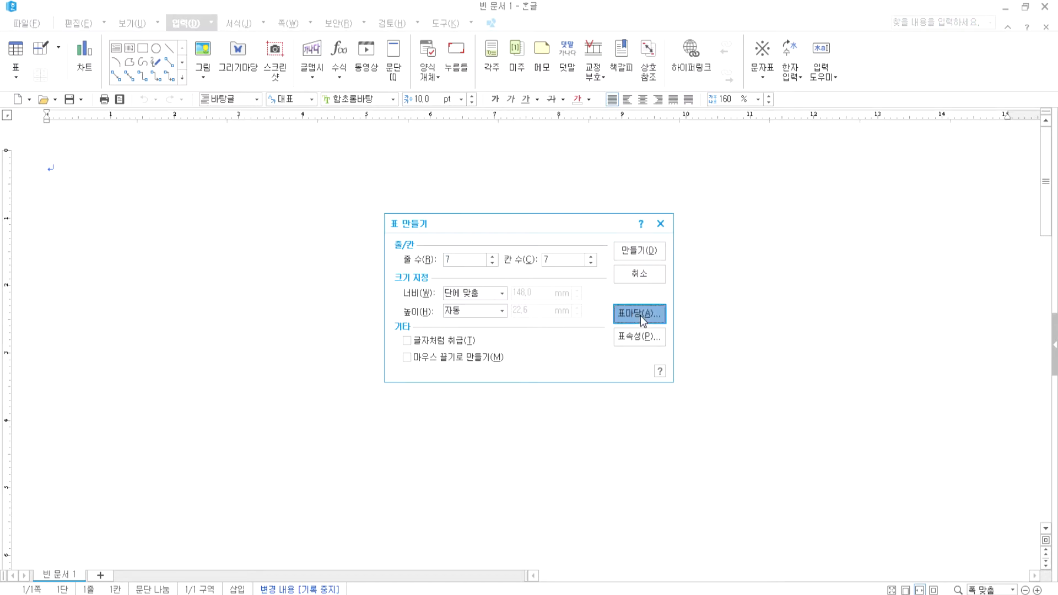
Preview the 기본 스타일 1 - 붉은 색조 table template, and try the mouse-drag creation option, leaving it off
{"action": "left_click", "coordinate": [368, 279]}
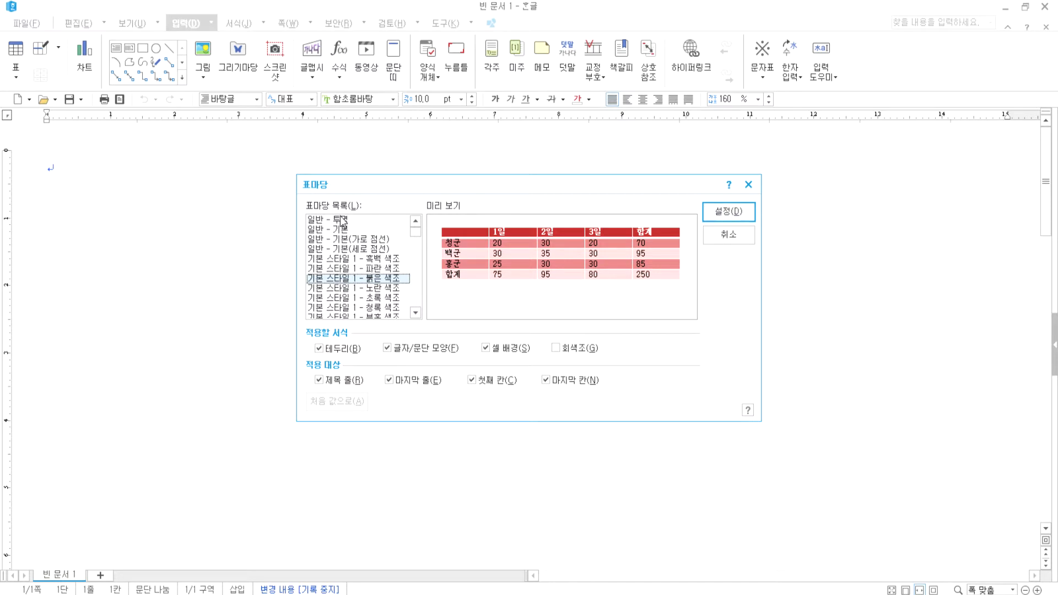
{"action": "key", "text": "Return"}
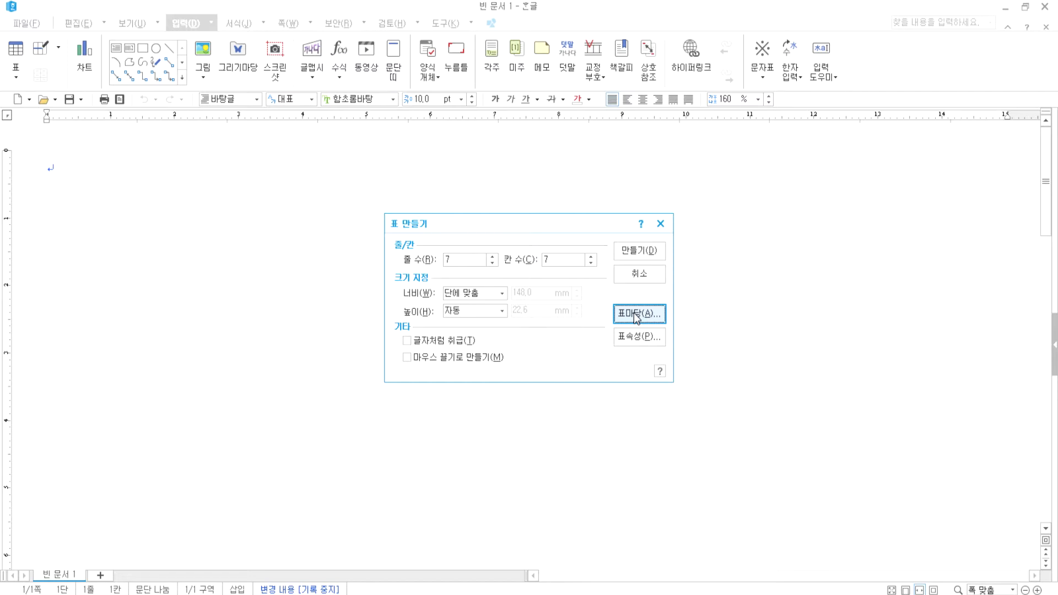
{"action": "left_click", "coordinate": [440, 357]}
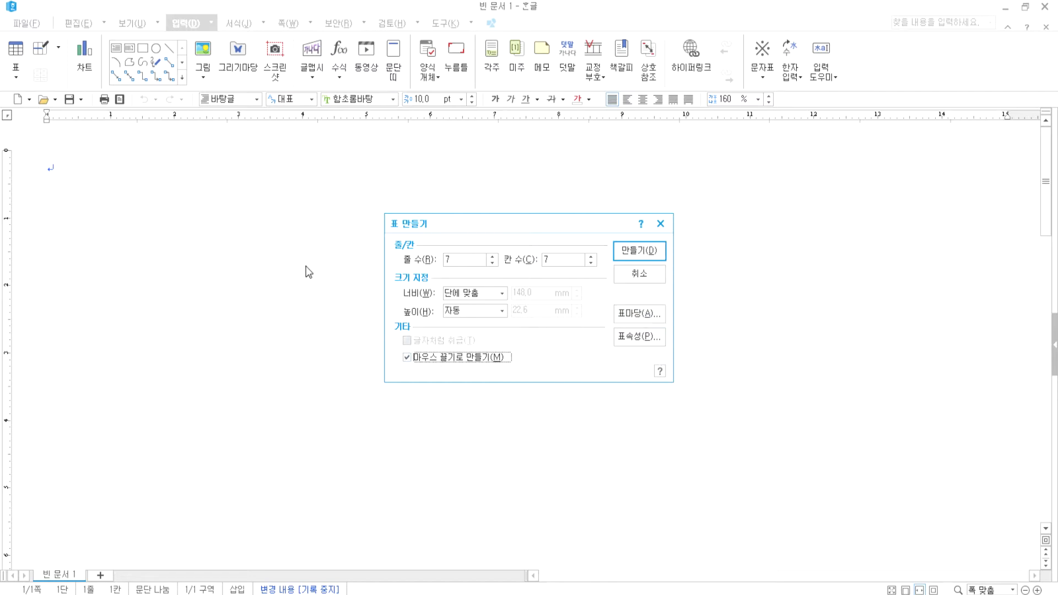
{"action": "left_click", "coordinate": [461, 358]}
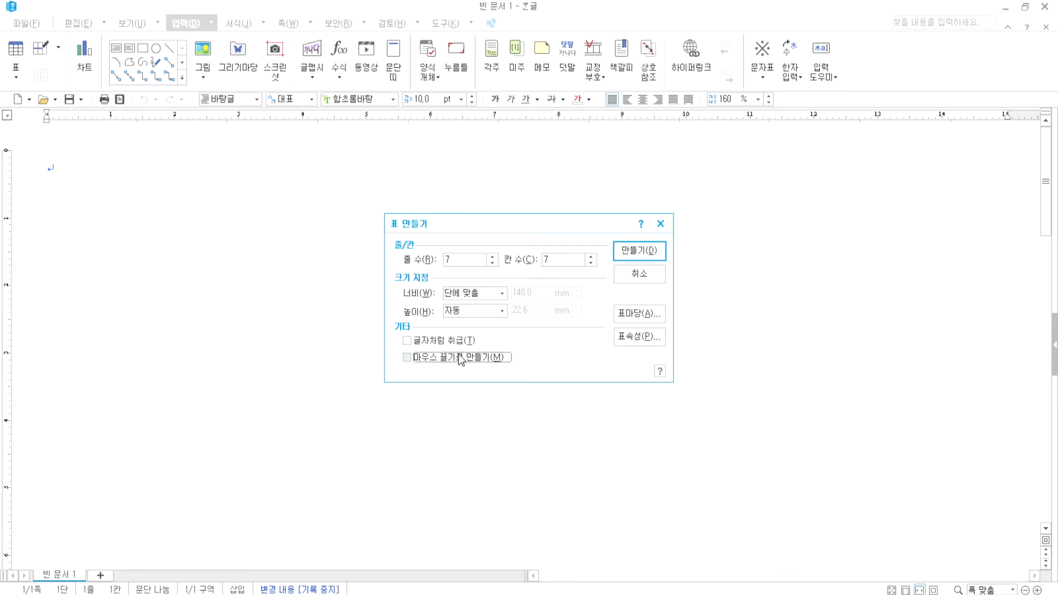
Create a table with 7 rows and 7 columns and enter 년도 in its first cell
{"action": "left_click", "coordinate": [630, 253]}
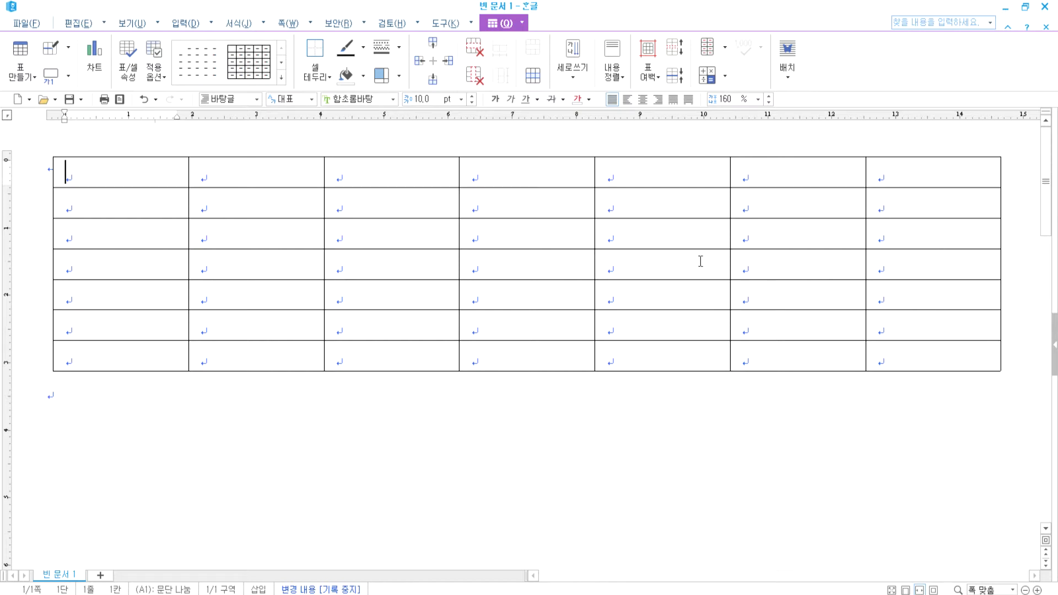
{"action": "type", "text": "년도"}
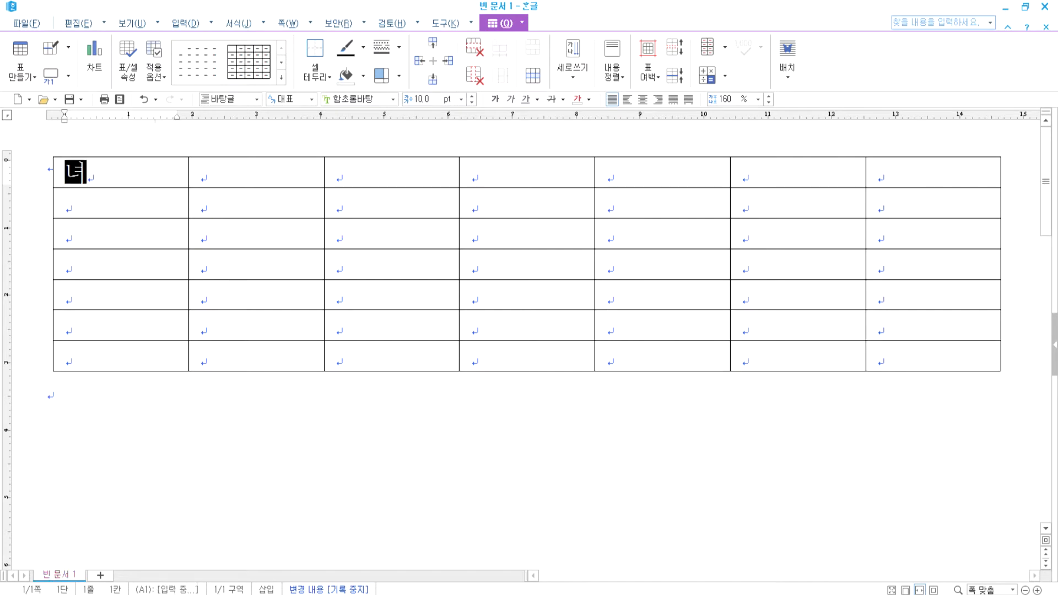
{"action": "key", "text": "Down"}
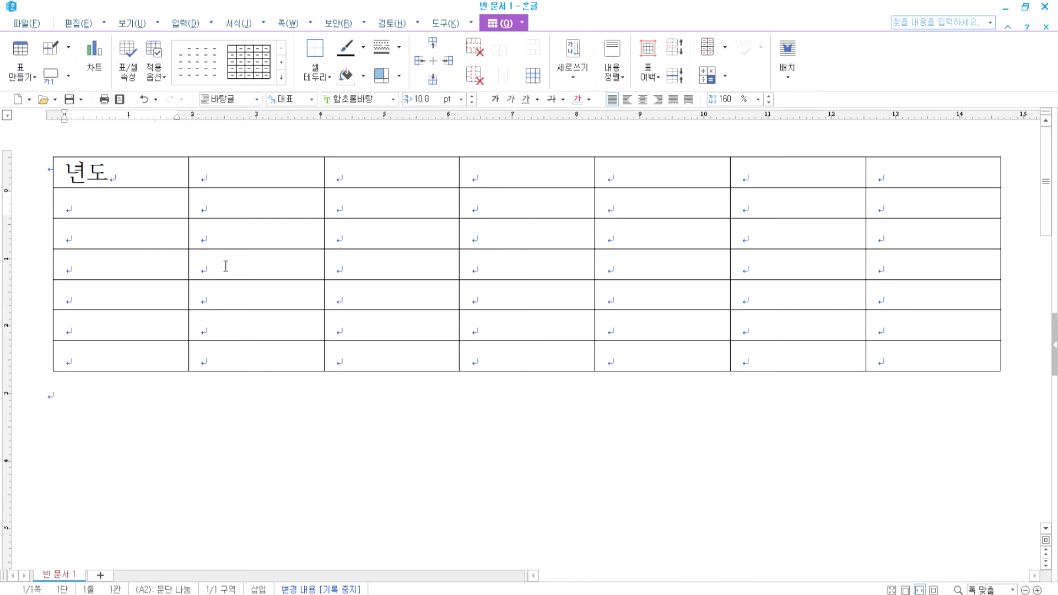
Open 한글학당 이수현황_완성.hwp and insert a table with 7 rows and 5 columns below the existing table
{"action": "left_click", "coordinate": [29, 23]}
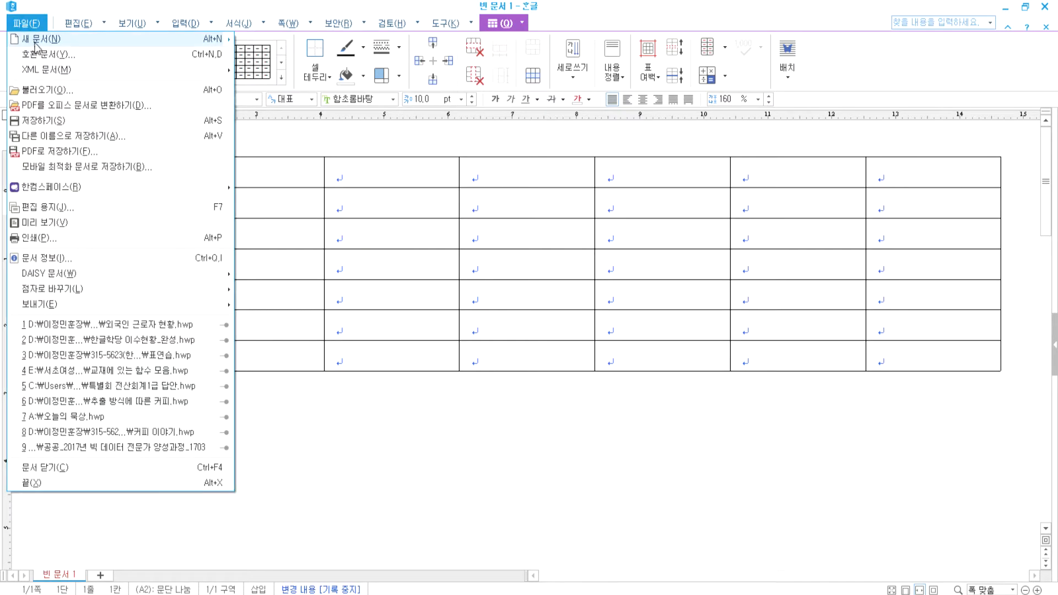
{"action": "left_click", "coordinate": [396, 451]}
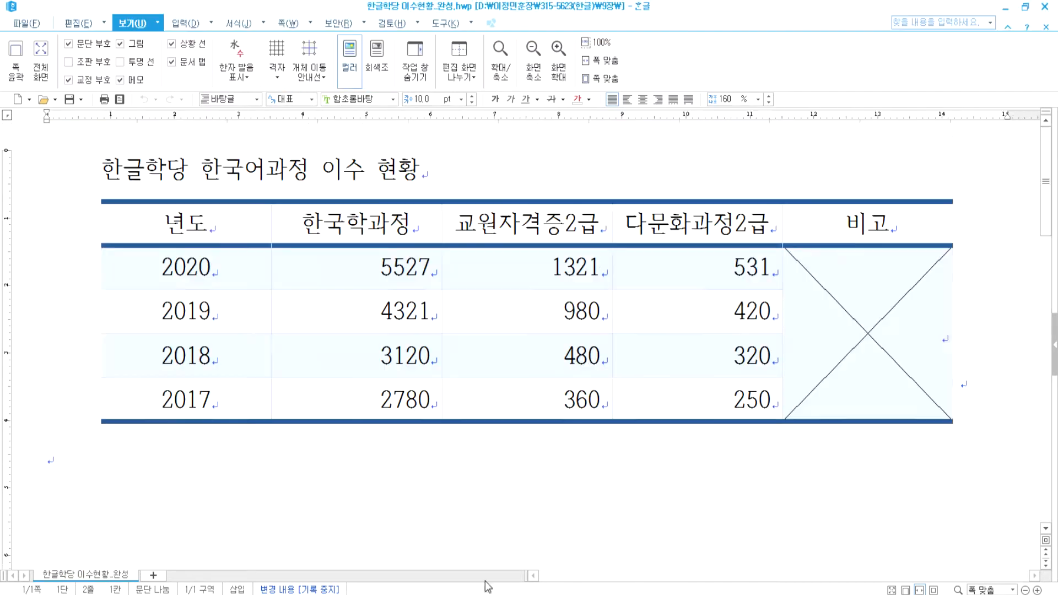
{"action": "scroll", "coordinate": [159, 467], "scroll_direction": "down", "scroll_amount": 5}
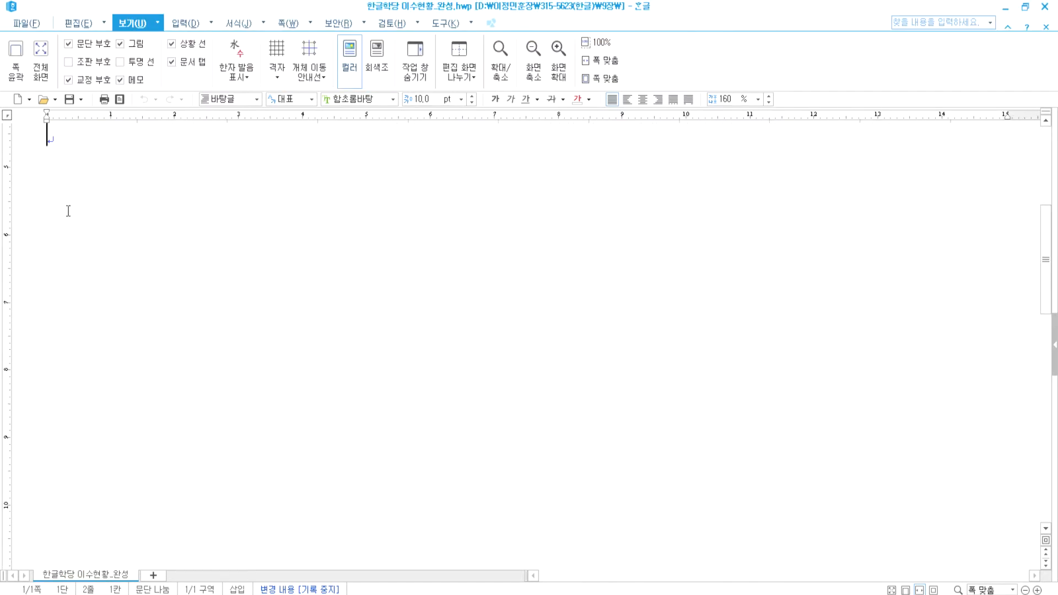
{"action": "scroll", "coordinate": [68, 211], "scroll_direction": "up", "scroll_amount": 1}
{"action": "left_click", "coordinate": [184, 23]}
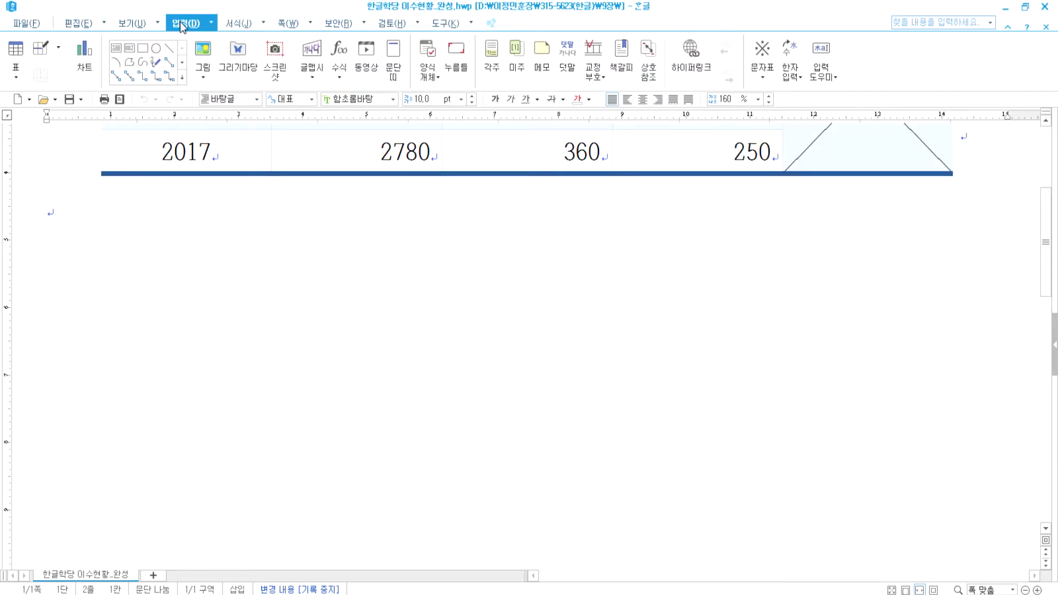
{"action": "left_click", "coordinate": [16, 51]}
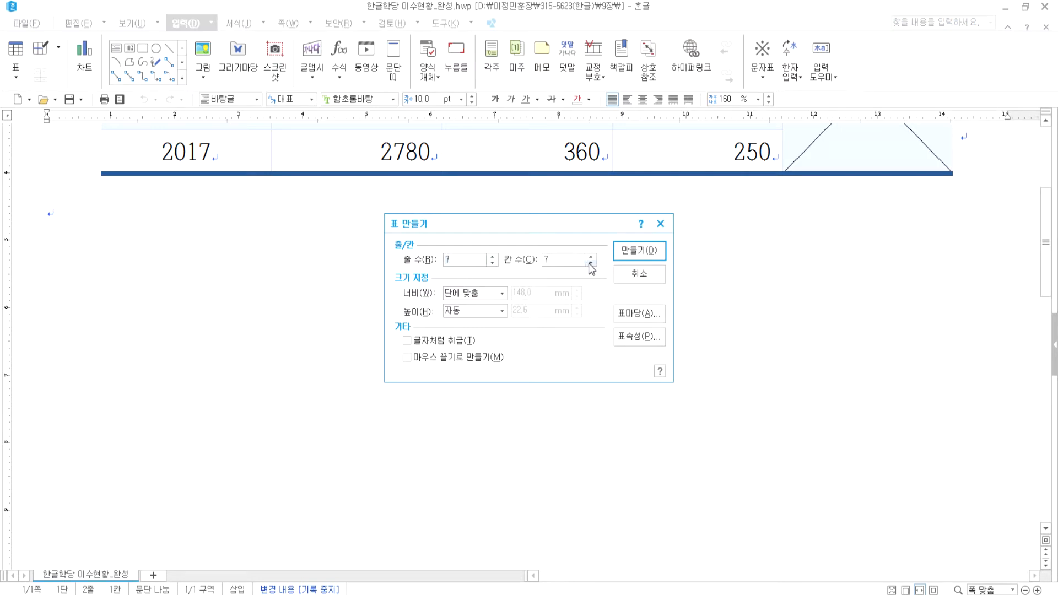
{"action": "left_click", "coordinate": [648, 251]}
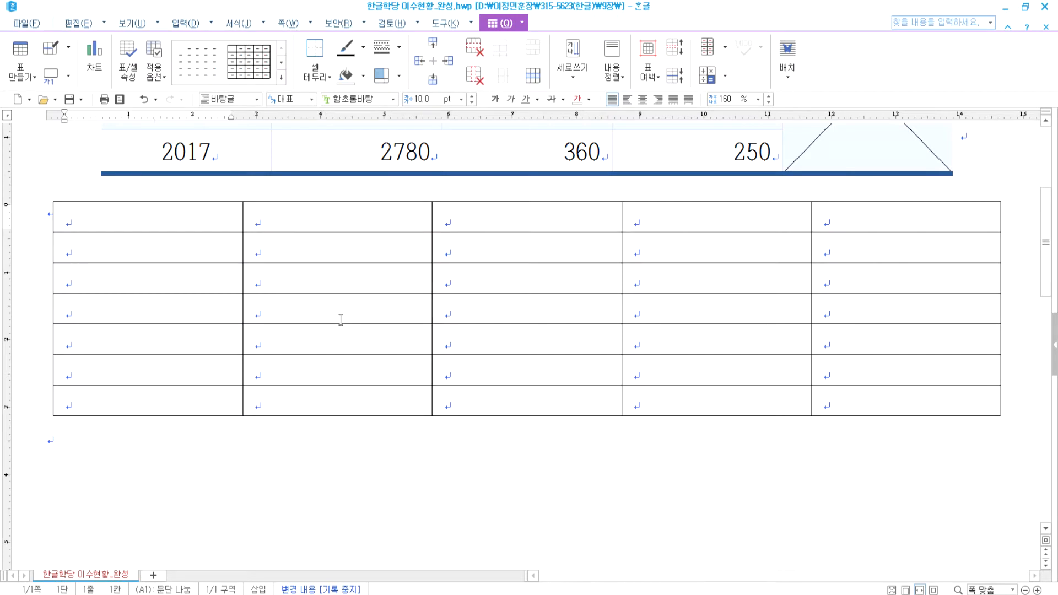
Enter 년도, 2020년 and 2019년 in the first three cells of the new table's first column
{"action": "type", "text": "년ㄷㅗ"}
{"action": "left_click", "coordinate": [184, 235]}
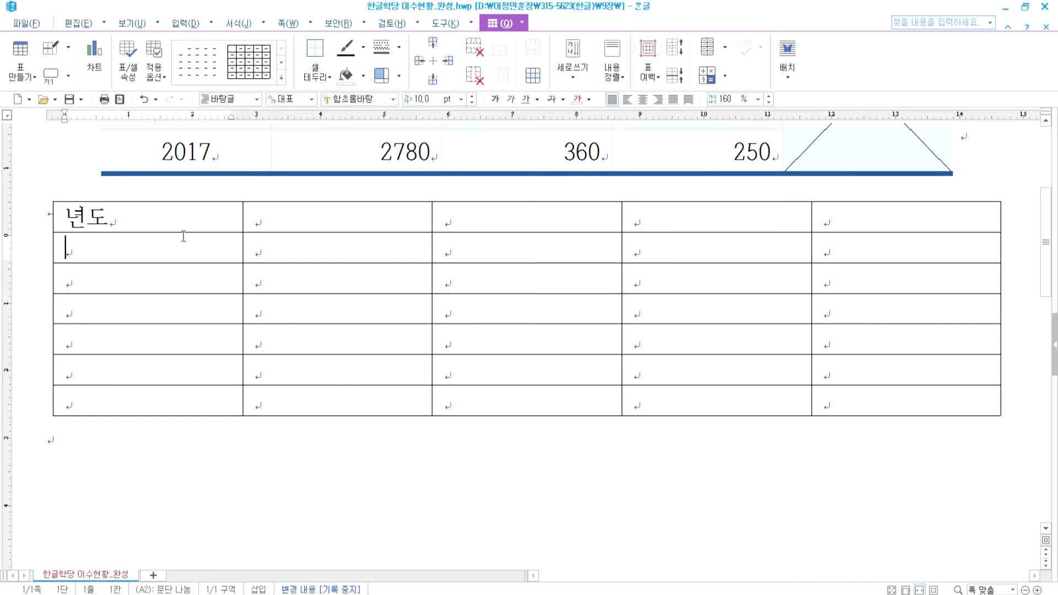
{"action": "type", "text": "ㅇ"}
{"action": "key", "text": "BackSpace"}
{"action": "type", "text": "2020년"}
{"action": "key", "text": "Down"}
{"action": "type", "text": "2019년"}
{"action": "key", "text": "Down"}
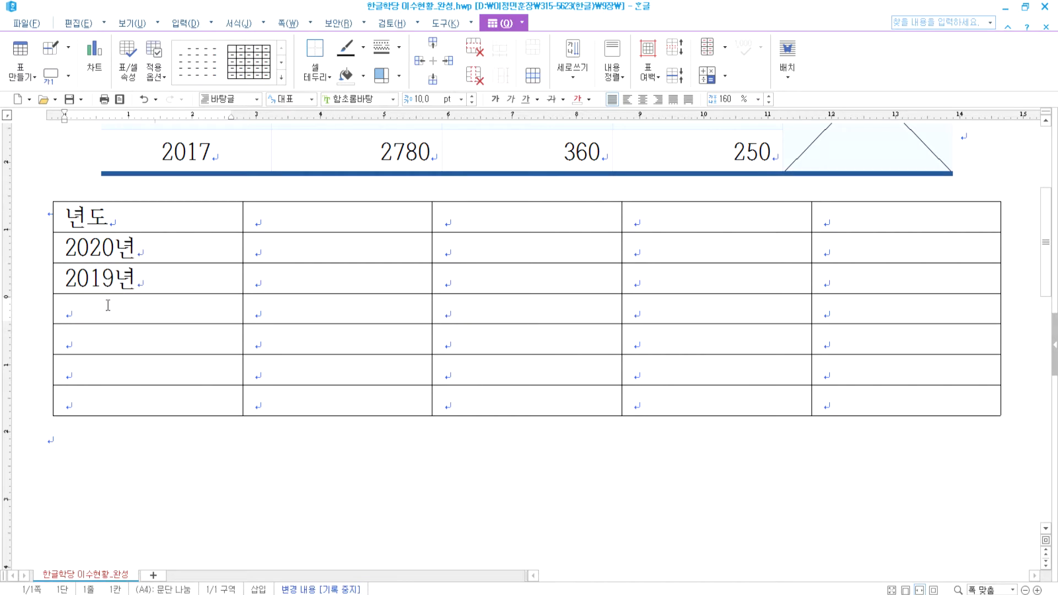
Auto-fill the rest of the first column with the years 2018년 down to 2015년
{"action": "left_click", "coordinate": [74, 342]}
{"action": "left_click", "coordinate": [72, 377]}
{"action": "left_click", "coordinate": [67, 402]}
{"action": "left_click_drag", "start_coordinate": [132, 248], "coordinate": [135, 400]}
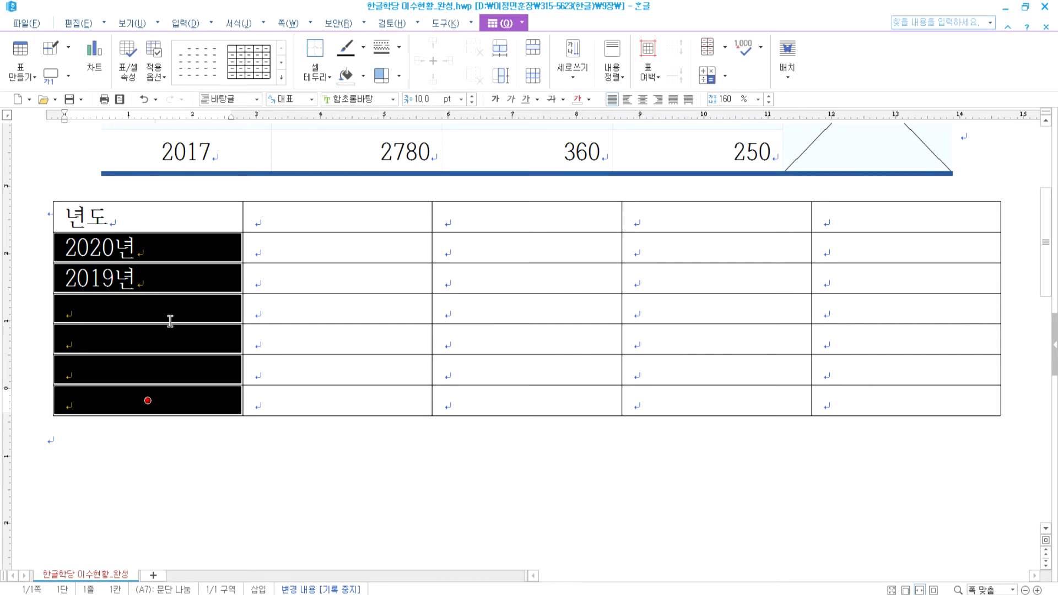
{"action": "key", "text": "a"}
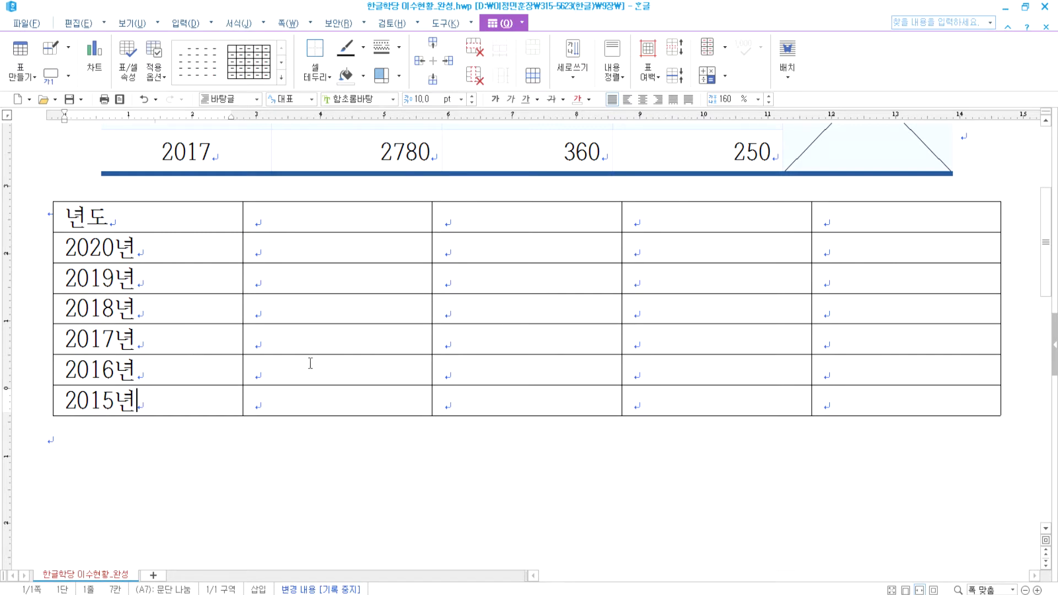
Enter 합계 as the header of the new table's last column
{"action": "left_click", "coordinate": [293, 217]}
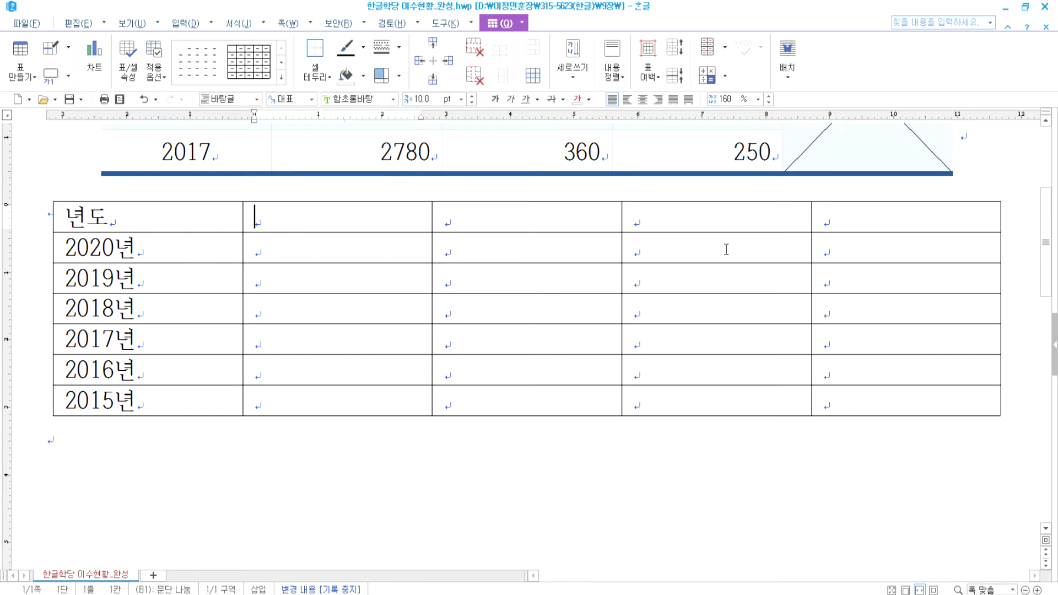
{"action": "left_click", "coordinate": [850, 224]}
{"action": "type", "text": "ㅎㅏㅂ계"}
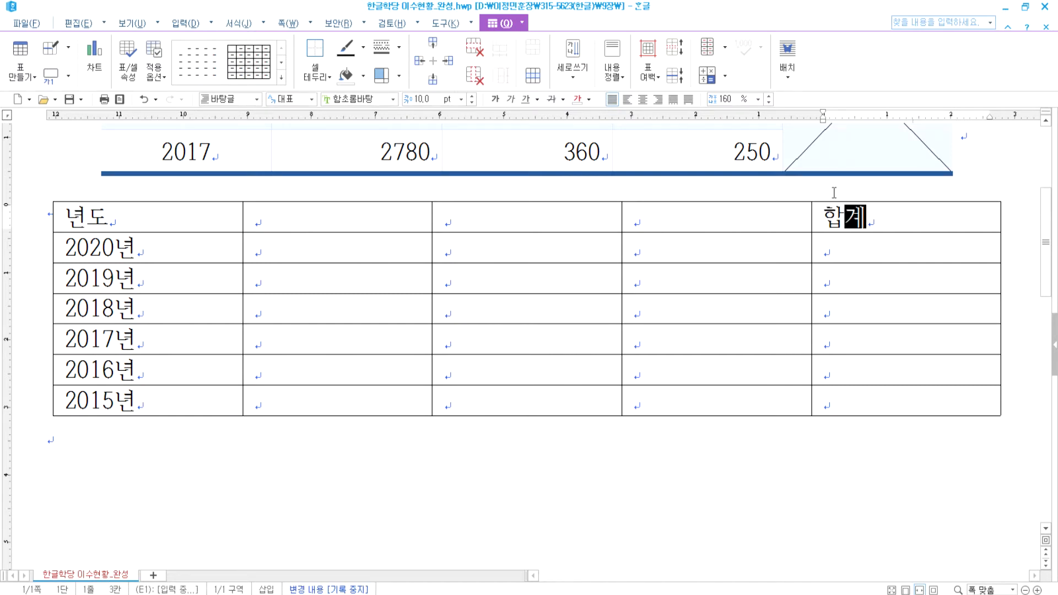
{"action": "left_click_drag", "start_coordinate": [847, 259], "coordinate": [772, 421]}
{"action": "left_click", "coordinate": [773, 447]}
Apply the block sum (블록 합계) to all cells below the header row and beside the years, B2 to E7
{"action": "left_click_drag", "start_coordinate": [274, 247], "coordinate": [900, 396]}
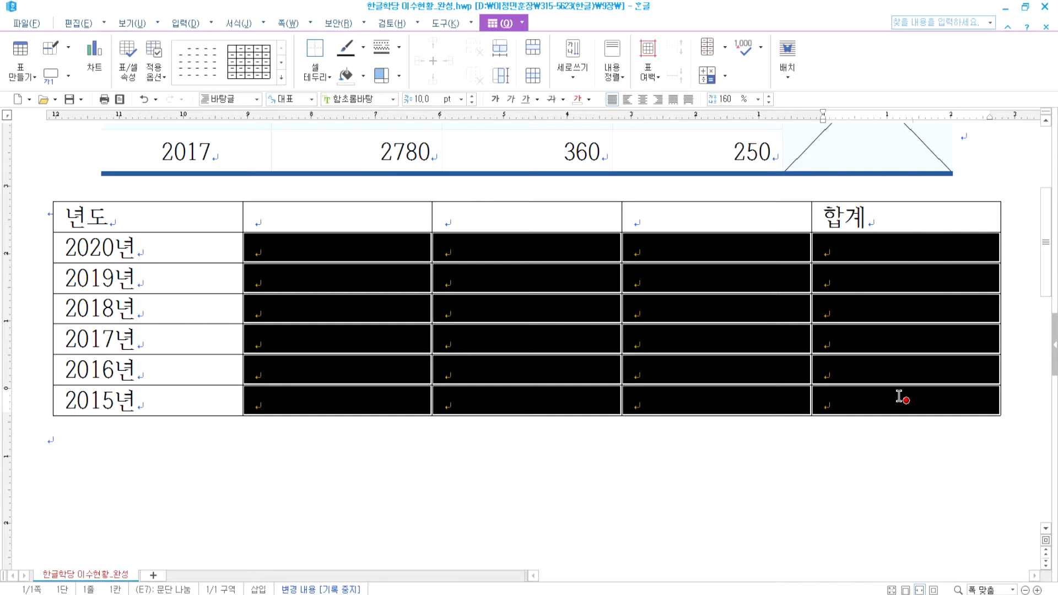
{"action": "mouse_move", "coordinate": [899, 397]}
{"action": "left_mouse_down"}
{"action": "mouse_move", "coordinate": [687, 406]}
{"action": "mouse_move", "coordinate": [881, 394]}
{"action": "left_mouse_up"}
{"action": "left_click", "coordinate": [726, 77]}
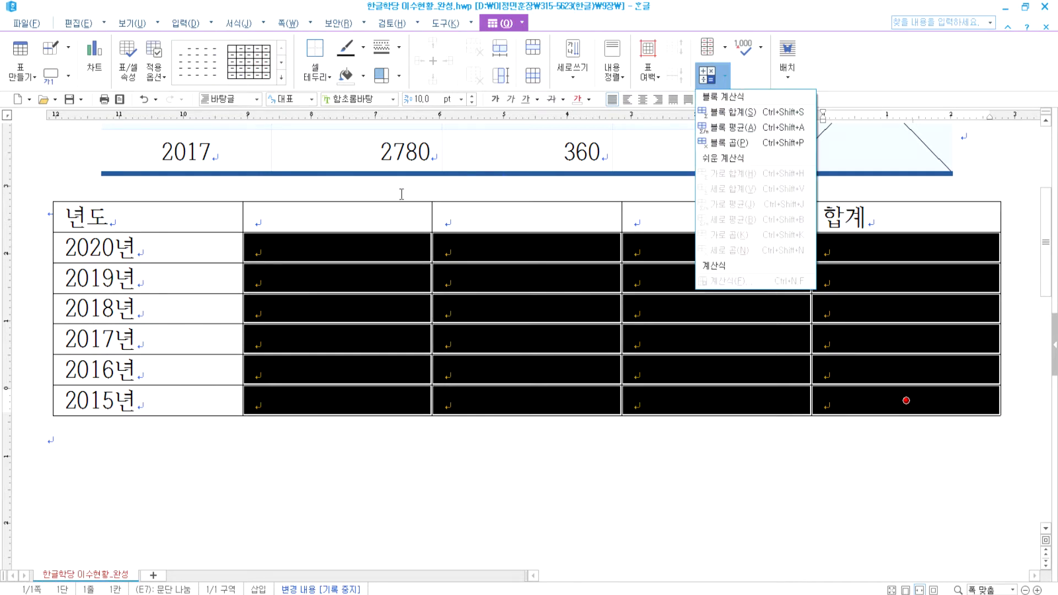
{"action": "left_click", "coordinate": [728, 113]}
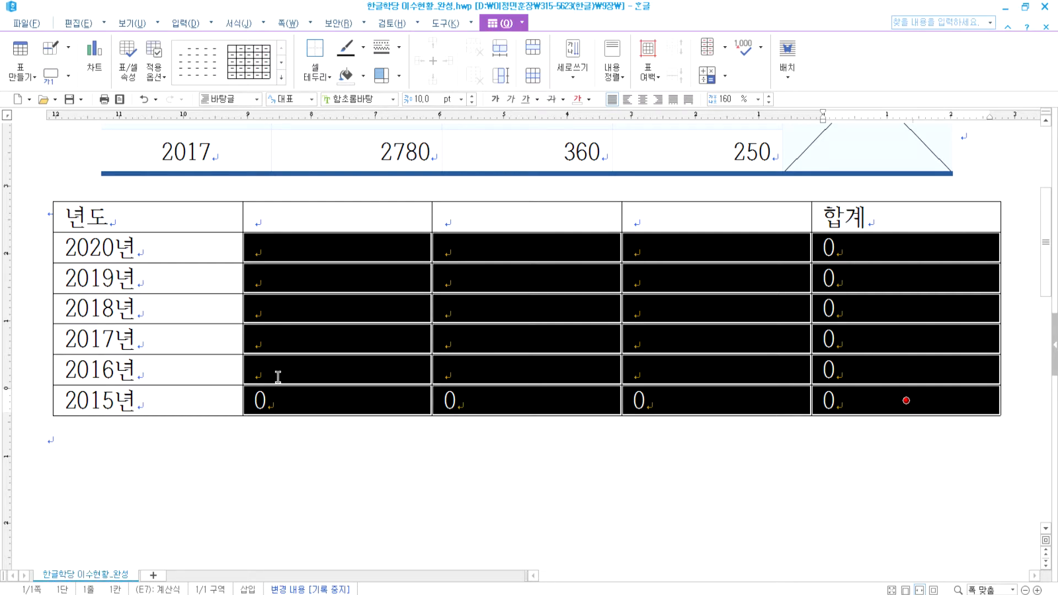
Examine the block-sum results in the three middle cells of the 2015년 row
{"action": "left_click_drag", "start_coordinate": [281, 251], "coordinate": [283, 377]}
{"action": "left_click", "coordinate": [281, 400]}
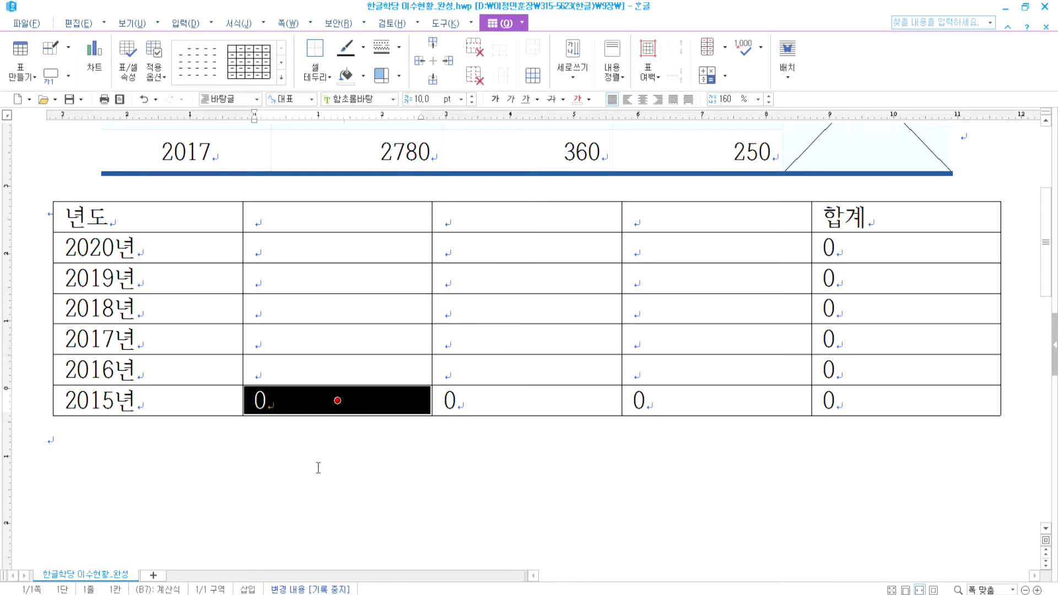
{"action": "left_click_drag", "start_coordinate": [307, 400], "coordinate": [667, 401]}
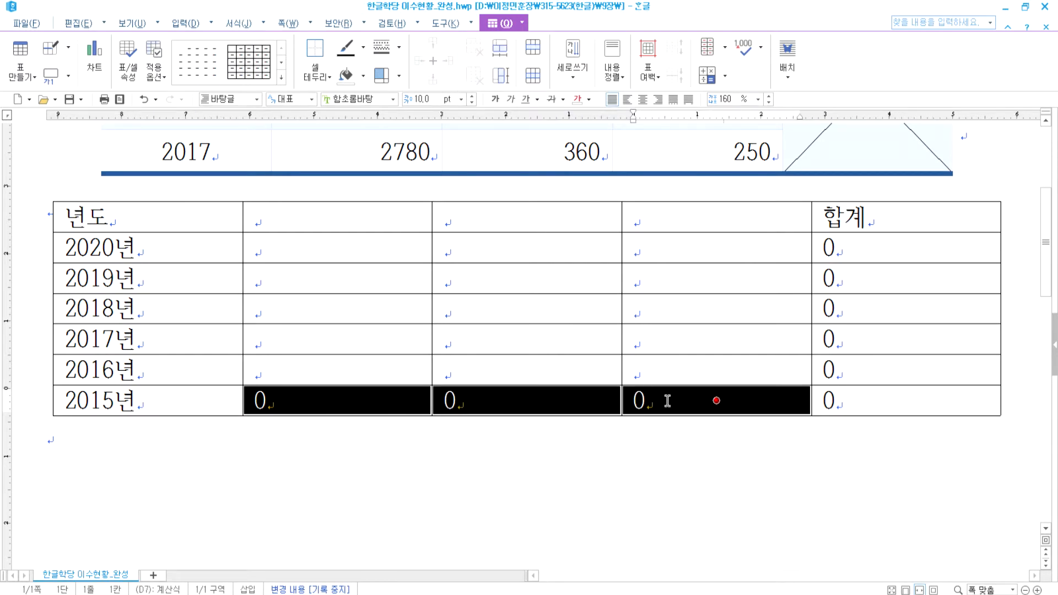
{"action": "left_click", "coordinate": [549, 475]}
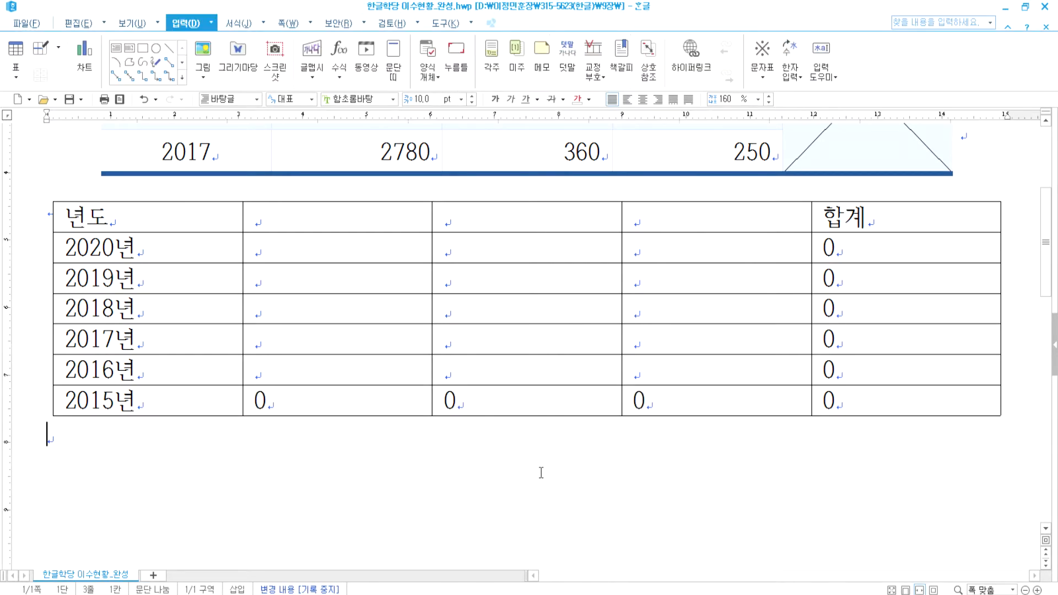
{"action": "left_click", "coordinate": [450, 401]}
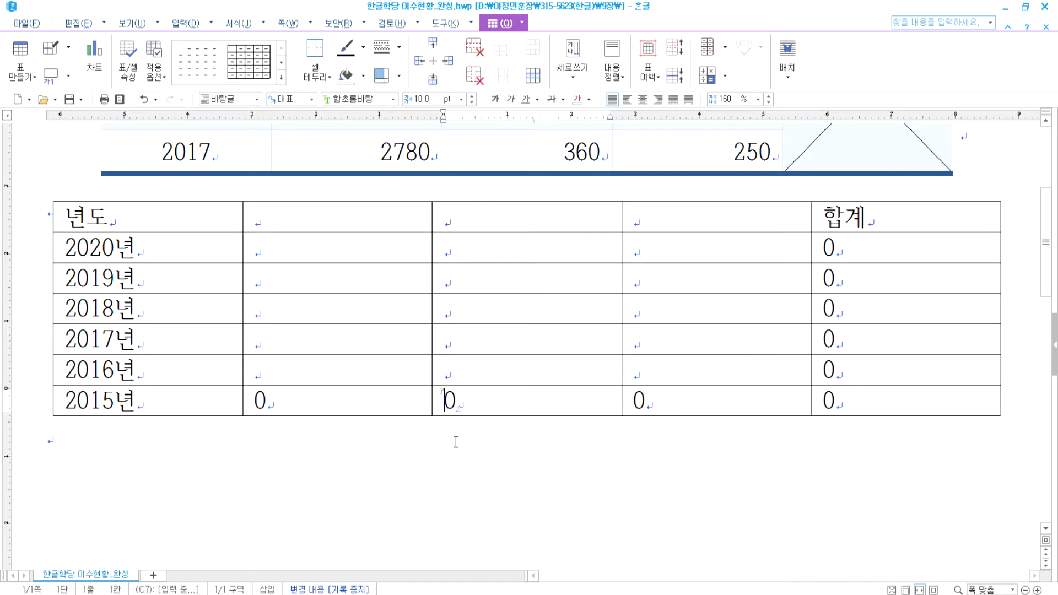
{"action": "key", "text": "ctrl+1"}
{"action": "left_click", "coordinate": [477, 407]}
{"action": "mouse_move", "coordinate": [452, 412]}
{"action": "left_mouse_down"}
{"action": "mouse_move", "coordinate": [471, 411]}
{"action": "mouse_move", "coordinate": [485, 366]}
{"action": "mouse_move", "coordinate": [483, 408]}
{"action": "left_mouse_up"}
{"action": "mouse_move", "coordinate": [436, 373]}
{"action": "left_mouse_down"}
{"action": "mouse_move", "coordinate": [429, 333]}
{"action": "mouse_move", "coordinate": [439, 368]}
{"action": "left_mouse_up"}
Delete the sum formulas from the three middle cells of the 2015년 row
{"action": "left_click_drag", "start_coordinate": [302, 406], "coordinate": [452, 401]}
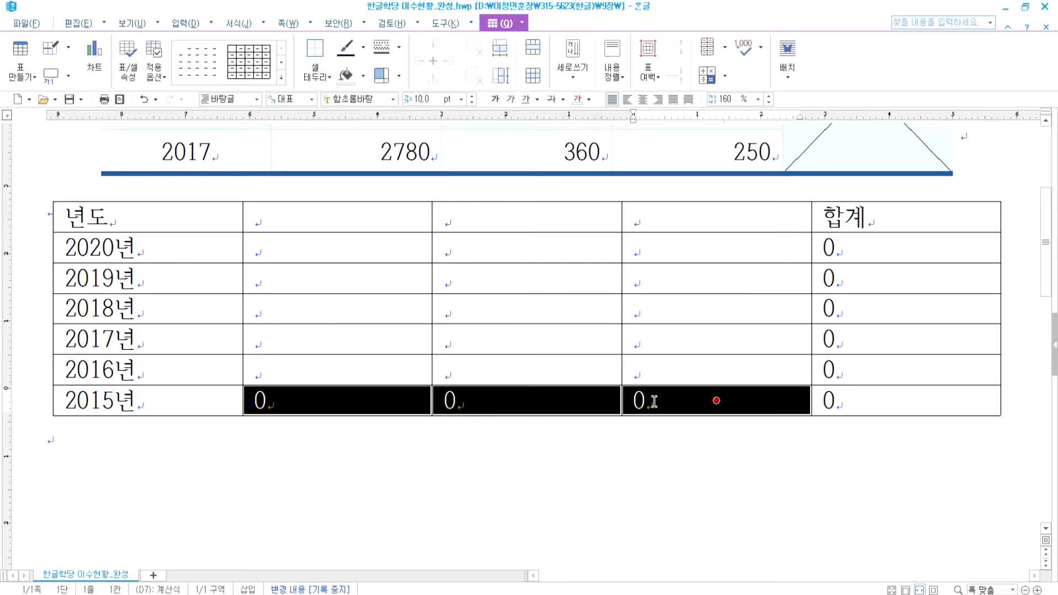
{"action": "key", "text": "Delete"}
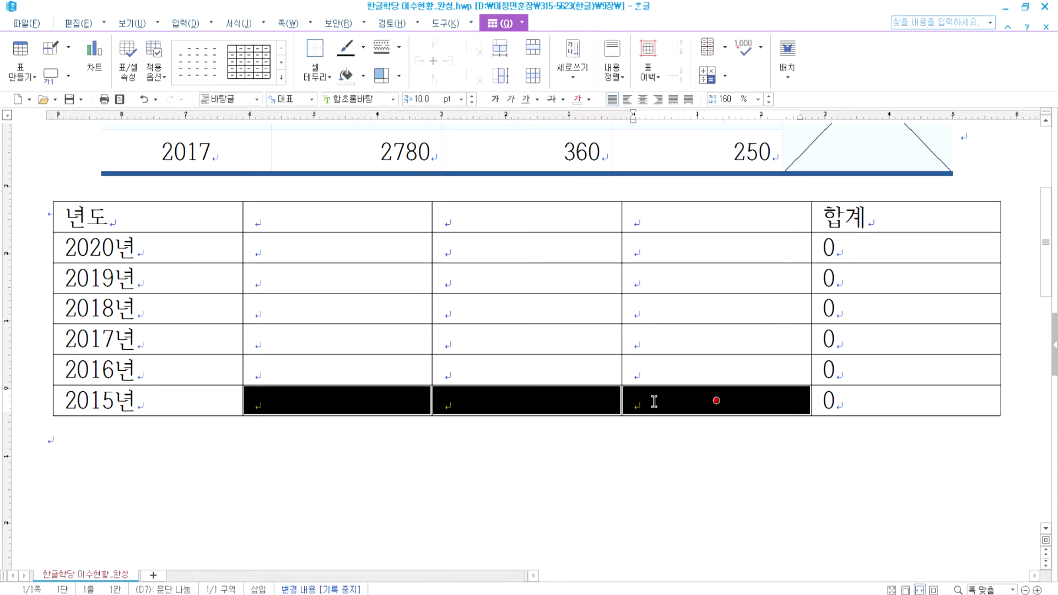
Enter 100, 200 and 300 in the three middle cells of the 2020년 row
{"action": "left_click_drag", "start_coordinate": [329, 243], "coordinate": [716, 401]}
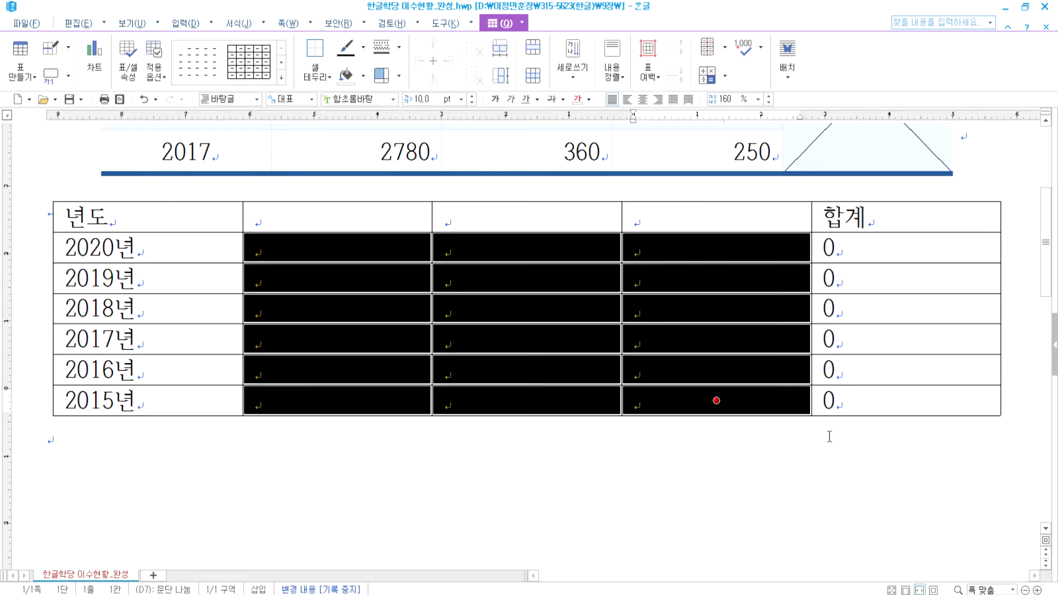
{"action": "left_click", "coordinate": [354, 243]}
{"action": "type", "text": "100"}
{"action": "key", "text": "Tab"}
{"action": "type", "text": "200"}
{"action": "key", "text": "Tab"}
{"action": "type", "text": "300"}
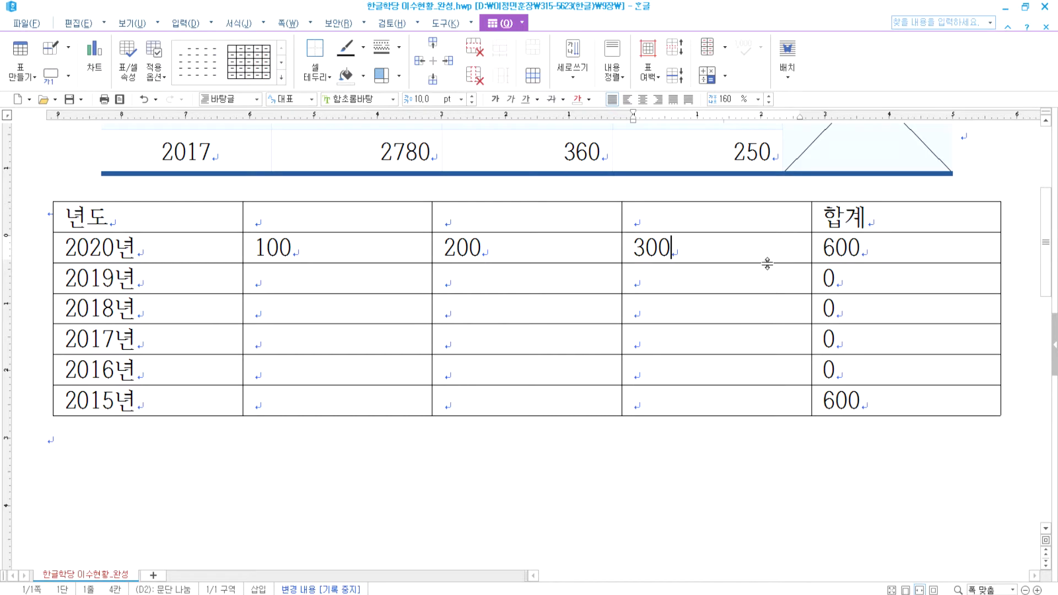
Check how the 합계 cells of the 2020년 and 2015년 rows relate to the entered numbers
{"action": "left_click", "coordinate": [320, 243]}
{"action": "left_click_drag", "start_coordinate": [433, 241], "coordinate": [906, 247]}
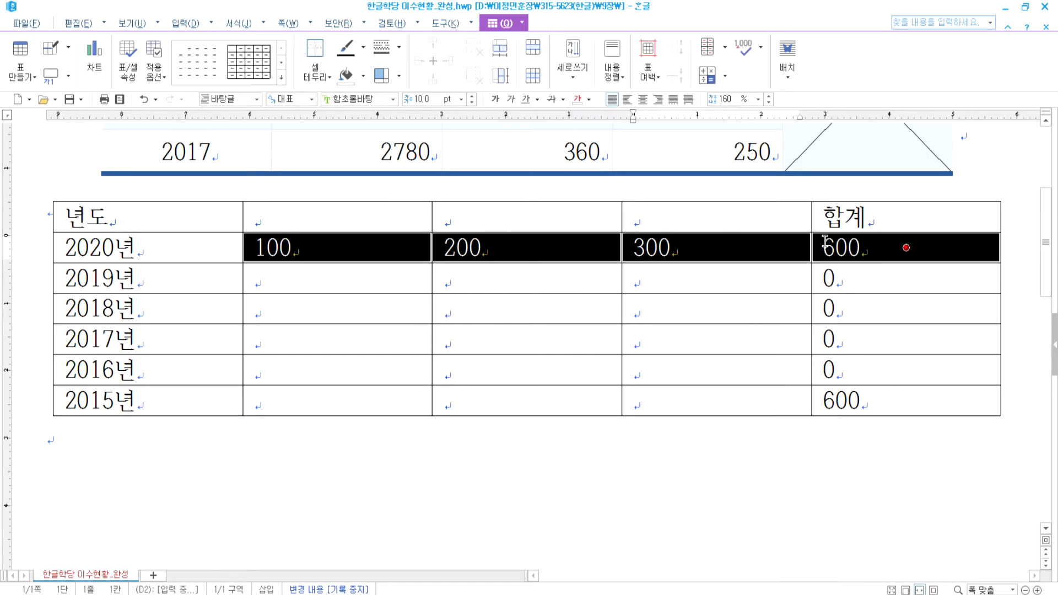
{"action": "left_click_drag", "start_coordinate": [342, 248], "coordinate": [667, 402]}
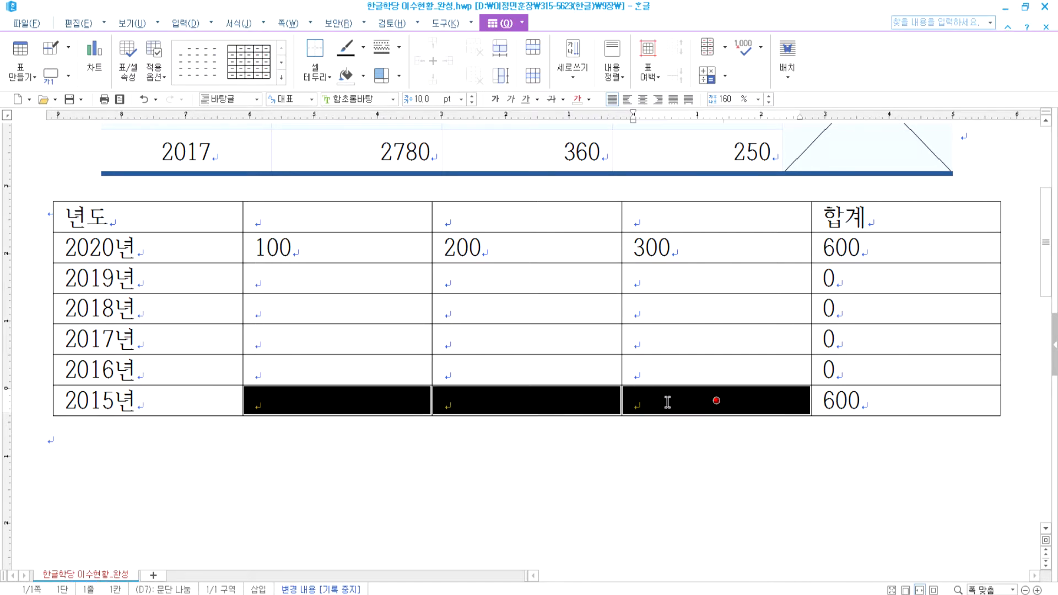
{"action": "left_click", "coordinate": [906, 400]}
{"action": "left_click", "coordinate": [739, 397]}
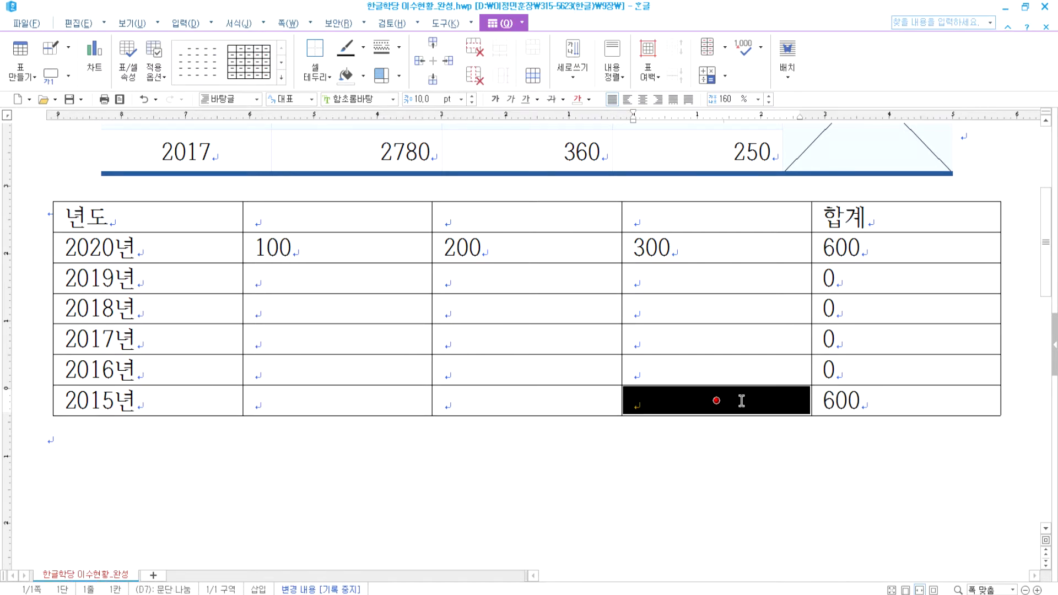
{"action": "left_click_drag", "start_coordinate": [841, 260], "coordinate": [849, 339]}
{"action": "left_click", "coordinate": [846, 402]}
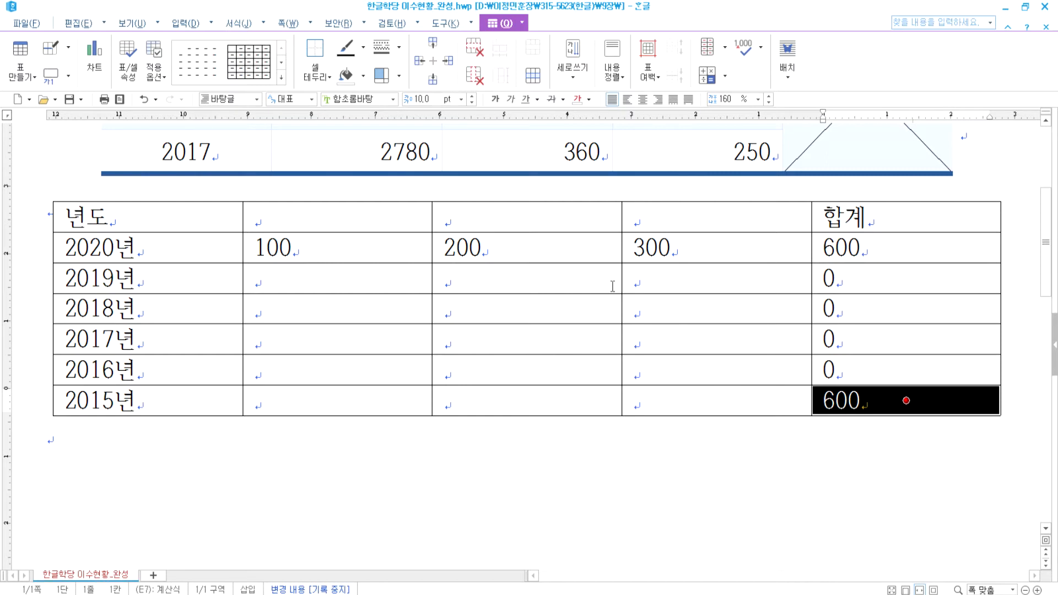
Enter 30, 40 and 50 in the three middle cells of the 2019년 row
{"action": "left_click", "coordinate": [659, 288]}
{"action": "type", "text": "50"}
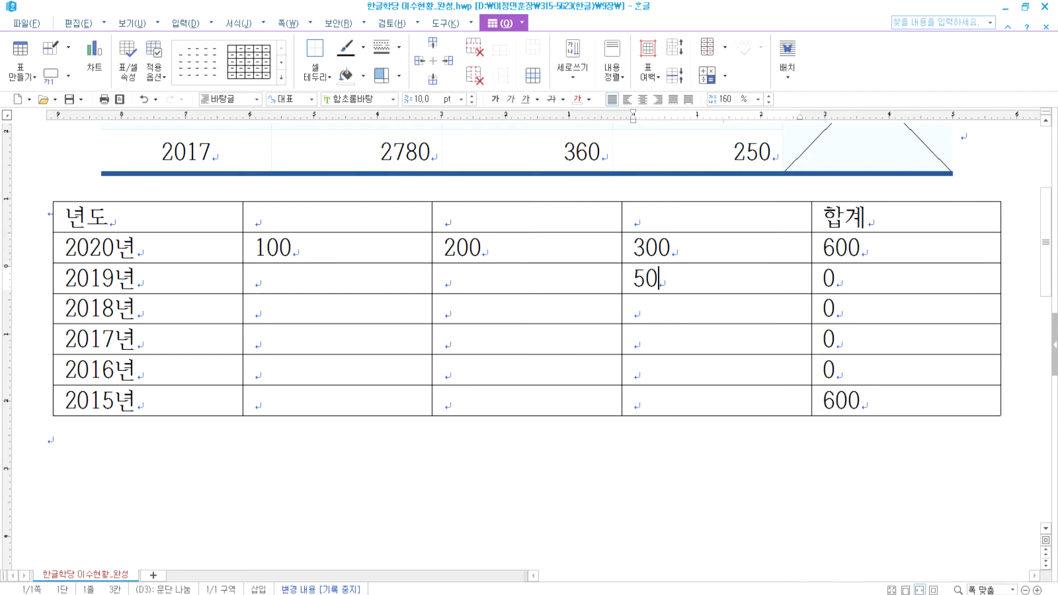
{"action": "left_click", "coordinate": [456, 279]}
{"action": "type", "text": "40"}
{"action": "left_click", "coordinate": [259, 278]}
{"action": "type", "text": "30"}
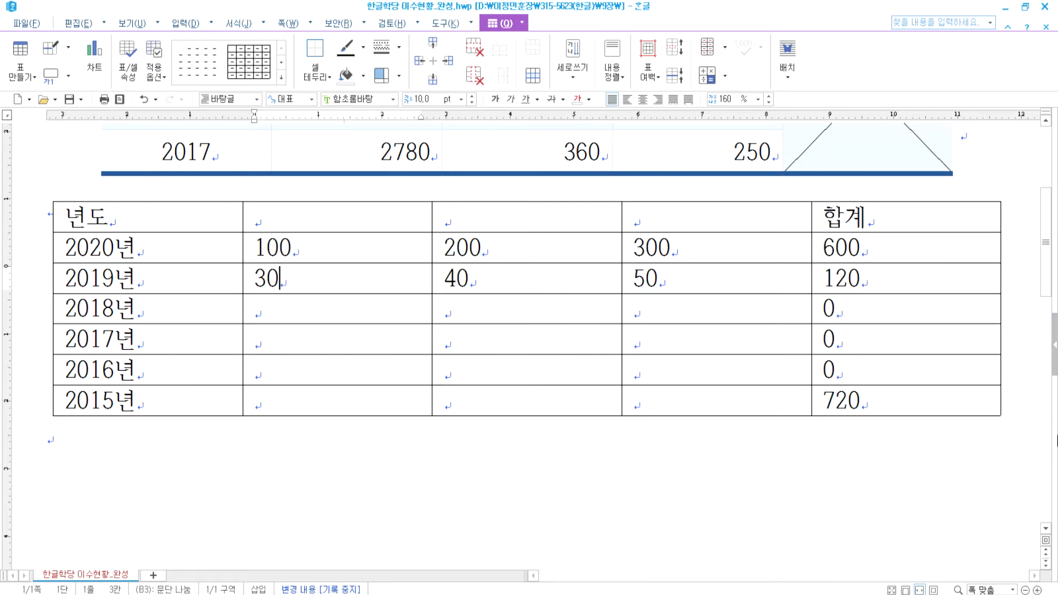
Delete the sum formula from the 합계 cell of the 2015년 row
{"action": "left_click", "coordinate": [893, 399]}
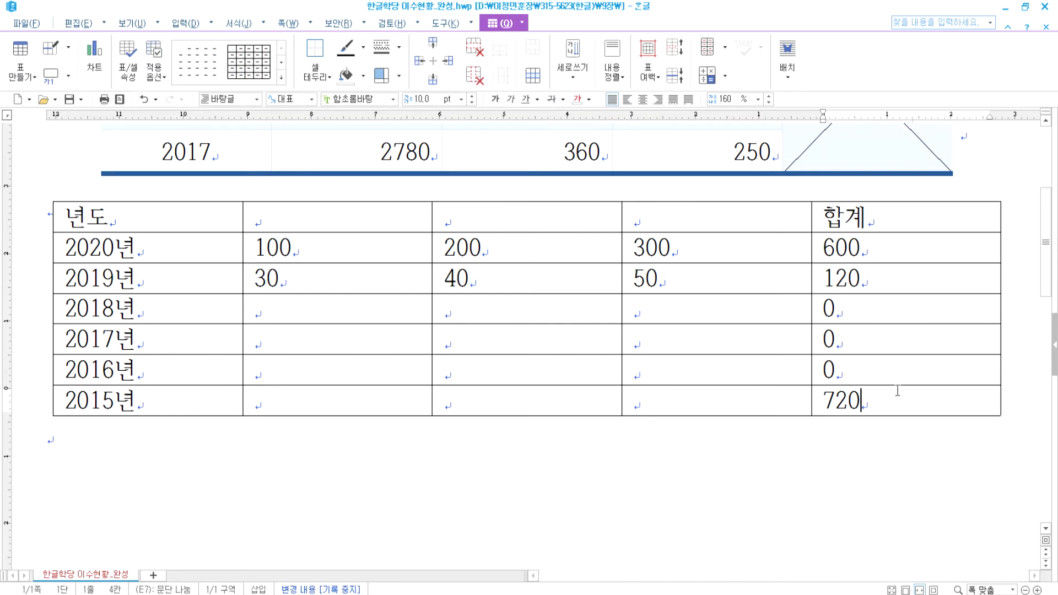
{"action": "key", "text": "BackSpace"}
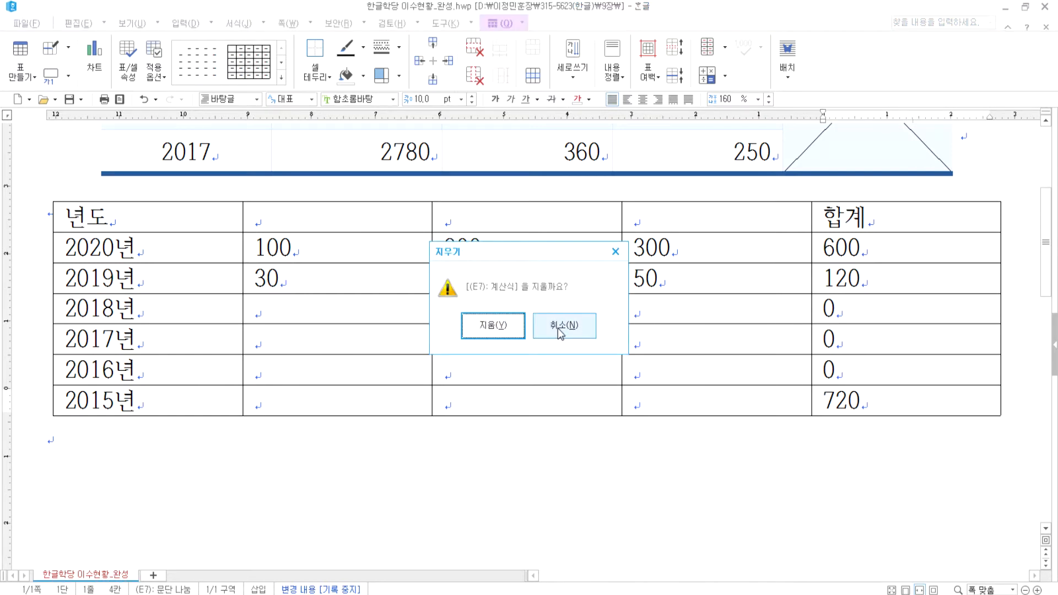
{"action": "left_click_drag", "start_coordinate": [543, 254], "coordinate": [830, 257]}
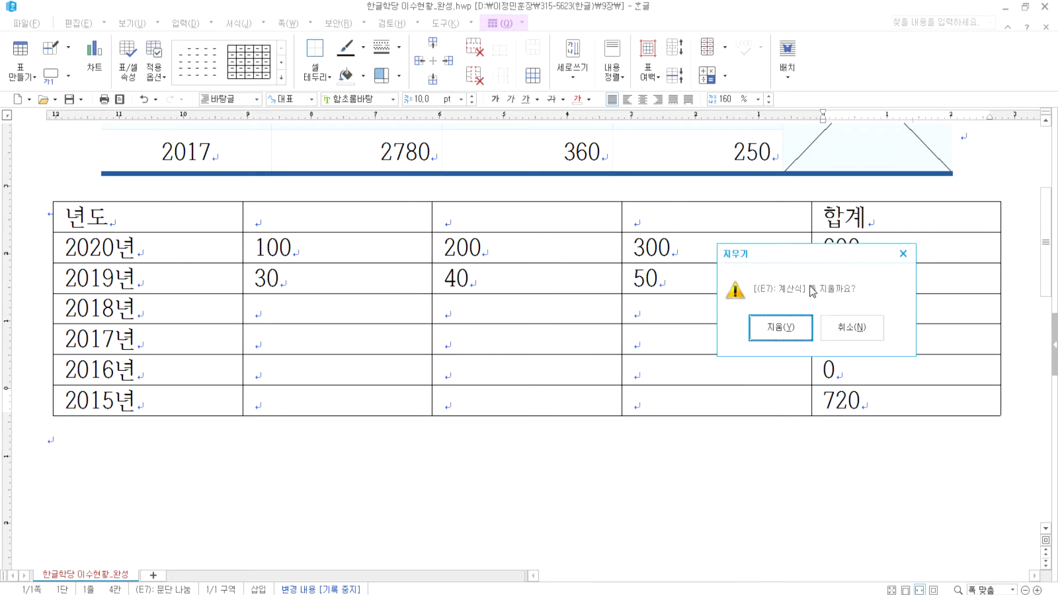
{"action": "left_click", "coordinate": [788, 316]}
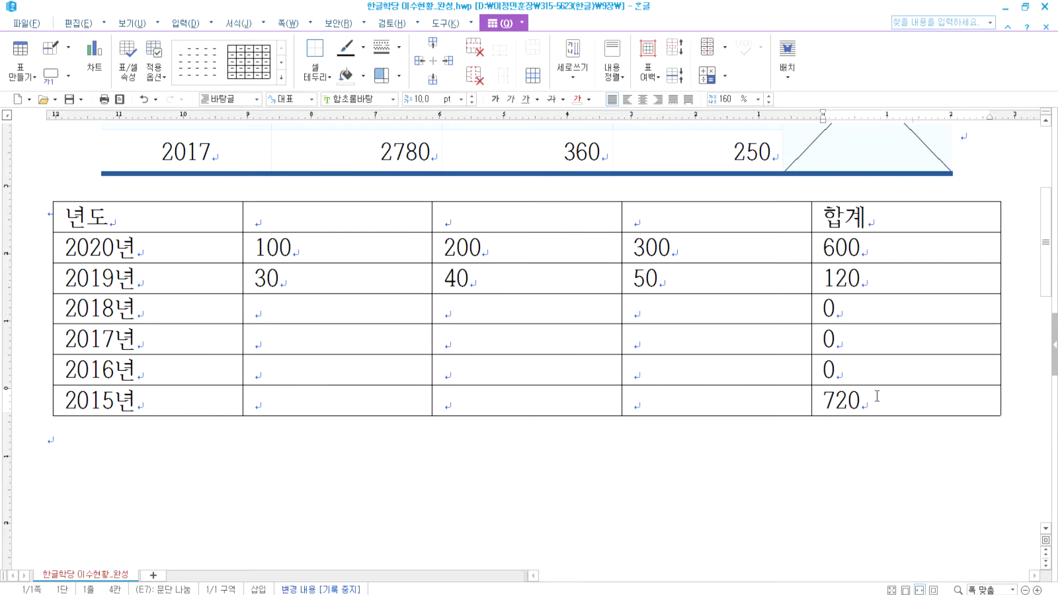
{"action": "key", "text": "F5"}
{"action": "key", "text": "Escape"}
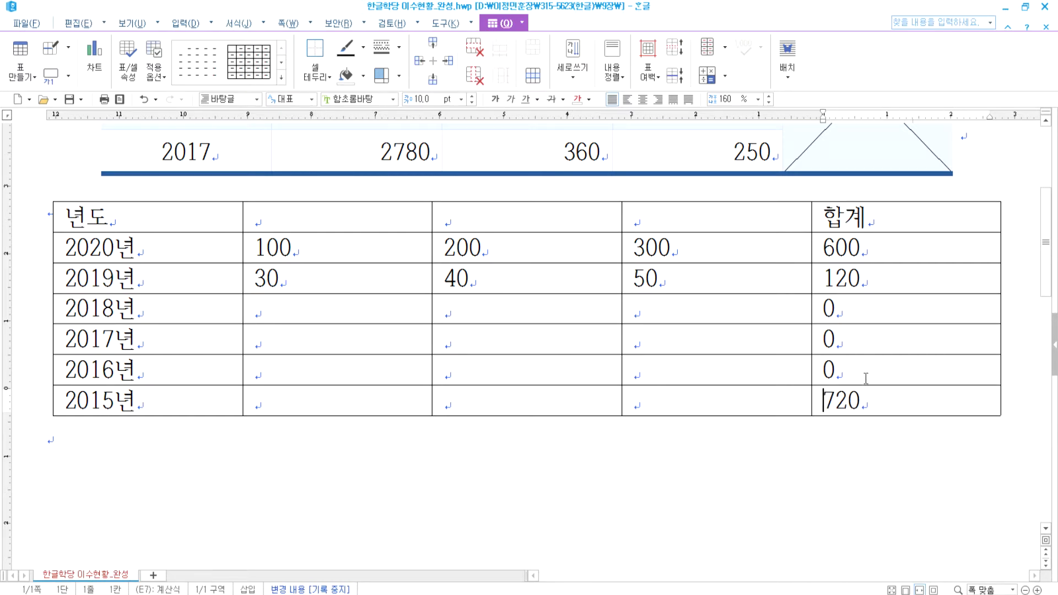
{"action": "left_click_drag", "start_coordinate": [869, 373], "coordinate": [872, 405]}
{"action": "left_click", "coordinate": [874, 406]}
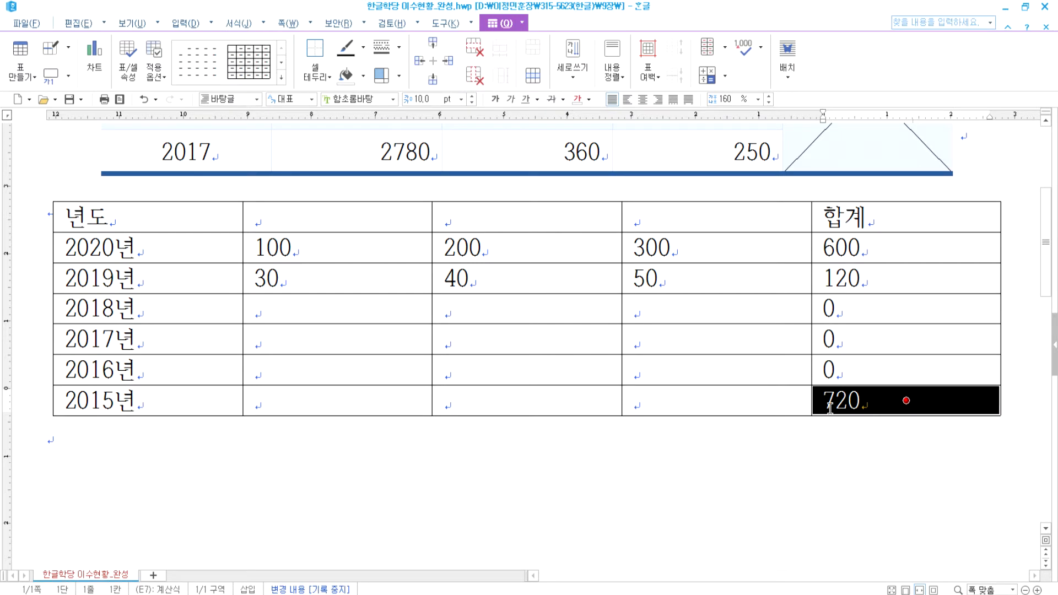
{"action": "left_click_drag", "start_coordinate": [704, 326], "coordinate": [778, 383]}
{"action": "left_click", "coordinate": [861, 401]}
{"action": "key", "text": "Delete"}
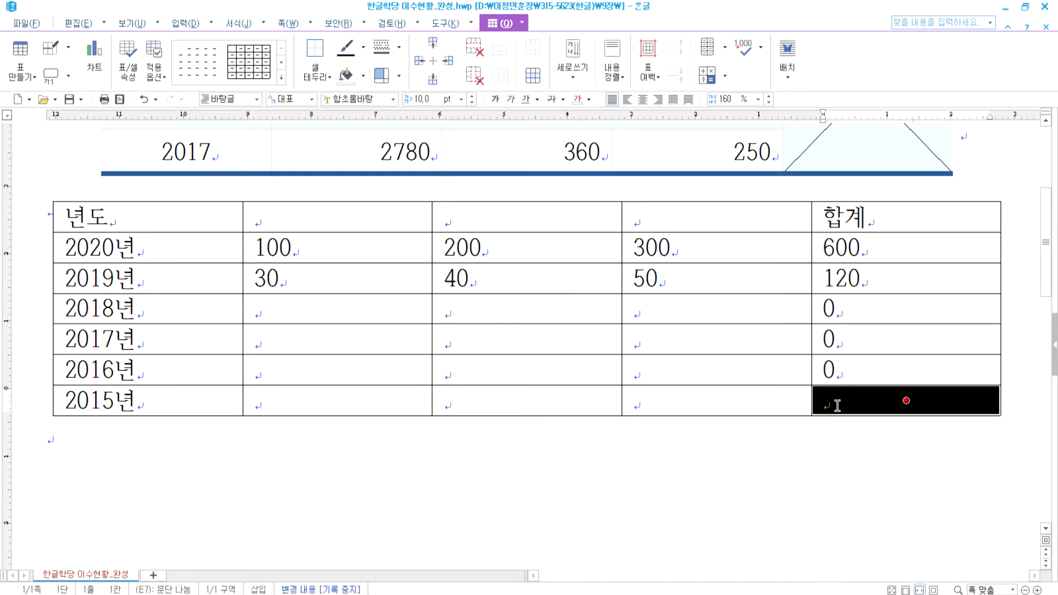
{"action": "left_click", "coordinate": [797, 439]}
{"action": "left_click_drag", "start_coordinate": [840, 247], "coordinate": [855, 393]}
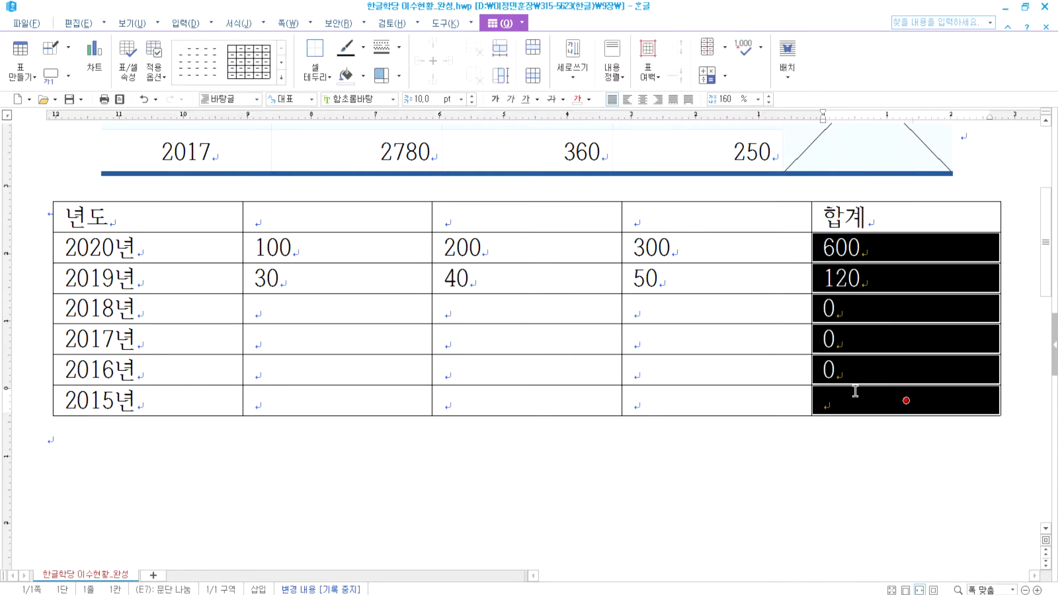
{"action": "left_click", "coordinate": [775, 451]}
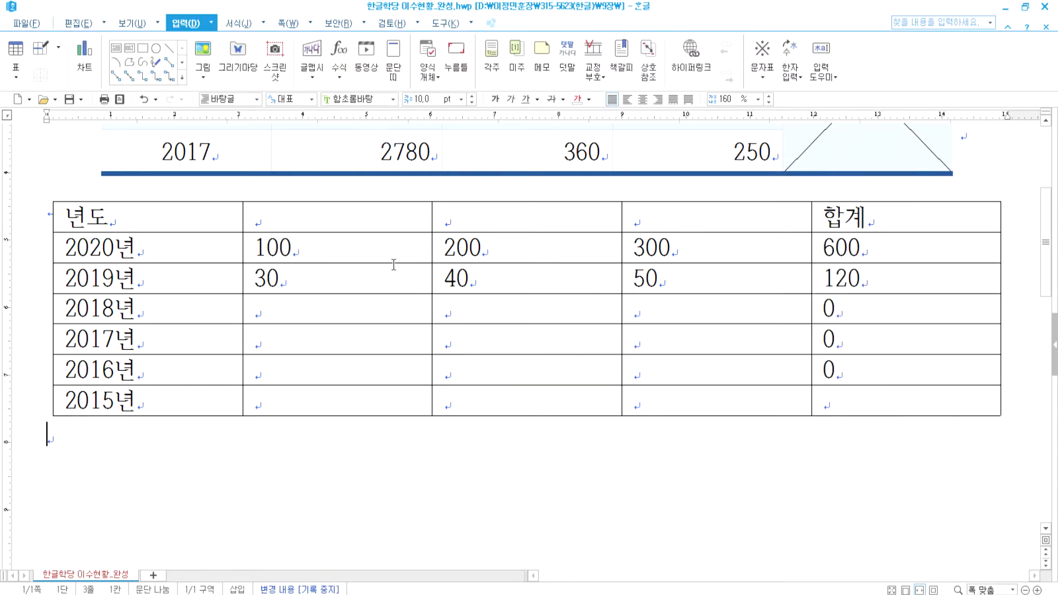
Enter 1, 2 and 3 in the three middle cells of the 2015년 row
{"action": "left_click", "coordinate": [294, 405]}
{"action": "type", "text": "1"}
{"action": "key", "text": "Tab"}
{"action": "type", "text": "2"}
{"action": "key", "text": "Tab"}
{"action": "type", "text": "3"}
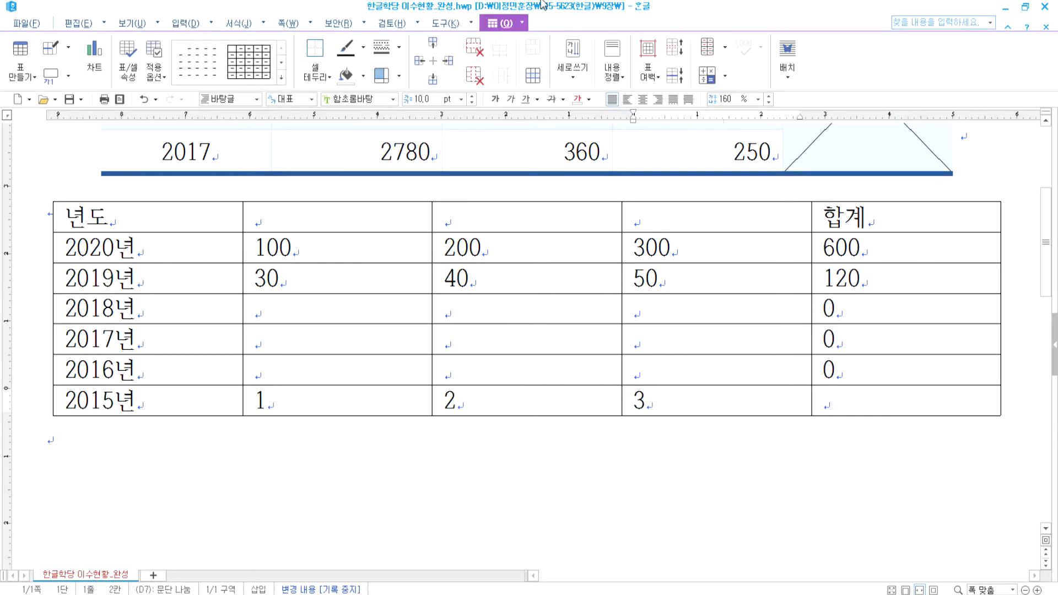
Examine which cell ranges a block sum must cover, comparing the 2015년 row alone with the whole number block and its 합계 cells
{"action": "left_click_drag", "start_coordinate": [376, 397], "coordinate": [762, 390]}
{"action": "left_click", "coordinate": [846, 398]}
{"action": "left_click_drag", "start_coordinate": [309, 395], "coordinate": [760, 404]}
{"action": "left_click_drag", "start_coordinate": [328, 248], "coordinate": [850, 393]}
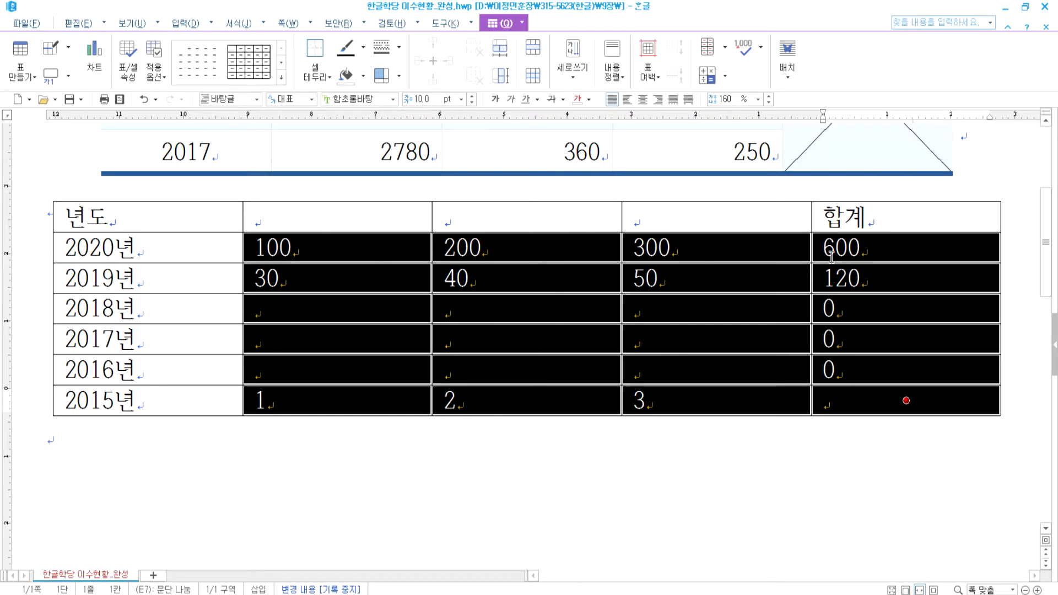
{"action": "left_click", "coordinate": [796, 460]}
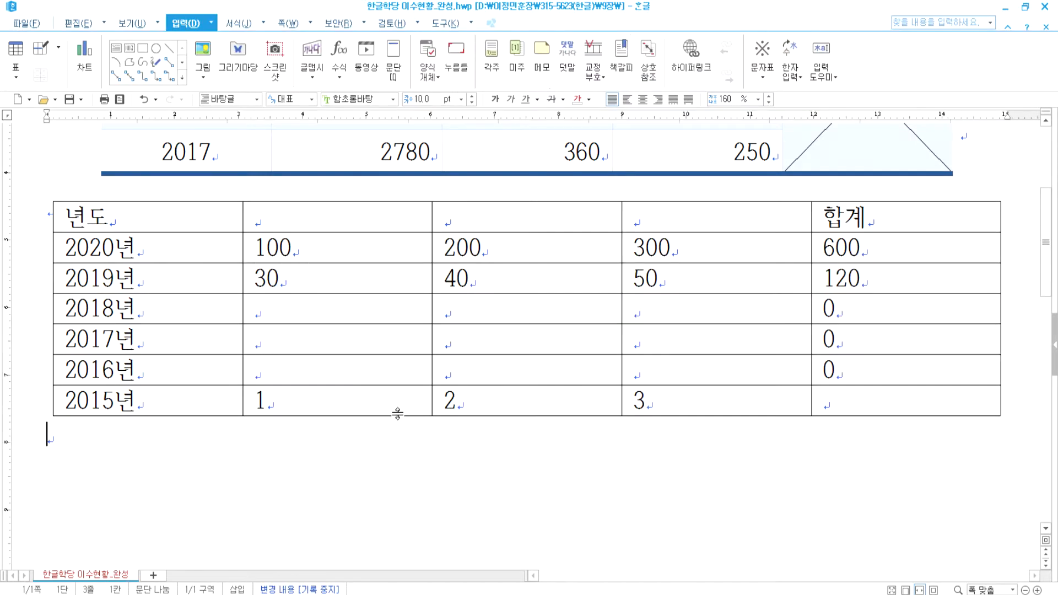
{"action": "left_click_drag", "start_coordinate": [326, 391], "coordinate": [650, 402]}
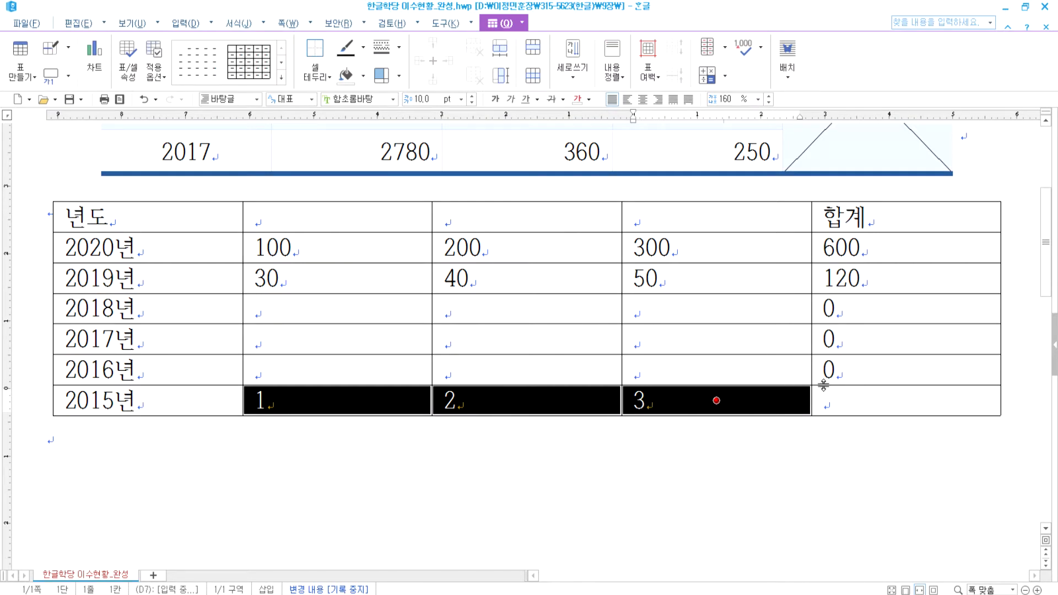
{"action": "left_click", "coordinate": [861, 399]}
{"action": "left_click", "coordinate": [828, 446]}
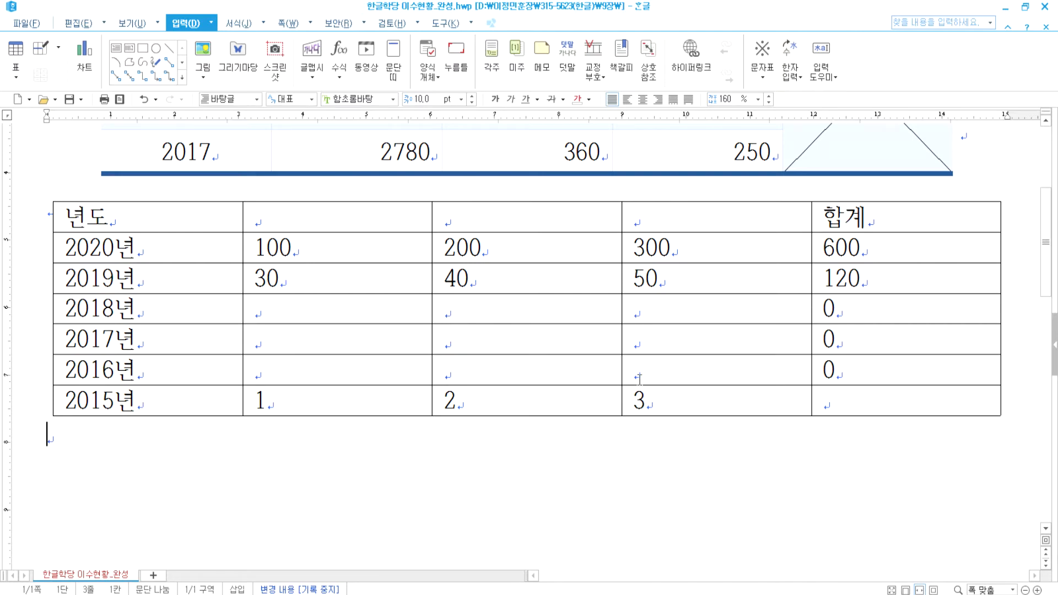
{"action": "left_click_drag", "start_coordinate": [326, 248], "coordinate": [836, 406]}
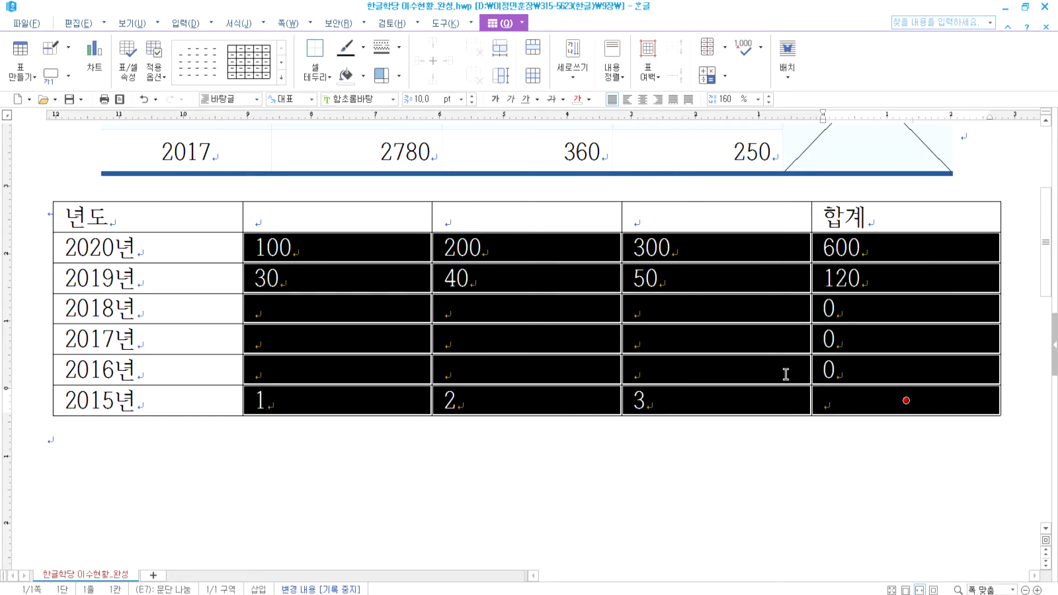
{"action": "left_click_drag", "start_coordinate": [873, 247], "coordinate": [885, 375]}
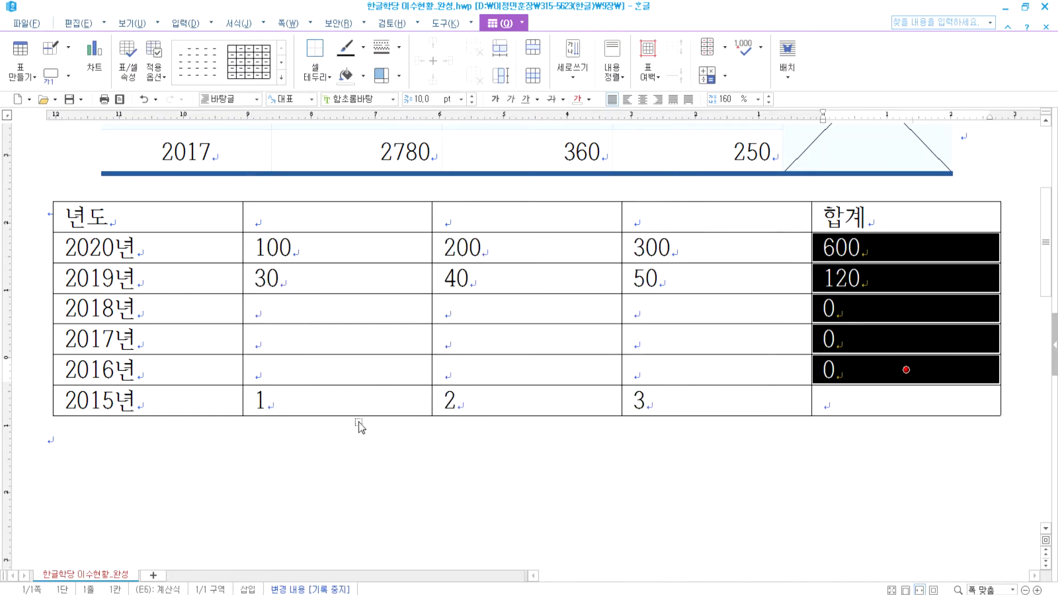
{"action": "left_click_drag", "start_coordinate": [380, 405], "coordinate": [694, 402]}
{"action": "left_click", "coordinate": [886, 406]}
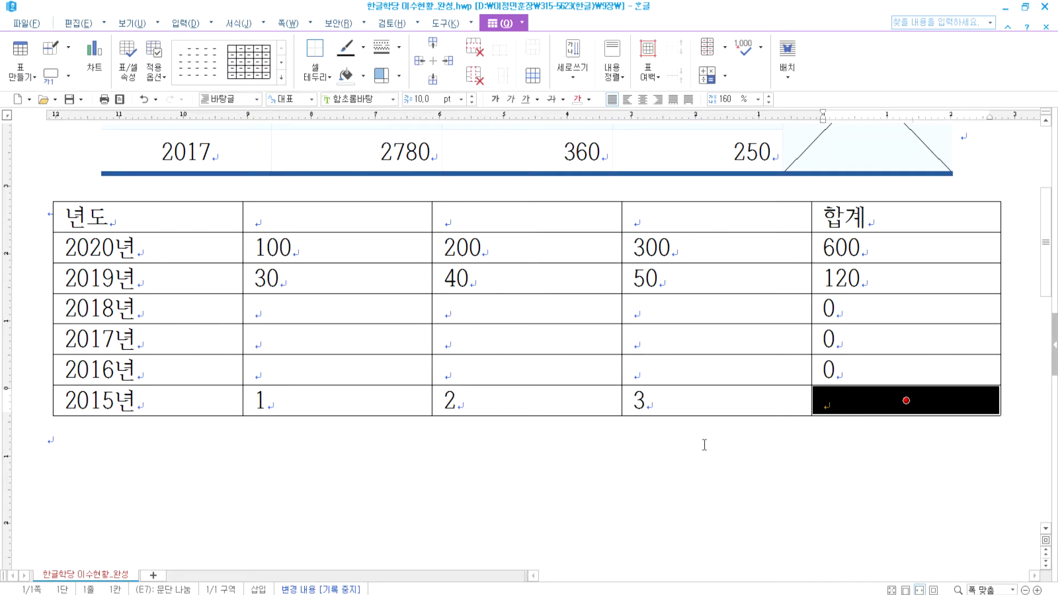
{"action": "left_click", "coordinate": [707, 444]}
{"action": "left_click_drag", "start_coordinate": [307, 397], "coordinate": [683, 398]}
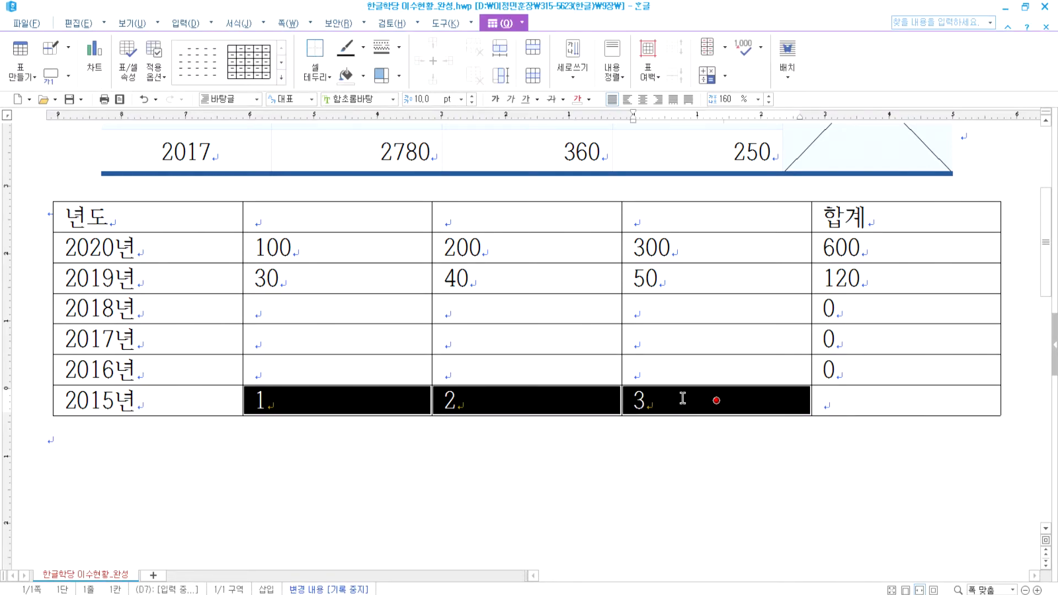
{"action": "left_click", "coordinate": [835, 399]}
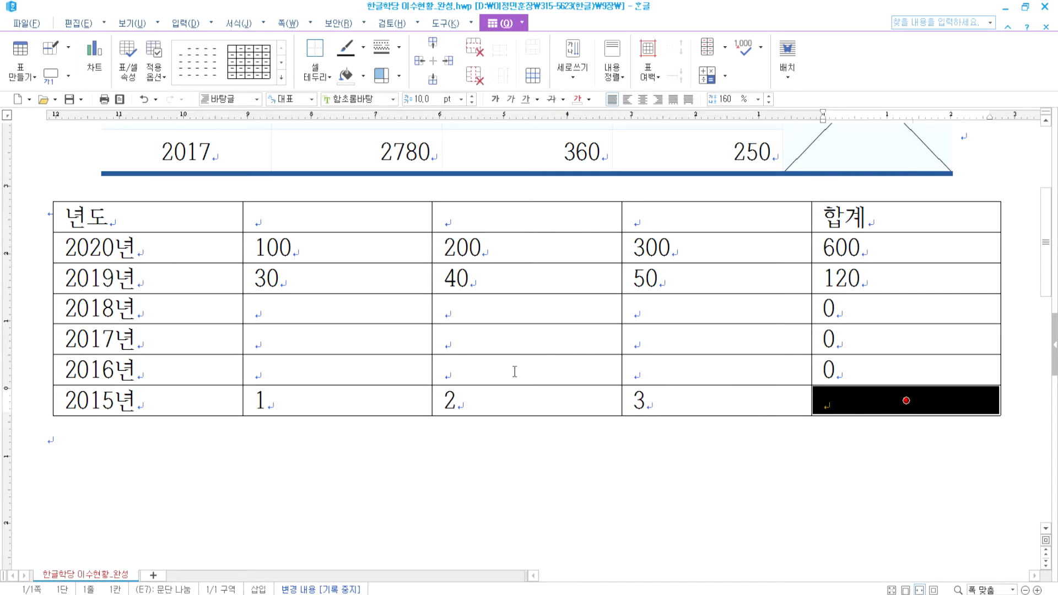
Calculate the block sum of the 2015년 row into its empty 합계 cell
{"action": "left_click_drag", "start_coordinate": [337, 401], "coordinate": [866, 404]}
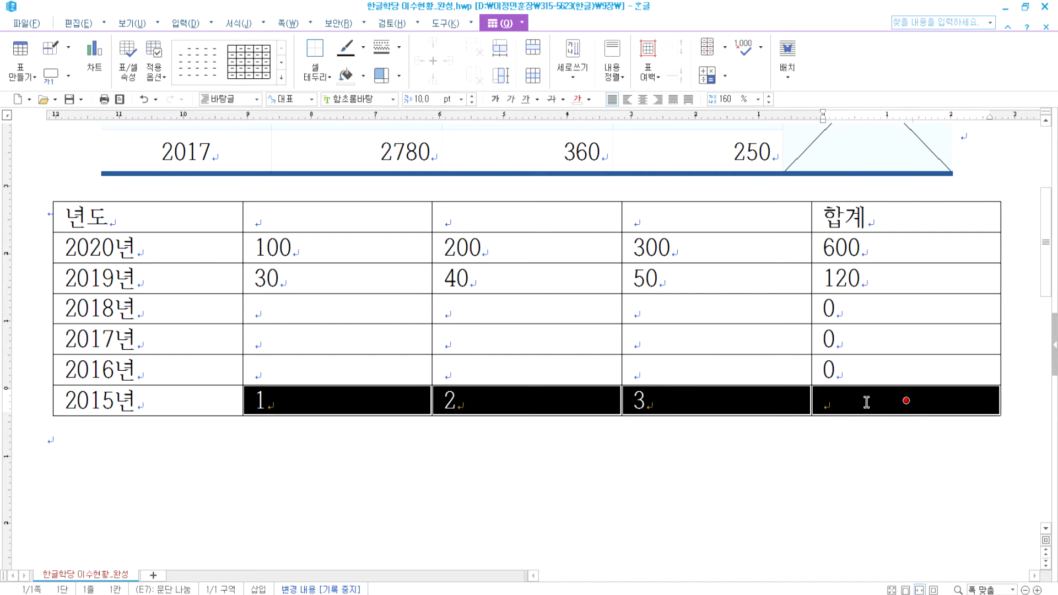
{"action": "key", "text": "ctrl+shift+s"}
{"action": "left_click", "coordinate": [784, 485]}
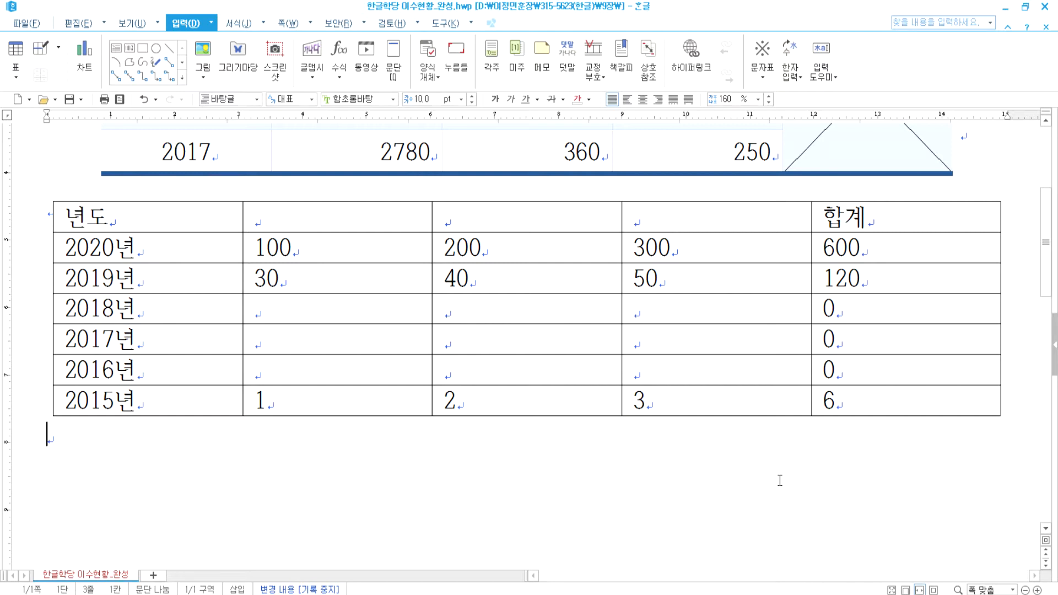
Clear the 합계 cells from 2020년 to 2015년 and fill them with each row's block average
{"action": "left_click_drag", "start_coordinate": [856, 245], "coordinate": [907, 405]}
{"action": "key", "text": "Delete"}
{"action": "left_click", "coordinate": [548, 512]}
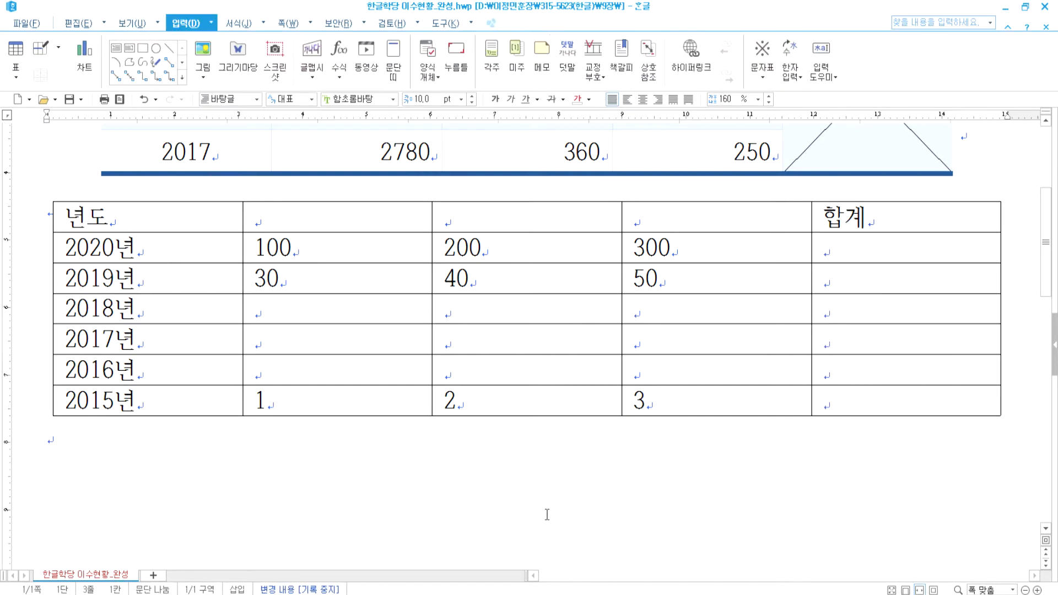
{"action": "left_click_drag", "start_coordinate": [342, 247], "coordinate": [852, 399]}
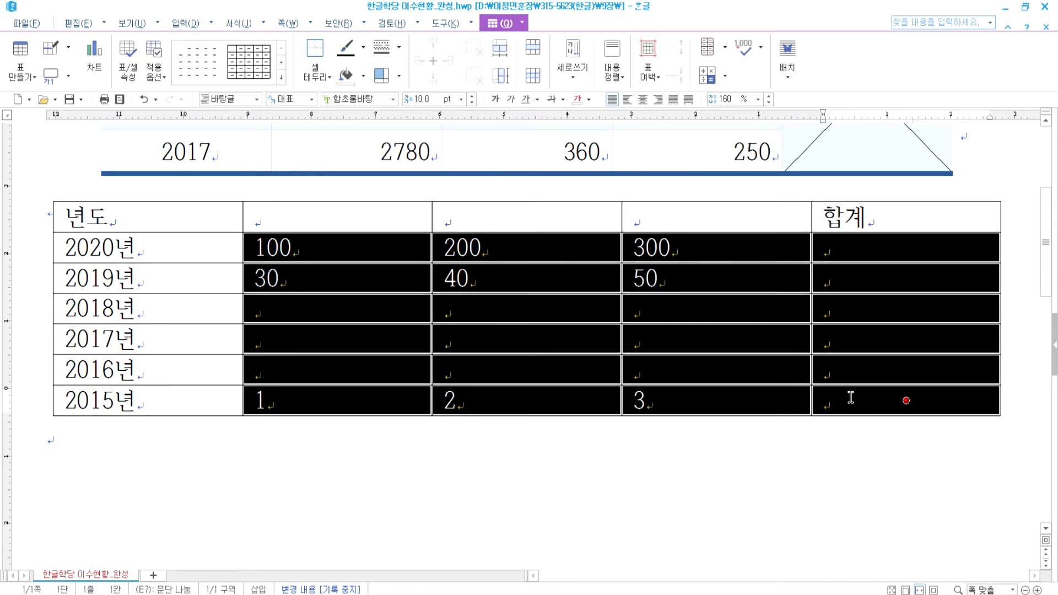
{"action": "key", "text": "ctrl+shift+a"}
{"action": "left_click", "coordinate": [887, 453]}
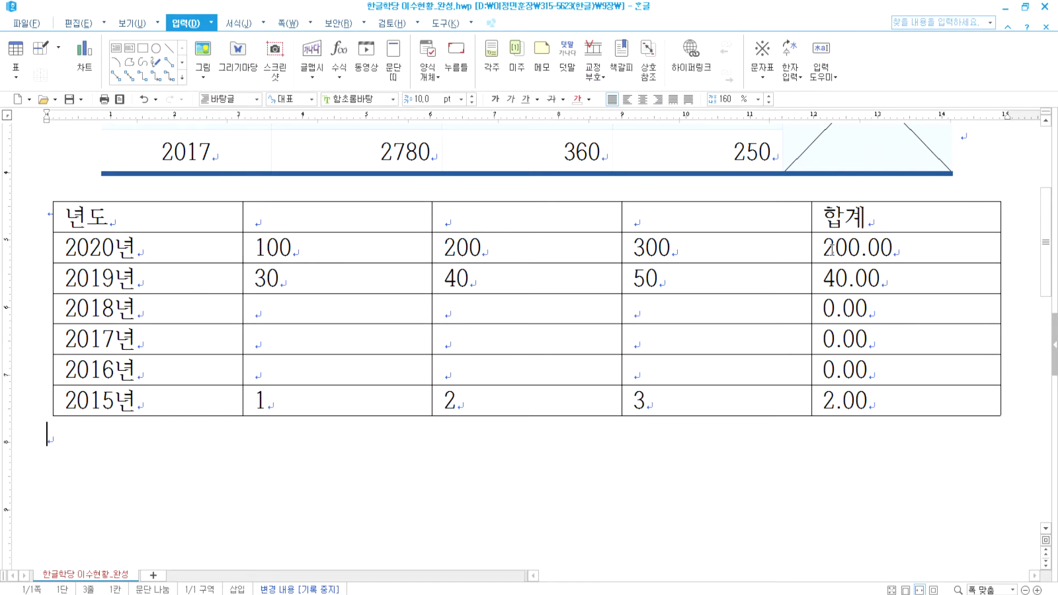
Clear the averages from the 합계 column and fill its cells with each row's block product (블록 곱)
{"action": "left_click_drag", "start_coordinate": [829, 246], "coordinate": [858, 392]}
{"action": "key", "text": "Delete"}
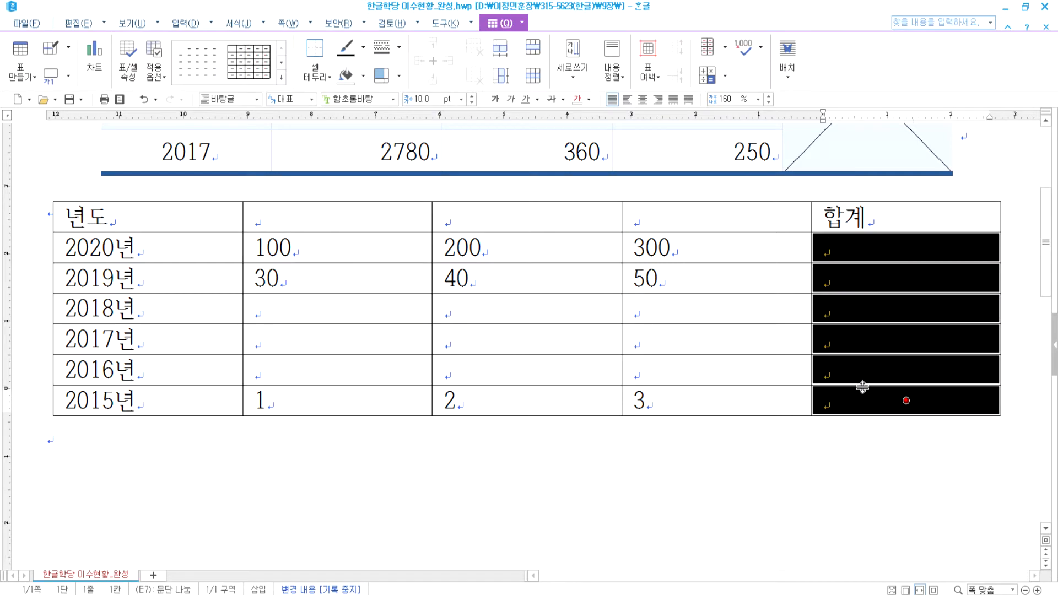
{"action": "left_click_drag", "start_coordinate": [319, 247], "coordinate": [866, 409]}
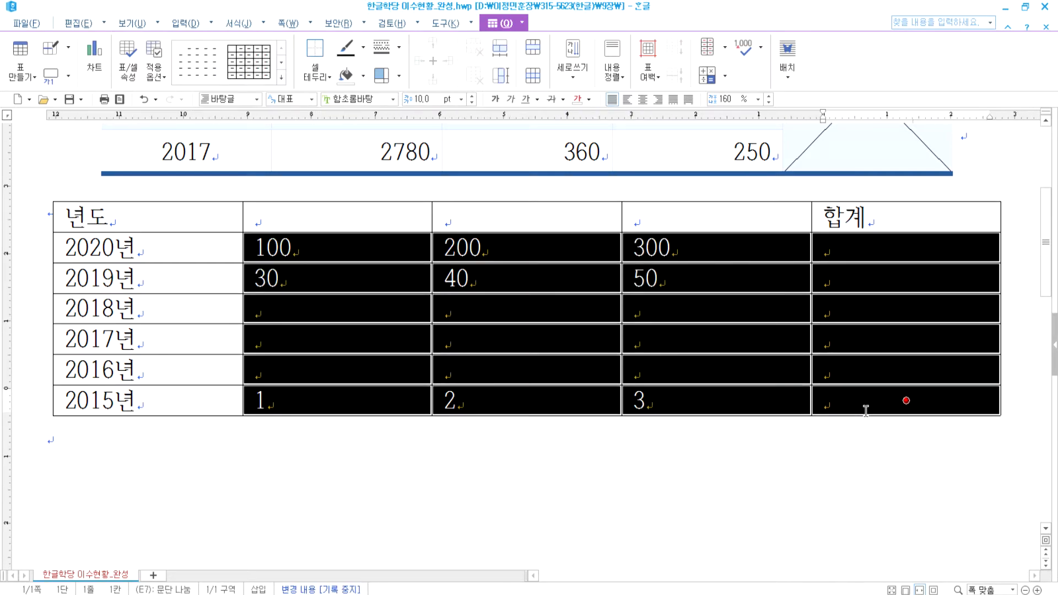
{"action": "left_click", "coordinate": [725, 78]}
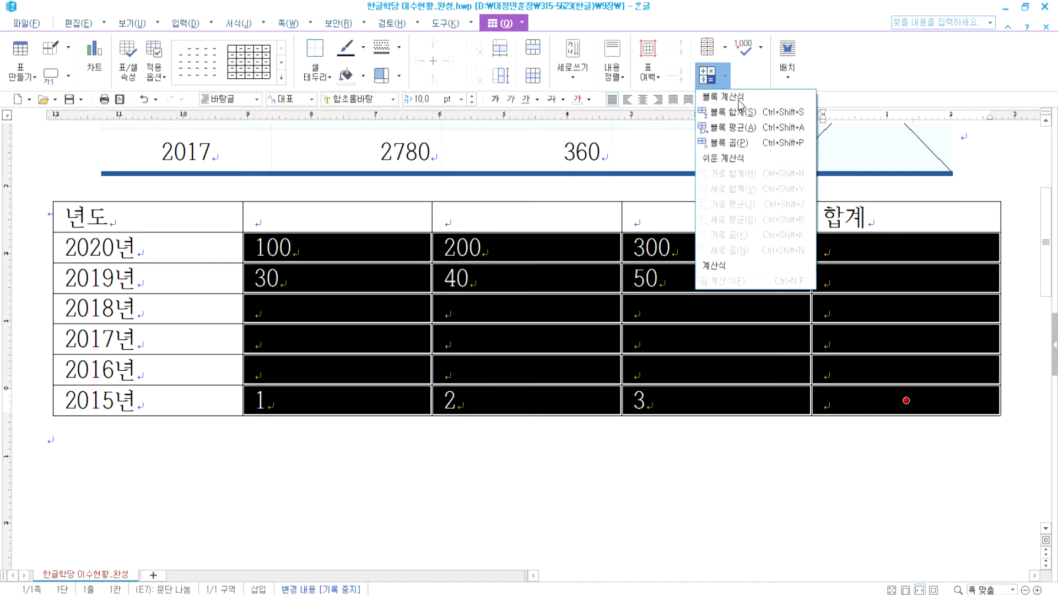
{"action": "left_click", "coordinate": [799, 149]}
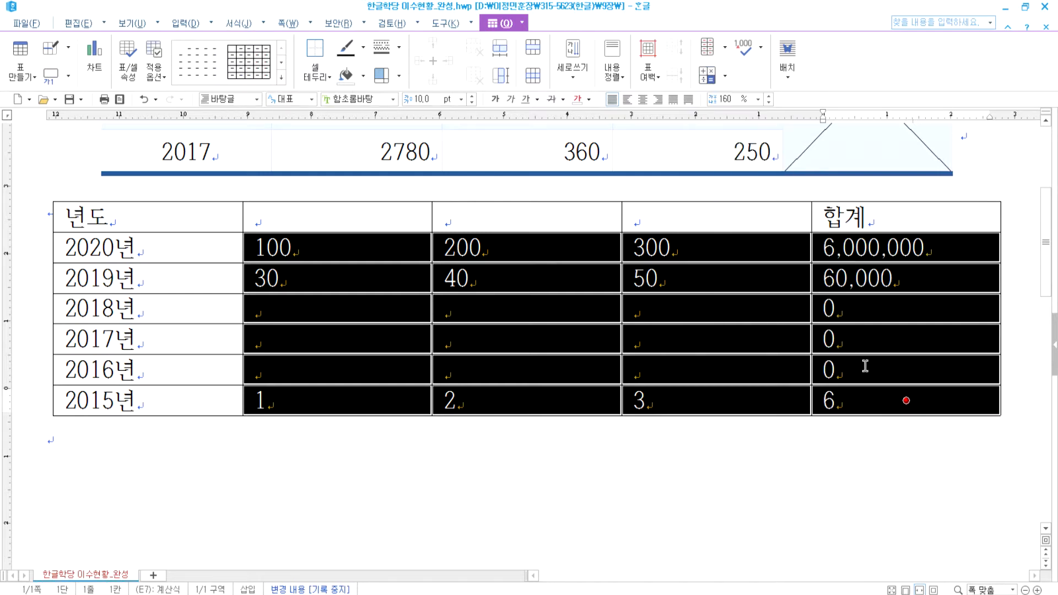
Clear the products from the 합계 column and fill its cells with each row's block sum (블록 합계)
{"action": "left_click_drag", "start_coordinate": [836, 253], "coordinate": [905, 400]}
{"action": "key", "text": "Delete"}
{"action": "left_click_drag", "start_coordinate": [354, 245], "coordinate": [874, 410]}
{"action": "left_click", "coordinate": [725, 77]}
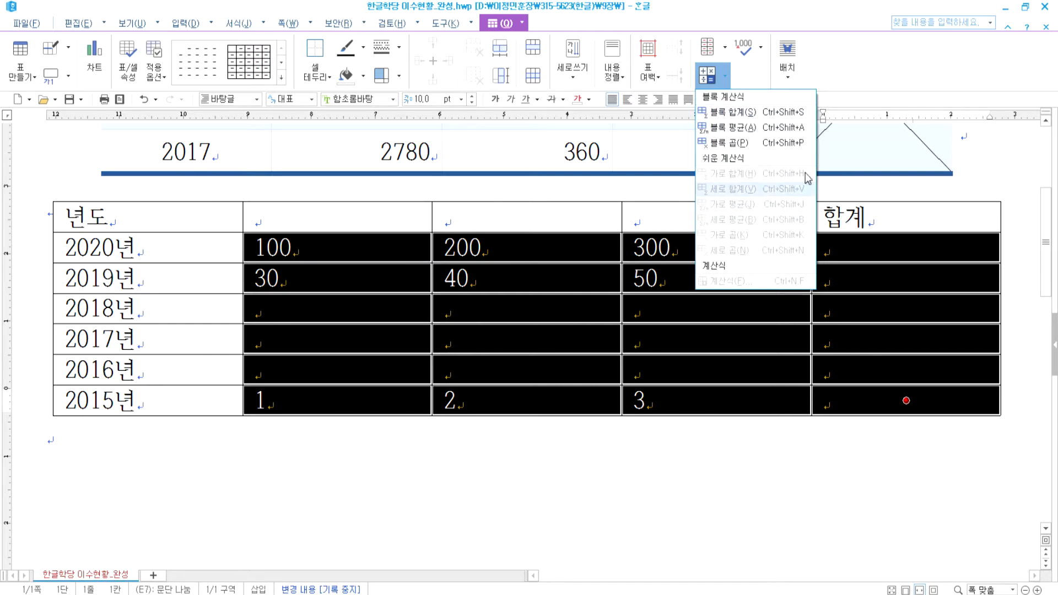
{"action": "left_click", "coordinate": [596, 248]}
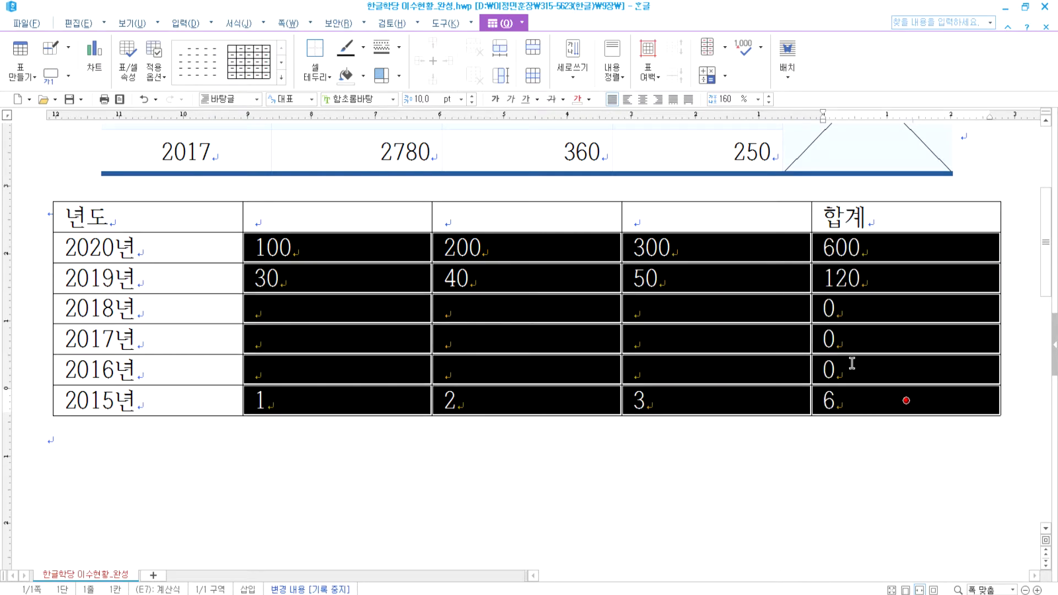
Enter 50, 60 and 7000 in the three middle cells of the 2018년 row
{"action": "left_click", "coordinate": [380, 309]}
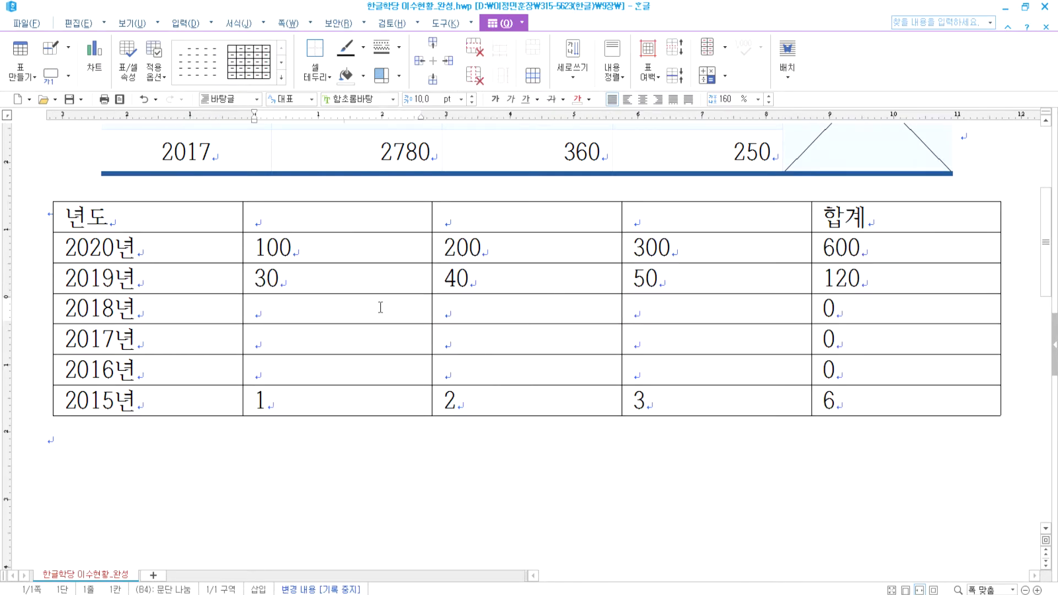
{"action": "type", "text": "50"}
{"action": "key", "text": "Tab"}
{"action": "type", "text": "60"}
{"action": "key", "text": "Tab"}
{"action": "type", "text": "70"}
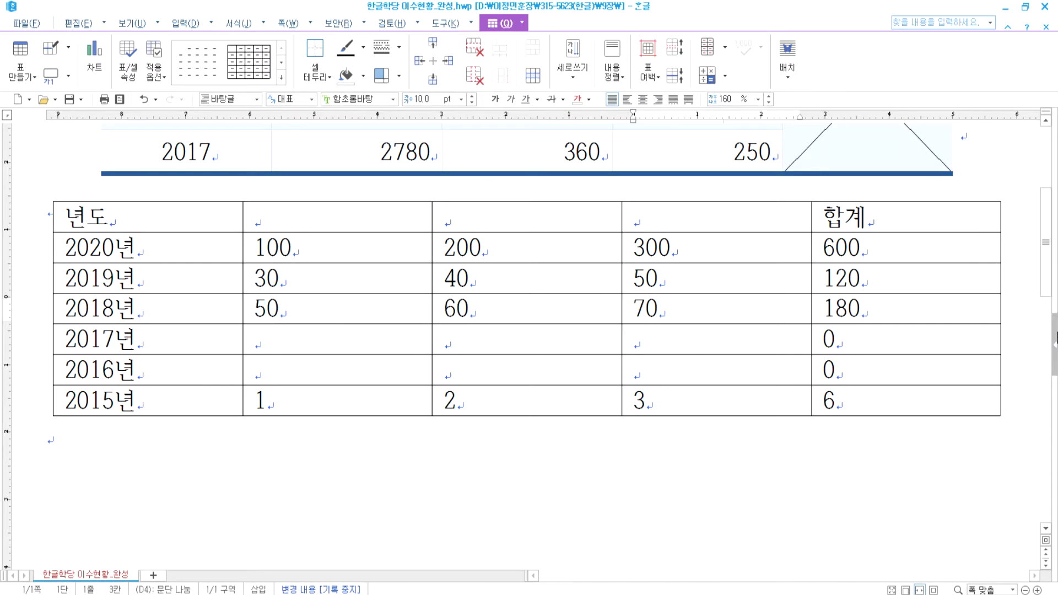
{"action": "type", "text": "00"}
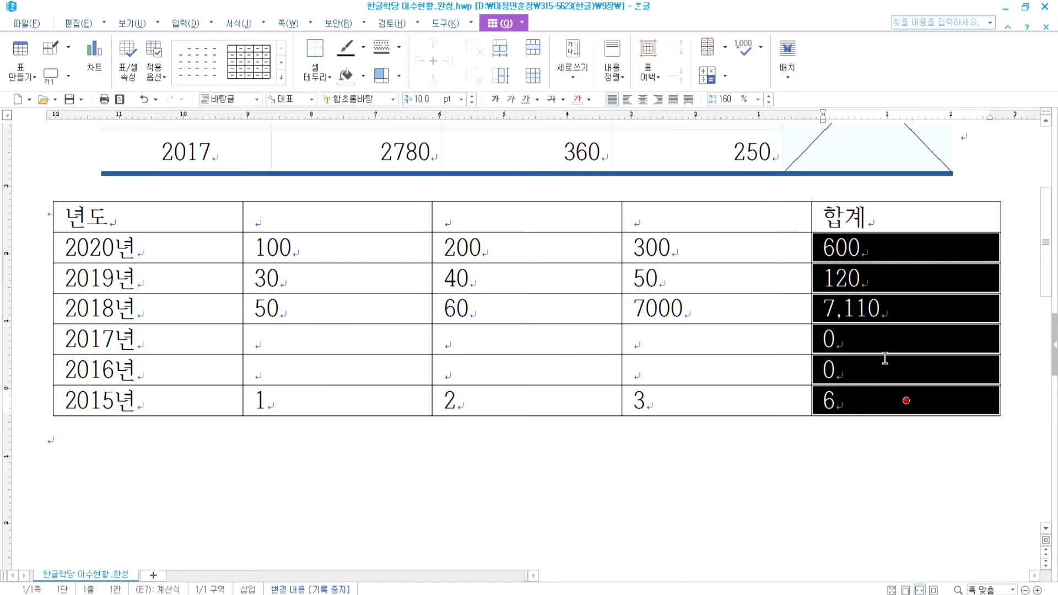
Clear the 합계 cells from 2020년 to 2015년 and fill the 2020년 total cell with the horizontal sum (가로 합계)
{"action": "key", "text": "Delete"}
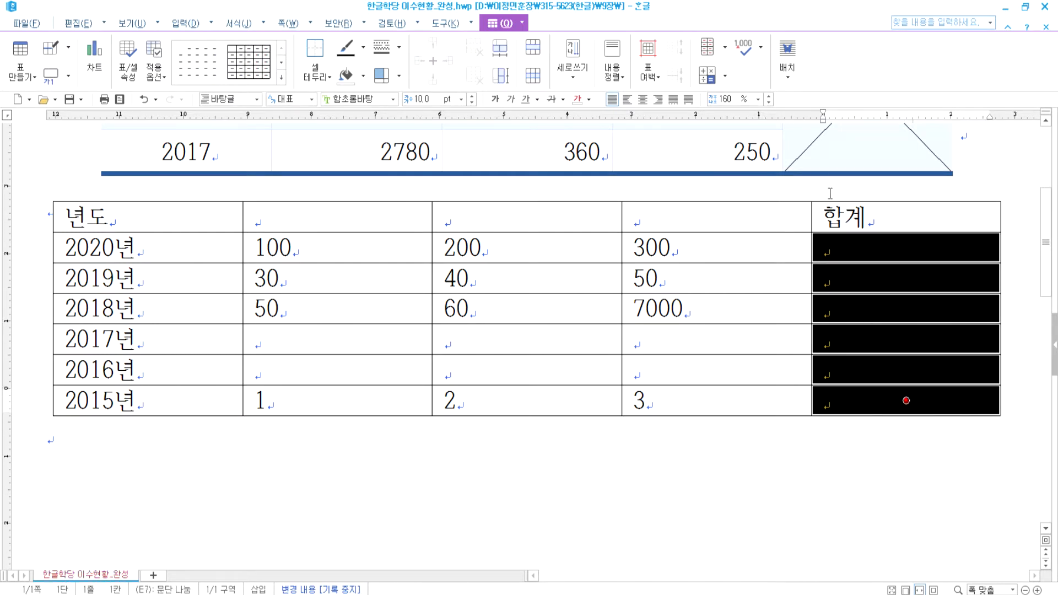
{"action": "left_click", "coordinate": [725, 77]}
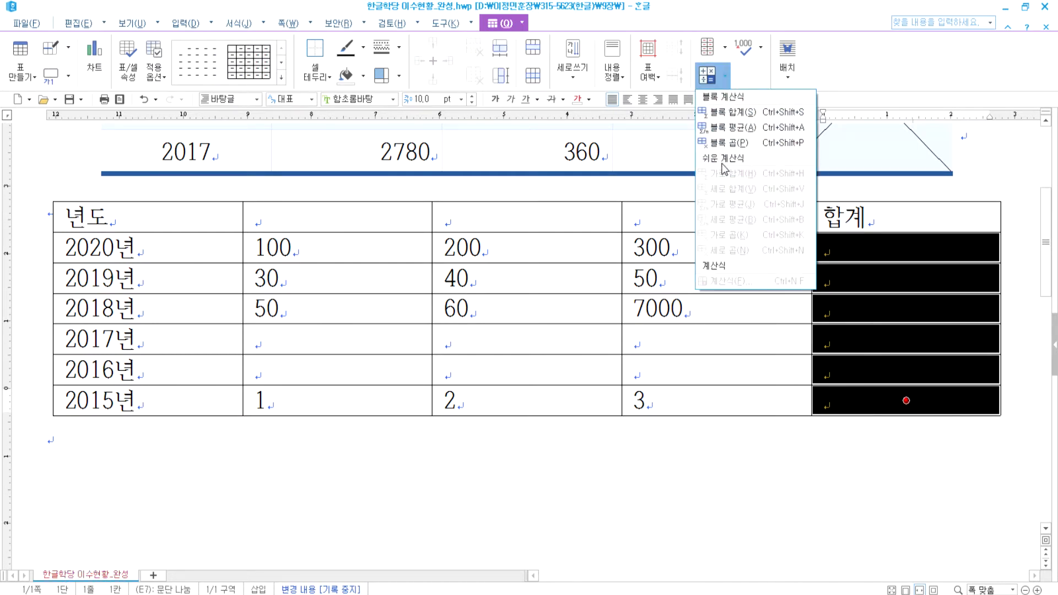
{"action": "left_click", "coordinate": [851, 455]}
{"action": "left_click", "coordinate": [828, 249]}
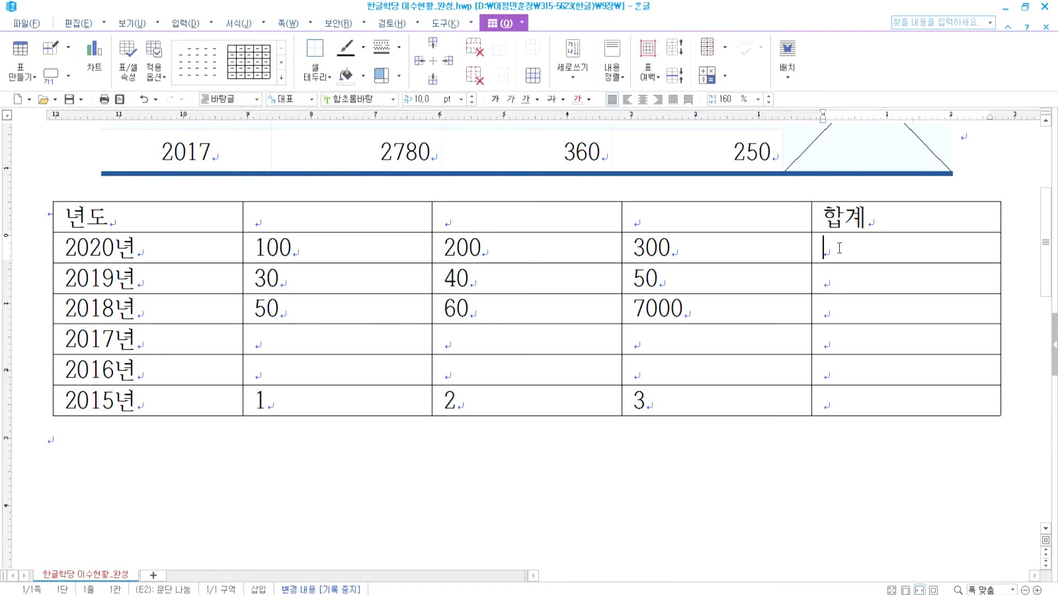
{"action": "left_click", "coordinate": [725, 77]}
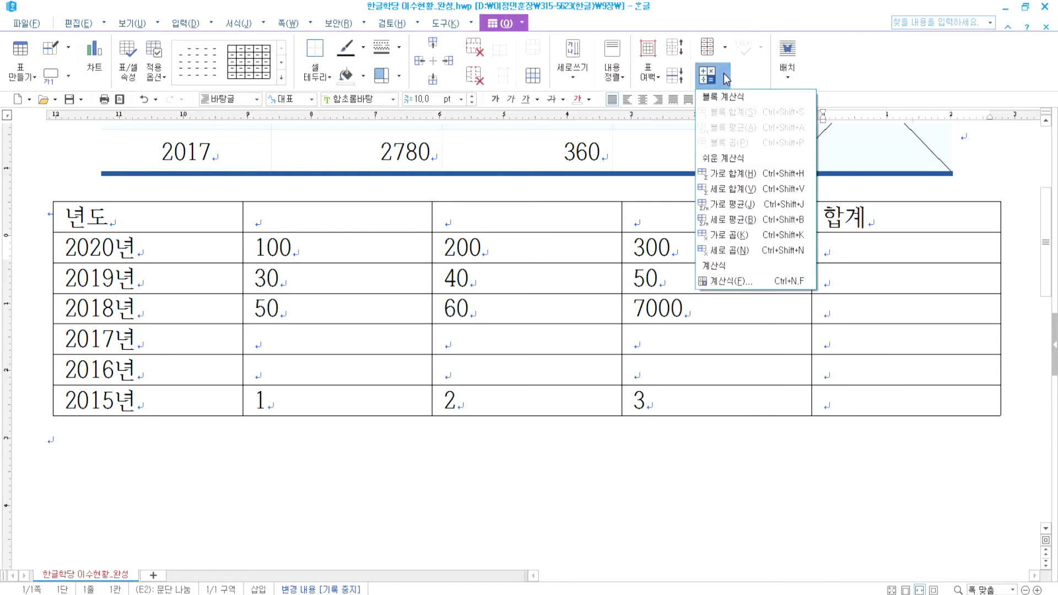
{"action": "left_click", "coordinate": [737, 176]}
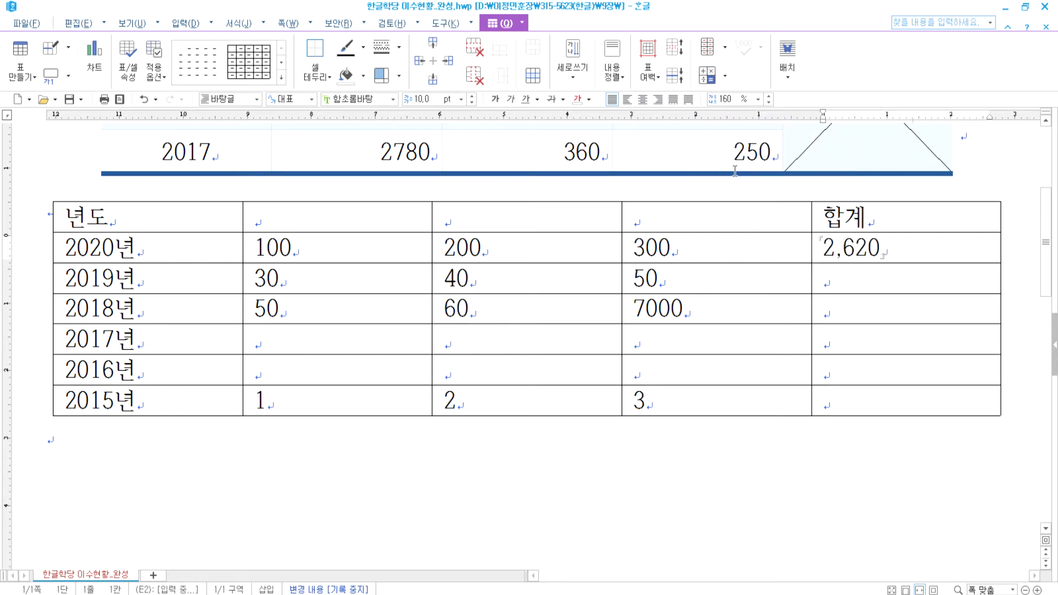
{"action": "left_click_drag", "start_coordinate": [66, 249], "coordinate": [119, 249]}
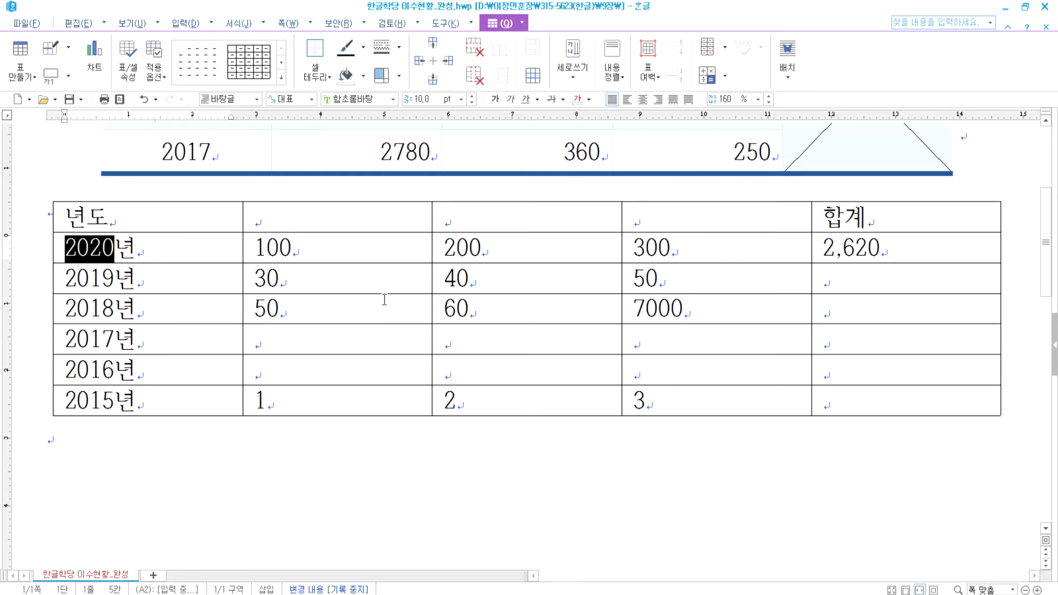
{"action": "left_click_drag", "start_coordinate": [118, 249], "coordinate": [147, 400]}
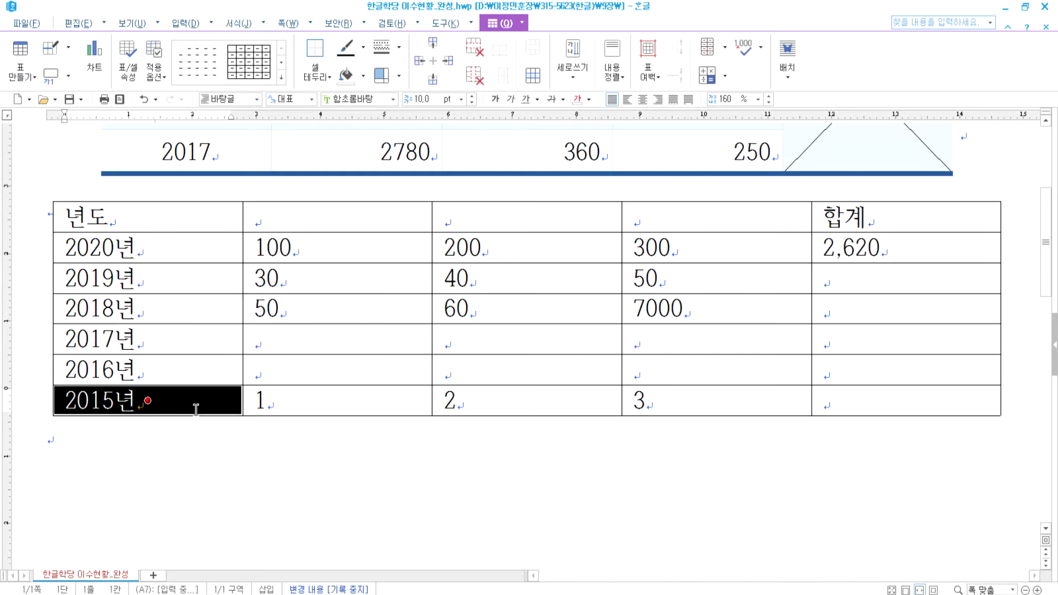
{"action": "left_click", "coordinate": [187, 473]}
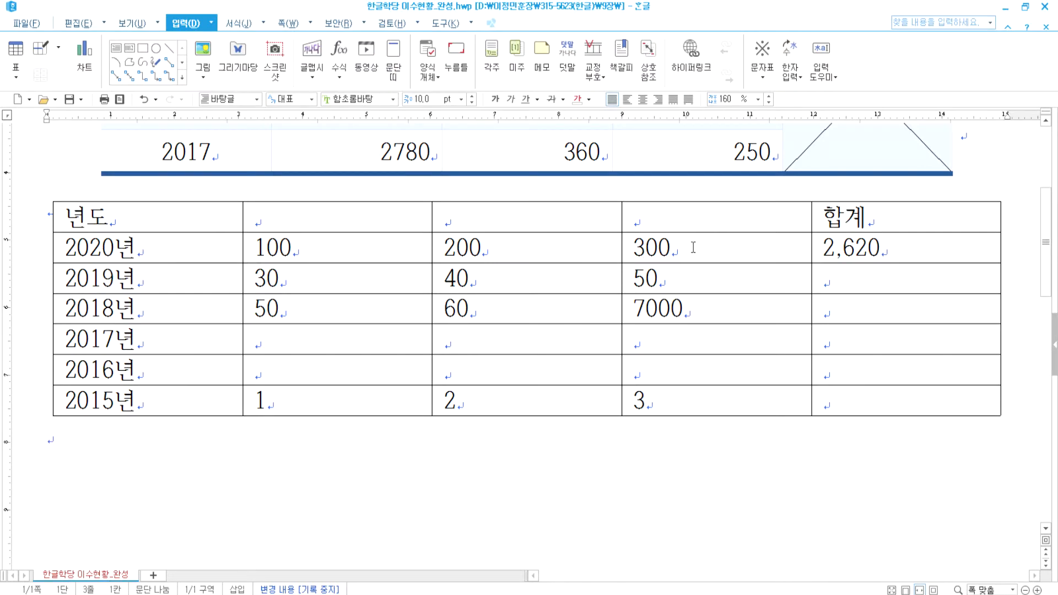
Clear the horizontal sum and fill the 합계 cells from 2020년 to 2015년 with each row's block sum (블록 합계)
{"action": "left_click", "coordinate": [817, 242]}
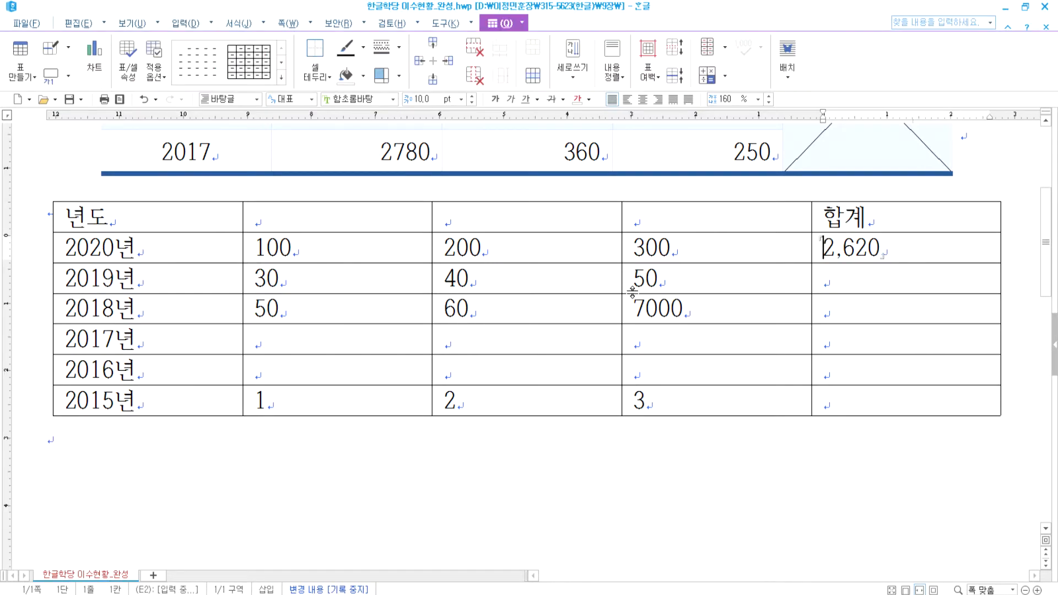
{"action": "left_click_drag", "start_coordinate": [866, 383], "coordinate": [906, 247]}
{"action": "key", "text": "Delete"}
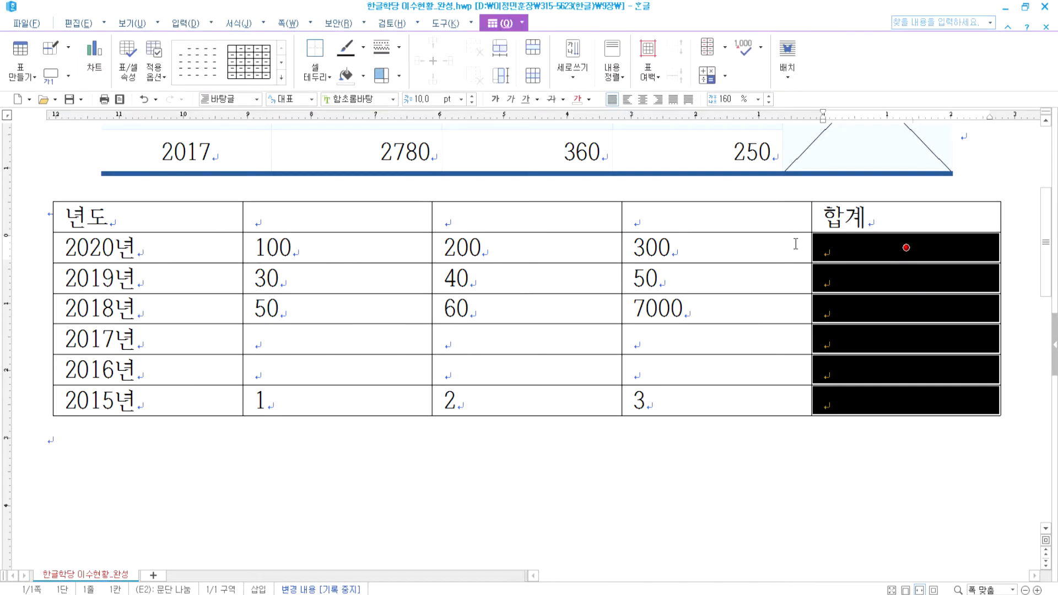
{"action": "left_click_drag", "start_coordinate": [312, 259], "coordinate": [873, 401]}
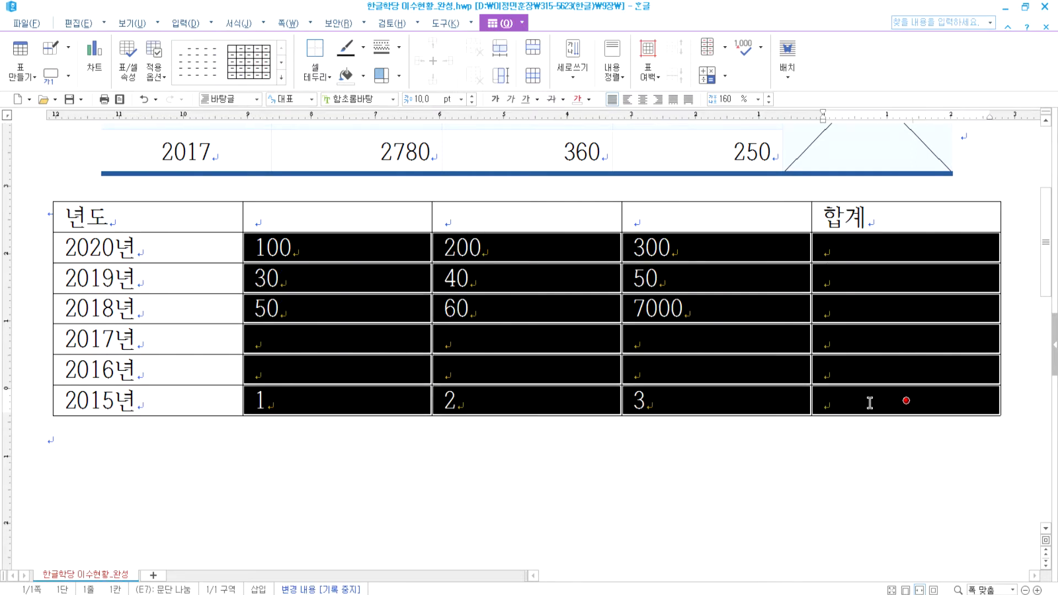
{"action": "left_click", "coordinate": [711, 77]}
{"action": "left_click", "coordinate": [731, 114]}
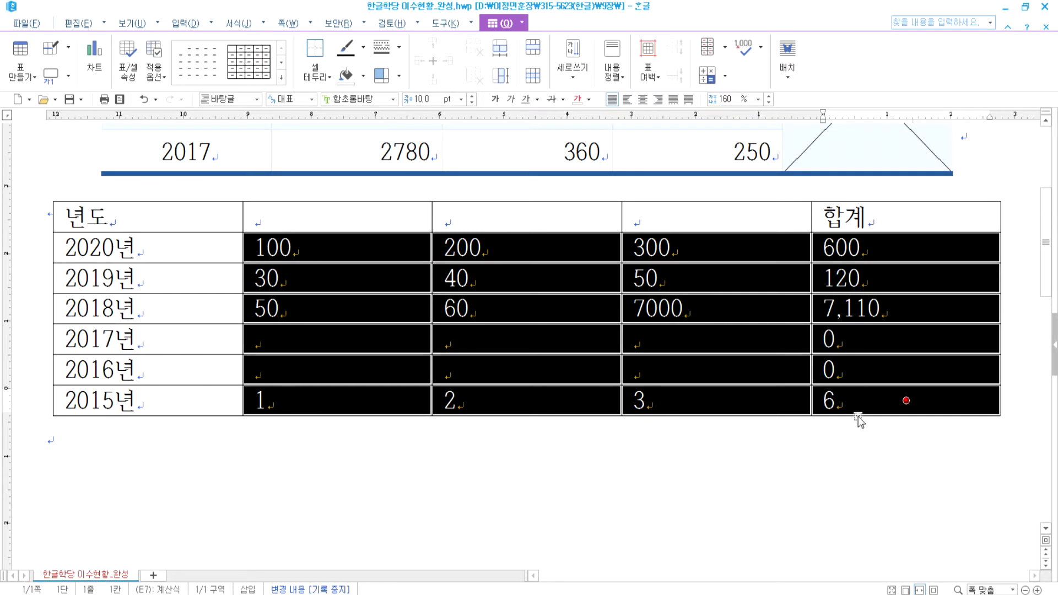
{"action": "left_click", "coordinate": [816, 494]}
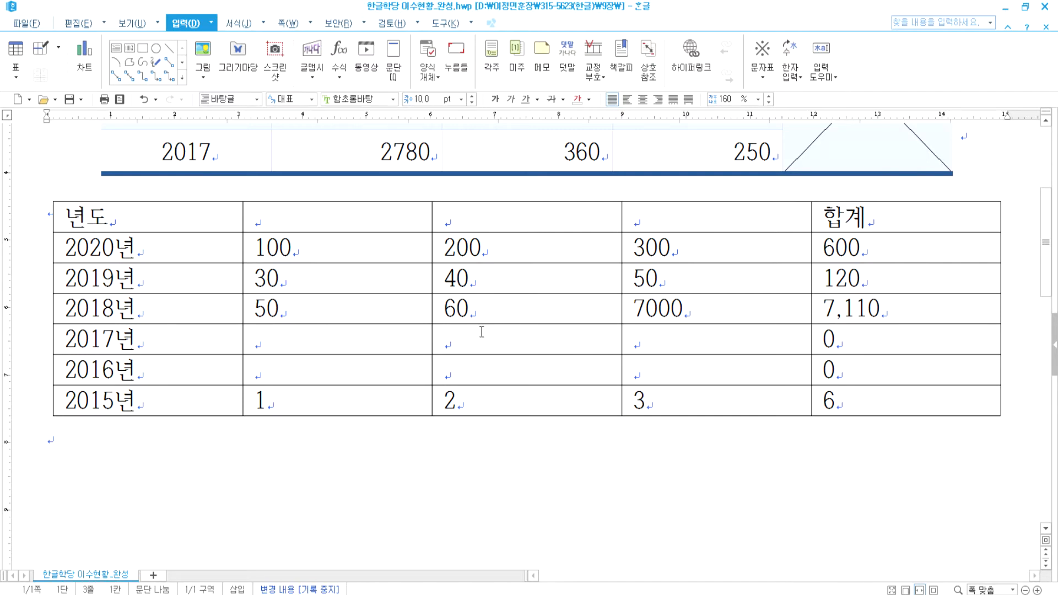
Insert page numbering at the bottom centre of the page in the 1,2,3 format with dashes, starting from 1
{"action": "left_click", "coordinate": [288, 23]}
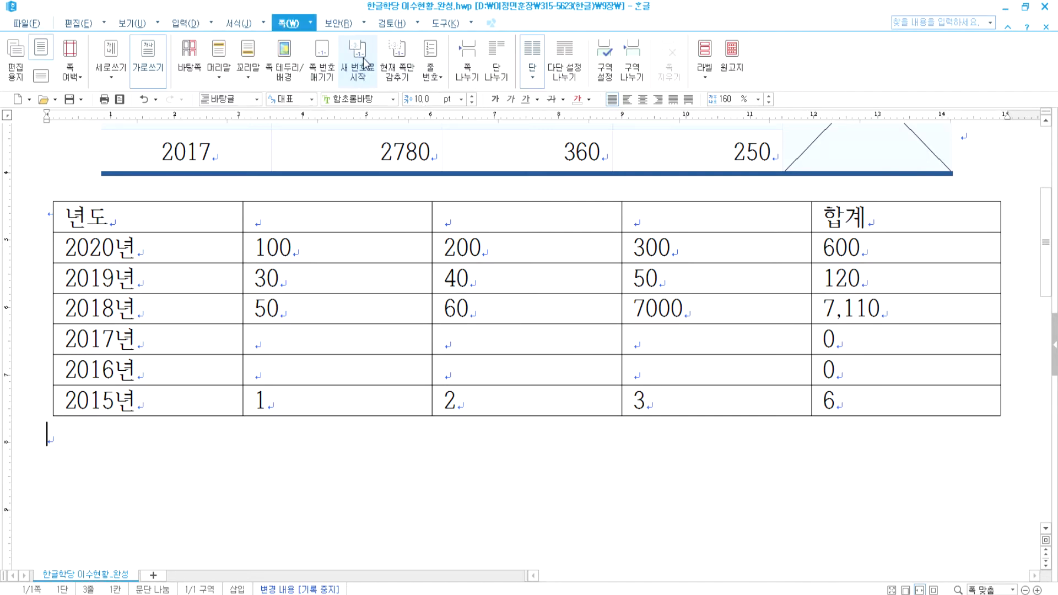
{"action": "left_click", "coordinate": [322, 58]}
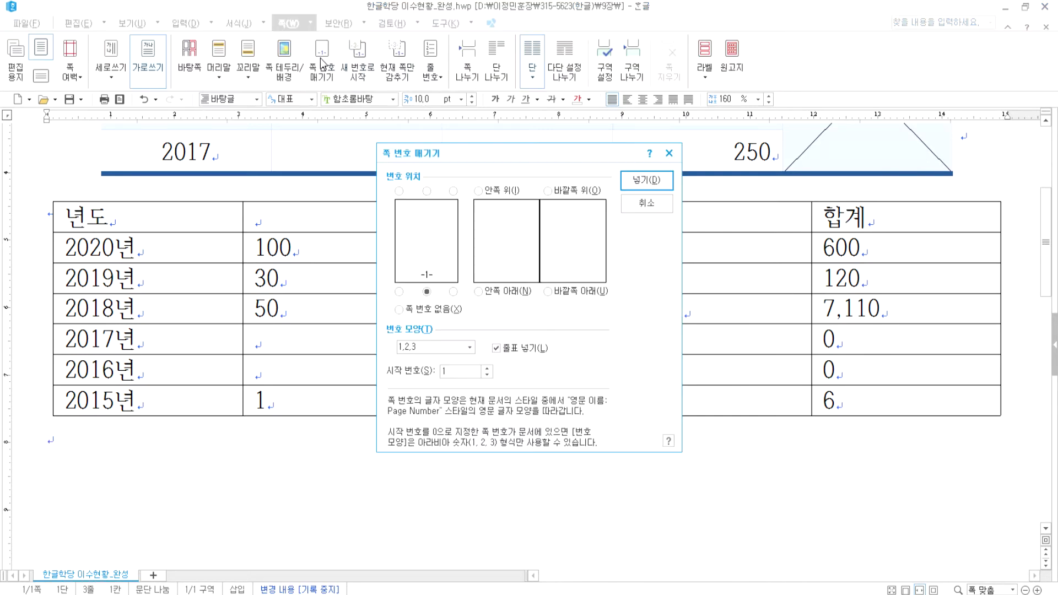
{"action": "left_click", "coordinate": [630, 180]}
{"action": "scroll", "coordinate": [488, 382], "scroll_direction": "down", "scroll_amount": 10}
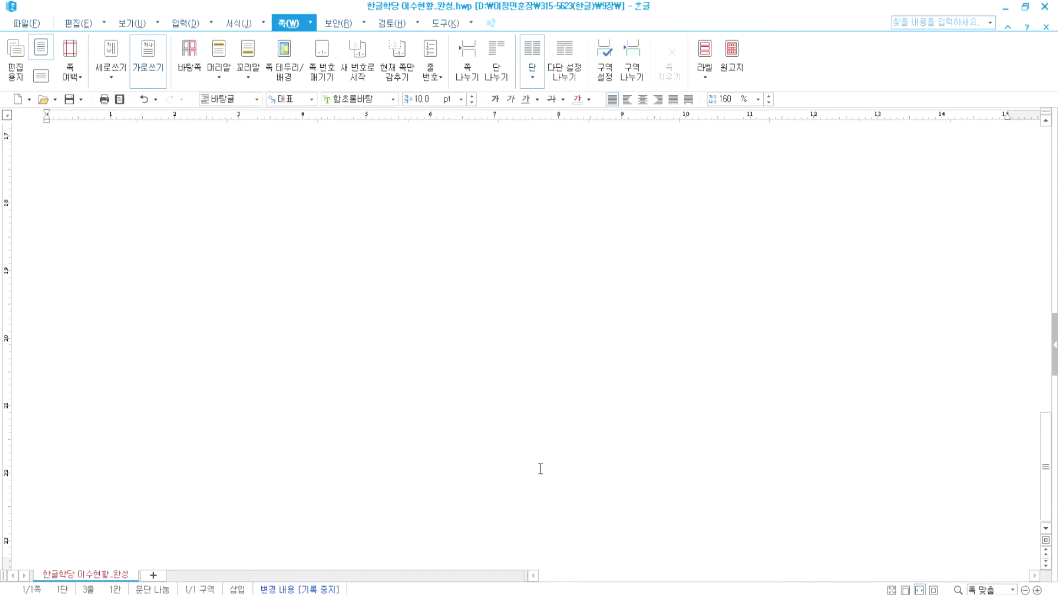
{"action": "scroll", "coordinate": [545, 475], "scroll_direction": "up", "scroll_amount": 10}
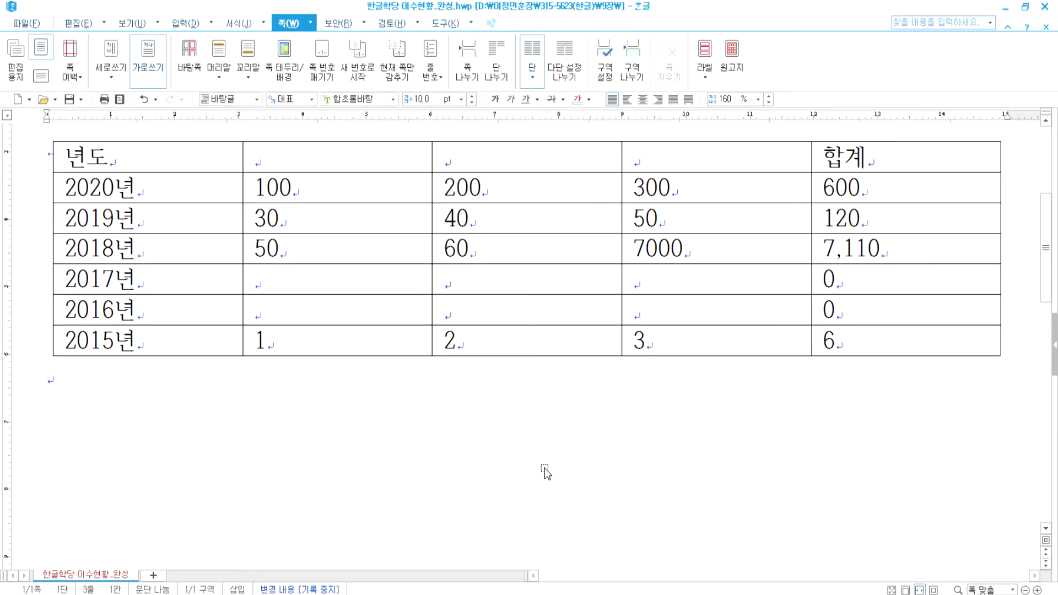
{"action": "scroll", "coordinate": [543, 470], "scroll_direction": "down", "scroll_amount": 10}
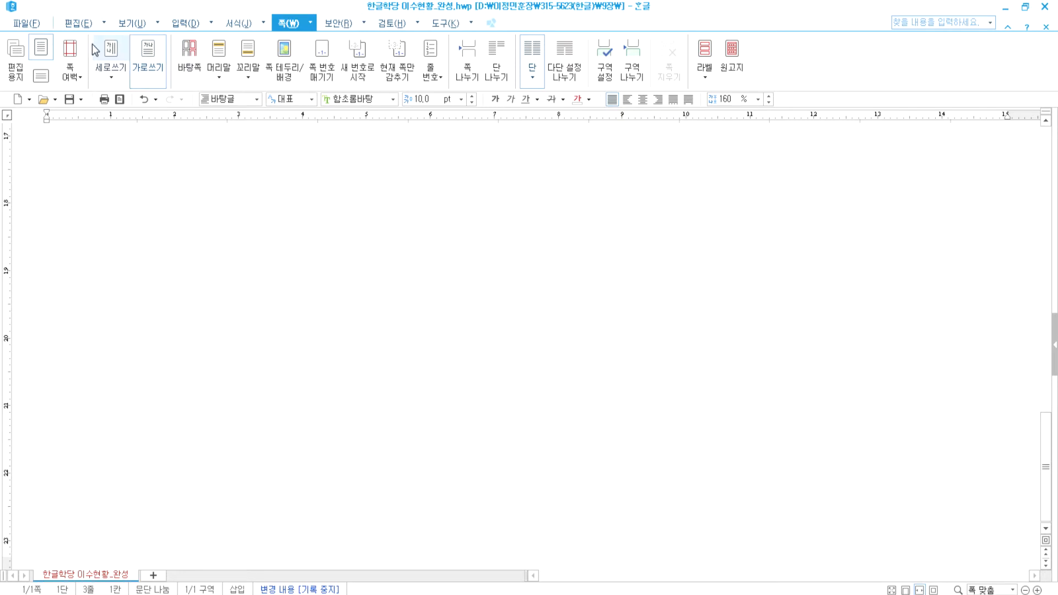
Turn on the page outline view (쪽 윤곽) and examine the page number at the foot of the page
{"action": "left_click", "coordinate": [131, 23]}
{"action": "left_click", "coordinate": [15, 62]}
{"action": "scroll", "coordinate": [546, 480], "scroll_direction": "down", "scroll_amount": 10}
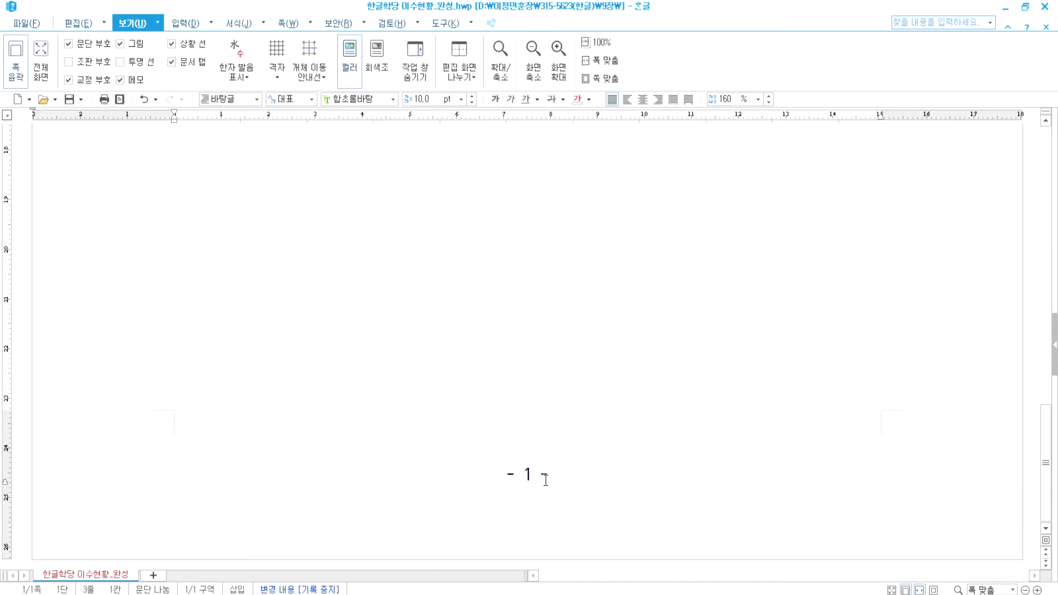
{"action": "scroll", "coordinate": [516, 479], "scroll_direction": "up", "scroll_amount": 10}
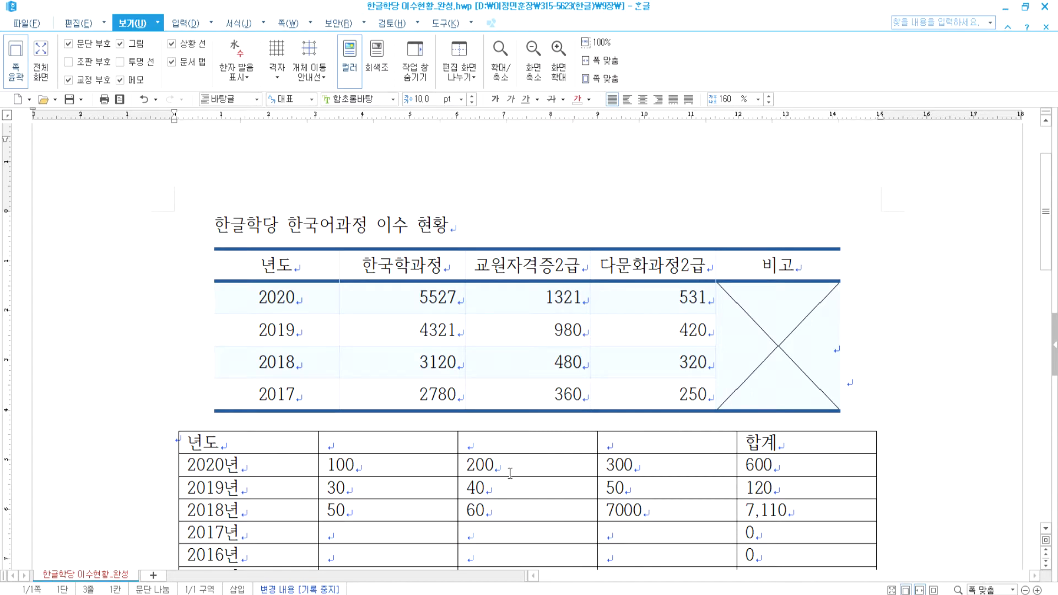
{"action": "scroll", "coordinate": [510, 473], "scroll_direction": "down", "scroll_amount": 10}
{"action": "scroll", "coordinate": [232, 344], "scroll_direction": "up", "scroll_amount": 4}
Show the control codes (조판 부호) and select the [쪽 번호 위치] code beside the first table
{"action": "left_click", "coordinate": [185, 226]}
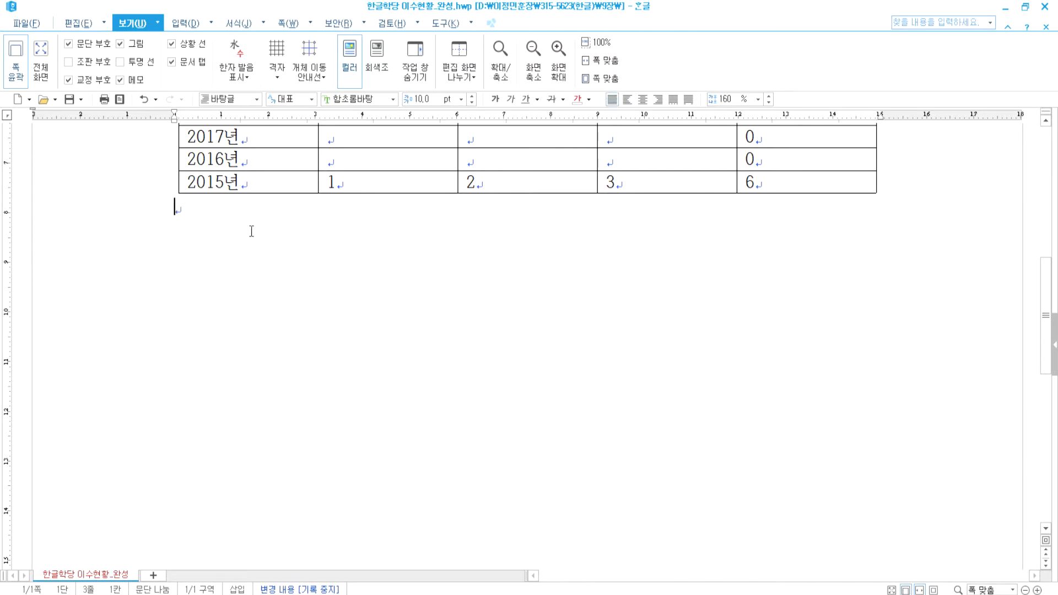
{"action": "left_click", "coordinate": [87, 63]}
{"action": "scroll", "coordinate": [323, 233], "scroll_direction": "up", "scroll_amount": 8}
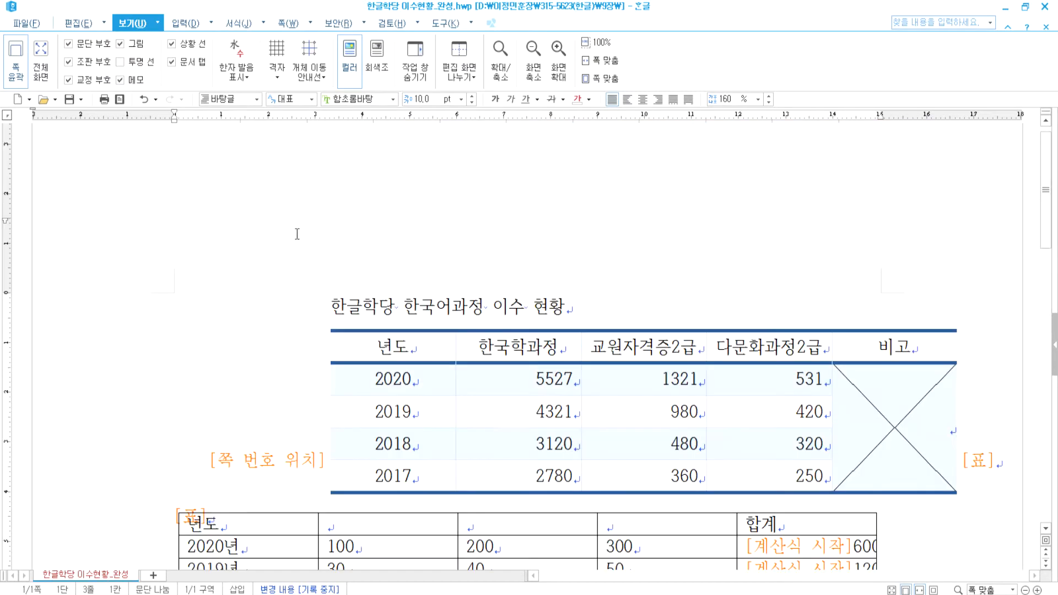
{"action": "left_click", "coordinate": [212, 459]}
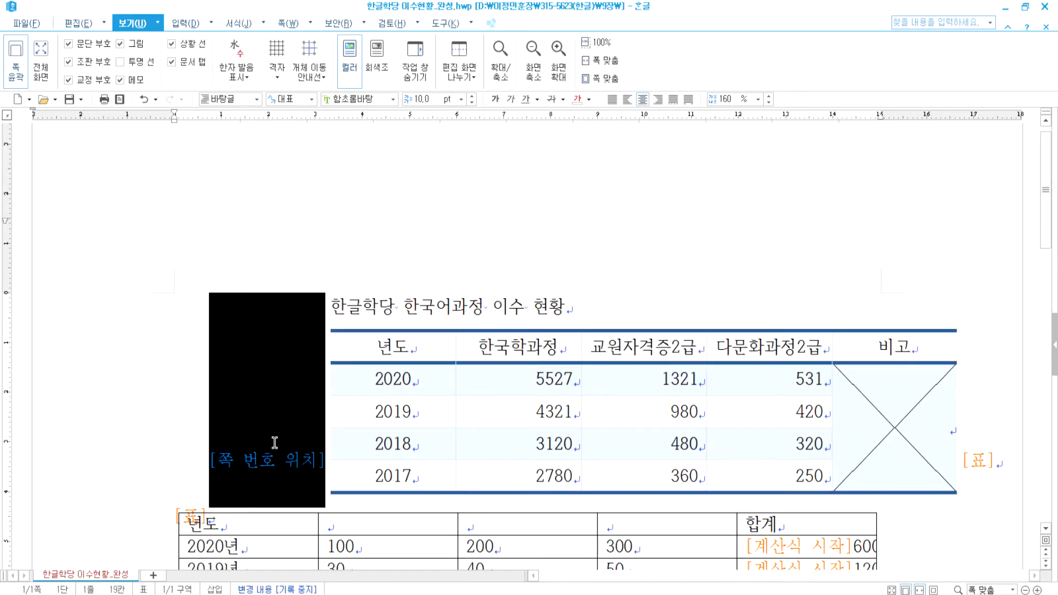
{"action": "scroll", "coordinate": [274, 441], "scroll_direction": "down", "scroll_amount": 5}
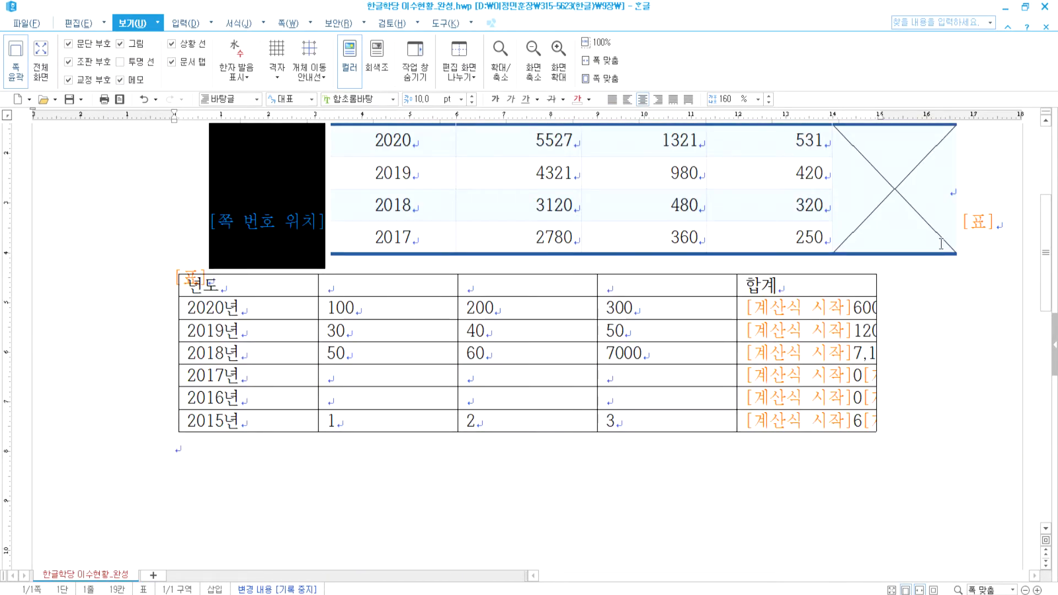
{"action": "left_click", "coordinate": [923, 251]}
{"action": "scroll", "coordinate": [805, 409], "scroll_direction": "up", "scroll_amount": 3}
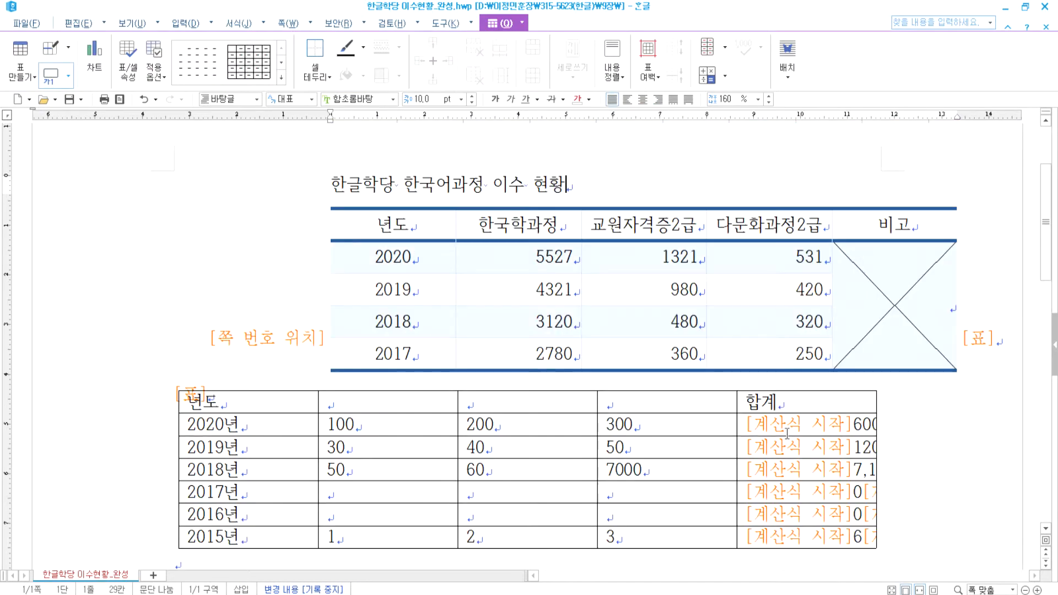
Examine the formula behind the 2020년 total through its [계산식 시작] code and leave it unchanged
{"action": "left_click_drag", "start_coordinate": [779, 427], "coordinate": [780, 523]}
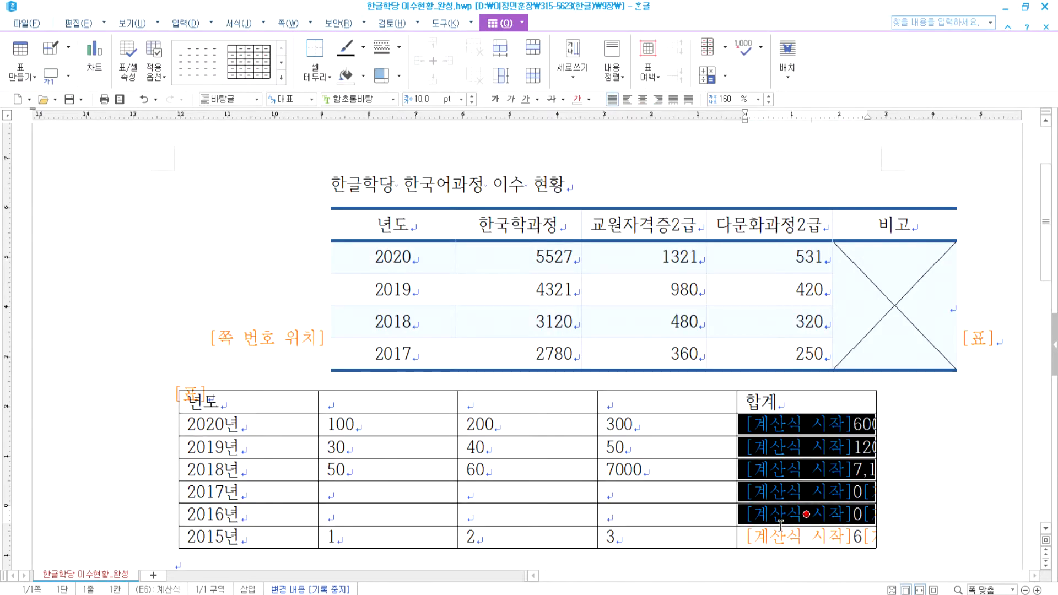
{"action": "left_click", "coordinate": [782, 443]}
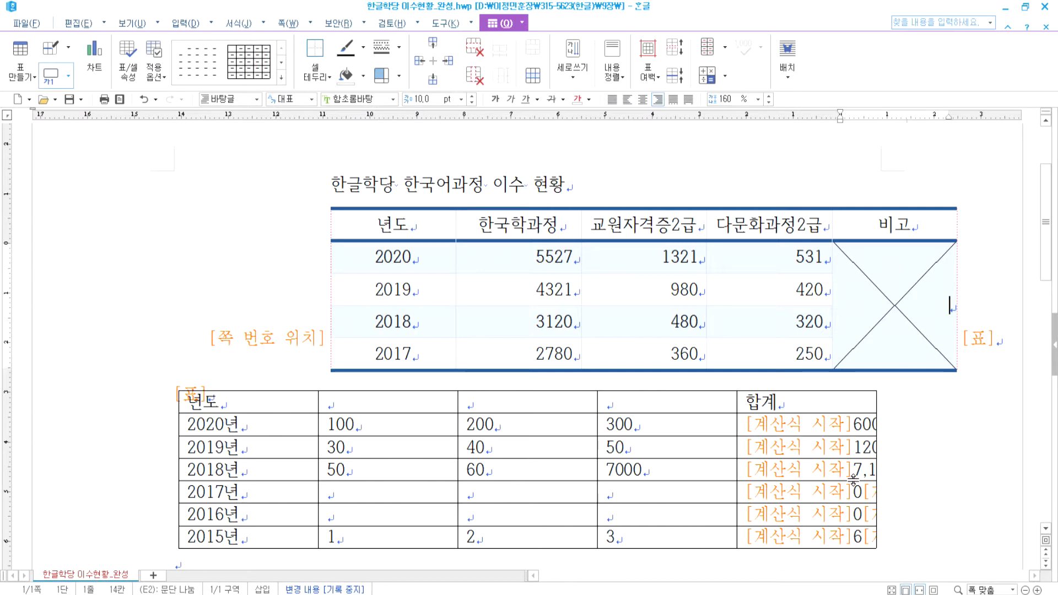
{"action": "double_click", "coordinate": [791, 430]}
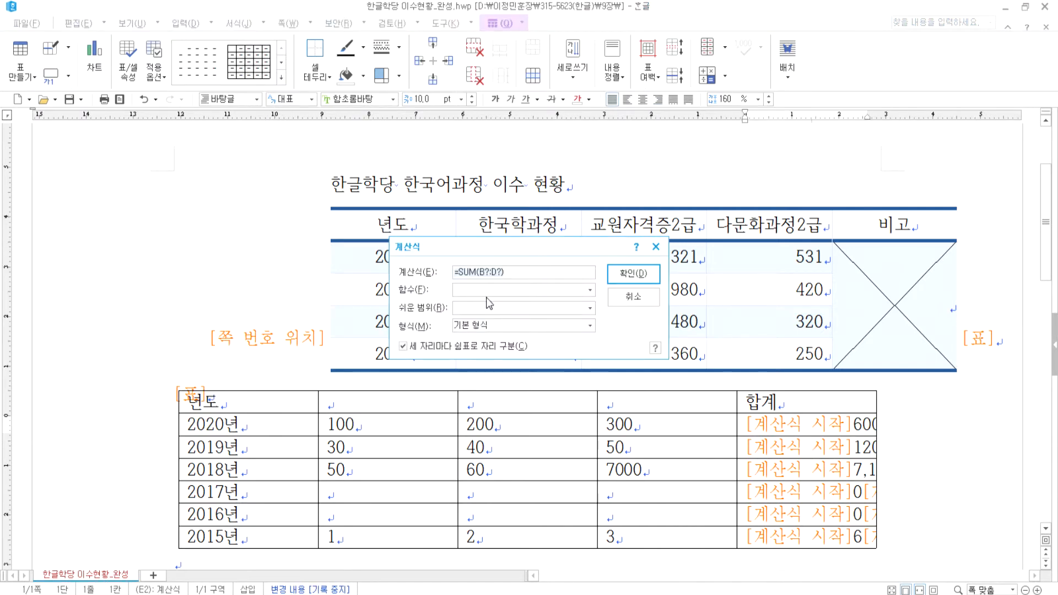
{"action": "left_click", "coordinate": [622, 302]}
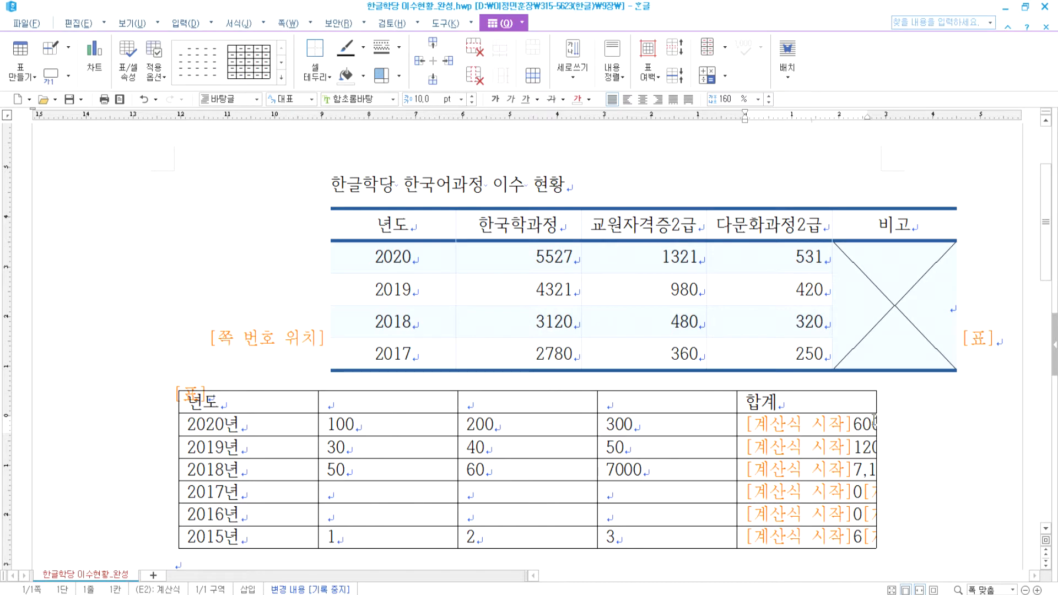
{"action": "triple_click", "coordinate": [806, 431]}
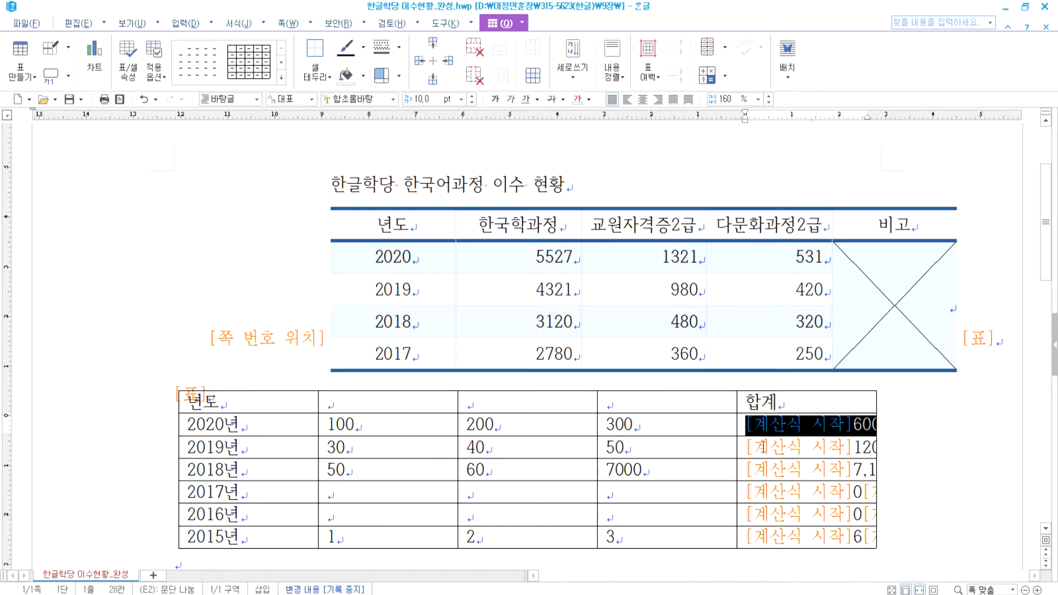
{"action": "double_click", "coordinate": [780, 433]}
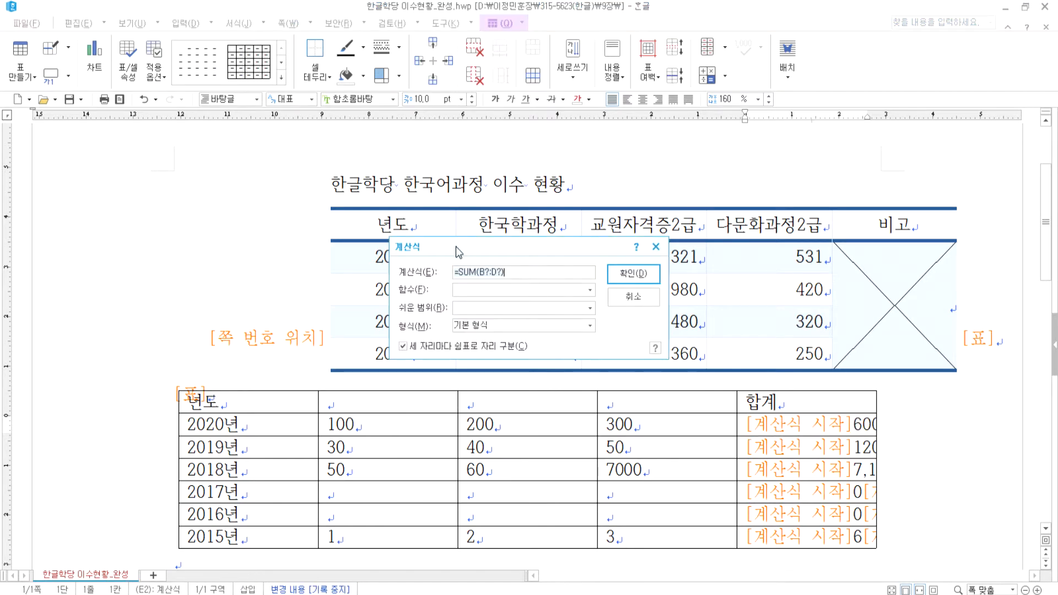
{"action": "left_click_drag", "start_coordinate": [457, 252], "coordinate": [455, 278]}
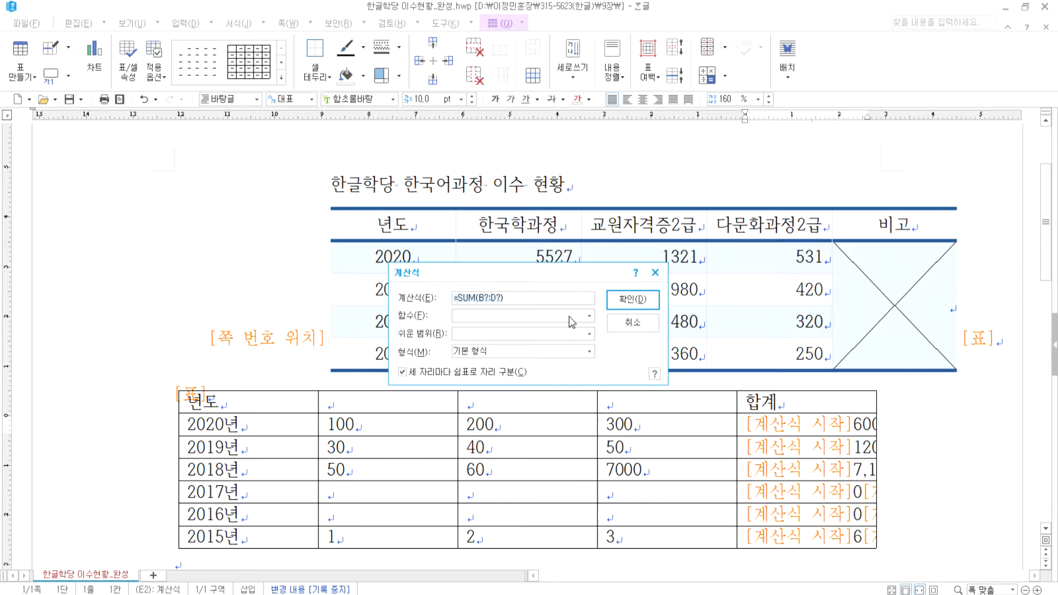
{"action": "left_click", "coordinate": [641, 326]}
Trace the columns used by the sum formula by selecting the lower table's year and value columns and the 2020년 total cell
{"action": "left_click_drag", "start_coordinate": [278, 410], "coordinate": [239, 536]}
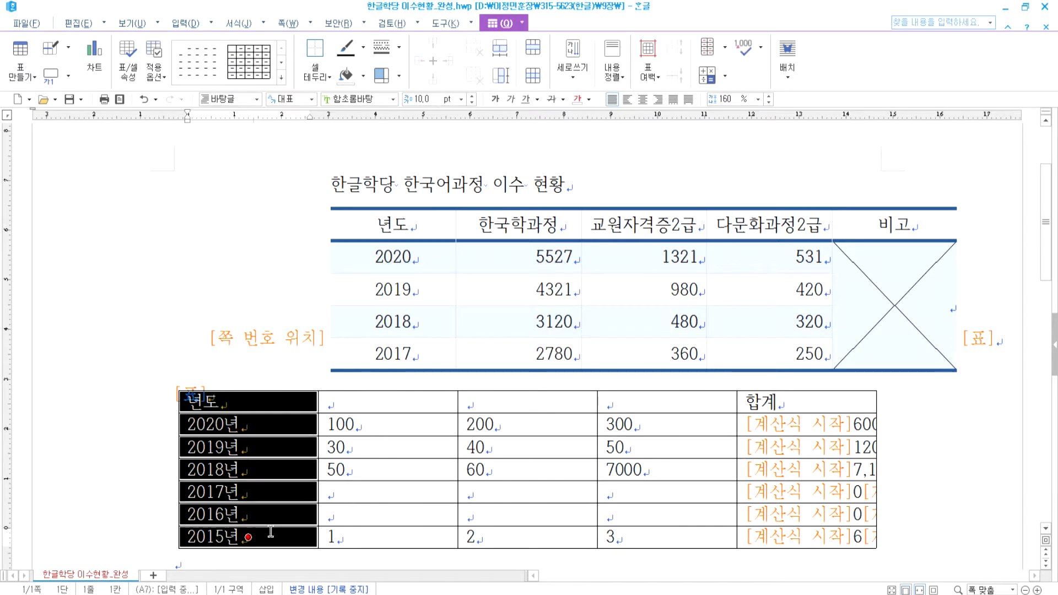
{"action": "left_click_drag", "start_coordinate": [360, 407], "coordinate": [380, 488]}
{"action": "left_click_drag", "start_coordinate": [469, 406], "coordinate": [519, 464]}
{"action": "left_click_drag", "start_coordinate": [612, 405], "coordinate": [630, 489]}
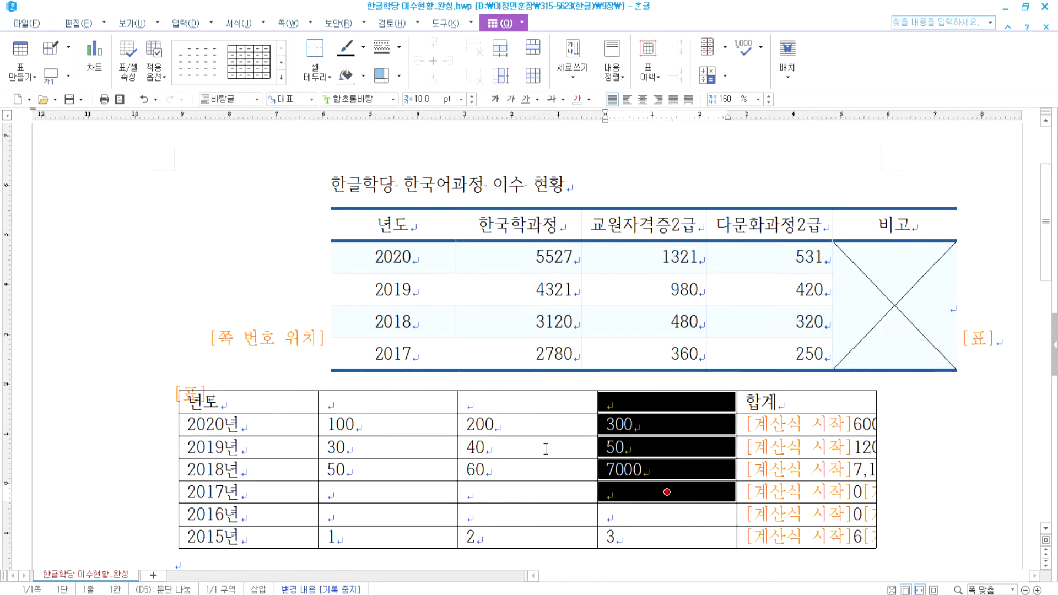
{"action": "left_click_drag", "start_coordinate": [394, 402], "coordinate": [398, 499]}
{"action": "left_click_drag", "start_coordinate": [622, 403], "coordinate": [629, 406]}
{"action": "left_click_drag", "start_coordinate": [669, 491], "coordinate": [720, 425]}
{"action": "left_click", "coordinate": [806, 424]}
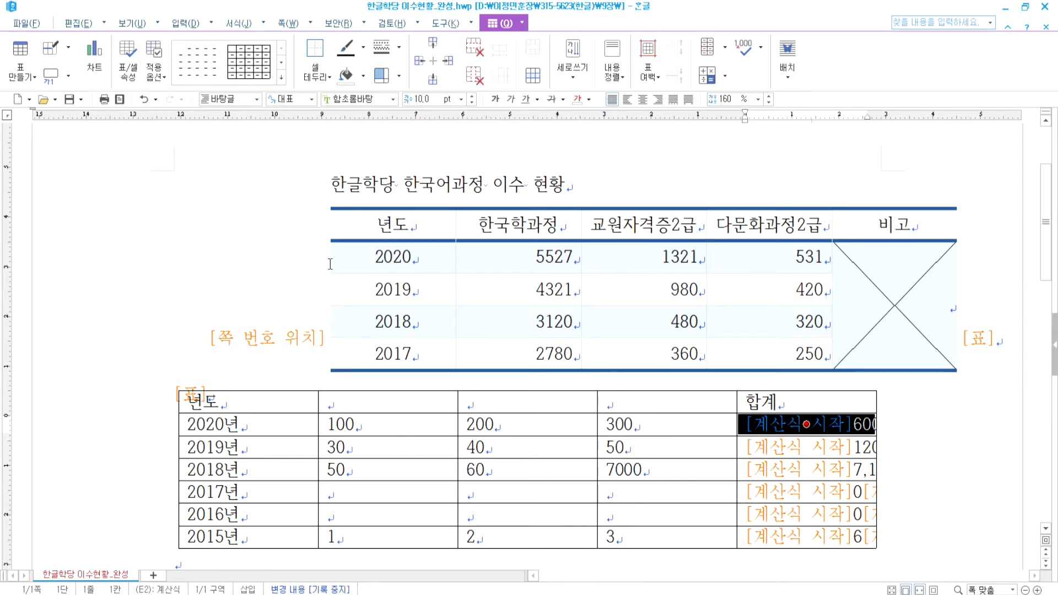
Open the page number settings from the [쪽 번호 위치] code and reinsert the number at the bottom centre position
{"action": "double_click", "coordinate": [248, 338]}
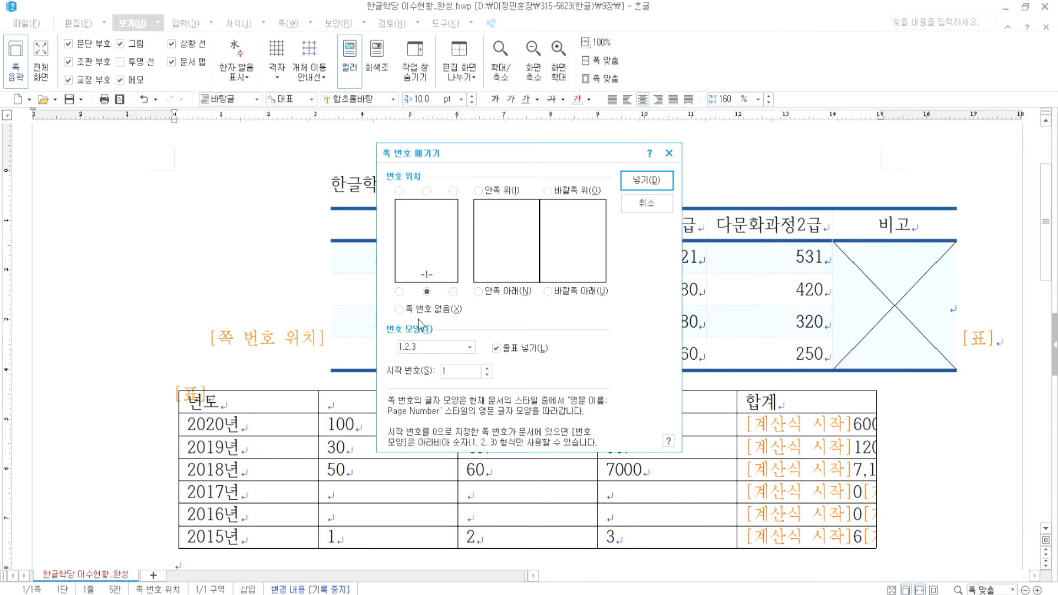
{"action": "left_click", "coordinate": [453, 291]}
{"action": "left_click", "coordinate": [399, 291]}
{"action": "left_click", "coordinate": [427, 292]}
{"action": "left_click", "coordinate": [646, 181]}
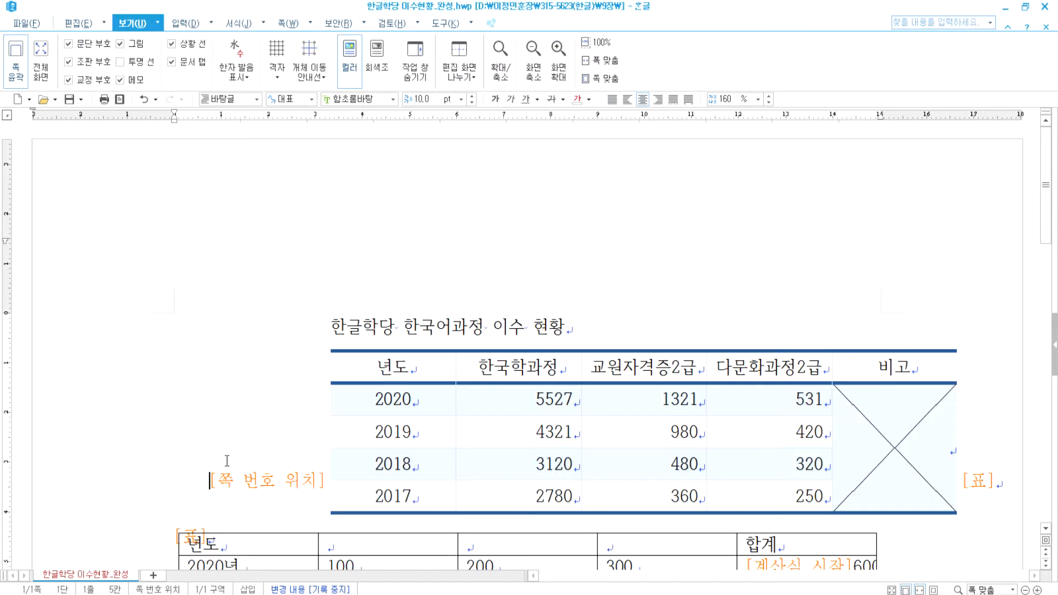
Delete the [쪽 번호 위치] code beside the first table and check the foot of the page
{"action": "left_click_drag", "start_coordinate": [253, 478], "coordinate": [296, 480]}
{"action": "key", "text": "Delete"}
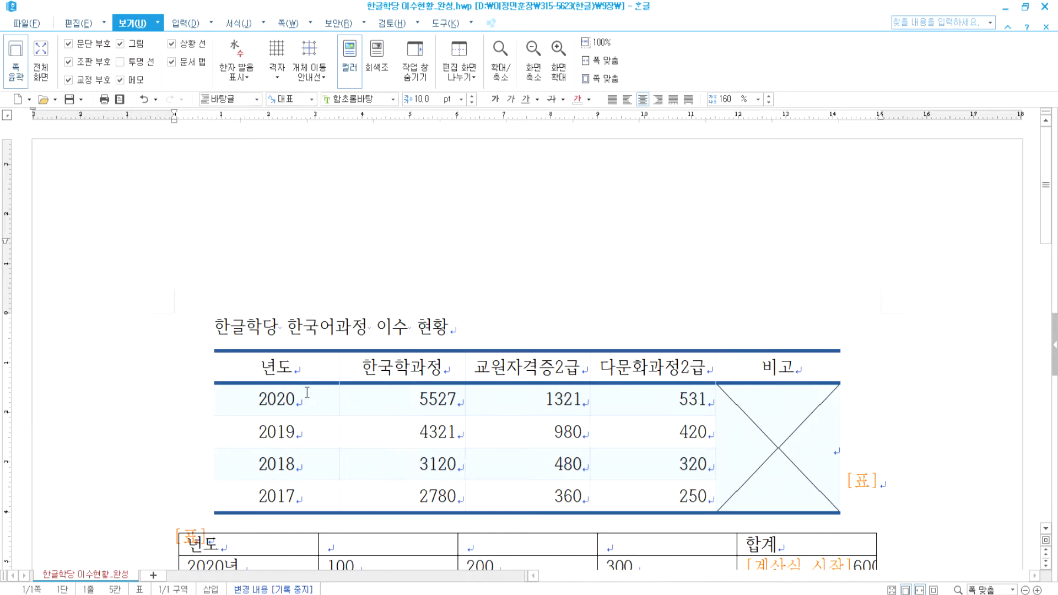
{"action": "scroll", "coordinate": [475, 378], "scroll_direction": "down", "scroll_amount": 15}
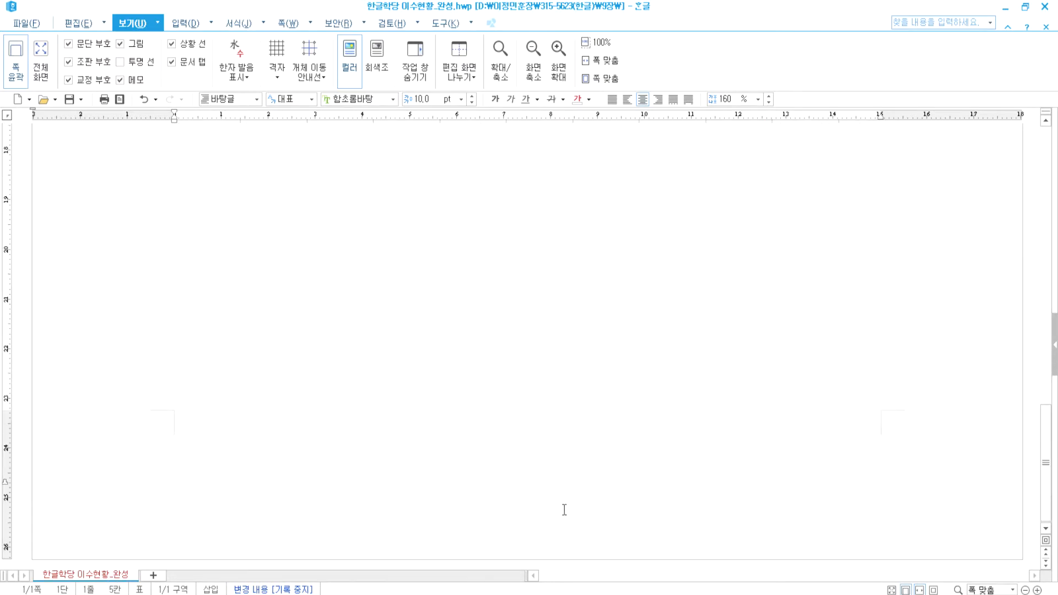
{"action": "scroll", "coordinate": [568, 509], "scroll_direction": "up", "scroll_amount": 15}
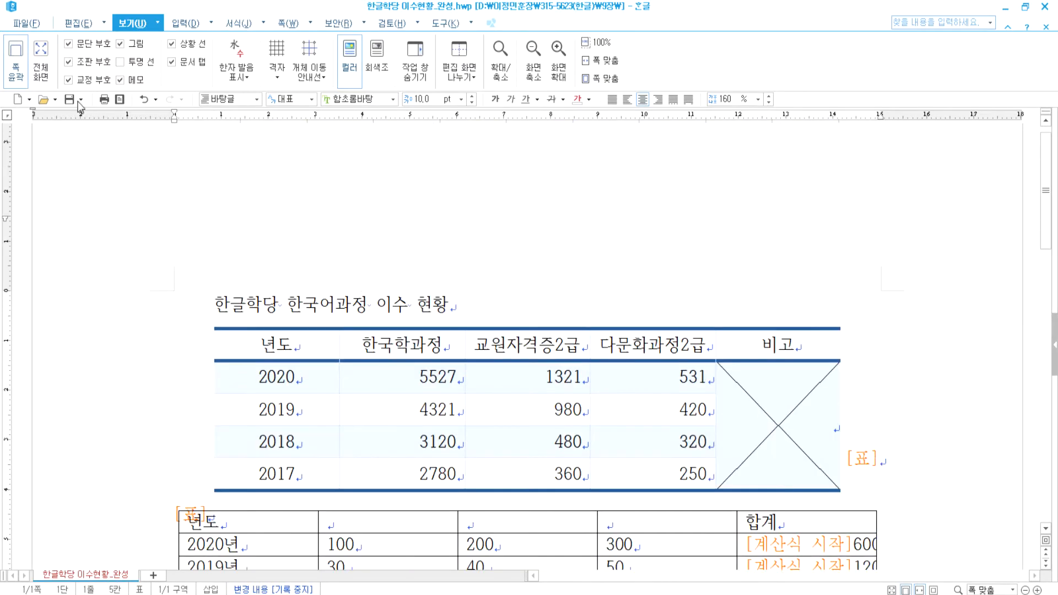
Compare the lower table's 합계 column with the control codes (조판 부호) shown and hidden, leaving them hidden
{"action": "left_click", "coordinate": [75, 67]}
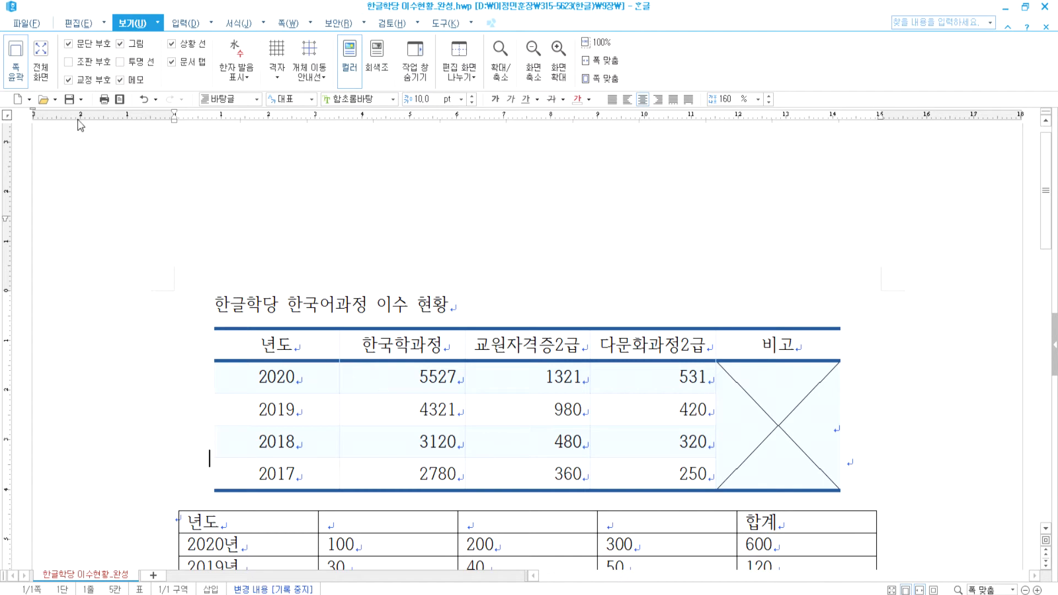
{"action": "left_click", "coordinate": [86, 65]}
{"action": "scroll", "coordinate": [769, 329], "scroll_direction": "down", "scroll_amount": 3}
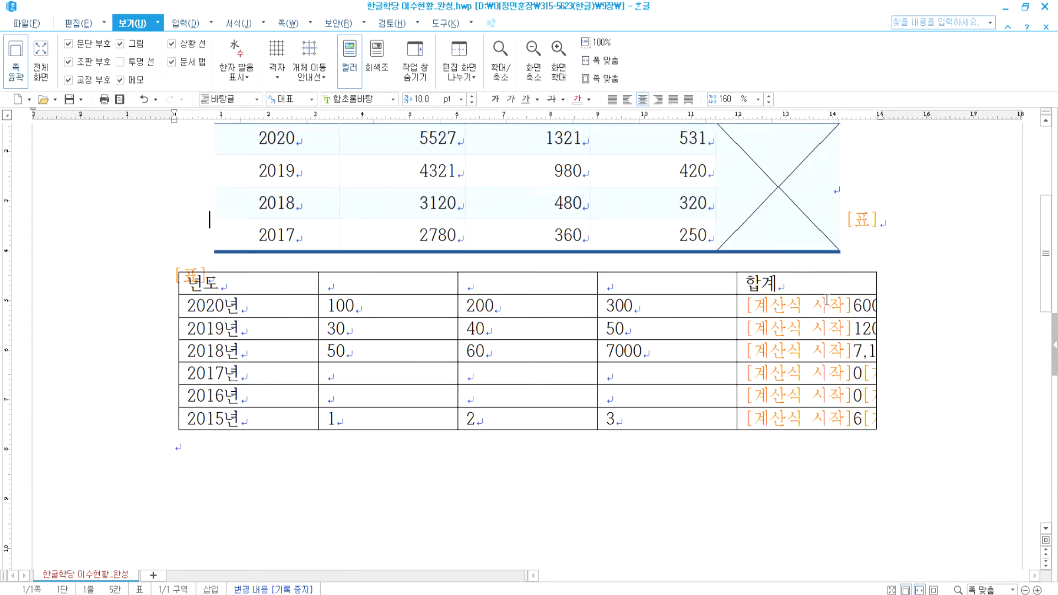
{"action": "left_click", "coordinate": [75, 63]}
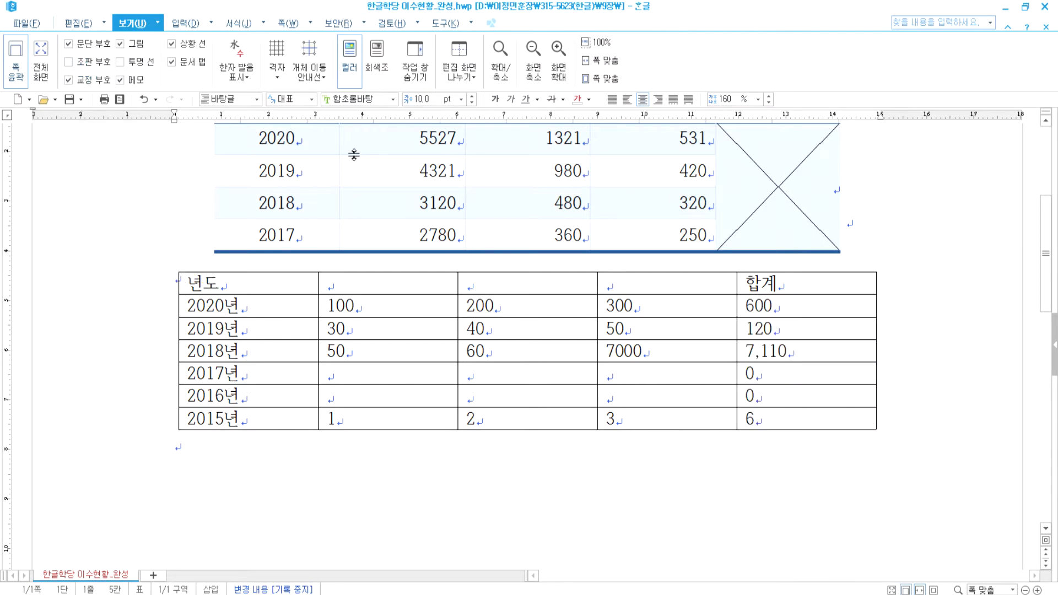
{"action": "left_click_drag", "start_coordinate": [791, 313], "coordinate": [789, 417]}
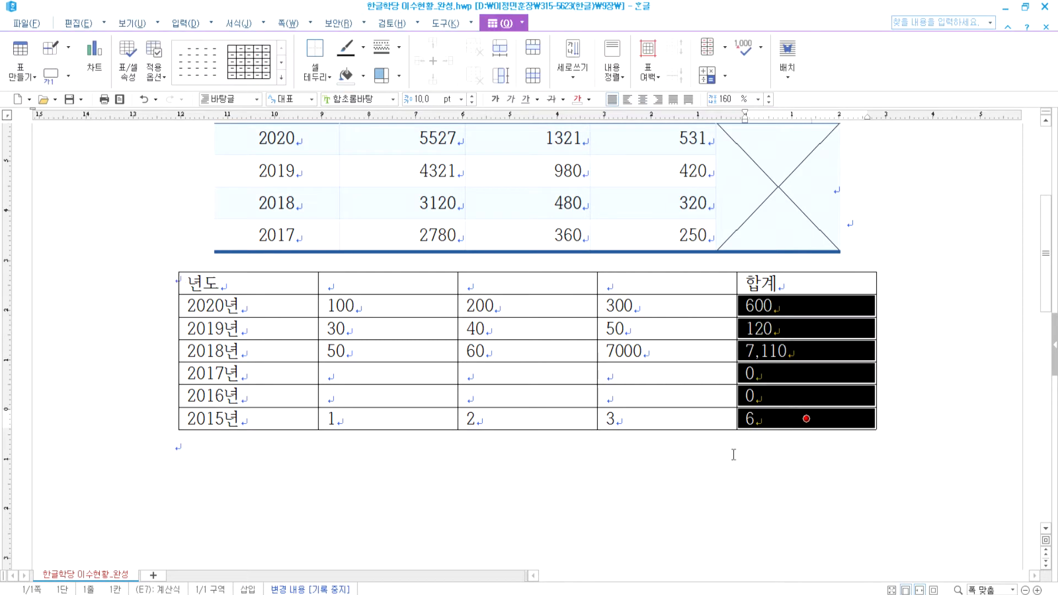
{"action": "left_click", "coordinate": [683, 456]}
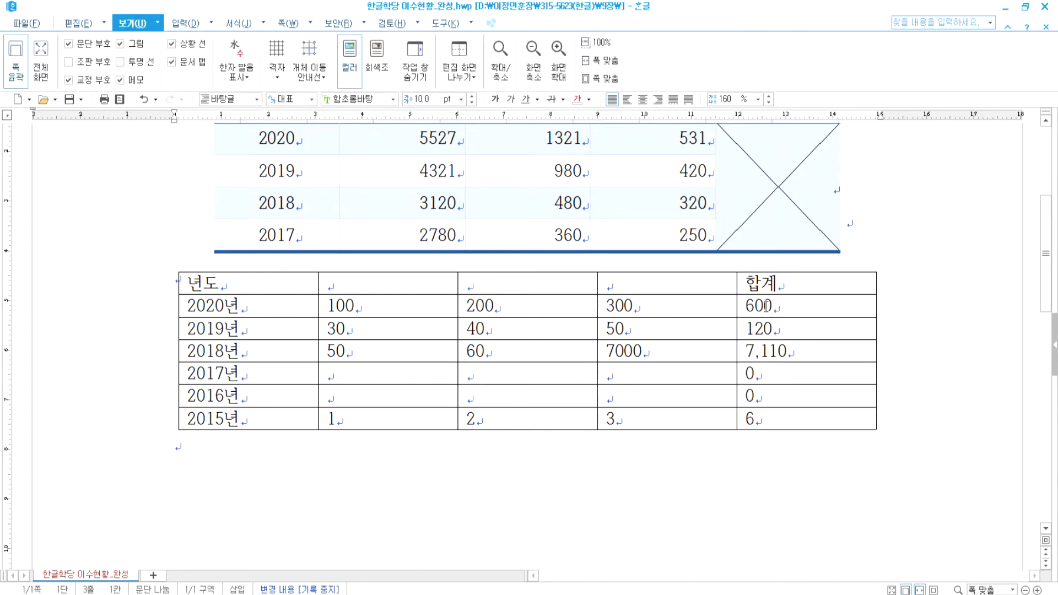
Show the control codes, examine the formula behind the 2020년 total without changing it, and hide the codes again
{"action": "left_click", "coordinate": [756, 305]}
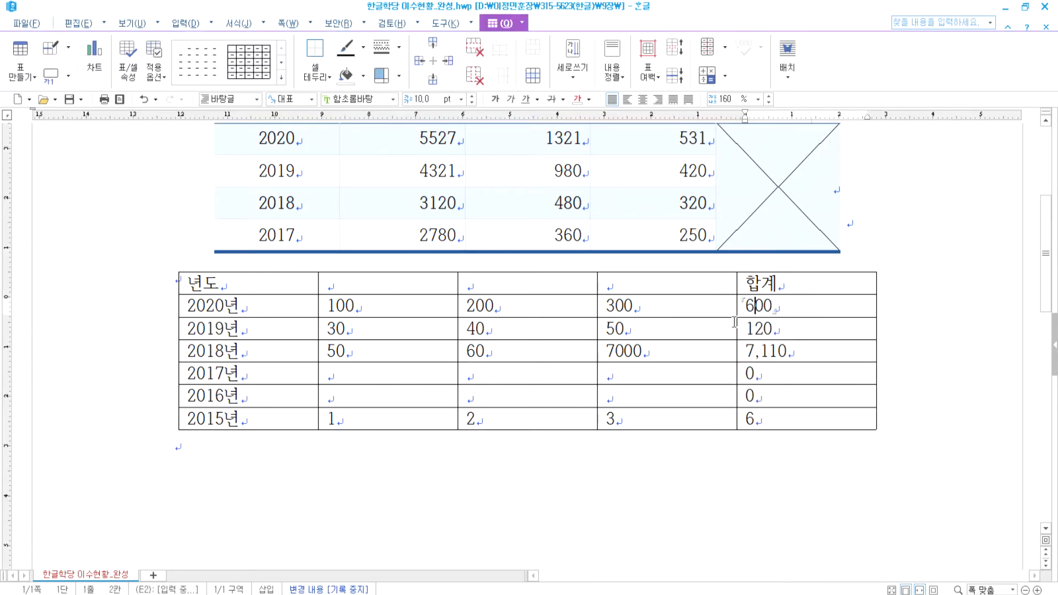
{"action": "left_click", "coordinate": [131, 24]}
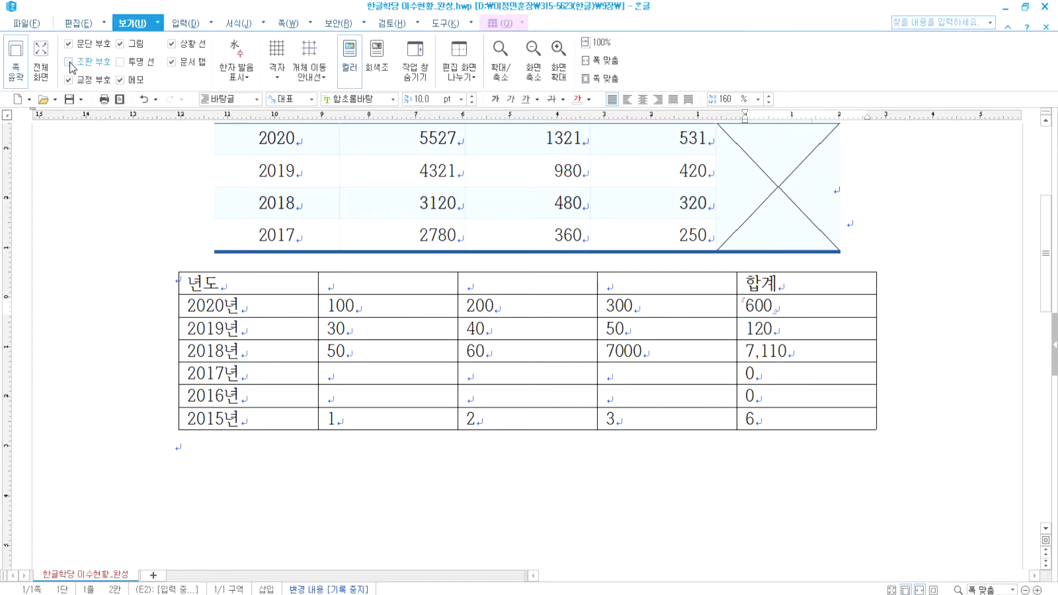
{"action": "left_click", "coordinate": [69, 61]}
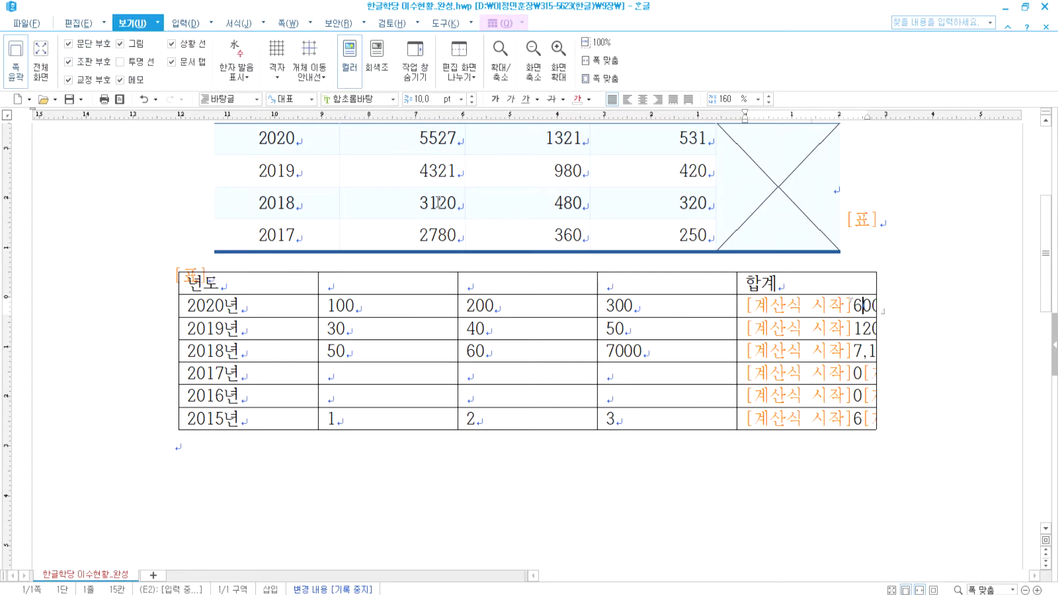
{"action": "double_click", "coordinate": [781, 306]}
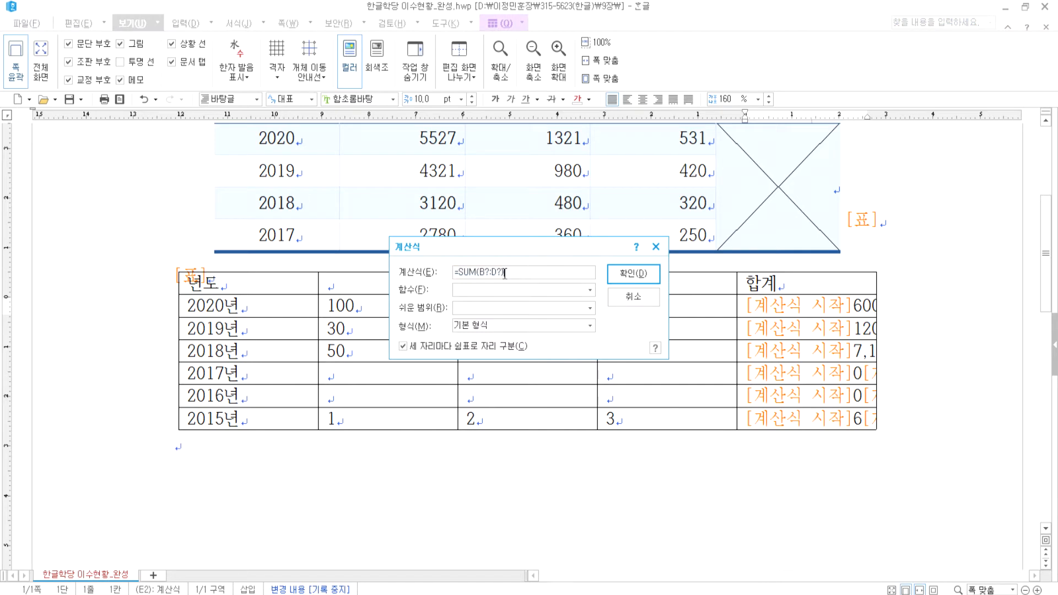
{"action": "left_click", "coordinate": [633, 297]}
{"action": "left_click", "coordinate": [87, 62]}
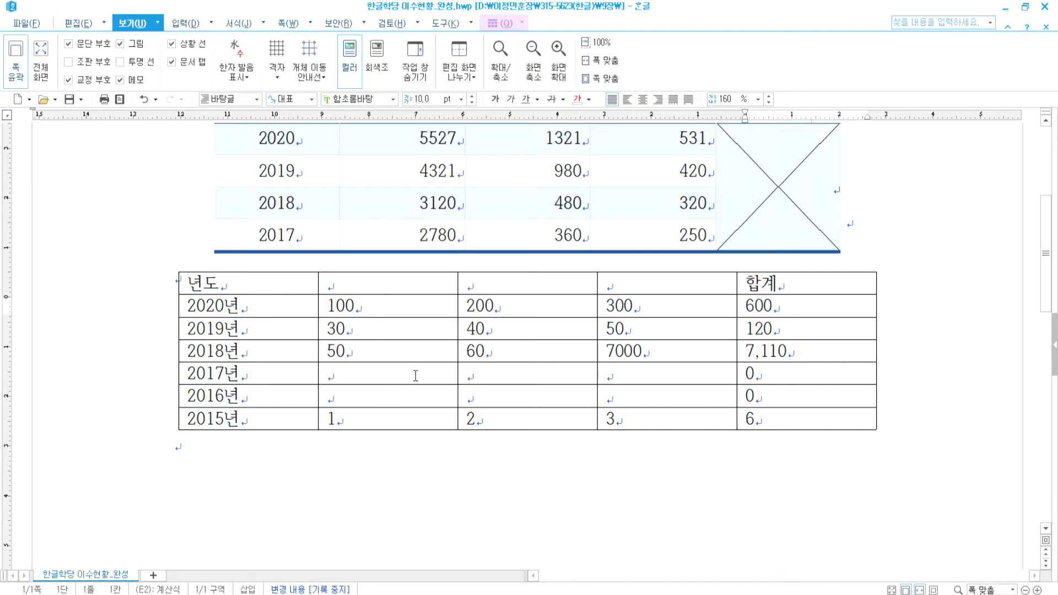
Select the lower table's first three columns down to the 2016년 row and turn off the page outline view (쪽 윤곽)
{"action": "left_click", "coordinate": [194, 471]}
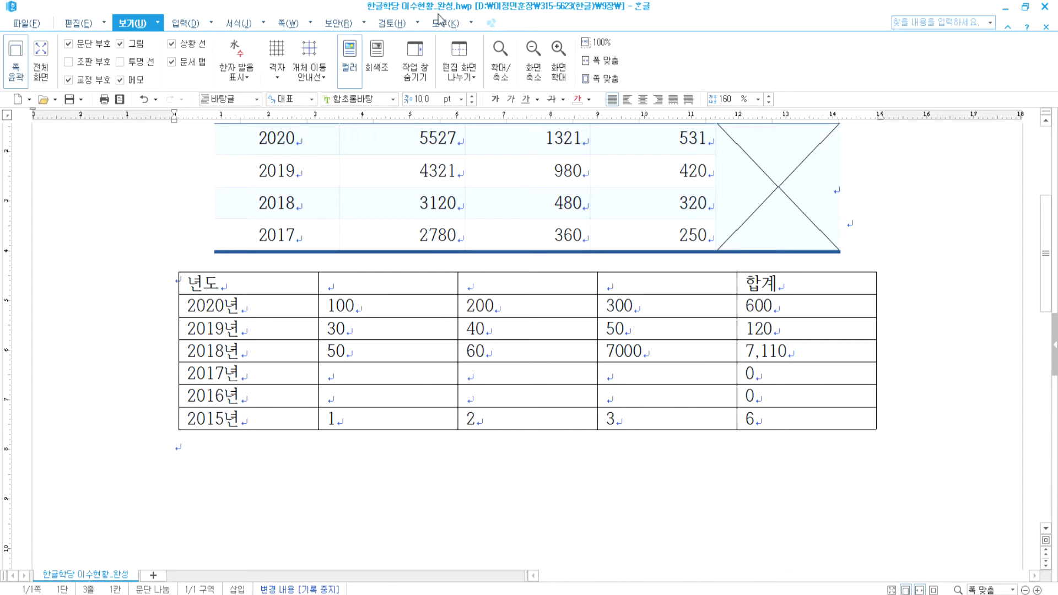
{"action": "left_click", "coordinate": [405, 291]}
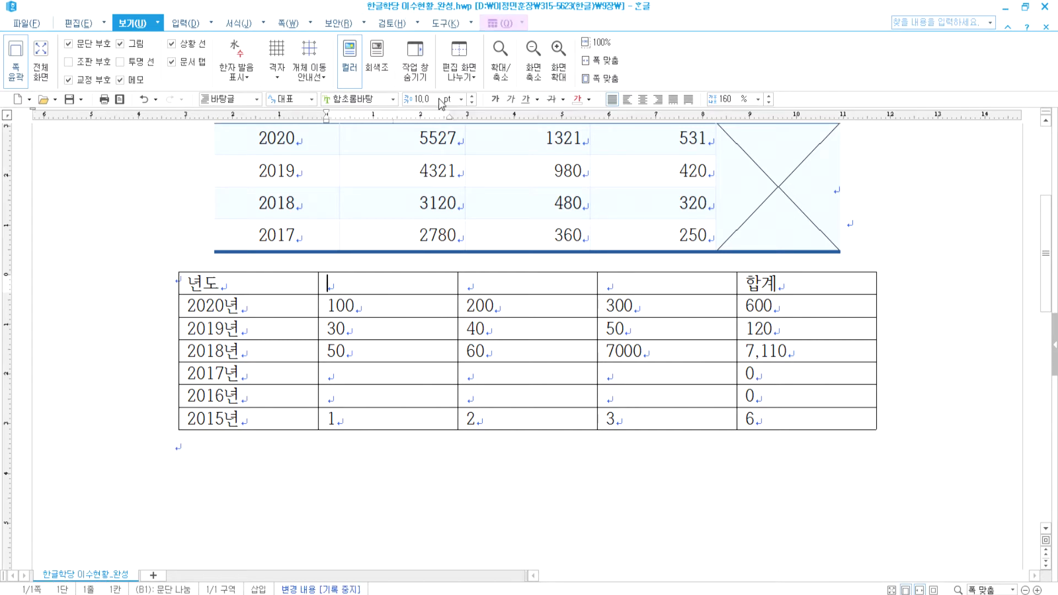
{"action": "left_click", "coordinate": [502, 23]}
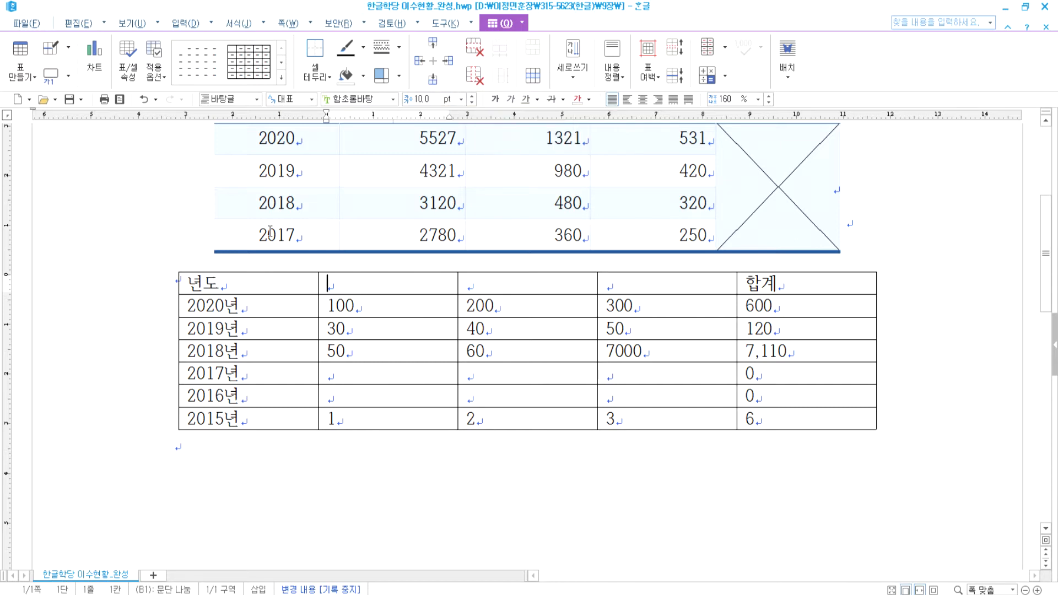
{"action": "left_click_drag", "start_coordinate": [261, 284], "coordinate": [527, 395]}
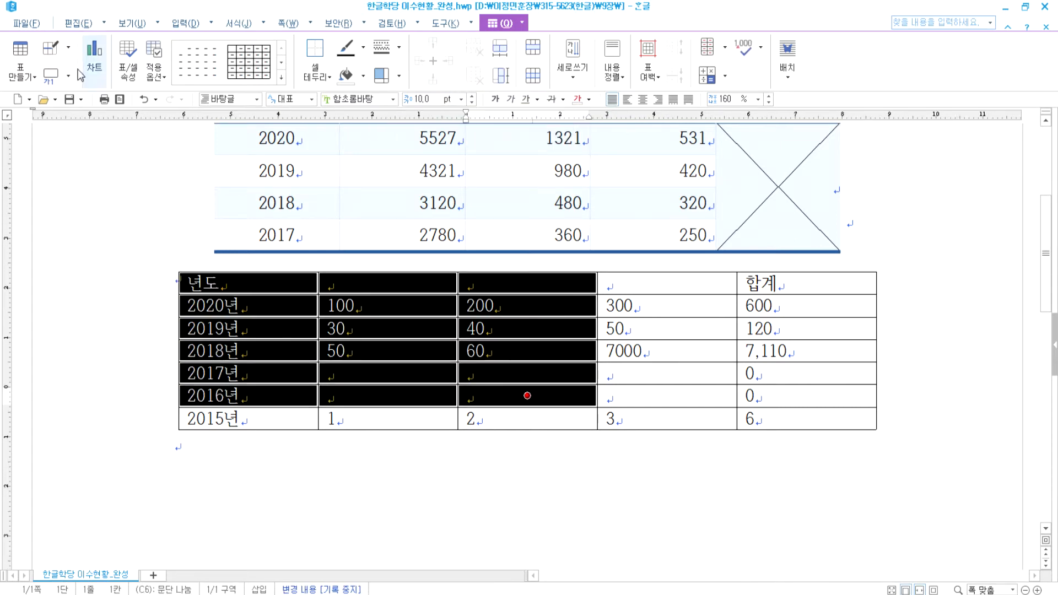
{"action": "left_click", "coordinate": [132, 24]}
{"action": "left_click", "coordinate": [16, 59]}
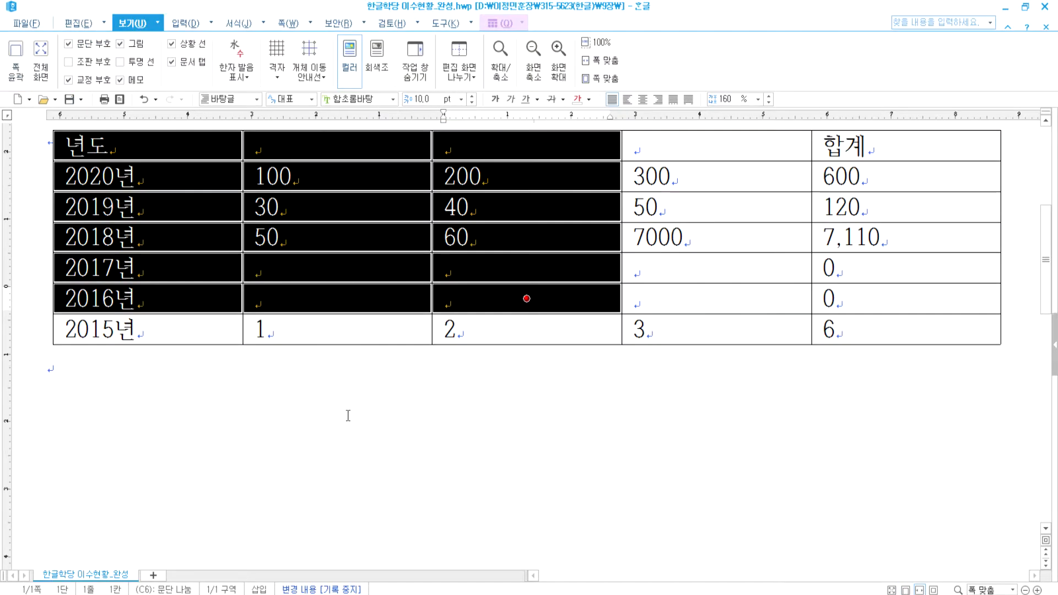
Select the lower table's header row and its 년도 column, then view the column's cell border and background settings without changing them
{"action": "scroll", "coordinate": [340, 422], "scroll_direction": "up", "scroll_amount": 3}
{"action": "left_click_drag", "start_coordinate": [156, 246], "coordinate": [905, 252]}
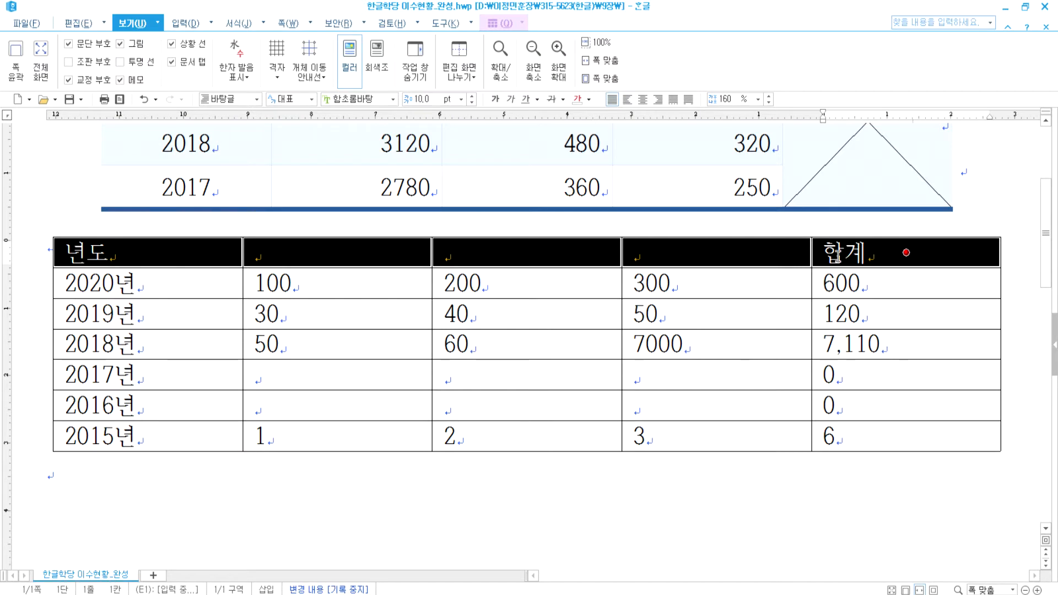
{"action": "left_click_drag", "start_coordinate": [146, 253], "coordinate": [148, 432]}
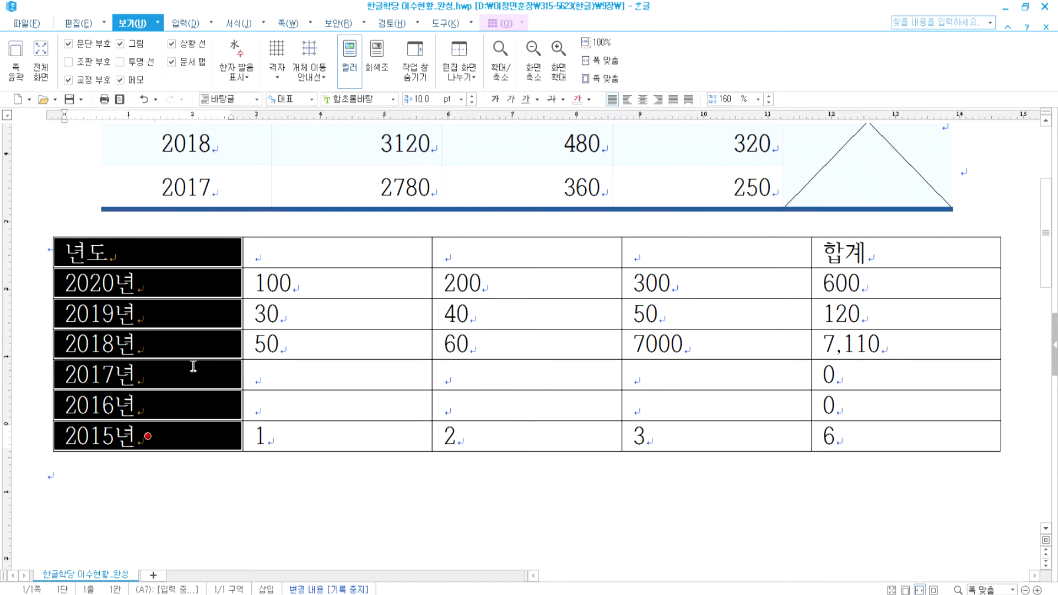
{"action": "key", "text": "l"}
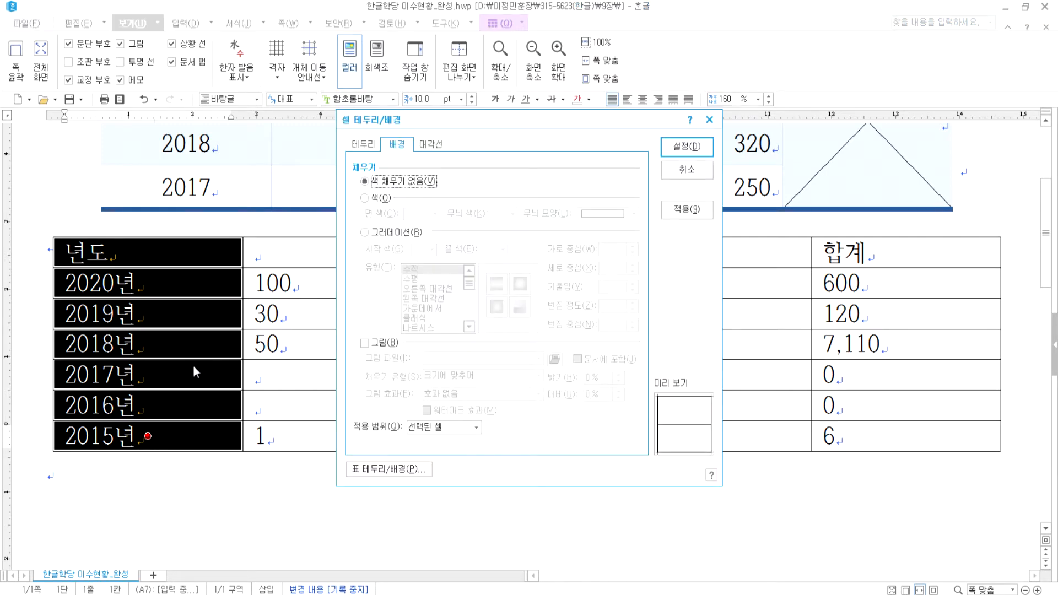
{"action": "key", "text": "Escape"}
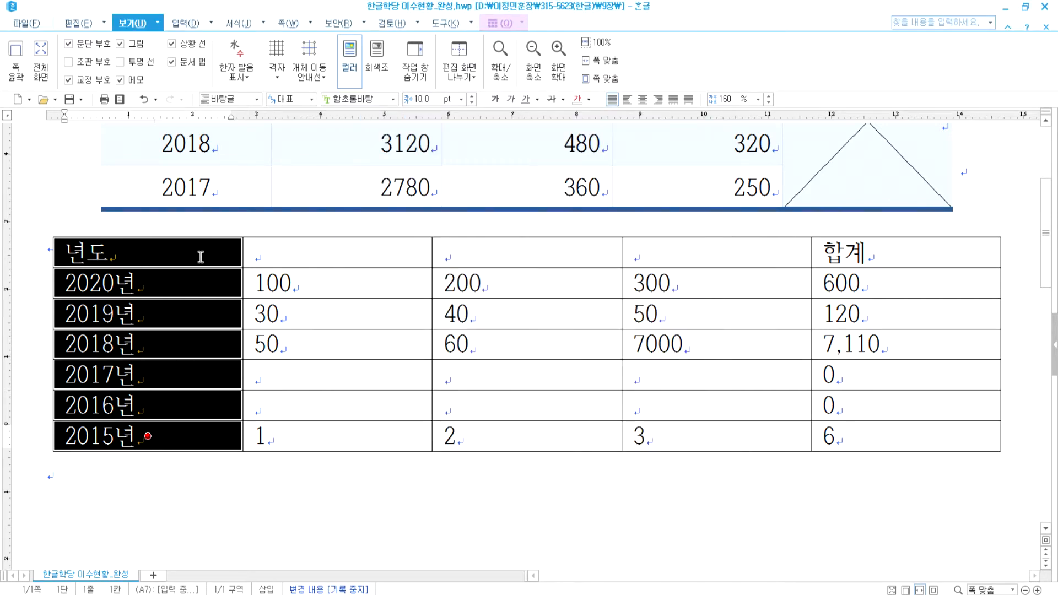
Examine the border (테두리), background (배경) and diagonal line (대각선) settings for the lower table's header row, leaving them unchanged
{"action": "left_click_drag", "start_coordinate": [217, 246], "coordinate": [849, 263]}
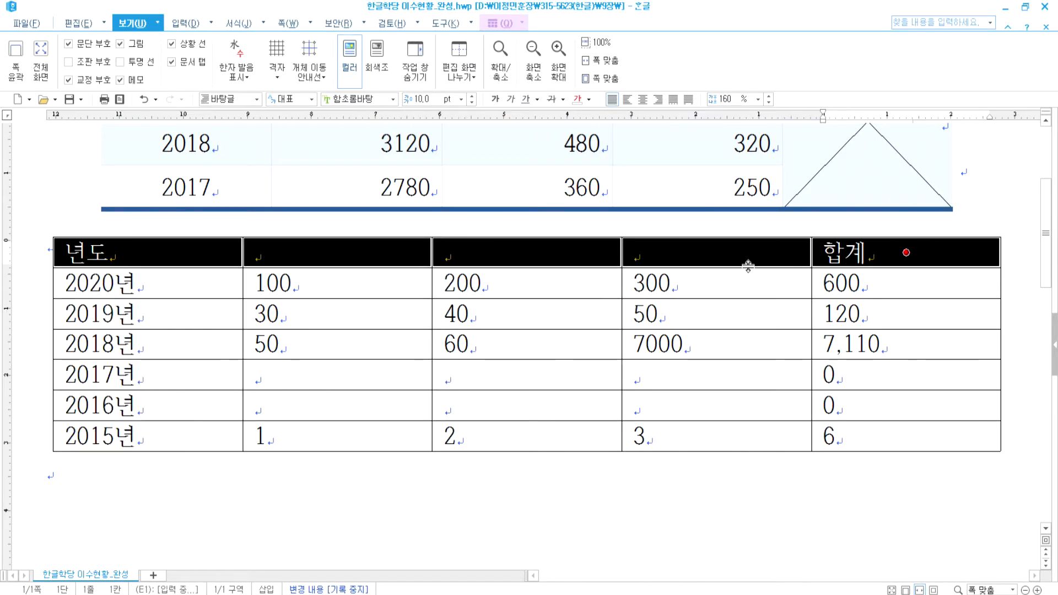
{"action": "key", "text": "l"}
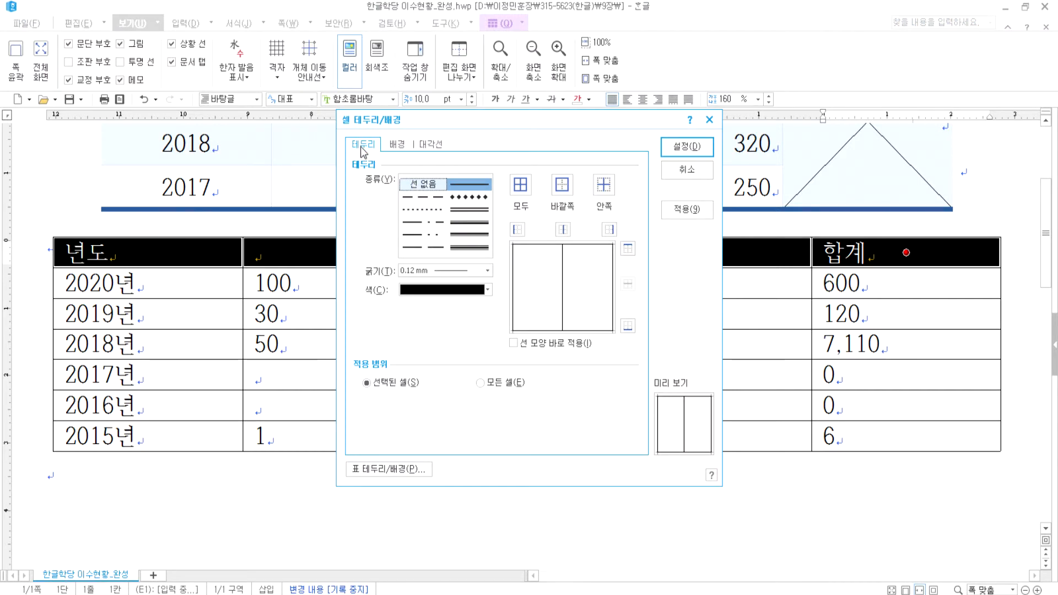
{"action": "left_click", "coordinate": [398, 147]}
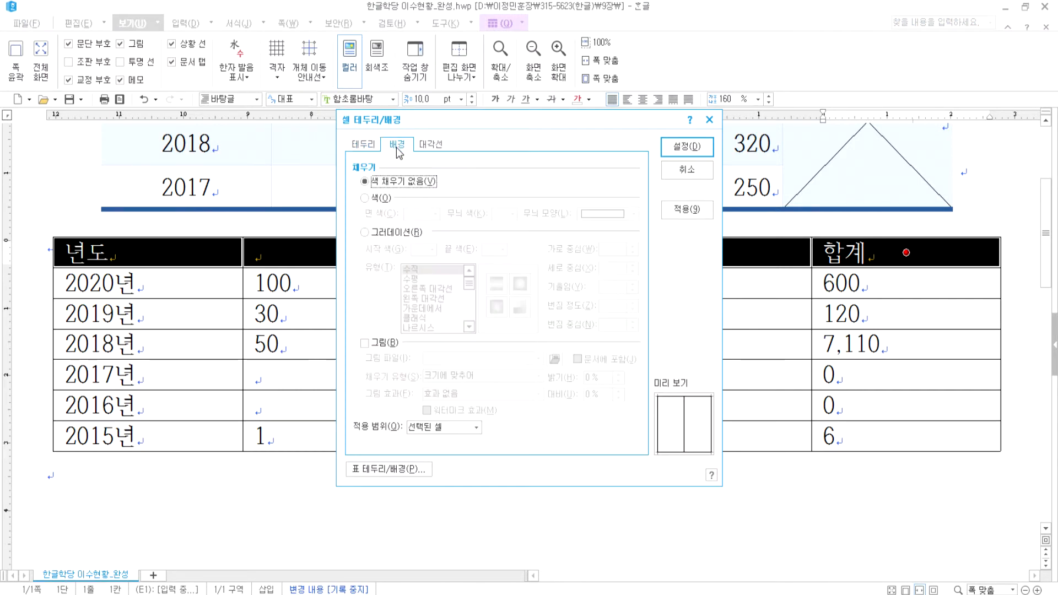
{"action": "left_click", "coordinate": [364, 144]}
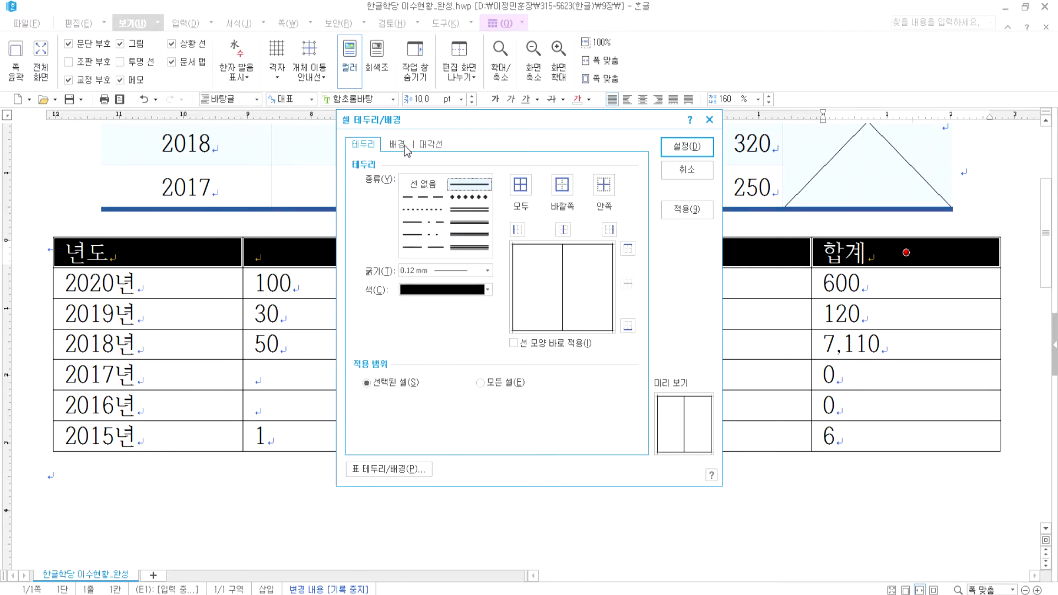
{"action": "left_click", "coordinate": [435, 147]}
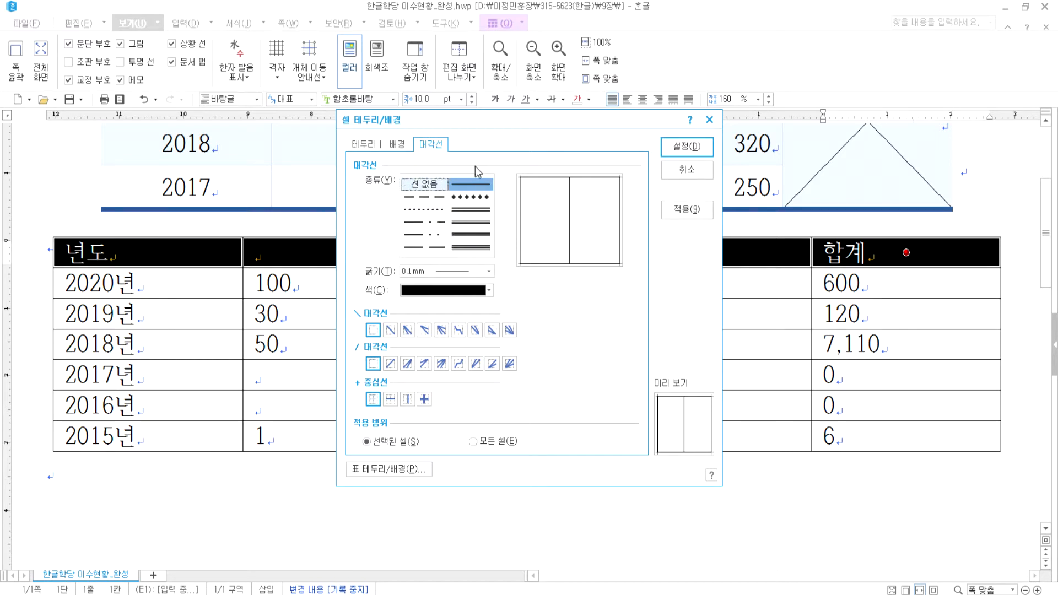
{"action": "left_click", "coordinate": [364, 146]}
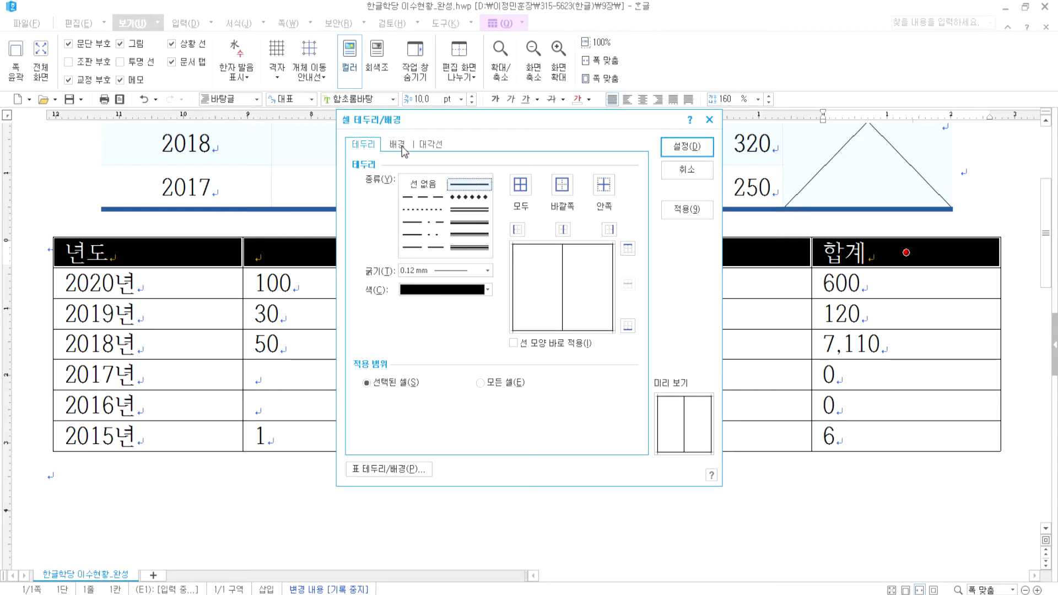
{"action": "left_click", "coordinate": [400, 146]}
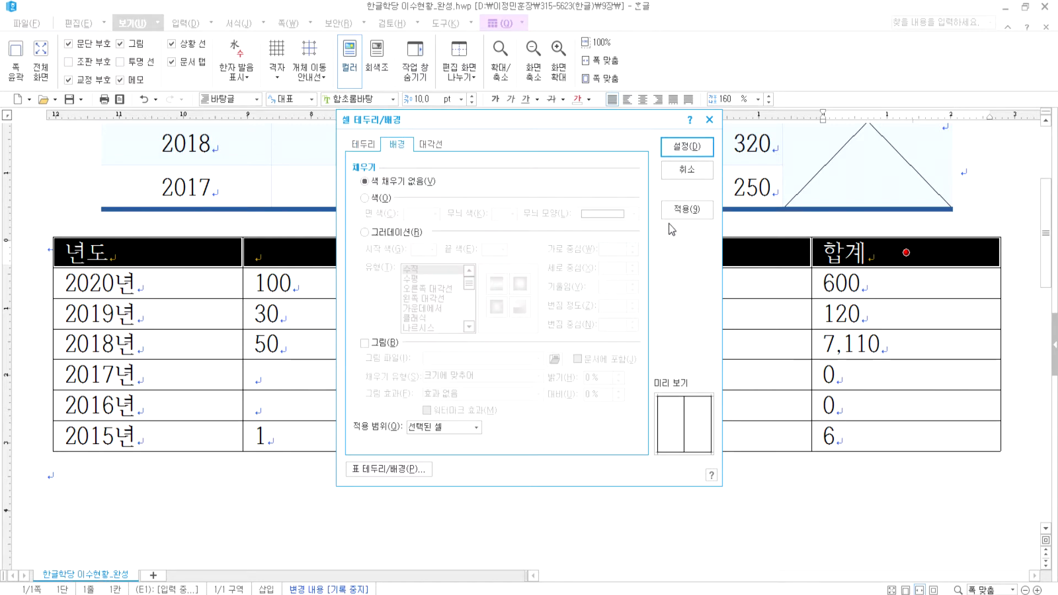
{"action": "left_click", "coordinate": [687, 170]}
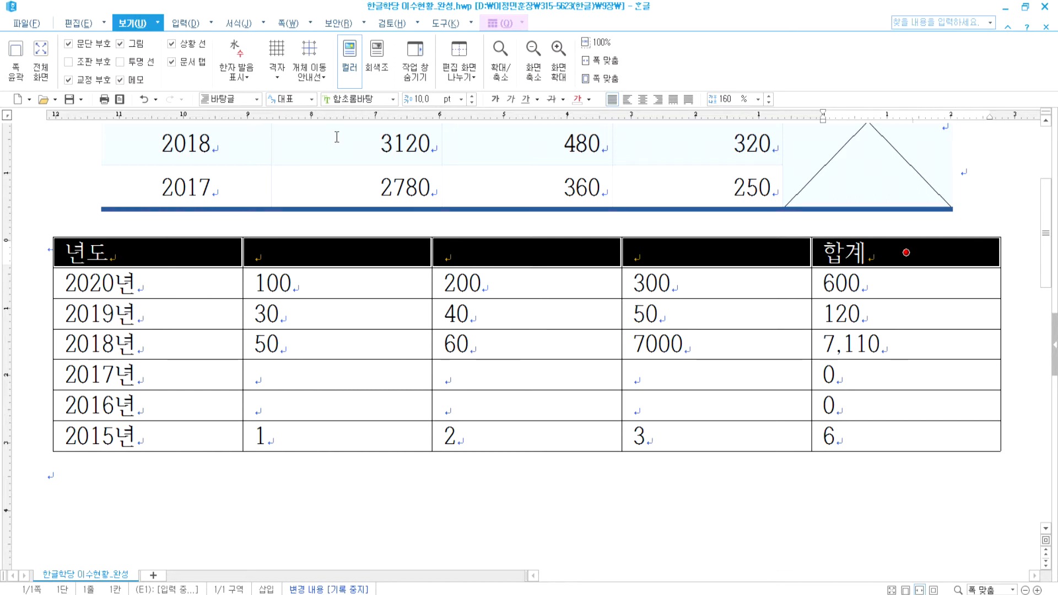
Reopen the header row's cell border settings, review the diagonal line (대각선) options and cancel
{"action": "key", "text": "l"}
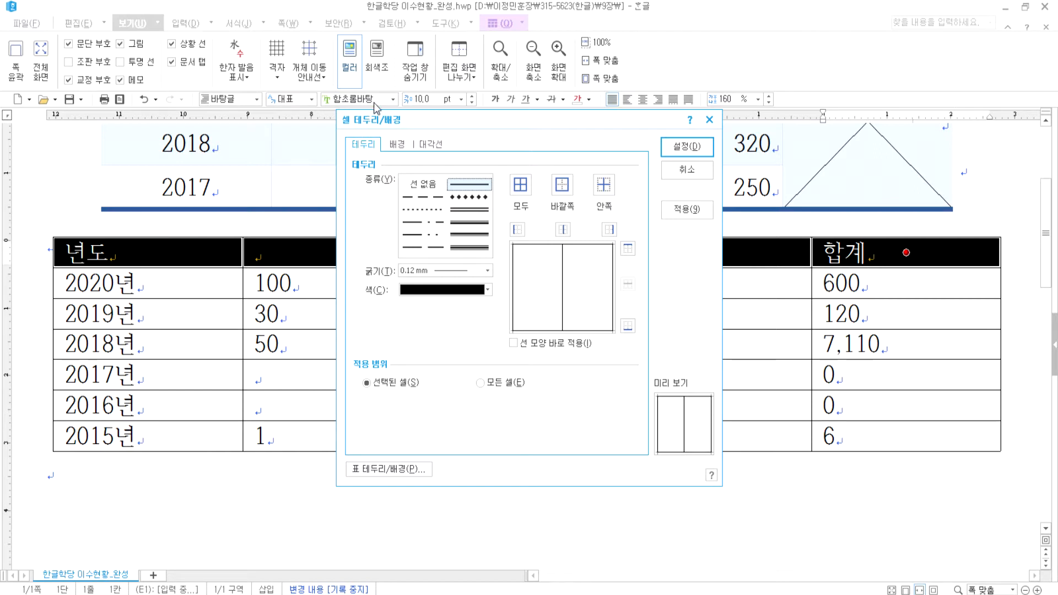
{"action": "left_click", "coordinate": [433, 145]}
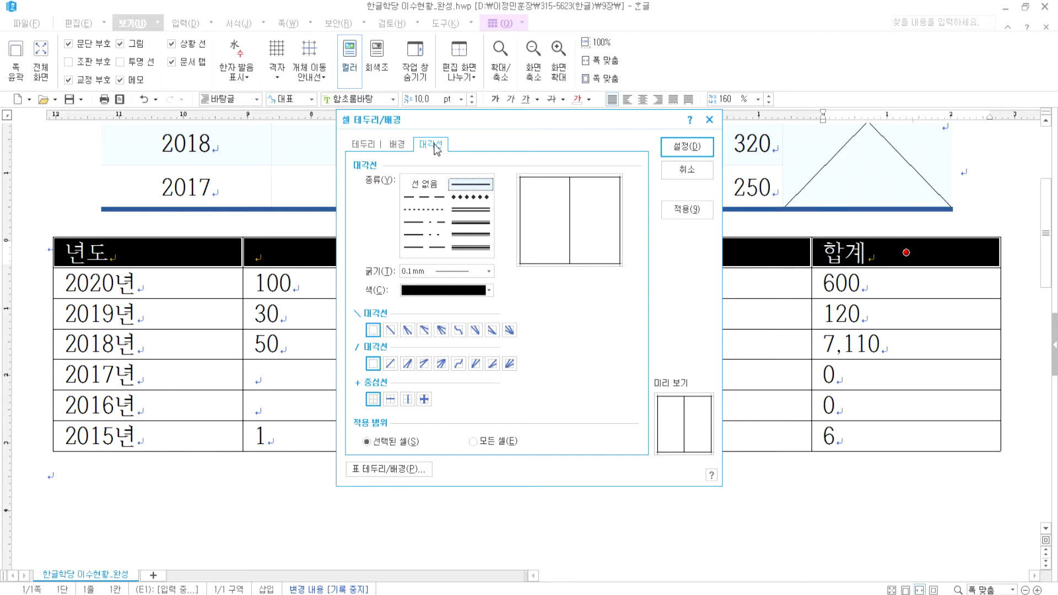
{"action": "left_click", "coordinate": [686, 170]}
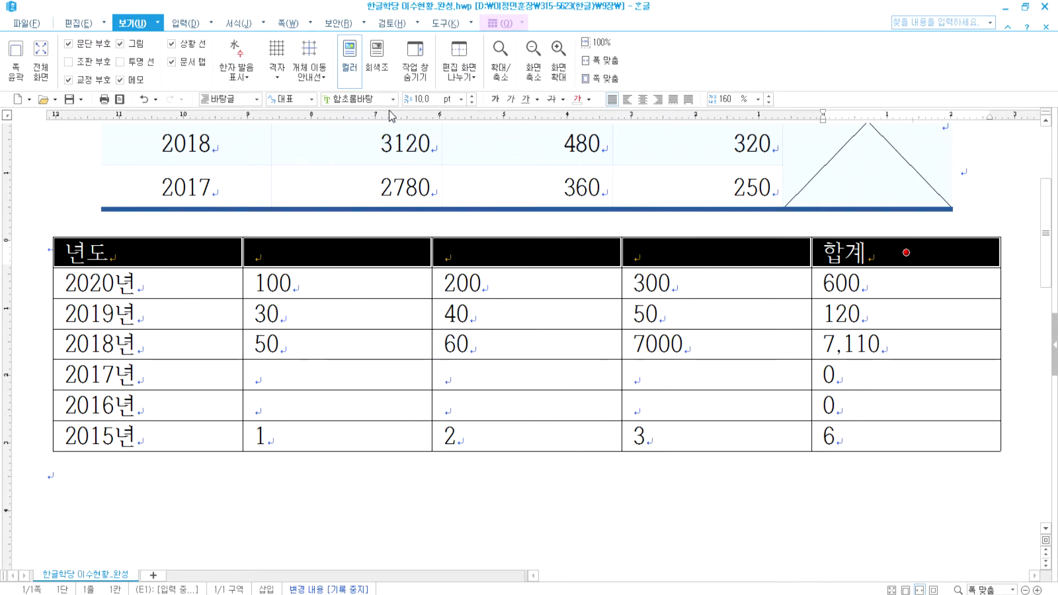
Review the cell border thickness (셀 테두리 굵기) and cell fill colour choices for the lower table's header row, leaving them unchanged
{"action": "left_click", "coordinate": [504, 23]}
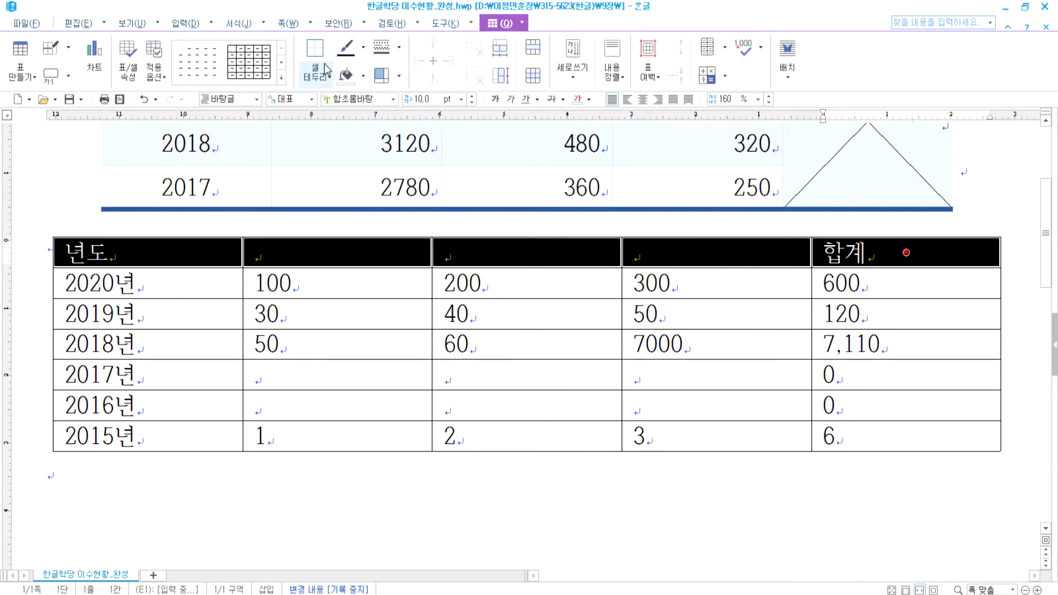
{"action": "left_click", "coordinate": [399, 48]}
{"action": "mouse_move", "coordinate": [416, 87]}
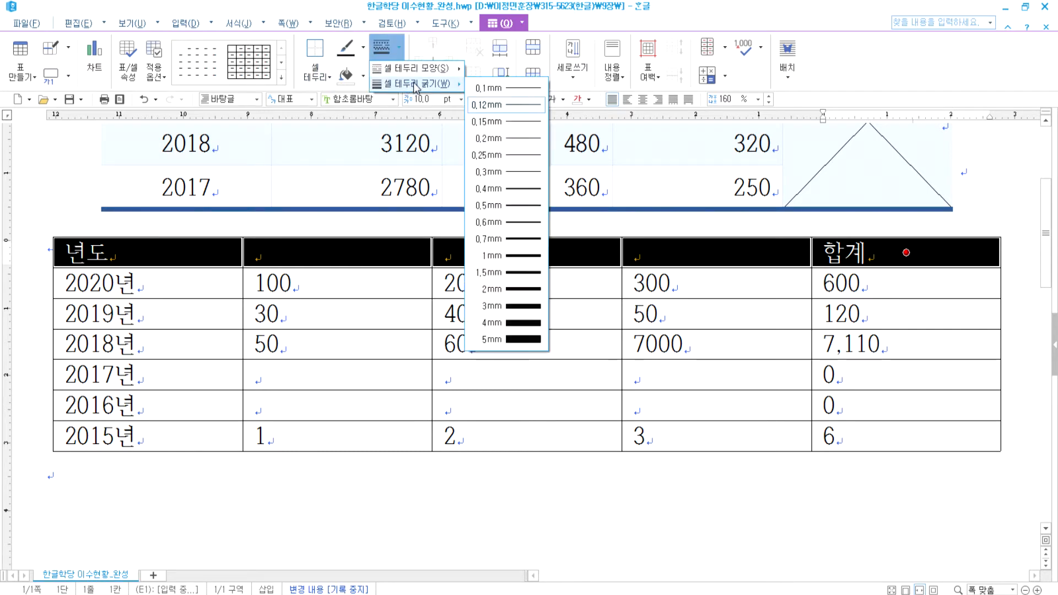
{"action": "left_click", "coordinate": [363, 75]}
{"action": "left_click", "coordinate": [364, 75]}
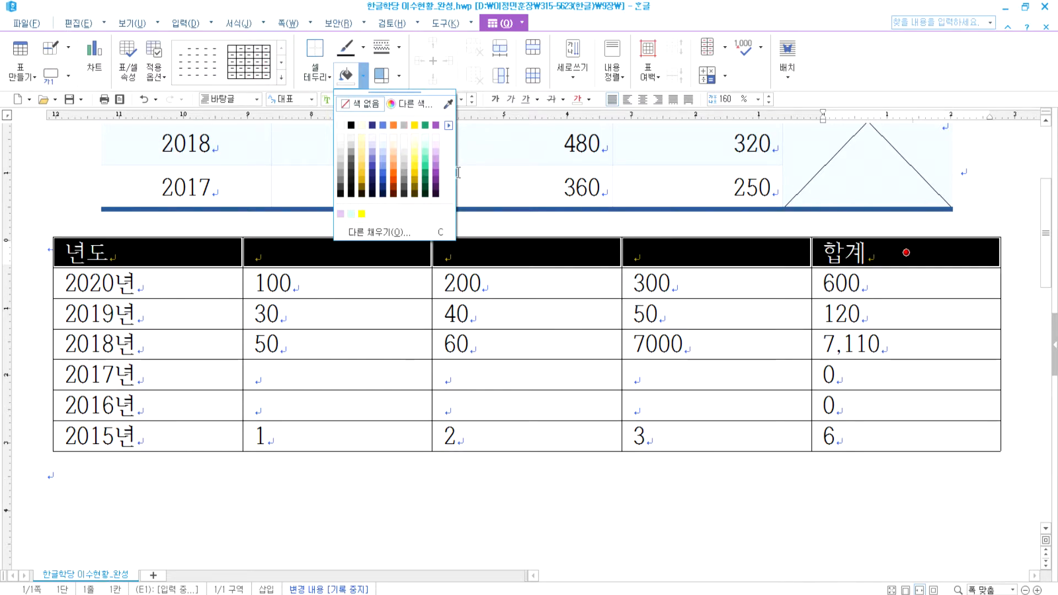
{"action": "left_click", "coordinate": [342, 520]}
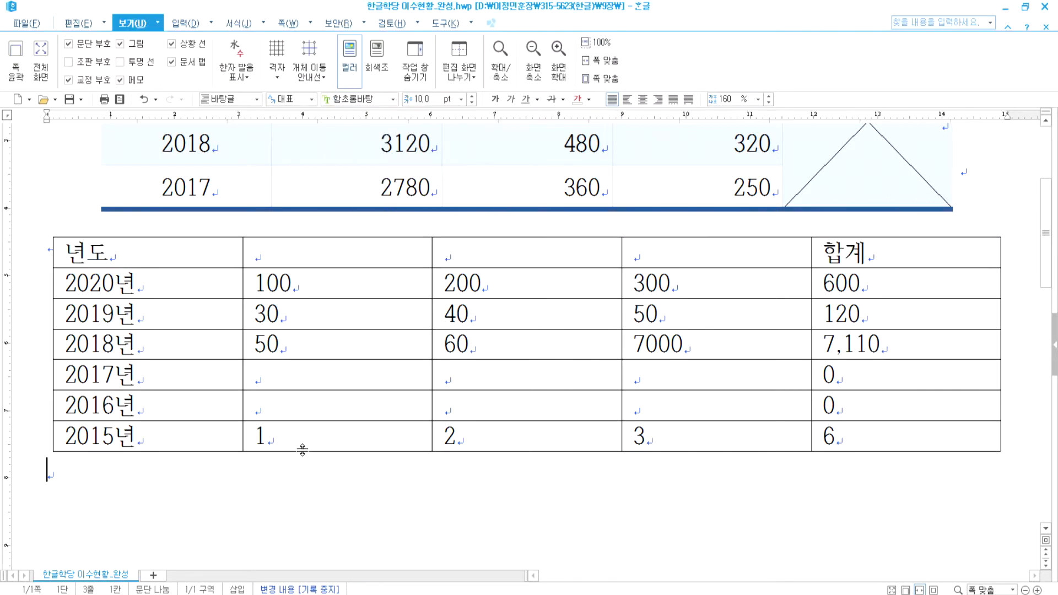
Fill the lower table's header row with a light yellow face colour (면 색), applied to each cell (각 셀마다 적용)
{"action": "left_click_drag", "start_coordinate": [158, 243], "coordinate": [825, 266]}
{"action": "key", "text": "l"}
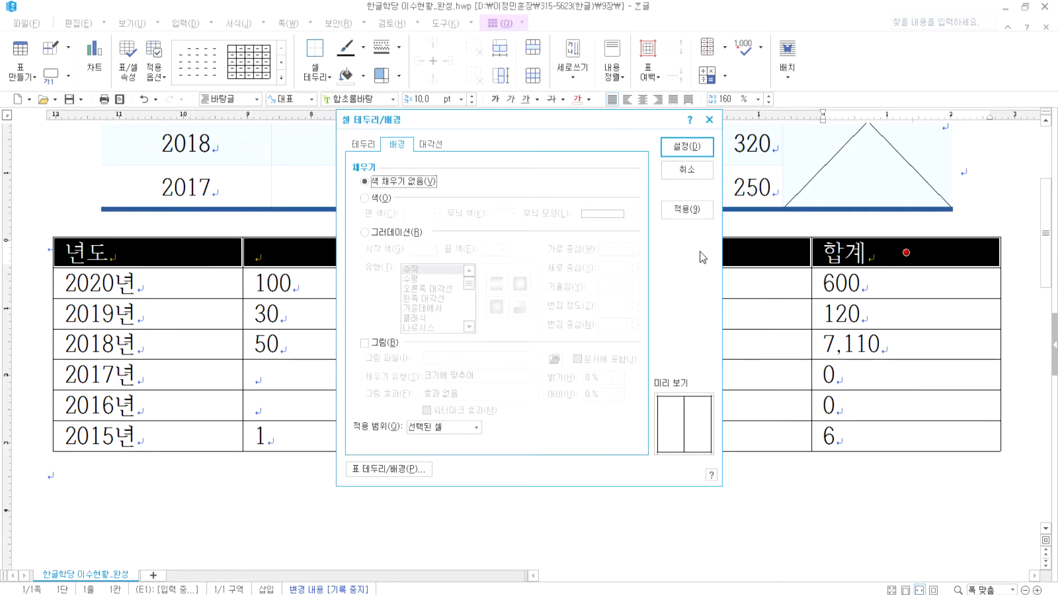
{"action": "key", "text": "Escape"}
{"action": "right_click", "coordinate": [490, 249]}
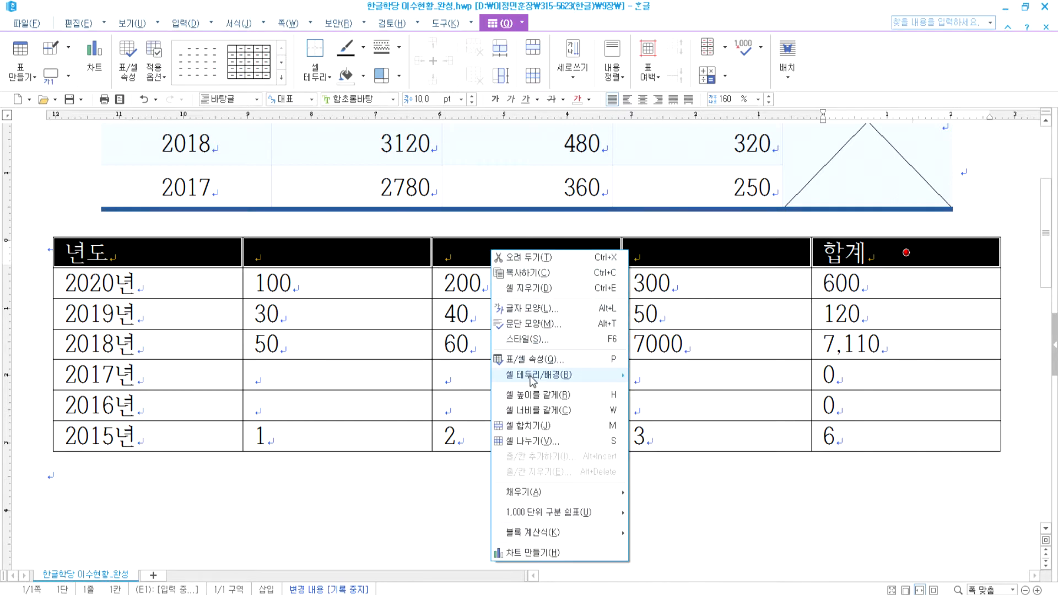
{"action": "mouse_move", "coordinate": [530, 376]}
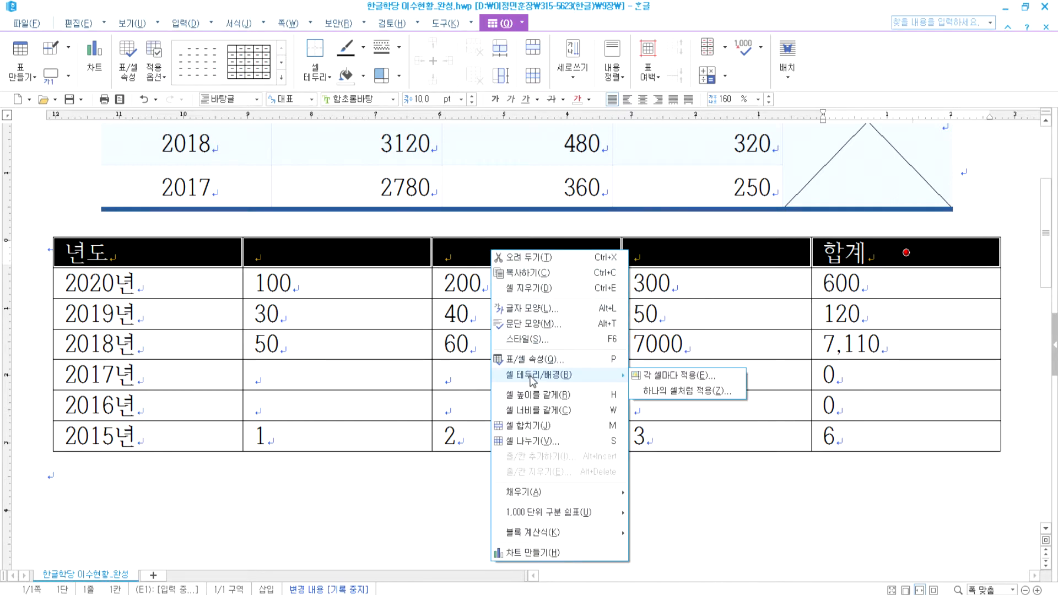
{"action": "left_click", "coordinate": [657, 379]}
{"action": "left_click", "coordinate": [381, 198]}
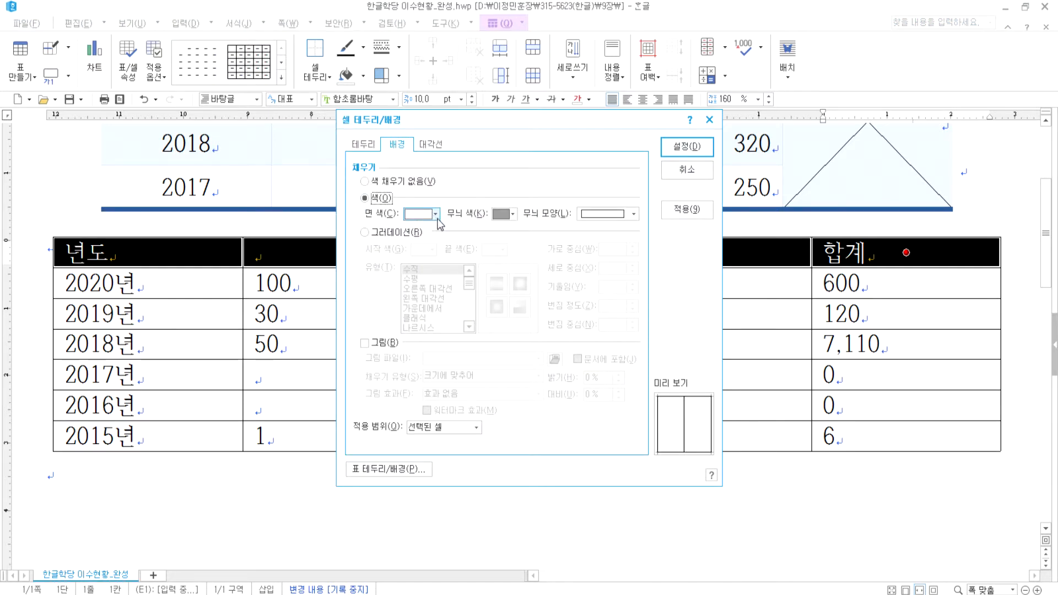
{"action": "left_click", "coordinate": [420, 214]}
{"action": "left_click", "coordinate": [432, 271]}
{"action": "left_click", "coordinate": [687, 147]}
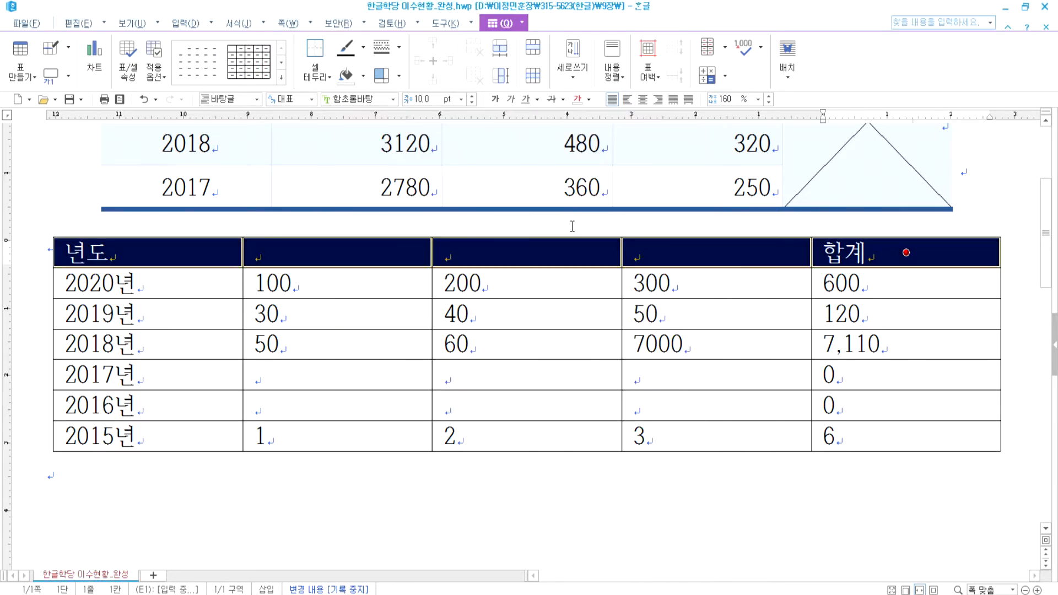
{"action": "left_click", "coordinate": [337, 314]}
{"action": "left_click", "coordinate": [635, 529]}
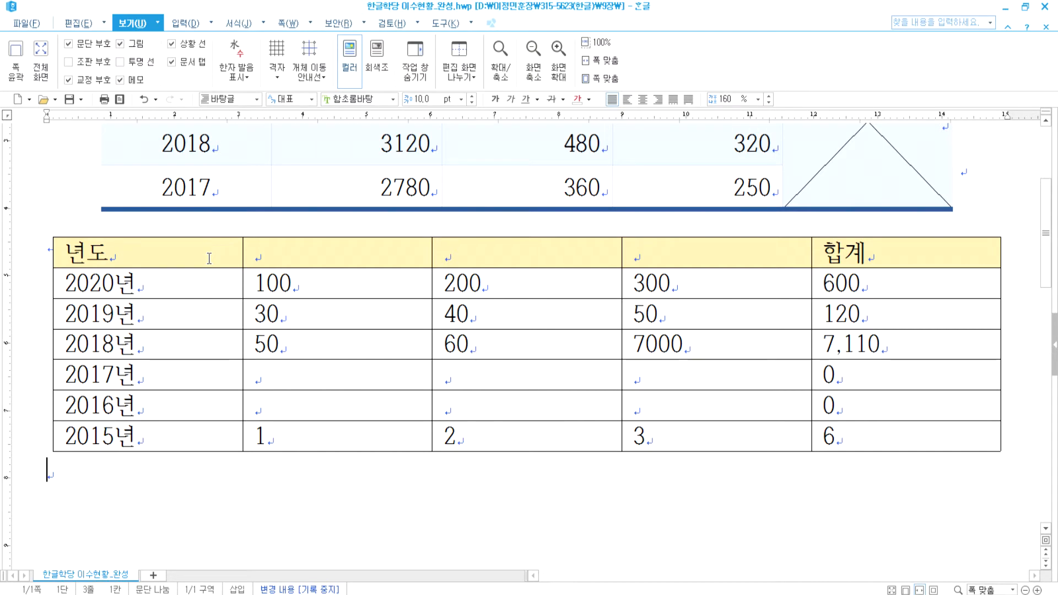
{"action": "left_click", "coordinate": [433, 405]}
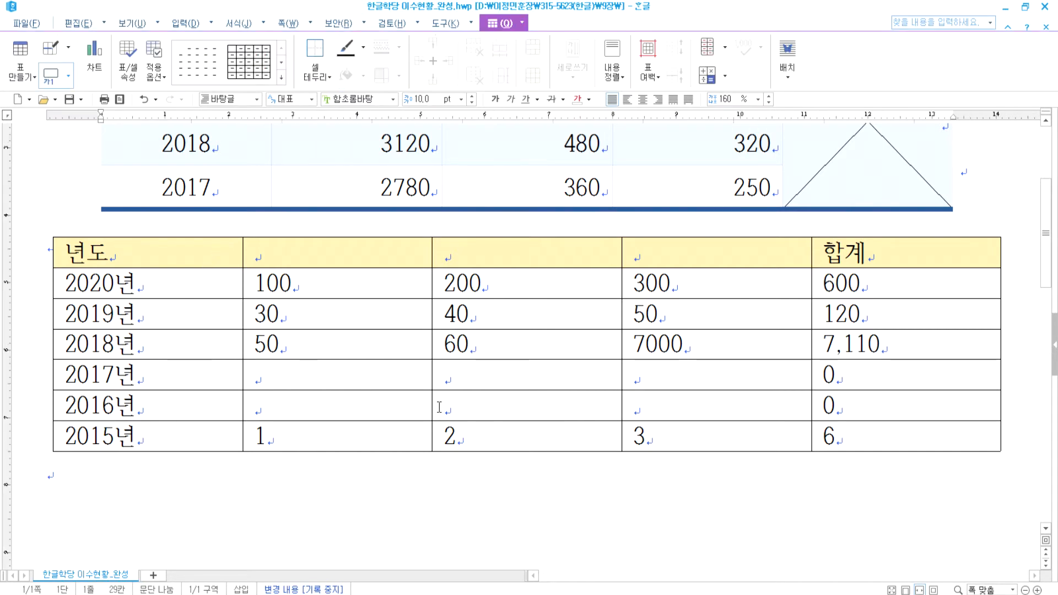
{"action": "left_click", "coordinate": [385, 409]}
{"action": "left_click", "coordinate": [461, 405]}
{"action": "left_click", "coordinate": [336, 412]}
{"action": "left_click", "coordinate": [466, 407]}
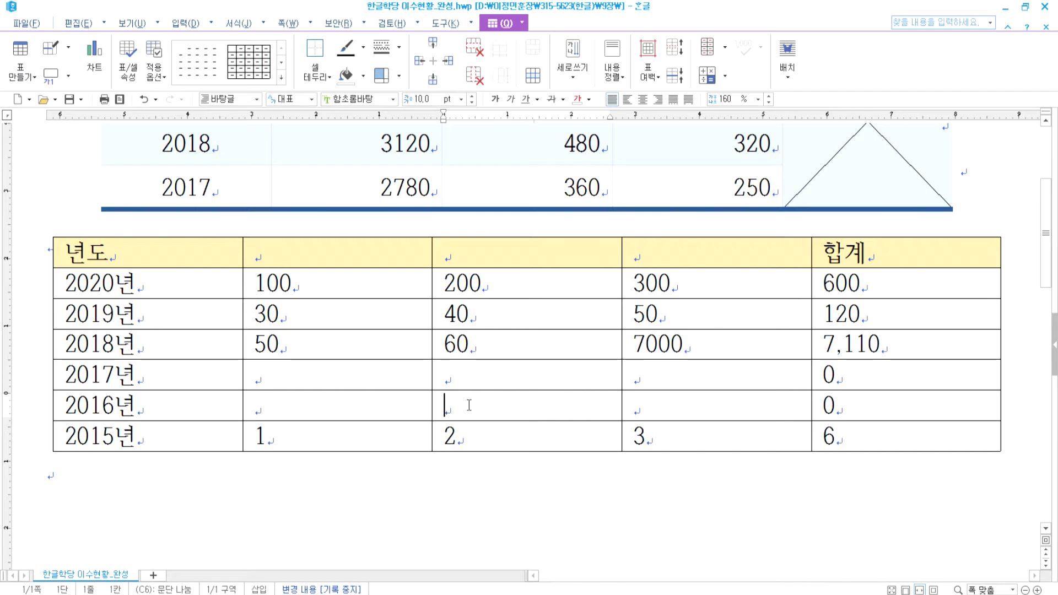
Apply the table style 기본 스타일 2 - 노란 색조 to the lower table, then switch it to the 일반 full-grid style
{"action": "left_click", "coordinate": [369, 270]}
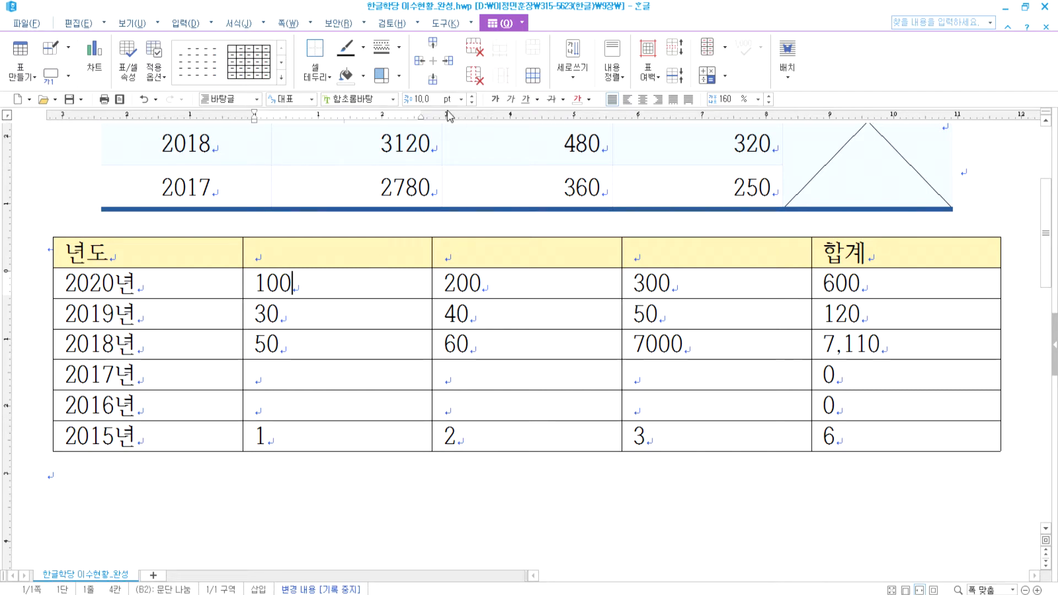
{"action": "left_click", "coordinate": [502, 25]}
{"action": "left_click", "coordinate": [502, 24]}
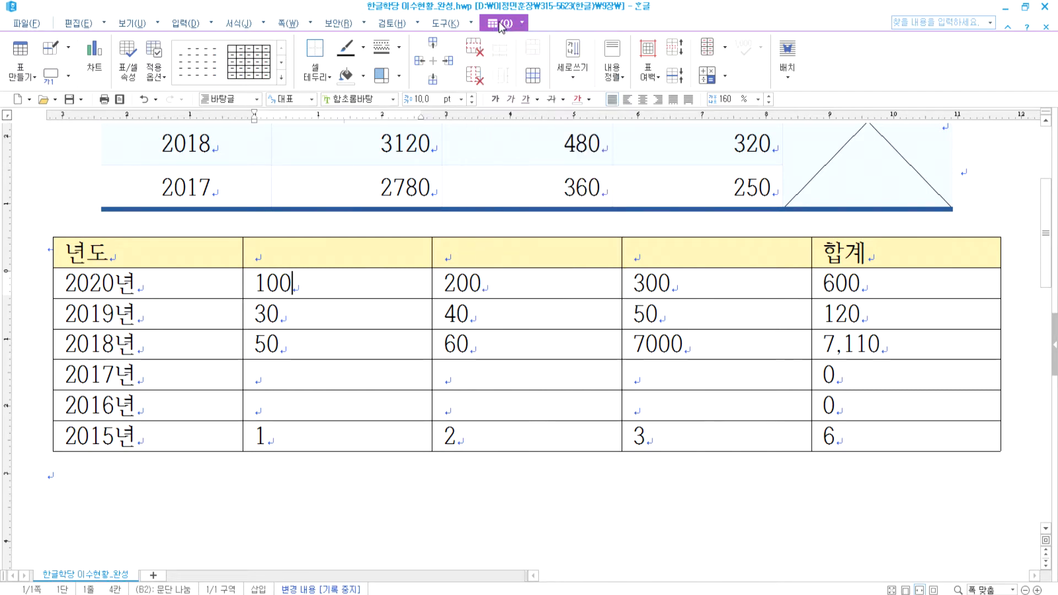
{"action": "left_click", "coordinate": [281, 78]}
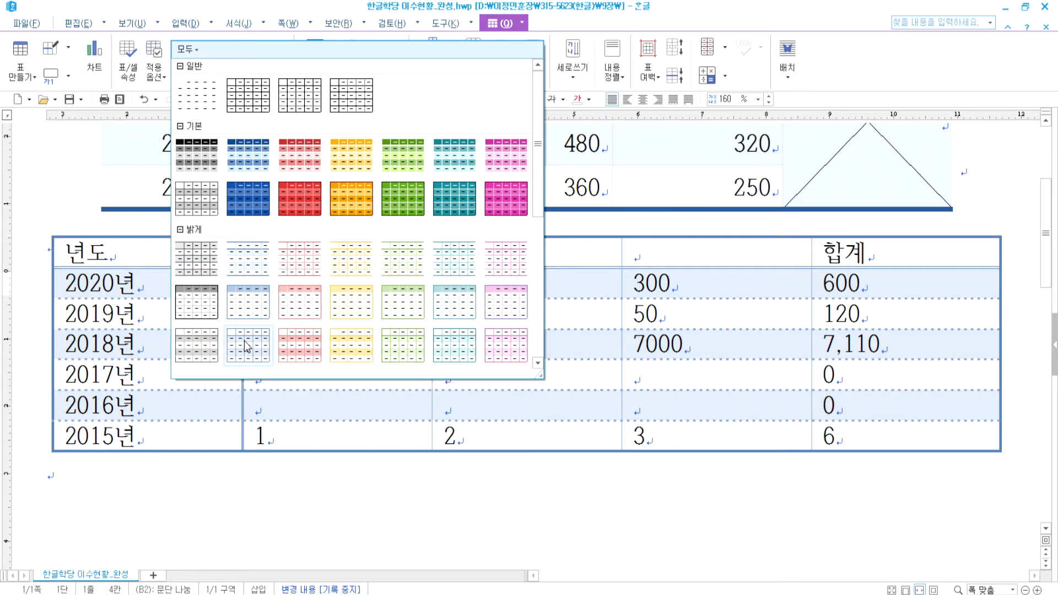
{"action": "left_click", "coordinate": [372, 201]}
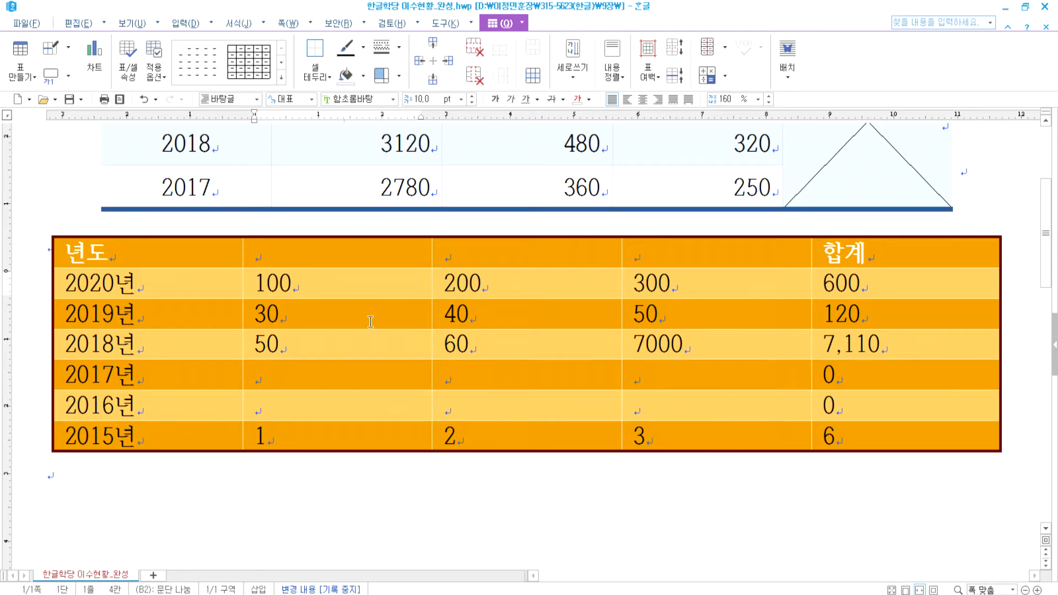
{"action": "left_click", "coordinate": [282, 77]}
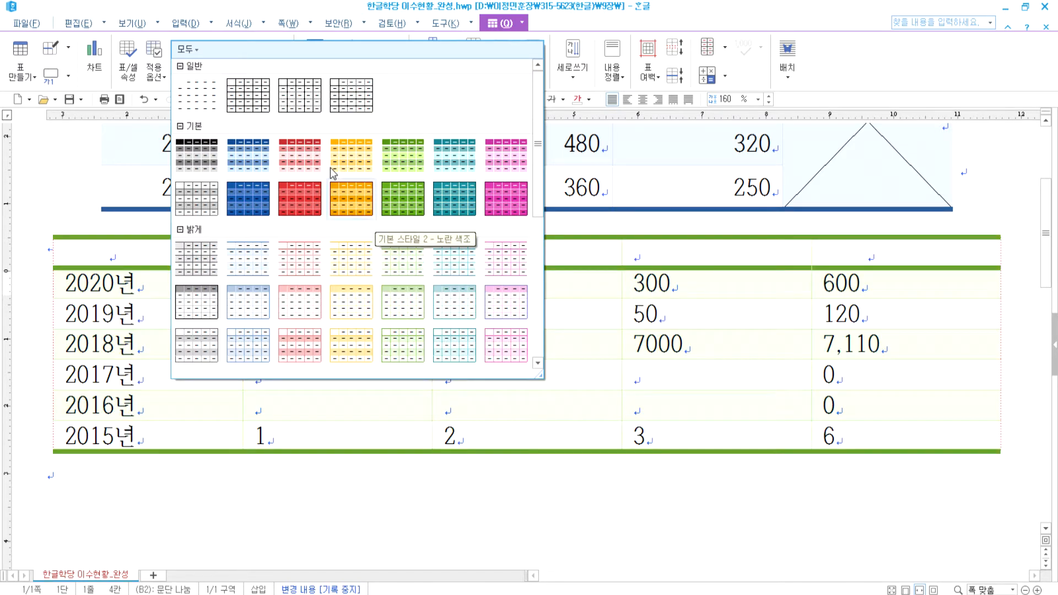
{"action": "left_click", "coordinate": [250, 101]}
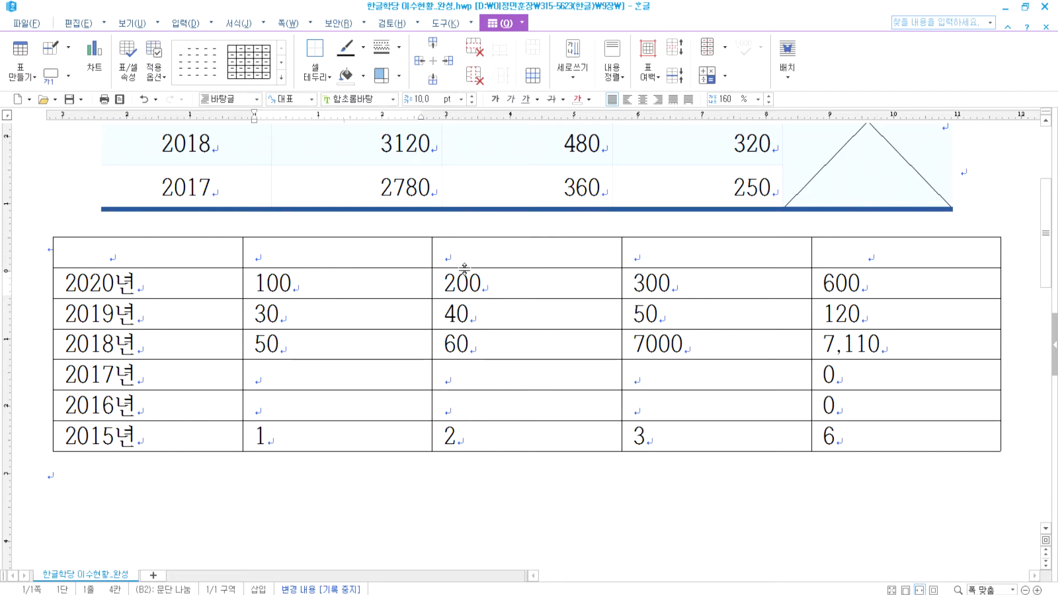
Apply the pink style from the first 밝게 row to the lower table, then restore the plain full-grid style
{"action": "left_click", "coordinate": [281, 77]}
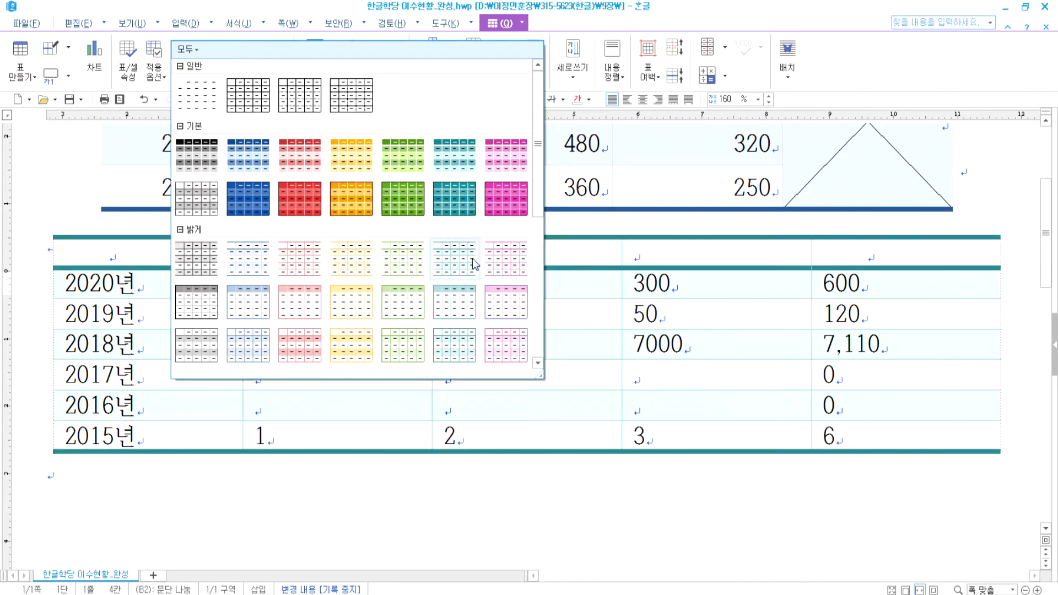
{"action": "left_click", "coordinate": [494, 268]}
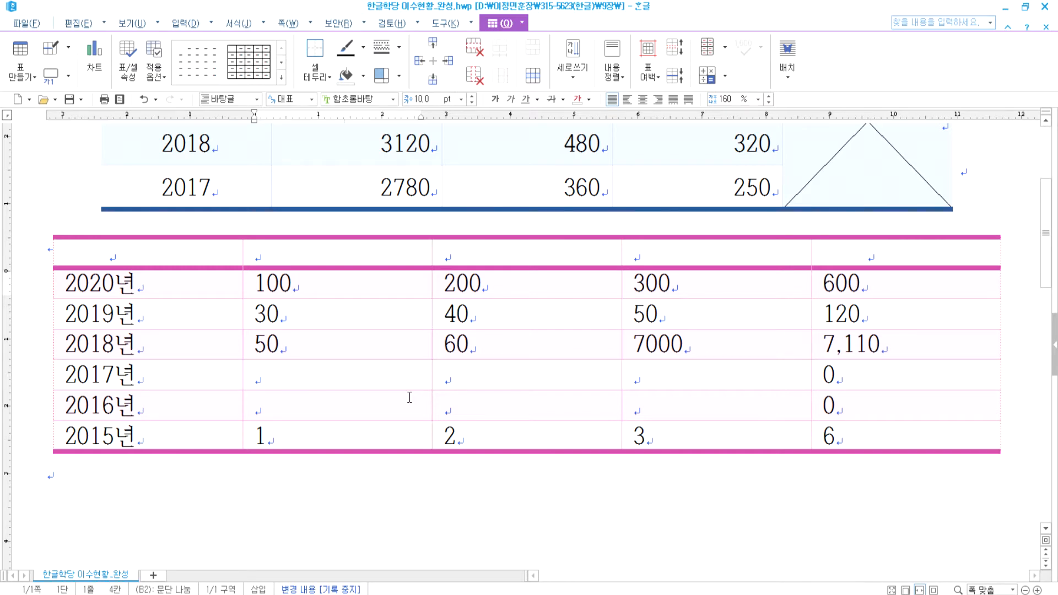
{"action": "left_click", "coordinate": [250, 73]}
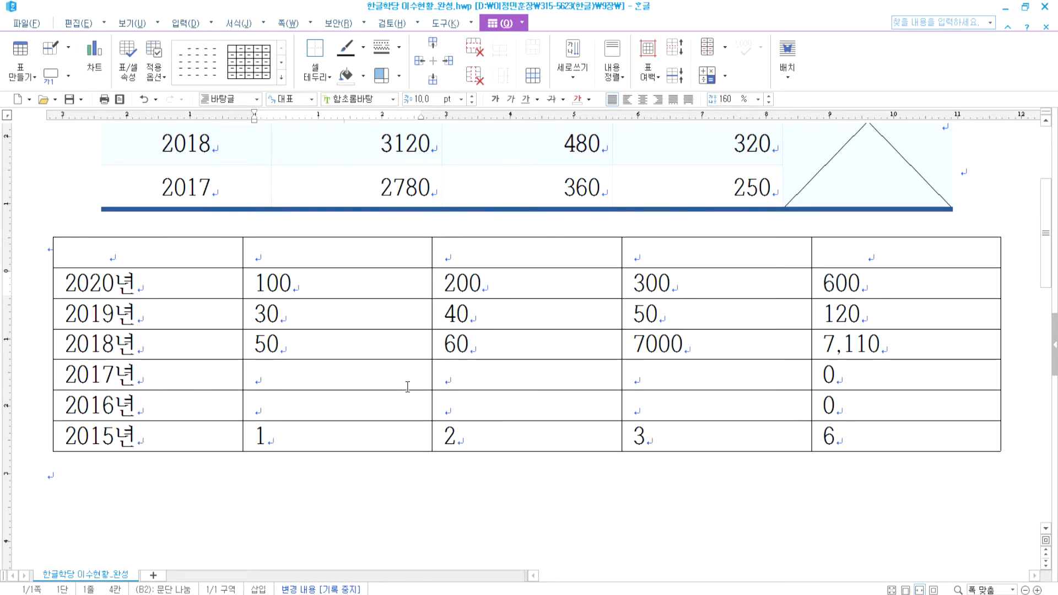
{"action": "left_click", "coordinate": [243, 488]}
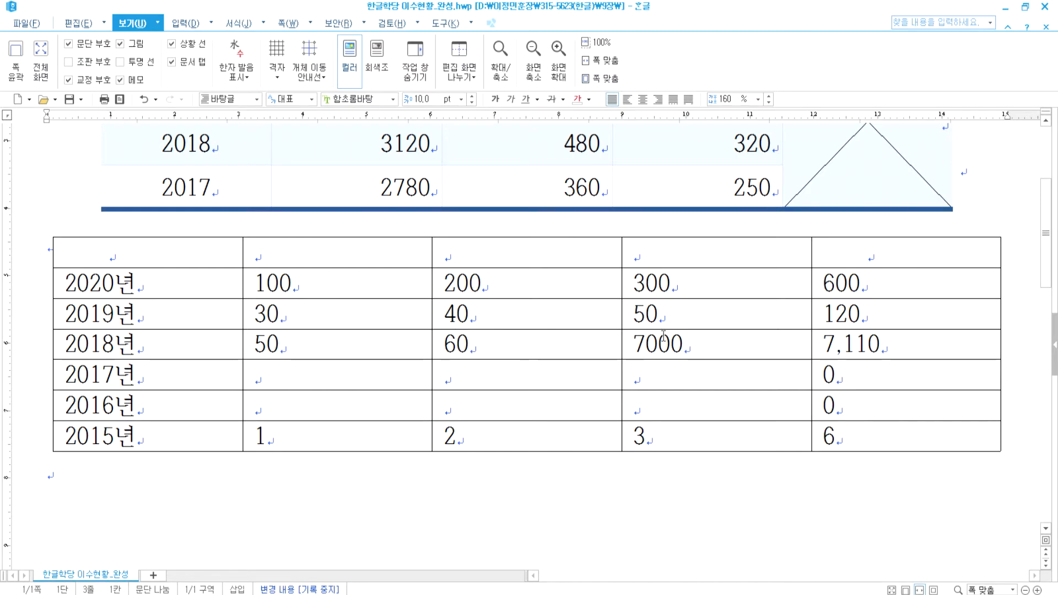
Merge the lower table's last-column cells from the 2020년 row to the 2015년 row, then undo the merge
{"action": "scroll", "coordinate": [848, 307], "scroll_direction": "up", "scroll_amount": 3}
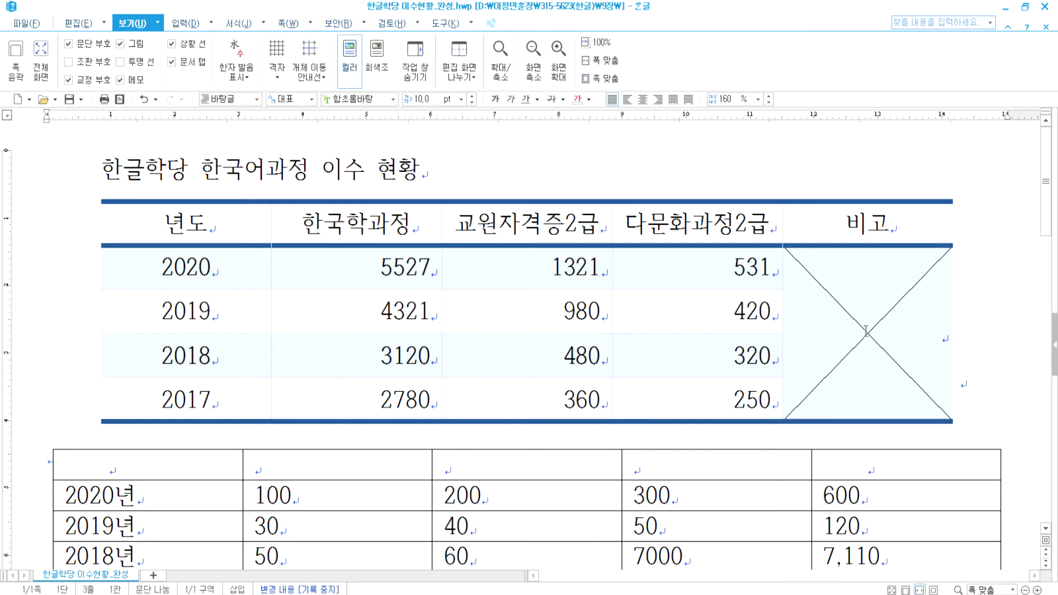
{"action": "scroll", "coordinate": [866, 330], "scroll_direction": "down", "scroll_amount": 5}
{"action": "left_click_drag", "start_coordinate": [848, 174], "coordinate": [863, 323]}
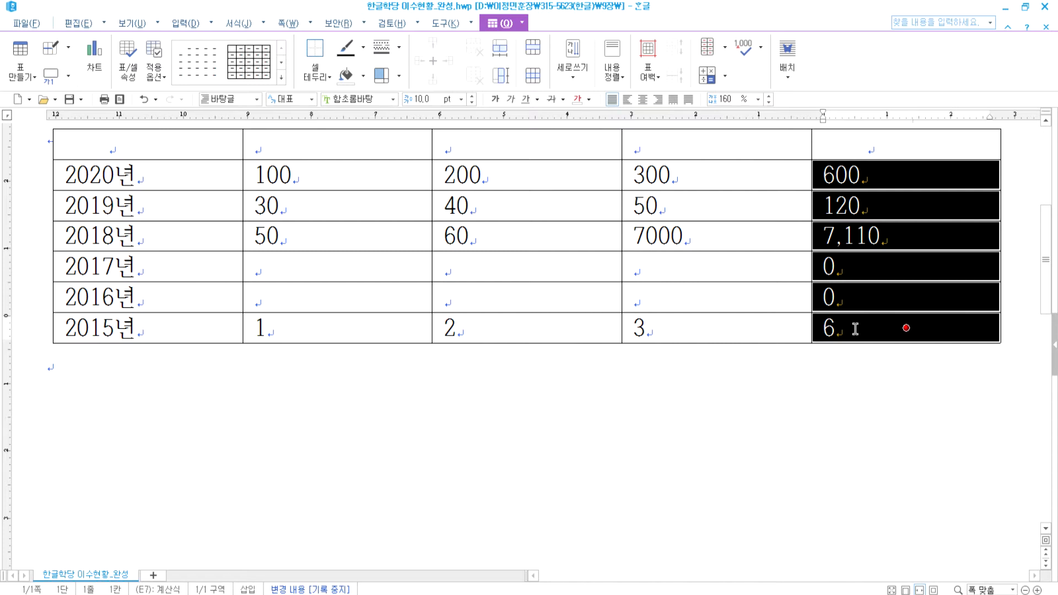
{"action": "key", "text": "m"}
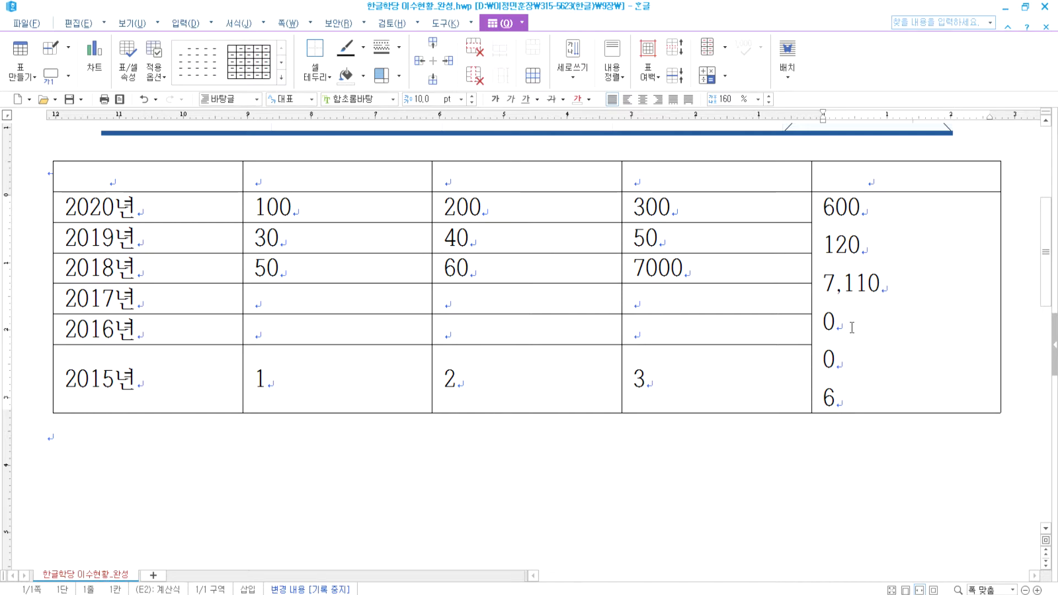
{"action": "key", "text": "ctrl+z"}
{"action": "left_click", "coordinate": [890, 451]}
Merge the last-column cells of the 2020년 to 2015년 rows once more
{"action": "left_click_drag", "start_coordinate": [866, 226], "coordinate": [906, 360]}
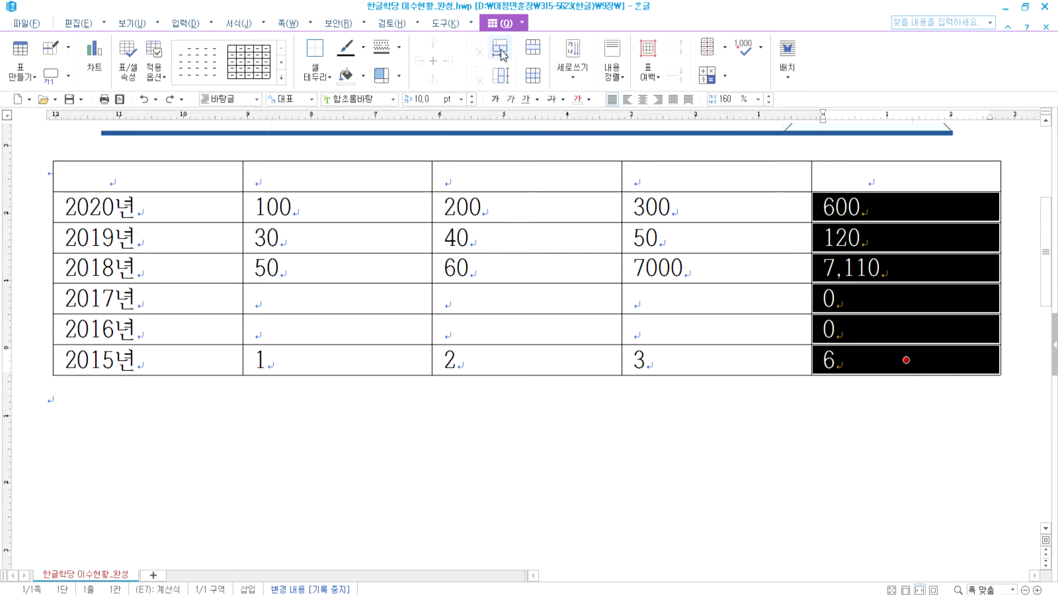
{"action": "left_click", "coordinate": [534, 50]}
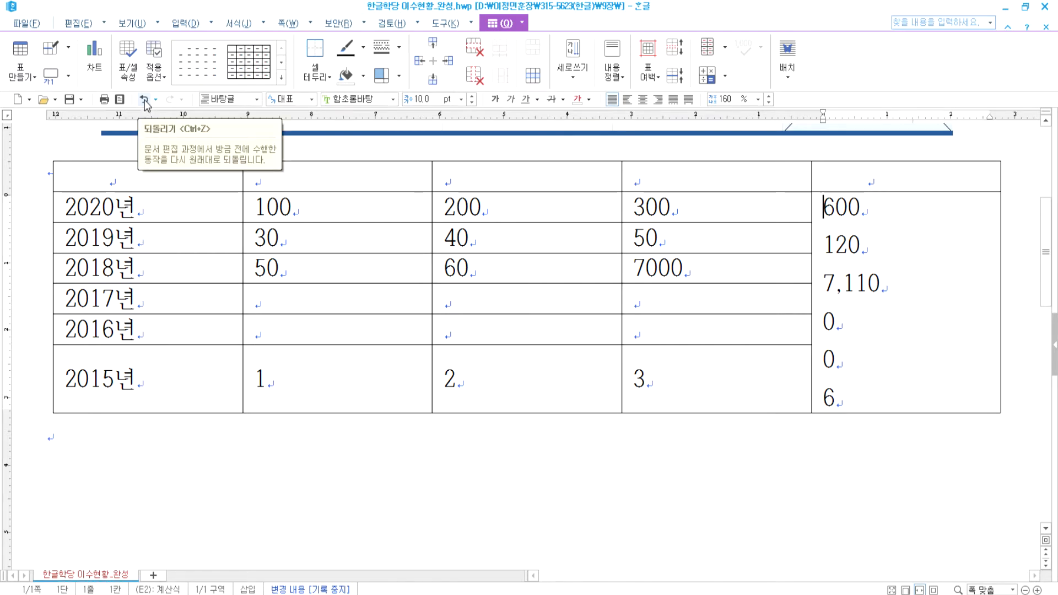
{"action": "mouse_move", "coordinate": [148, 135]}
{"action": "left_mouse_down"}
{"action": "mouse_move", "coordinate": [106, 107]}
{"action": "mouse_move", "coordinate": [166, 127]}
{"action": "left_mouse_up"}
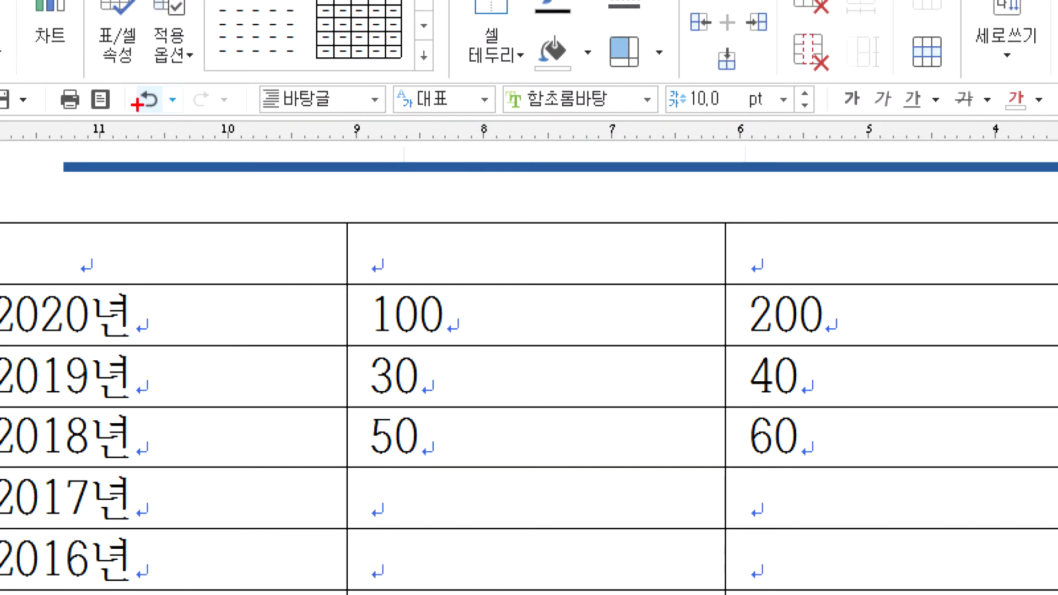
{"action": "mouse_move", "coordinate": [237, 201]}
{"action": "left_mouse_down"}
{"action": "mouse_move", "coordinate": [194, 264]}
{"action": "mouse_move", "coordinate": [295, 241]}
{"action": "left_mouse_up"}
{"action": "left_click_drag", "start_coordinate": [278, 190], "coordinate": [290, 292]}
{"action": "mouse_move", "coordinate": [337, 242]}
{"action": "left_mouse_down"}
{"action": "mouse_move", "coordinate": [376, 267]}
{"action": "mouse_move", "coordinate": [410, 253]}
{"action": "left_mouse_up"}
{"action": "mouse_move", "coordinate": [439, 285]}
{"action": "left_mouse_down"}
{"action": "mouse_move", "coordinate": [470, 187]}
{"action": "mouse_move", "coordinate": [466, 269]}
{"action": "left_mouse_up"}
{"action": "left_click_drag", "start_coordinate": [554, 240], "coordinate": [623, 238]}
{"action": "left_click_drag", "start_coordinate": [600, 193], "coordinate": [602, 283]}
{"action": "mouse_move", "coordinate": [726, 187]}
{"action": "left_mouse_down"}
{"action": "mouse_move", "coordinate": [786, 309]}
{"action": "mouse_move", "coordinate": [826, 320]}
{"action": "left_mouse_up"}
{"action": "left_click_drag", "start_coordinate": [766, 244], "coordinate": [827, 262]}
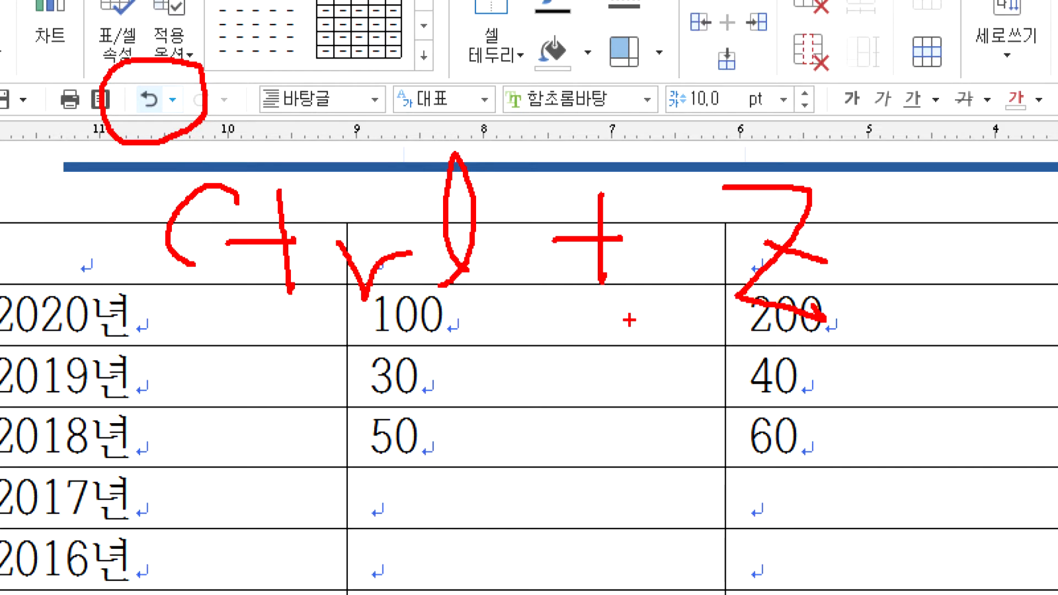
Undo the last cell merge in the lower table
{"action": "left_click", "coordinate": [143, 101]}
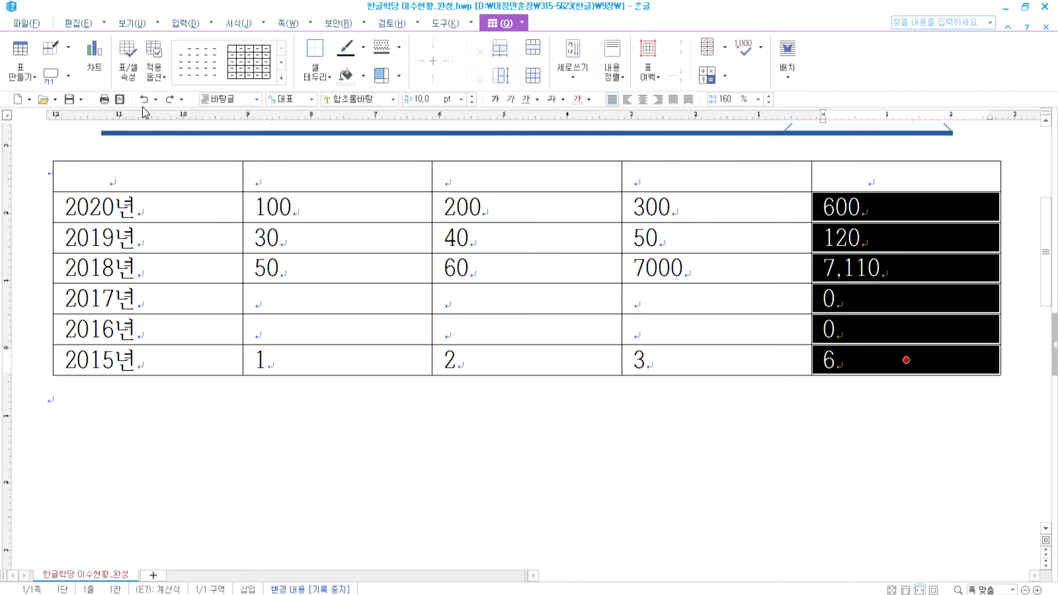
Merge the lower table's entire last column, including its header cell, then undo the merge
{"action": "left_click_drag", "start_coordinate": [821, 187], "coordinate": [880, 355]}
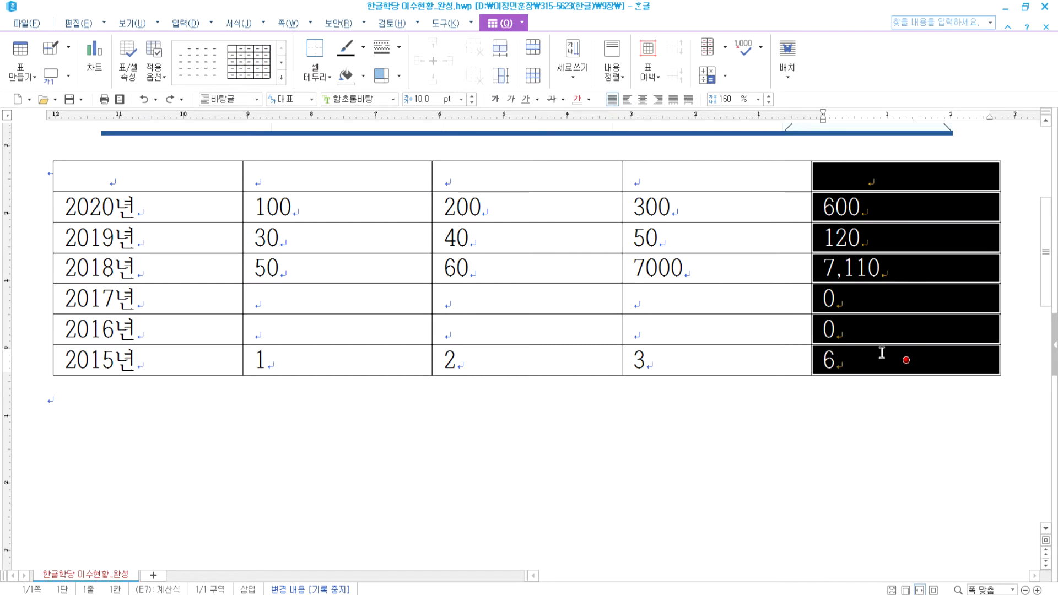
{"action": "key", "text": "m"}
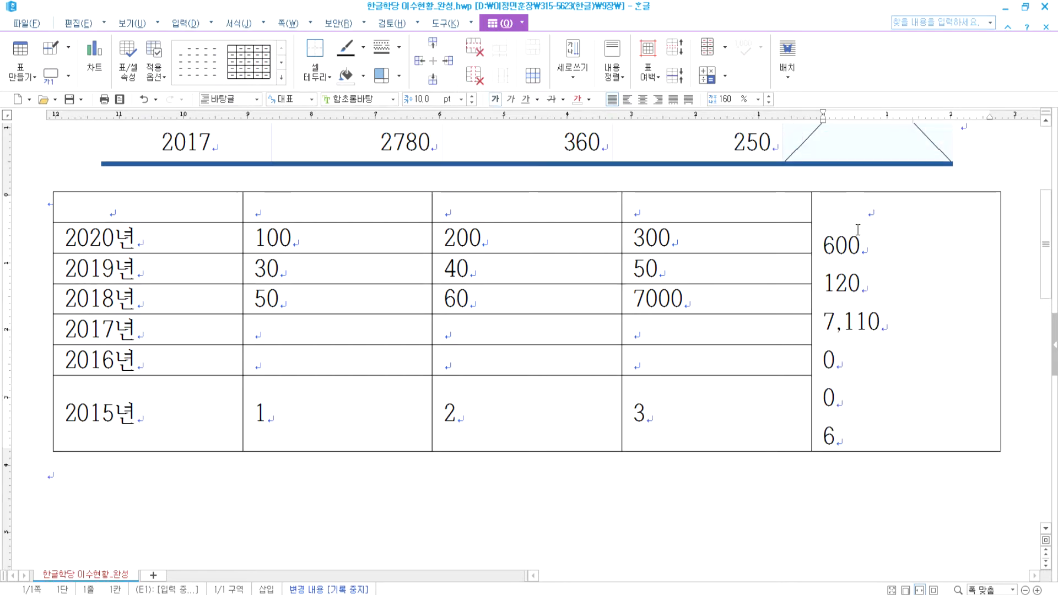
{"action": "key", "text": "ctrl+z"}
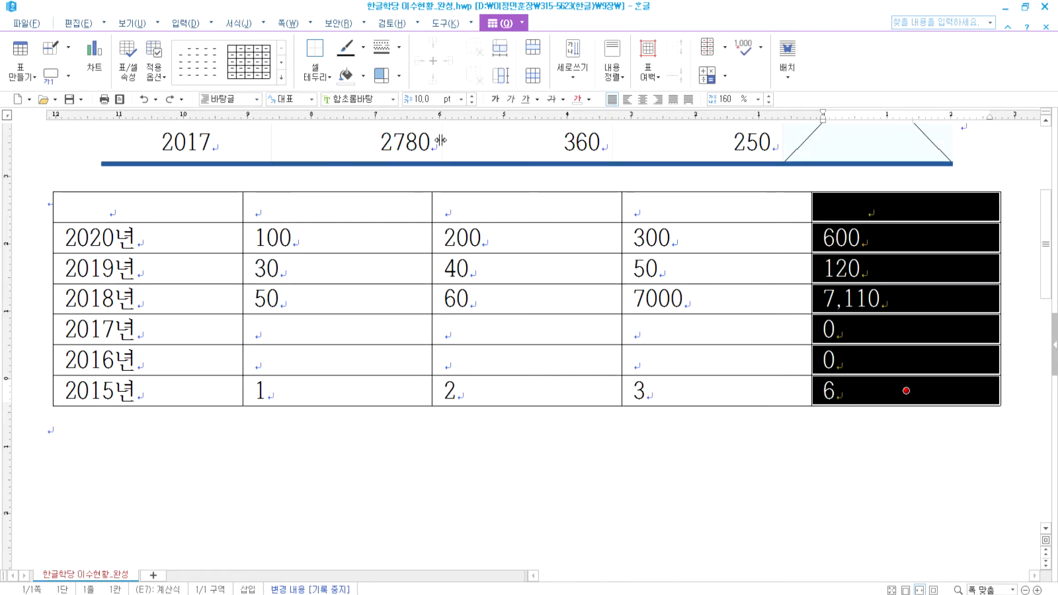
Merge the lower table's last-column cells below the header, from the 2020년 row through the 2015년 row, into one cell
{"action": "left_click_drag", "start_coordinate": [884, 237], "coordinate": [859, 384]}
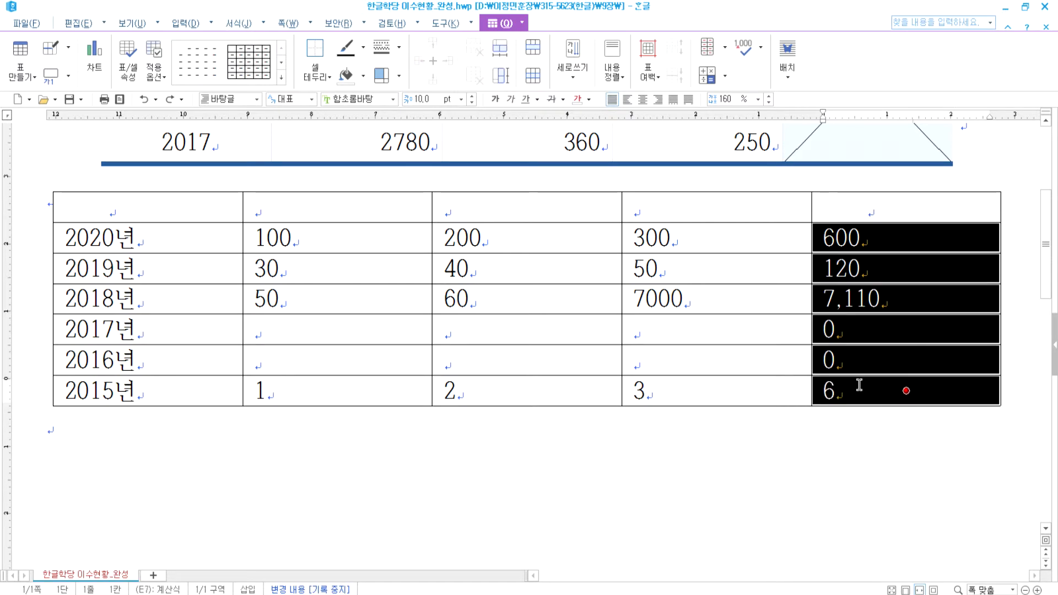
{"action": "key", "text": "m"}
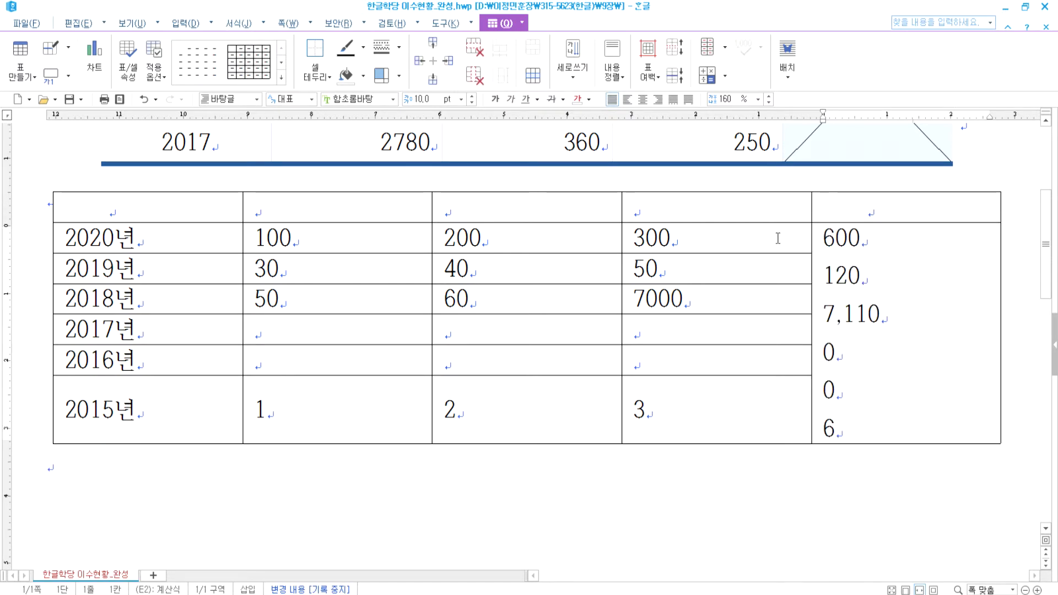
Clear all the sums from the merged last-column cell of the lower table
{"action": "left_click_drag", "start_coordinate": [777, 238], "coordinate": [905, 314]}
{"action": "key", "text": "F5"}
{"action": "key", "text": "Delete"}
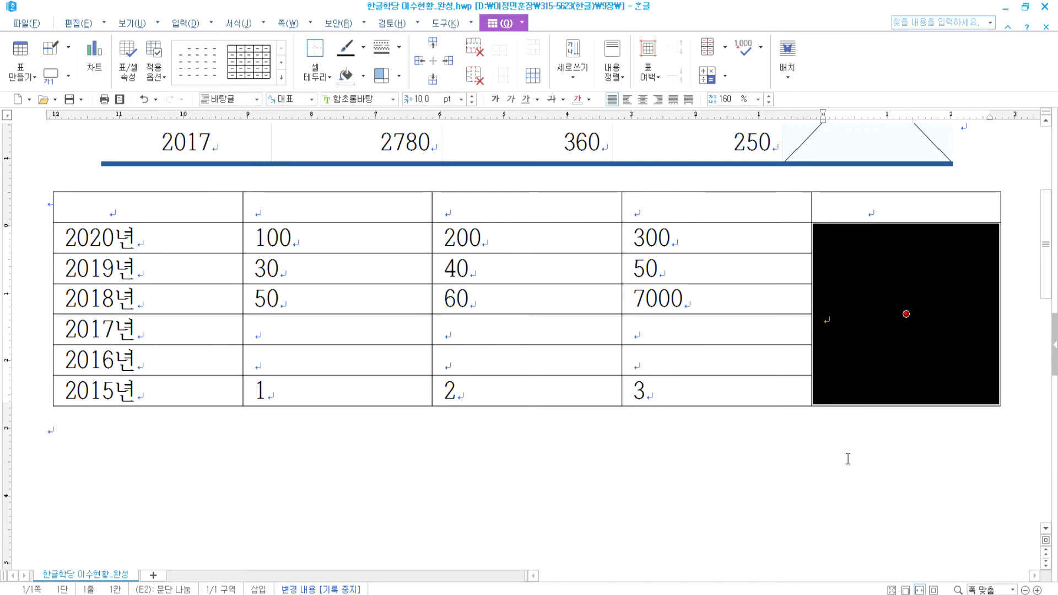
Examine the diagonal line options in the cell border and background settings for the merged last-column cell
{"action": "key", "text": "l"}
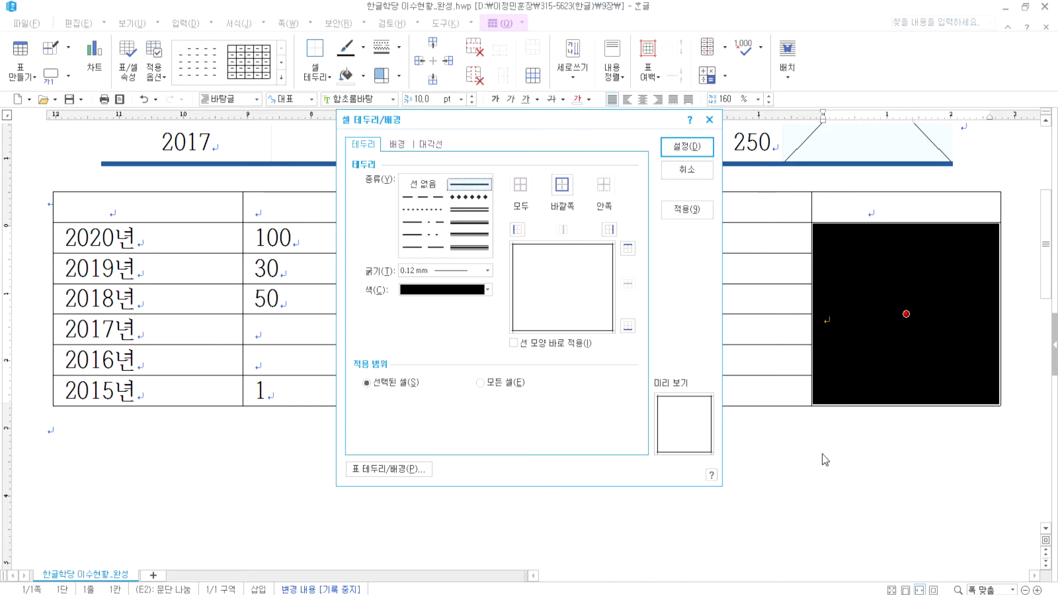
{"action": "left_click", "coordinate": [431, 145]}
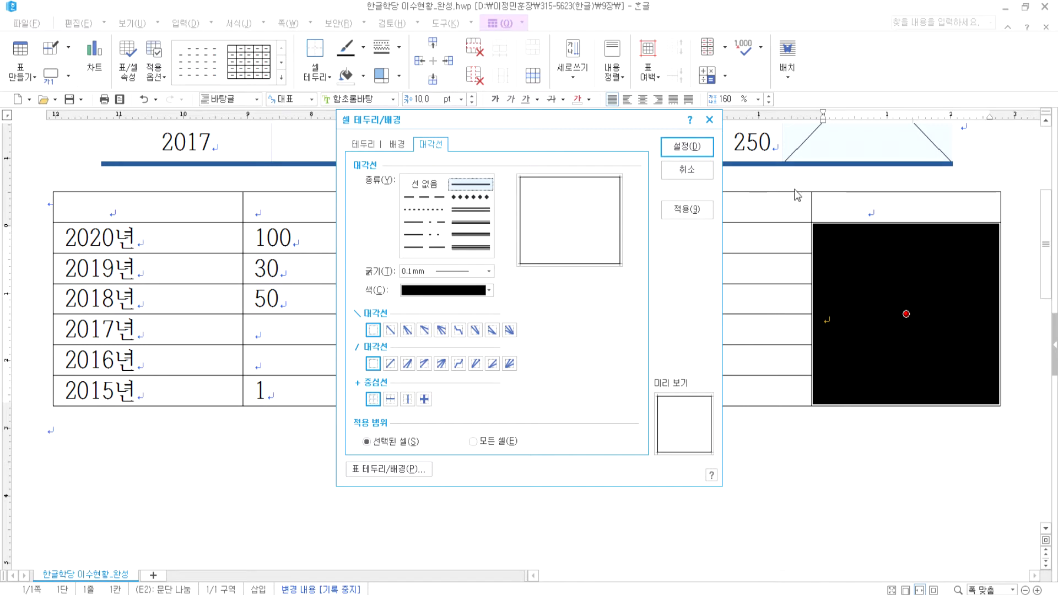
{"action": "left_click", "coordinate": [687, 170]}
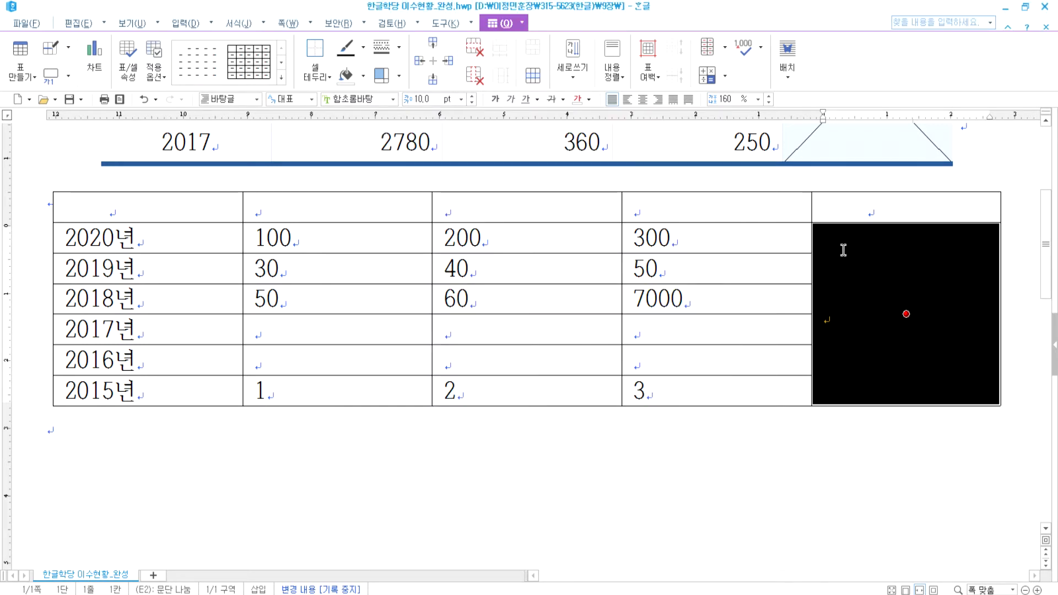
{"action": "key", "text": "l"}
{"action": "key", "text": "Escape"}
{"action": "key", "text": "l"}
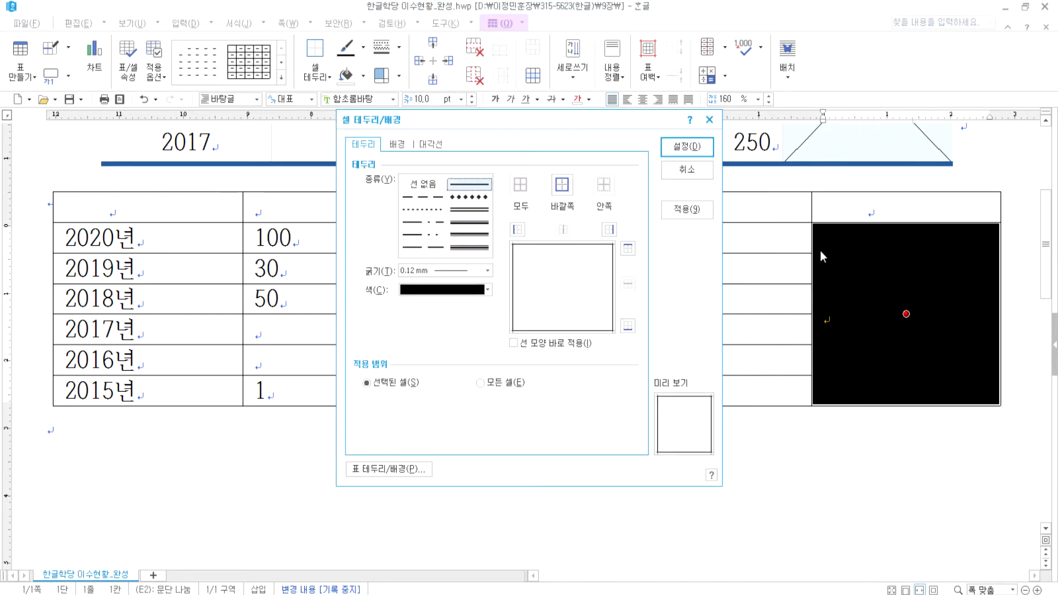
{"action": "left_click", "coordinate": [430, 144]}
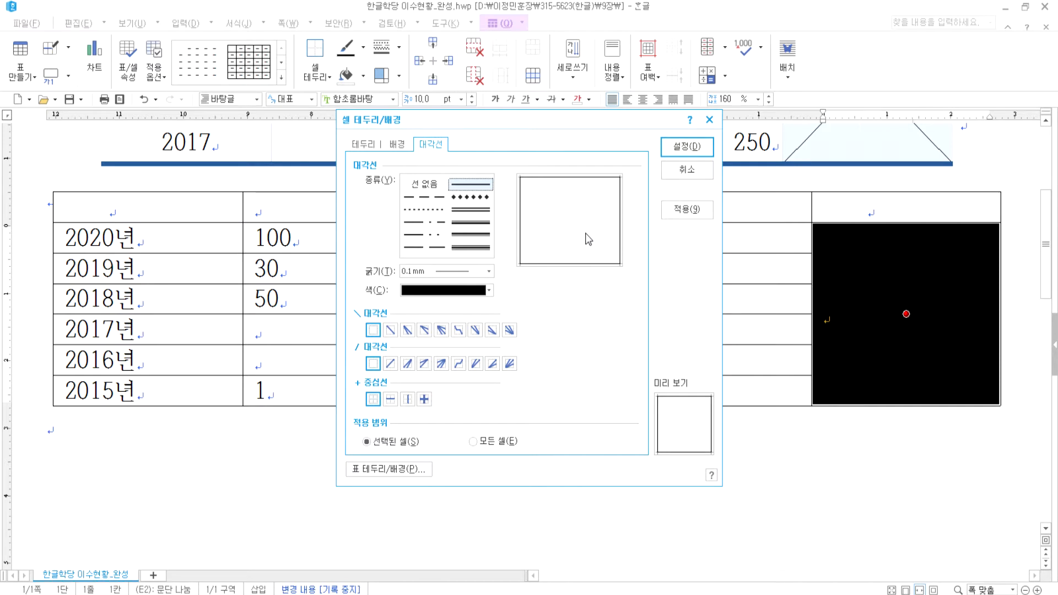
{"action": "key", "text": "Escape"}
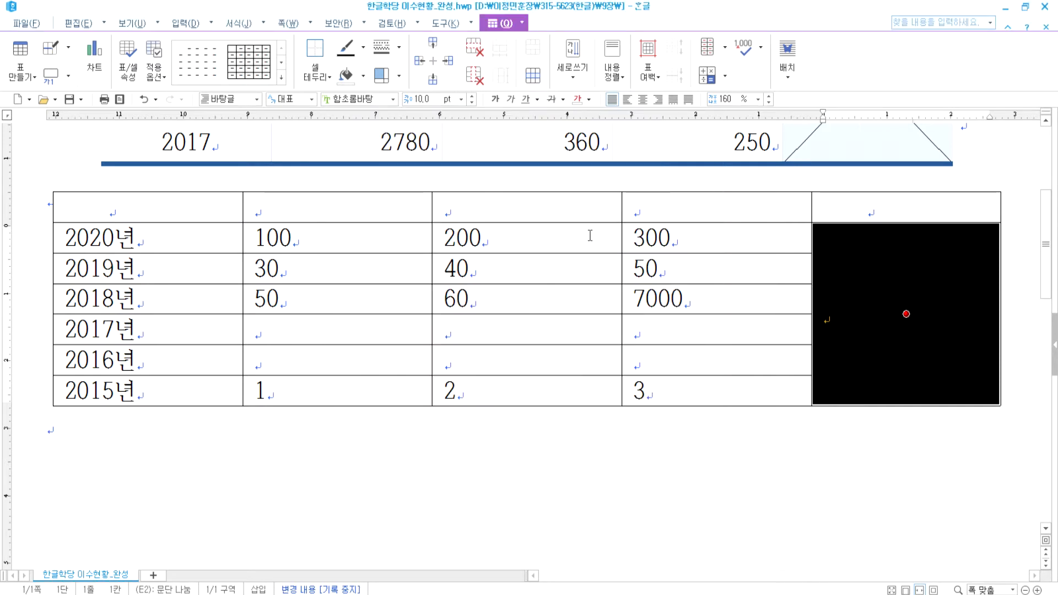
Apply both the \ and / diagonals to the merged last-column cell so they cross it in an X
{"action": "key", "text": "l"}
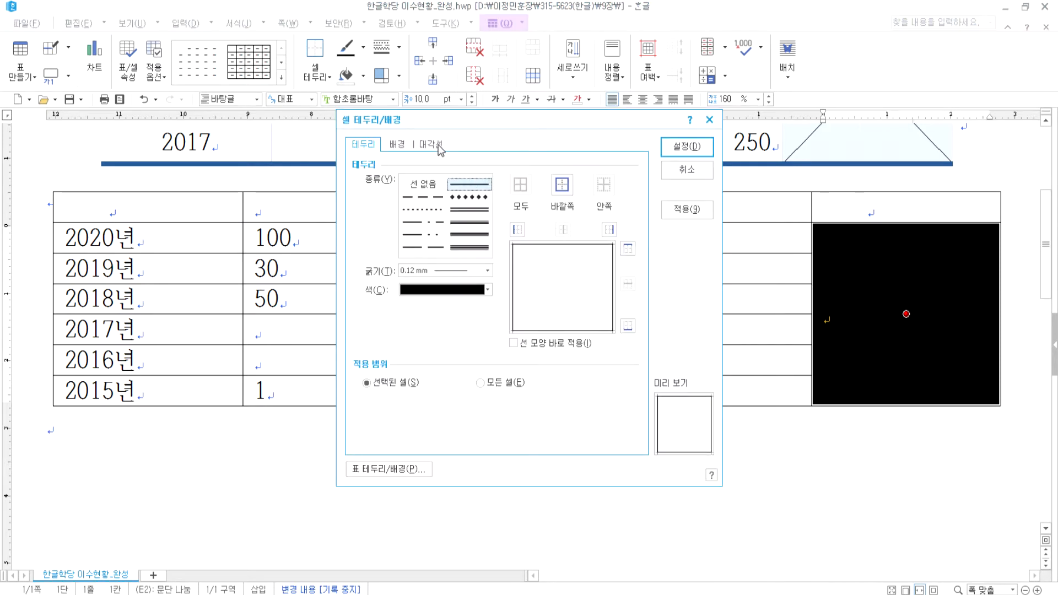
{"action": "left_click", "coordinate": [435, 145]}
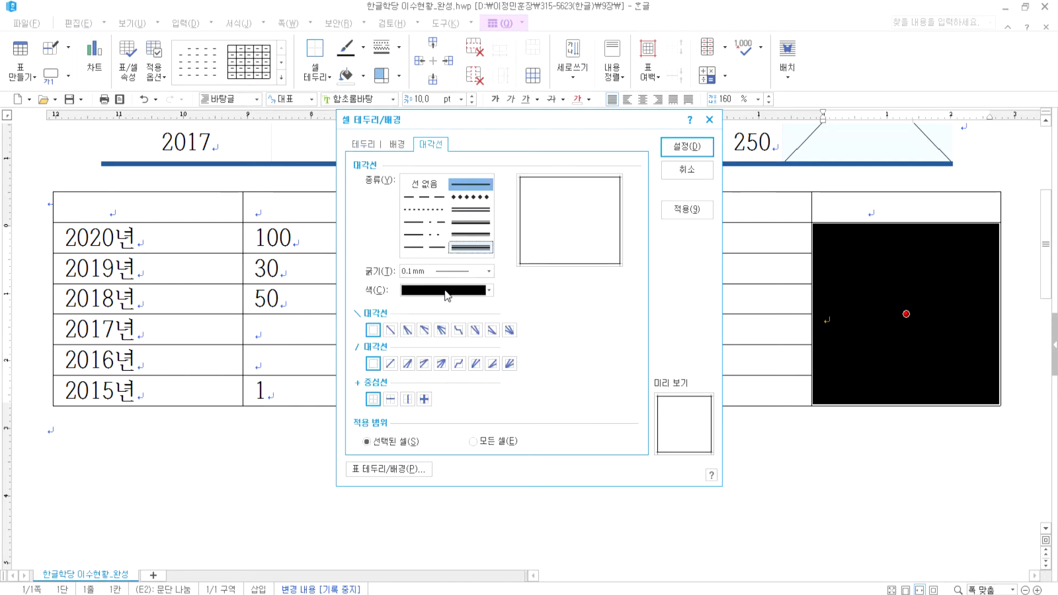
{"action": "left_click", "coordinate": [389, 364]}
{"action": "left_click", "coordinate": [390, 330]}
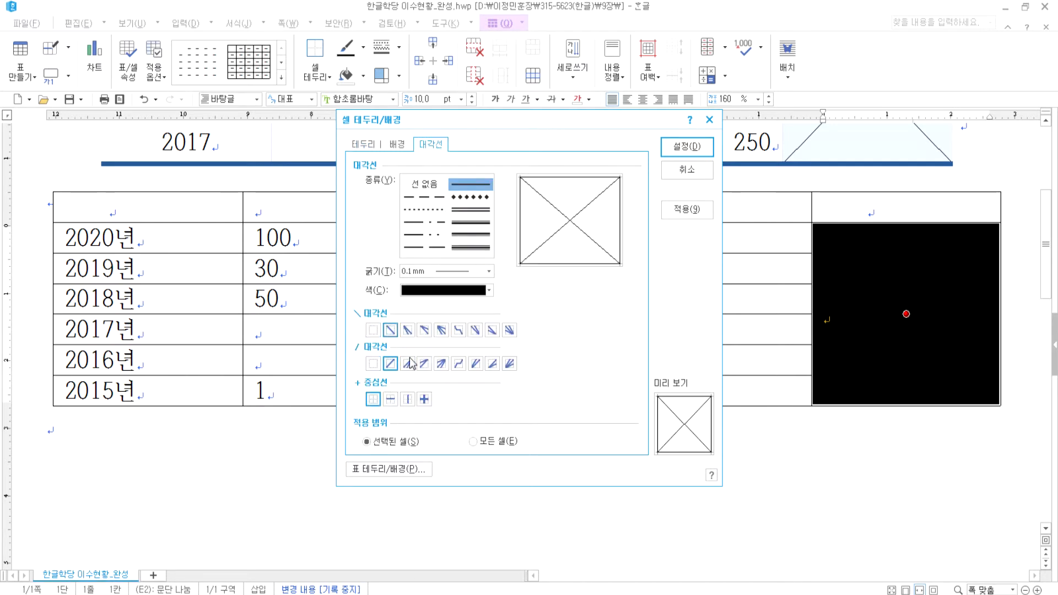
{"action": "left_click", "coordinate": [686, 147]}
{"action": "left_click", "coordinate": [810, 432]}
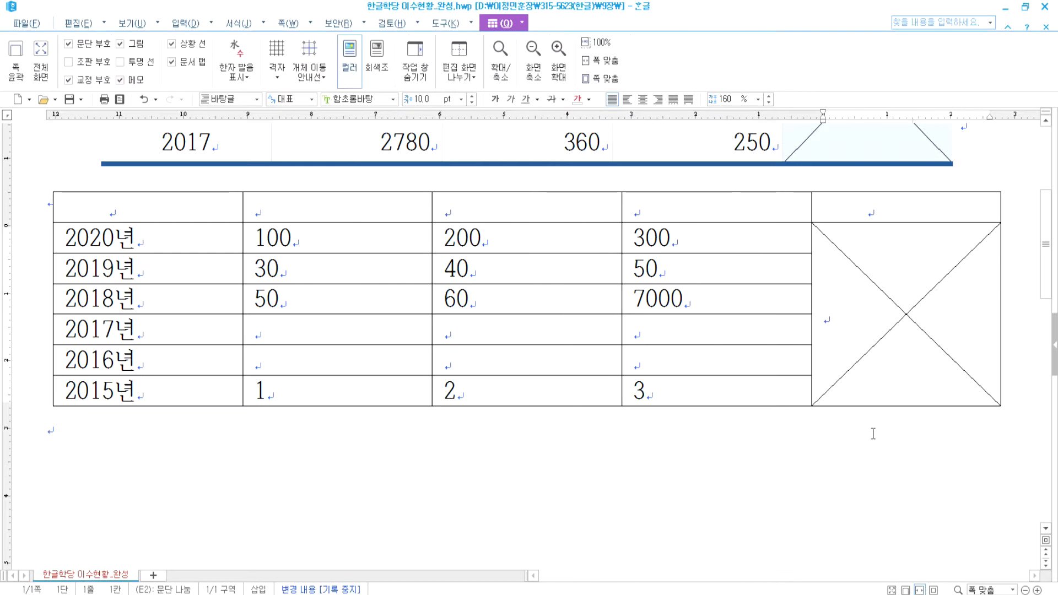
{"action": "left_click", "coordinate": [860, 304]}
{"action": "left_click_drag", "start_coordinate": [803, 304], "coordinate": [862, 299]}
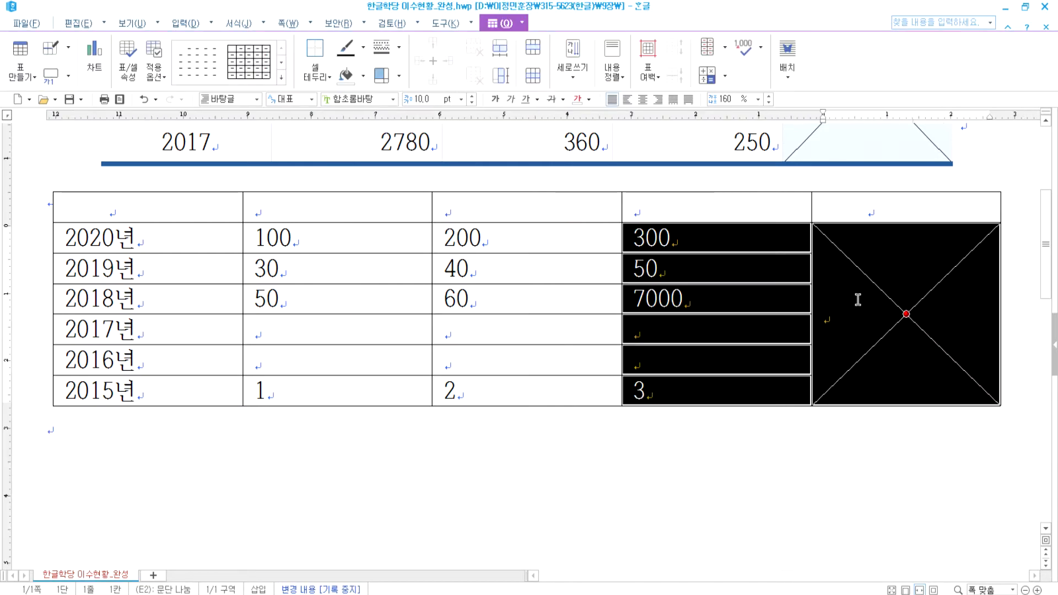
{"action": "left_click", "coordinate": [869, 296]}
{"action": "key", "text": "l"}
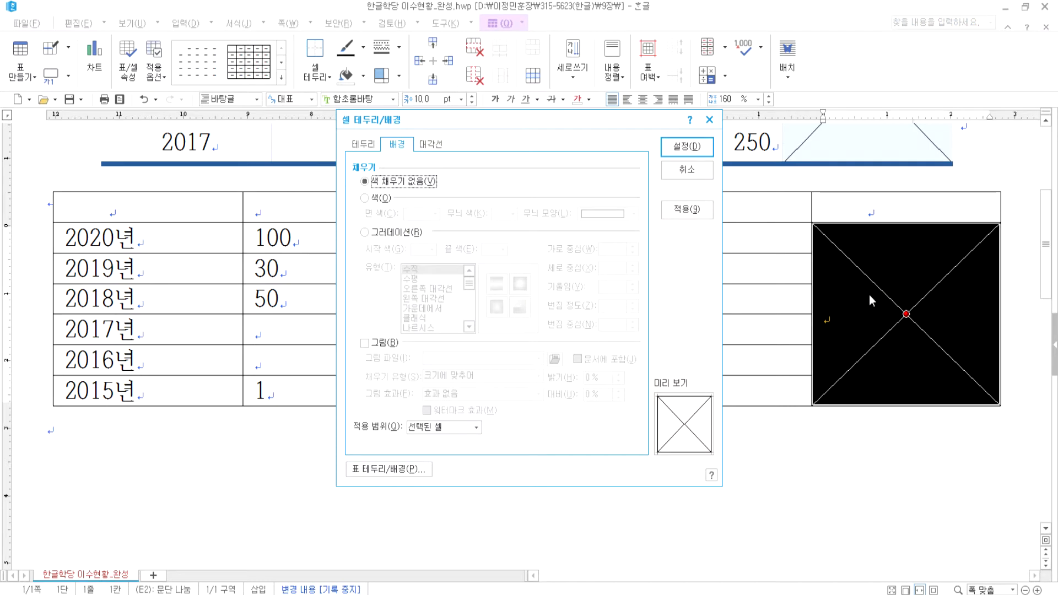
{"action": "key", "text": "Escape"}
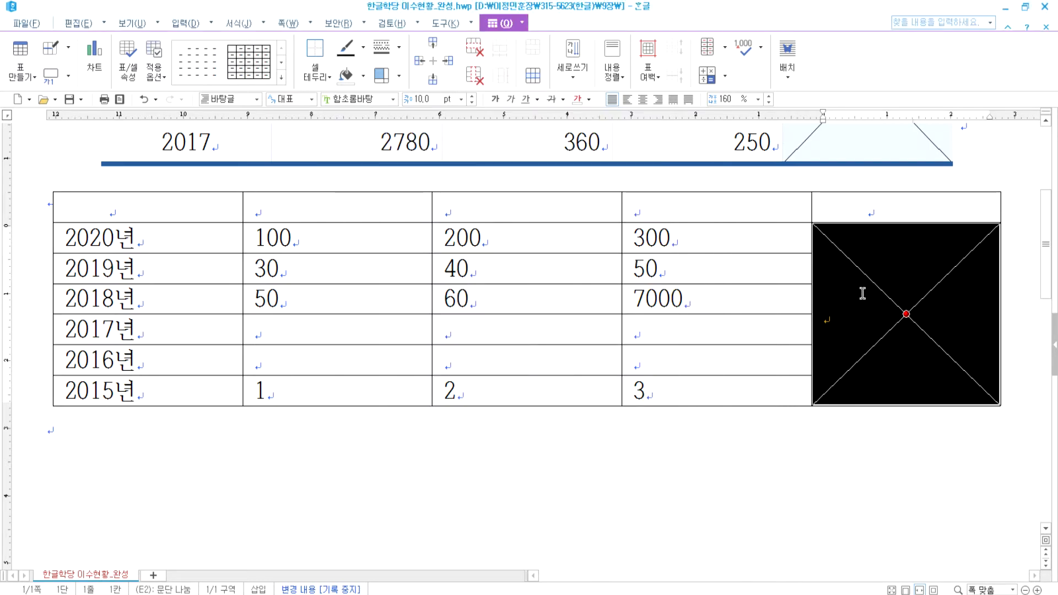
{"action": "left_click", "coordinate": [881, 470]}
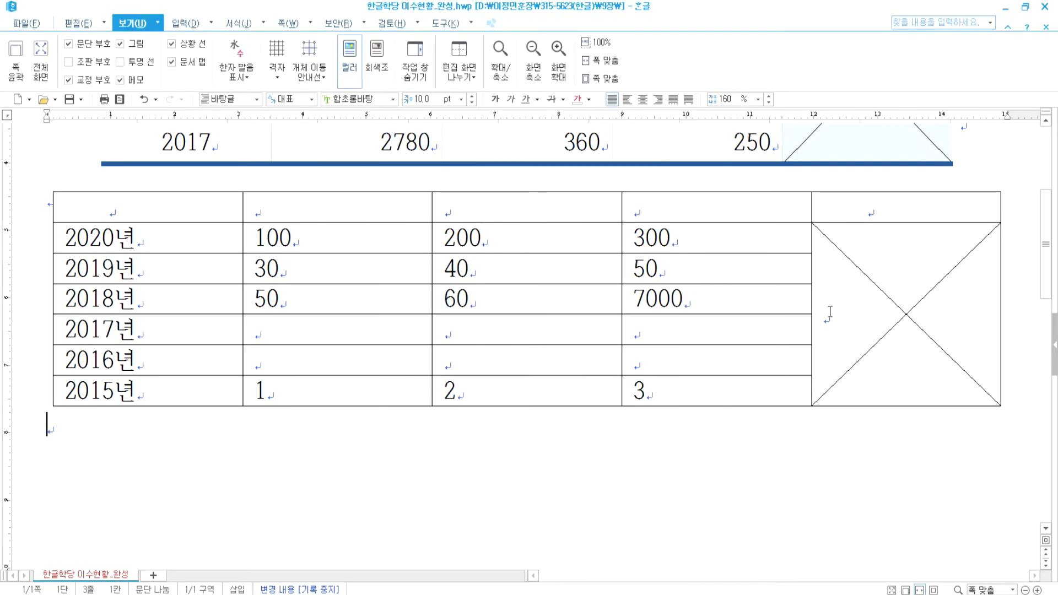
Undo the crossed diagonals in the merged last-column cell
{"action": "left_click_drag", "start_coordinate": [779, 231], "coordinate": [775, 299]}
{"action": "left_click", "coordinate": [892, 273]}
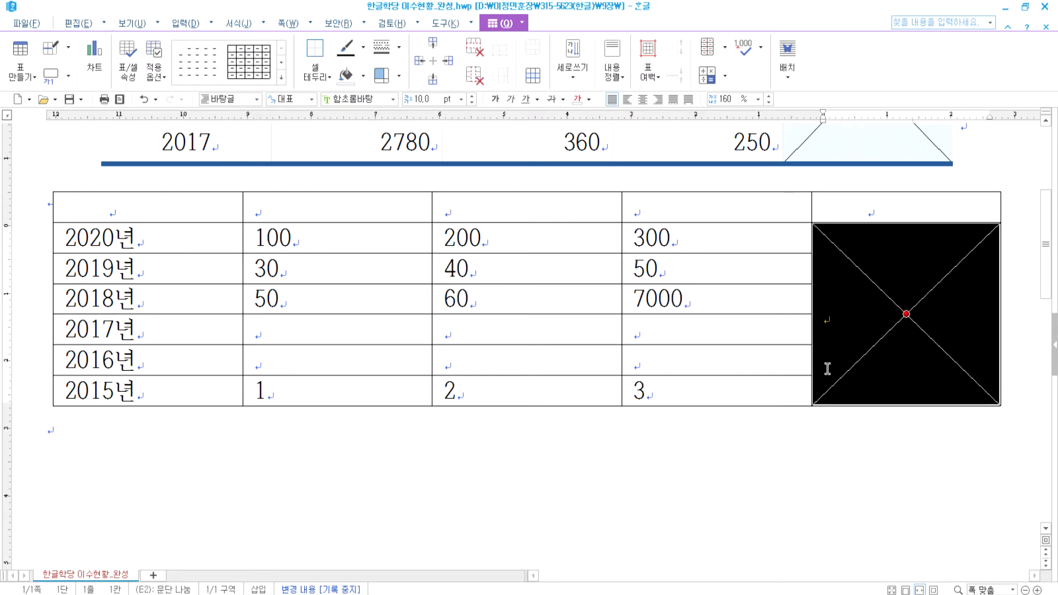
{"action": "left_click_drag", "start_coordinate": [767, 234], "coordinate": [716, 269]}
{"action": "left_click", "coordinate": [906, 314]}
{"action": "key", "text": "ctrl+z"}
Apply only the single \ diagonal to the merged last-column cell, and undo it
{"action": "key", "text": "l"}
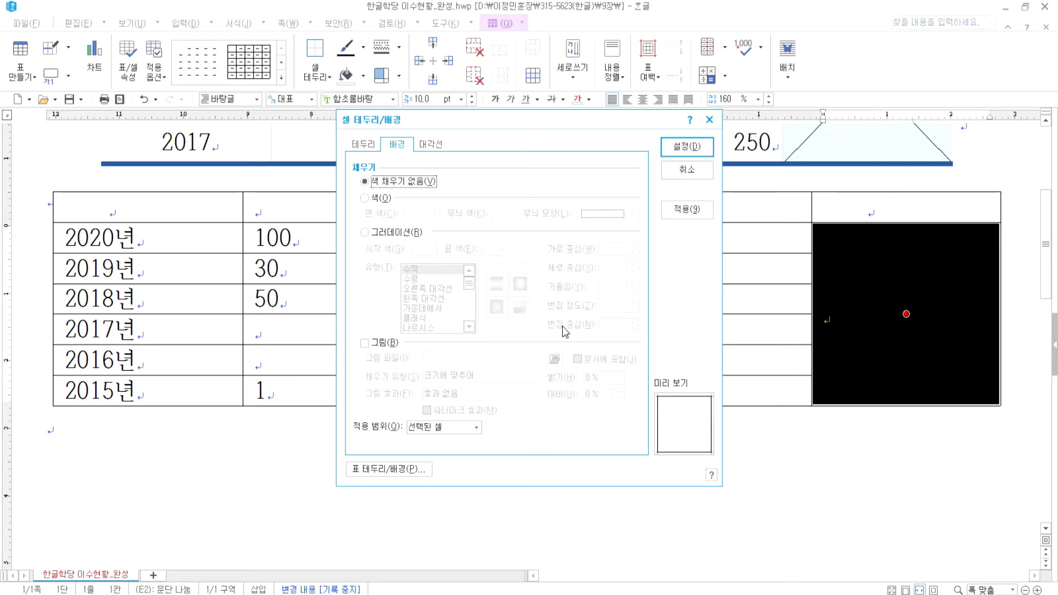
{"action": "left_click", "coordinate": [432, 145]}
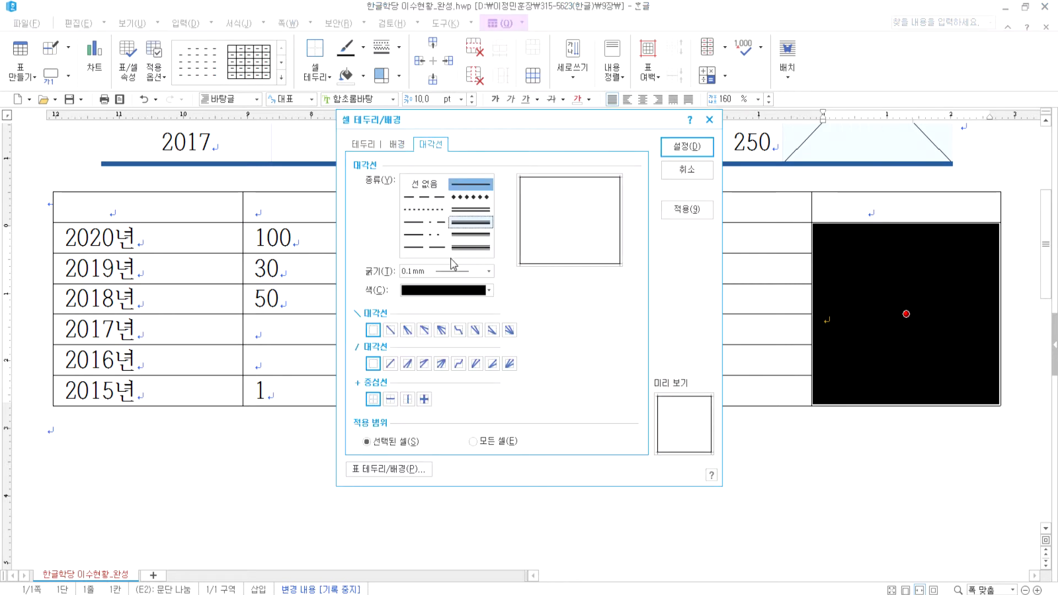
{"action": "left_click", "coordinate": [391, 331]}
{"action": "left_click", "coordinate": [391, 364]}
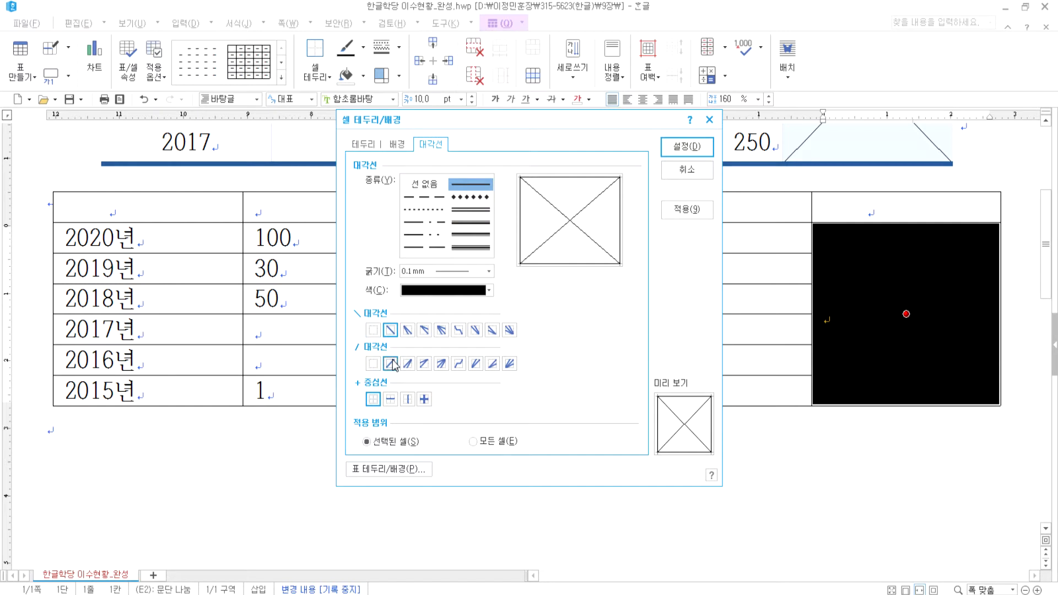
{"action": "left_click", "coordinate": [373, 364]}
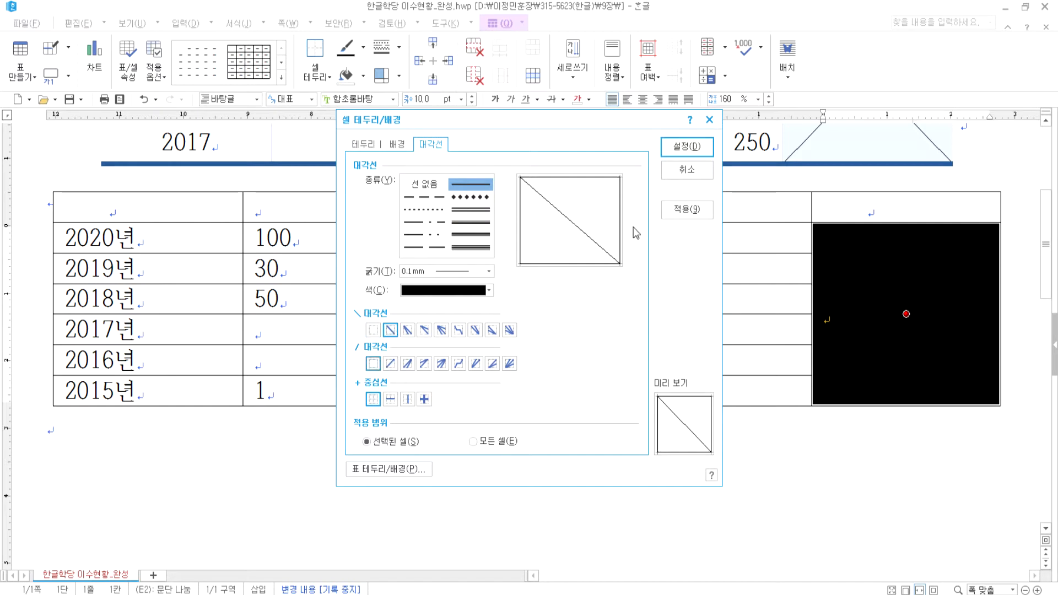
{"action": "left_click", "coordinate": [681, 146]}
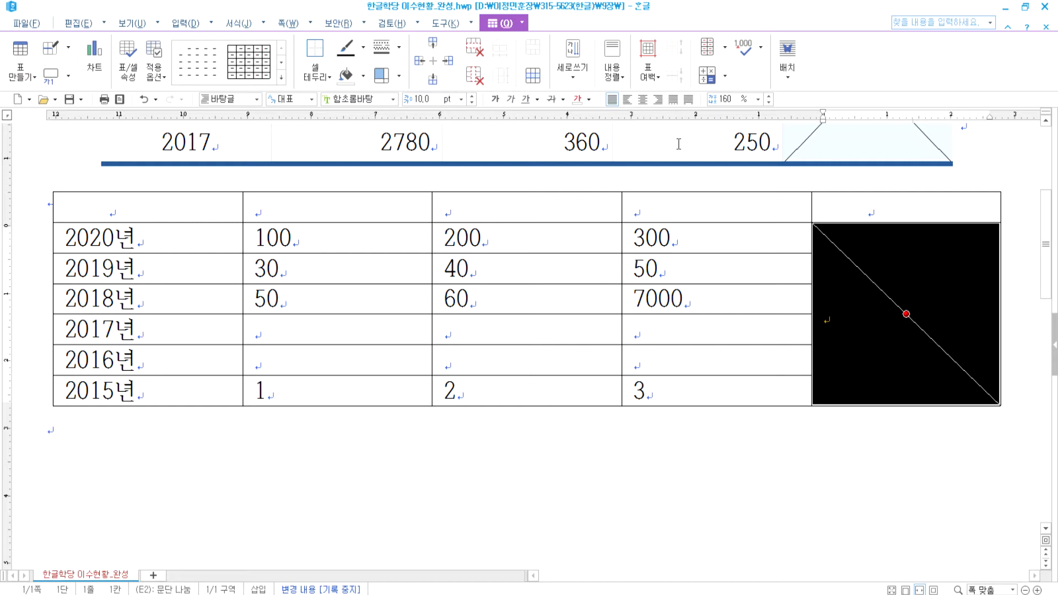
{"action": "key", "text": "Escape"}
{"action": "key", "text": "ctrl+z"}
Apply the single \ diagonal to the merged last-column cell, keeping the cell border and background settings open
{"action": "key", "text": "F5"}
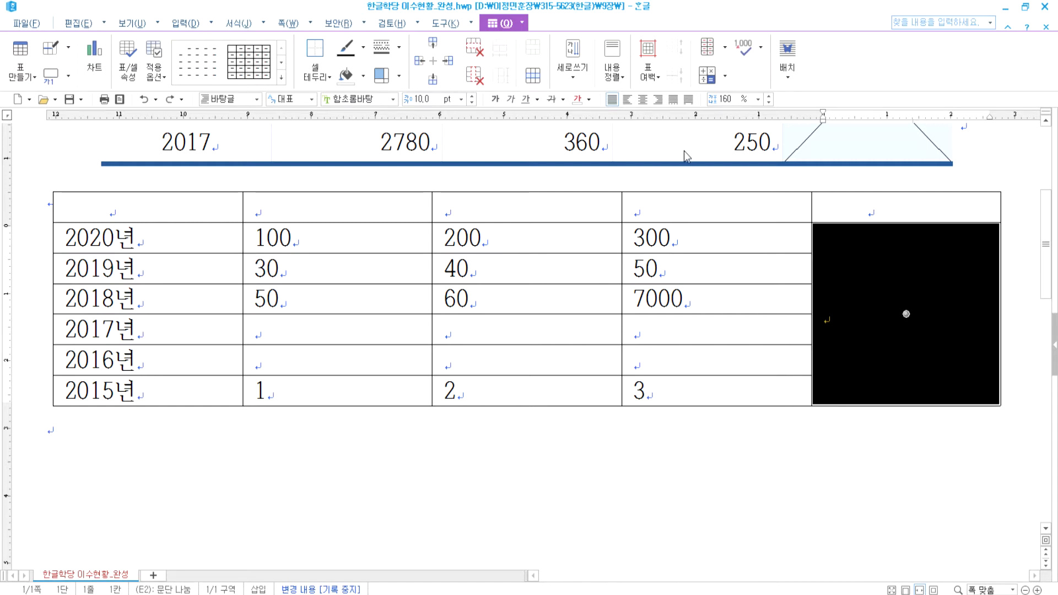
{"action": "key", "text": "l"}
{"action": "left_click", "coordinate": [427, 146]}
{"action": "left_click", "coordinate": [391, 330]}
{"action": "left_click", "coordinate": [687, 212]}
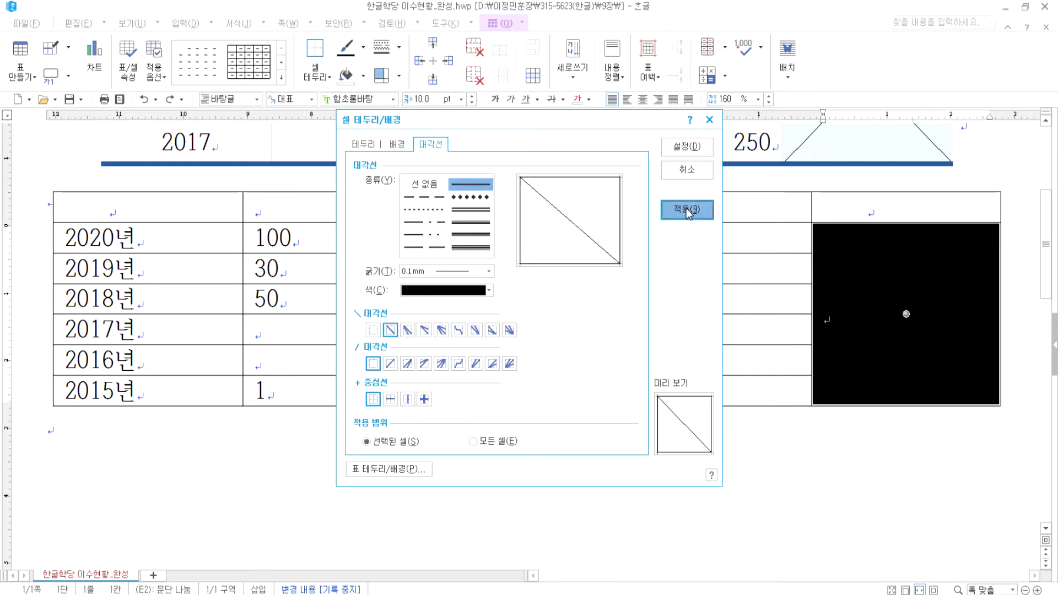
Move the settings dialog aside and apply the single / diagonal to the merged cell as well
{"action": "mouse_move", "coordinate": [679, 130]}
{"action": "left_mouse_down"}
{"action": "mouse_move", "coordinate": [659, 104]}
{"action": "mouse_move", "coordinate": [681, 112]}
{"action": "left_mouse_up"}
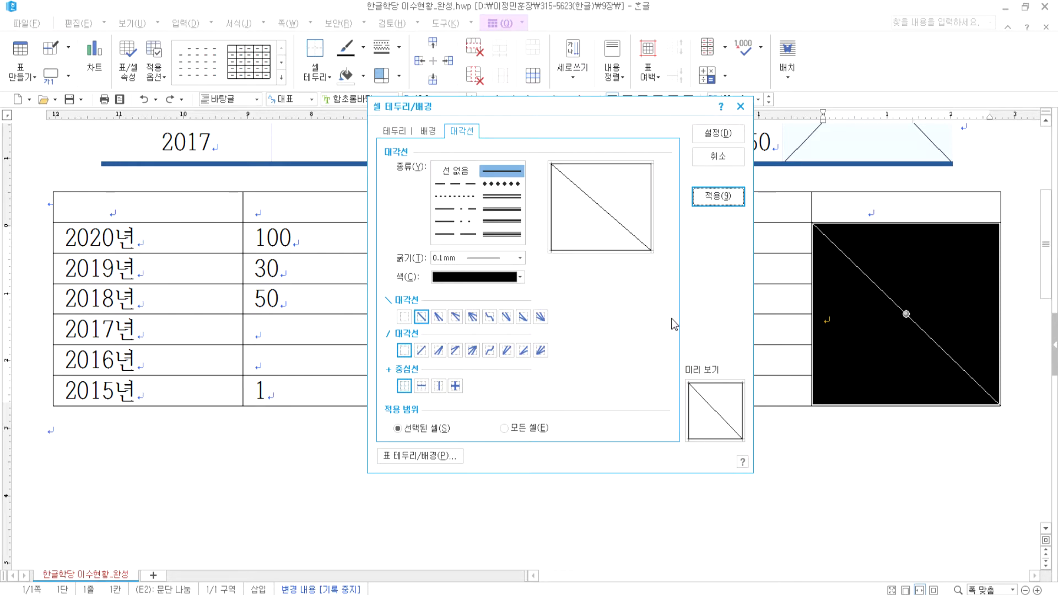
{"action": "left_click", "coordinate": [421, 350]}
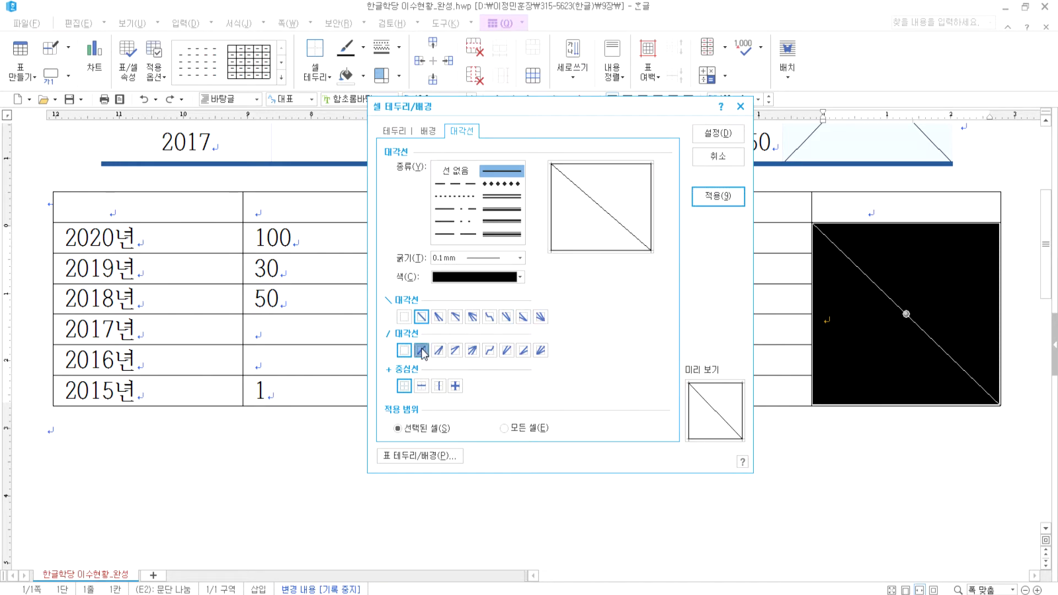
{"action": "left_click", "coordinate": [718, 196]}
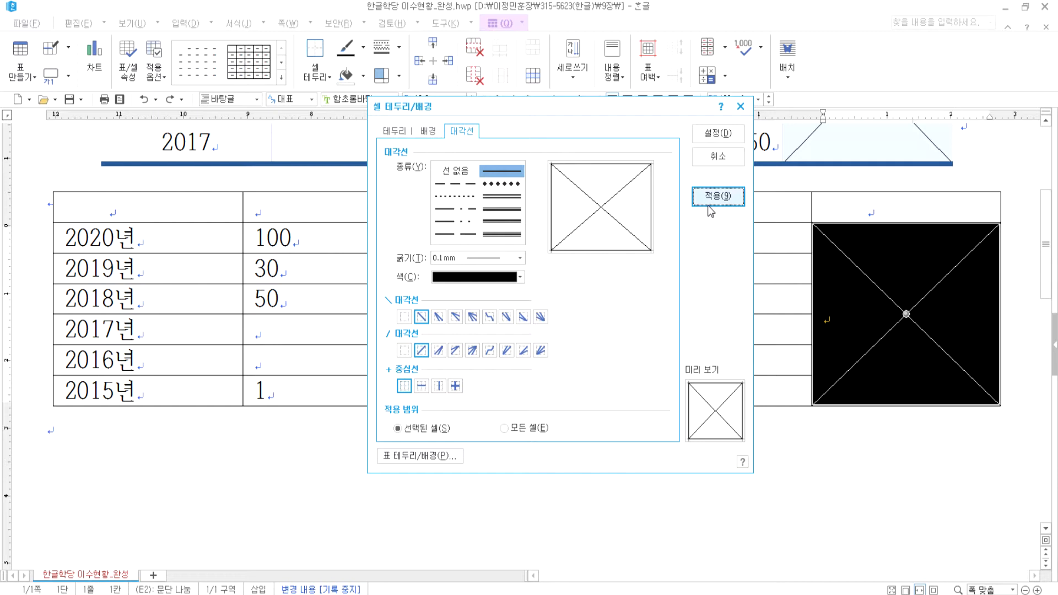
Remove both the \ and / diagonals from the merged last-column cell and apply the change
{"action": "left_click", "coordinate": [404, 316]}
{"action": "left_click", "coordinate": [404, 350]}
{"action": "left_click", "coordinate": [716, 198]}
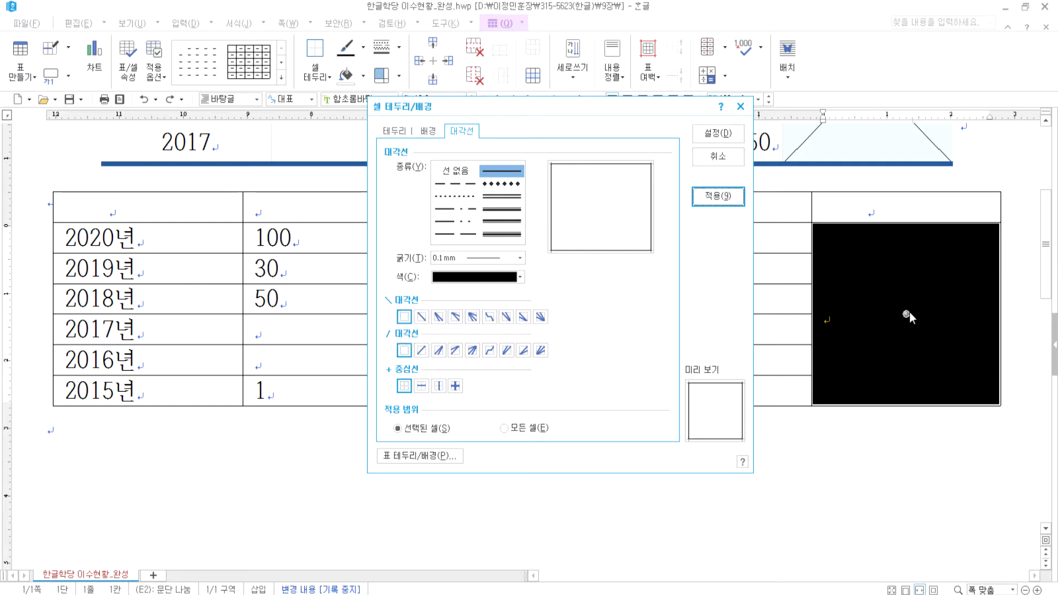
Set both the single \ and / diagonals on the merged cell again, confirm the settings and deselect the cell
{"action": "left_click", "coordinate": [422, 316]}
{"action": "left_click", "coordinate": [421, 350]}
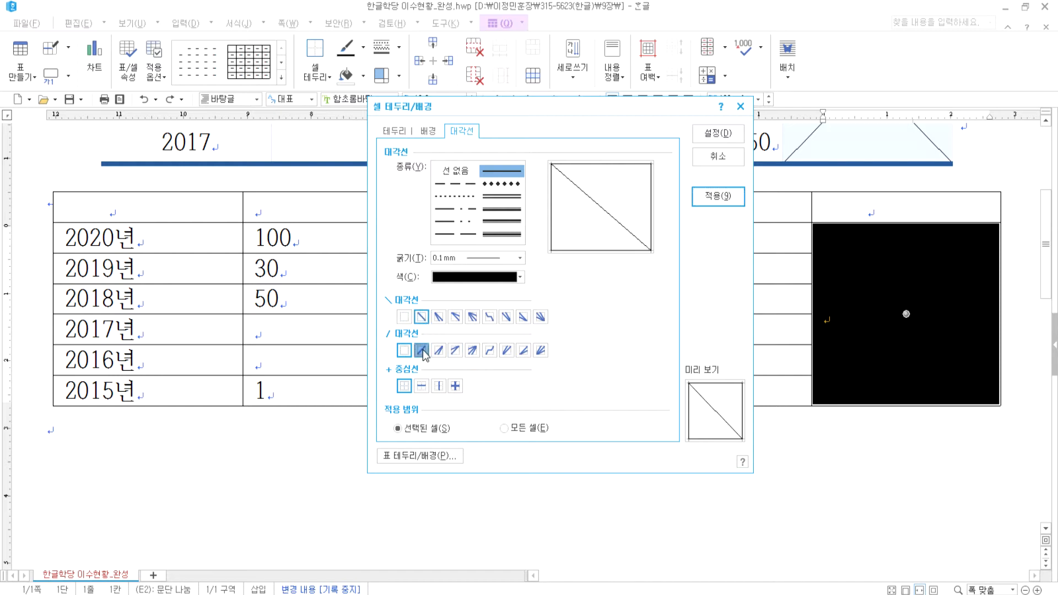
{"action": "left_click", "coordinate": [716, 133]}
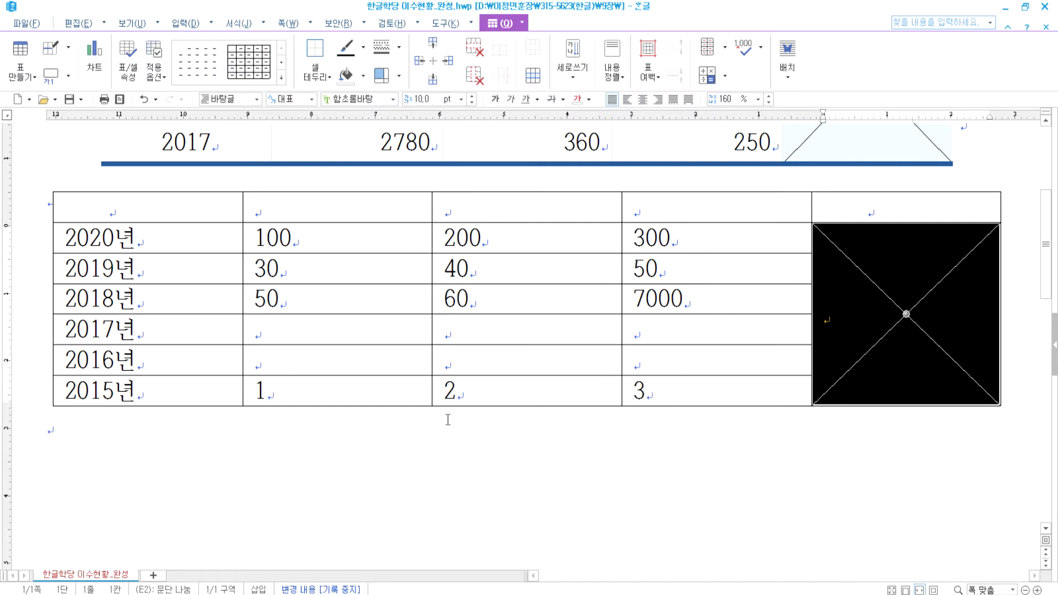
{"action": "left_click", "coordinate": [398, 463]}
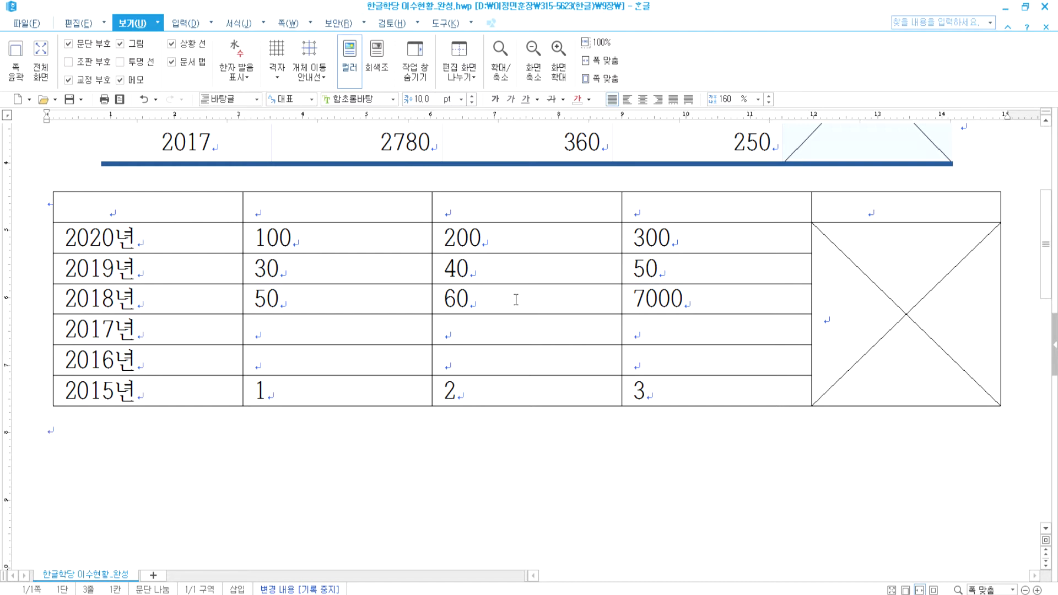
Close 한글학당 이수현황_완성.hwp and look through the two tables in 외국인 근로자 현황.hwp
{"action": "left_click", "coordinate": [1044, 7]}
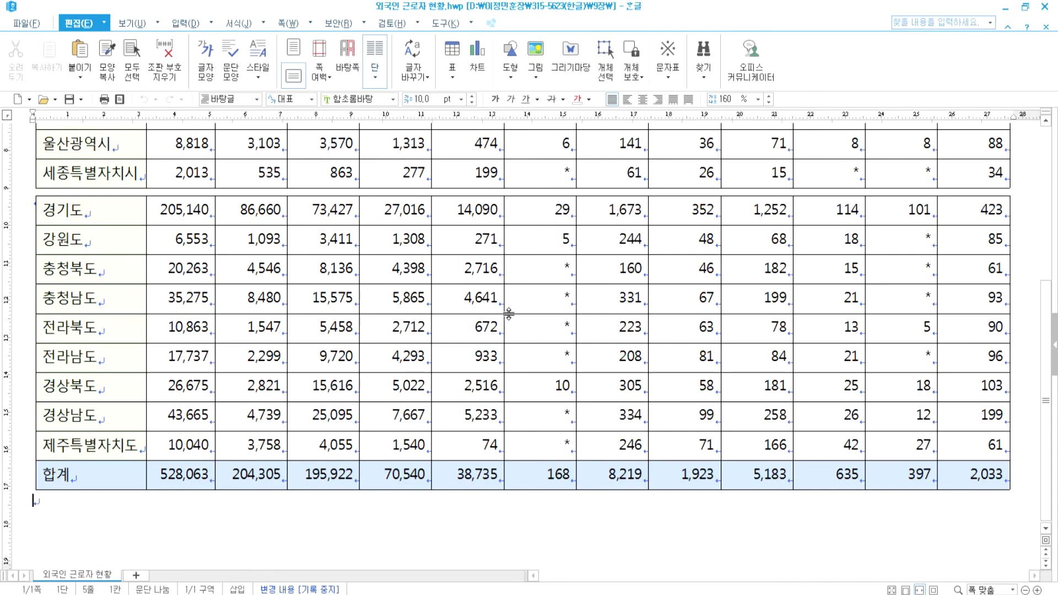
{"action": "scroll", "coordinate": [397, 317], "scroll_direction": "up", "scroll_amount": 10}
{"action": "left_click", "coordinate": [439, 152]}
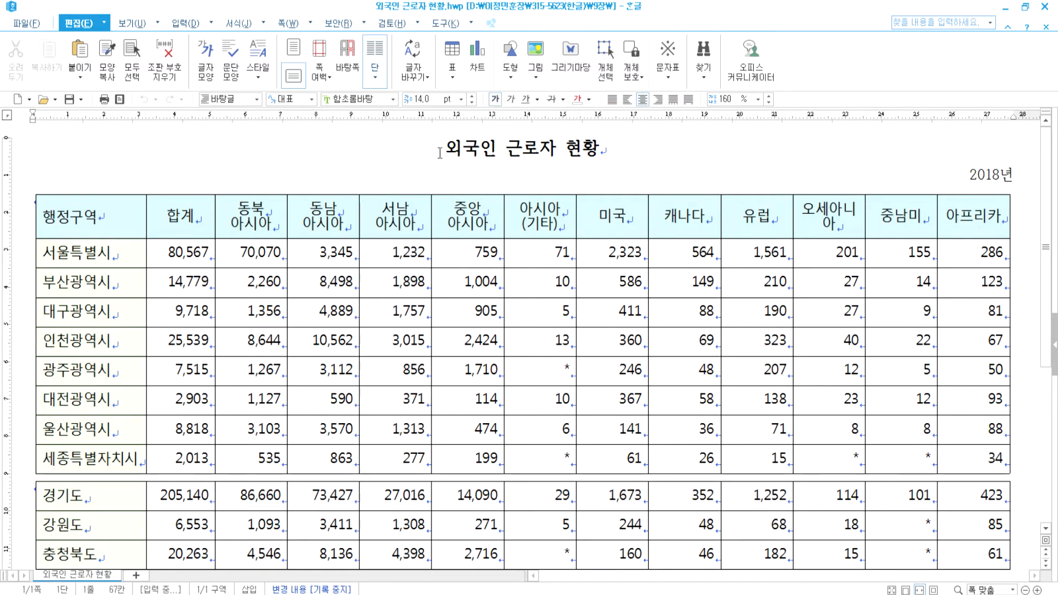
{"action": "scroll", "coordinate": [412, 326], "scroll_direction": "down", "scroll_amount": 5}
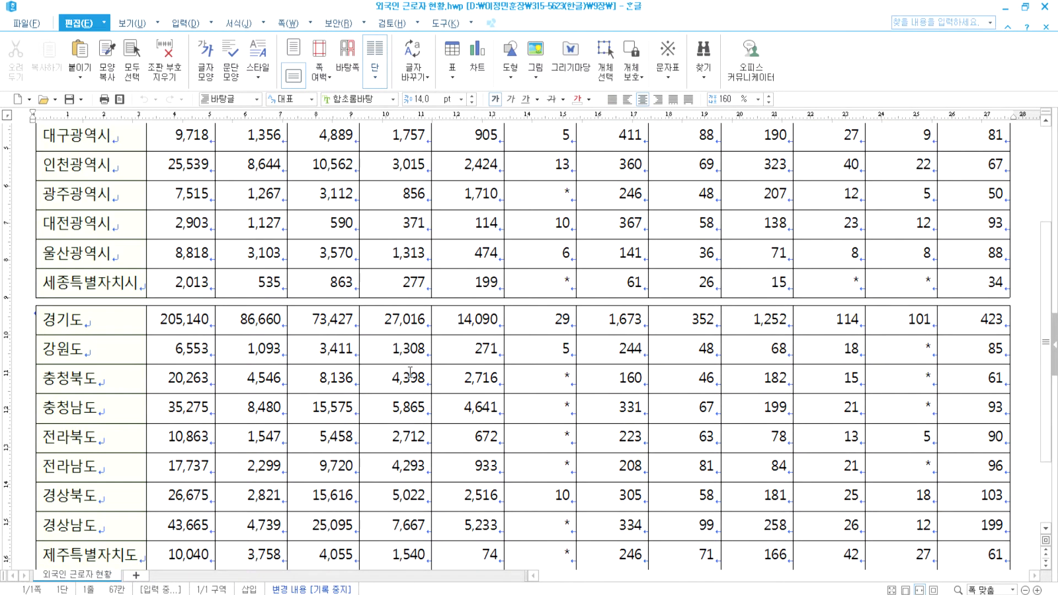
Examine the gap between the two tables in 외국인 근로자 현황.hwp and look over both tables from the title to the 합계 row
{"action": "left_click", "coordinate": [408, 311]}
{"action": "left_click", "coordinate": [395, 291]}
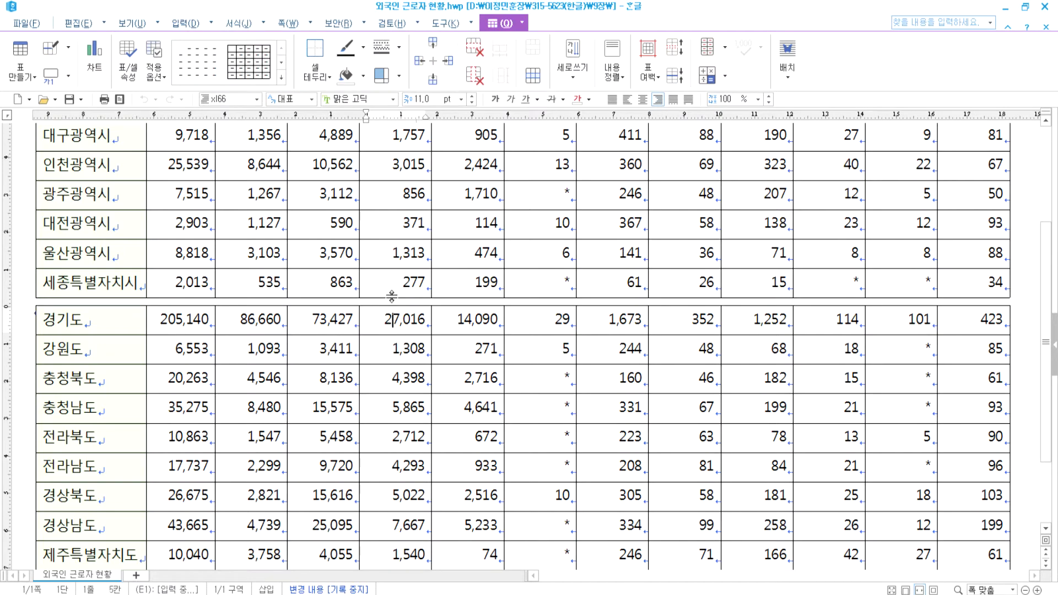
{"action": "left_click", "coordinate": [396, 301]}
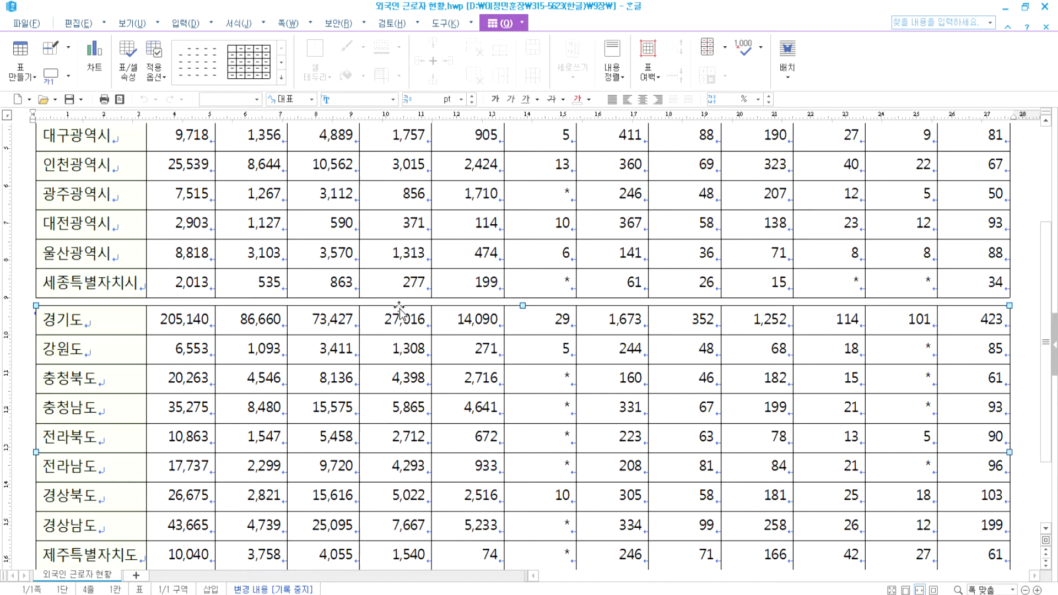
{"action": "left_click", "coordinate": [474, 307]}
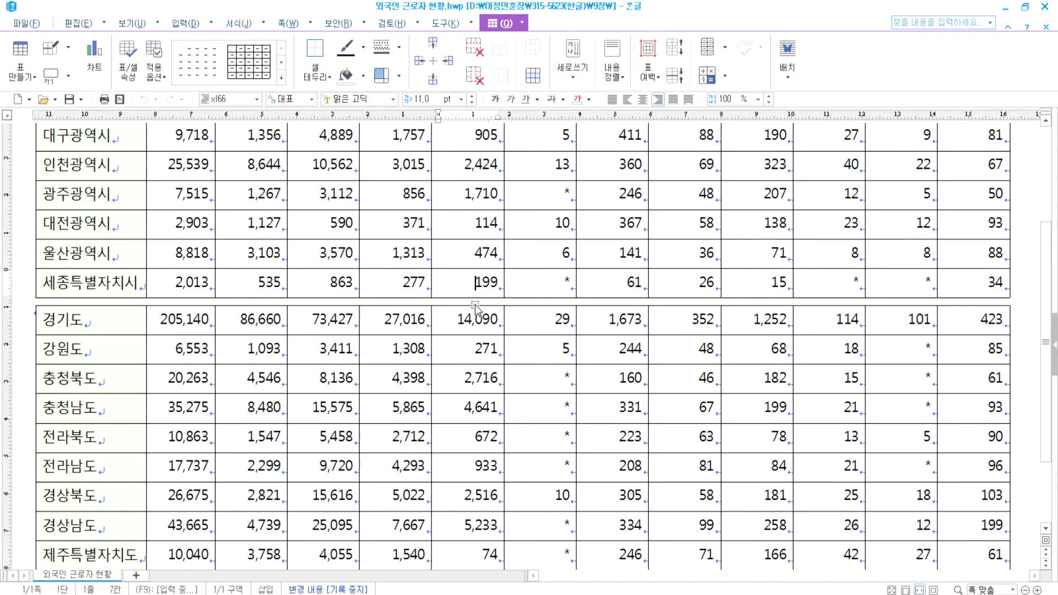
{"action": "scroll", "coordinate": [495, 323], "scroll_direction": "up", "scroll_amount": 3}
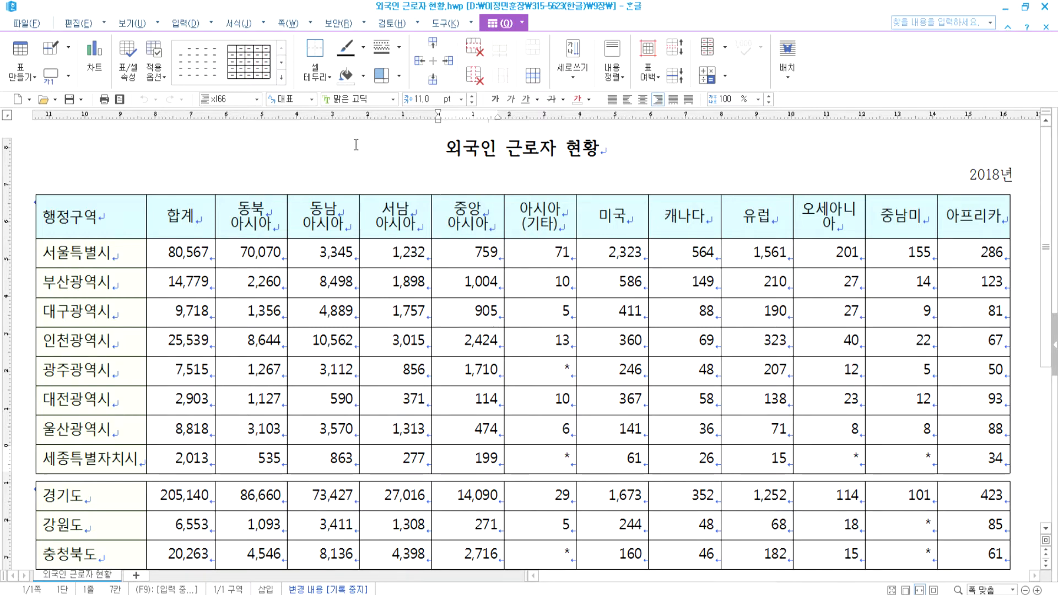
{"action": "scroll", "coordinate": [370, 207], "scroll_direction": "down", "scroll_amount": 4}
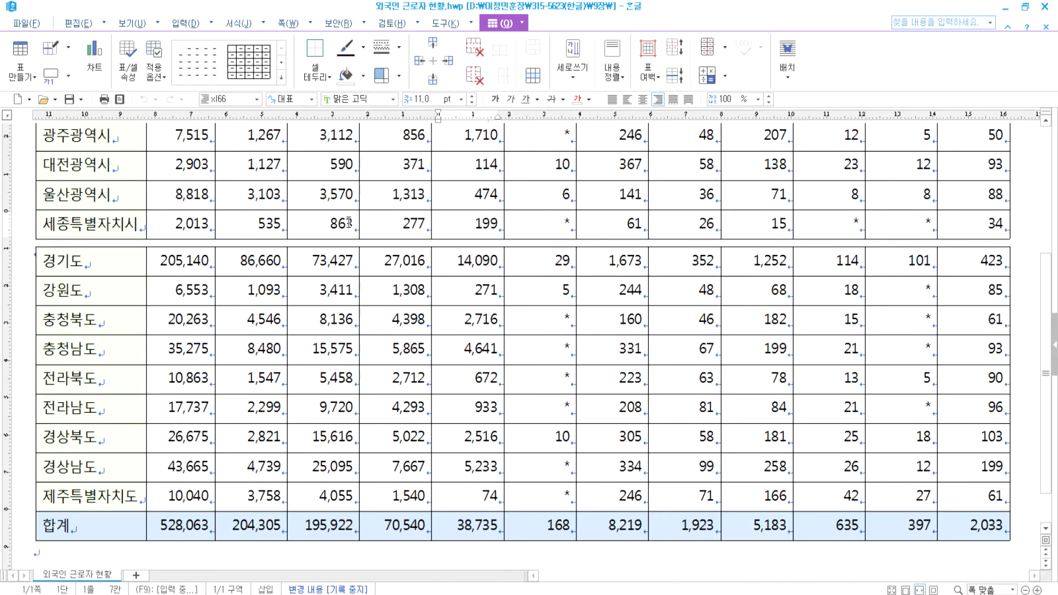
{"action": "scroll", "coordinate": [348, 222], "scroll_direction": "up", "scroll_amount": 3}
{"action": "scroll", "coordinate": [329, 224], "scroll_direction": "up", "scroll_amount": 1}
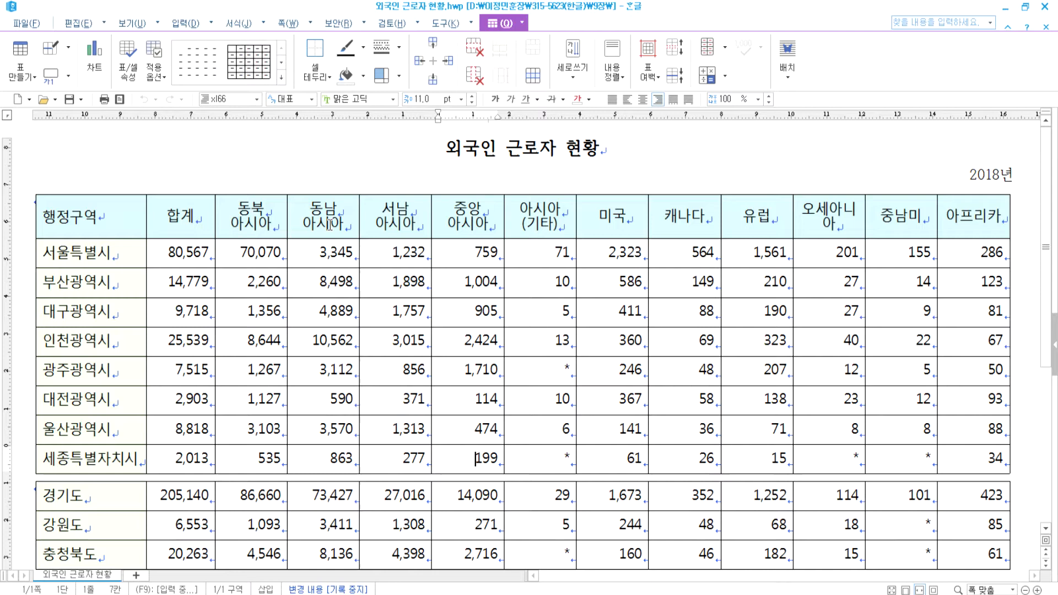
{"action": "left_click", "coordinate": [393, 217]}
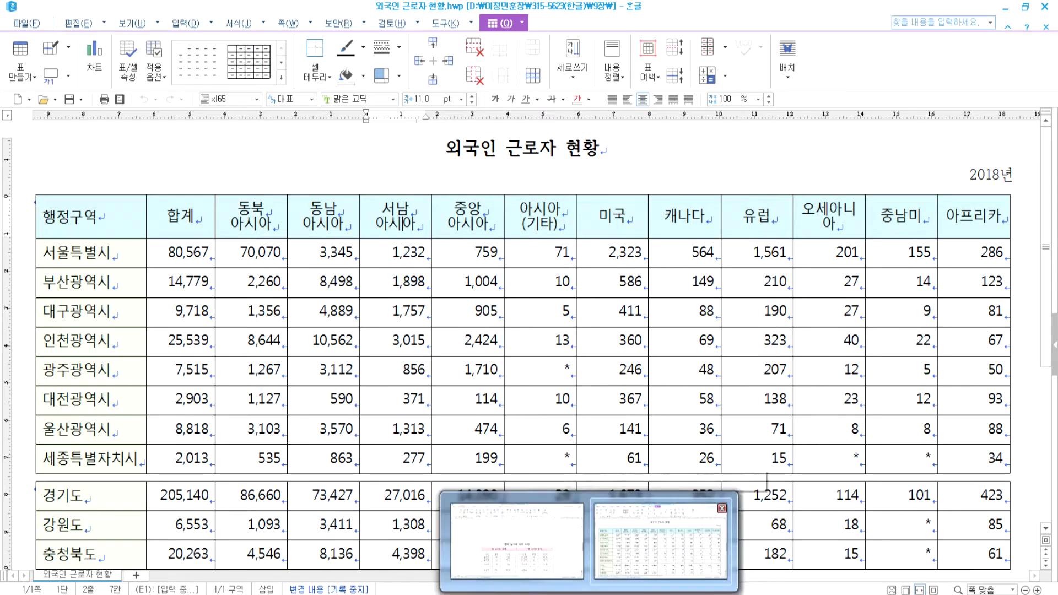
Switch to the blank document 빈 문서 1 and insert a table with 7 rows and 5 columns
{"action": "left_click", "coordinate": [436, 551]}
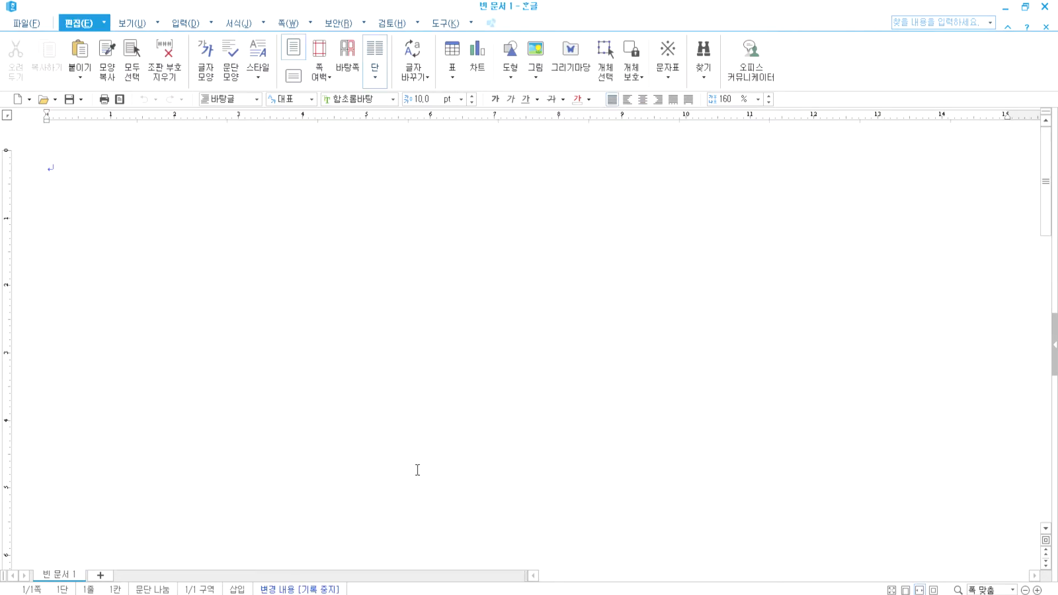
{"action": "key", "text": "ctrl+n"}
{"action": "key", "text": "t"}
{"action": "key", "text": "Return"}
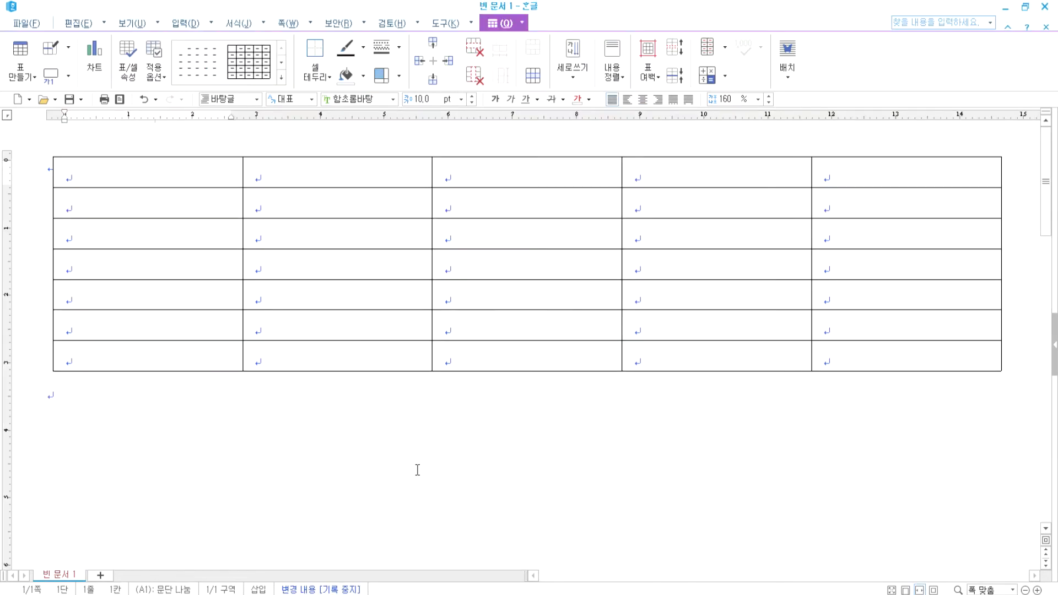
Set the left, inner vertical and right borders of the table's fourth row to 선 없음 and deselect the row
{"action": "left_click_drag", "start_coordinate": [156, 262], "coordinate": [859, 271]}
{"action": "key", "text": "l"}
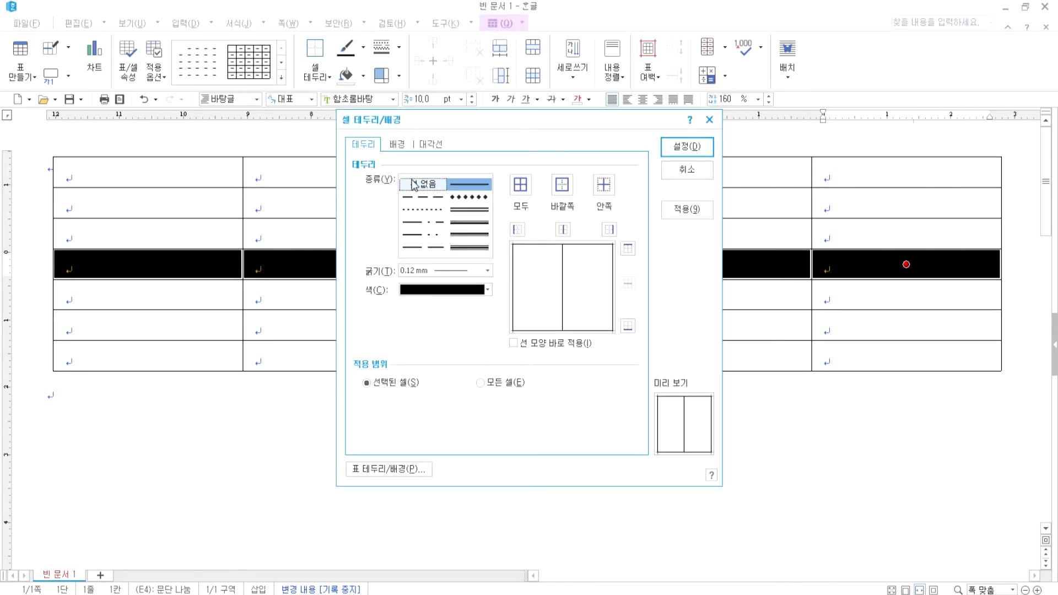
{"action": "left_click", "coordinate": [562, 230]}
{"action": "left_click", "coordinate": [517, 229]}
{"action": "left_click", "coordinate": [609, 229]}
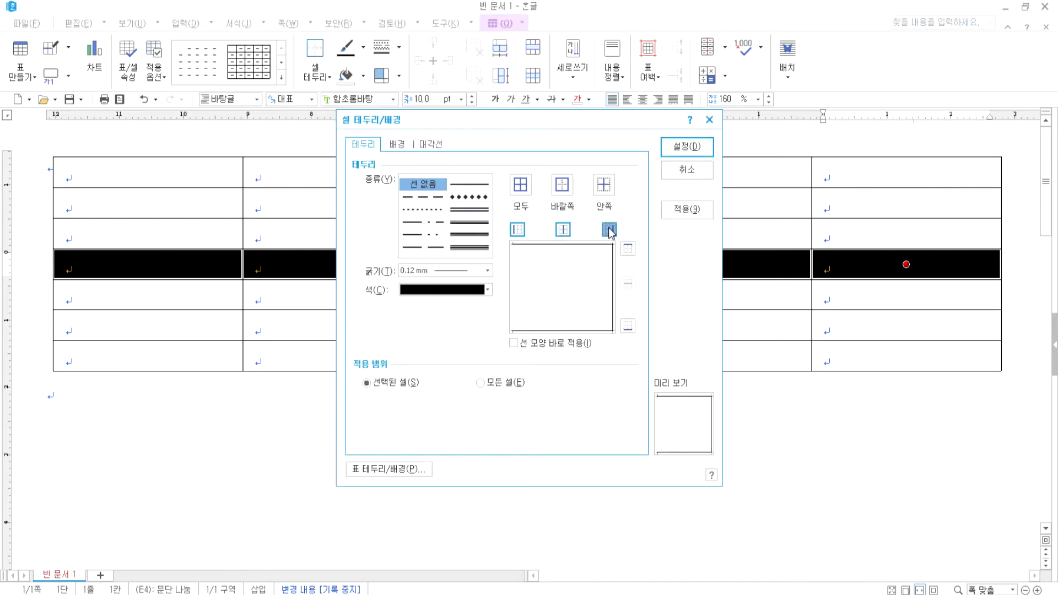
{"action": "left_click", "coordinate": [683, 148]}
{"action": "left_click", "coordinate": [524, 503]}
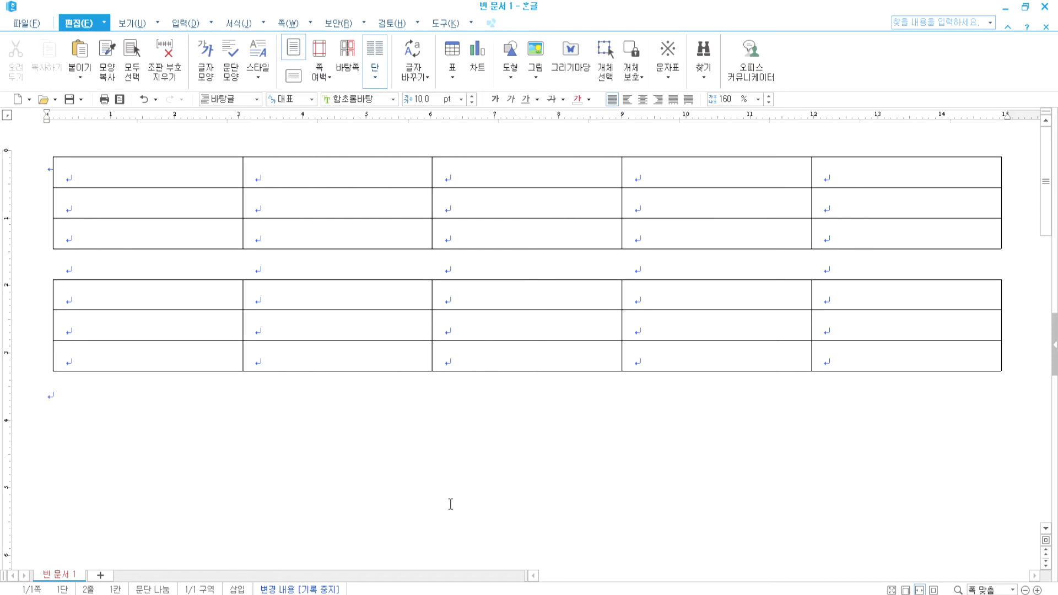
Hide the paragraph marks to inspect the borderless fourth row, and show the marks again
{"action": "left_click", "coordinate": [132, 23]}
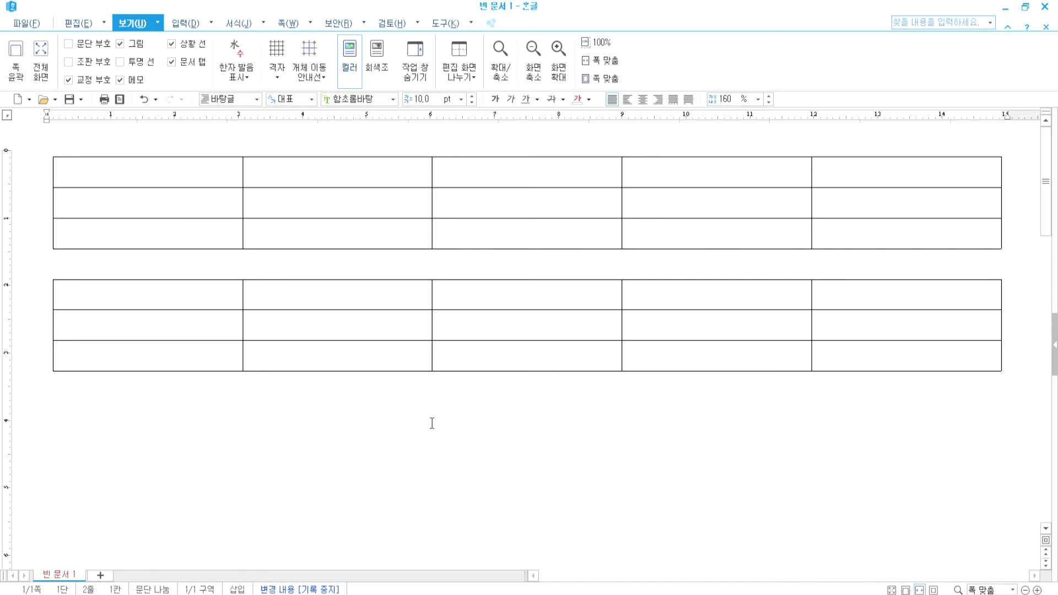
{"action": "left_click_drag", "start_coordinate": [169, 258], "coordinate": [876, 269]}
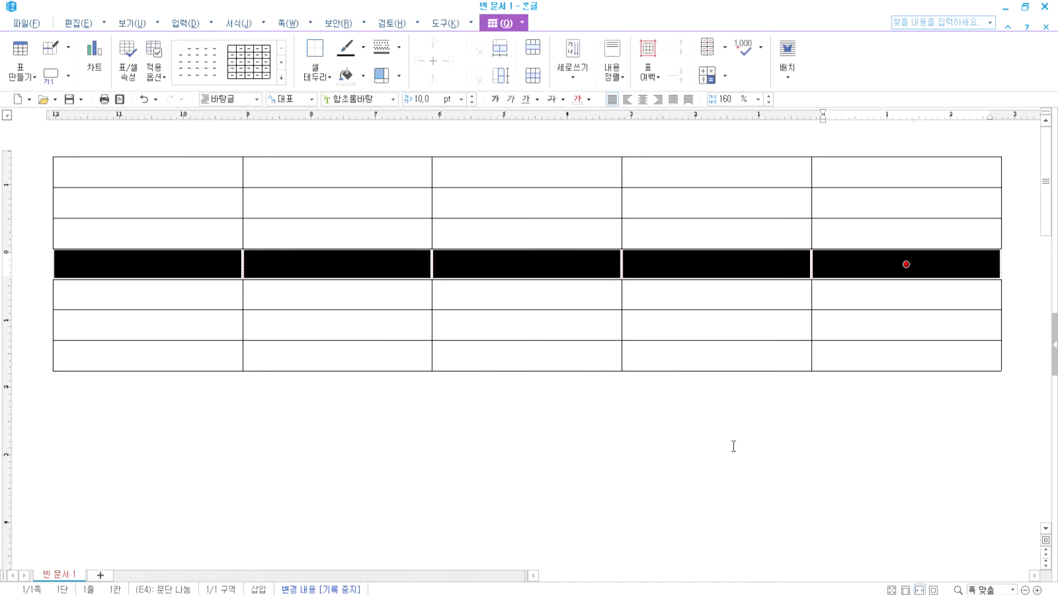
{"action": "left_click", "coordinate": [133, 25]}
{"action": "left_click", "coordinate": [69, 44]}
{"action": "left_click", "coordinate": [201, 401]}
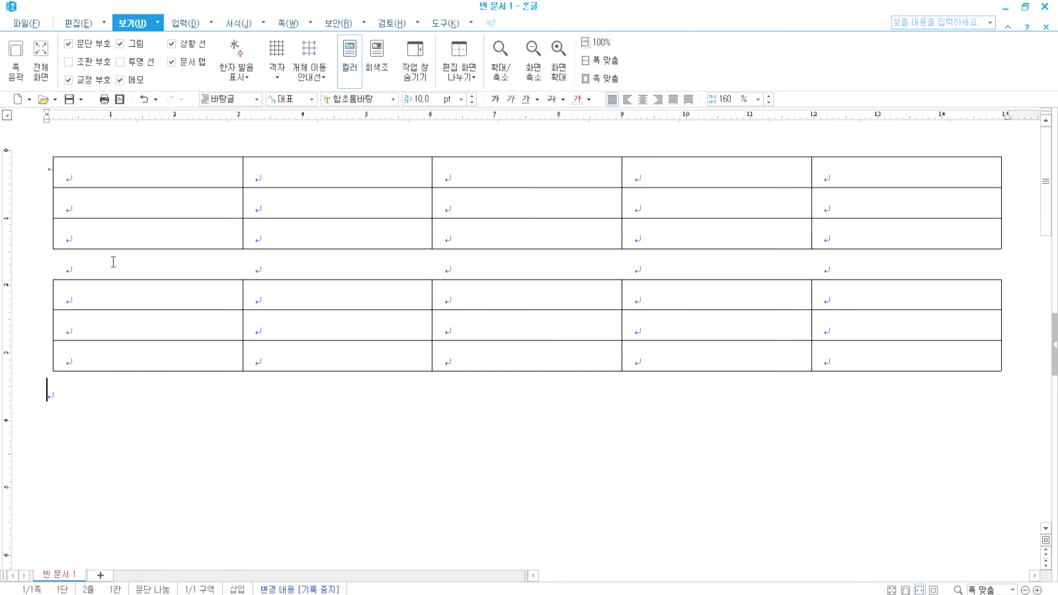
Check each cell of the borderless fourth row and compare it with the table gap in 외국인 근로자 현황.hwp
{"action": "left_click", "coordinate": [101, 265]}
{"action": "left_click", "coordinate": [280, 272]}
{"action": "left_click", "coordinate": [447, 270]}
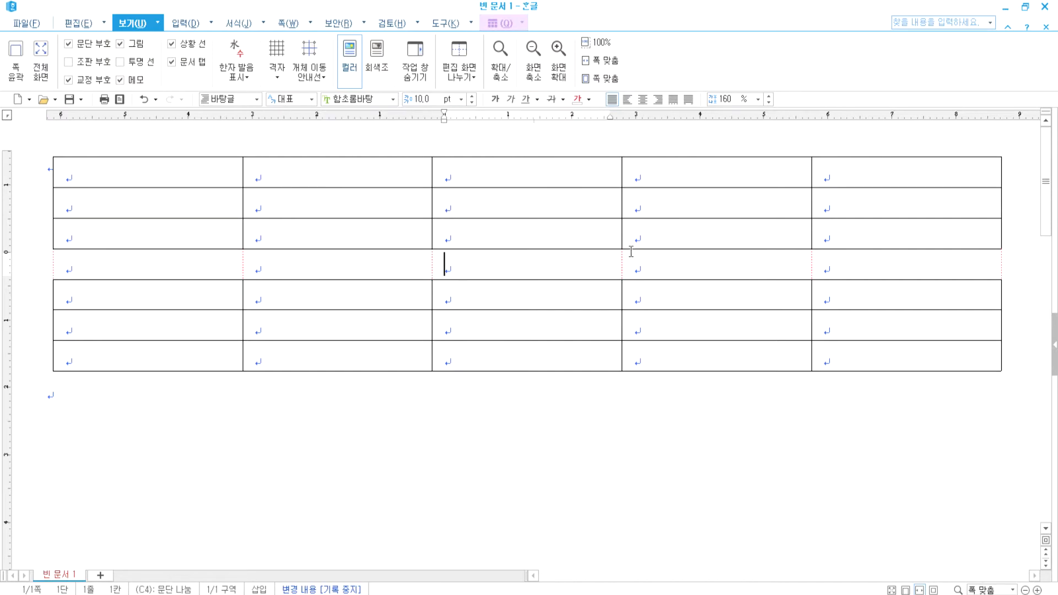
{"action": "left_click", "coordinate": [649, 262]}
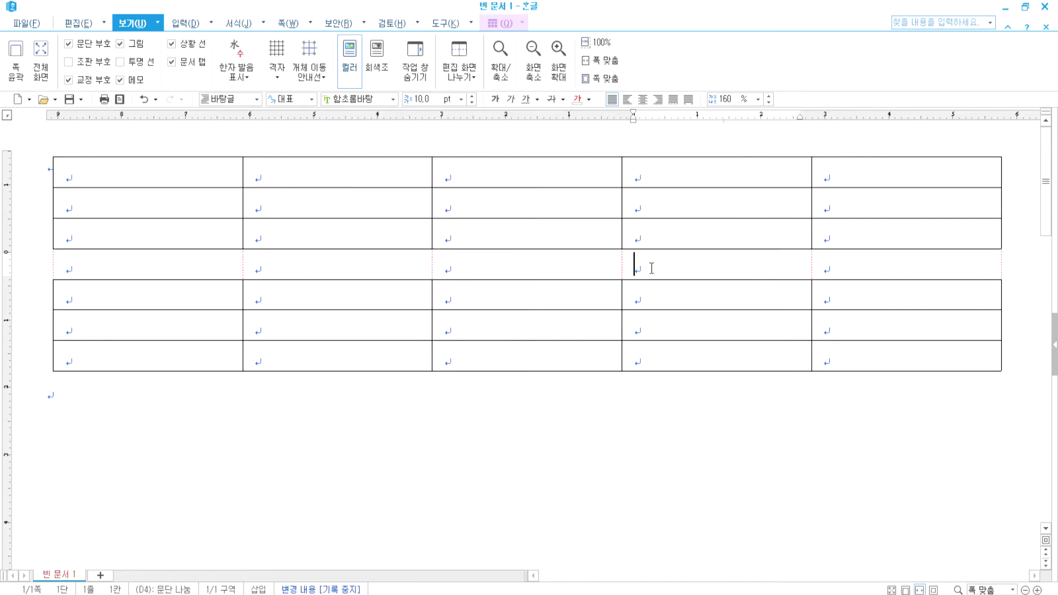
{"action": "left_click", "coordinate": [832, 265]}
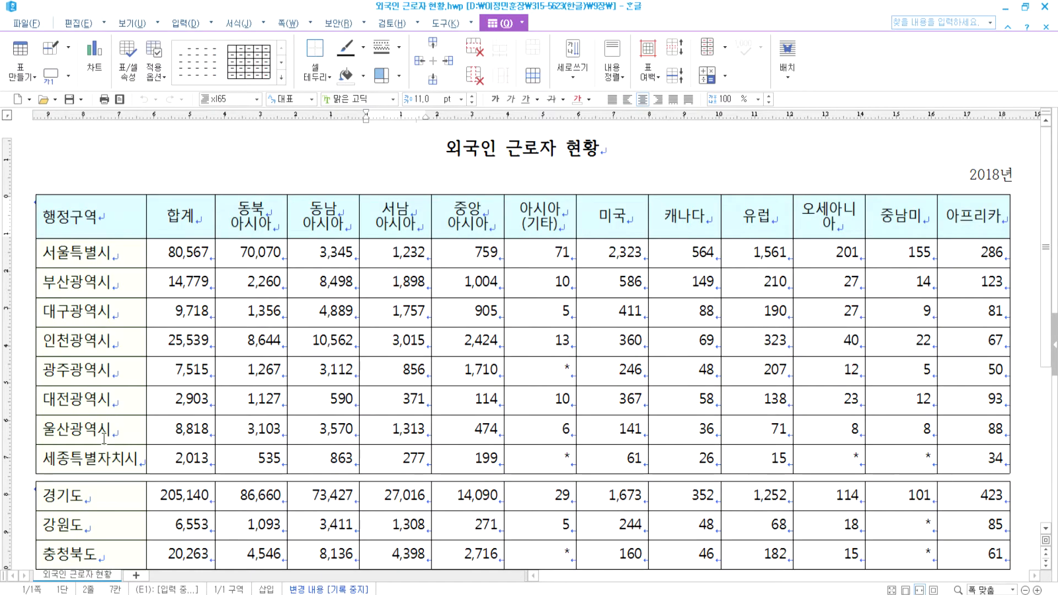
{"action": "scroll", "coordinate": [122, 310], "scroll_direction": "down", "scroll_amount": 5}
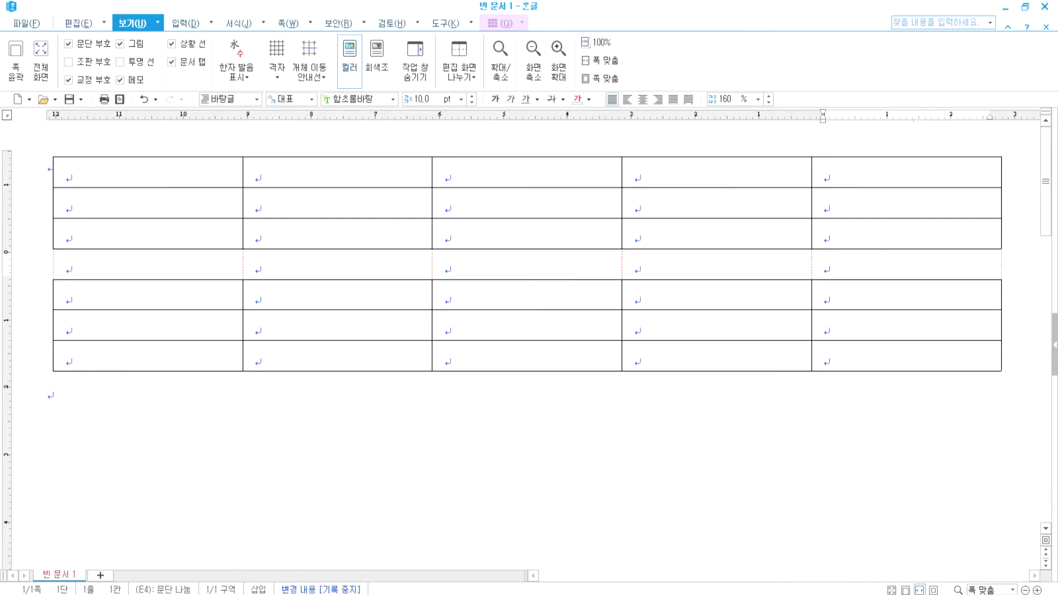
In 빈 문서 1, set the font size of the borderless fourth row to 1 pt to shrink the gap, and leave the table
{"action": "left_click", "coordinate": [357, 266]}
{"action": "key", "text": "F5"}
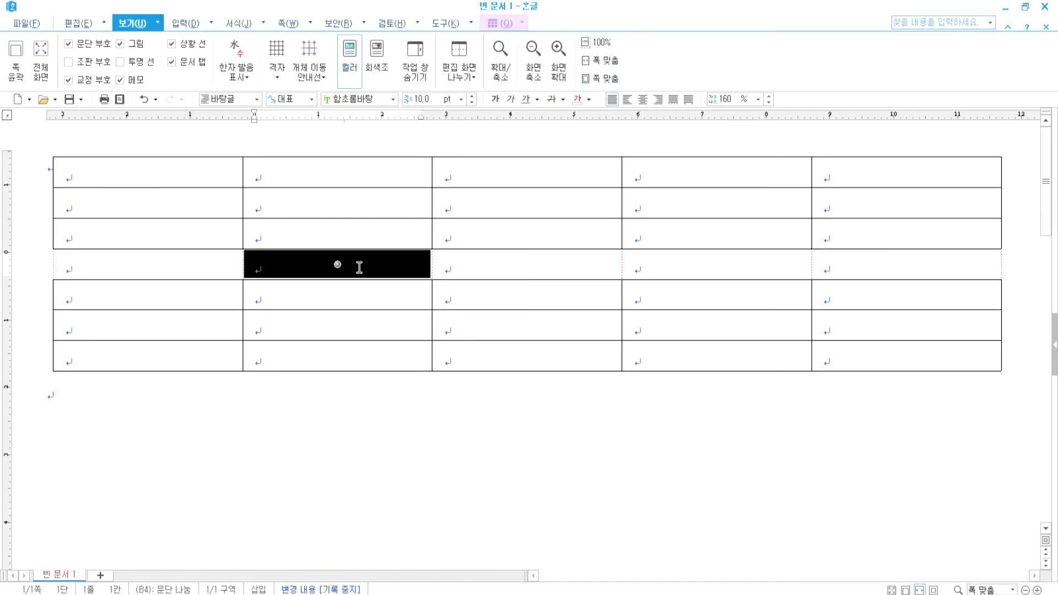
{"action": "key", "text": "F5"}
{"action": "key", "text": "F5"}
{"action": "left_click_drag", "start_coordinate": [359, 267], "coordinate": [874, 266]}
{"action": "left_click", "coordinate": [436, 96]}
{"action": "type", "text": "1"}
{"action": "key", "text": "Return"}
{"action": "left_click", "coordinate": [906, 252]}
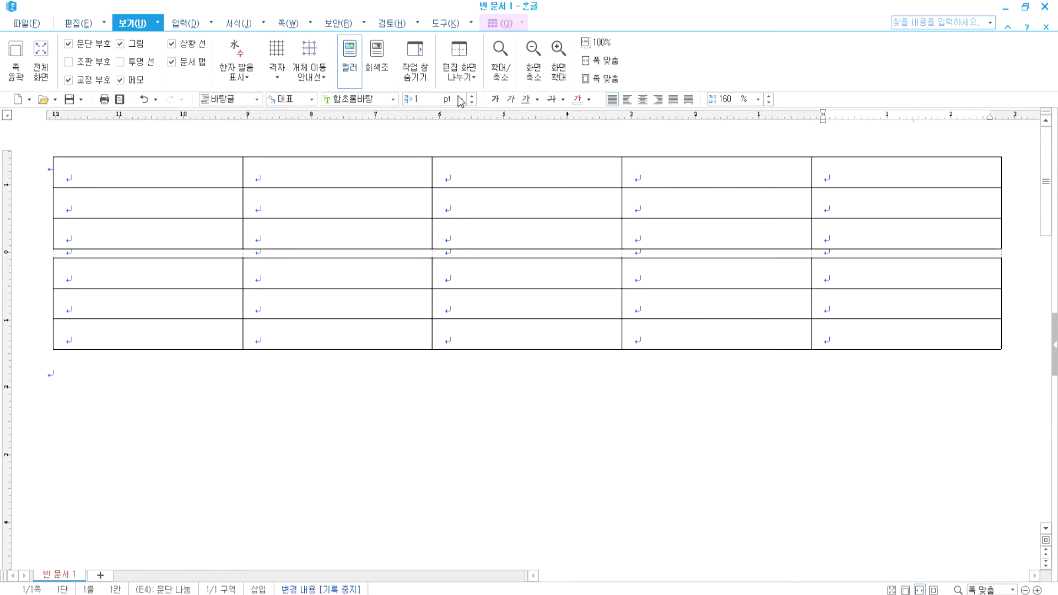
{"action": "left_click", "coordinate": [458, 383]}
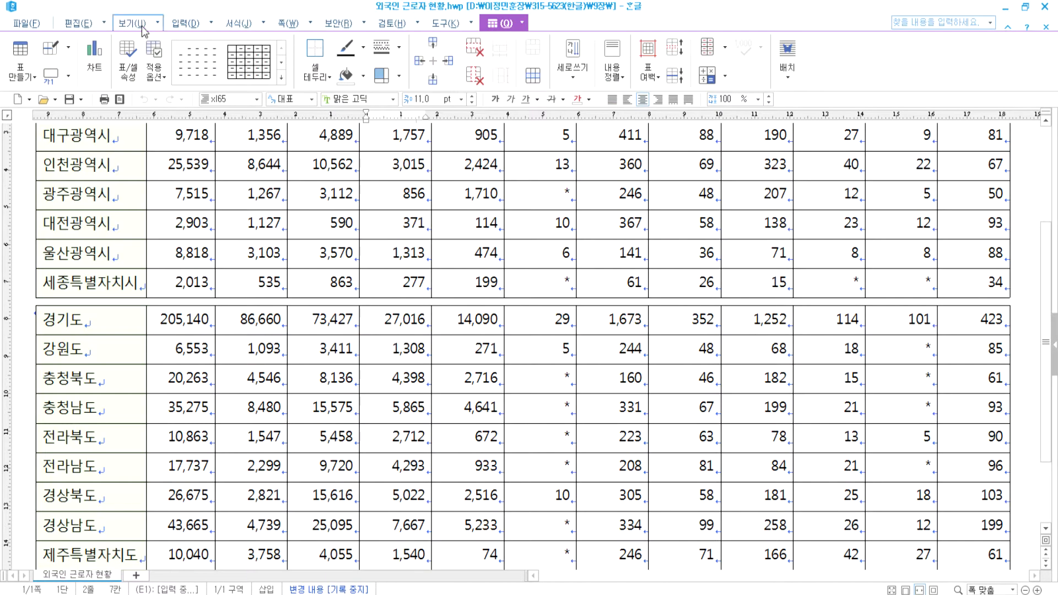
Show the control codes (조판 부호) in 외국인 근로자 현황.hwp and examine the table marker above each table
{"action": "left_click", "coordinate": [94, 64]}
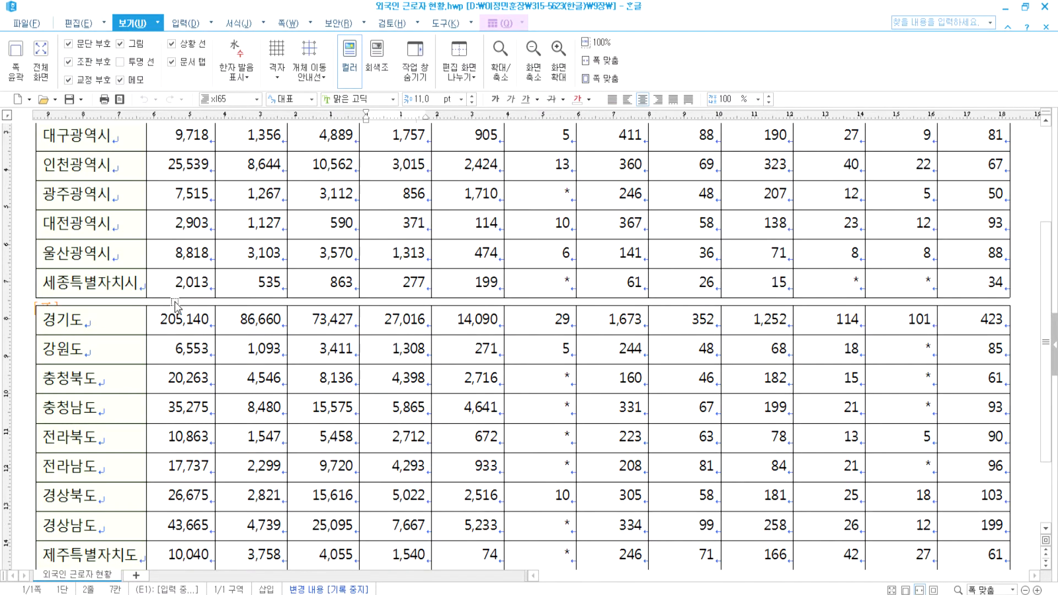
{"action": "scroll", "coordinate": [64, 205], "scroll_direction": "up", "scroll_amount": 3}
{"action": "left_click", "coordinate": [46, 191]}
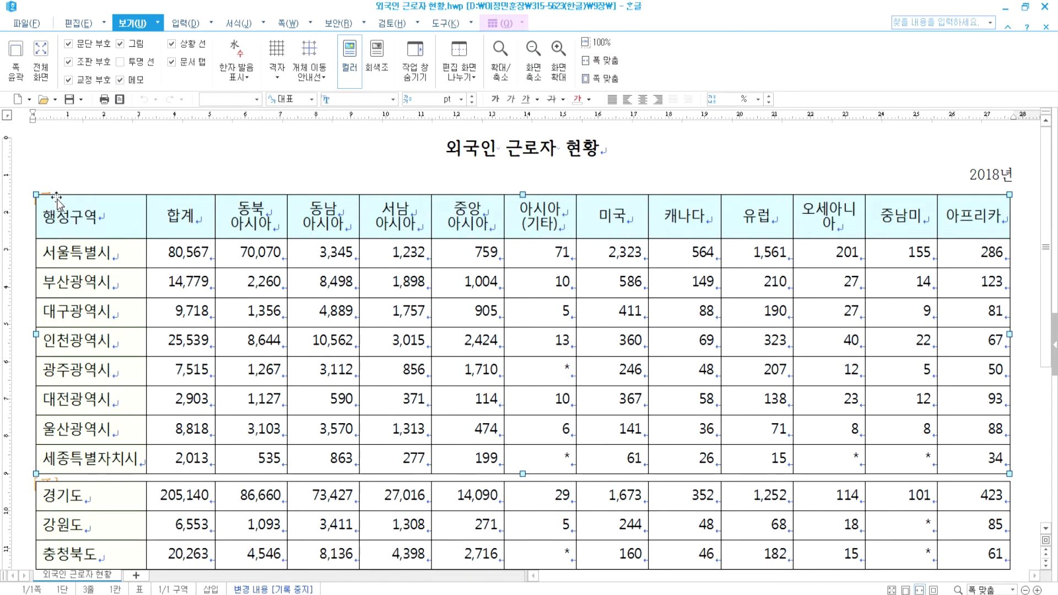
{"action": "scroll", "coordinate": [51, 214], "scroll_direction": "down", "scroll_amount": 3}
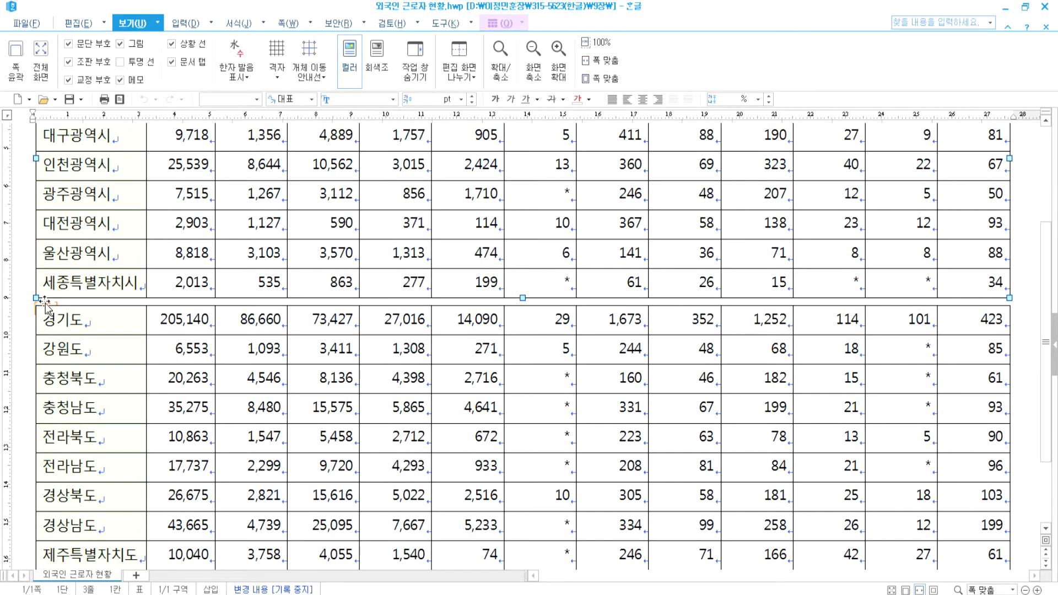
{"action": "scroll", "coordinate": [45, 306], "scroll_direction": "up", "scroll_amount": 3}
{"action": "left_click", "coordinate": [45, 201]}
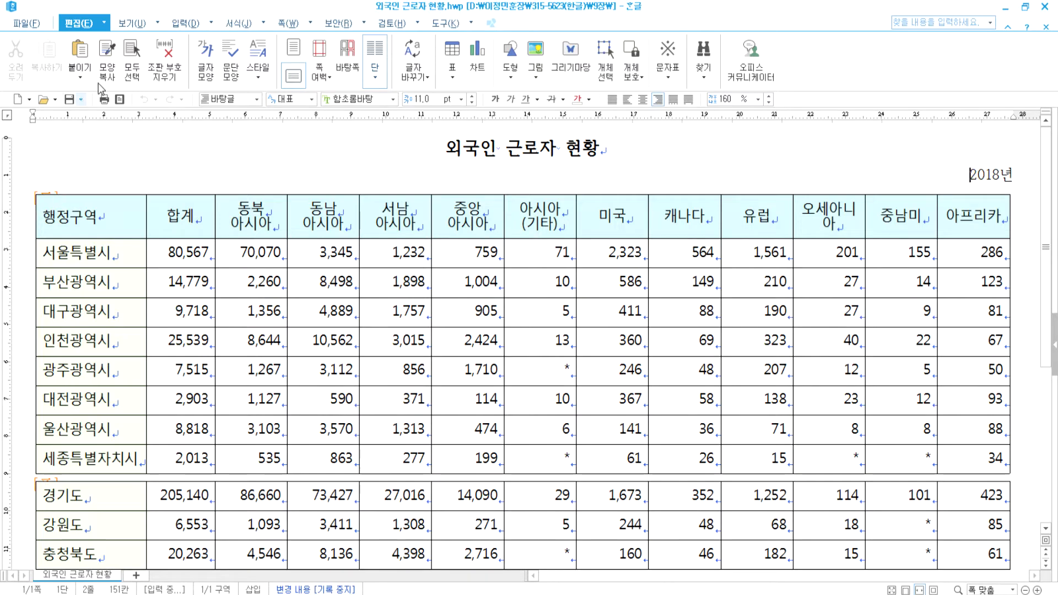
View the table markers with the page outline (쪽 윤곽) shown, and turn off both the outline and the control codes
{"action": "left_click", "coordinate": [130, 28]}
{"action": "left_click", "coordinate": [16, 60]}
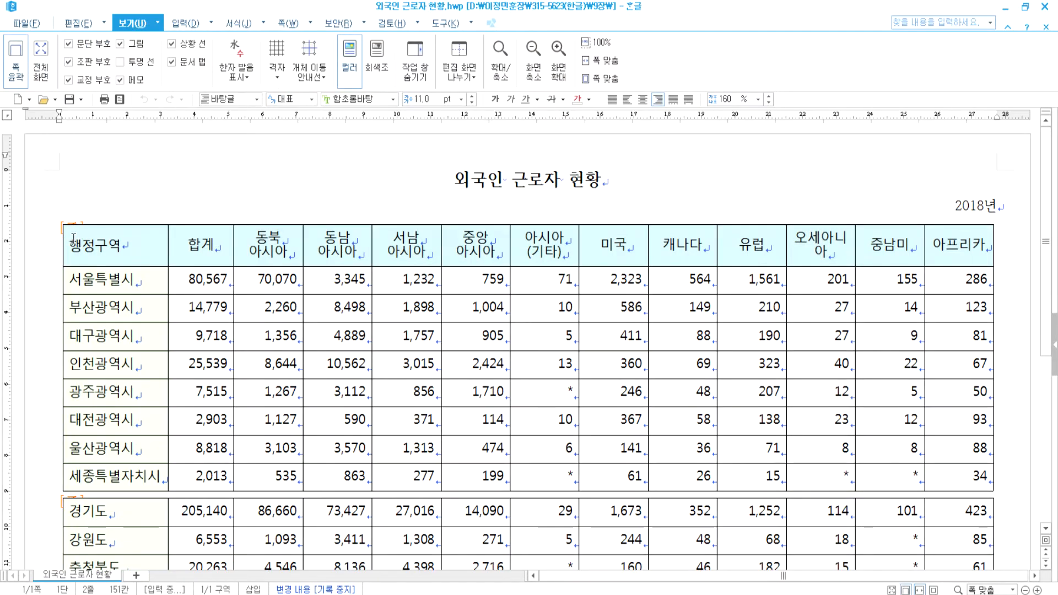
{"action": "scroll", "coordinate": [55, 255], "scroll_direction": "down", "scroll_amount": 3}
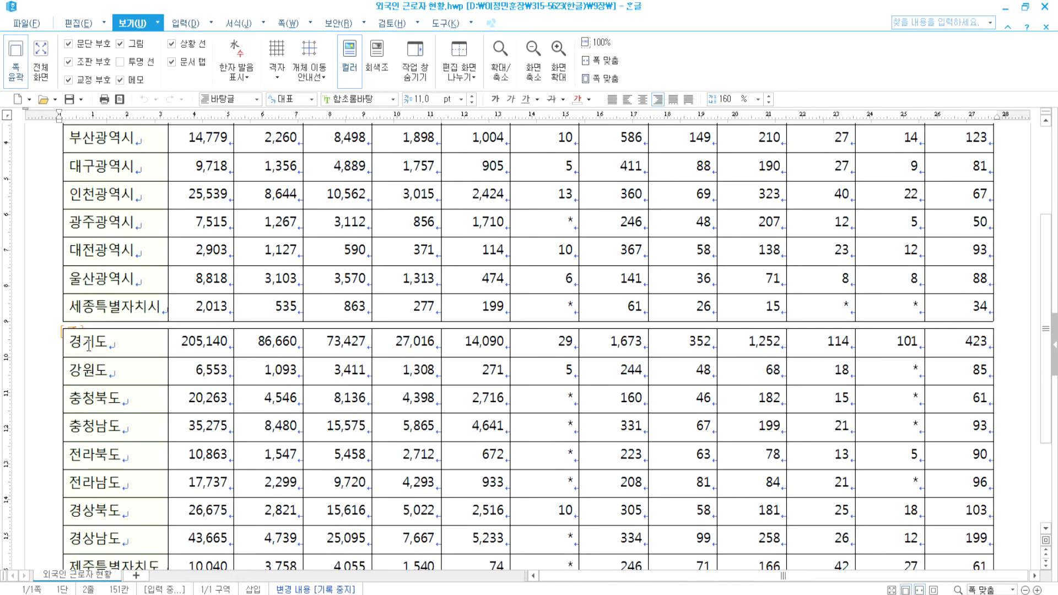
{"action": "left_click", "coordinate": [15, 61]}
{"action": "left_click", "coordinate": [79, 64]}
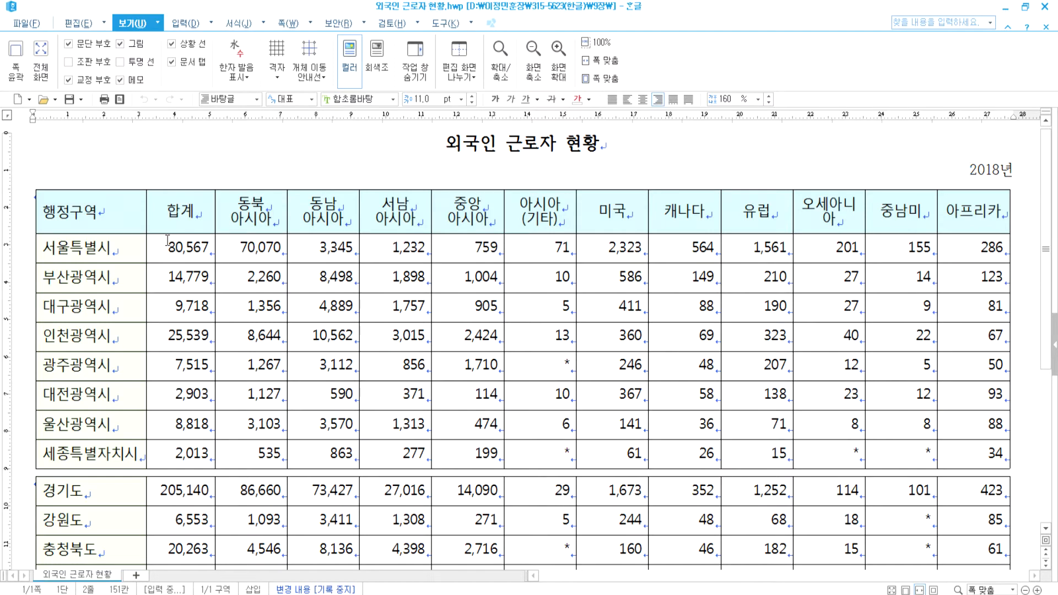
Examine whether the upper and lower tables are separate by selecting the upper table and trying cell ranges in each one
{"action": "left_click", "coordinate": [251, 458]}
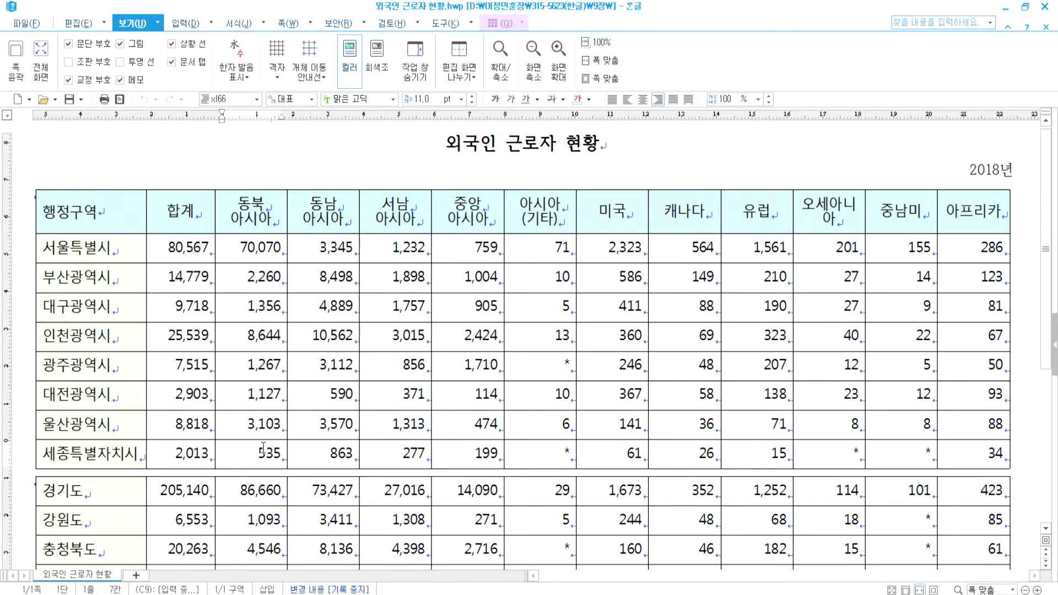
{"action": "left_click", "coordinate": [303, 190]}
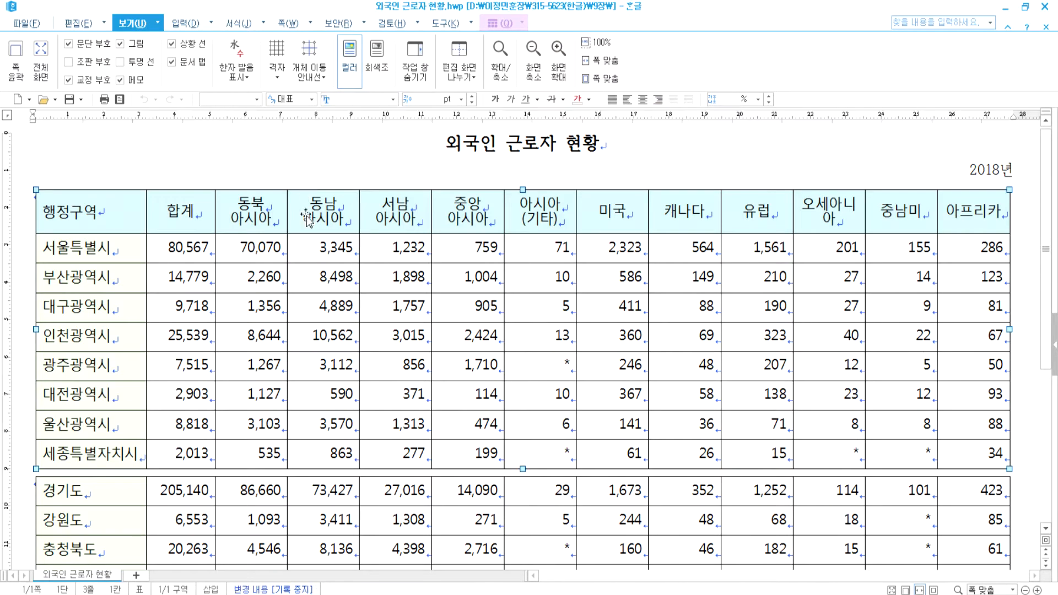
{"action": "left_click", "coordinate": [339, 492]}
{"action": "scroll", "coordinate": [337, 491], "scroll_direction": "down", "scroll_amount": 4}
{"action": "scroll", "coordinate": [345, 494], "scroll_direction": "up", "scroll_amount": 1}
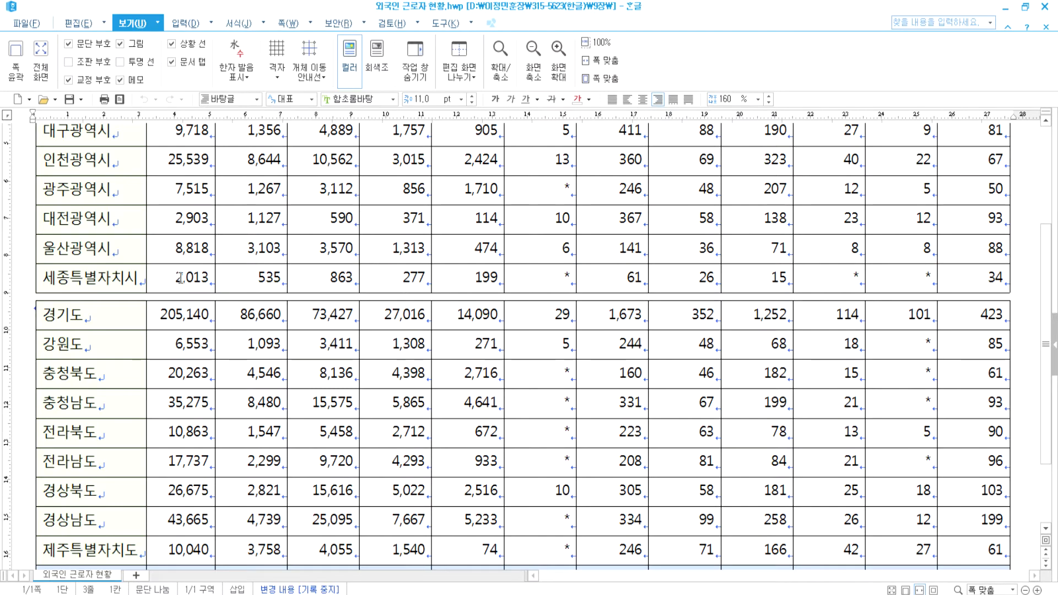
{"action": "left_click_drag", "start_coordinate": [189, 275], "coordinate": [603, 282]}
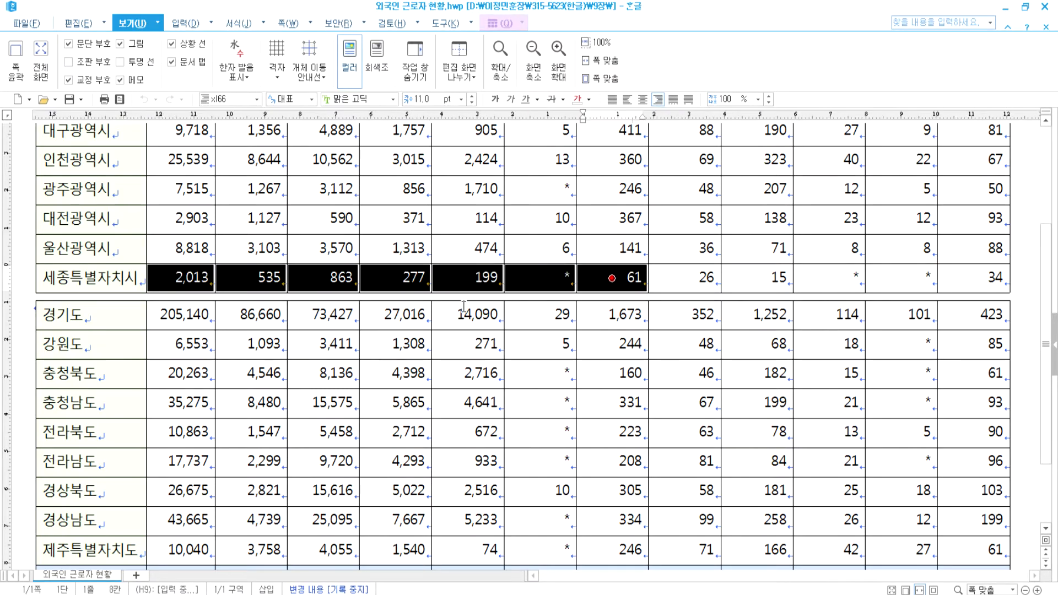
{"action": "left_click_drag", "start_coordinate": [464, 312], "coordinate": [527, 551]}
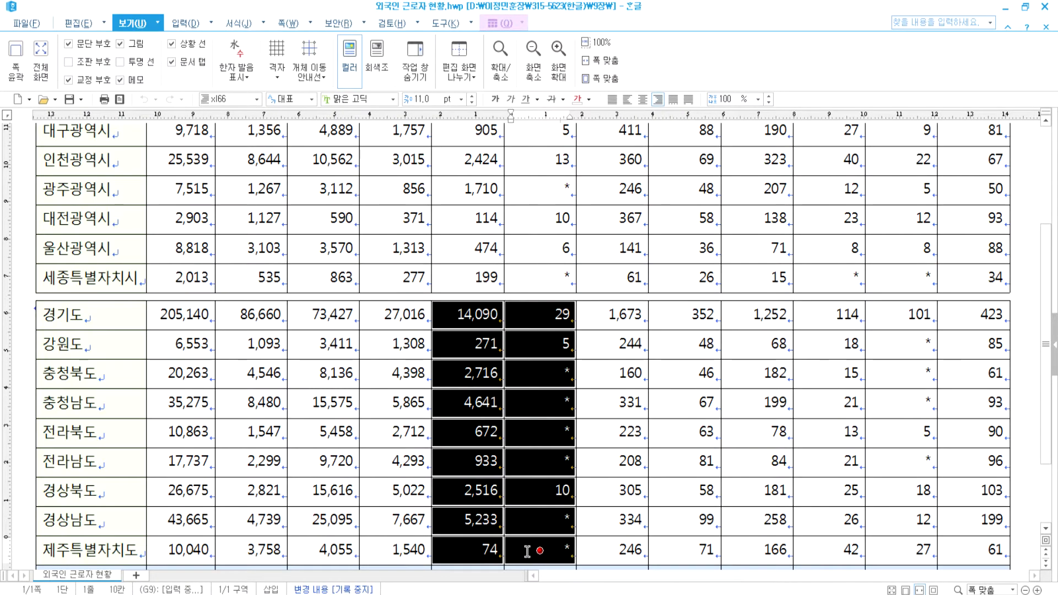
{"action": "left_click_drag", "start_coordinate": [89, 278], "coordinate": [631, 156]}
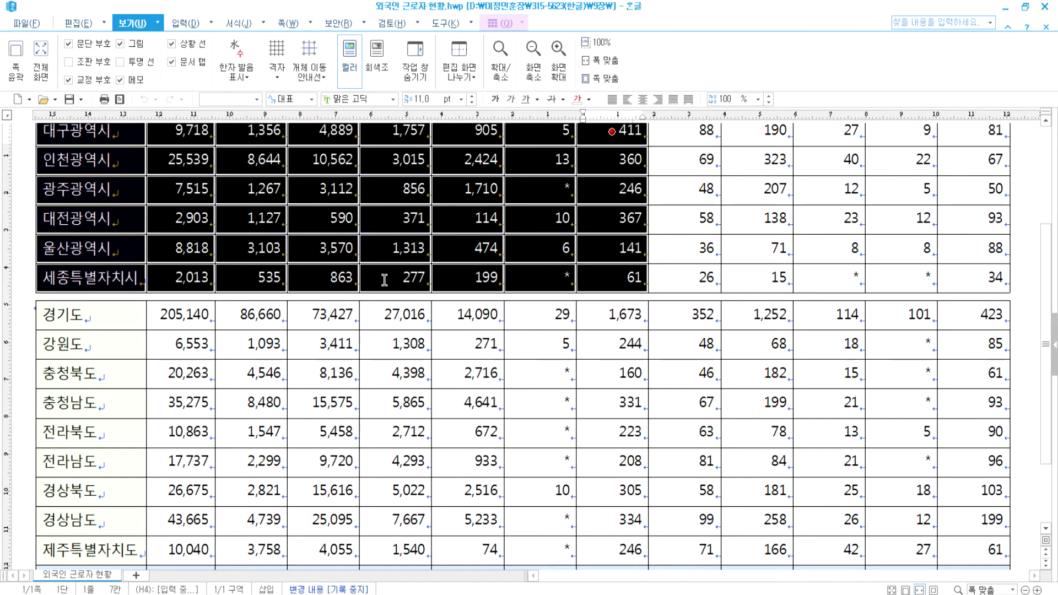
Examine how far cell selections reach by selecting a range in the lower table and another in the upper table
{"action": "left_click_drag", "start_coordinate": [365, 312], "coordinate": [556, 468]}
{"action": "left_click", "coordinate": [555, 469]}
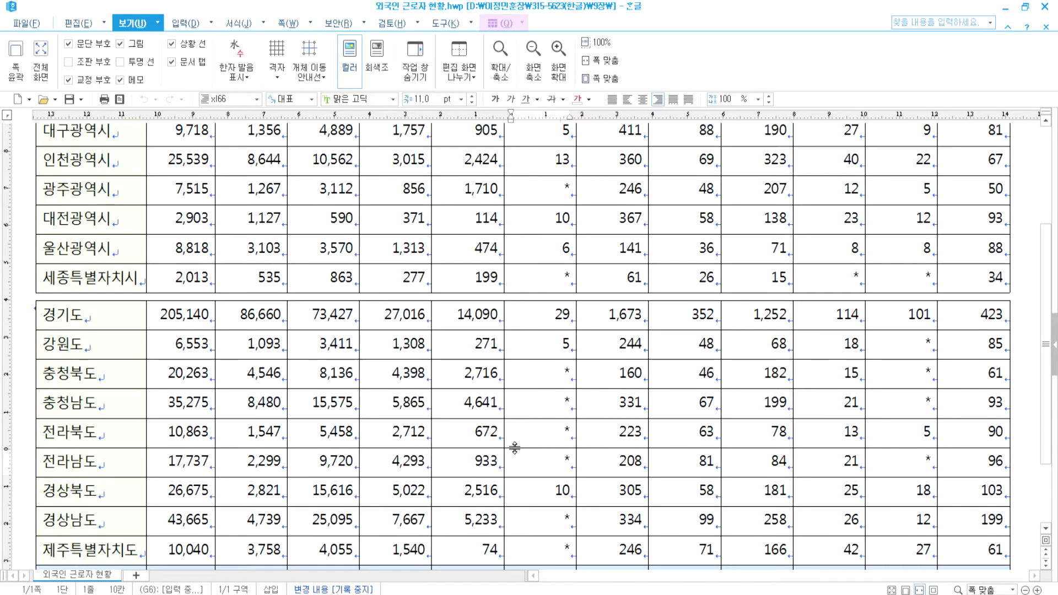
{"action": "left_click", "coordinate": [473, 280]}
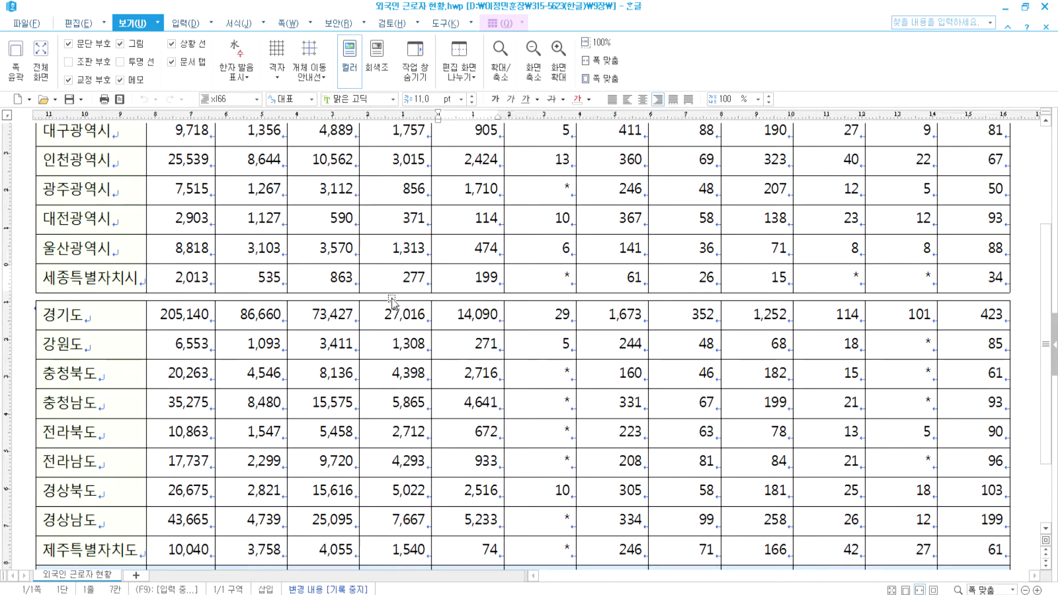
{"action": "left_click_drag", "start_coordinate": [350, 168], "coordinate": [696, 258]}
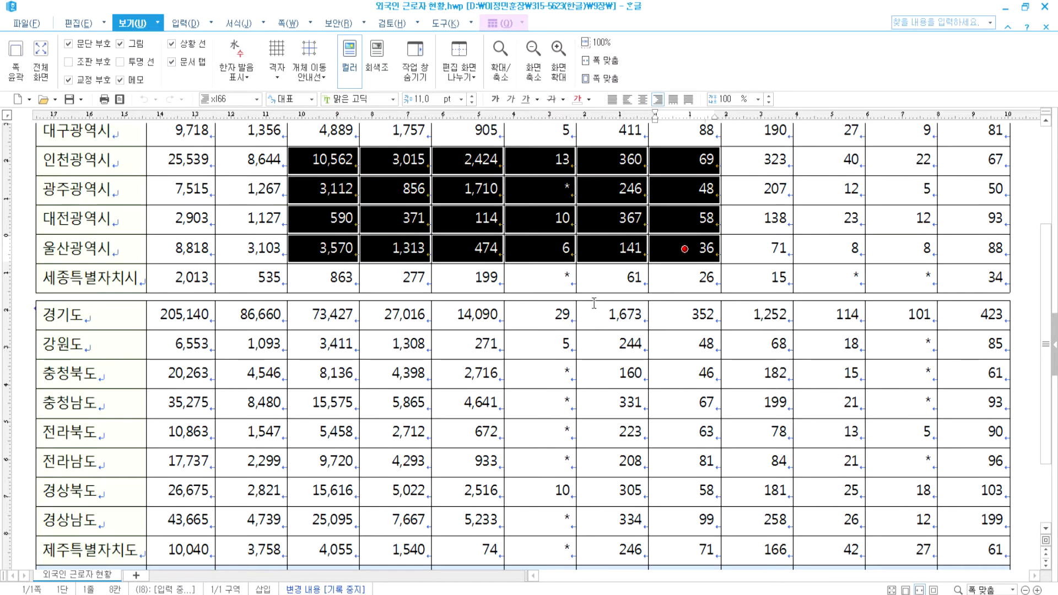
{"action": "key", "text": "Escape"}
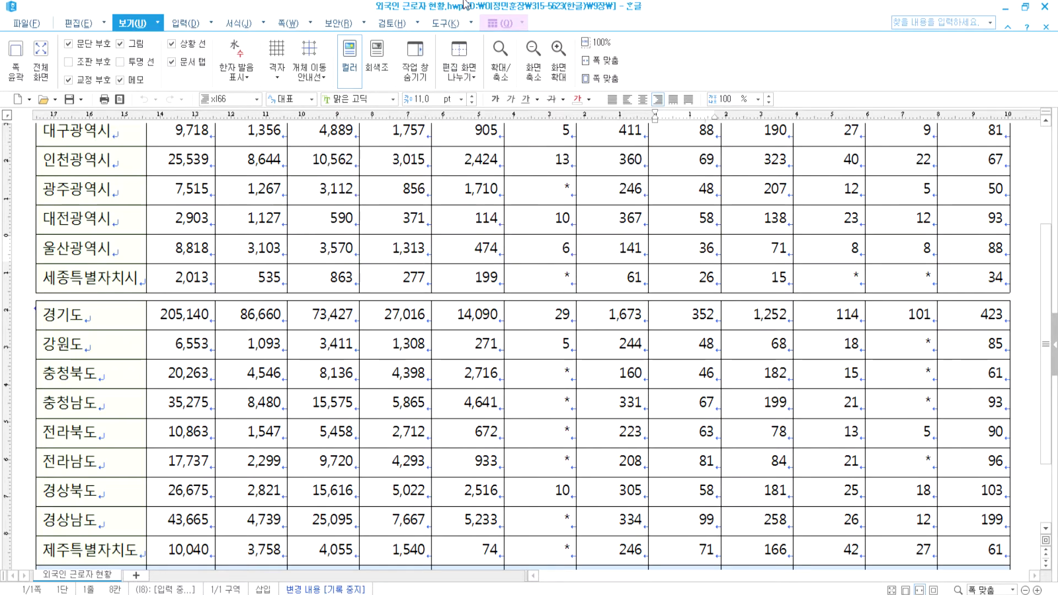
Join the lower table to the upper one from a cell in the 울산광역시 row, and undo the join
{"action": "left_click", "coordinate": [502, 25]}
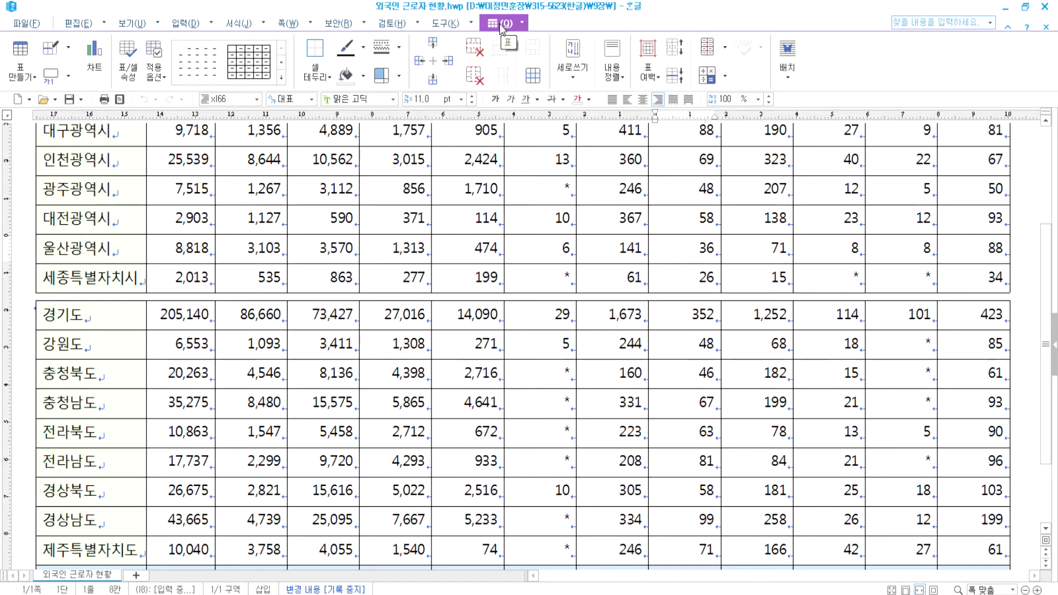
{"action": "left_click", "coordinate": [679, 82]}
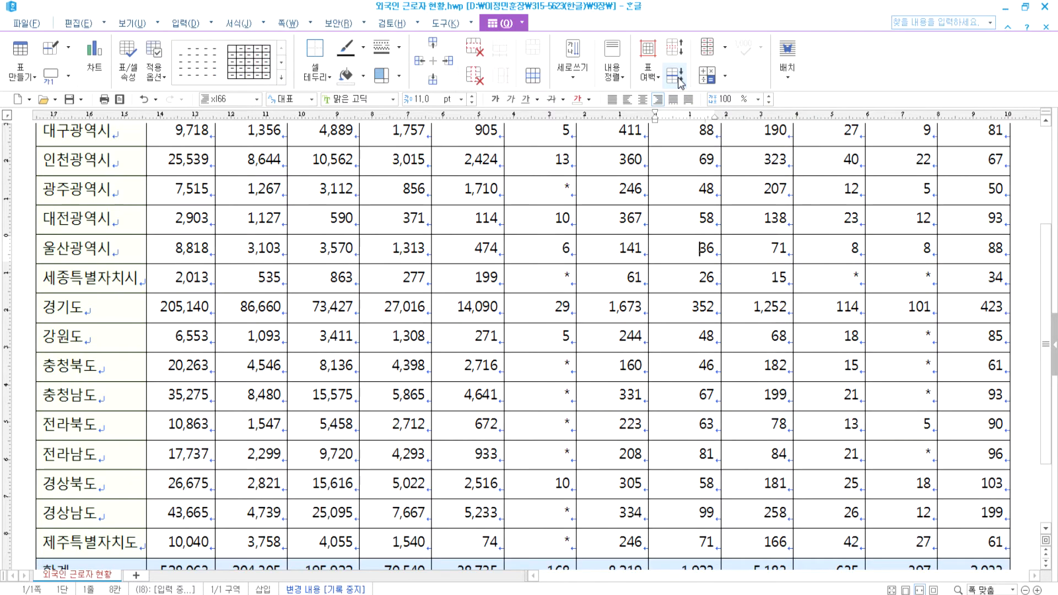
{"action": "key", "text": "ctrl+z"}
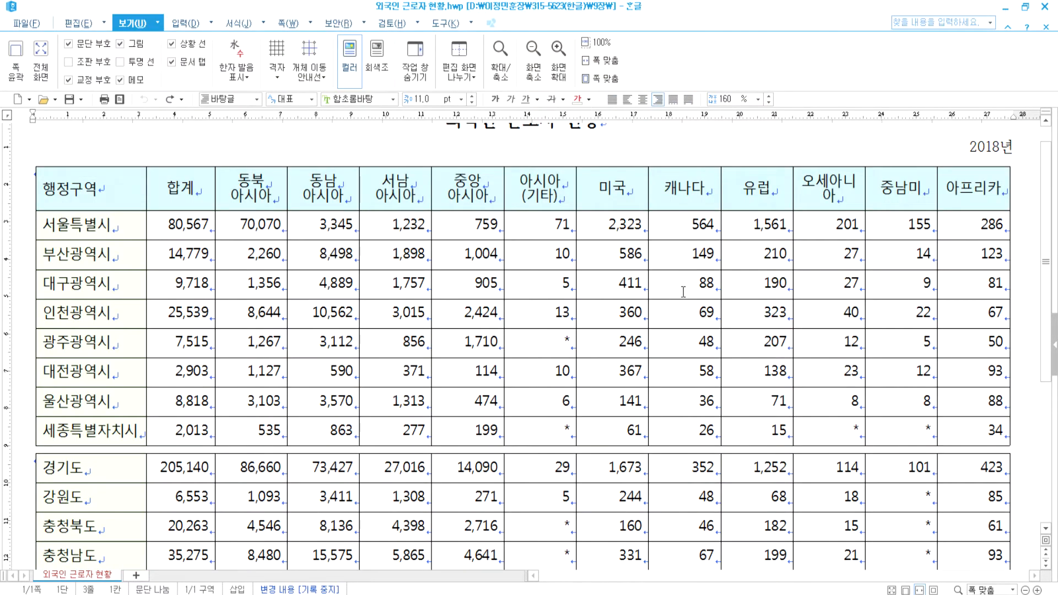
Join the tables with the cursor in the 캐나다 column of the 대전광역시 row, and undo the join
{"action": "left_click", "coordinate": [709, 314]}
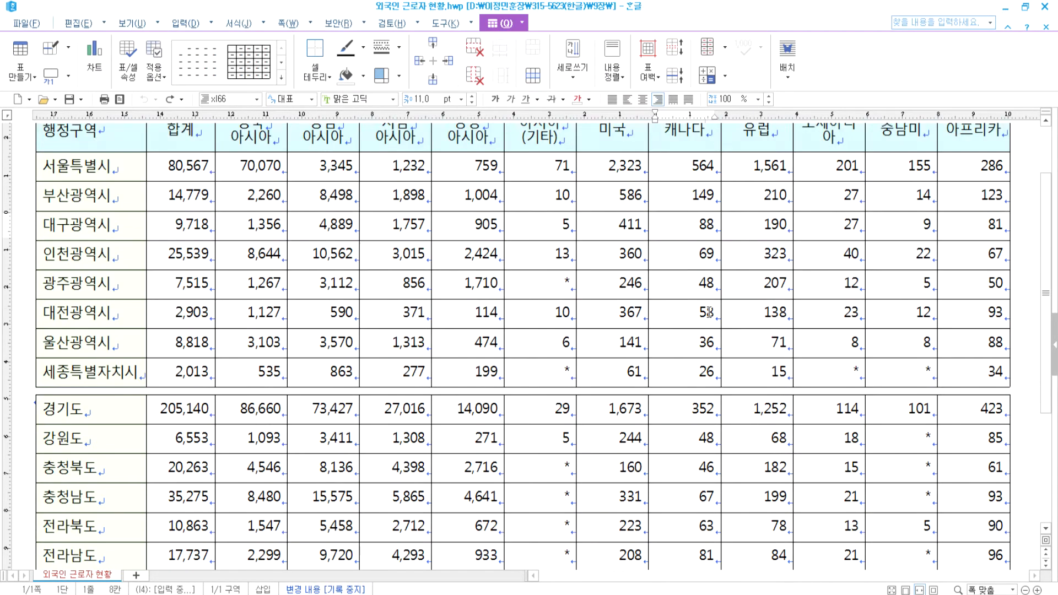
{"action": "left_click", "coordinate": [677, 442]}
{"action": "left_click", "coordinate": [683, 311]}
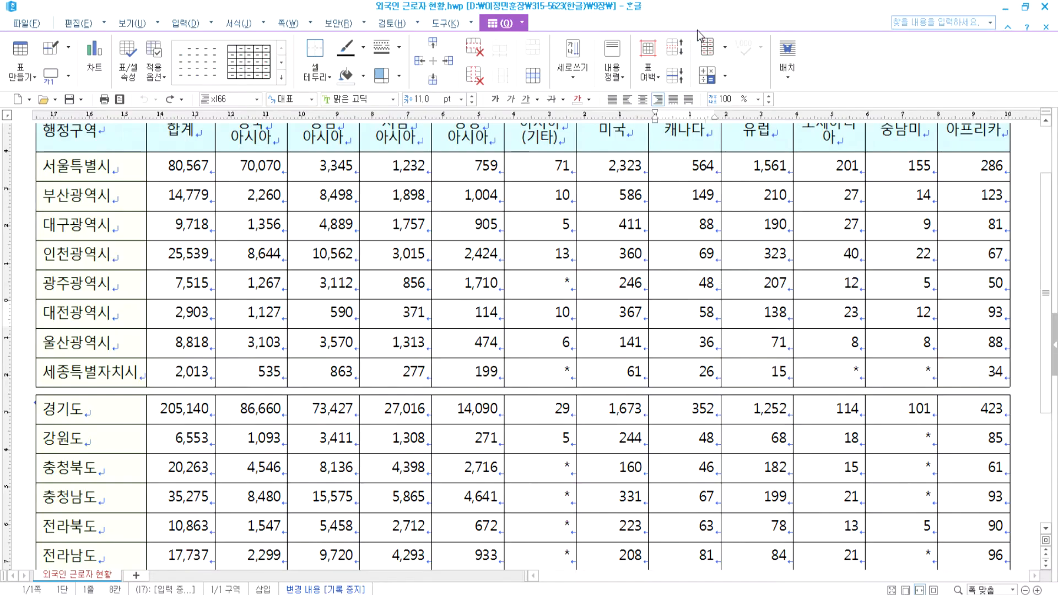
{"action": "left_click", "coordinate": [675, 76]}
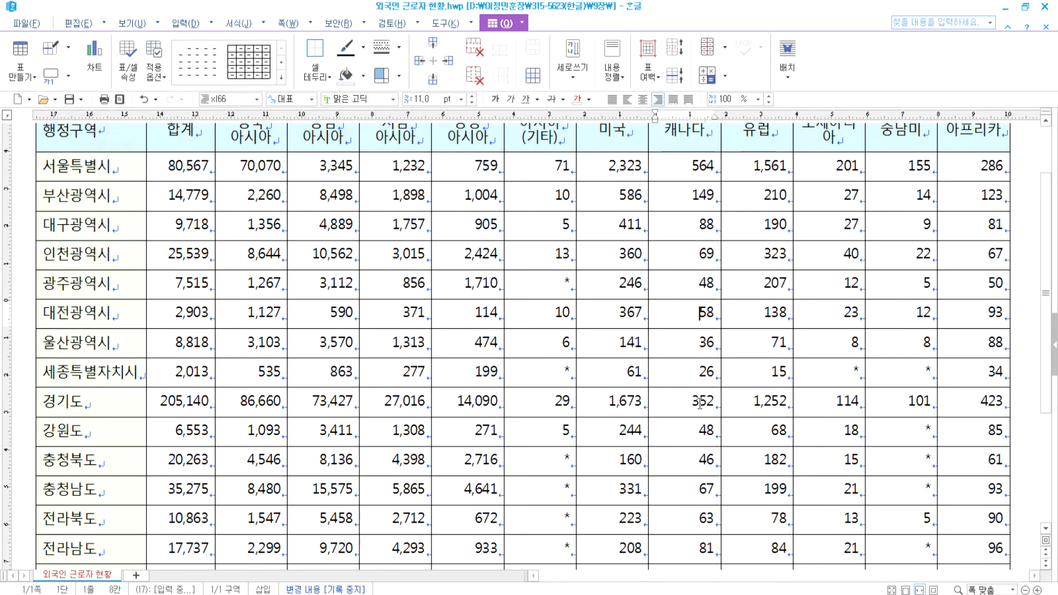
{"action": "key", "text": "ctrl+z"}
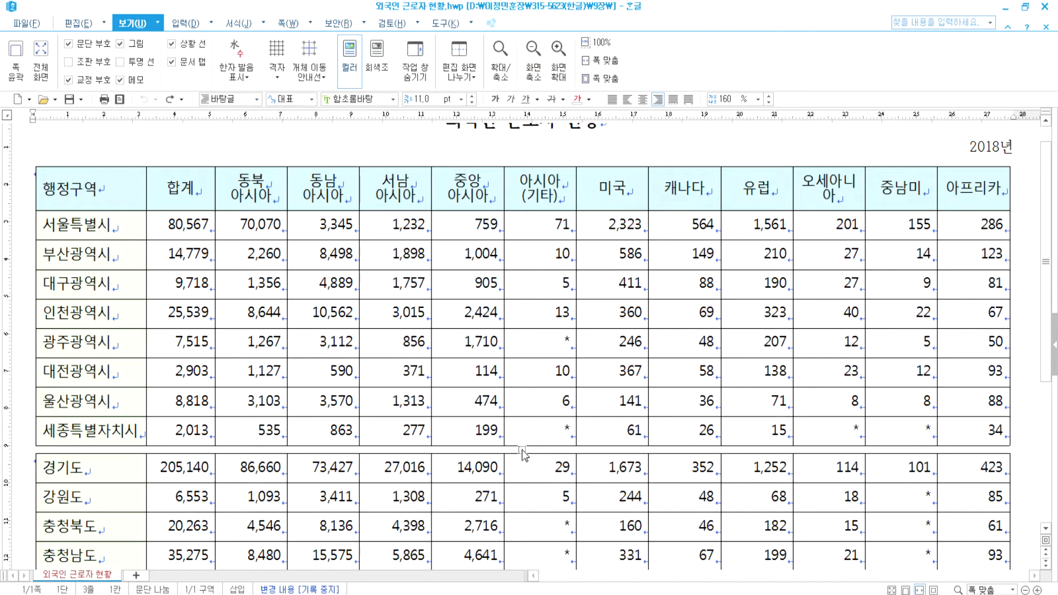
{"action": "left_click_drag", "start_coordinate": [618, 190], "coordinate": [882, 347]}
{"action": "left_click", "coordinate": [681, 195]}
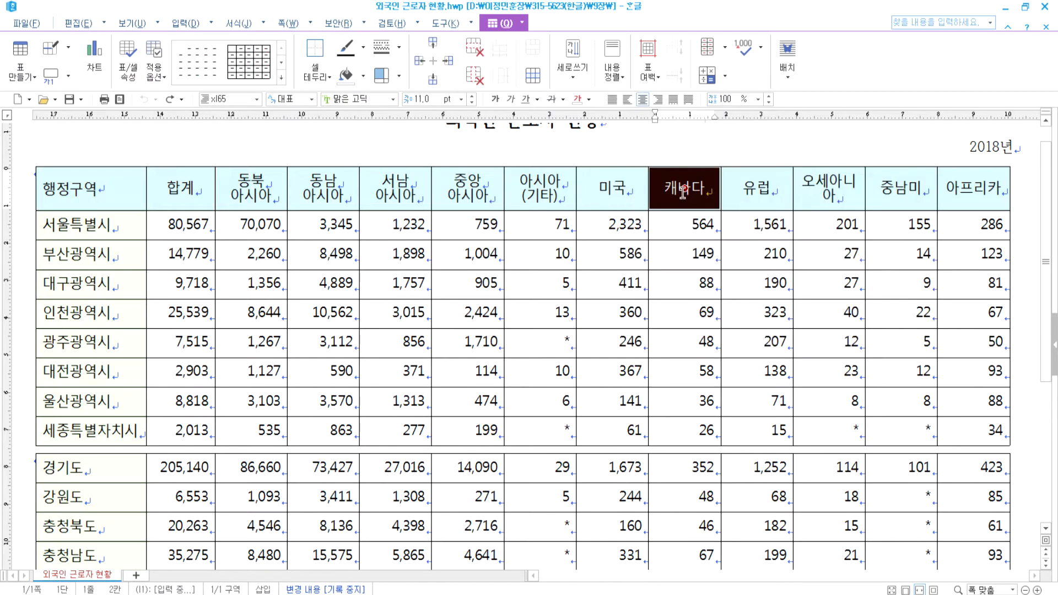
{"action": "key", "text": "Escape"}
{"action": "key", "text": "F5"}
{"action": "key", "text": "F5"}
{"action": "key", "text": "Right"}
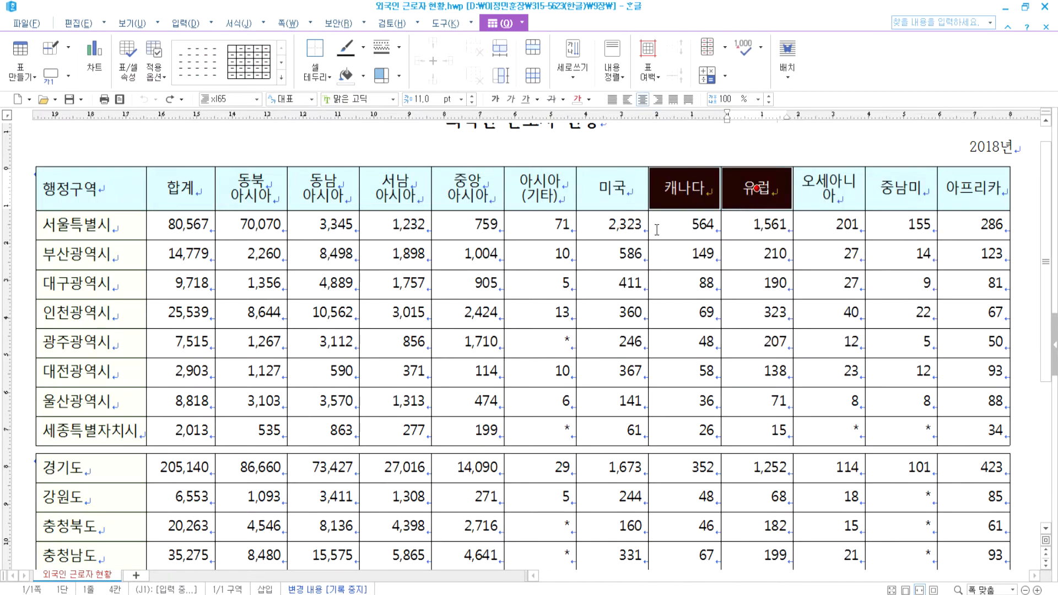
{"action": "key", "text": "Escape"}
Join the lower table to the upper one with the cursor in the 캐나다 header cell
{"action": "left_click", "coordinate": [665, 193]}
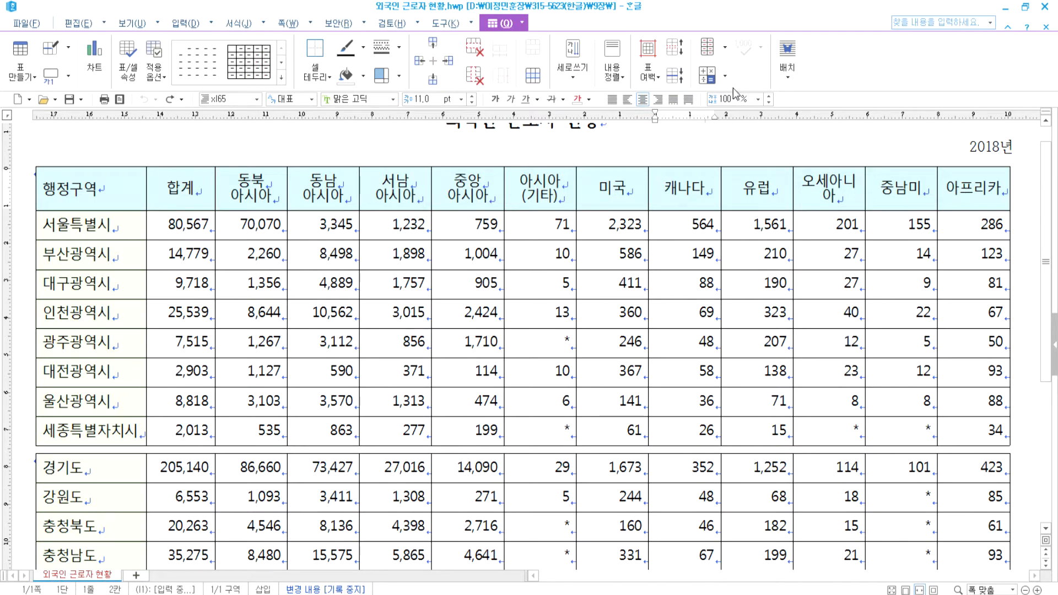
{"action": "left_click", "coordinate": [674, 76]}
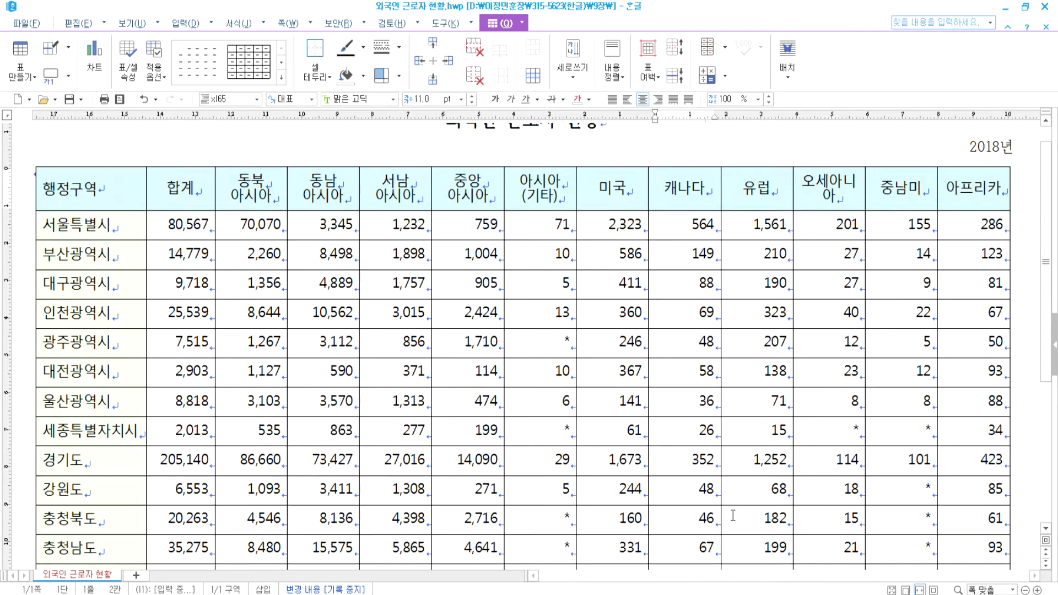
{"action": "scroll", "coordinate": [684, 478], "scroll_direction": "down", "scroll_amount": 2}
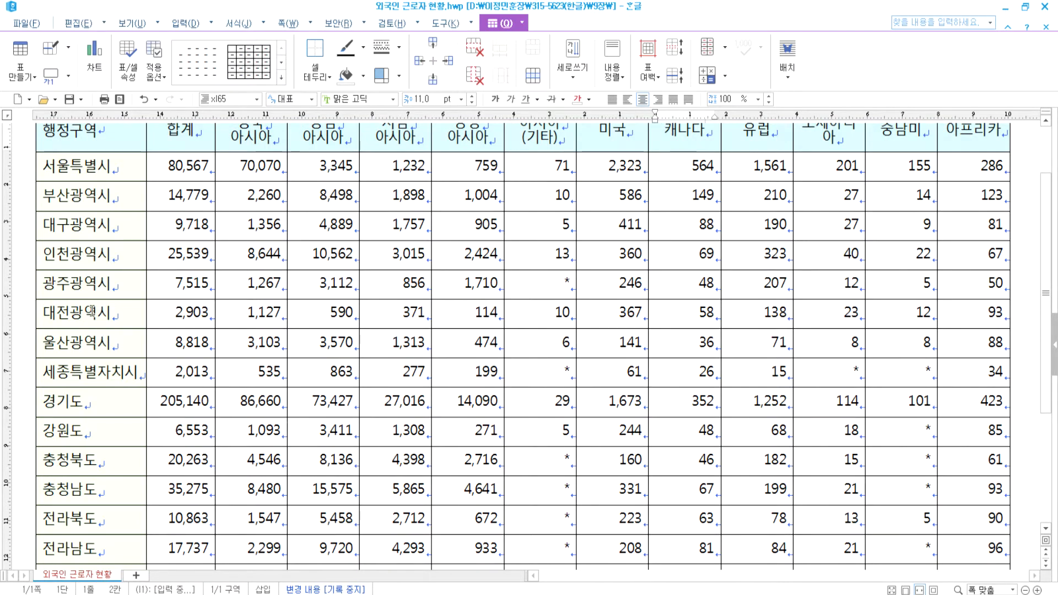
Split the joined table so that a new table starts at the 대전광역시 row, and undo the split
{"action": "left_click_drag", "start_coordinate": [92, 312], "coordinate": [773, 324]}
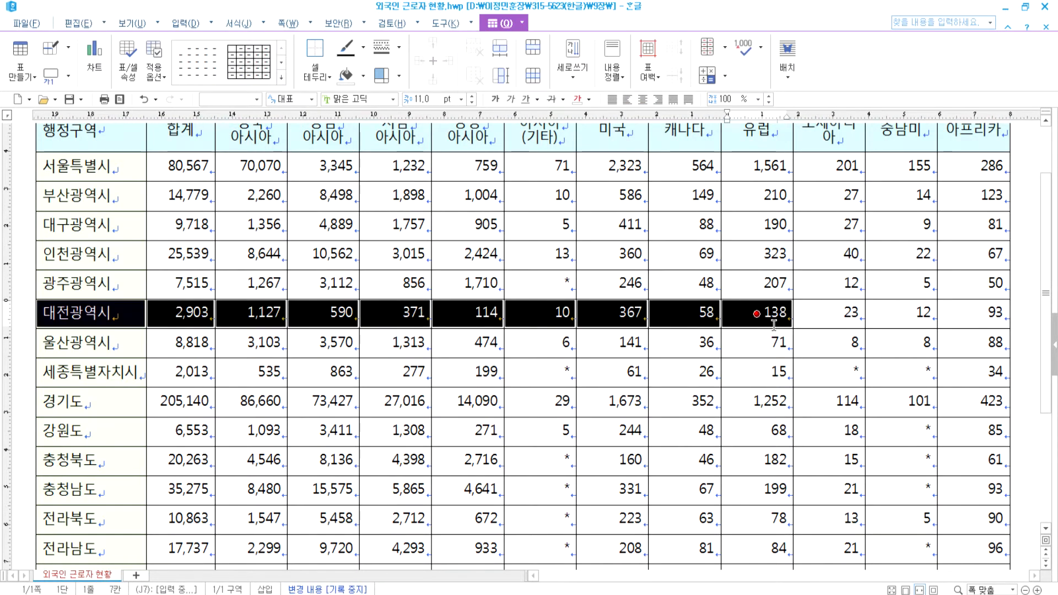
{"action": "left_click", "coordinate": [708, 319]}
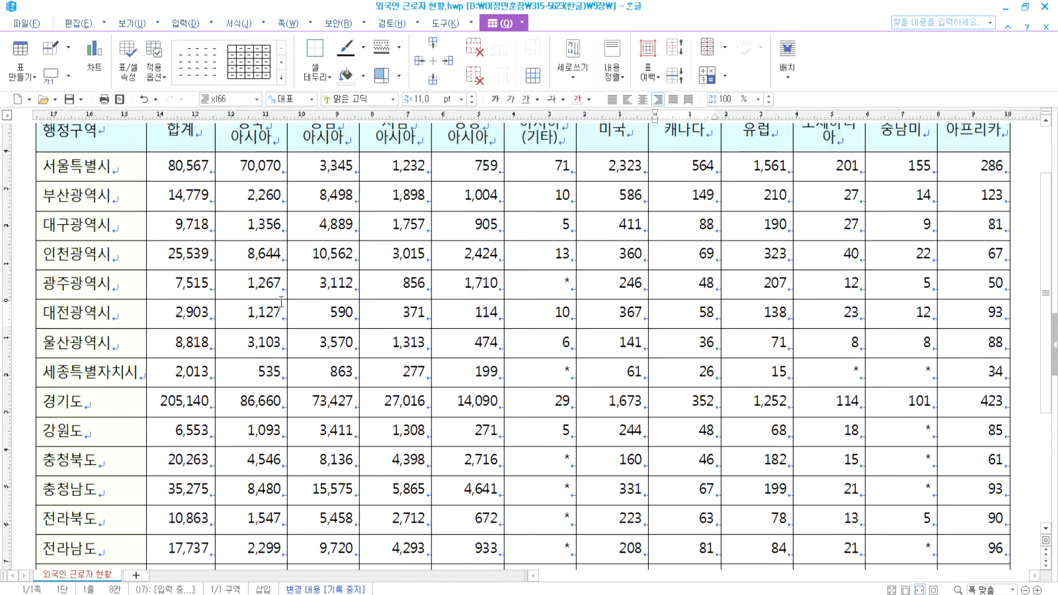
{"action": "left_click", "coordinate": [119, 315]}
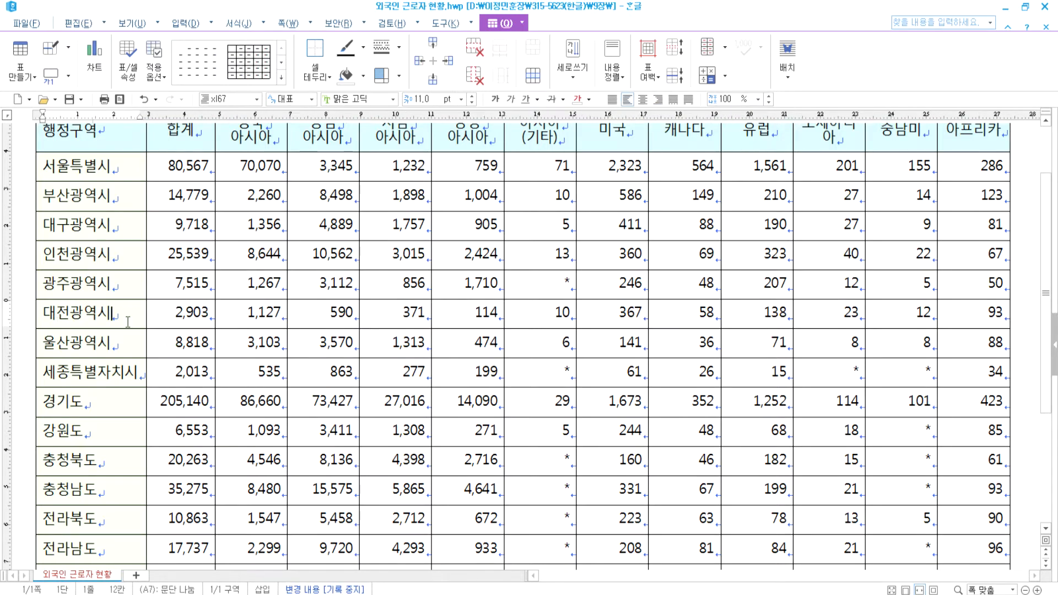
{"action": "left_click", "coordinate": [673, 53]}
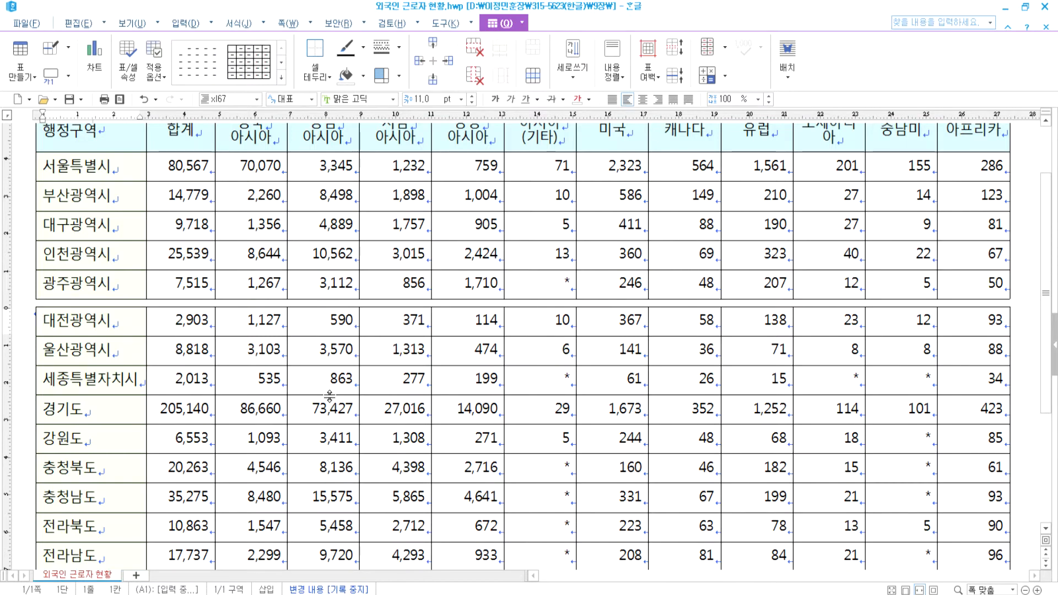
{"action": "key", "text": "ctrl+z"}
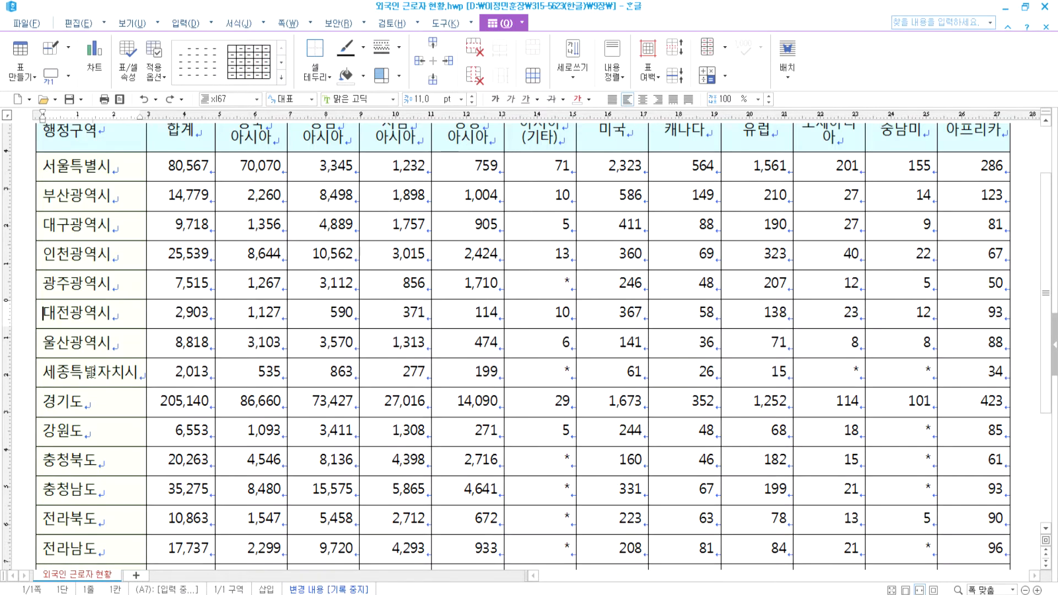
Split the table at the 충청북도 row, and join the two parts again from the 강원도 row
{"action": "scroll", "coordinate": [232, 408], "scroll_direction": "down", "scroll_amount": 3}
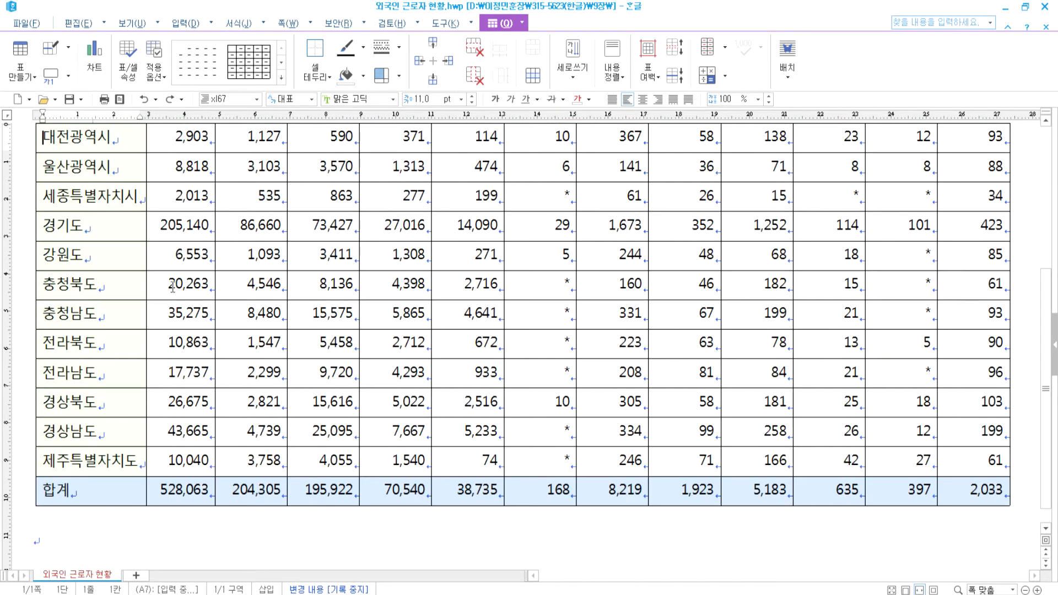
{"action": "left_click_drag", "start_coordinate": [127, 289], "coordinate": [712, 291]}
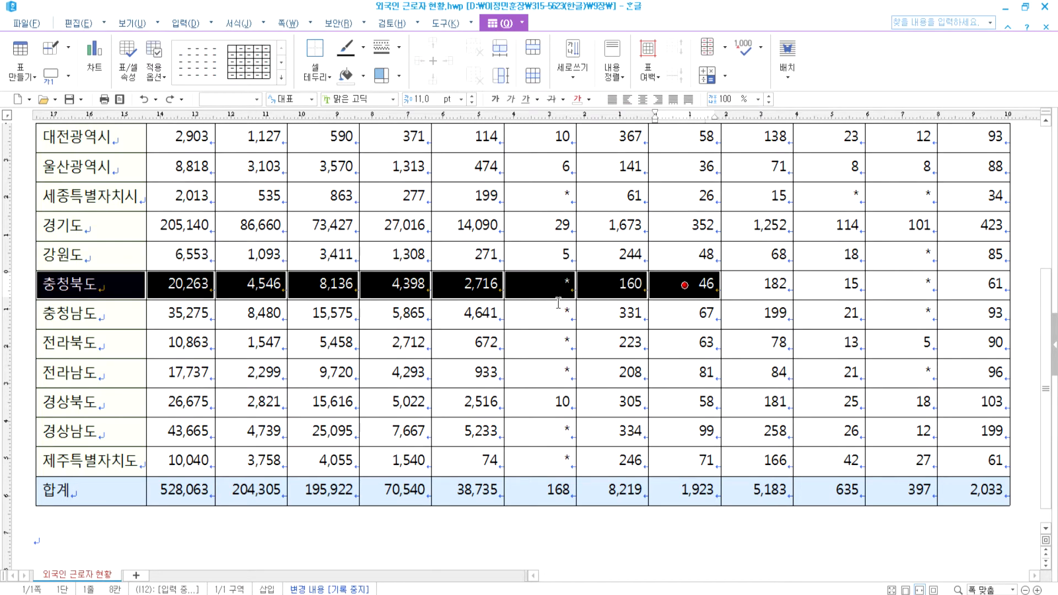
{"action": "key", "text": "Escape"}
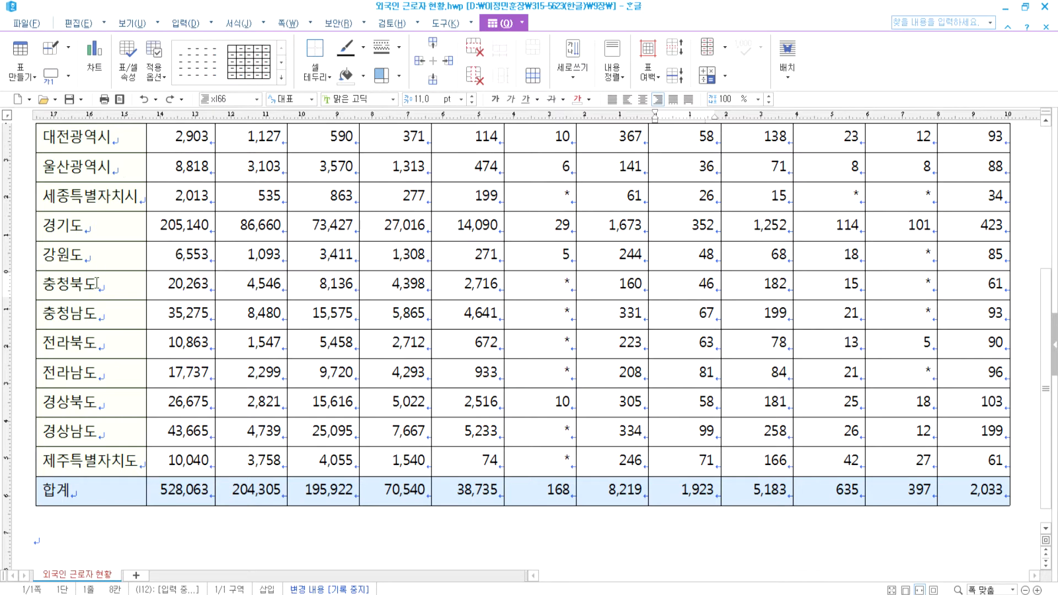
{"action": "left_click", "coordinate": [96, 284]}
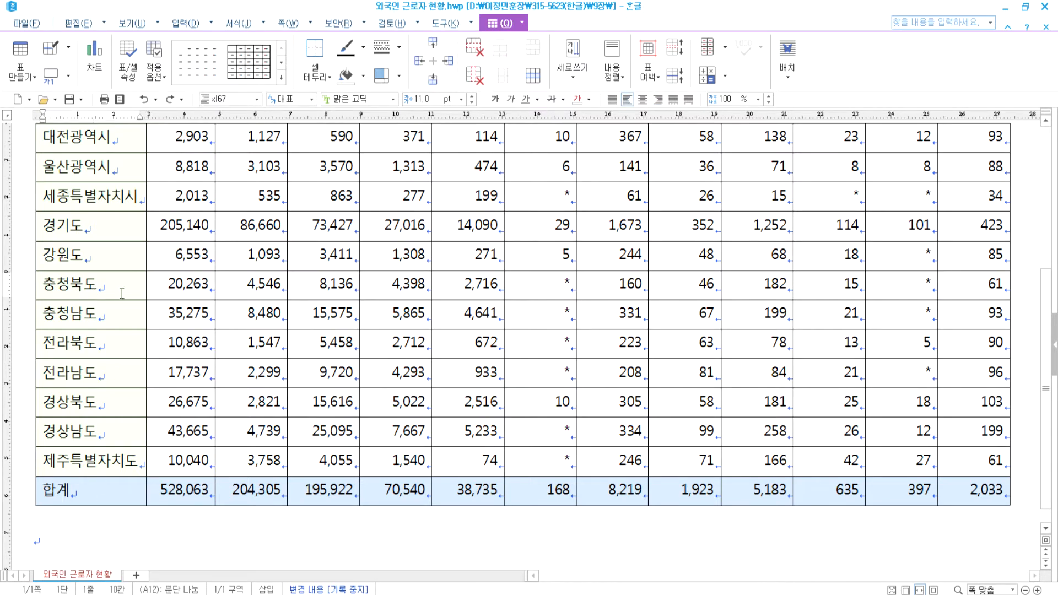
{"action": "left_click", "coordinate": [549, 296]}
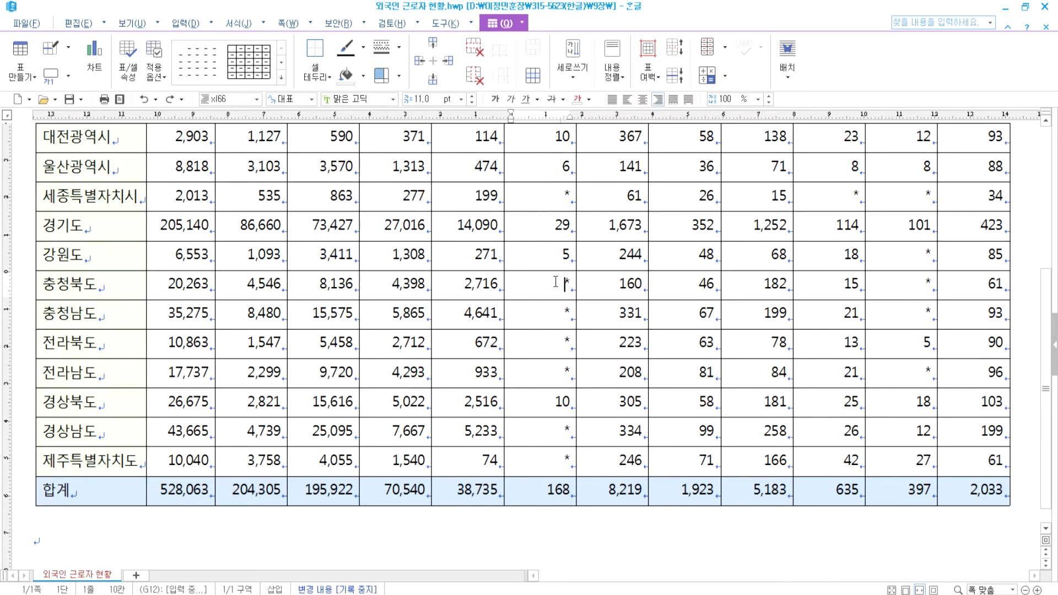
{"action": "left_click", "coordinate": [675, 50]}
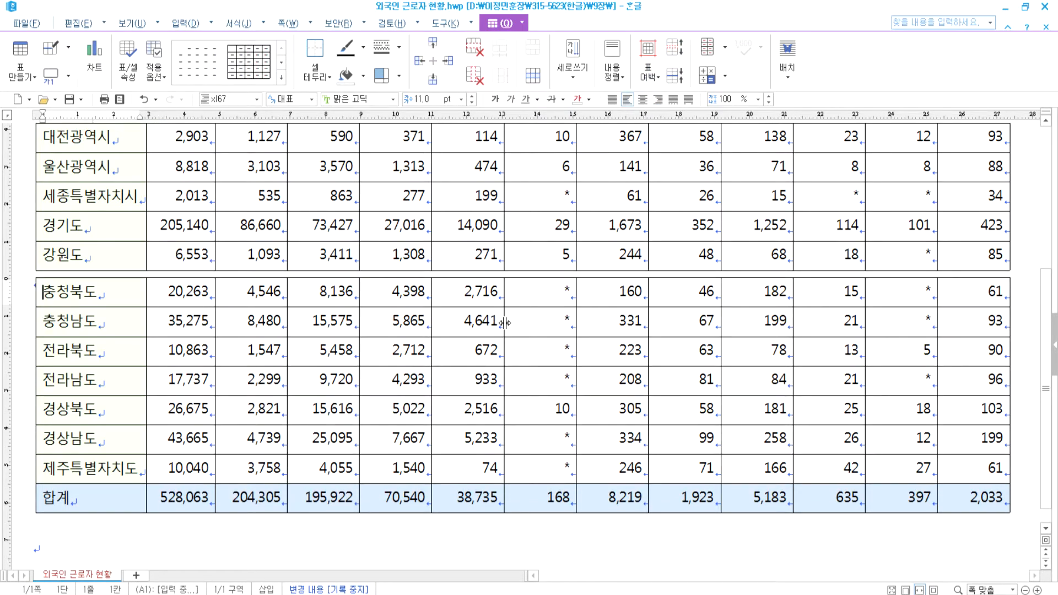
{"action": "left_click", "coordinate": [537, 299]}
{"action": "left_click", "coordinate": [540, 256]}
{"action": "left_click", "coordinate": [670, 82]}
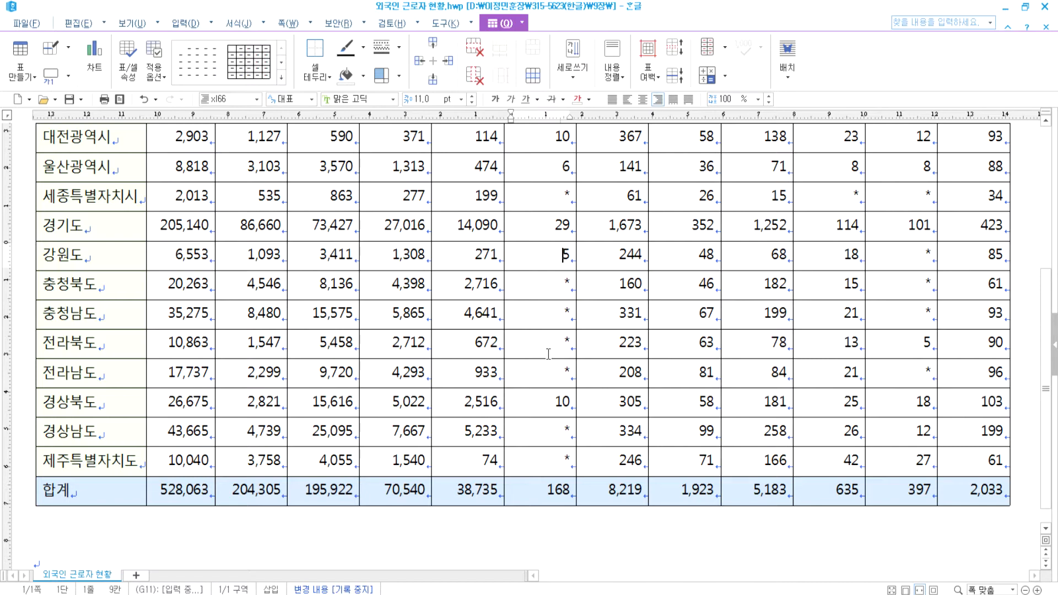
Examine the rejoined table, checking the 서울특별시 row's regional values against its 합계 cell and the bottom 합계 row
{"action": "scroll", "coordinate": [548, 354], "scroll_direction": "up", "scroll_amount": 5}
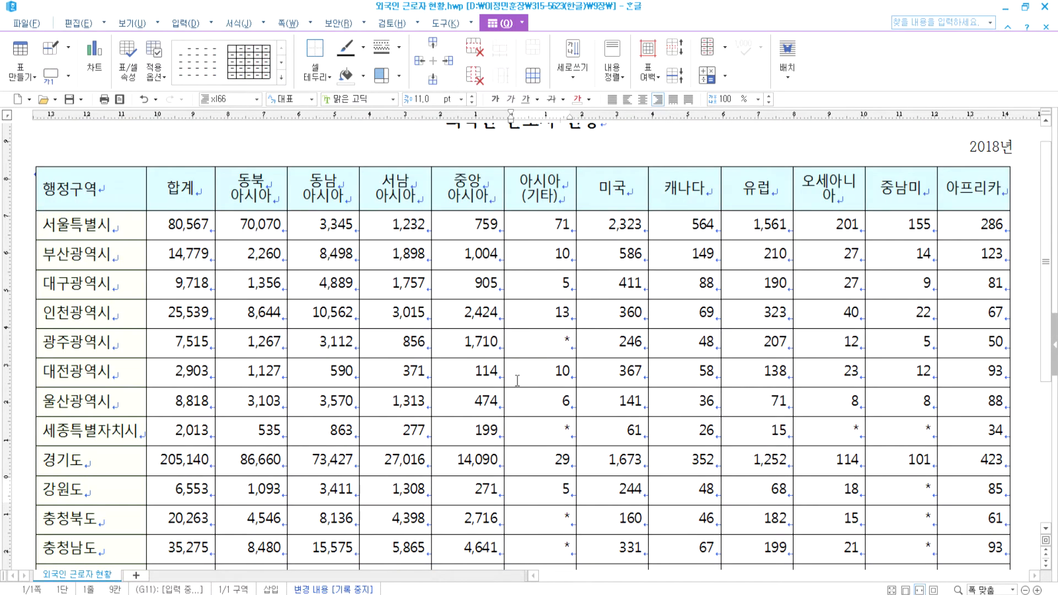
{"action": "scroll", "coordinate": [200, 405], "scroll_direction": "down", "scroll_amount": 5}
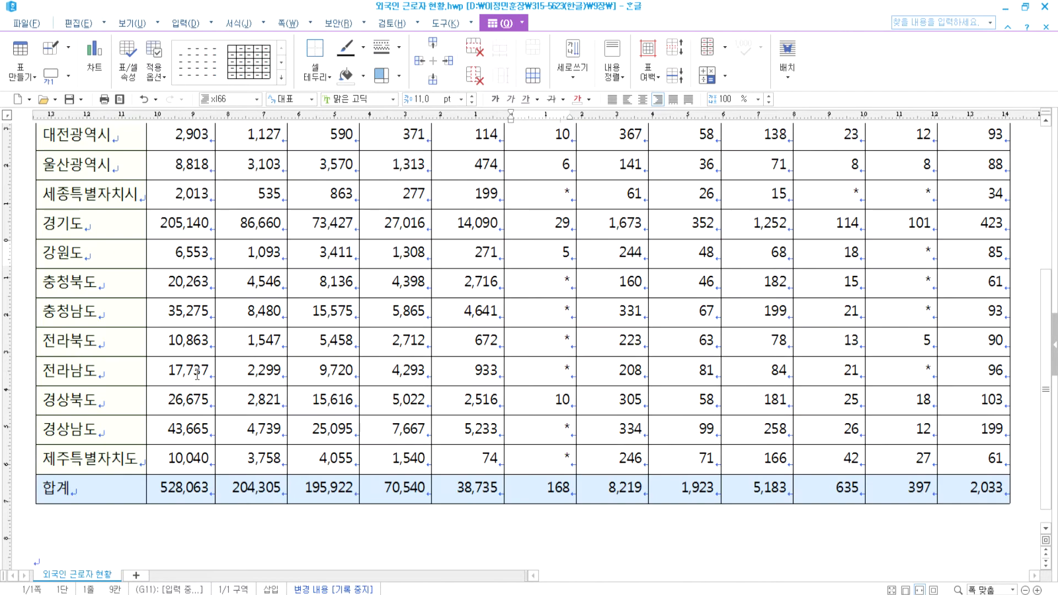
{"action": "scroll", "coordinate": [197, 374], "scroll_direction": "up", "scroll_amount": 3}
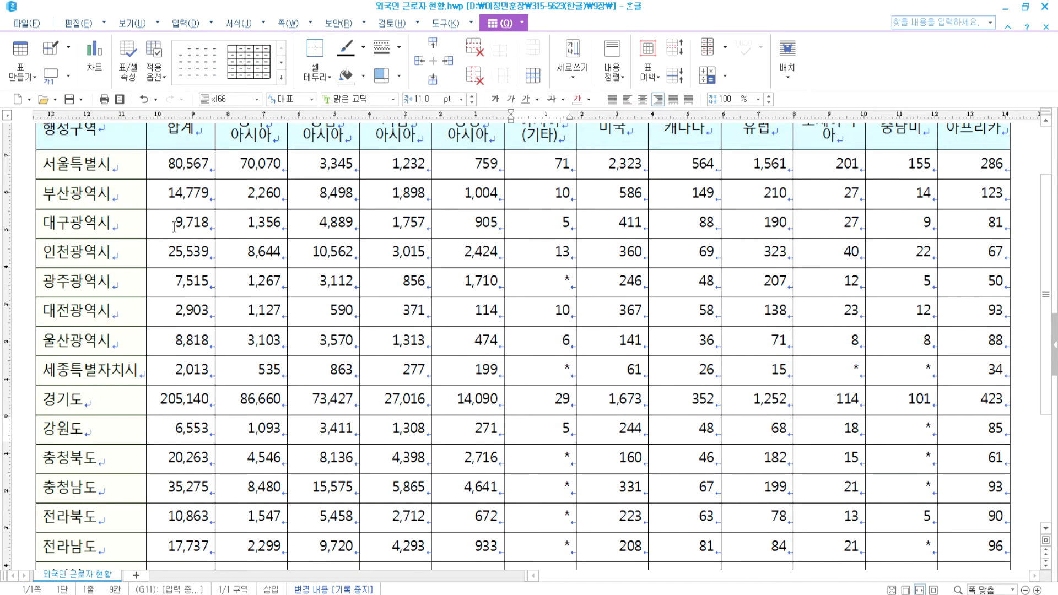
{"action": "scroll", "coordinate": [174, 226], "scroll_direction": "up", "scroll_amount": 1}
{"action": "left_click_drag", "start_coordinate": [237, 226], "coordinate": [973, 223]}
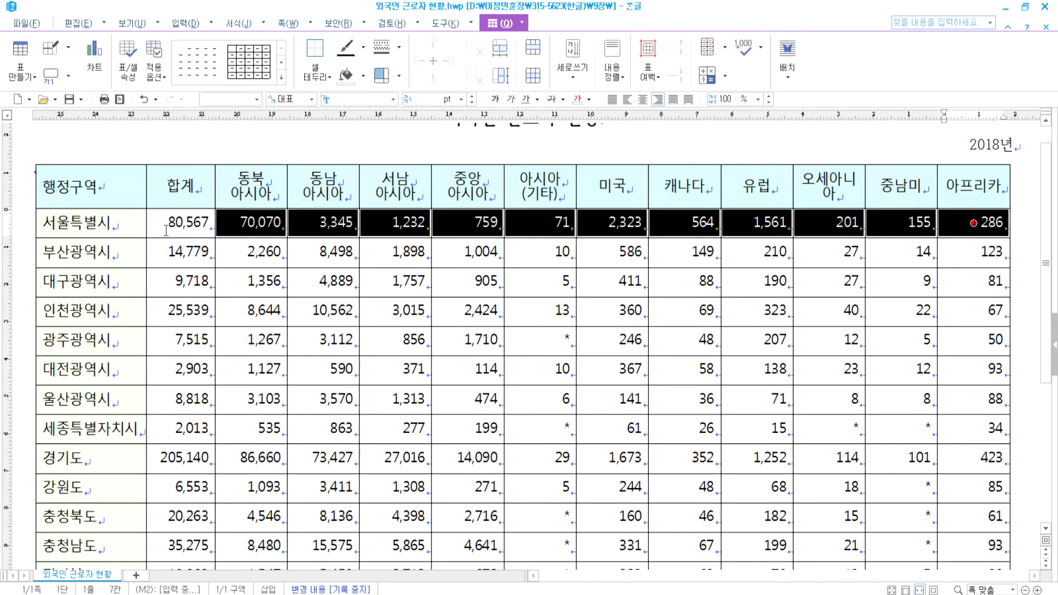
{"action": "double_click", "coordinate": [186, 225]}
{"action": "left_click", "coordinate": [186, 226]}
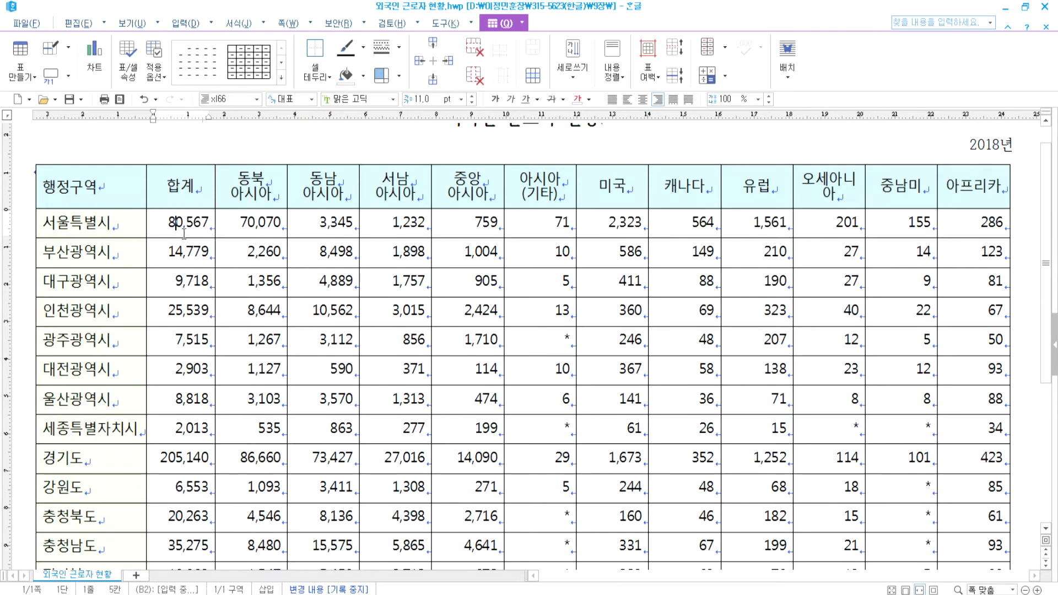
{"action": "scroll", "coordinate": [188, 386], "scroll_direction": "down", "scroll_amount": 6}
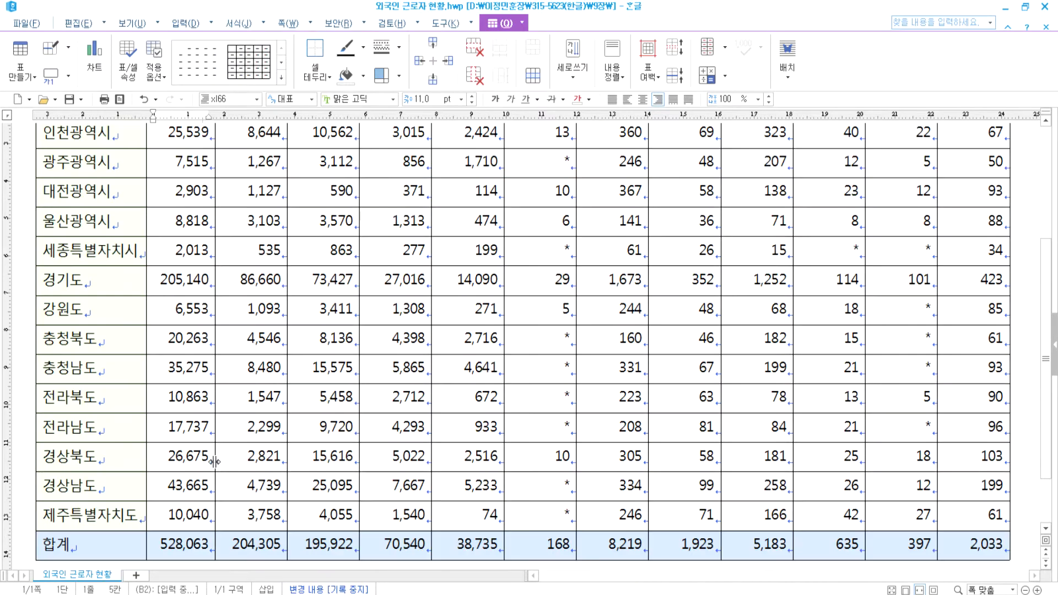
{"action": "left_click", "coordinate": [175, 467]}
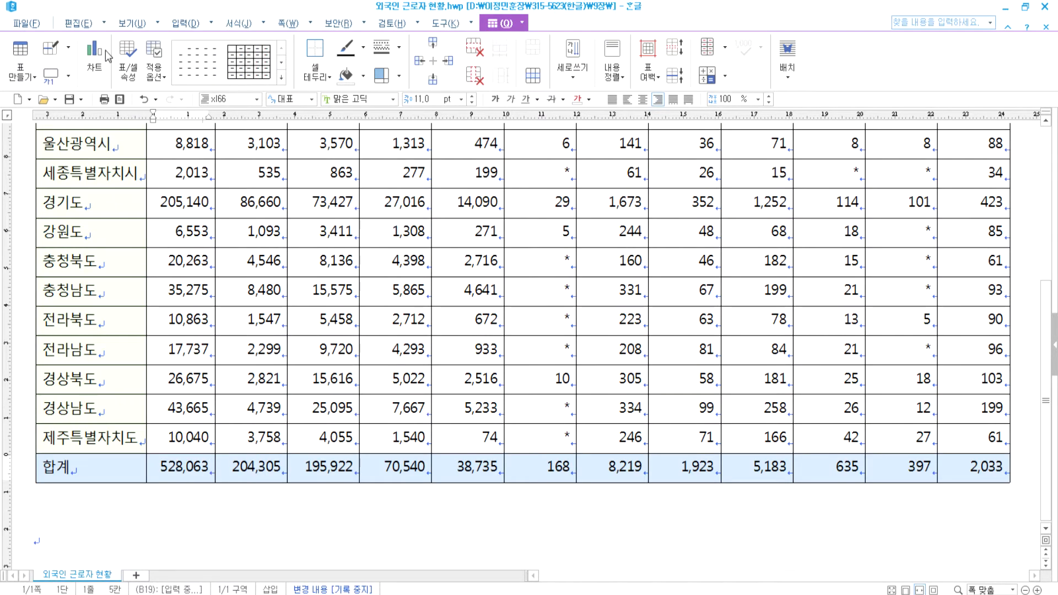
Show the document's typesetting marks (조판 부호), and hide them again
{"action": "left_click", "coordinate": [131, 24]}
{"action": "left_click", "coordinate": [93, 62]}
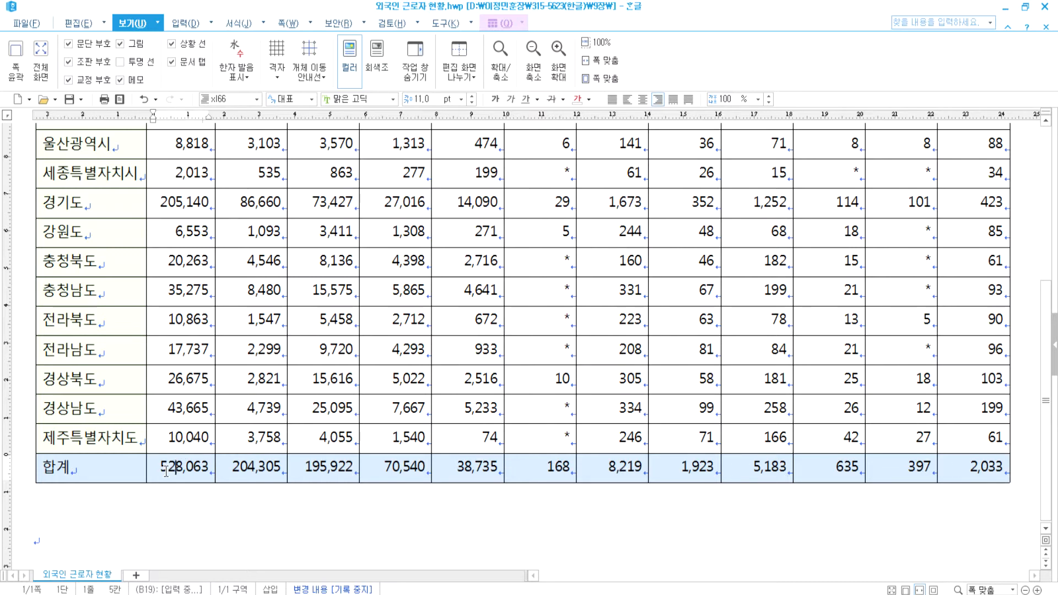
{"action": "left_click", "coordinate": [91, 62]}
Clear the values in the bottom 합계 row and recalculate them with a block sum over all the regional rows
{"action": "left_click_drag", "start_coordinate": [162, 469], "coordinate": [973, 468]}
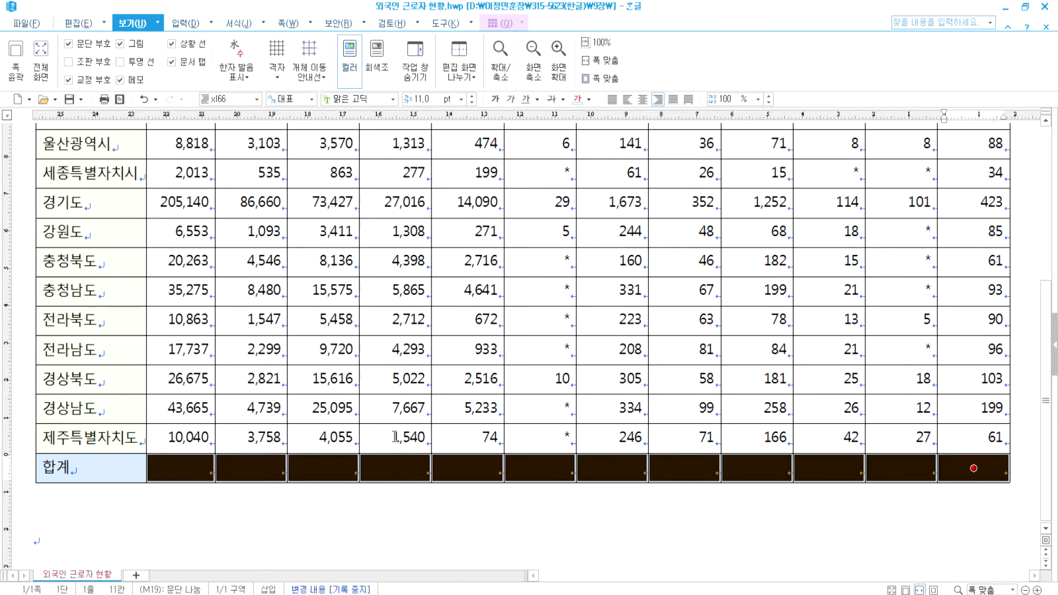
{"action": "scroll", "coordinate": [190, 401], "scroll_direction": "up", "scroll_amount": 5}
{"action": "left_click", "coordinate": [180, 203]}
{"action": "left_click_drag", "start_coordinate": [196, 208], "coordinate": [976, 549]}
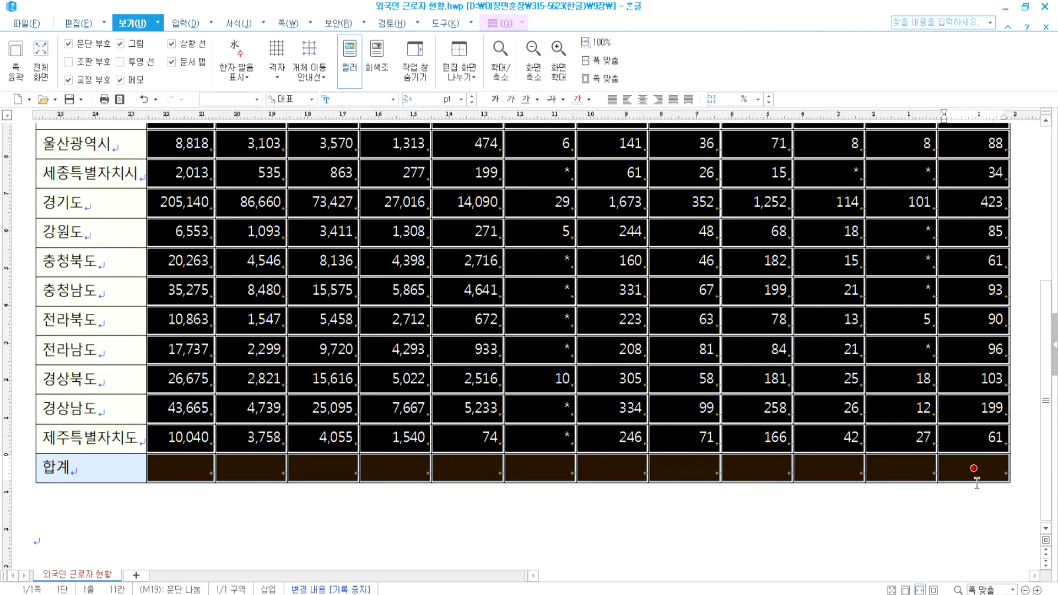
{"action": "key", "text": "ctrl+shift+s"}
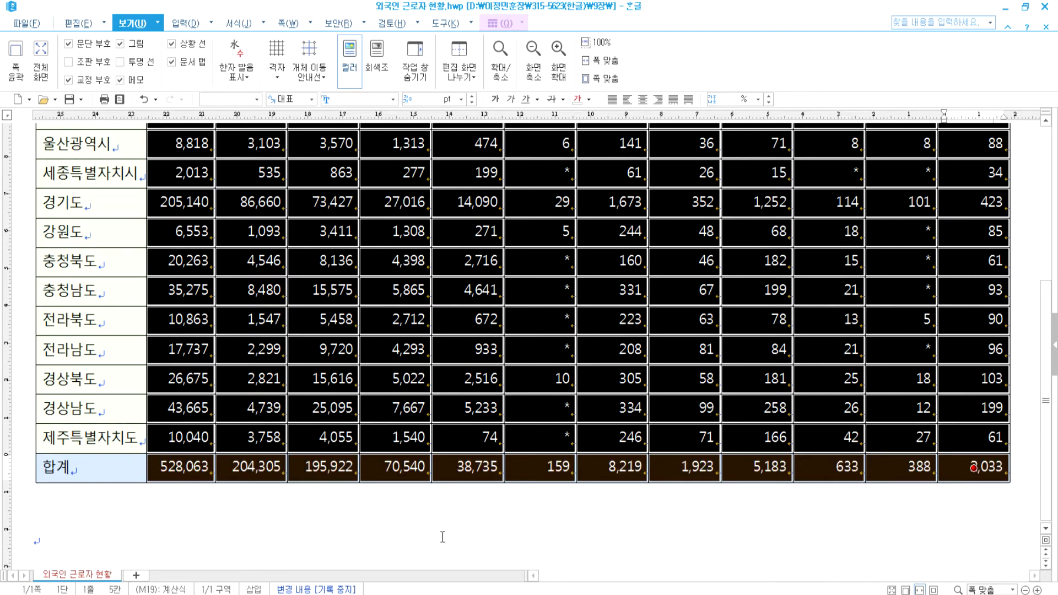
Check the recalculated 동북아시아 total for its formula marks, and restore the original 합계 row values
{"action": "left_click", "coordinate": [375, 530]}
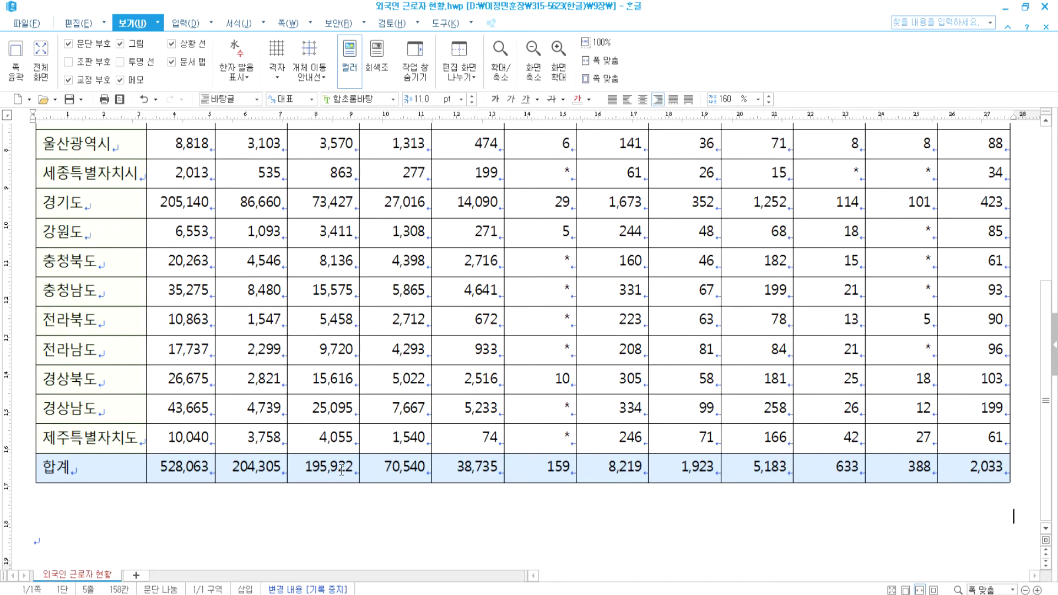
{"action": "left_click", "coordinate": [257, 467]}
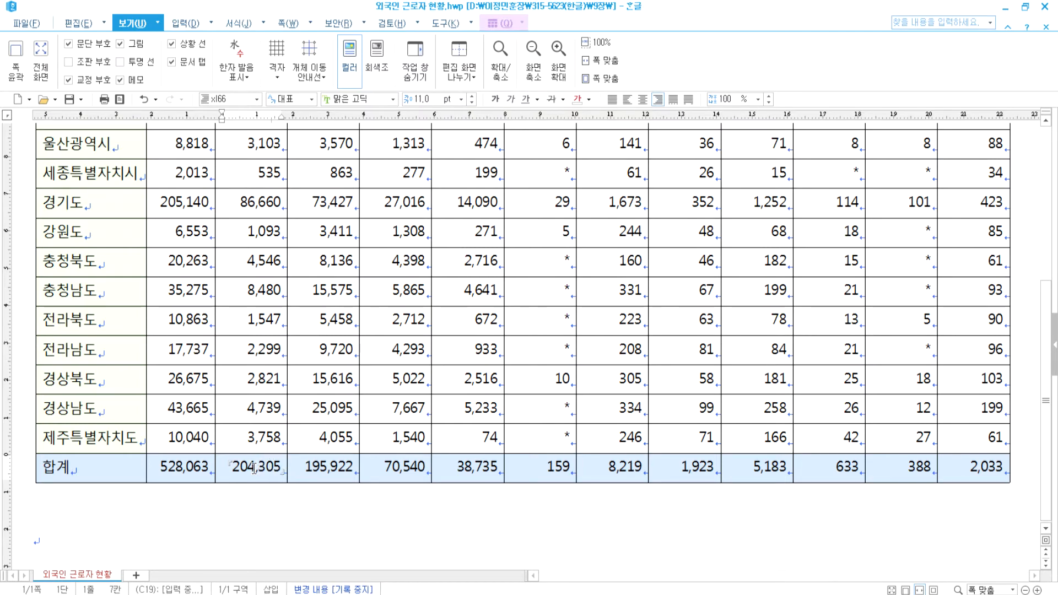
{"action": "left_click", "coordinate": [215, 515]}
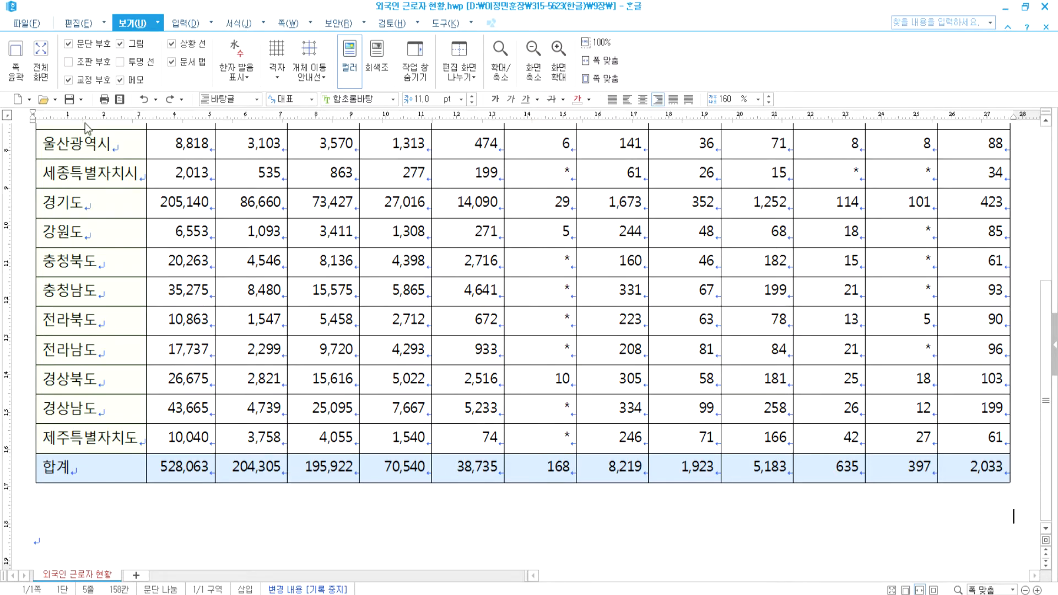
Show the typesetting marks, clear the bottom 합계 row's values, and fill the row with a block sum of the regional rows
{"action": "left_click", "coordinate": [69, 61]}
{"action": "left_click", "coordinate": [199, 469]}
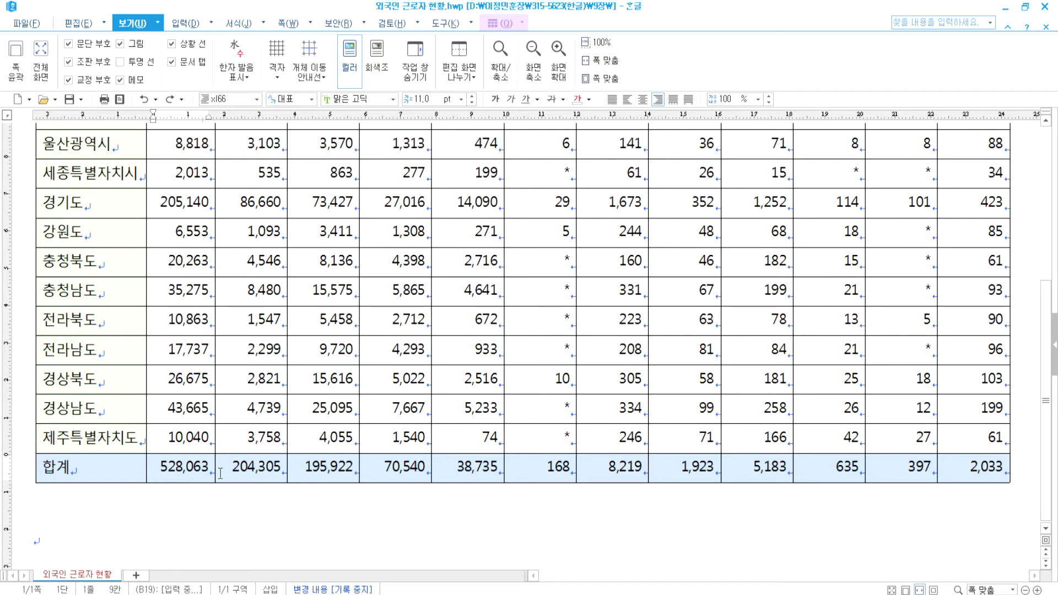
{"action": "scroll", "coordinate": [190, 468], "scroll_direction": "up", "scroll_amount": 2}
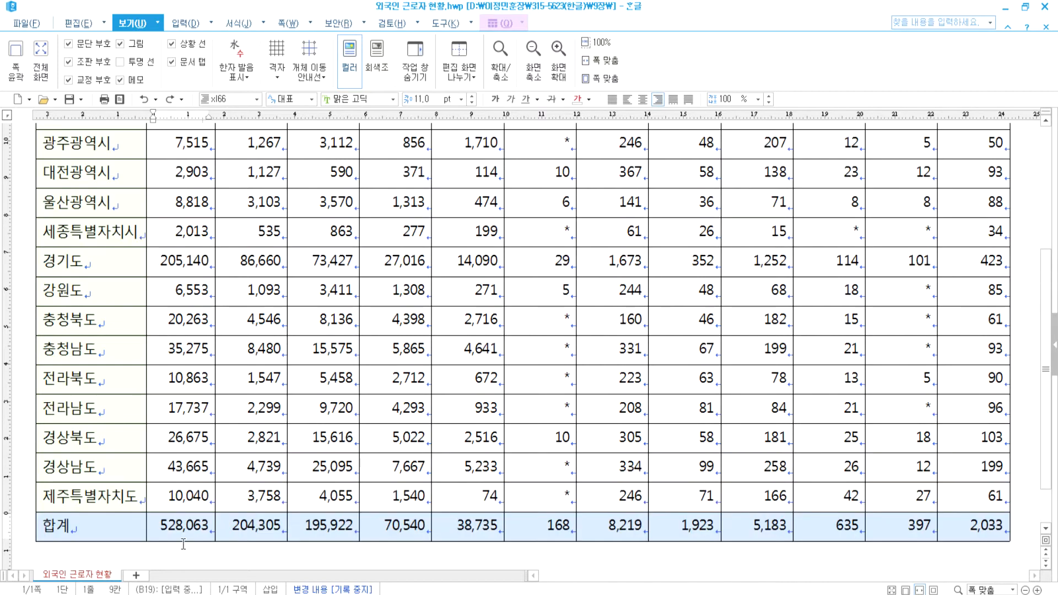
{"action": "left_click_drag", "start_coordinate": [187, 527], "coordinate": [978, 521]}
{"action": "scroll", "coordinate": [978, 520], "scroll_direction": "up", "scroll_amount": 5}
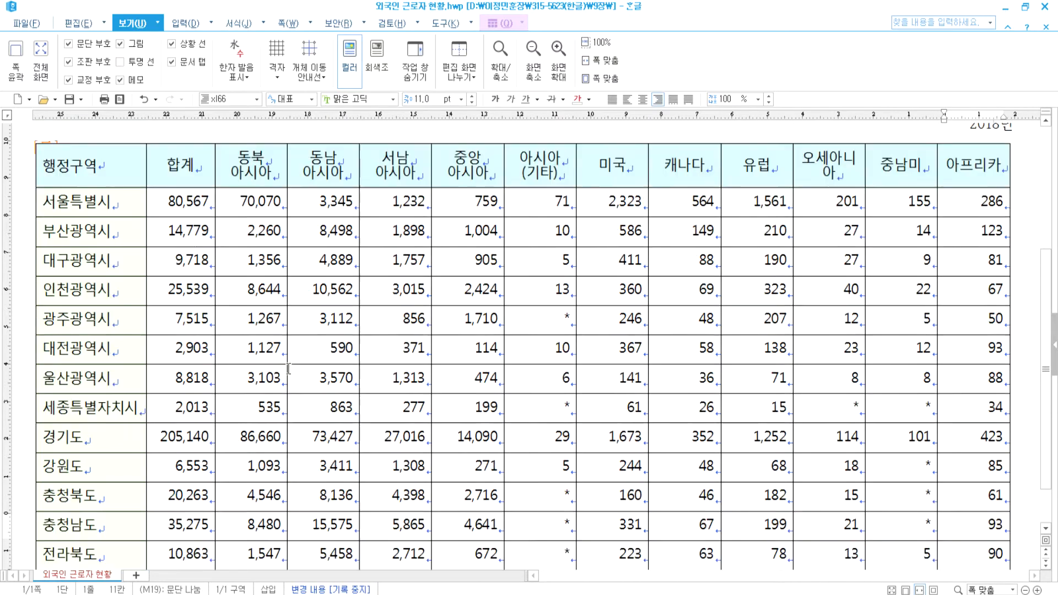
{"action": "left_click_drag", "start_coordinate": [183, 253], "coordinate": [540, 312]}
{"action": "left_click_drag", "start_coordinate": [649, 343], "coordinate": [968, 478]}
{"action": "key", "text": "ctrl+shift+s"}
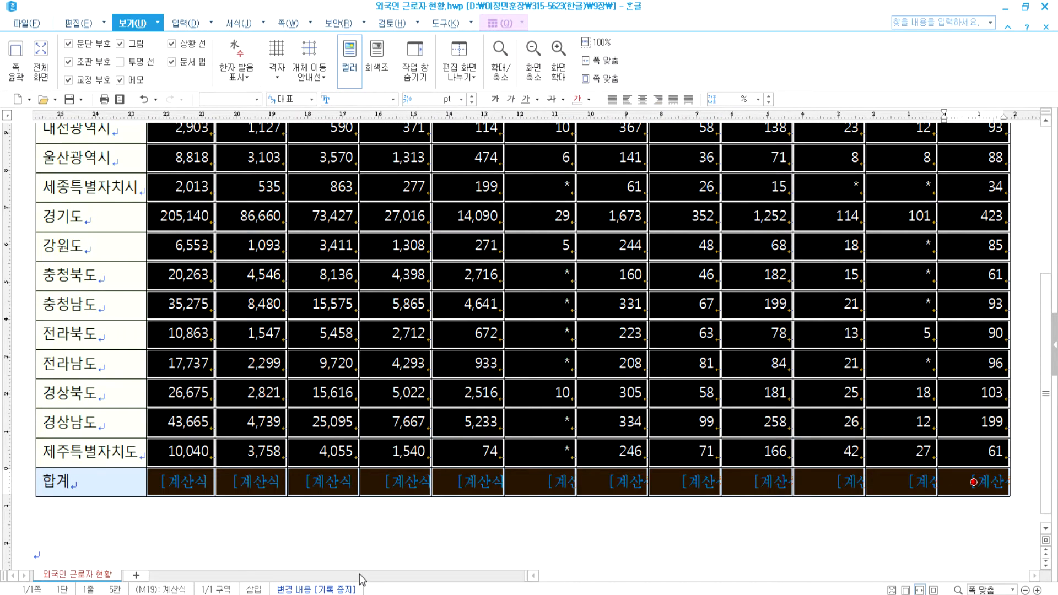
Widen the 합계 column from its bottom cell to make room for the formula marks
{"action": "left_click", "coordinate": [166, 483]}
{"action": "double_click", "coordinate": [167, 484]}
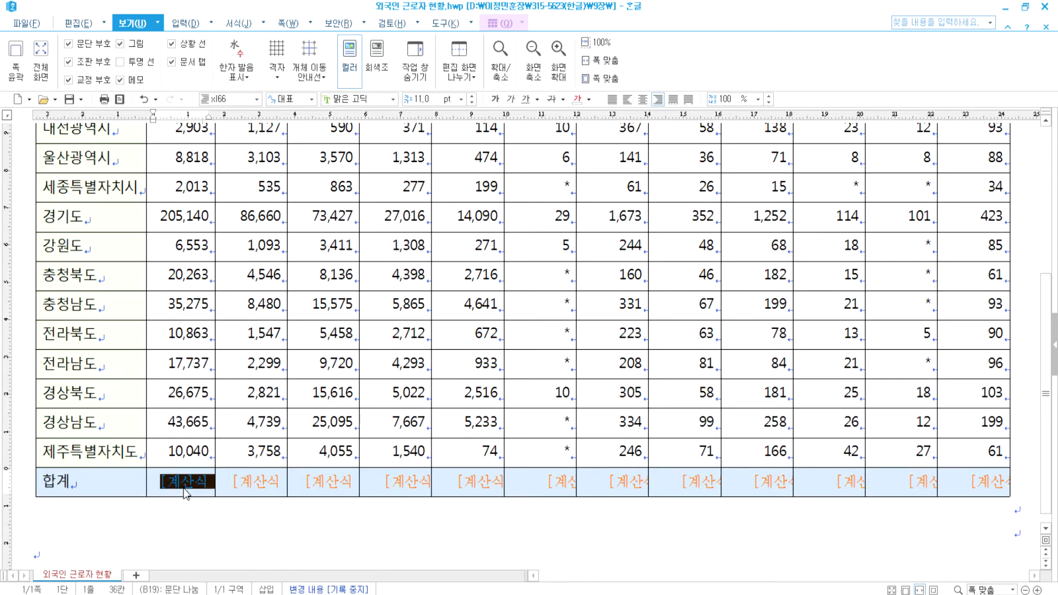
{"action": "left_click", "coordinate": [187, 493]}
{"action": "key", "text": "F5"}
{"action": "key", "text": "ctrl+Right"}
{"action": "key", "text": "ctrl+Right"}
{"action": "key", "text": "ctrl+Right"}
{"action": "key", "text": "ctrl+Right"}
{"action": "key", "text": "ctrl+Right"}
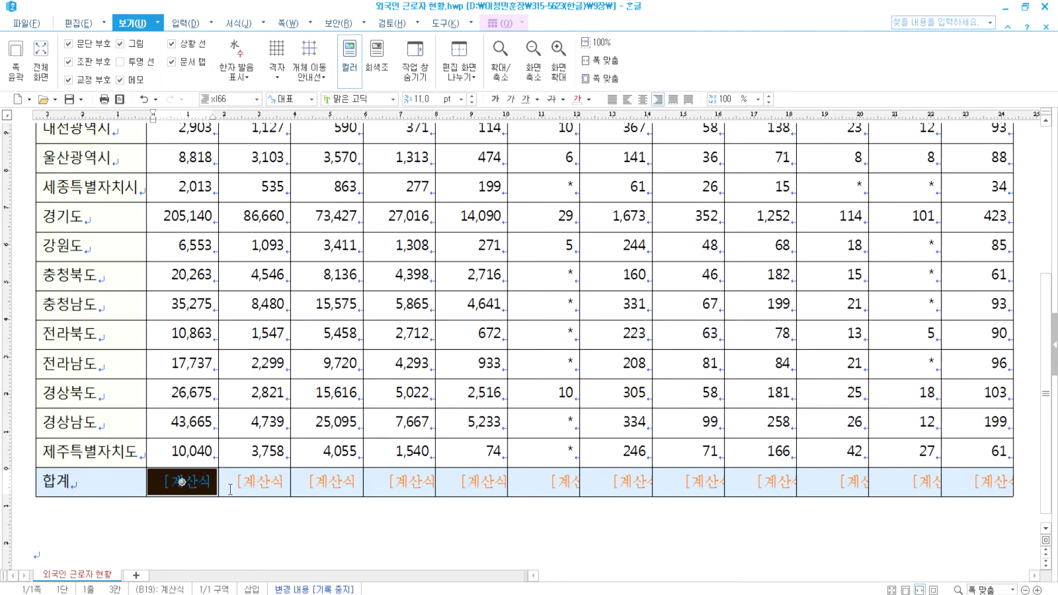
{"action": "key", "text": "ctrl+Right"}
{"action": "key", "text": "ctrl+Right"}
{"action": "key", "text": "ctrl+Right"}
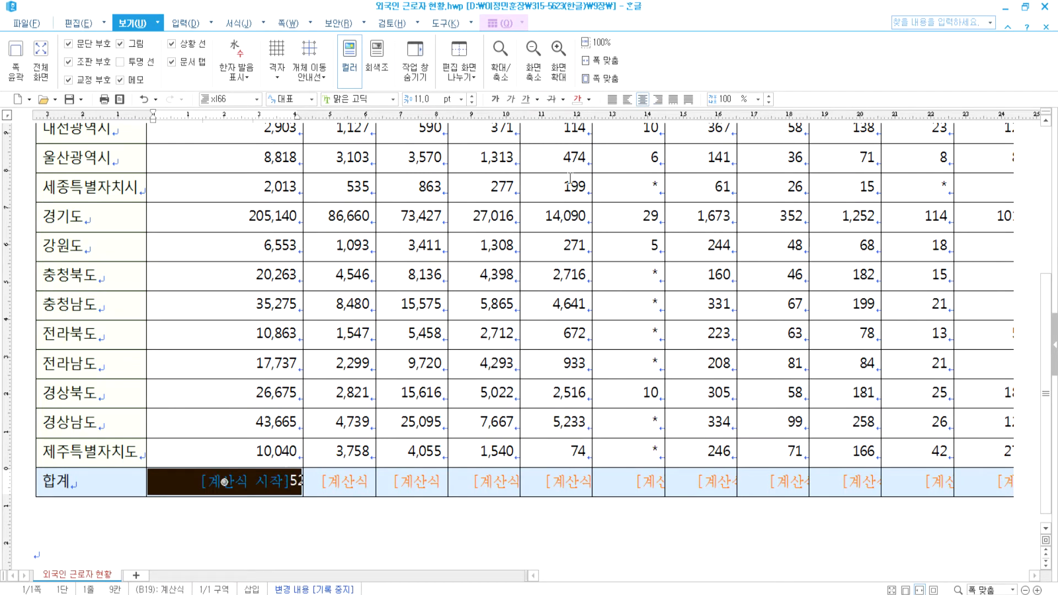
Justify the text in the bottom cell of the 합계 column, and hide the typesetting marks
{"action": "left_click", "coordinate": [611, 100]}
{"action": "left_click", "coordinate": [224, 482]}
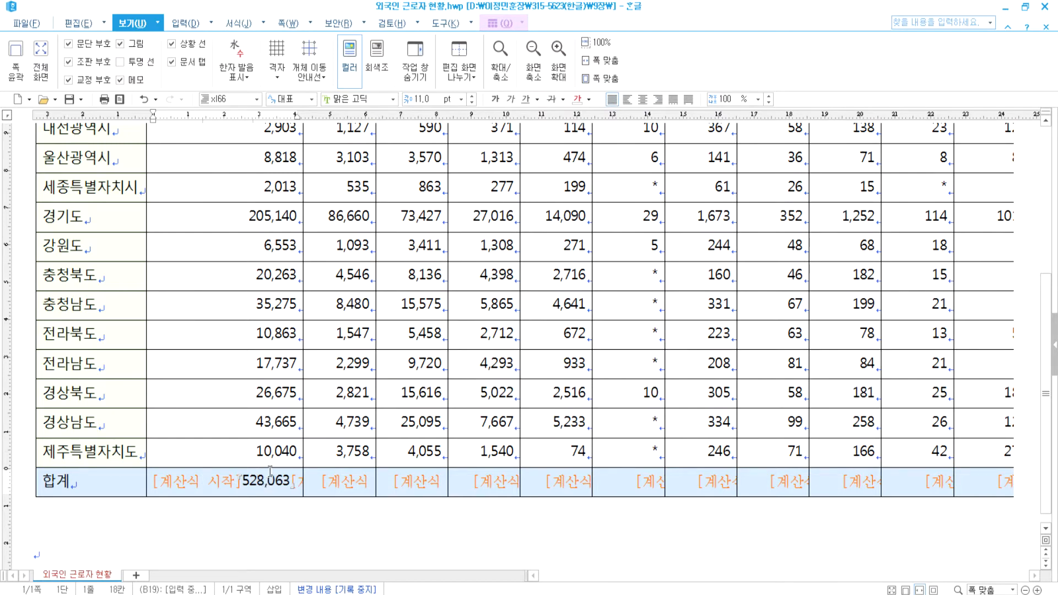
{"action": "left_click", "coordinate": [88, 64]}
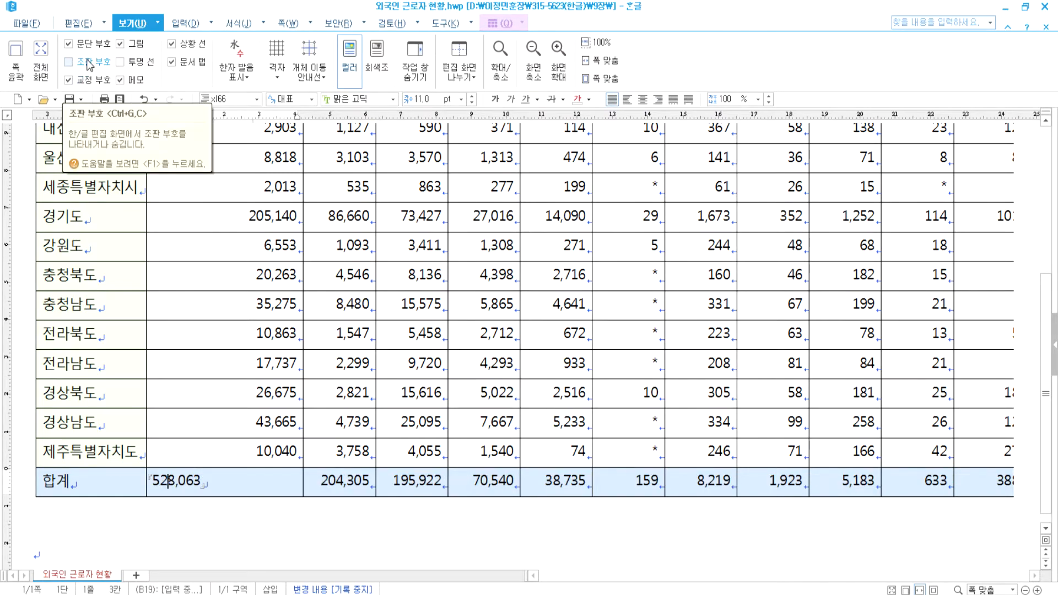
Examine the corner marks that enclose the calculated 합계 and 동북아시아 totals in the bottom row
{"action": "left_click", "coordinate": [243, 526]}
{"action": "left_click", "coordinate": [230, 474]}
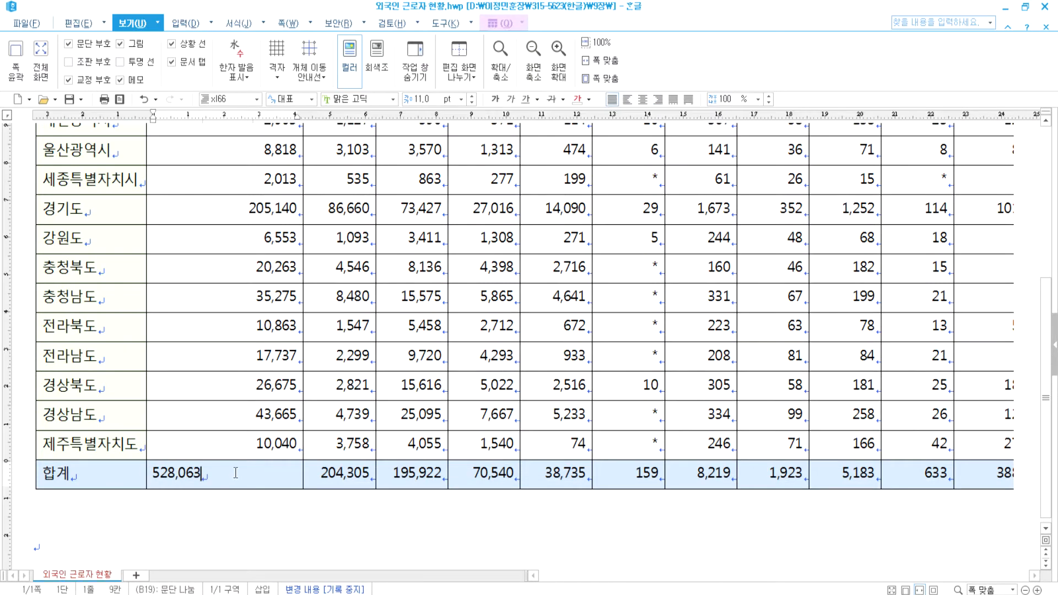
{"action": "left_click", "coordinate": [336, 471]}
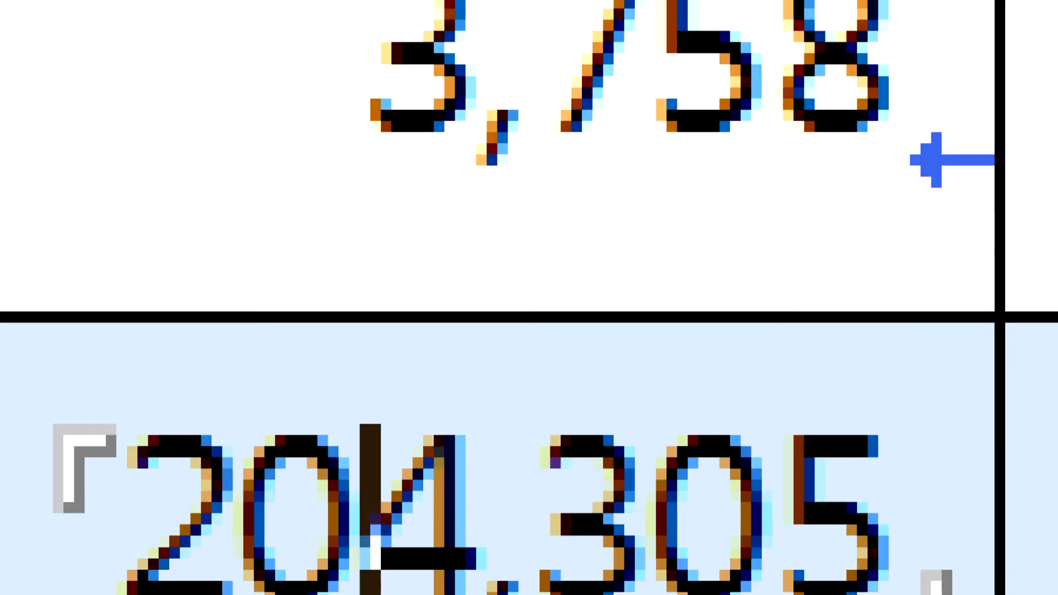
{"action": "scroll", "coordinate": [334, 477], "scroll_direction": "down", "scroll_amount": 5}
{"action": "left_click", "coordinate": [335, 479]}
{"action": "mouse_move", "coordinate": [269, 462]}
{"action": "left_mouse_down"}
{"action": "mouse_move", "coordinate": [230, 442]}
{"action": "mouse_move", "coordinate": [317, 438]}
{"action": "mouse_move", "coordinate": [271, 471]}
{"action": "left_mouse_up"}
{"action": "mouse_move", "coordinate": [510, 510]}
{"action": "left_mouse_down"}
{"action": "mouse_move", "coordinate": [422, 488]}
{"action": "mouse_move", "coordinate": [518, 463]}
{"action": "mouse_move", "coordinate": [506, 513]}
{"action": "left_mouse_up"}
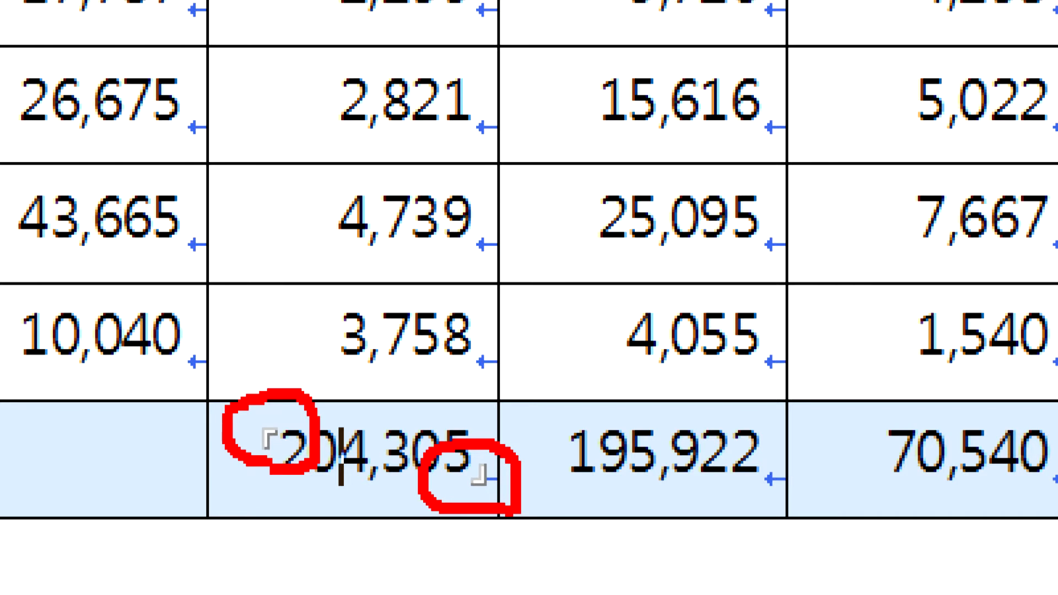
{"action": "mouse_move", "coordinate": [665, 213]}
{"action": "left_mouse_down"}
{"action": "mouse_move", "coordinate": [540, 201]}
{"action": "mouse_move", "coordinate": [540, 358]}
{"action": "left_mouse_up"}
{"action": "mouse_move", "coordinate": [871, 364]}
{"action": "left_mouse_down"}
{"action": "mouse_move", "coordinate": [856, 507]}
{"action": "mouse_move", "coordinate": [732, 502]}
{"action": "left_mouse_up"}
{"action": "mouse_move", "coordinate": [322, 154]}
{"action": "left_mouse_down"}
{"action": "mouse_move", "coordinate": [240, 151]}
{"action": "mouse_move", "coordinate": [240, 249]}
{"action": "mouse_move", "coordinate": [272, 179]}
{"action": "mouse_move", "coordinate": [325, 185]}
{"action": "mouse_move", "coordinate": [327, 146]}
{"action": "left_mouse_up"}
{"action": "left_click", "coordinate": [451, 244]}
{"action": "mouse_move", "coordinate": [451, 244]}
{"action": "left_mouse_down"}
{"action": "mouse_move", "coordinate": [450, 331]}
{"action": "mouse_move", "coordinate": [396, 364]}
{"action": "mouse_move", "coordinate": [490, 361]}
{"action": "mouse_move", "coordinate": [490, 238]}
{"action": "mouse_move", "coordinate": [423, 246]}
{"action": "left_mouse_up"}
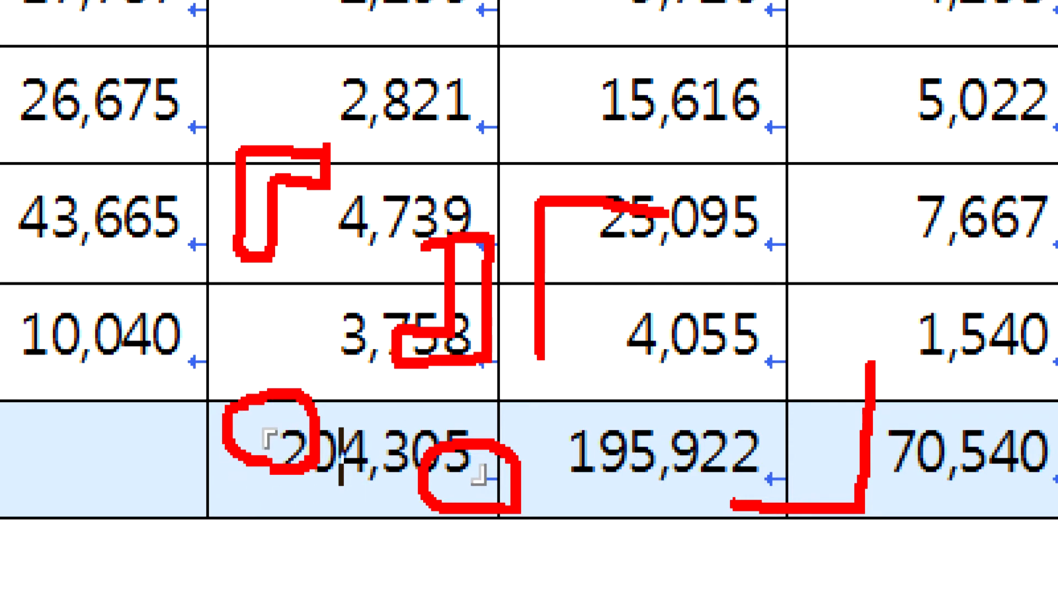
{"action": "key", "text": "Escape"}
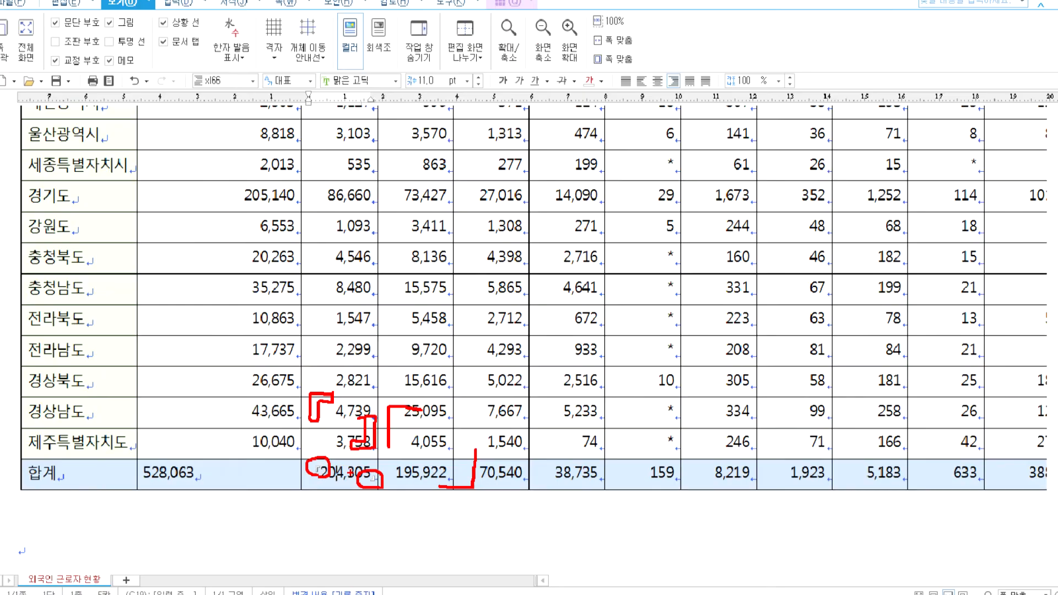
Bring up the character map from the table and browse its 전각 기호(일반) symbols
{"action": "left_click", "coordinate": [241, 301]}
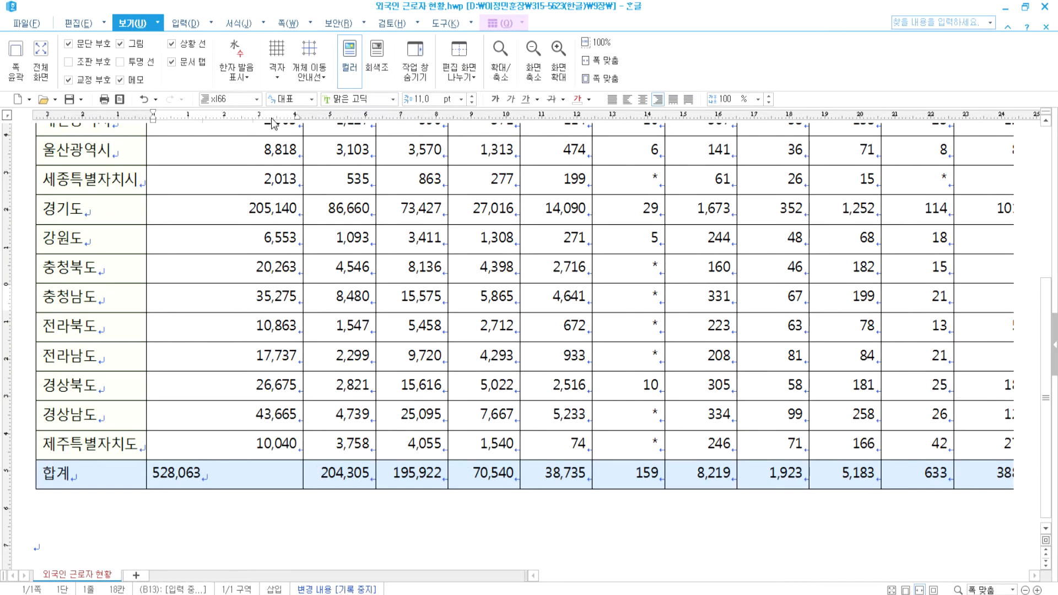
{"action": "left_click", "coordinate": [186, 23]}
{"action": "left_click", "coordinate": [762, 75]}
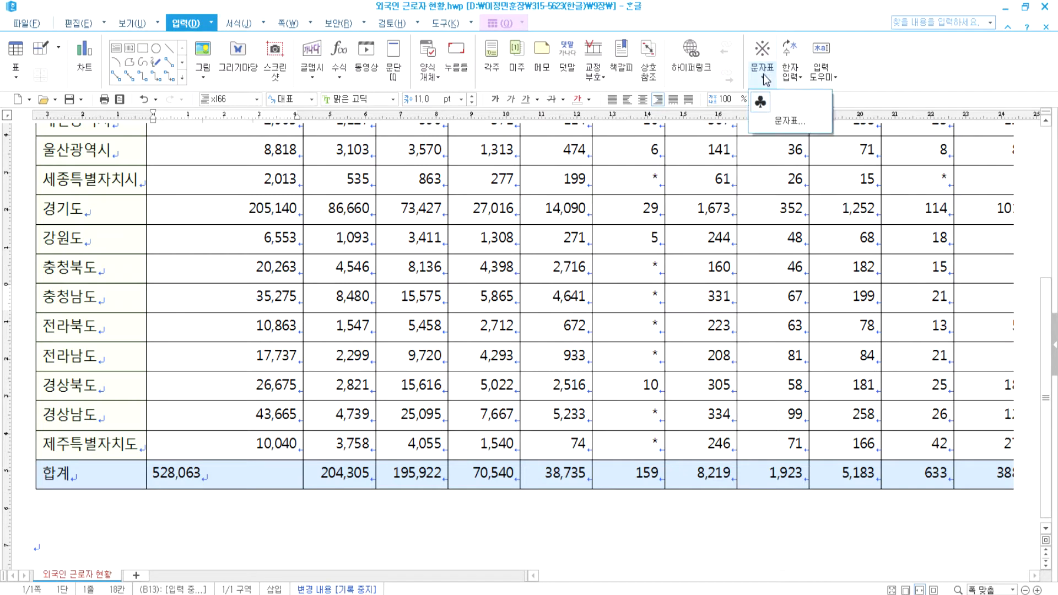
{"action": "left_click", "coordinate": [781, 122]}
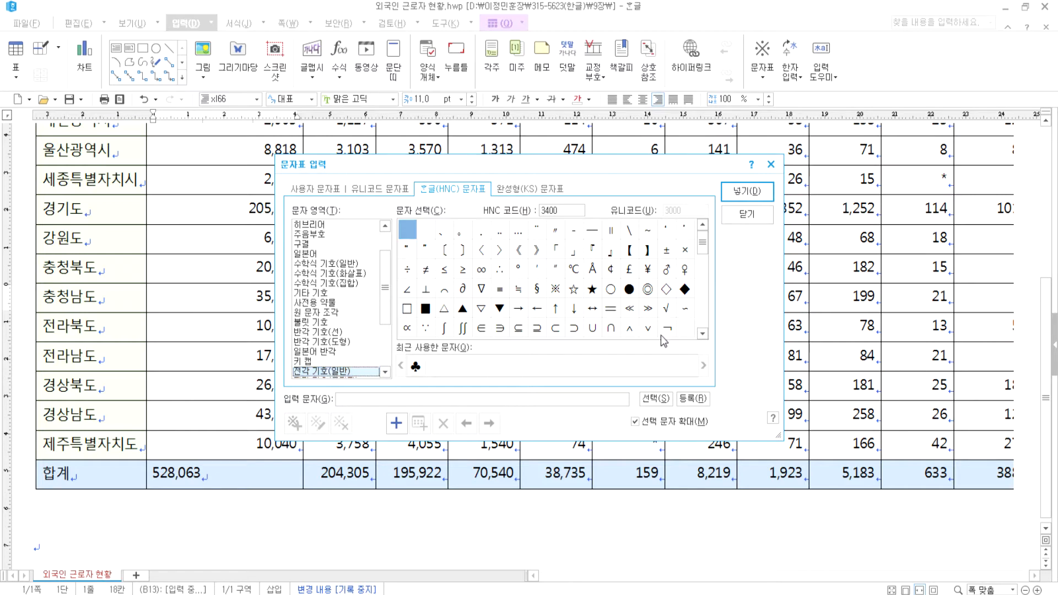
{"action": "left_click", "coordinate": [703, 334]}
{"action": "left_click", "coordinate": [702, 334]}
{"action": "left_click", "coordinate": [702, 334]}
{"action": "left_click", "coordinate": [703, 334]}
{"action": "left_click", "coordinate": [703, 334]}
{"action": "left_click", "coordinate": [702, 334]}
{"action": "left_click_drag", "start_coordinate": [704, 267], "coordinate": [704, 242]}
Compare the corner brackets 「, 」, 『 and 』 in the character map, and close it without inserting any
{"action": "left_click", "coordinate": [574, 252]}
{"action": "left_click", "coordinate": [590, 250]}
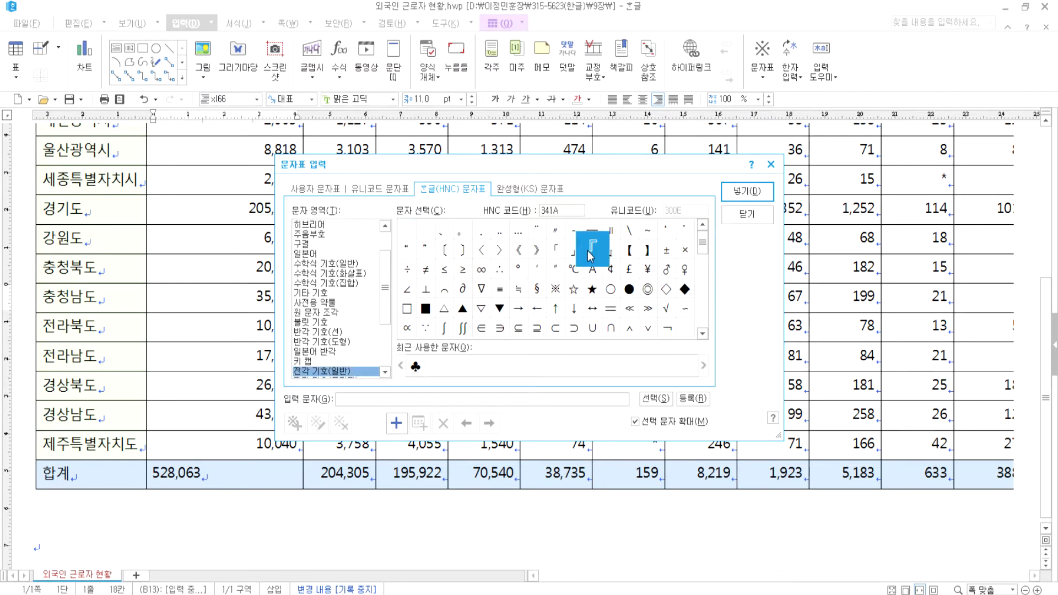
{"action": "left_click", "coordinate": [611, 250]}
{"action": "left_click", "coordinate": [551, 253]}
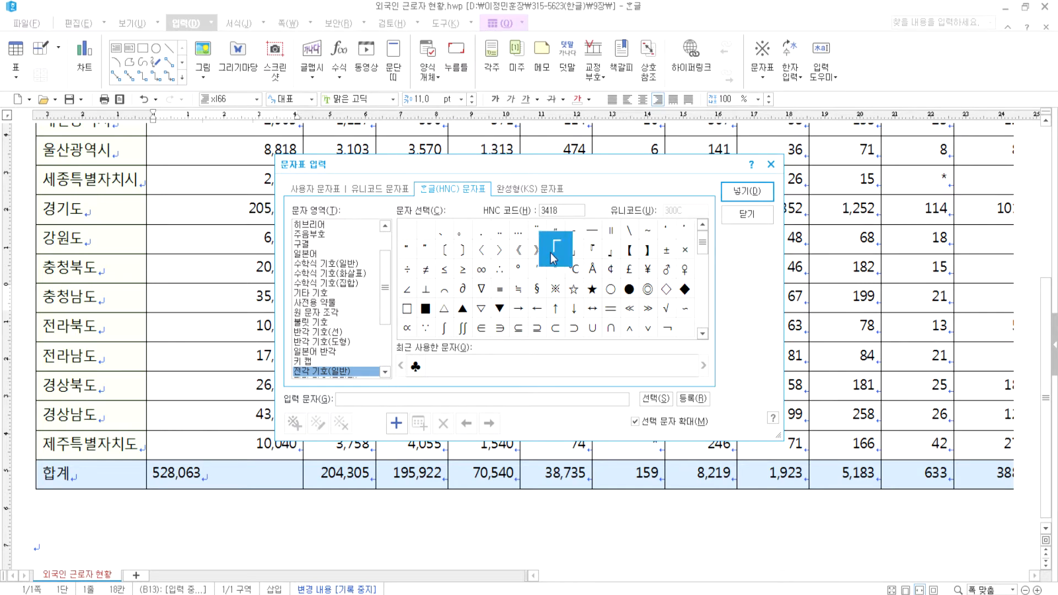
{"action": "left_click", "coordinate": [571, 253]}
{"action": "left_click", "coordinate": [551, 253]}
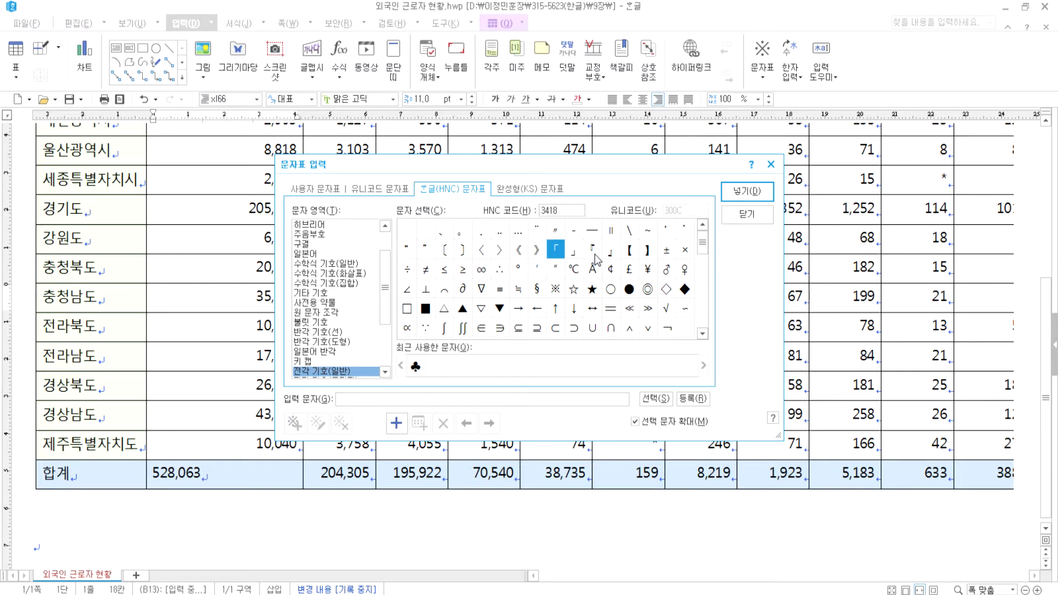
{"action": "key", "text": "Escape"}
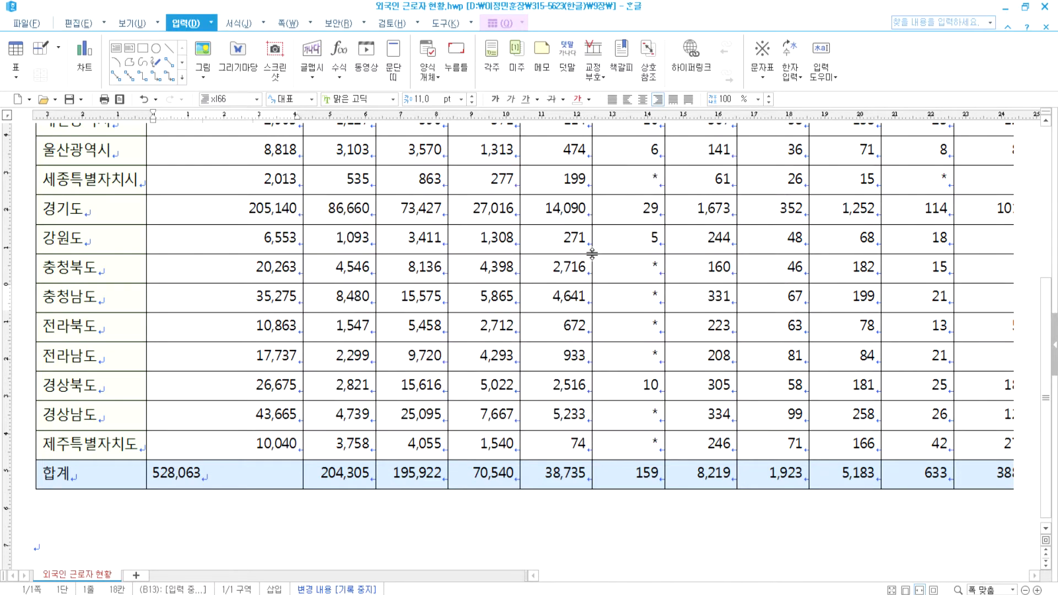
Undo the alignment, column widening and block sum, and restore the original values in the 합계 row
{"action": "key", "text": "ctrl+z"}
{"action": "key", "text": "ctrl+z"}
{"action": "key", "text": "ctrl+z"}
{"action": "key", "text": "ctrl+z"}
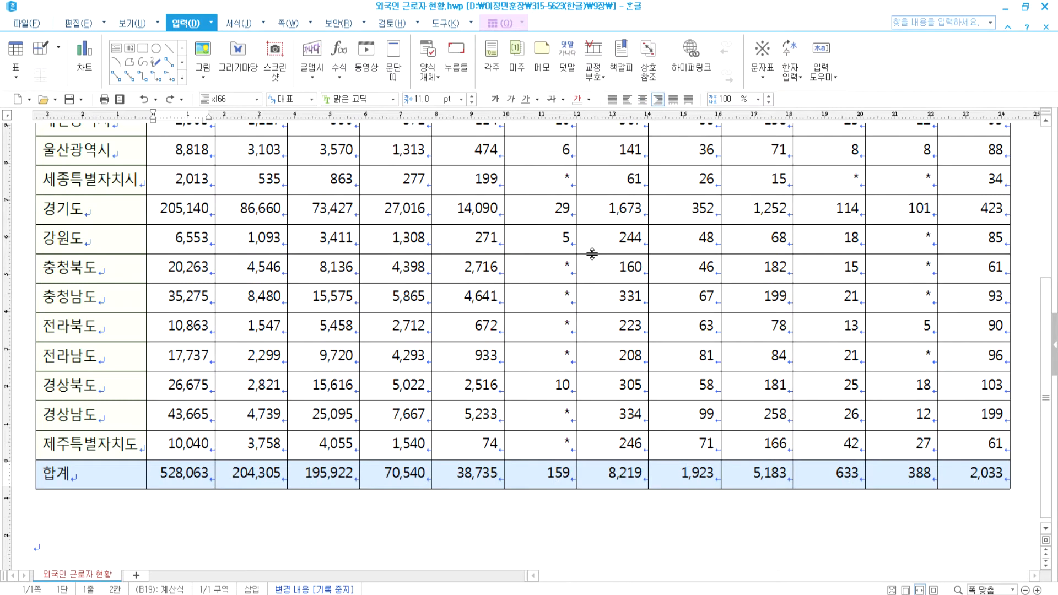
{"action": "key", "text": "ctrl+z"}
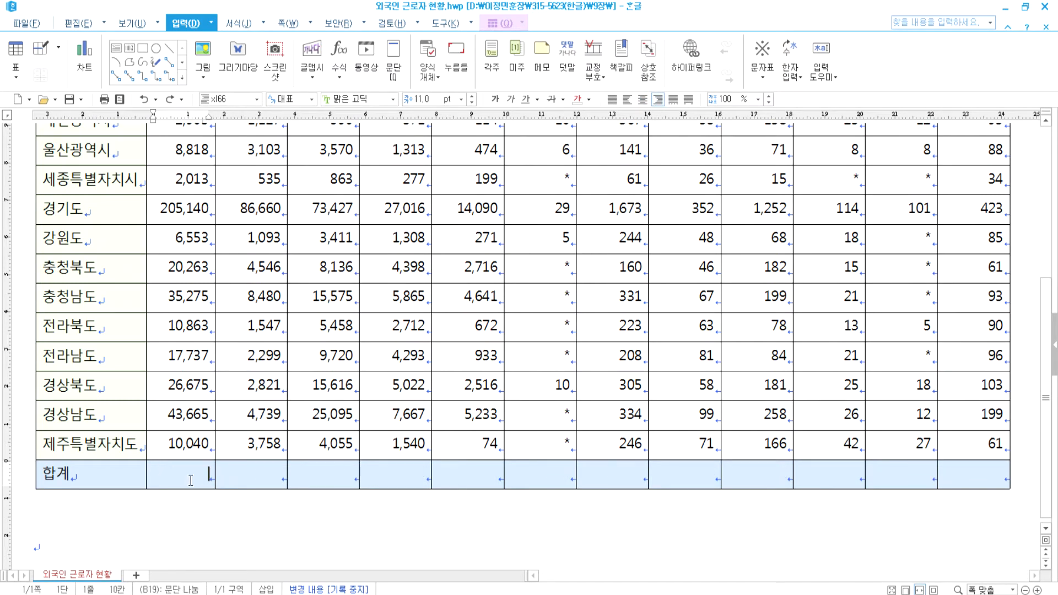
{"action": "key", "text": "ctrl+shift+z"}
{"action": "left_click", "coordinate": [217, 527]}
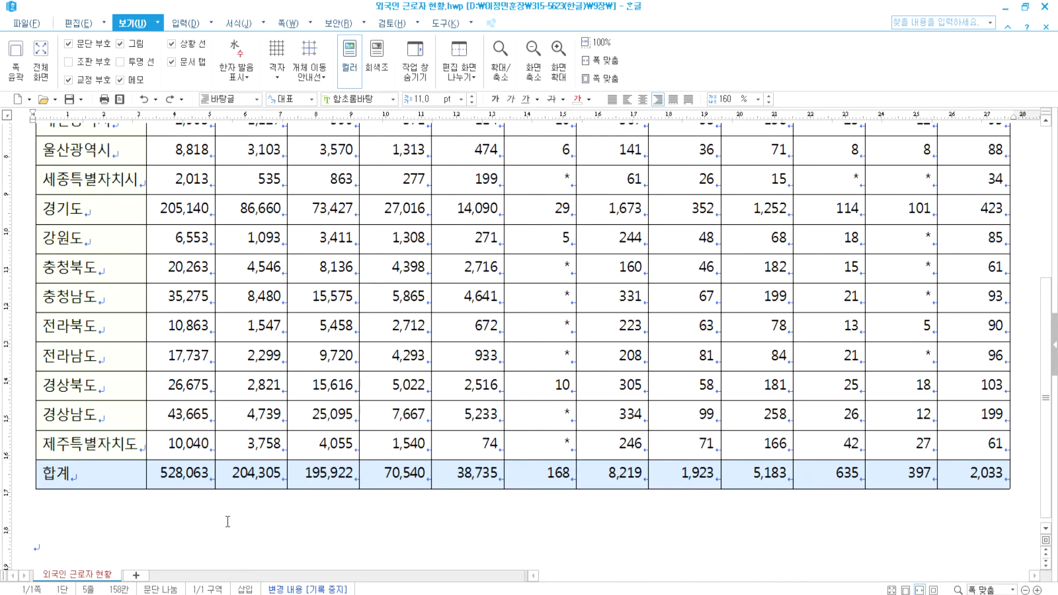
Switch to 표연습.hwp and look over its 셀의 높이와 너비 조정 and 표 뒤집기 exercise tables
{"action": "scroll", "coordinate": [361, 472], "scroll_direction": "up", "scroll_amount": 5}
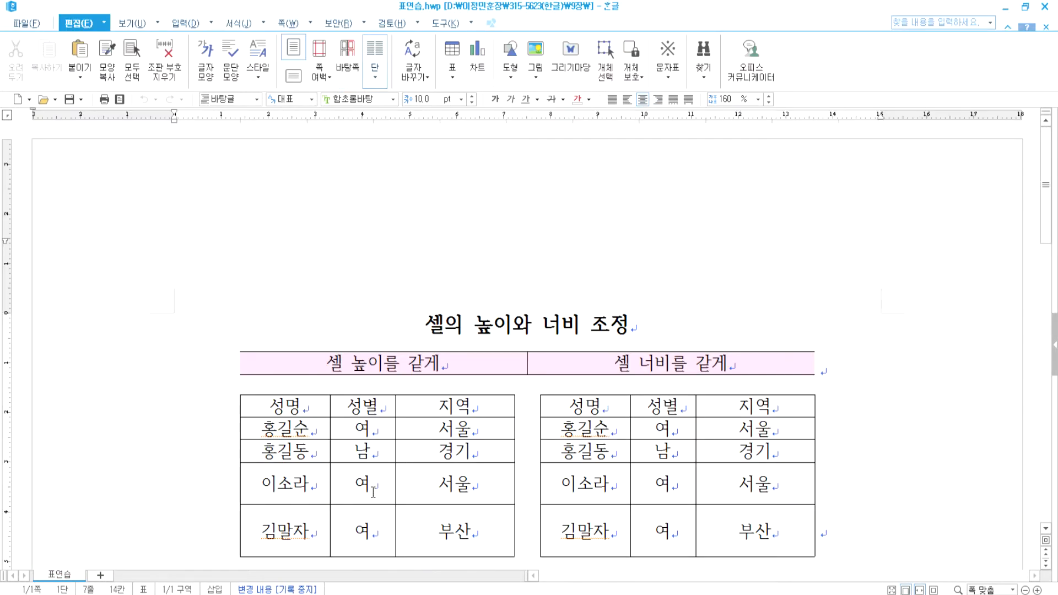
{"action": "scroll", "coordinate": [373, 492], "scroll_direction": "down", "scroll_amount": 3}
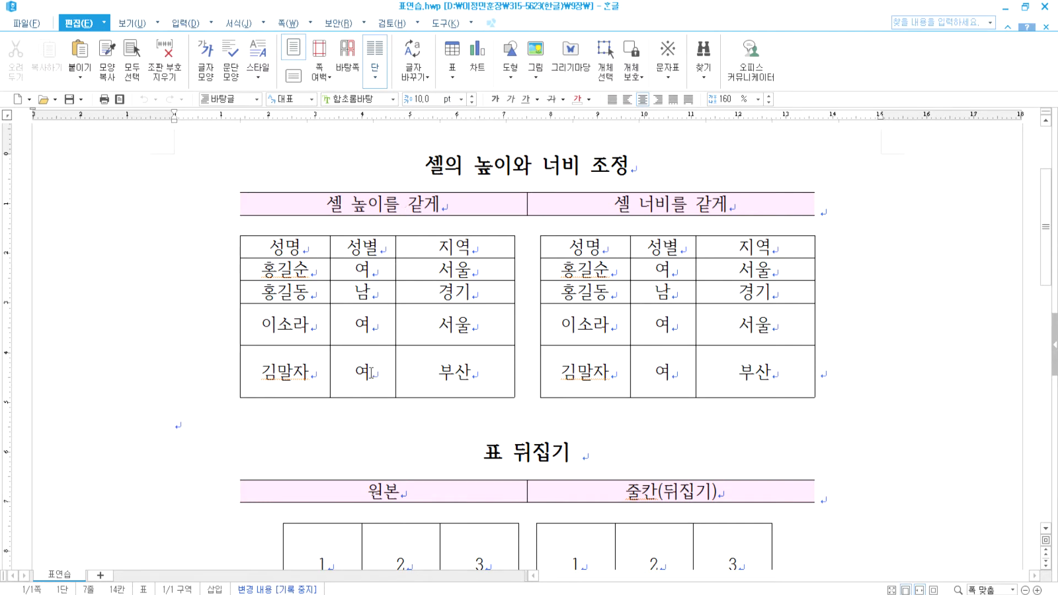
{"action": "scroll", "coordinate": [366, 396], "scroll_direction": "down", "scroll_amount": 3}
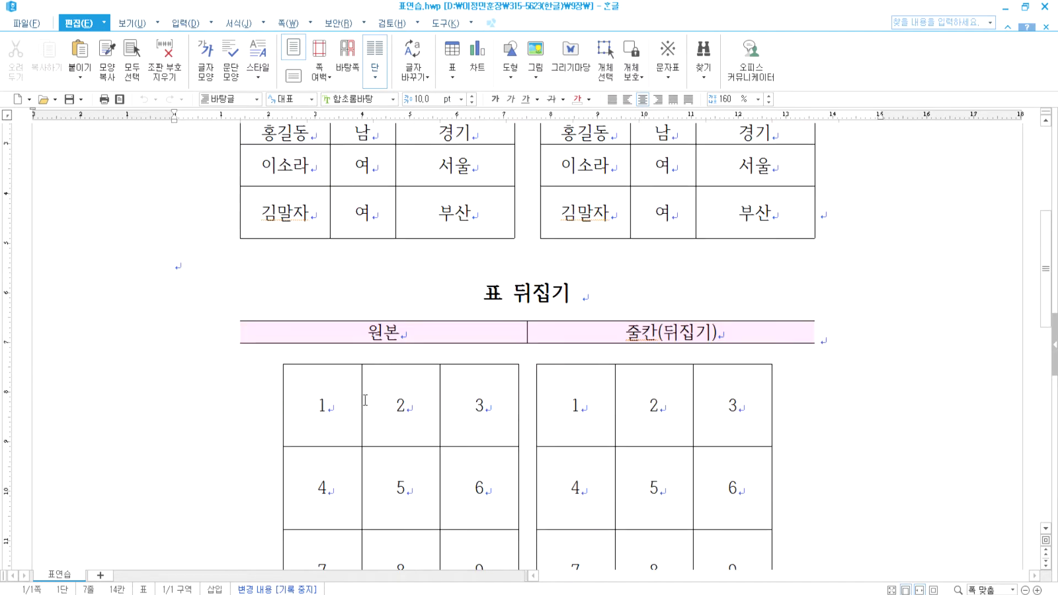
{"action": "scroll", "coordinate": [365, 401], "scroll_direction": "down", "scroll_amount": 3}
{"action": "scroll", "coordinate": [364, 404], "scroll_direction": "up", "scroll_amount": 6}
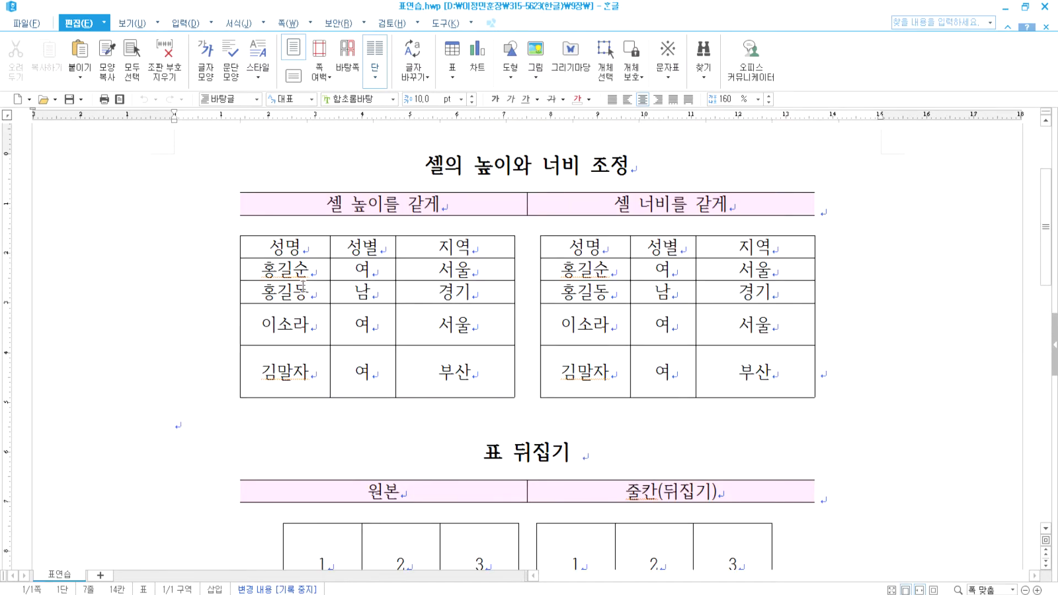
Make all row heights equal in the 셀 높이를 같게 table and all column widths equal in the 셀 너비를 같게 table
{"action": "left_click_drag", "start_coordinate": [283, 250], "coordinate": [413, 371]}
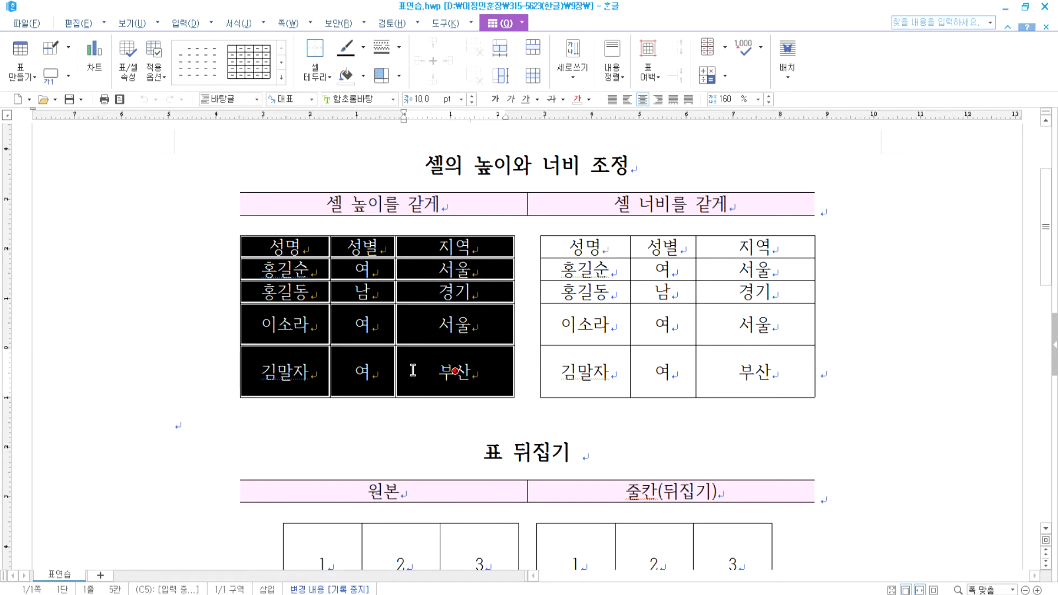
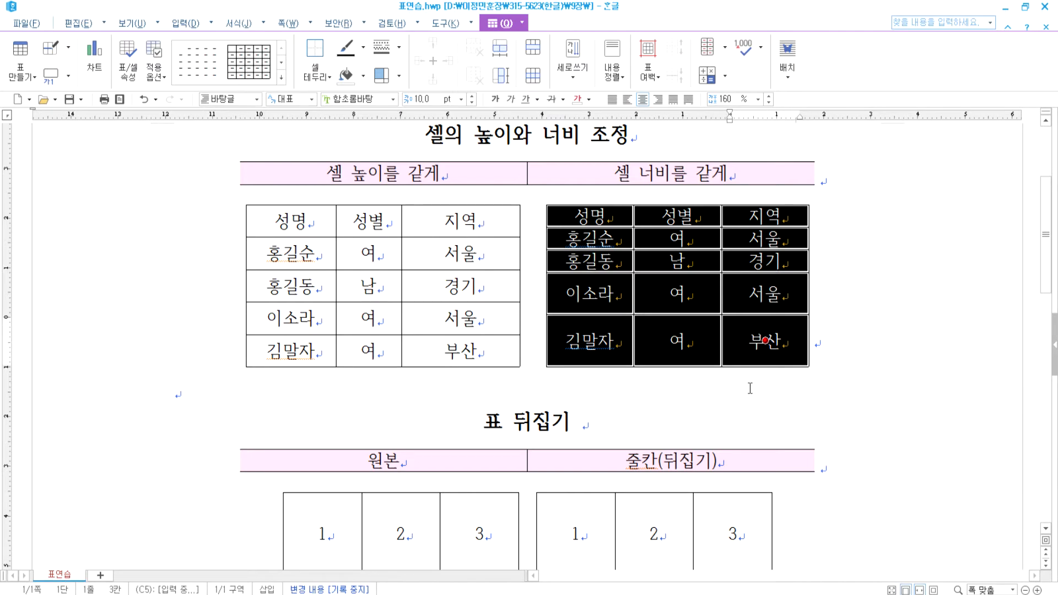
{"action": "left_click", "coordinate": [756, 368]}
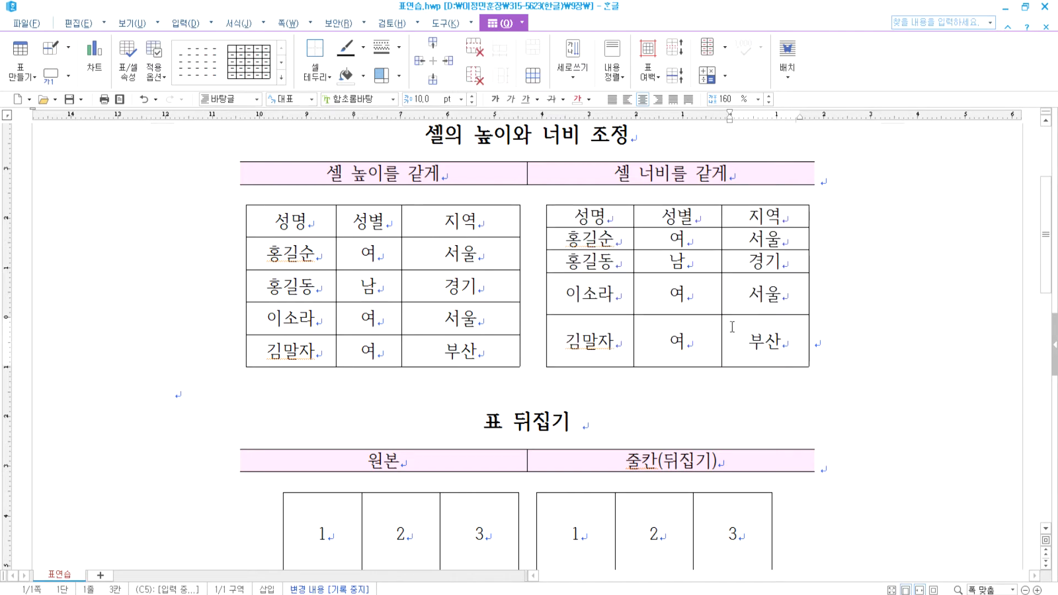
Narrow the 성별 column of the 셀 너비를 같게 table by moving its border with 지역, and compare the two columns
{"action": "left_click_drag", "start_coordinate": [723, 301], "coordinate": [693, 301]}
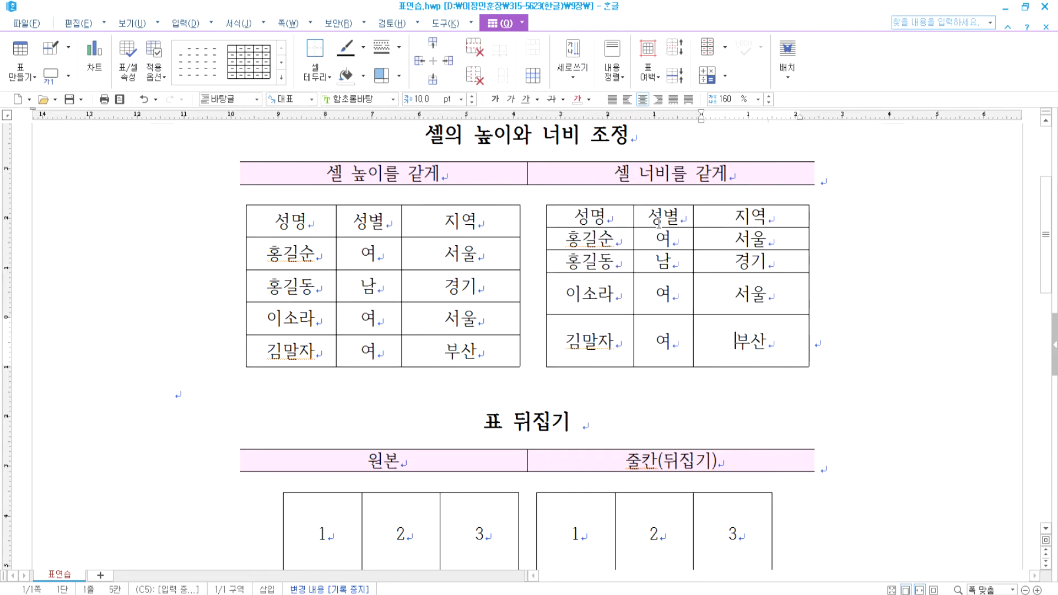
{"action": "left_click_drag", "start_coordinate": [662, 219], "coordinate": [655, 334]}
{"action": "left_click_drag", "start_coordinate": [754, 220], "coordinate": [750, 339]}
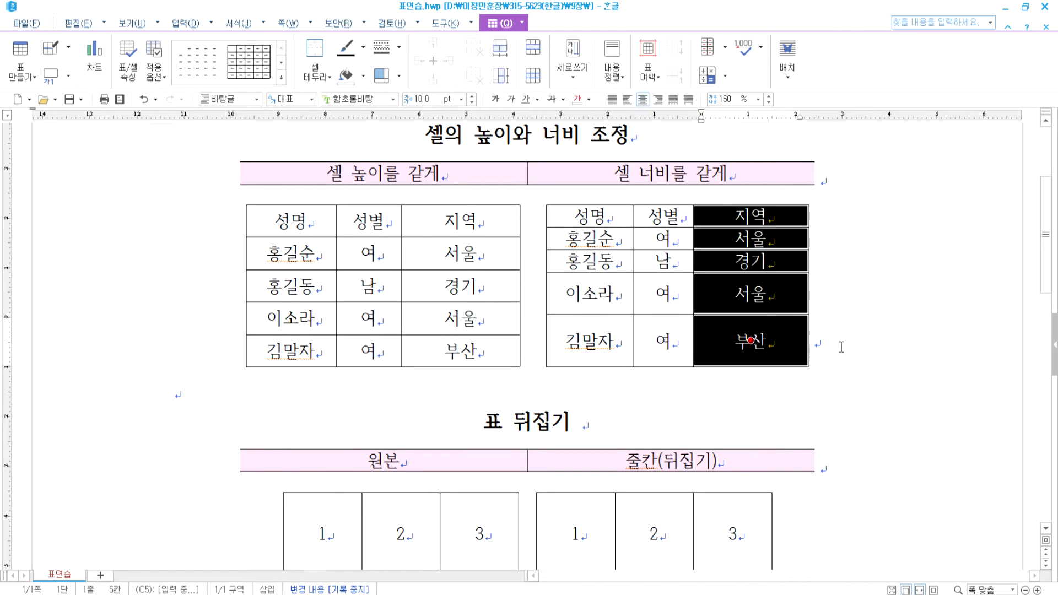
{"action": "left_click", "coordinate": [875, 340]}
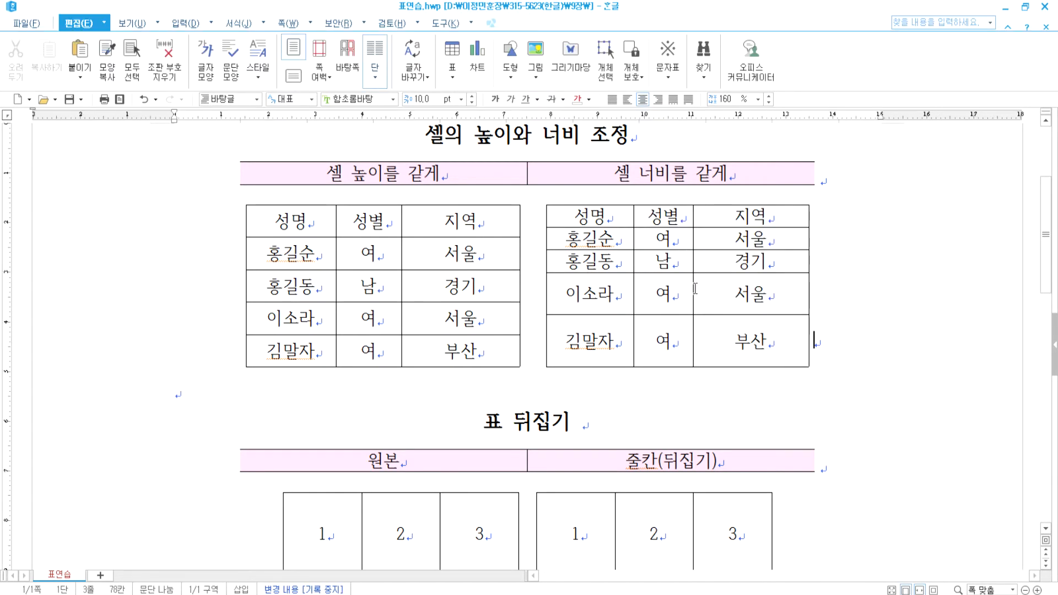
Equalize the widths of all columns in the 셀 너비를 같게 table again and leave the table
{"action": "left_click_drag", "start_coordinate": [610, 216], "coordinate": [723, 337]}
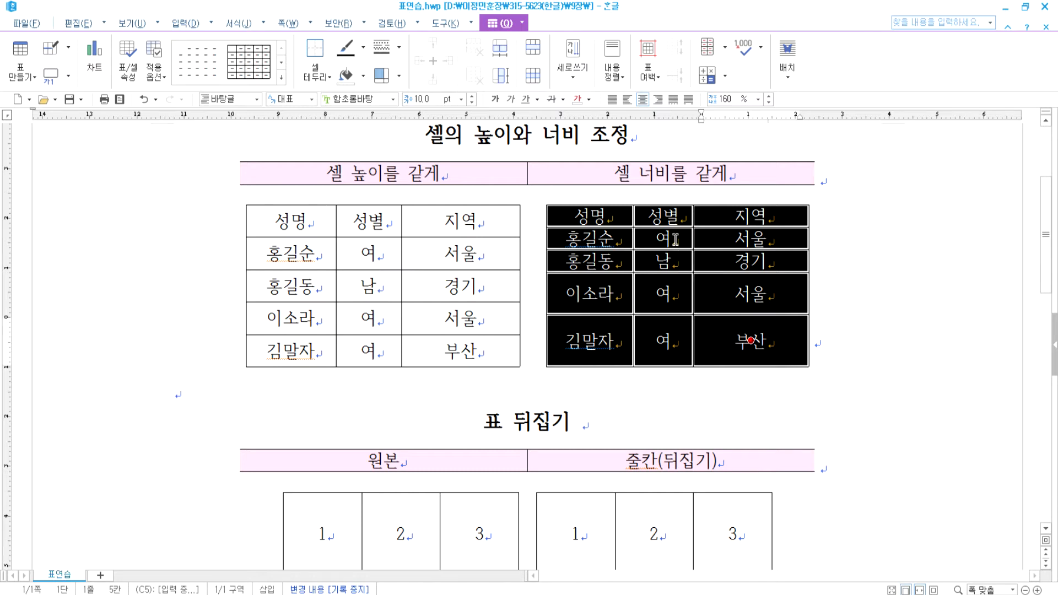
{"action": "left_click", "coordinate": [501, 55]}
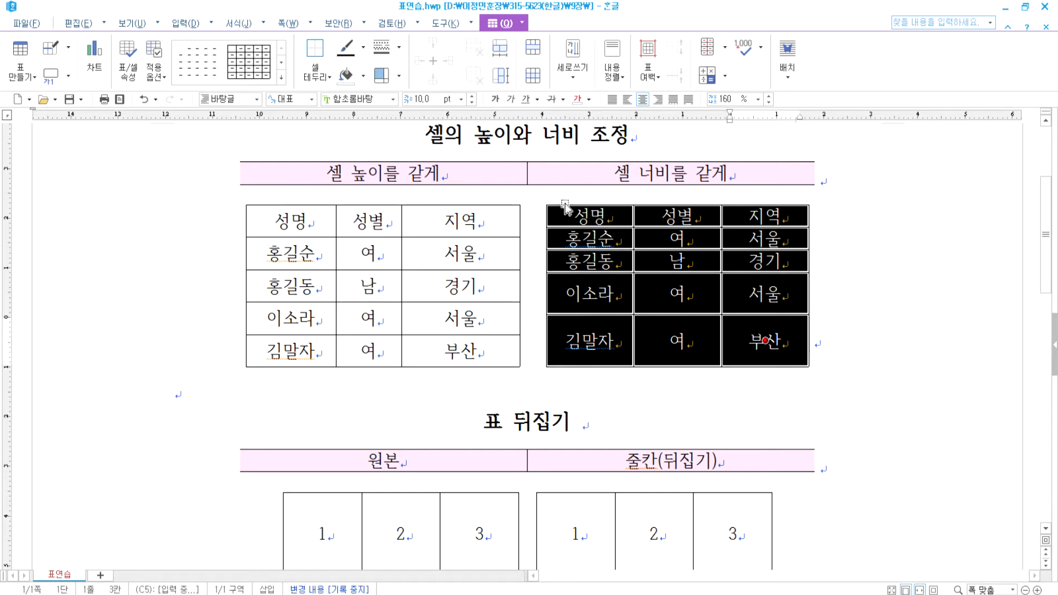
{"action": "left_click", "coordinate": [814, 330]}
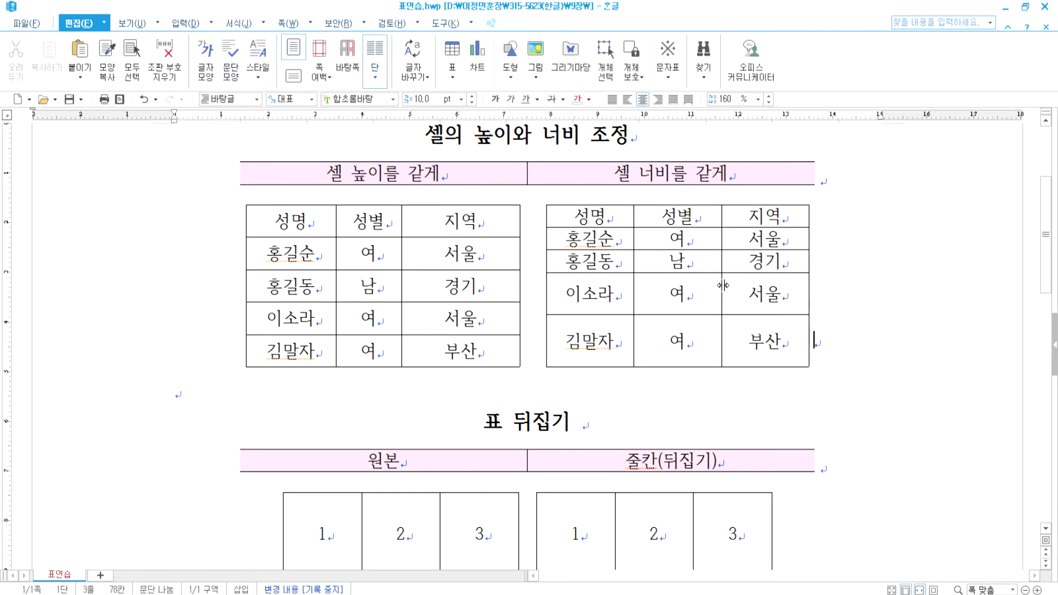
{"action": "left_click", "coordinate": [605, 215]}
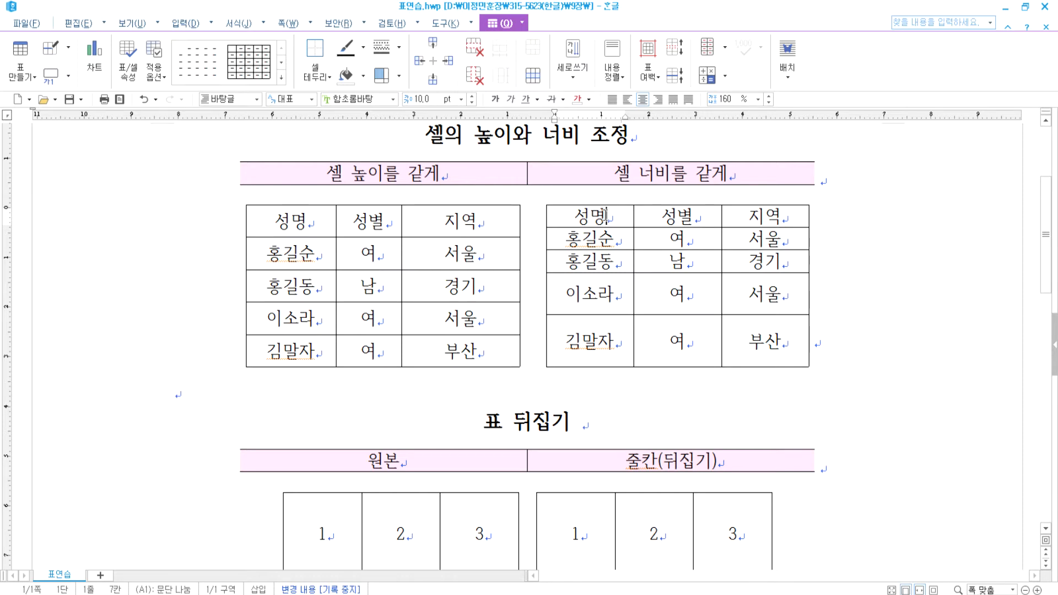
{"action": "left_click", "coordinate": [338, 393]}
On the last empty line below the 표 뒤집기 tables, bring up the character map's 전각 기호(선/단위) symbols
{"action": "scroll", "coordinate": [322, 424], "scroll_direction": "down", "scroll_amount": 5}
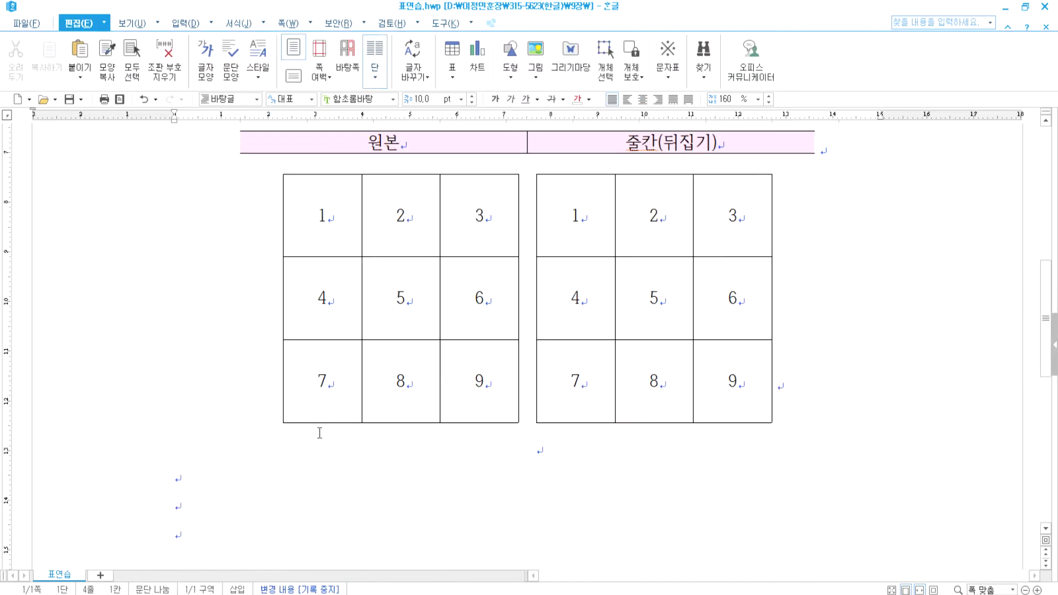
{"action": "scroll", "coordinate": [249, 481], "scroll_direction": "down", "scroll_amount": 3}
{"action": "left_click", "coordinate": [214, 286]}
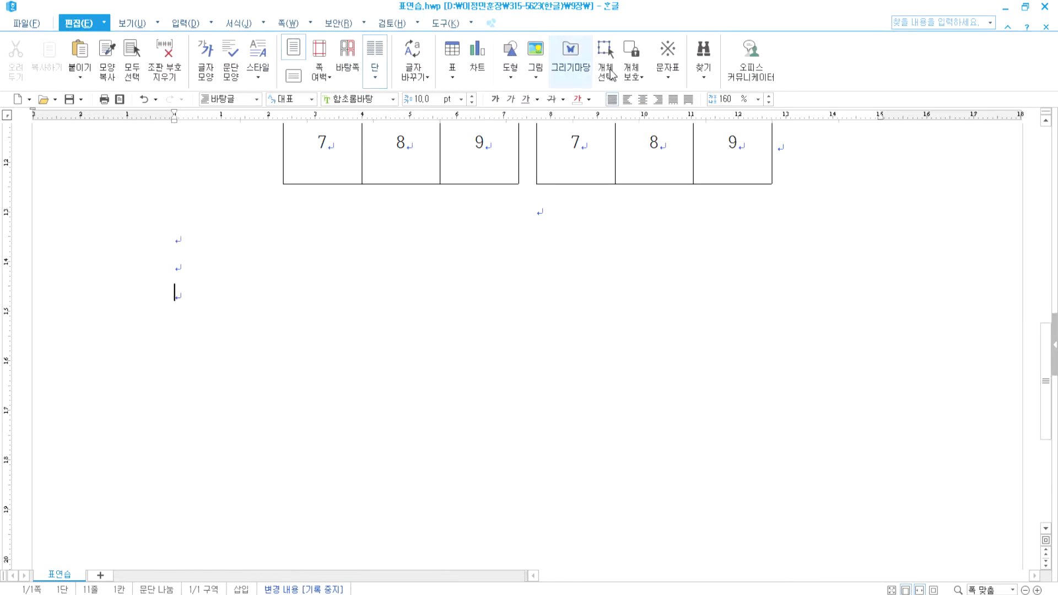
{"action": "left_click", "coordinate": [667, 78]}
{"action": "left_click", "coordinate": [683, 121]}
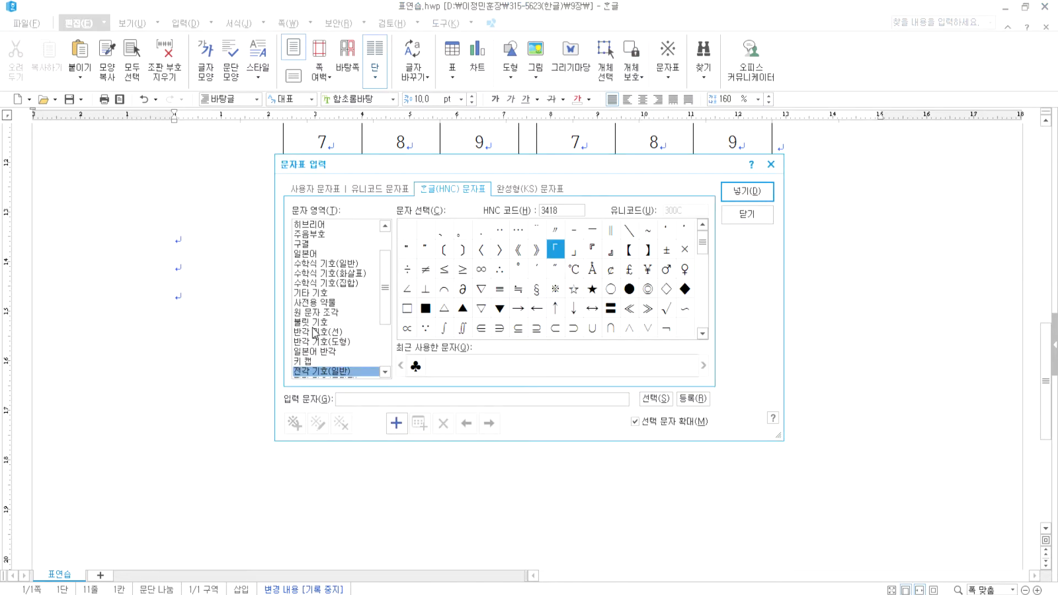
{"action": "left_click_drag", "start_coordinate": [380, 312], "coordinate": [385, 342]}
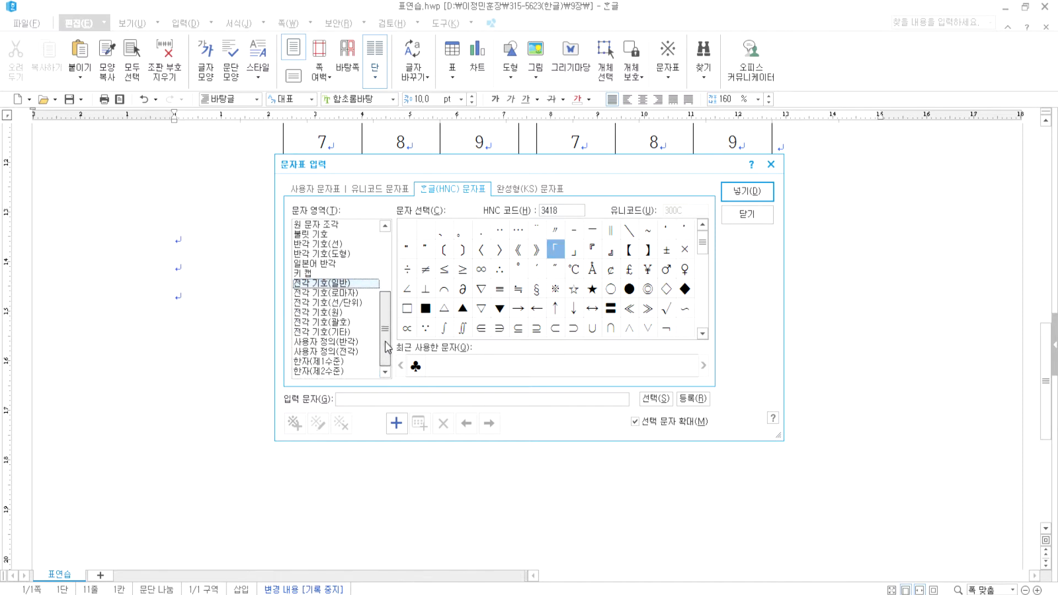
{"action": "left_click", "coordinate": [345, 304]}
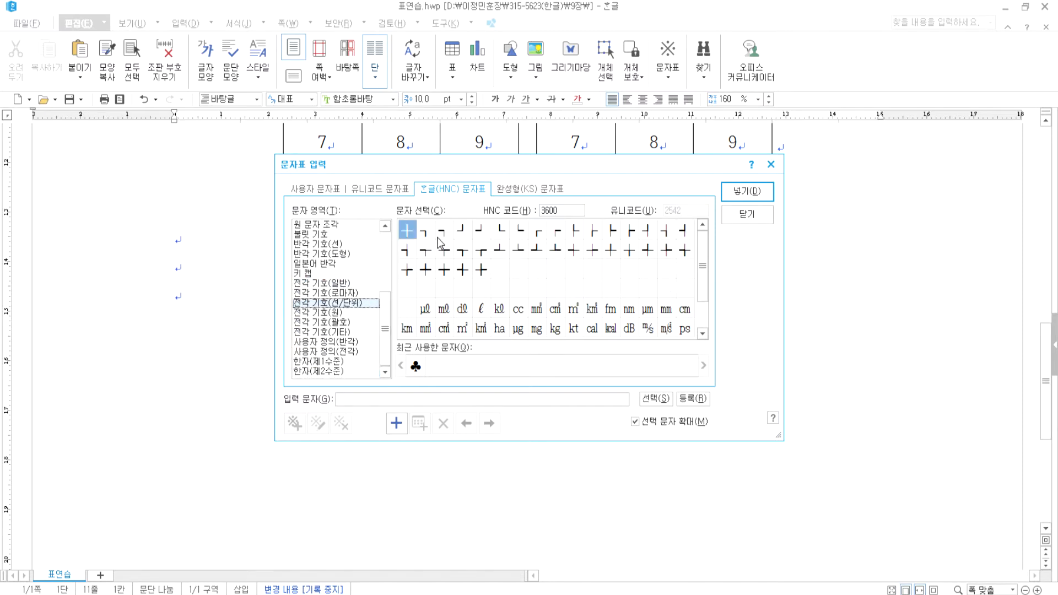
{"action": "left_click", "coordinate": [334, 284]}
{"action": "left_click", "coordinate": [336, 304]}
Insert the corner line symbol with HNC code 3608 on the empty line
{"action": "left_click", "coordinate": [558, 236]}
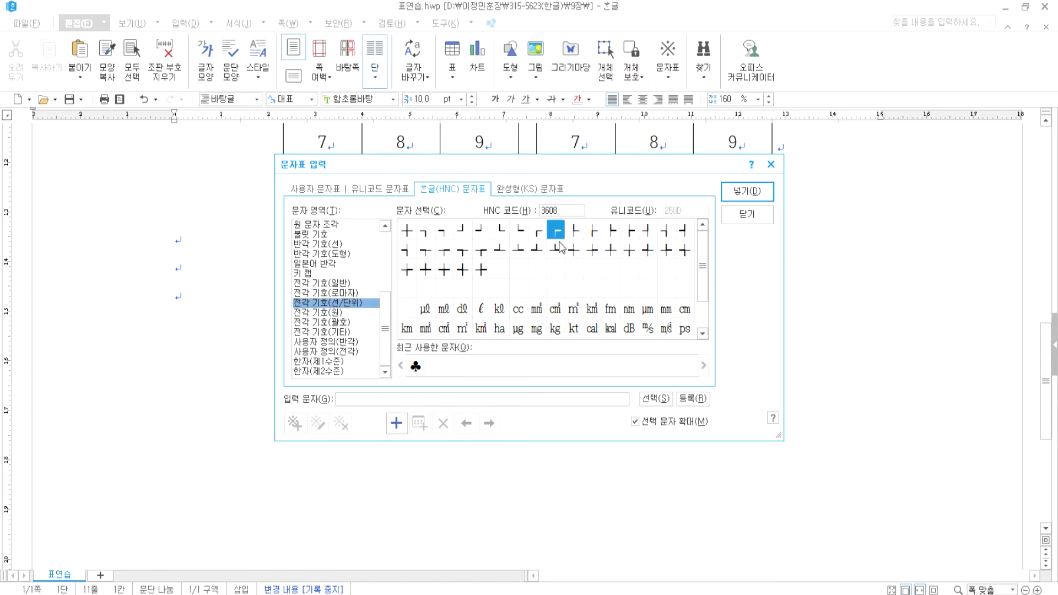
{"action": "left_click", "coordinate": [557, 237]}
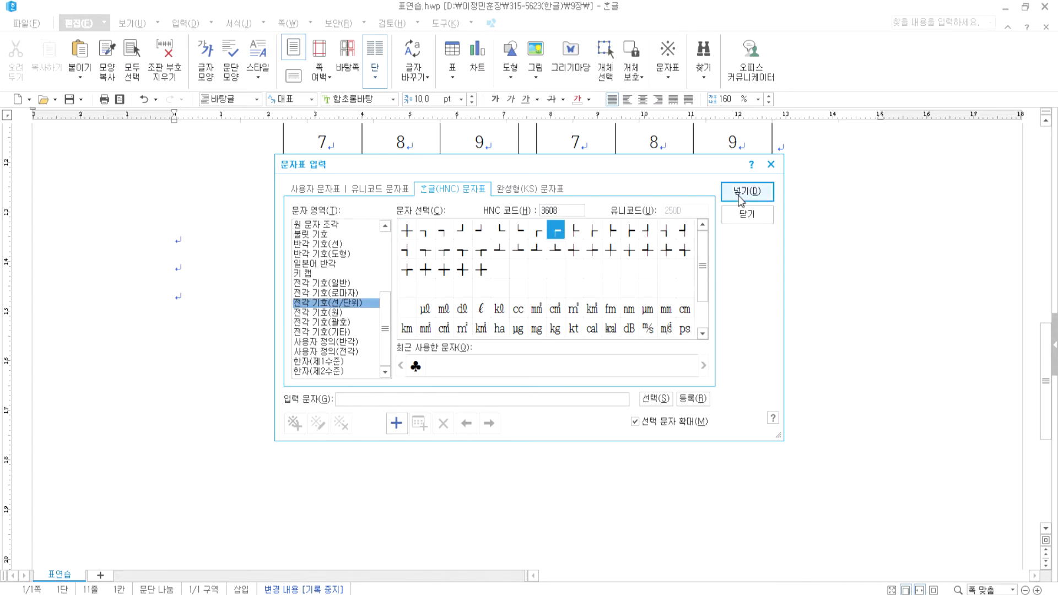
{"action": "key", "text": "Return"}
Examine the corner line symbol with HNC code 3602 in the character map, close it without inserting, and undo the inserted corner symbol
{"action": "key", "text": "ctrl+F10"}
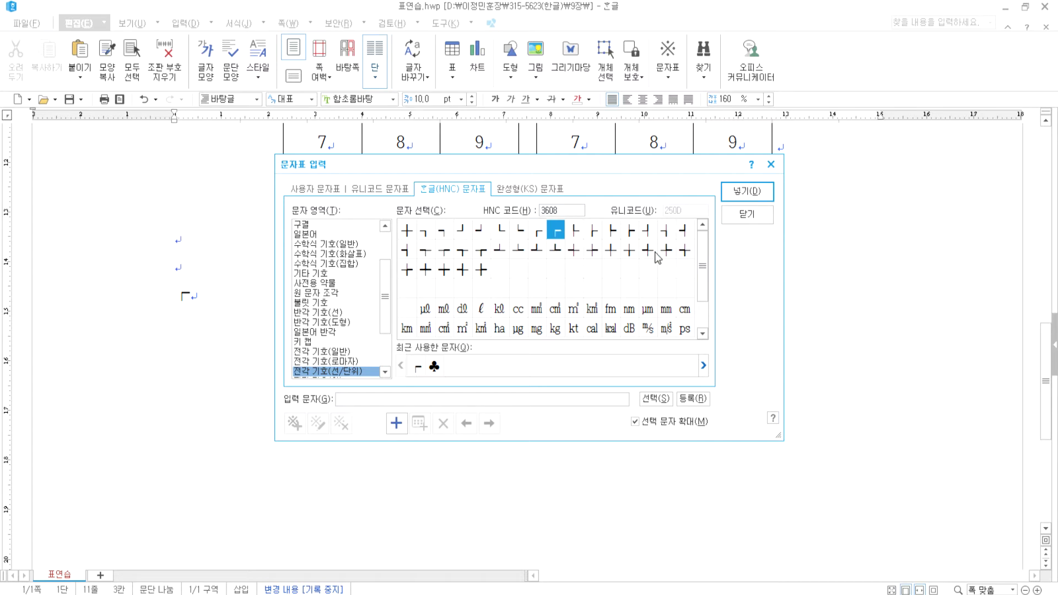
{"action": "left_click", "coordinate": [444, 237]}
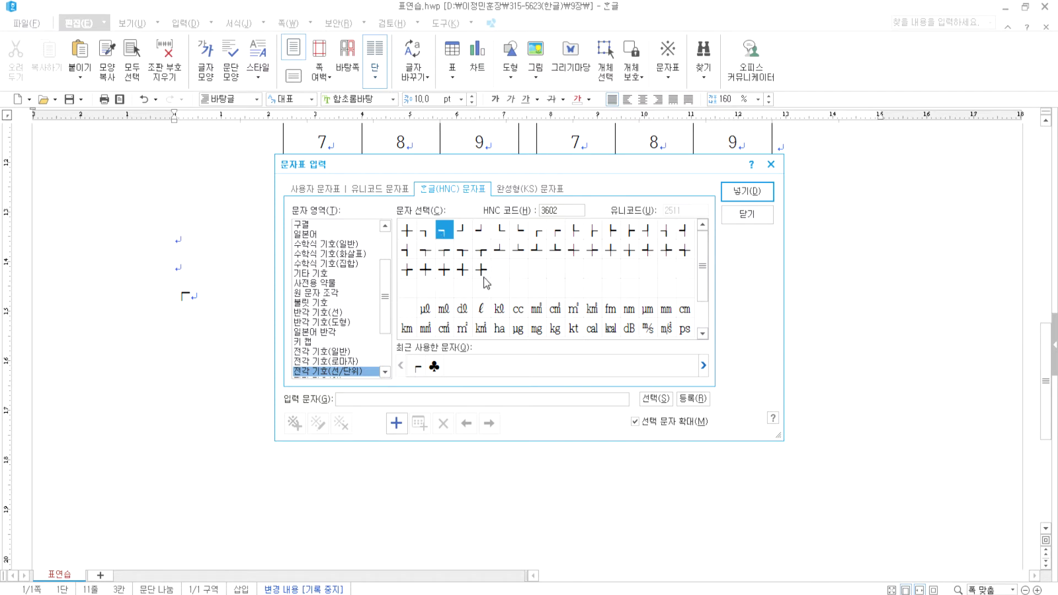
{"action": "key", "text": "Escape"}
{"action": "key", "text": "ctrl+z"}
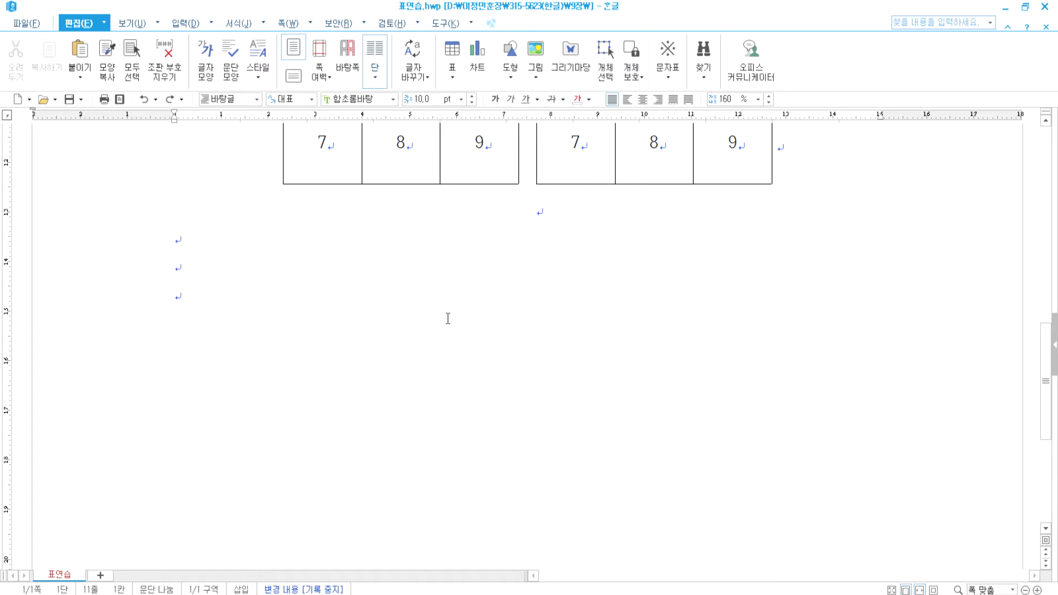
Return to the 표 뒤집기 exercise and select all cells of the 원본 table, followed by all cells of the 줄칸(뒤집기) table
{"action": "scroll", "coordinate": [439, 347], "scroll_direction": "up", "scroll_amount": 8}
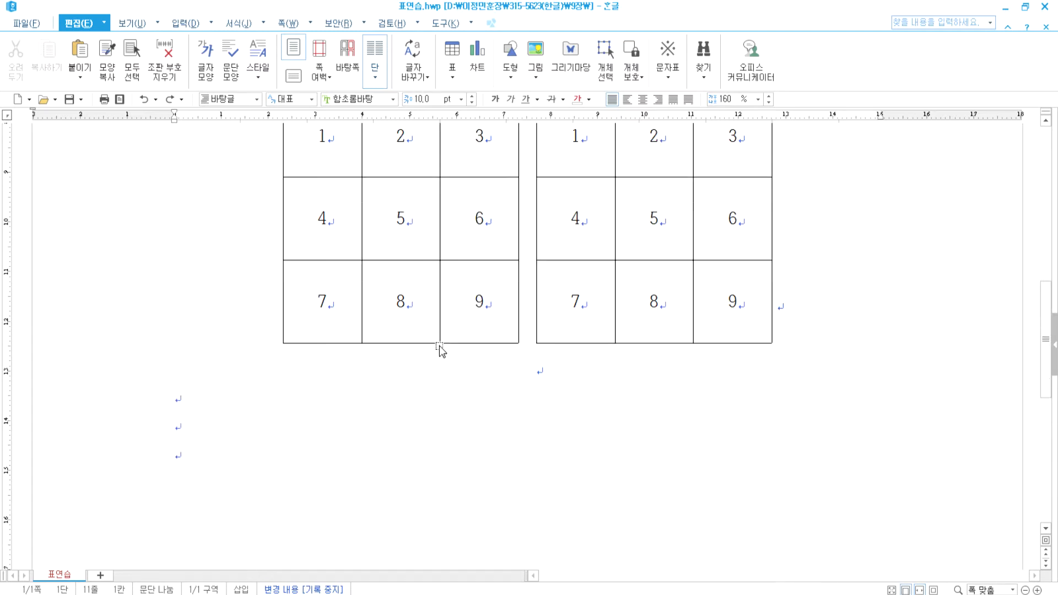
{"action": "scroll", "coordinate": [439, 345], "scroll_direction": "up", "scroll_amount": 3}
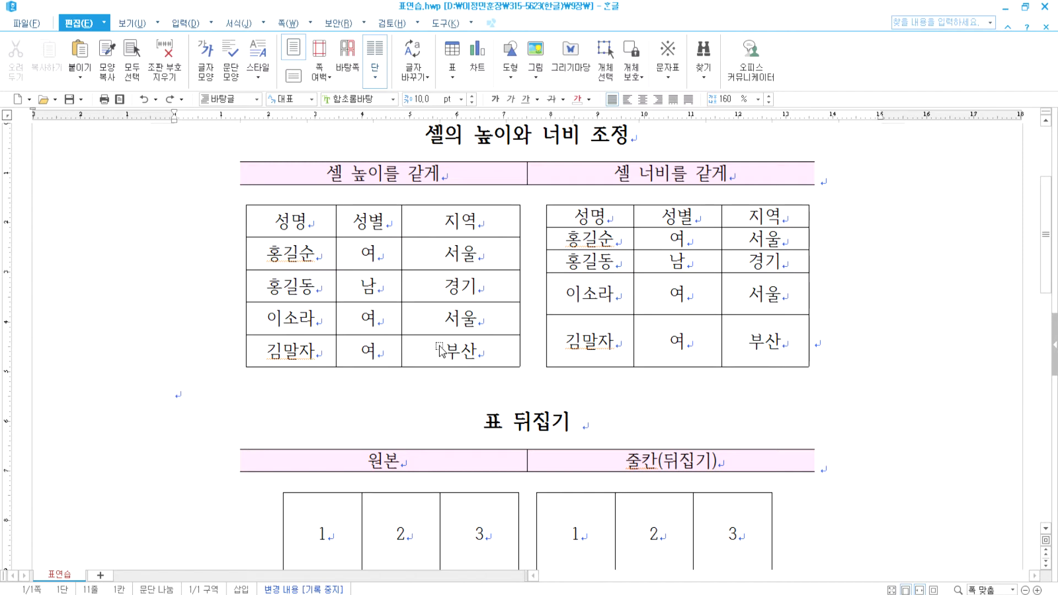
{"action": "scroll", "coordinate": [467, 409], "scroll_direction": "down", "scroll_amount": 3}
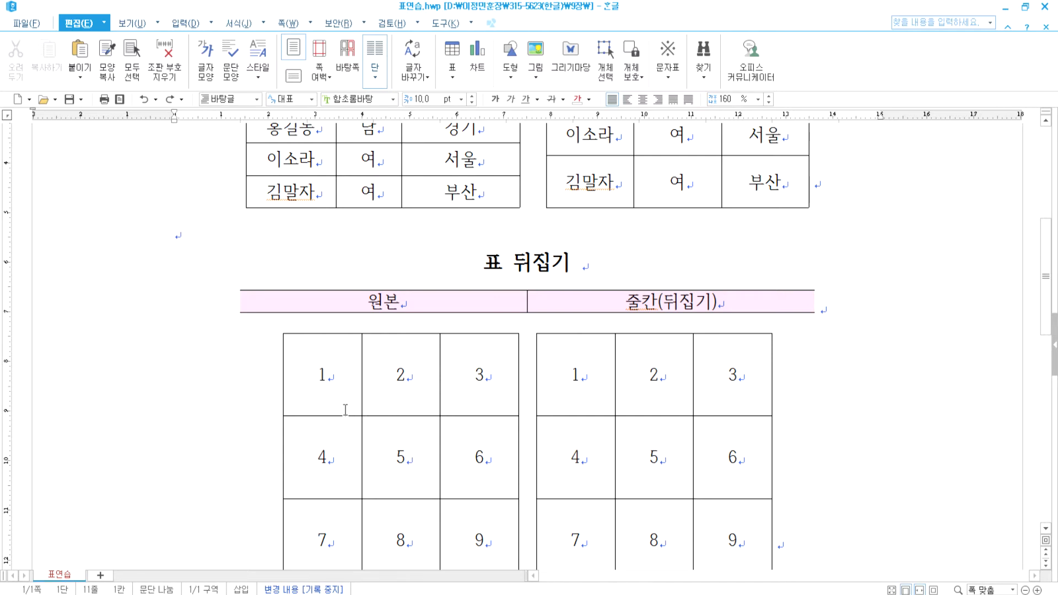
{"action": "left_click_drag", "start_coordinate": [322, 375], "coordinate": [461, 562]}
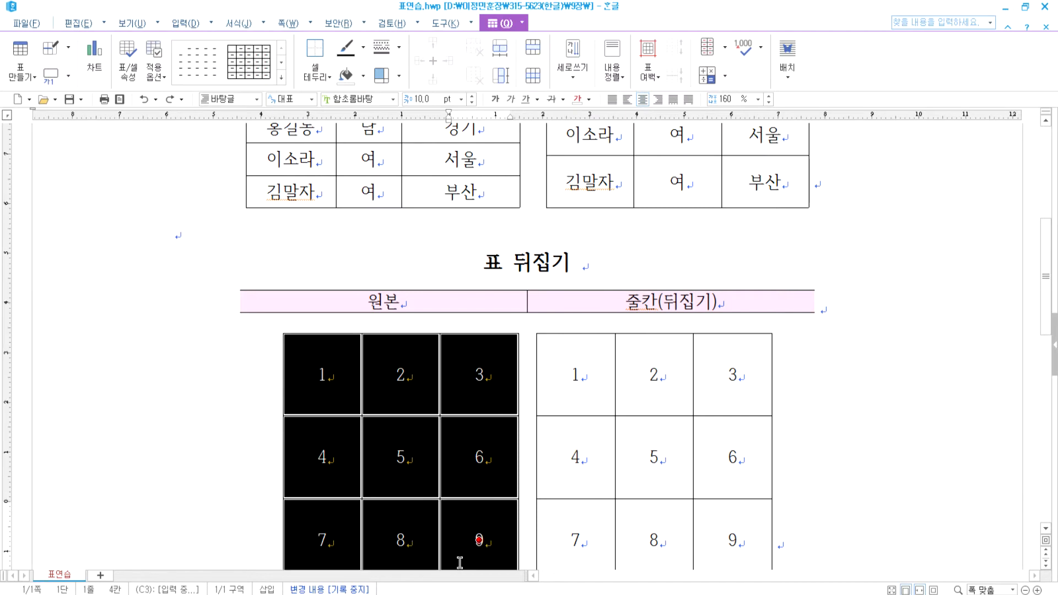
{"action": "scroll", "coordinate": [522, 503], "scroll_direction": "down", "scroll_amount": 2}
{"action": "left_click_drag", "start_coordinate": [573, 297], "coordinate": [720, 478]}
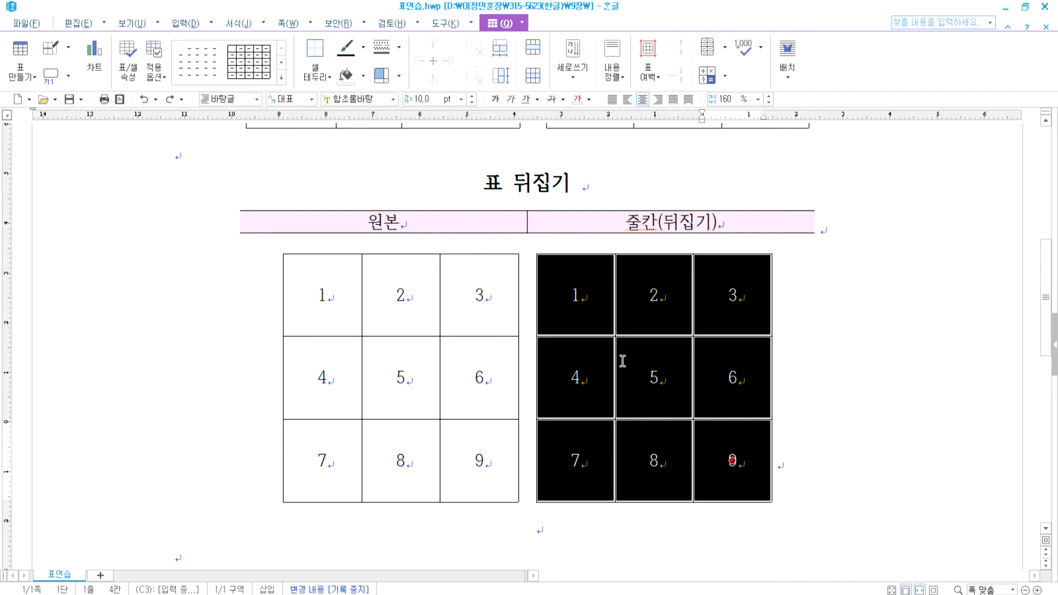
Switch to 외국인 근로자 현황.hwp, select the data rows from 서울특별시 to 제주특별자치도 for review, and clear the selection
{"action": "scroll", "coordinate": [618, 358], "scroll_direction": "up", "scroll_amount": 5}
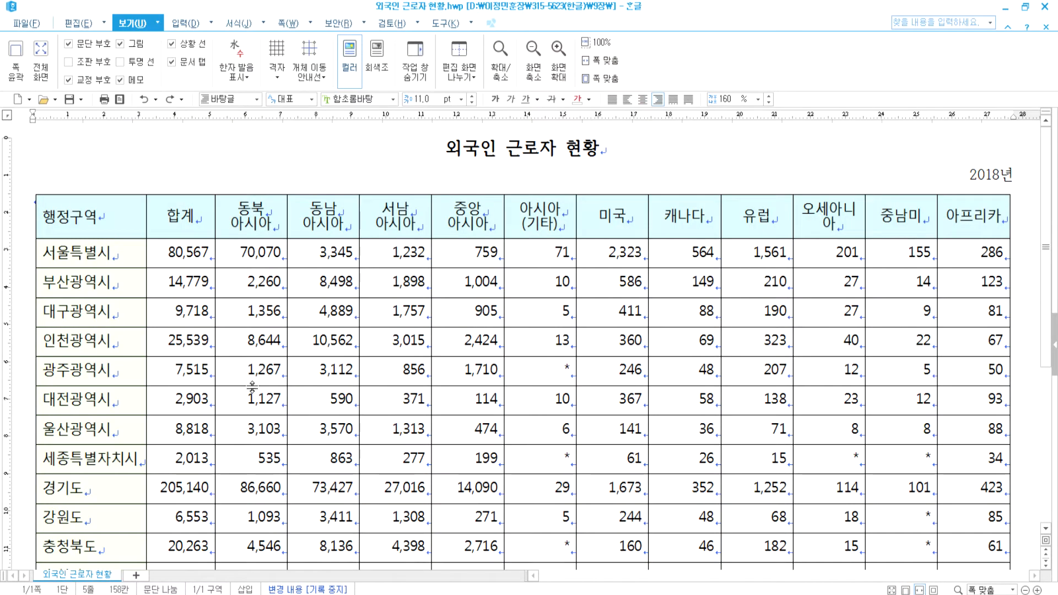
{"action": "left_click_drag", "start_coordinate": [103, 255], "coordinate": [989, 435]}
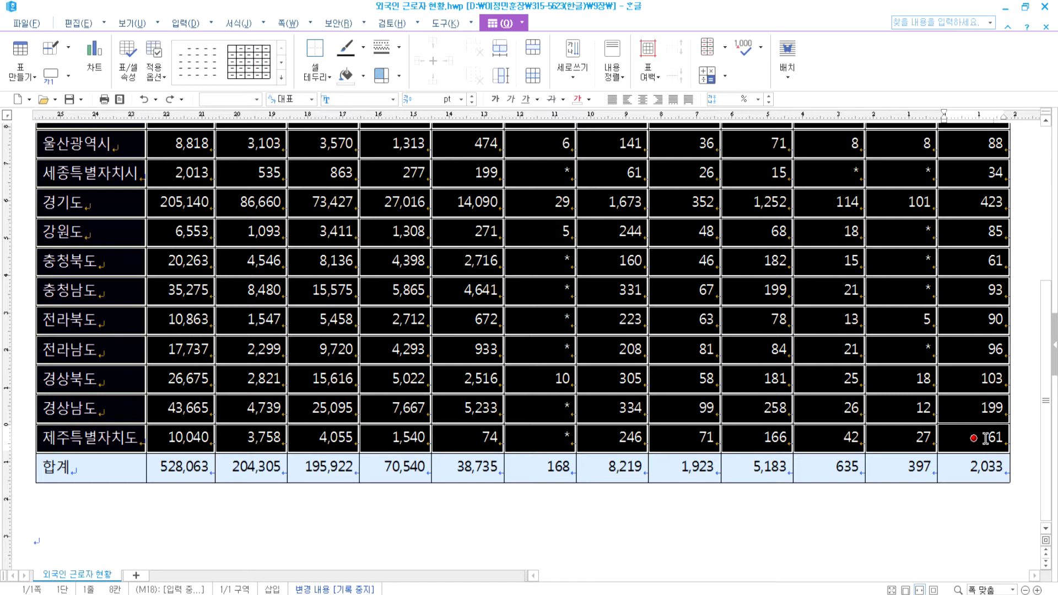
{"action": "left_click", "coordinate": [959, 435]}
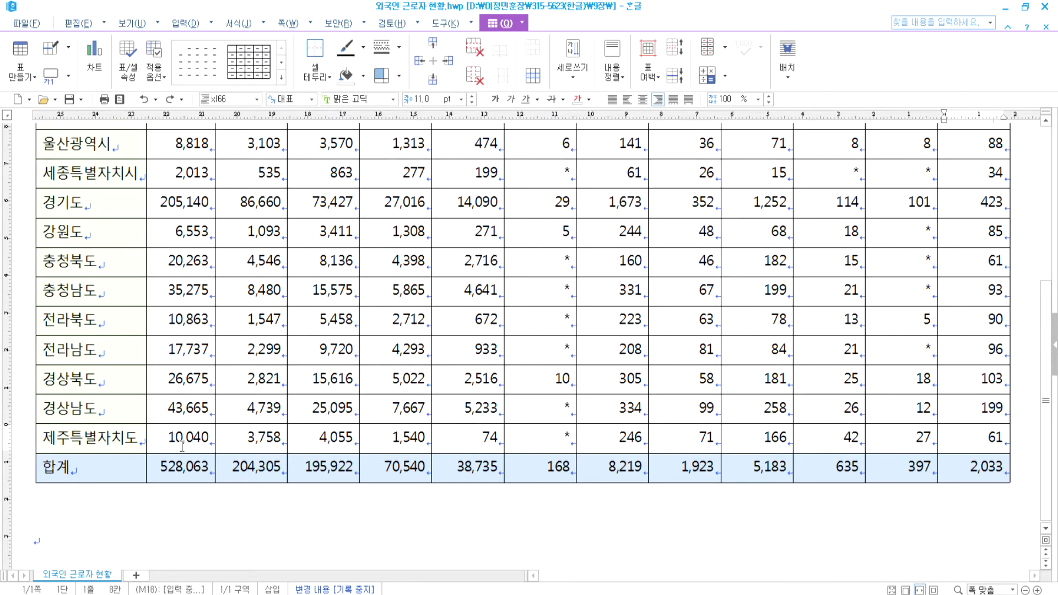
Move the 제주특별자치도 row above 서울특별시 by cutting it with its cells removed and pasting it with the 위쪽 option
{"action": "left_click_drag", "start_coordinate": [70, 441], "coordinate": [974, 435]}
{"action": "key", "text": "ctrl+x"}
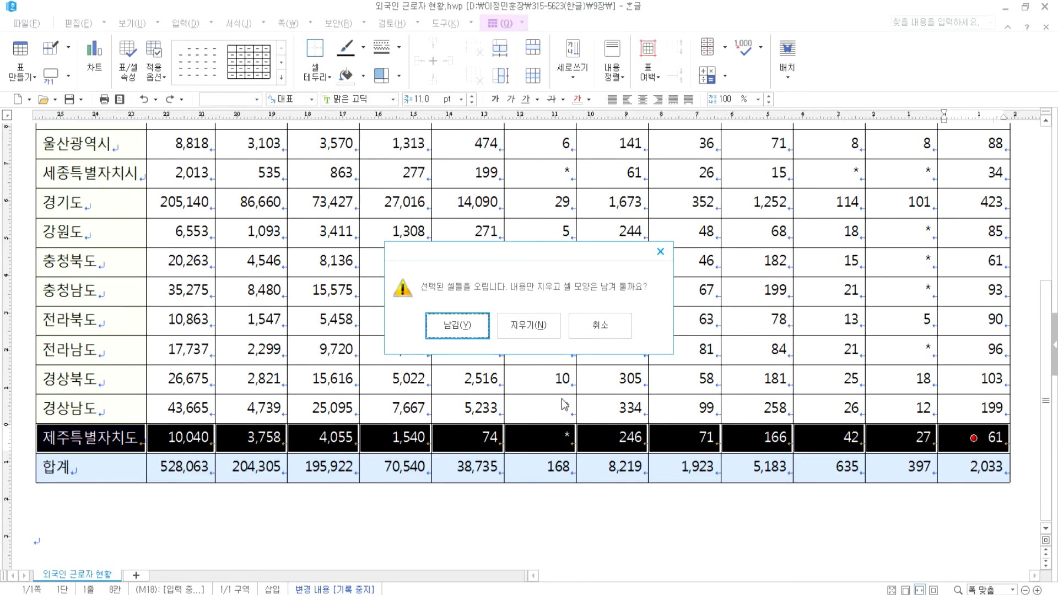
{"action": "left_click", "coordinate": [528, 325]}
{"action": "scroll", "coordinate": [160, 364], "scroll_direction": "up", "scroll_amount": 5}
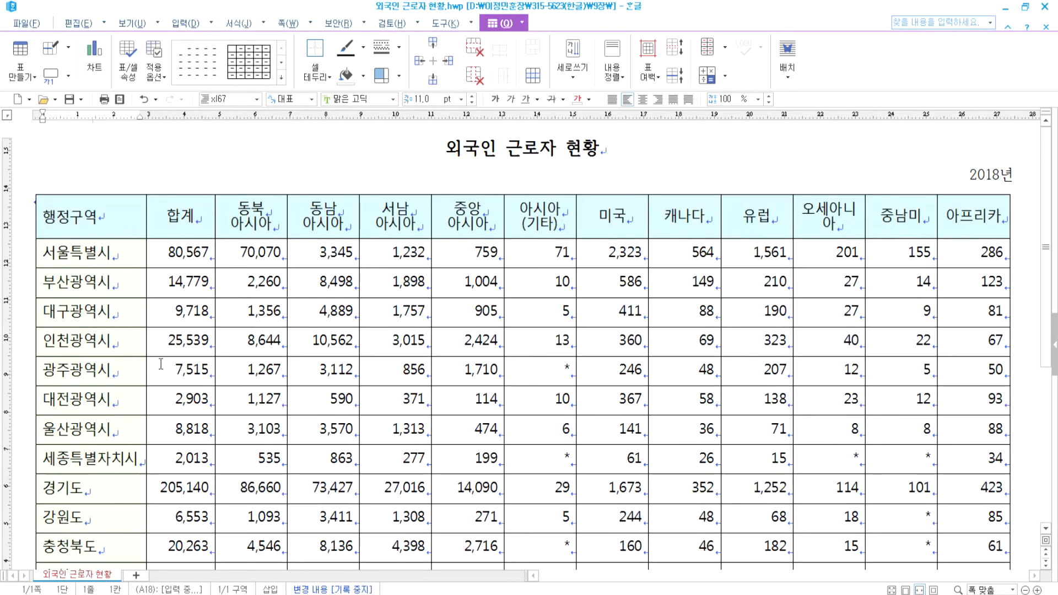
{"action": "left_click", "coordinate": [93, 264]}
{"action": "key", "text": "ctrl+v"}
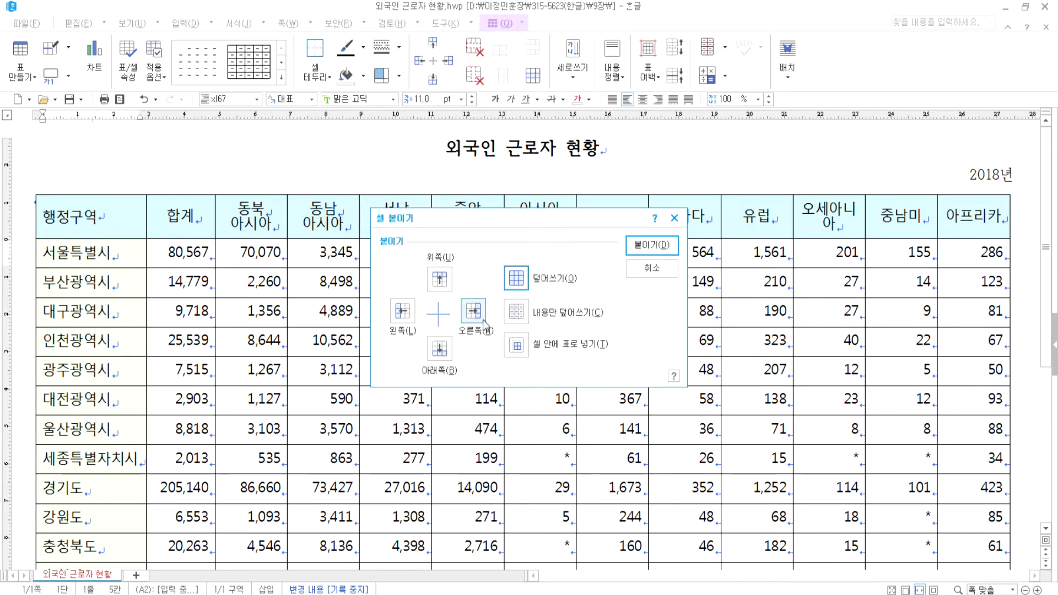
{"action": "left_click", "coordinate": [440, 280]}
{"action": "left_click", "coordinate": [652, 245]}
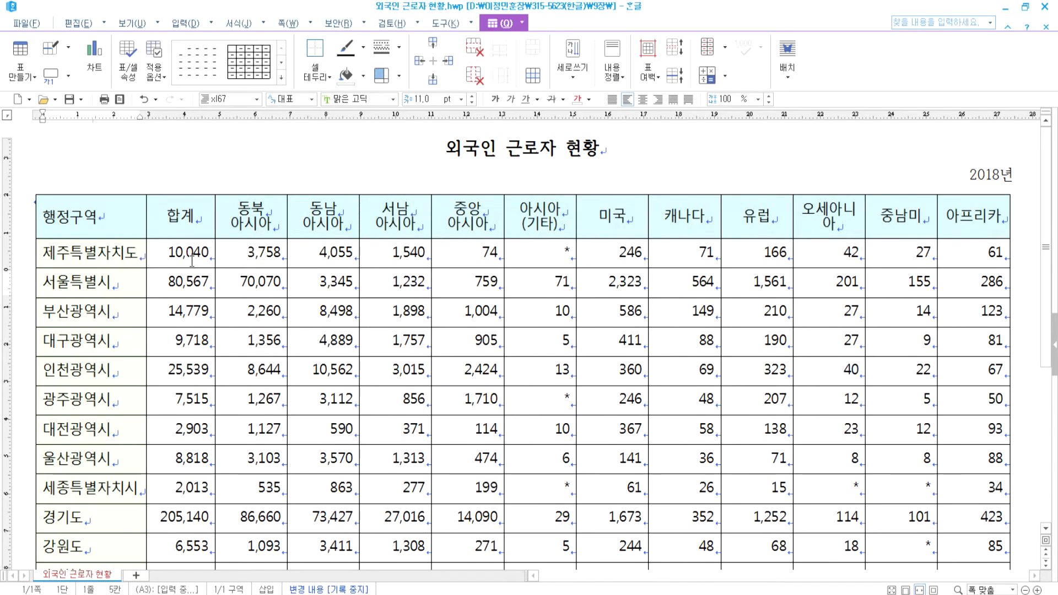
Move the 서울특별시 row below 경상남도 by cutting it with its cells removed and pasting with the 아래쪽 option, and return to 표연습.hwp
{"action": "left_click_drag", "start_coordinate": [62, 282], "coordinate": [951, 285]}
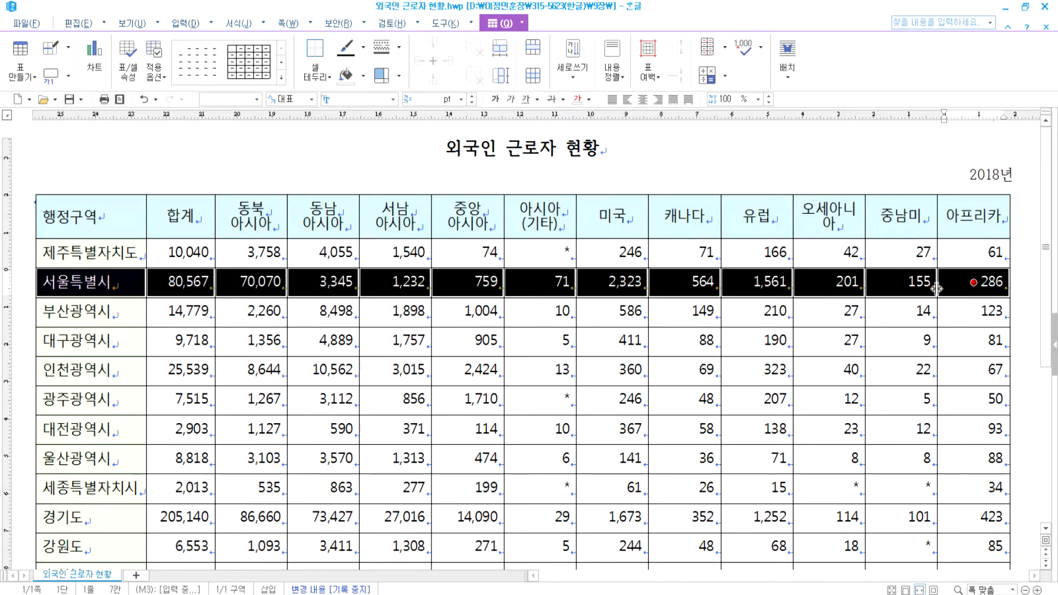
{"action": "key", "text": "Delete"}
{"action": "left_click", "coordinate": [456, 323]}
{"action": "scroll", "coordinate": [250, 368], "scroll_direction": "down", "scroll_amount": 5}
{"action": "left_click", "coordinate": [79, 461]}
{"action": "key", "text": "ctrl+v"}
{"action": "left_click", "coordinate": [439, 349]}
{"action": "left_click", "coordinate": [652, 245]}
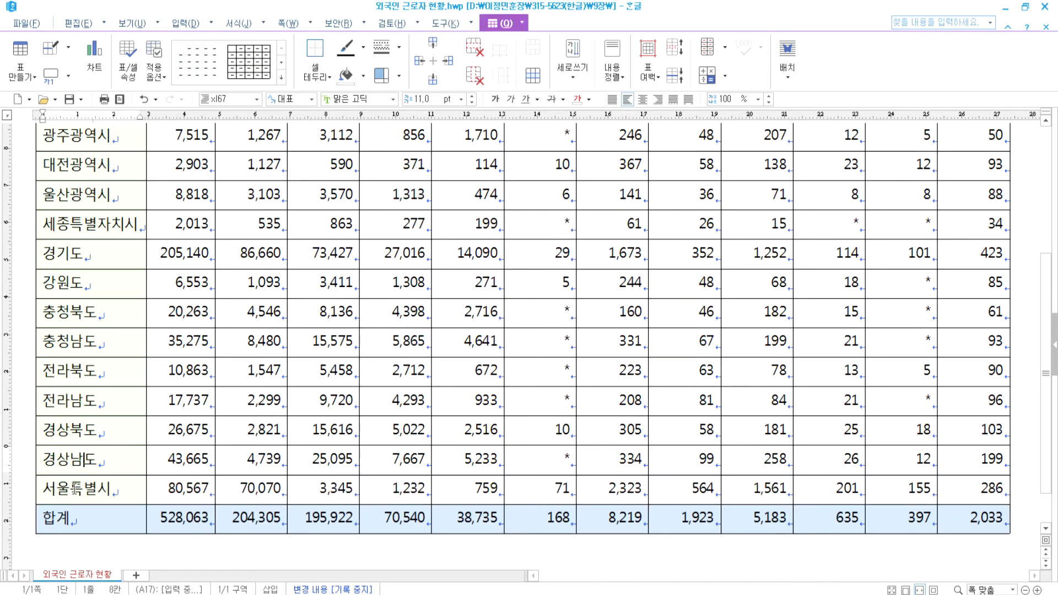
{"action": "scroll", "coordinate": [77, 413], "scroll_direction": "up", "scroll_amount": 5}
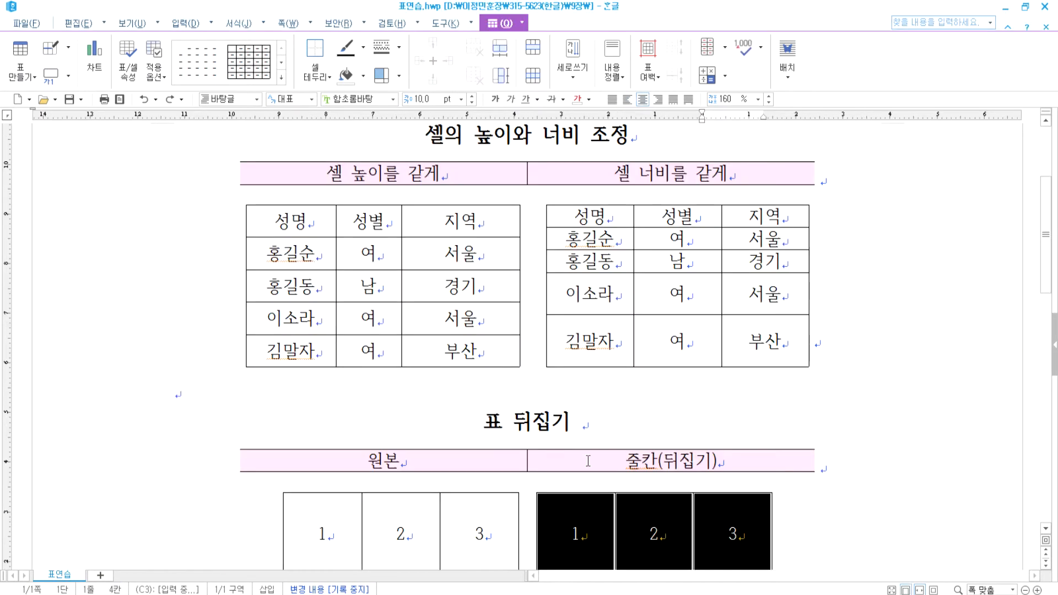
Clear the cell selection in the 줄칸(뒤집기) table and select the whole table as an object
{"action": "scroll", "coordinate": [711, 485], "scroll_direction": "down", "scroll_amount": 5}
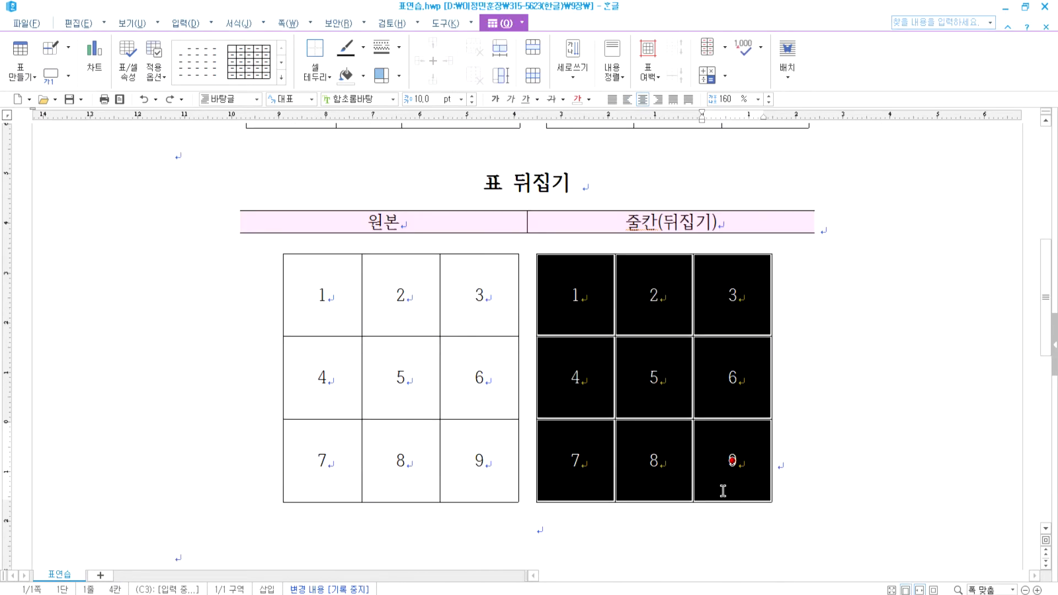
{"action": "left_click", "coordinate": [827, 447]}
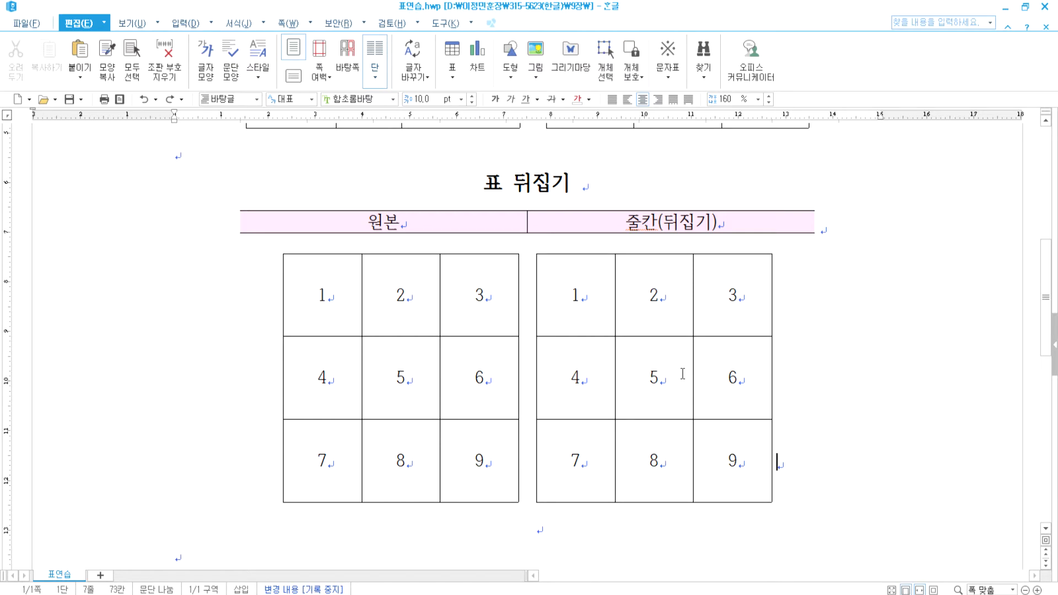
{"action": "left_click", "coordinate": [774, 373]}
{"action": "left_click", "coordinate": [794, 303]}
{"action": "left_click", "coordinate": [772, 375]}
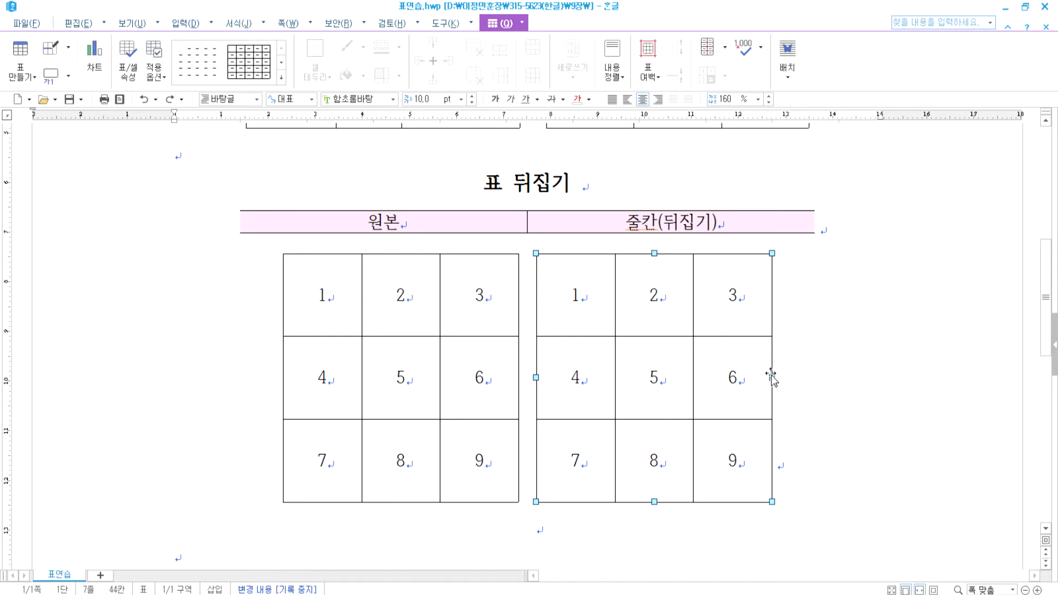
{"action": "left_click", "coordinate": [843, 366]}
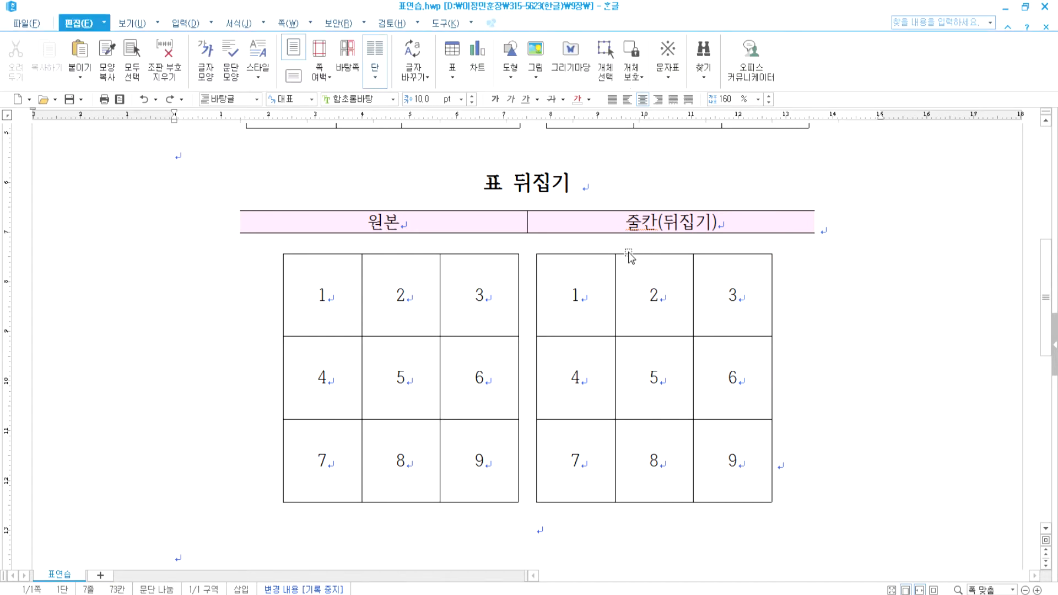
{"action": "left_click", "coordinate": [773, 294]}
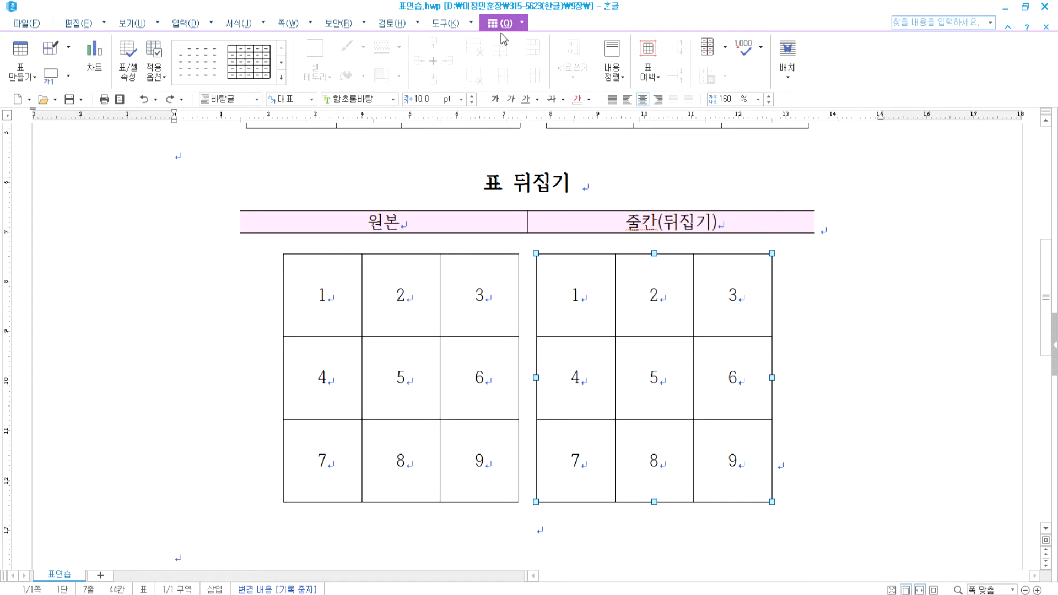
Rotate the selected 줄칸(뒤집기) table with 표 뒤집기, using the 시계 방향 90도 option
{"action": "left_click", "coordinate": [438, 26]}
{"action": "left_click", "coordinate": [489, 26]}
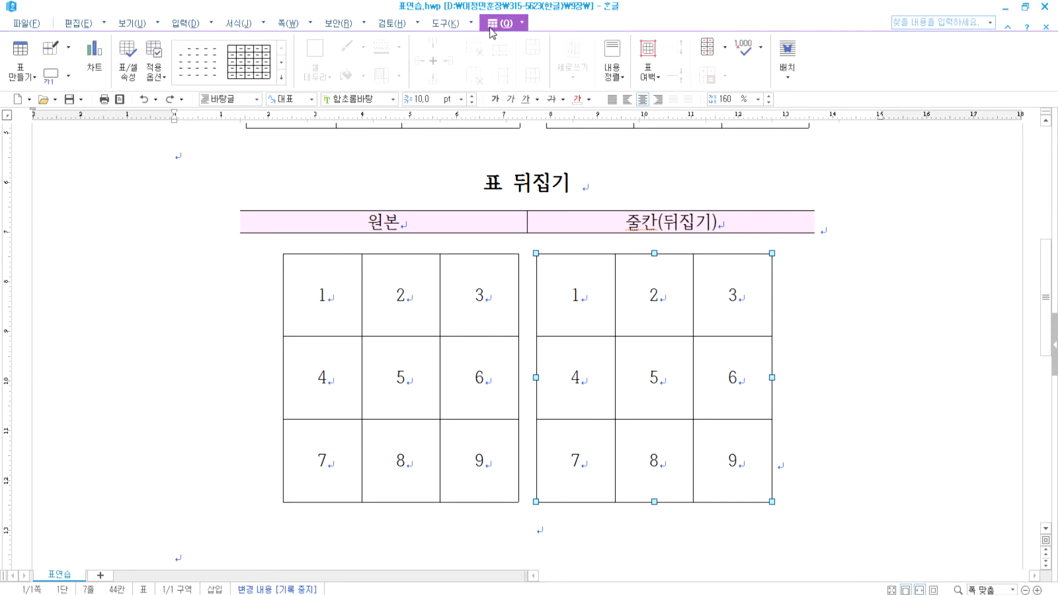
{"action": "left_click", "coordinate": [522, 24]}
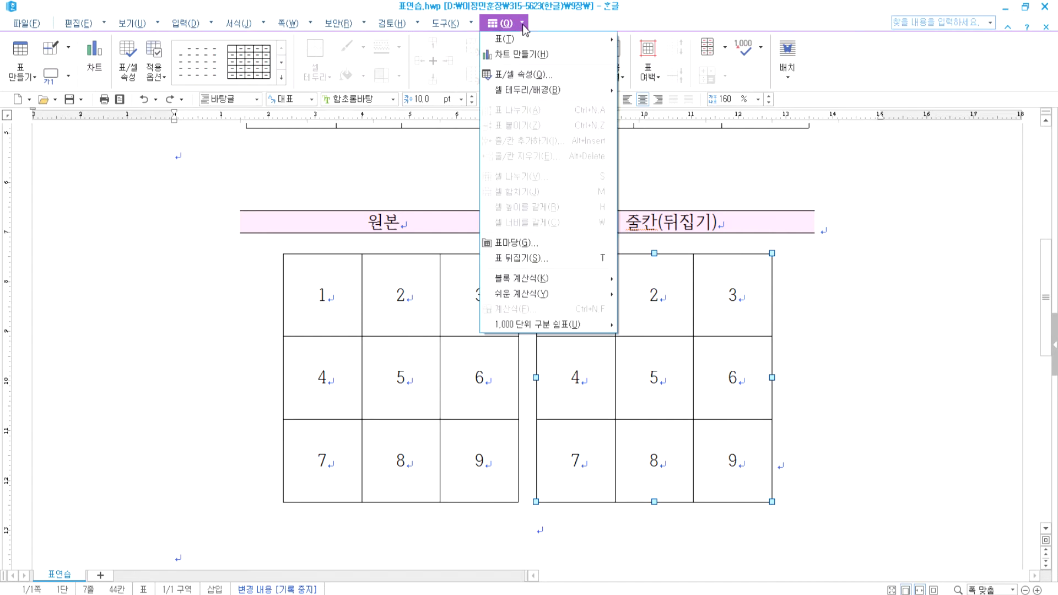
{"action": "left_click", "coordinate": [522, 24]}
{"action": "left_click", "coordinate": [523, 24]}
{"action": "left_click", "coordinate": [500, 22]}
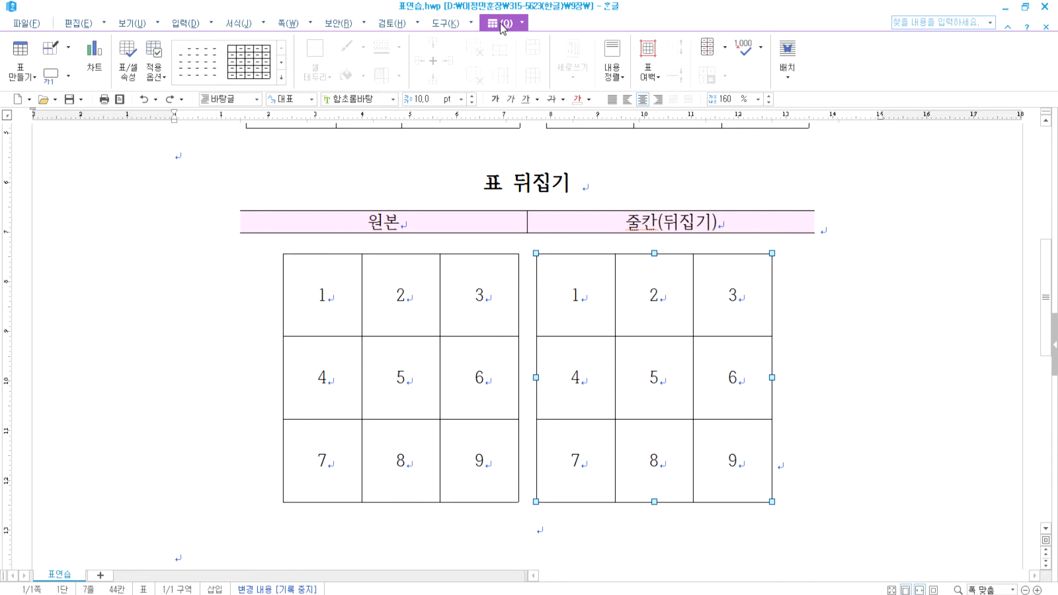
{"action": "left_click", "coordinate": [500, 23]}
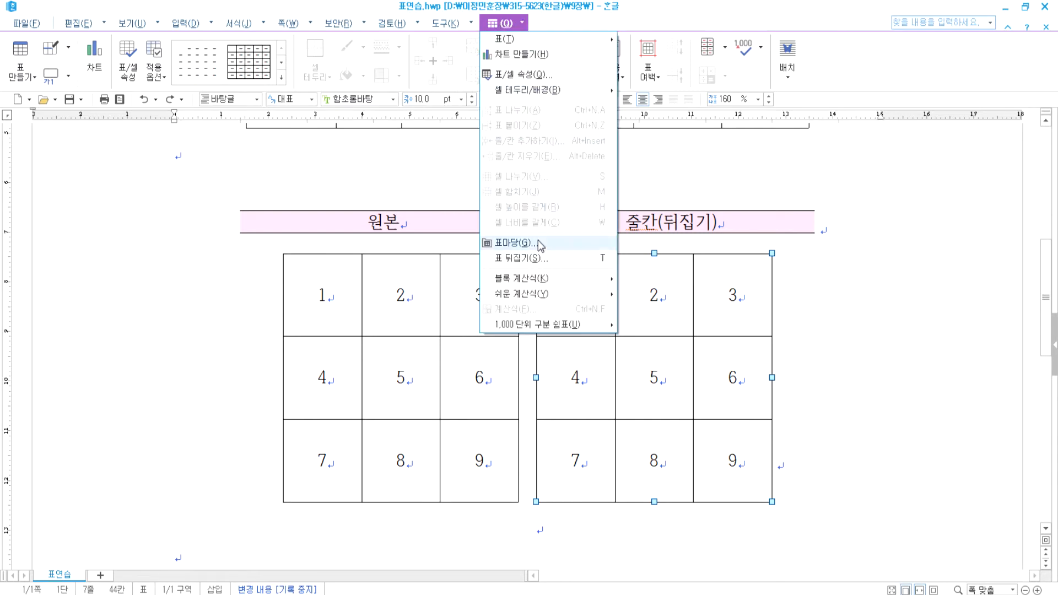
{"action": "left_click", "coordinate": [534, 259]}
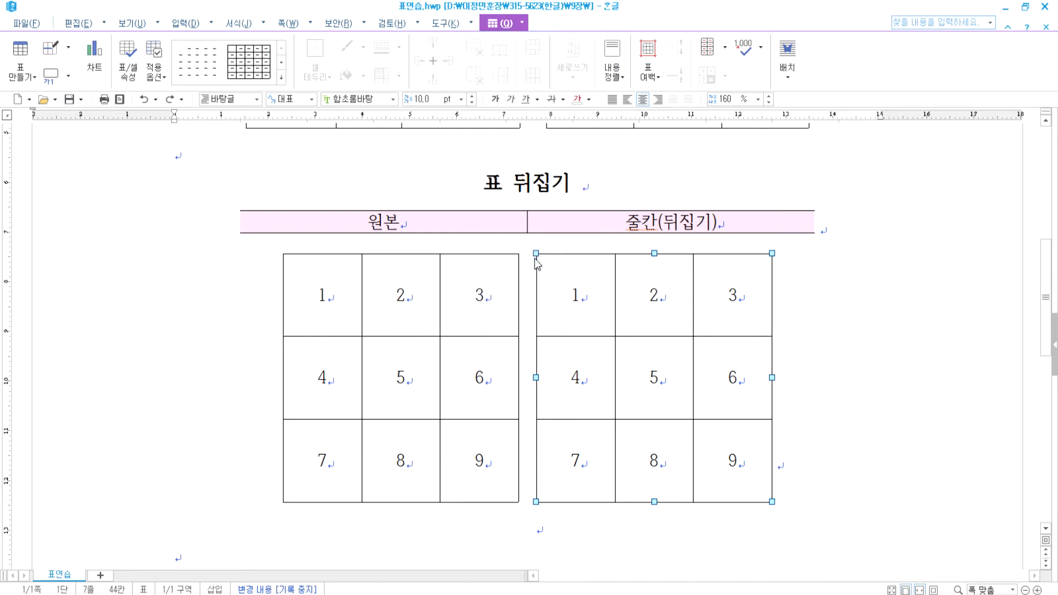
{"action": "left_click_drag", "start_coordinate": [783, 96], "coordinate": [893, 74]}
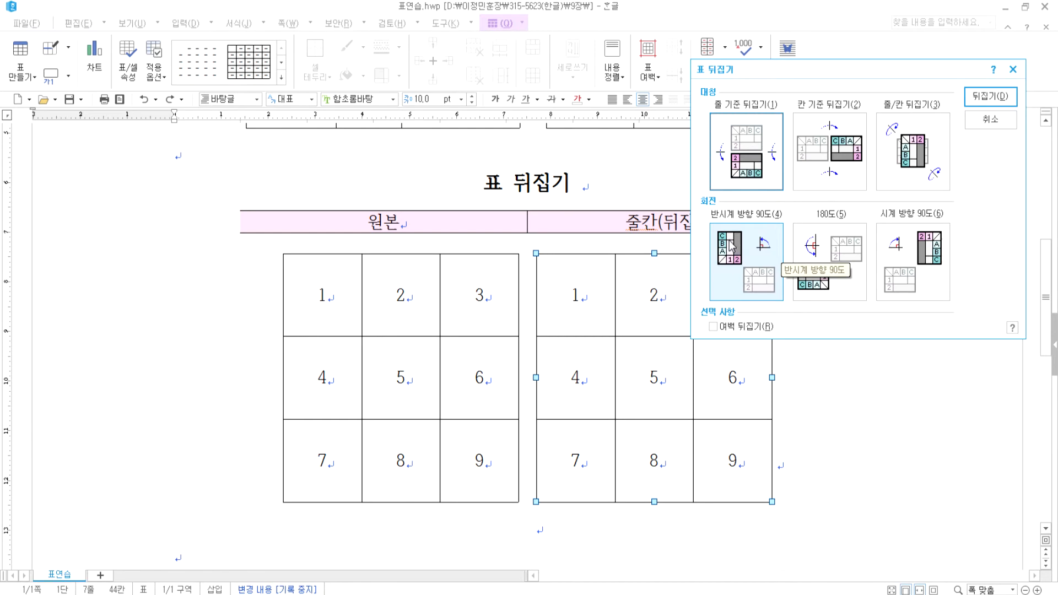
{"action": "left_click", "coordinate": [915, 250]}
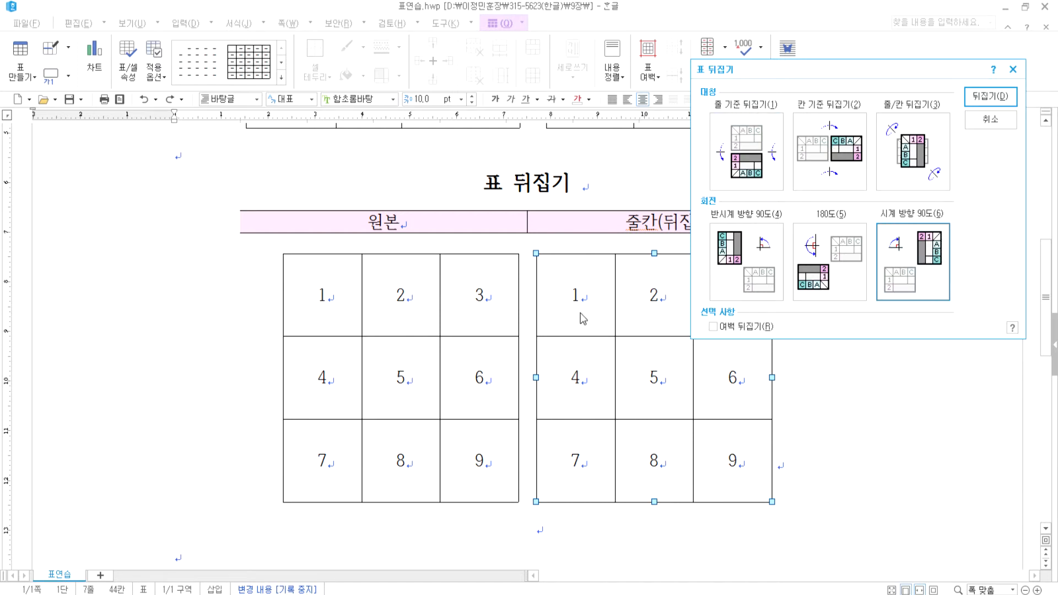
{"action": "left_click", "coordinate": [990, 96]}
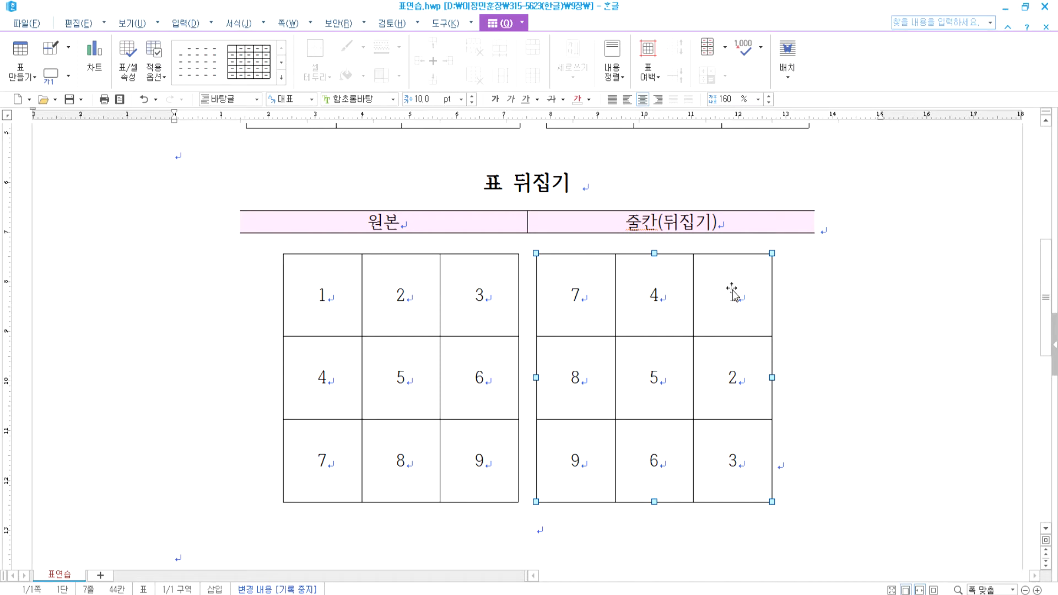
Flip the 3×3 table under 줄칸(뒤집기) by rows using 줄 기준 뒤집기
{"action": "left_click", "coordinate": [506, 24]}
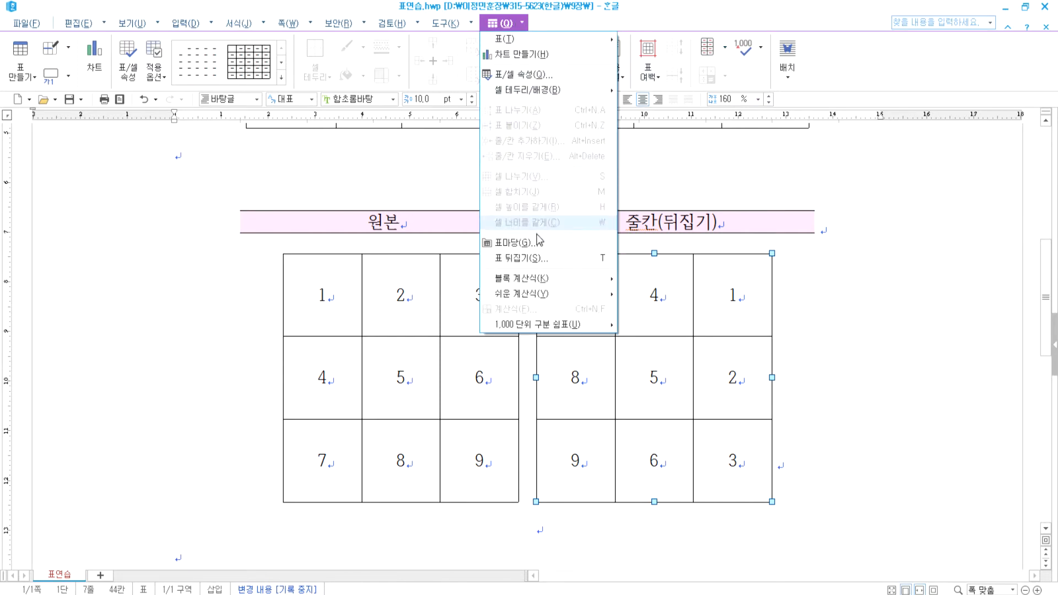
{"action": "left_click", "coordinate": [538, 259]}
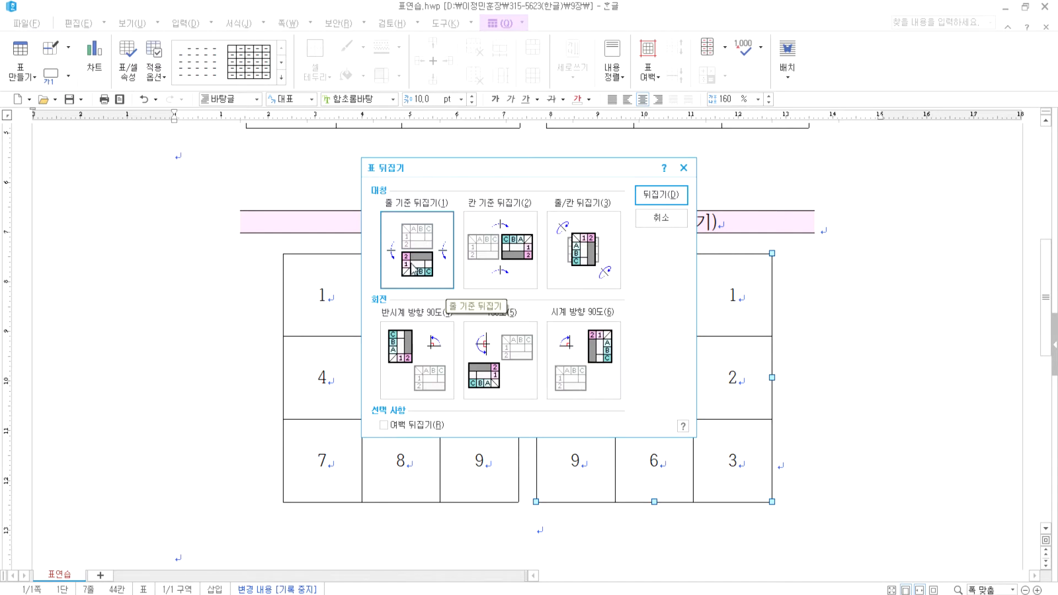
{"action": "left_click", "coordinate": [644, 196]}
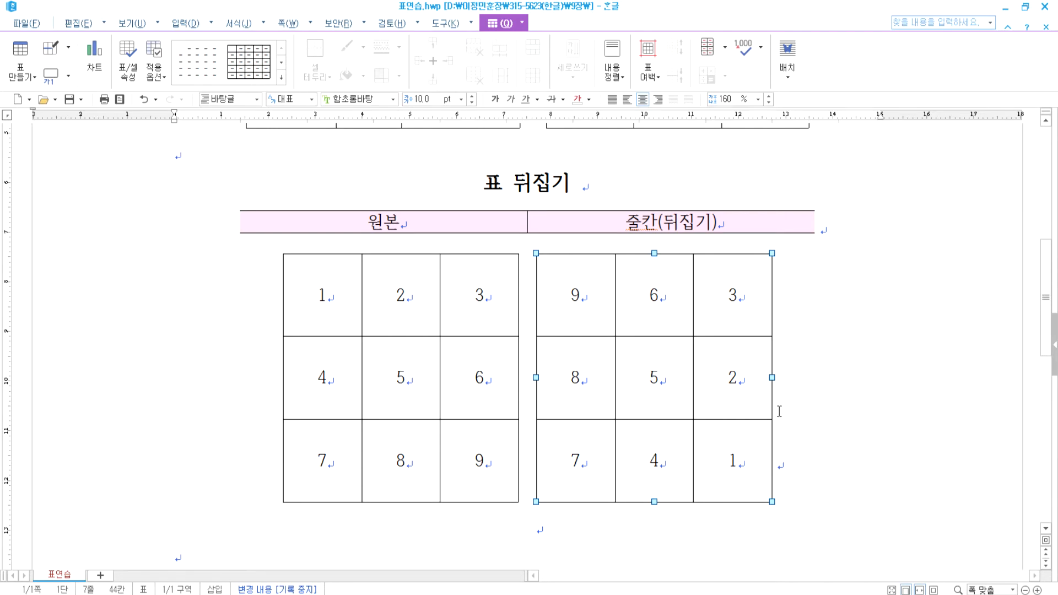
Undo the last two flips of the 3×3 table under 줄칸(뒤집기)
{"action": "key", "text": "ctrl+z"}
{"action": "key", "text": "ctrl+z"}
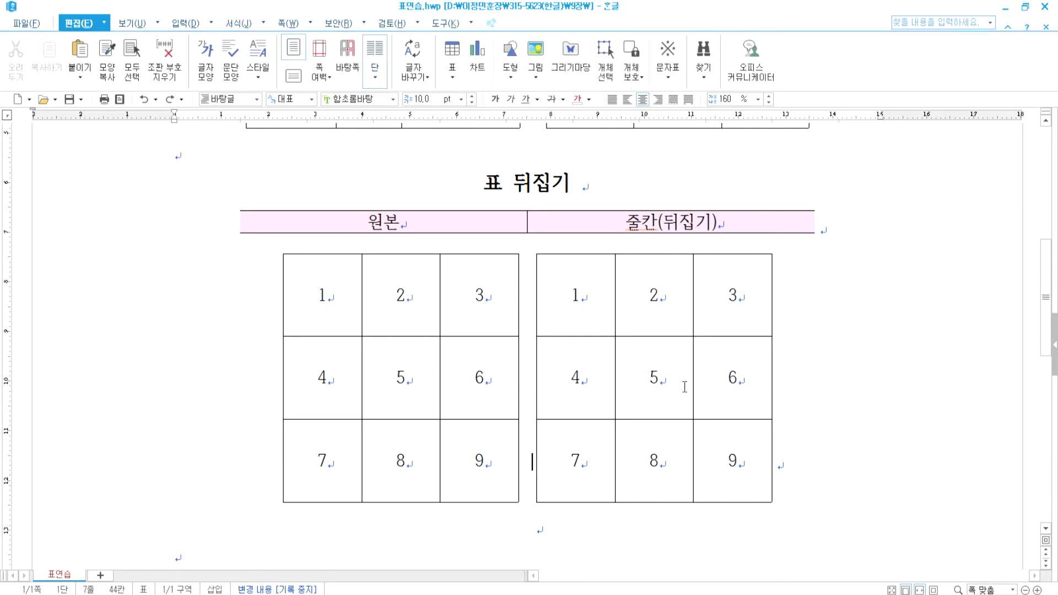
{"action": "scroll", "coordinate": [595, 451], "scroll_direction": "up", "scroll_amount": 8}
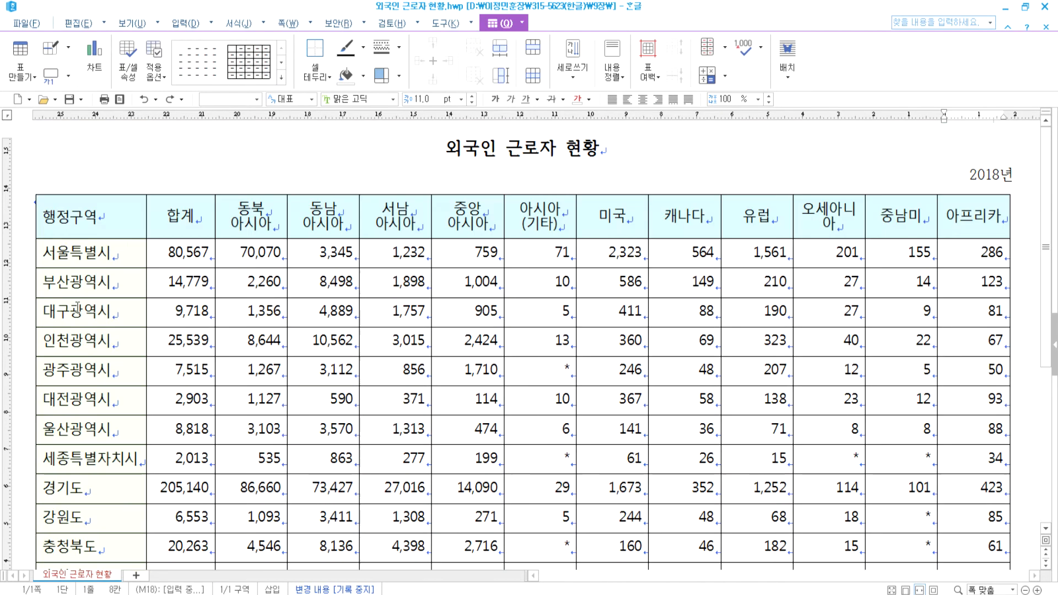
Try to flip only the data rows from 서울특별시 to 제주특별자치도 in the 외국인 근로자 현황 table
{"action": "left_click_drag", "start_coordinate": [84, 259], "coordinate": [973, 438]}
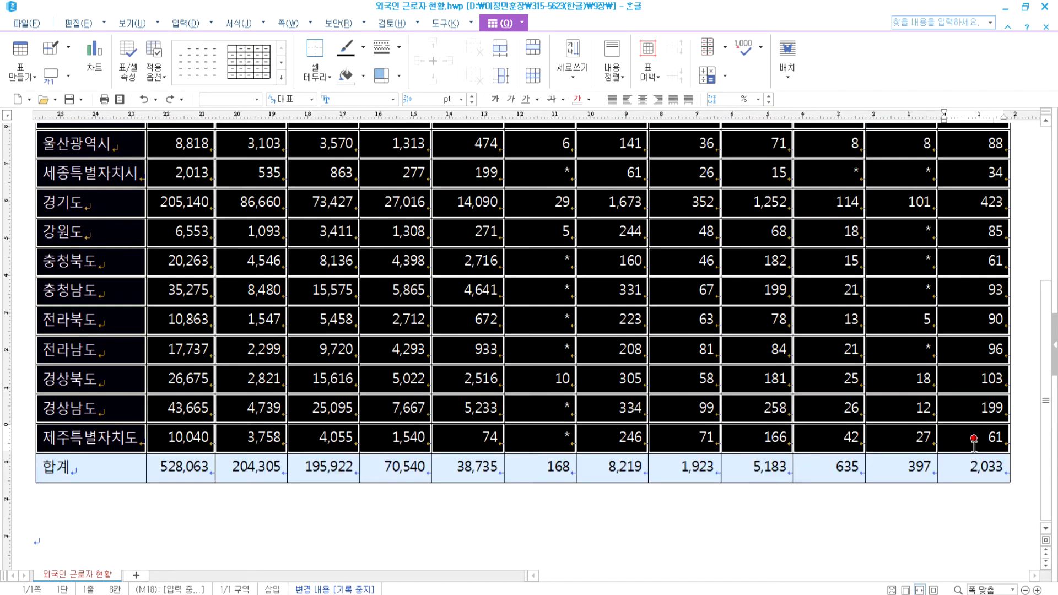
{"action": "left_click", "coordinate": [521, 25]}
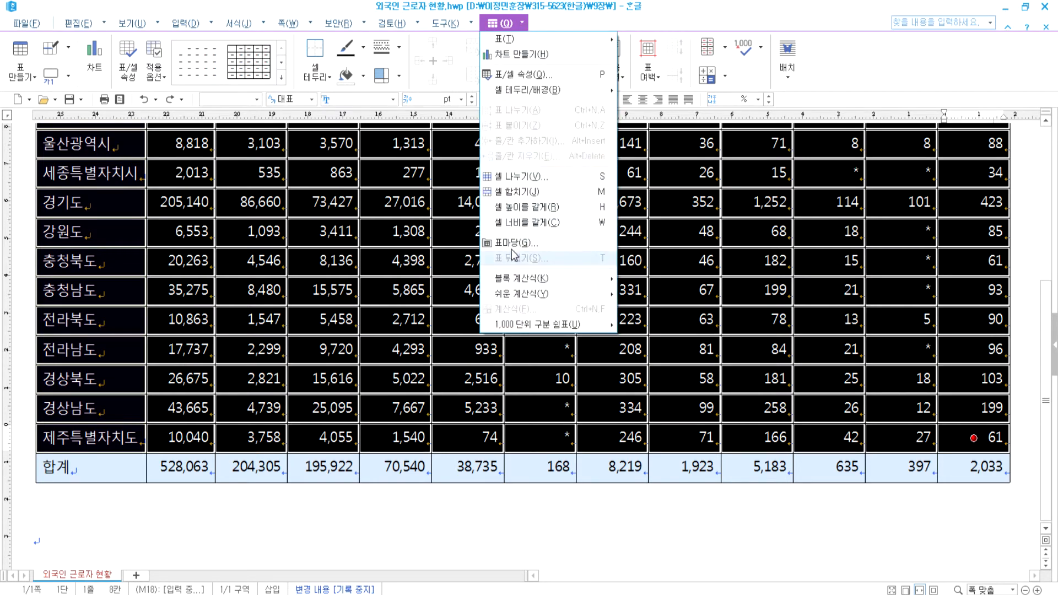
{"action": "left_click", "coordinate": [1027, 413]}
{"action": "scroll", "coordinate": [1014, 386], "scroll_direction": "up", "scroll_amount": 5}
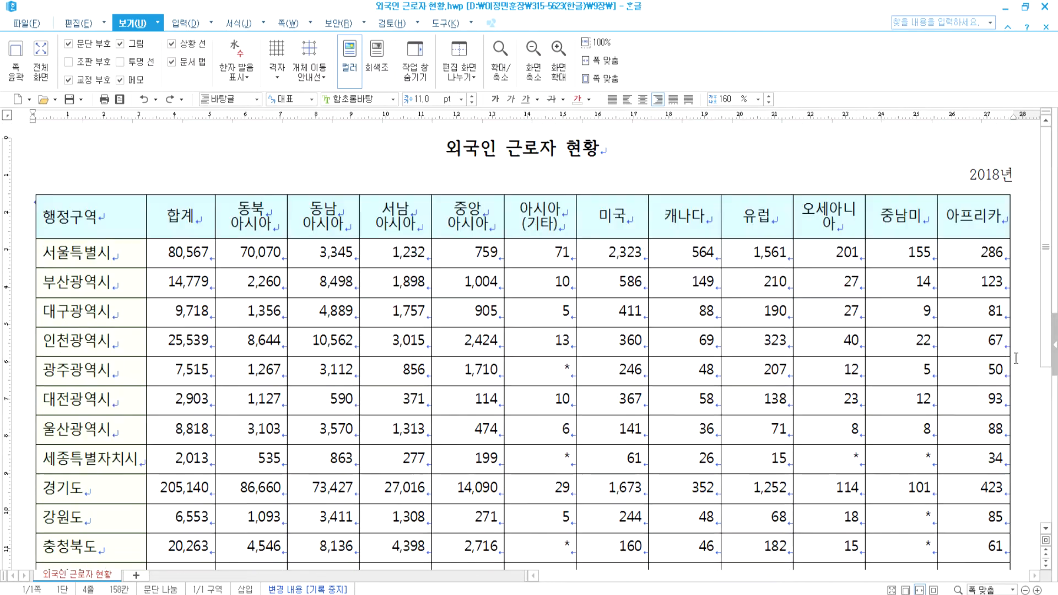
Select the whole 외국인 근로자 현황 table and flip it by rows using 줄 기준 뒤집기
{"action": "left_click", "coordinate": [1011, 303]}
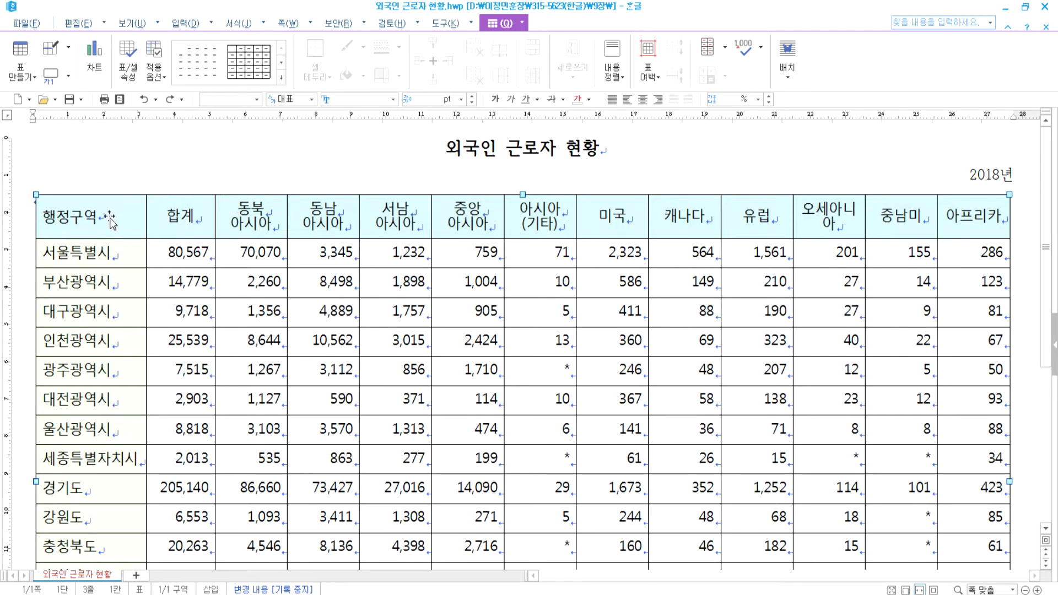
{"action": "left_click", "coordinate": [521, 24]}
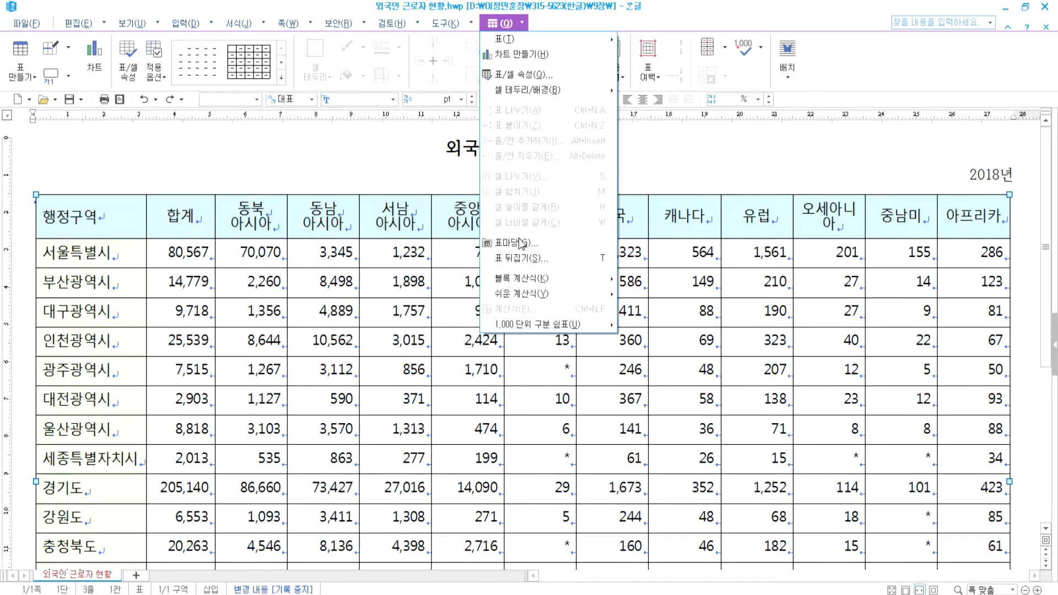
{"action": "left_click", "coordinate": [510, 259]}
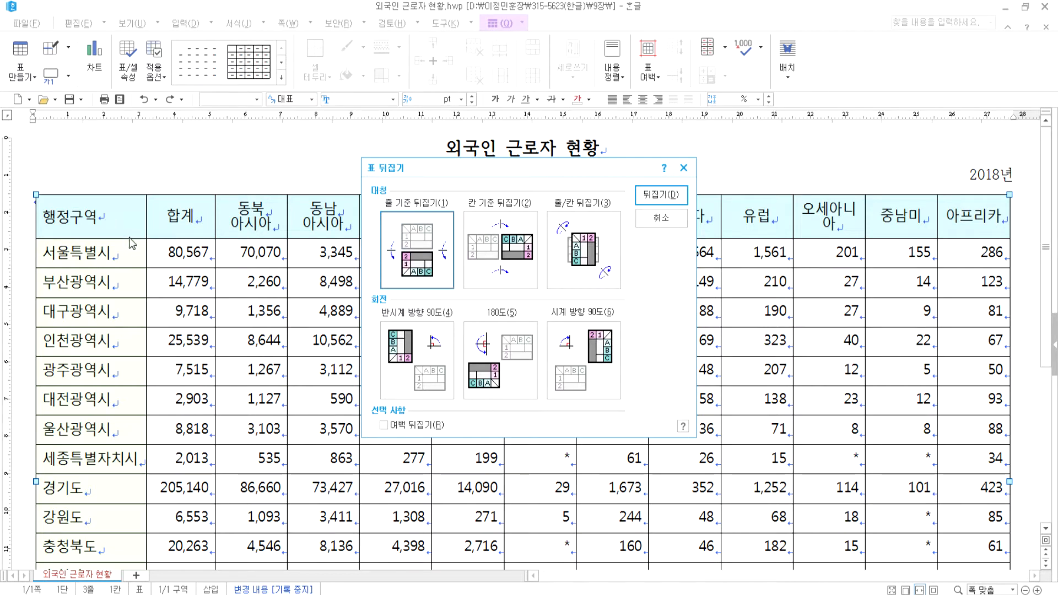
{"action": "left_click", "coordinate": [677, 197]}
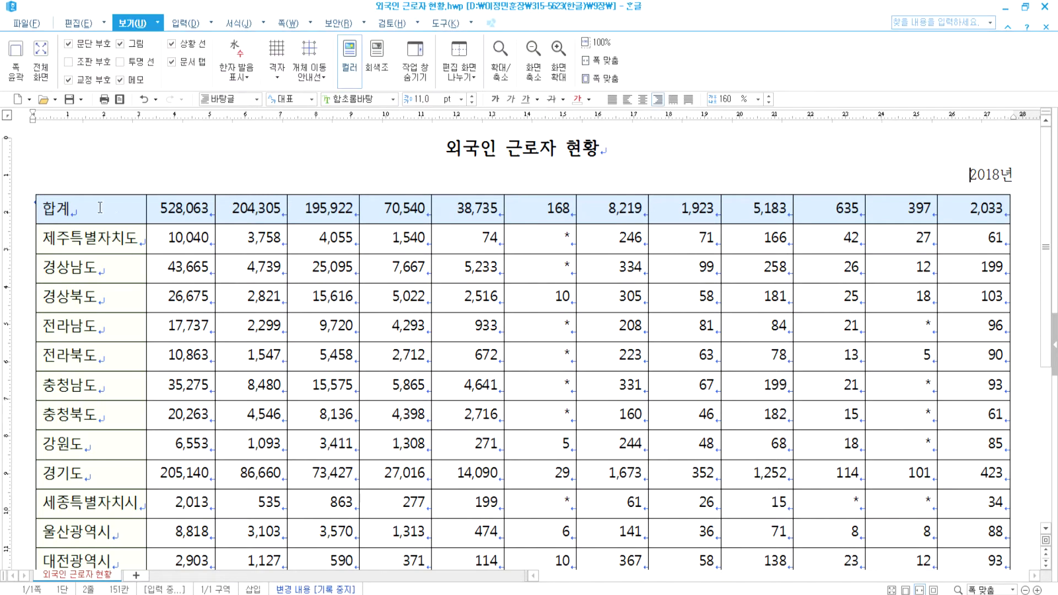
Examine where the 합계 row and the 행정구역 header row ended up in the flipped table
{"action": "left_click_drag", "start_coordinate": [124, 209], "coordinate": [980, 196]}
{"action": "scroll", "coordinate": [802, 271], "scroll_direction": "down", "scroll_amount": 5}
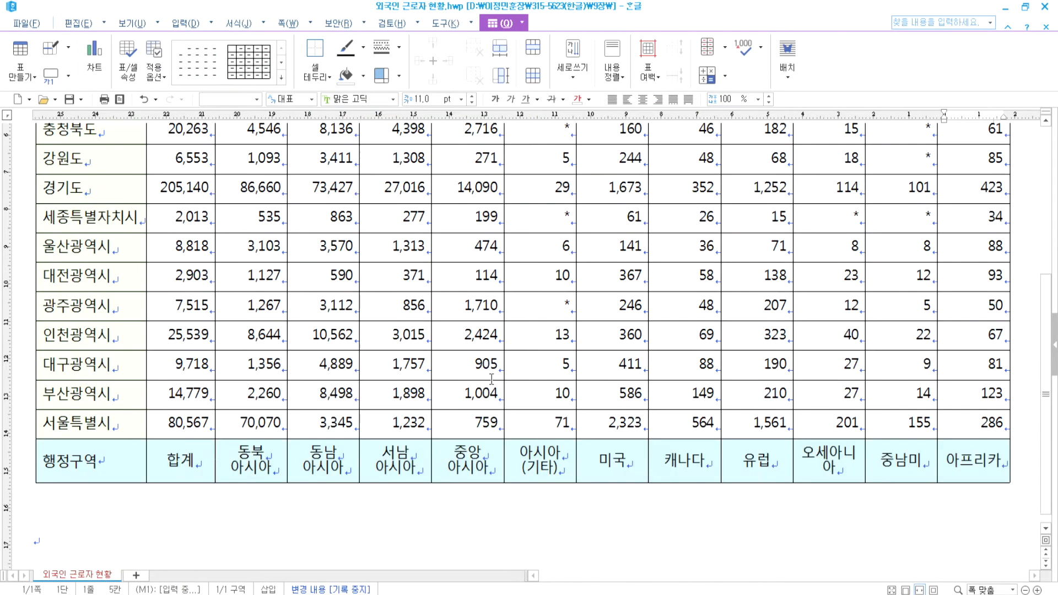
{"action": "left_click_drag", "start_coordinate": [89, 464], "coordinate": [694, 459]}
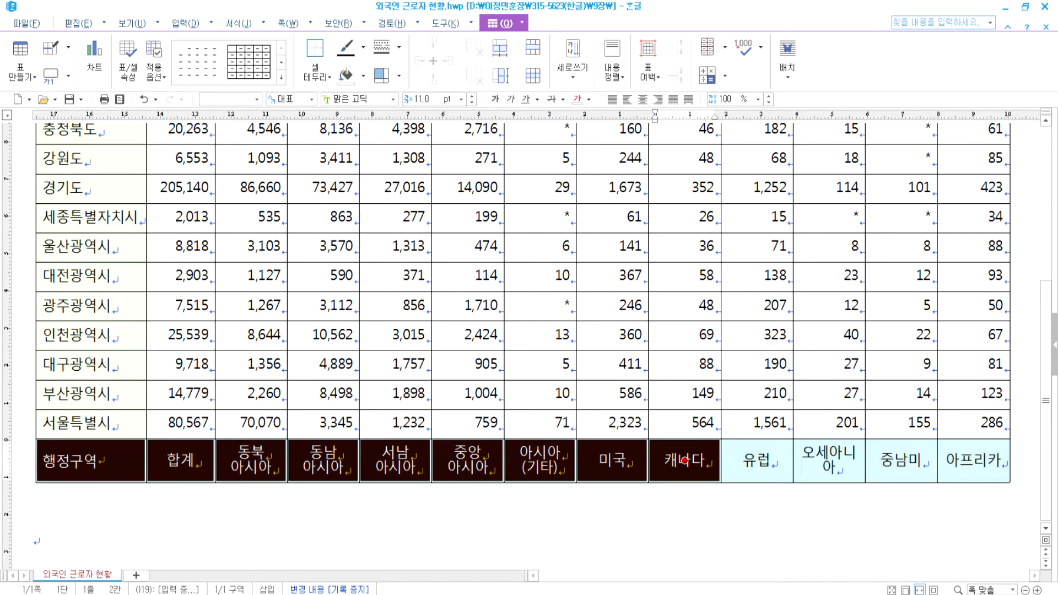
{"action": "key", "text": "Escape"}
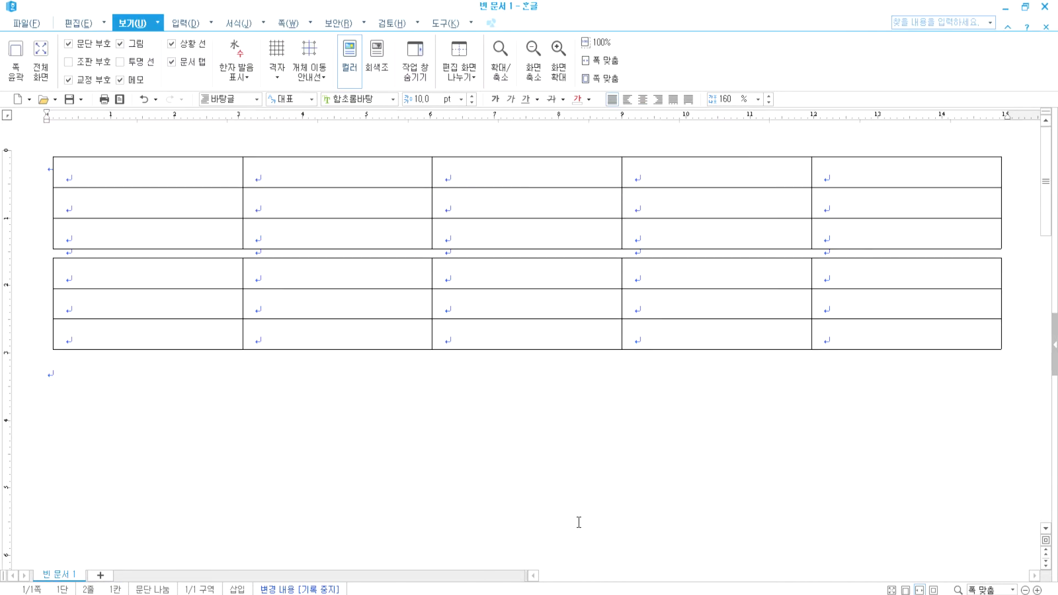
Close the blank document 빈 문서 1 without saving it
{"action": "left_click", "coordinate": [1044, 7]}
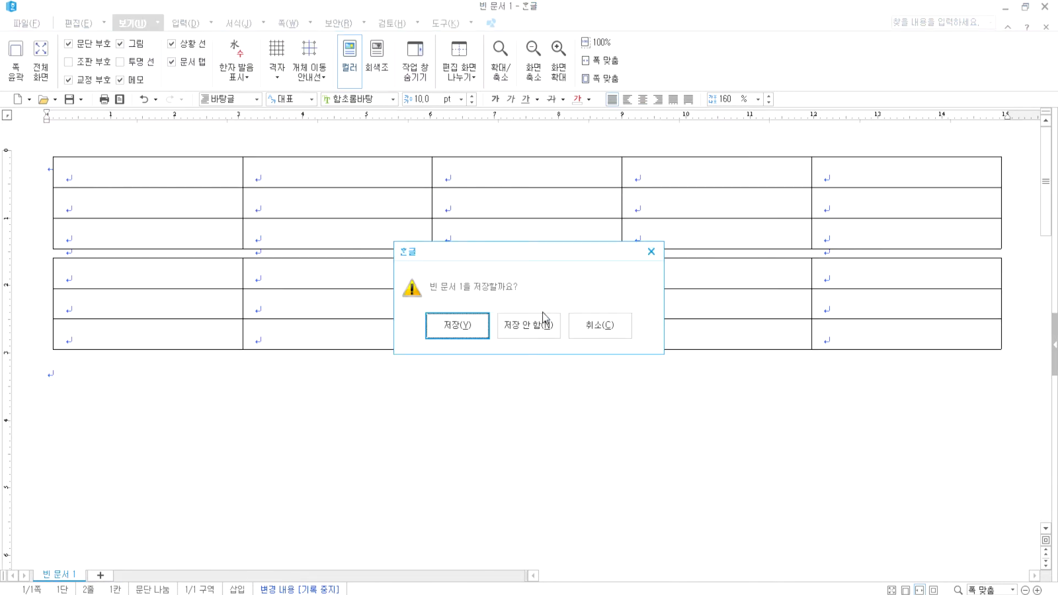
{"action": "left_click", "coordinate": [550, 326]}
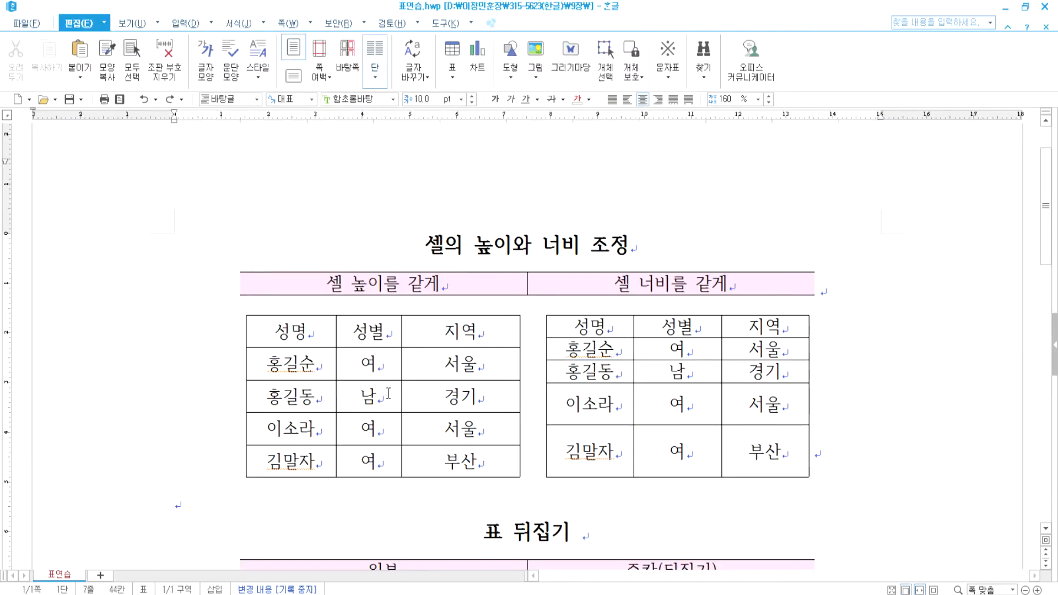
{"action": "left_click_drag", "start_coordinate": [283, 324], "coordinate": [461, 330]}
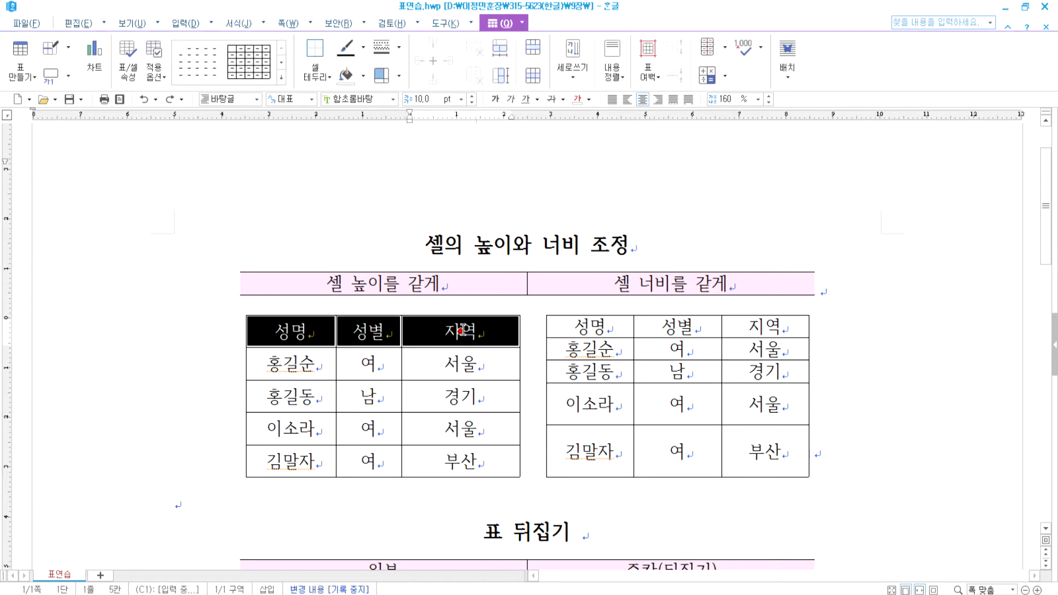
{"action": "left_click_drag", "start_coordinate": [292, 461], "coordinate": [448, 459]}
{"action": "left_click_drag", "start_coordinate": [297, 366], "coordinate": [460, 364]}
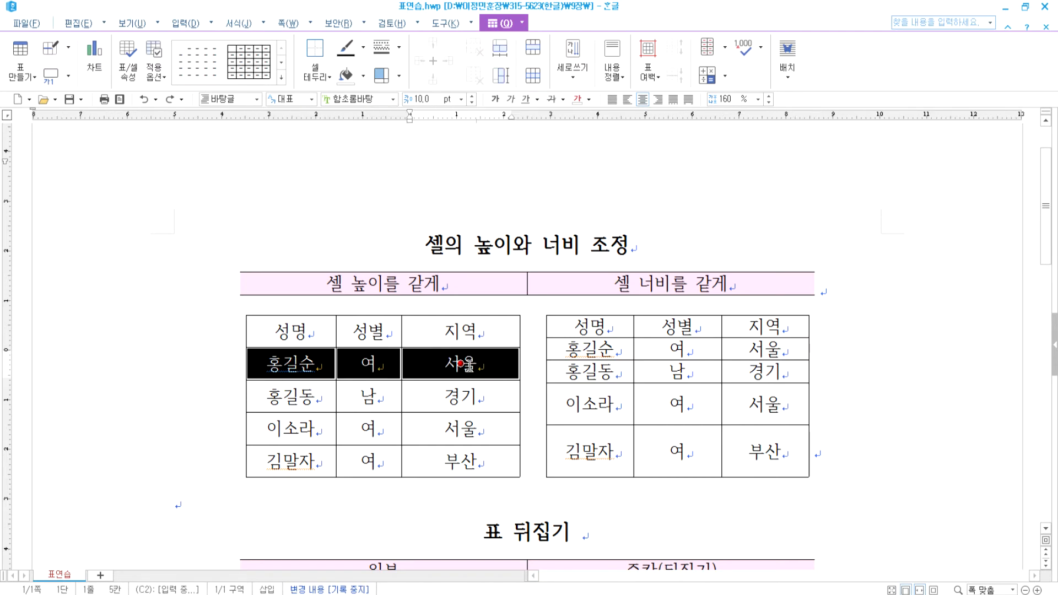
{"action": "left_click_drag", "start_coordinate": [275, 460], "coordinate": [461, 461]}
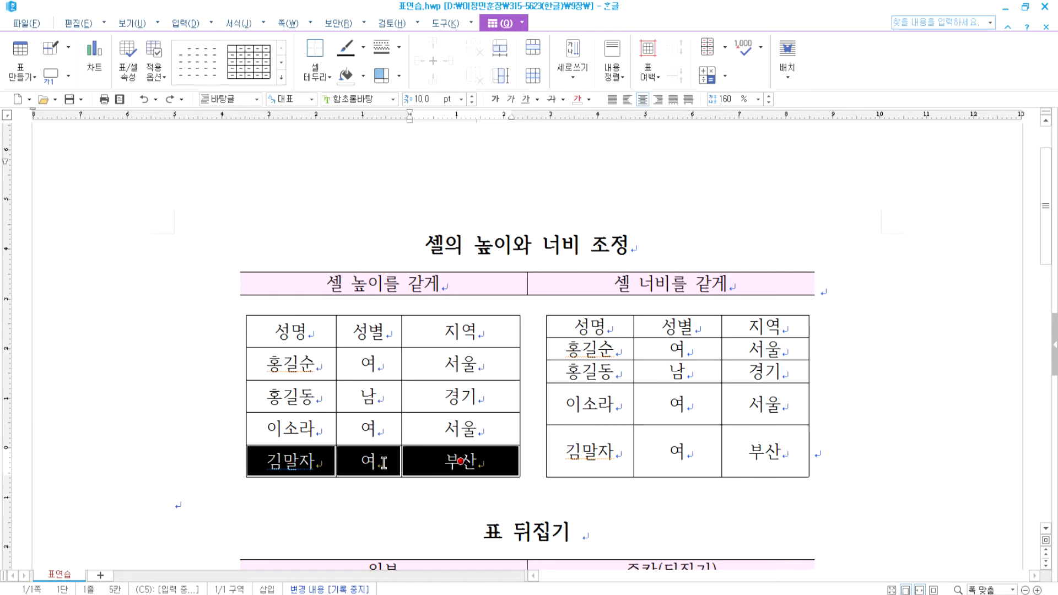
{"action": "left_click", "coordinate": [291, 364]}
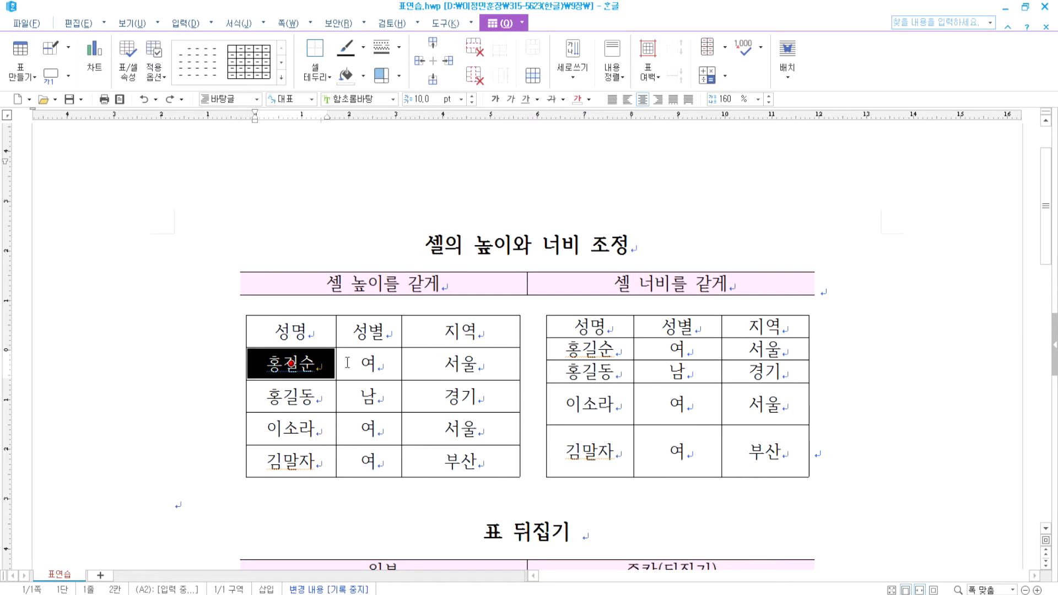
{"action": "left_click_drag", "start_coordinate": [291, 363], "coordinate": [472, 361]}
{"action": "left_click_drag", "start_coordinate": [293, 461], "coordinate": [460, 461]}
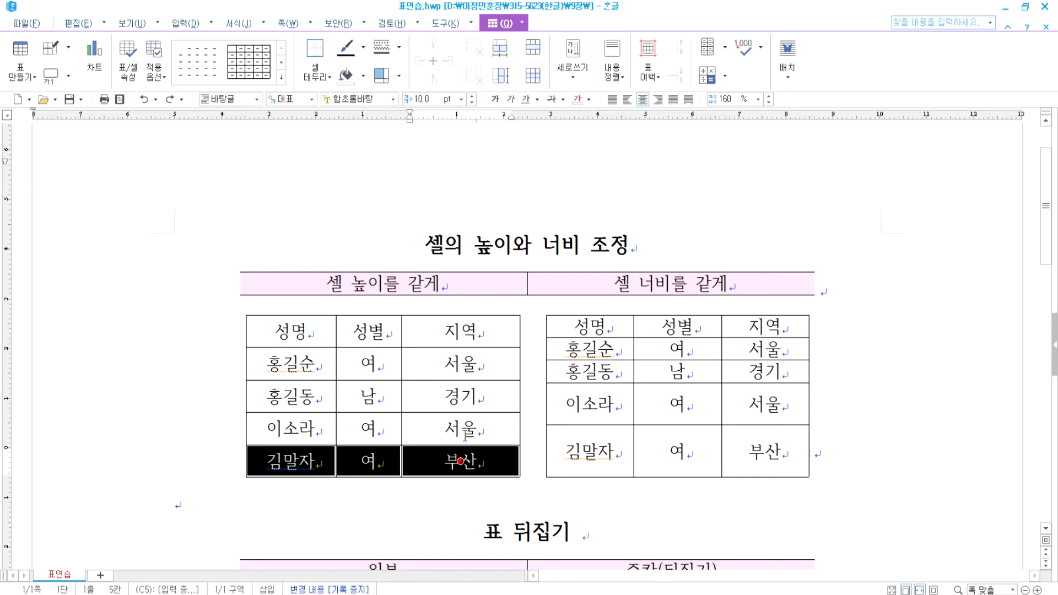
Cut the first data row of the 셀 높이를 같게 table, removing its cells along with their contents
{"action": "left_click_drag", "start_coordinate": [281, 365], "coordinate": [460, 364]}
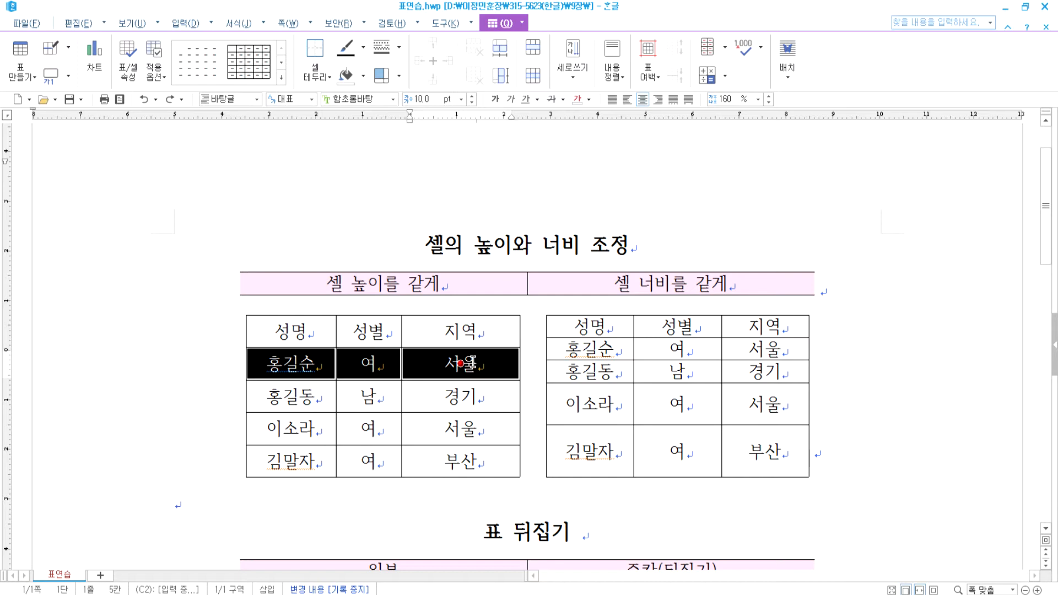
{"action": "key", "text": "ctrl+x"}
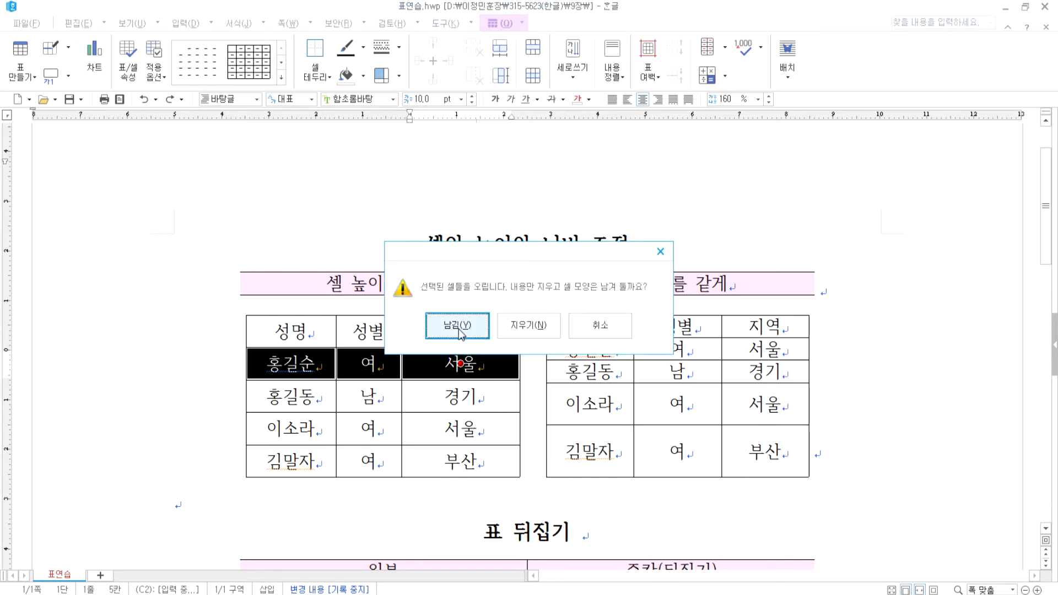
{"action": "left_click_drag", "start_coordinate": [505, 255], "coordinate": [570, 218]}
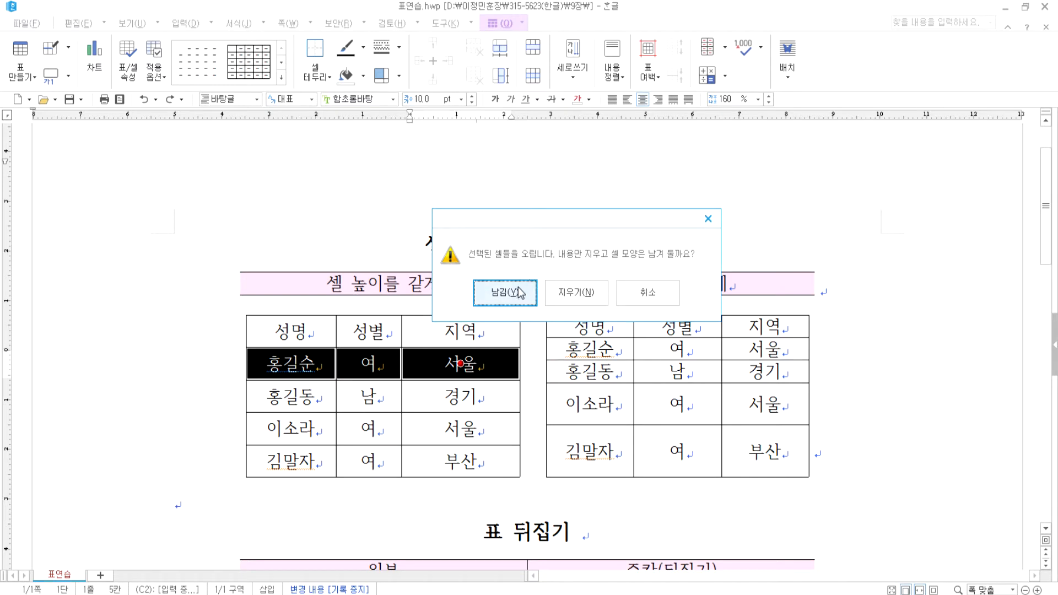
{"action": "left_click", "coordinate": [575, 300]}
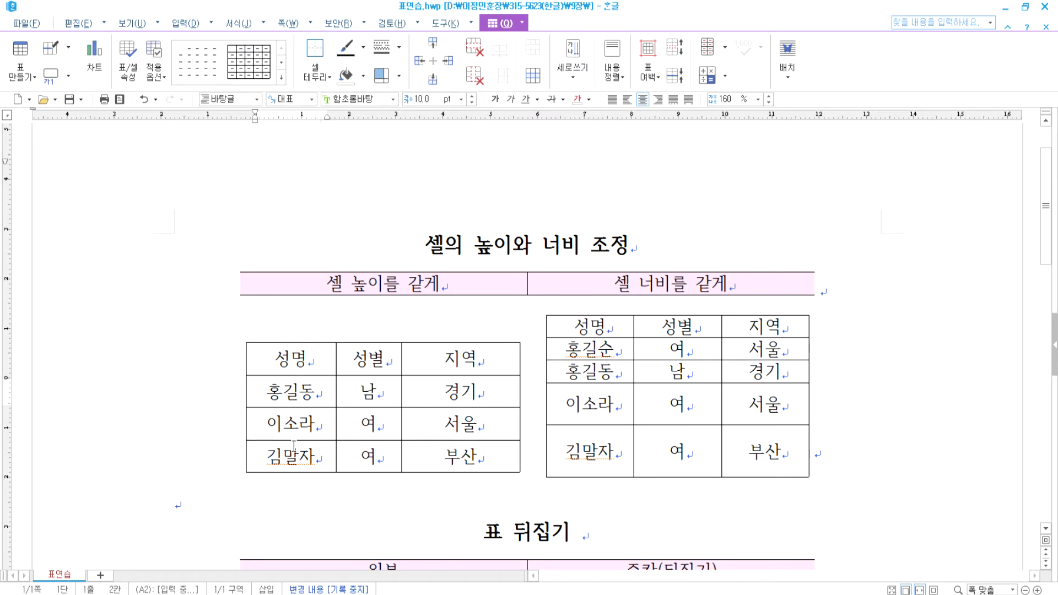
Paste the cut row below the last row of the 셀 높이를 같게 table using the 아래쪽 option
{"action": "left_click", "coordinate": [284, 456]}
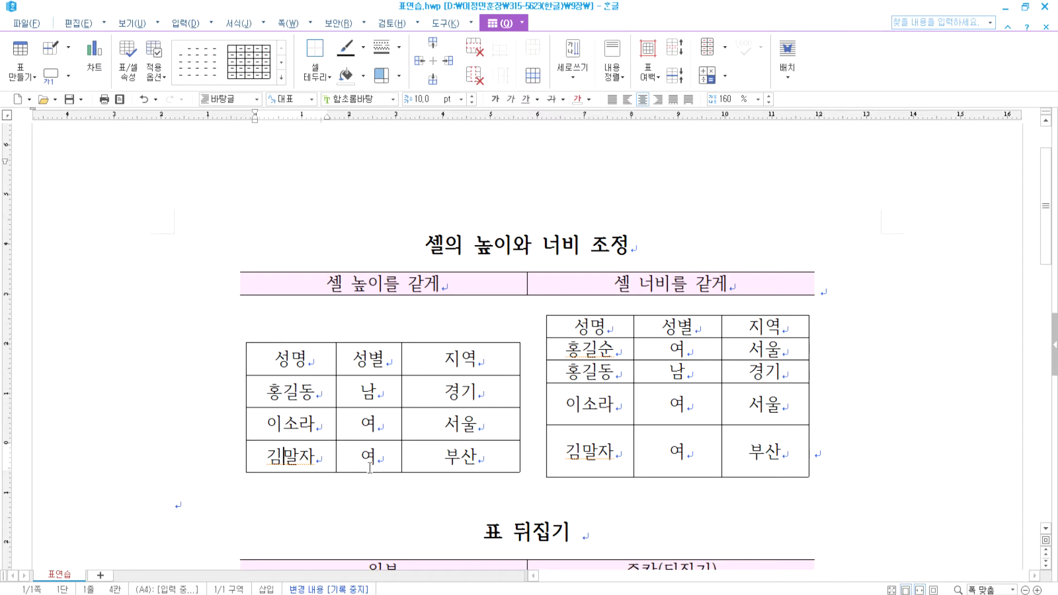
{"action": "key", "text": "ctrl+v"}
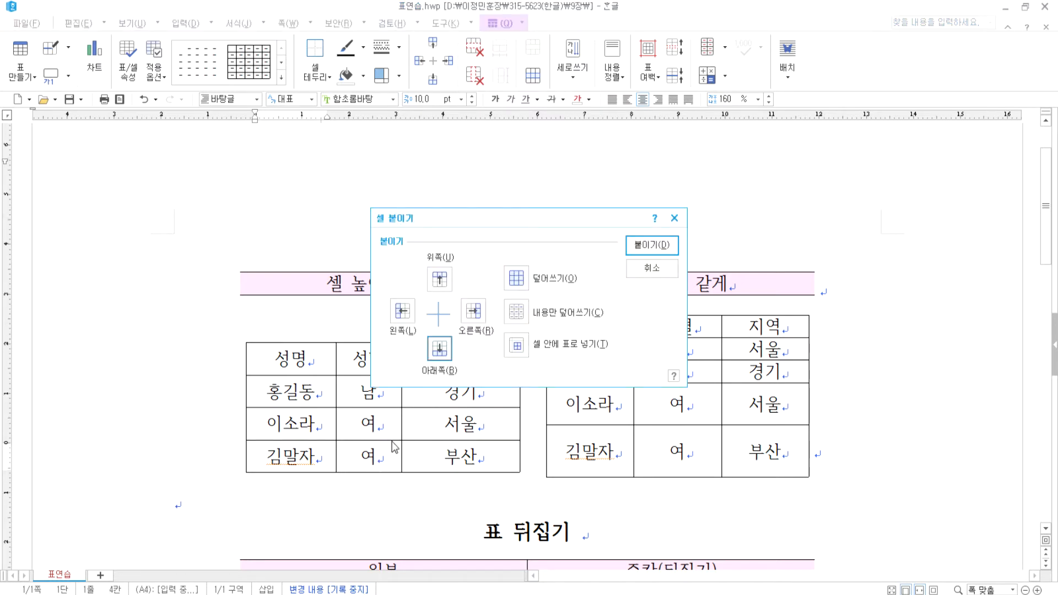
{"action": "left_click_drag", "start_coordinate": [538, 212], "coordinate": [699, 196]}
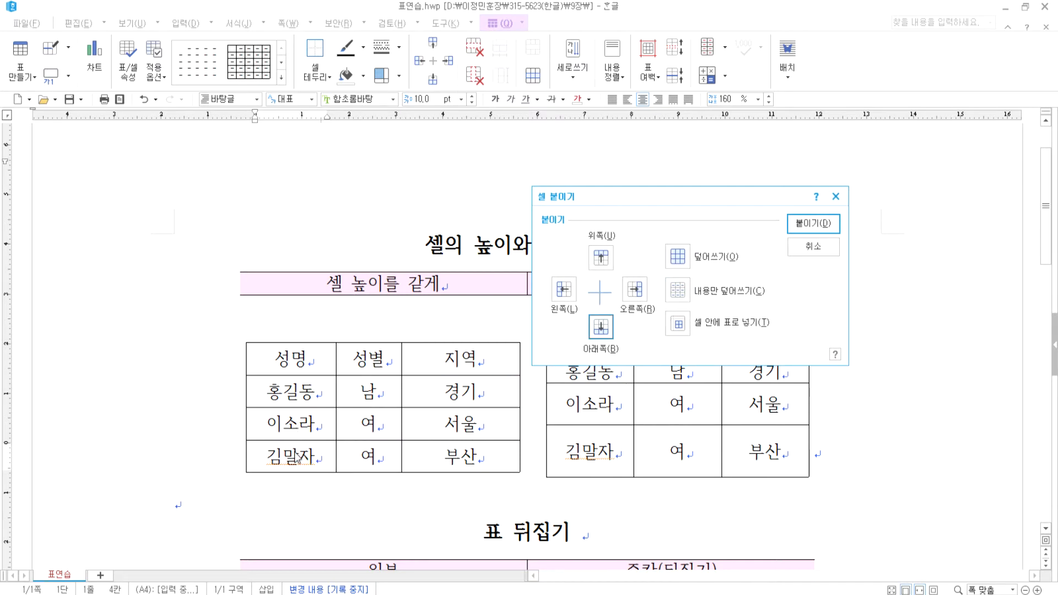
{"action": "left_click", "coordinate": [603, 258]}
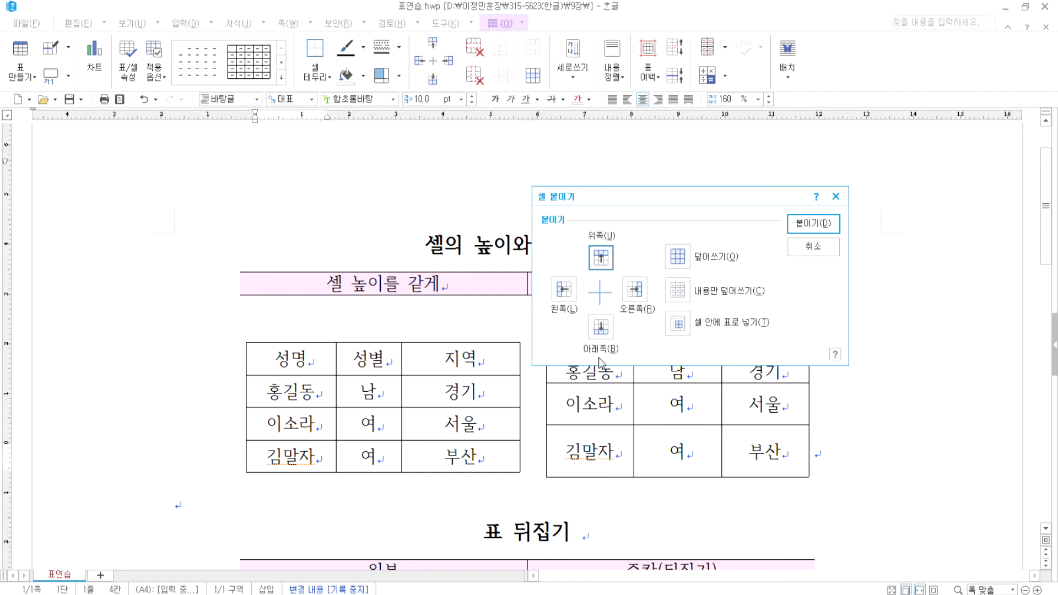
{"action": "left_click", "coordinate": [604, 329]}
{"action": "left_click", "coordinate": [598, 260]}
{"action": "left_click", "coordinate": [600, 328]}
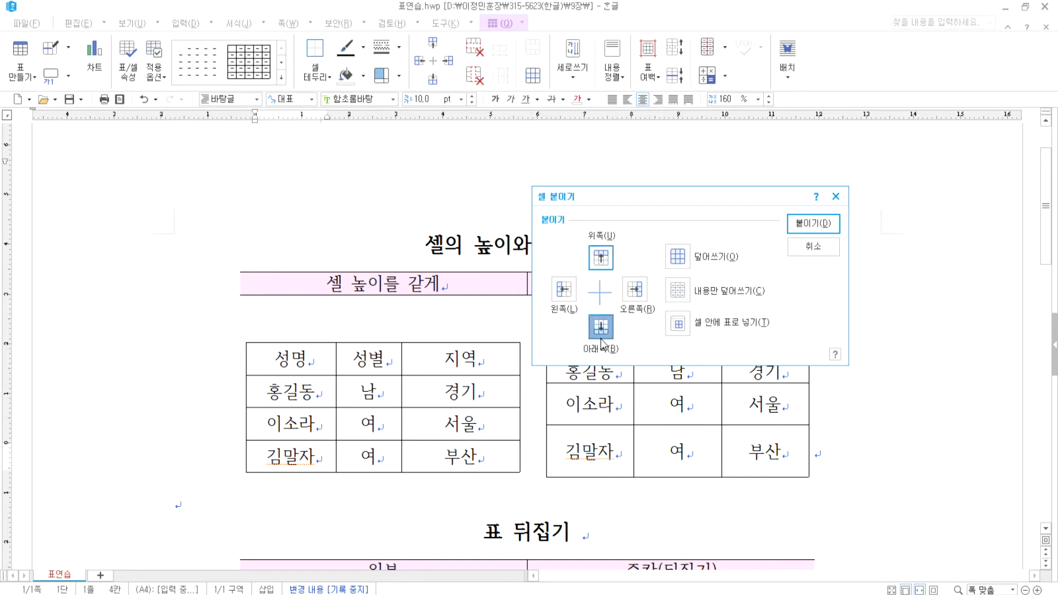
{"action": "left_click", "coordinate": [813, 224]}
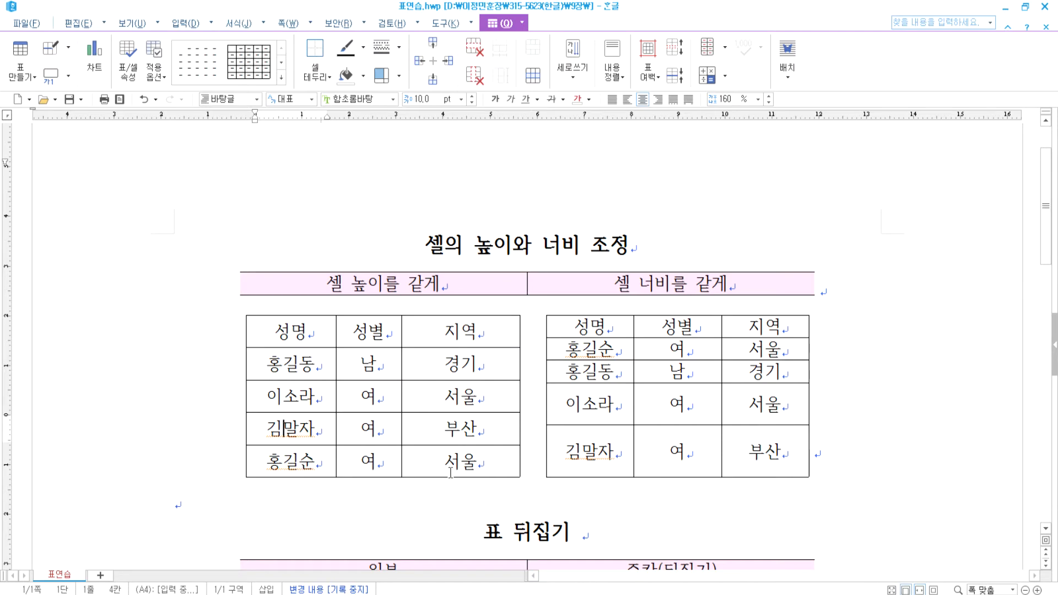
Cut the 부산 row from the 셀 높이를 같게 table, removing its cells along with their contents
{"action": "left_click_drag", "start_coordinate": [268, 428], "coordinate": [479, 428]}
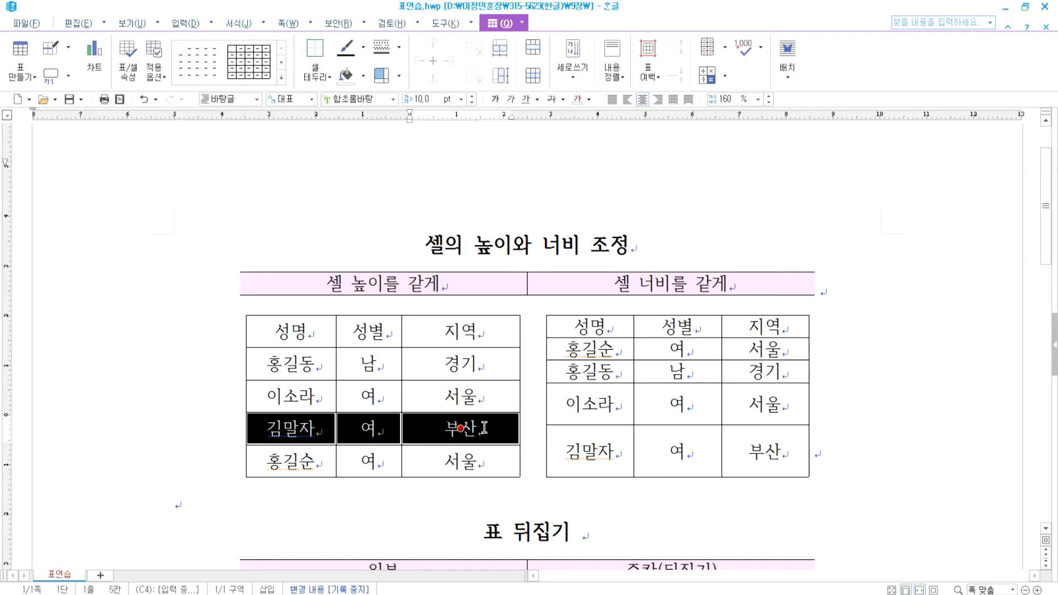
{"action": "key", "text": "ctrl+x"}
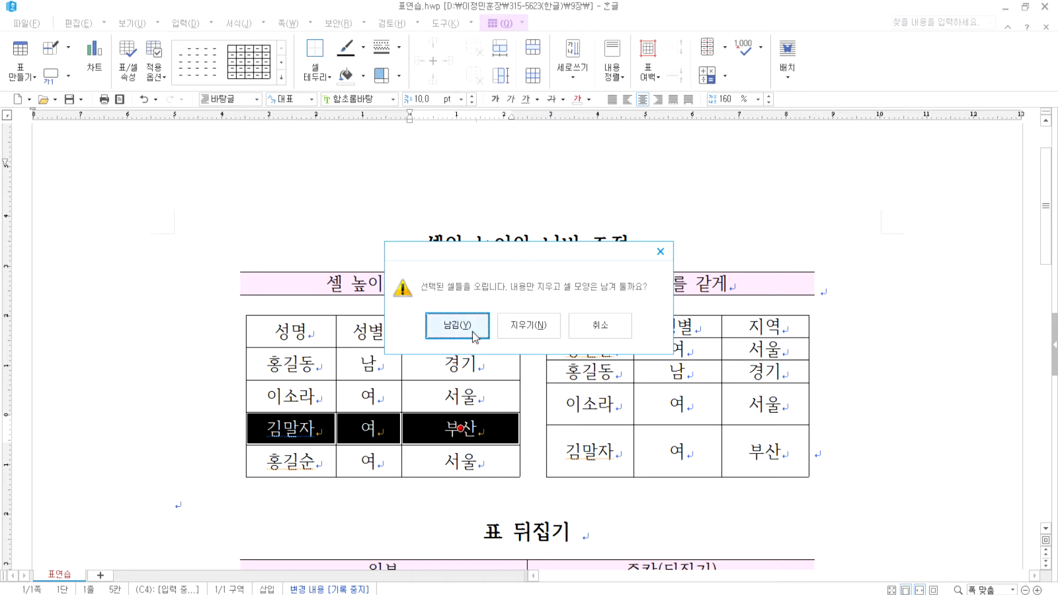
{"action": "left_click", "coordinate": [522, 327]}
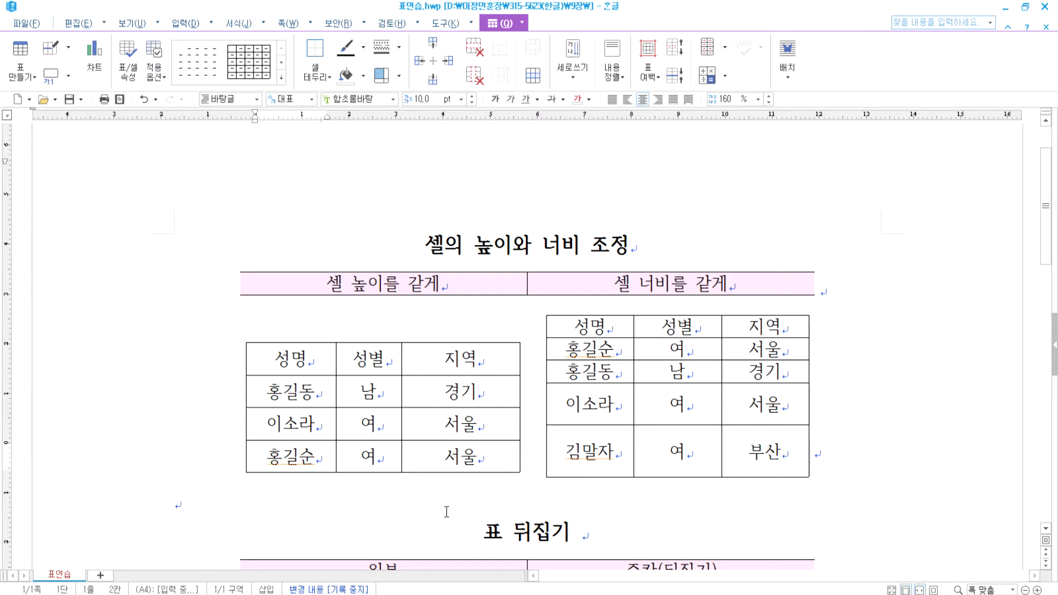
Paste the cut row directly below the header row of the 셀 높이를 같게 table using the 아래쪽 option
{"action": "left_click", "coordinate": [317, 356]}
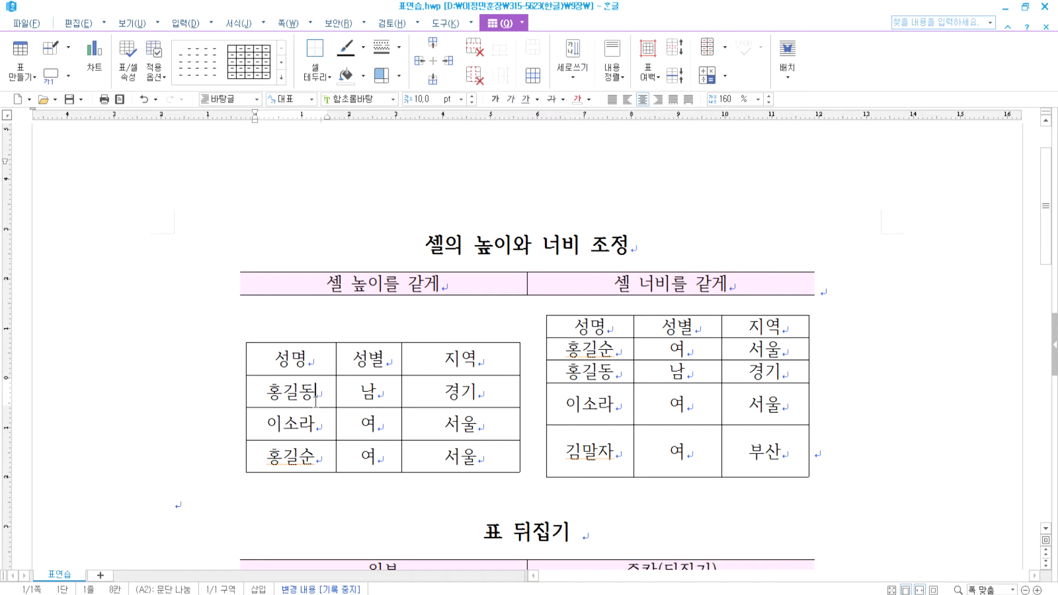
{"action": "left_click", "coordinate": [318, 359]}
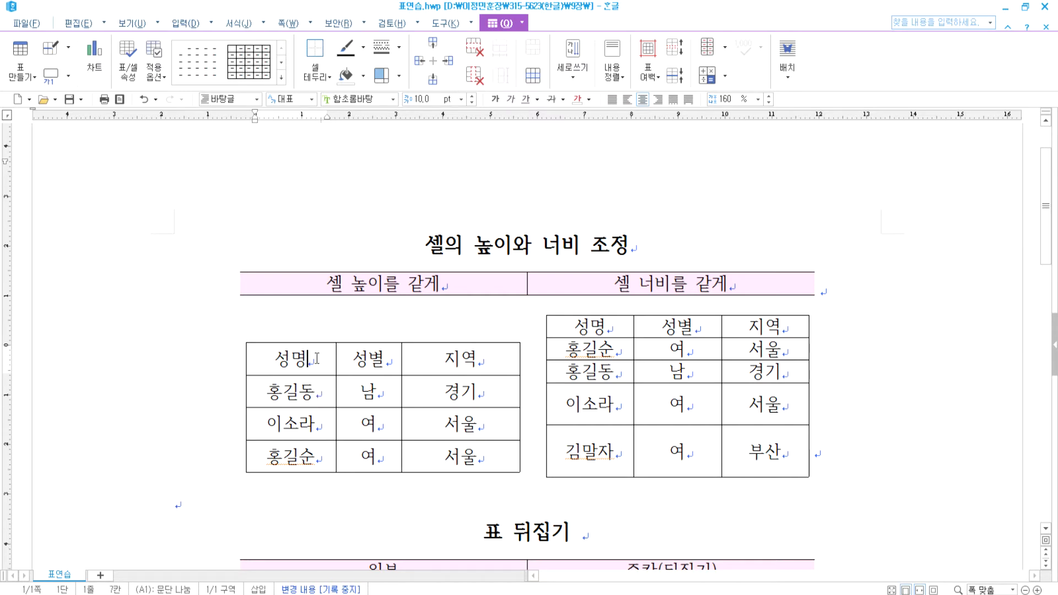
{"action": "key", "text": "ctrl+v"}
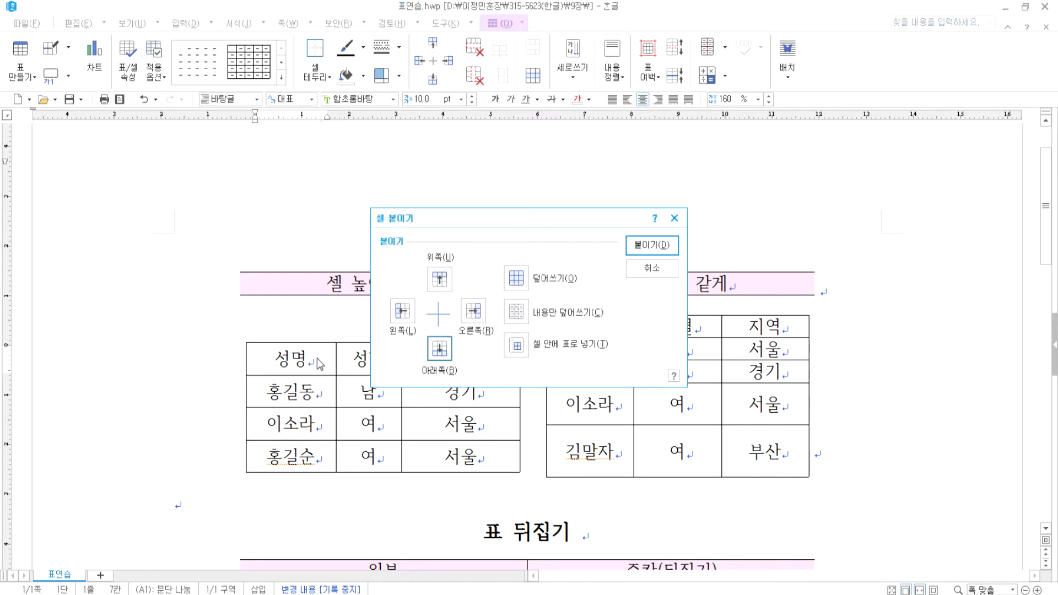
{"action": "left_click_drag", "start_coordinate": [495, 214], "coordinate": [597, 157]}
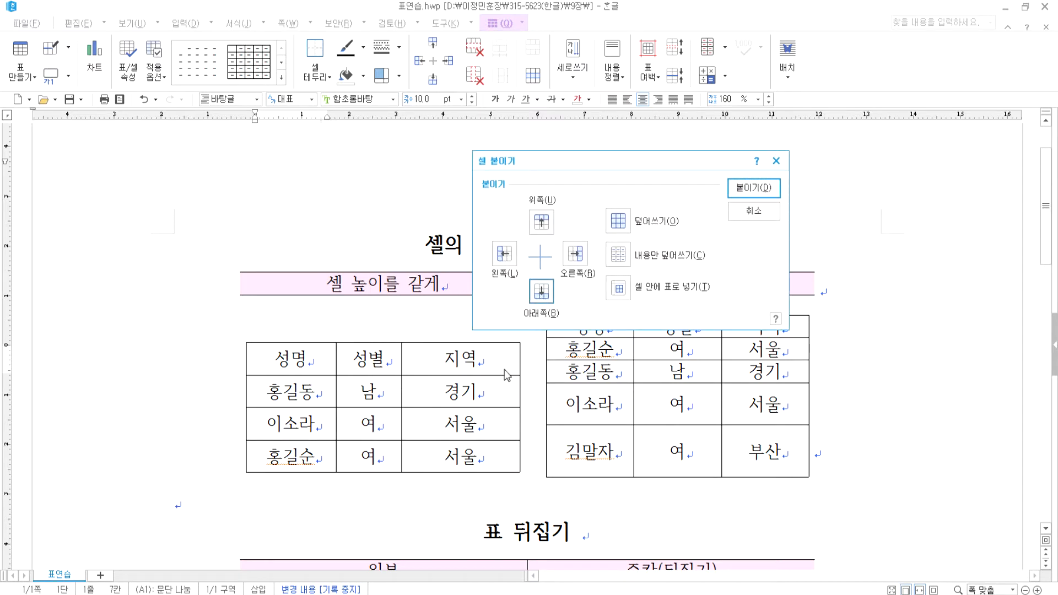
{"action": "left_click", "coordinate": [754, 188]}
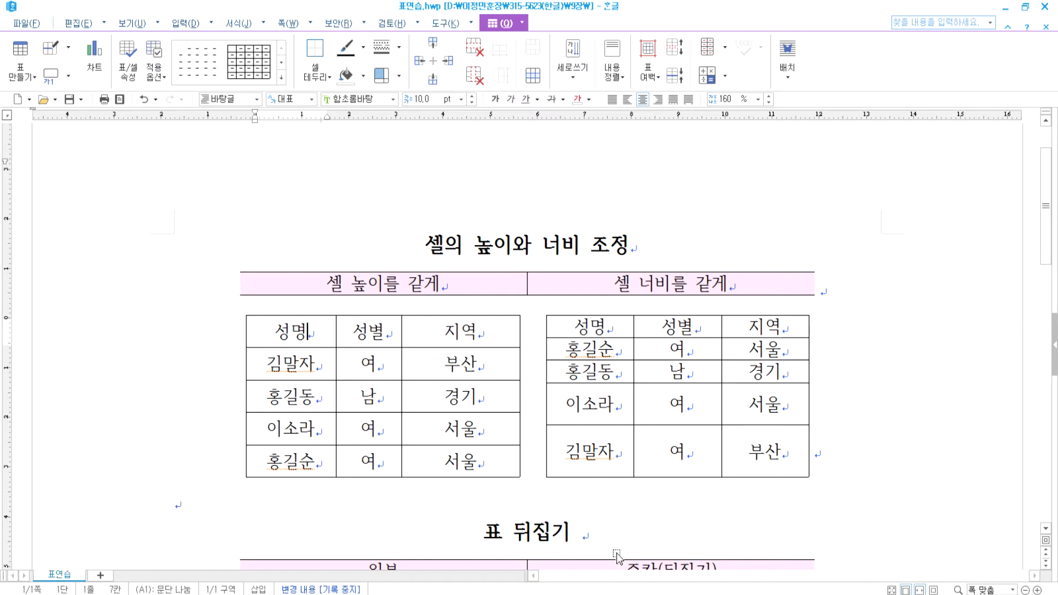
Select the entire 지역 column of the 셀 높이를 같게 table, from its header to the last row
{"action": "left_click_drag", "start_coordinate": [461, 330], "coordinate": [460, 461]}
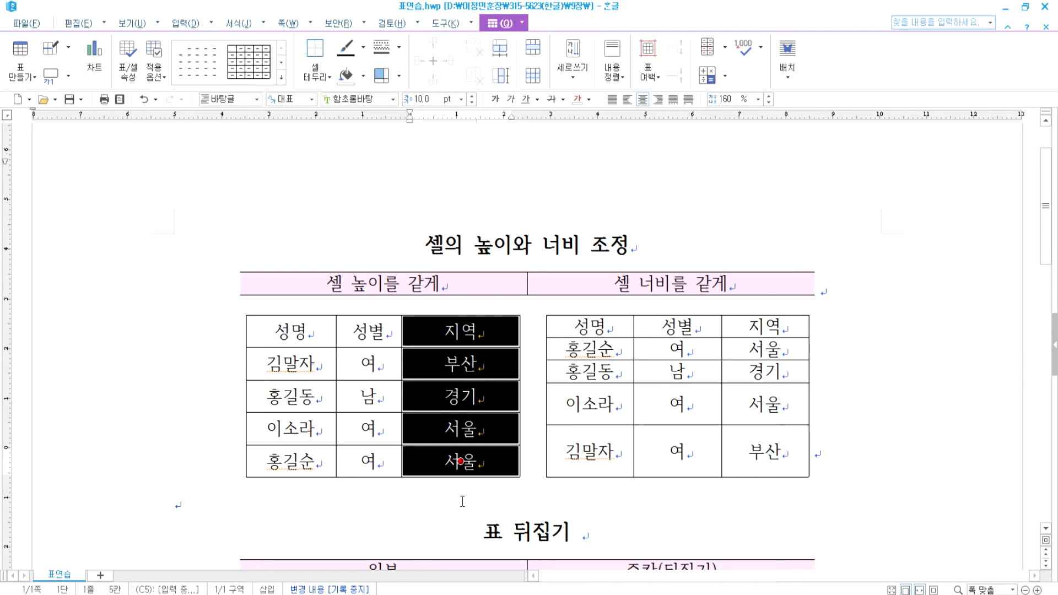
{"action": "left_click_drag", "start_coordinate": [470, 336], "coordinate": [472, 463]}
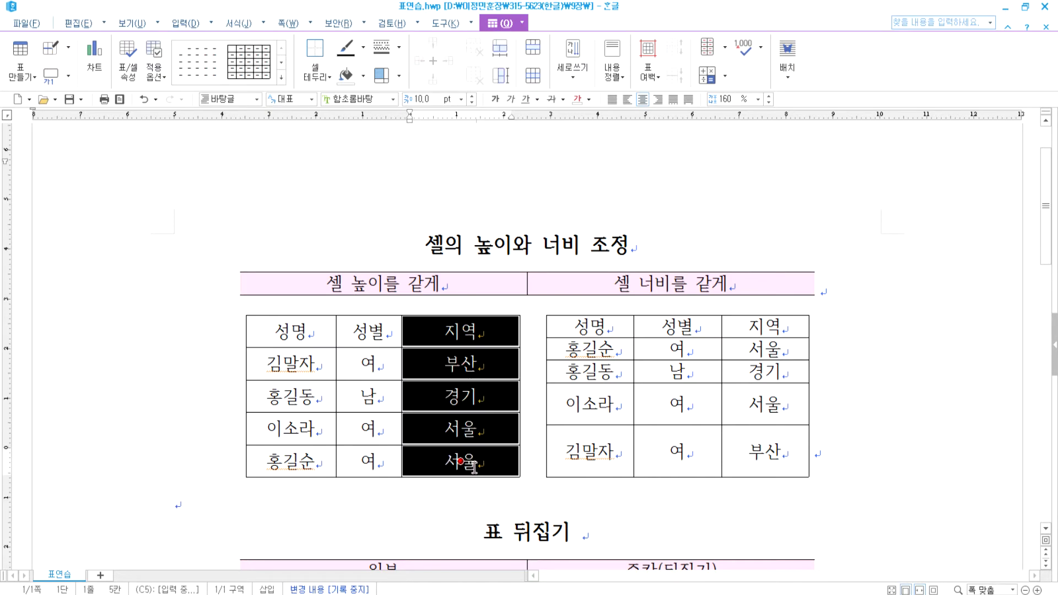
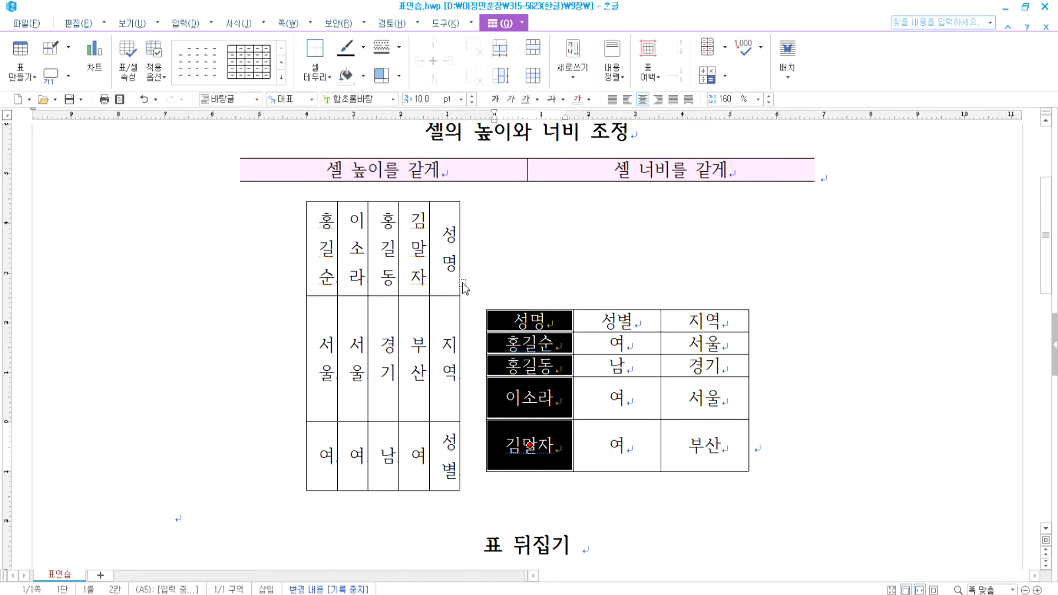
Flip the rotated table under 셀 높이를 같게 with the 칸 기준 뒤집기 option
{"action": "left_click", "coordinate": [462, 286]}
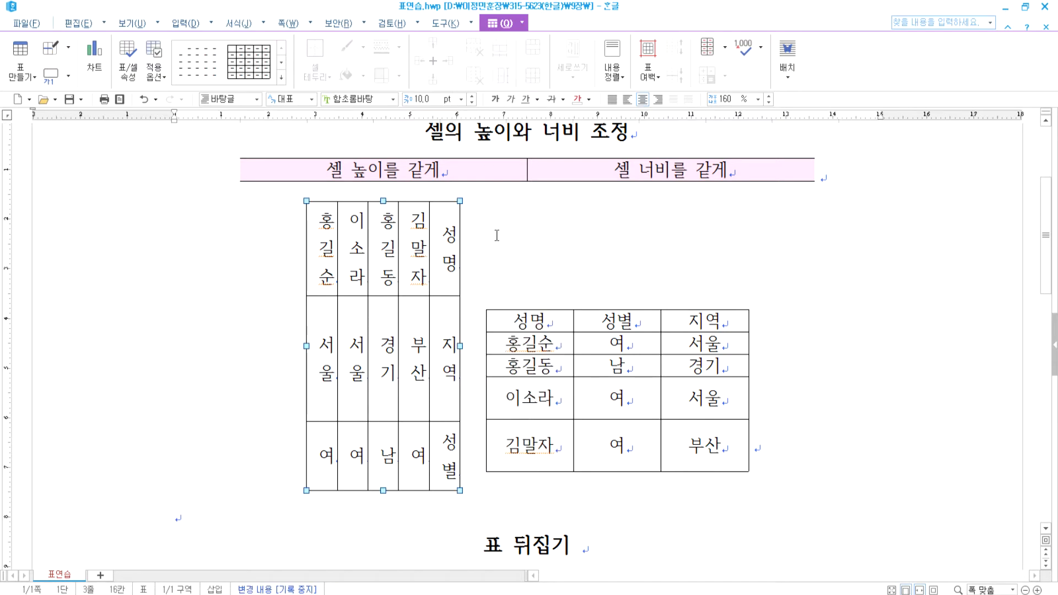
{"action": "left_click", "coordinate": [504, 24]}
{"action": "left_click", "coordinate": [527, 255]}
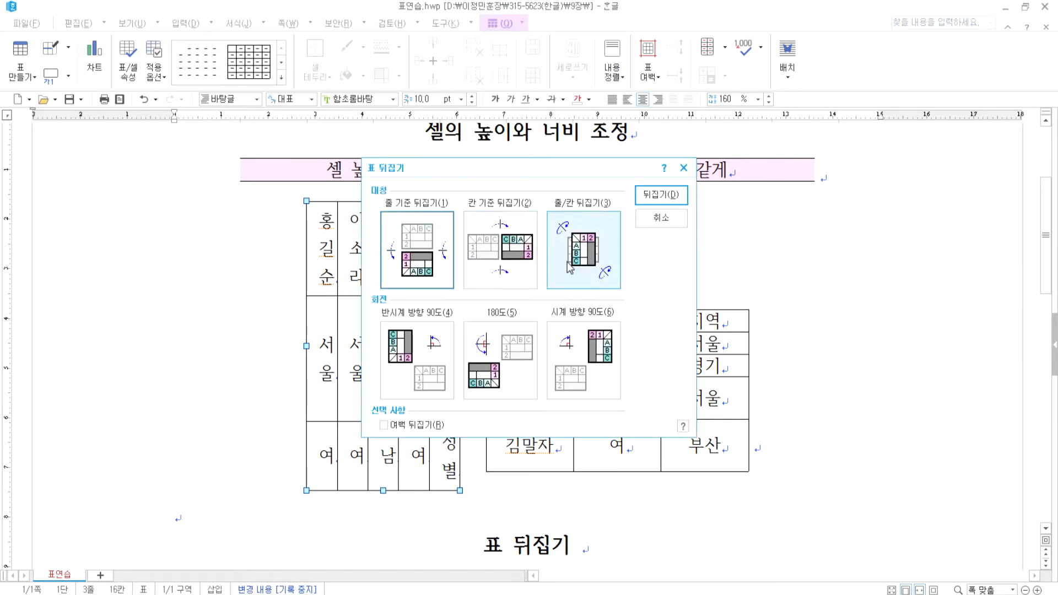
{"action": "left_click", "coordinate": [502, 259]}
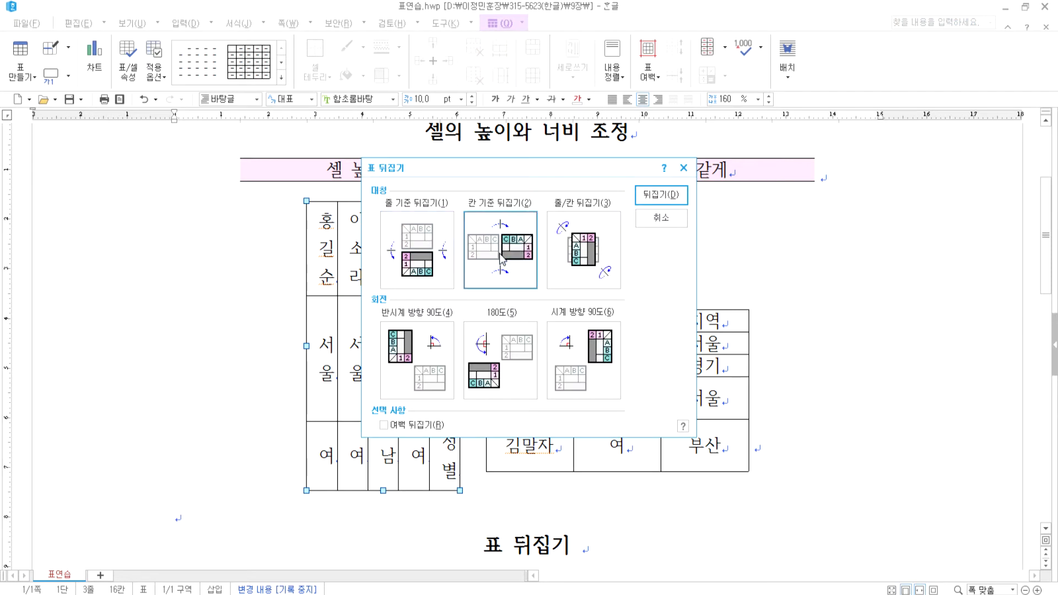
{"action": "left_click", "coordinate": [656, 196]}
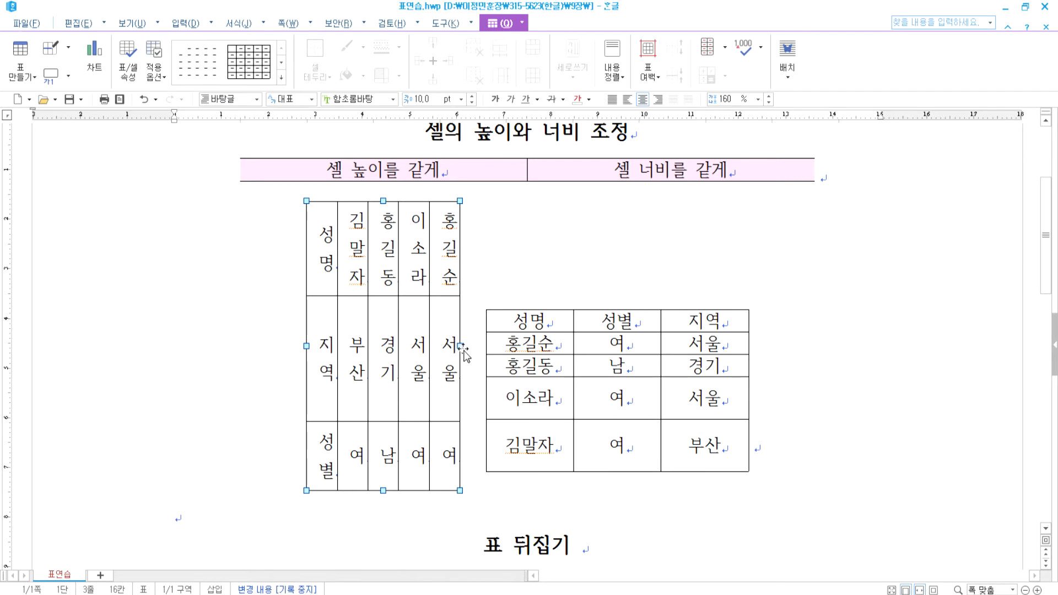
Widen the flipped table under 셀 높이를 같게 so its text fits on single lines, and reduce its overall height
{"action": "left_click_drag", "start_coordinate": [530, 347], "coordinate": [569, 346]}
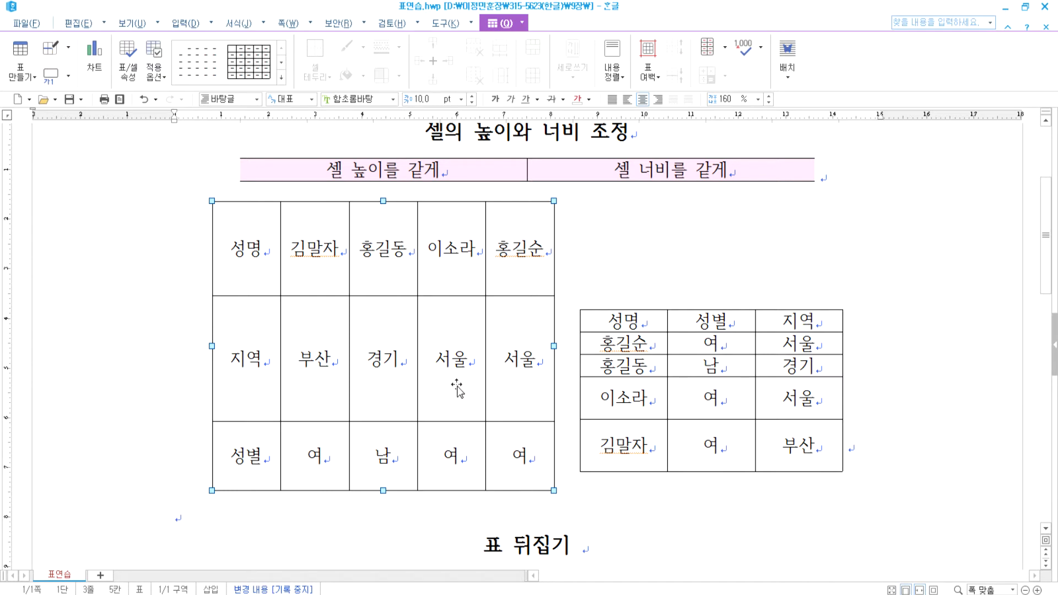
{"action": "scroll", "coordinate": [480, 389], "scroll_direction": "down", "scroll_amount": 5}
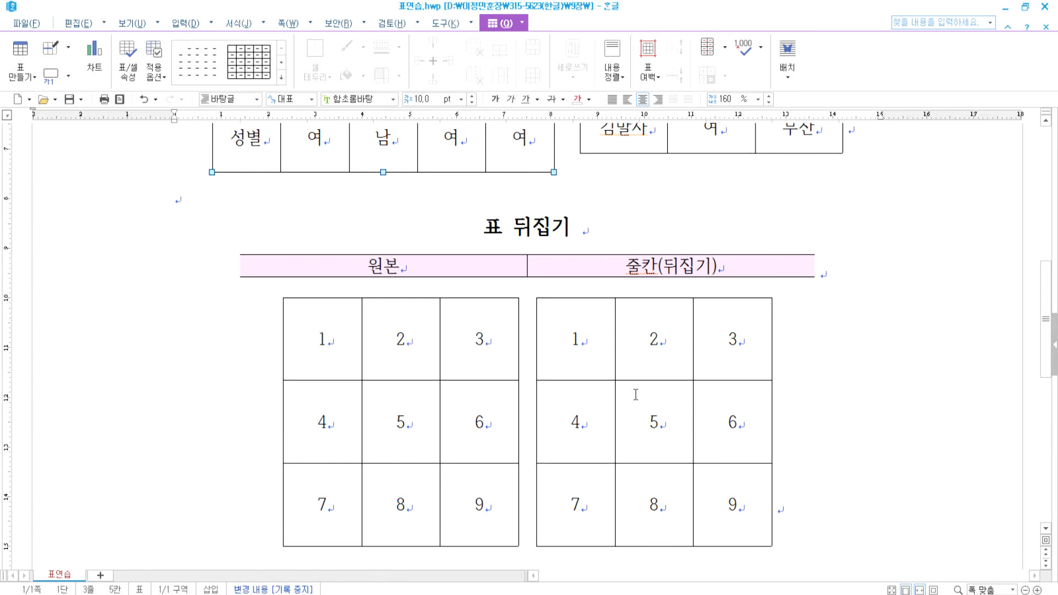
{"action": "scroll", "coordinate": [622, 394], "scroll_direction": "up", "scroll_amount": 5}
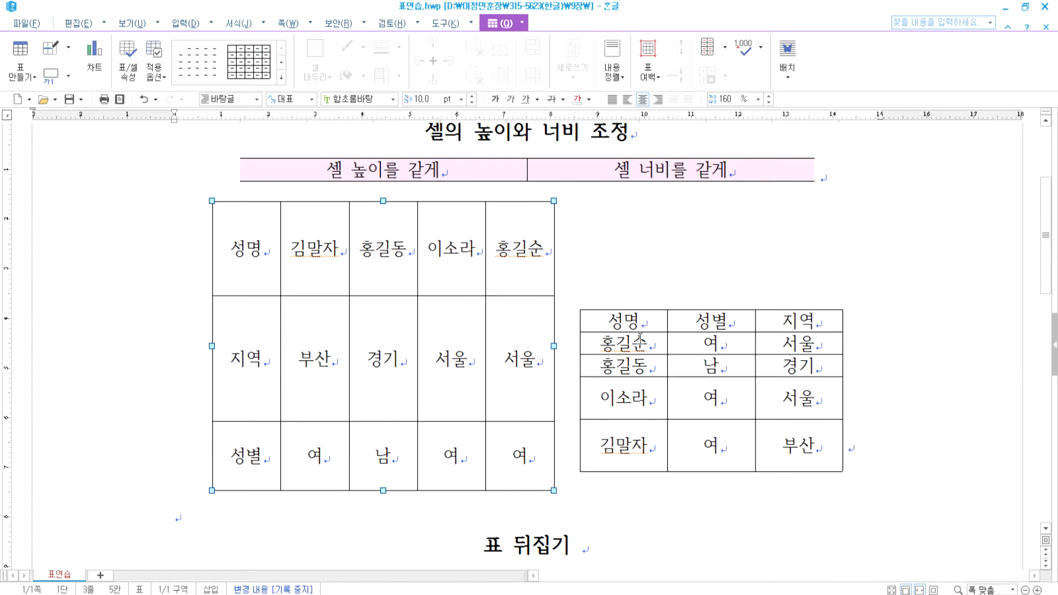
{"action": "left_click_drag", "start_coordinate": [630, 323], "coordinate": [627, 463]}
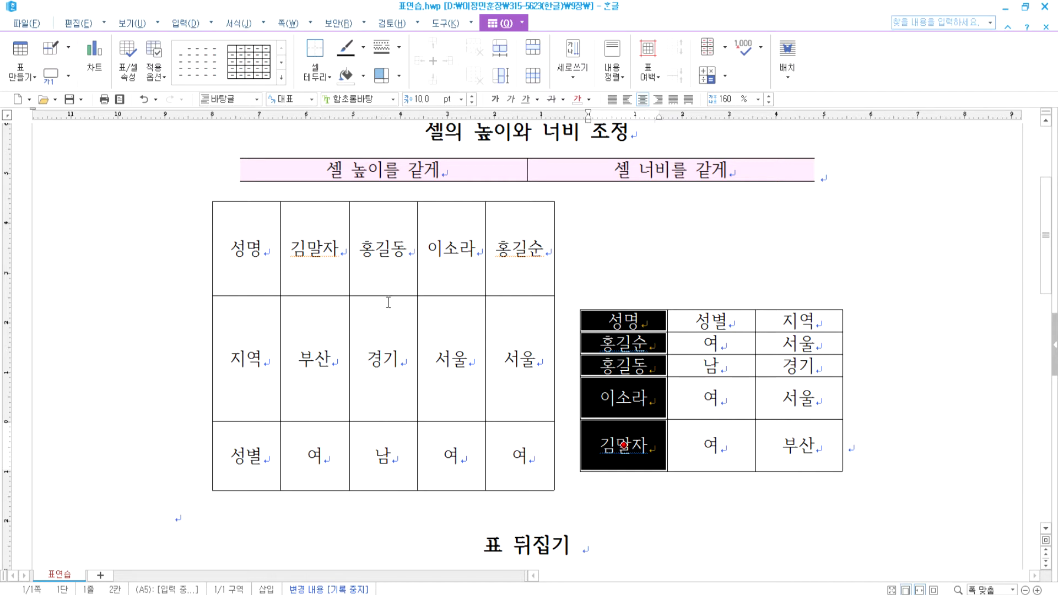
{"action": "left_click", "coordinate": [528, 251]}
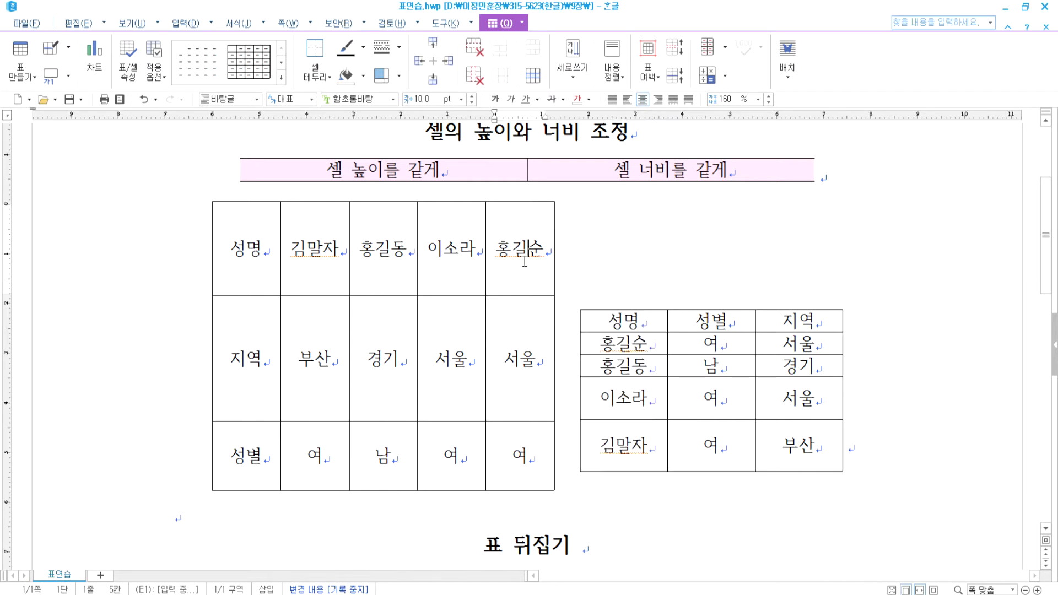
{"action": "left_click", "coordinate": [375, 491]}
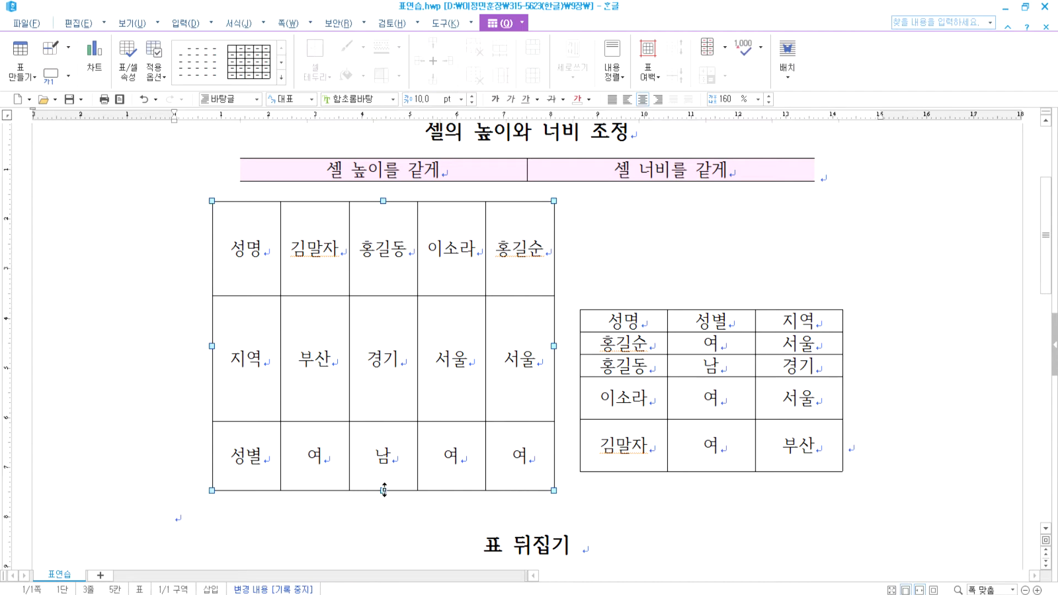
{"action": "left_click_drag", "start_coordinate": [383, 490], "coordinate": [385, 361]}
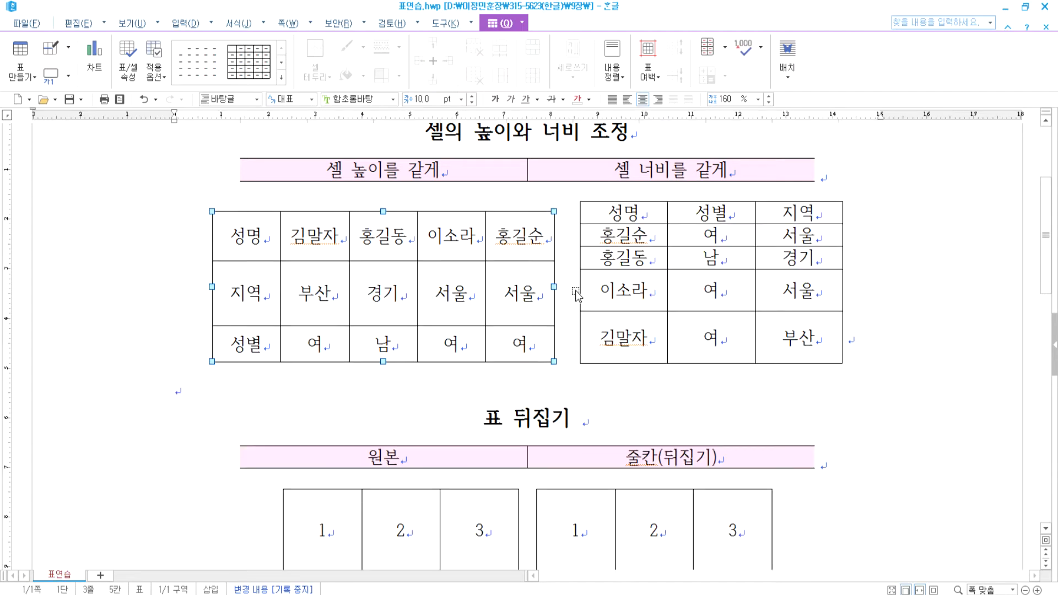
{"action": "left_click", "coordinate": [632, 326]}
{"action": "left_click_drag", "start_coordinate": [619, 215], "coordinate": [800, 345]}
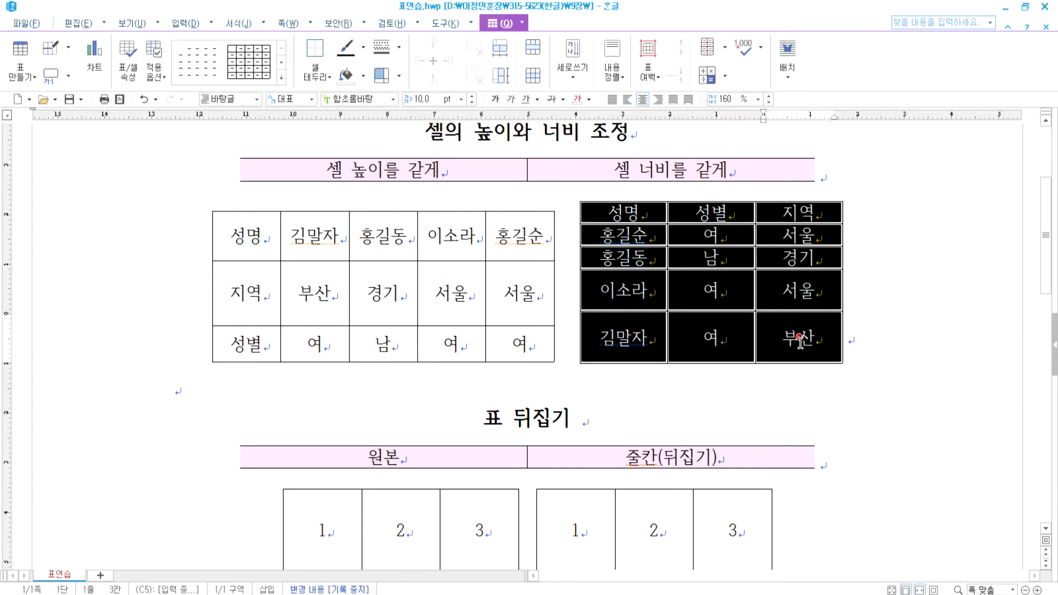
{"action": "left_click", "coordinate": [498, 328]}
{"action": "left_click_drag", "start_coordinate": [265, 238], "coordinate": [516, 341]}
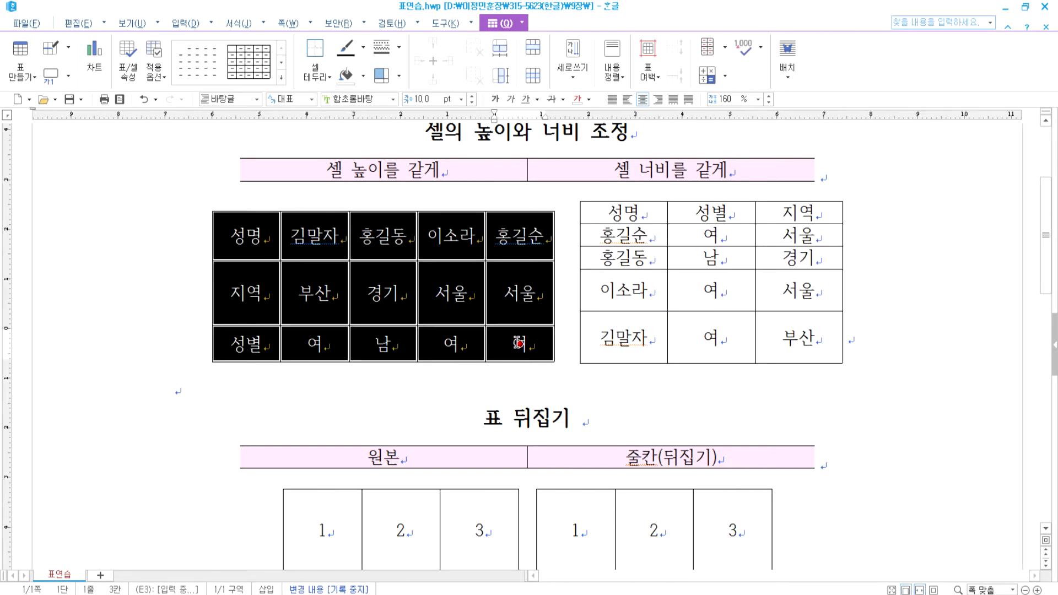
{"action": "left_click", "coordinate": [570, 380]}
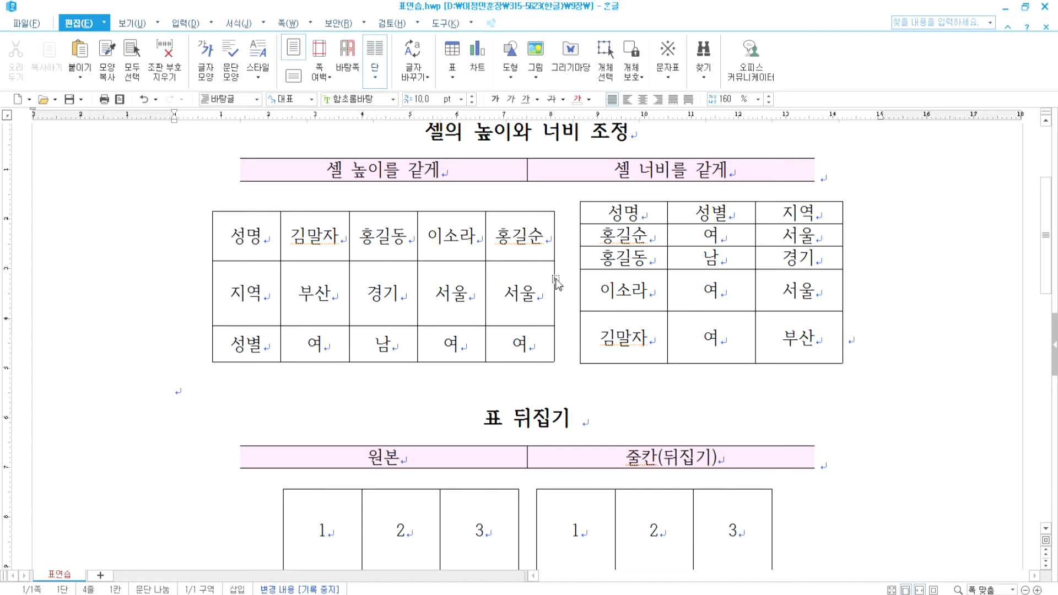
Rotate the 셀 너비를 같게 table with the 반시계 방향 90도 option and widen the result
{"action": "left_click", "coordinate": [843, 303]}
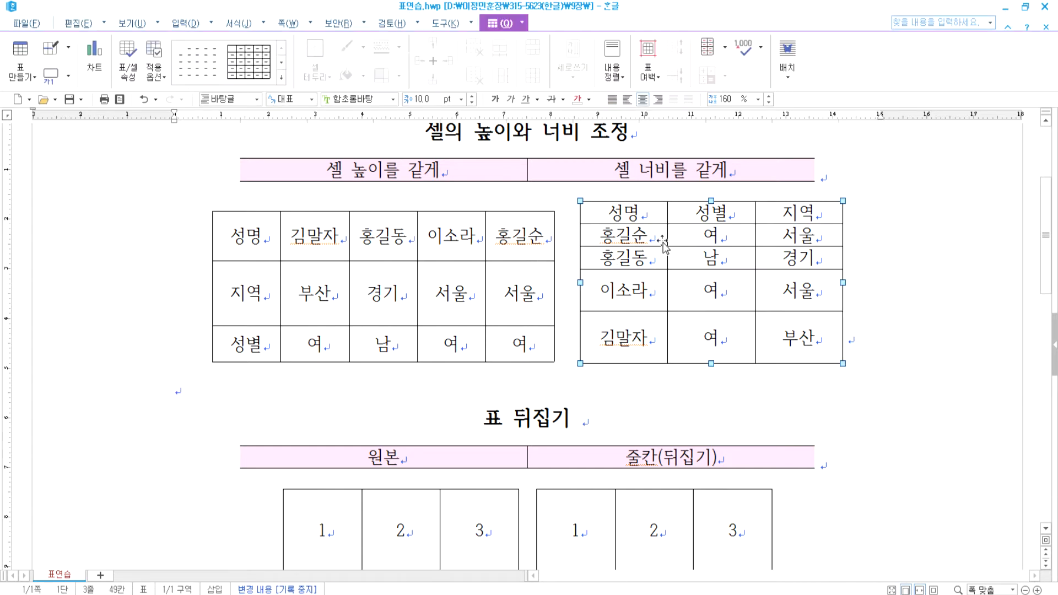
{"action": "left_click", "coordinate": [522, 23]}
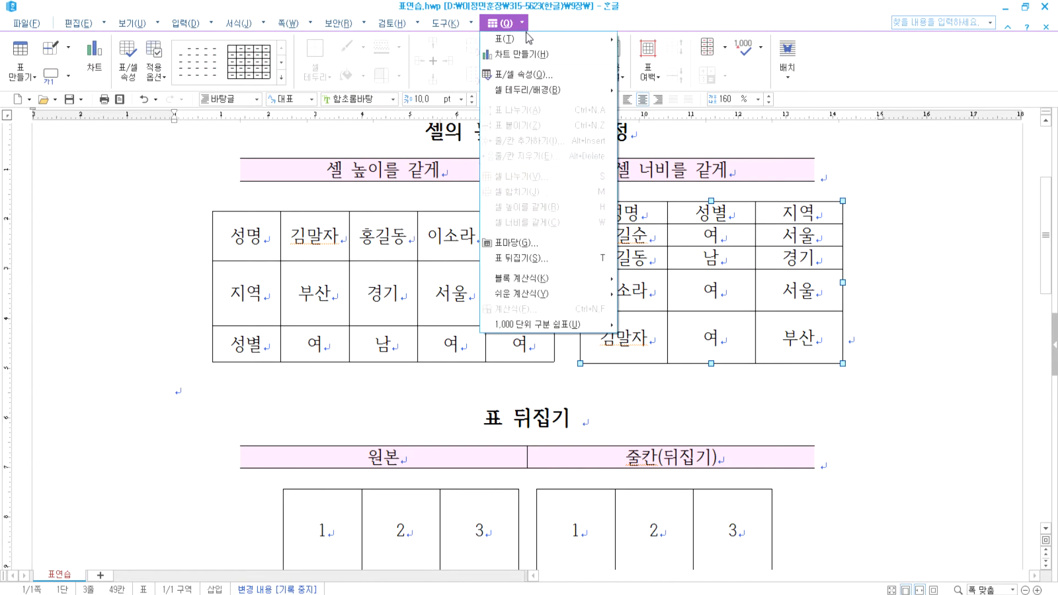
{"action": "left_click", "coordinate": [528, 263]}
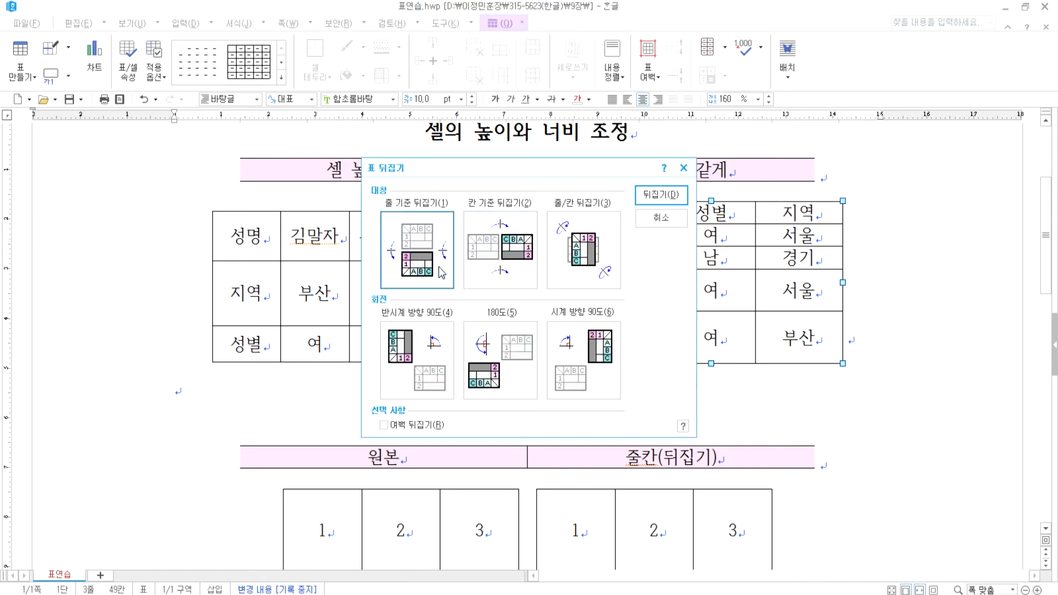
{"action": "left_click", "coordinate": [405, 345]}
{"action": "left_click", "coordinate": [664, 196]}
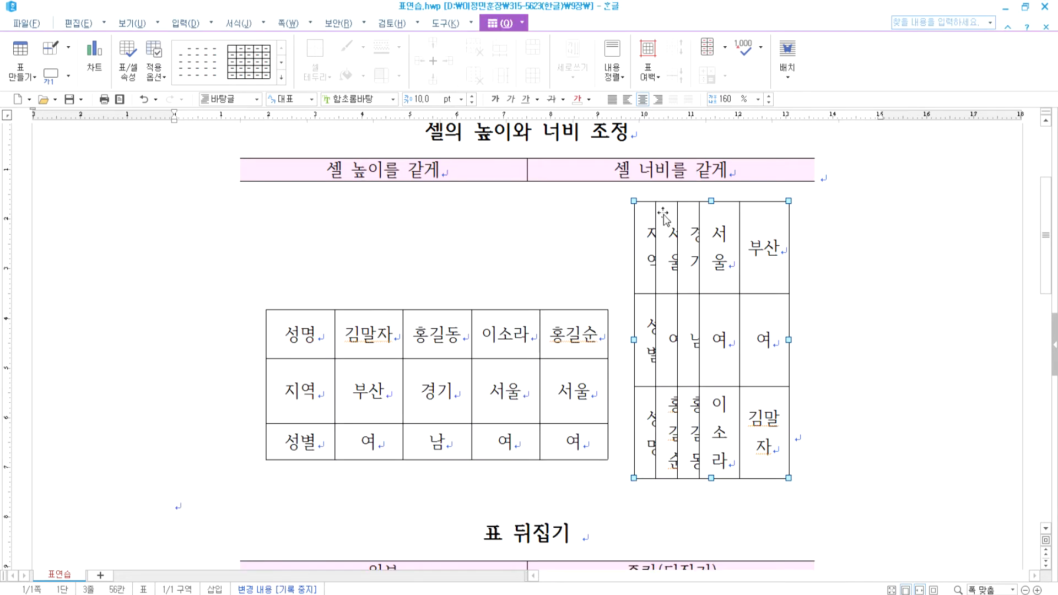
{"action": "left_click_drag", "start_coordinate": [789, 345], "coordinate": [968, 321]}
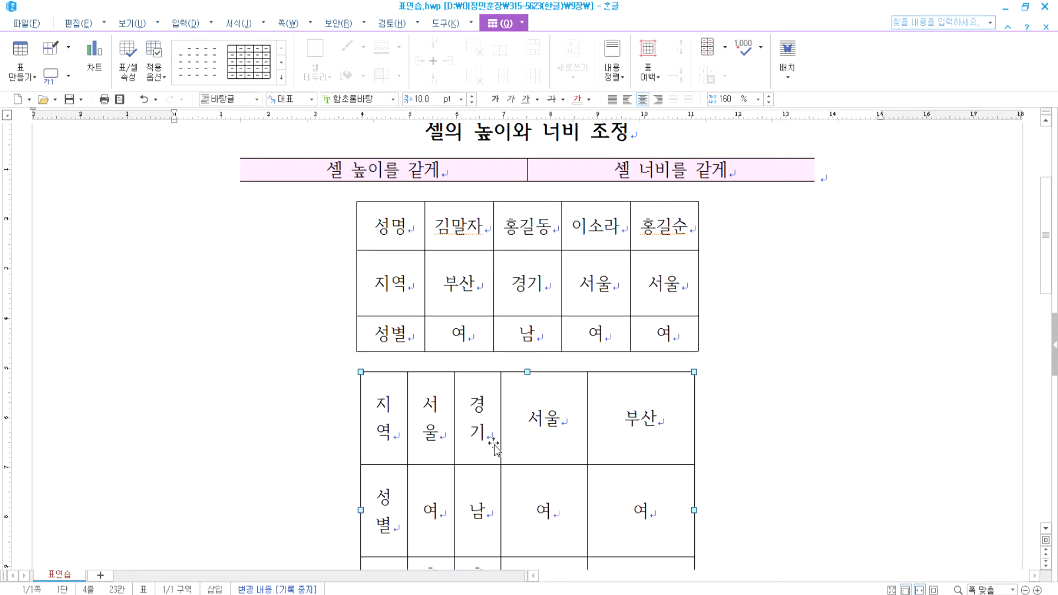
{"action": "left_click", "coordinate": [739, 484]}
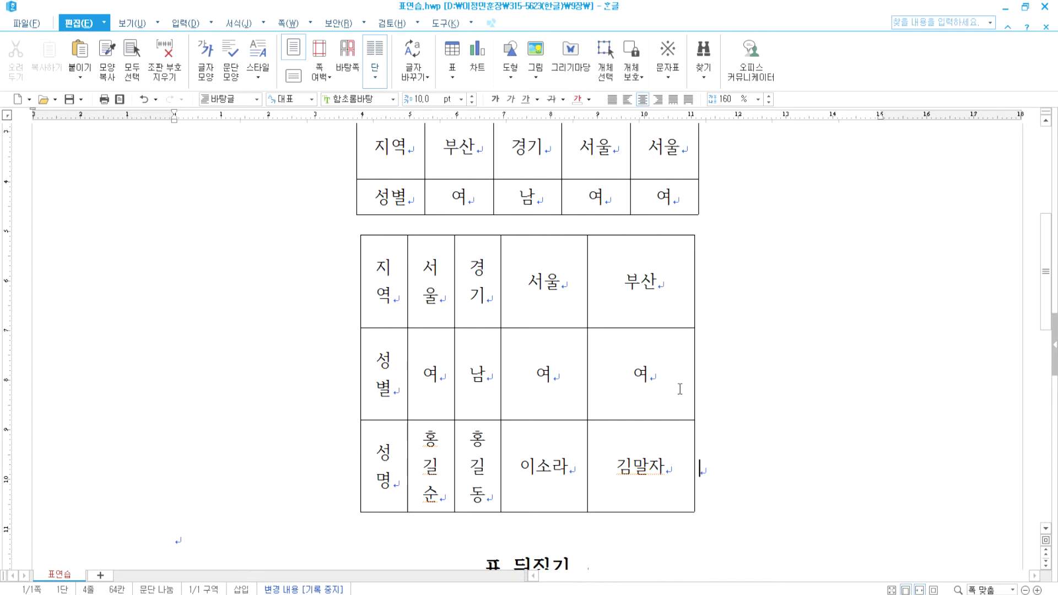
Flip the rotated 셀 너비를 같게 table with the 줄 기준 뒤집기 option and widen it until all its text fits on single lines
{"action": "left_click", "coordinate": [697, 392]}
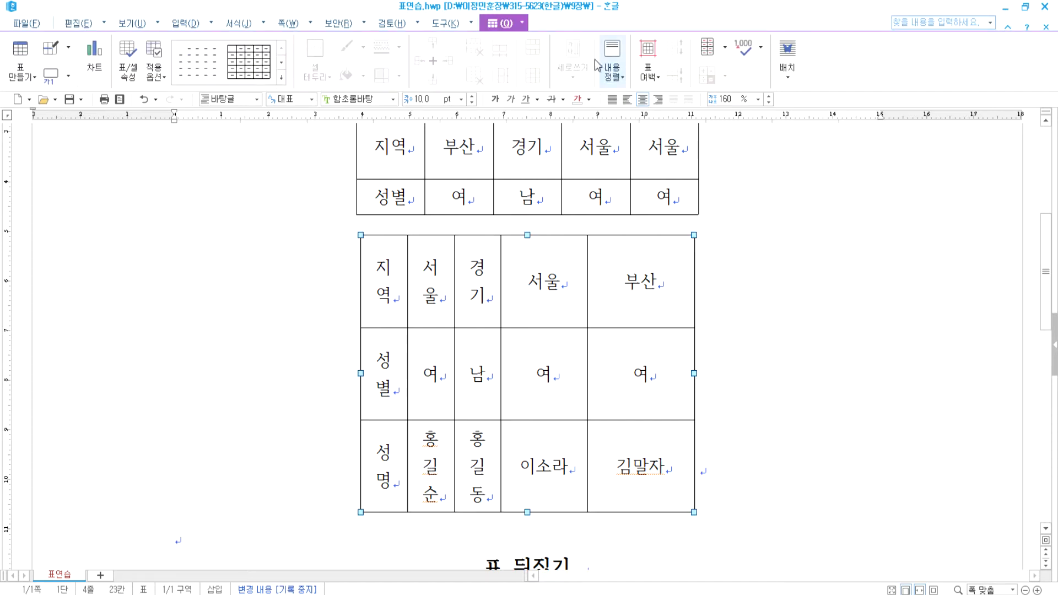
{"action": "left_click", "coordinate": [522, 24]}
{"action": "left_click", "coordinate": [543, 256]}
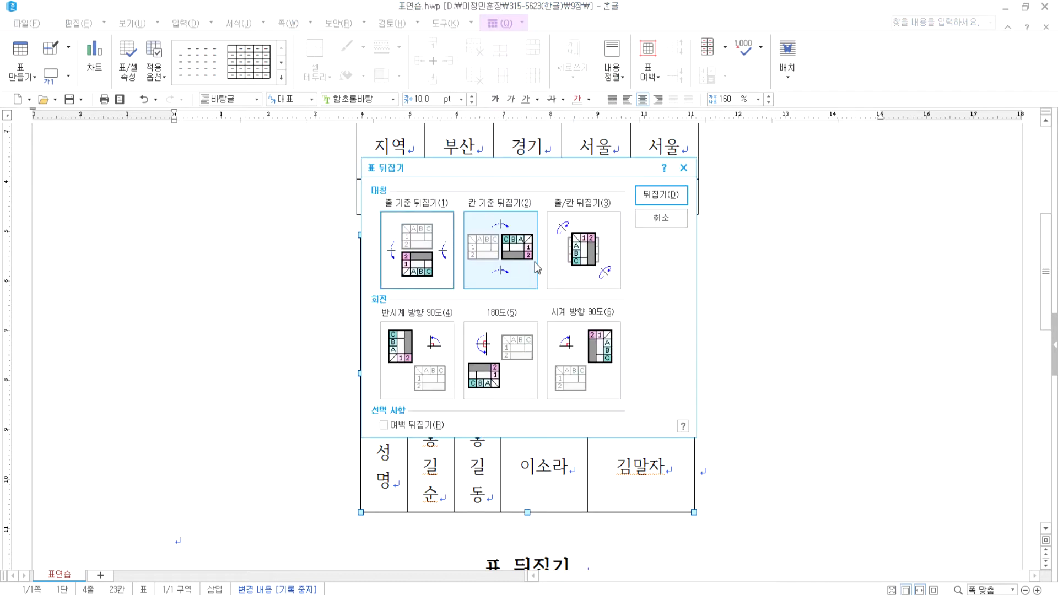
{"action": "left_click", "coordinate": [661, 195]}
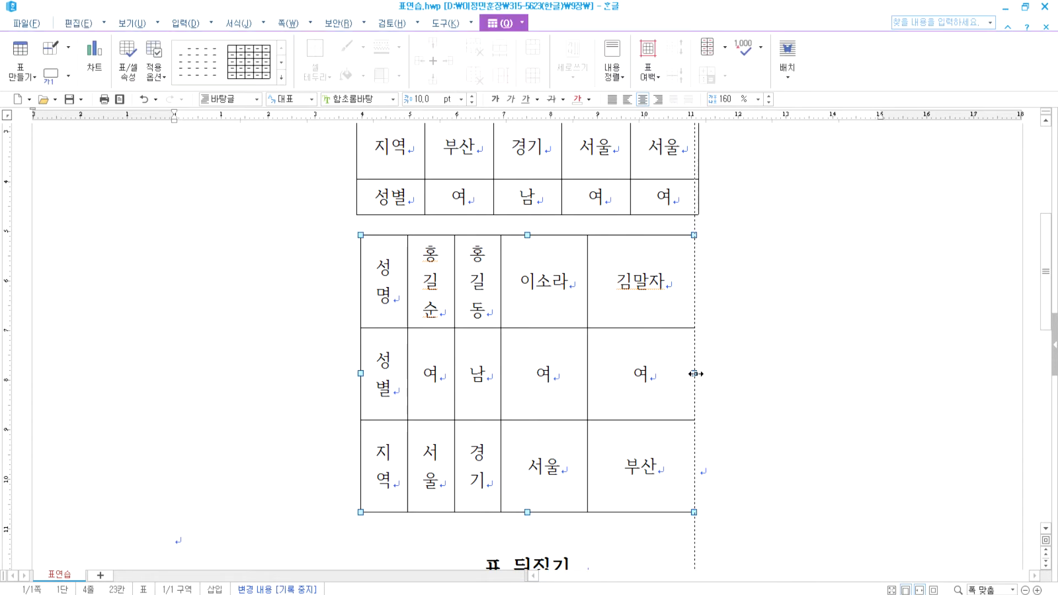
{"action": "left_click_drag", "start_coordinate": [692, 372], "coordinate": [859, 370]}
{"action": "left_click", "coordinate": [852, 436]}
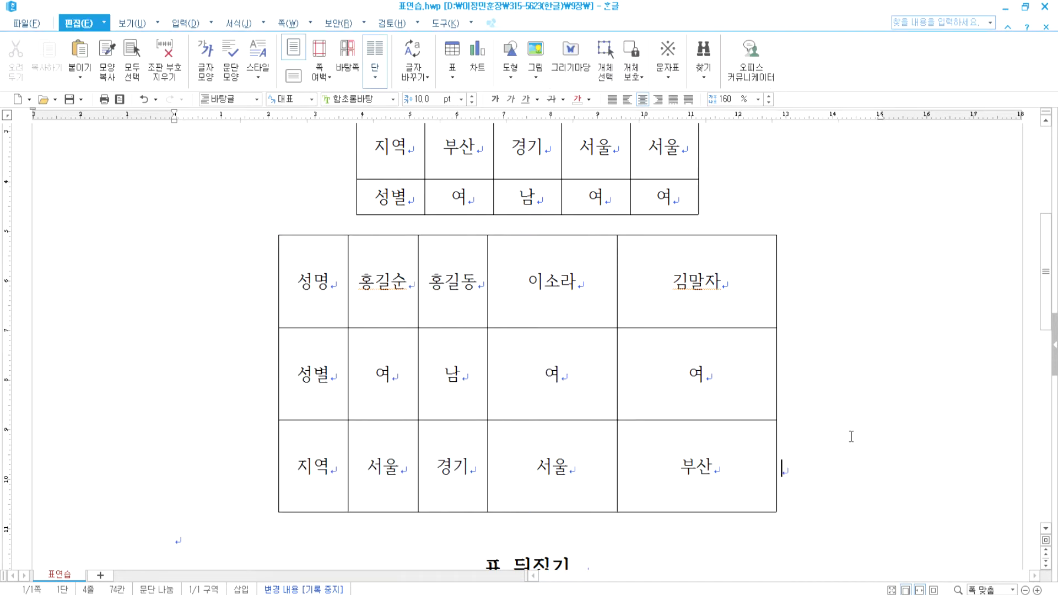
Shrink the row heights of all cells in the lower flipped table to fit their text and make the column widths equal
{"action": "left_click_drag", "start_coordinate": [340, 299], "coordinate": [695, 465]}
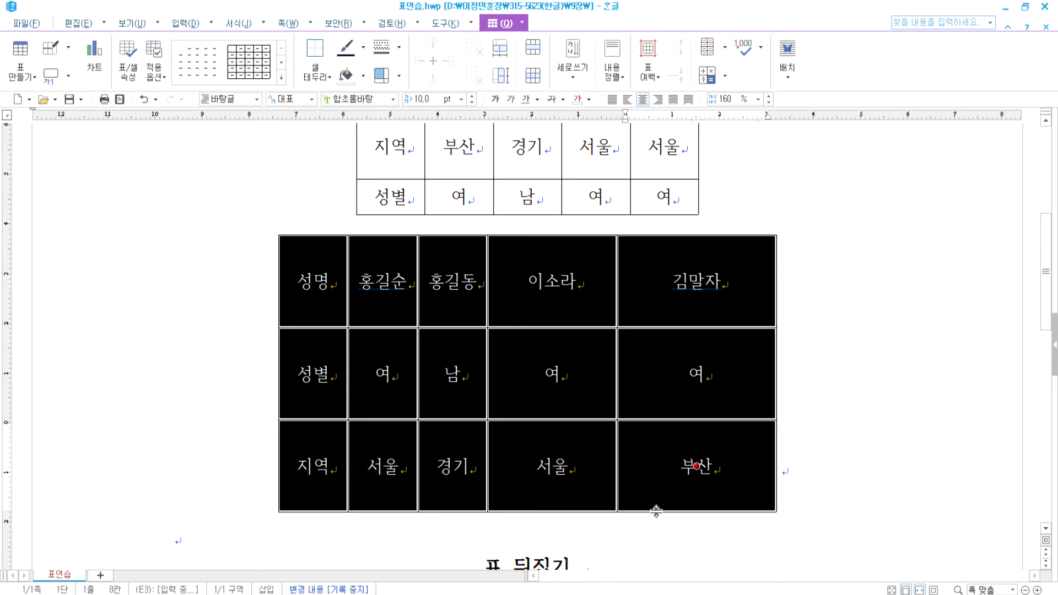
{"action": "key", "text": "ctrl+Up"}
{"action": "key", "text": "ctrl+Up"}
{"action": "key", "text": "ctrl+Up"}
{"action": "key", "text": "ctrl+Up"}
{"action": "key", "text": "ctrl+Up"}
{"action": "key", "text": "ctrl+Up"}
{"action": "key", "text": "ctrl+Up"}
{"action": "key", "text": "ctrl+Up"}
{"action": "key", "text": "ctrl+Up"}
{"action": "key", "text": "ctrl+Up"}
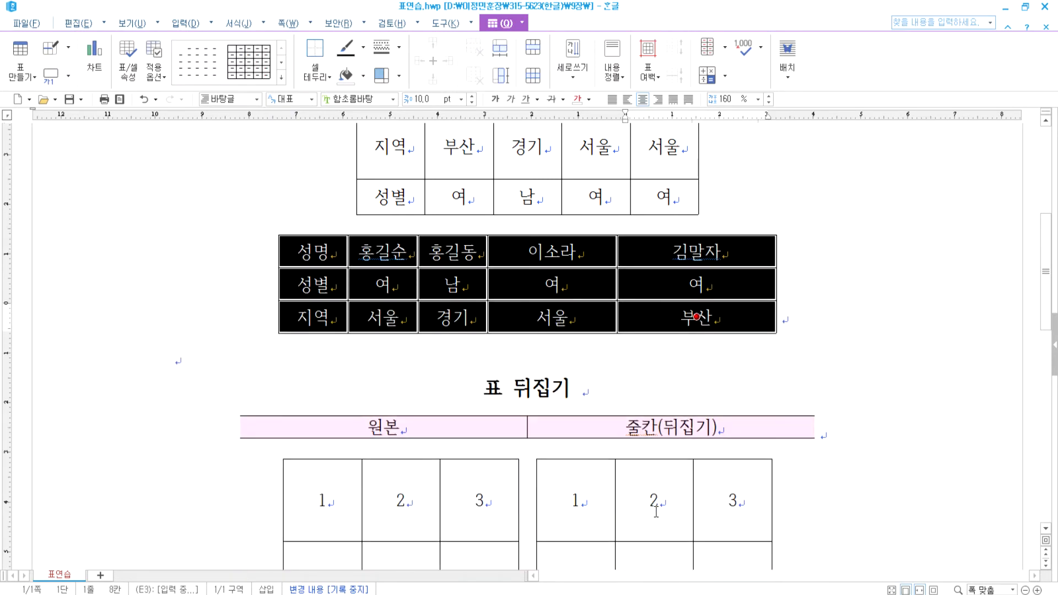
{"action": "left_click", "coordinate": [501, 53]}
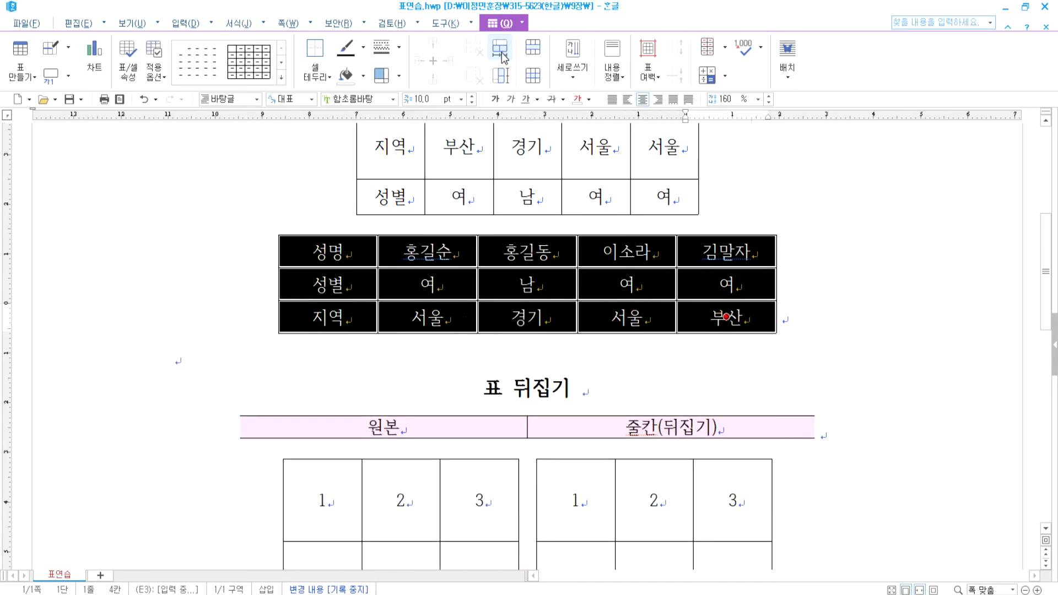
{"action": "left_click", "coordinate": [899, 296]}
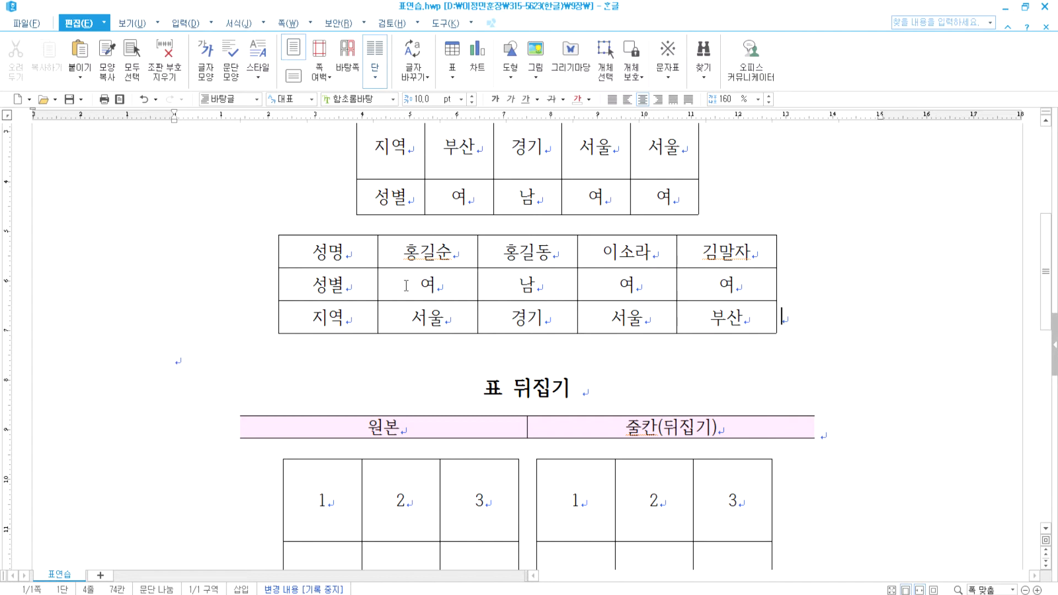
{"action": "scroll", "coordinate": [432, 331], "scroll_direction": "up", "scroll_amount": 3}
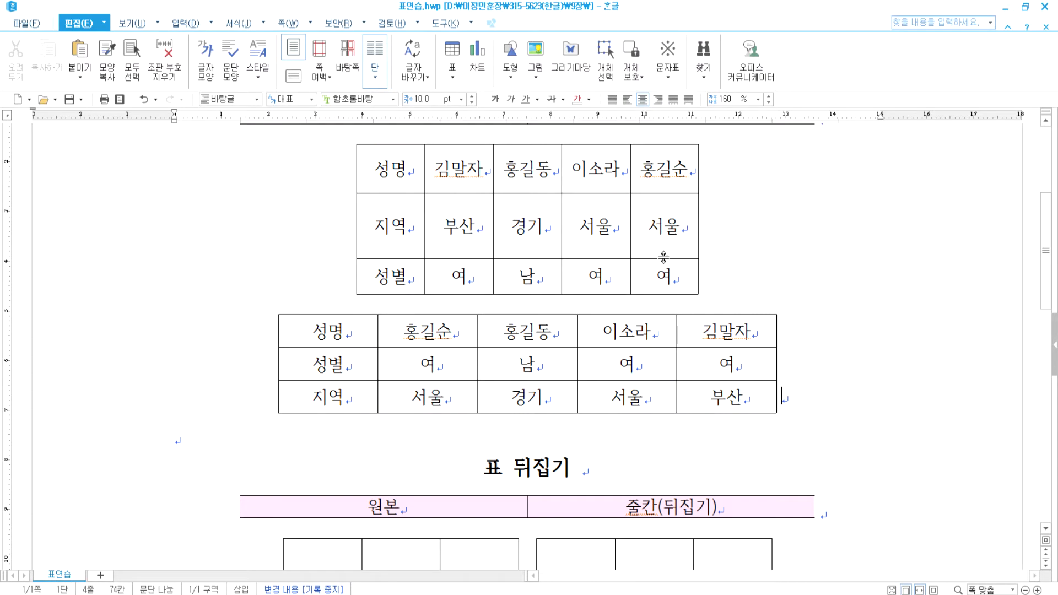
{"action": "scroll", "coordinate": [606, 339], "scroll_direction": "down", "scroll_amount": 6}
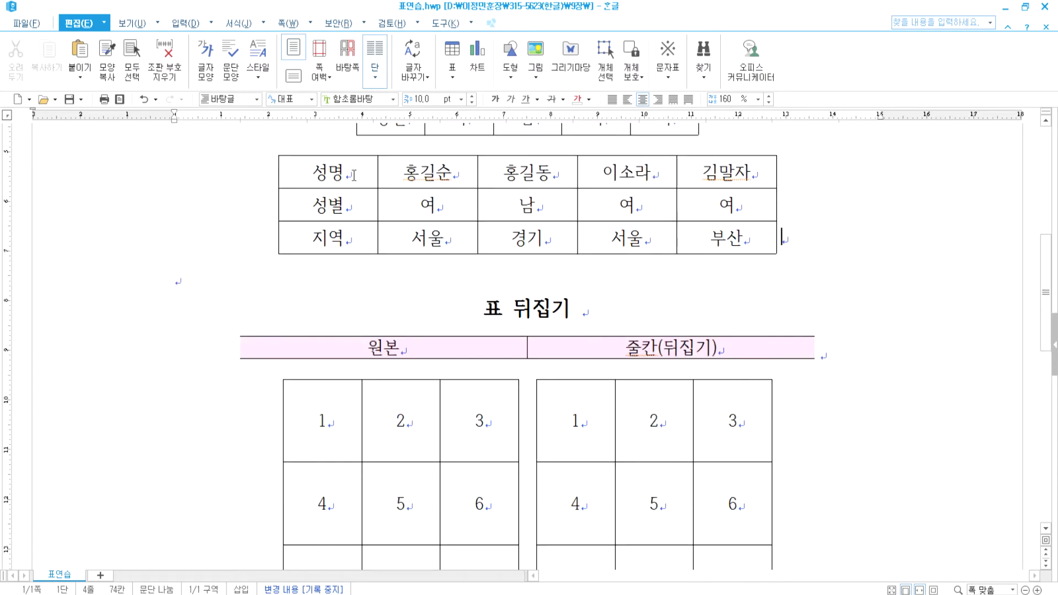
{"action": "left_click_drag", "start_coordinate": [353, 175], "coordinate": [739, 241]}
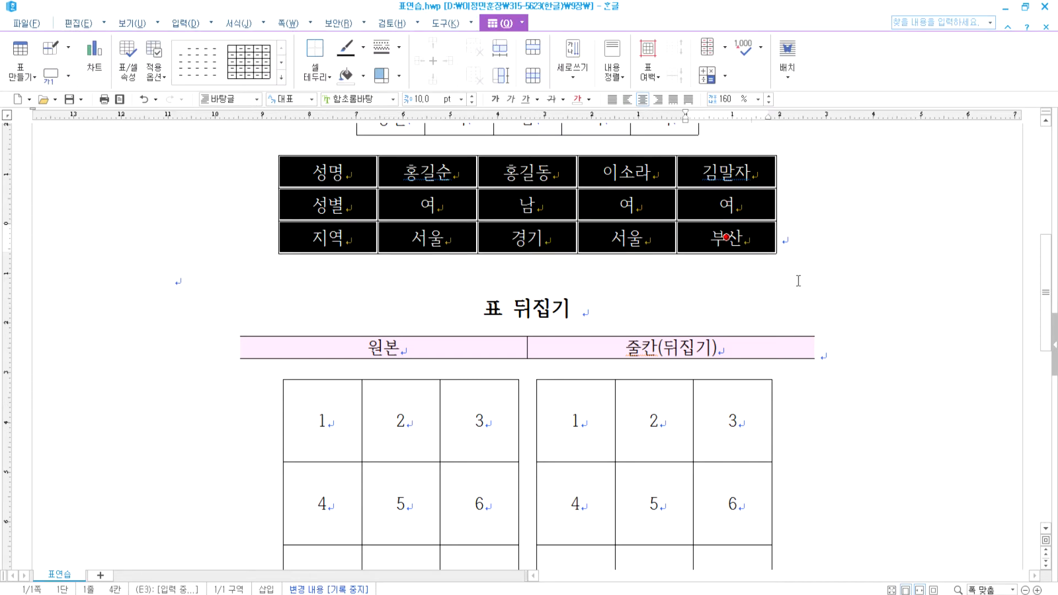
{"action": "left_click", "coordinate": [842, 288]}
{"action": "scroll", "coordinate": [842, 289], "scroll_direction": "up", "scroll_amount": 3}
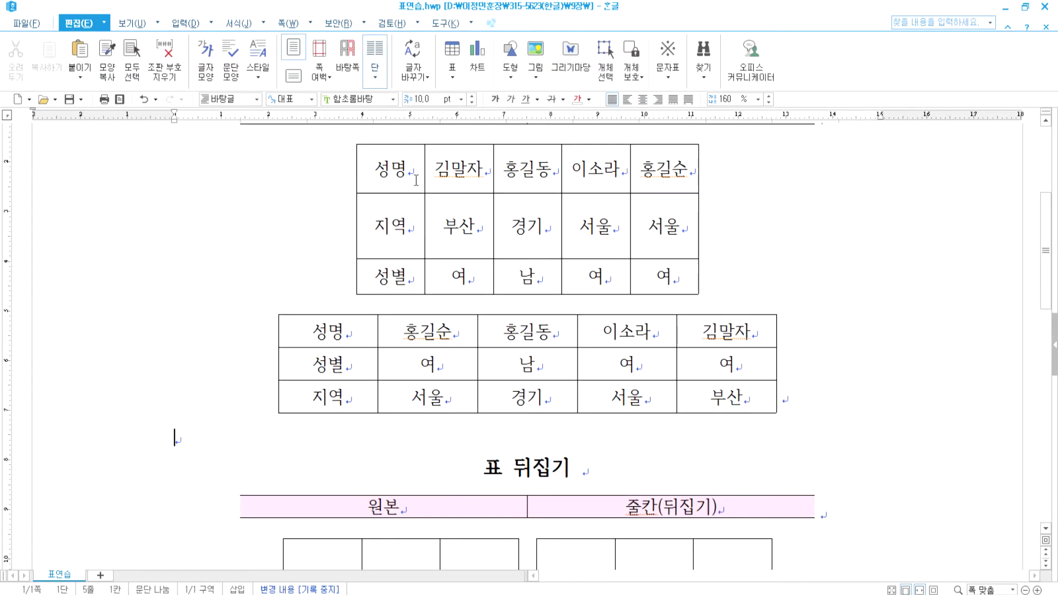
Rotate the upper table under the 셀 높이를 같게 heading with the 반시계 방향 90도 option
{"action": "left_click_drag", "start_coordinate": [387, 168], "coordinate": [408, 169]}
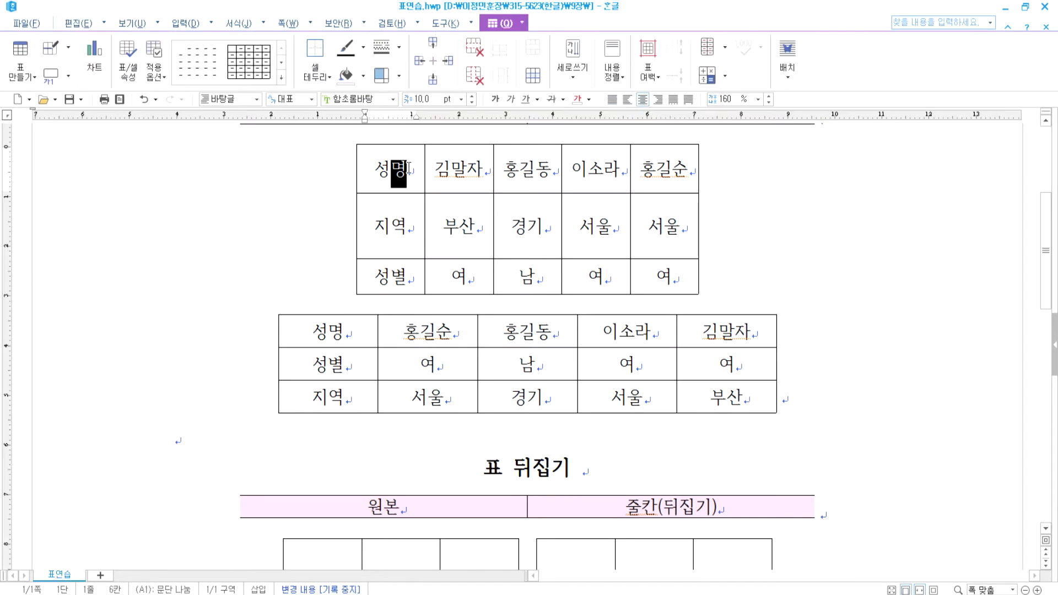
{"action": "left_click", "coordinate": [494, 145]}
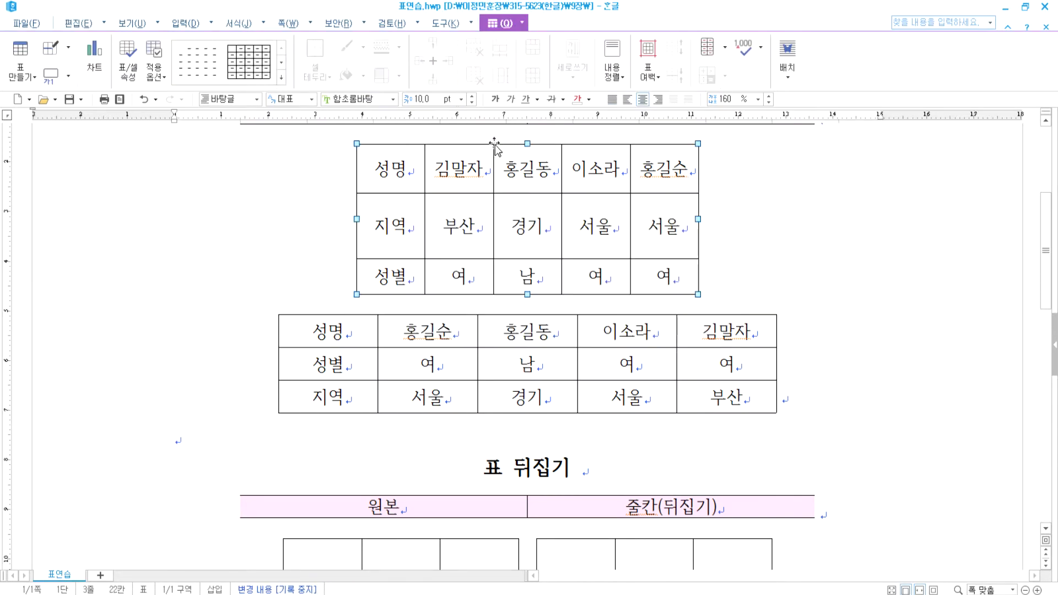
{"action": "left_click", "coordinate": [521, 23]}
{"action": "left_click", "coordinate": [536, 257]}
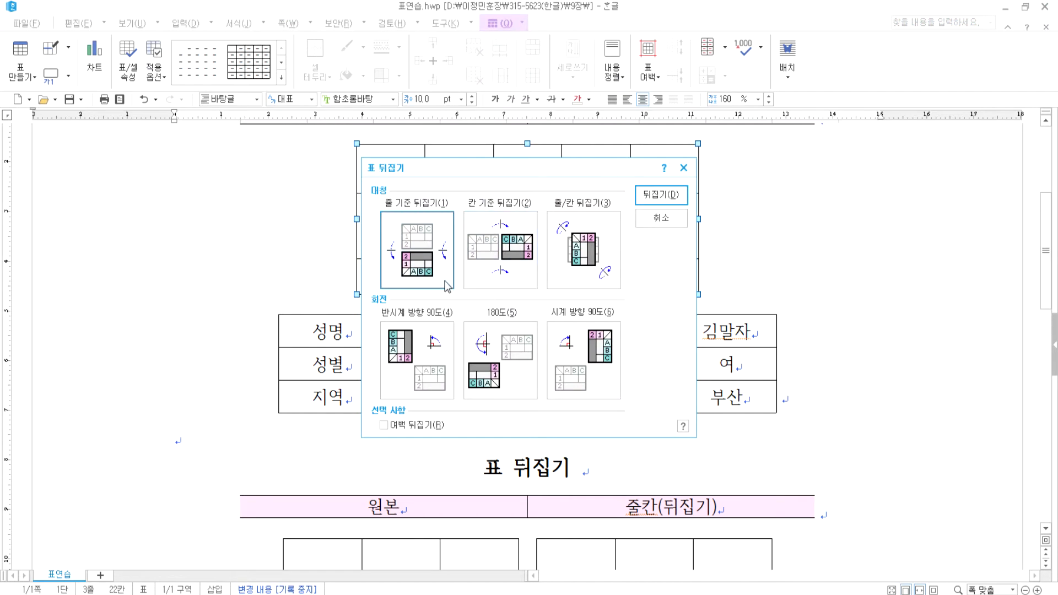
{"action": "left_click", "coordinate": [432, 344]}
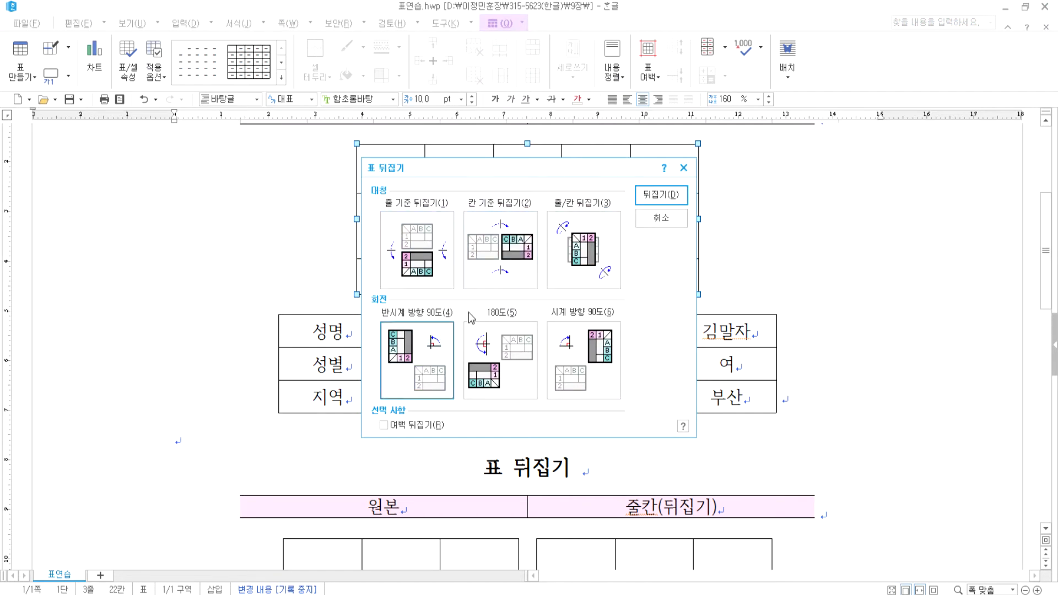
{"action": "left_click", "coordinate": [662, 195]}
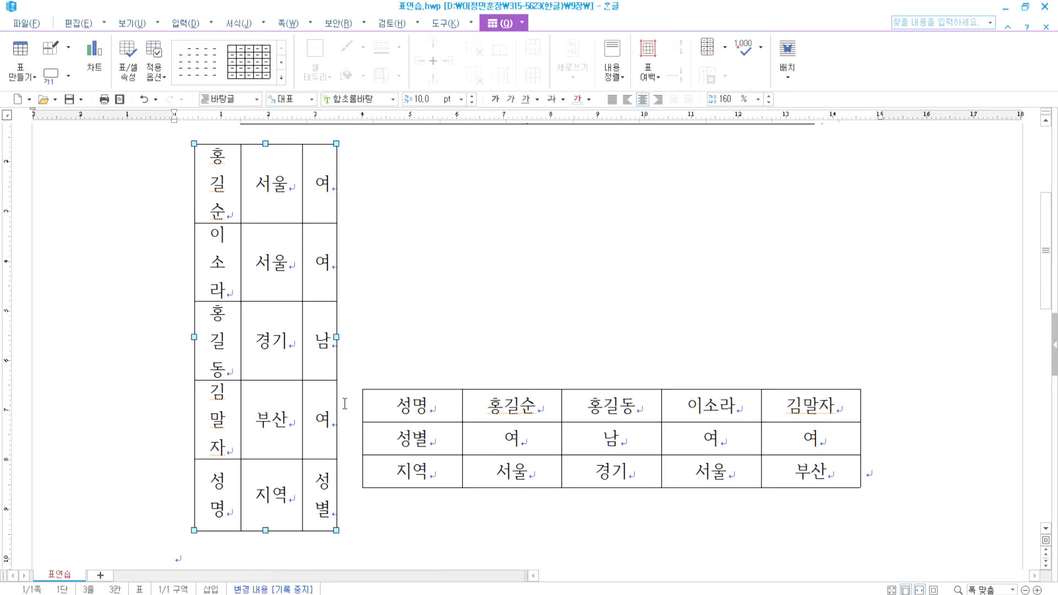
{"action": "left_click", "coordinate": [386, 391]}
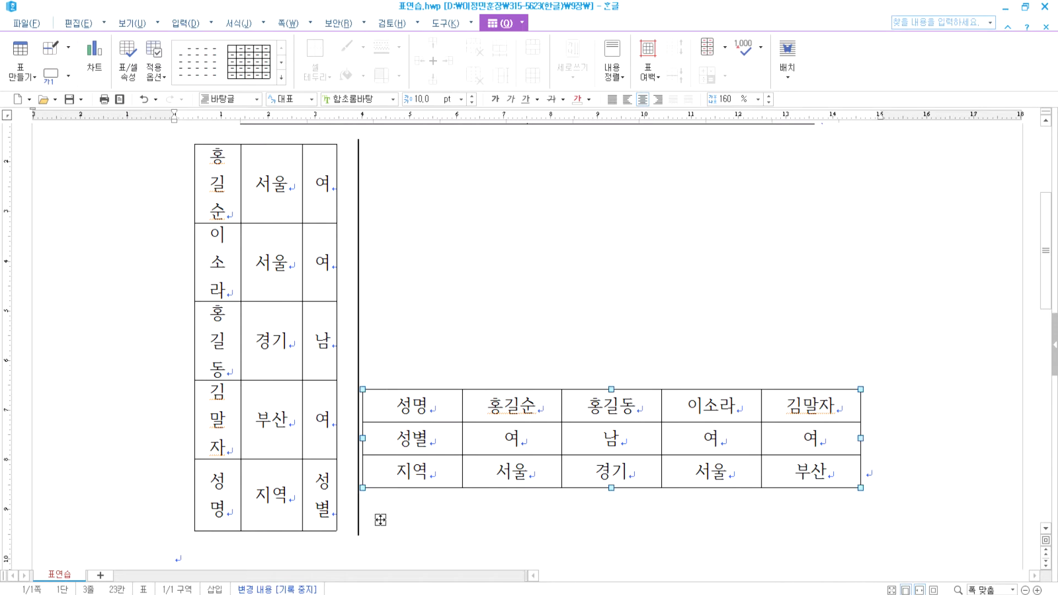
{"action": "left_click", "coordinate": [360, 332]}
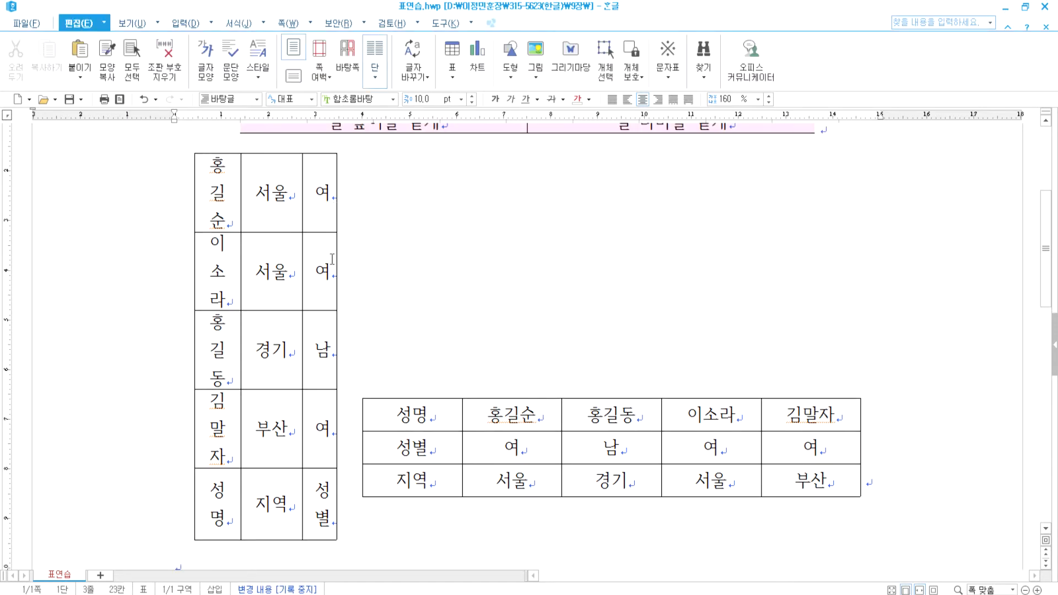
Flip the rotated upper table with the 줄 기준 뒤집기 option
{"action": "left_click", "coordinate": [337, 435]}
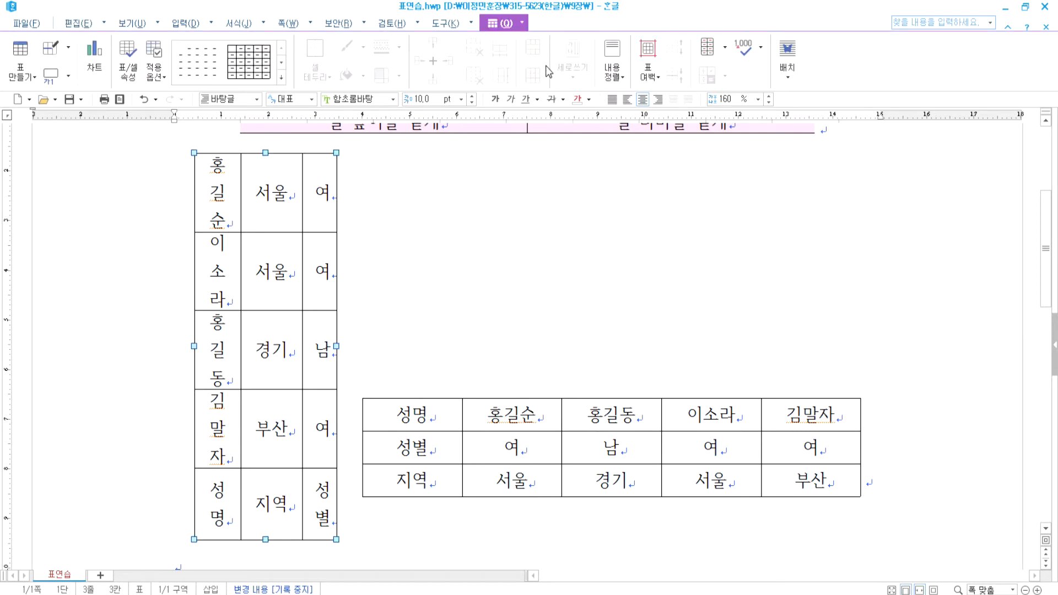
{"action": "left_click", "coordinate": [524, 23]}
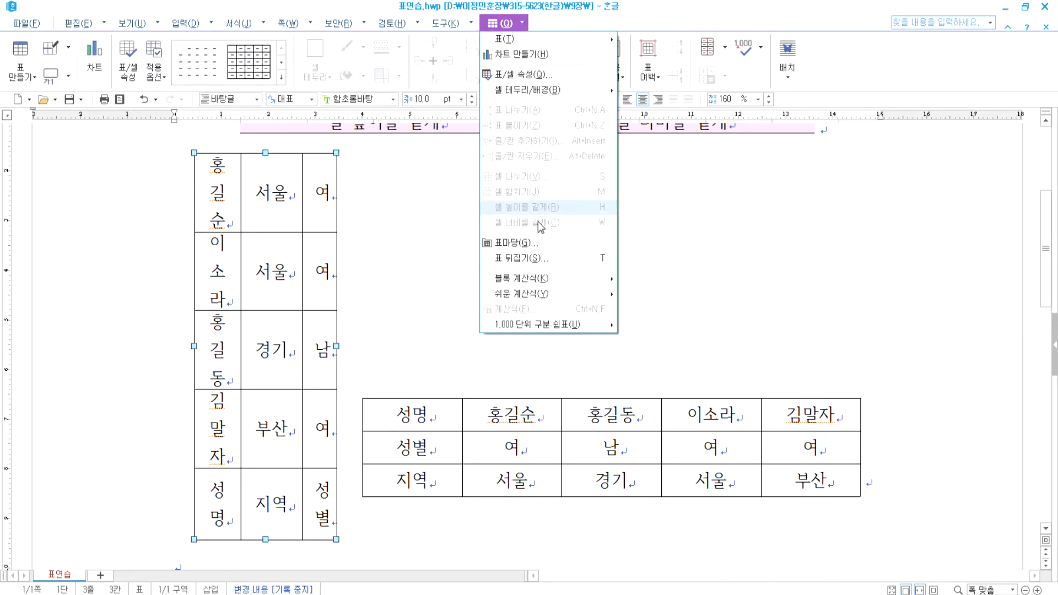
{"action": "left_click", "coordinate": [530, 259]}
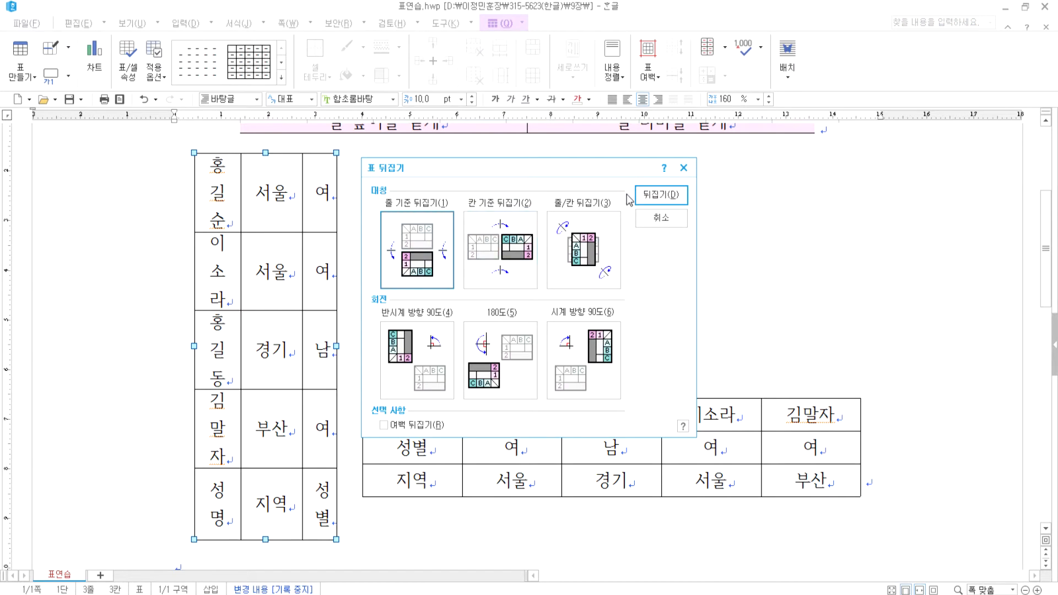
{"action": "left_click", "coordinate": [653, 198]}
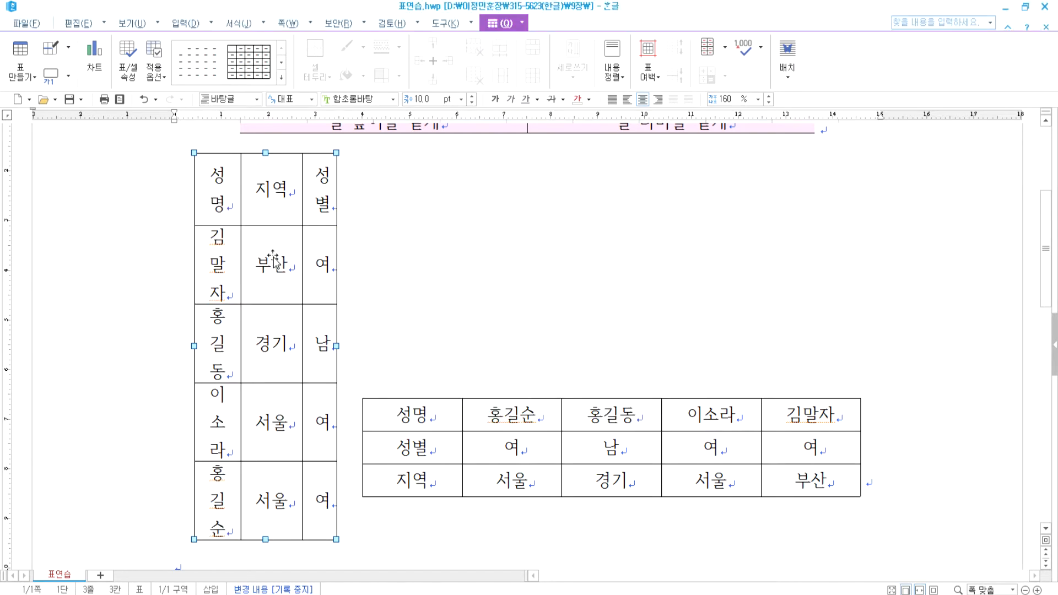
Widen the 성명 and 성별 columns of the flipped upper table until their text fits on single lines
{"action": "left_click", "coordinate": [223, 256]}
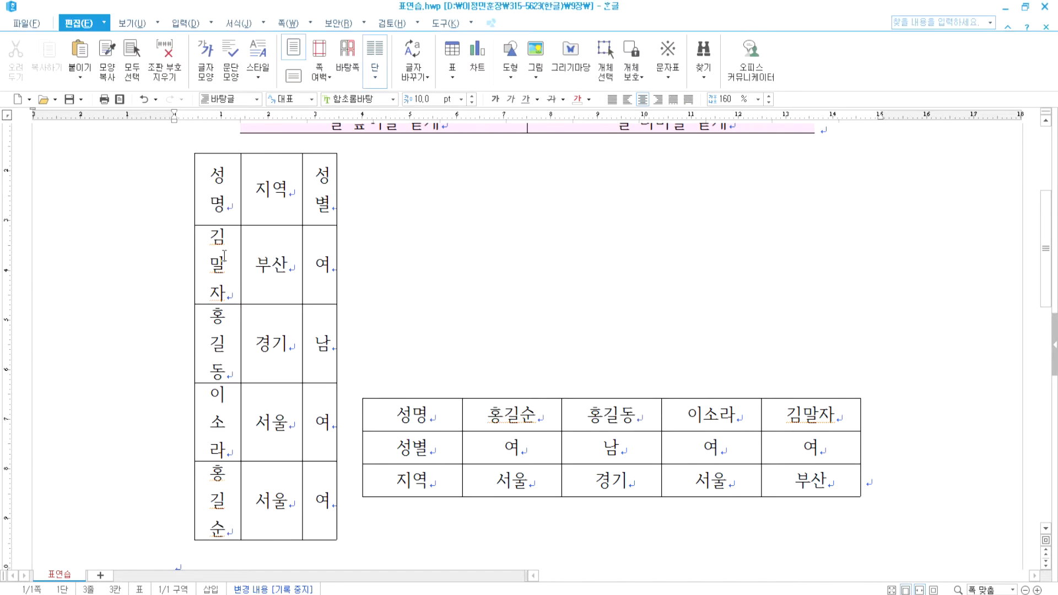
{"action": "key", "text": "F5"}
{"action": "key", "text": "ctrl+Right"}
{"action": "key", "text": "ctrl+Right"}
{"action": "key", "text": "ctrl+Right"}
{"action": "key", "text": "ctrl+Right"}
{"action": "key", "text": "ctrl+Right"}
{"action": "key", "text": "ctrl+Right"}
{"action": "key", "text": "ctrl+Right"}
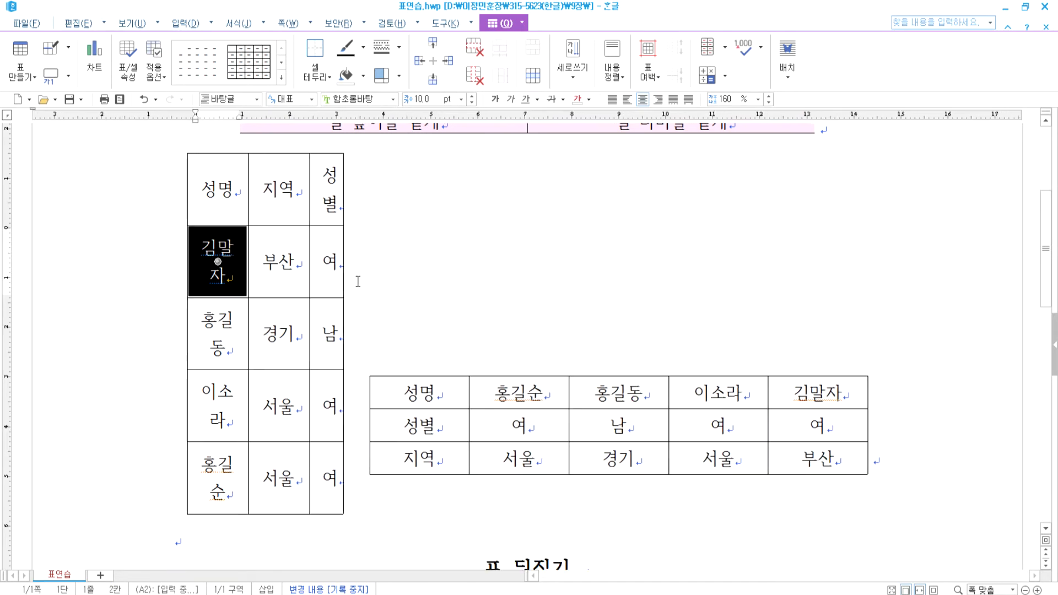
{"action": "key", "text": "Right"}
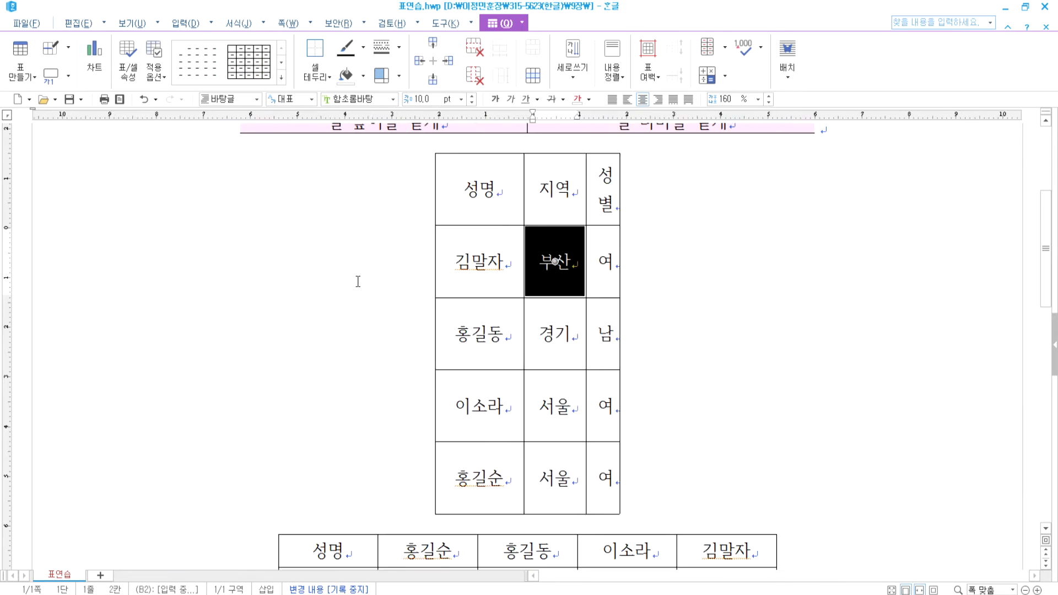
{"action": "key", "text": "Right"}
{"action": "key", "text": "ctrl+Right"}
{"action": "key", "text": "ctrl+Right"}
{"action": "key", "text": "ctrl+Right"}
{"action": "key", "text": "ctrl+Right"}
{"action": "key", "text": "ctrl+Right"}
{"action": "key", "text": "ctrl+Right"}
Reduce the row heights of all cells in the upper table until they fit tightly around the text
{"action": "key", "text": "F5"}
{"action": "key", "text": "F5"}
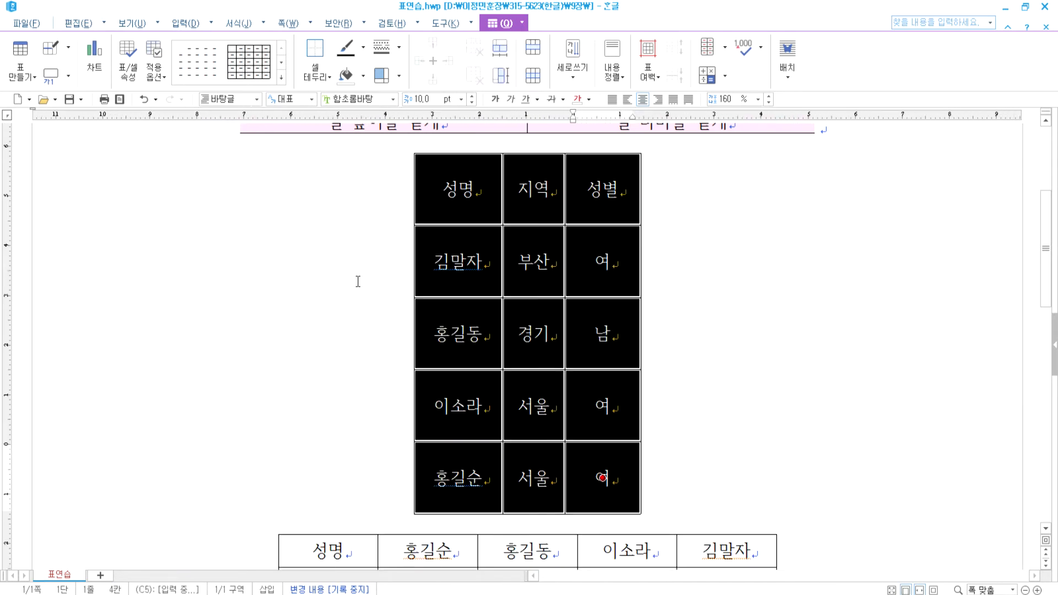
{"action": "key", "text": "ctrl+Up"}
{"action": "key", "text": "ctrl+Up"}
{"action": "key", "text": "ctrl+Up"}
{"action": "key", "text": "ctrl+Up"}
{"action": "key", "text": "ctrl+Up"}
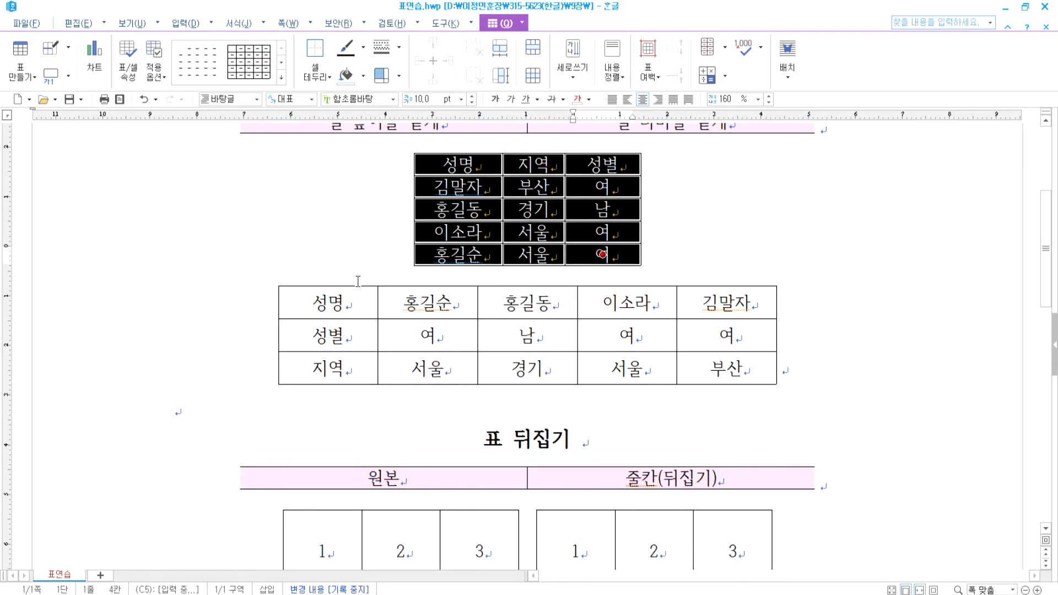
{"action": "key", "text": "Escape"}
{"action": "left_click_drag", "start_coordinate": [478, 165], "coordinate": [634, 267]}
{"action": "left_click", "coordinate": [578, 250]}
{"action": "left_click_drag", "start_coordinate": [416, 188], "coordinate": [424, 189]}
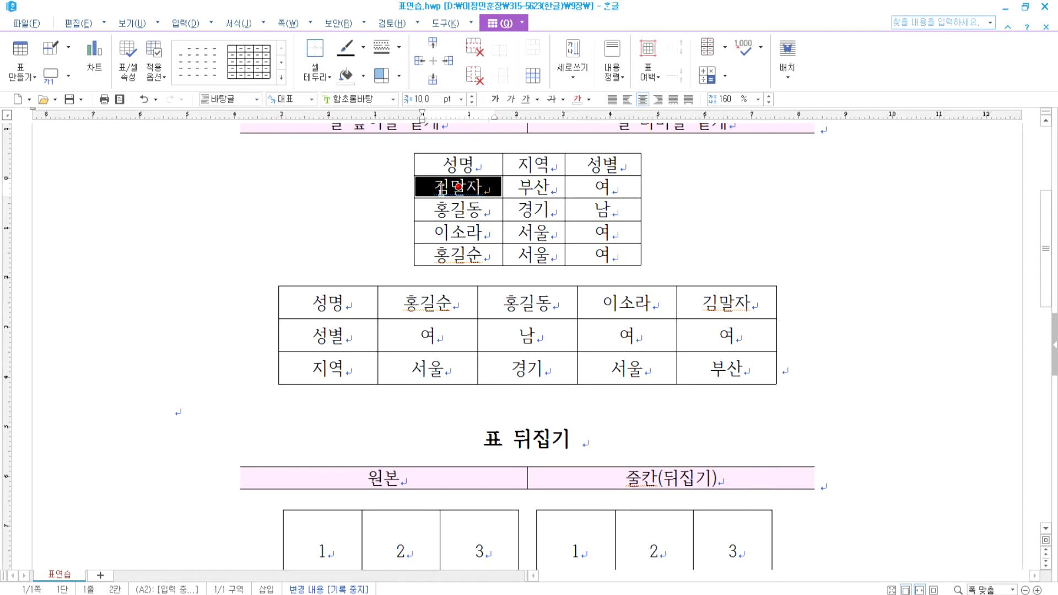
{"action": "left_click", "coordinate": [458, 232]}
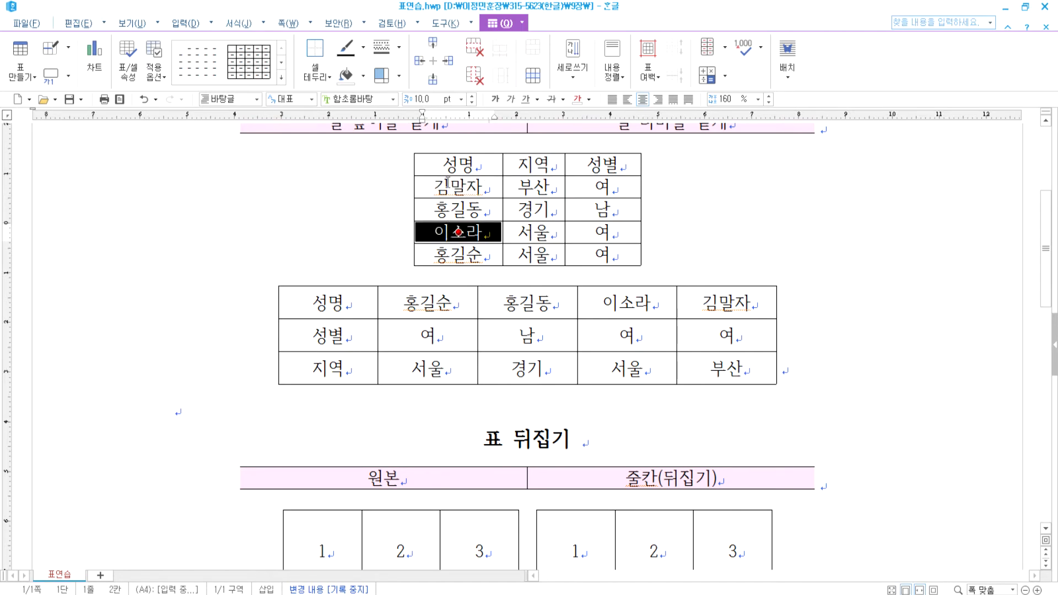
{"action": "left_click", "coordinate": [435, 186]}
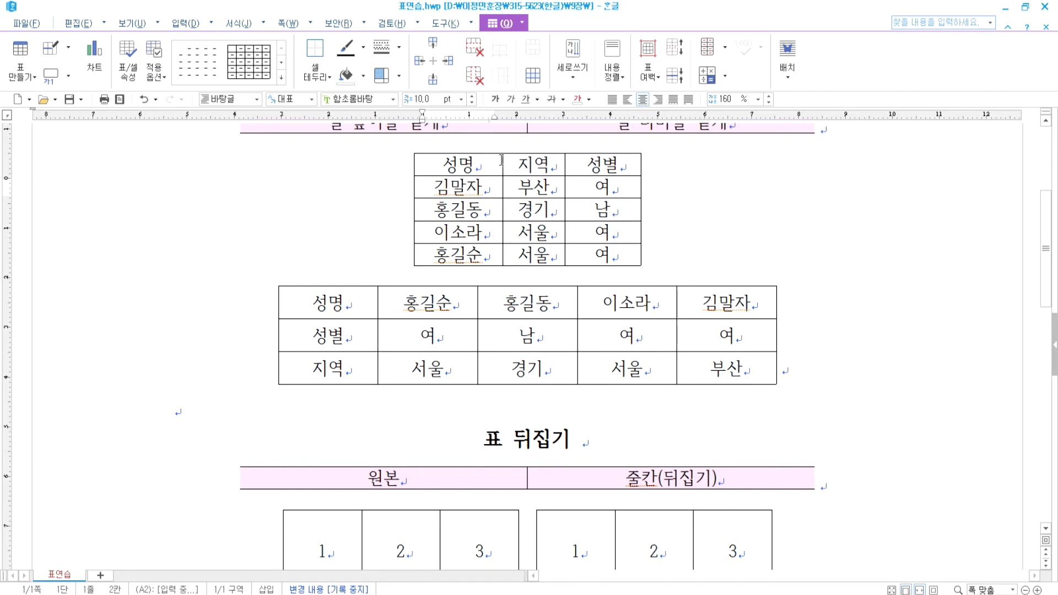
{"action": "left_click", "coordinate": [708, 182]}
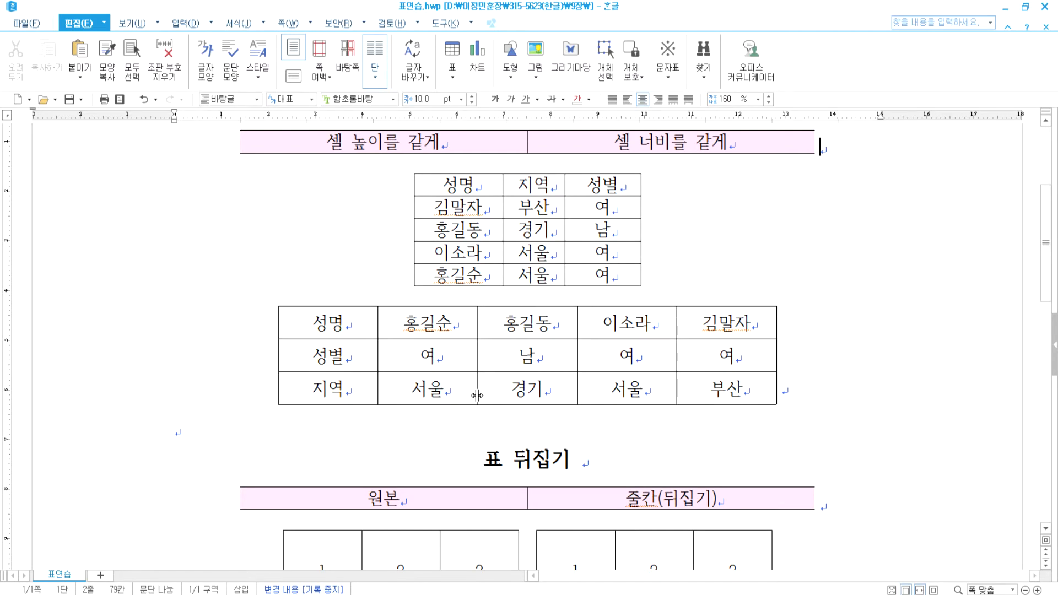
{"action": "left_click", "coordinate": [463, 393]}
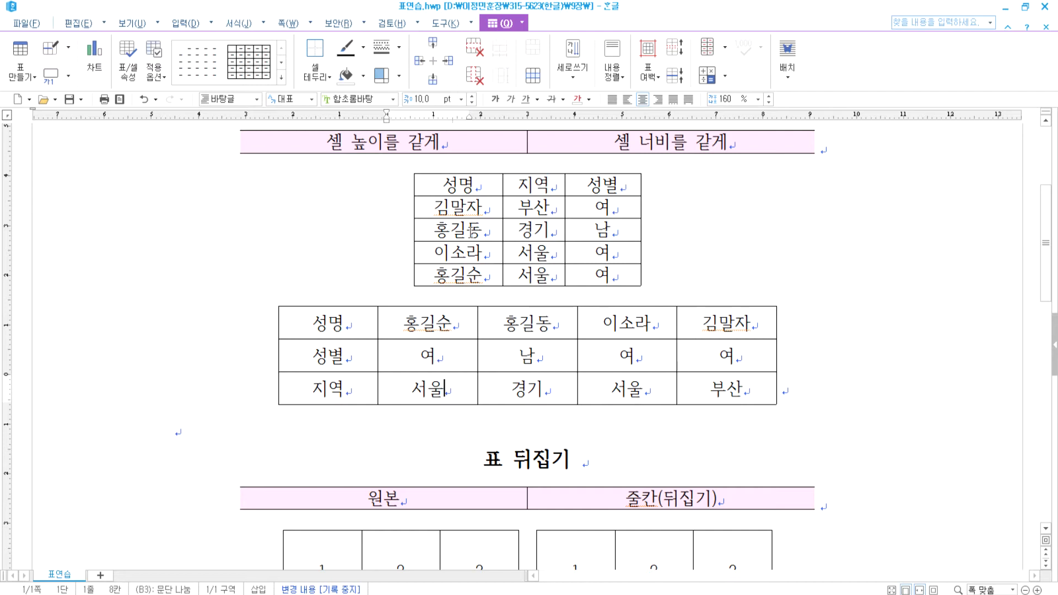
{"action": "left_click_drag", "start_coordinate": [465, 187], "coordinate": [587, 275]}
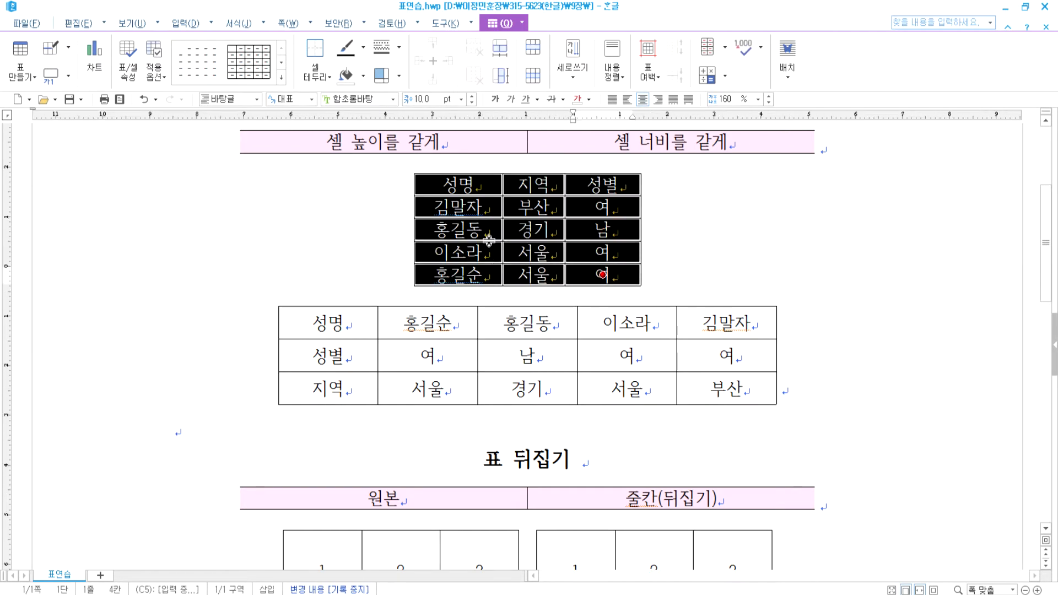
{"action": "left_click_drag", "start_coordinate": [487, 190], "coordinate": [554, 292]}
{"action": "left_click_drag", "start_coordinate": [365, 321], "coordinate": [723, 391]}
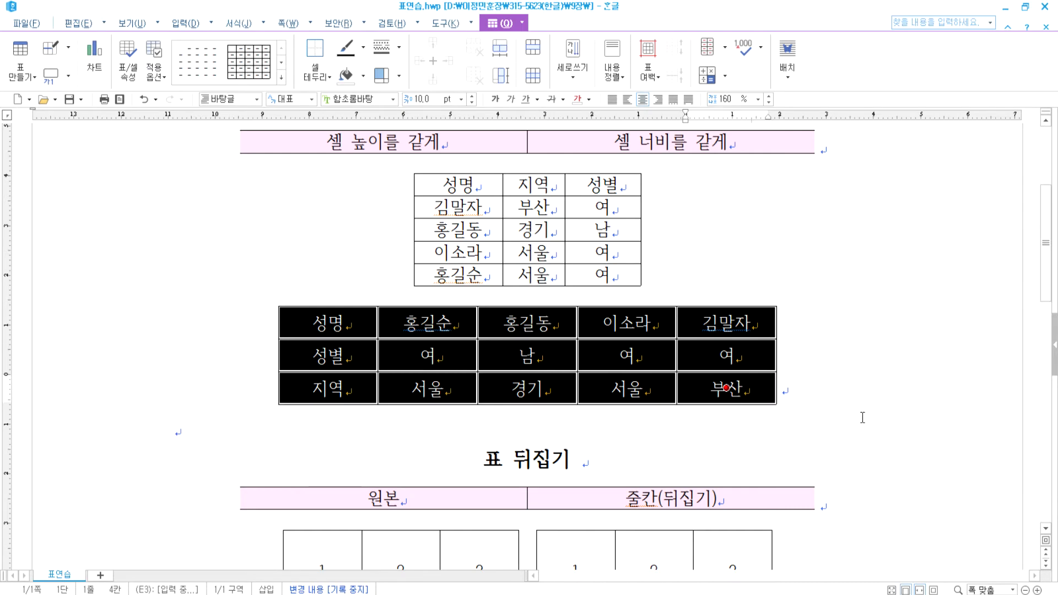
{"action": "left_click", "coordinate": [511, 295]}
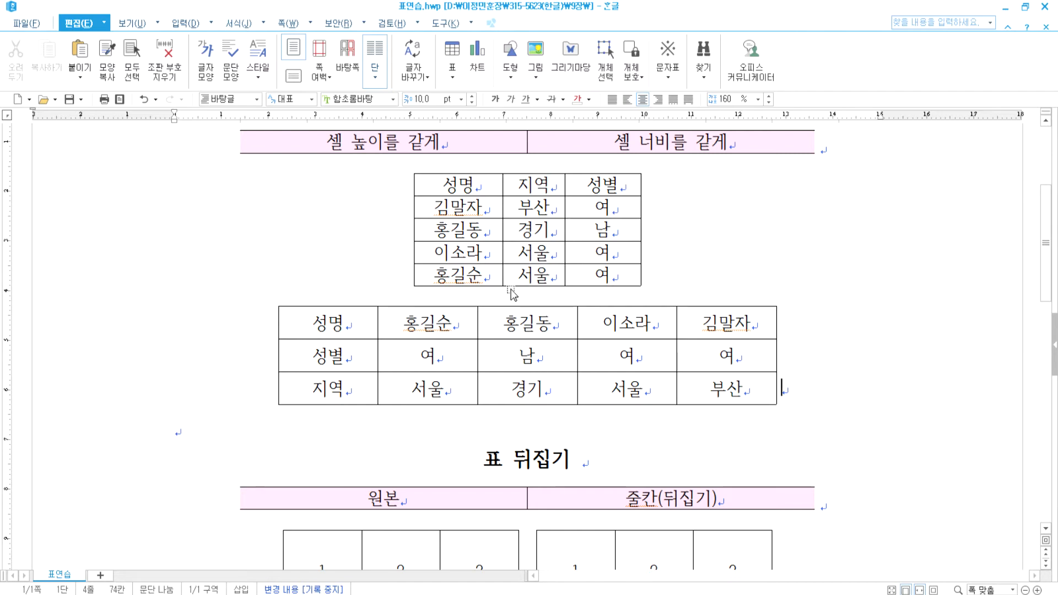
{"action": "left_click", "coordinate": [683, 295]}
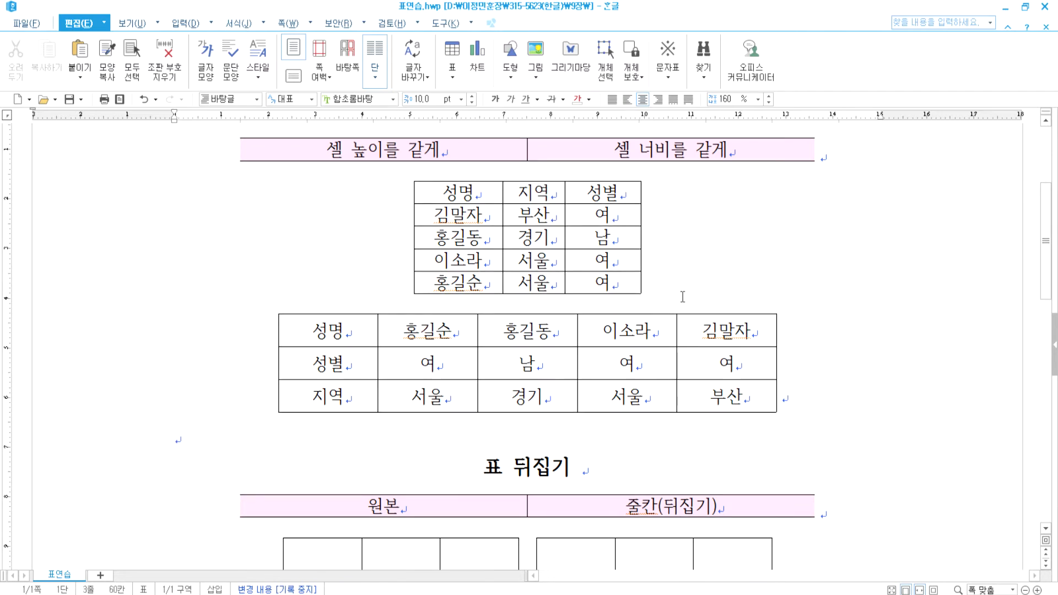
{"action": "mouse_move", "coordinate": [693, 275]}
{"action": "left_mouse_down"}
{"action": "mouse_move", "coordinate": [649, 277]}
{"action": "mouse_move", "coordinate": [708, 276]}
{"action": "left_mouse_up"}
{"action": "left_click", "coordinate": [648, 277]}
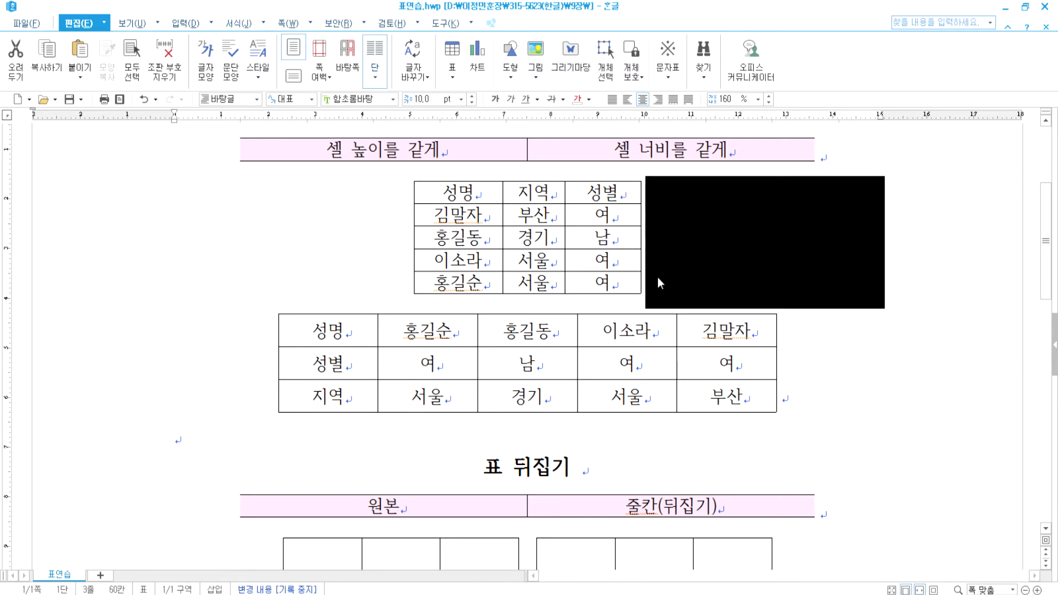
{"action": "left_click", "coordinate": [660, 283]}
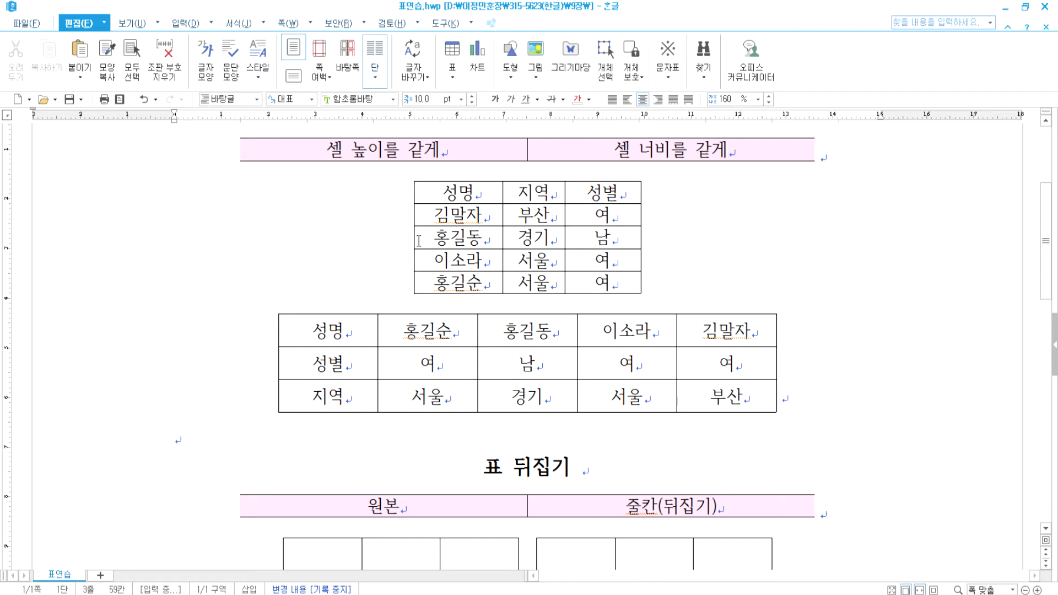
{"action": "left_click_drag", "start_coordinate": [410, 339], "coordinate": [528, 330]}
{"action": "left_click_drag", "start_coordinate": [461, 192], "coordinate": [458, 285]}
{"action": "left_click_drag", "start_coordinate": [423, 329], "coordinate": [698, 395]}
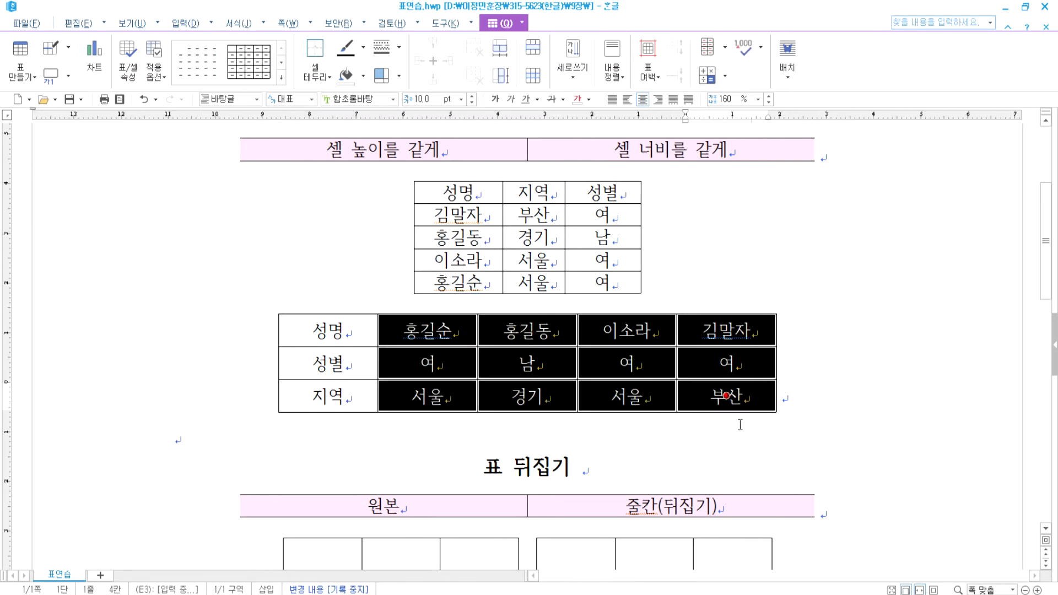
{"action": "left_click", "coordinate": [789, 420]}
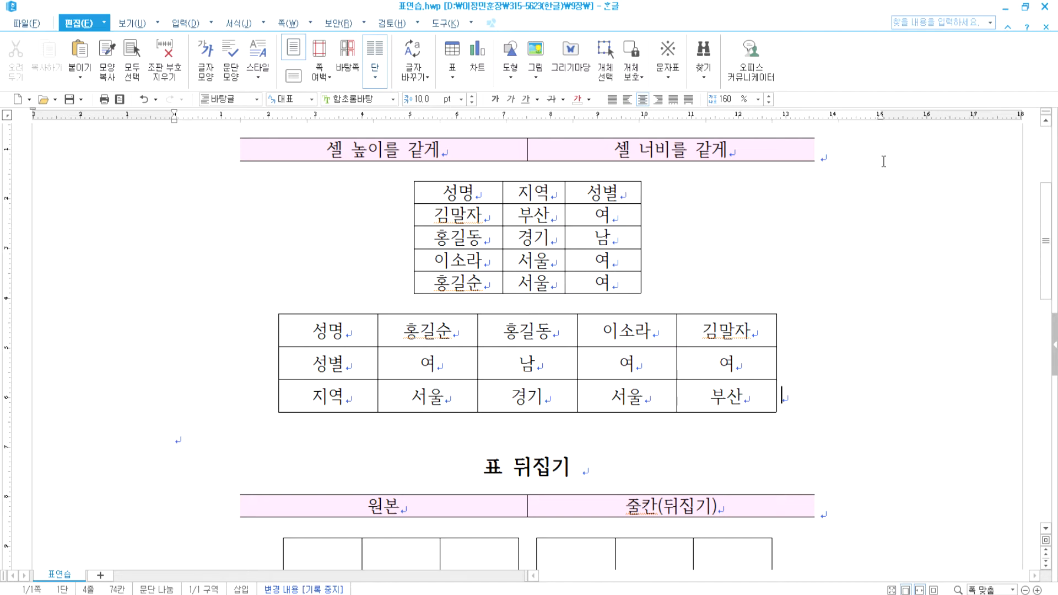
Switch to 그림판 and sketch a tall page outline containing a row of three circles, dashes, a vertical squiggle and a curved stroke
{"action": "key", "text": "super"}
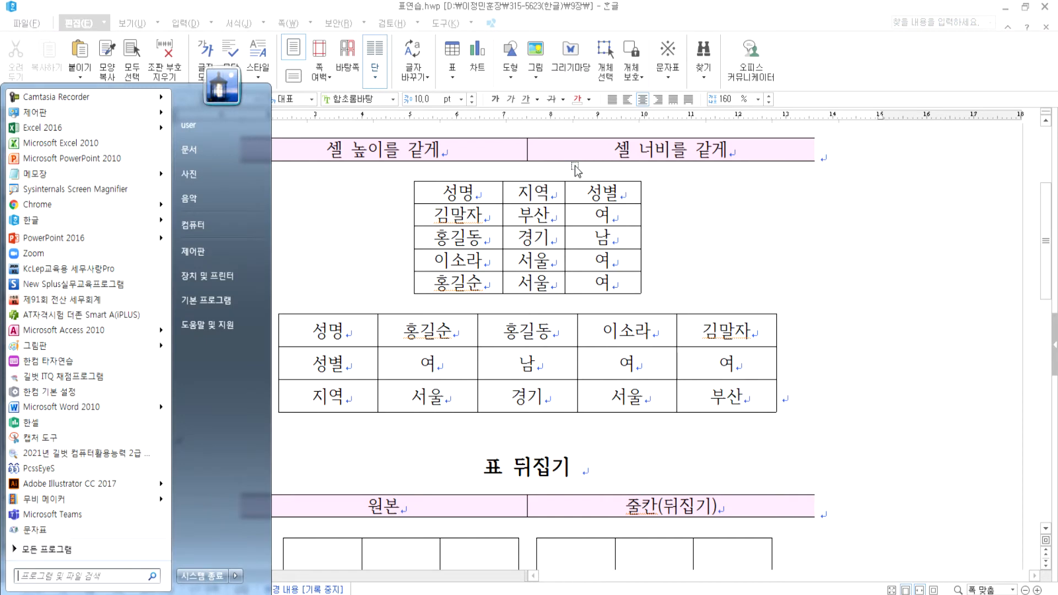
{"action": "left_click", "coordinate": [33, 346]}
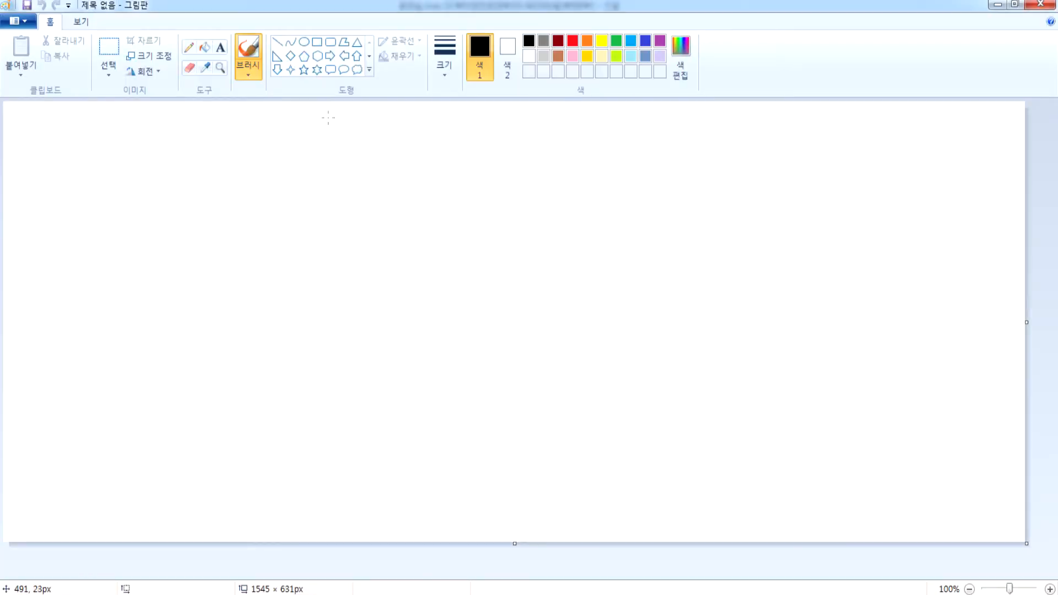
{"action": "mouse_move", "coordinate": [328, 114]}
{"action": "left_mouse_down"}
{"action": "mouse_move", "coordinate": [325, 263]}
{"action": "mouse_move", "coordinate": [300, 463]}
{"action": "mouse_move", "coordinate": [341, 522]}
{"action": "mouse_move", "coordinate": [569, 522]}
{"action": "mouse_move", "coordinate": [587, 261]}
{"action": "mouse_move", "coordinate": [527, 117]}
{"action": "mouse_move", "coordinate": [329, 108]}
{"action": "left_mouse_up"}
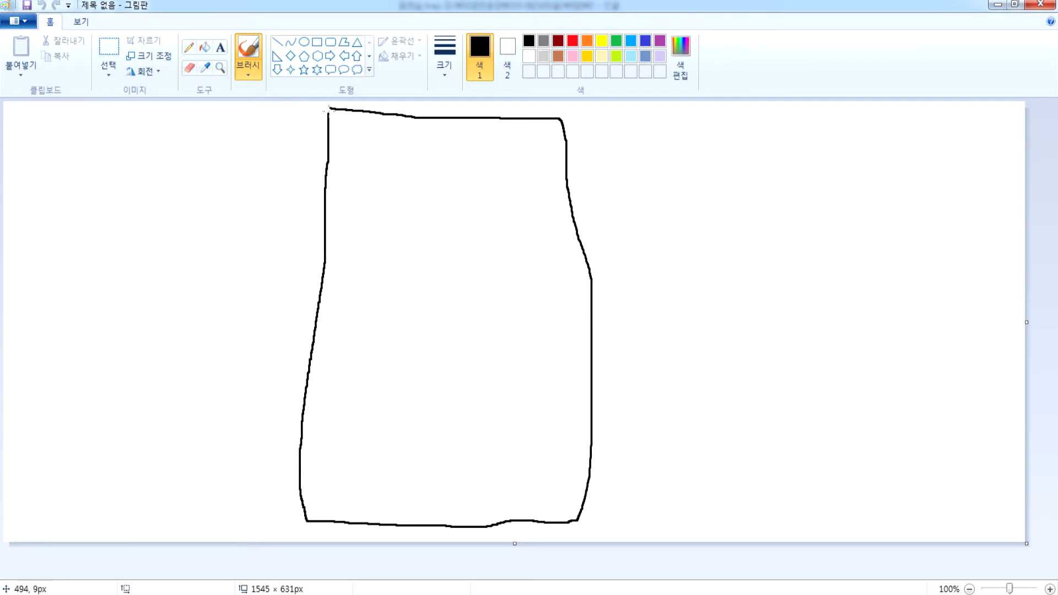
{"action": "left_click_drag", "start_coordinate": [406, 168], "coordinate": [448, 180]}
{"action": "left_click_drag", "start_coordinate": [498, 164], "coordinate": [500, 179]}
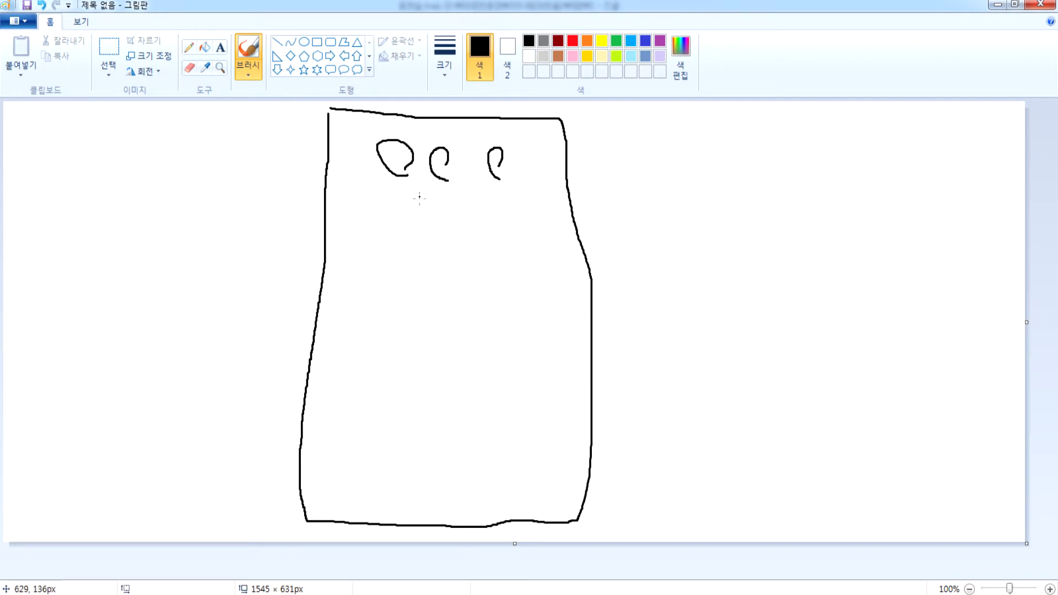
{"action": "left_click_drag", "start_coordinate": [455, 215], "coordinate": [471, 217]}
{"action": "left_click_drag", "start_coordinate": [503, 221], "coordinate": [518, 221]}
{"action": "left_click_drag", "start_coordinate": [434, 269], "coordinate": [483, 392]}
{"action": "left_click_drag", "start_coordinate": [409, 447], "coordinate": [494, 460]}
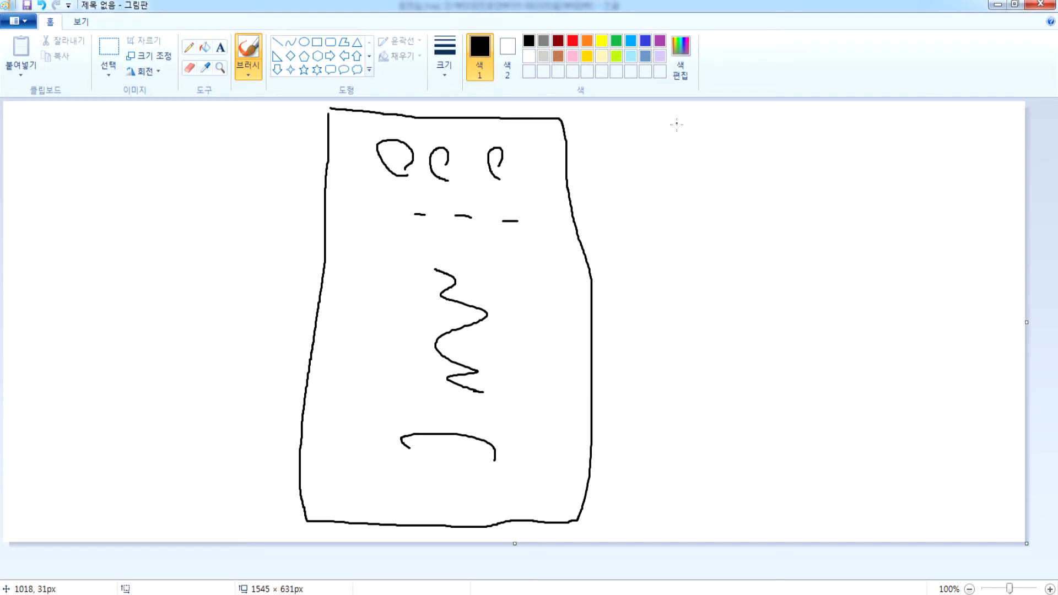
Draw three small circles beside the page outline and close the drawing without saving it
{"action": "mouse_move", "coordinate": [725, 157]}
{"action": "left_mouse_down"}
{"action": "mouse_move", "coordinate": [793, 144]}
{"action": "mouse_move", "coordinate": [847, 154]}
{"action": "left_mouse_up"}
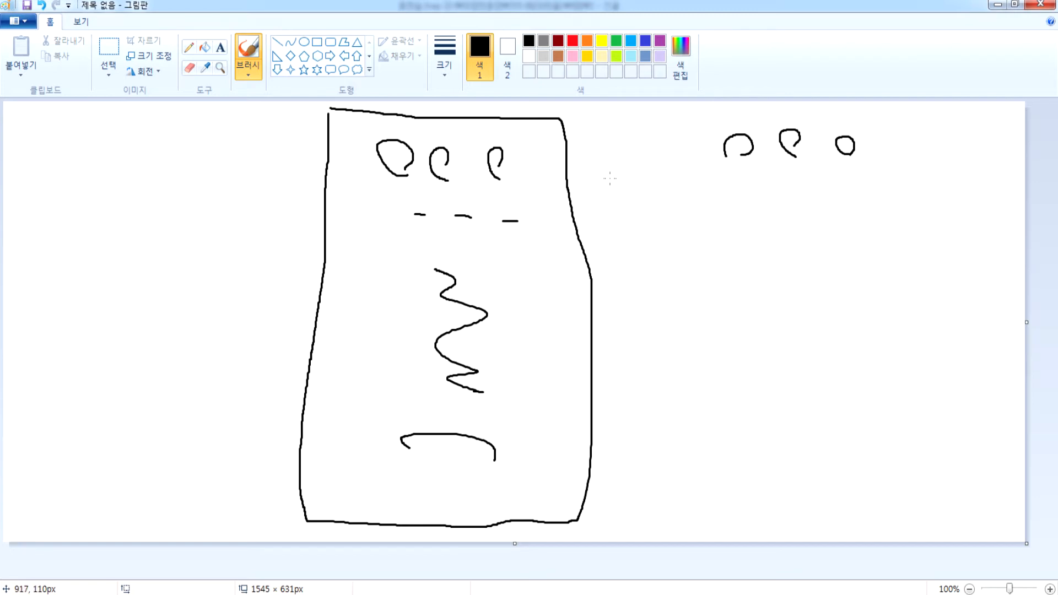
{"action": "left_click", "coordinate": [1029, 8]}
{"action": "left_click", "coordinate": [545, 308]}
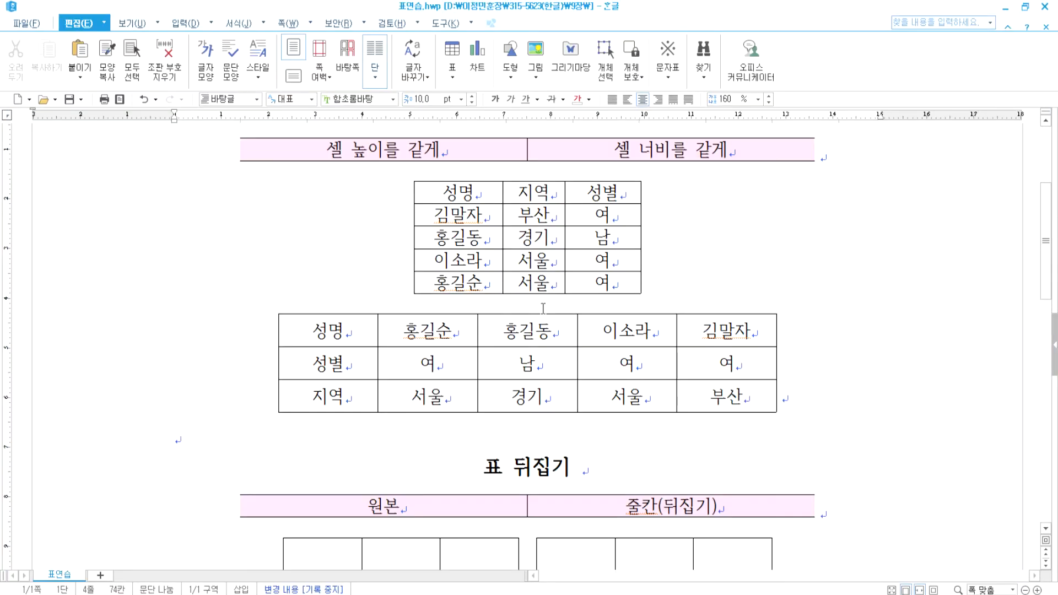
Create a new blank document in 한글 and set its view zoom to 100%
{"action": "left_click", "coordinate": [28, 24]}
{"action": "left_click", "coordinate": [36, 40]}
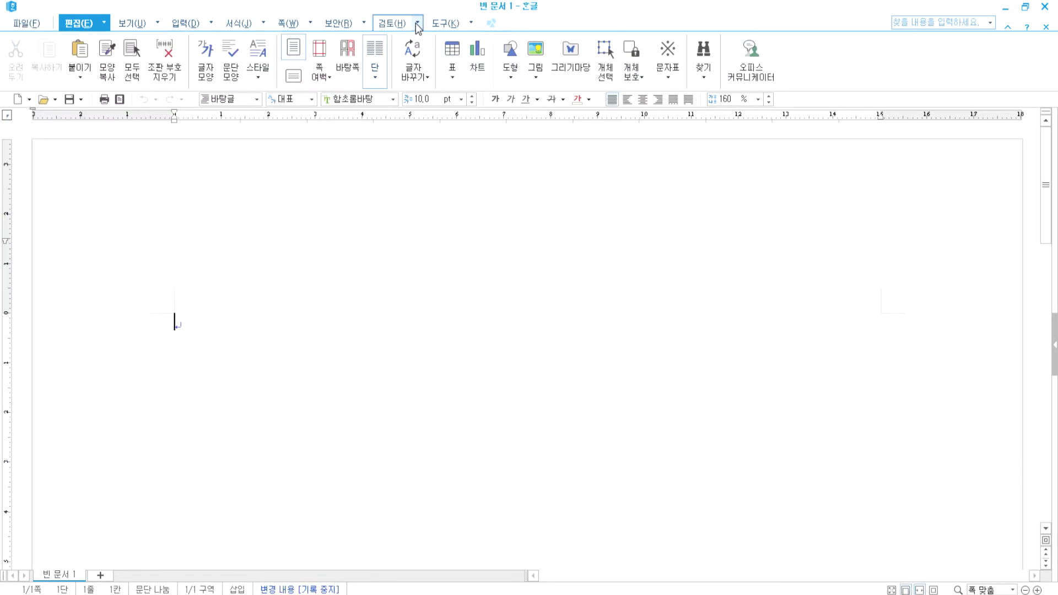
{"action": "left_click", "coordinate": [144, 24]}
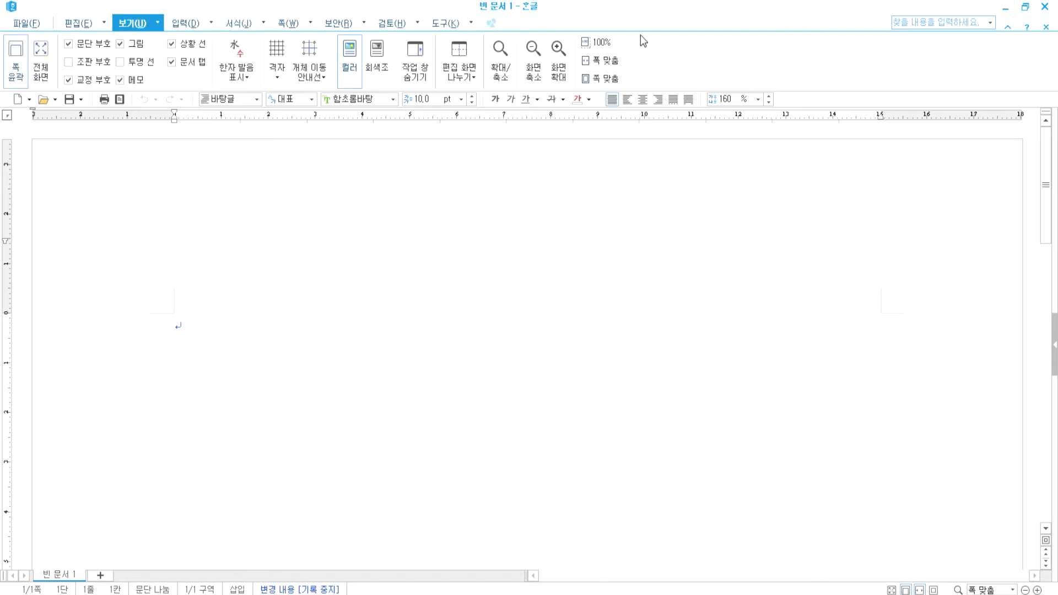
{"action": "left_click", "coordinate": [598, 43]}
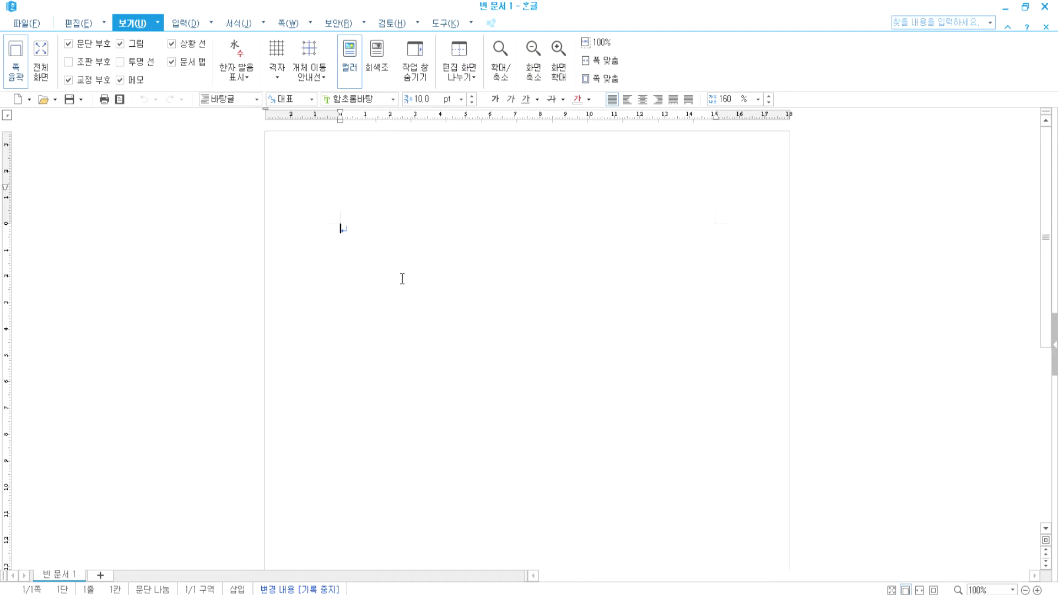
Compare the 쪽 맞춤 and 폭 맞춤 zoom views of the blank page and return to 100%
{"action": "scroll", "coordinate": [402, 278], "scroll_direction": "down", "scroll_amount": 3}
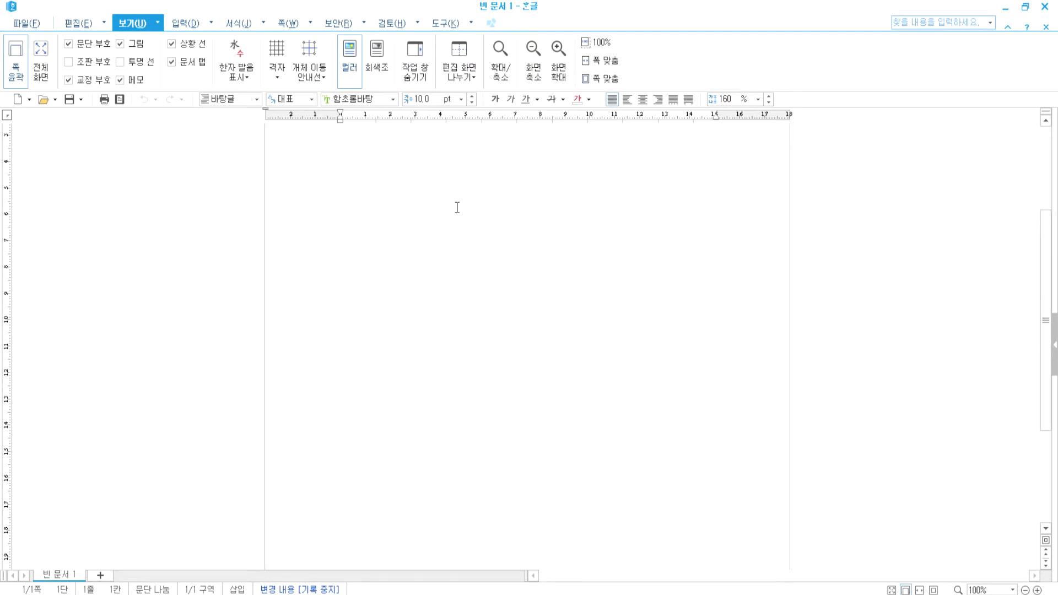
{"action": "left_click", "coordinate": [603, 79]}
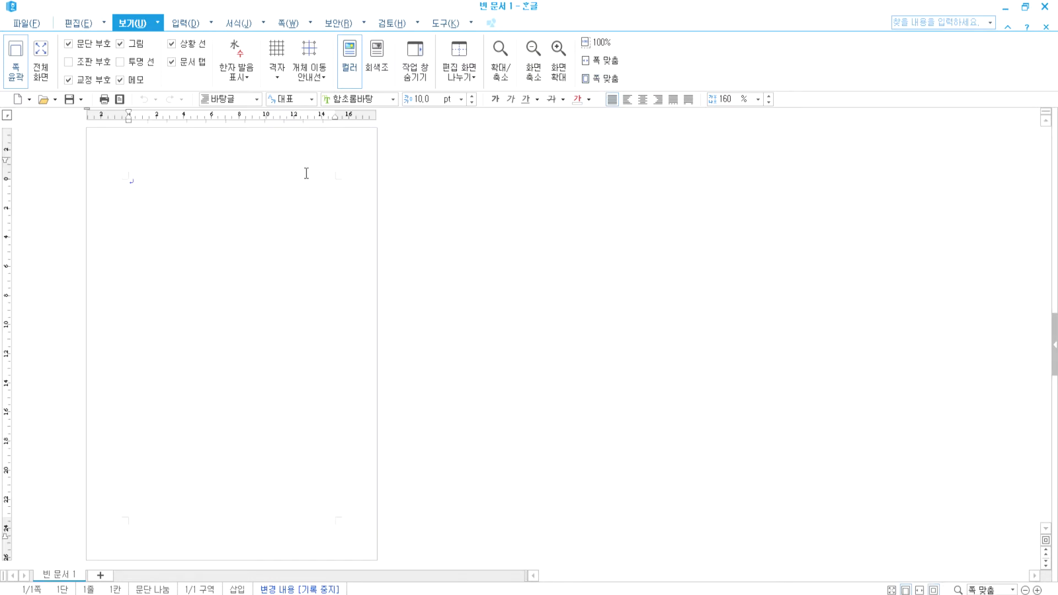
{"action": "left_click", "coordinate": [601, 62]}
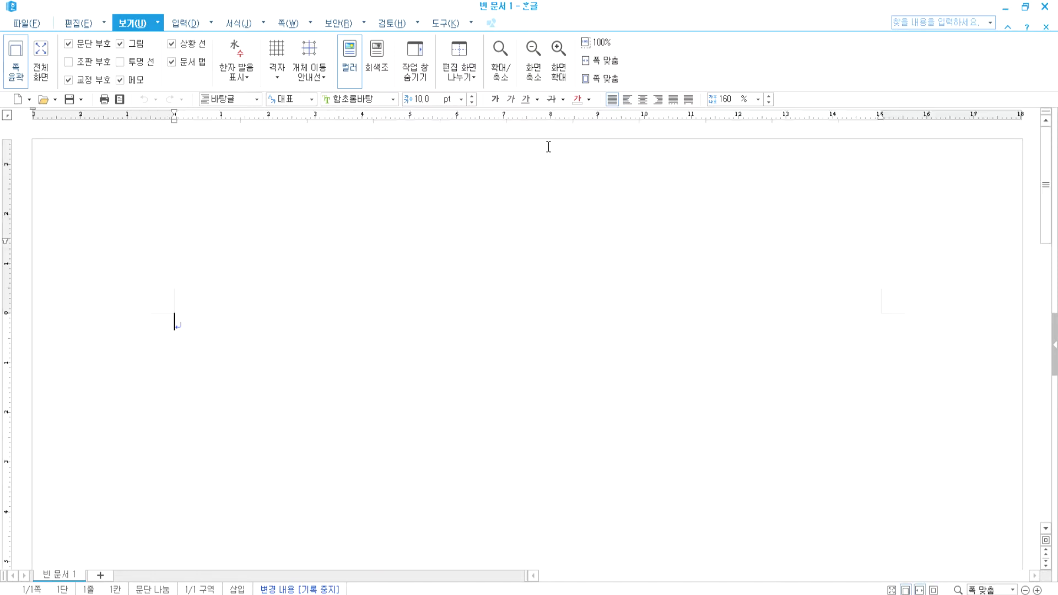
{"action": "left_click", "coordinate": [598, 42]}
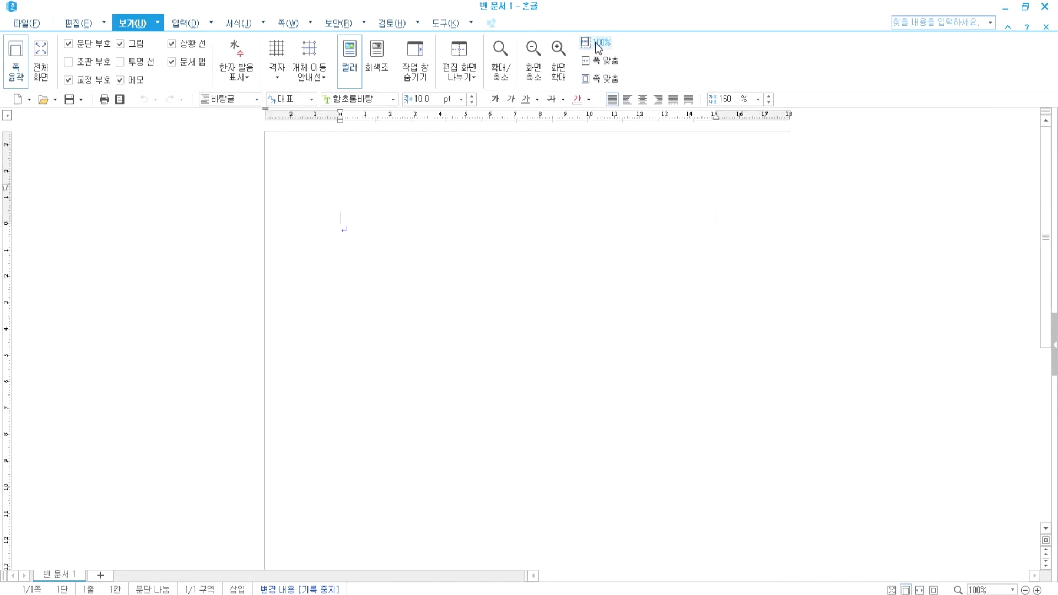
Choose the double solid line (이중 실선) as the border type in the 쪽 테두리/배경 settings
{"action": "left_click", "coordinate": [289, 24]}
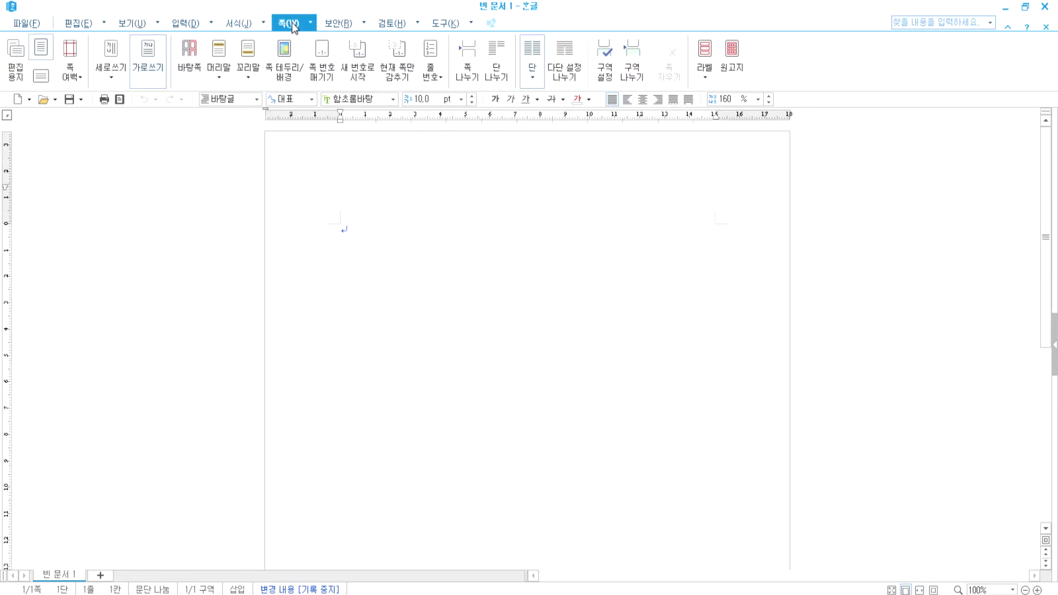
{"action": "left_click", "coordinate": [293, 64]}
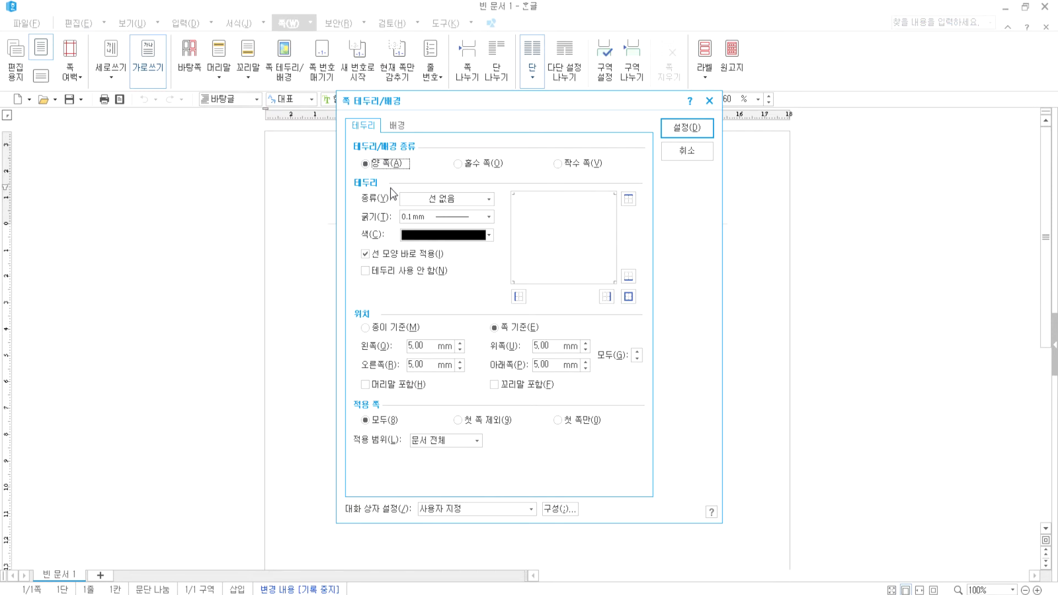
{"action": "left_click", "coordinate": [409, 203]}
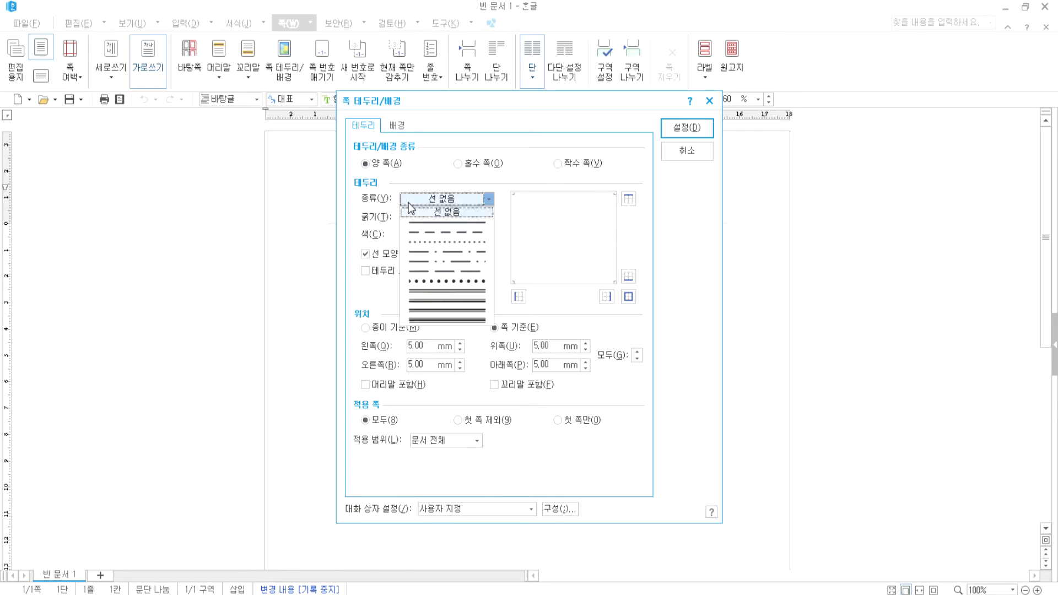
{"action": "left_click", "coordinate": [419, 292]}
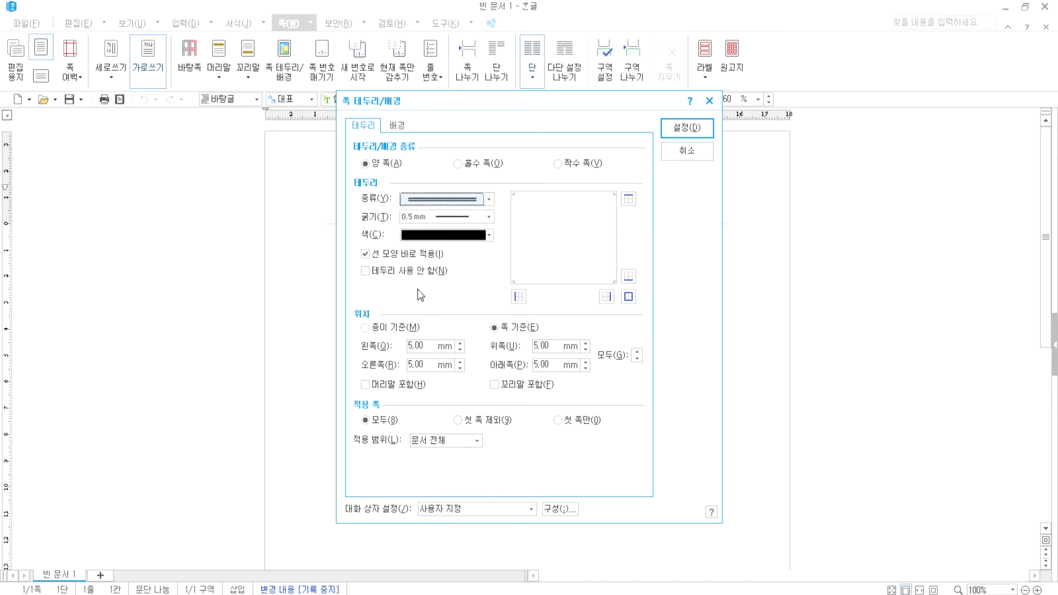
Try the single solid line and 선 없음 border types, and reselect the double solid line
{"action": "left_click", "coordinate": [416, 198]}
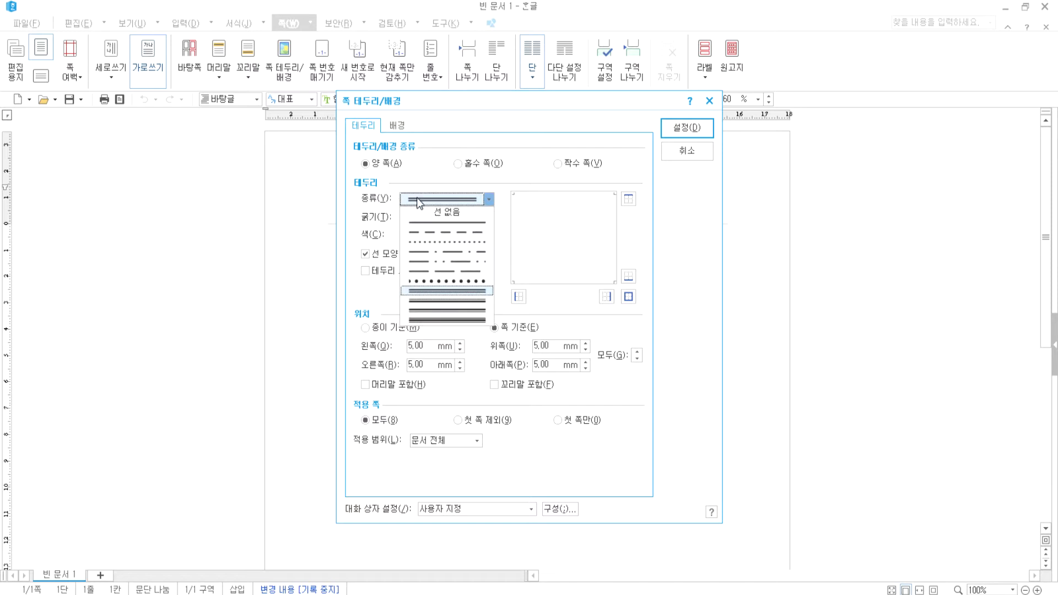
{"action": "left_click", "coordinate": [429, 223]}
{"action": "left_click", "coordinate": [422, 200]}
{"action": "left_click", "coordinate": [422, 212]}
{"action": "left_click", "coordinate": [422, 201]}
{"action": "left_click", "coordinate": [452, 293]}
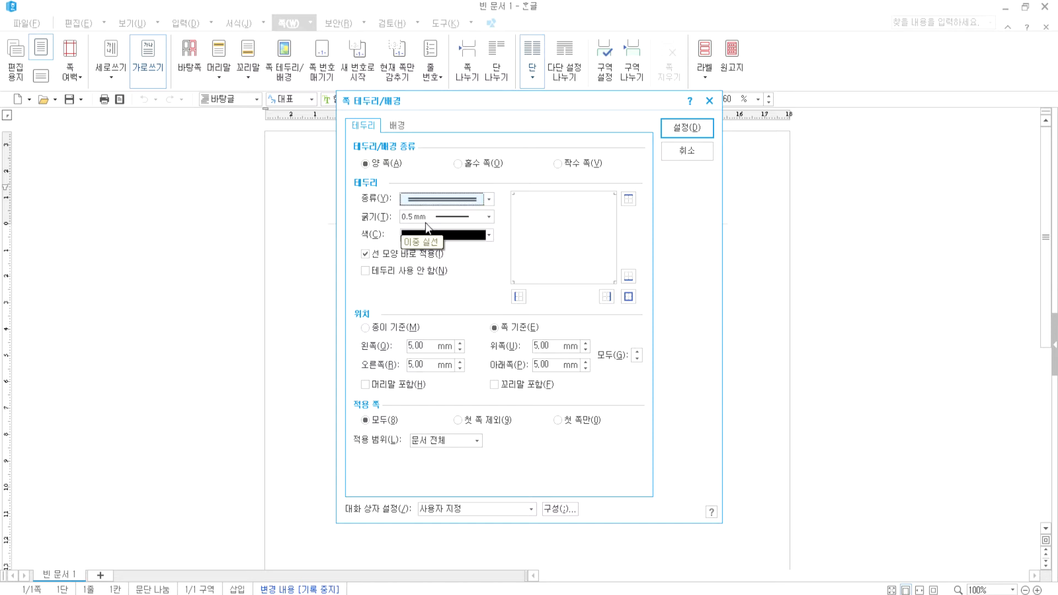
{"action": "key", "text": "ctrl+1"}
{"action": "left_click", "coordinate": [634, 309]}
{"action": "mouse_move", "coordinate": [634, 316]}
{"action": "left_mouse_down"}
{"action": "mouse_move", "coordinate": [605, 313]}
{"action": "mouse_move", "coordinate": [619, 269]}
{"action": "mouse_move", "coordinate": [648, 309]}
{"action": "mouse_move", "coordinate": [640, 319]}
{"action": "left_mouse_up"}
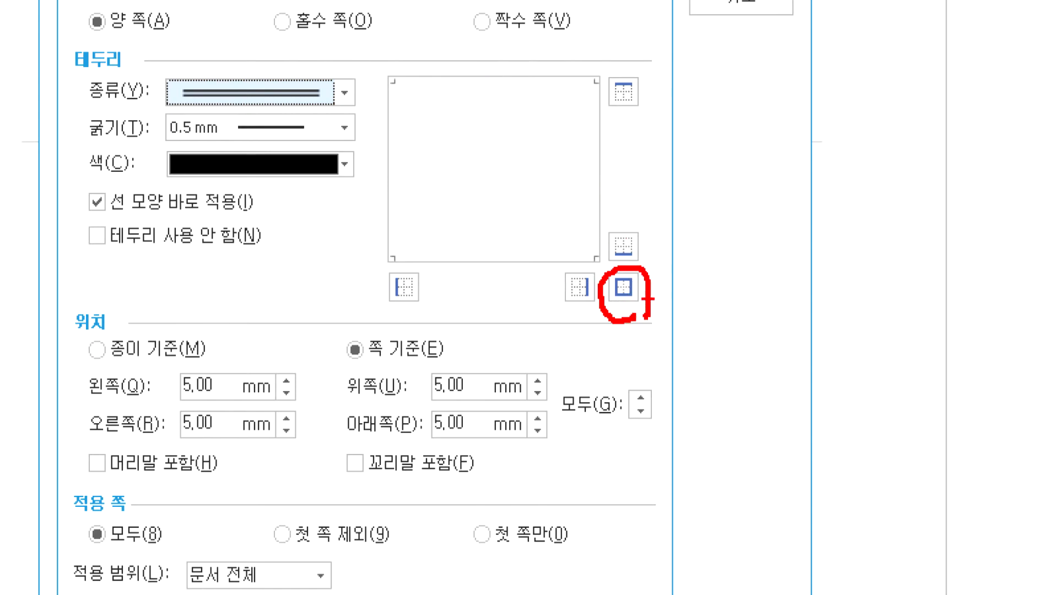
{"action": "key", "text": "Escape"}
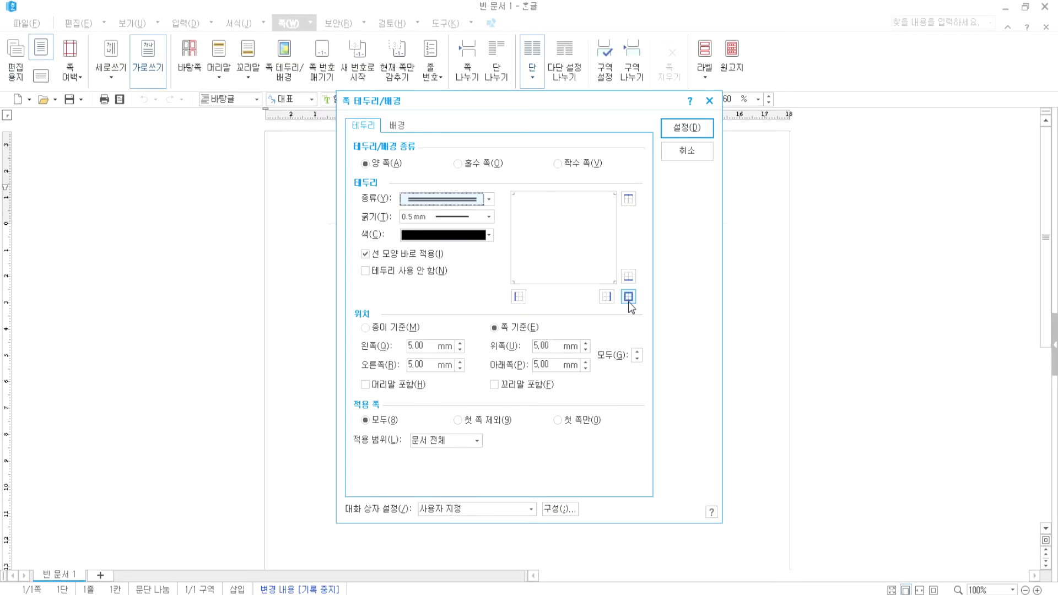
Apply the double solid border to all four sides of the page and check it down the page
{"action": "left_click", "coordinate": [628, 296]}
{"action": "left_click", "coordinate": [709, 127]}
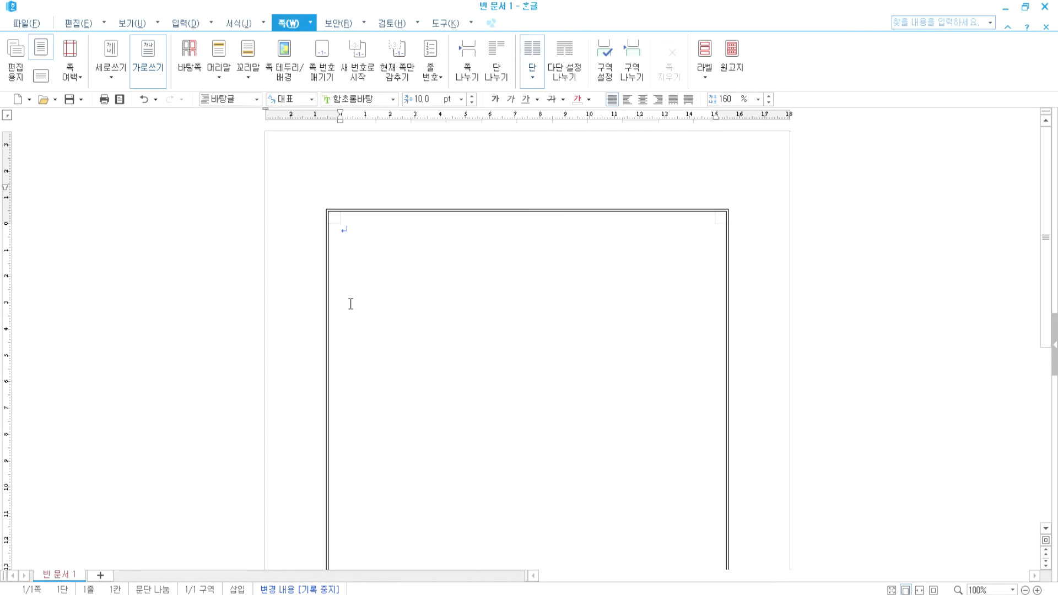
{"action": "scroll", "coordinate": [673, 399], "scroll_direction": "down", "scroll_amount": 3}
{"action": "scroll", "coordinate": [453, 437], "scroll_direction": "up", "scroll_amount": 3}
Change the page border's position reference to 종이 기준, apply it and check the border down the page
{"action": "left_click", "coordinate": [282, 73]}
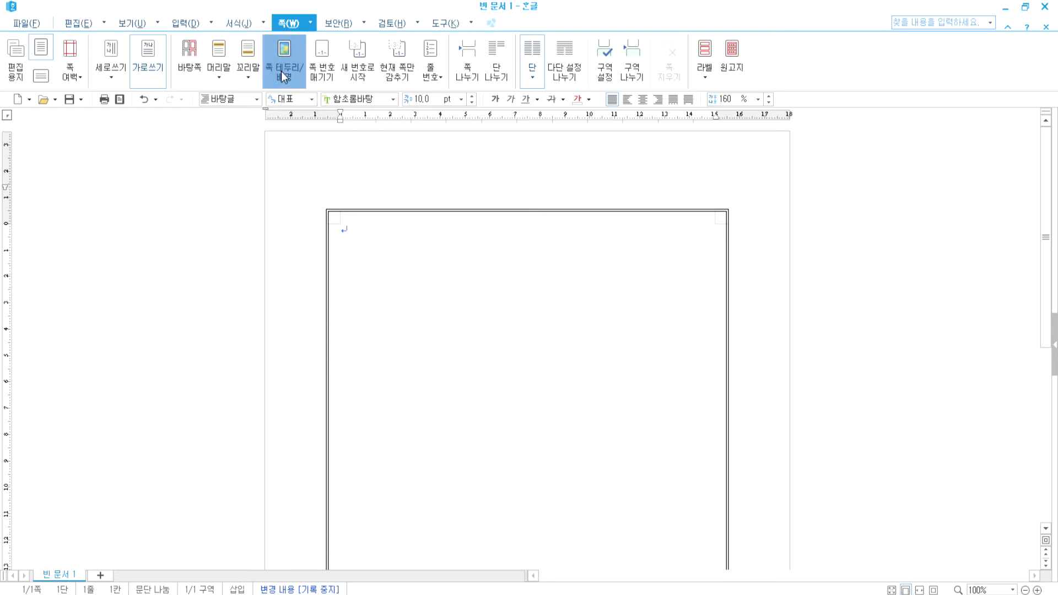
{"action": "left_click_drag", "start_coordinate": [505, 110], "coordinate": [706, 34]}
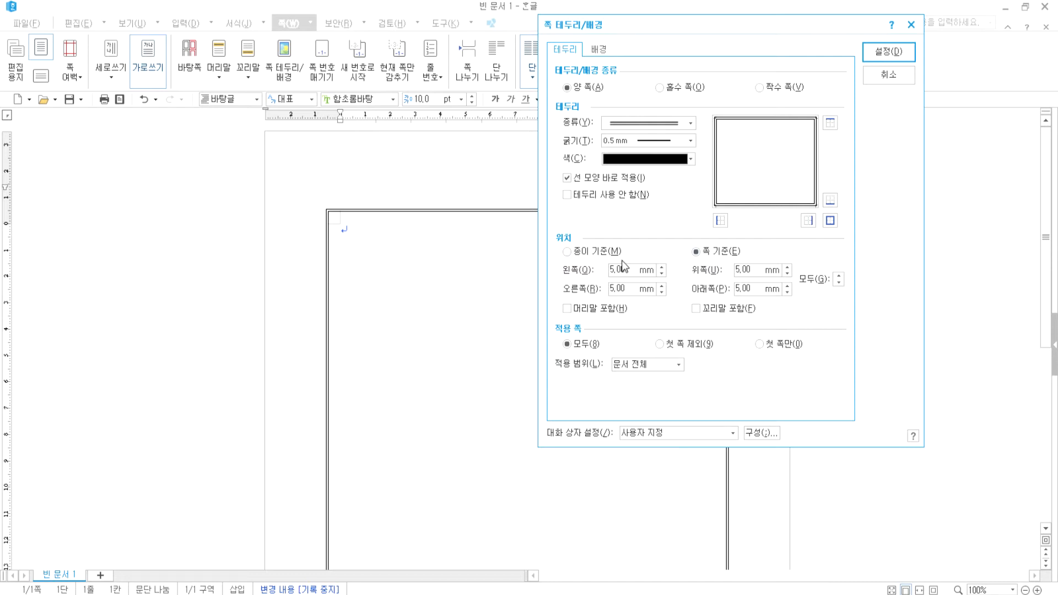
{"action": "left_click", "coordinate": [583, 254]}
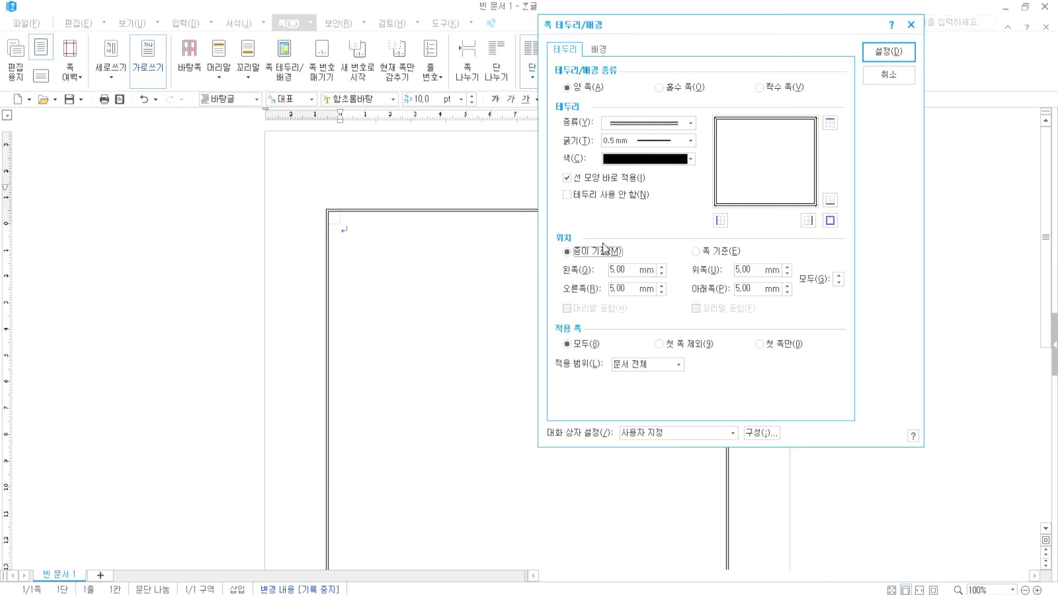
{"action": "left_click", "coordinate": [905, 54]}
{"action": "scroll", "coordinate": [796, 440], "scroll_direction": "down", "scroll_amount": 5}
{"action": "scroll", "coordinate": [789, 441], "scroll_direction": "up", "scroll_amount": 6}
Switch the page border's position reference back to 쪽 기준, apply it and check the border down the page
{"action": "left_click", "coordinate": [298, 76]}
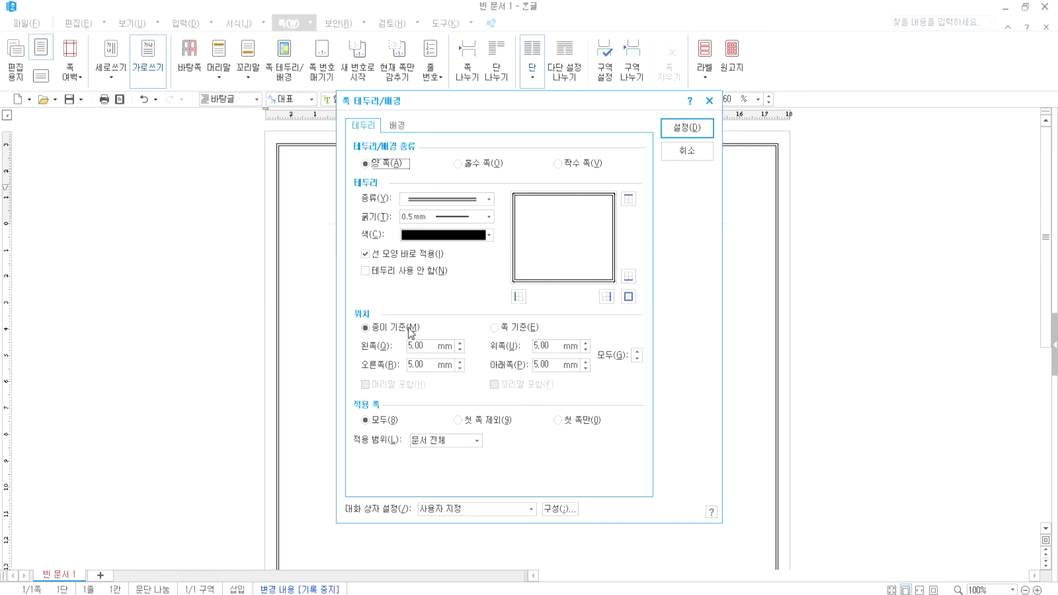
{"action": "mouse_move", "coordinate": [380, 339]}
{"action": "left_mouse_down"}
{"action": "mouse_move", "coordinate": [443, 310]}
{"action": "mouse_move", "coordinate": [375, 363]}
{"action": "left_mouse_up"}
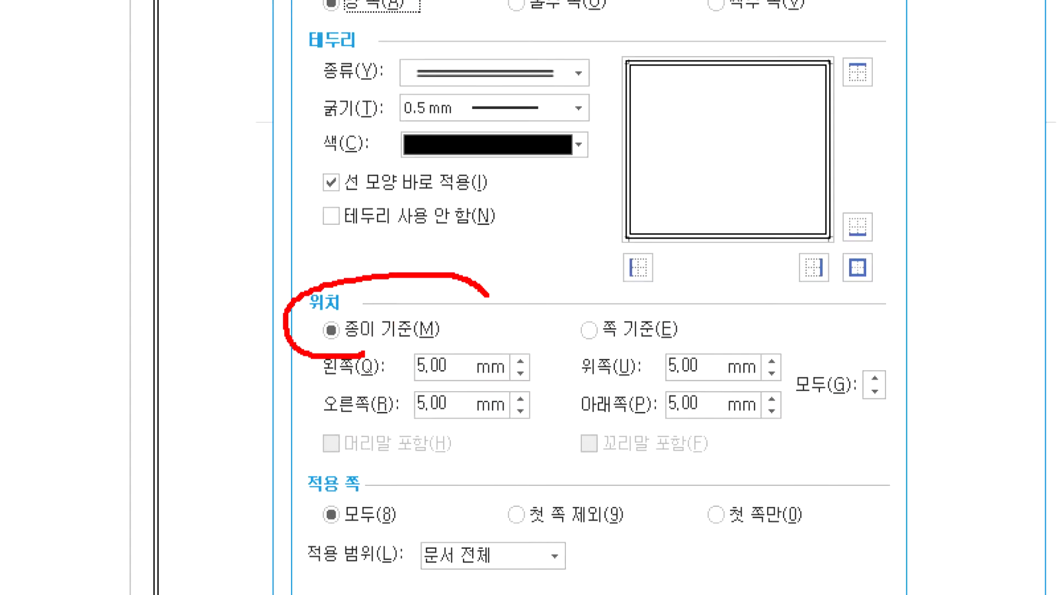
{"action": "mouse_move", "coordinate": [641, 362]}
{"action": "left_mouse_down"}
{"action": "mouse_move", "coordinate": [627, 286]}
{"action": "mouse_move", "coordinate": [667, 373]}
{"action": "left_mouse_up"}
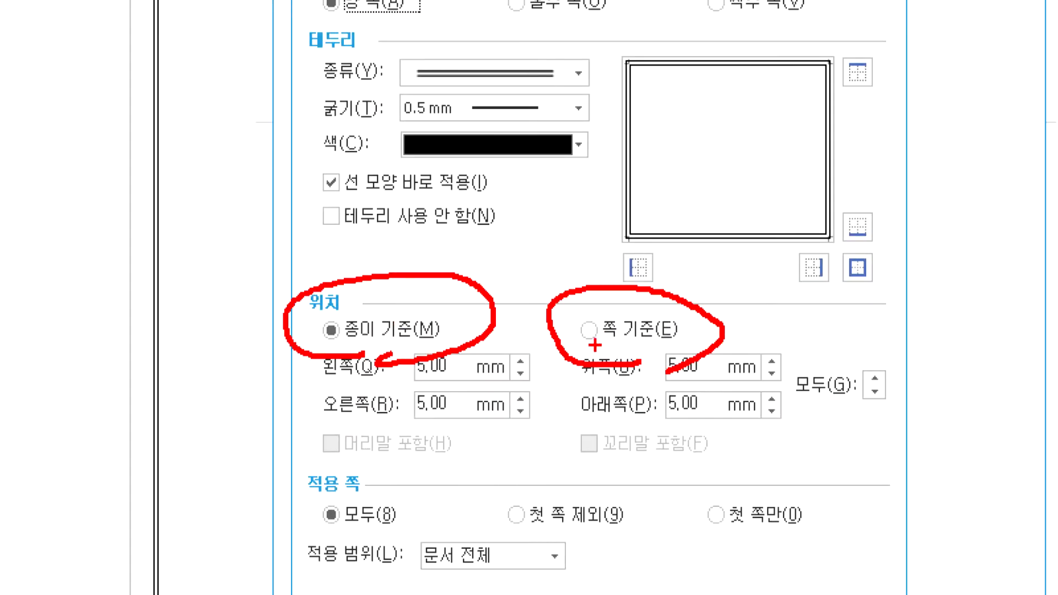
{"action": "key", "text": "Escape"}
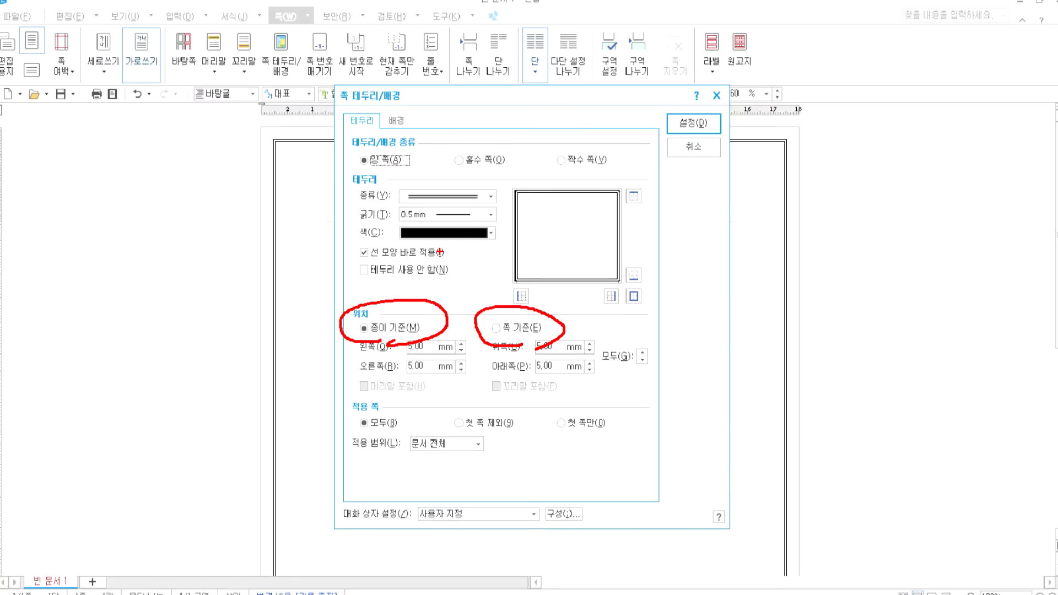
{"action": "left_click", "coordinate": [505, 328]}
{"action": "left_click", "coordinate": [687, 128]}
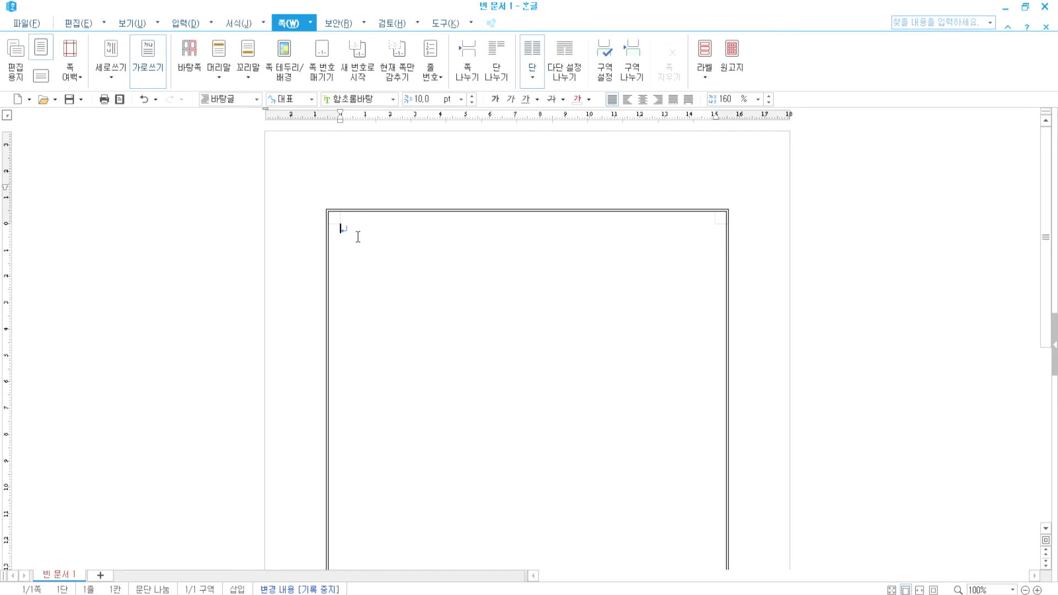
{"action": "scroll", "coordinate": [727, 422], "scroll_direction": "down", "scroll_amount": 5}
{"action": "scroll", "coordinate": [438, 405], "scroll_direction": "up", "scroll_amount": 5}
Set all four page border offsets to 15 mm with the 종이 기준 position reference and apply them
{"action": "left_click", "coordinate": [284, 56]}
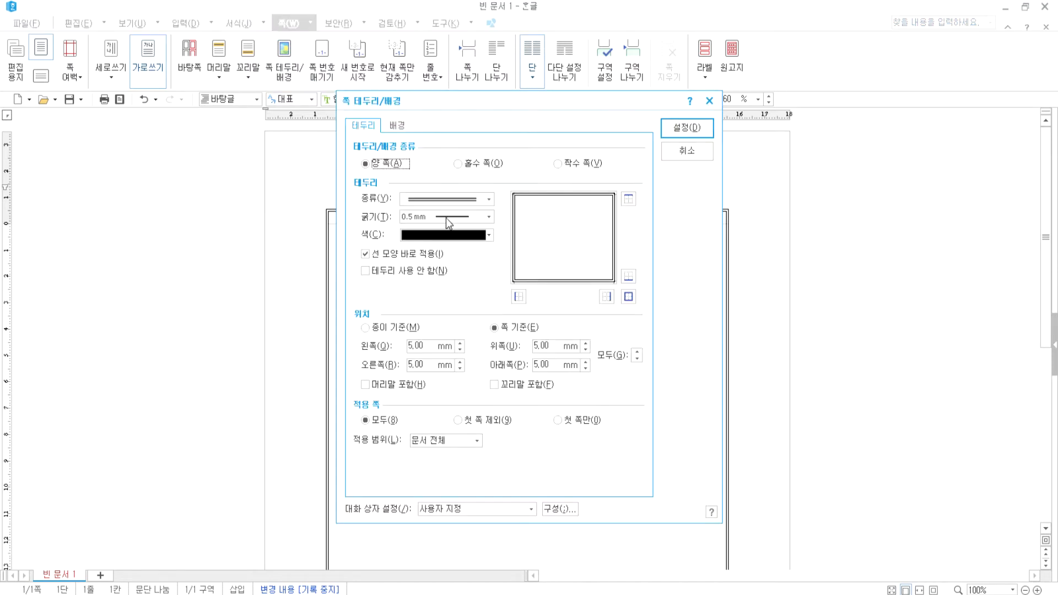
{"action": "left_click", "coordinate": [637, 352]}
{"action": "left_click", "coordinate": [637, 352]}
{"action": "left_click", "coordinate": [637, 352]}
{"action": "left_click", "coordinate": [637, 352]}
{"action": "left_click", "coordinate": [637, 352]}
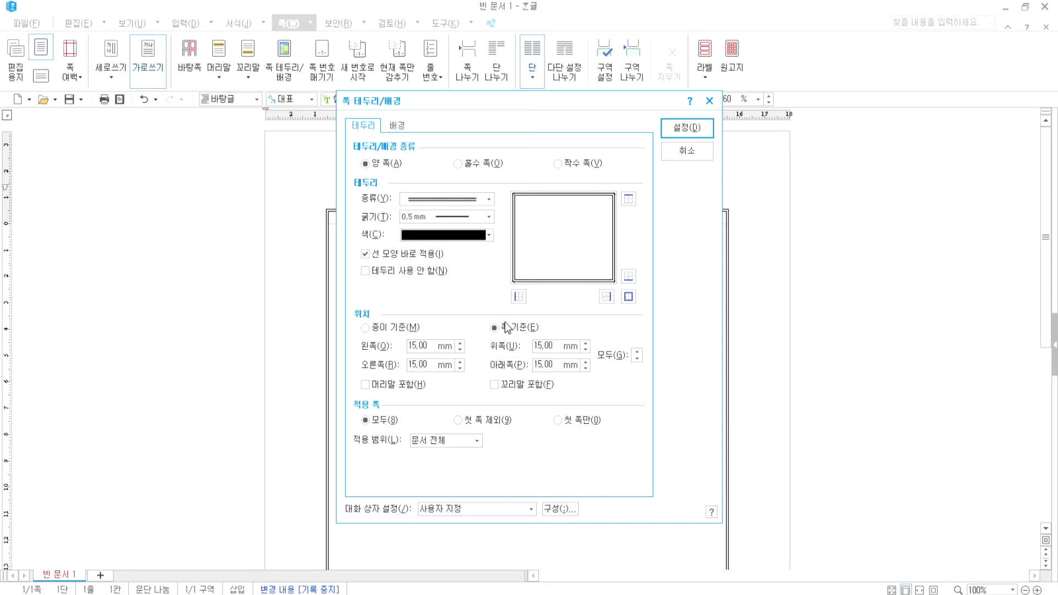
{"action": "left_click", "coordinate": [399, 329]}
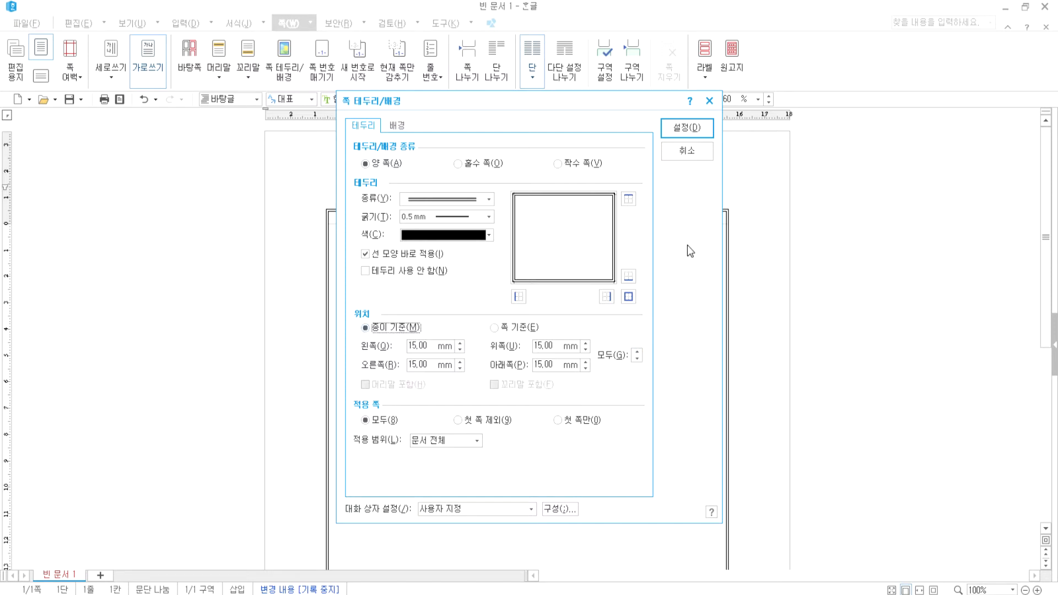
{"action": "left_click", "coordinate": [687, 128]}
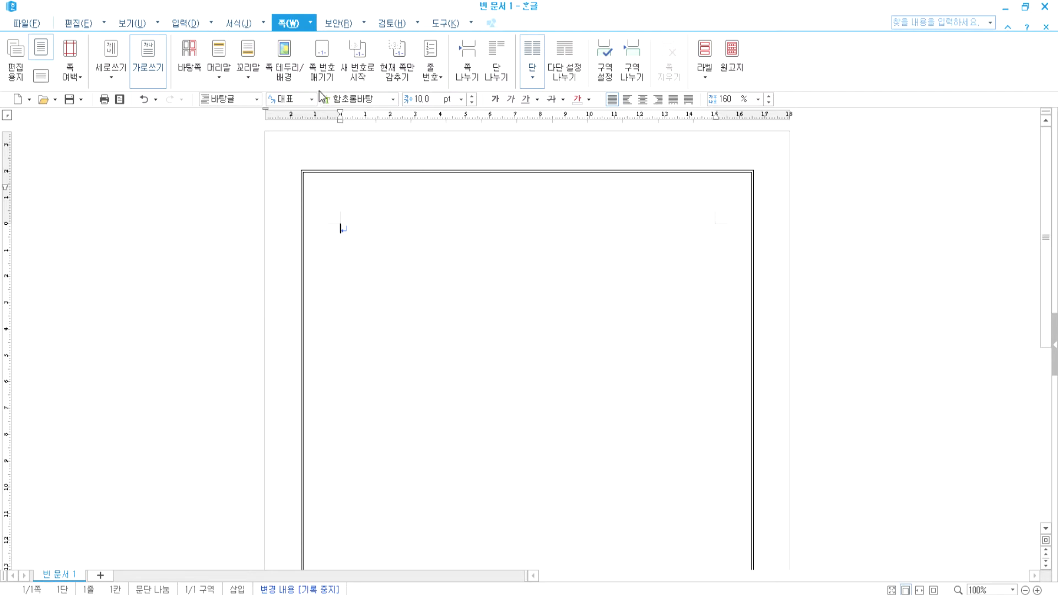
Set all four page border offsets to 5 mm with the 종이 기준 position reference and apply them
{"action": "left_click", "coordinate": [284, 55]}
{"action": "left_click", "coordinate": [637, 358]}
{"action": "left_click", "coordinate": [638, 359]}
{"action": "left_click", "coordinate": [638, 358]}
{"action": "left_click", "coordinate": [638, 358]}
{"action": "left_click", "coordinate": [638, 359]}
{"action": "left_click", "coordinate": [638, 359]}
{"action": "left_click", "coordinate": [638, 359]}
{"action": "left_click", "coordinate": [638, 359]}
{"action": "left_click", "coordinate": [637, 359]}
{"action": "left_click", "coordinate": [638, 358]}
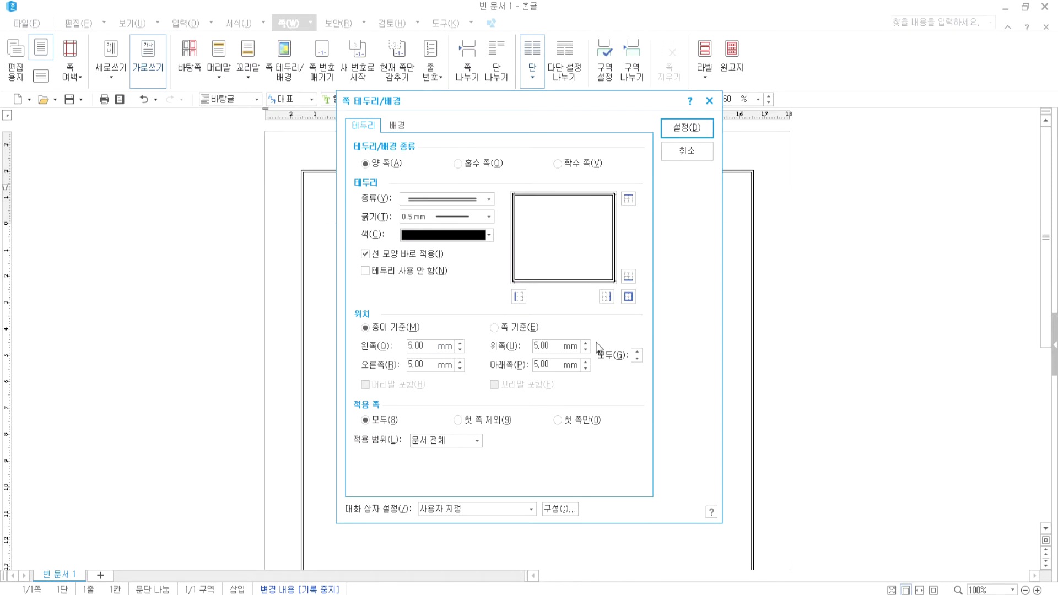
{"action": "left_click", "coordinate": [676, 132]}
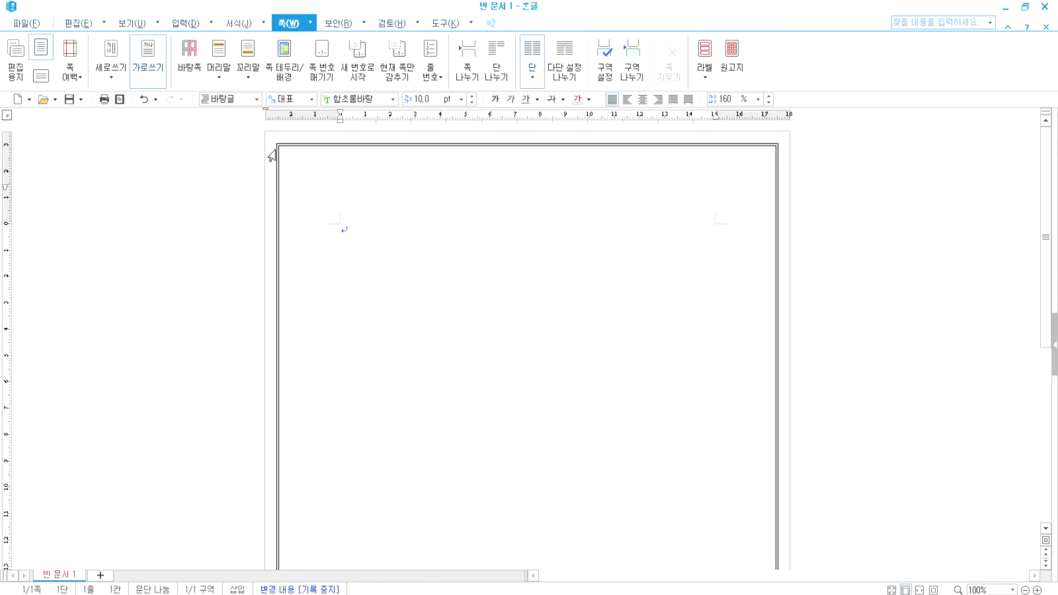
Change the page border's position reference to 쪽 기준 while keeping the 5 mm offsets, and apply it
{"action": "left_click", "coordinate": [284, 55]}
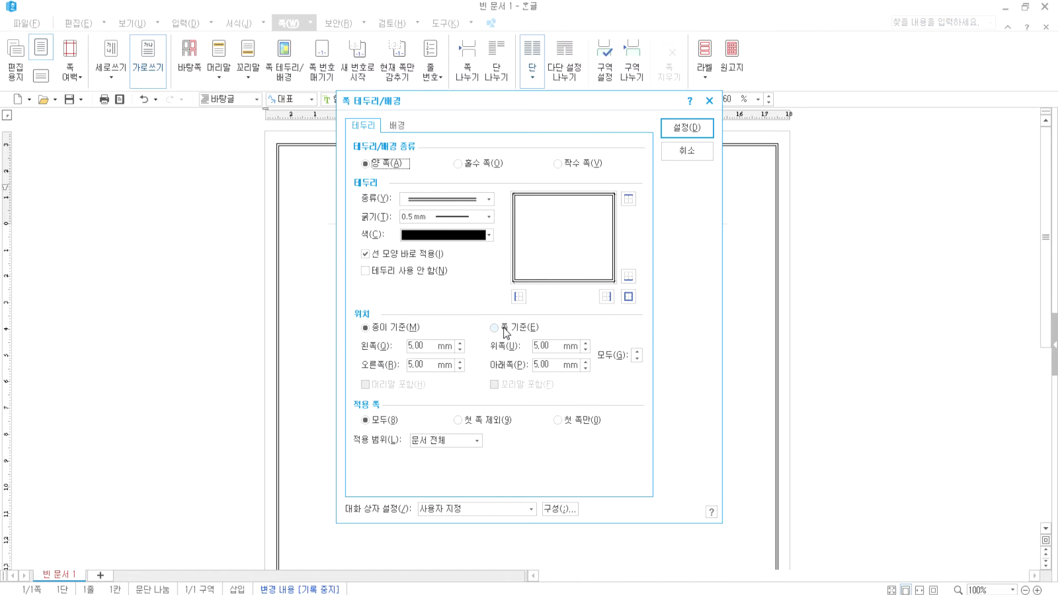
{"action": "left_click", "coordinate": [504, 331]}
{"action": "left_click", "coordinate": [689, 128]}
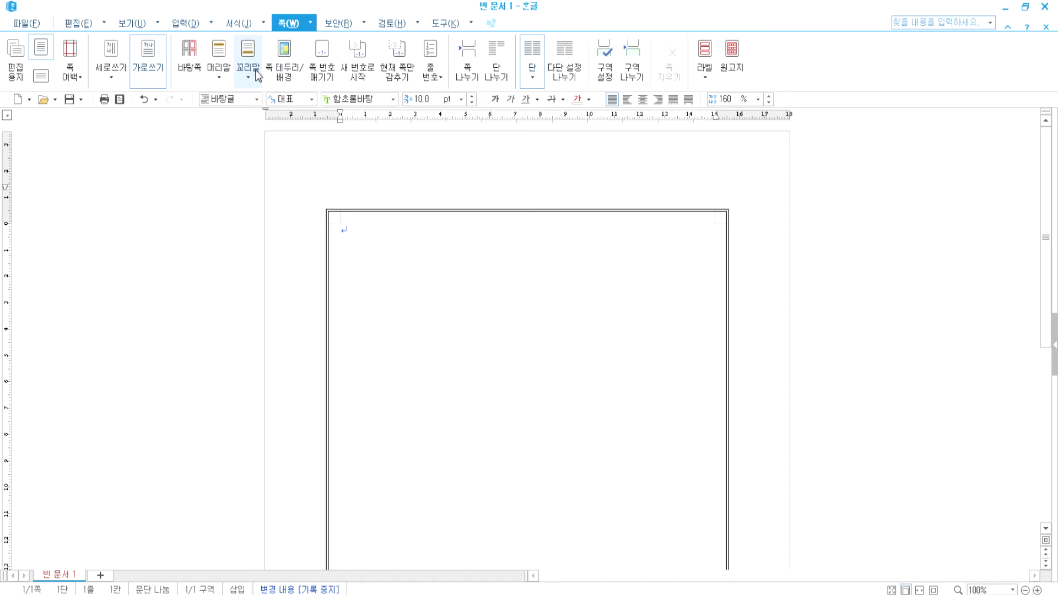
{"action": "left_click", "coordinate": [283, 73]}
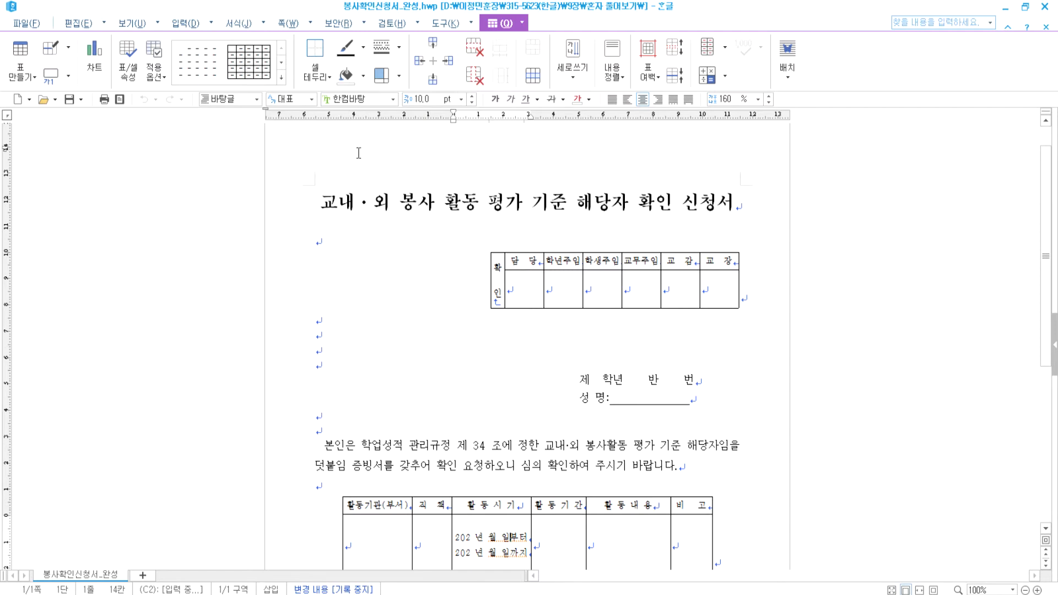
Choose the double solid line as the page border of 봉사확인신청서_완성.hwp and assign it to all four sides
{"action": "scroll", "coordinate": [814, 267], "scroll_direction": "down", "scroll_amount": 3}
{"action": "scroll", "coordinate": [763, 428], "scroll_direction": "up", "scroll_amount": 3}
{"action": "left_click", "coordinate": [286, 21]}
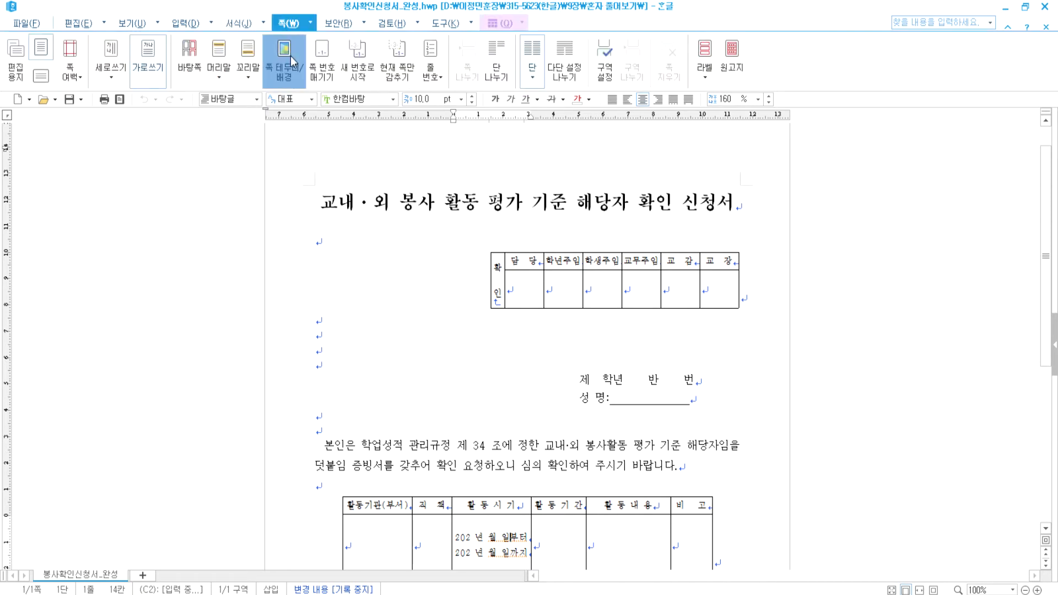
{"action": "left_click", "coordinate": [289, 60]}
{"action": "left_click", "coordinate": [447, 199]}
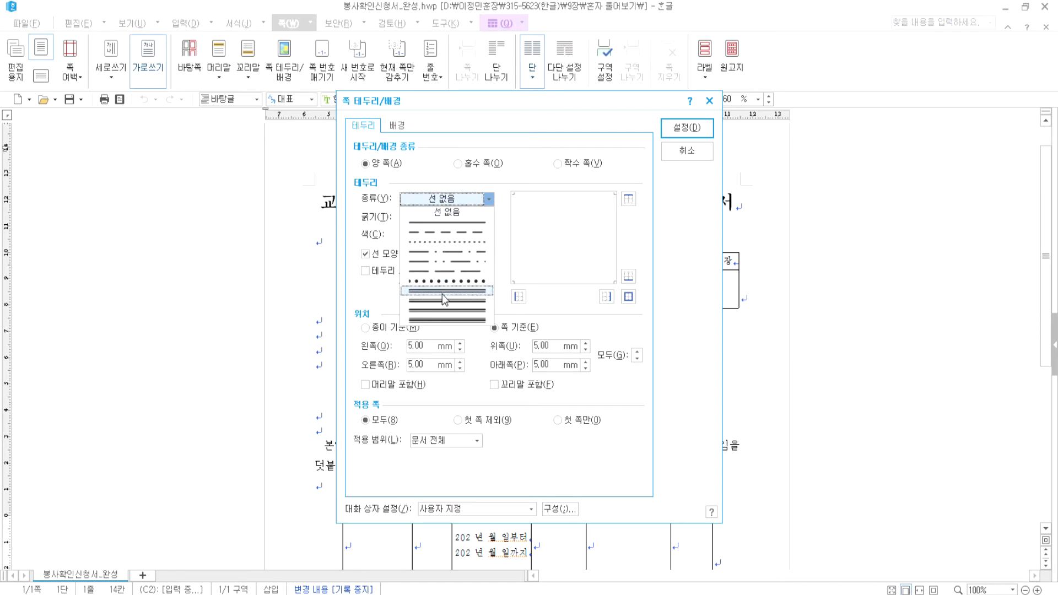
{"action": "left_click", "coordinate": [445, 301]}
{"action": "left_click", "coordinate": [466, 199]}
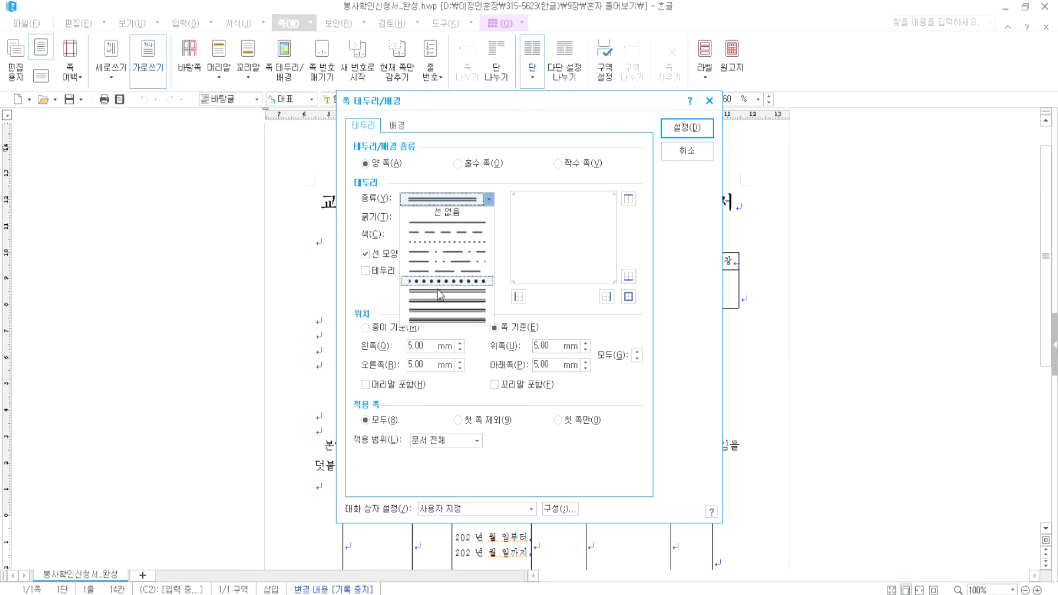
{"action": "left_click", "coordinate": [457, 200]}
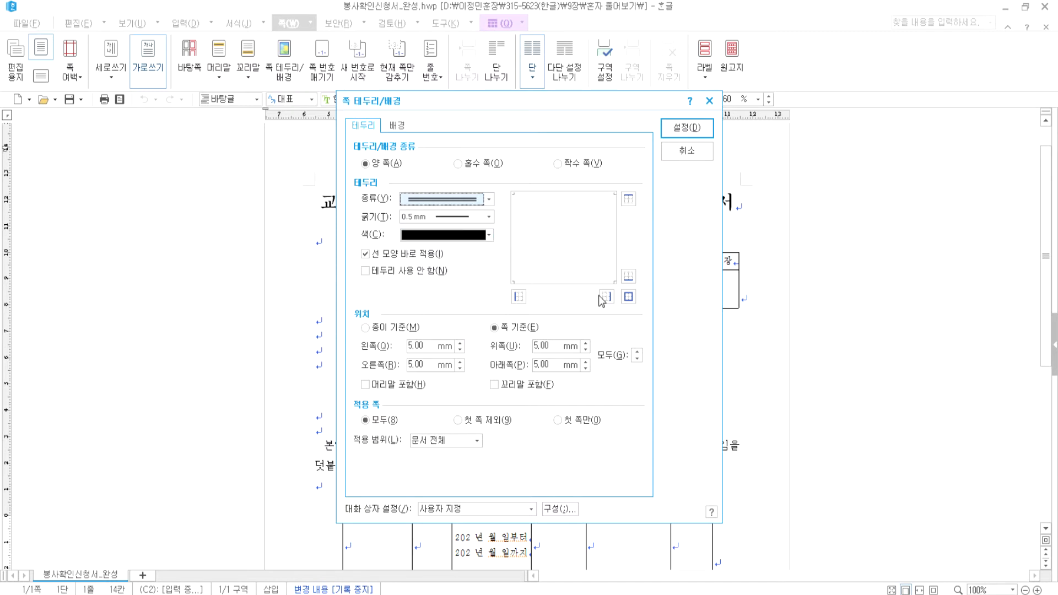
{"action": "left_click", "coordinate": [628, 296]}
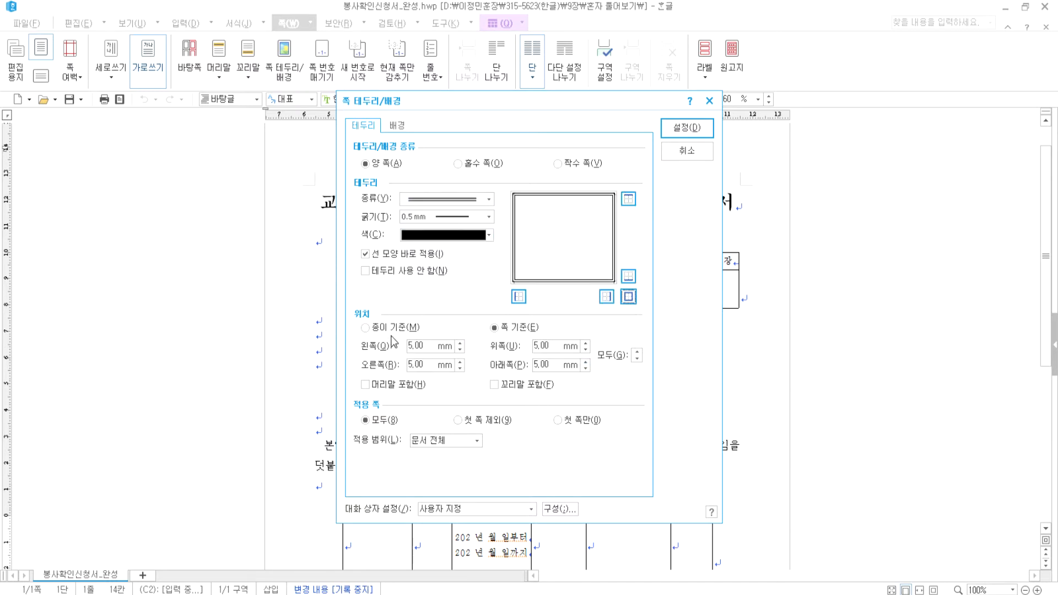
Position the page border with the 종이 기준 reference and 10 mm offsets on all sides, apply it and check it down the page
{"action": "left_click", "coordinate": [393, 327]}
{"action": "left_click", "coordinate": [637, 352]}
{"action": "left_click", "coordinate": [637, 352]}
{"action": "left_click", "coordinate": [637, 352]}
{"action": "left_click", "coordinate": [686, 129]}
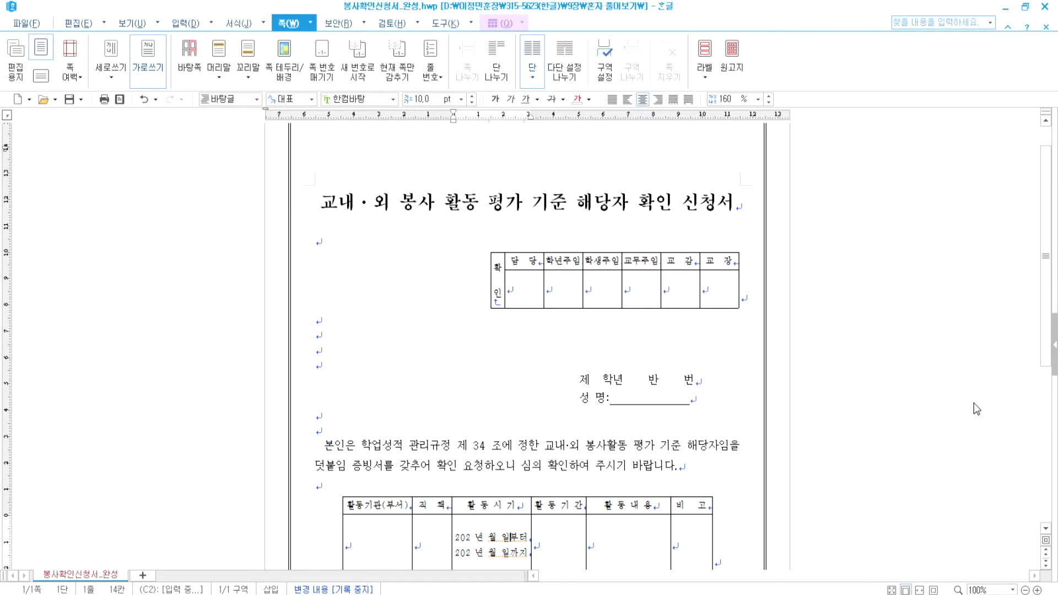
{"action": "scroll", "coordinate": [619, 287], "scroll_direction": "up", "scroll_amount": 1}
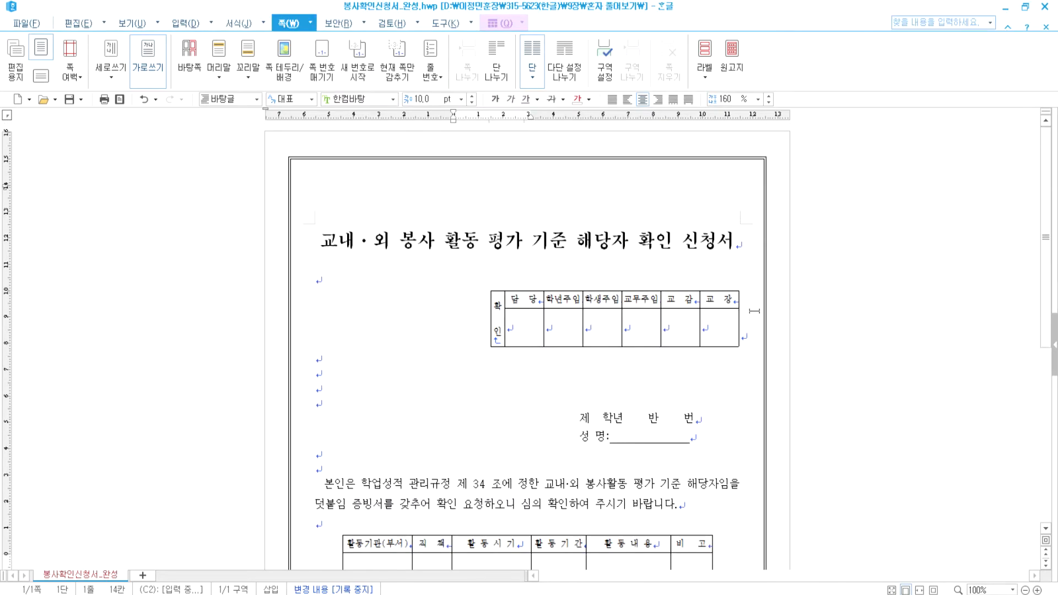
{"action": "scroll", "coordinate": [753, 311], "scroll_direction": "down", "scroll_amount": 9}
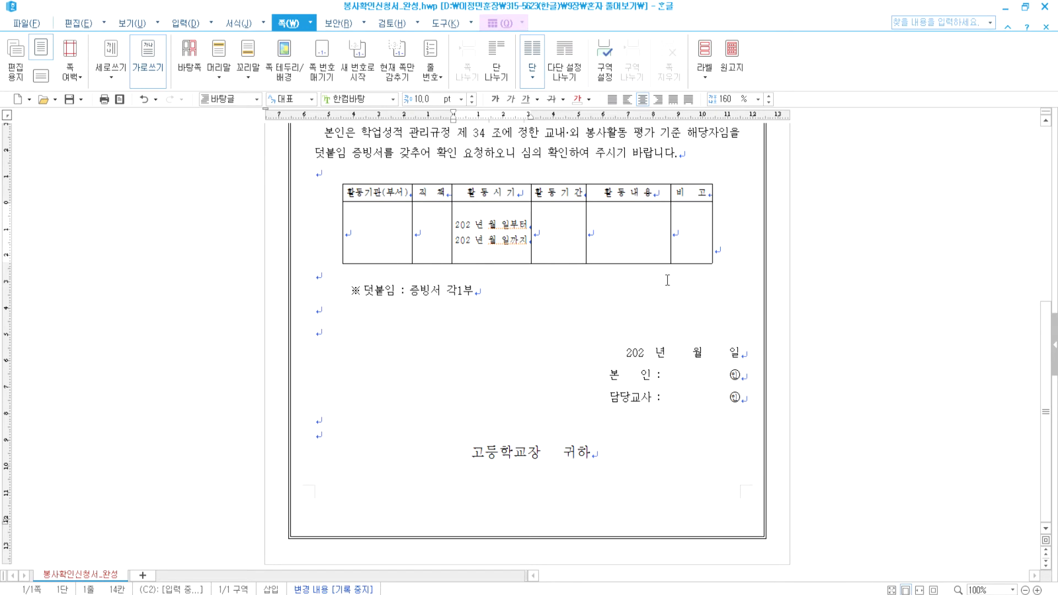
{"action": "scroll", "coordinate": [667, 280], "scroll_direction": "up", "scroll_amount": 9}
Switch the application form's page border to the 쪽 기준 reference, apply it and check it in the print preview
{"action": "left_click", "coordinate": [284, 60]}
{"action": "left_click", "coordinate": [518, 328]}
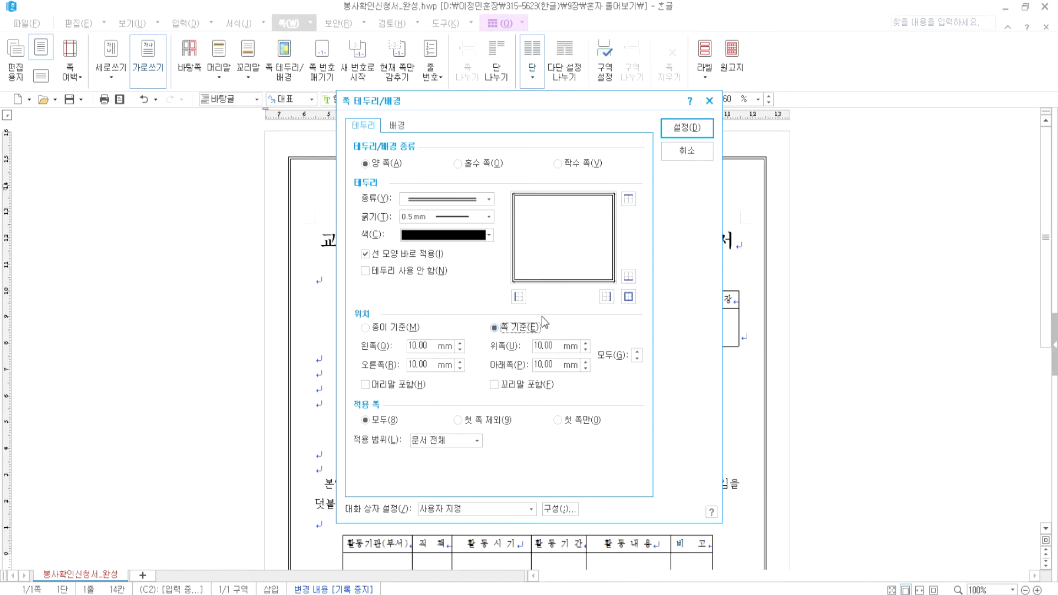
{"action": "left_click", "coordinate": [687, 127]}
{"action": "scroll", "coordinate": [482, 165], "scroll_direction": "down", "scroll_amount": 4}
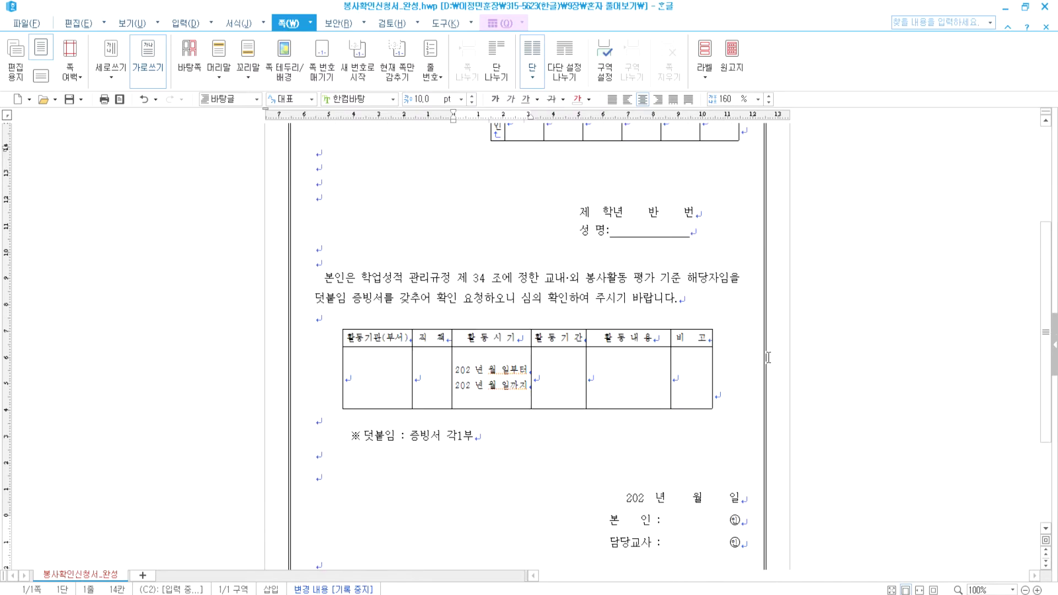
{"action": "left_click", "coordinate": [120, 99]}
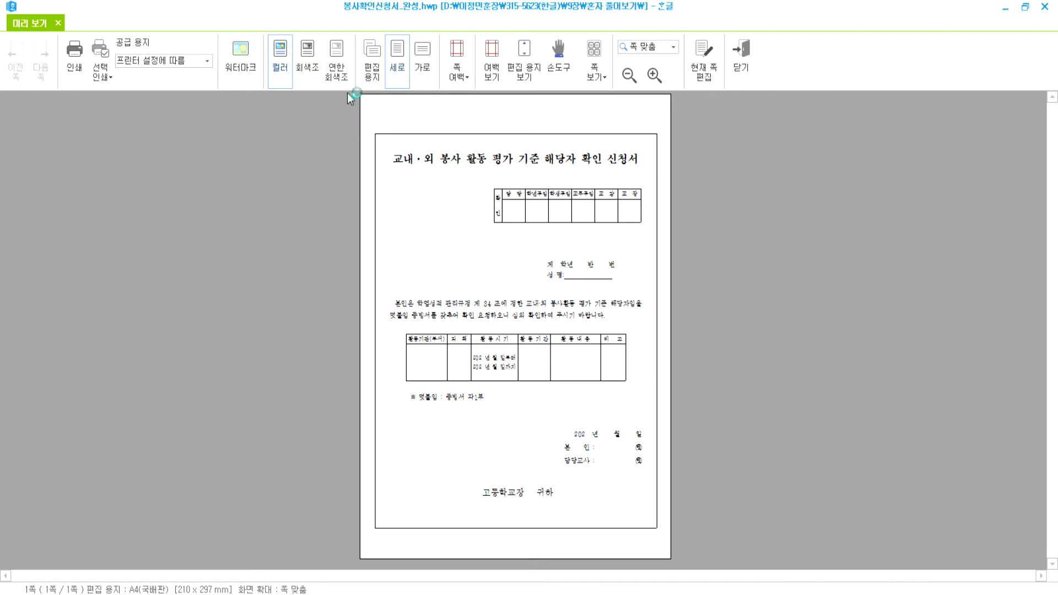
{"action": "key", "text": "Escape"}
Remove the page border from all four sides by setting its line type to 선 없음, and check the page in the print preview
{"action": "left_click", "coordinate": [287, 23]}
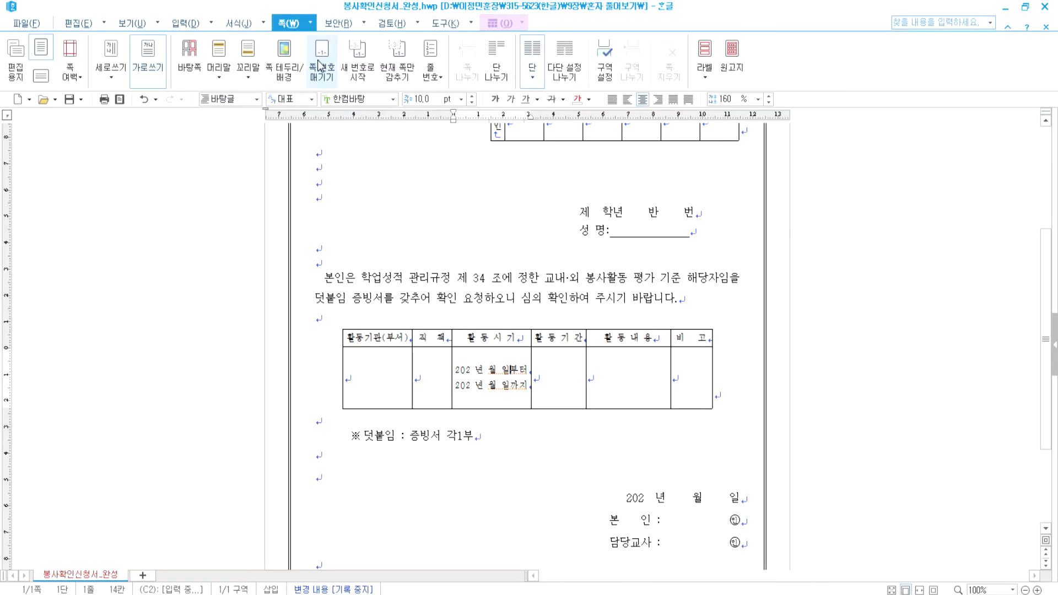
{"action": "left_click", "coordinate": [283, 65]}
{"action": "left_click", "coordinate": [423, 204]}
{"action": "left_click", "coordinate": [422, 209]}
{"action": "left_click", "coordinate": [628, 297]}
{"action": "left_click", "coordinate": [687, 127]}
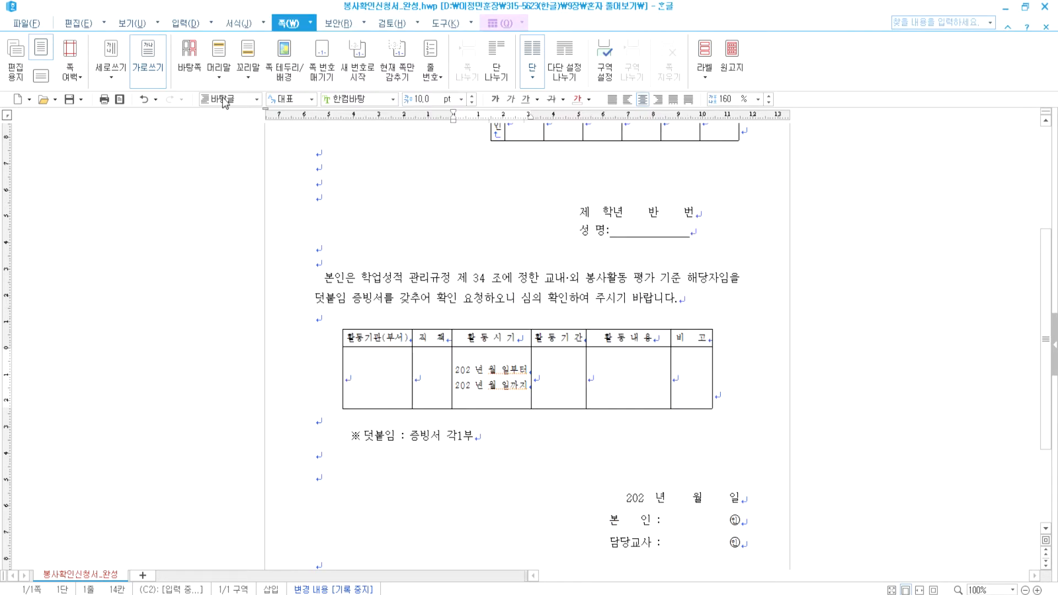
{"action": "left_click", "coordinate": [119, 99]}
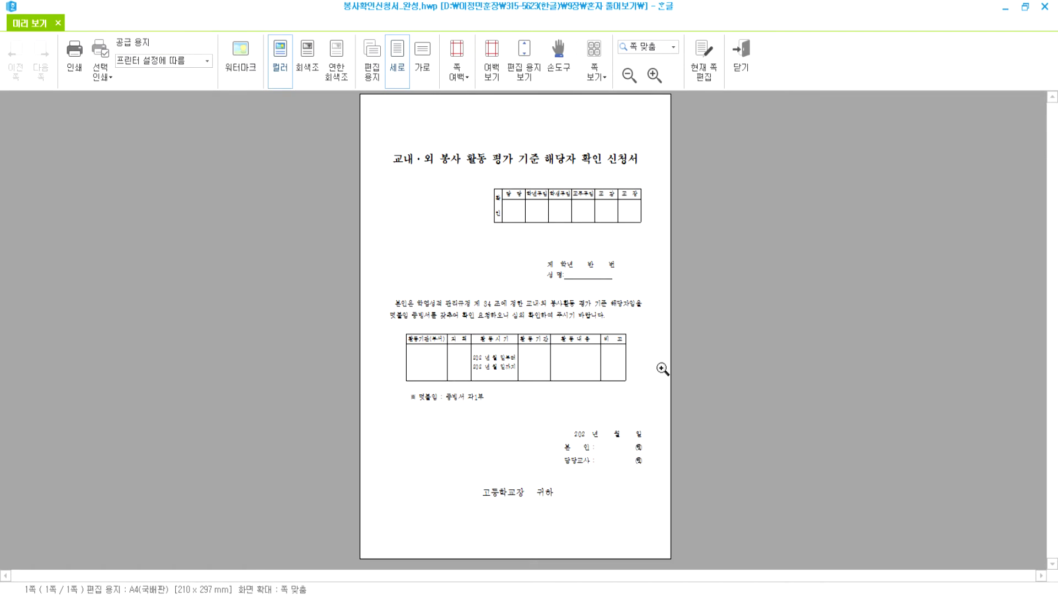
{"action": "key", "text": "Escape"}
{"action": "scroll", "coordinate": [329, 209], "scroll_direction": "up", "scroll_amount": 5}
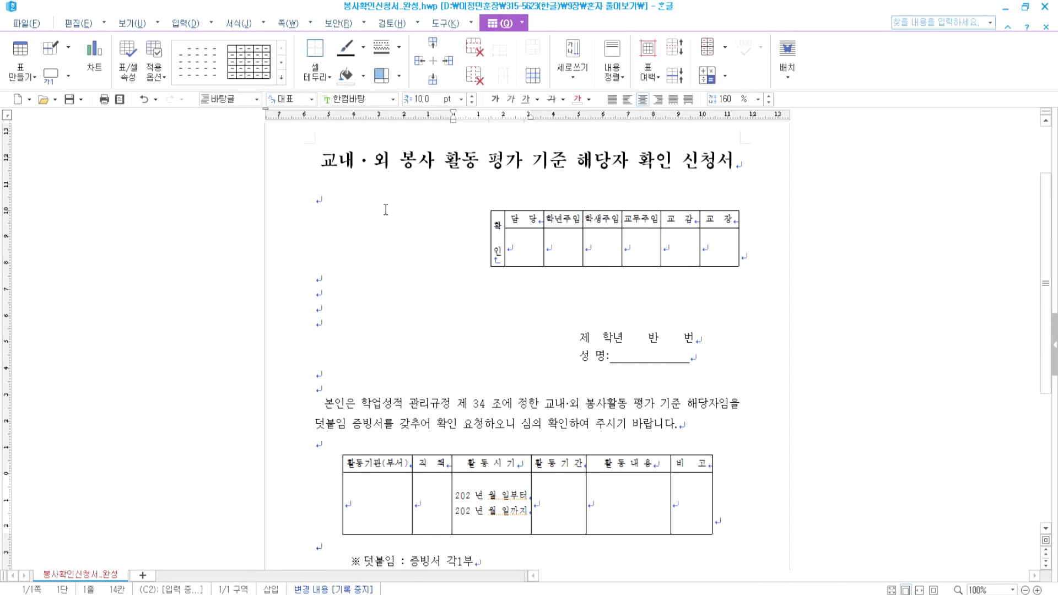
Switch to the blank document 빈 문서 1 and enter the title line "교내외 봉사 활동 평가 기준 해당자 확인 신청서"
{"action": "key", "text": "alt+Tab"}
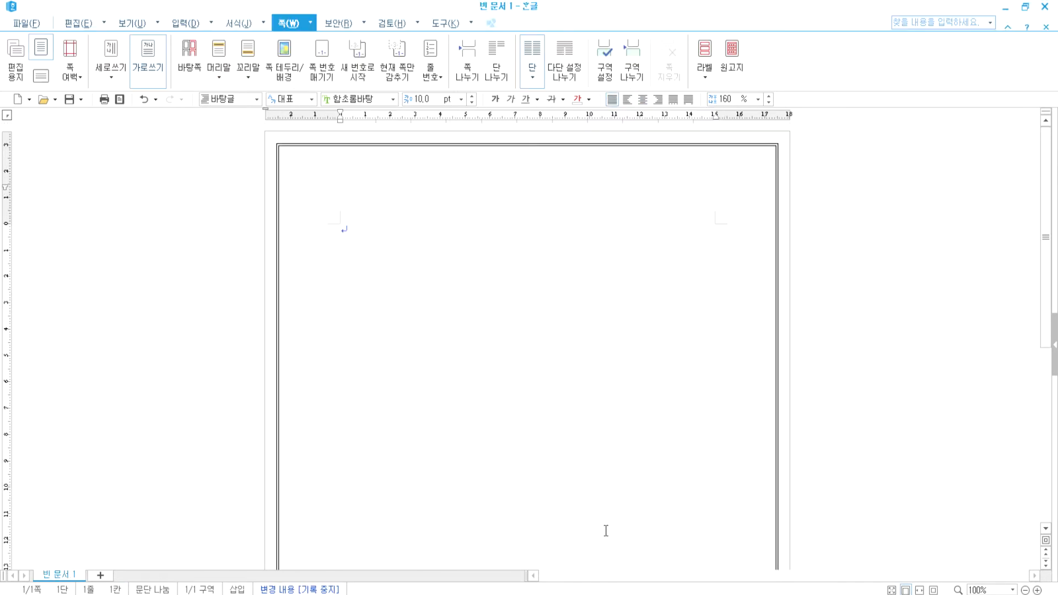
{"action": "type", "text": "교"}
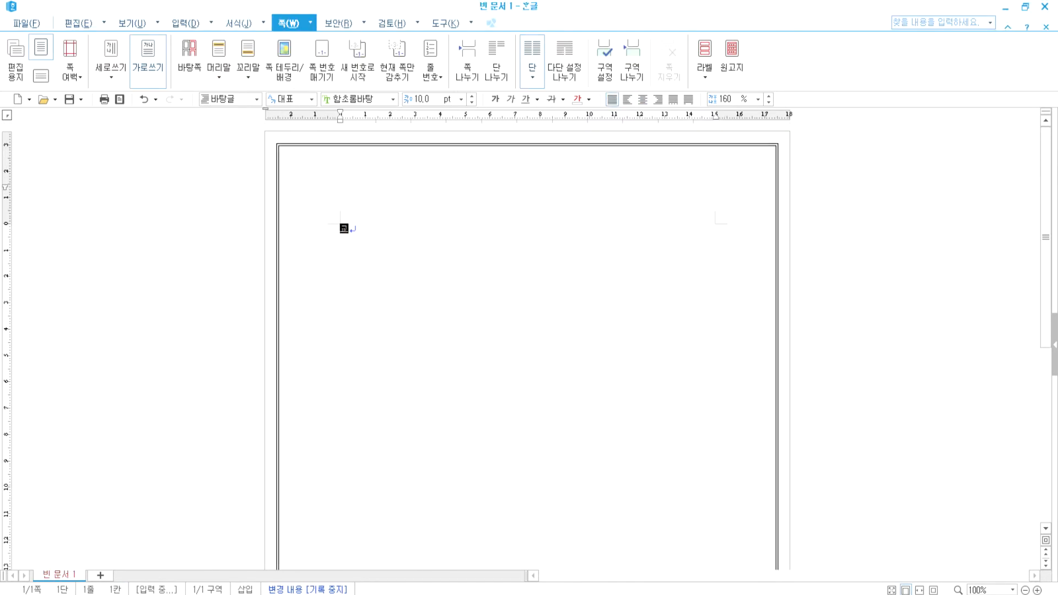
{"action": "type", "text": "내의 봉사 활동 평가 기준"}
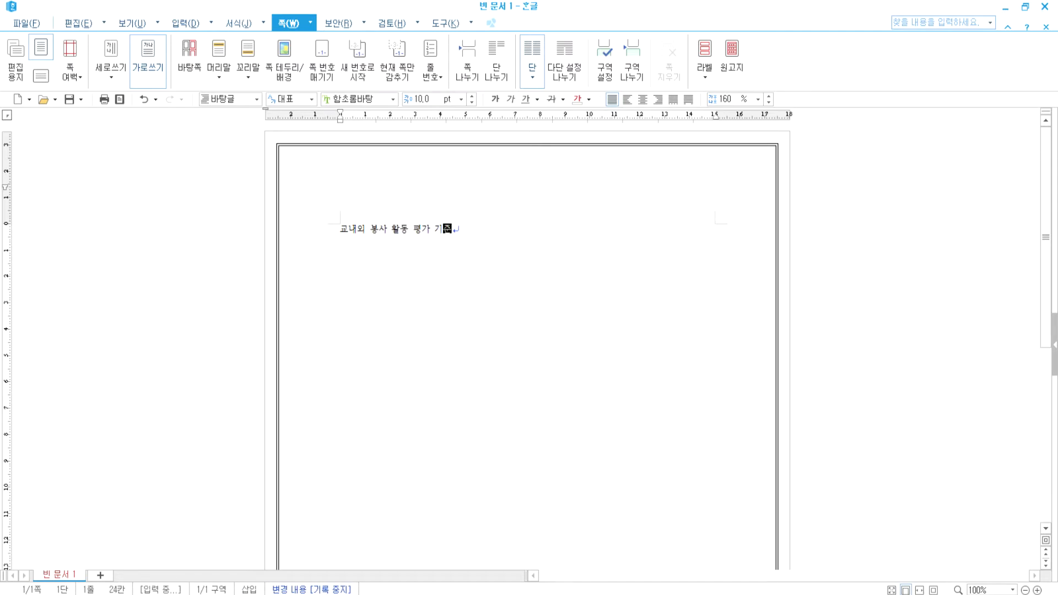
{"action": "type", "text": " 해당자 중인 신청서"}
{"action": "key", "text": "Return"}
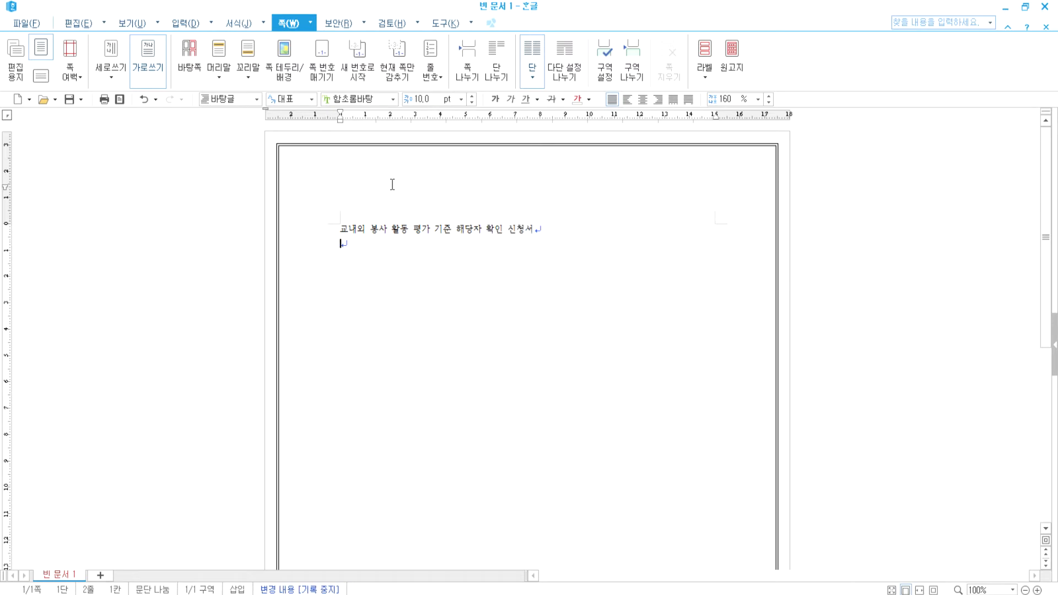
Enter the spaced line "제 학년 반 번" below the title, leaving three blank lines between them
{"action": "left_click", "coordinate": [128, 25]}
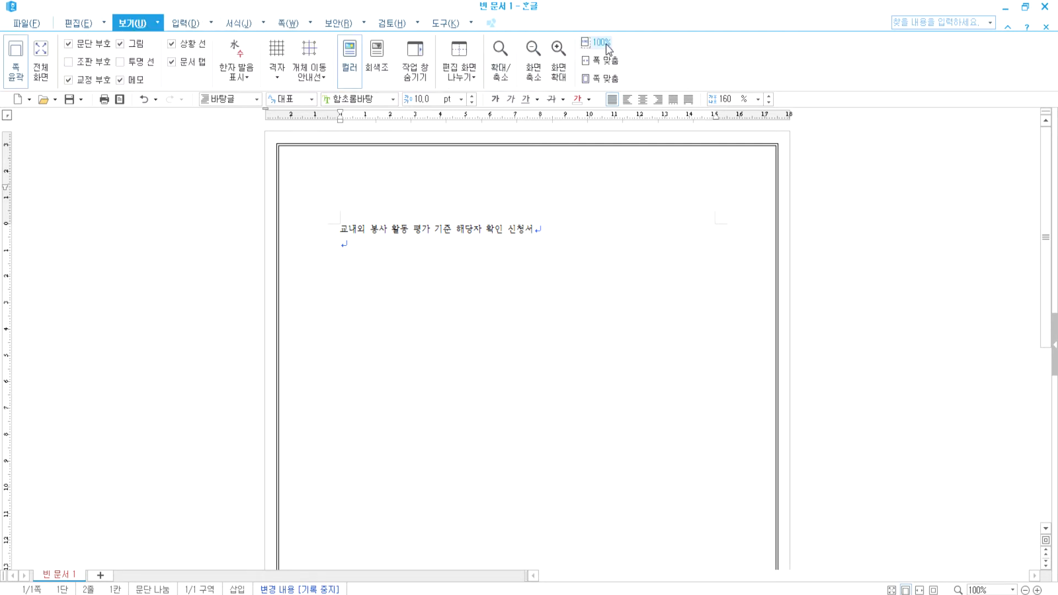
{"action": "left_click", "coordinate": [603, 60]}
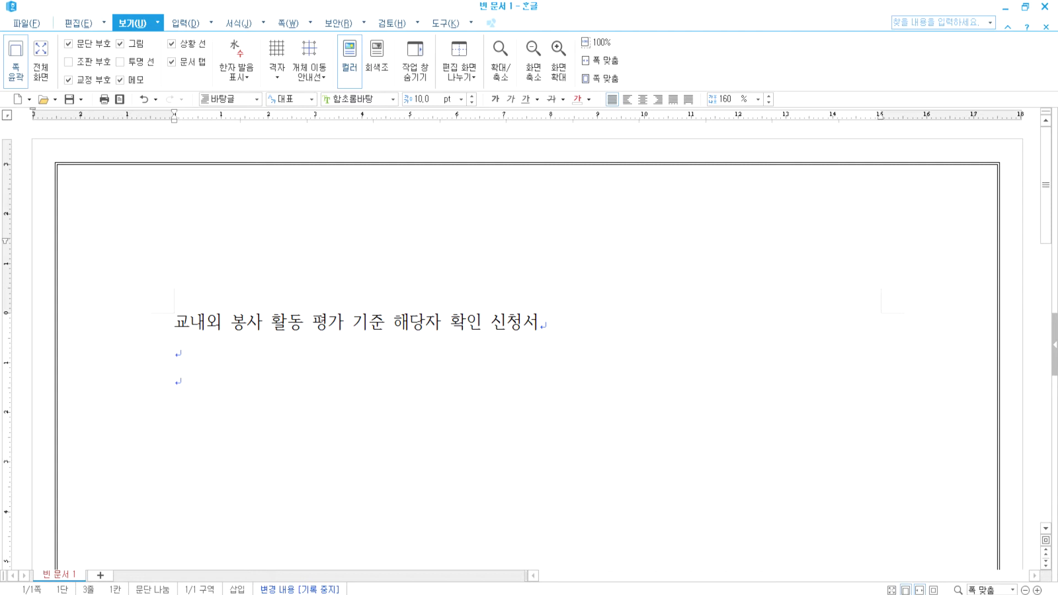
{"action": "type", "text": "제  학ㄴ"}
{"action": "type", "text": "ㅕㄴ "}
{"action": "type", "text": "   ㅂㅏㄴ     ㅂ"}
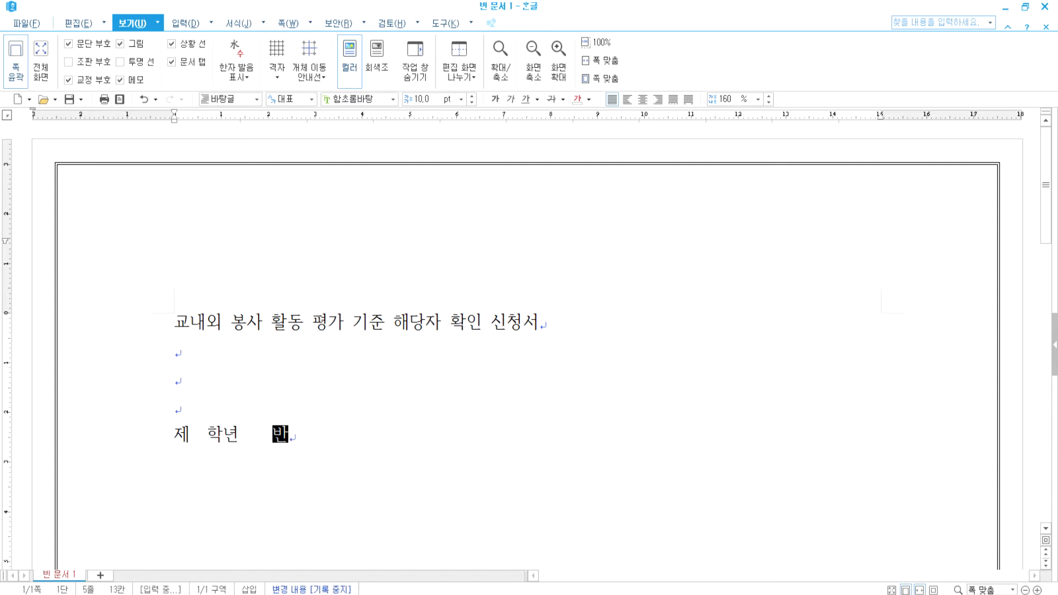
{"action": "type", "text": "ㅓㄴ"}
{"action": "key", "text": "Return"}
Add the name label "성 명:" under the class line, followed by blank lines
{"action": "type", "text": "성ㅁ"}
{"action": "key", "text": "BackSpace"}
{"action": "key", "text": "BackSpace"}
{"action": "type", "text": "ㅁㅕㅇ"}
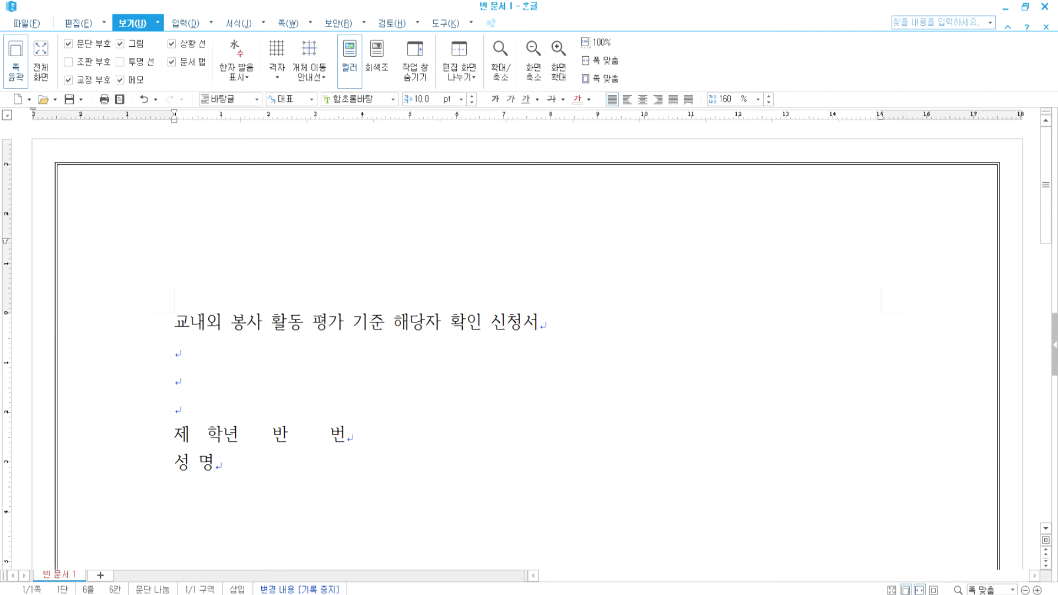
{"action": "type", "text": ":"}
{"action": "key", "text": "Return"}
{"action": "key", "text": "Return"}
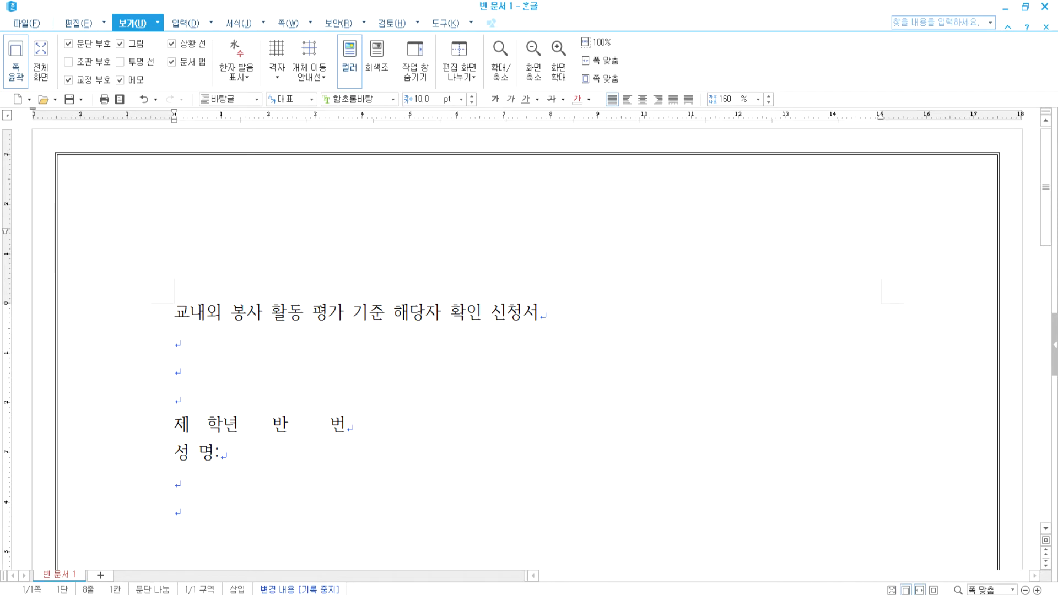
Begin the body paragraph below the name label with "본인은 학업성적 관리규정 제 34조에 정한", erasing the mistyped ending
{"action": "key", "text": "Return"}
{"action": "type", "text": "본인은 학"}
{"action": "type", "text": "업성적 관리"}
{"action": "type", "text": "규정 제 "}
{"action": "type", "text": "34조에 저"}
{"action": "type", "text": "ㅇ하 ㄴ교내"}
{"action": "key", "text": "BackSpace"}
{"action": "key", "text": "BackSpace"}
{"action": "key", "text": "BackSpace"}
{"action": "key", "text": "BackSpace"}
{"action": "key", "text": "BackSpace"}
Continue the body paragraph with "교내외 봉사활동 평가 기준 해당자임을 덧붙임", correcting typing slips
{"action": "type", "text": "ㄴ 곤ㅐ외 봉ㅅㅏ활동 펴ㅛ"}
{"action": "key", "text": "BackSpace"}
{"action": "key", "text": "BackSpace"}
{"action": "type", "text": "평가 기주"}
{"action": "type", "text": "ㄴ 해당자임음"}
{"action": "key", "text": "BackSpace"}
{"action": "type", "text": "ㄹ 덧붙임"}
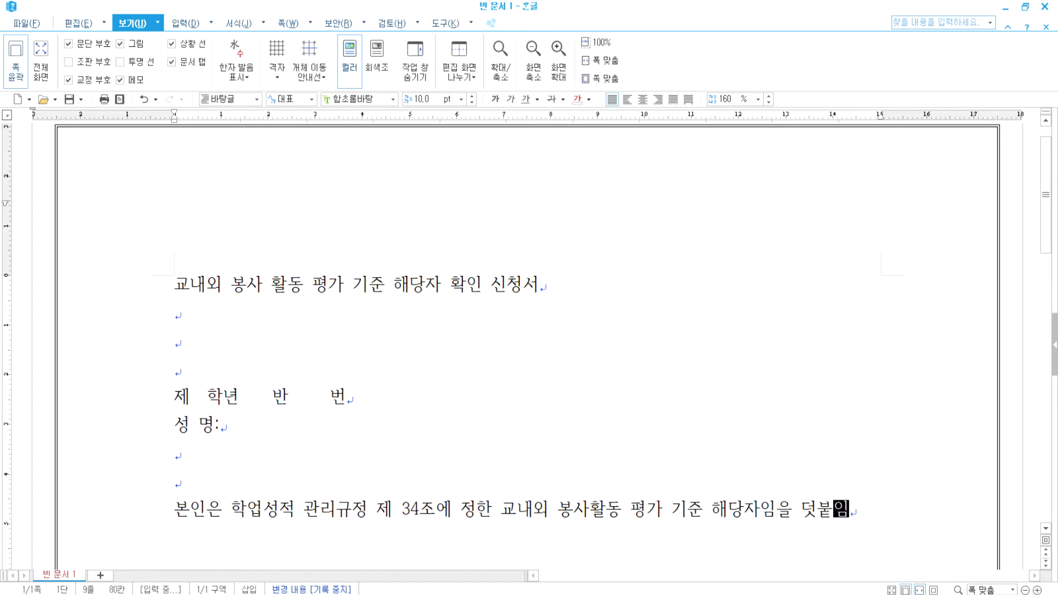
Continue the body paragraph with "증빙서를 갖추어 확인 요청하노니", retyping the slip after "확인"
{"action": "type", "text": " 증빙"}
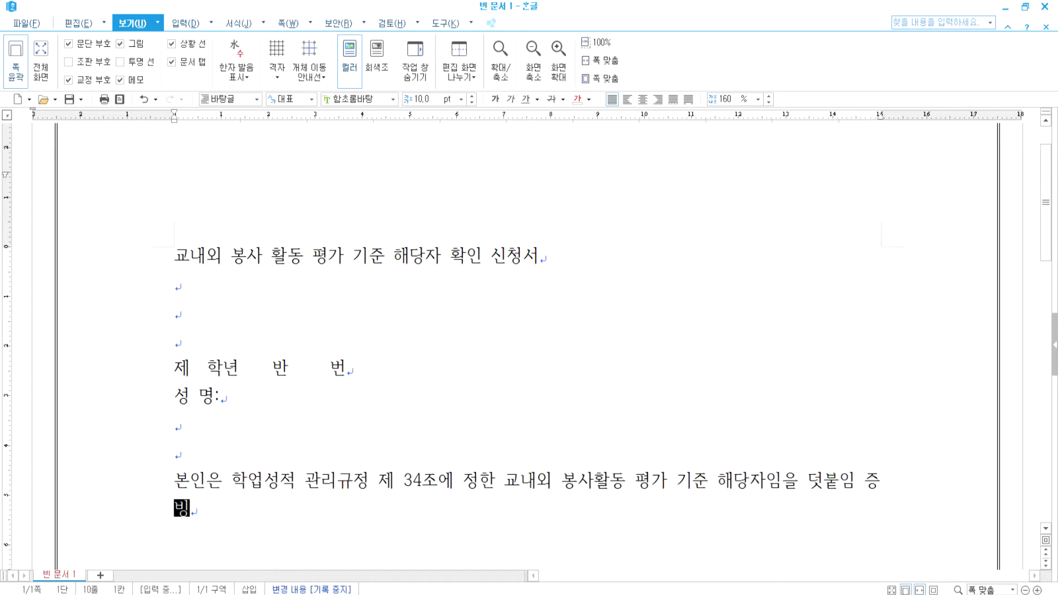
{"action": "type", "text": "서를 갖"}
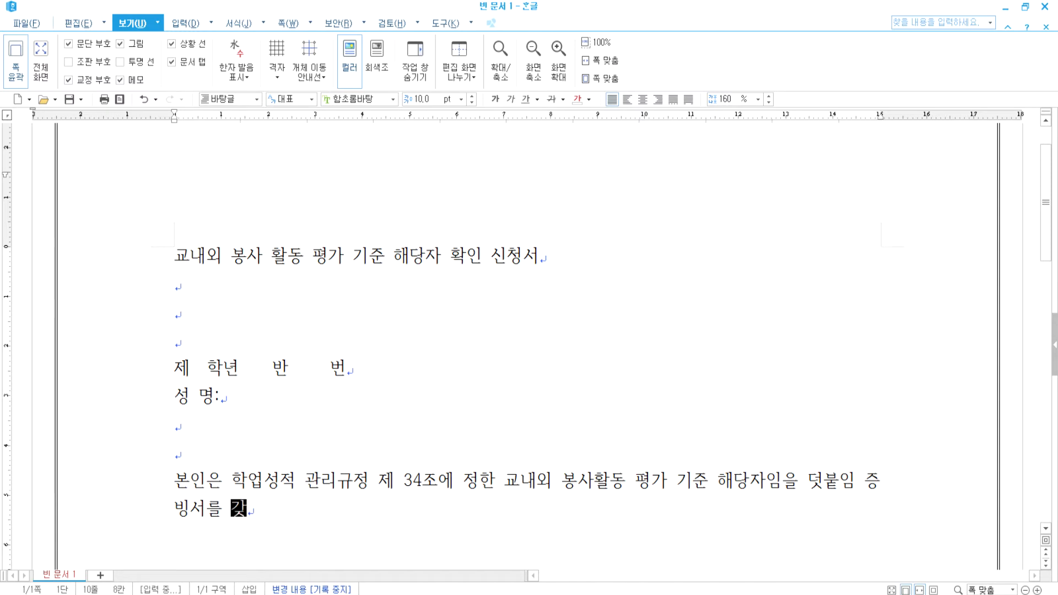
{"action": "type", "text": "추어 확인 초ㅇ"}
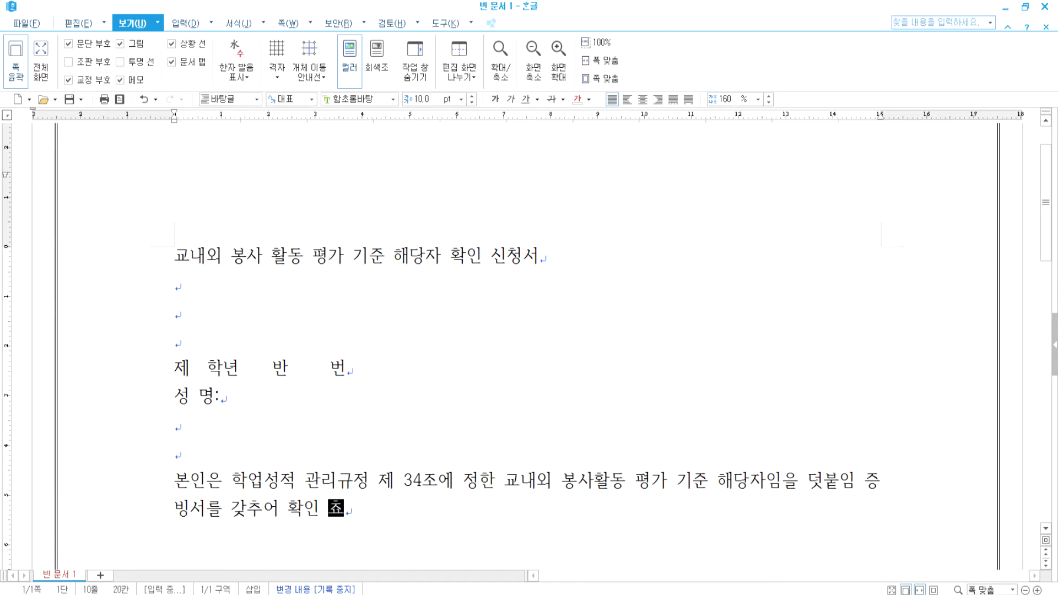
{"action": "key", "text": "BackSpace"}
{"action": "key", "text": "BackSpace"}
{"action": "type", "text": "요청하노니 서"}
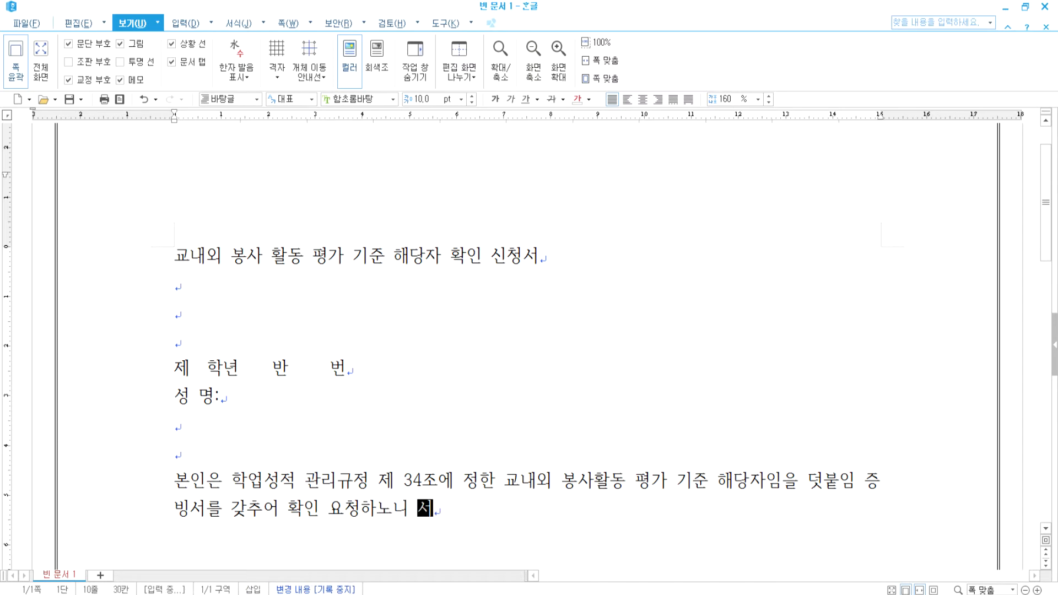
Change the paragraph's ending to "요청하오니" and complete the sentence with "심의 확인하여 주시기 바랍니ㄷ."
{"action": "key", "text": "BackSpace"}
{"action": "key", "text": "BackSpace"}
{"action": "key", "text": "BackSpace"}
{"action": "key", "text": "BackSpace"}
{"action": "key", "text": "BackSpace"}
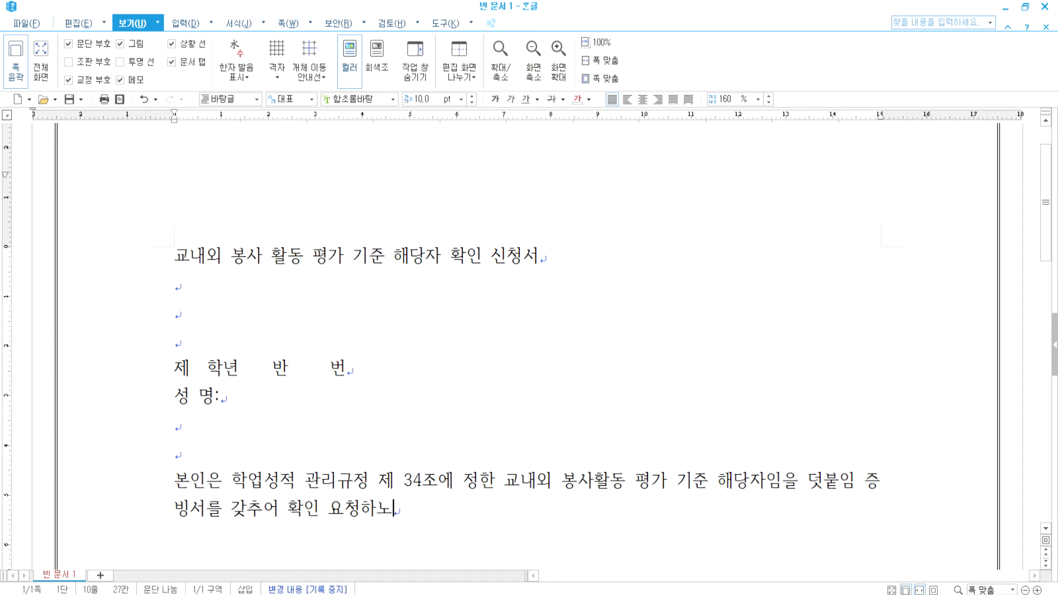
{"action": "type", "text": "오니 심"}
{"action": "type", "text": "의 확인하여 "}
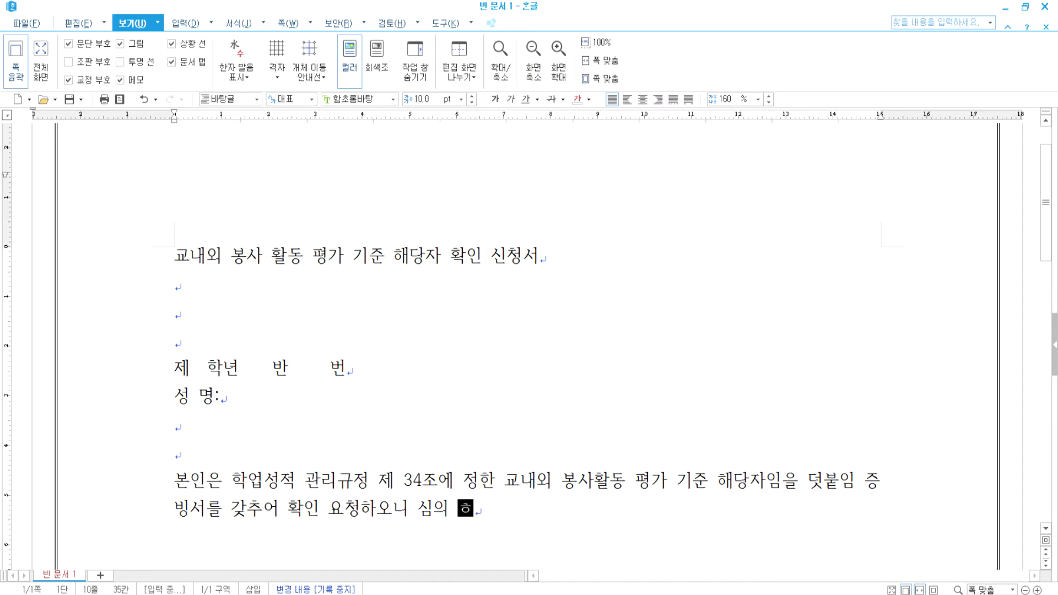
{"action": "type", "text": "주시기 바랍니ㄷ."}
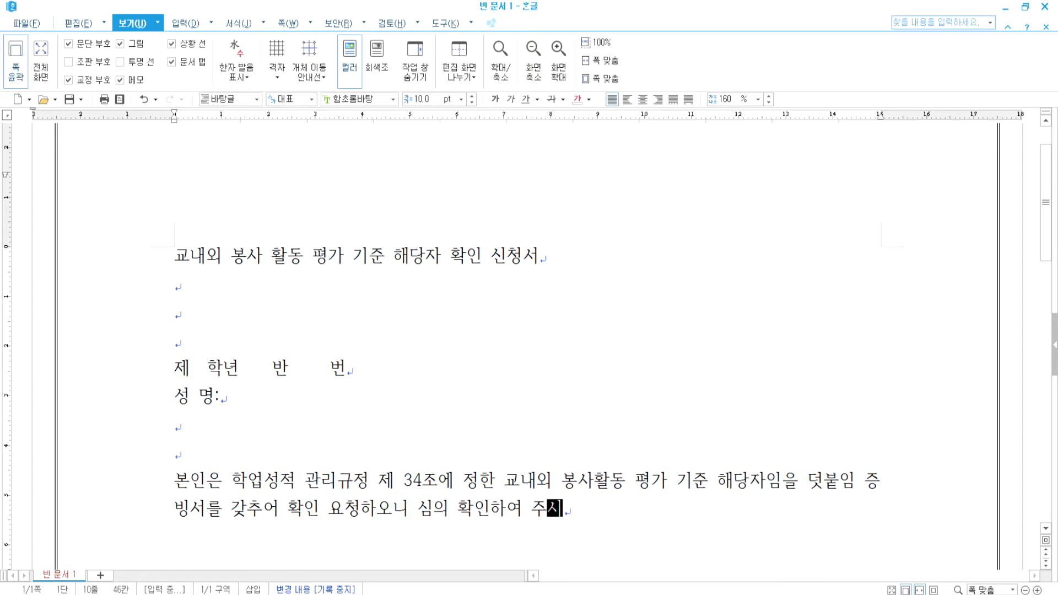
Leave three blank lines below the body paragraph and insert the ※ symbol from the general full-width symbols
{"action": "key", "text": "Return"}
{"action": "key", "text": "Return"}
{"action": "key", "text": "Return"}
{"action": "key", "text": "Return"}
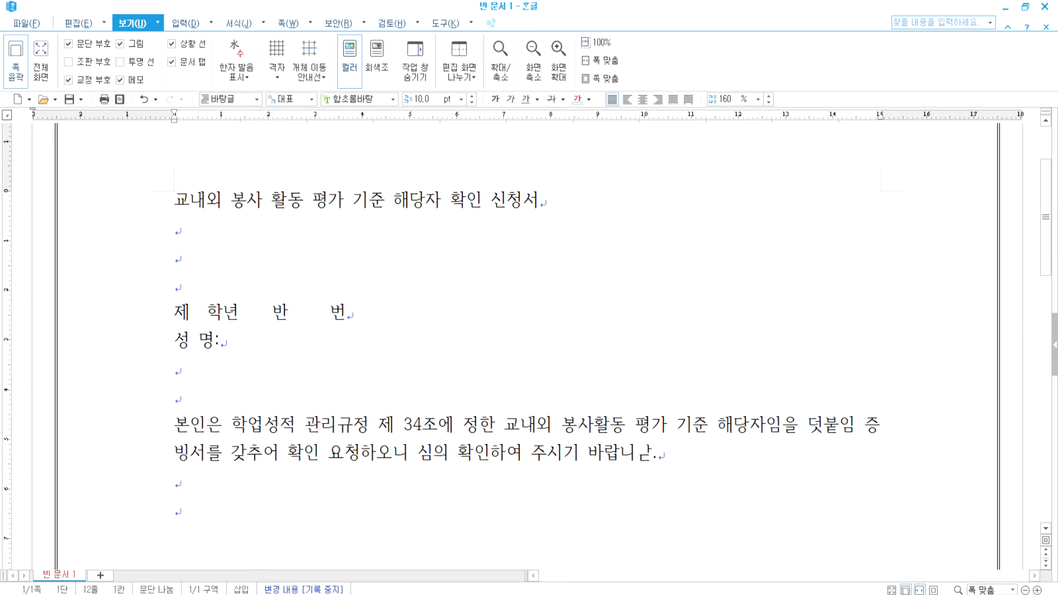
{"action": "key", "text": "ctrl+F10"}
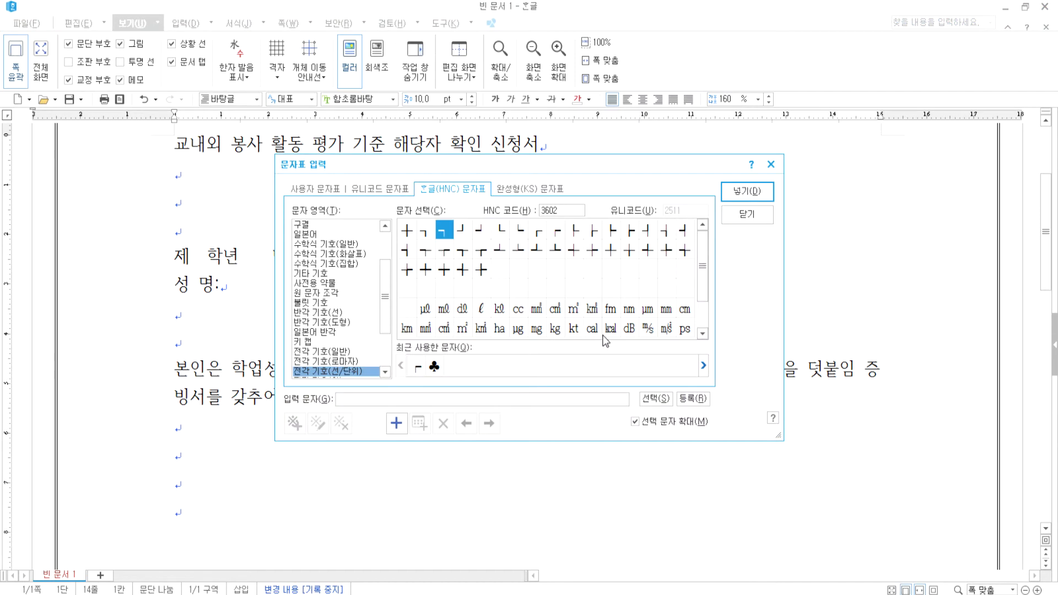
{"action": "left_click", "coordinate": [347, 351]}
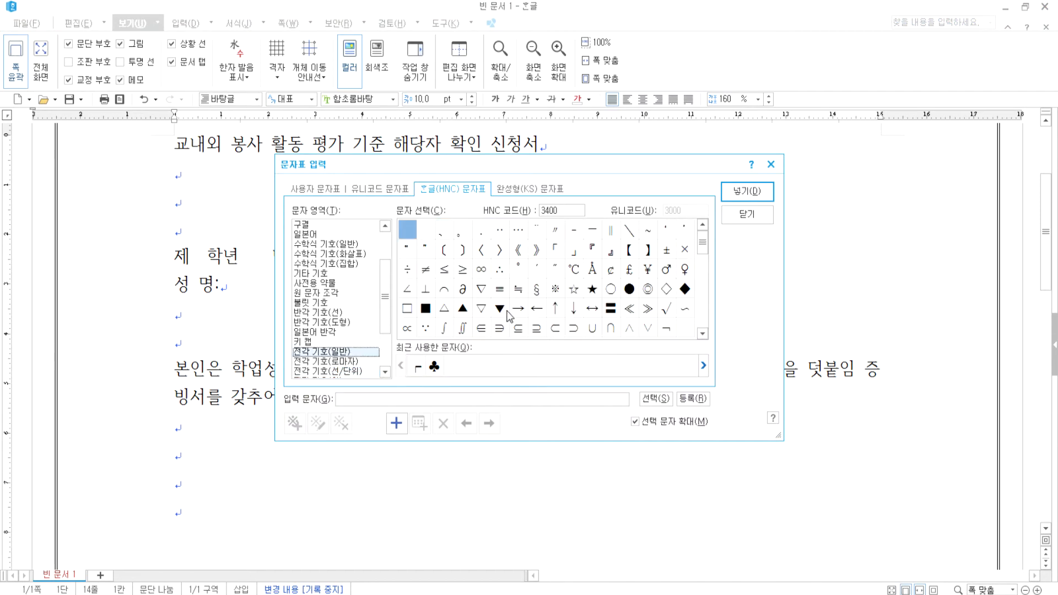
{"action": "left_click", "coordinate": [554, 289]}
{"action": "left_click", "coordinate": [746, 191]}
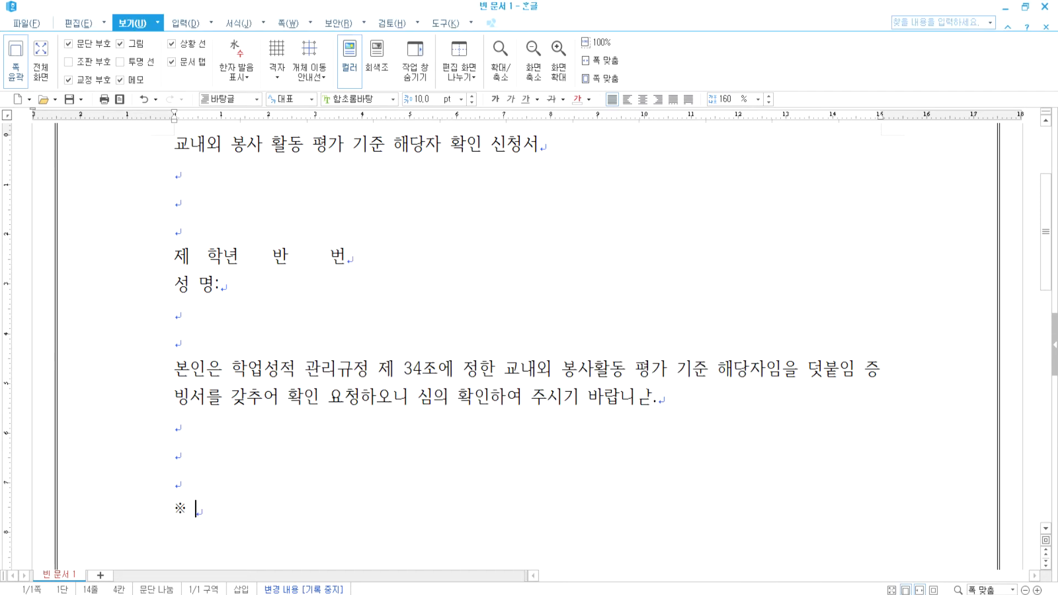
Write the attachment note "덧붙임 : 중빙서 각1부" after the ※ symbol, removing the space before "1부"
{"action": "type", "text": "ㄷ"}
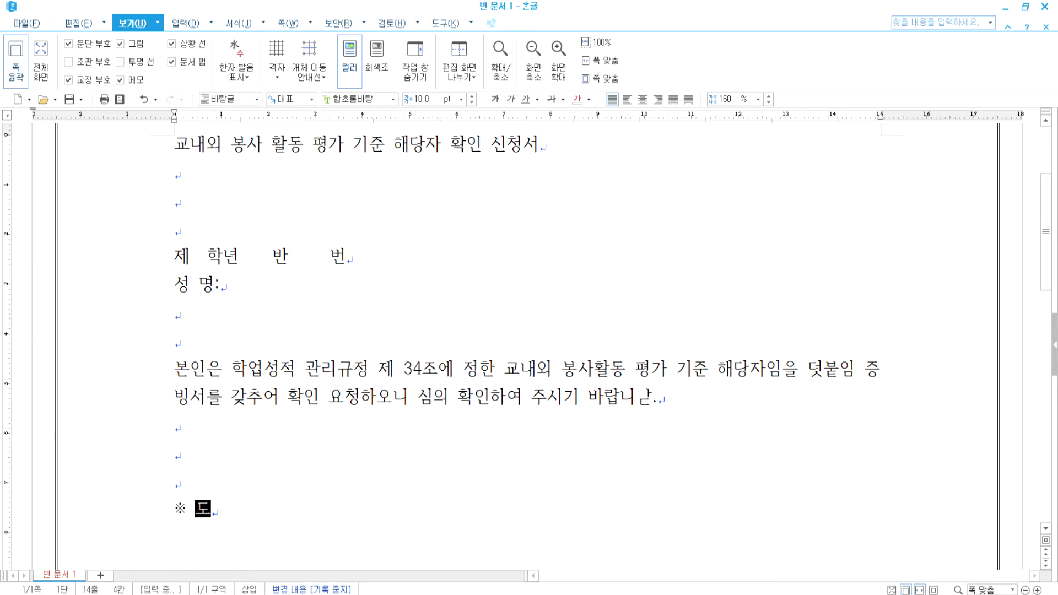
{"action": "type", "text": "ㅓㅊㅂㅜㅌㅇ"}
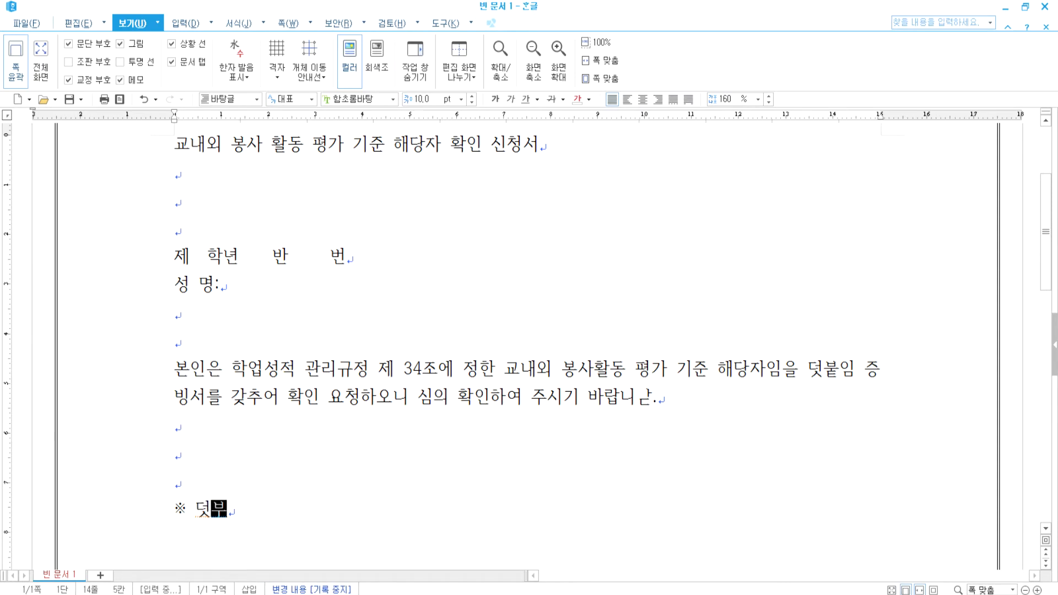
{"action": "type", "text": "ㅣㅁ : ㅈㅜㅇ"}
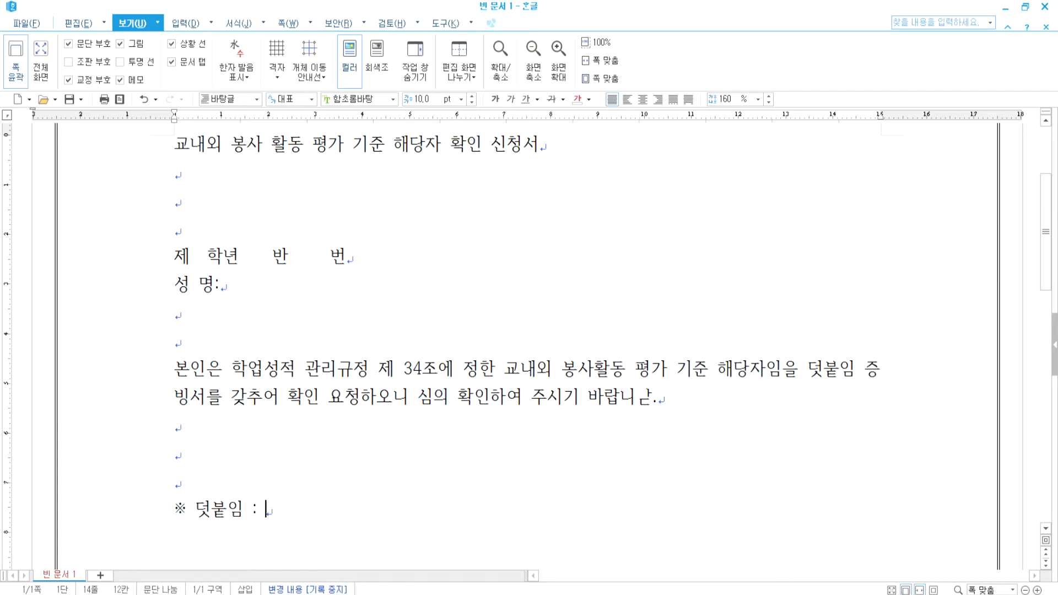
{"action": "type", "text": "ㅂㅣㅇㅅㅓ ㄱㅏㄱ 1ㅂㅜ"}
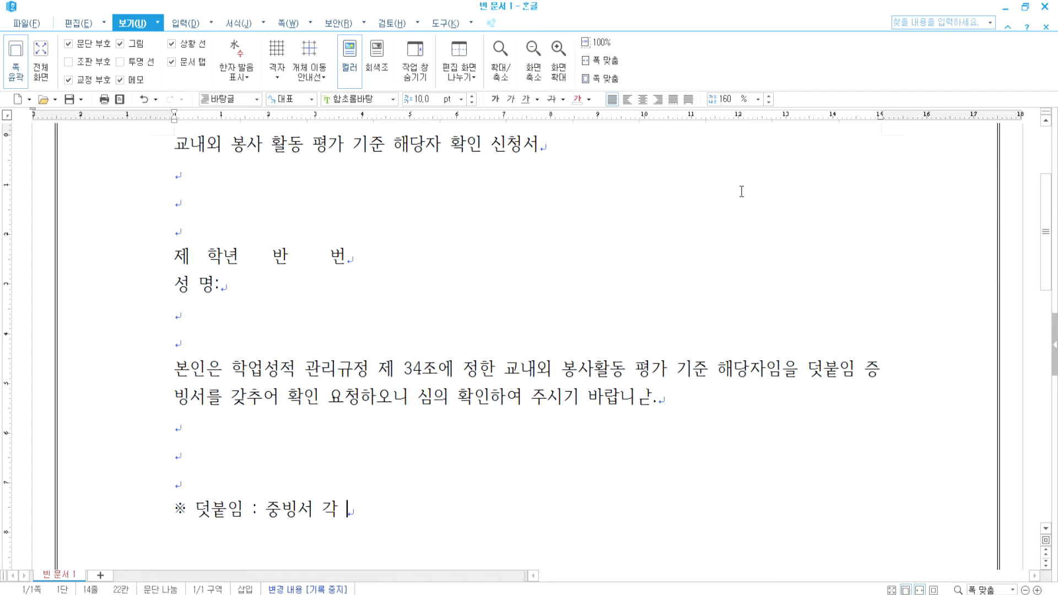
{"action": "key", "text": "Left"}
{"action": "key", "text": "Left"}
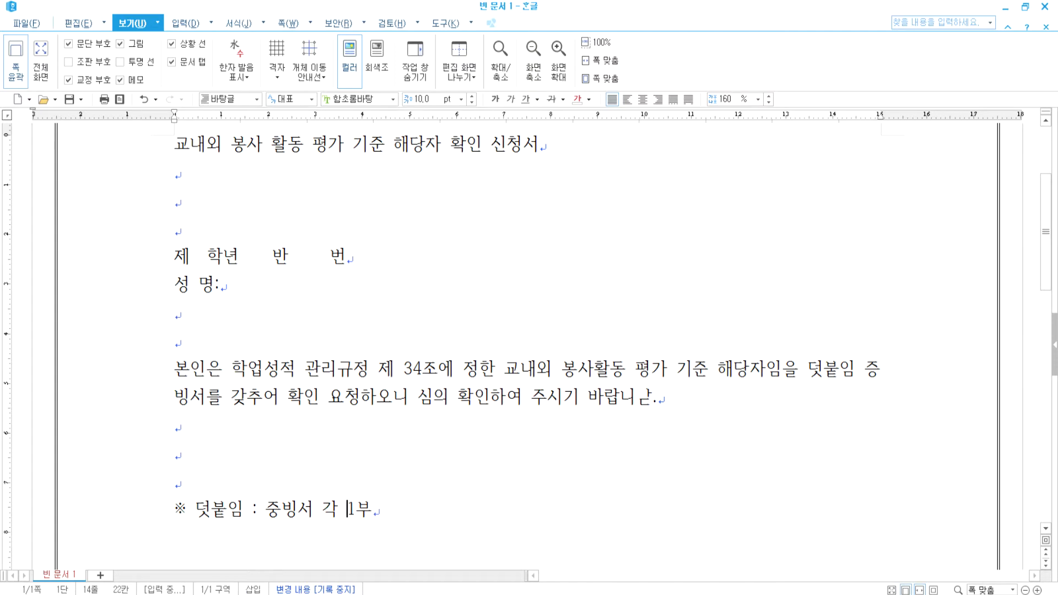
{"action": "key", "text": "Delete"}
{"action": "key", "text": "End"}
Enter the date line "2021년 월 일" with wide gaps, two blank lines below the attachment note
{"action": "key", "text": "Return"}
{"action": "key", "text": "Return"}
{"action": "key", "text": "Return"}
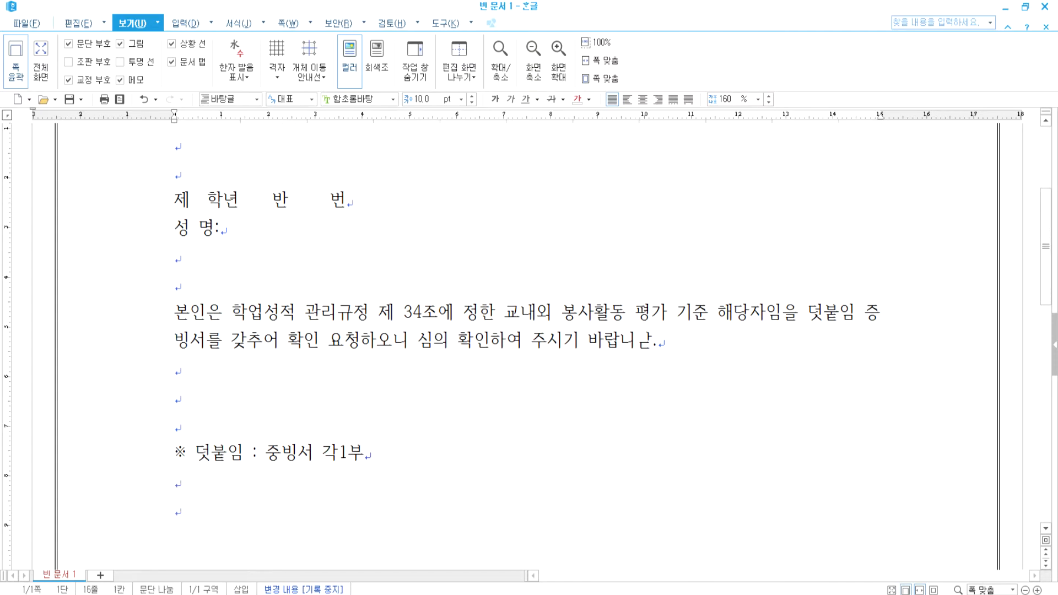
{"action": "type", "text": "202"}
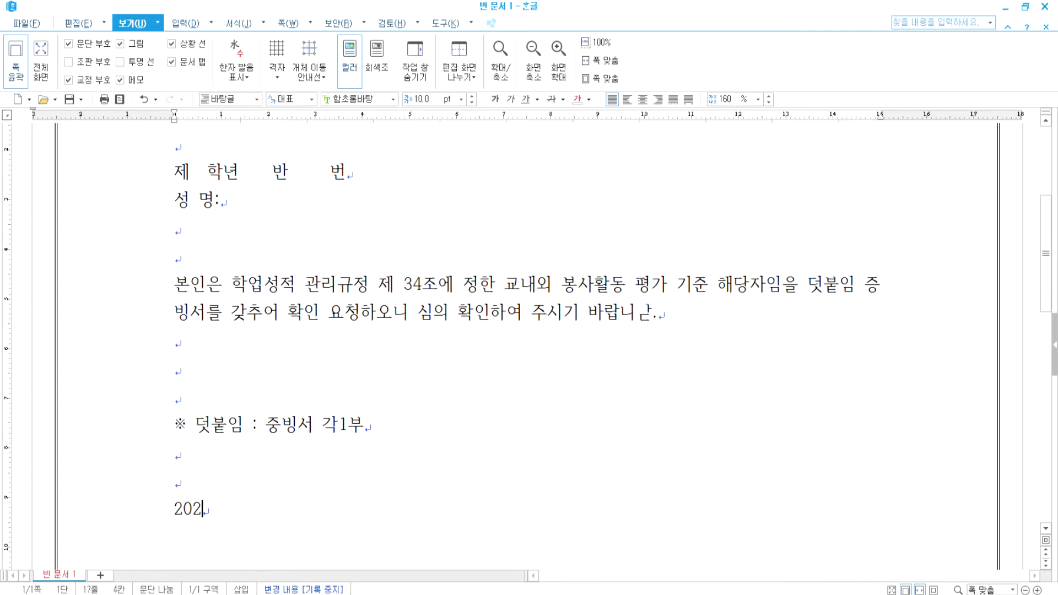
{"action": "type", "text": "1ㄴㅕㄴ     ㅇㅝㄹ      ㅇㅣ"}
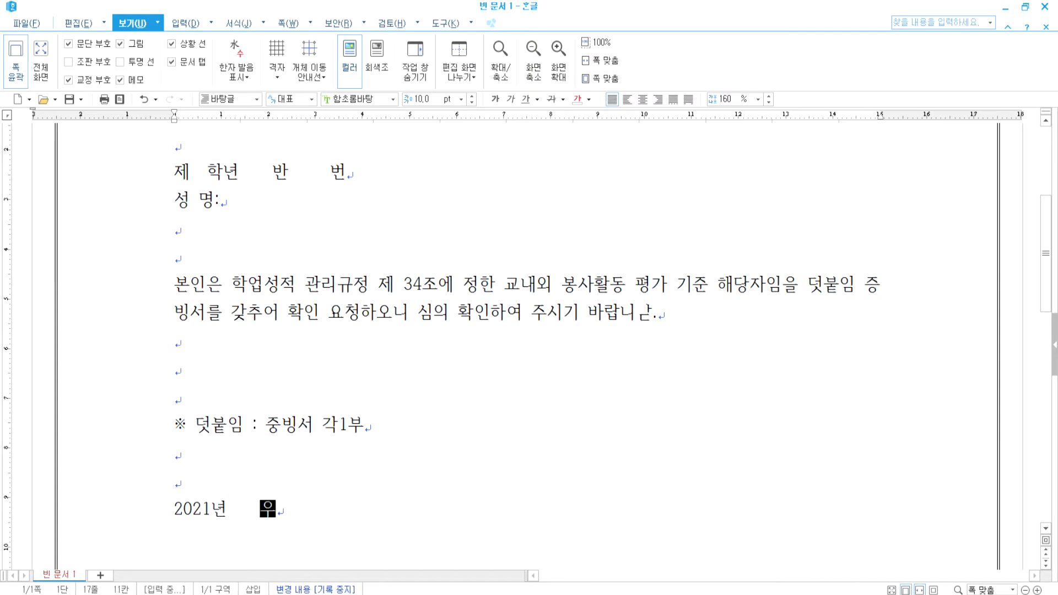
{"action": "type", "text": "ㄹ"}
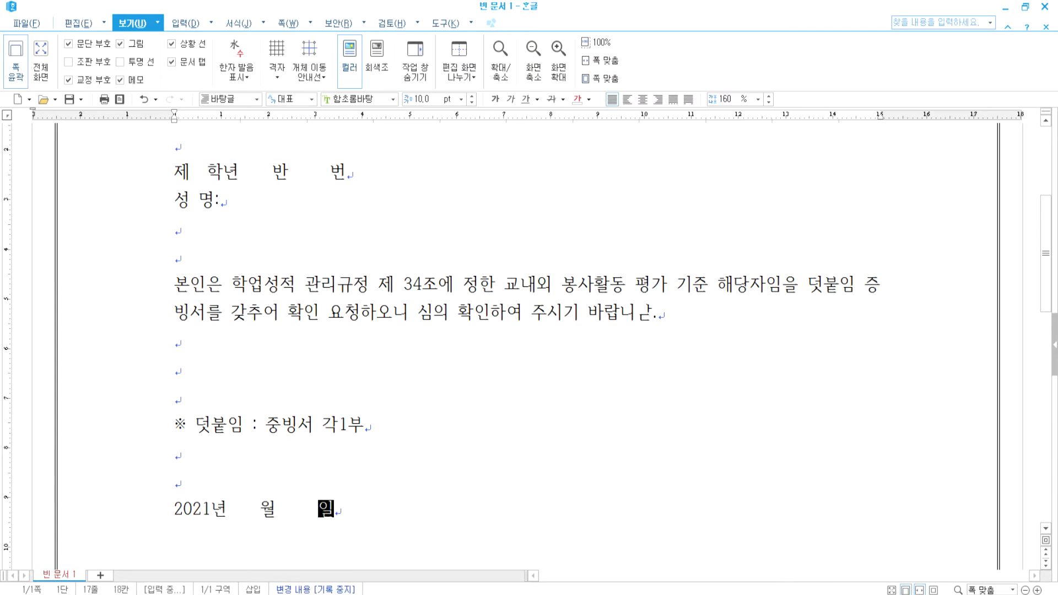
Insert a space between "2021" and "년" in the date line
{"action": "key", "text": "Home"}
{"action": "key", "text": "Right"}
{"action": "key", "text": "Right"}
{"action": "key", "text": "Right"}
{"action": "key", "text": "Right"}
{"action": "key", "text": "End"}
Add the signature lines "본 인 : 인" and "담당교사 : 인" under the date, leaving wide gaps before each final "인"
{"action": "key", "text": "Return"}
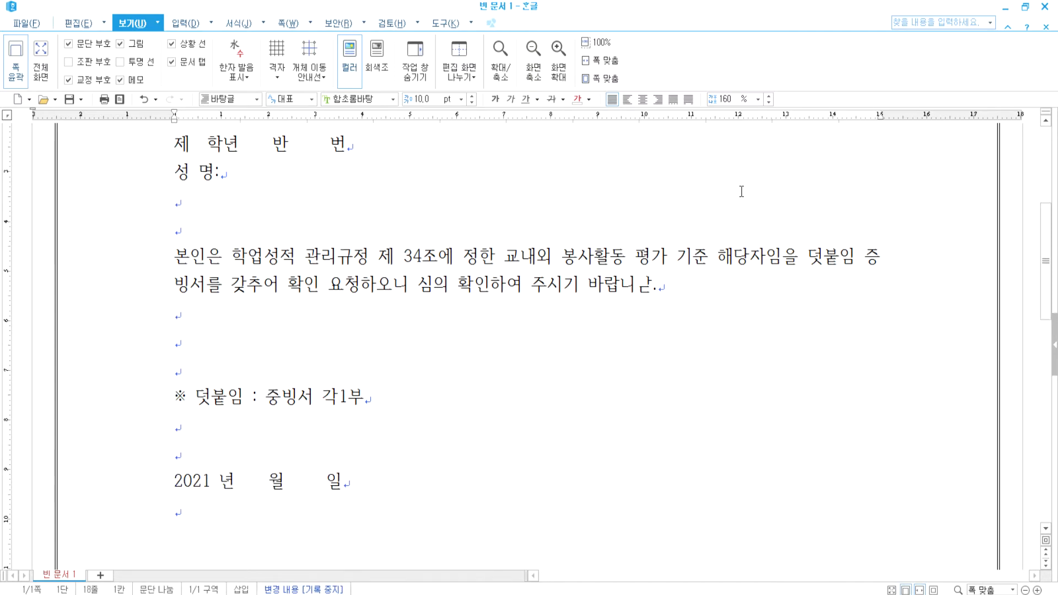
{"action": "type", "text": "ㅂㅗㄴ      ㅇㅣㄴ :               ㅇㅣㄴ"}
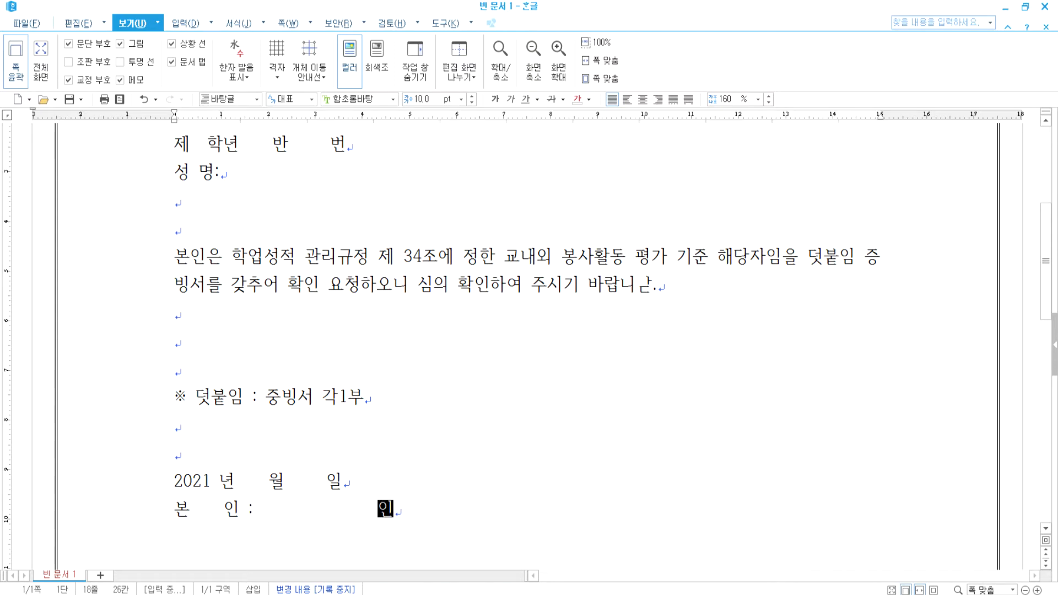
{"action": "key", "text": "Return"}
{"action": "type", "text": "ㄷㅏㅁㄷㅏㅇㄱㅛㅅㅏ"}
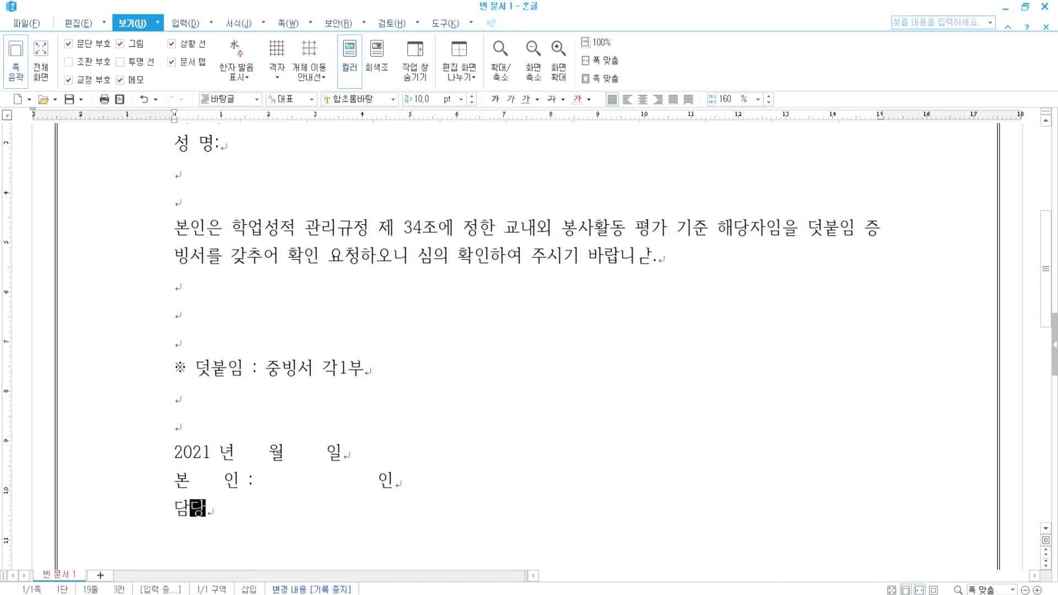
{"action": "type", "text": " :               "}
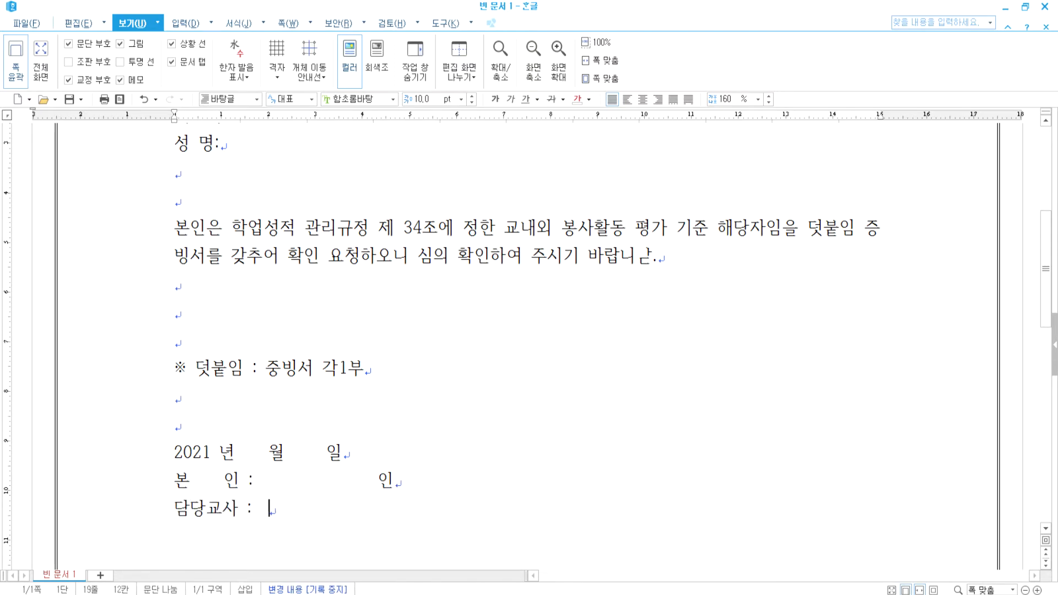
{"action": "type", "text": "ㅇㅣㄴ"}
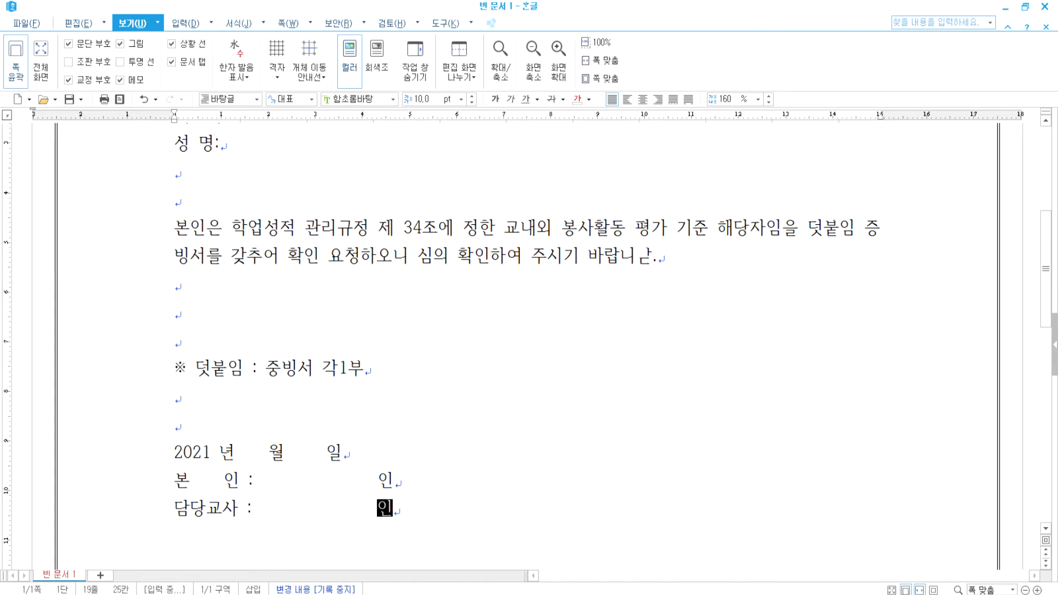
Enter the recipient line "고등학교장 귀하" four blank lines below the teacher's signature line
{"action": "key", "text": "Return"}
{"action": "key", "text": "Return"}
{"action": "key", "text": "Return"}
{"action": "key", "text": "Return"}
{"action": "key", "text": "Return"}
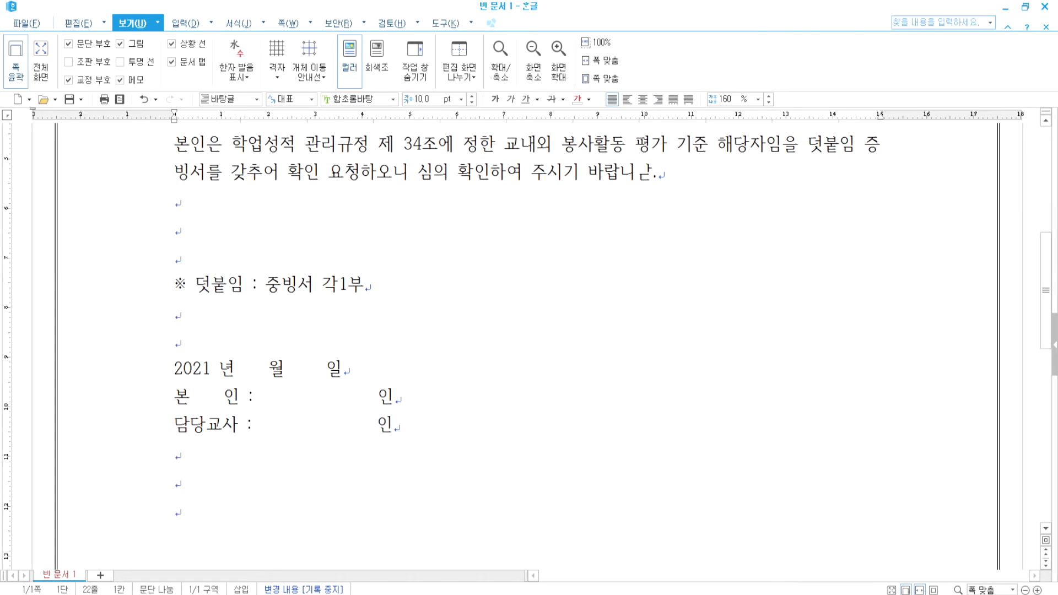
{"action": "type", "text": "ㄱㅗㄷㅡㅇㅎㅏㄱㄱㅛㅈㅏㅇ ㄱㅜㅣㅎㅏ"}
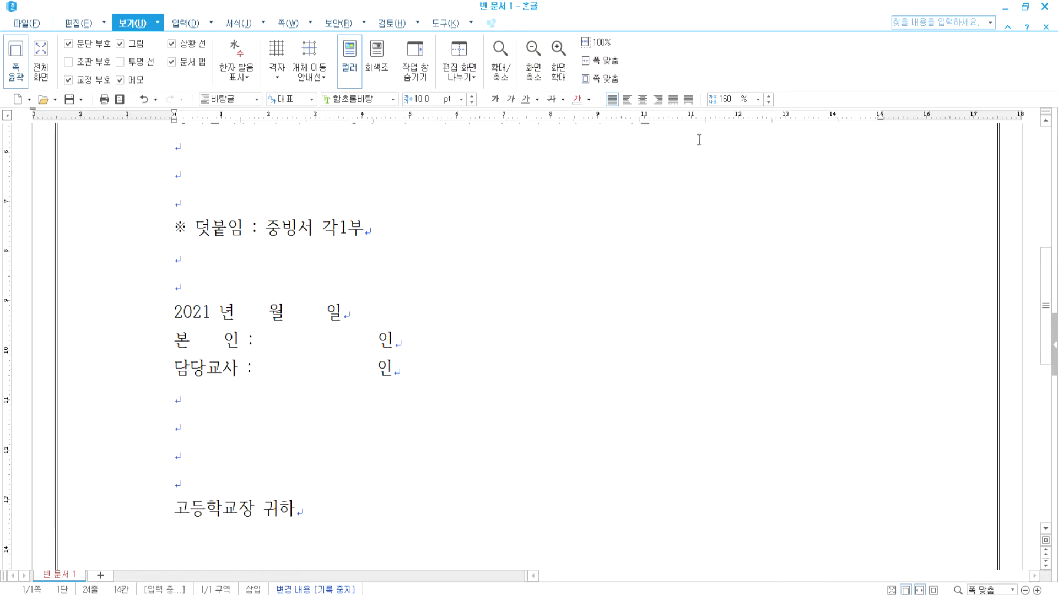
Review the typed text and examine the finished form 봉사확인신청서_완성 for its tables, alignment and text layout down to the recipient line
{"action": "scroll", "coordinate": [652, 269], "scroll_direction": "up", "scroll_amount": 6}
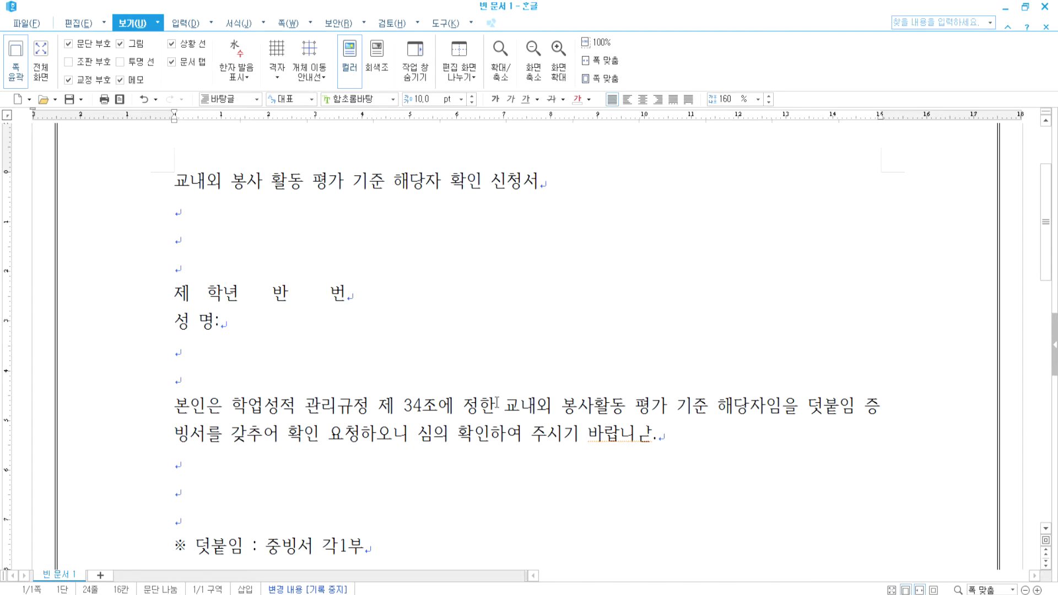
{"action": "scroll", "coordinate": [496, 406], "scroll_direction": "up", "scroll_amount": 3}
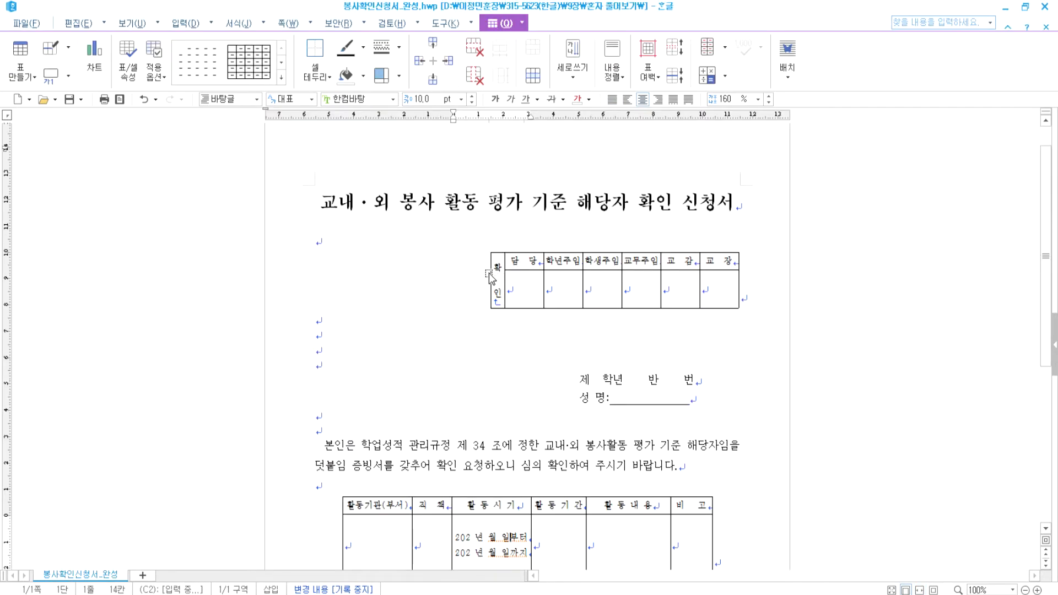
{"action": "left_click", "coordinate": [491, 294]}
{"action": "left_click", "coordinate": [472, 328]}
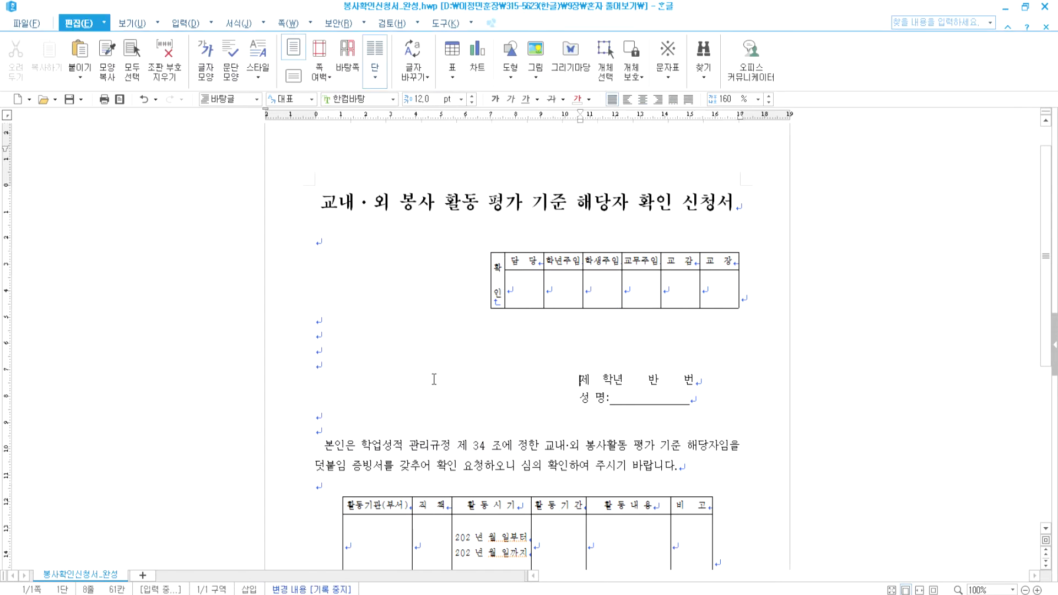
{"action": "scroll", "coordinate": [473, 385], "scroll_direction": "down", "scroll_amount": 3}
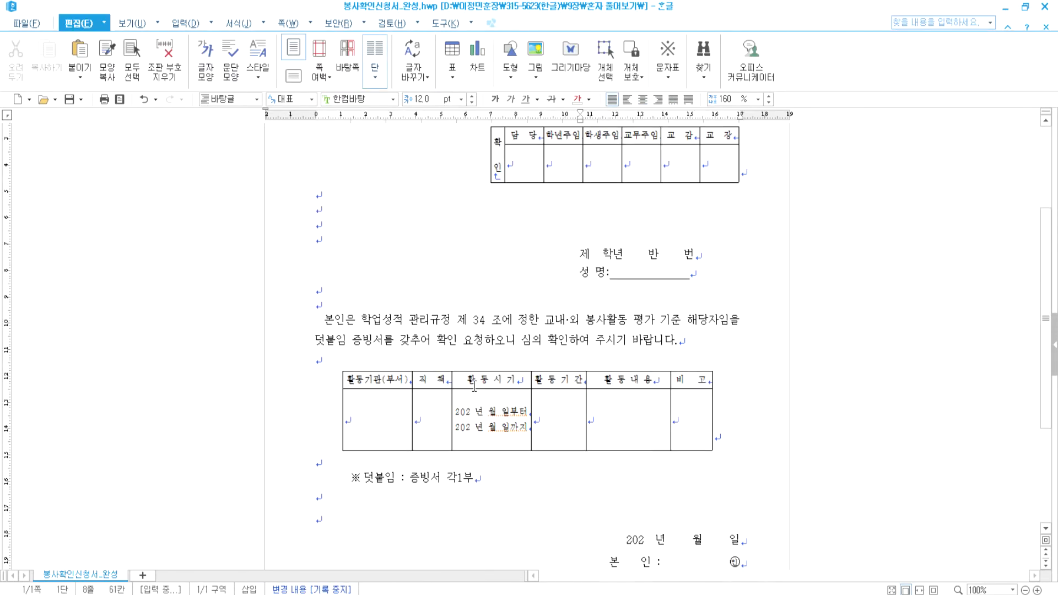
{"action": "scroll", "coordinate": [494, 393], "scroll_direction": "down", "scroll_amount": 3}
{"action": "left_click", "coordinate": [459, 519]}
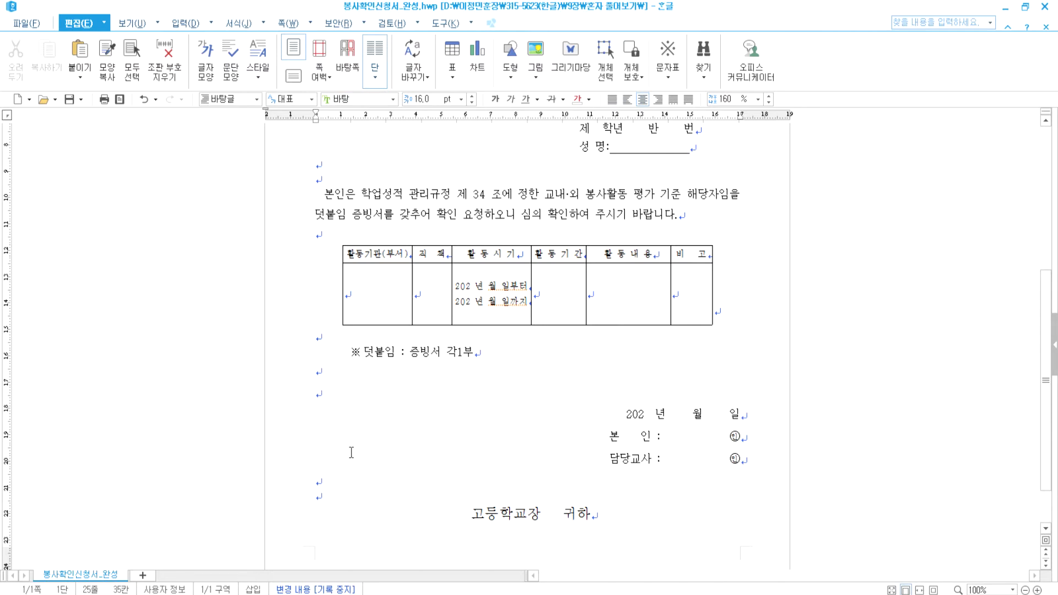
{"action": "left_click_drag", "start_coordinate": [458, 524], "coordinate": [482, 521]}
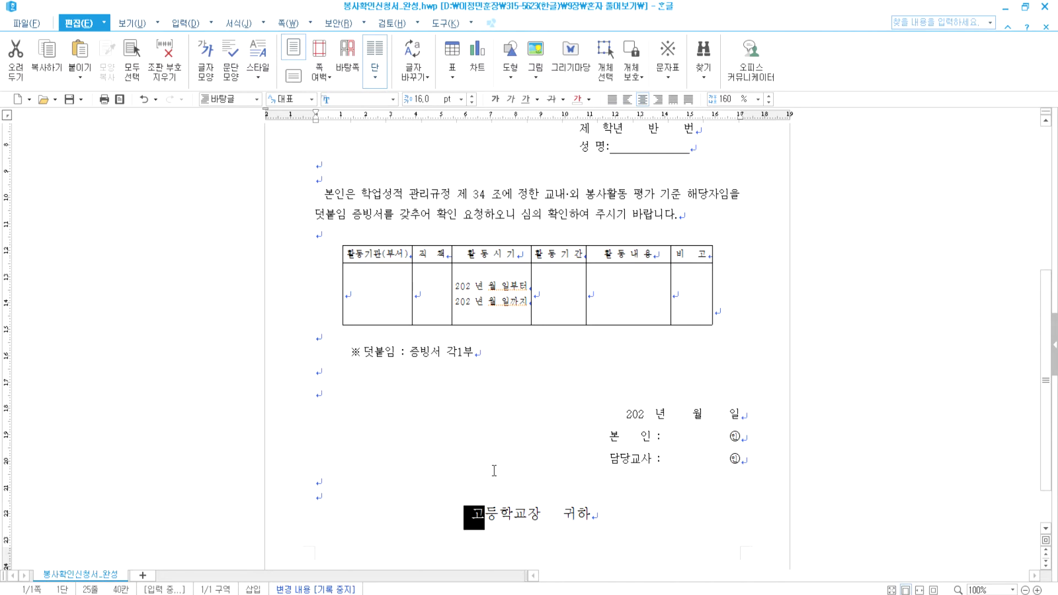
{"action": "left_click", "coordinate": [494, 471]}
{"action": "scroll", "coordinate": [491, 439], "scroll_direction": "up", "scroll_amount": 4}
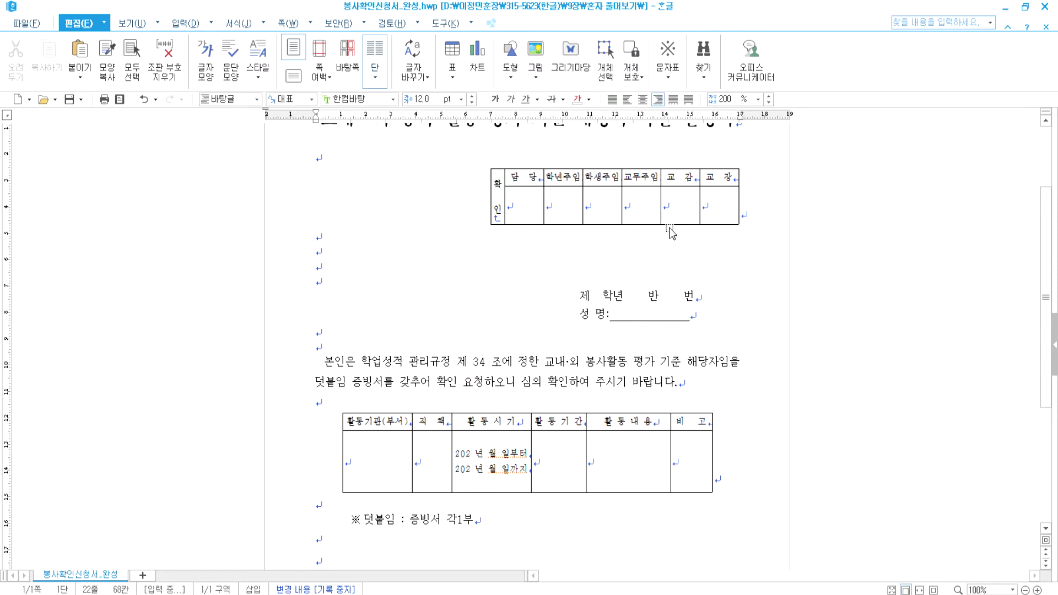
{"action": "scroll", "coordinate": [663, 335], "scroll_direction": "up", "scroll_amount": 2}
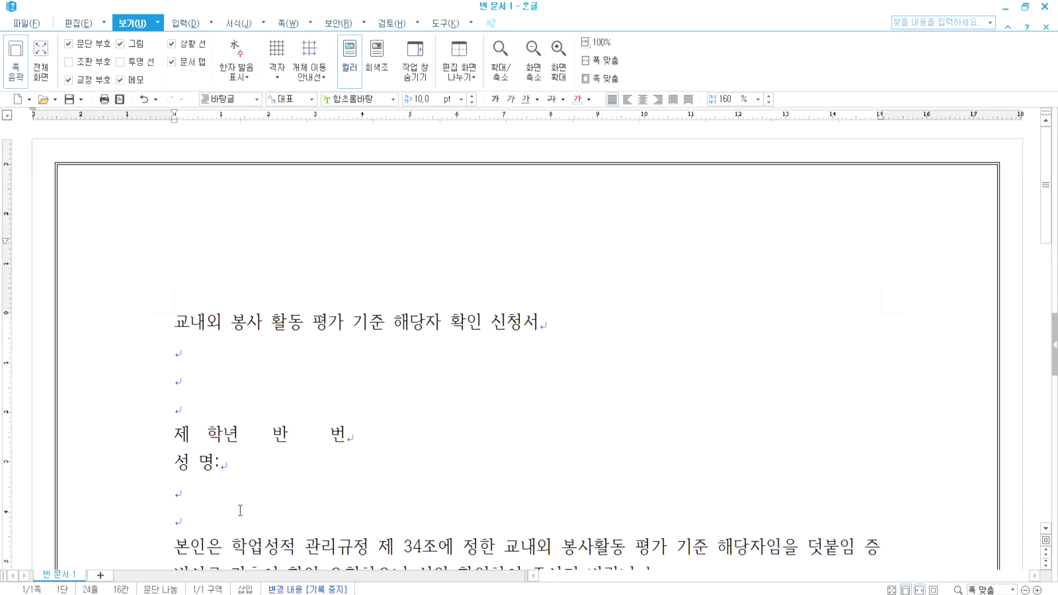
Add two more blank lines between the form title and the "제 학년 반 번" line
{"action": "left_click", "coordinate": [243, 490]}
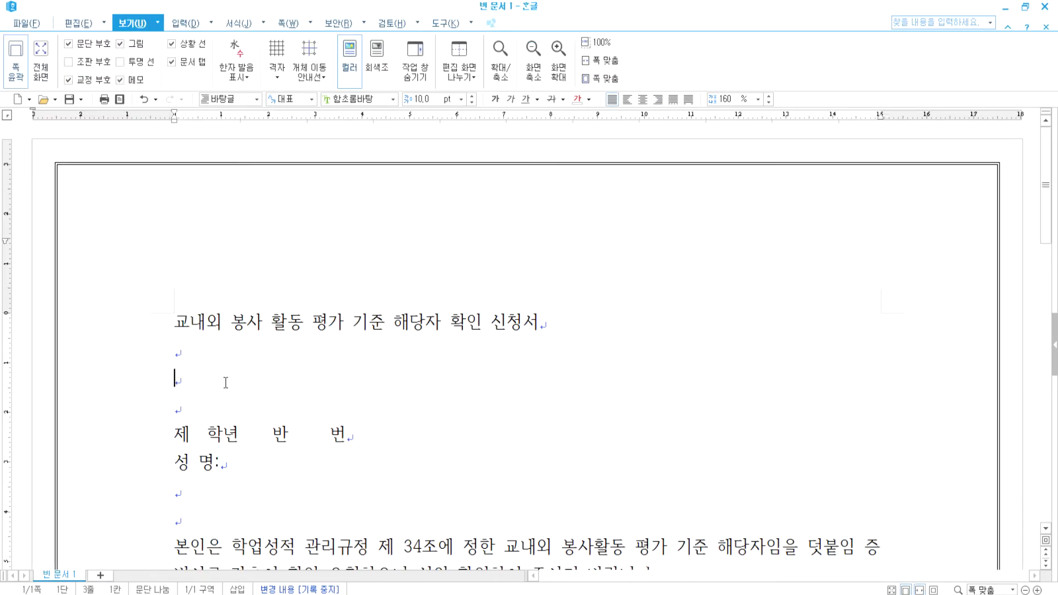
{"action": "key", "text": "Return"}
{"action": "key", "text": "Return"}
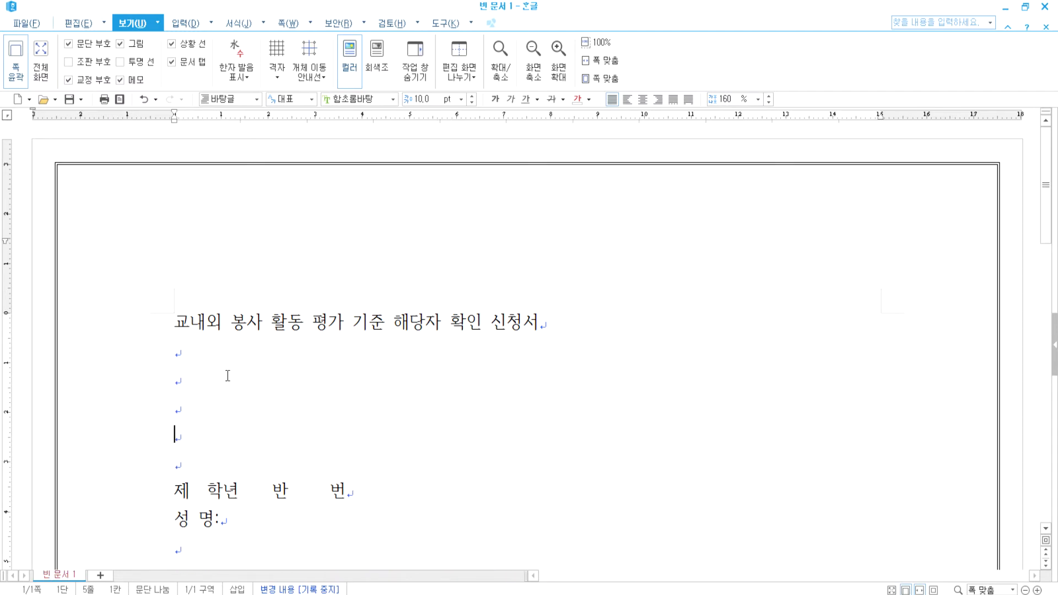
Try right-aligning the "제 학년 반 번" and "성 명:" lines, and undo the alignment
{"action": "scroll", "coordinate": [248, 406], "scroll_direction": "down", "scroll_amount": 3}
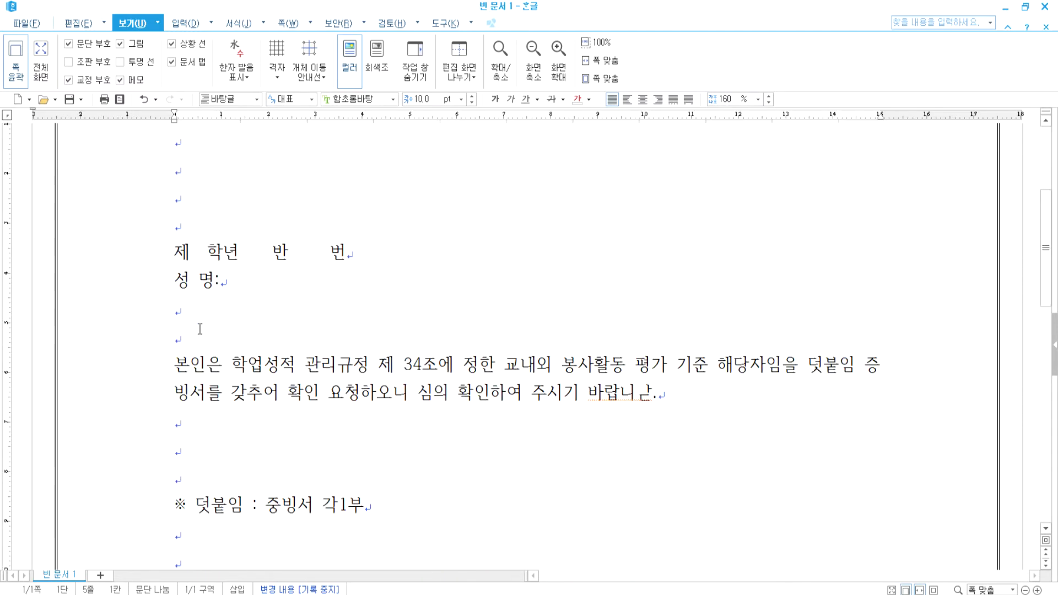
{"action": "left_click", "coordinate": [174, 250]}
{"action": "left_click_drag", "start_coordinate": [174, 250], "coordinate": [222, 284]}
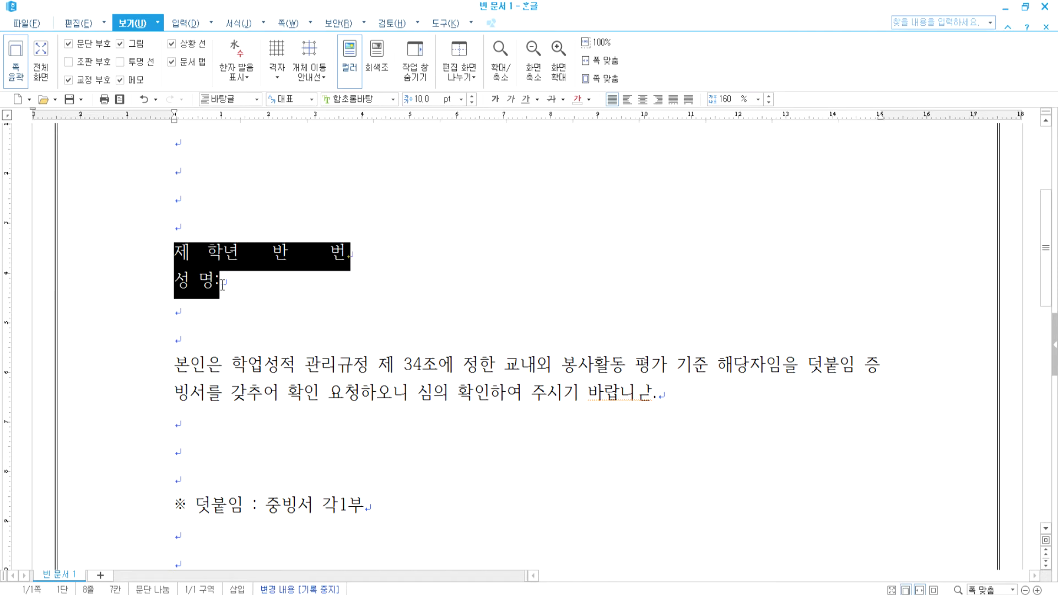
{"action": "left_click_drag", "start_coordinate": [174, 252], "coordinate": [223, 285]}
{"action": "left_click", "coordinate": [658, 99]}
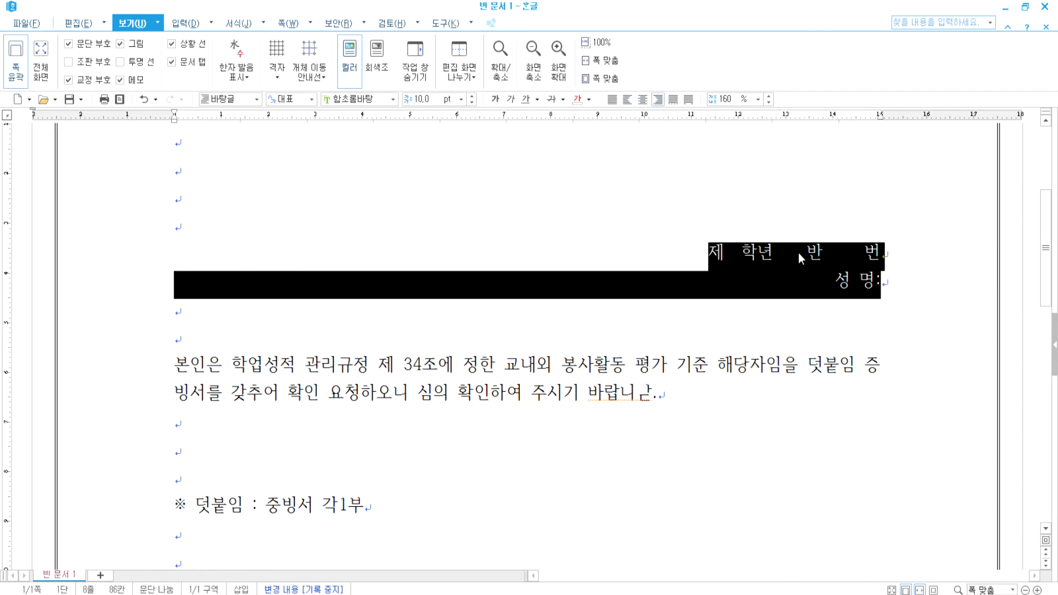
{"action": "left_click", "coordinate": [896, 286]}
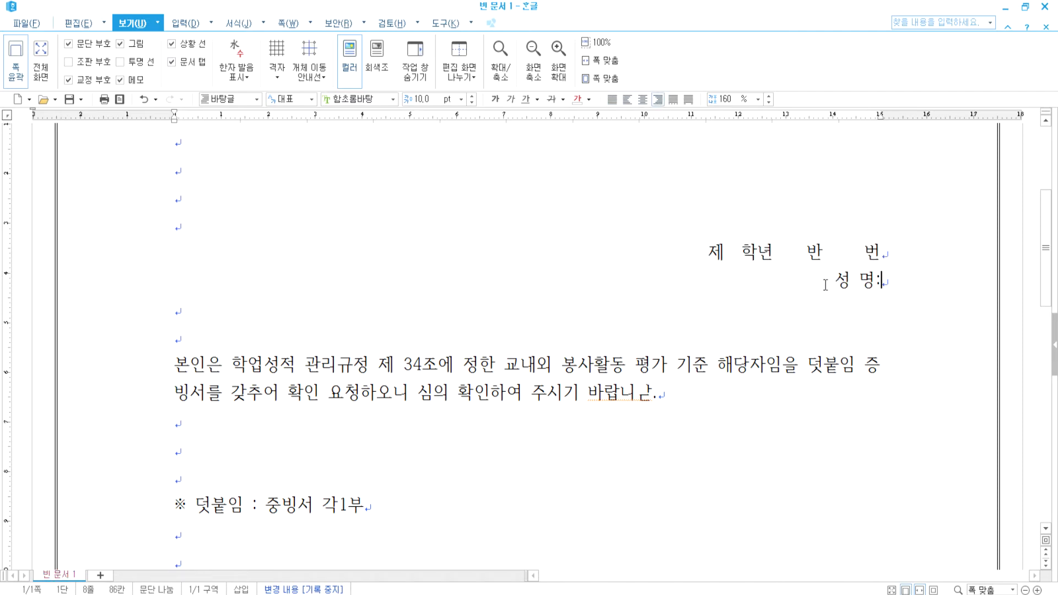
{"action": "key", "text": "ctrl+z"}
Indent the "제 학년 반 번" and "성 명:" lines with tabs so both start at the same point in the page's right part
{"action": "left_click", "coordinate": [173, 252]}
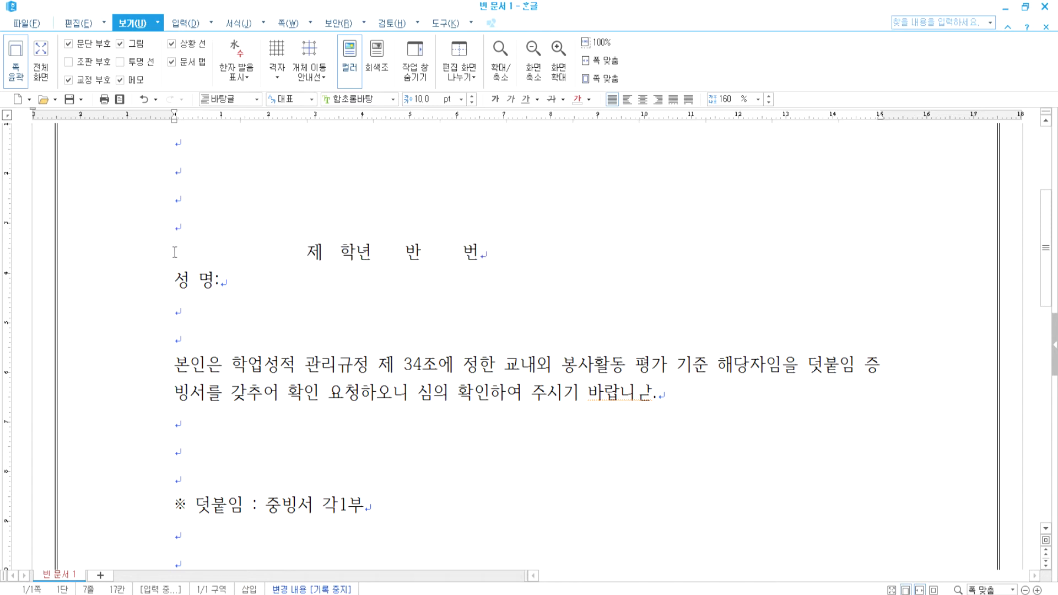
{"action": "left_click", "coordinate": [175, 281]}
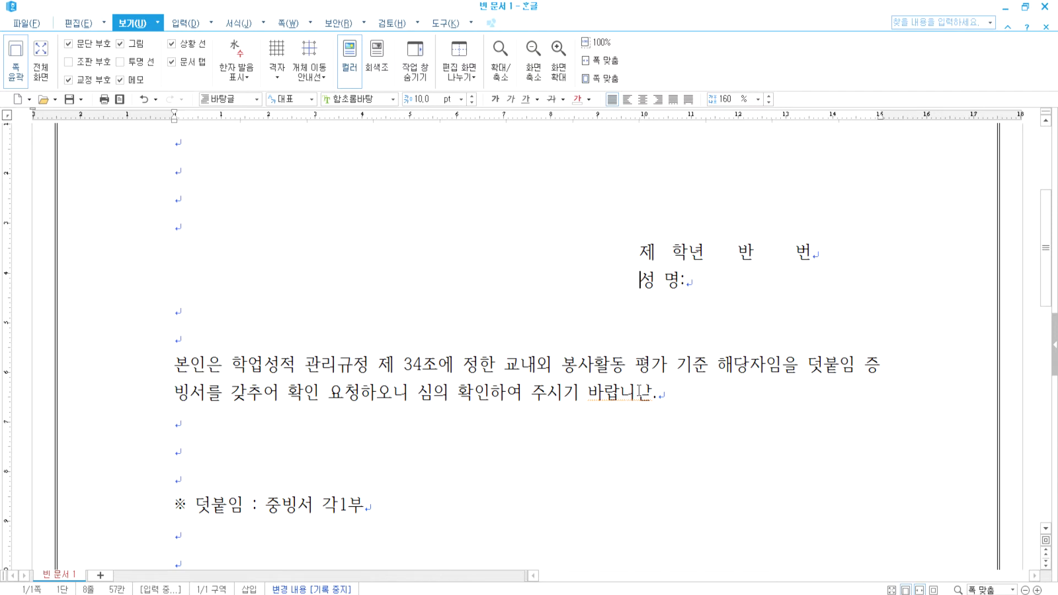
Correct the last word of the body paragraph to "바랍니다."
{"action": "left_click", "coordinate": [639, 391]}
{"action": "type", "text": "다"}
{"action": "key", "text": "Delete"}
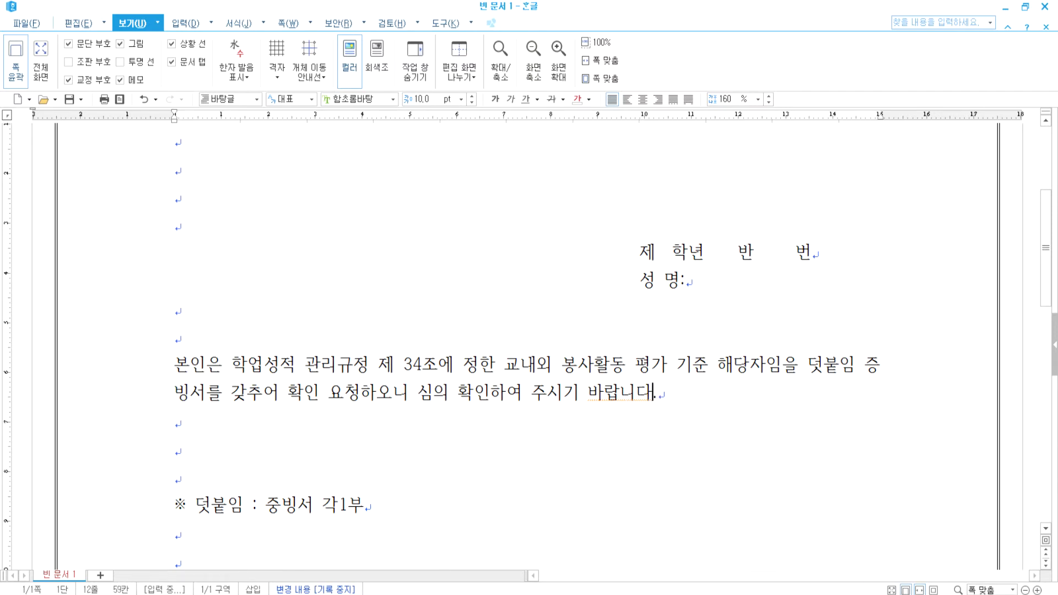
{"action": "key", "text": "Right"}
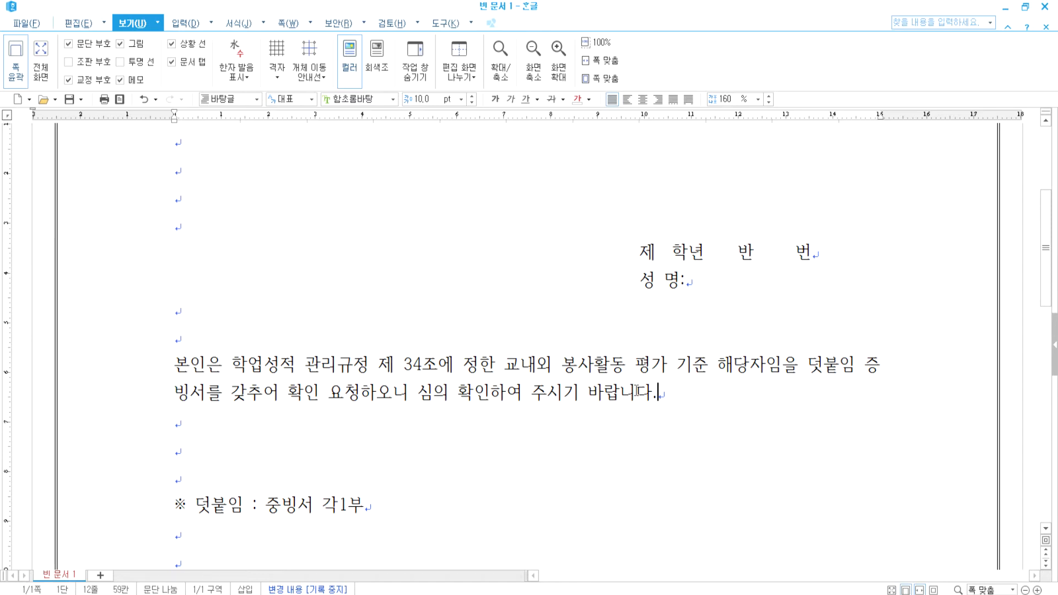
{"action": "left_click_drag", "start_coordinate": [638, 254], "coordinate": [307, 253]}
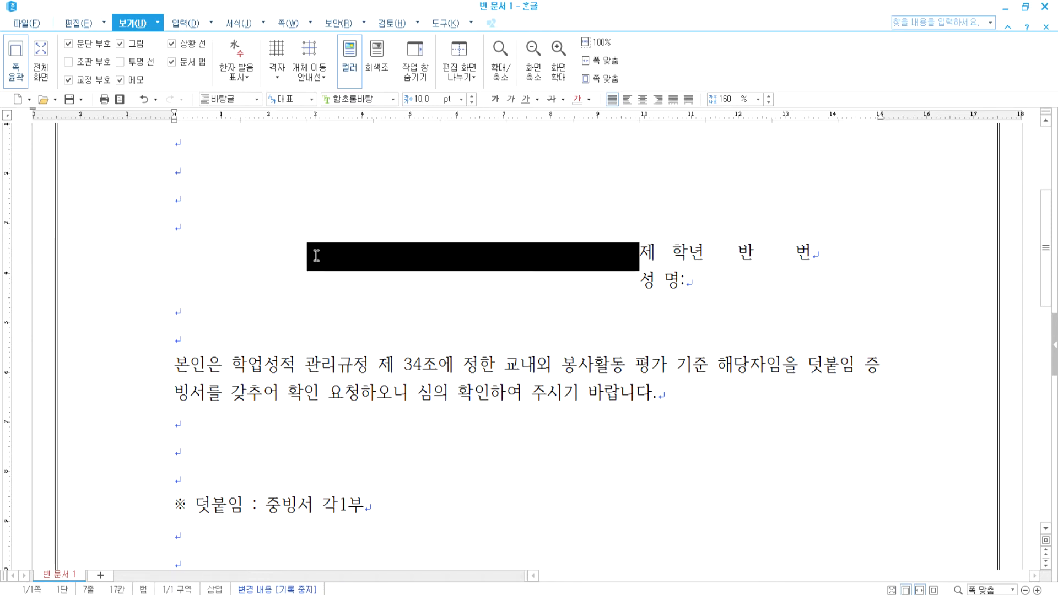
Right-align the date line and the two signature lines "본 인" and "담당교사"
{"action": "scroll", "coordinate": [370, 387], "scroll_direction": "down", "scroll_amount": 3}
{"action": "left_click", "coordinate": [231, 351]}
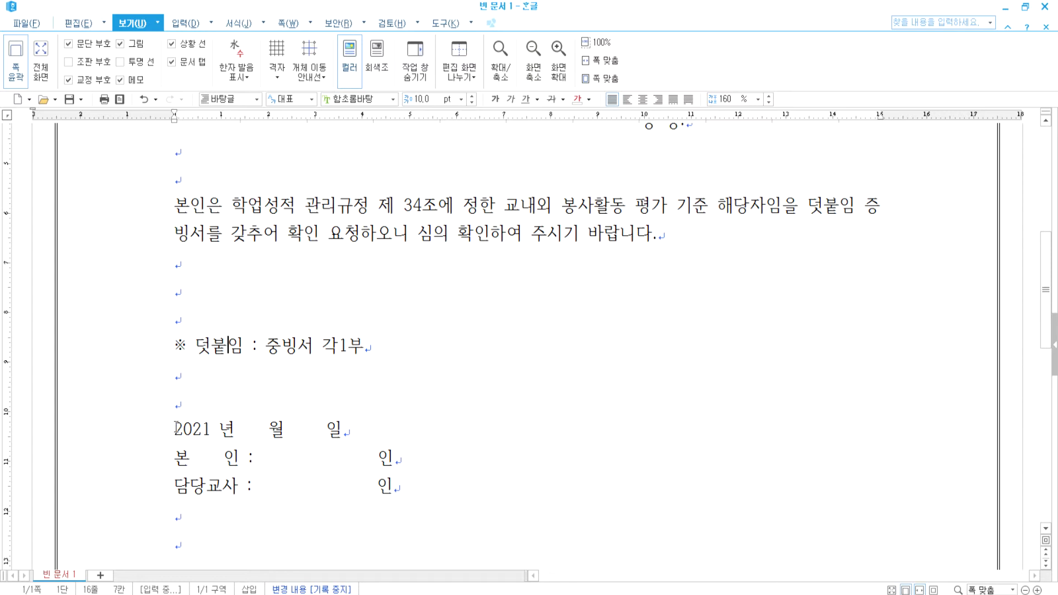
{"action": "left_click_drag", "start_coordinate": [175, 428], "coordinate": [398, 487]}
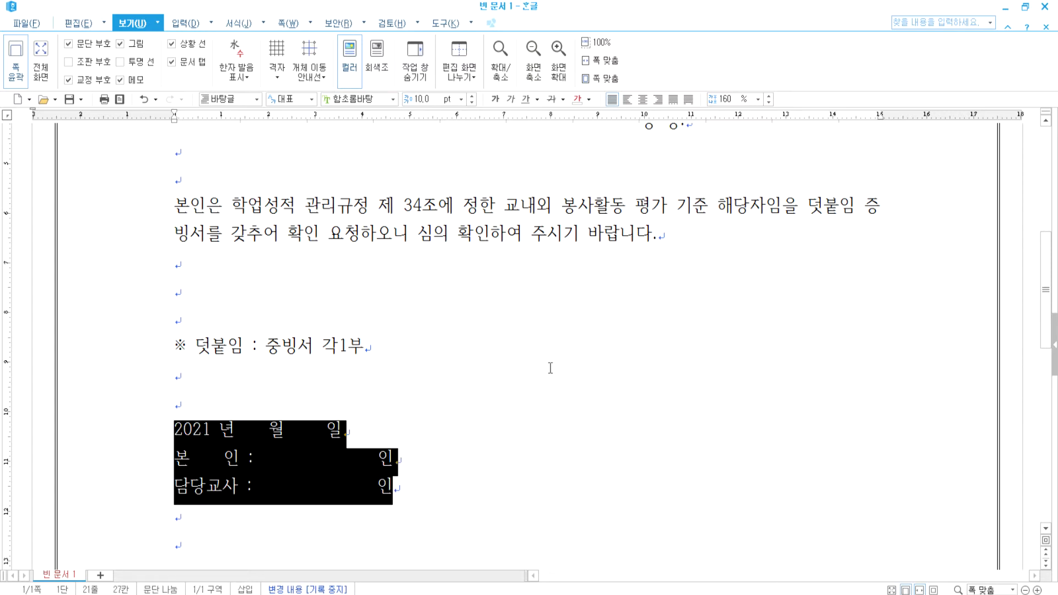
{"action": "left_click", "coordinate": [657, 100]}
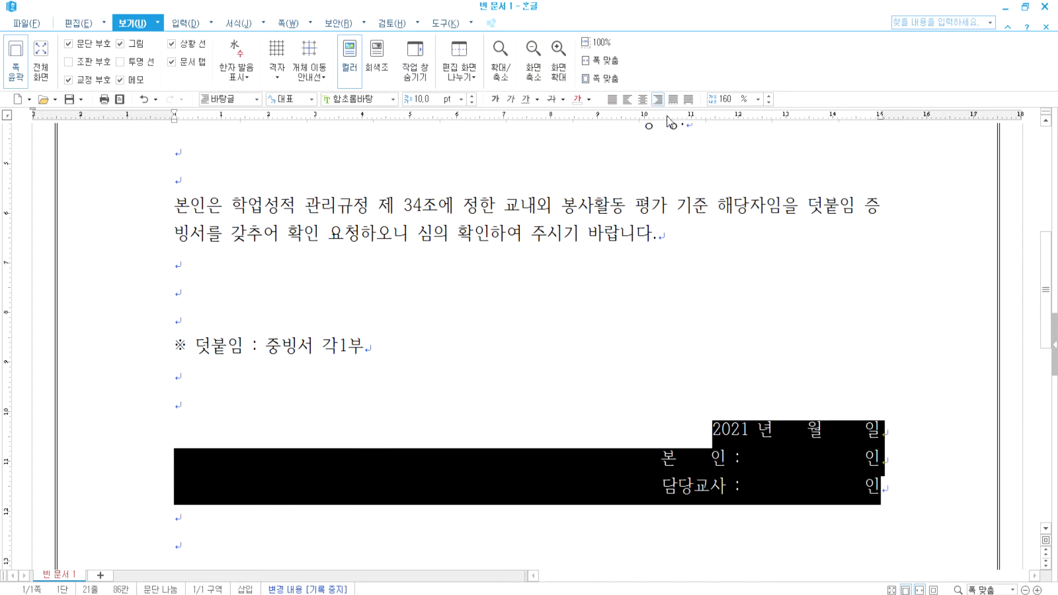
{"action": "left_click", "coordinate": [862, 428]}
Center the recipient line "고등학교장 귀하" and insert several spaces in front of it for the school name
{"action": "scroll", "coordinate": [862, 461], "scroll_direction": "down", "scroll_amount": 3}
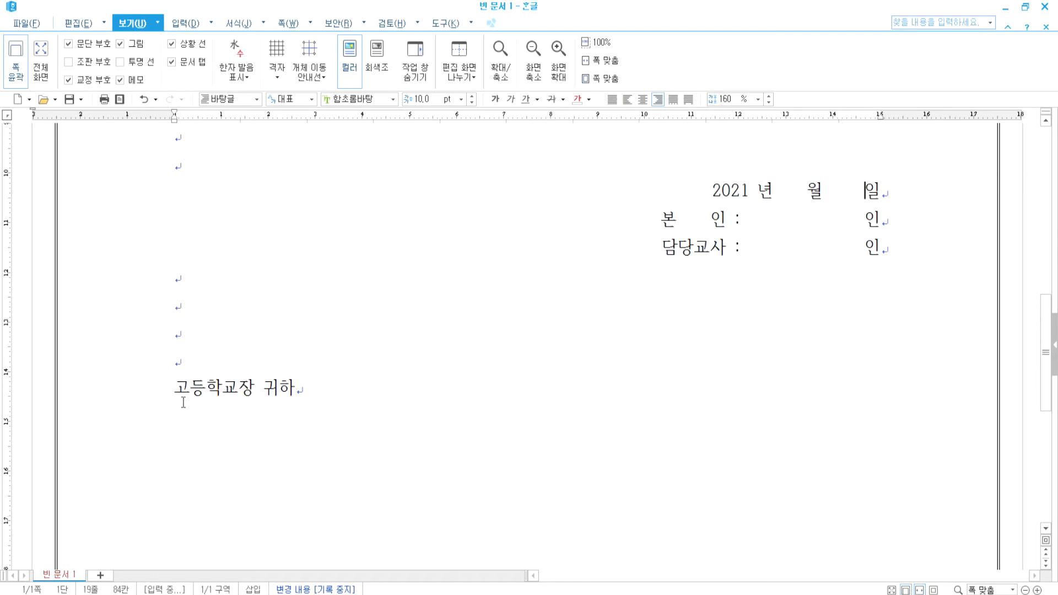
{"action": "left_click", "coordinate": [166, 385]}
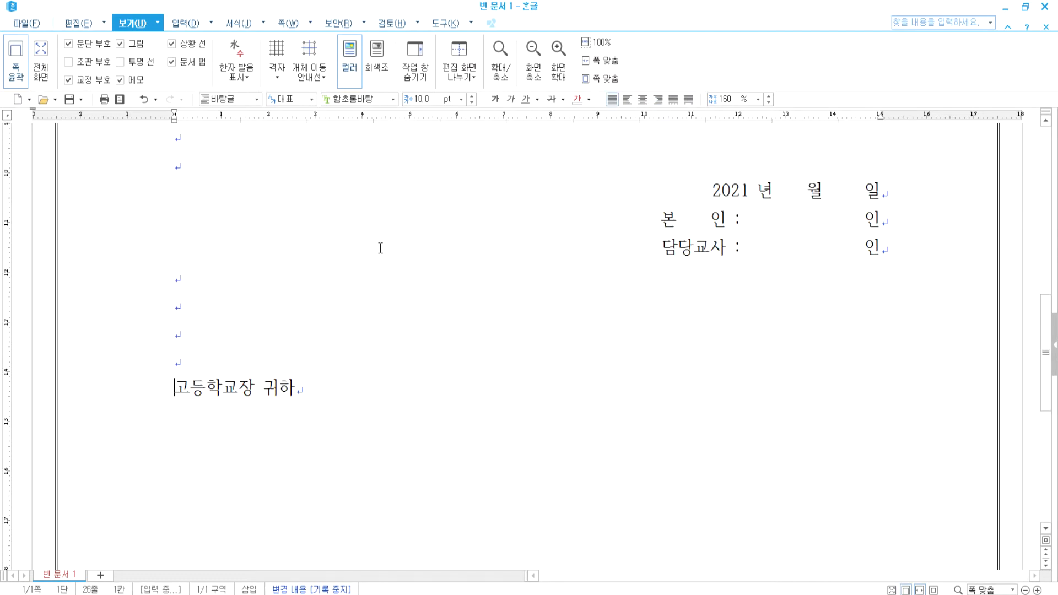
{"action": "left_click", "coordinate": [642, 100]}
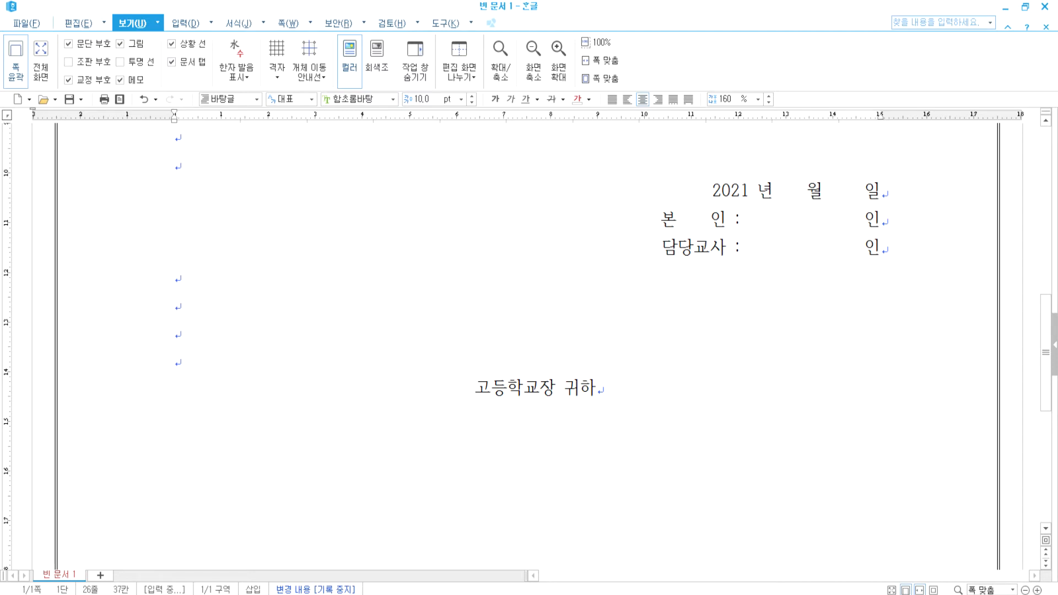
{"action": "key", "text": "Left"}
{"action": "key", "text": "Left"}
{"action": "key", "text": "Left"}
{"action": "key", "text": "Left"}
Examine the blank space before "고등학교장 귀하" and review the form's layout from the title to the recipient line
{"action": "left_click_drag", "start_coordinate": [432, 389], "coordinate": [482, 387]}
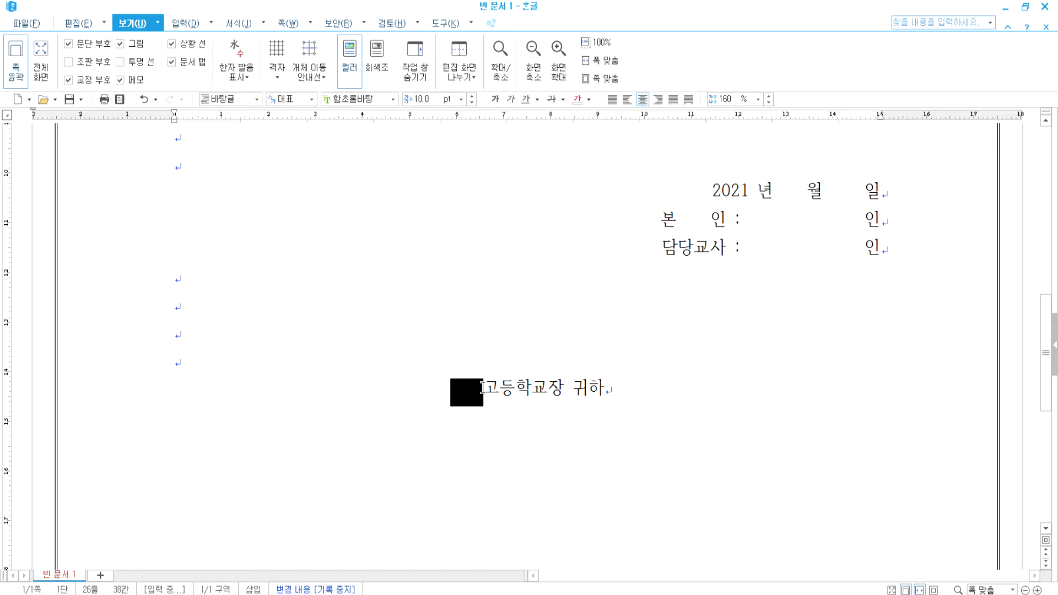
{"action": "scroll", "coordinate": [485, 419], "scroll_direction": "up", "scroll_amount": 5}
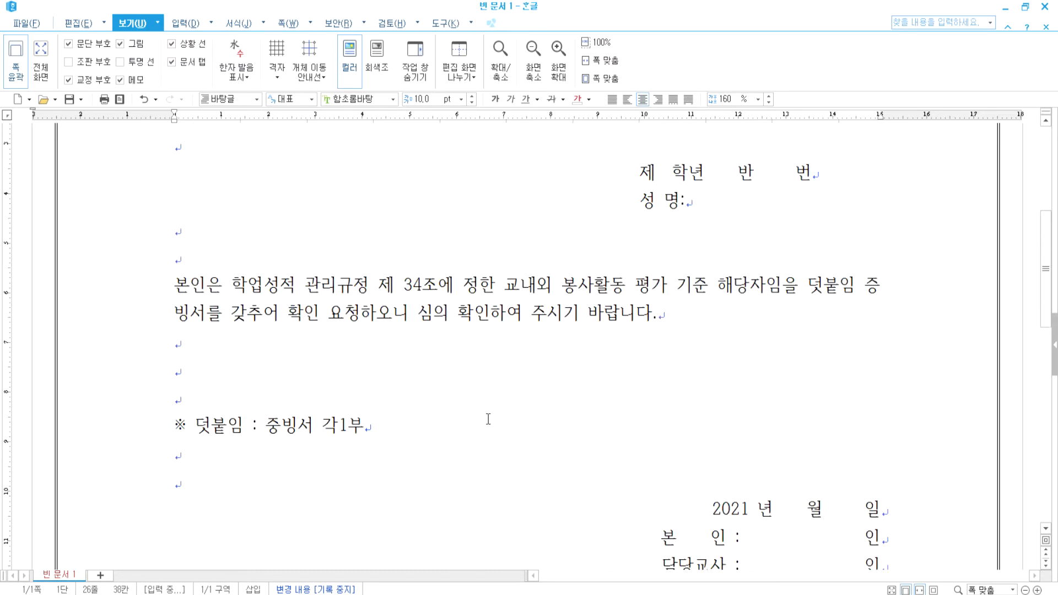
{"action": "scroll", "coordinate": [488, 419], "scroll_direction": "up", "scroll_amount": 5}
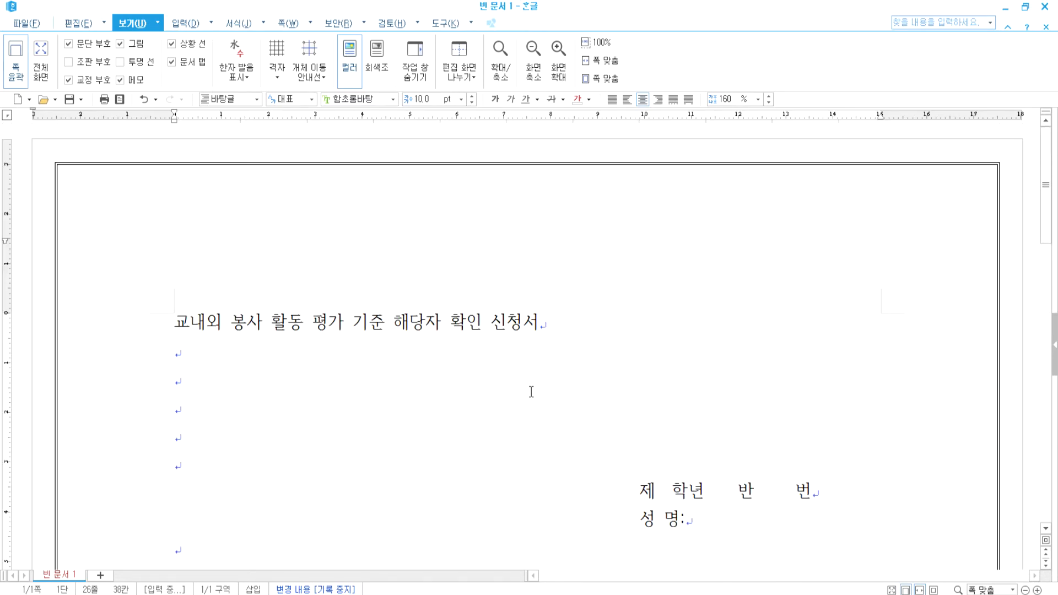
{"action": "scroll", "coordinate": [532, 391], "scroll_direction": "down", "scroll_amount": 4}
{"action": "scroll", "coordinate": [589, 407], "scroll_direction": "down", "scroll_amount": 5}
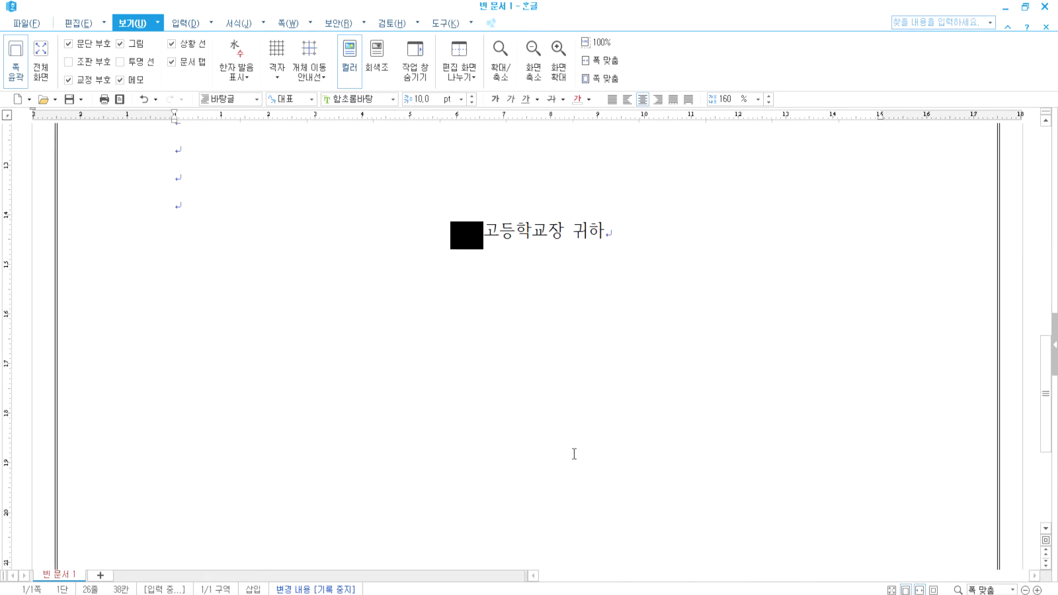
{"action": "left_click", "coordinate": [495, 253]}
{"action": "scroll", "coordinate": [516, 355], "scroll_direction": "up", "scroll_amount": 3}
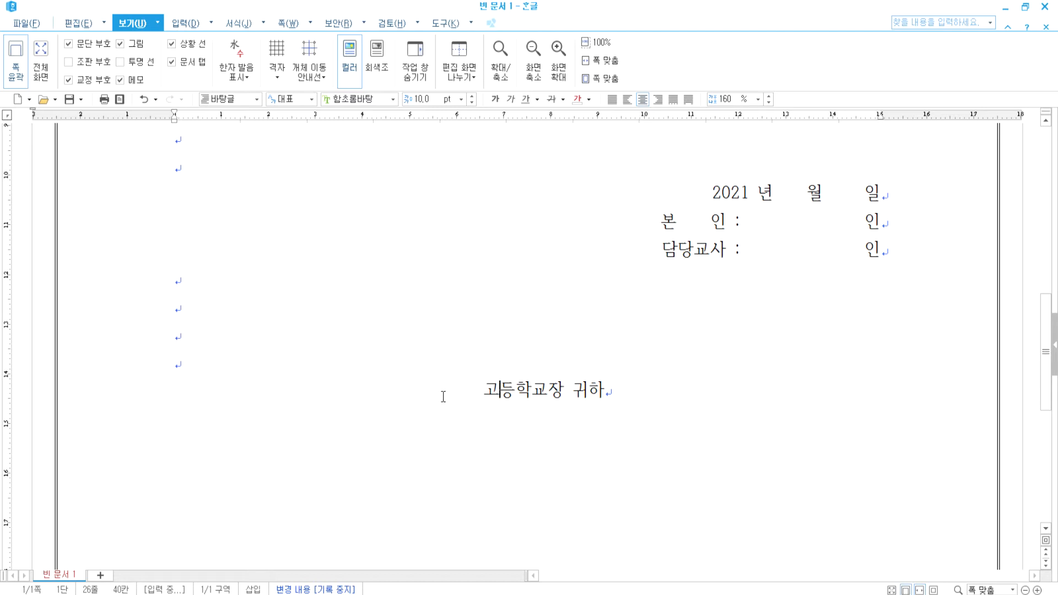
{"action": "key", "text": "shift+Left"}
{"action": "key", "text": "shift+Left"}
{"action": "key", "text": "shift+Left"}
{"action": "key", "text": "shift+Left"}
{"action": "key", "text": "shift+Left"}
{"action": "key", "text": "shift+Left"}
{"action": "left_click", "coordinate": [462, 361]}
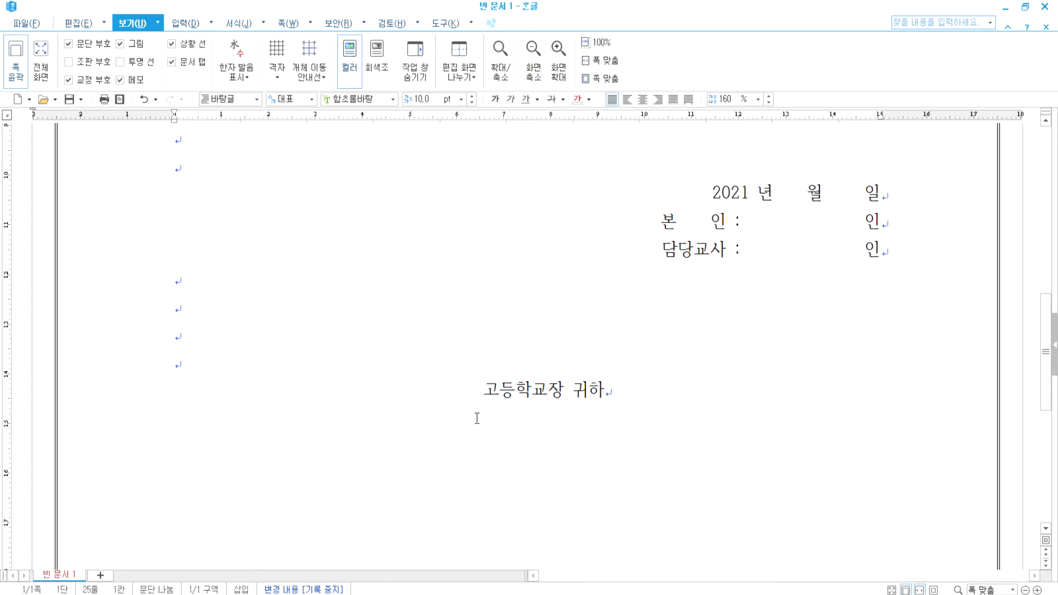
Center the title "교내외 봉사 활동 평가 기준 해당자 확인 신청서" and set its font size to 15 pt
{"action": "scroll", "coordinate": [477, 418], "scroll_direction": "up", "scroll_amount": 3}
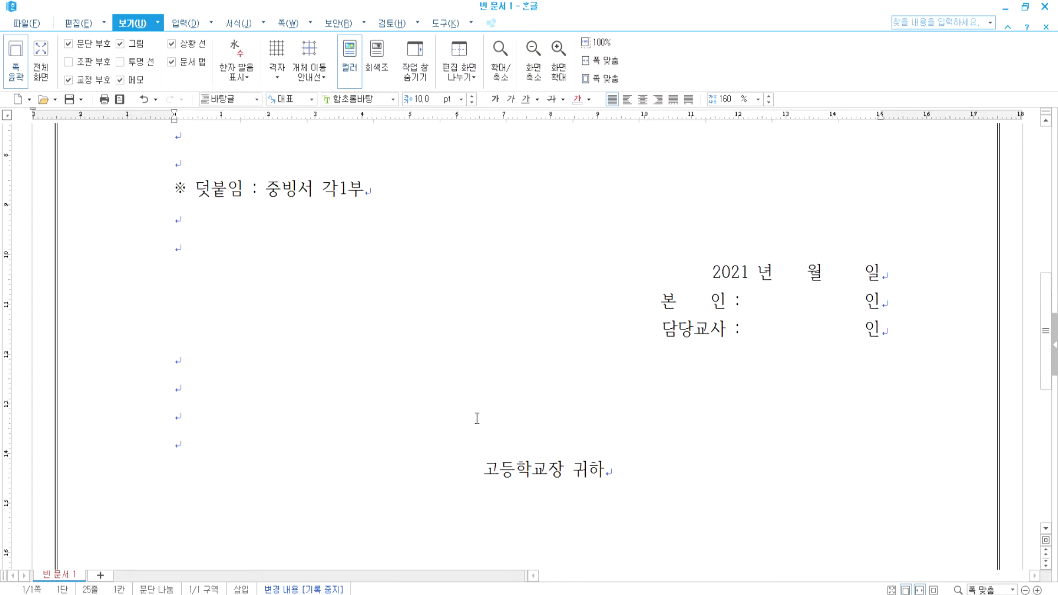
{"action": "scroll", "coordinate": [477, 419], "scroll_direction": "up", "scroll_amount": 15}
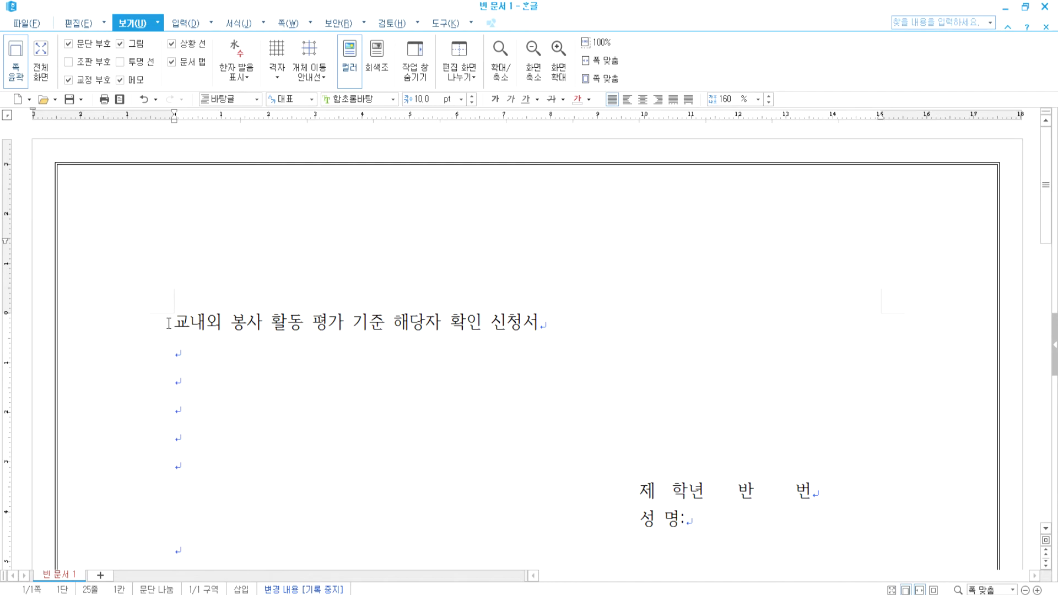
{"action": "left_click_drag", "start_coordinate": [168, 323], "coordinate": [590, 307]}
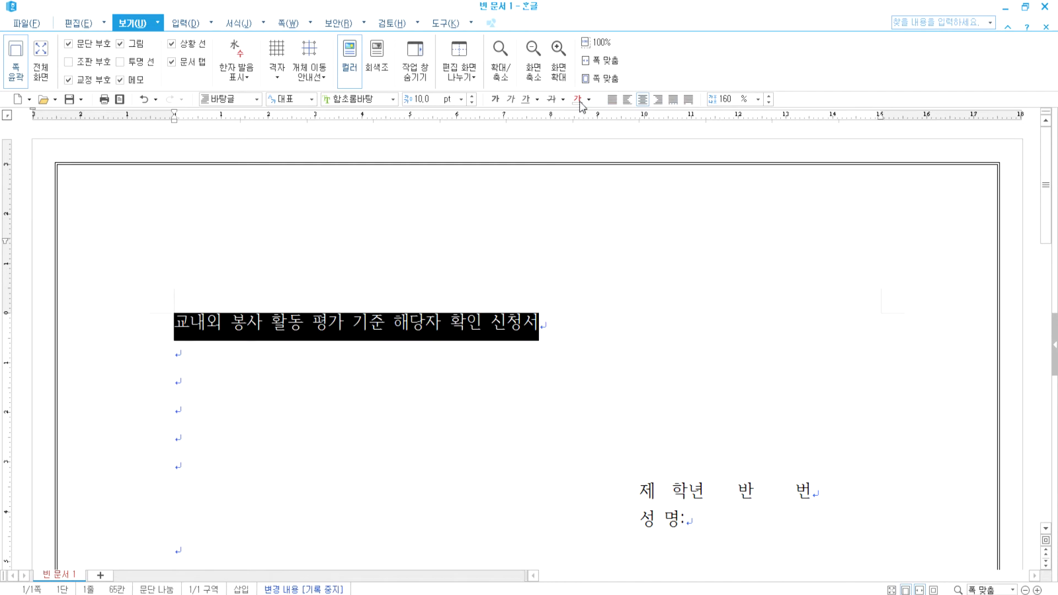
{"action": "left_click", "coordinate": [473, 98]}
{"action": "left_click", "coordinate": [472, 98]}
{"action": "left_click", "coordinate": [472, 99]}
{"action": "left_click", "coordinate": [472, 99]}
{"action": "left_click", "coordinate": [472, 98]}
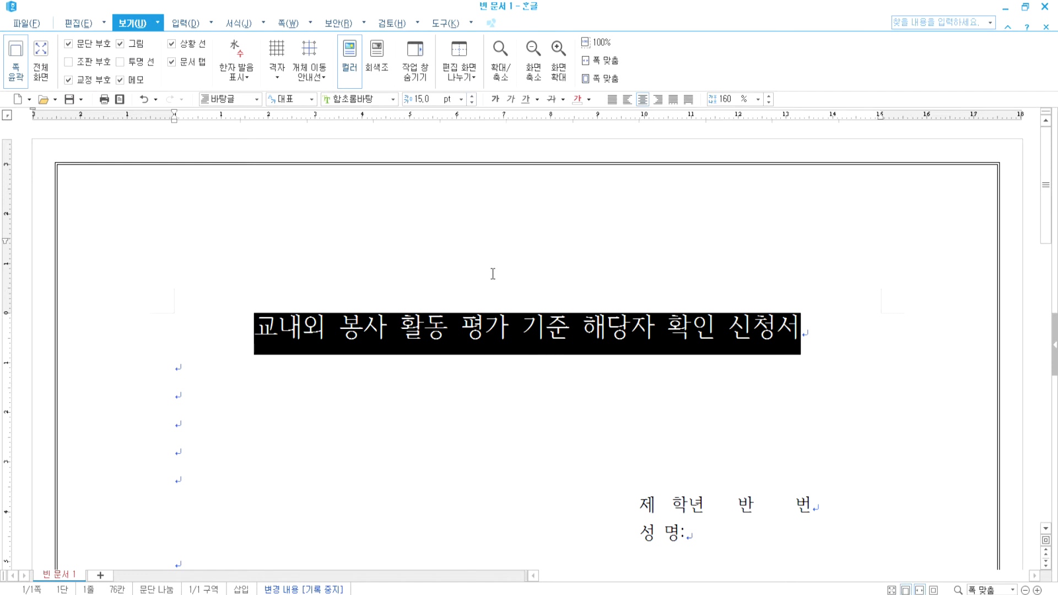
Insert a table with 2 rows and 7 columns, treated as a character (글자처럼 취급), on the third blank line below the title
{"action": "scroll", "coordinate": [581, 394], "scroll_direction": "down", "scroll_amount": 3}
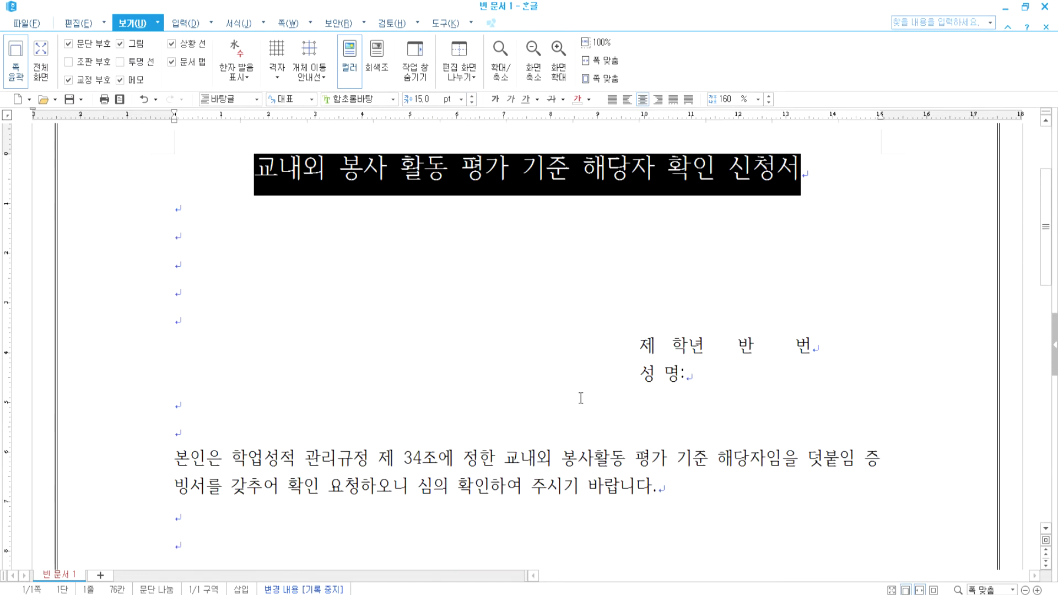
{"action": "scroll", "coordinate": [581, 394], "scroll_direction": "up", "scroll_amount": 2}
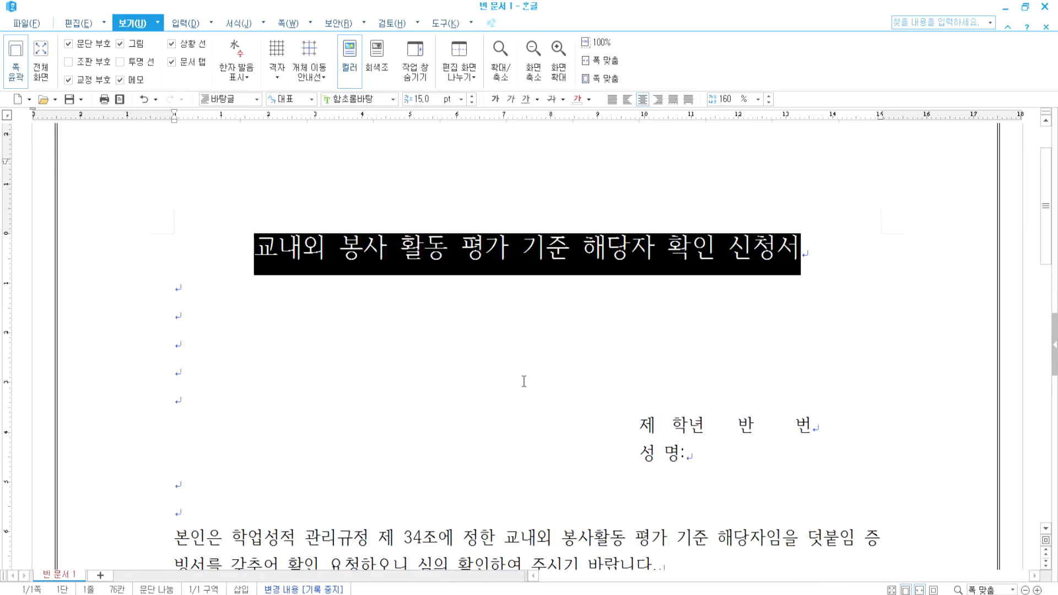
{"action": "left_click", "coordinate": [257, 364]}
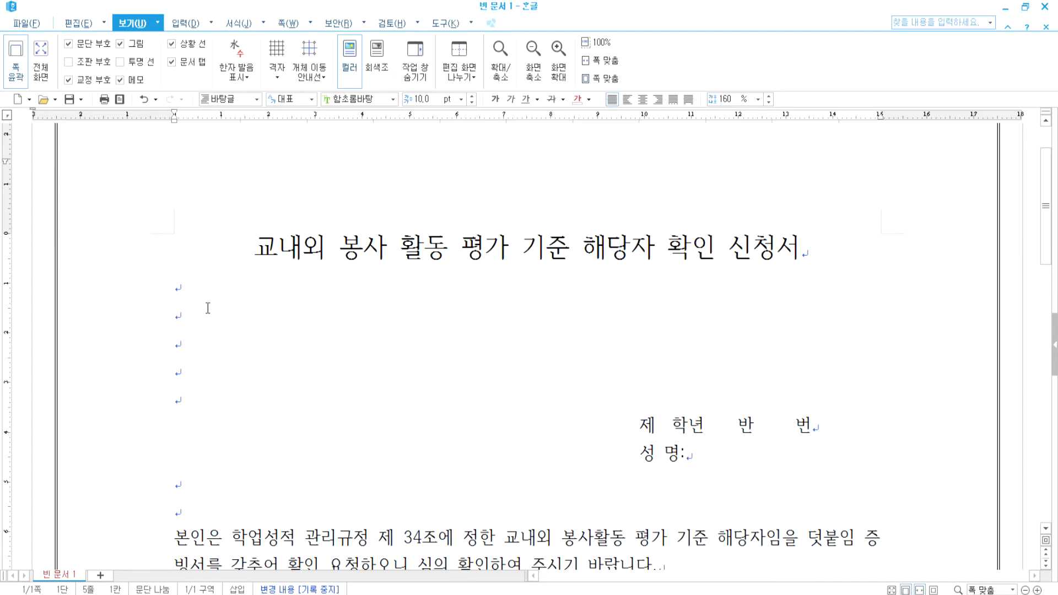
{"action": "left_click", "coordinate": [200, 343]}
{"action": "left_click", "coordinate": [185, 23]}
{"action": "left_click", "coordinate": [19, 50]}
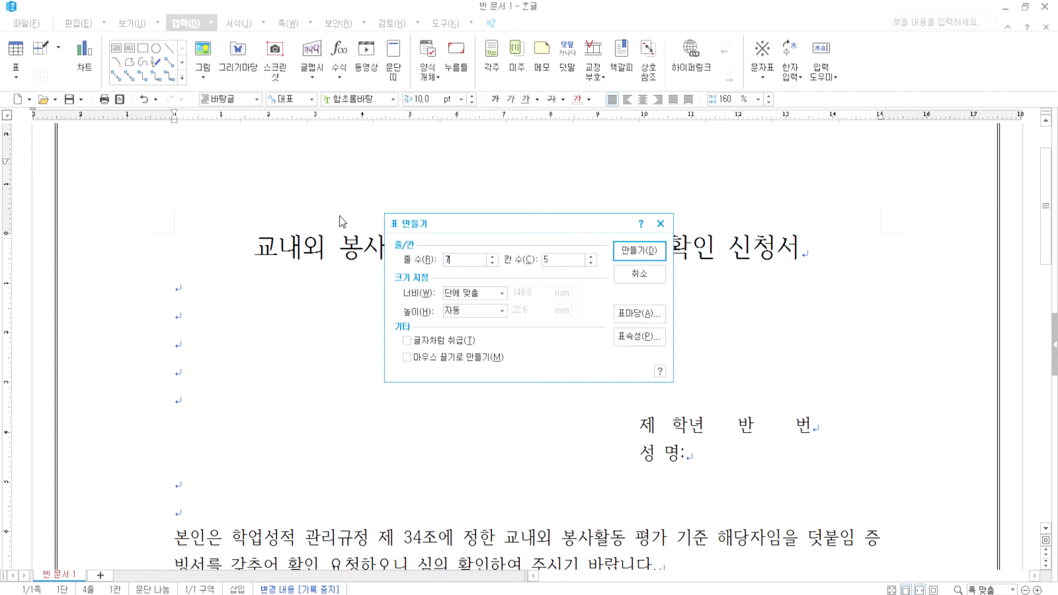
{"action": "left_click", "coordinate": [493, 263]}
{"action": "left_click", "coordinate": [492, 263]}
{"action": "left_click", "coordinate": [590, 256]}
{"action": "left_click", "coordinate": [591, 257]}
{"action": "left_click", "coordinate": [450, 341]}
{"action": "left_click", "coordinate": [626, 261]}
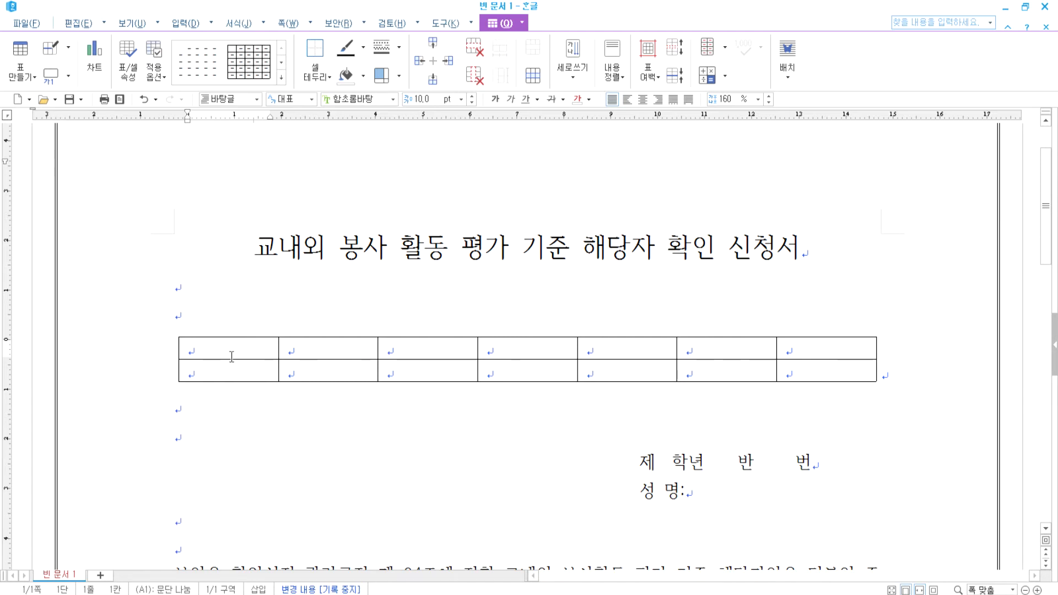
Merge the two cells of the table's first column and enter "확인" in the merged cell
{"action": "left_click_drag", "start_coordinate": [232, 352], "coordinate": [229, 373]}
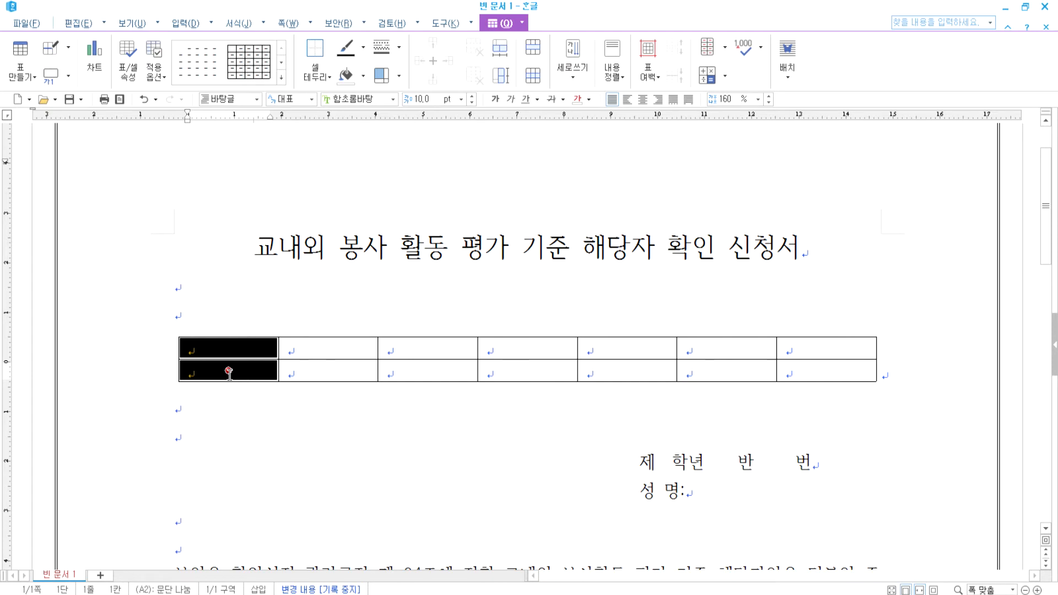
{"action": "type", "text": "m"}
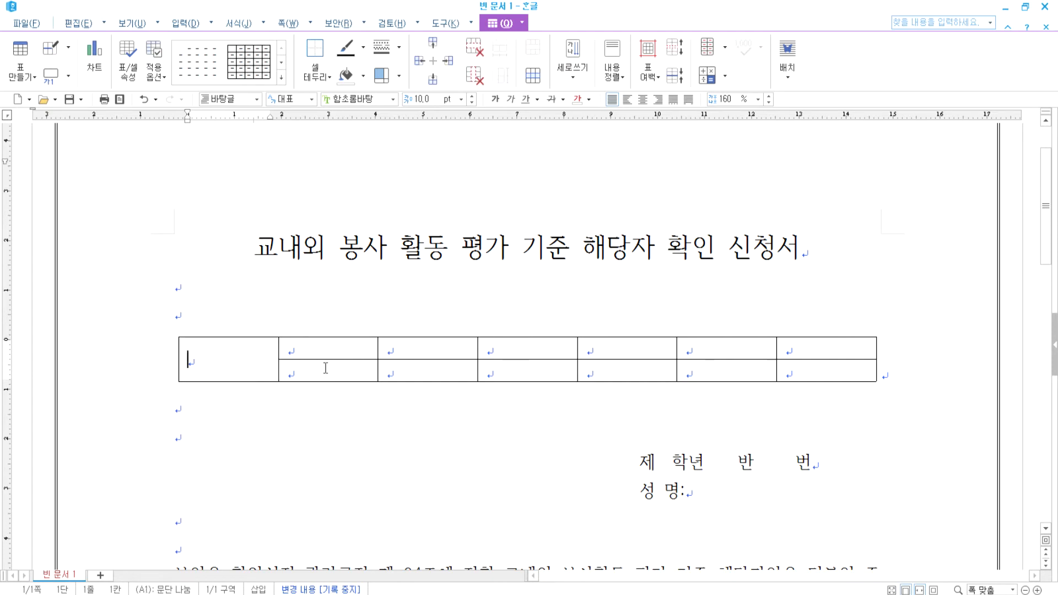
{"action": "type", "text": "확인"}
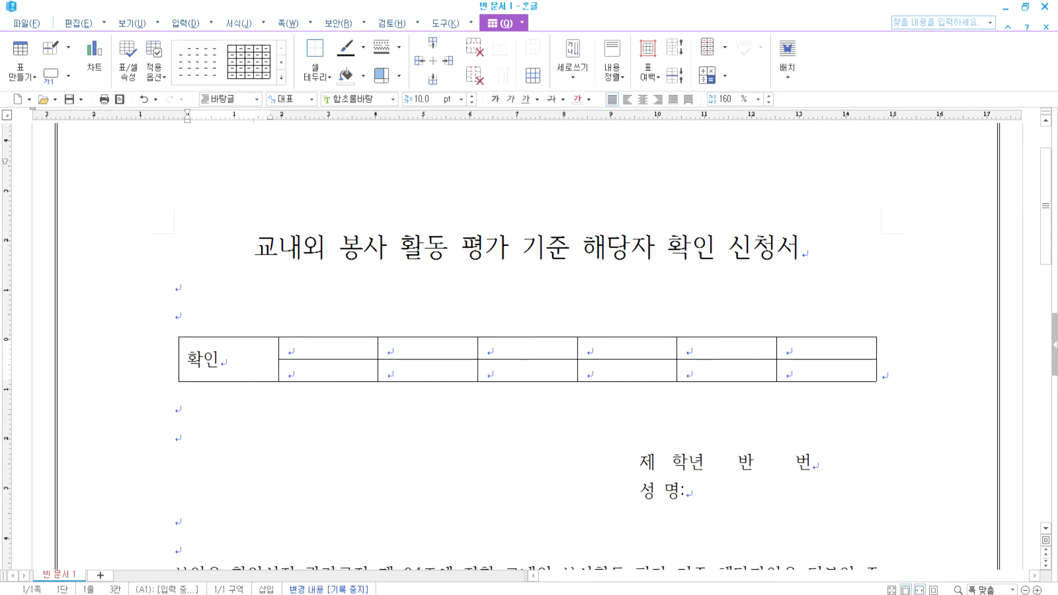
Break "확인" onto two lines and enter the headers "담당" and "학년주임" in the next two cells of the table's first row
{"action": "key", "text": "Left"}
{"action": "key", "text": "Return"}
{"action": "left_click", "coordinate": [324, 355]}
{"action": "type", "text": "담당"}
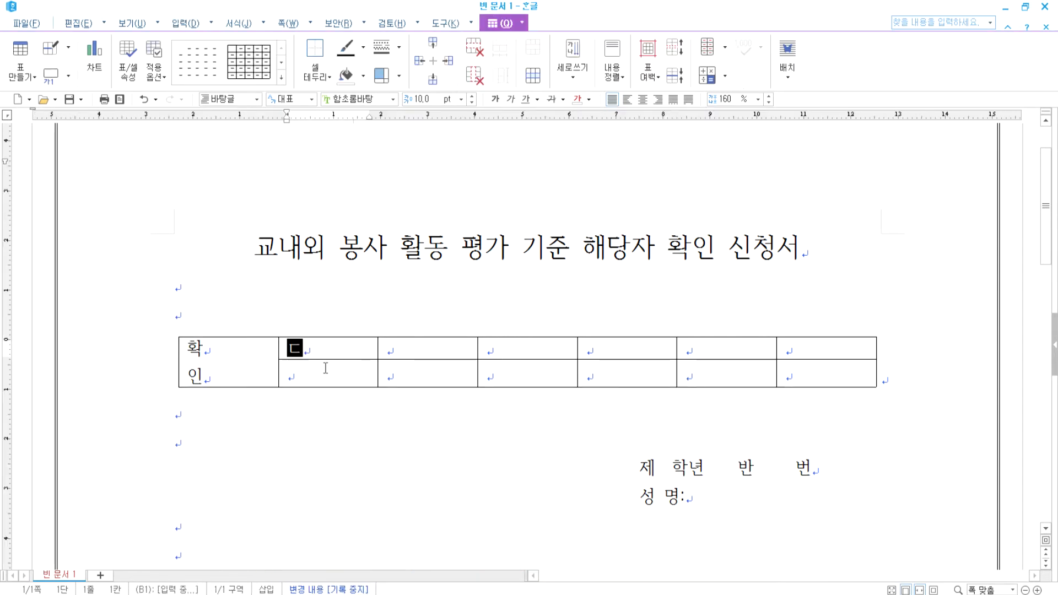
{"action": "key", "text": "Tab"}
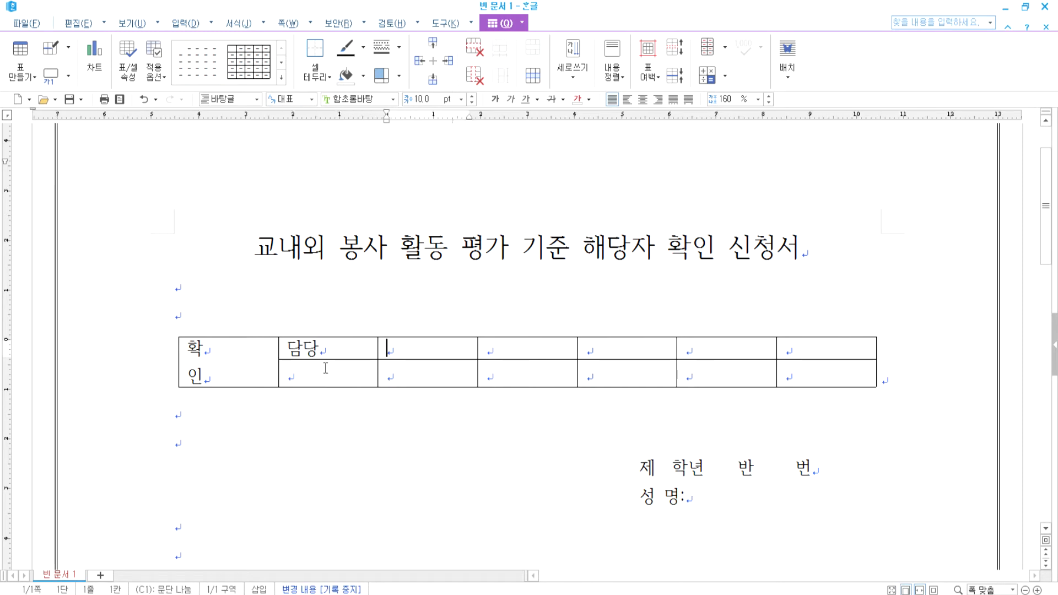
{"action": "type", "text": "학년주임"}
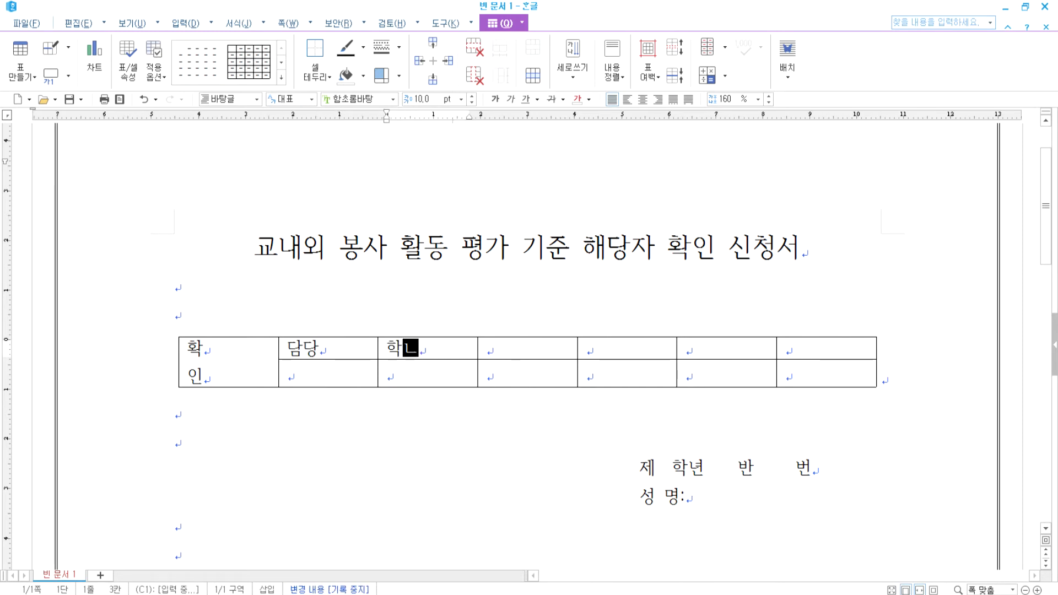
{"action": "key", "text": "Tab"}
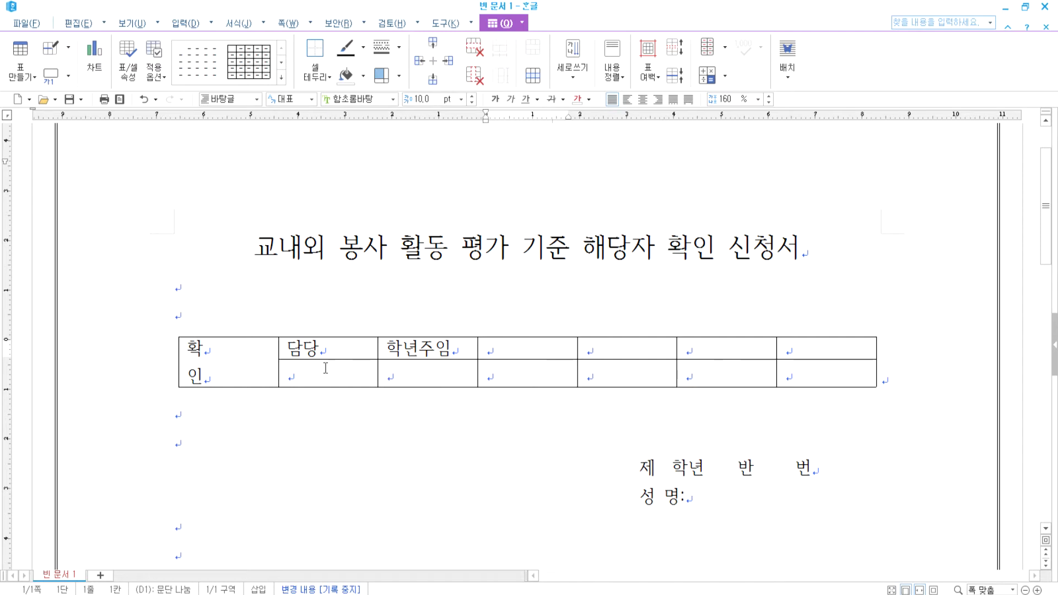
Enter "학생주임", "교무주임", "교감" and "교장" in the remaining header cells of the table's first row
{"action": "type", "text": "학새"}
{"action": "type", "text": "생주임"}
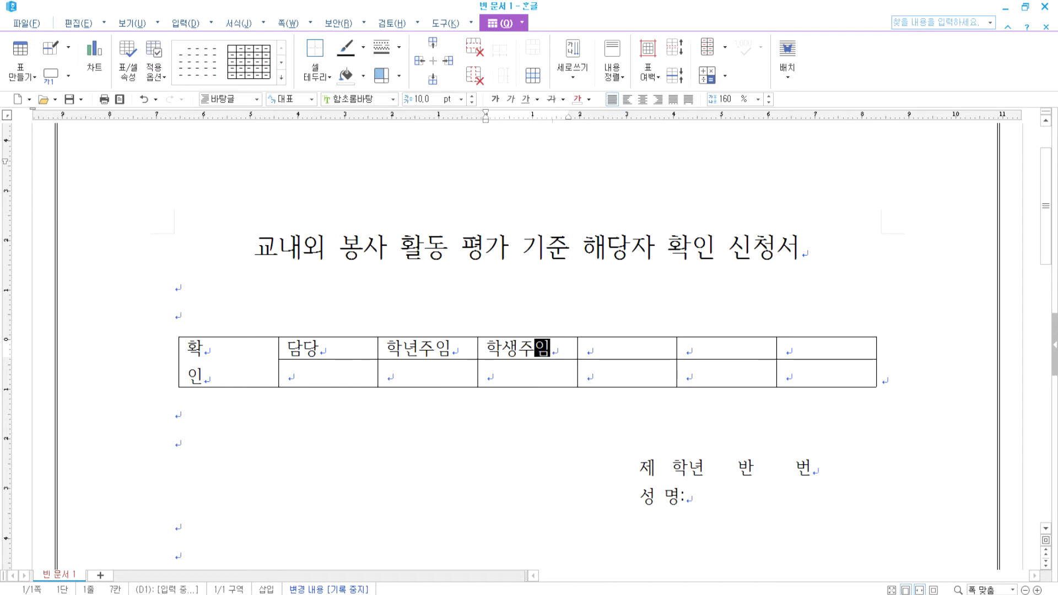
{"action": "key", "text": "Tab"}
{"action": "type", "text": "곰무증"}
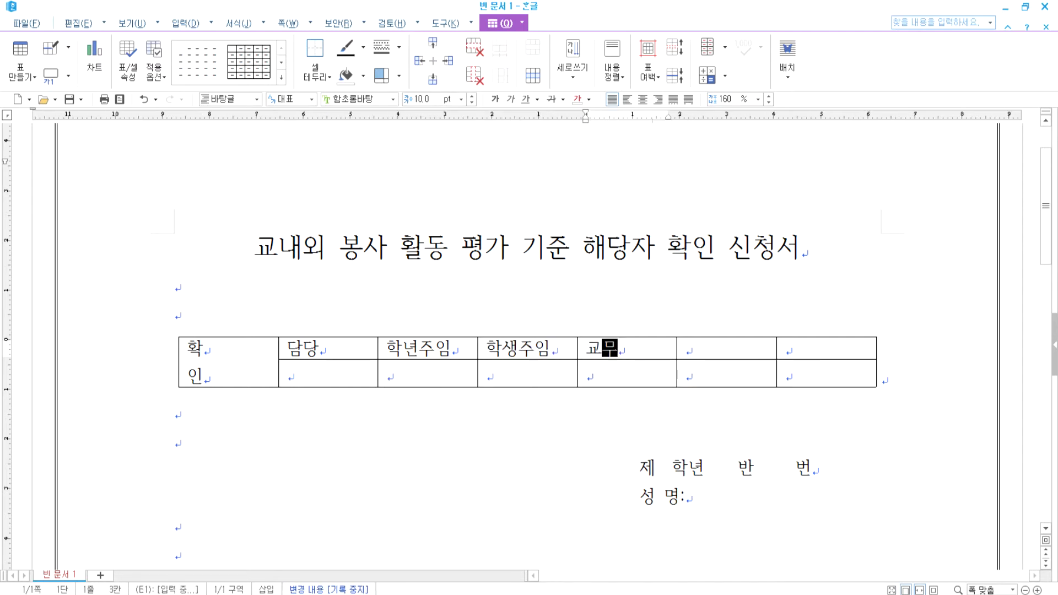
{"action": "key", "text": "BackSpace"}
{"action": "key", "text": "BackSpace"}
{"action": "type", "text": "주임"}
{"action": "key", "text": "Tab"}
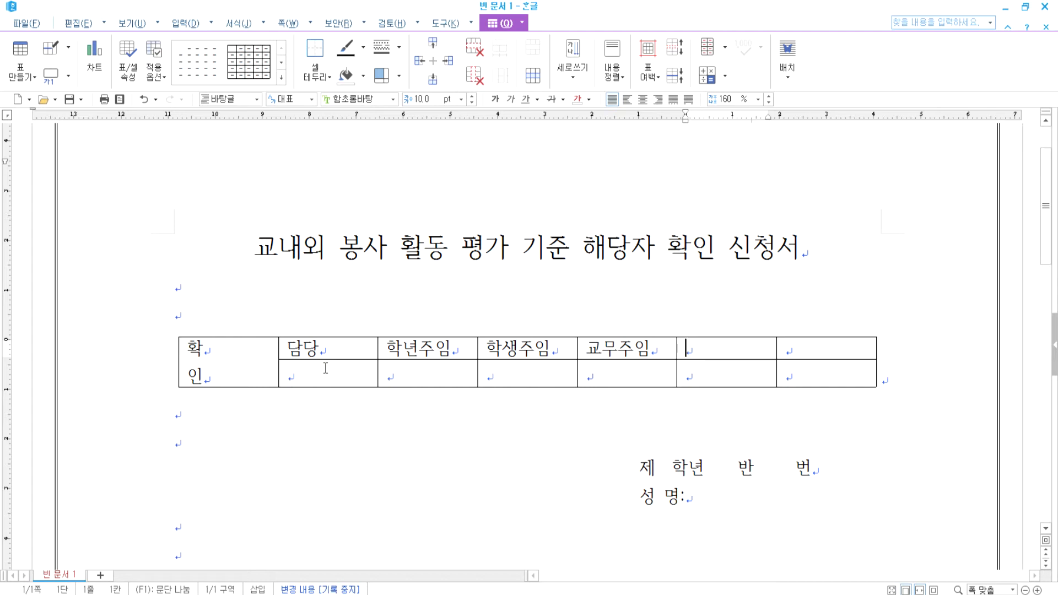
{"action": "type", "text": "교감"}
{"action": "key", "text": "Tab"}
{"action": "type", "text": "교장"}
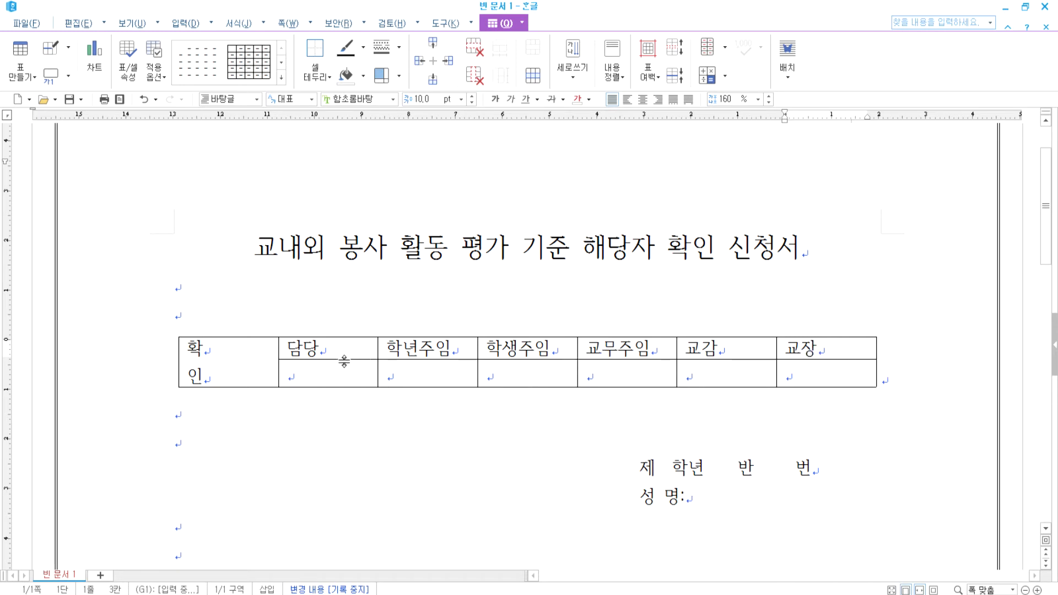
Center the text in all cells of the confirmation table
{"action": "left_click_drag", "start_coordinate": [244, 353], "coordinate": [826, 375]}
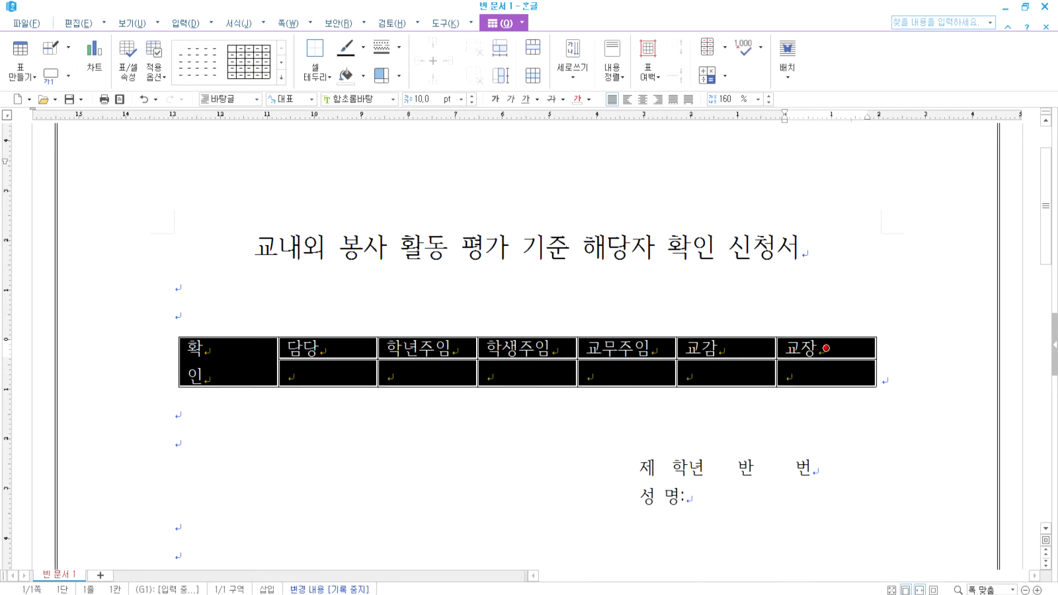
{"action": "left_click", "coordinate": [643, 99]}
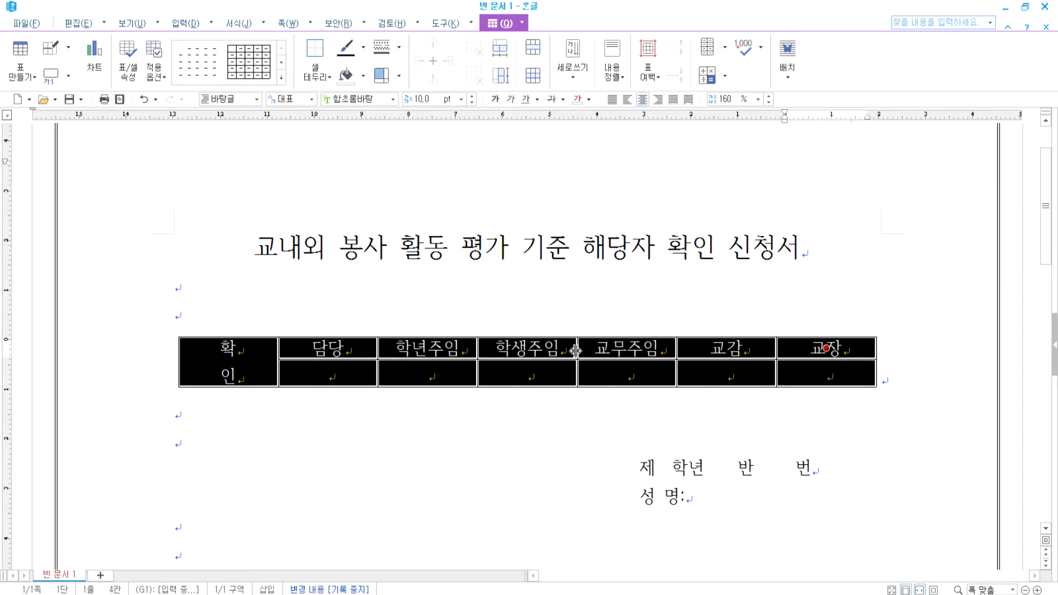
{"action": "left_click", "coordinate": [319, 375]}
{"action": "key", "text": "Escape"}
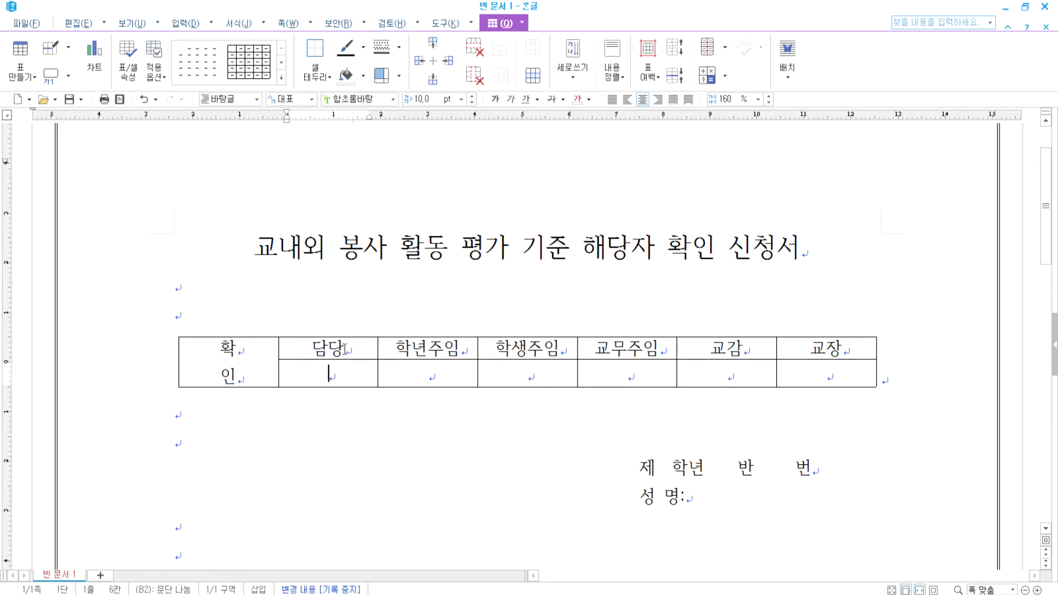
Narrow the six columns from "담당" to "교장" equally by three increments
{"action": "left_click_drag", "start_coordinate": [330, 348], "coordinate": [793, 373]}
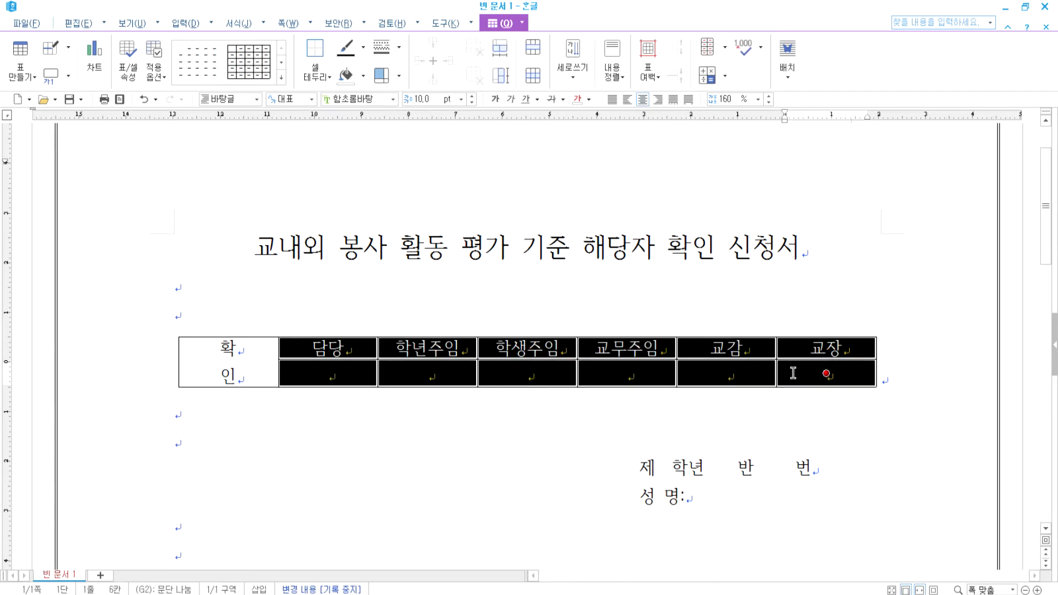
{"action": "key", "text": "ctrl+Left"}
{"action": "key", "text": "ctrl+Left"}
{"action": "key", "text": "ctrl+Left"}
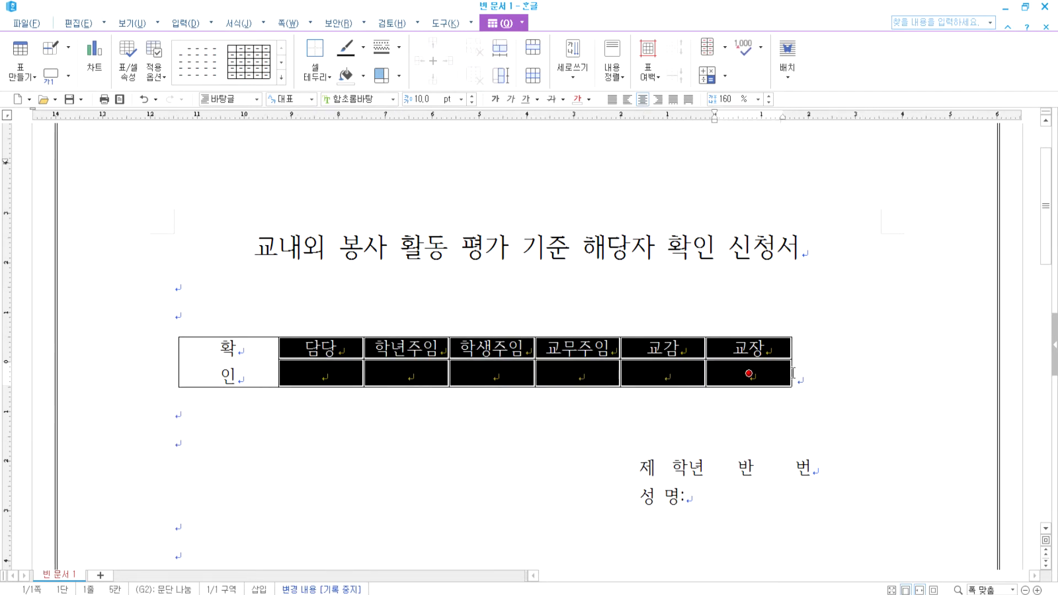
Increase the height of the table's empty second row to make room for signatures
{"action": "left_click", "coordinate": [579, 374]}
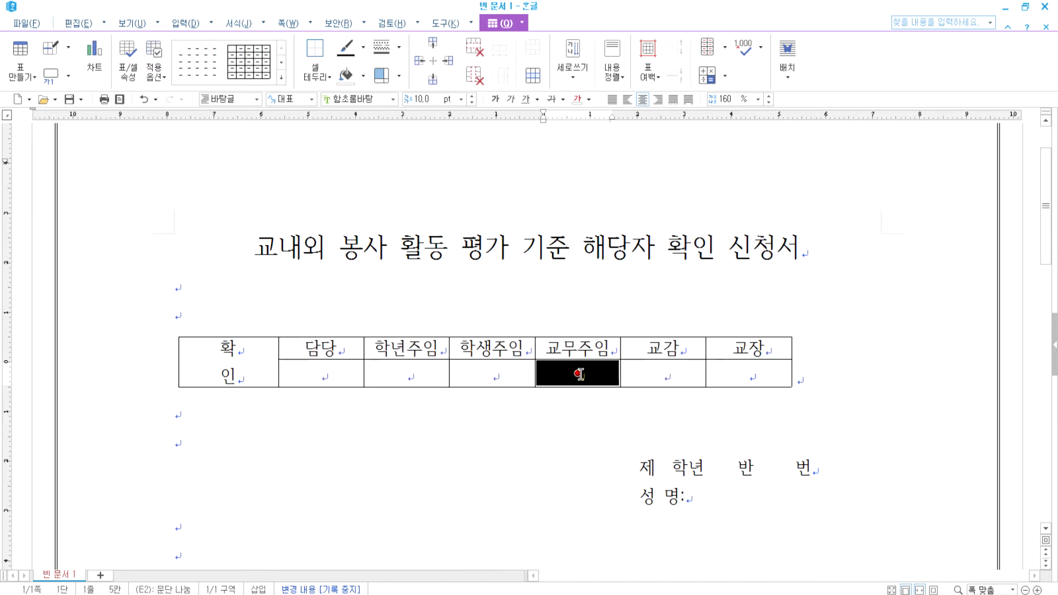
{"action": "key", "text": "ctrl+Down"}
{"action": "key", "text": "ctrl+Down"}
{"action": "key", "text": "ctrl+Down"}
{"action": "key", "text": "ctrl+Down"}
{"action": "key", "text": "ctrl+Down"}
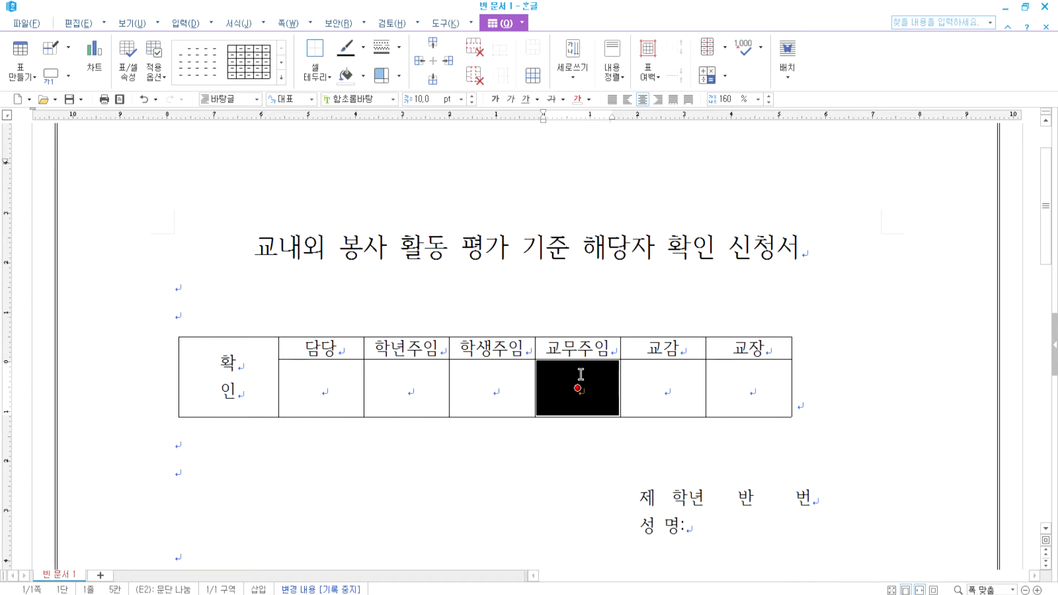
Narrow the "확인" column until it barely fits its characters
{"action": "key", "text": "Left"}
{"action": "key", "text": "Left"}
{"action": "key", "text": "Left"}
{"action": "key", "text": "Left"}
{"action": "key", "text": "Escape"}
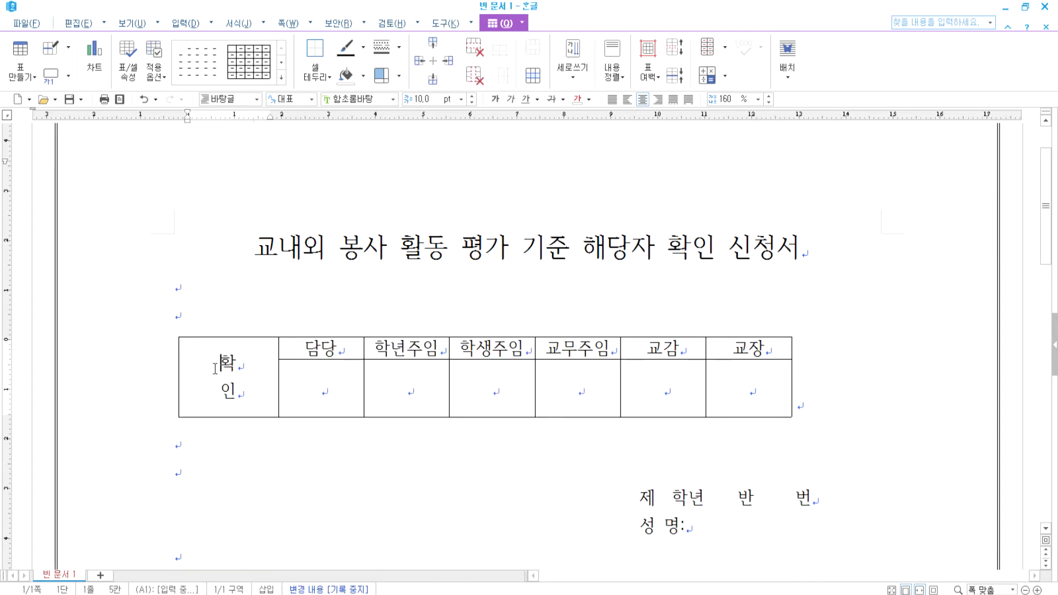
{"action": "key", "text": "F5"}
{"action": "key", "text": "ctrl+Left"}
{"action": "key", "text": "ctrl+Left"}
{"action": "key", "text": "ctrl+Left"}
{"action": "key", "text": "ctrl+Left"}
{"action": "key", "text": "ctrl+Left"}
{"action": "key", "text": "ctrl+Left"}
{"action": "key", "text": "ctrl+Left"}
{"action": "key", "text": "ctrl+Left"}
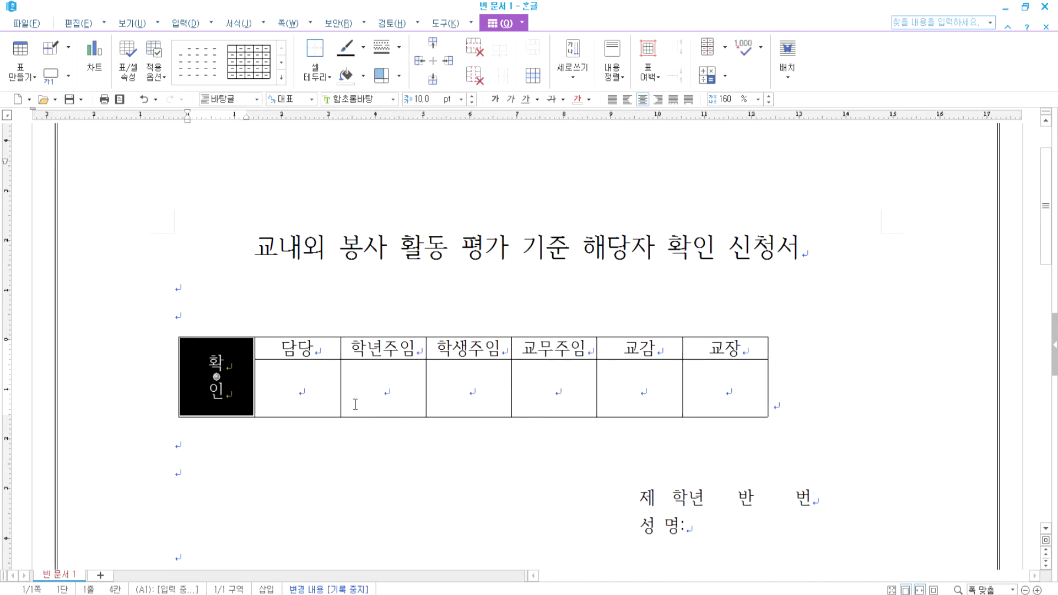
{"action": "key", "text": "ctrl+Left"}
{"action": "key", "text": "ctrl+Left"}
{"action": "key", "text": "ctrl+Left"}
{"action": "key", "text": "Escape"}
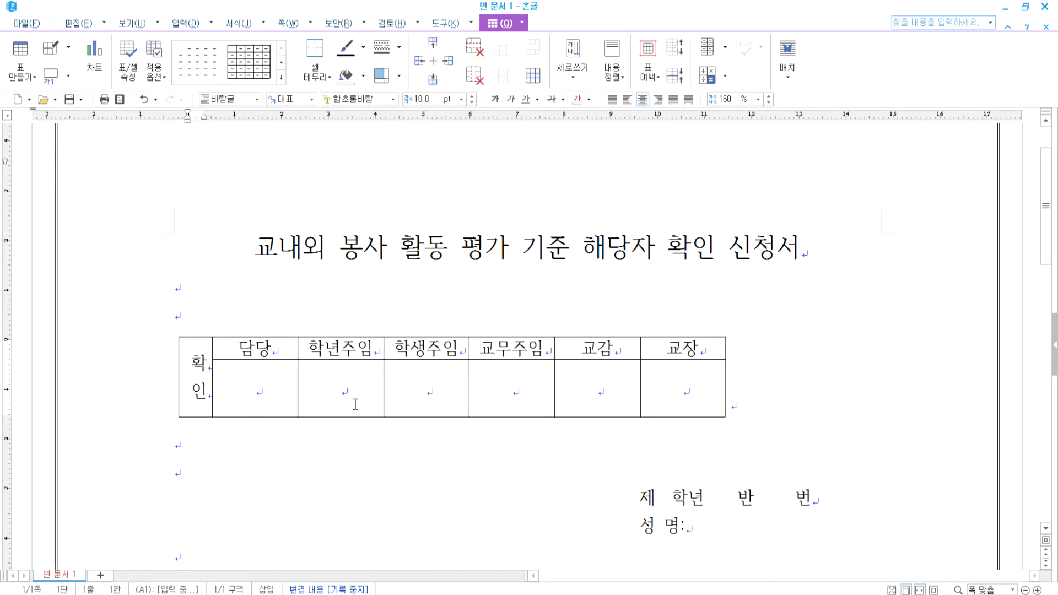
Widen the "확인" column slightly and insert a blank line between "확" and "인"
{"action": "key", "text": "F5"}
{"action": "key", "text": "ctrl+Right"}
{"action": "key", "text": "ctrl+Right"}
{"action": "key", "text": "ctrl+Right"}
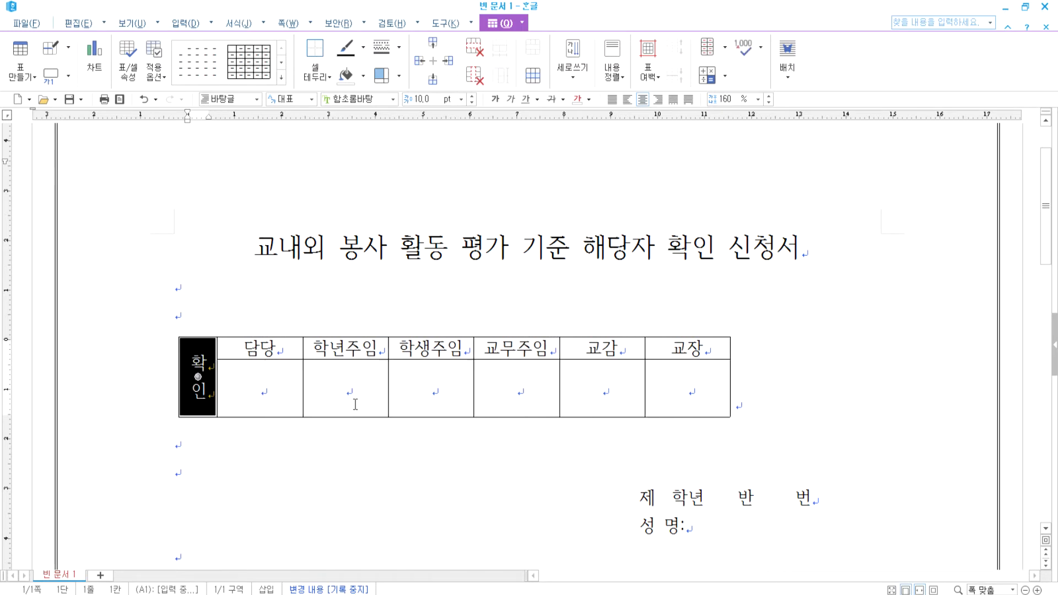
{"action": "key", "text": "Escape"}
{"action": "key", "text": "Down"}
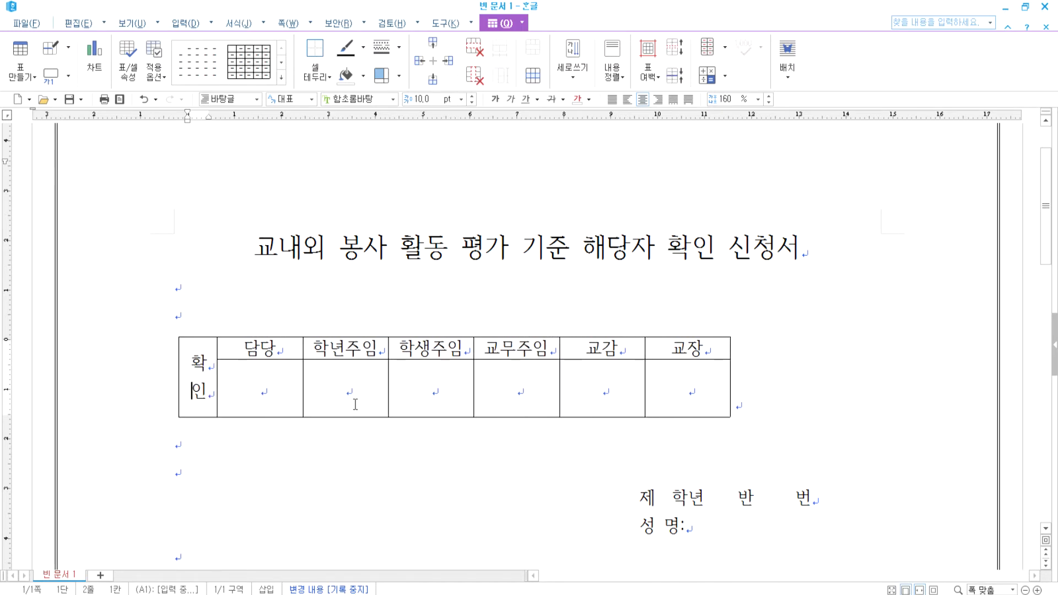
{"action": "key", "text": "Return"}
Make the empty row under the headers taller again, giving the three-line "확인" cell more space
{"action": "left_click", "coordinate": [270, 392]}
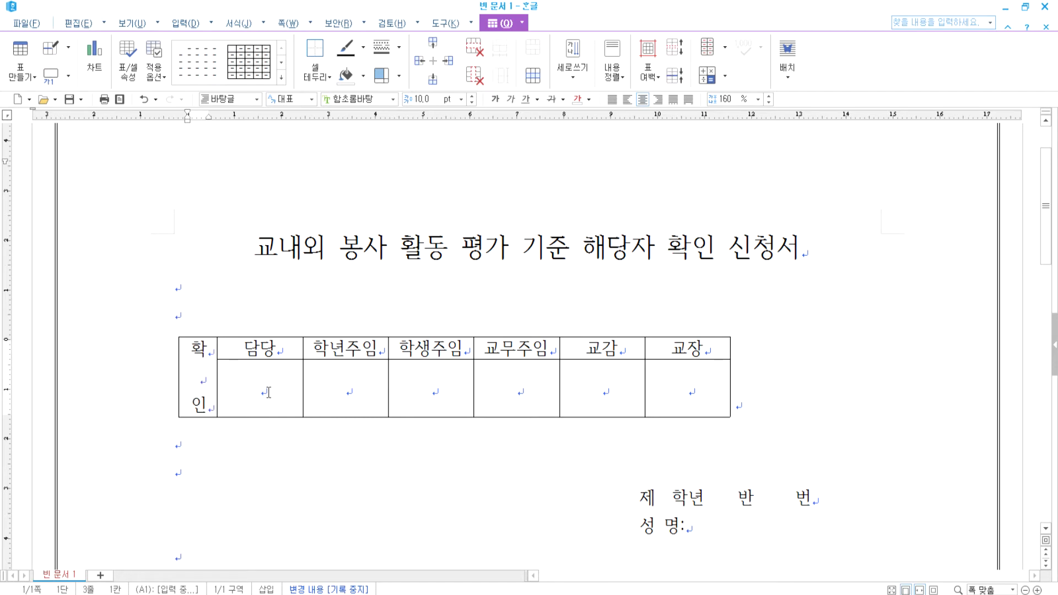
{"action": "key", "text": "F5"}
{"action": "key", "text": "ctrl+Down"}
{"action": "key", "text": "ctrl+Down"}
{"action": "key", "text": "ctrl+Down"}
{"action": "key", "text": "ctrl+Down"}
{"action": "key", "text": "ctrl+Down"}
{"action": "key", "text": "ctrl+Down"}
{"action": "key", "text": "ctrl+Down"}
{"action": "key", "text": "ctrl+Down"}
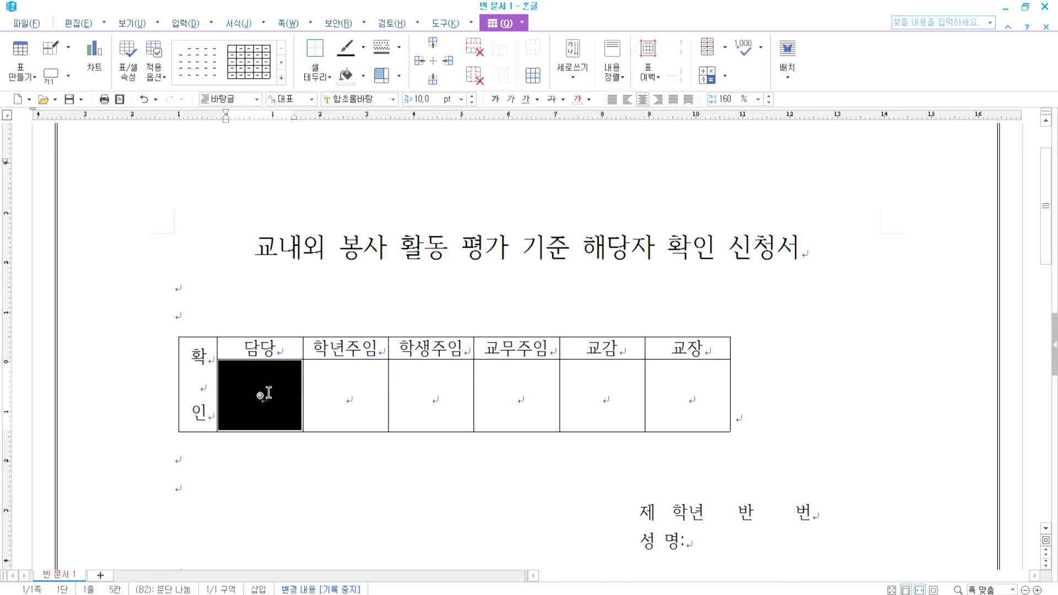
{"action": "left_click_drag", "start_coordinate": [702, 413], "coordinate": [286, 410]}
{"action": "left_click", "coordinate": [704, 397]}
Right-align the line that holds the confirmation table
{"action": "left_click", "coordinate": [755, 406]}
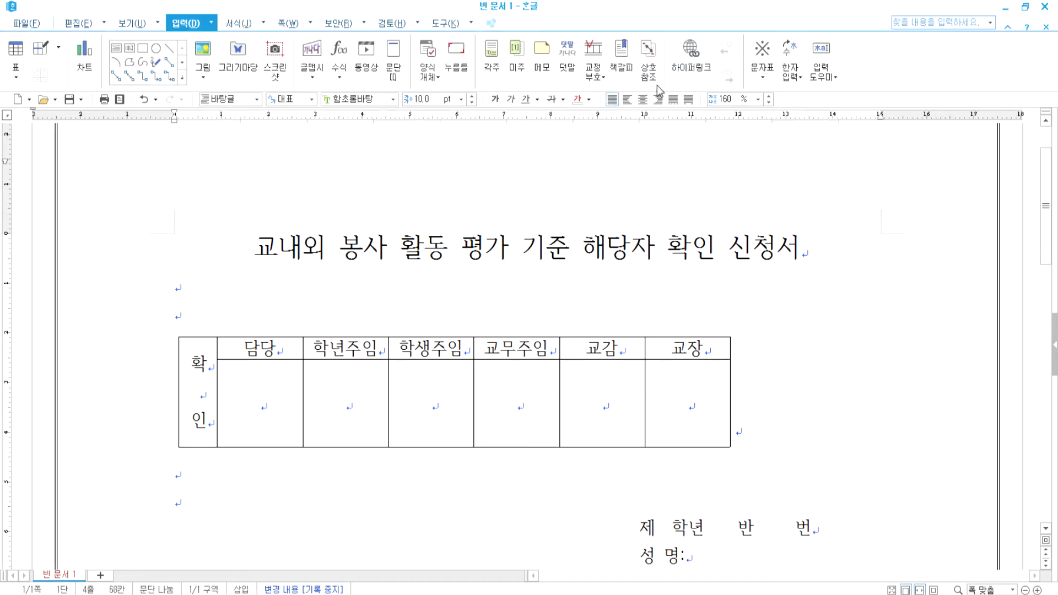
{"action": "left_click", "coordinate": [657, 99]}
{"action": "scroll", "coordinate": [843, 428], "scroll_direction": "down", "scroll_amount": 3}
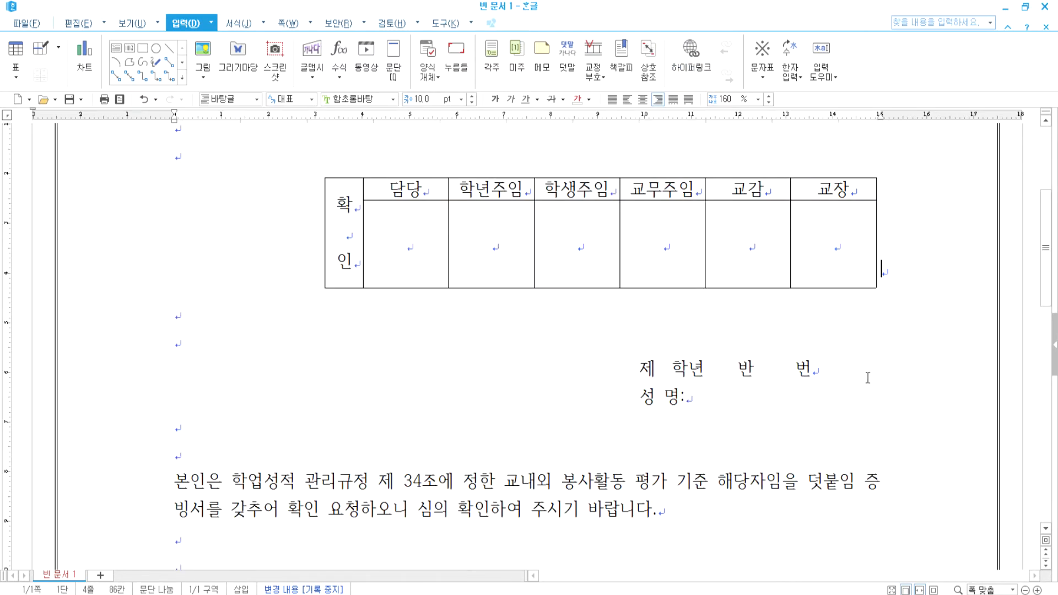
{"action": "left_click", "coordinate": [325, 231]}
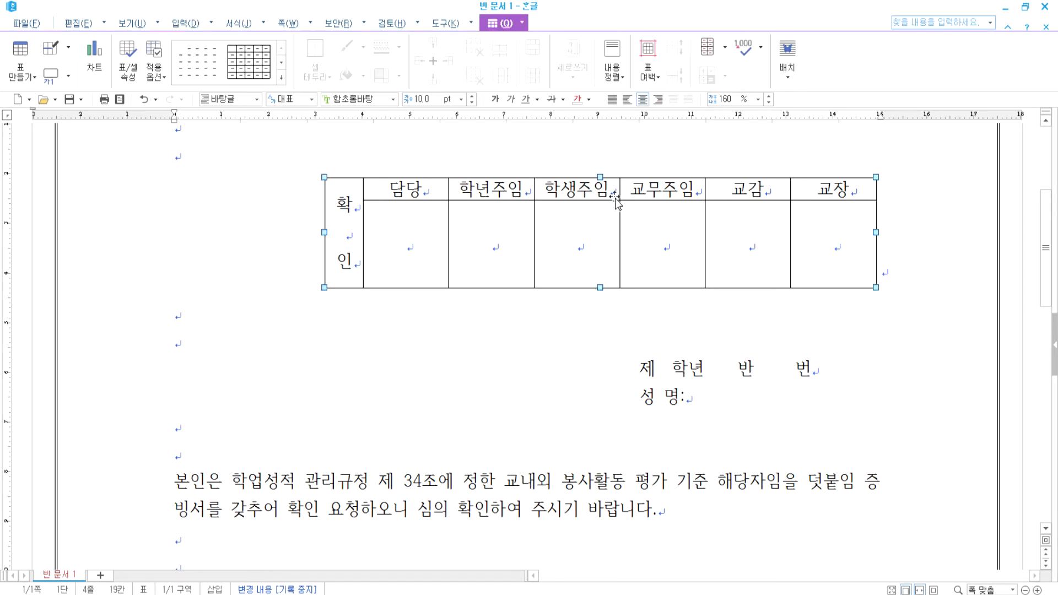
{"action": "key", "text": "Escape"}
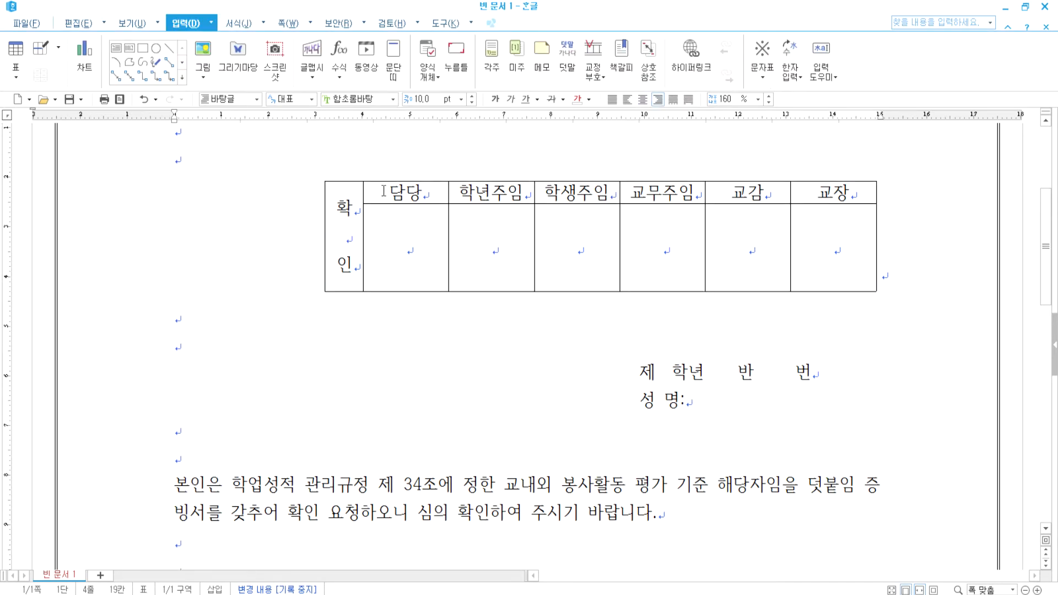
Make the header cells from "담당" to "교장" slightly taller and fill them with light gray
{"action": "left_click_drag", "start_coordinate": [384, 192], "coordinate": [827, 190]}
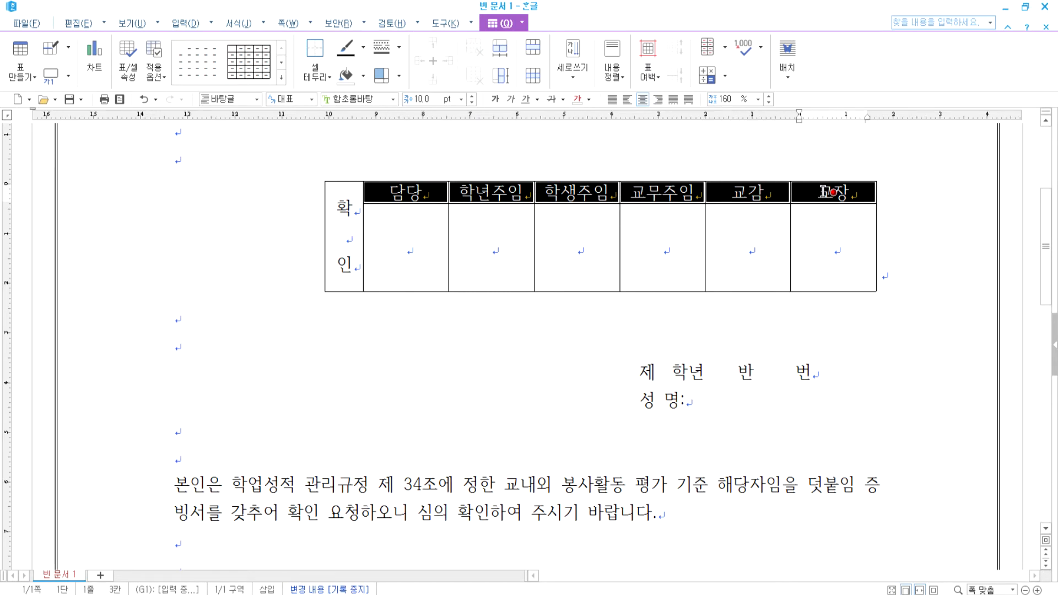
{"action": "key", "text": "ctrl+Down"}
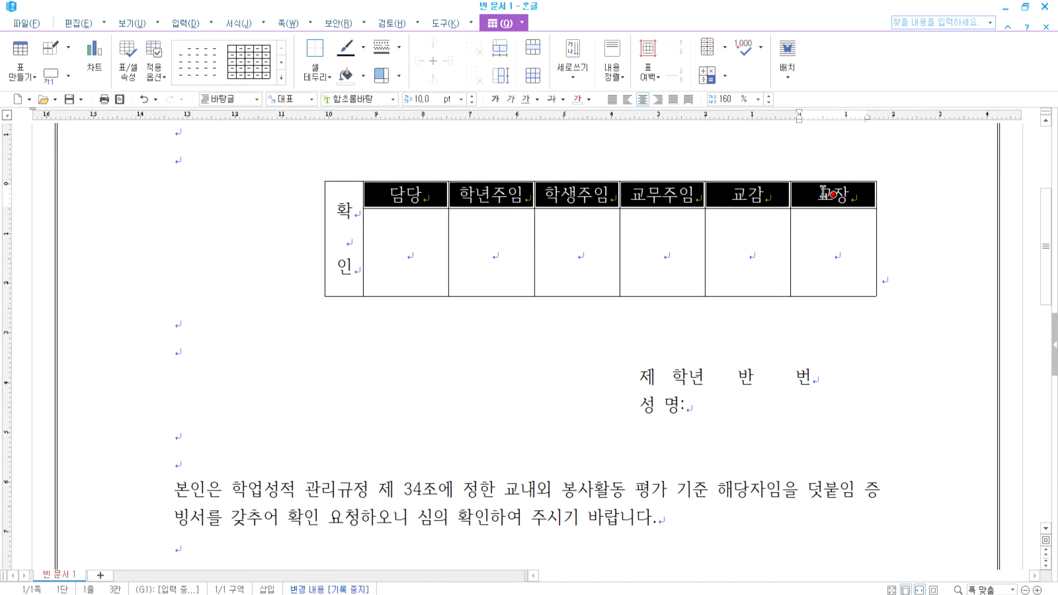
{"action": "left_click", "coordinate": [363, 75]}
{"action": "left_click", "coordinate": [359, 138]}
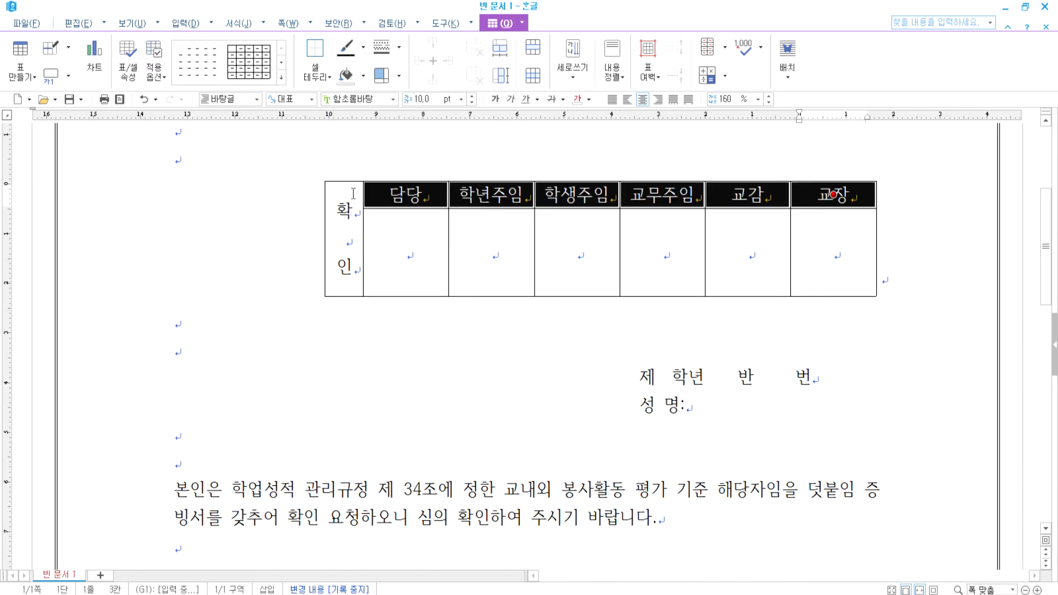
Fill the "확인" cell with the same light gray as the header cells
{"action": "key", "text": "Home"}
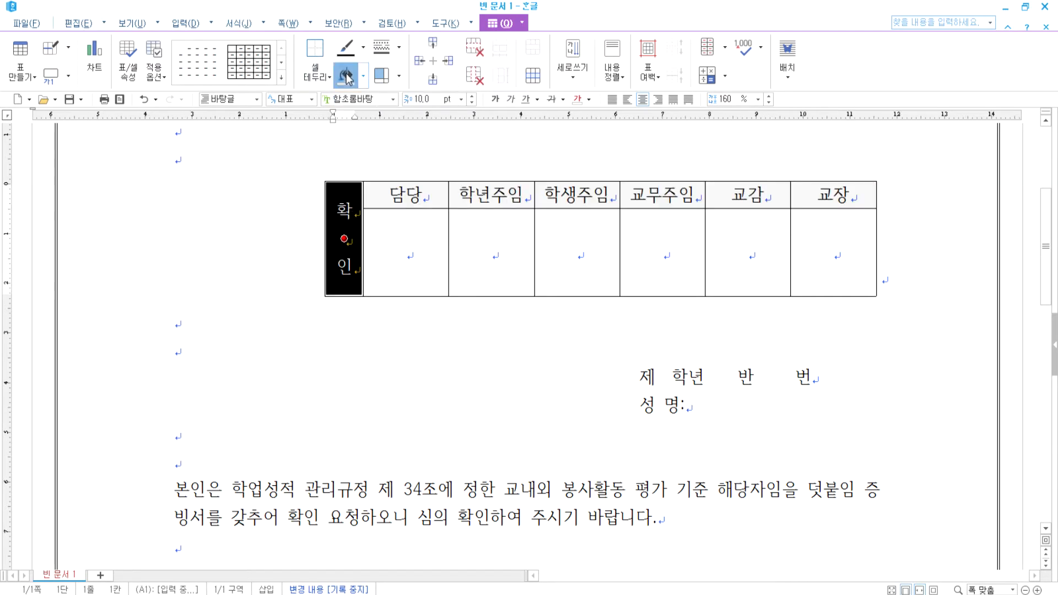
{"action": "left_click", "coordinate": [408, 254]}
{"action": "key", "text": "Escape"}
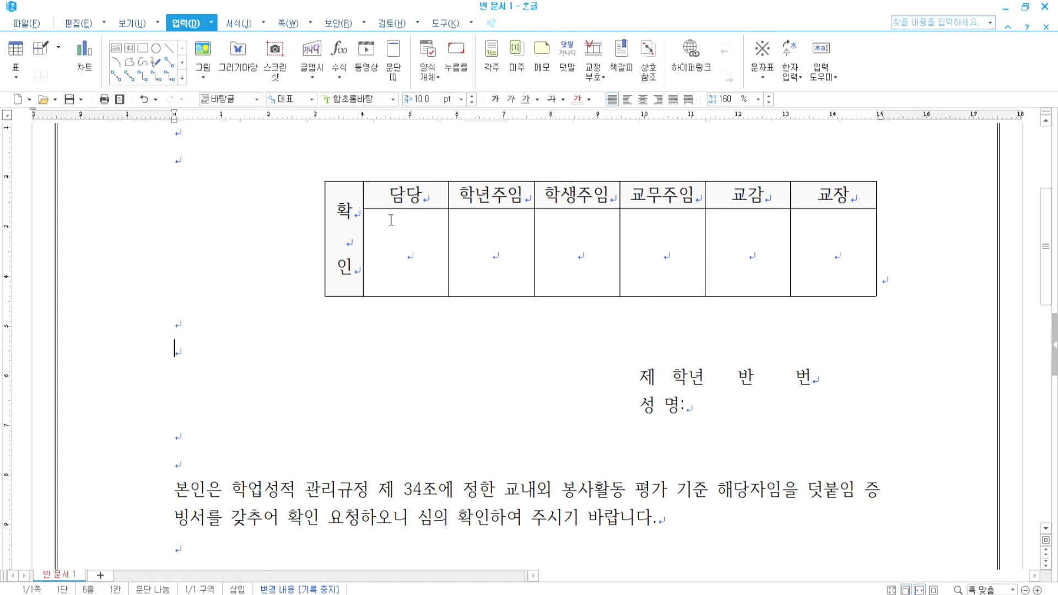
{"action": "left_click_drag", "start_coordinate": [400, 210], "coordinate": [402, 253]}
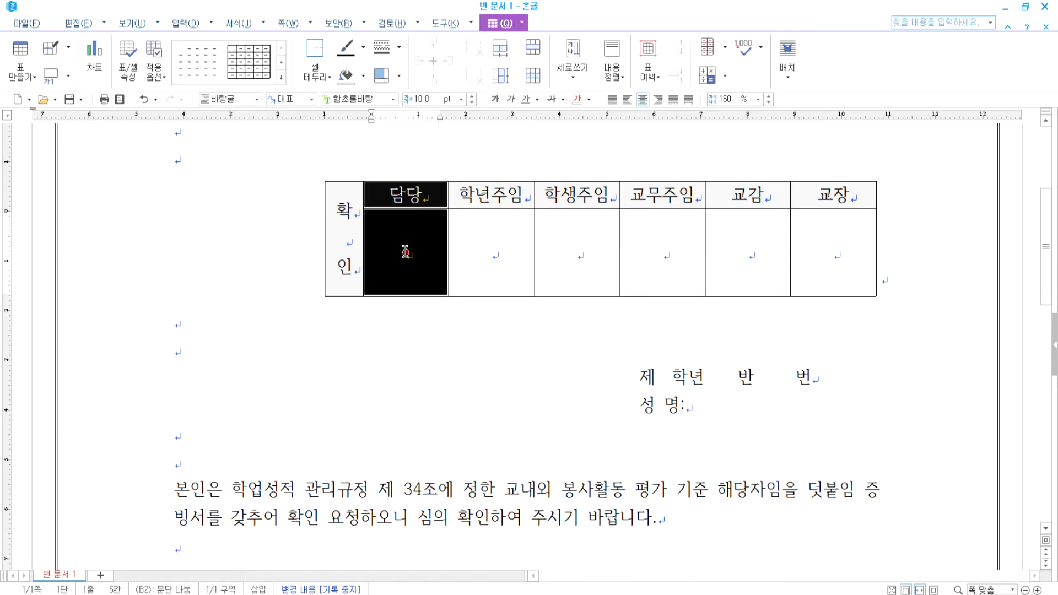
{"action": "left_click", "coordinate": [409, 241]}
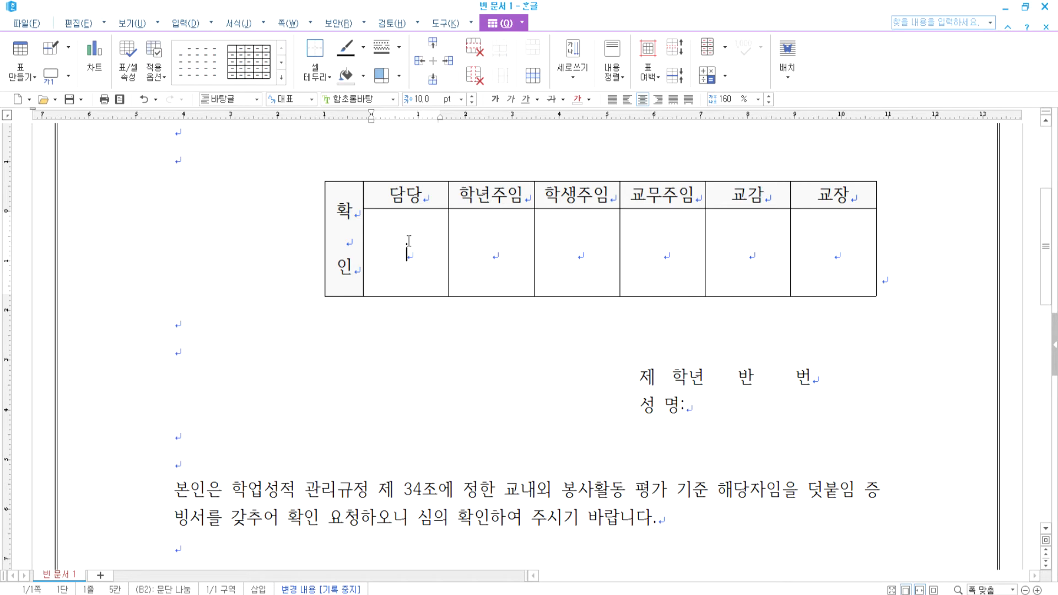
Insert another table with 2 rows and 7 columns on the blank line directly below the confirmation table
{"action": "left_click", "coordinate": [279, 335]}
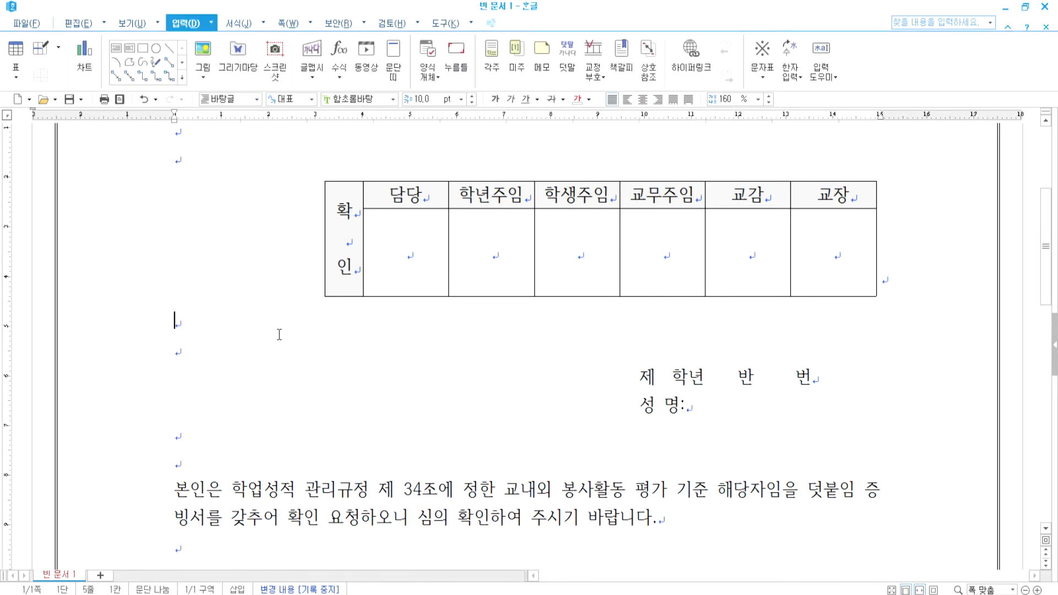
{"action": "key", "text": "ctrl+n"}
{"action": "key", "text": "t"}
{"action": "key", "text": "Return"}
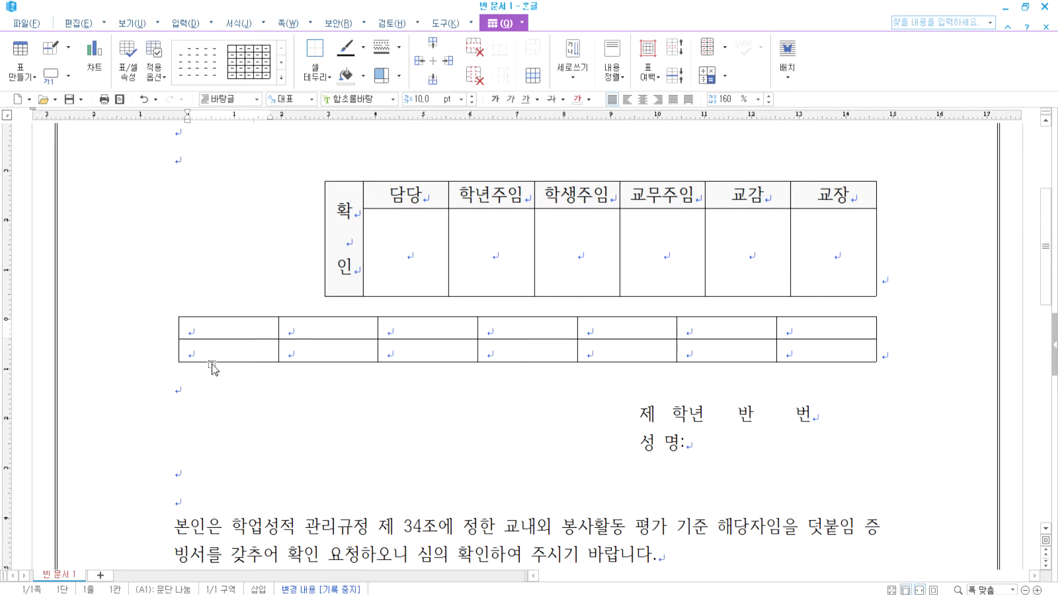
Merge the two cells of the new lower table's first column and enter "확" and "인" on separate lines
{"action": "left_click_drag", "start_coordinate": [217, 328], "coordinate": [217, 349]}
{"action": "type", "text": "m"}
{"action": "type", "text": "확"}
{"action": "key", "text": "Return"}
{"action": "type", "text": "인"}
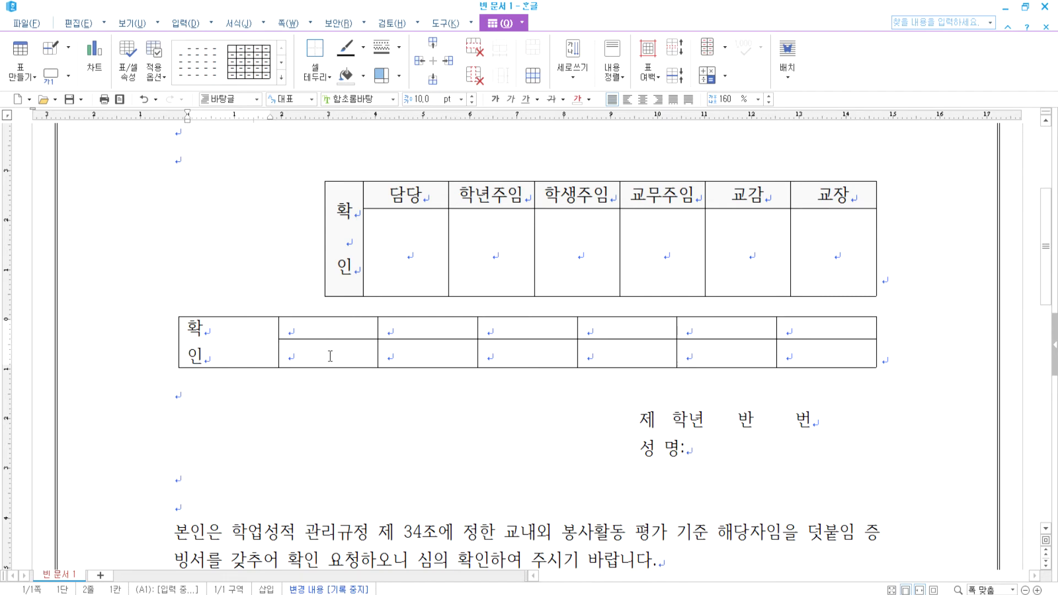
{"action": "left_click", "coordinate": [330, 356]}
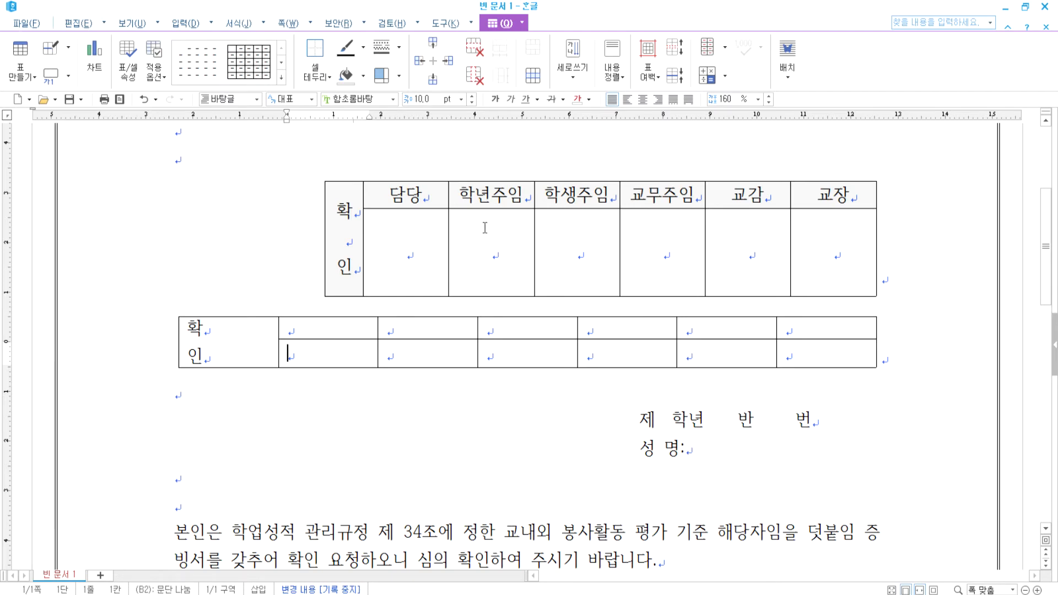
Add spaces between the two characters of the header texts "담당", "교감" and "교장" in the confirmation table
{"action": "left_click_drag", "start_coordinate": [425, 193], "coordinate": [812, 197]}
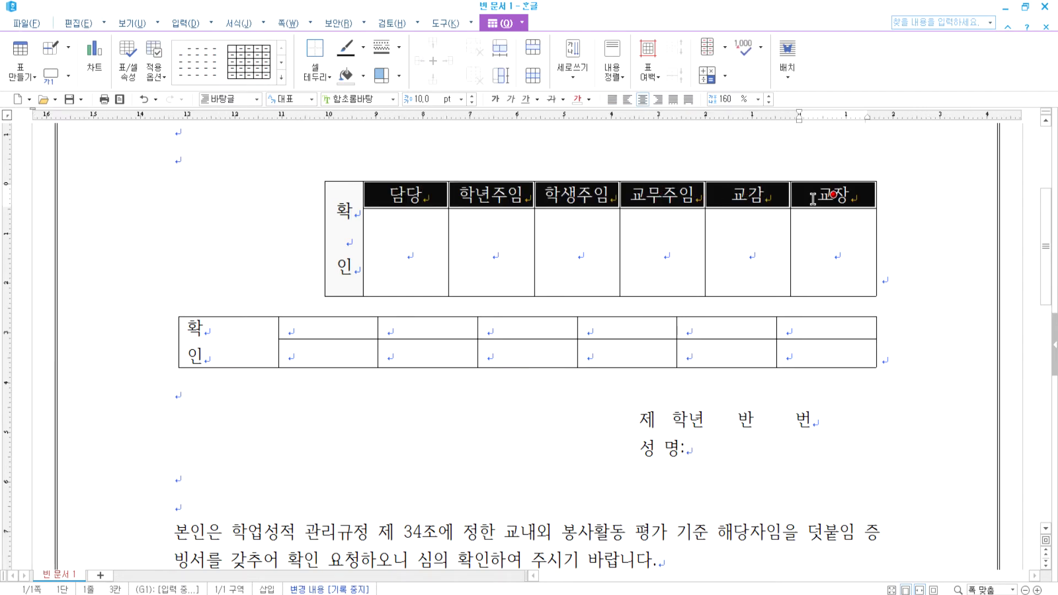
{"action": "left_click_drag", "start_coordinate": [334, 330], "coordinate": [826, 328]}
{"action": "left_click", "coordinate": [502, 199]}
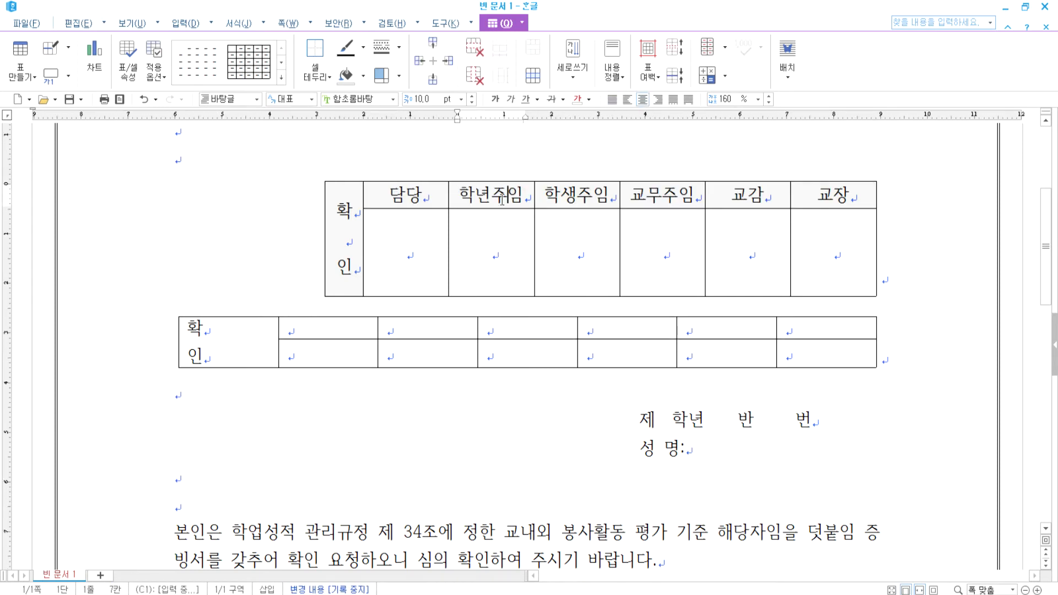
{"action": "left_click", "coordinate": [406, 194]}
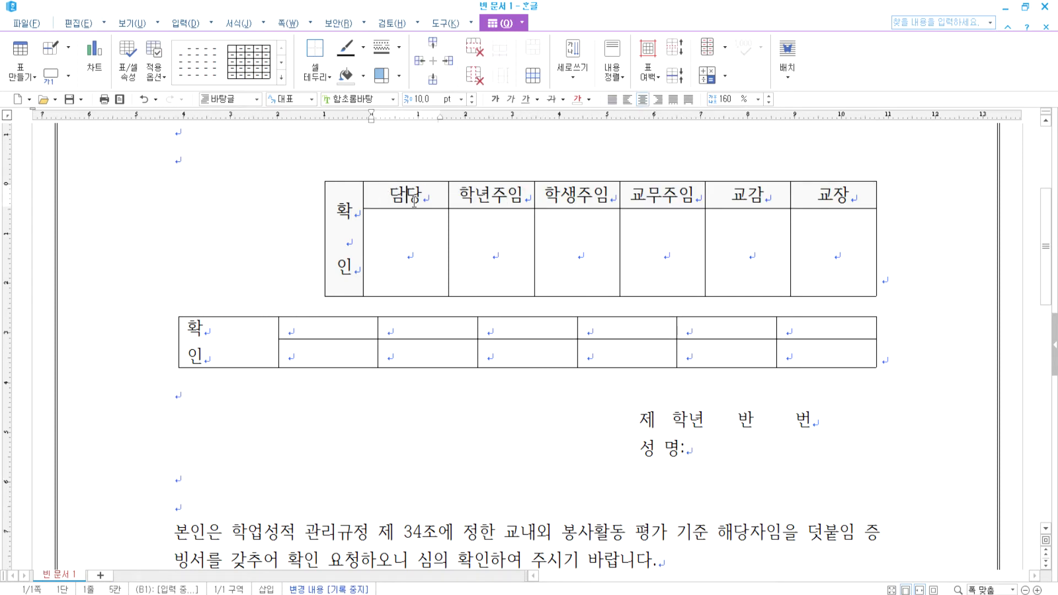
{"action": "left_click", "coordinate": [748, 196]}
{"action": "left_click", "coordinate": [839, 198]}
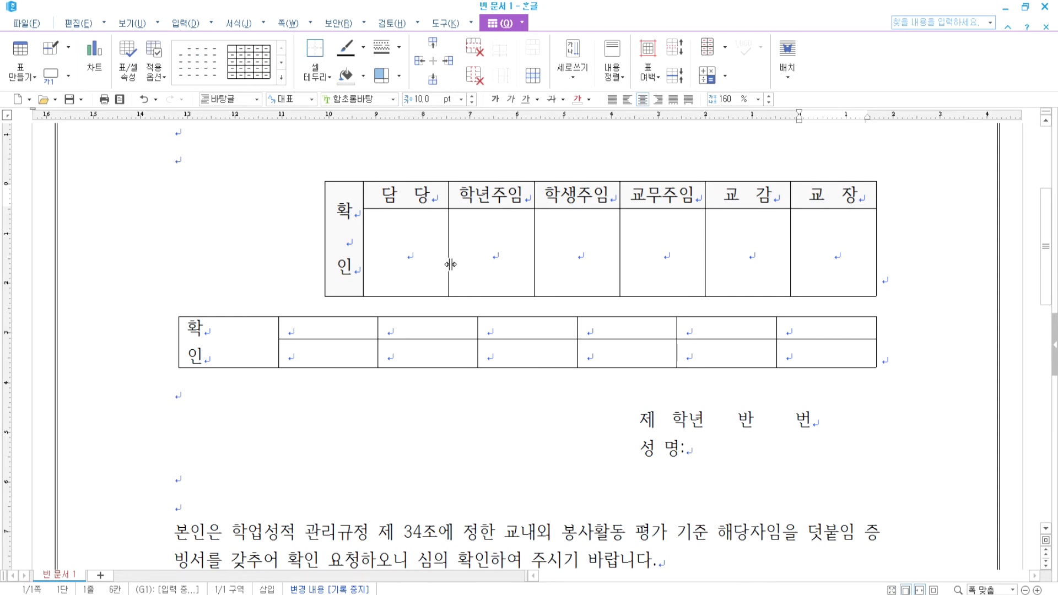
Delete the extra lower table and indent the first line of the "본인은 학업성적" paragraph with leading spaces
{"action": "left_click", "coordinate": [406, 317]}
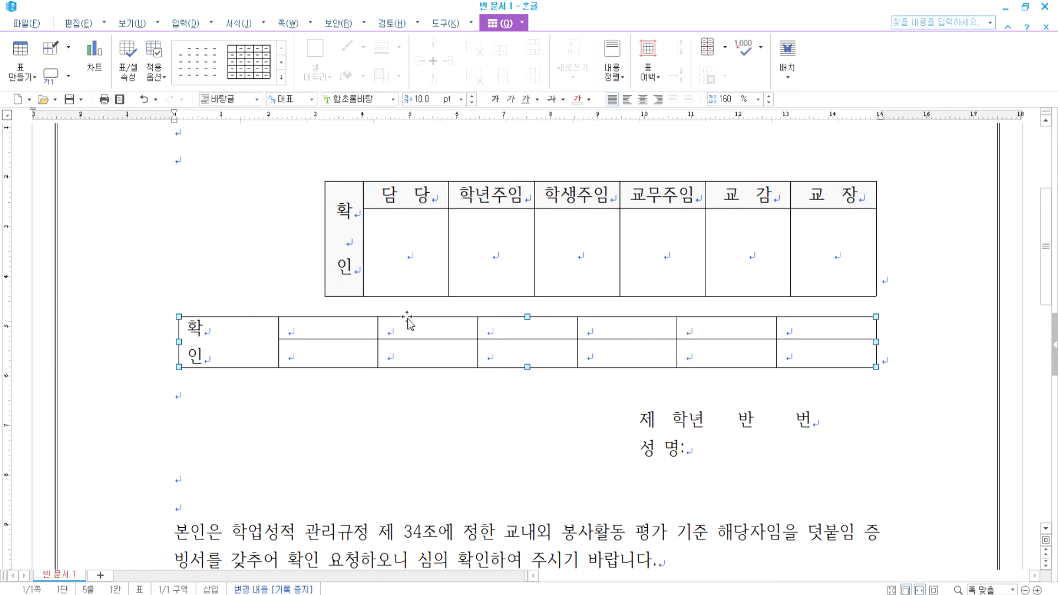
{"action": "key", "text": "Delete"}
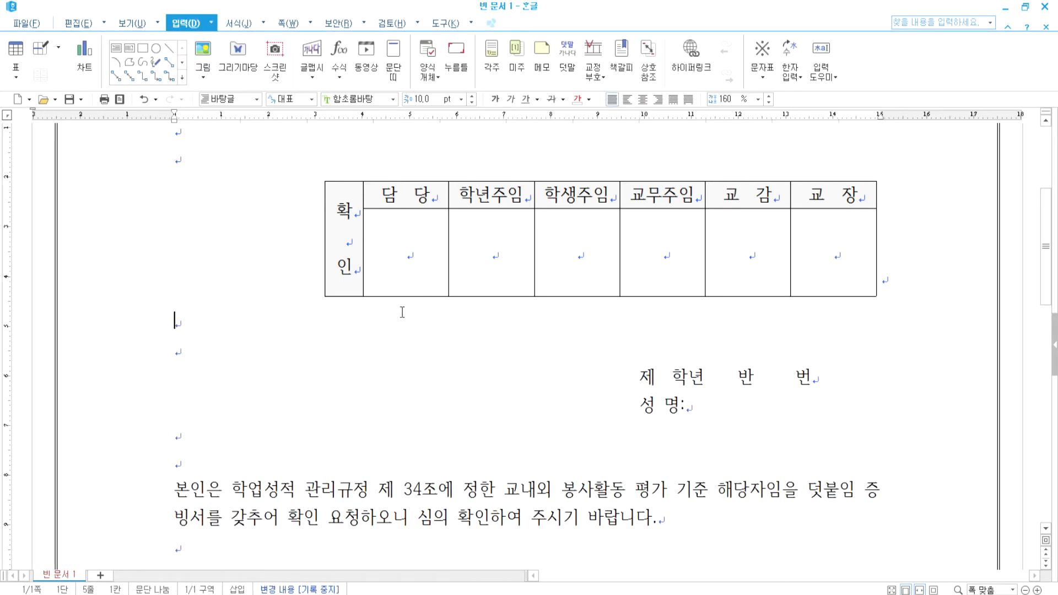
{"action": "left_click", "coordinate": [179, 489]}
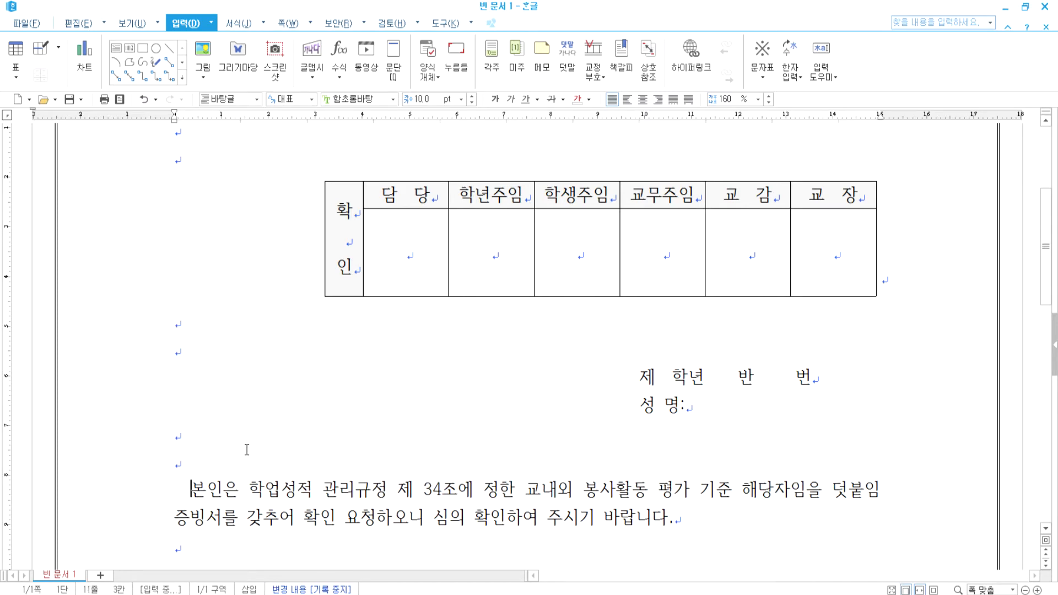
{"action": "mouse_move", "coordinate": [389, 271]}
{"action": "left_mouse_down"}
{"action": "mouse_move", "coordinate": [442, 248]}
{"action": "mouse_move", "coordinate": [543, 273]}
{"action": "left_mouse_up"}
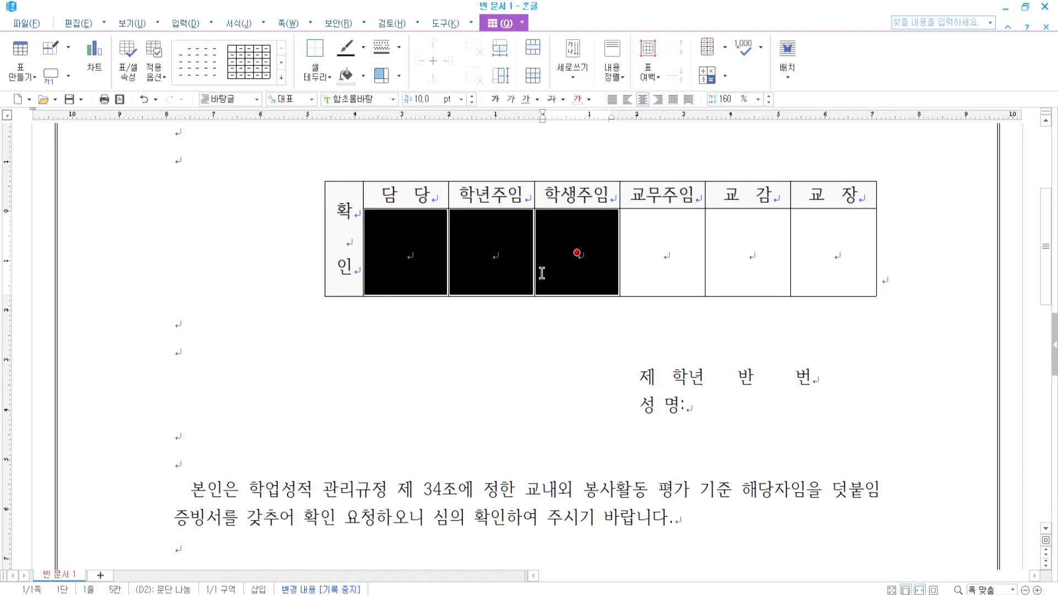
{"action": "key", "text": "Escape"}
{"action": "scroll", "coordinate": [519, 408], "scroll_direction": "down", "scroll_amount": 3}
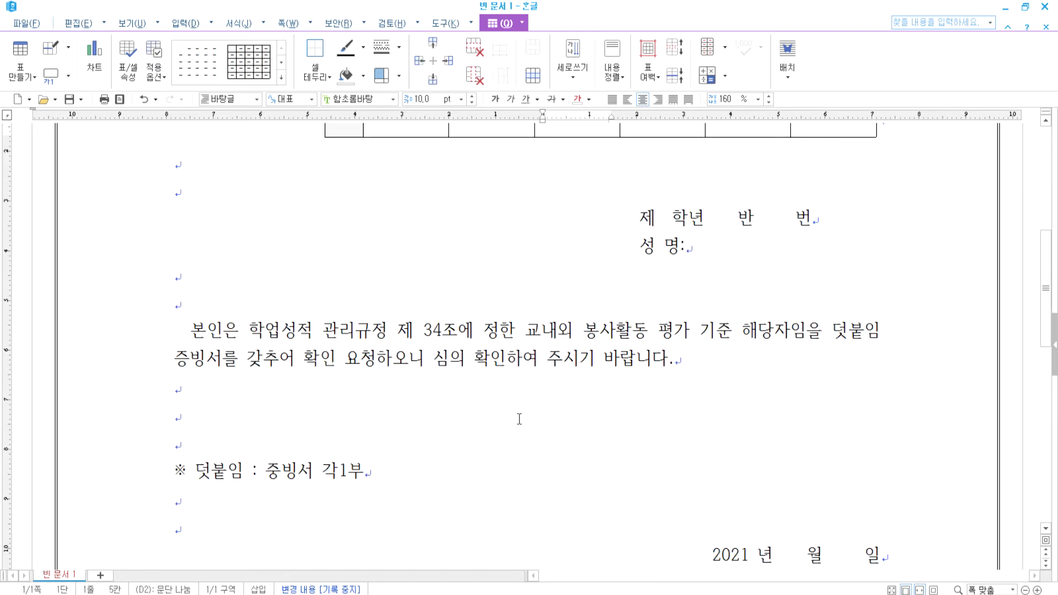
{"action": "scroll", "coordinate": [519, 419], "scroll_direction": "up", "scroll_amount": 5}
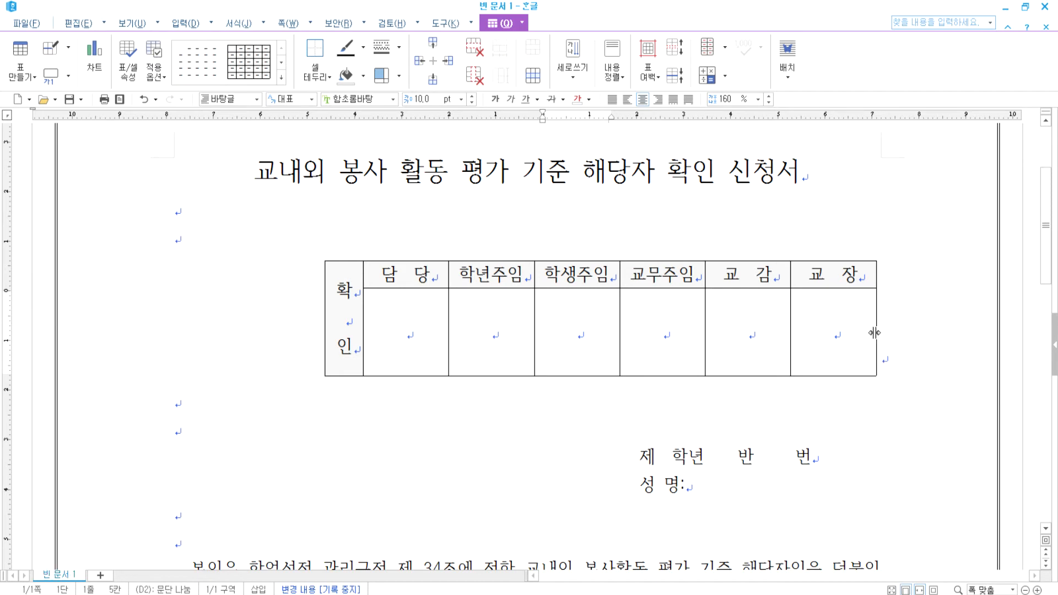
Turn off 글자처럼 취급 for the confirmation table and move the table freely to the right margin
{"action": "left_click", "coordinate": [876, 336]}
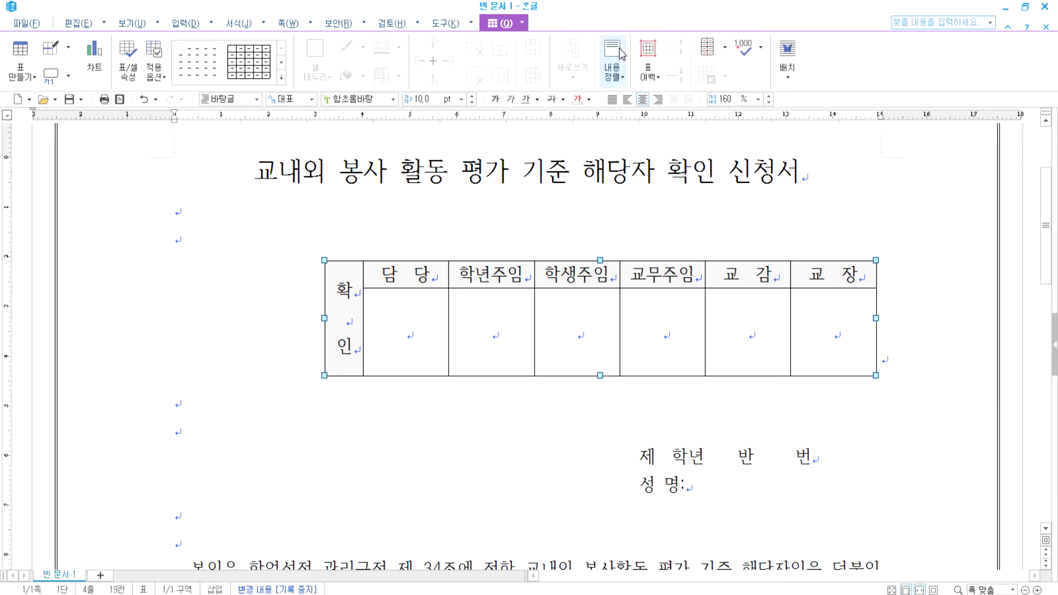
{"action": "left_click", "coordinate": [787, 69]}
{"action": "left_click", "coordinate": [795, 96]}
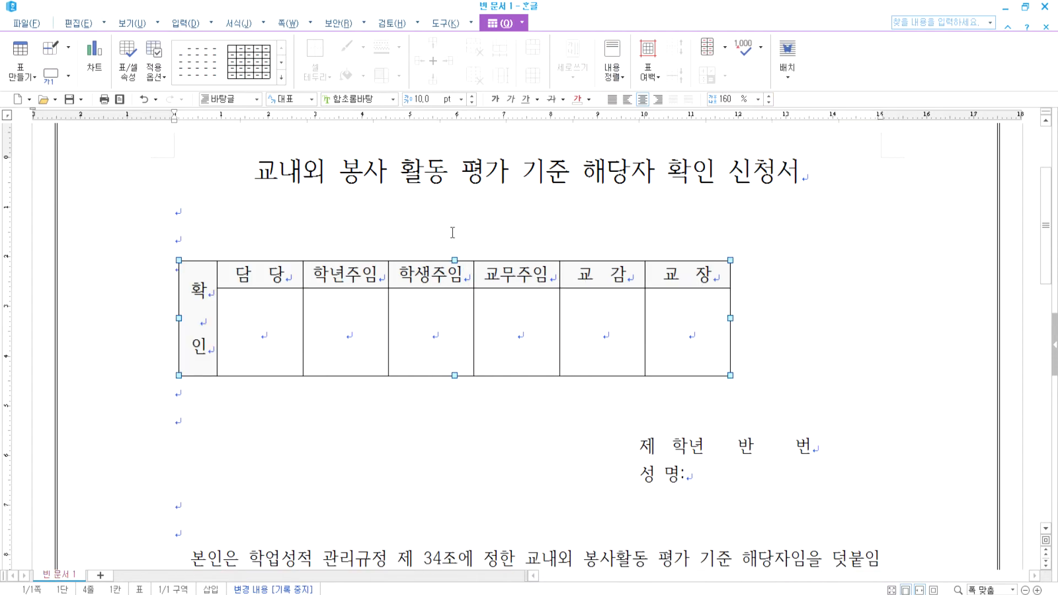
{"action": "left_click", "coordinate": [370, 228]}
{"action": "left_click_drag", "start_coordinate": [349, 263], "coordinate": [494, 271]}
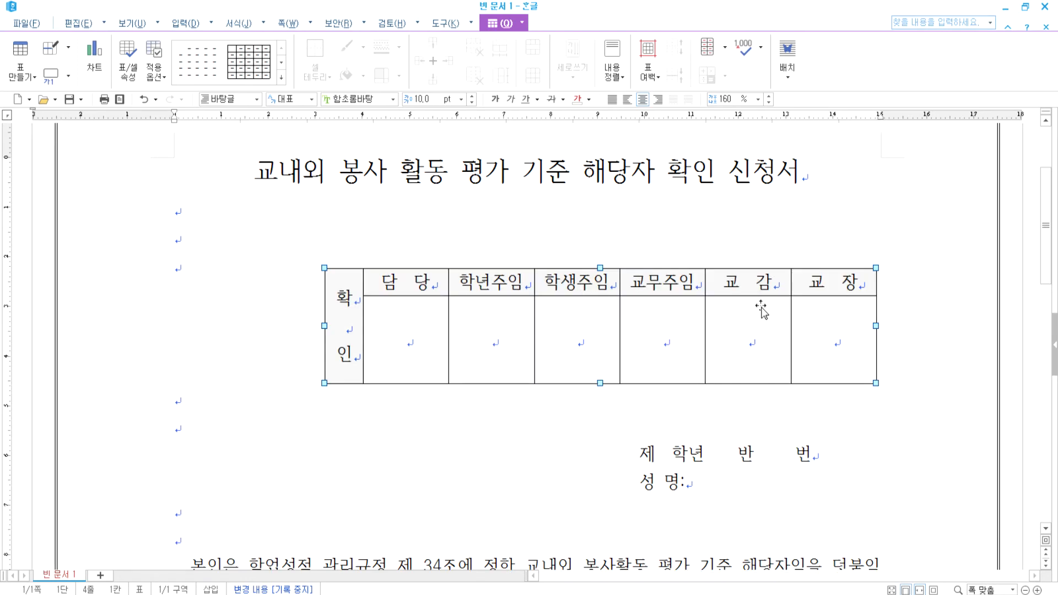
Turn 글자처럼 취급 back on for the confirmation table and switch its line to centre and back to right alignment
{"action": "left_click", "coordinate": [789, 63]}
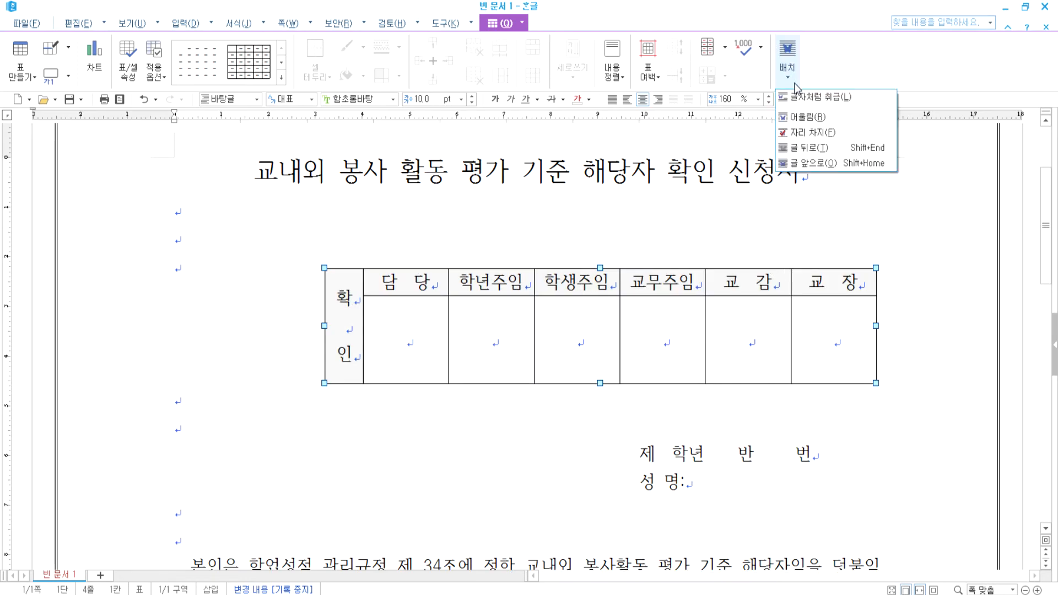
{"action": "left_click", "coordinate": [797, 98]}
{"action": "left_click", "coordinate": [350, 339]}
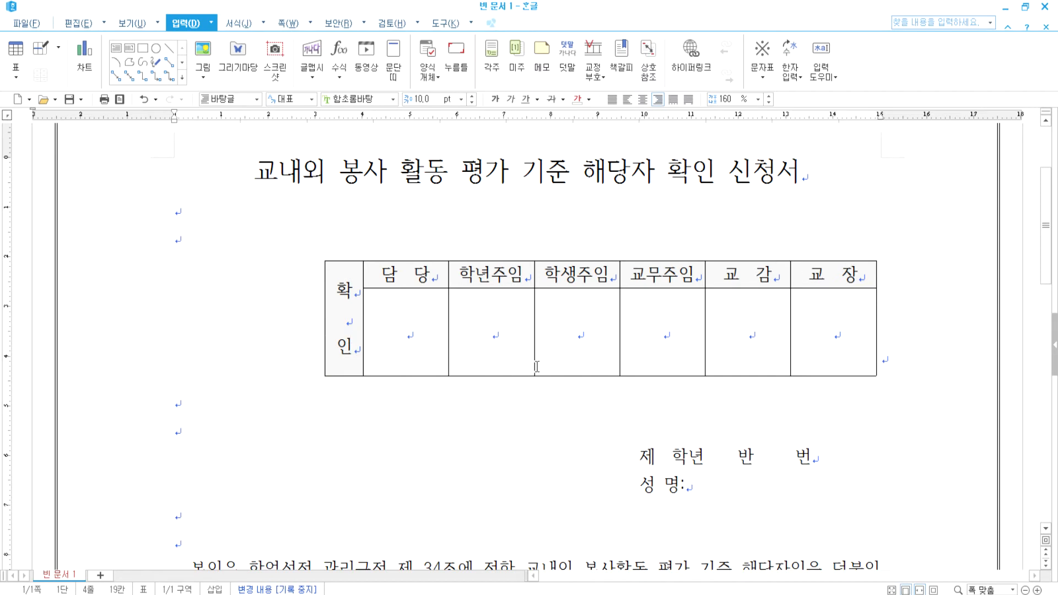
{"action": "left_click", "coordinate": [887, 361]}
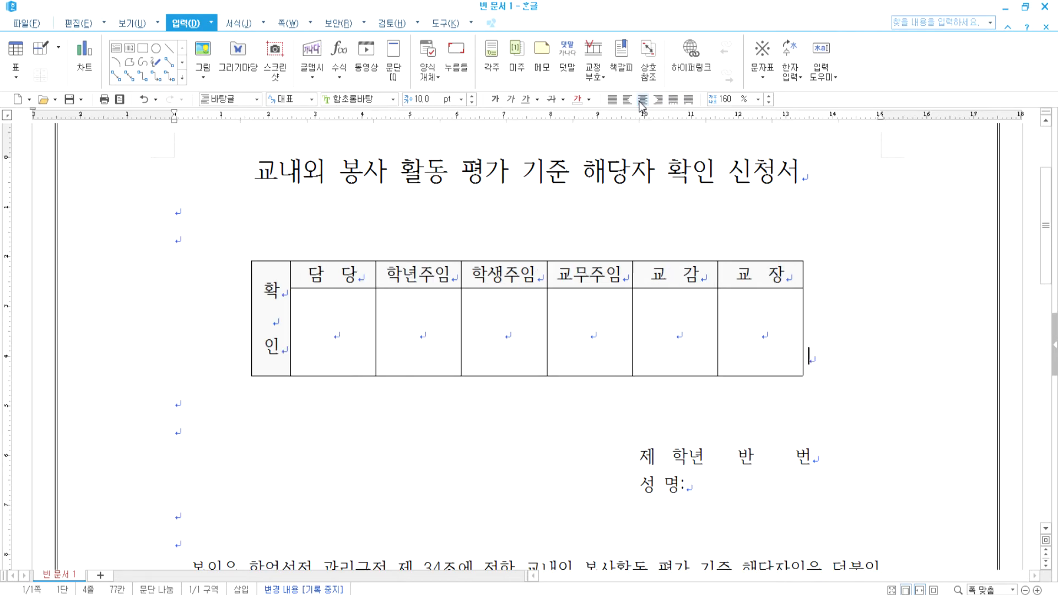
{"action": "left_click", "coordinate": [659, 102]}
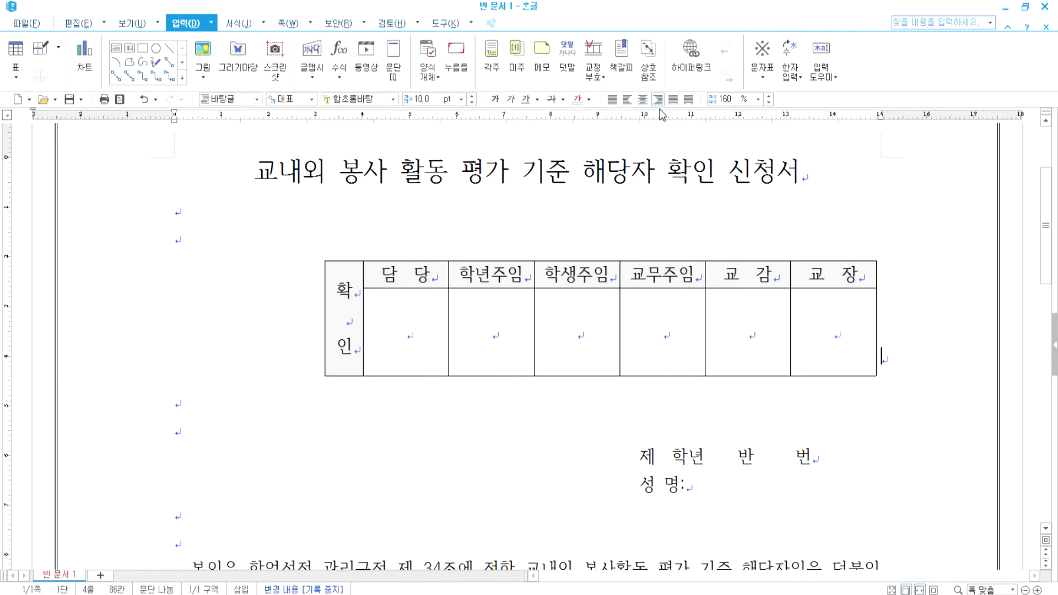
Add a blank line between the title and the confirmation table and remove it again
{"action": "left_click", "coordinate": [241, 220]}
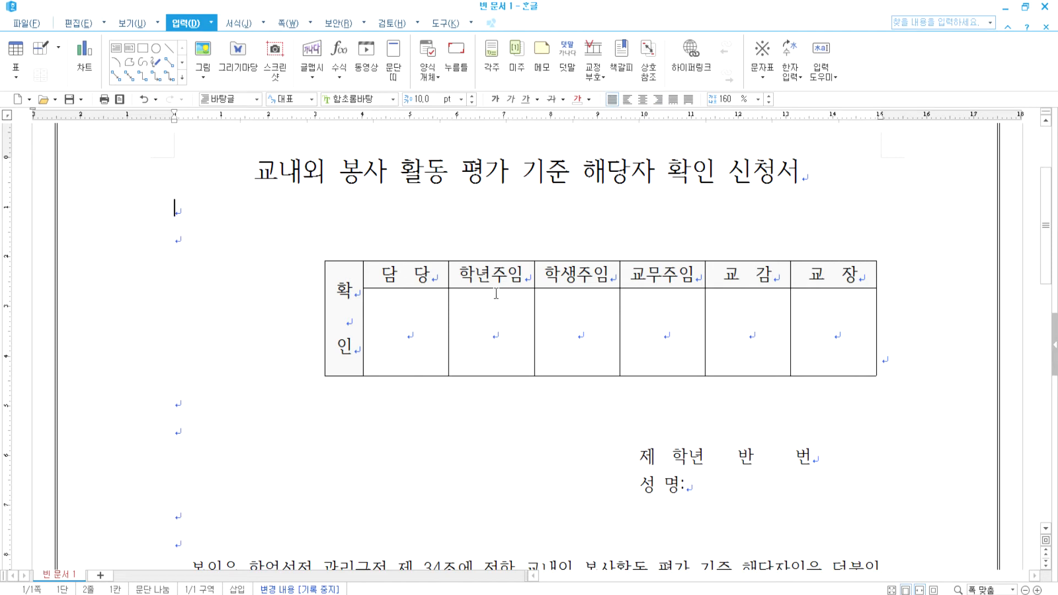
{"action": "key", "text": "Return"}
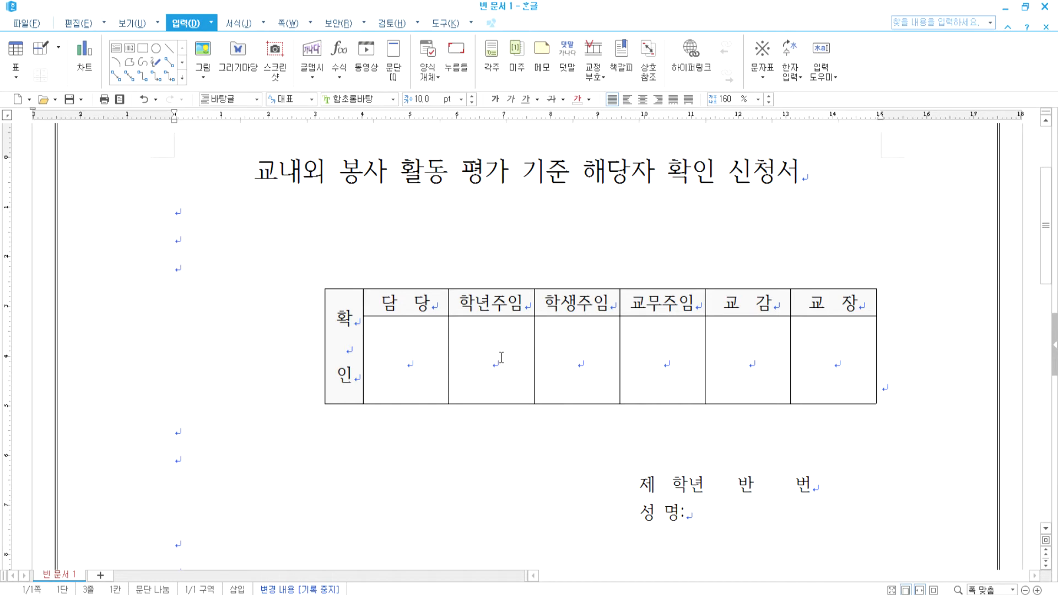
{"action": "key", "text": "Delete"}
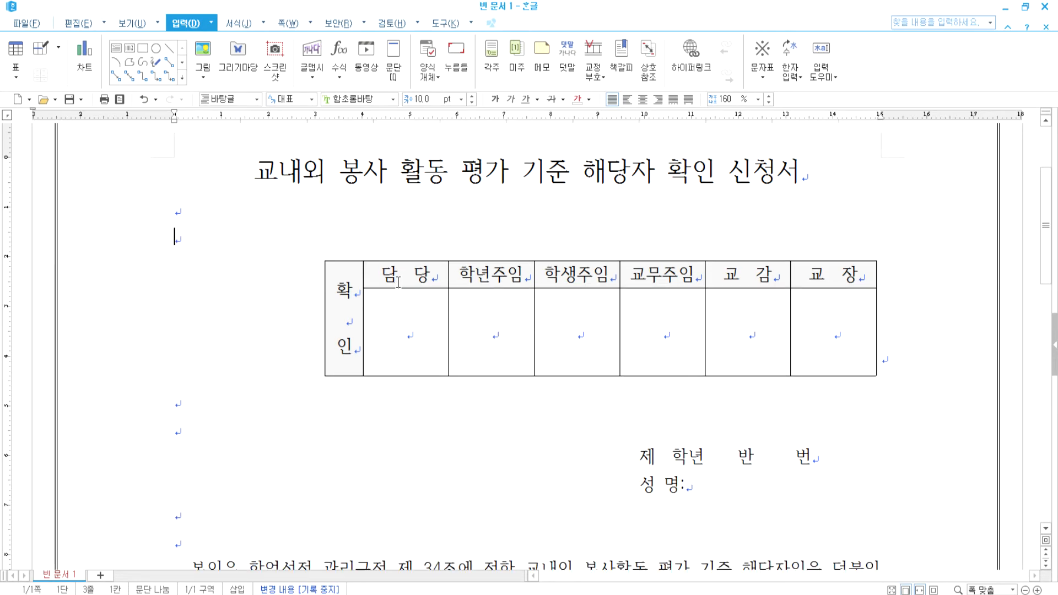
Switch 글자처럼 취급 off and on again for the confirmation table from inside the empty "교 감" cell
{"action": "left_click", "coordinate": [751, 330]}
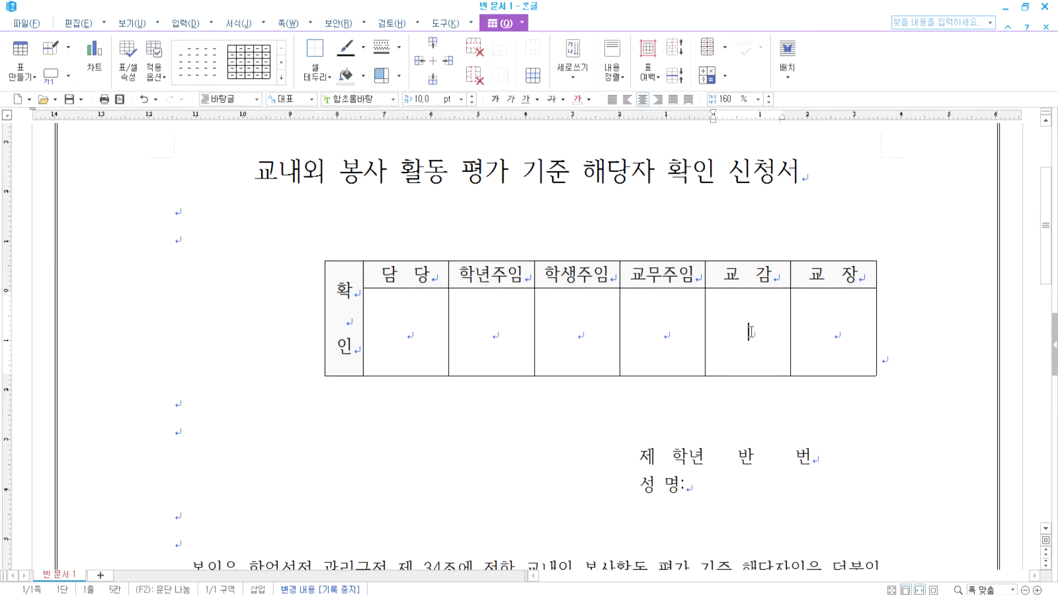
{"action": "left_click", "coordinate": [790, 83]}
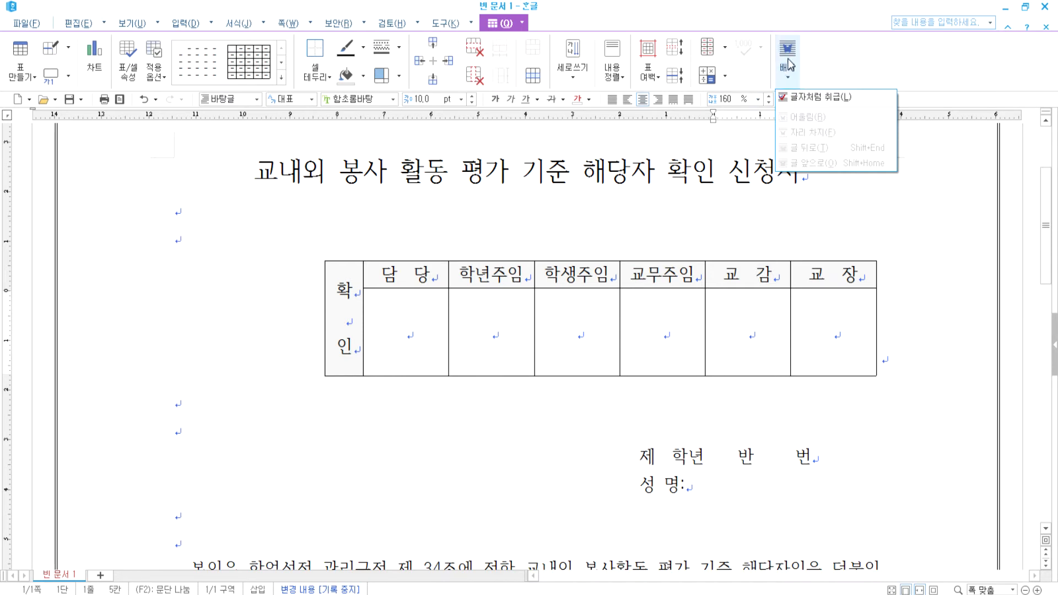
{"action": "left_click", "coordinate": [791, 65]}
{"action": "left_click", "coordinate": [793, 74]}
{"action": "left_click", "coordinate": [802, 99]}
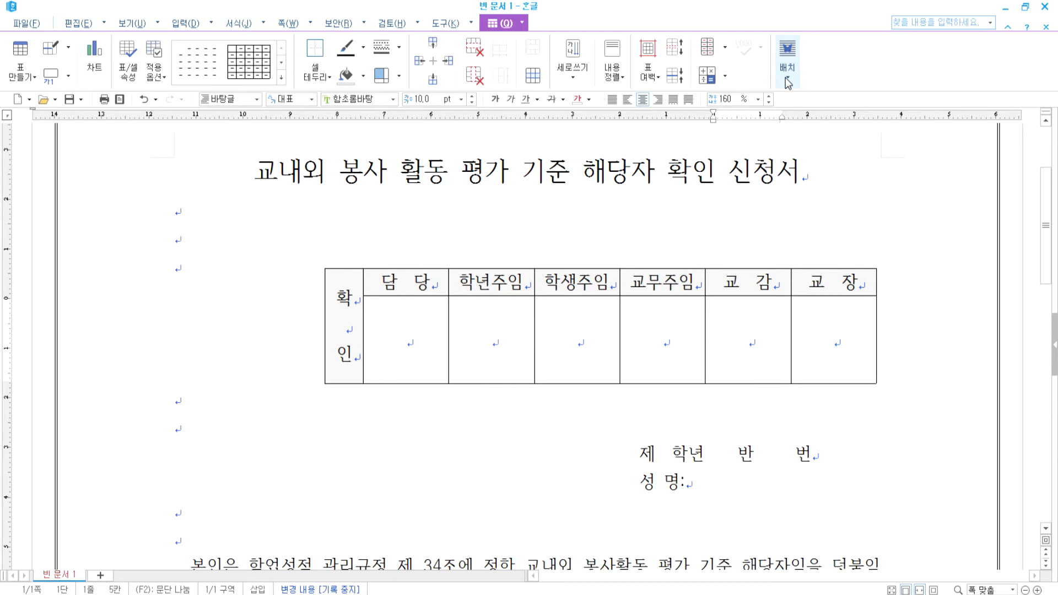
{"action": "left_click", "coordinate": [788, 80]}
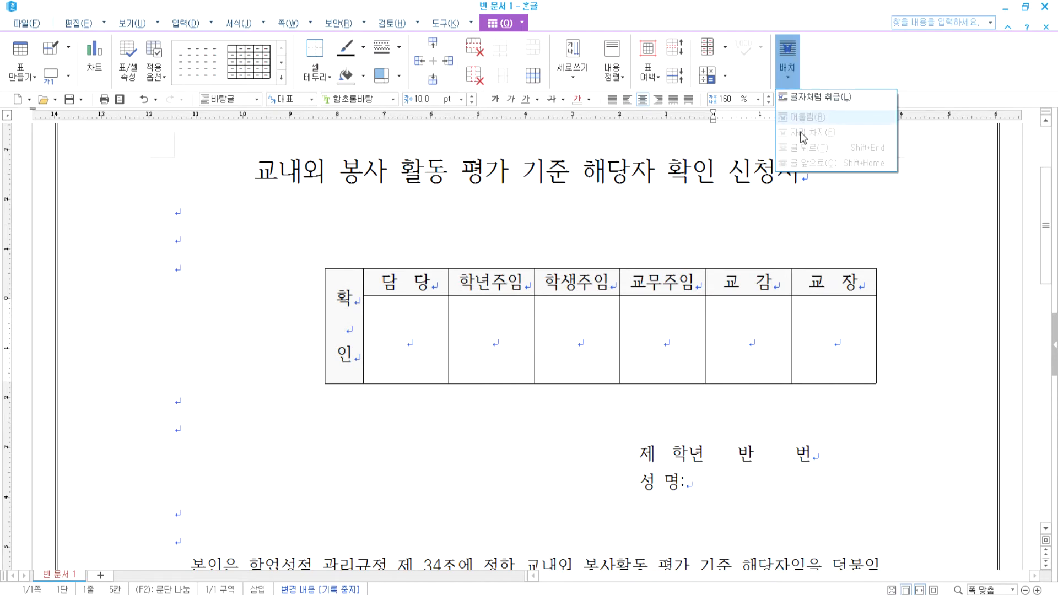
{"action": "left_click", "coordinate": [787, 70]}
{"action": "left_click", "coordinate": [787, 74]}
{"action": "left_click", "coordinate": [806, 100]}
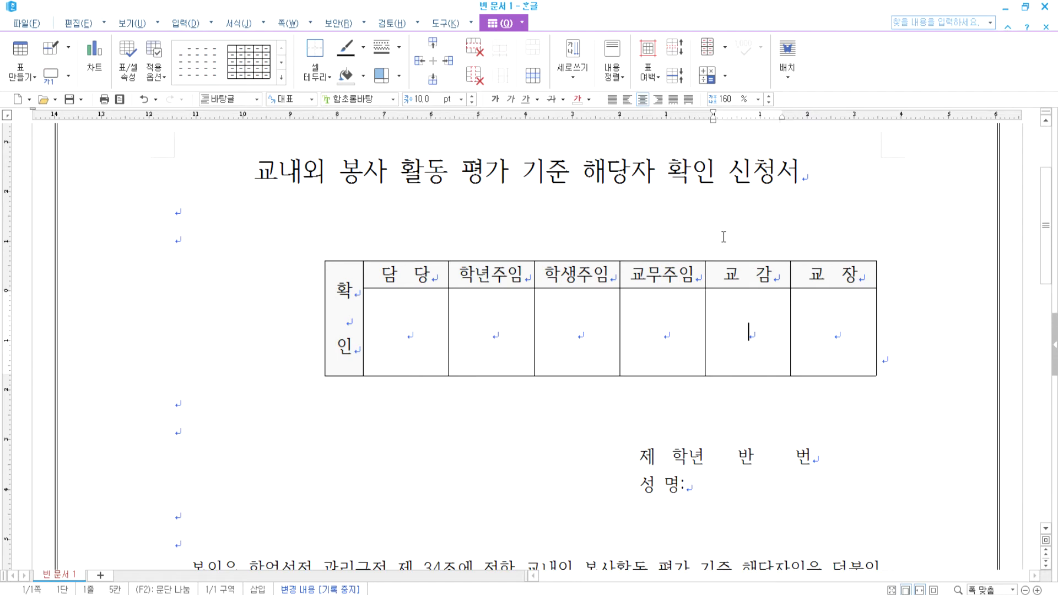
{"action": "scroll", "coordinate": [653, 380], "scroll_direction": "down", "scroll_amount": 3}
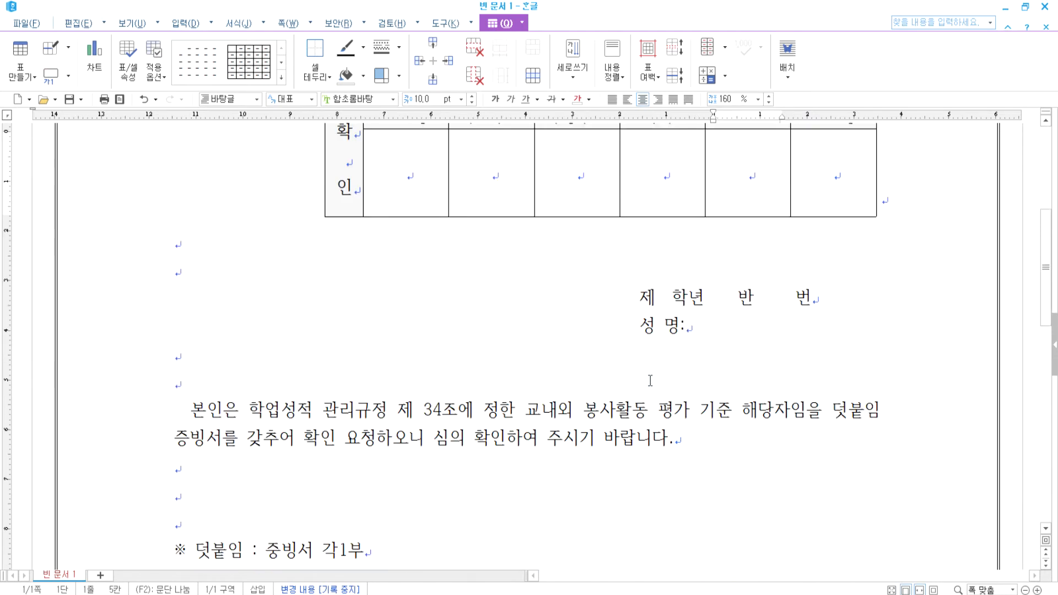
{"action": "scroll", "coordinate": [642, 365], "scroll_direction": "up", "scroll_amount": 3}
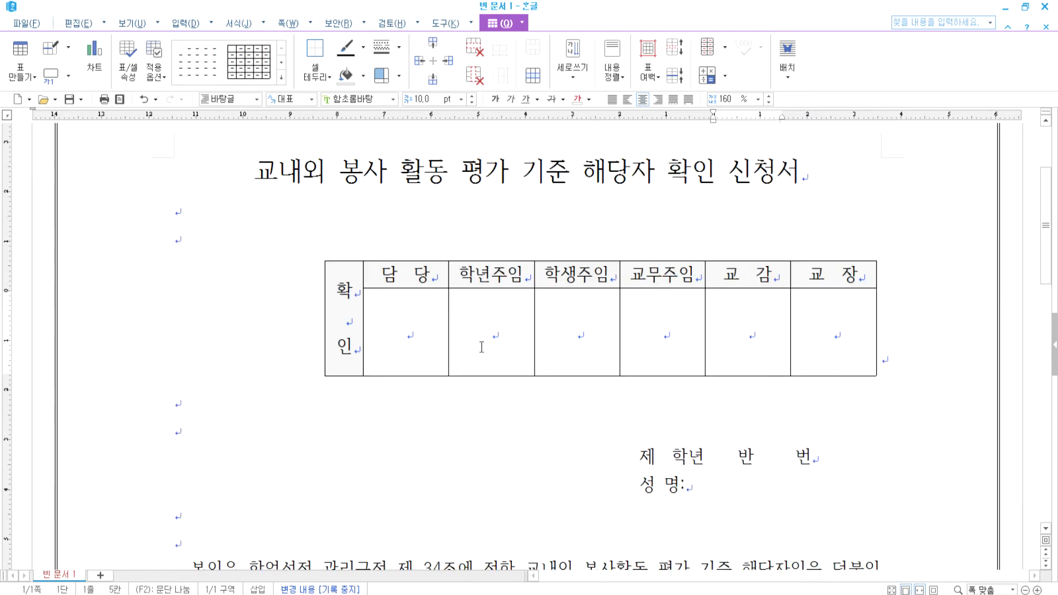
{"action": "left_click", "coordinate": [341, 315]}
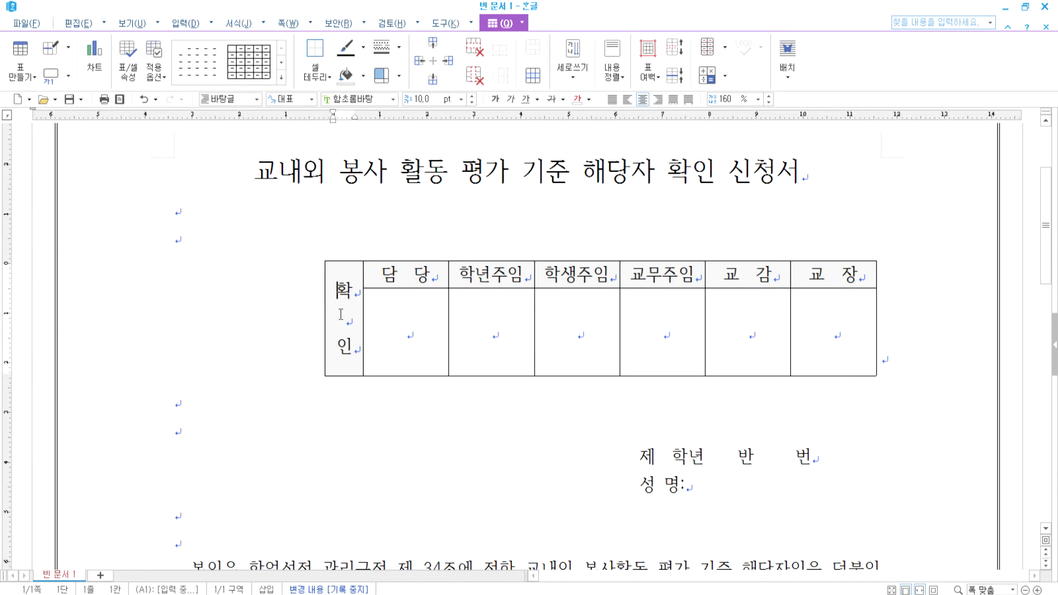
Insert a table with 2 rows and 7 columns on the blank line directly above "제 학년 반 번"
{"action": "left_click", "coordinate": [261, 437]}
{"action": "key", "text": "ctrl+n"}
{"action": "key", "text": "t"}
{"action": "key", "text": "Return"}
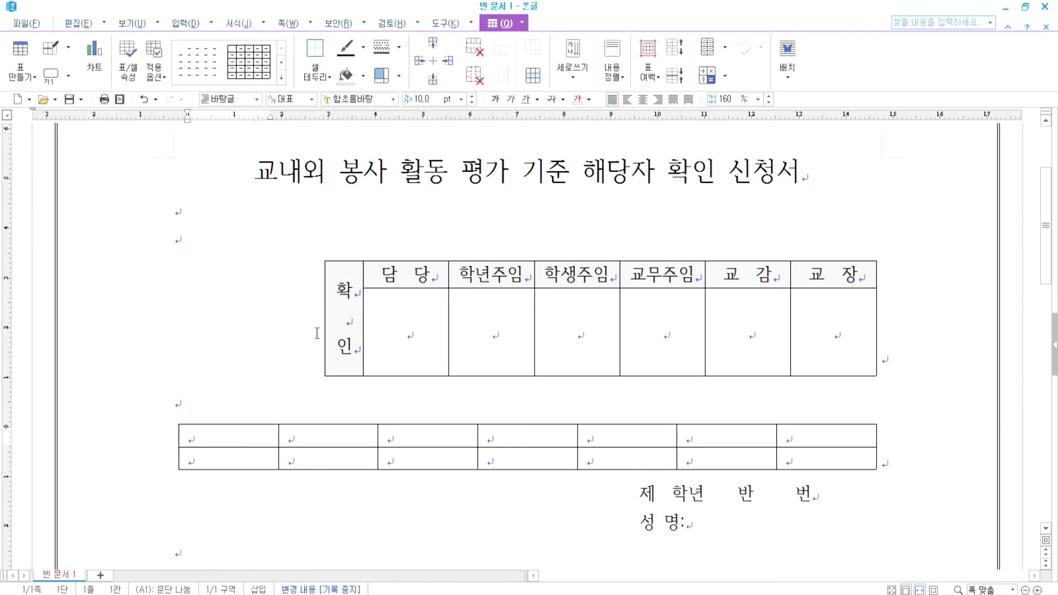
Merge the new table's first column and enter "확" and "인" with a blank line between them
{"action": "left_click_drag", "start_coordinate": [207, 440], "coordinate": [219, 464]}
{"action": "type", "text": "m"}
{"action": "type", "text": "확"}
{"action": "key", "text": "Return"}
{"action": "key", "text": "Return"}
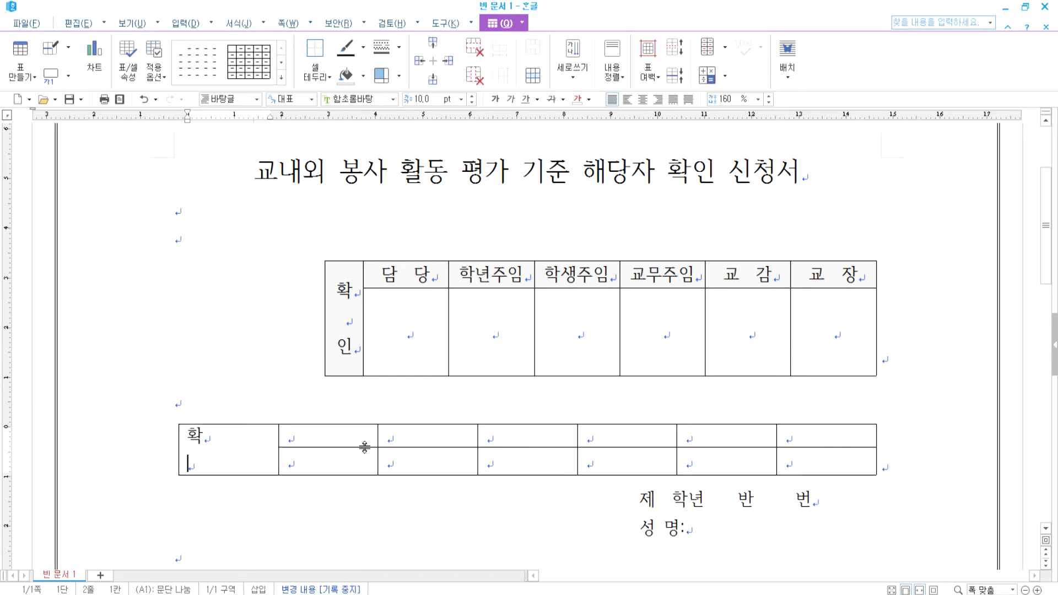
{"action": "type", "text": "인"}
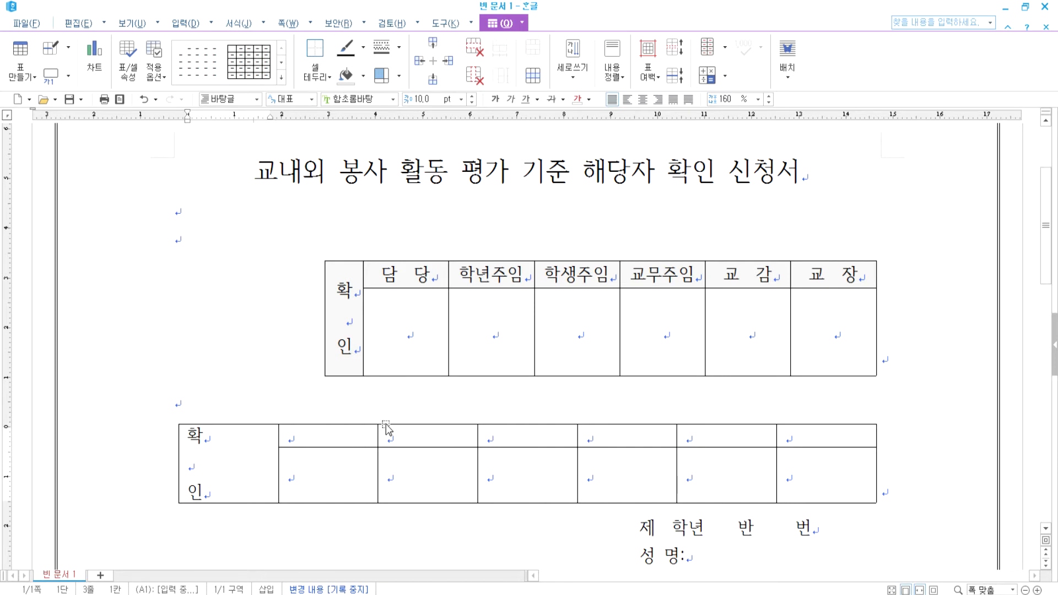
Narrow the upper confirmation table's six approval columns and widen them again until the header labels fit on one line
{"action": "left_click_drag", "start_coordinate": [406, 334], "coordinate": [833, 337]}
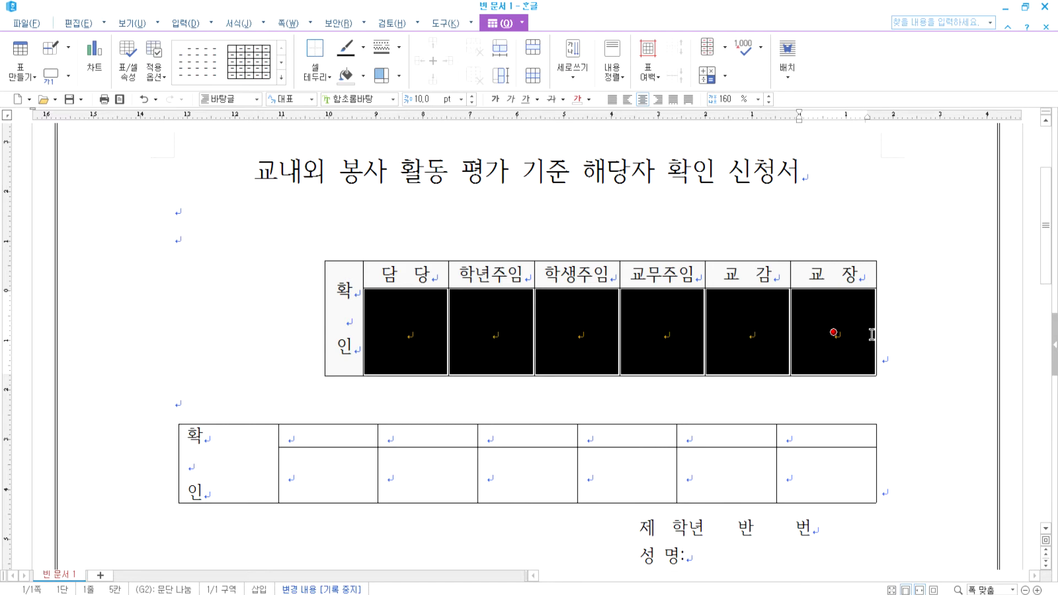
{"action": "key", "text": "ctrl+Left"}
{"action": "key", "text": "ctrl+Left"}
{"action": "key", "text": "ctrl+Left"}
{"action": "key", "text": "ctrl+Left"}
{"action": "key", "text": "ctrl+Left"}
{"action": "key", "text": "ctrl+Left"}
{"action": "key", "text": "ctrl+Right"}
{"action": "key", "text": "ctrl+Right"}
{"action": "key", "text": "ctrl+Right"}
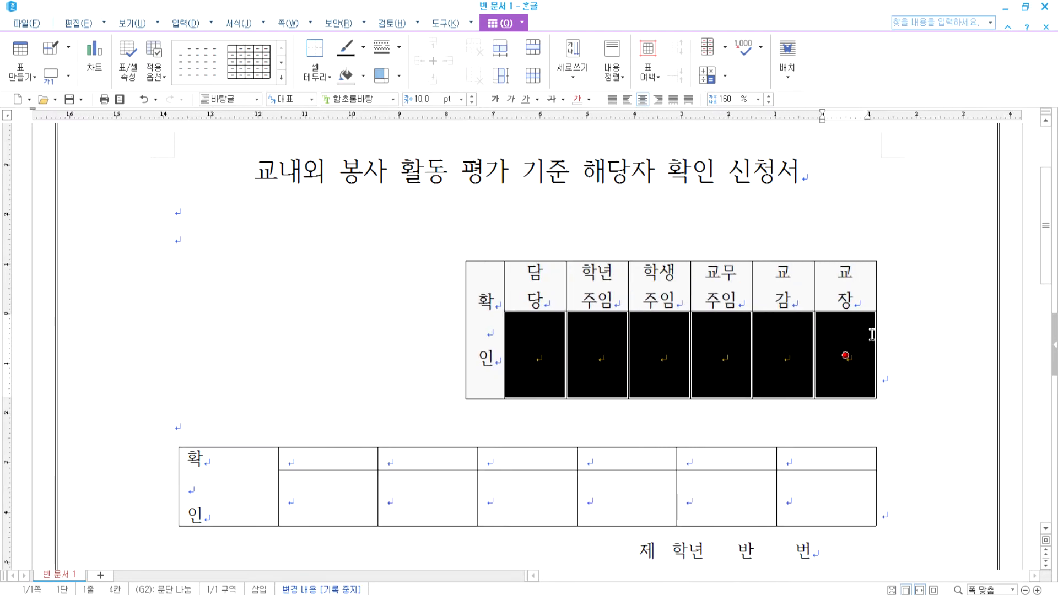
{"action": "key", "text": "ctrl+Right"}
{"action": "key", "text": "ctrl+Right"}
{"action": "key", "text": "ctrl+Right"}
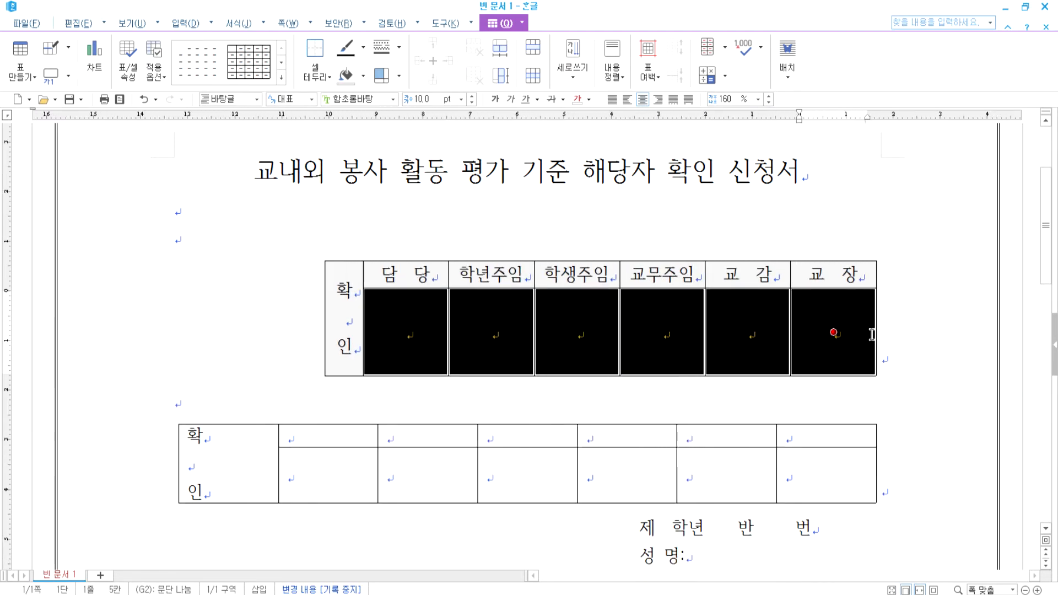
{"action": "right_click", "coordinate": [871, 335]}
{"action": "left_click", "coordinate": [352, 325]}
{"action": "left_click", "coordinate": [350, 334]}
Narrow the lower table's merged "확 인" column to just wider than its text and center that text
{"action": "left_click", "coordinate": [228, 481]}
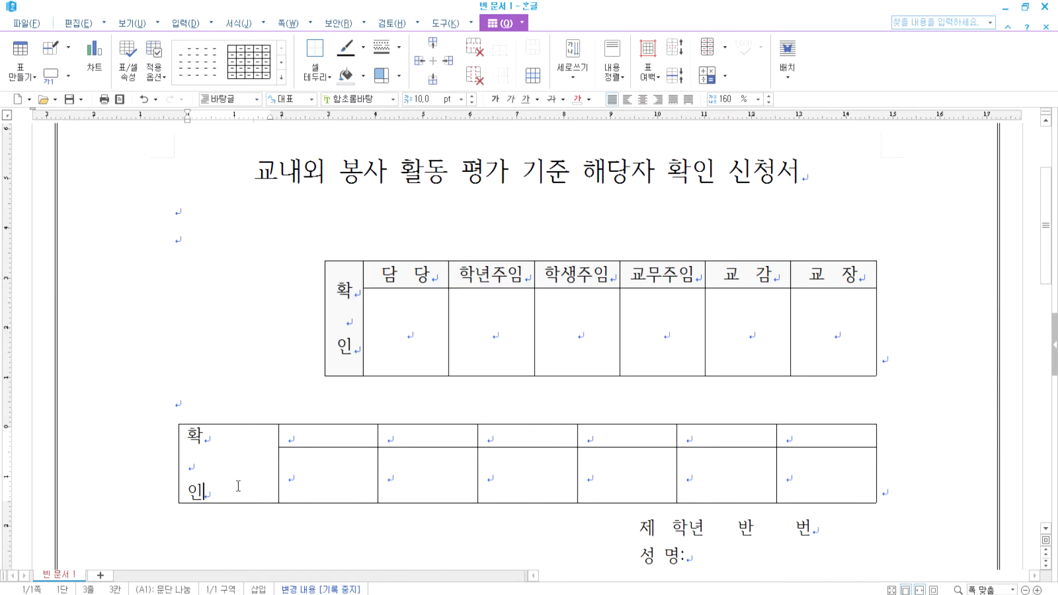
{"action": "key", "text": "F5"}
{"action": "key", "text": "ctrl+Left"}
{"action": "key", "text": "ctrl+Left"}
{"action": "key", "text": "ctrl+Left"}
{"action": "key", "text": "ctrl+Left"}
{"action": "key", "text": "ctrl+Left"}
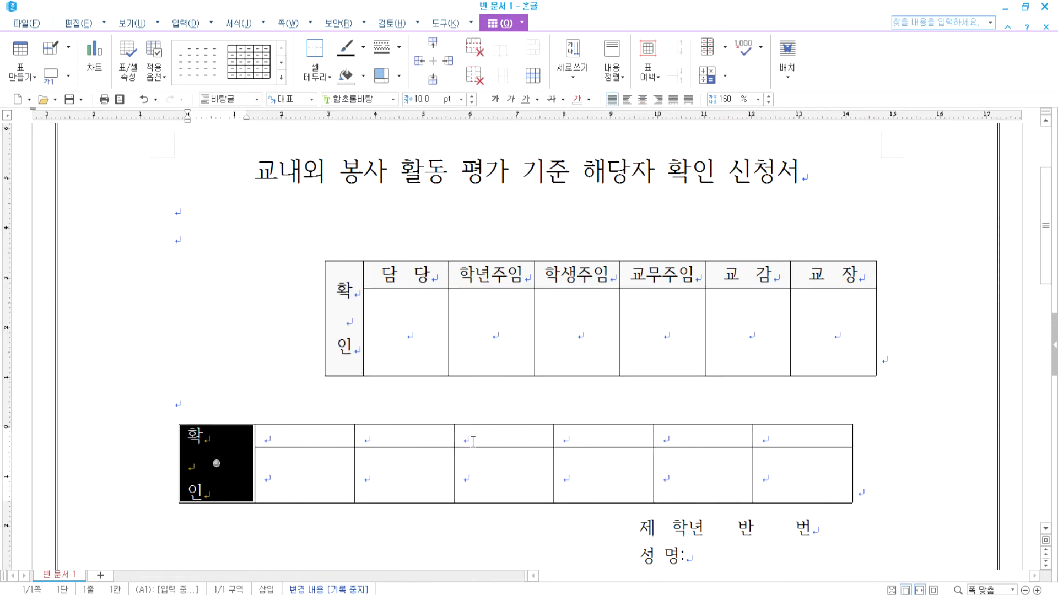
{"action": "key", "text": "ctrl+Left"}
{"action": "key", "text": "ctrl+Left"}
{"action": "key", "text": "ctrl+Left"}
{"action": "key", "text": "ctrl+Left"}
{"action": "key", "text": "ctrl+Left"}
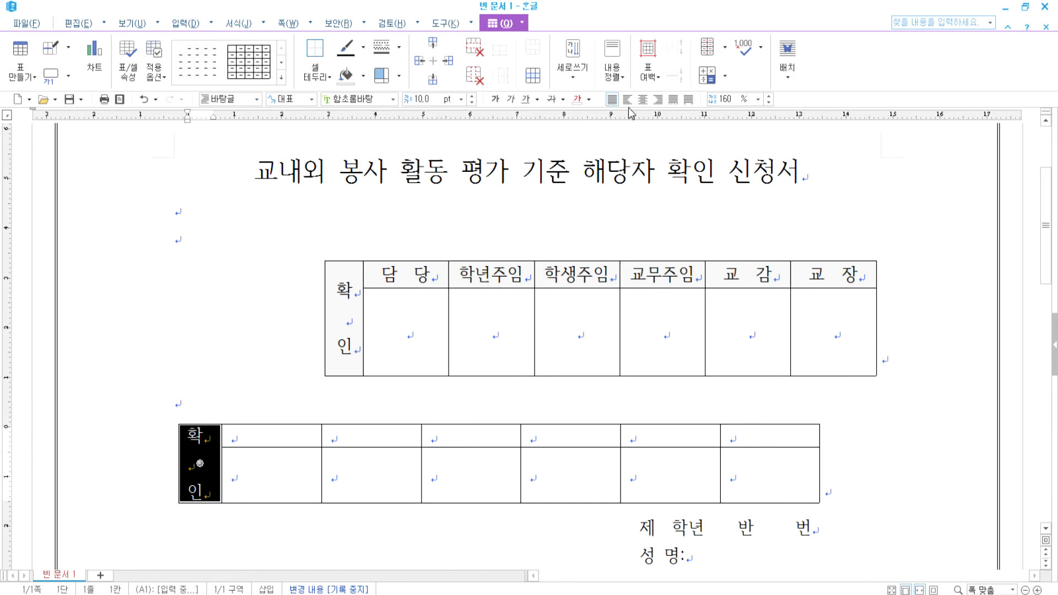
{"action": "key", "text": "Escape"}
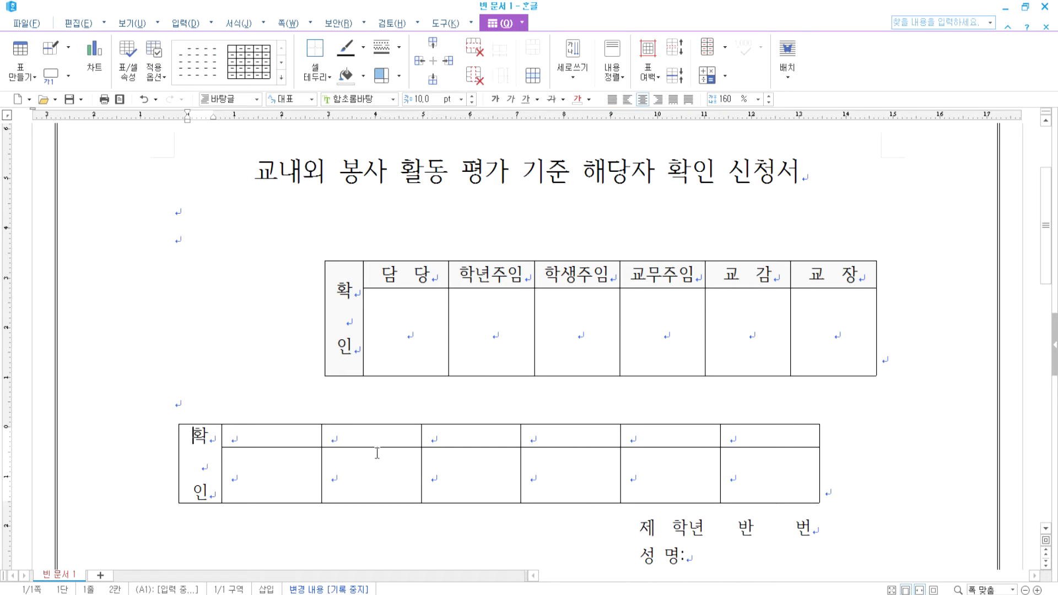
Delete the lower table above "제 학년 반 번"
{"action": "left_click", "coordinate": [359, 425]}
{"action": "key", "text": "Delete"}
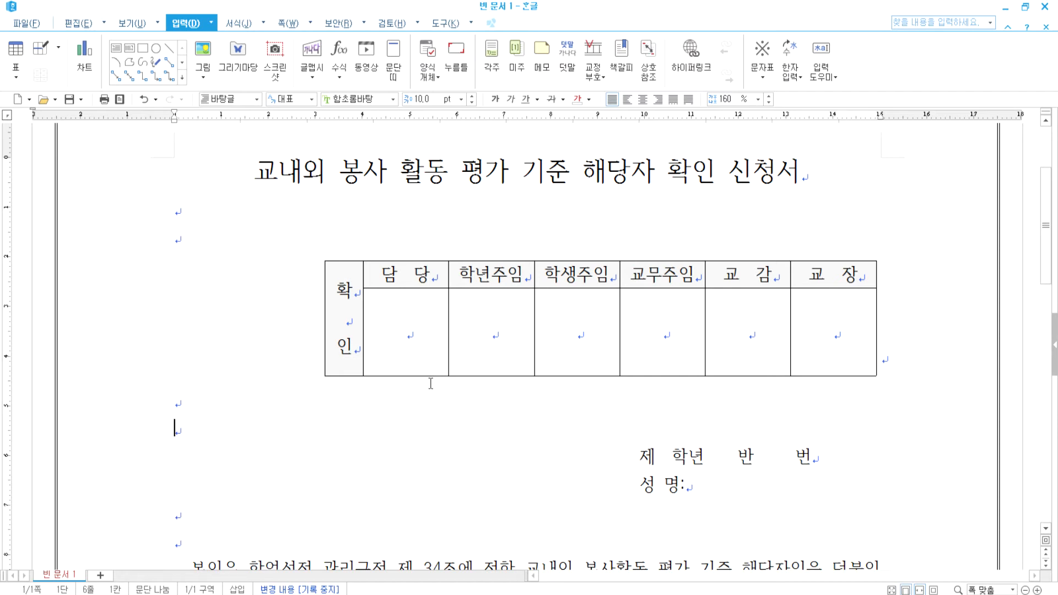
Add one more blank line above "※ 덧붙임"
{"action": "scroll", "coordinate": [365, 436], "scroll_direction": "down", "scroll_amount": 5}
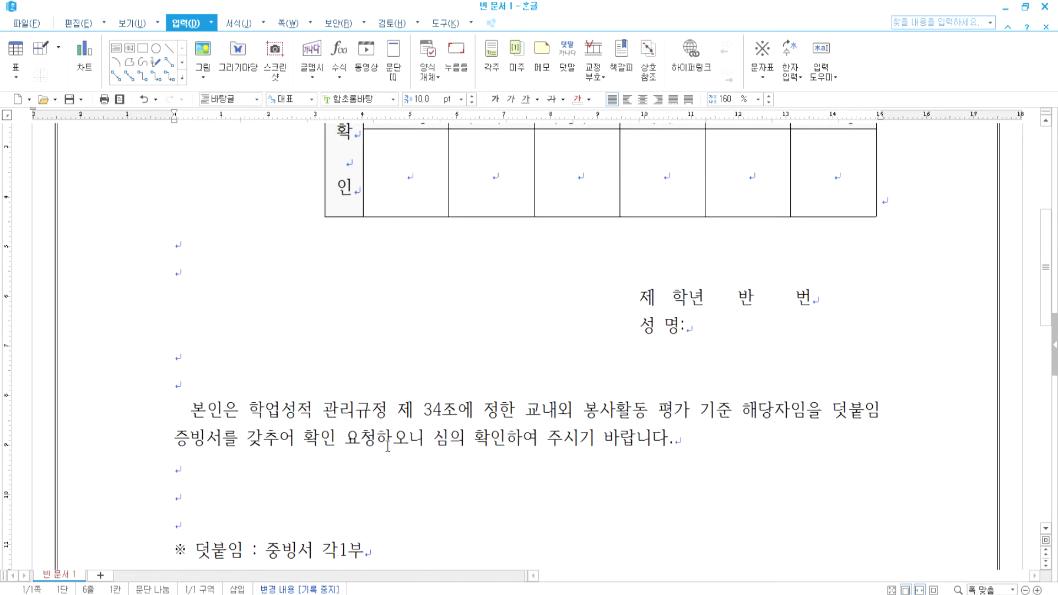
{"action": "left_click", "coordinate": [204, 416]}
{"action": "key", "text": "Return"}
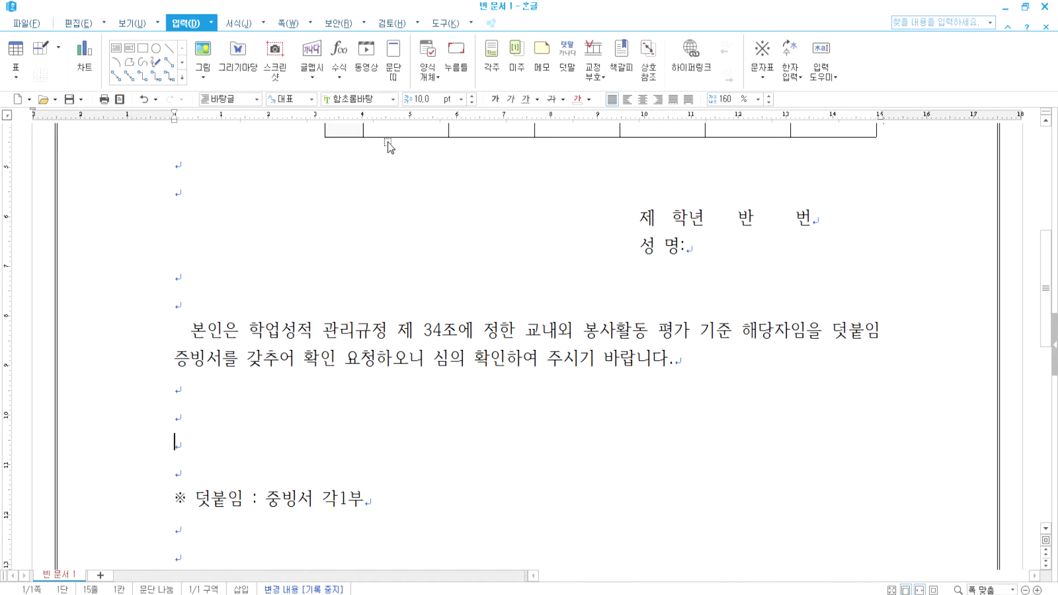
Switch off 글자처럼 취급 for the confirmation table
{"action": "scroll", "coordinate": [327, 316], "scroll_direction": "up", "scroll_amount": 2}
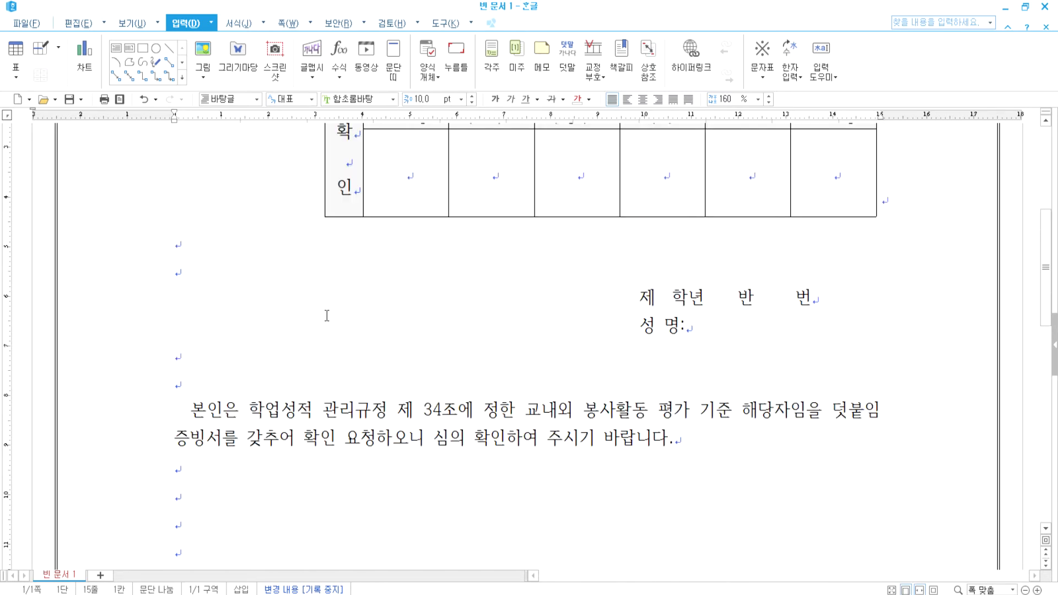
{"action": "scroll", "coordinate": [327, 317], "scroll_direction": "up", "scroll_amount": 2}
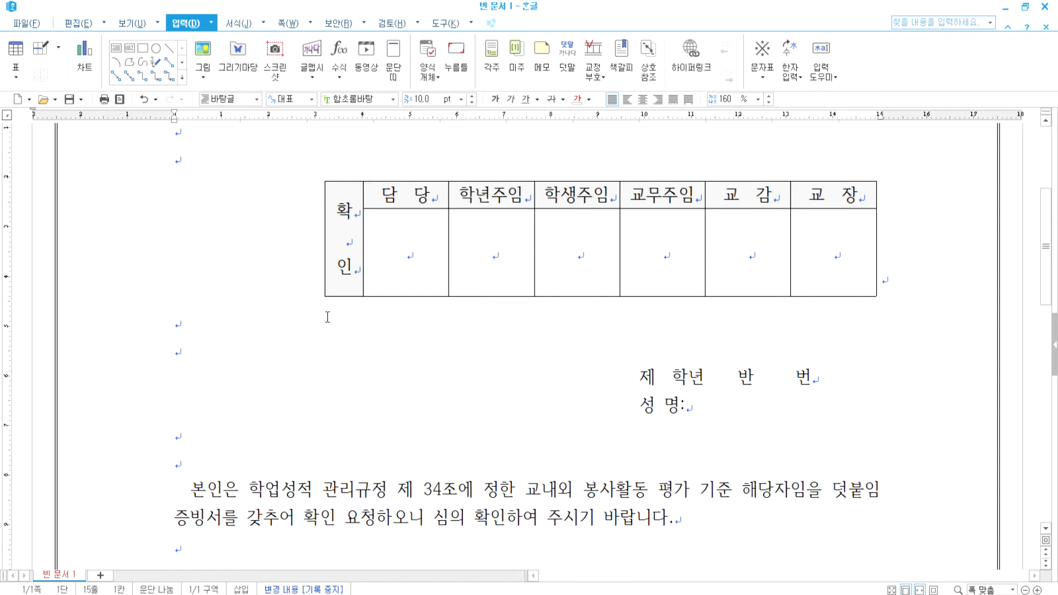
{"action": "scroll", "coordinate": [327, 316], "scroll_direction": "down", "scroll_amount": 4}
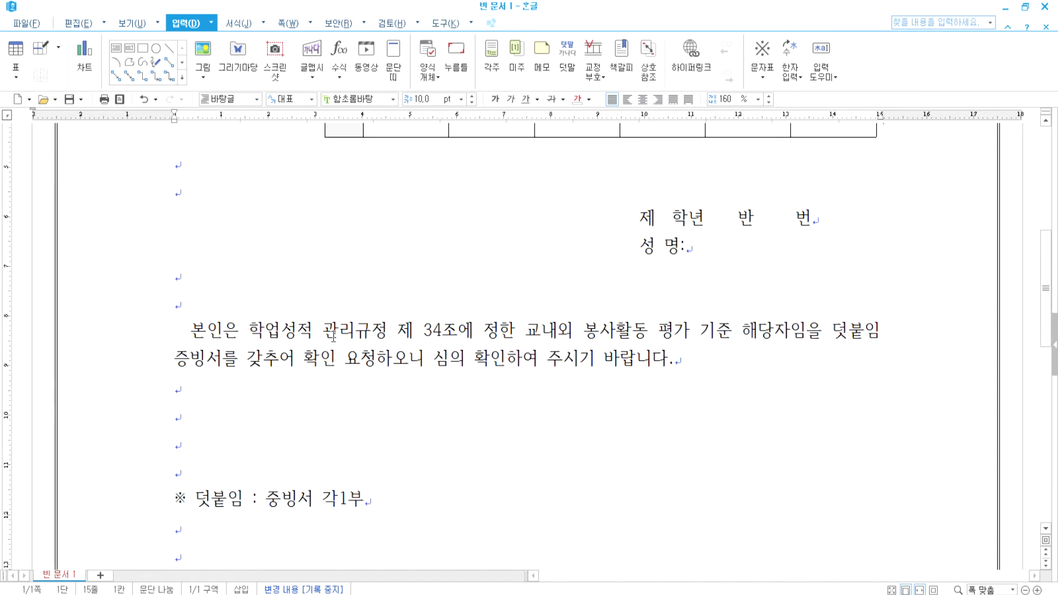
{"action": "scroll", "coordinate": [302, 379], "scroll_direction": "up", "scroll_amount": 4}
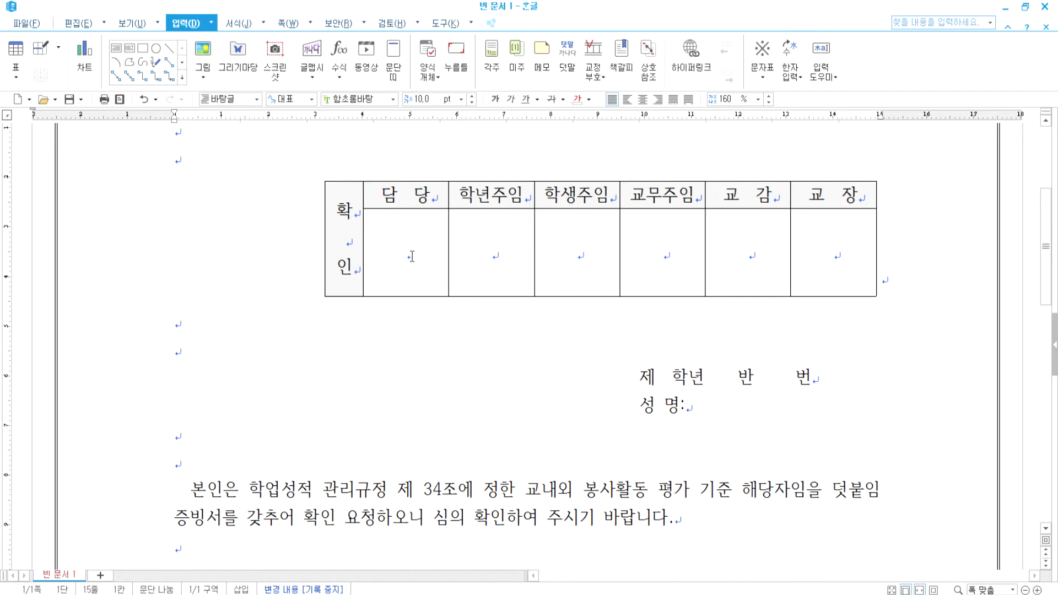
{"action": "left_click", "coordinate": [891, 281]}
{"action": "left_click", "coordinate": [776, 236]}
{"action": "left_click", "coordinate": [787, 53]}
{"action": "left_click", "coordinate": [818, 97]}
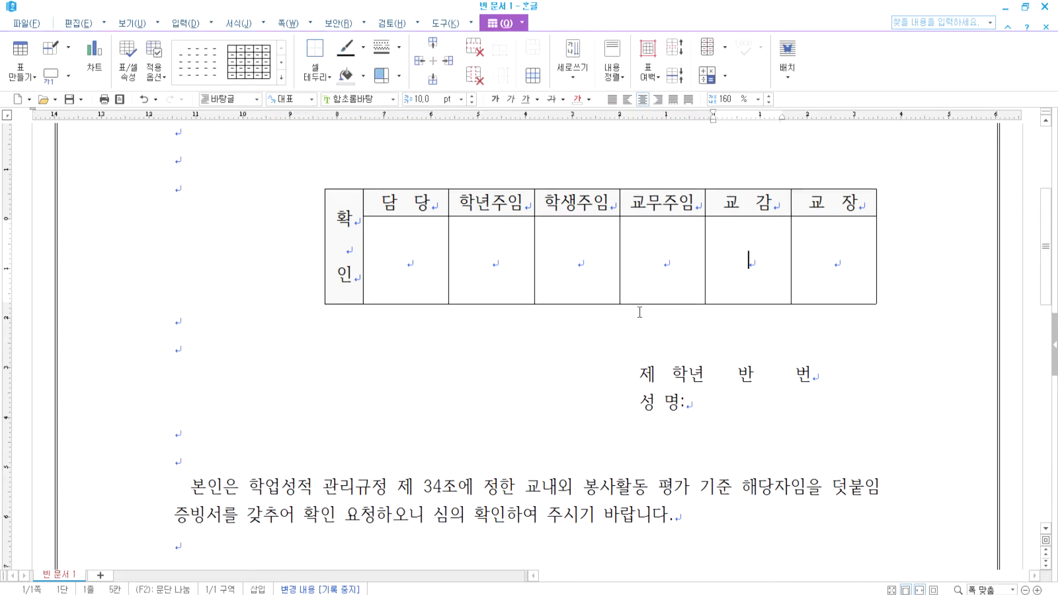
Move the floating confirmation table around the page and place it back below the title, aligned with its original spot
{"action": "left_click_drag", "start_coordinate": [634, 306], "coordinate": [433, 433]}
{"action": "left_click_drag", "start_coordinate": [499, 384], "coordinate": [688, 152]}
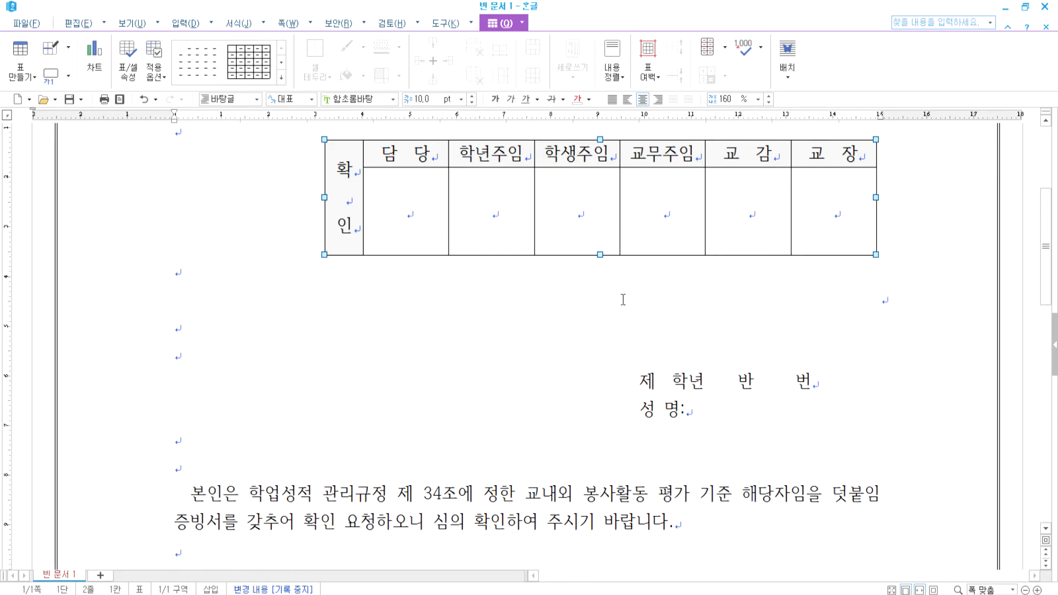
{"action": "scroll", "coordinate": [623, 300], "scroll_direction": "up", "scroll_amount": 2}
{"action": "left_click_drag", "start_coordinate": [633, 221], "coordinate": [638, 270]}
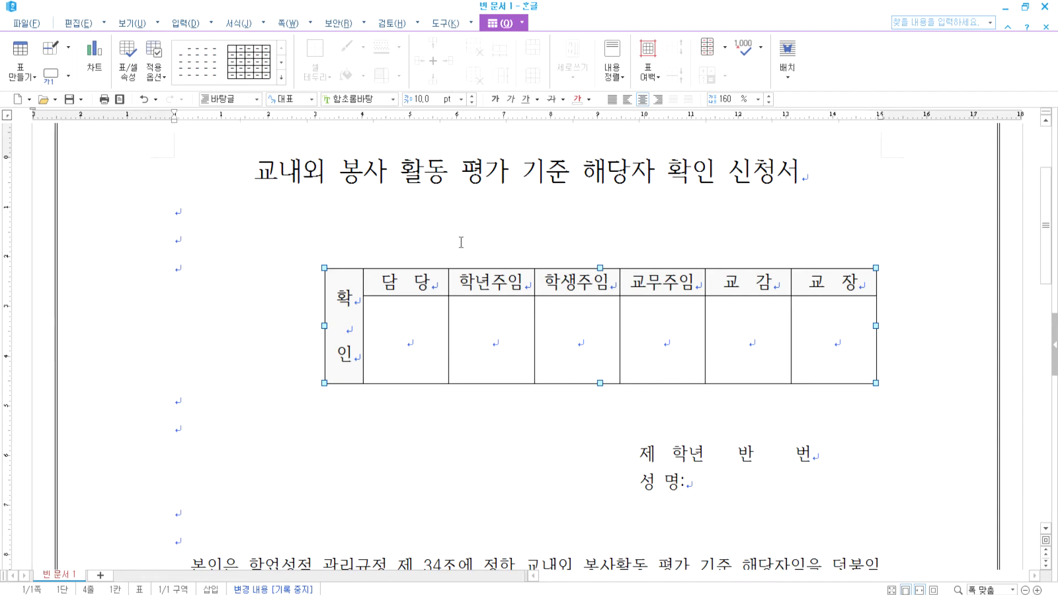
{"action": "left_click_drag", "start_coordinate": [626, 269], "coordinate": [625, 262]}
Switch 글자처럼 취급 back on for the confirmation table from inside the empty "교 장" cell
{"action": "left_click", "coordinate": [817, 328]}
{"action": "left_click", "coordinate": [786, 54]}
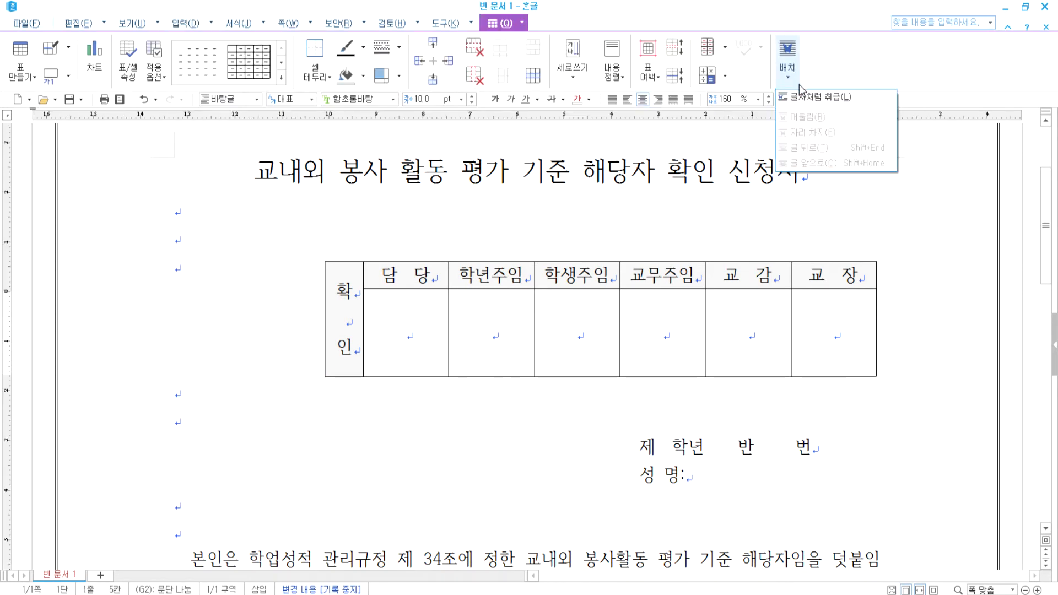
{"action": "left_click", "coordinate": [804, 92]}
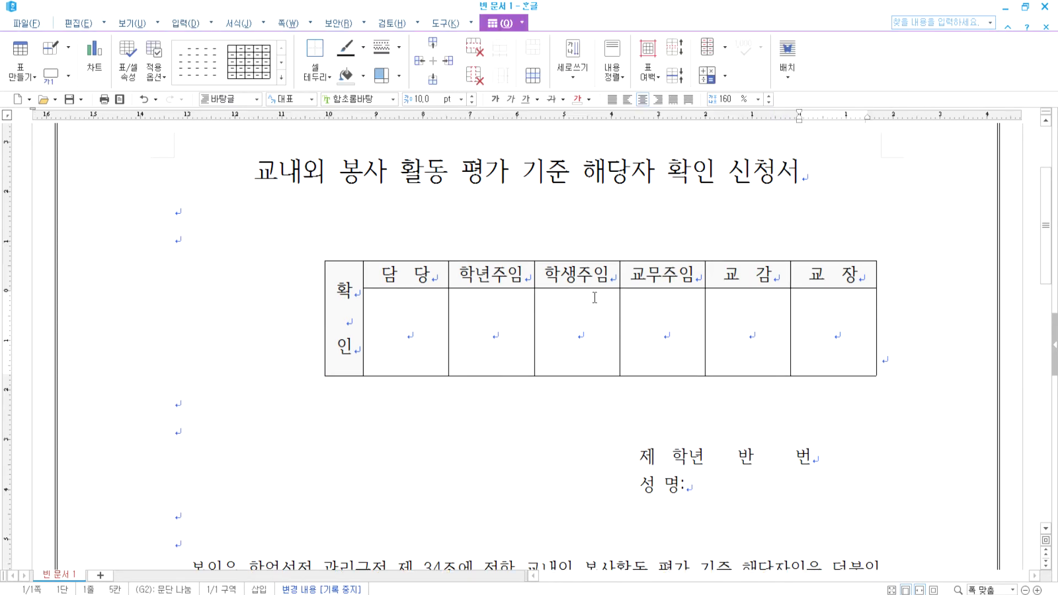
Replace the "인" ending the "본 인 :" line with a circled "인" made with 글자 겹치기
{"action": "scroll", "coordinate": [593, 301], "scroll_direction": "down", "scroll_amount": 5}
{"action": "left_click", "coordinate": [278, 368]}
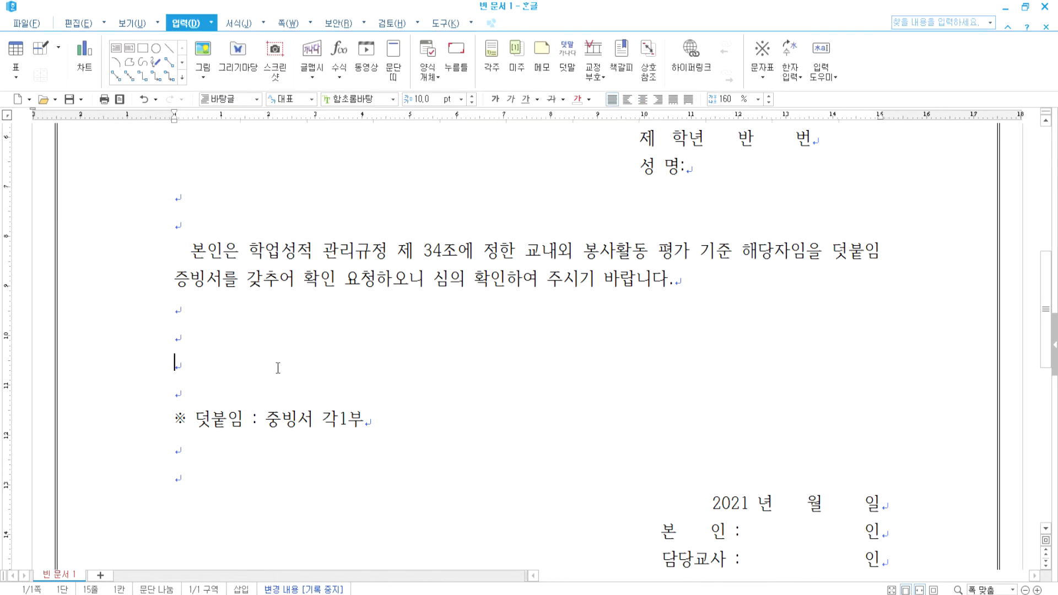
{"action": "scroll", "coordinate": [461, 297], "scroll_direction": "down", "scroll_amount": 3}
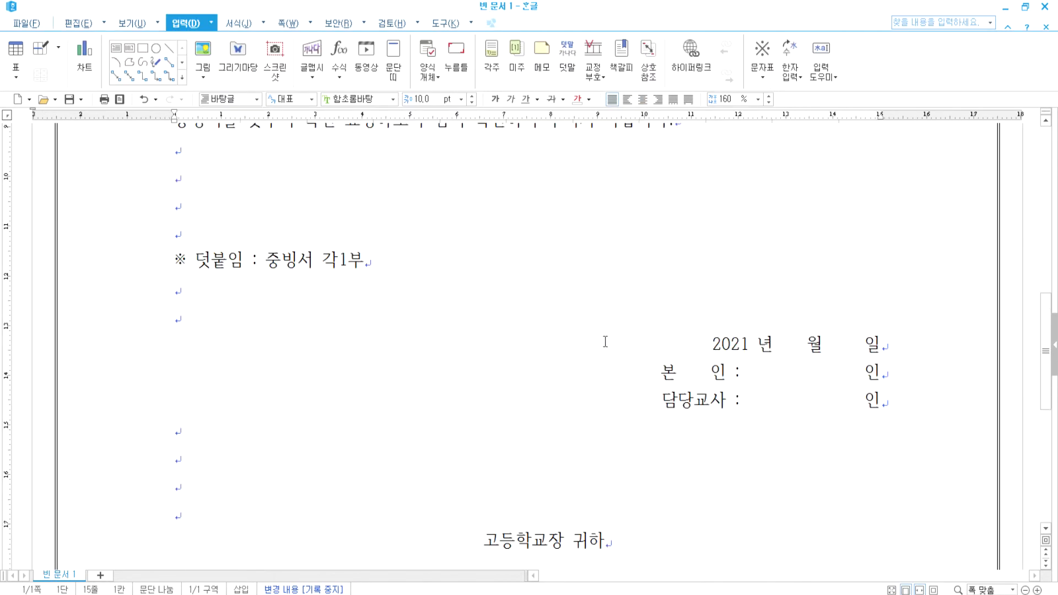
{"action": "double_click", "coordinate": [873, 371]}
{"action": "key", "text": "F12"}
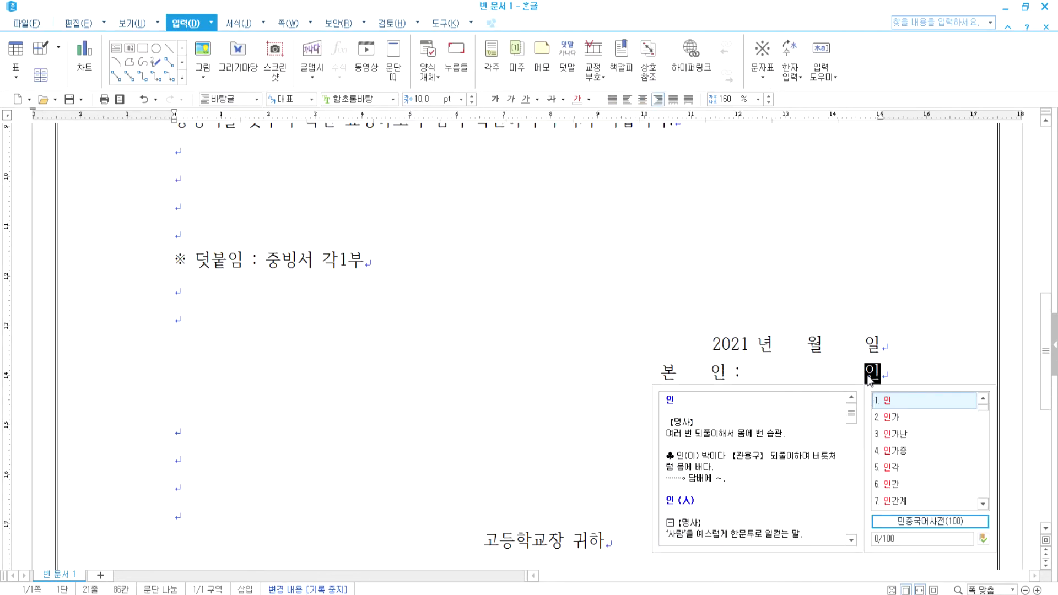
{"action": "left_click", "coordinate": [868, 379]}
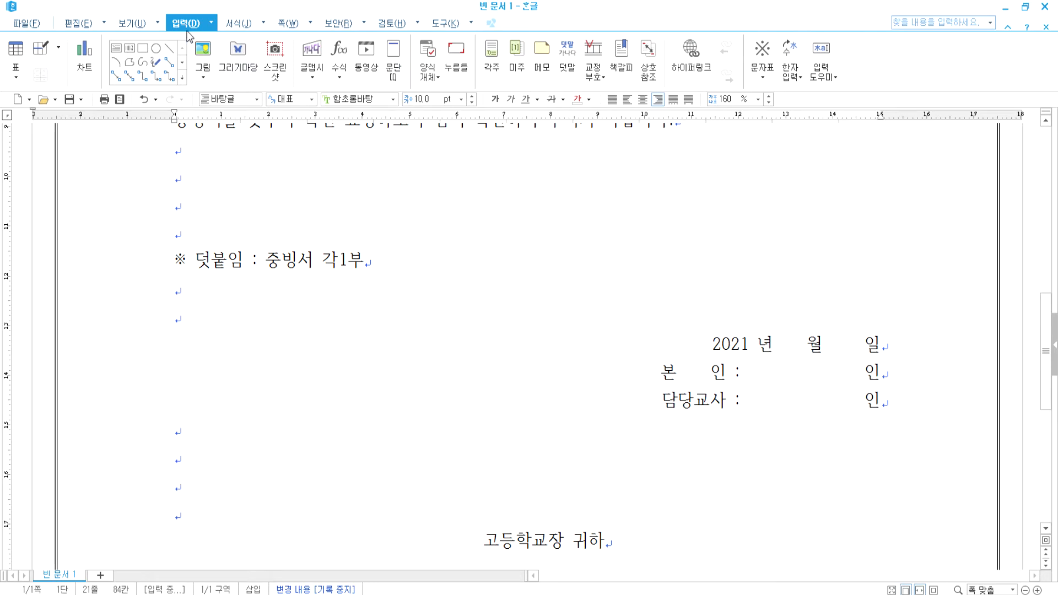
{"action": "left_click", "coordinate": [821, 71]}
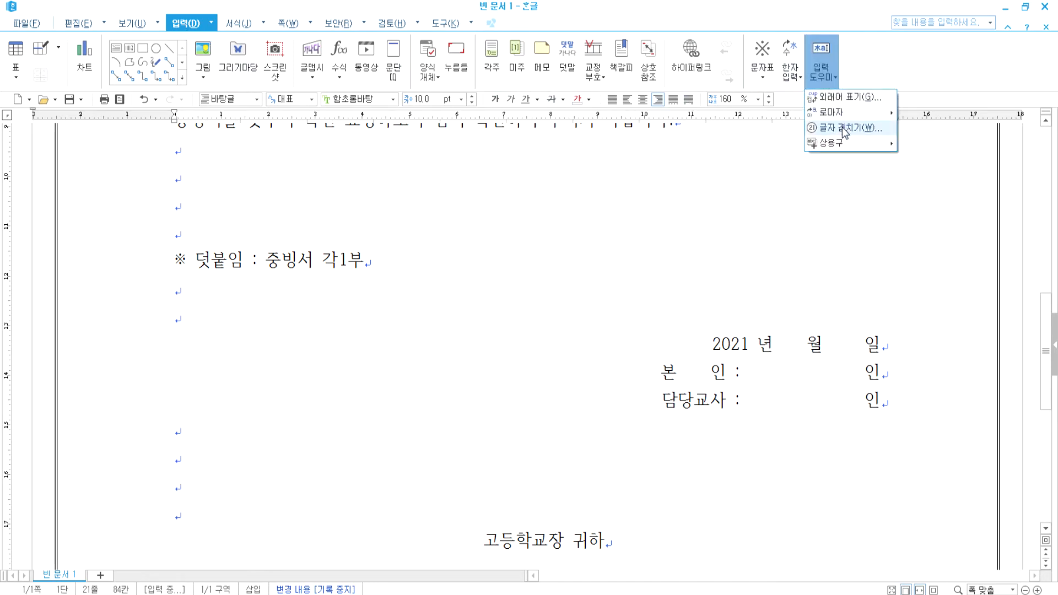
{"action": "left_click", "coordinate": [843, 127]}
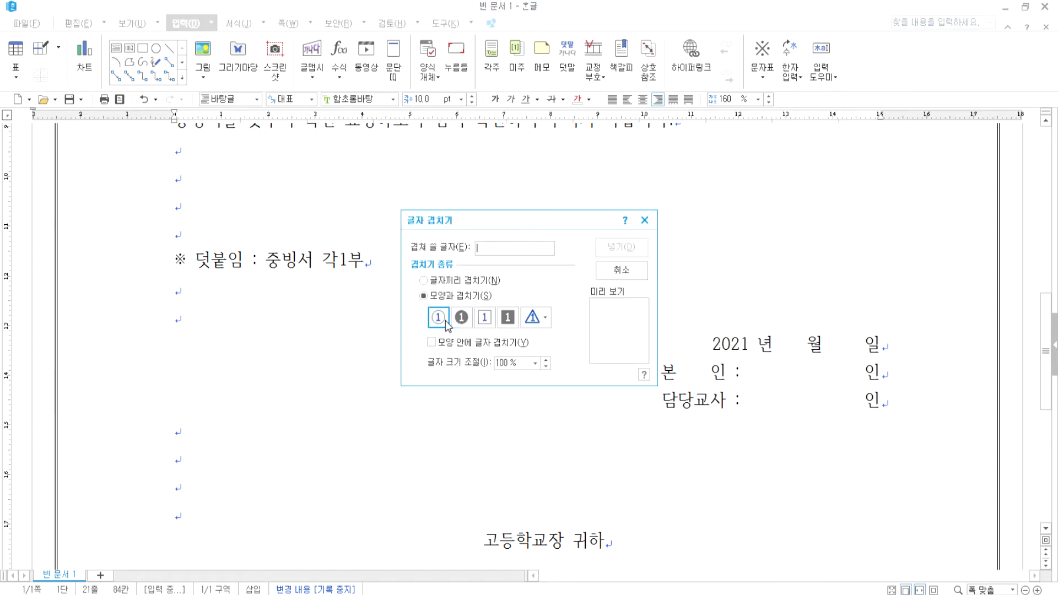
{"action": "type", "text": "인"}
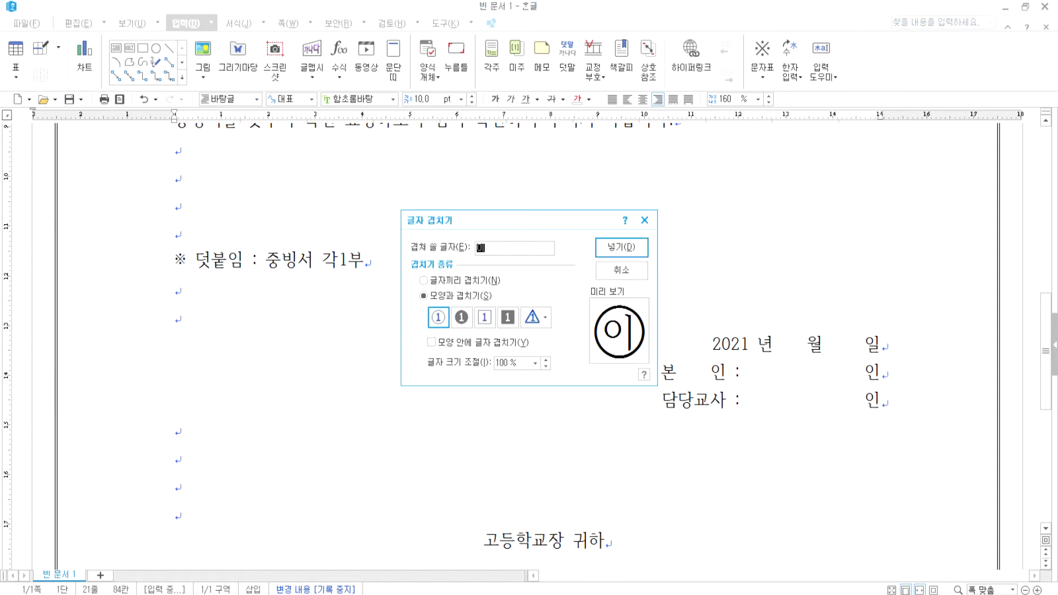
{"action": "key", "text": "Return"}
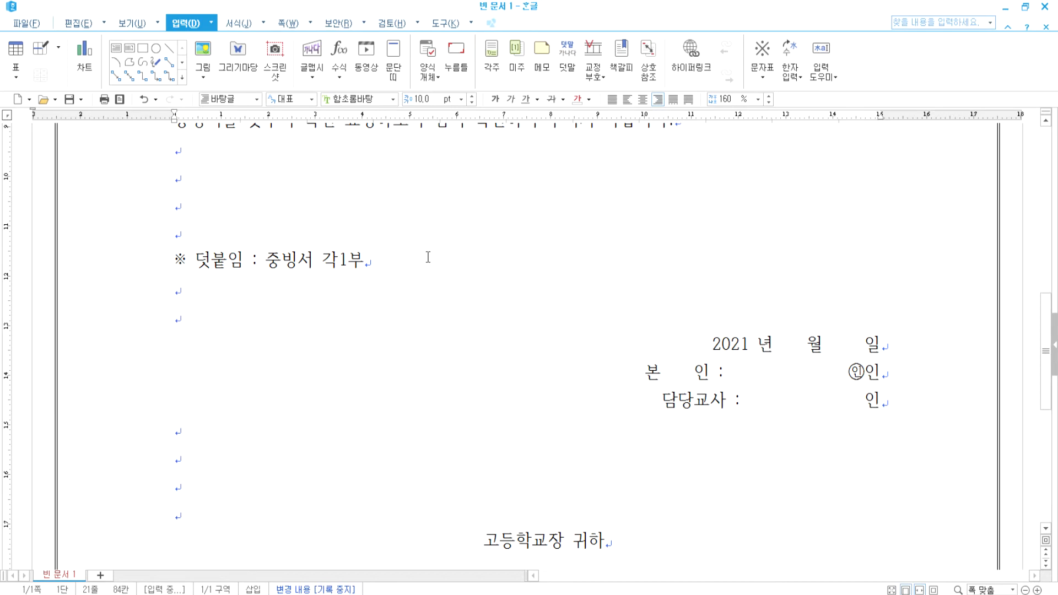
{"action": "key", "text": "Delete"}
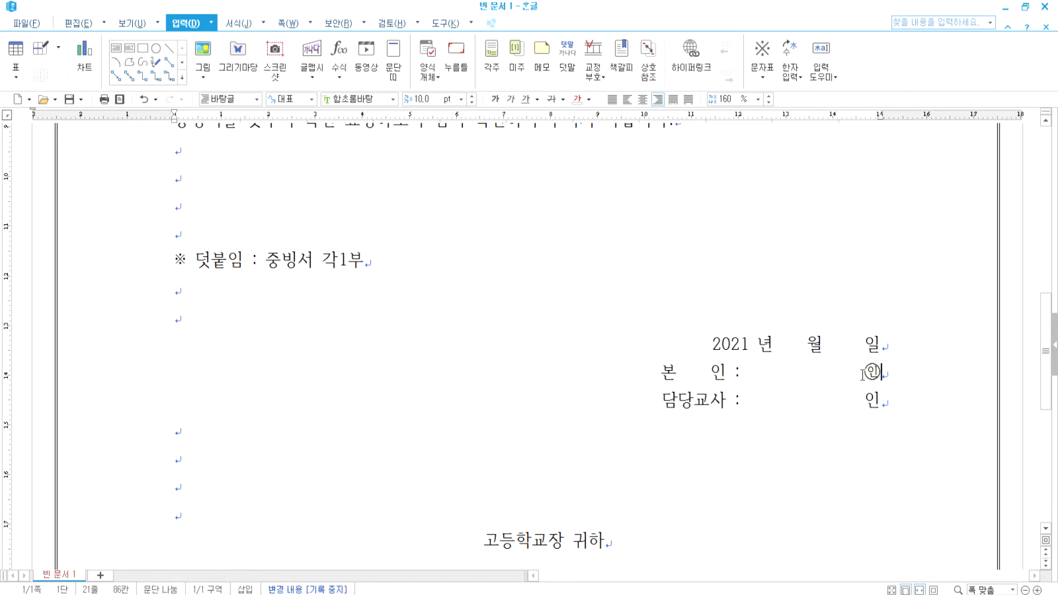
Copy the circled "인" over the plain "인" at the end of the "담당교사 :" line
{"action": "key", "text": "shift+Left"}
{"action": "key", "text": "ctrl+c"}
{"action": "double_click", "coordinate": [869, 404]}
{"action": "key", "text": "ctrl+v"}
{"action": "scroll", "coordinate": [791, 375], "scroll_direction": "up", "scroll_amount": 6}
{"action": "scroll", "coordinate": [776, 379], "scroll_direction": "down", "scroll_amount": 8}
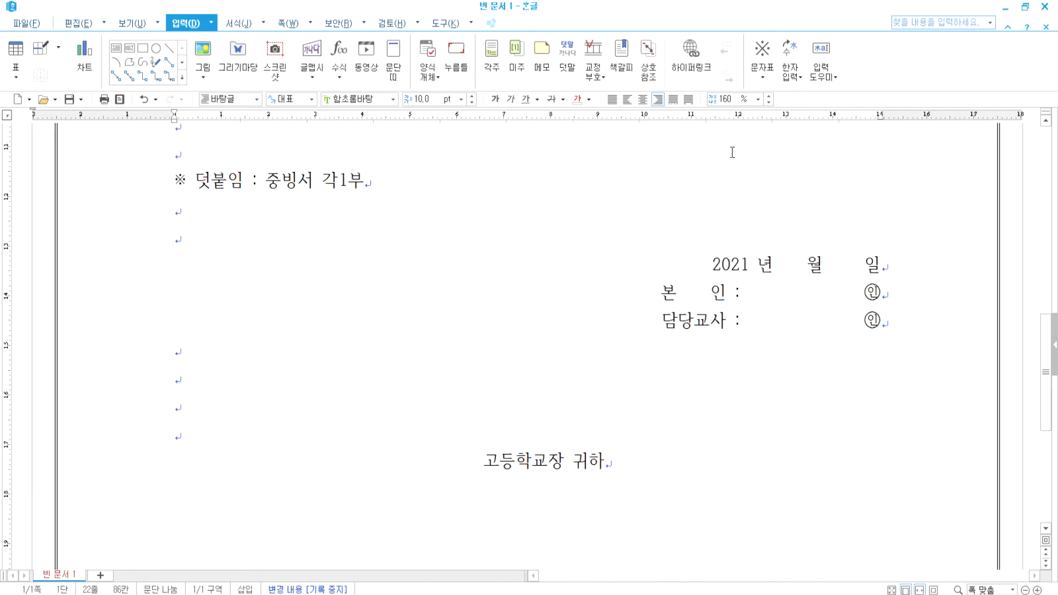
{"action": "left_click", "coordinate": [825, 81]}
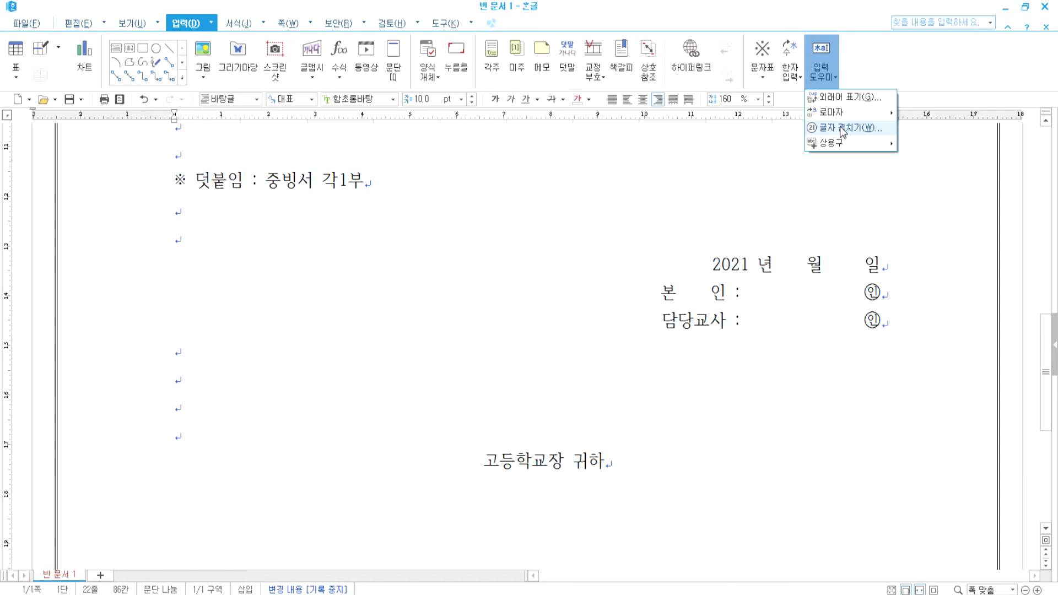
{"action": "left_click", "coordinate": [648, 270]}
Shorten the confirmation table's empty row to one text line and remove the blank line between "확" and "인"
{"action": "scroll", "coordinate": [645, 272], "scroll_direction": "up", "scroll_amount": 6}
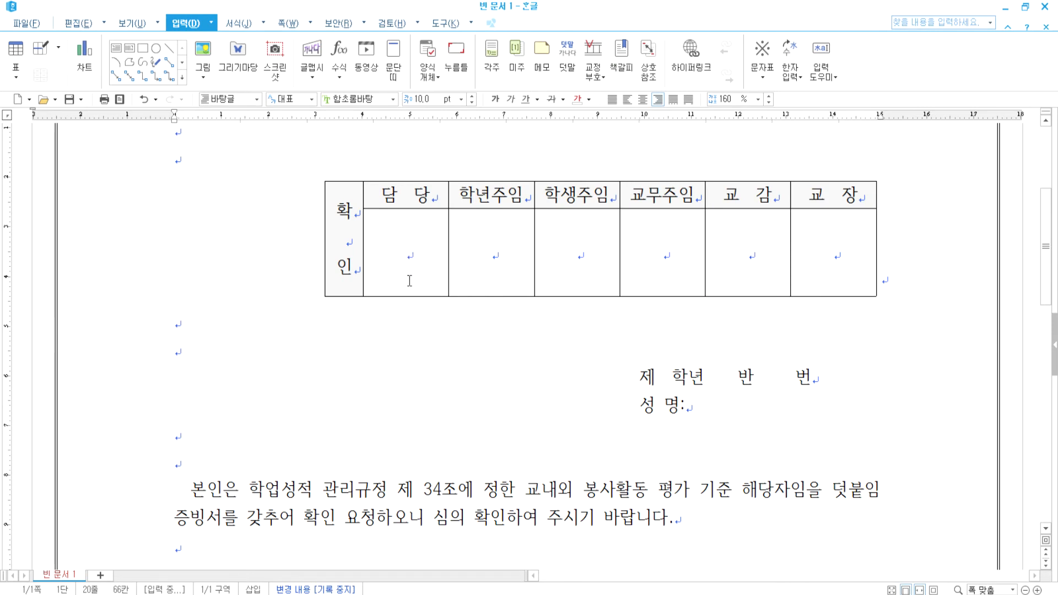
{"action": "left_click_drag", "start_coordinate": [408, 296], "coordinate": [414, 259]}
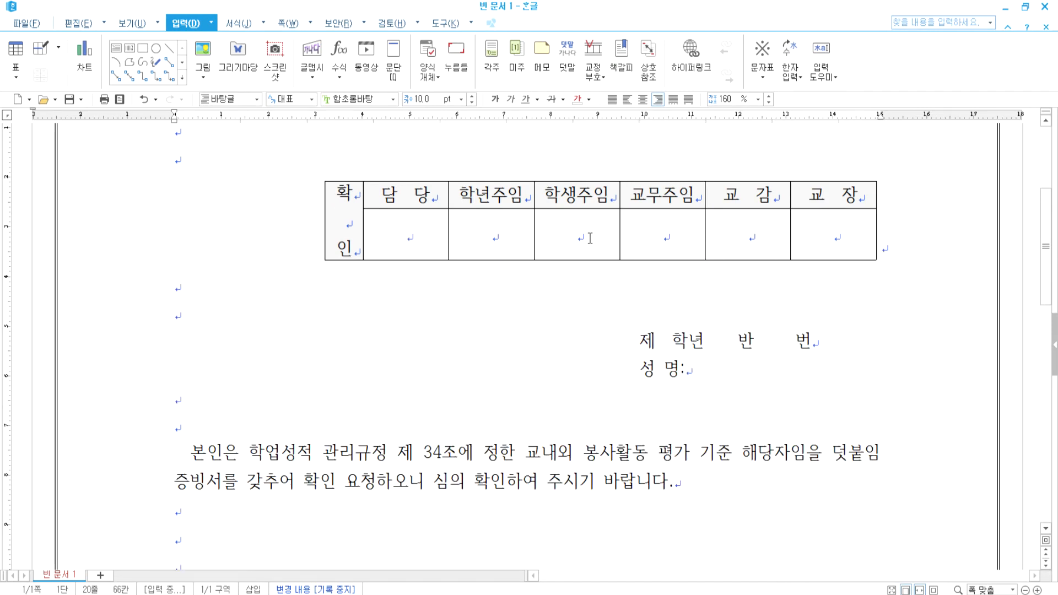
{"action": "left_click", "coordinate": [346, 223]}
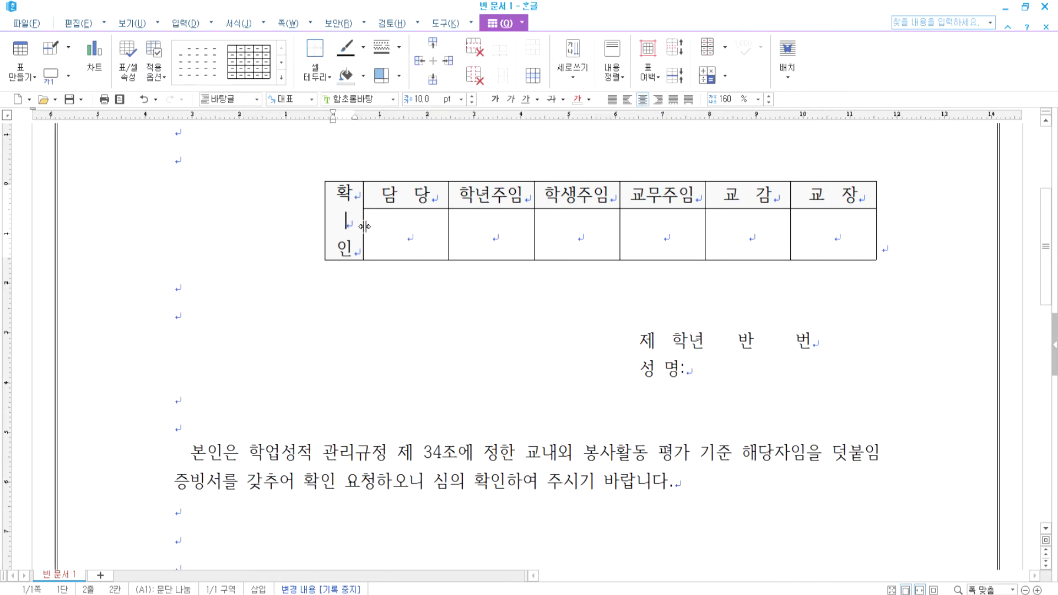
{"action": "key", "text": "Delete"}
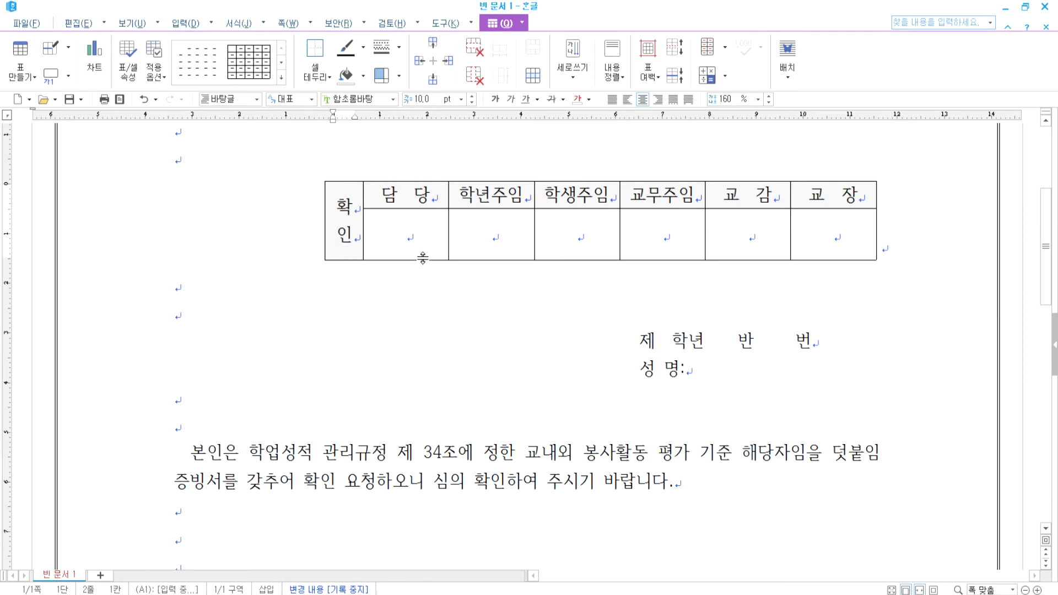
{"action": "left_click_drag", "start_coordinate": [423, 267], "coordinate": [422, 231]}
{"action": "left_click", "coordinate": [658, 221]}
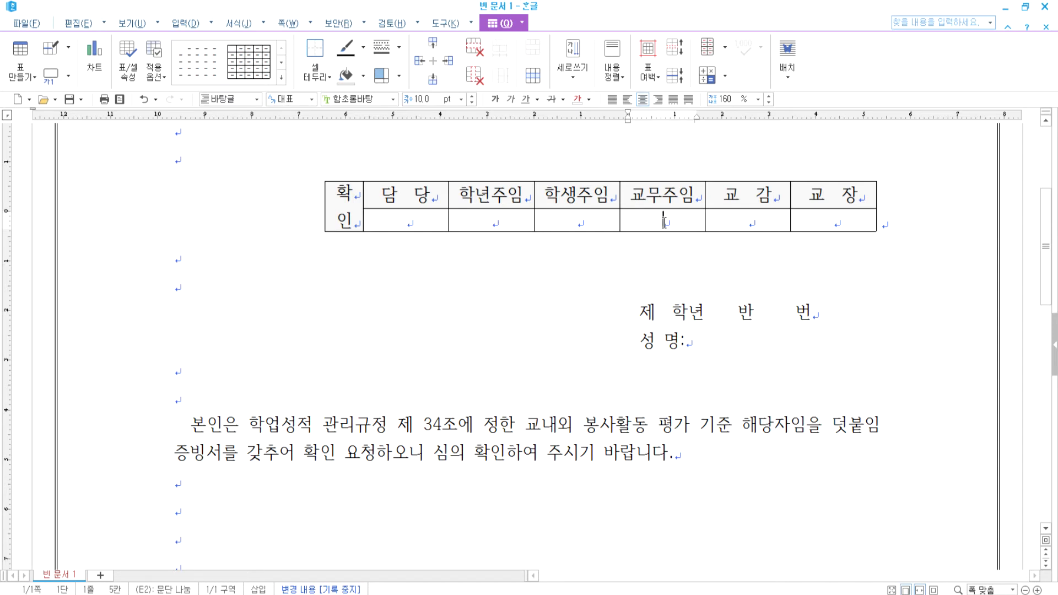
Try enlarging the confirmation table's empty row with three extra line breaks below "교무주임", and remove them again
{"action": "key", "text": "Return"}
{"action": "key", "text": "Return"}
{"action": "key", "text": "Return"}
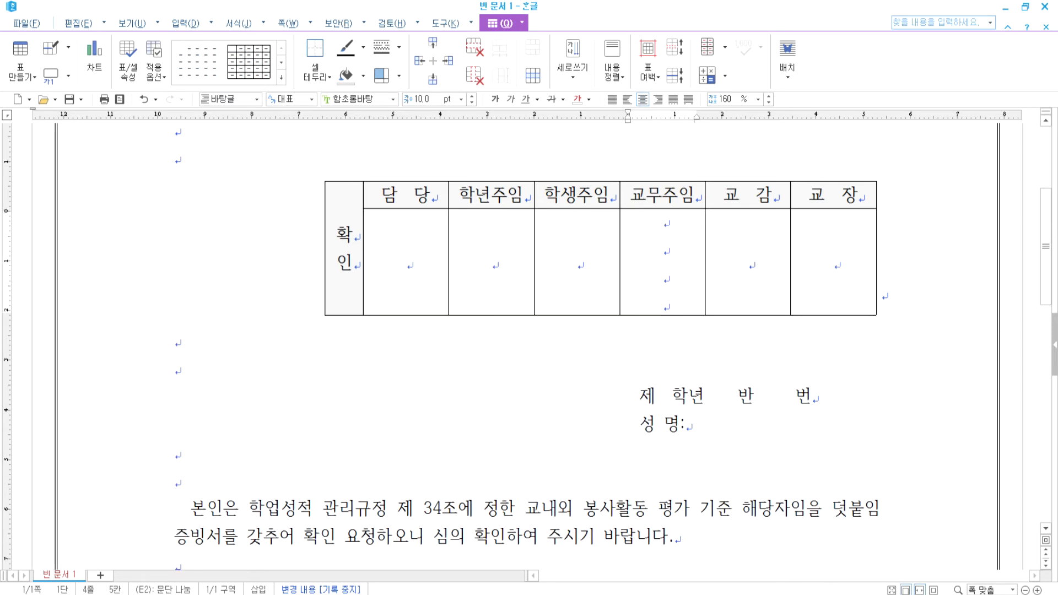
{"action": "key", "text": "BackSpace"}
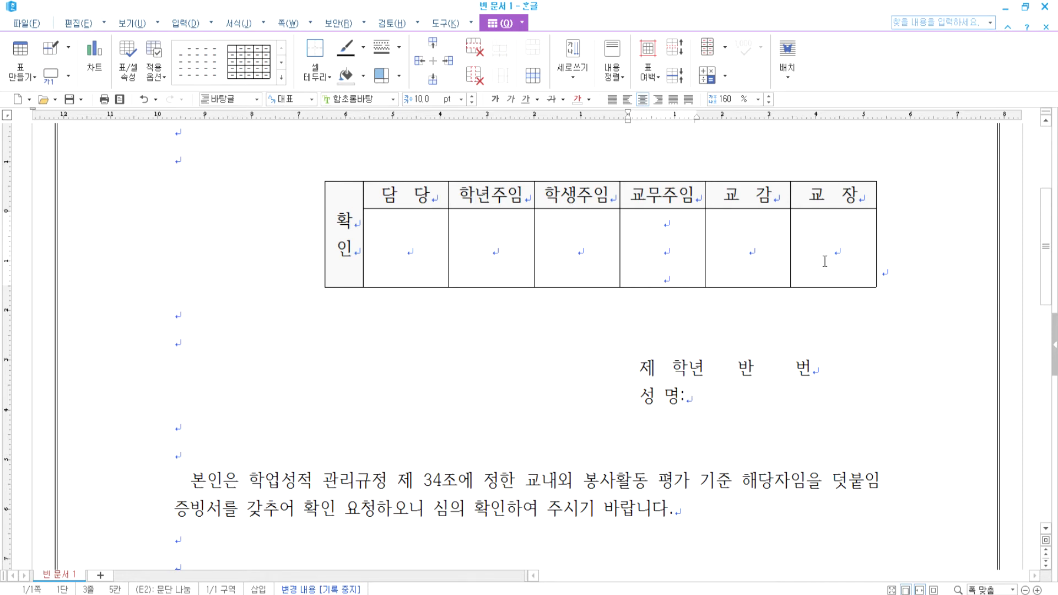
{"action": "key", "text": "BackSpace"}
{"action": "key", "text": "BackSpace"}
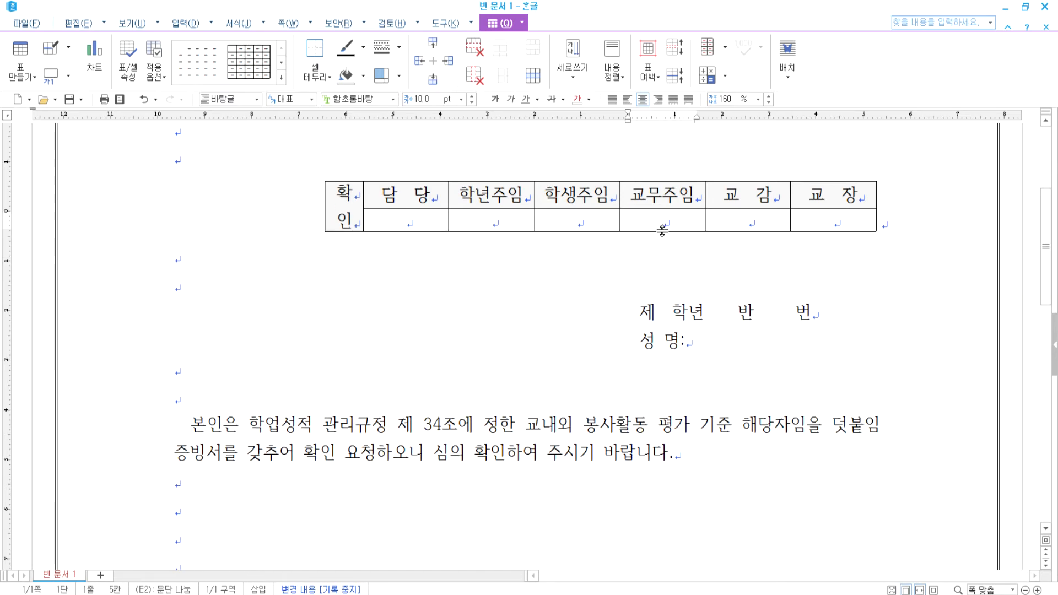
Increase the height of the confirmation table's empty row and insert a blank line between "확" and "인"
{"action": "left_click_drag", "start_coordinate": [662, 230], "coordinate": [659, 282]}
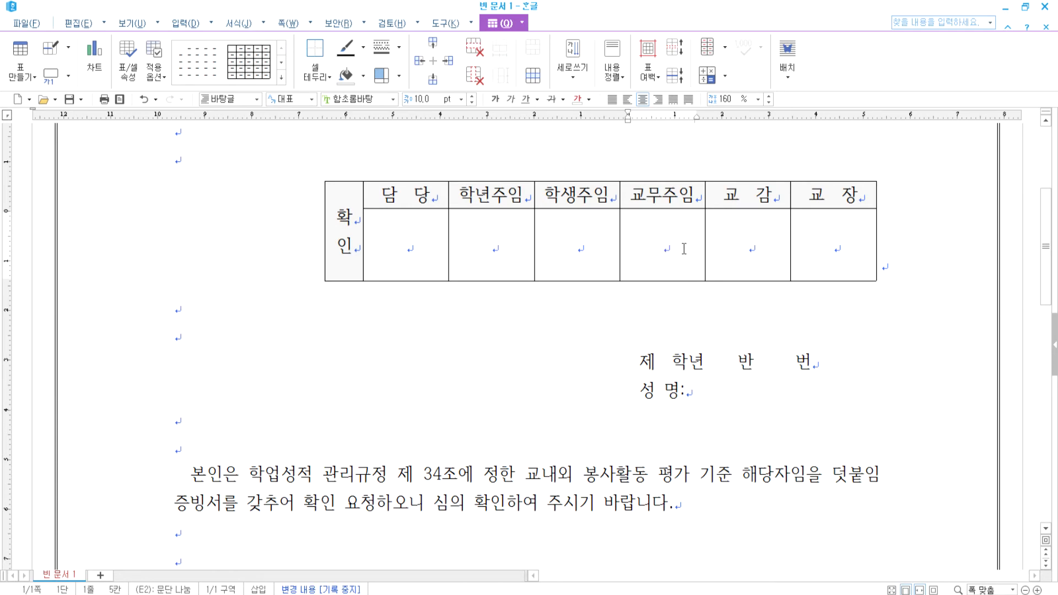
{"action": "key", "text": "F5"}
{"action": "key", "text": "ctrl+Down"}
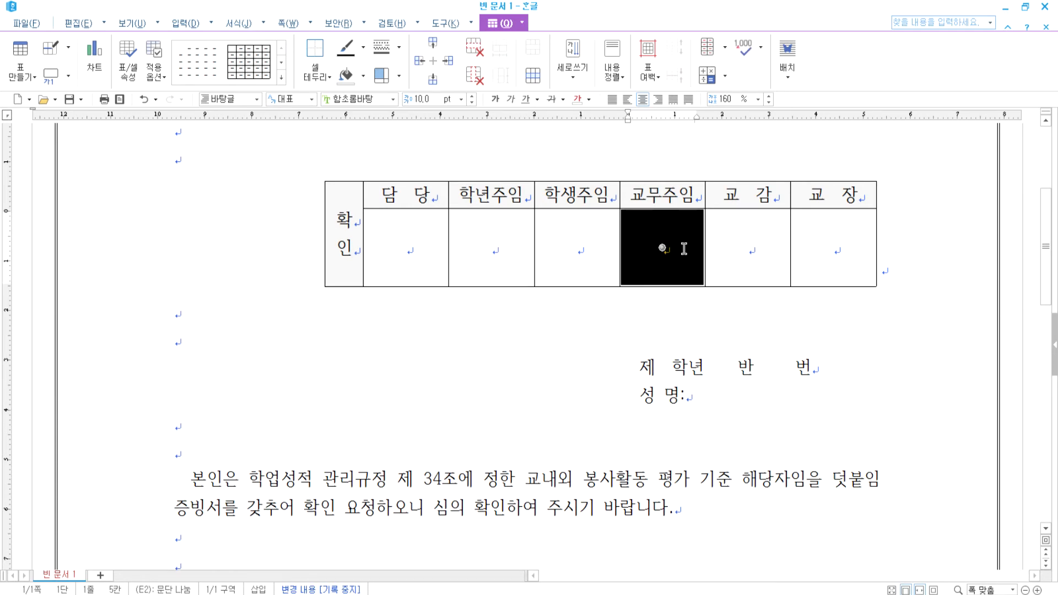
{"action": "key", "text": "Escape"}
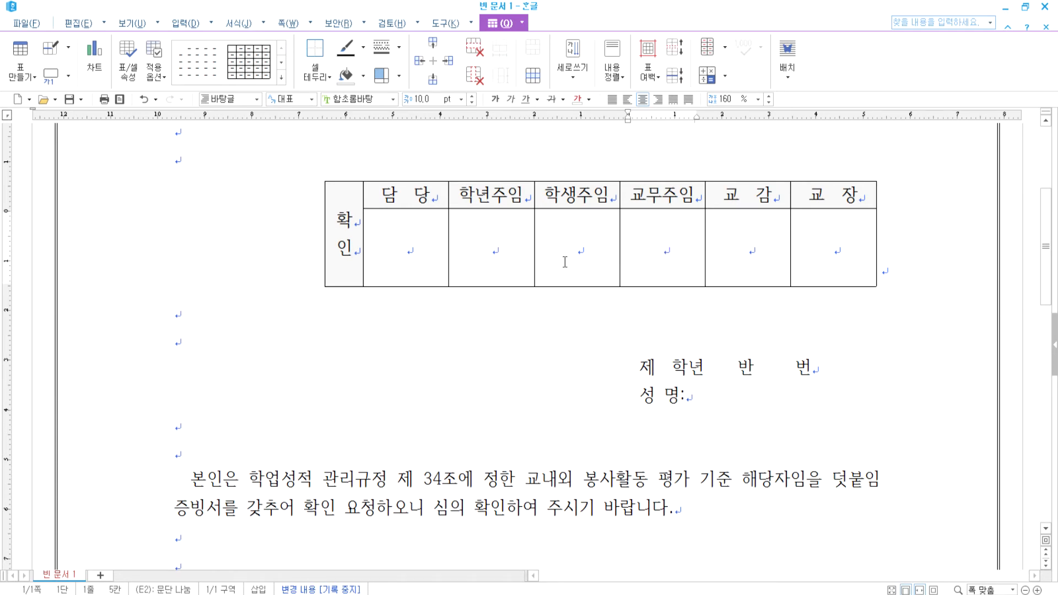
{"action": "left_click", "coordinate": [359, 225]}
{"action": "key", "text": "Return"}
Insert a table of 2 rows and 6 columns with 글자처럼 취급 on, at the second blank line below the "본인은" paragraph
{"action": "scroll", "coordinate": [451, 325], "scroll_direction": "down", "scroll_amount": 5}
{"action": "scroll", "coordinate": [515, 380], "scroll_direction": "down", "scroll_amount": 4}
{"action": "scroll", "coordinate": [281, 305], "scroll_direction": "up", "scroll_amount": 4}
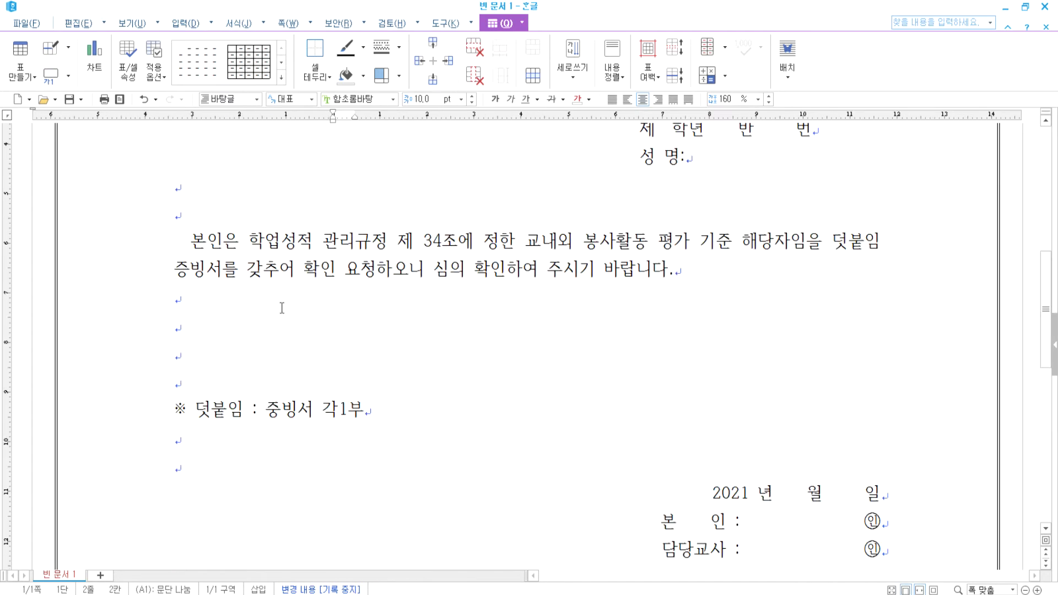
{"action": "left_click", "coordinate": [182, 334]}
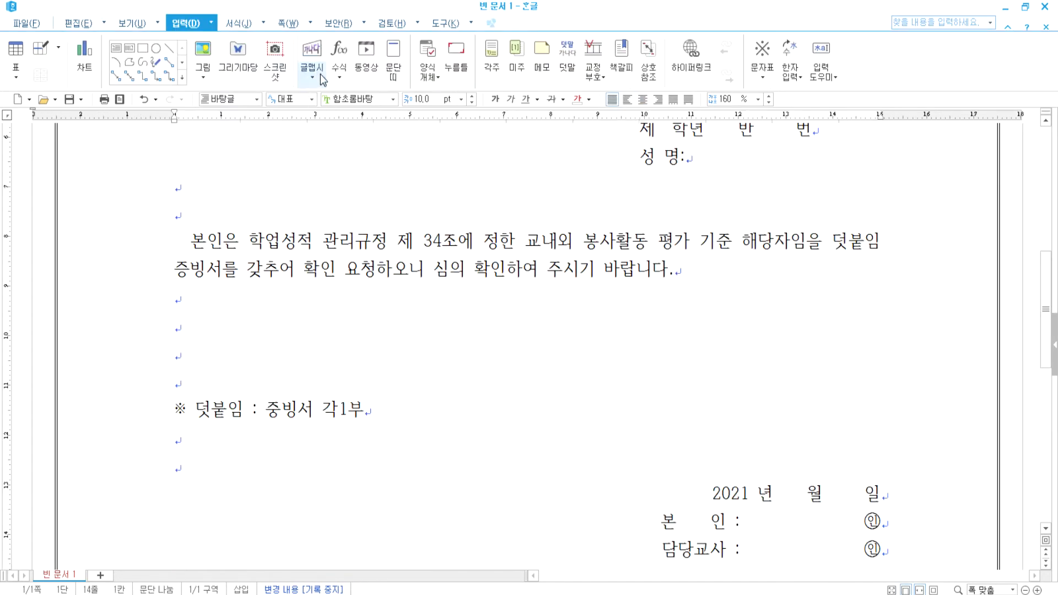
{"action": "left_click", "coordinate": [14, 51]}
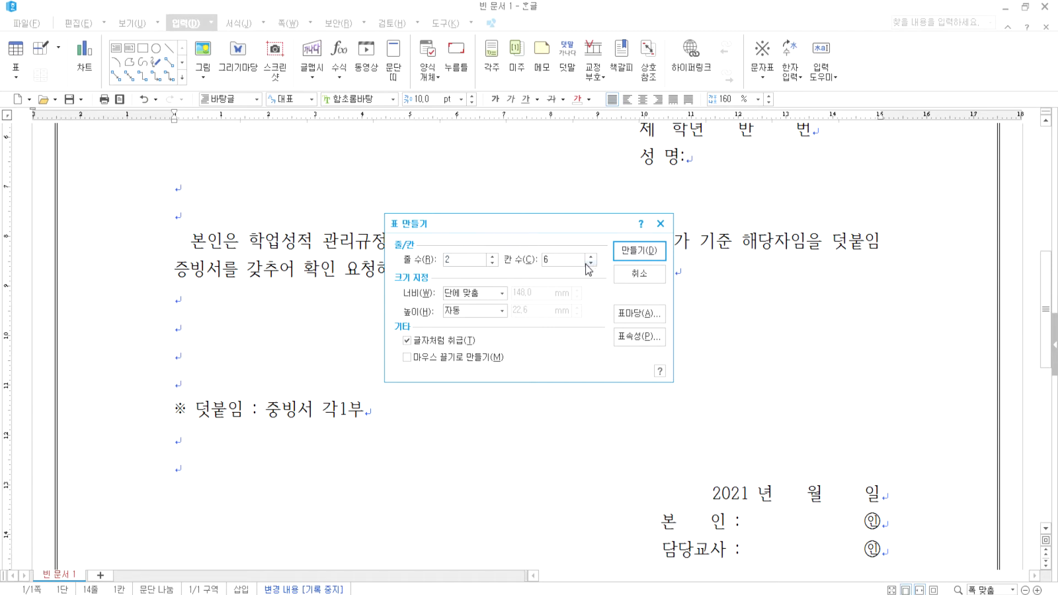
{"action": "left_click", "coordinate": [641, 254]}
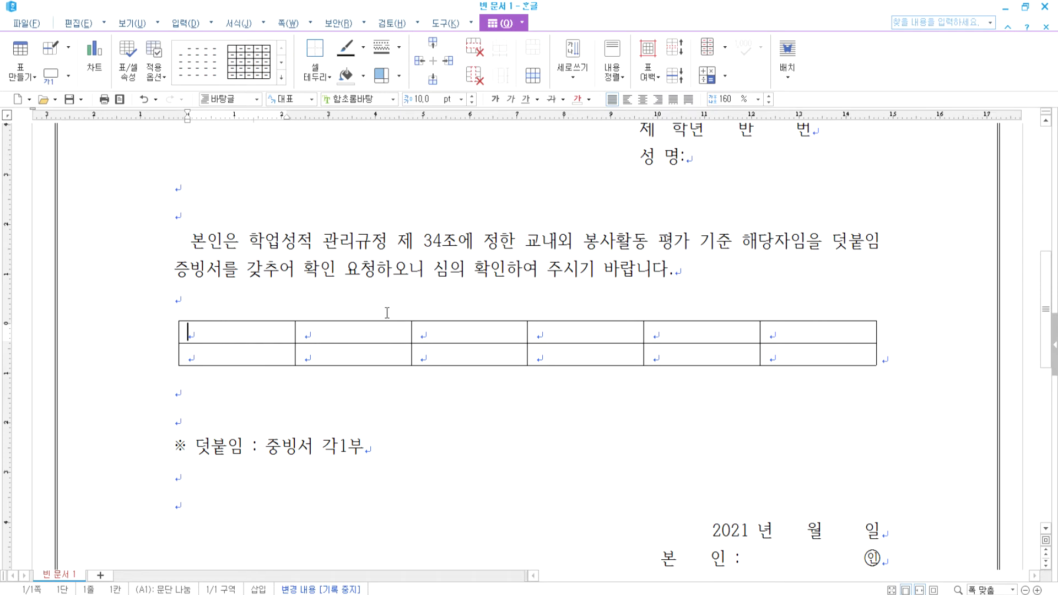
Enter "활동기관(부서)" and "직 책" as the first two headers of the new table
{"action": "type", "text": "활동"}
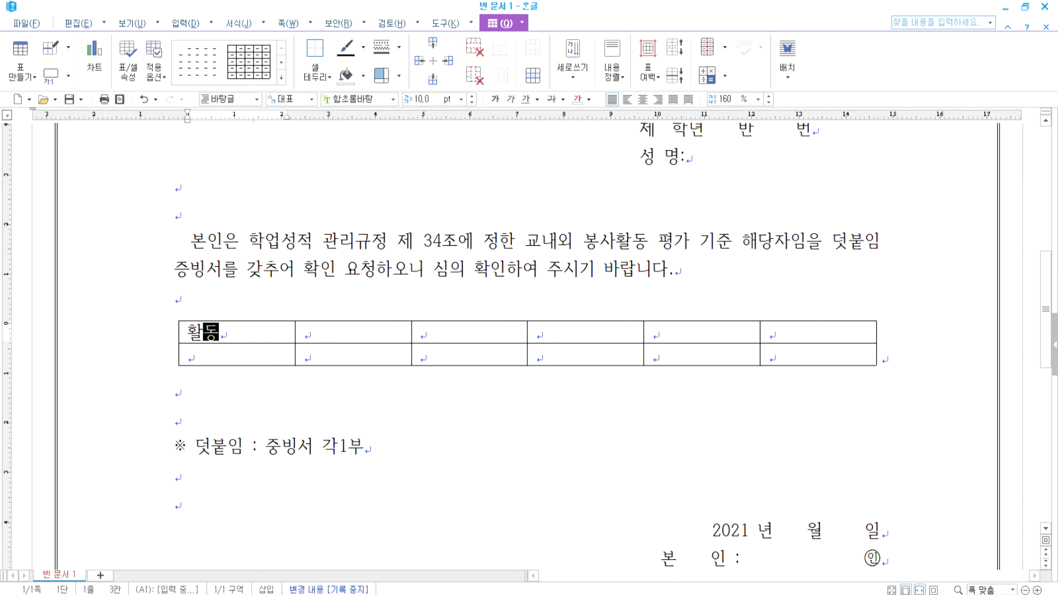
{"action": "type", "text": "기관(부"}
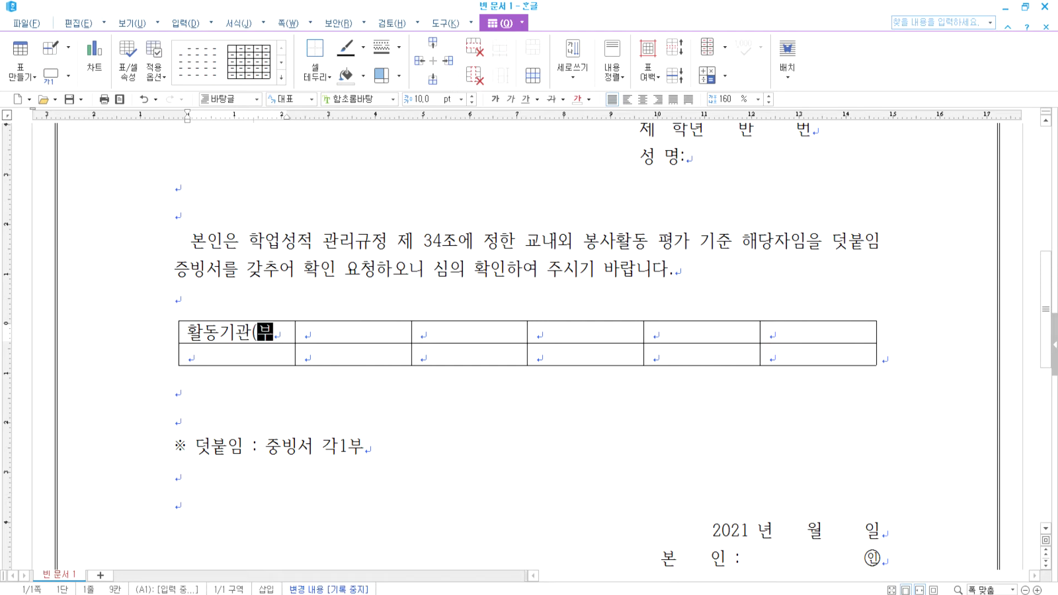
{"action": "type", "text": "서)"}
{"action": "key", "text": "Tab"}
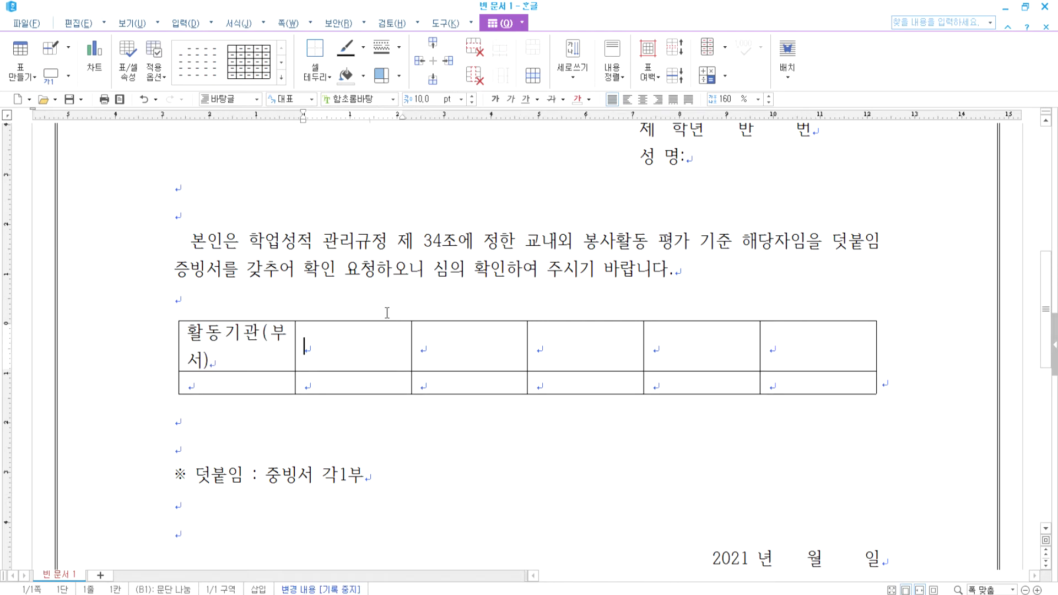
{"action": "type", "text": "직 책"}
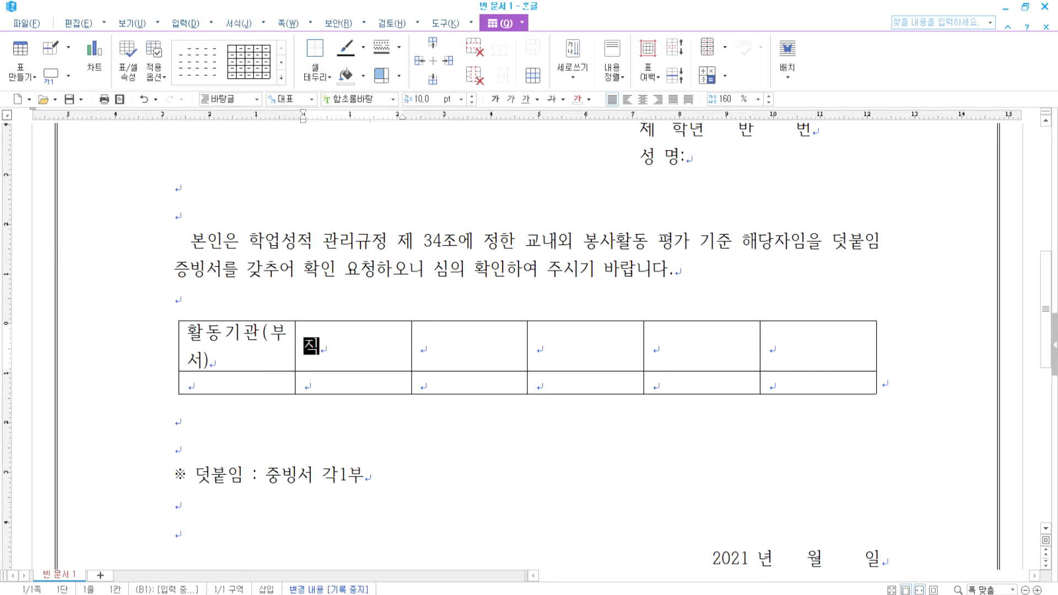
{"action": "key", "text": "Tab"}
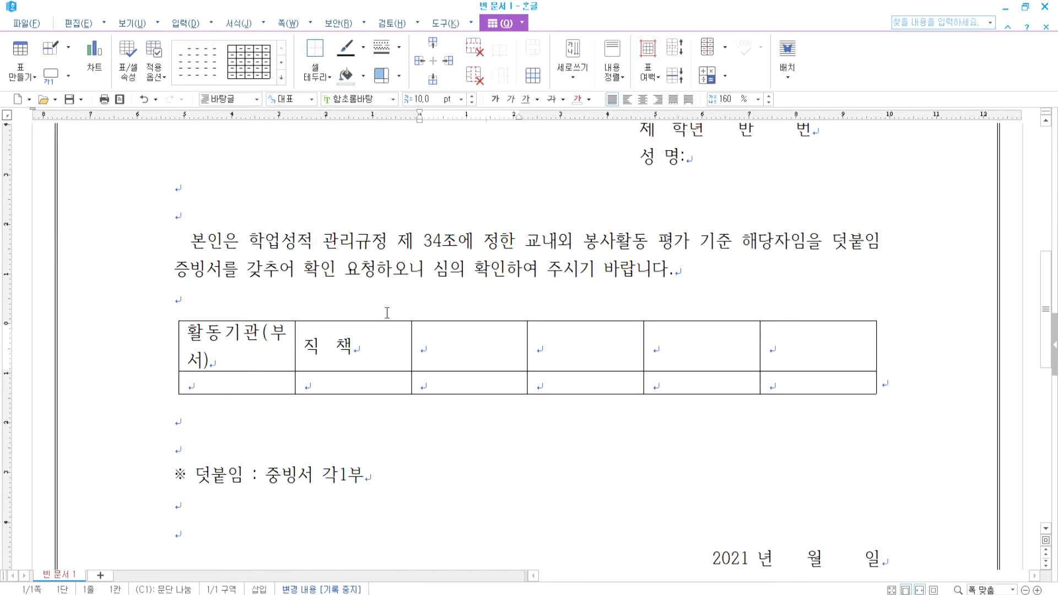
Fill the third to fifth header cells with "활 동 시 기", "활 동 기 간" and "활 동 내 용"
{"action": "type", "text": "활 동 시 ㄱ"}
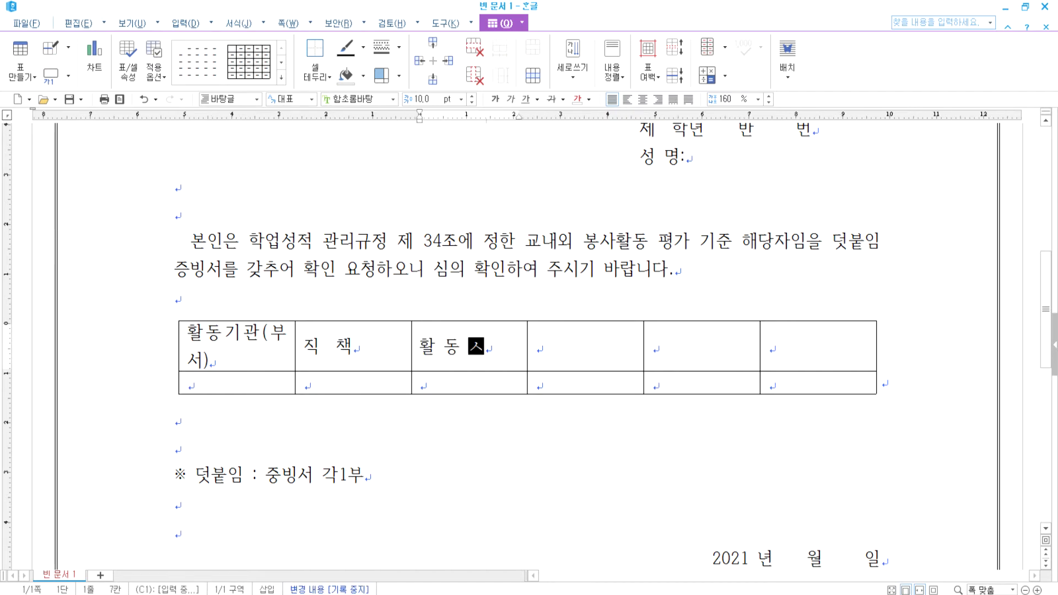
{"action": "type", "text": "ㅣ"}
{"action": "key", "text": "Tab"}
{"action": "type", "text": "활 동 기 ㄱ"}
{"action": "type", "text": "ㅏㄴ"}
{"action": "key", "text": "Tab"}
{"action": "type", "text": "활 동 ㄴ"}
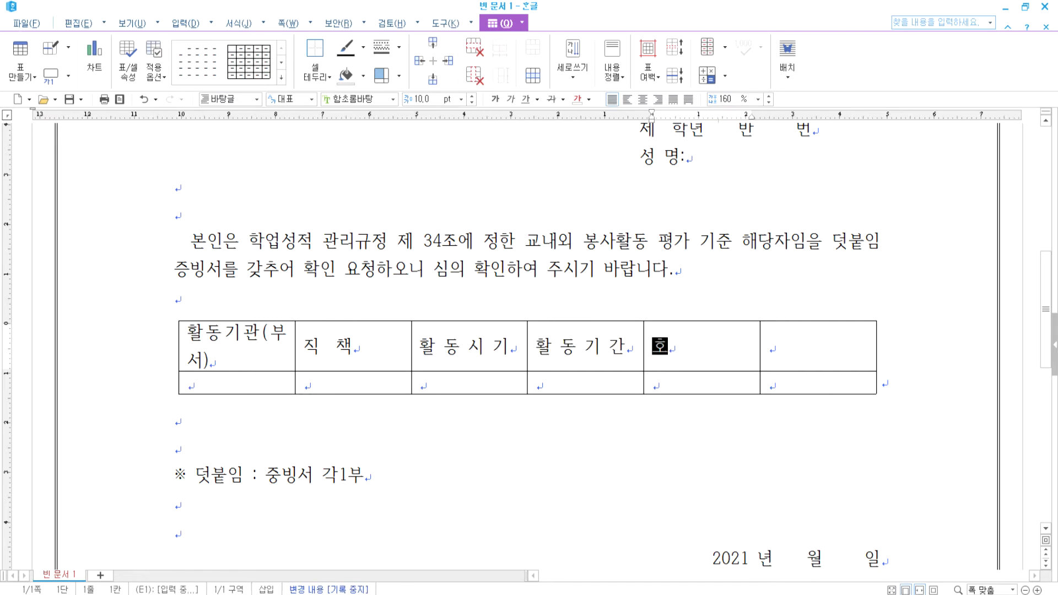
{"action": "type", "text": "ㅐ 용"}
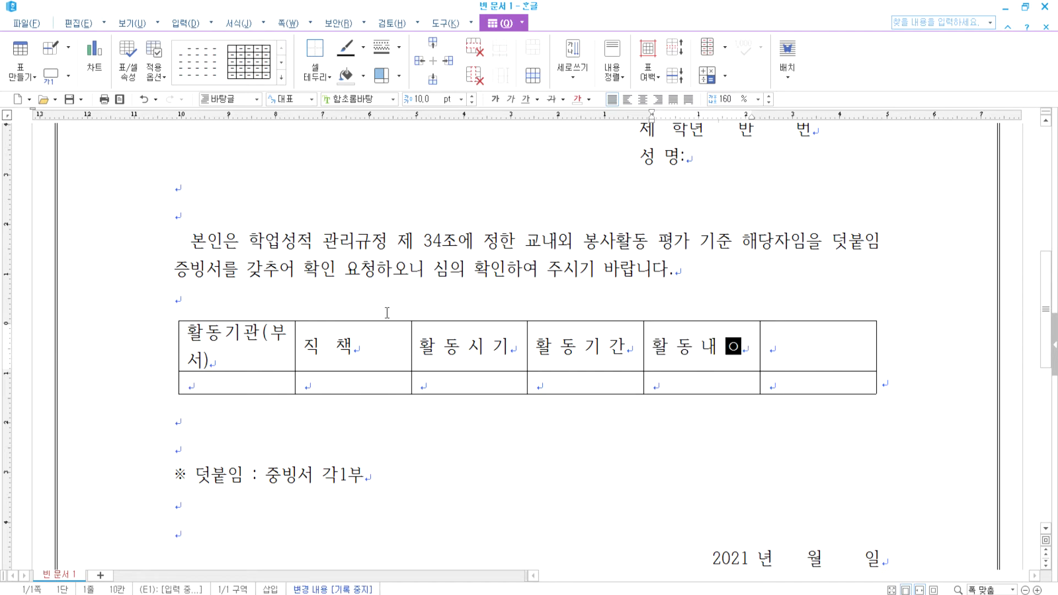
Enter the header "비 고" in the table's last column and centre the text in all the cells
{"action": "key", "text": "Tab"}
{"action": "type", "text": "비"}
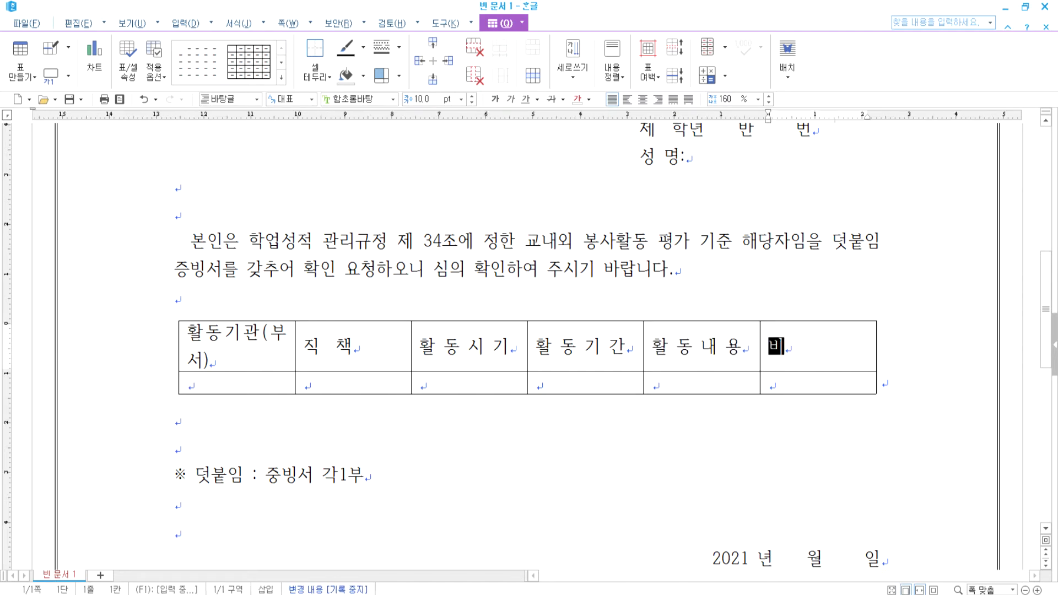
{"action": "key", "text": "BackSpace"}
{"action": "key", "text": "BackSpace"}
{"action": "key", "text": "BackSpace"}
{"action": "type", "text": "고"}
{"action": "left_click_drag", "start_coordinate": [232, 351], "coordinate": [818, 383]}
{"action": "left_click", "coordinate": [642, 99]}
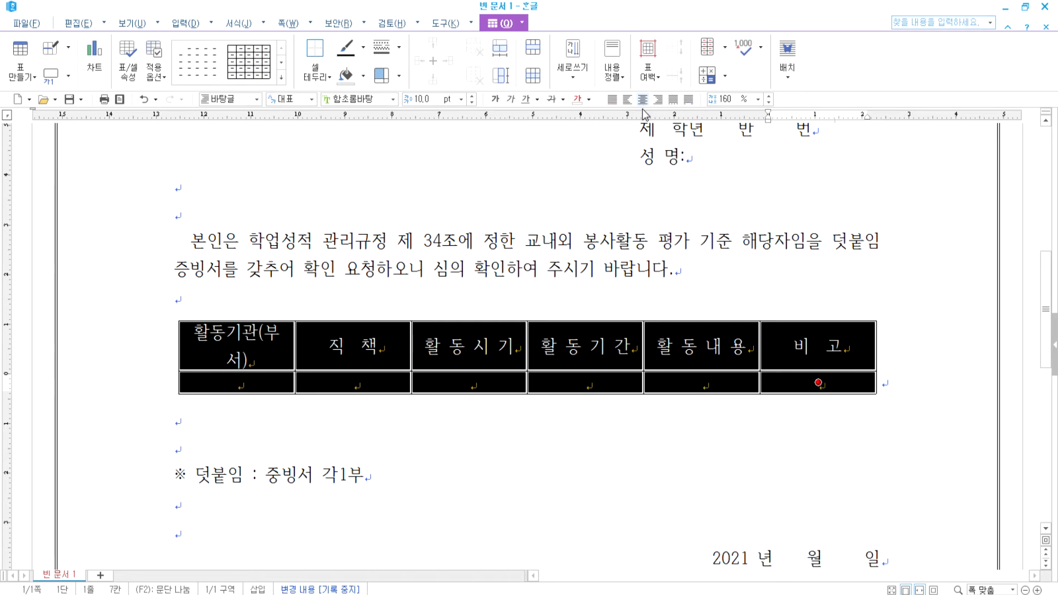
Widen the table's first column so that the header "활동기관(부서)" fits on one line
{"action": "left_click", "coordinate": [278, 367]}
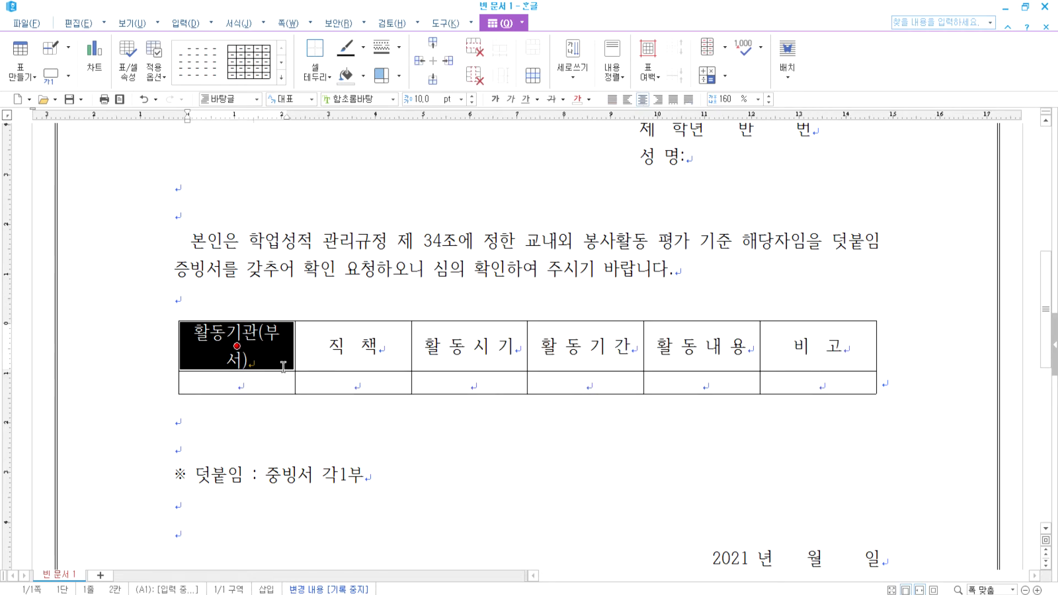
{"action": "left_click", "coordinate": [283, 367]}
{"action": "key", "text": "F5"}
{"action": "key", "text": "alt+Right"}
{"action": "key", "text": "alt+Right"}
{"action": "key", "text": "alt+Right"}
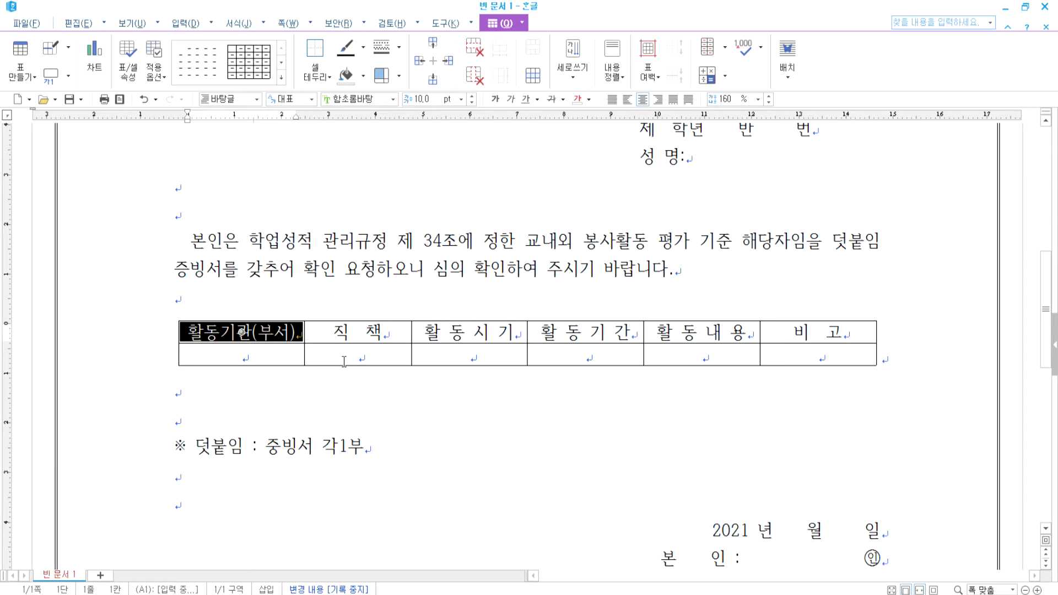
Narrow the "직 책" column so that it closely fits its header
{"action": "key", "text": "Right"}
{"action": "key", "text": "ctrl+Left"}
{"action": "key", "text": "ctrl+Left"}
{"action": "key", "text": "ctrl+Left"}
{"action": "key", "text": "ctrl+Left"}
{"action": "key", "text": "ctrl+Right"}
{"action": "key", "text": "ctrl+Right"}
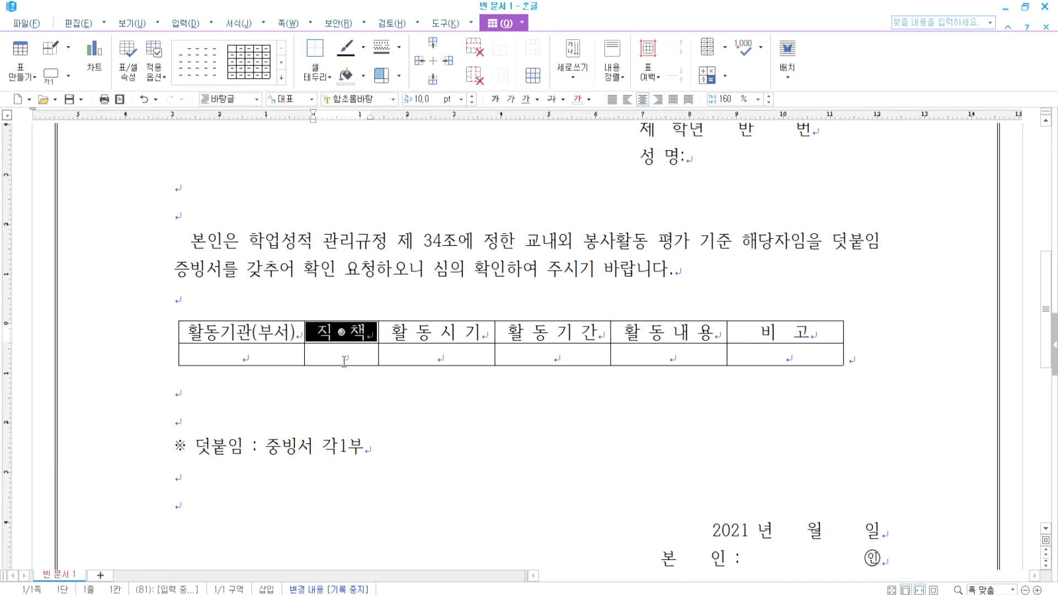
Narrow the "활 동 기 간" column as far as its header still fits on one line
{"action": "key", "text": "Right"}
{"action": "key", "text": "Down"}
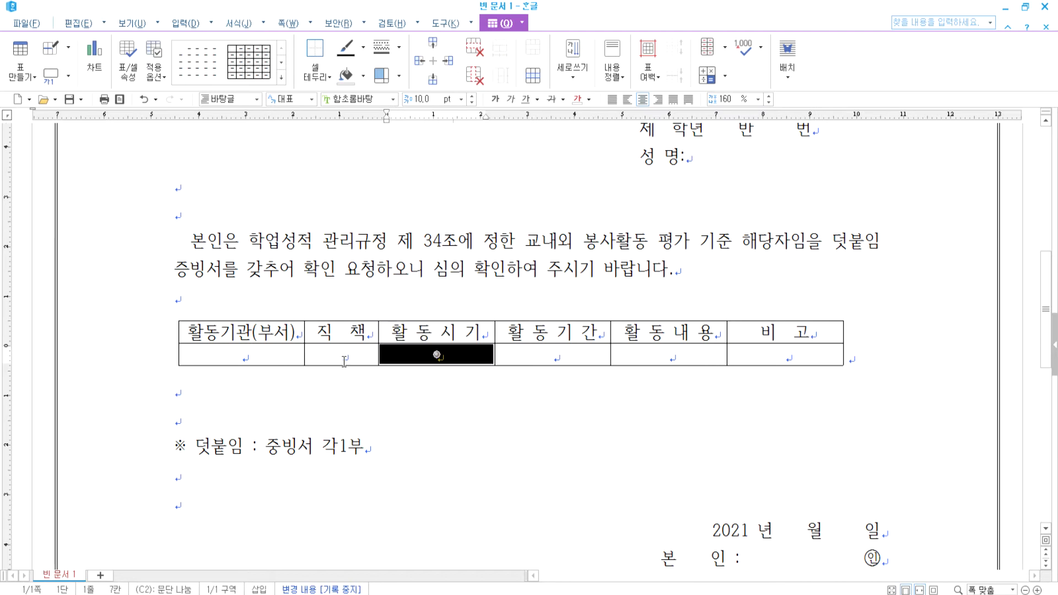
{"action": "key", "text": "Right"}
{"action": "key", "text": "ctrl+Left"}
{"action": "key", "text": "ctrl+Left"}
{"action": "key", "text": "ctrl+Left"}
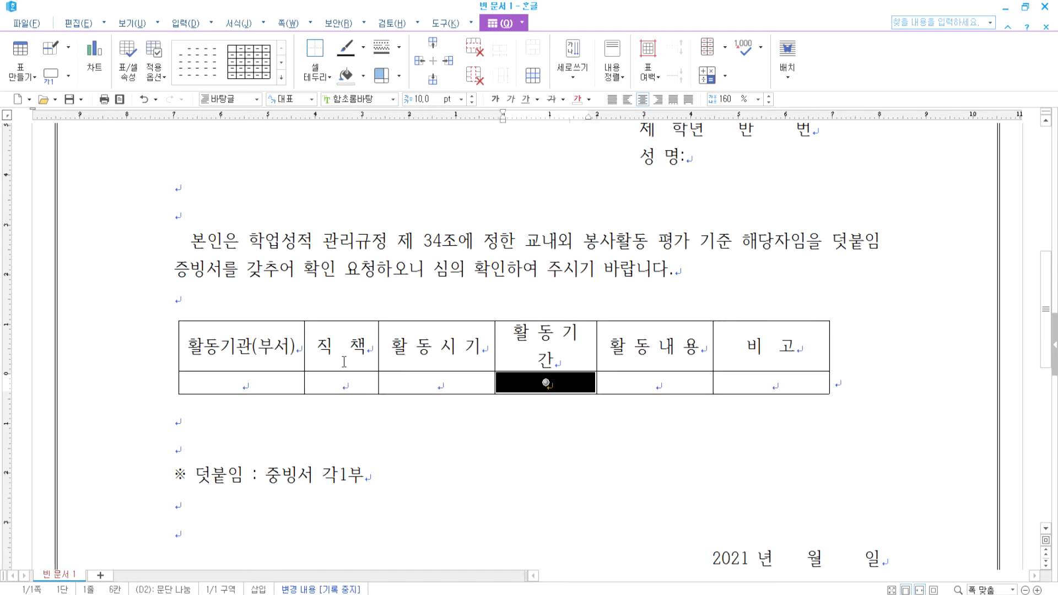
{"action": "key", "text": "ctrl+Right"}
Narrow the "활 동 내 용" column as far as its header still fits on one line
{"action": "key", "text": "Right"}
{"action": "key", "text": "ctrl+Left"}
{"action": "key", "text": "ctrl+Left"}
{"action": "key", "text": "ctrl+Left"}
{"action": "key", "text": "ctrl+Right"}
Narrow the "비 고" column until it closely fits its header
{"action": "key", "text": "Right"}
{"action": "key", "text": "ctrl+Left"}
{"action": "key", "text": "ctrl+Left"}
{"action": "key", "text": "ctrl+Left"}
{"action": "key", "text": "ctrl+Left"}
{"action": "key", "text": "ctrl+Left"}
{"action": "key", "text": "ctrl+Left"}
{"action": "key", "text": "ctrl+Left"}
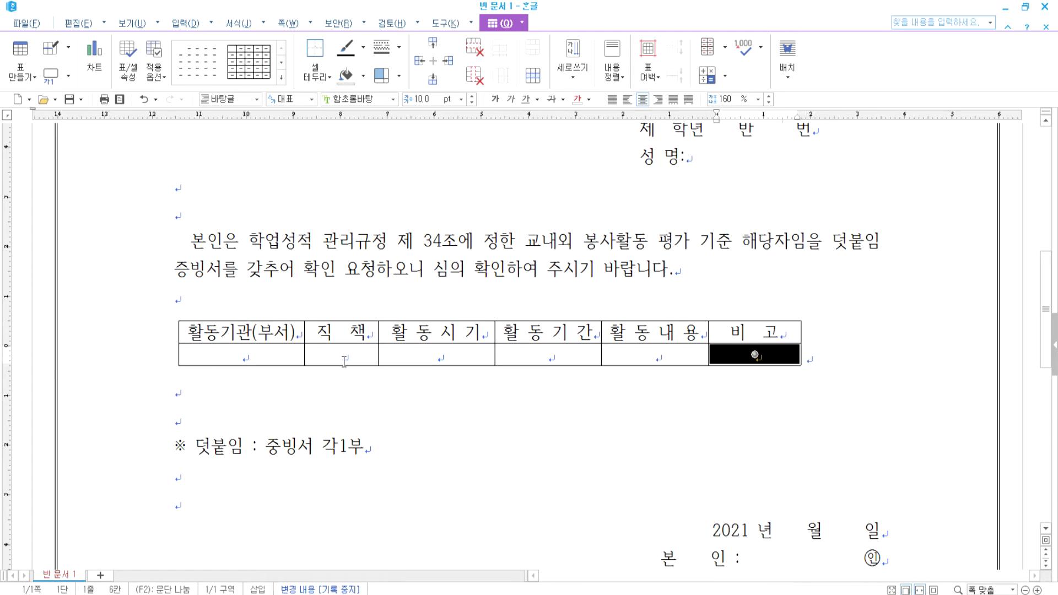
{"action": "key", "text": "ctrl+Left"}
{"action": "key", "text": "ctrl+Right"}
Enter "202 년 월 일부터" and, on a new line, "202 년 월 일까지" in the cell under "활 동 시 기"
{"action": "key", "text": "Left"}
{"action": "key", "text": "Left"}
{"action": "key", "text": "Left"}
{"action": "key", "text": "Left"}
{"action": "key", "text": "Right"}
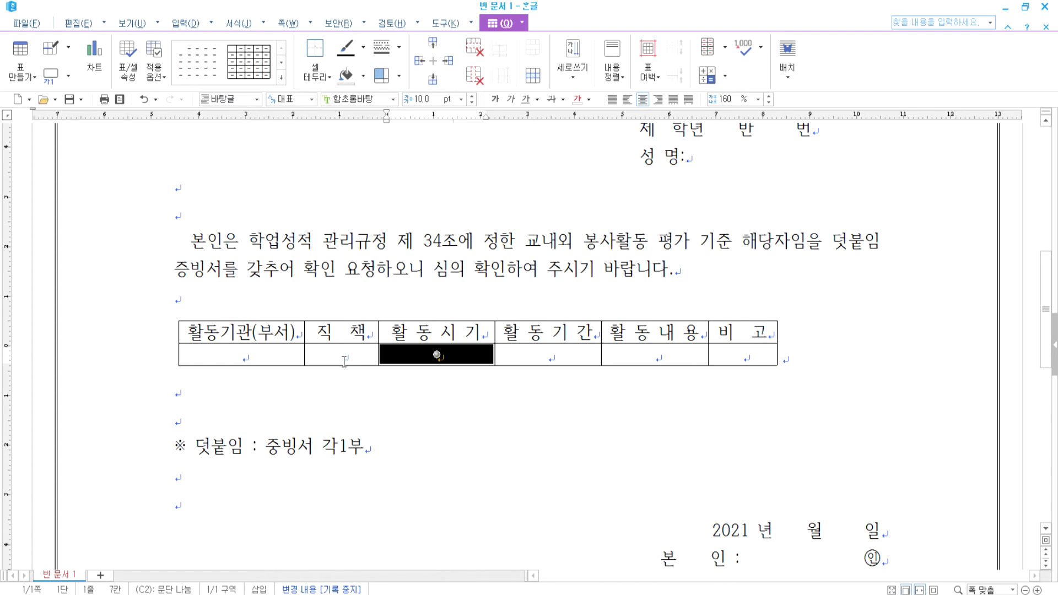
{"action": "key", "text": "Escape"}
{"action": "type", "text": "20"}
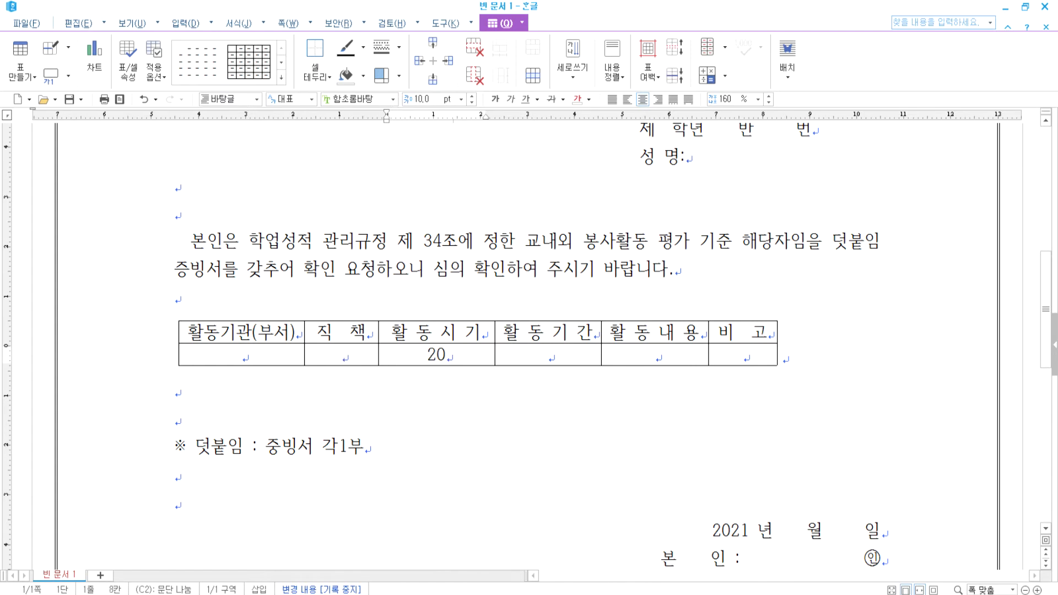
{"action": "type", "text": "2 년 월 일부터"}
{"action": "key", "text": "Return"}
{"action": "type", "text": "202"}
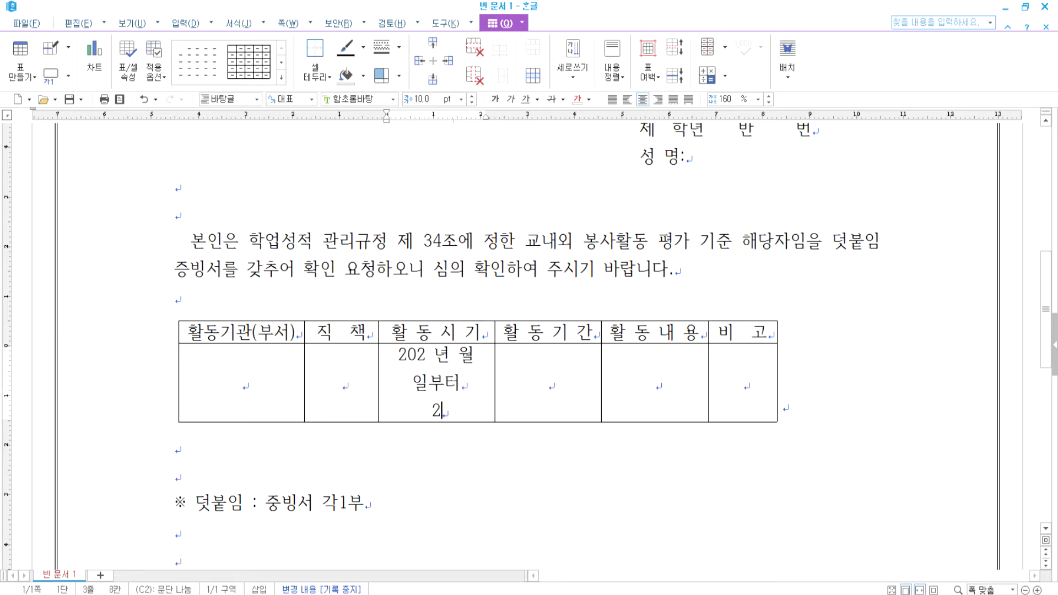
{"action": "type", "text": " 년 월"}
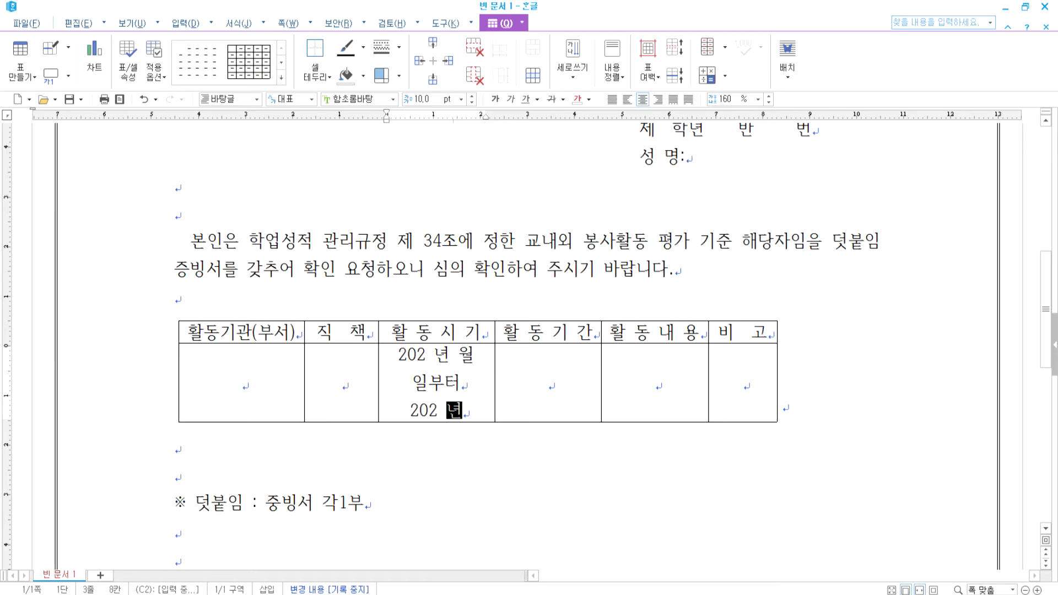
{"action": "key", "text": "Return"}
{"action": "type", "text": "일까지"}
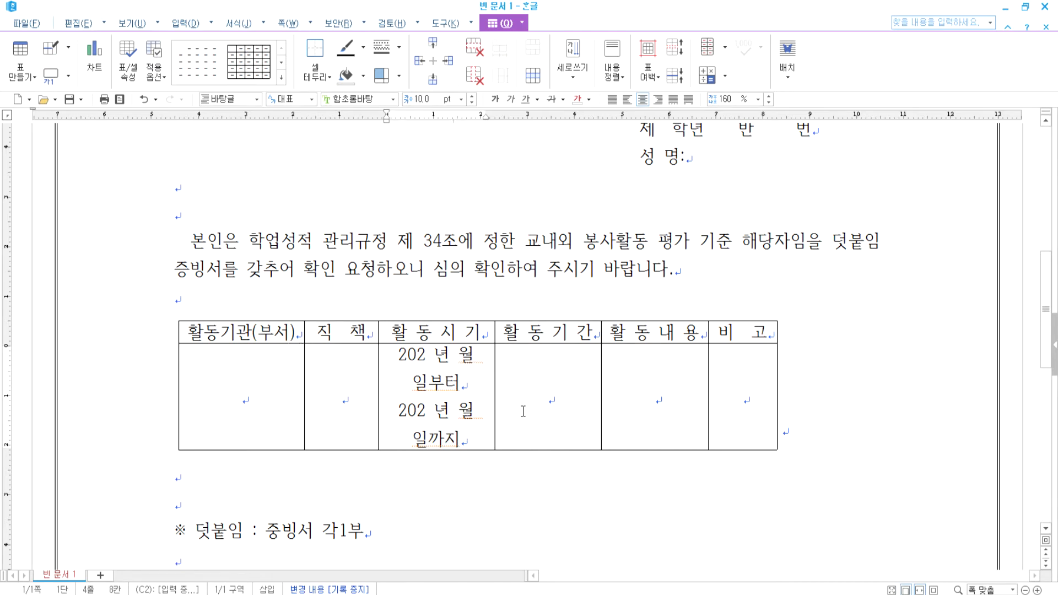
Widen the "활 동 시 기" column so that each of its two date phrases fits on one line
{"action": "left_click_drag", "start_coordinate": [560, 413], "coordinate": [655, 396]}
{"action": "left_click_drag", "start_coordinate": [437, 396], "coordinate": [454, 394]}
{"action": "key", "text": "ctrl+Right"}
{"action": "key", "text": "ctrl+Right"}
{"action": "key", "text": "ctrl+Right"}
{"action": "key", "text": "ctrl+Right"}
{"action": "key", "text": "ctrl+Right"}
{"action": "key", "text": "ctrl+Right"}
{"action": "key", "text": "ctrl+Right"}
{"action": "key", "text": "ctrl+Right"}
{"action": "key", "text": "ctrl+Right"}
{"action": "key", "text": "ctrl+Right"}
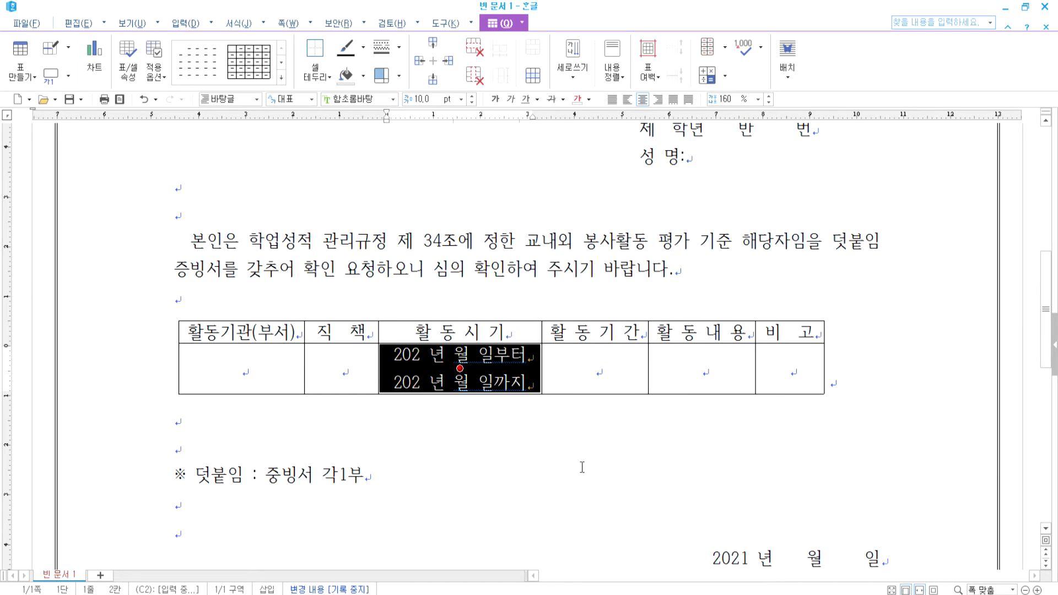
Check the layout and row height of the activity table in the finished document 봉사확인신청서_완성.hwp
{"action": "left_click", "coordinate": [596, 369]}
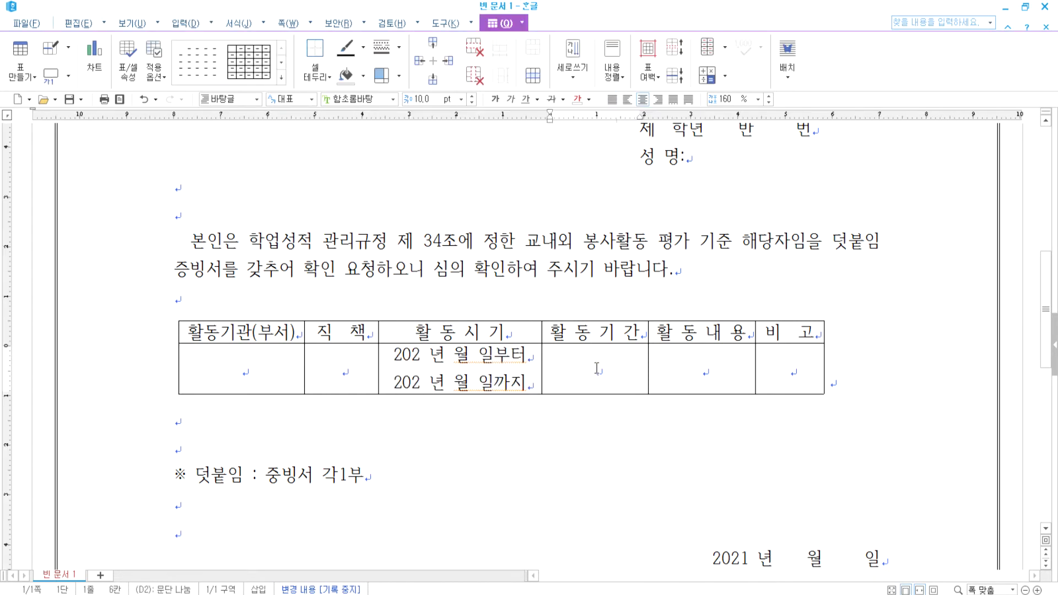
{"action": "key", "text": "alt+Tab"}
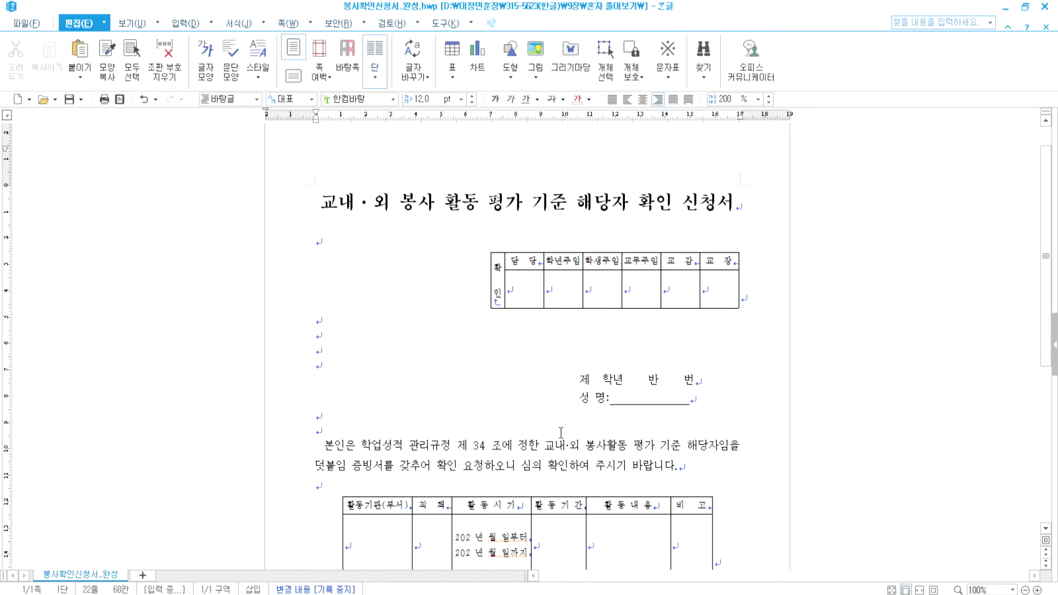
{"action": "scroll", "coordinate": [492, 415], "scroll_direction": "down", "scroll_amount": 3}
{"action": "left_click", "coordinate": [558, 421]}
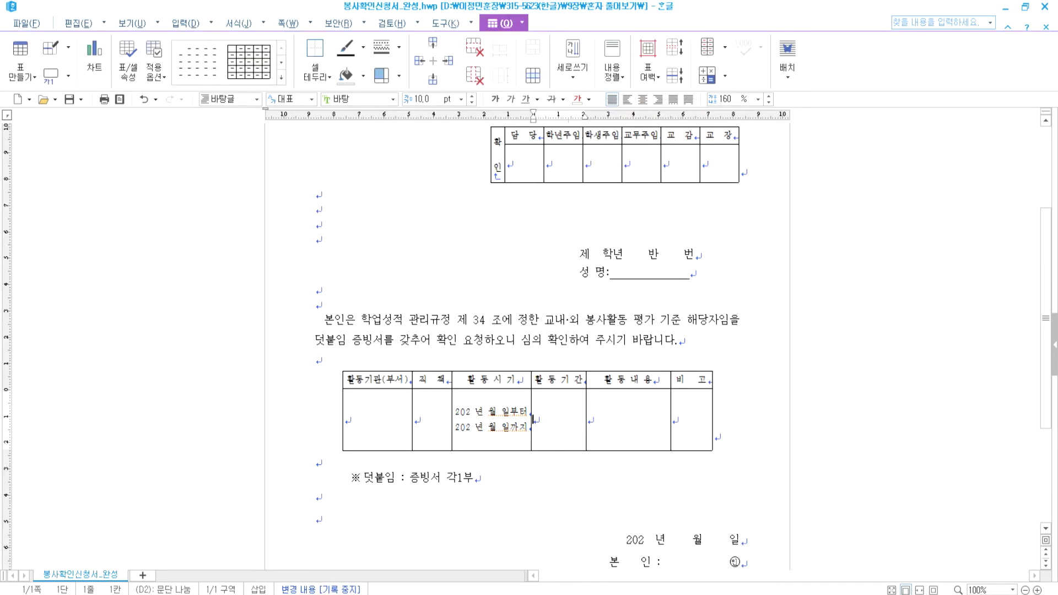
{"action": "key", "text": "alt+Tab"}
Try increasing the lower table row's height from the "활 동 기 간" cell, and shrink it back
{"action": "left_click_drag", "start_coordinate": [595, 368], "coordinate": [629, 365]}
{"action": "key", "text": "ctrl+Down"}
{"action": "key", "text": "ctrl+Down"}
{"action": "key", "text": "ctrl+Down"}
{"action": "key", "text": "ctrl+Down"}
{"action": "key", "text": "ctrl+Down"}
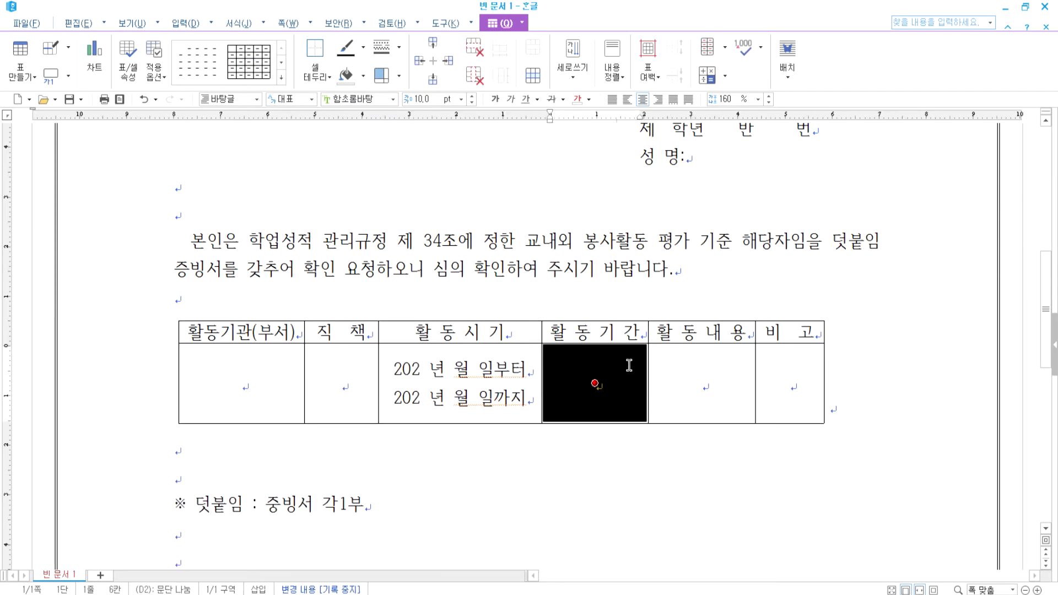
{"action": "key", "text": "ctrl+Up"}
{"action": "key", "text": "ctrl+Up"}
{"action": "key", "text": "ctrl+Up"}
{"action": "key", "text": "ctrl+Up"}
{"action": "key", "text": "ctrl+Up"}
Try heightening the row with three blank lines in the "활 동 기 간" cell, and remove them again
{"action": "key", "text": "Escape"}
{"action": "key", "text": "Return"}
{"action": "key", "text": "Return"}
{"action": "key", "text": "Return"}
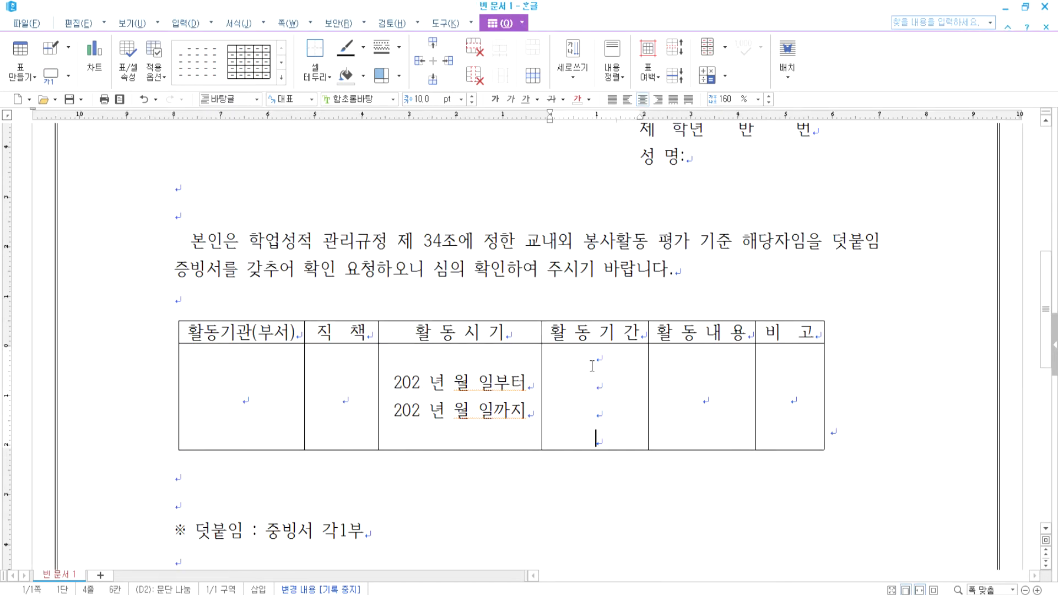
{"action": "key", "text": "BackSpace"}
{"action": "key", "text": "BackSpace"}
{"action": "key", "text": "BackSpace"}
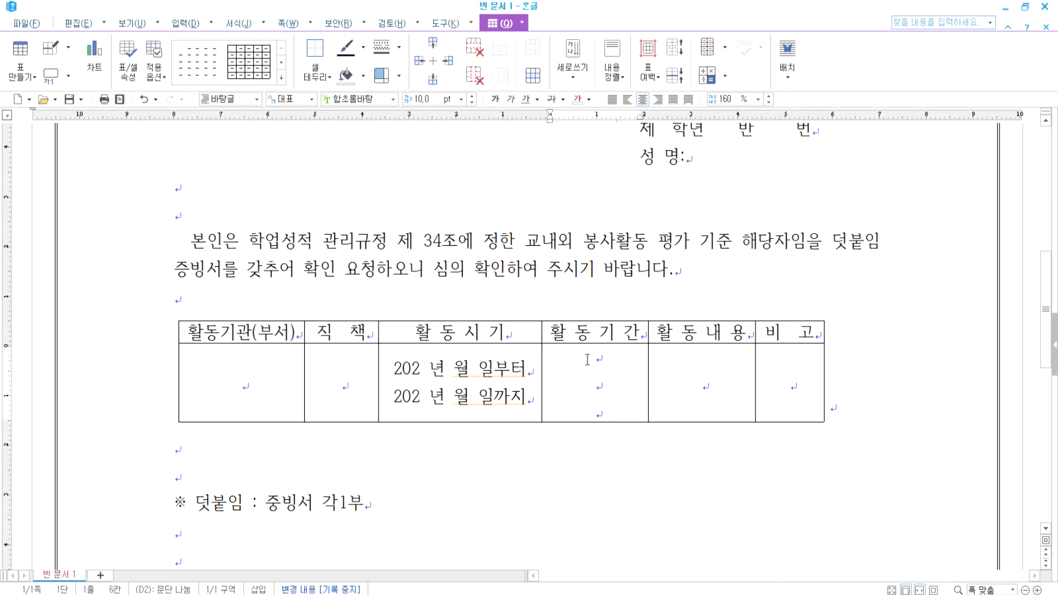
Increase the height of the table's lower row and centre the table horizontally between the page margins
{"action": "left_click_drag", "start_coordinate": [512, 366], "coordinate": [695, 368]}
{"action": "key", "text": "ctrl+Down"}
{"action": "key", "text": "ctrl+Down"}
{"action": "key", "text": "ctrl+Down"}
{"action": "key", "text": "ctrl+Down"}
{"action": "key", "text": "ctrl+Down"}
{"action": "key", "text": "ctrl+Down"}
{"action": "key", "text": "ctrl+Down"}
{"action": "key", "text": "ctrl+Down"}
{"action": "key", "text": "ctrl+Down"}
{"action": "key", "text": "ctrl+Down"}
{"action": "key", "text": "ctrl+Down"}
{"action": "key", "text": "ctrl+Down"}
{"action": "key", "text": "ctrl+Down"}
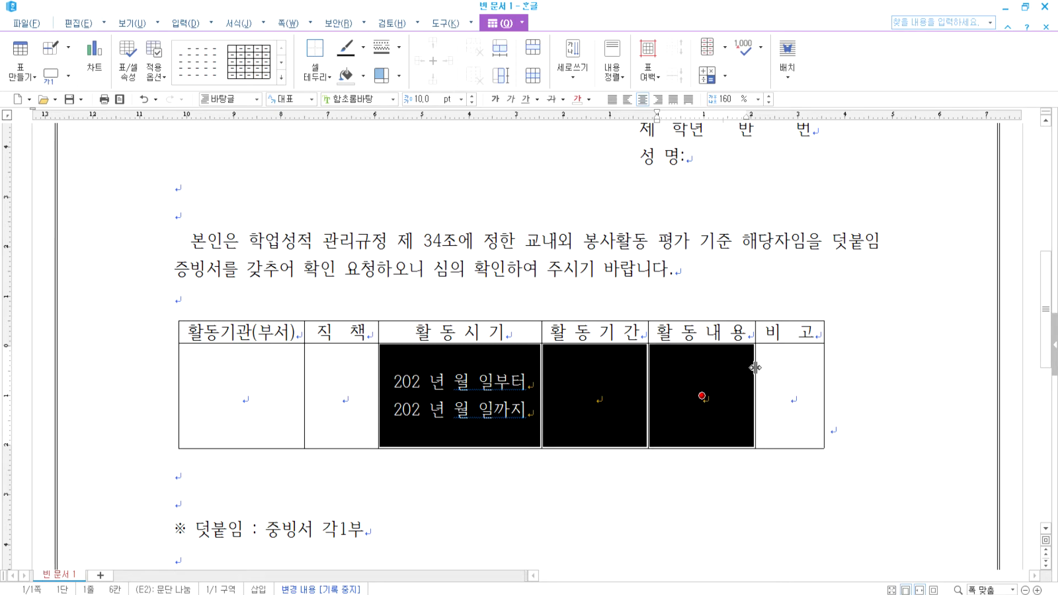
{"action": "left_click", "coordinate": [848, 423]}
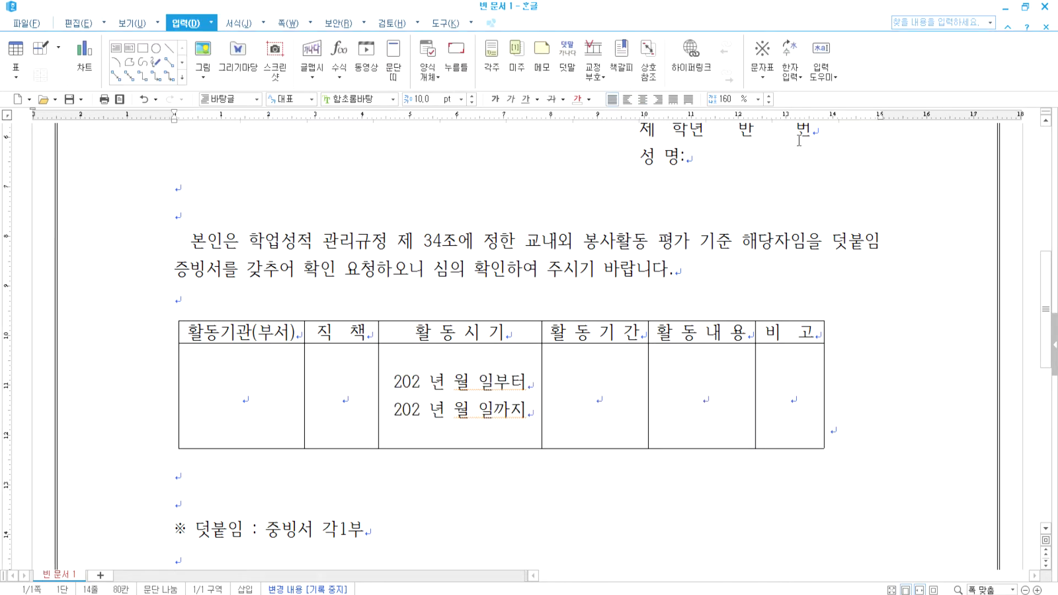
{"action": "left_click", "coordinate": [643, 99]}
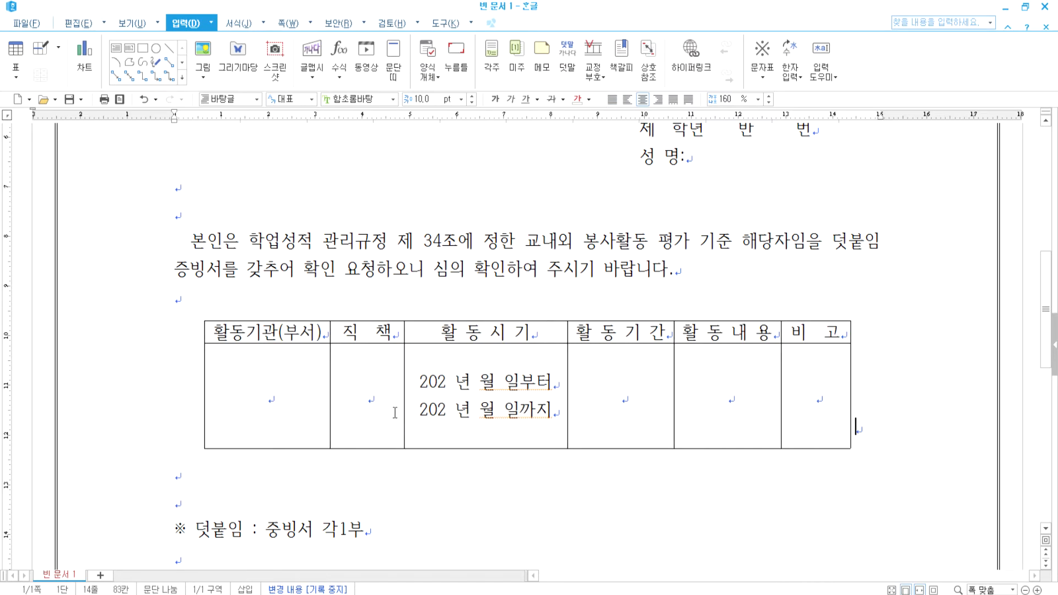
Remove the two blank lines between the table and the "※ 덧붙임" note, and indent the note with spaces
{"action": "left_click", "coordinate": [195, 507]}
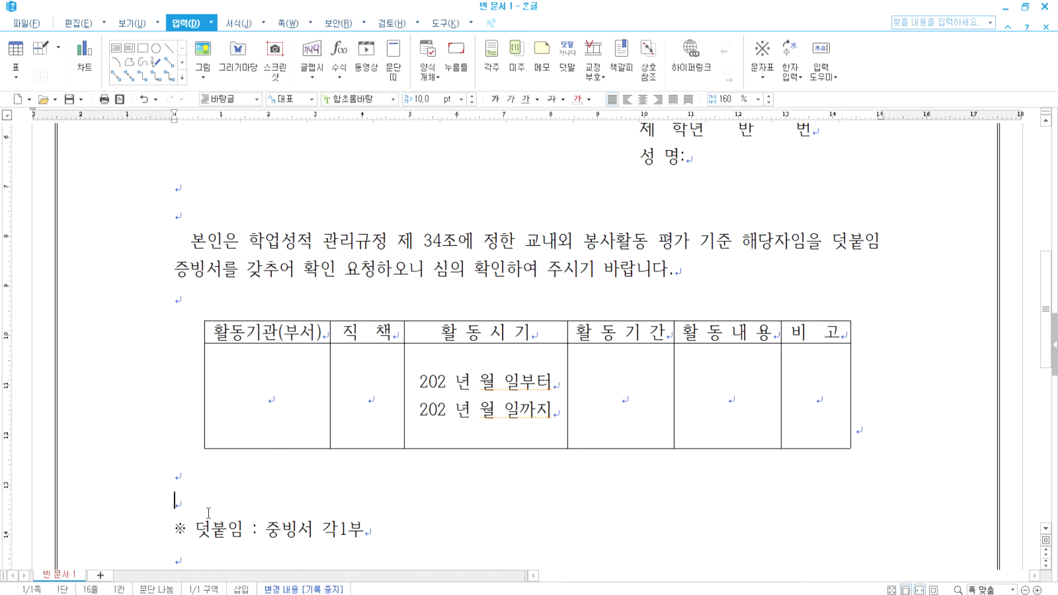
{"action": "key", "text": "Delete"}
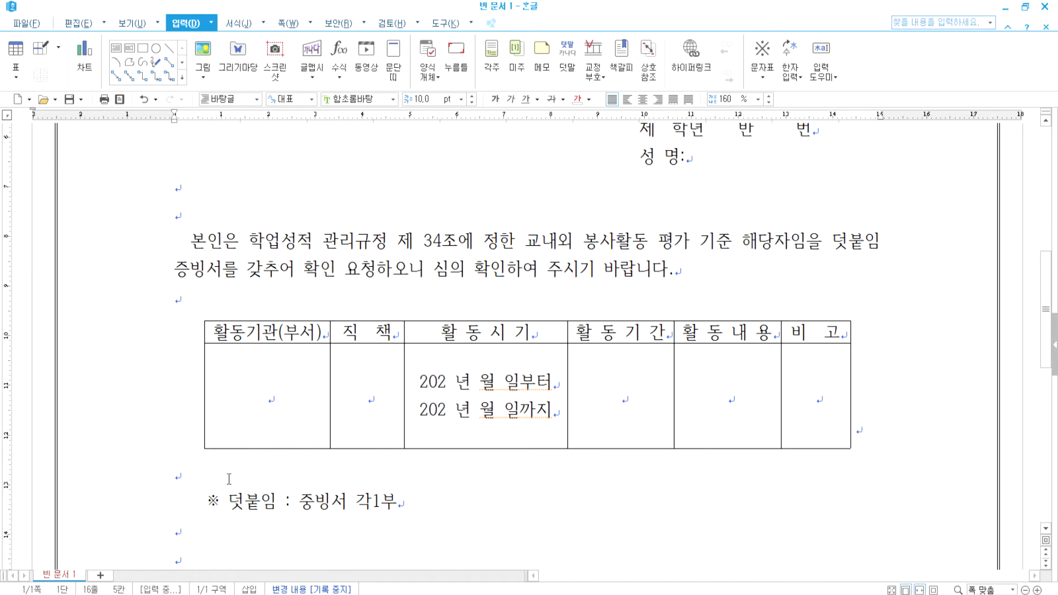
{"action": "left_click", "coordinate": [193, 478]}
{"action": "key", "text": "Delete"}
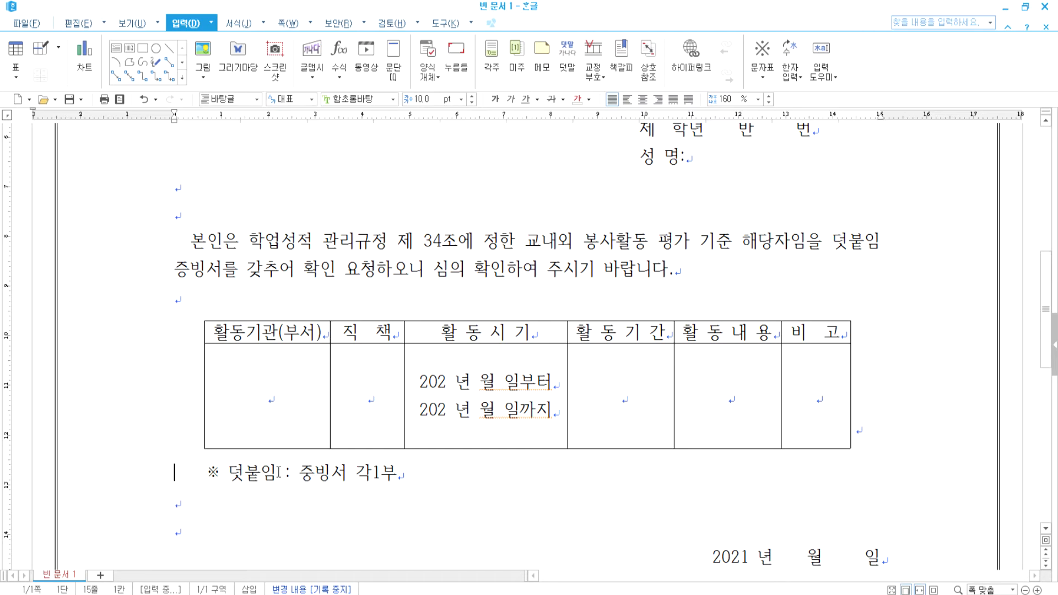
{"action": "key", "text": "Return"}
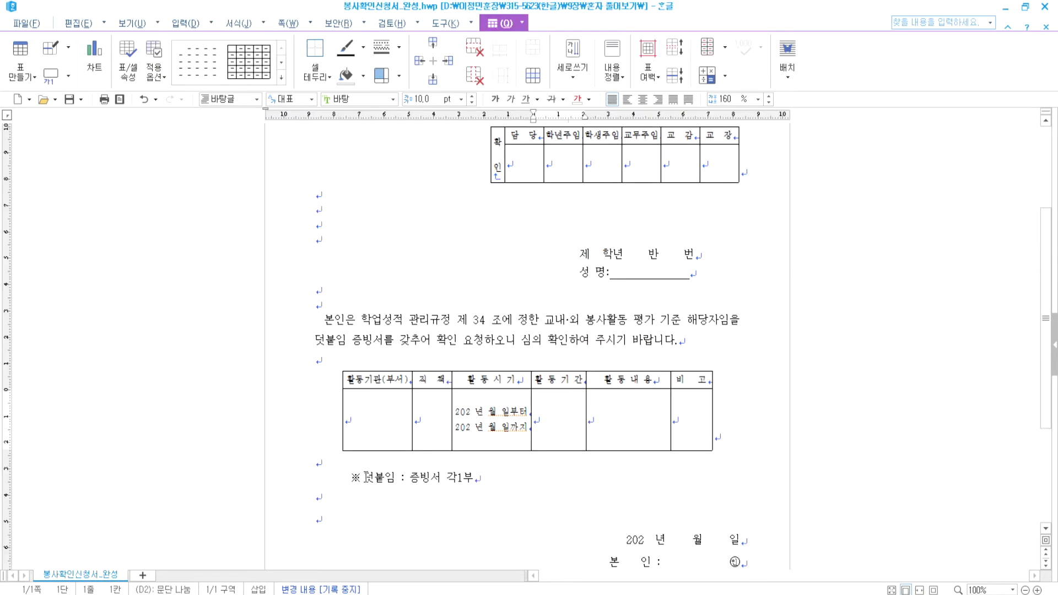
Examine the spacing and indentation of the "※ 덧붙임" note in the finished document 봉사확인신청서_완성.hwp
{"action": "left_click", "coordinate": [314, 464]}
{"action": "left_click_drag", "start_coordinate": [314, 465], "coordinate": [457, 497]}
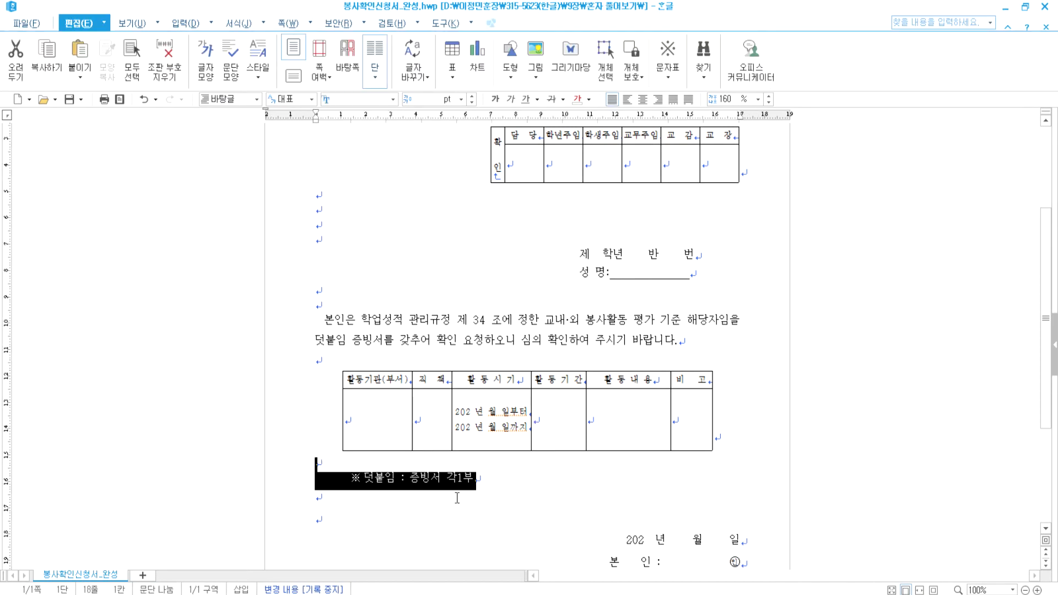
{"action": "left_click", "coordinate": [350, 478]}
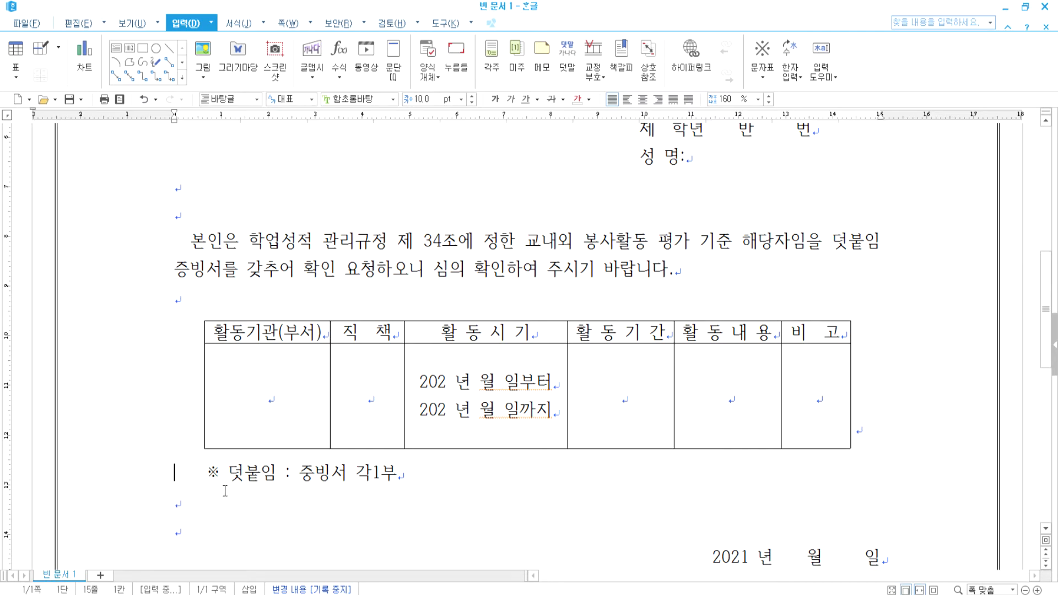
Set the font size of the closing line "고등학교장 귀하" to 20 pt
{"action": "scroll", "coordinate": [448, 491], "scroll_direction": "down", "scroll_amount": 5}
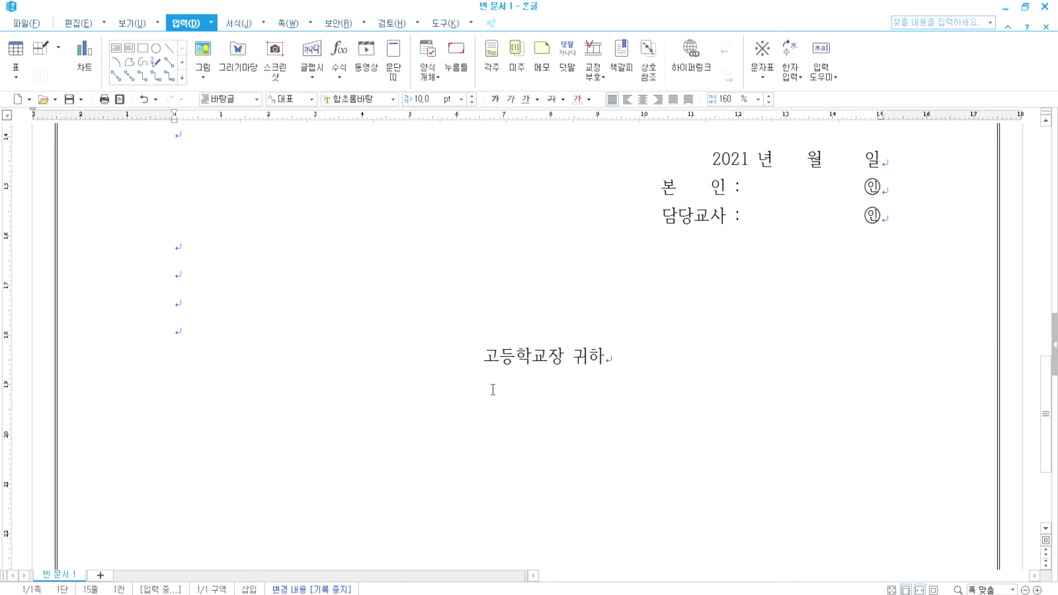
{"action": "left_click_drag", "start_coordinate": [468, 362], "coordinate": [325, 356]}
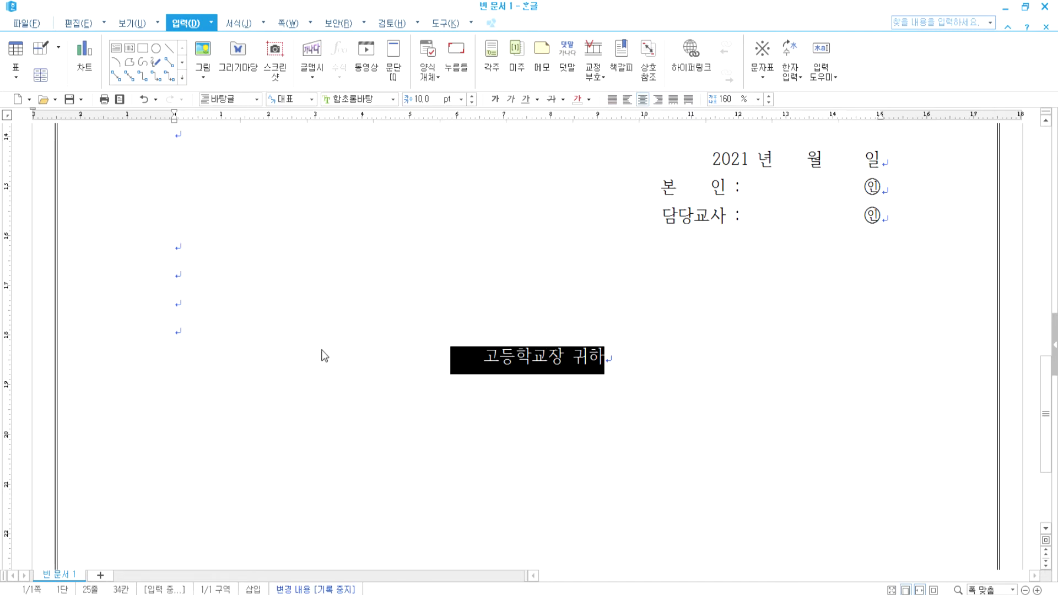
{"action": "left_click", "coordinate": [472, 96]}
{"action": "left_click", "coordinate": [472, 97]}
{"action": "left_click", "coordinate": [472, 97]}
{"action": "left_click", "coordinate": [472, 97]}
{"action": "left_click", "coordinate": [472, 96]}
{"action": "left_click", "coordinate": [471, 96]}
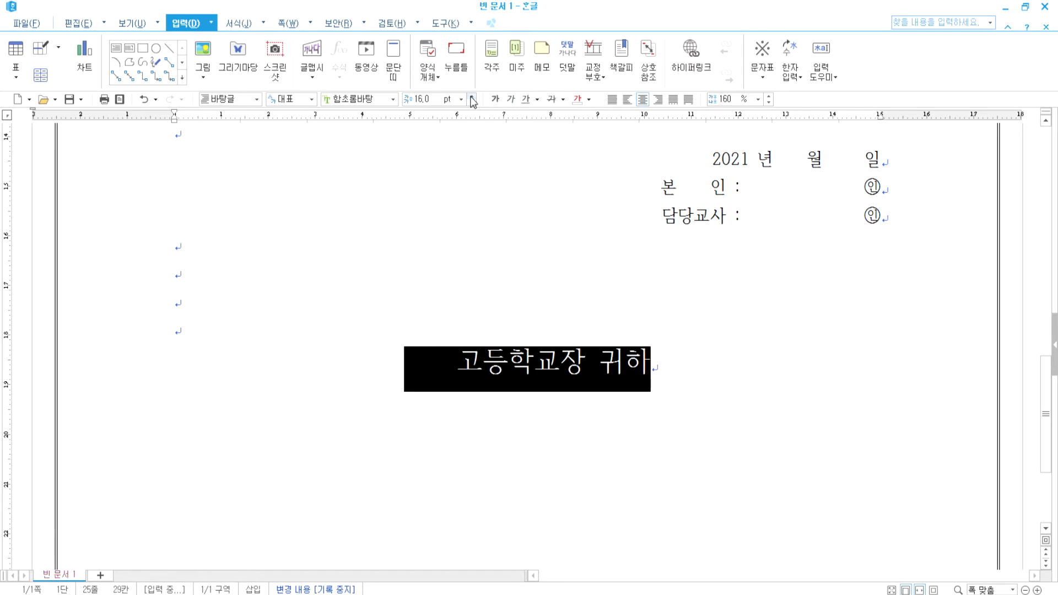
{"action": "left_click", "coordinate": [472, 97]}
{"action": "left_click", "coordinate": [472, 96]}
{"action": "left_click", "coordinate": [471, 96]}
{"action": "left_click", "coordinate": [471, 96]}
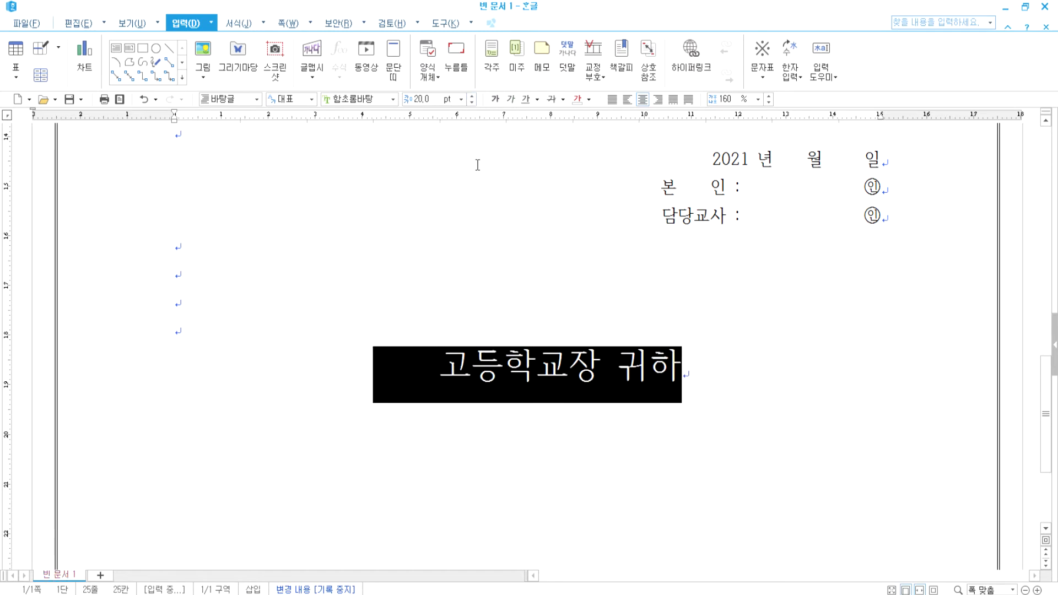
Check the title's text formatting in the finished document 봉사확인신청서_완성.hwp
{"action": "scroll", "coordinate": [511, 267], "scroll_direction": "up", "scroll_amount": 15}
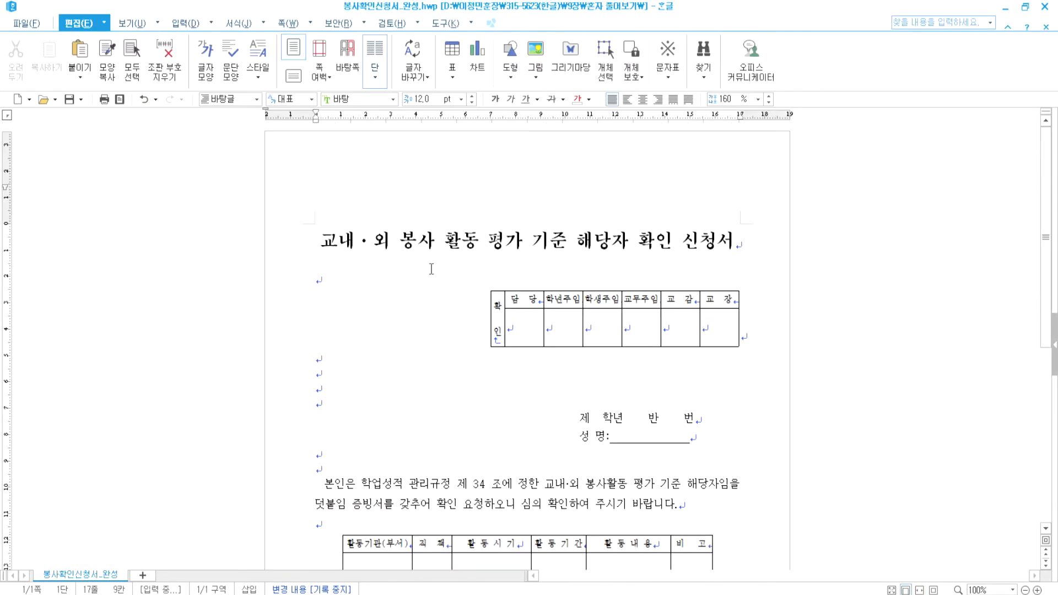
{"action": "left_click_drag", "start_coordinate": [388, 243], "coordinate": [575, 243]}
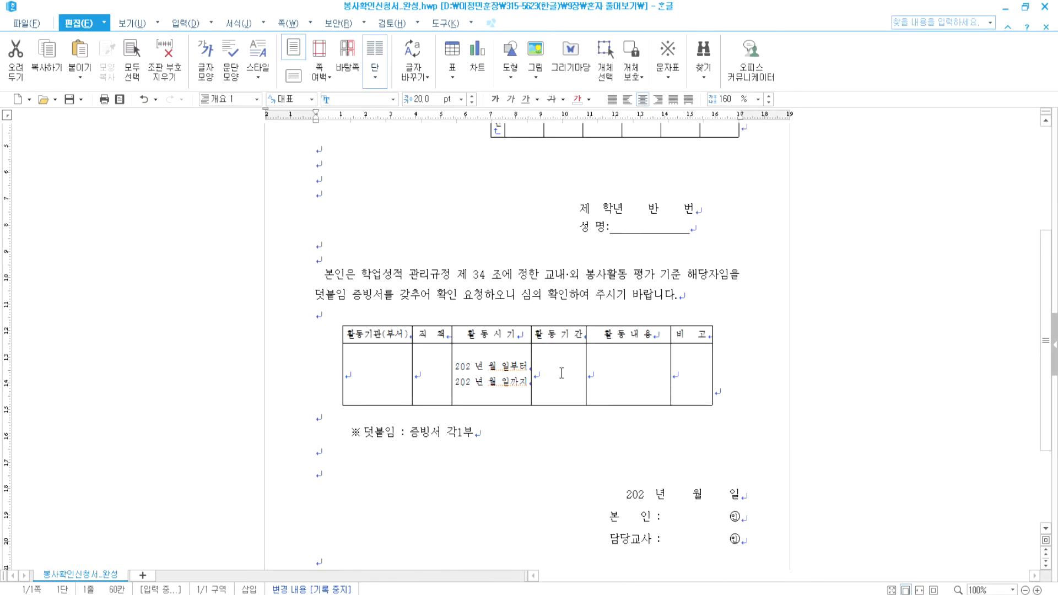
Check the font and size of the closing line "고등학교장 귀하" in the finished document 봉사확인신청서_완성.hwp
{"action": "scroll", "coordinate": [561, 373], "scroll_direction": "down", "scroll_amount": 3}
{"action": "left_click", "coordinate": [624, 442]}
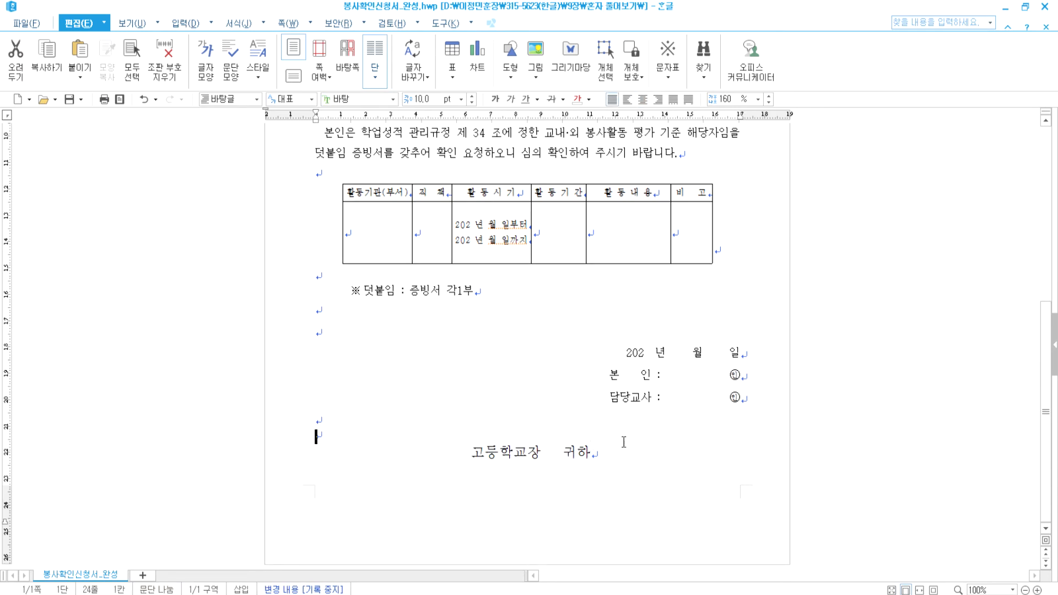
{"action": "left_click_drag", "start_coordinate": [578, 461], "coordinate": [394, 461]}
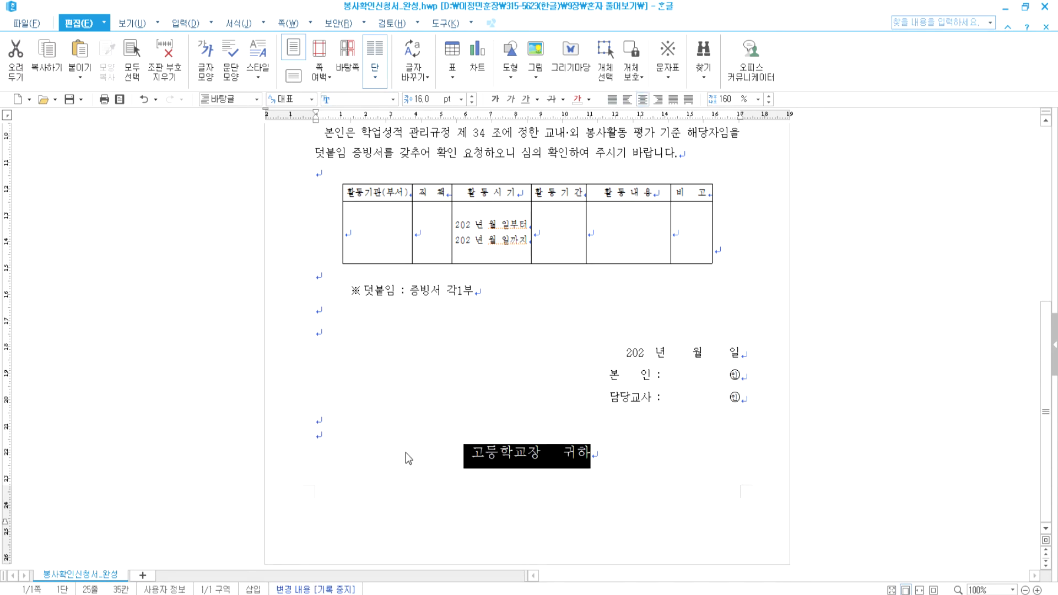
{"action": "left_click", "coordinate": [494, 460]}
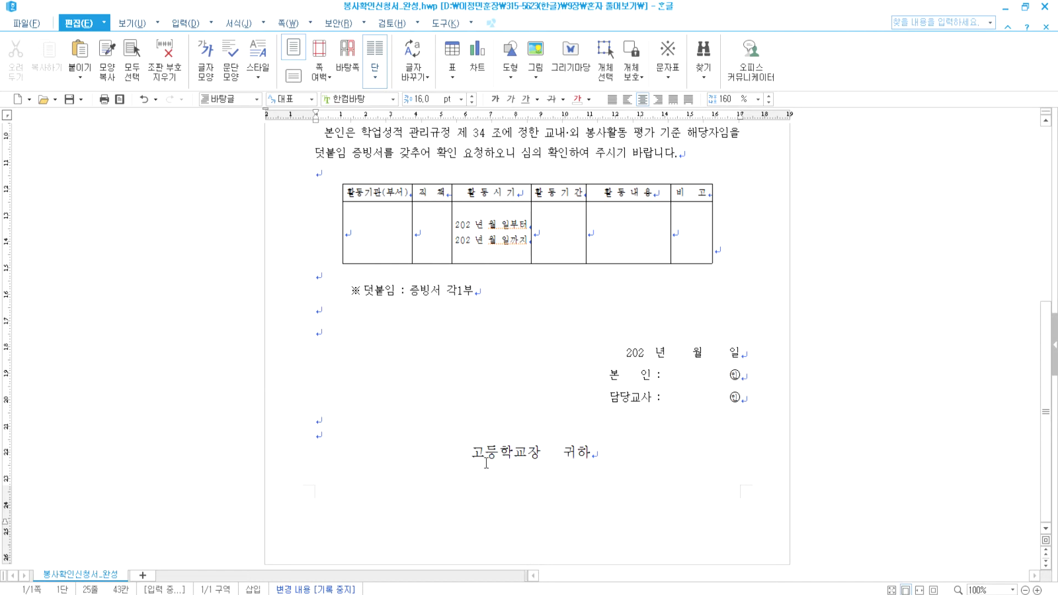
{"action": "key", "text": "alt+Tab"}
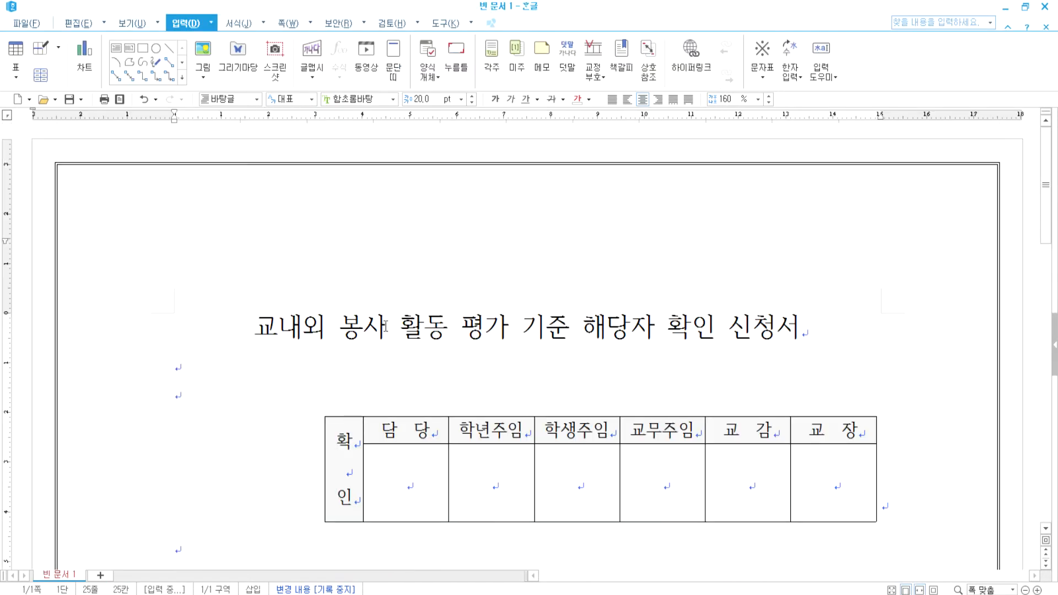
In the working document 빈 문서 1, set the font size of the closing line "고등학교장 귀하" to 15 pt
{"action": "scroll", "coordinate": [371, 342], "scroll_direction": "down", "scroll_amount": 10}
{"action": "scroll", "coordinate": [445, 388], "scroll_direction": "down", "scroll_amount": 3}
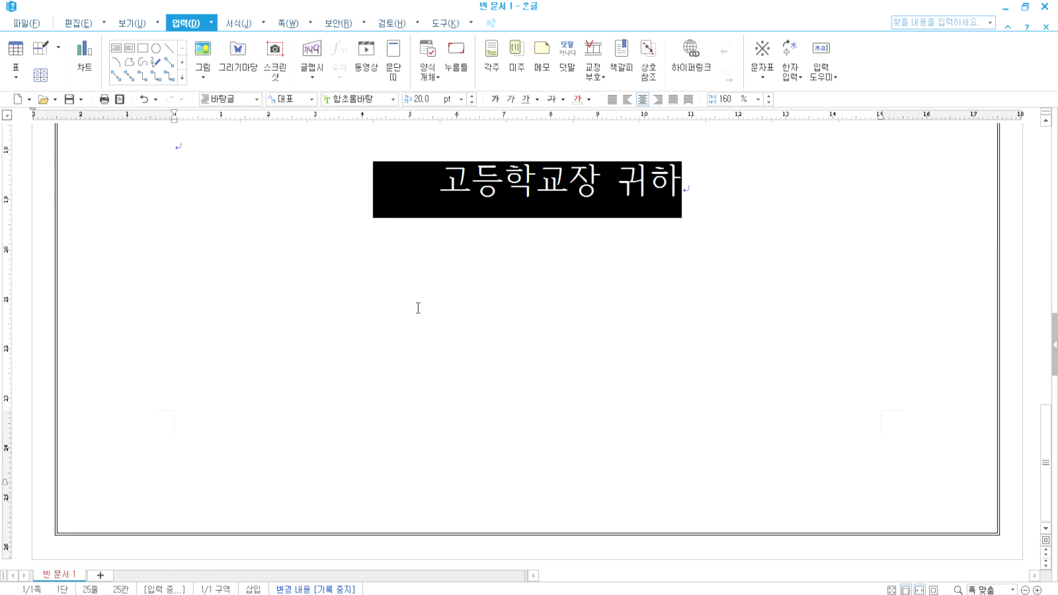
{"action": "left_click", "coordinate": [472, 102]}
{"action": "left_click", "coordinate": [472, 102]}
{"action": "left_click", "coordinate": [472, 102]}
{"action": "left_click", "coordinate": [472, 103]}
{"action": "left_click", "coordinate": [472, 103]}
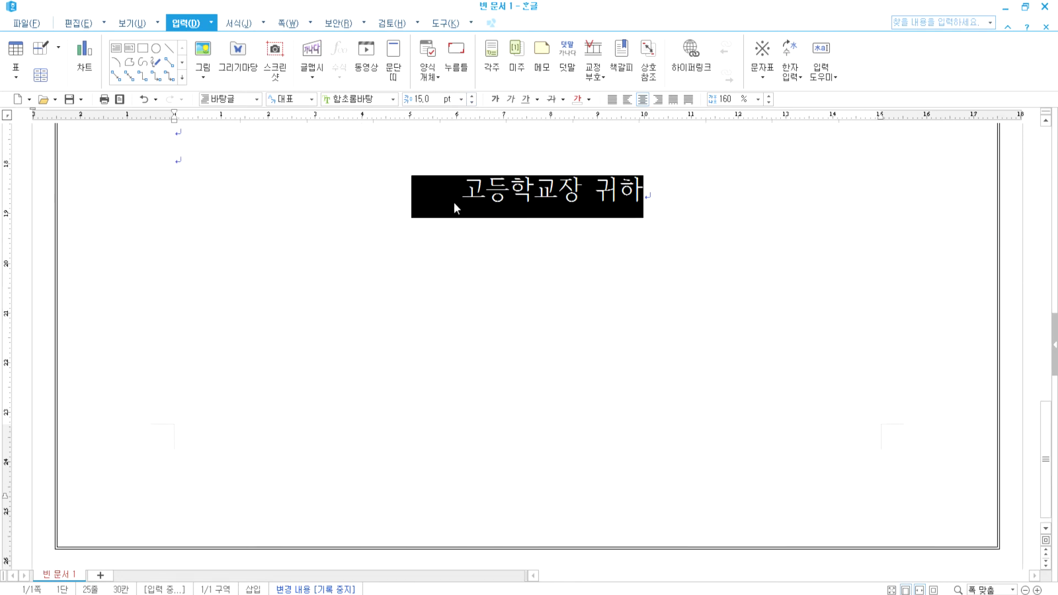
Make the title "교내외 봉사 활동 평가 기준 해당자 확인 신청서" bold
{"action": "scroll", "coordinate": [448, 239], "scroll_direction": "up", "scroll_amount": 15}
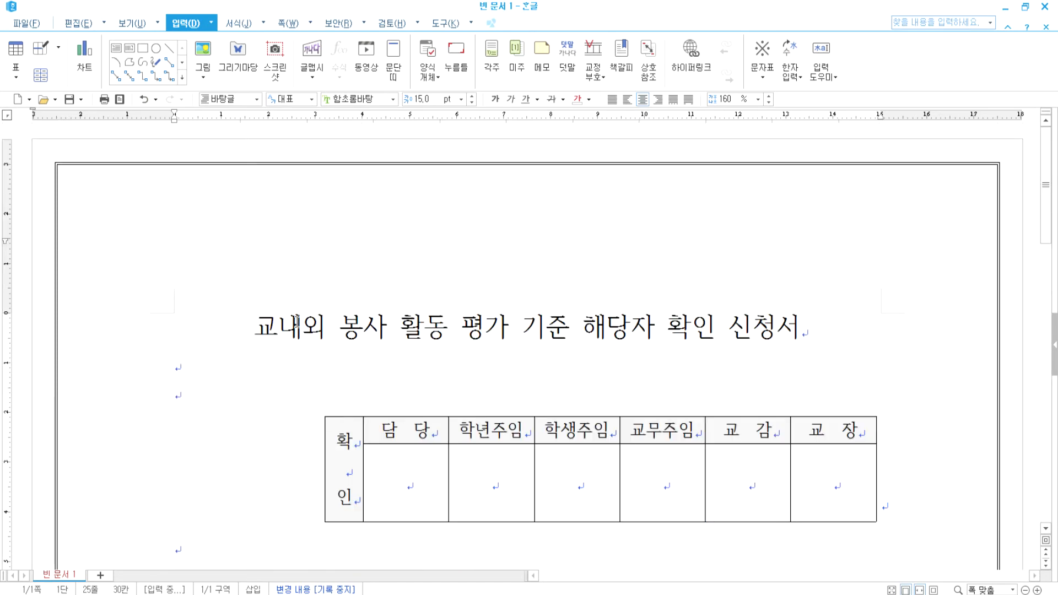
{"action": "left_click_drag", "start_coordinate": [225, 326], "coordinate": [802, 331]}
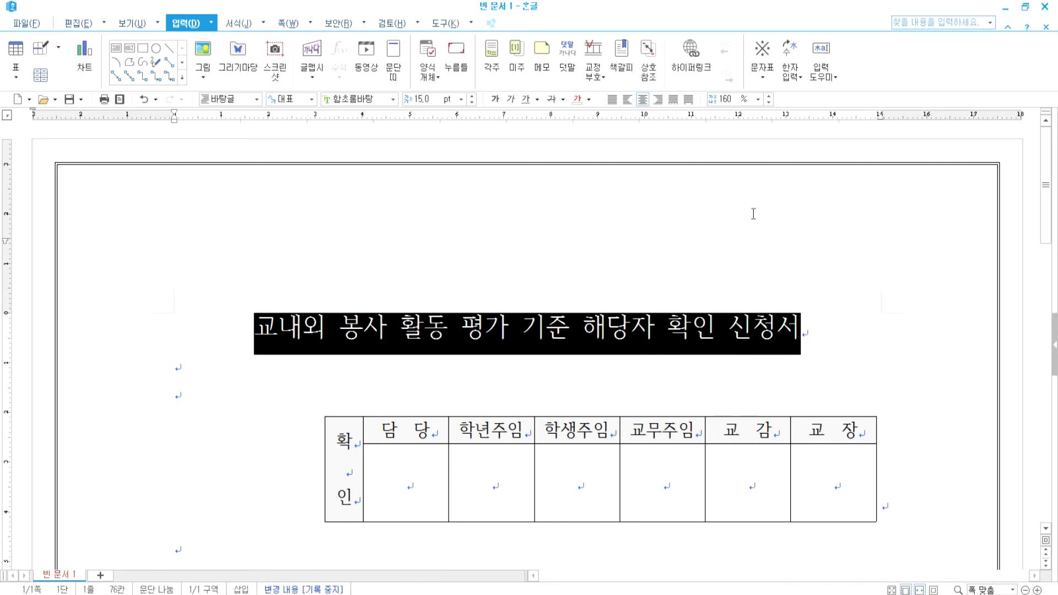
{"action": "left_click", "coordinate": [495, 100]}
{"action": "left_click", "coordinate": [223, 389]}
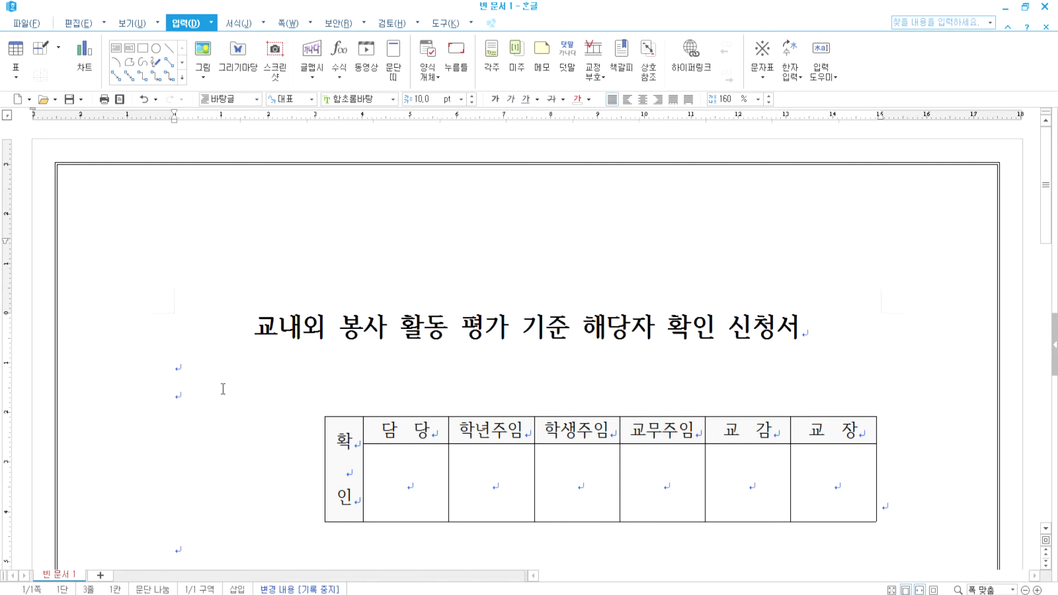
Preview the printed page, and add two blank lines between the title and the approval table
{"action": "left_click", "coordinate": [119, 99]}
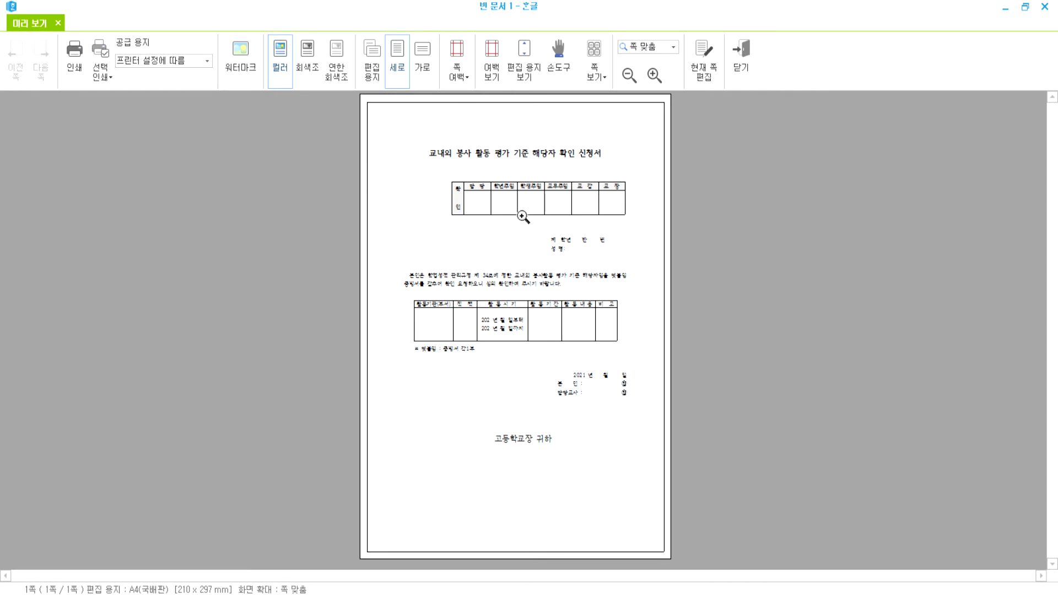
{"action": "key", "text": "Escape"}
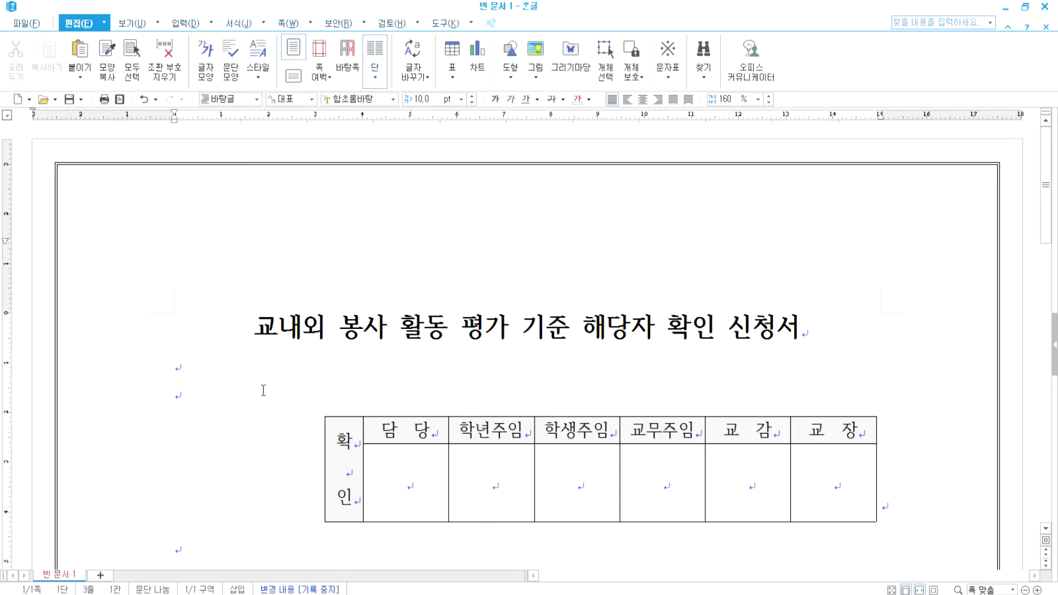
{"action": "key", "text": "Return"}
{"action": "key", "text": "Return"}
Add two blank lines between the approval table and the "제 학년 반 번" line
{"action": "scroll", "coordinate": [334, 375], "scroll_direction": "down", "scroll_amount": 15}
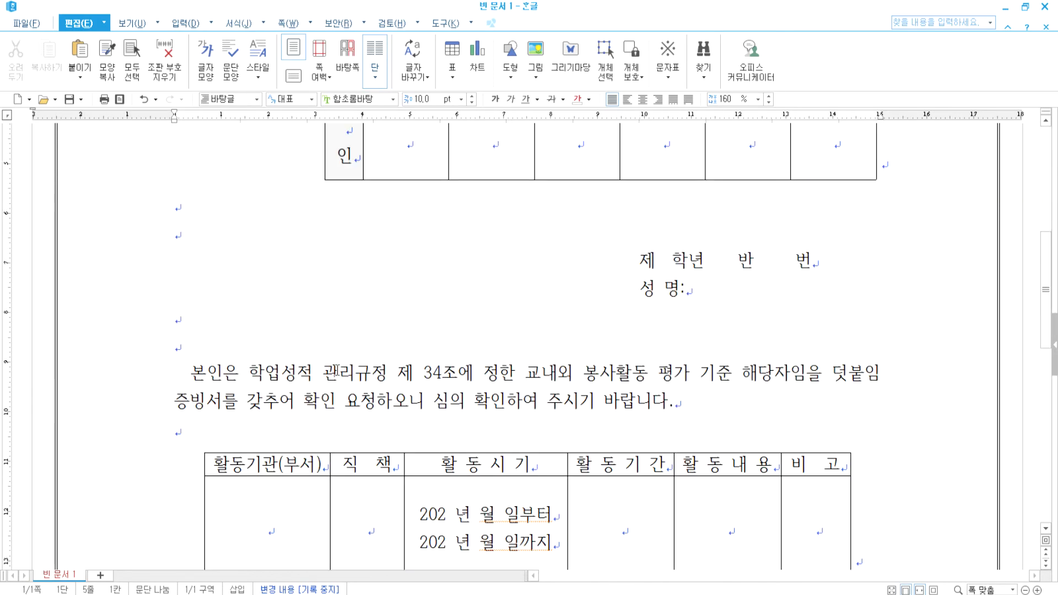
{"action": "scroll", "coordinate": [347, 358], "scroll_direction": "up", "scroll_amount": 15}
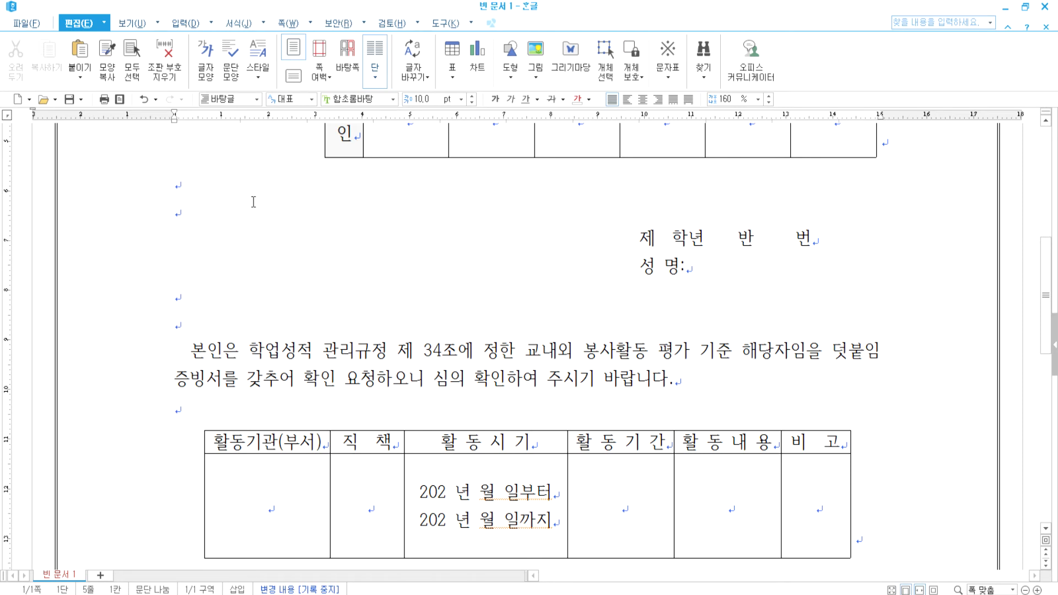
{"action": "key", "text": "Return"}
{"action": "key", "text": "Return"}
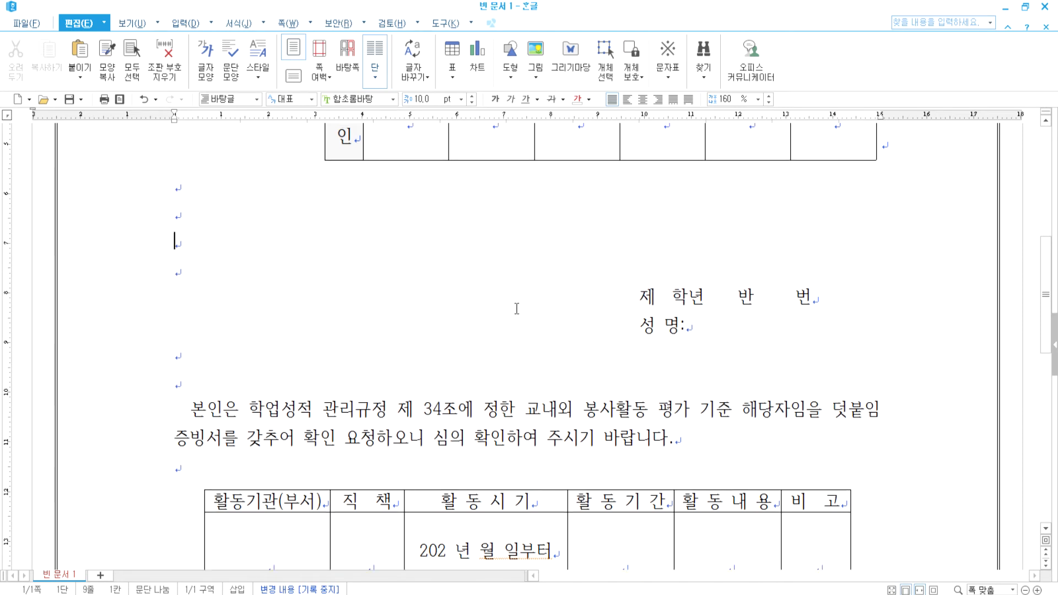
Add two blank lines between the "담당교사" line and the closing line, and preview the printed page
{"action": "scroll", "coordinate": [517, 309], "scroll_direction": "down", "scroll_amount": 12}
{"action": "left_click", "coordinate": [397, 298]}
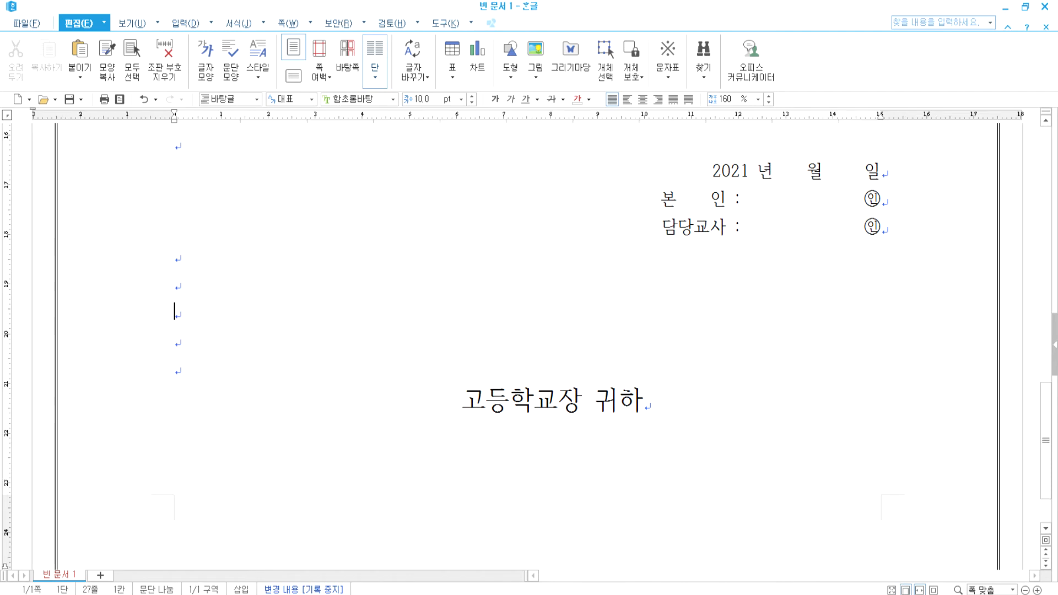
{"action": "left_click", "coordinate": [120, 99]}
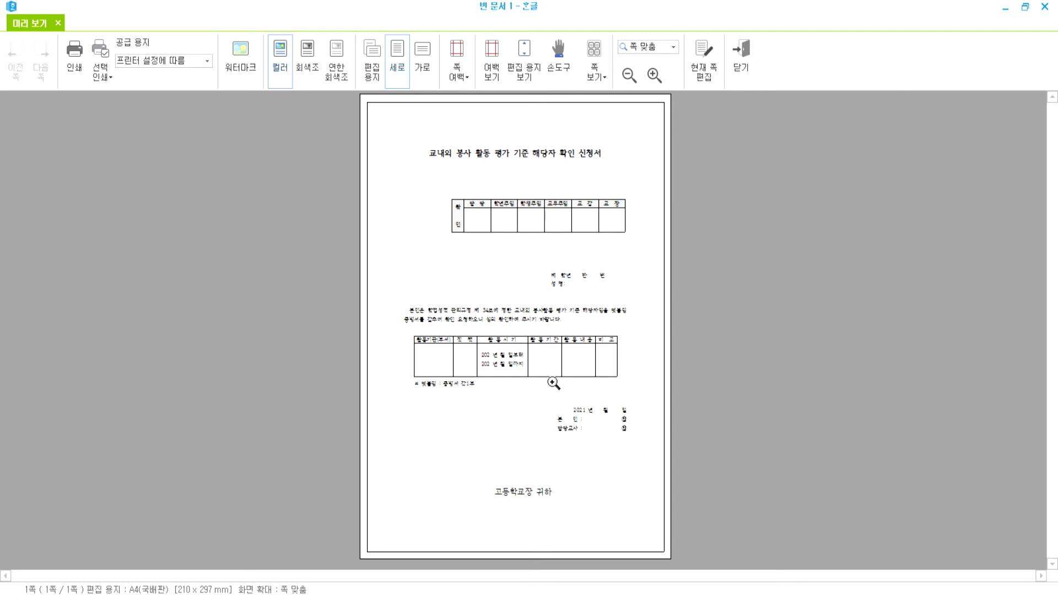
{"action": "key", "text": "Escape"}
Add two blank lines between the "※ 덧붙임" note and the date line, and remove two blank lines above the closing line
{"action": "scroll", "coordinate": [606, 346], "scroll_direction": "up", "scroll_amount": 2}
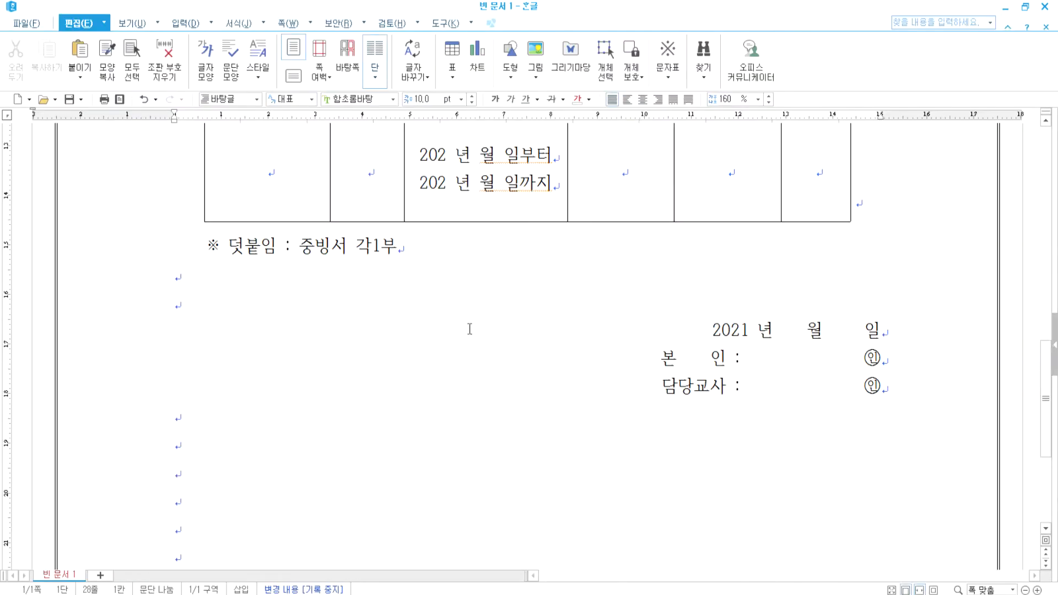
{"action": "left_click", "coordinate": [230, 288]}
{"action": "key", "text": "Return"}
{"action": "scroll", "coordinate": [224, 289], "scroll_direction": "down", "scroll_amount": 2}
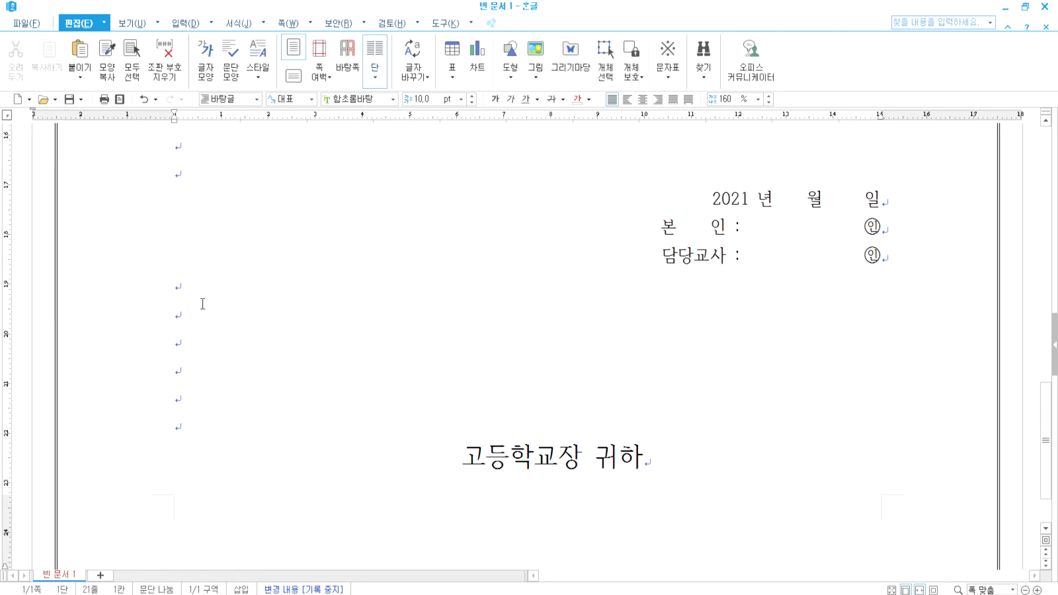
{"action": "left_click", "coordinate": [203, 304]}
{"action": "scroll", "coordinate": [208, 308], "scroll_direction": "up", "scroll_amount": 3}
{"action": "left_click", "coordinate": [200, 297]}
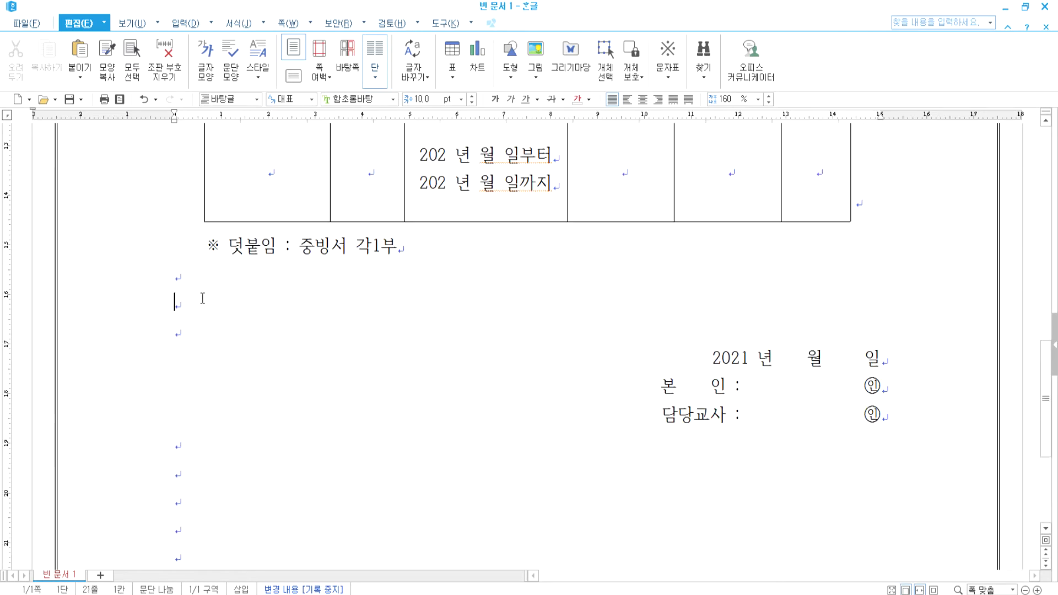
{"action": "key", "text": "Return"}
{"action": "scroll", "coordinate": [211, 312], "scroll_direction": "down", "scroll_amount": 3}
{"action": "key", "text": "Delete"}
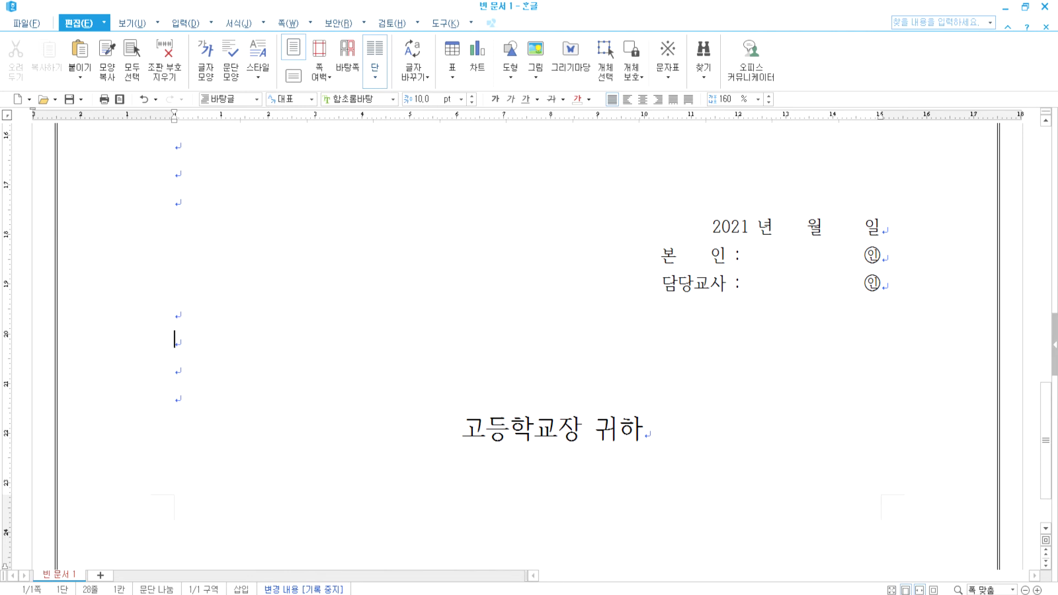
Add one blank line between the "본인은 학업성적" paragraph and the activity table
{"action": "scroll", "coordinate": [201, 346], "scroll_direction": "up", "scroll_amount": 7}
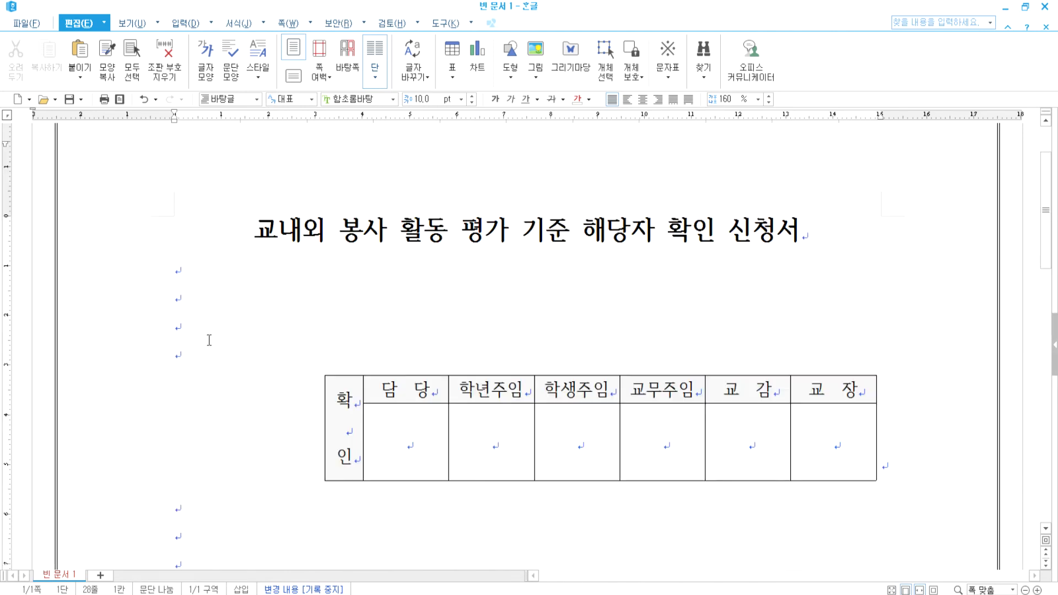
{"action": "left_click_drag", "start_coordinate": [175, 267], "coordinate": [180, 350]}
{"action": "left_click_drag", "start_coordinate": [171, 259], "coordinate": [169, 365]}
{"action": "scroll", "coordinate": [226, 352], "scroll_direction": "down", "scroll_amount": 5}
{"action": "scroll", "coordinate": [243, 348], "scroll_direction": "up", "scroll_amount": 1}
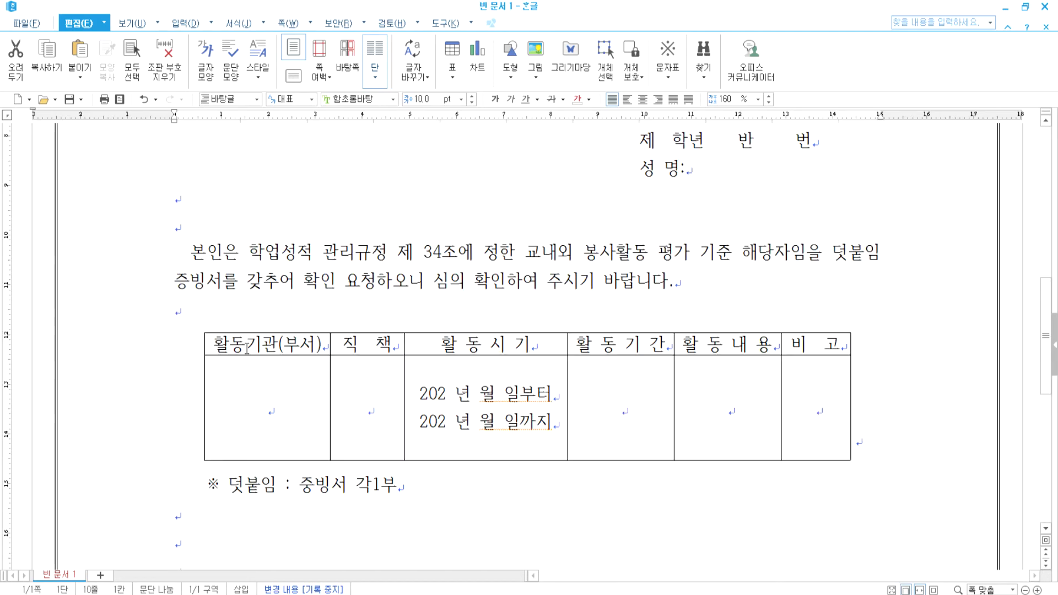
{"action": "left_click", "coordinate": [193, 317]}
{"action": "key", "text": "Return"}
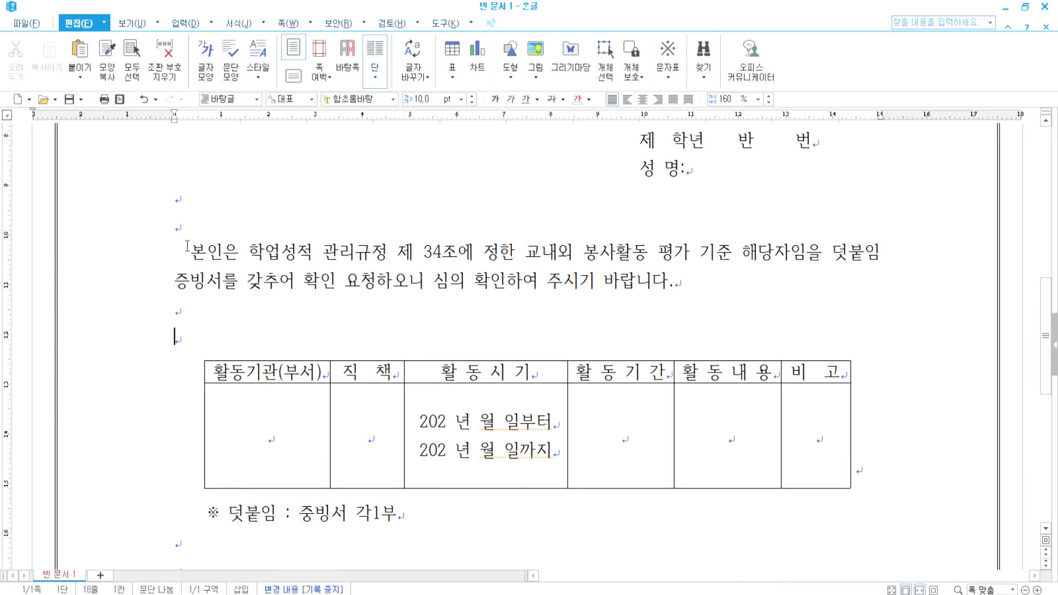
Try to add another blank line directly above the activity table
{"action": "left_click", "coordinate": [161, 211]}
{"action": "left_click", "coordinate": [188, 333]}
{"action": "scroll", "coordinate": [233, 329], "scroll_direction": "down", "scroll_amount": 6}
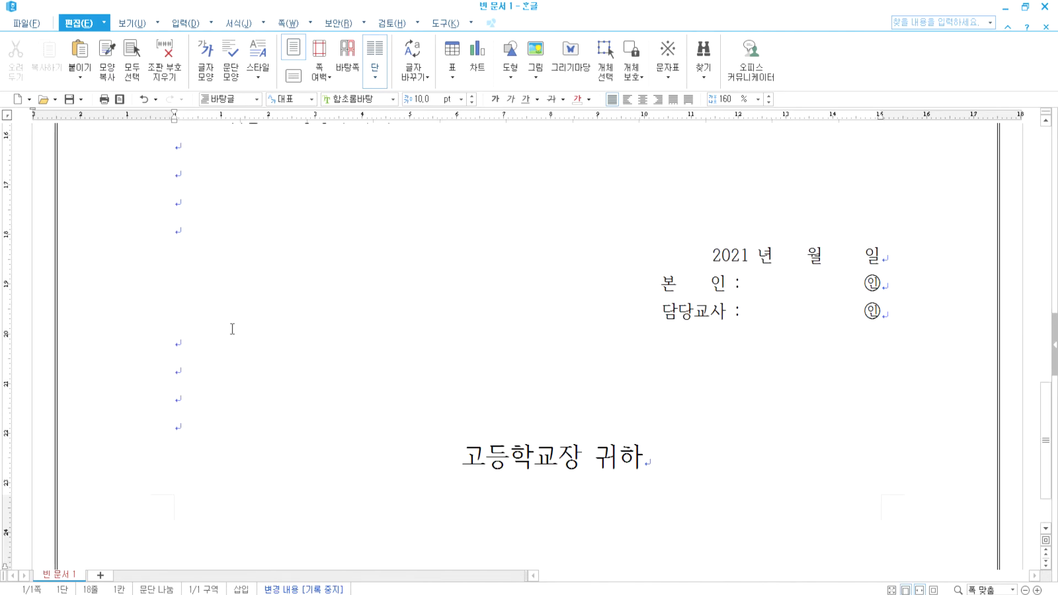
{"action": "scroll", "coordinate": [231, 328], "scroll_direction": "down", "scroll_amount": 1}
{"action": "scroll", "coordinate": [230, 330], "scroll_direction": "up", "scroll_amount": 4}
{"action": "scroll", "coordinate": [230, 331], "scroll_direction": "down", "scroll_amount": 4}
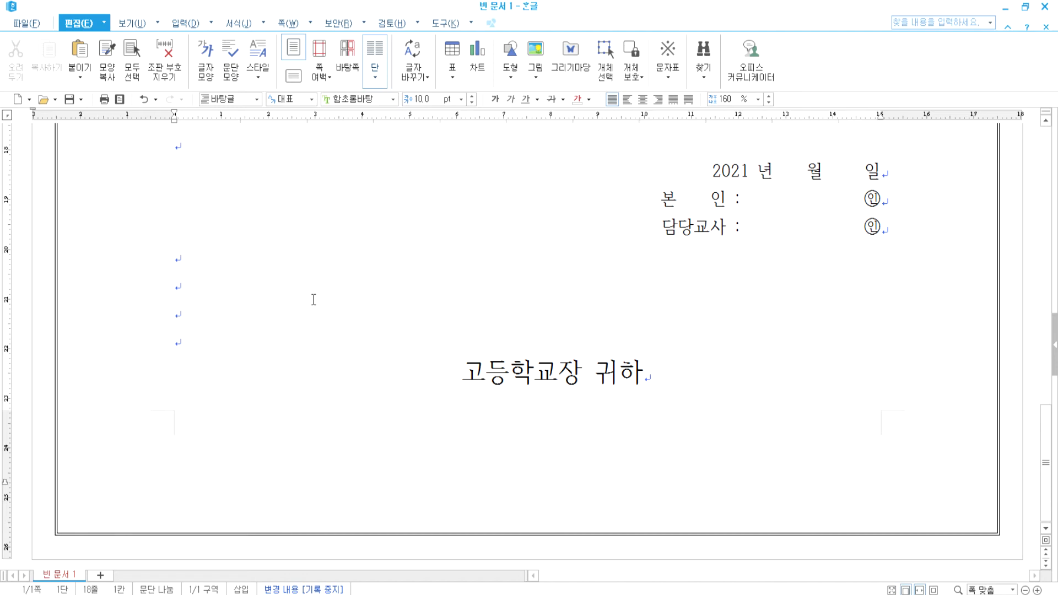
{"action": "key", "text": "Return"}
{"action": "scroll", "coordinate": [498, 424], "scroll_direction": "down", "scroll_amount": 6}
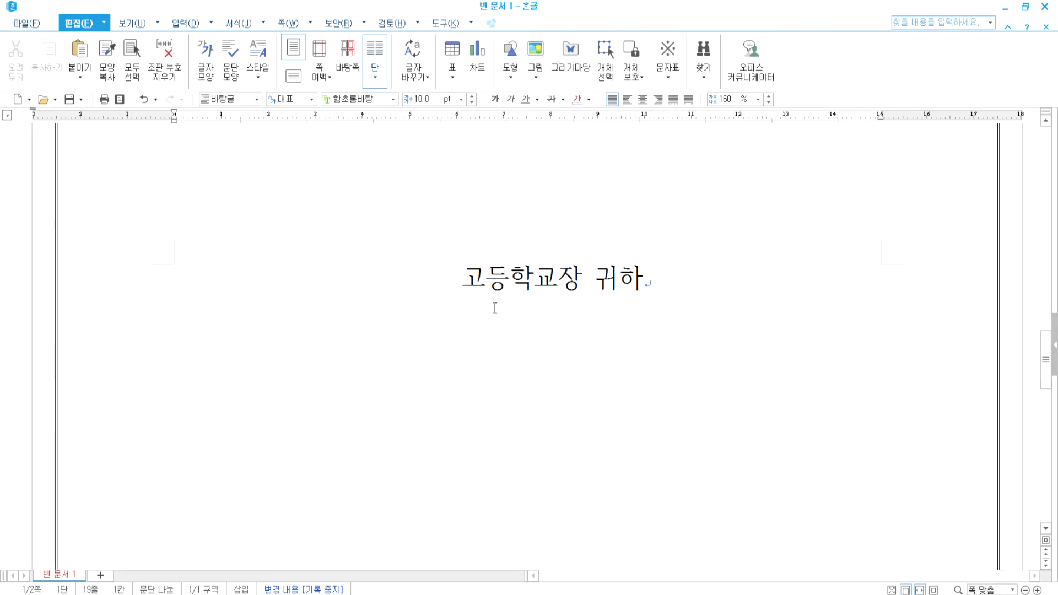
{"action": "key", "text": "BackSpace"}
Review the blank-line spacing between all sections of the form, and preview the printed page
{"action": "scroll", "coordinate": [366, 314], "scroll_direction": "up", "scroll_amount": 8}
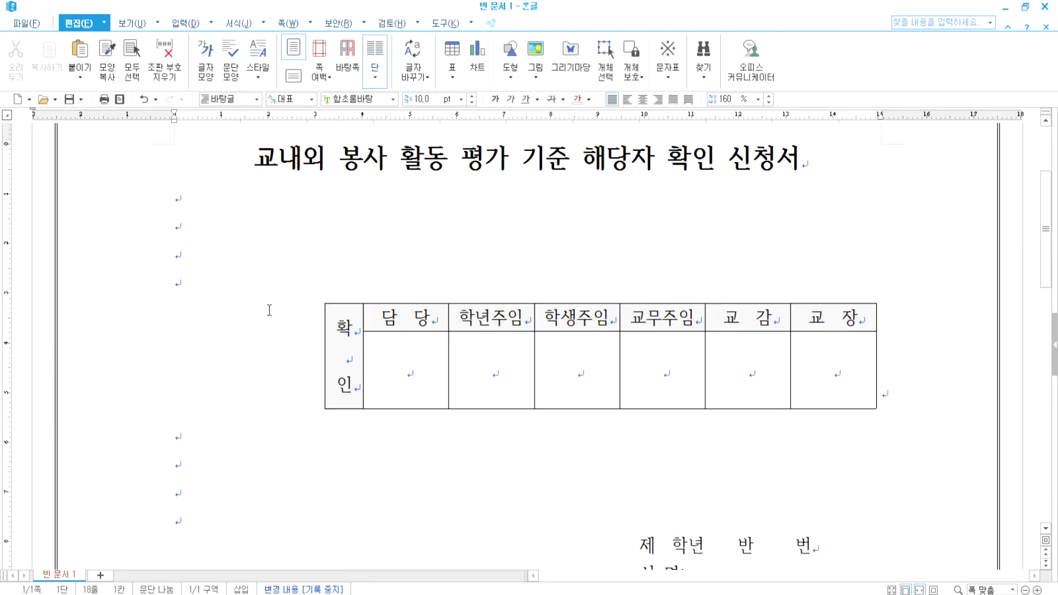
{"action": "left_click_drag", "start_coordinate": [279, 328], "coordinate": [522, 323]}
{"action": "scroll", "coordinate": [522, 324], "scroll_direction": "down", "scroll_amount": 7}
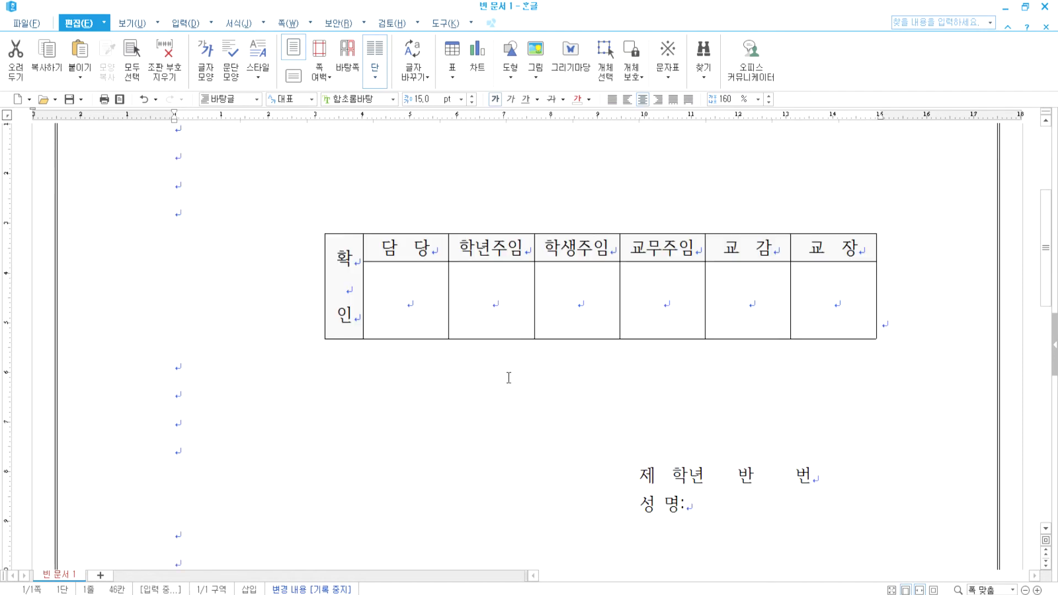
{"action": "left_click", "coordinate": [426, 317]}
{"action": "left_click", "coordinate": [196, 175]}
{"action": "scroll", "coordinate": [276, 303], "scroll_direction": "up", "scroll_amount": 1}
{"action": "scroll", "coordinate": [276, 303], "scroll_direction": "down", "scroll_amount": 5}
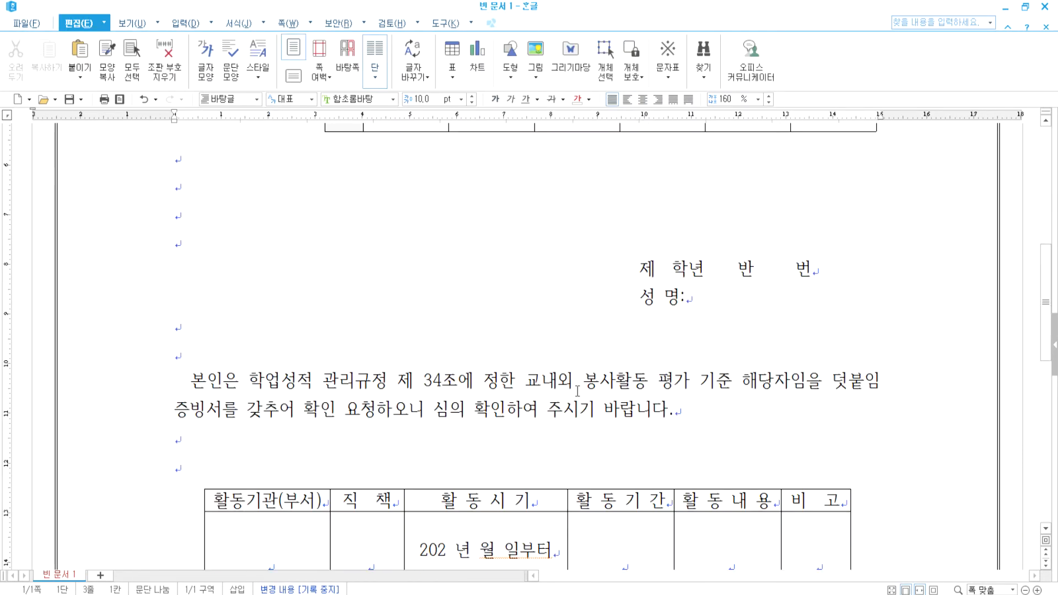
{"action": "left_click_drag", "start_coordinate": [174, 187], "coordinate": [174, 260]}
{"action": "left_click_drag", "start_coordinate": [175, 331], "coordinate": [175, 336]}
{"action": "left_click_drag", "start_coordinate": [180, 430], "coordinate": [182, 436]}
{"action": "scroll", "coordinate": [302, 430], "scroll_direction": "down", "scroll_amount": 5}
{"action": "left_click_drag", "start_coordinate": [185, 356], "coordinate": [187, 386]}
{"action": "scroll", "coordinate": [288, 406], "scroll_direction": "down", "scroll_amount": 5}
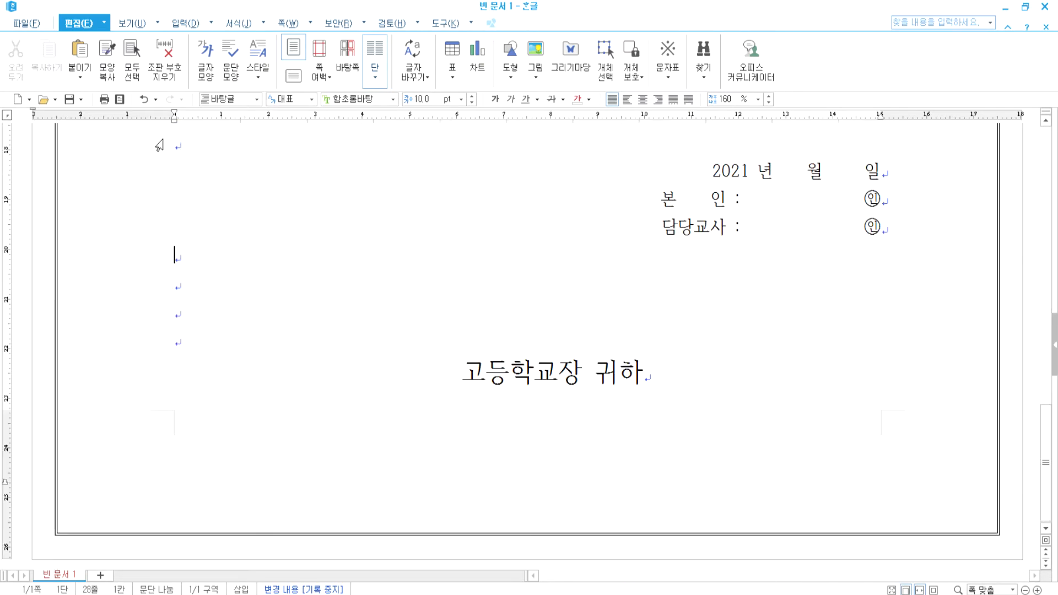
{"action": "left_click", "coordinate": [119, 99]}
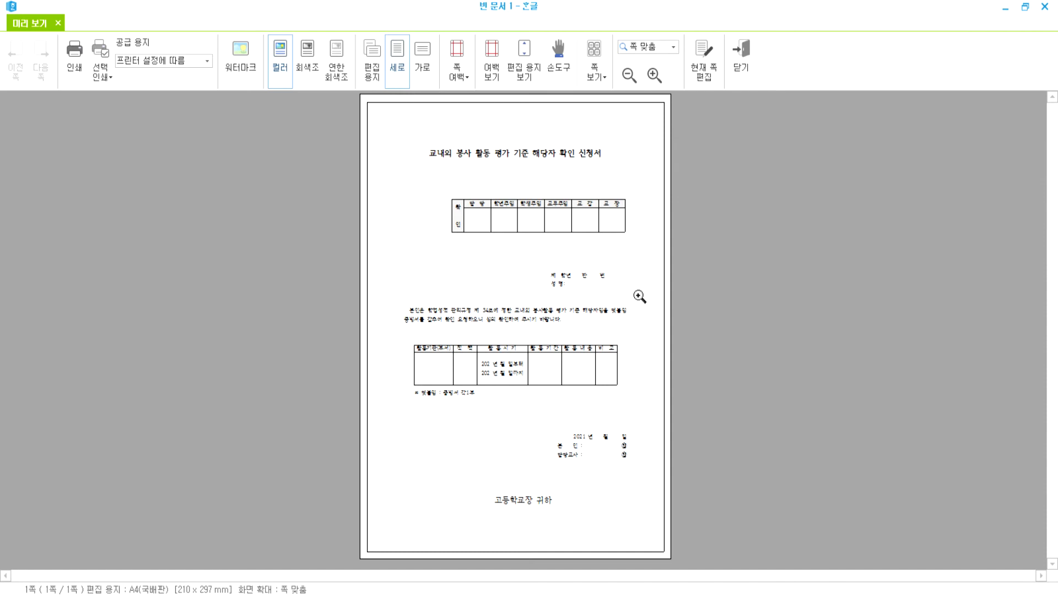
{"action": "key", "text": "Escape"}
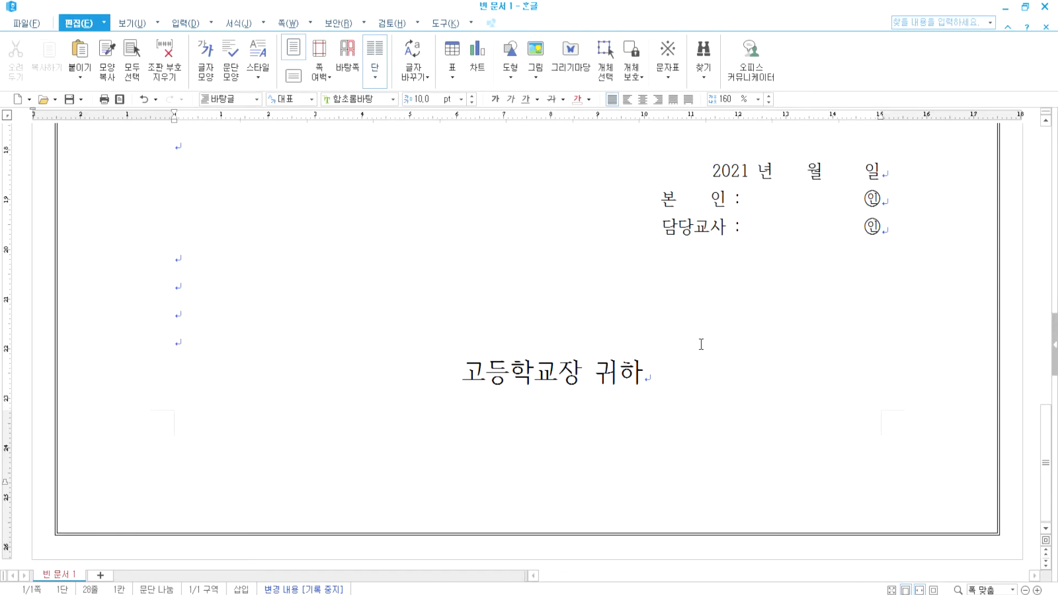
Insert a circled 인 at the end of the "본 인 :" line using character overlap (글자 겹치기) with the circle shape
{"action": "scroll", "coordinate": [703, 371], "scroll_direction": "up", "scroll_amount": 5}
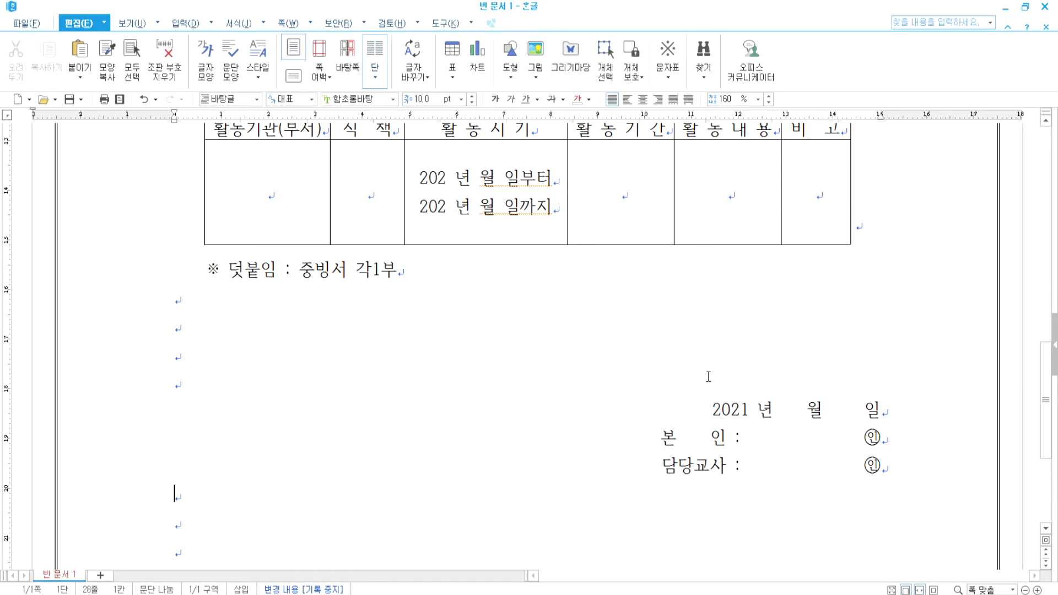
{"action": "left_click", "coordinate": [861, 442]}
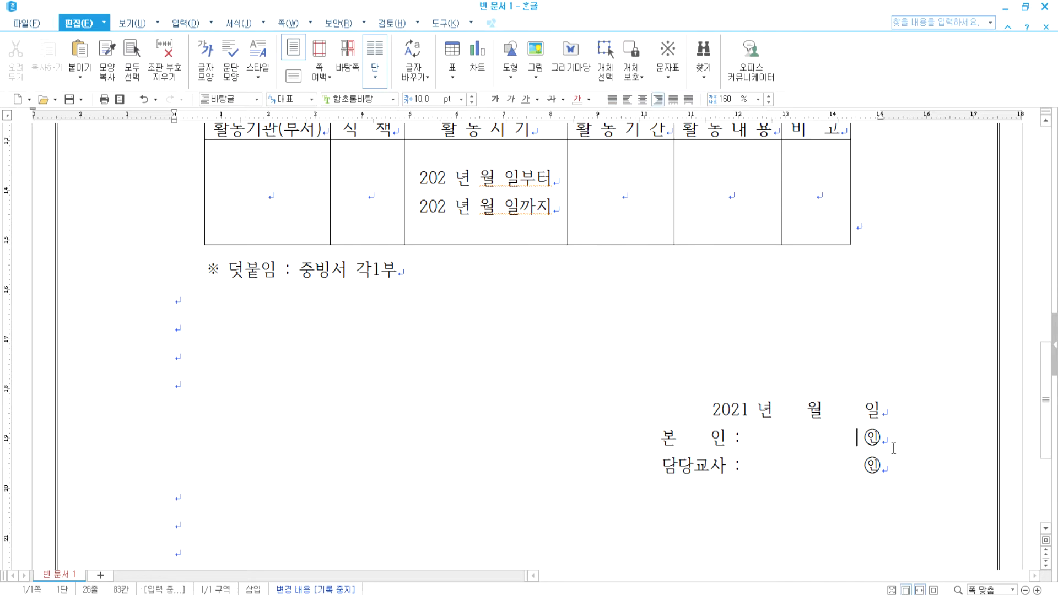
{"action": "left_click", "coordinate": [876, 427]}
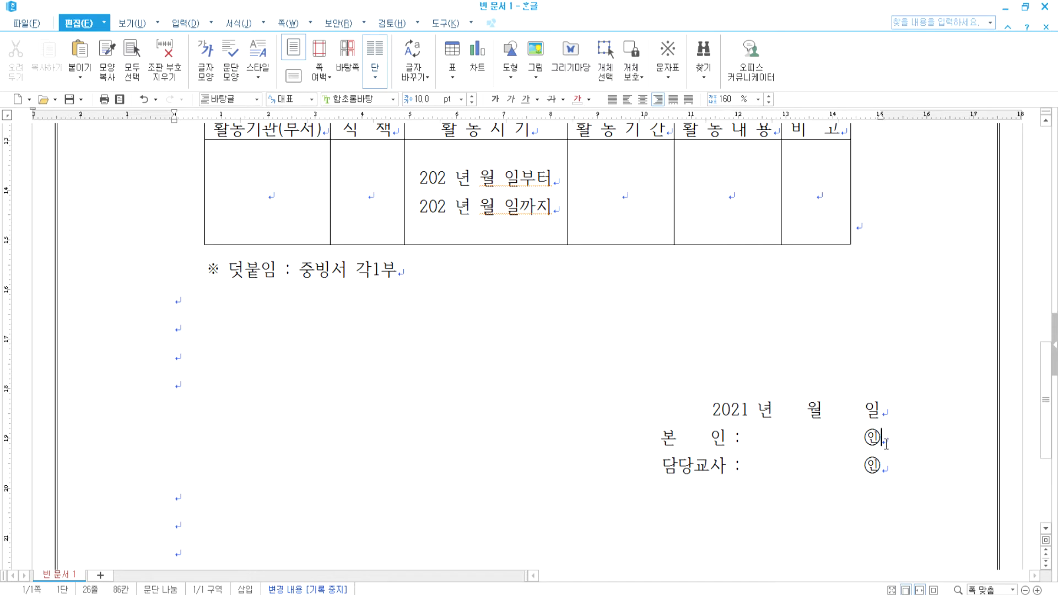
{"action": "left_click", "coordinate": [185, 23]}
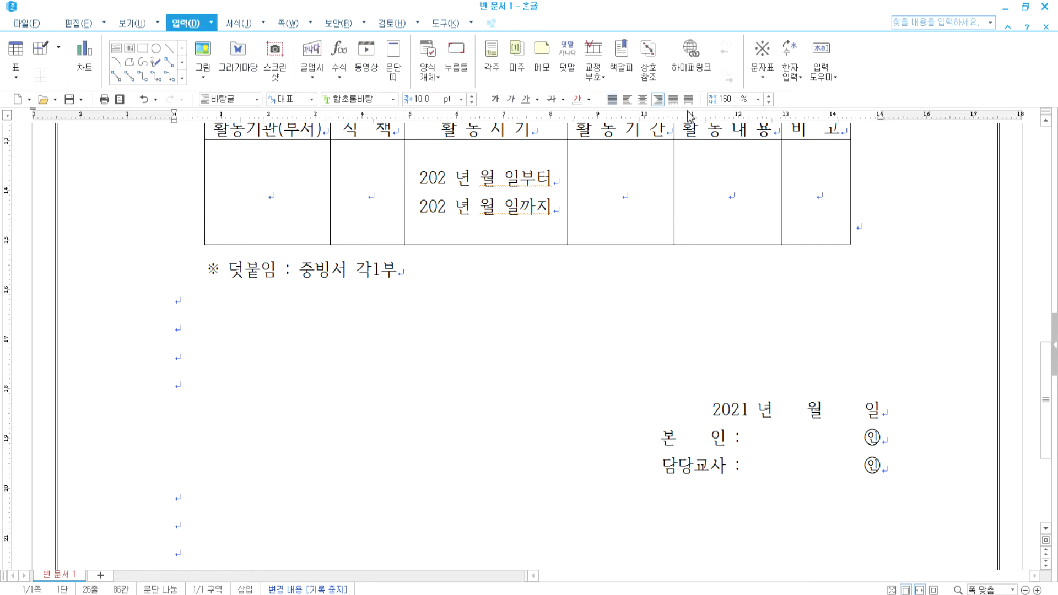
{"action": "left_click", "coordinate": [822, 80]}
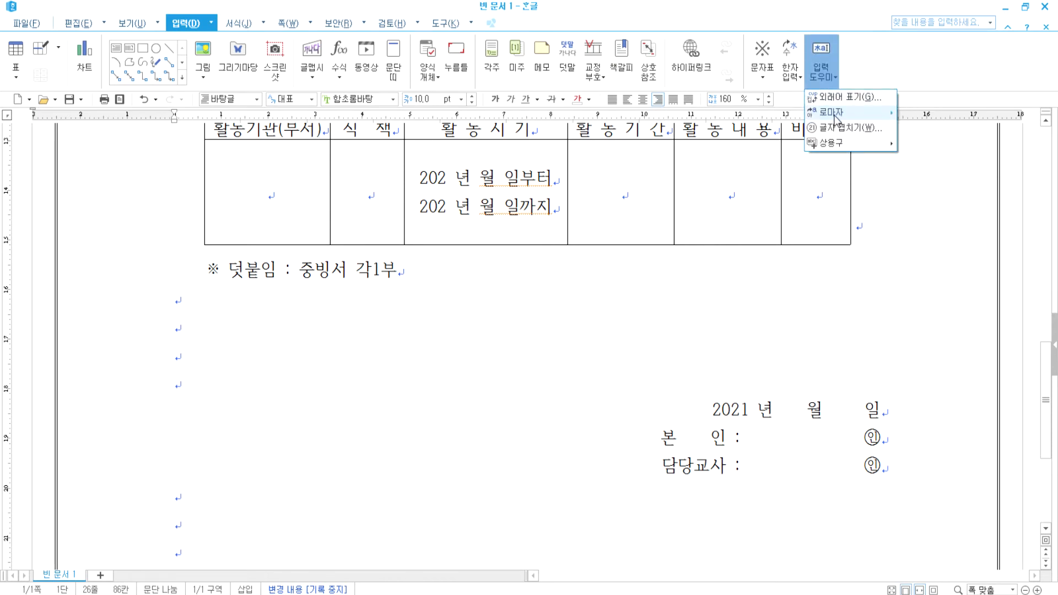
{"action": "mouse_move", "coordinate": [835, 117]}
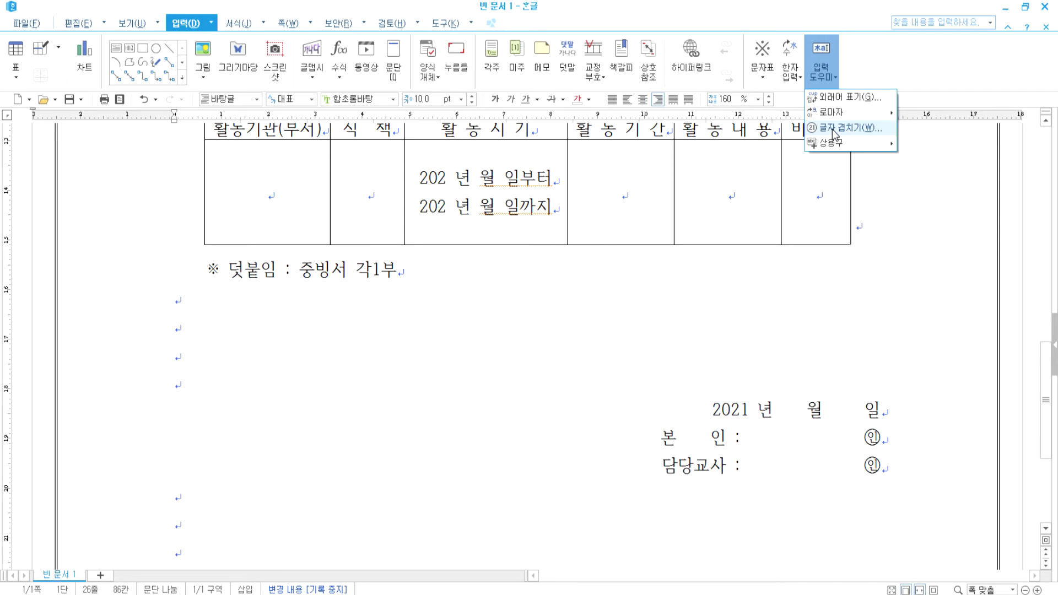
{"action": "left_click", "coordinate": [835, 128]}
{"action": "left_click_drag", "start_coordinate": [472, 220], "coordinate": [512, 185]}
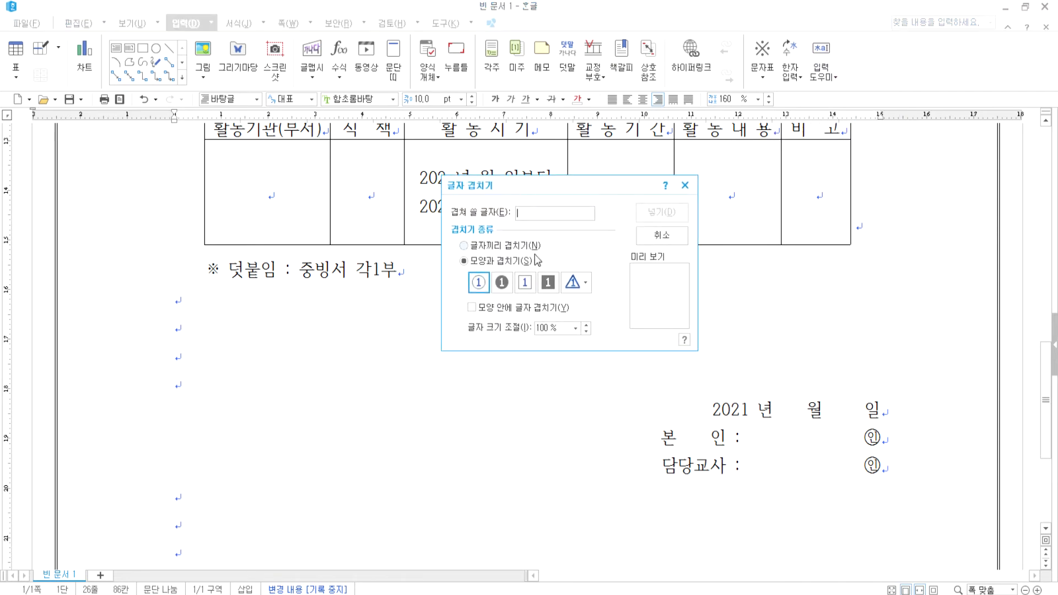
{"action": "left_click", "coordinate": [526, 284]}
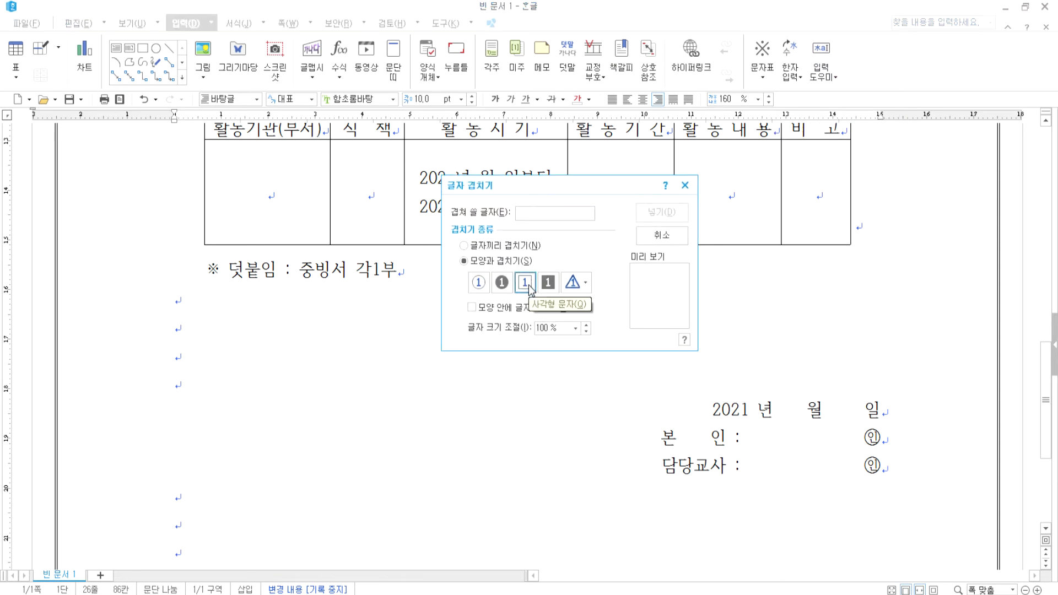
{"action": "left_click", "coordinate": [478, 283]}
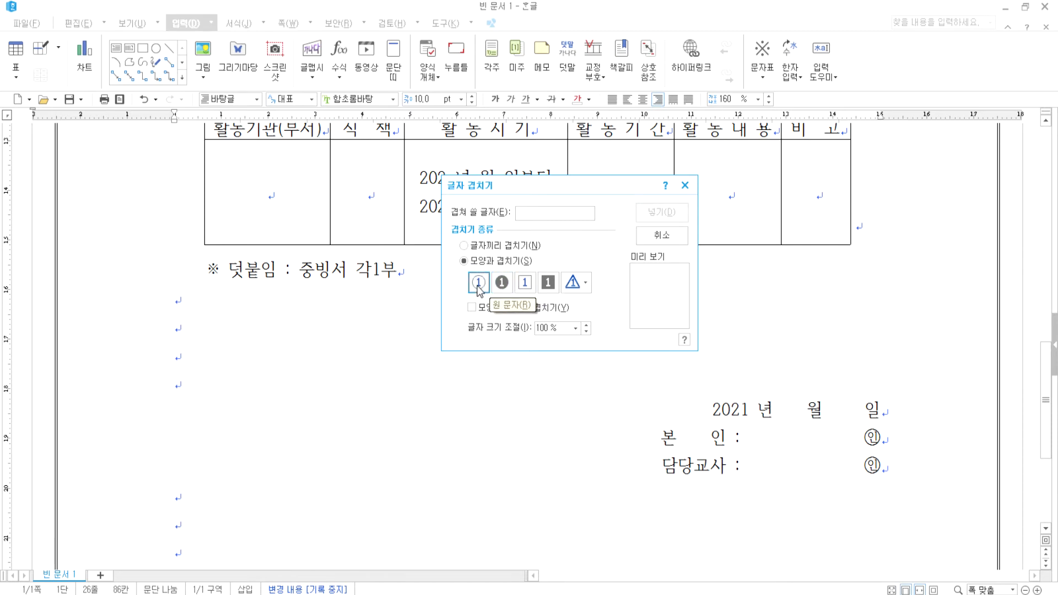
{"action": "left_click", "coordinate": [536, 213]}
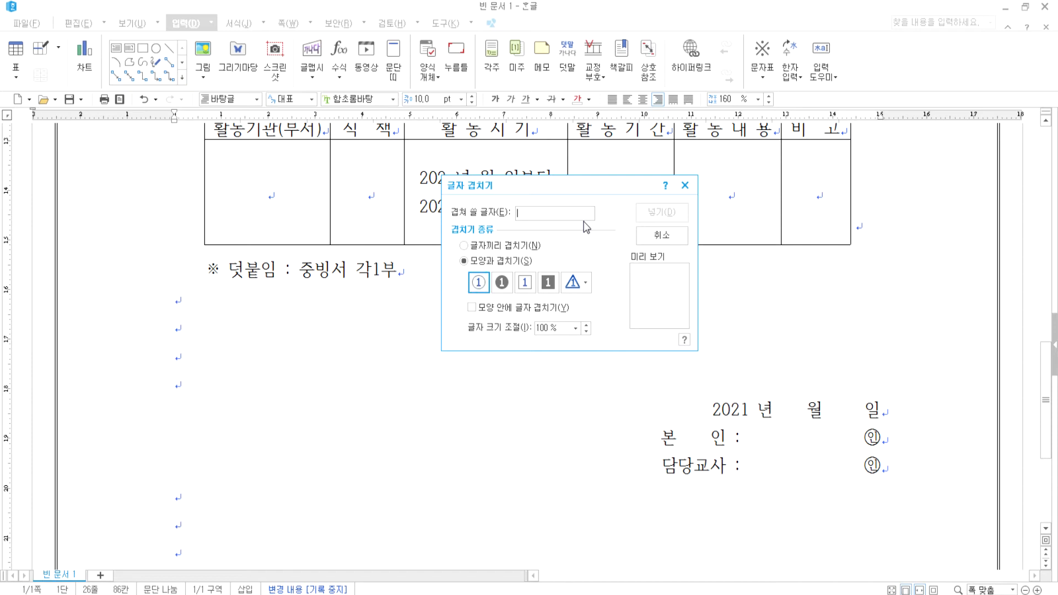
{"action": "type", "text": "인"}
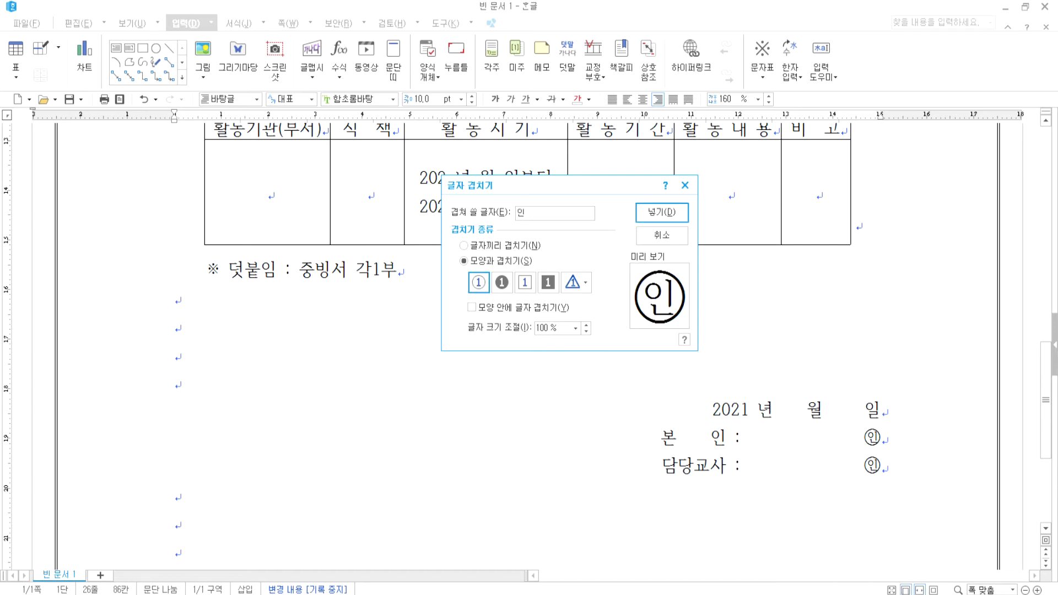
{"action": "left_click", "coordinate": [524, 284]}
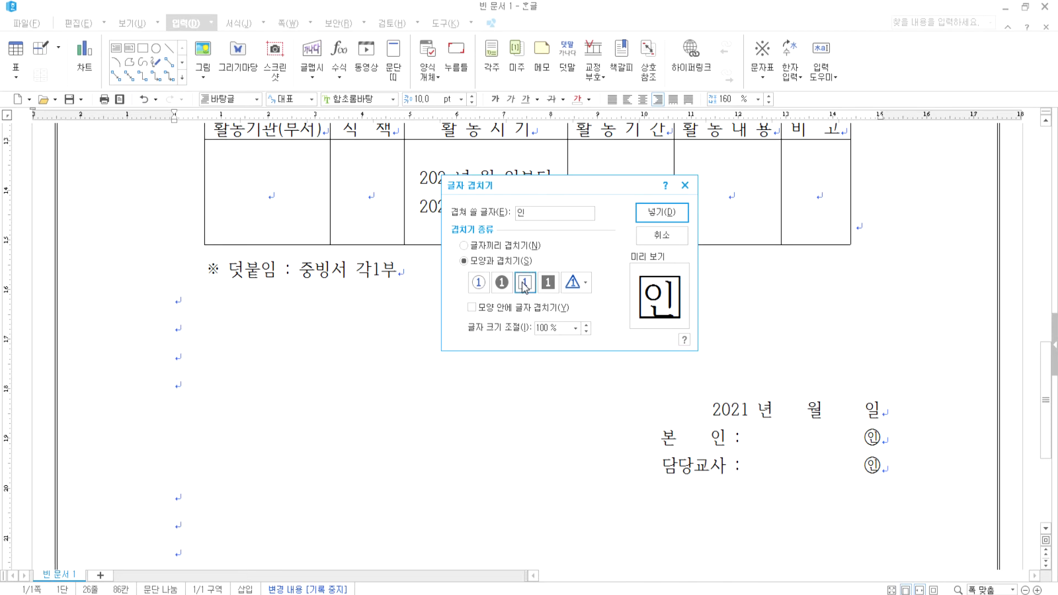
{"action": "left_click", "coordinate": [478, 283]}
{"action": "left_click", "coordinate": [663, 214]}
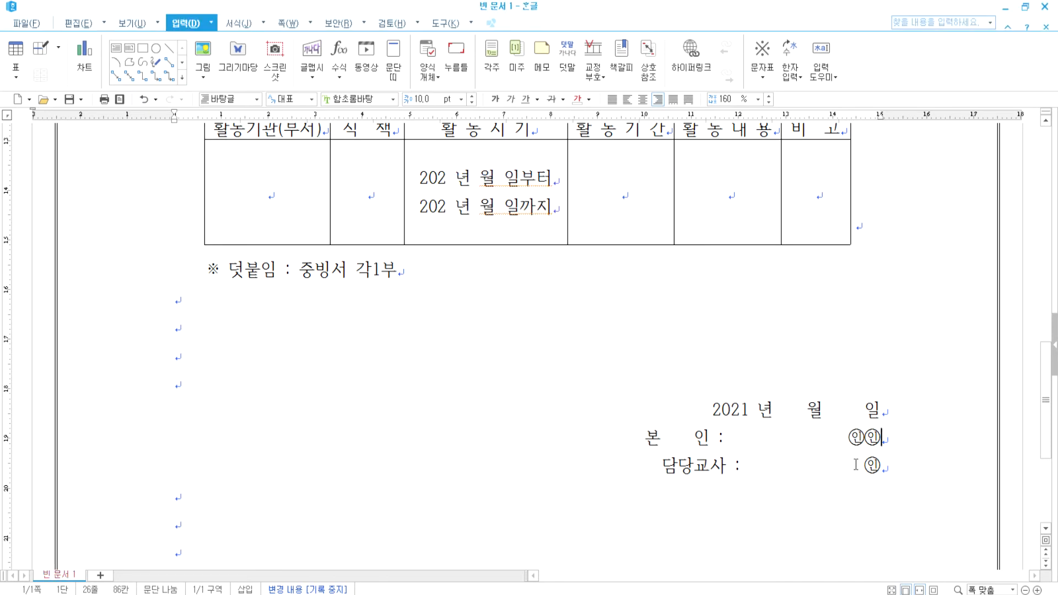
Delete the first of the two circled 인 marks on the "본 인 :" line
{"action": "left_click", "coordinate": [848, 437]}
{"action": "key", "text": "Delete"}
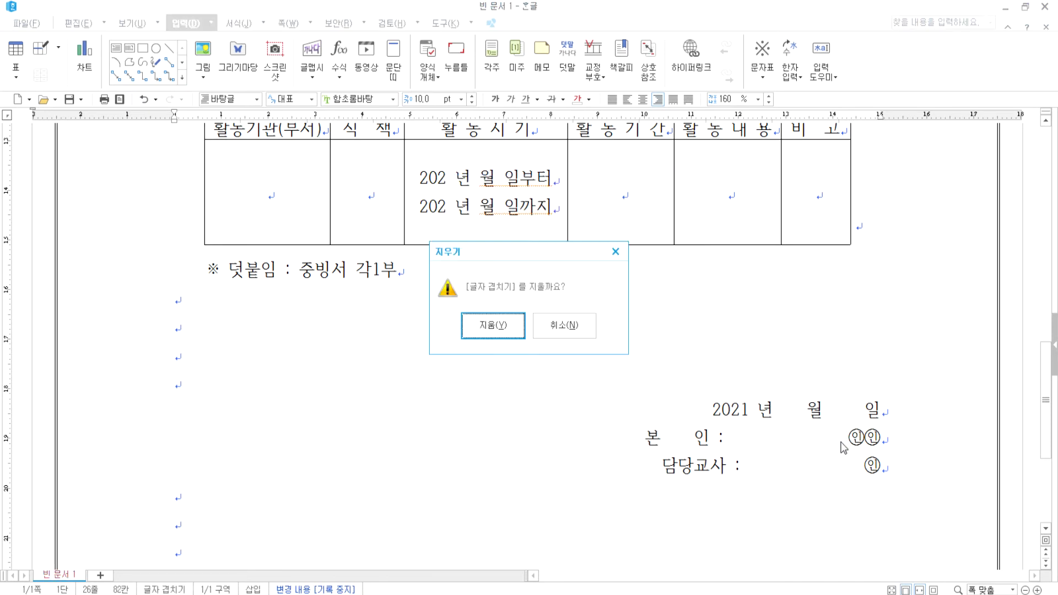
{"action": "left_click", "coordinate": [496, 324]}
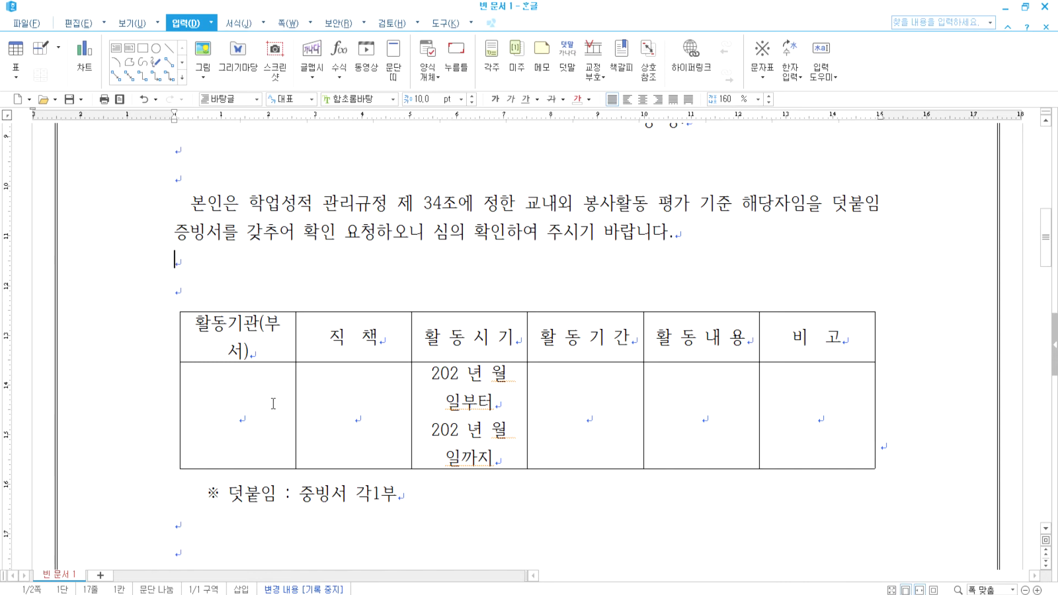
Widen the 활동기관(부서) column of the activity table until its heading fits on one line
{"action": "left_click_drag", "start_coordinate": [270, 402], "coordinate": [281, 431]}
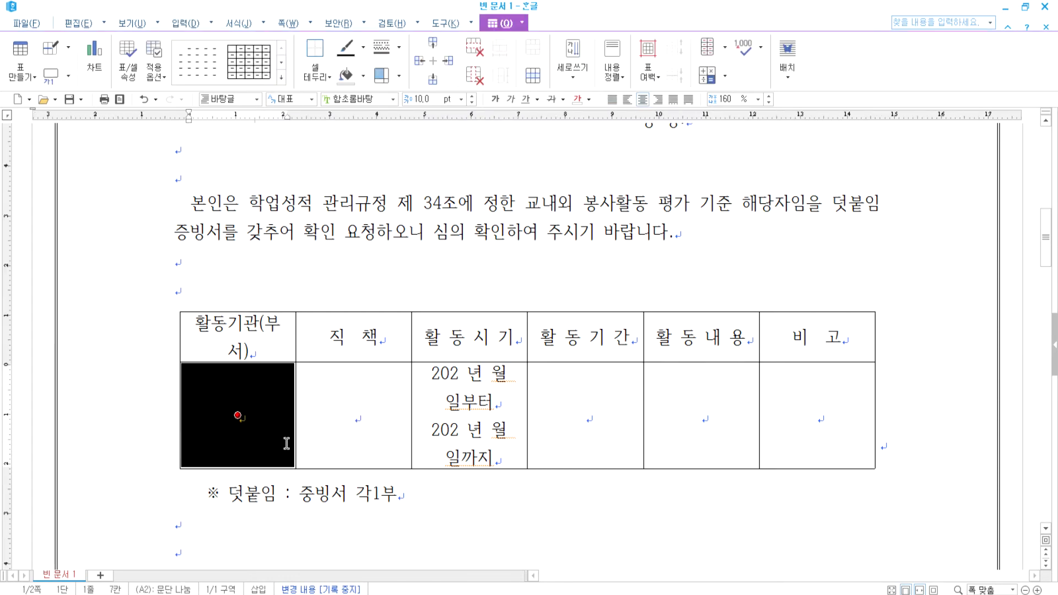
{"action": "key", "text": "ctrl+Right"}
{"action": "key", "text": "ctrl+Right"}
{"action": "key", "text": "ctrl+Left"}
{"action": "key", "text": "ctrl+Right"}
{"action": "key", "text": "ctrl+Right"}
{"action": "key", "text": "ctrl+Right"}
{"action": "key", "text": "ctrl+Left"}
{"action": "key", "text": "ctrl+Left"}
{"action": "key", "text": "ctrl+Left"}
{"action": "key", "text": "ctrl+Right"}
{"action": "key", "text": "Right"}
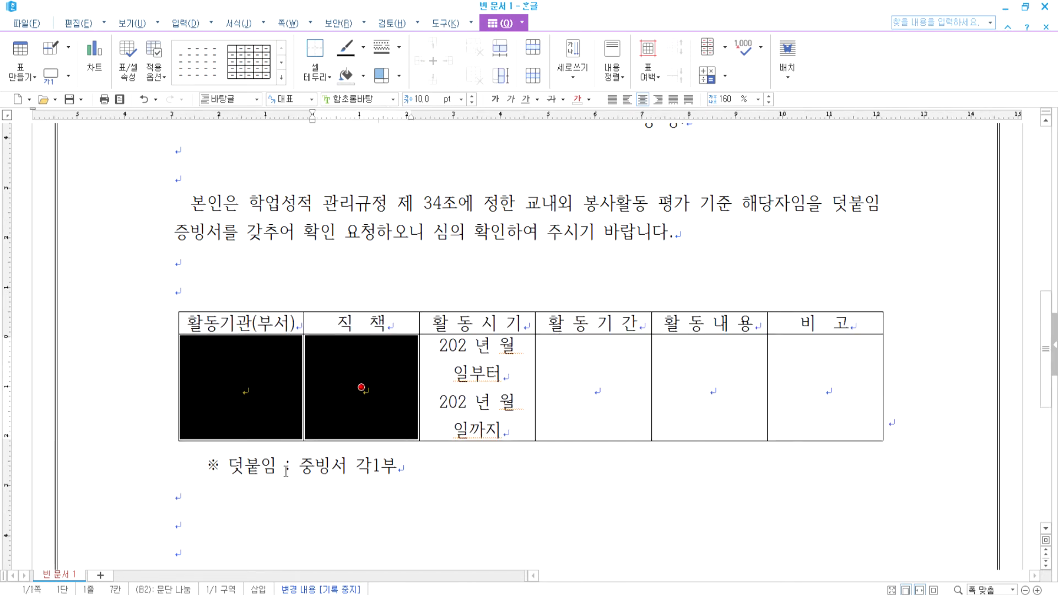
Narrow the 직책 column of the activity table to just fit its heading
{"action": "left_click", "coordinate": [349, 404]}
{"action": "key", "text": "ctrl+Left"}
{"action": "key", "text": "ctrl+Left"}
{"action": "key", "text": "ctrl+Left"}
{"action": "key", "text": "ctrl+Left"}
{"action": "key", "text": "ctrl+Left"}
{"action": "key", "text": "ctrl+Left"}
{"action": "key", "text": "ctrl+Left"}
{"action": "key", "text": "ctrl+Left"}
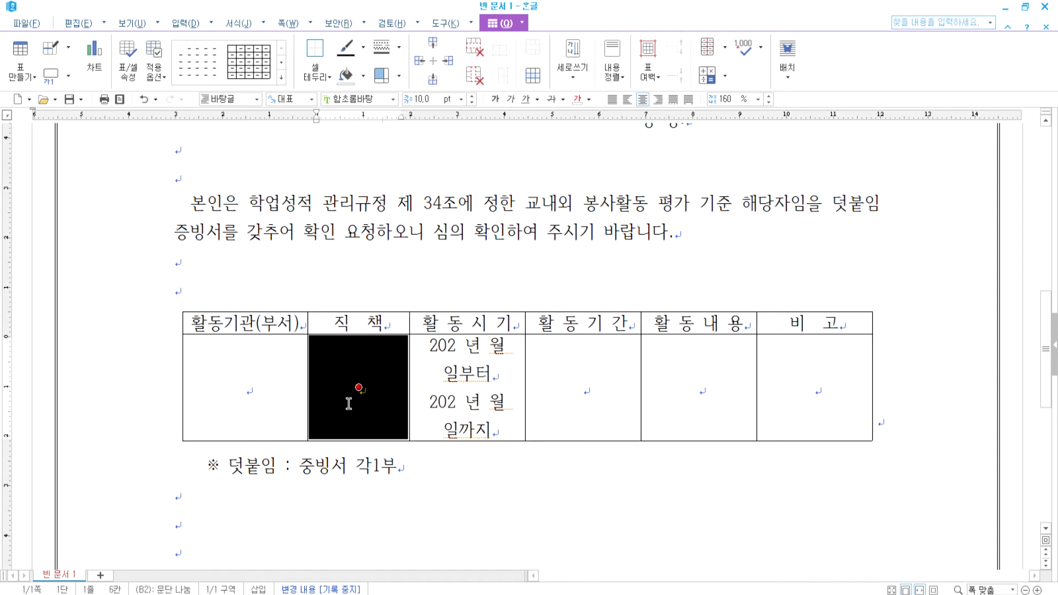
{"action": "key", "text": "ctrl+Left"}
{"action": "key", "text": "ctrl+Right"}
{"action": "key", "text": "ctrl+Left"}
{"action": "key", "text": "ctrl+Right"}
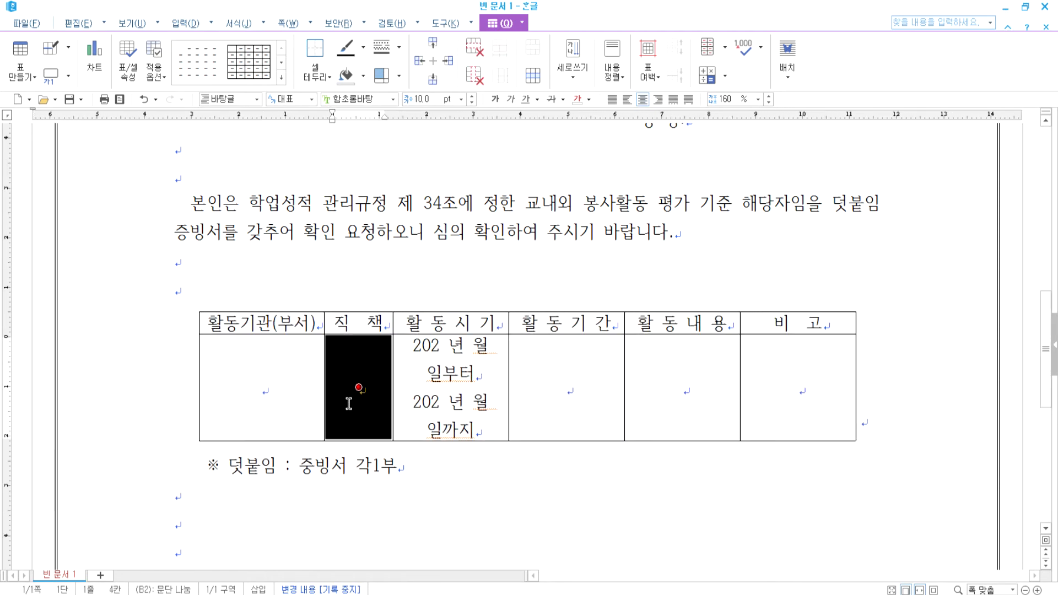
Widen the 활동시기 column until "202 년 월 일부터" and "202 년 월 일까지" each fit on one line
{"action": "left_click", "coordinate": [436, 380]}
{"action": "key", "text": "ctrl+Right"}
{"action": "key", "text": "ctrl+Right"}
{"action": "key", "text": "ctrl+Right"}
{"action": "key", "text": "ctrl+Right"}
{"action": "key", "text": "ctrl+Right"}
{"action": "key", "text": "ctrl+Right"}
{"action": "key", "text": "ctrl+Right"}
{"action": "key", "text": "ctrl+Right"}
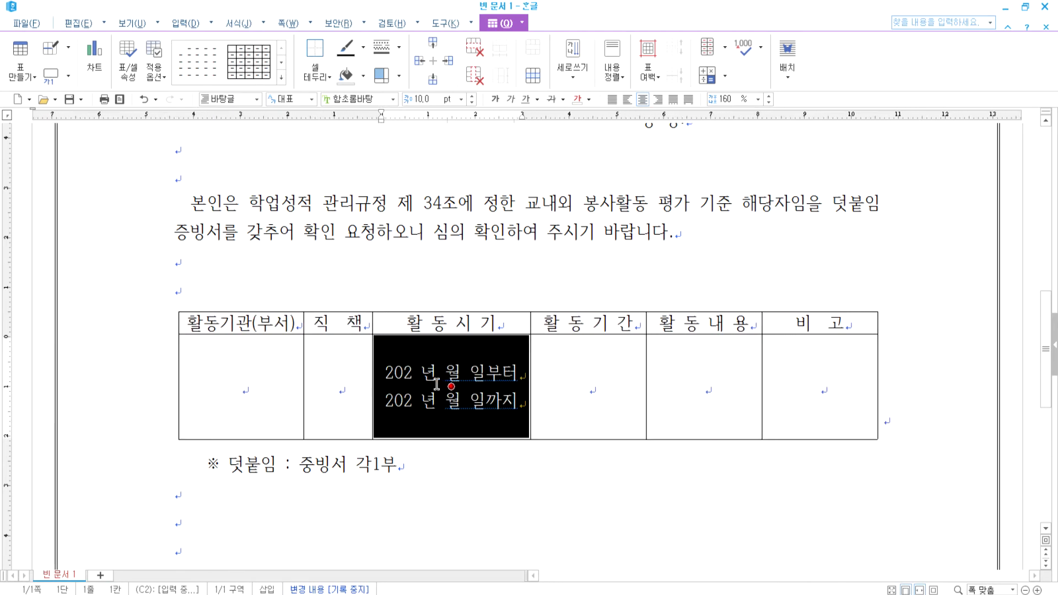
Narrow the 비고 column of the activity table close to the width of its heading
{"action": "left_click", "coordinate": [796, 398]}
{"action": "key", "text": "ctrl+Left"}
{"action": "key", "text": "ctrl+Left"}
{"action": "key", "text": "ctrl+Left"}
{"action": "key", "text": "ctrl+Left"}
{"action": "key", "text": "ctrl+Left"}
{"action": "key", "text": "ctrl+Left"}
{"action": "key", "text": "ctrl+Left"}
{"action": "key", "text": "ctrl+Left"}
{"action": "key", "text": "ctrl+Right"}
{"action": "key", "text": "ctrl+Right"}
{"action": "key", "text": "ctrl+Right"}
Narrow the 활동기간 and 활동내용 columns together by a small amount
{"action": "left_click", "coordinate": [716, 387]}
{"action": "left_click", "coordinate": [649, 380]}
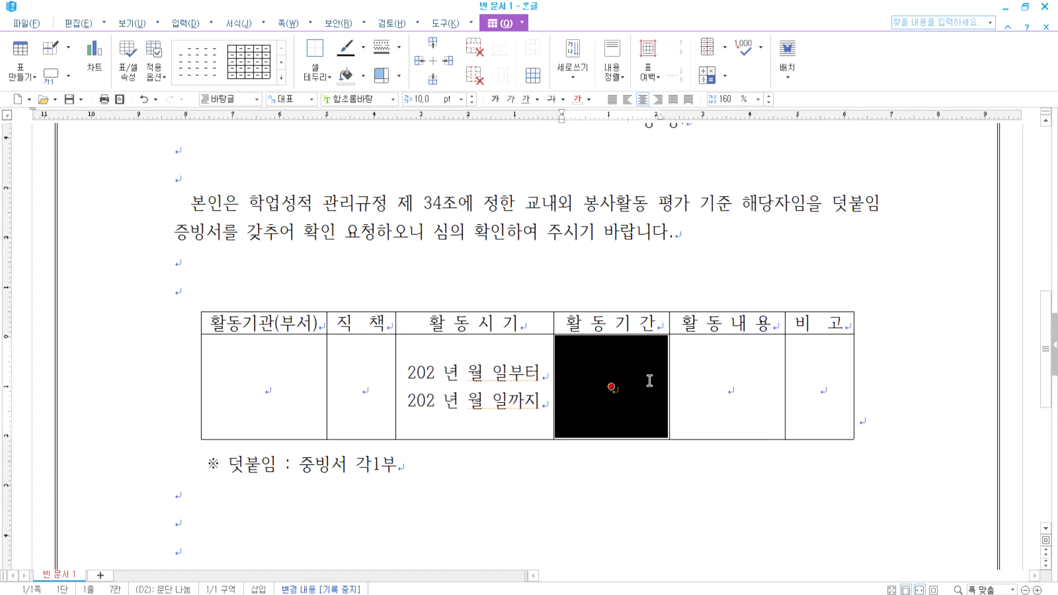
{"action": "left_click_drag", "start_coordinate": [649, 380], "coordinate": [694, 379]}
{"action": "key", "text": "ctrl+Left"}
{"action": "key", "text": "ctrl+Left"}
{"action": "key", "text": "ctrl+Right"}
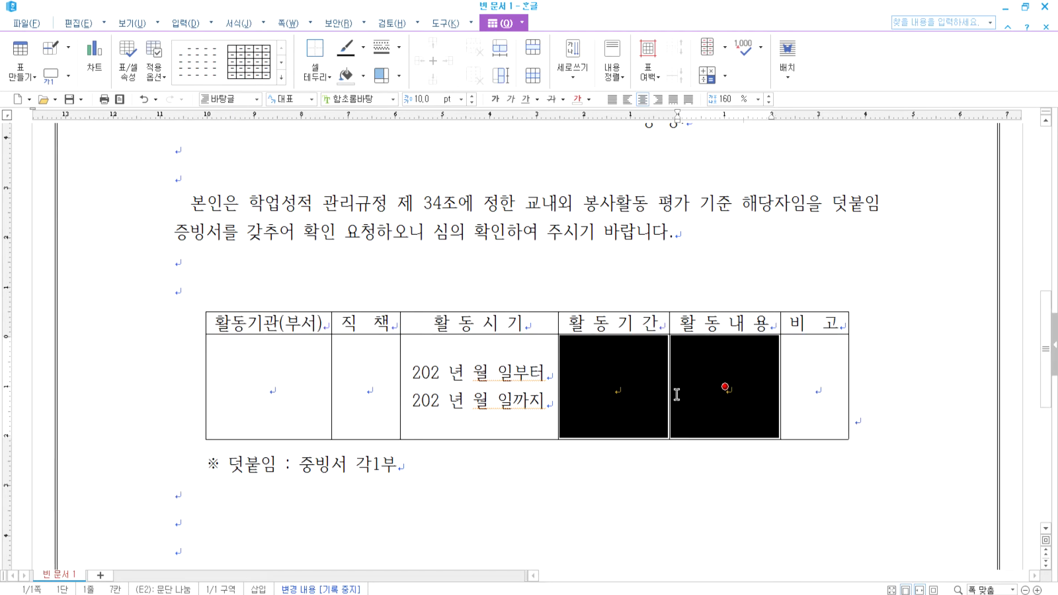
Reduce the height of the activity table's lower row to just fit the two date lines
{"action": "key", "text": "ctrl+Up"}
{"action": "key", "text": "ctrl+Up"}
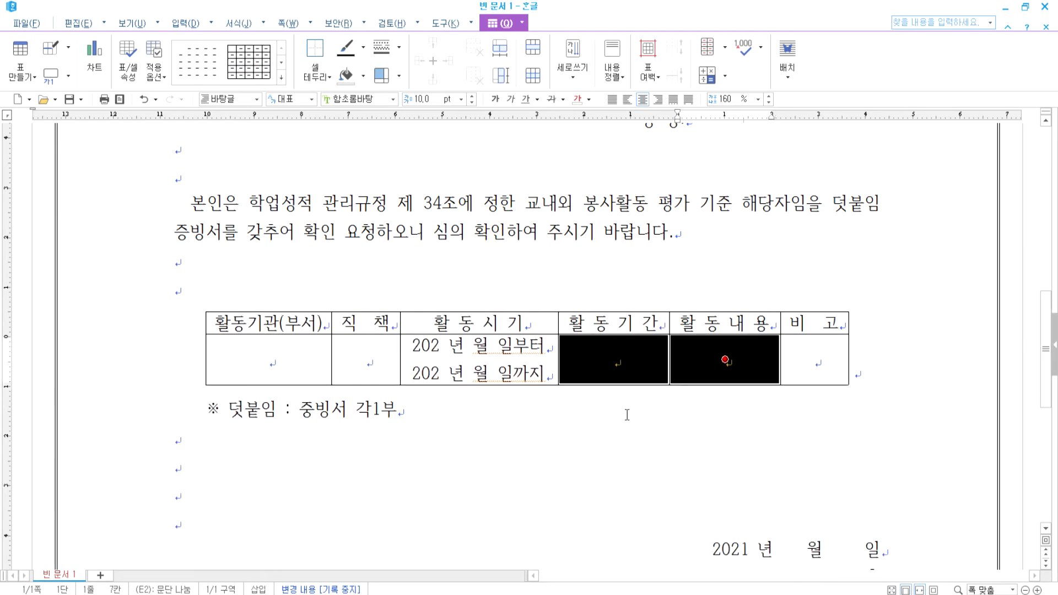
{"action": "left_click", "coordinate": [599, 370]}
{"action": "right_click", "coordinate": [598, 373]}
{"action": "left_click_drag", "start_coordinate": [248, 359], "coordinate": [771, 347]}
{"action": "left_click", "coordinate": [606, 371]}
Increase the height of the activity table's lower row from the cell below 활동기간
{"action": "key", "text": "ctrl+Down"}
{"action": "key", "text": "ctrl+Down"}
{"action": "key", "text": "ctrl+Down"}
{"action": "key", "text": "ctrl+Down"}
{"action": "key", "text": "ctrl+Down"}
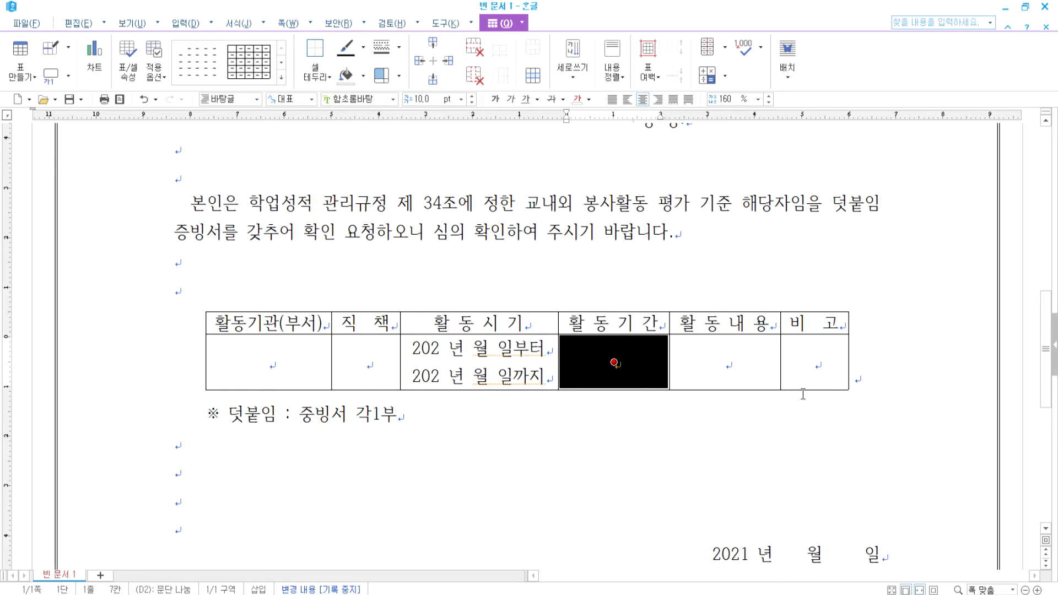
{"action": "key", "text": "ctrl+Down"}
{"action": "key", "text": "ctrl+Down"}
{"action": "key", "text": "ctrl+Down"}
{"action": "key", "text": "ctrl+Down"}
{"action": "key", "text": "ctrl+Down"}
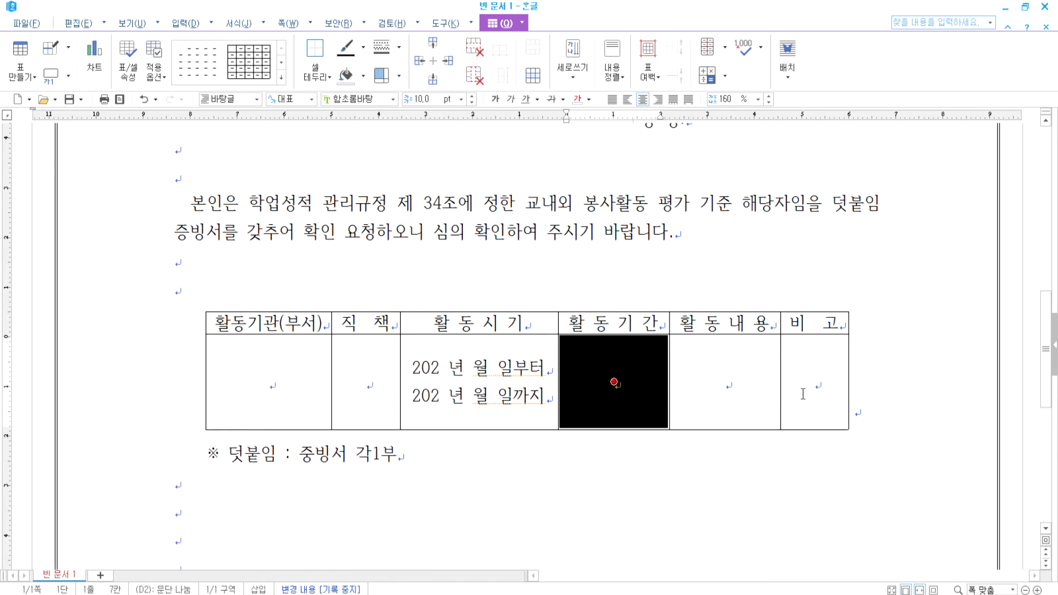
{"action": "key", "text": "ctrl+Down"}
{"action": "key", "text": "ctrl+Down"}
{"action": "key", "text": "ctrl+Down"}
{"action": "key", "text": "ctrl+Down"}
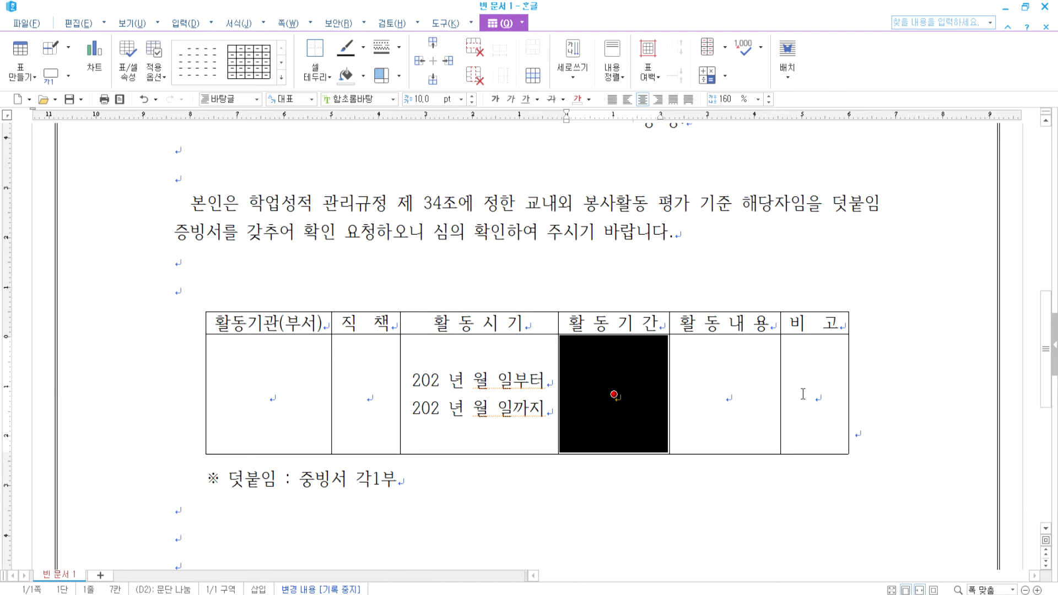
Shrink the activity table's lower row back to its minimum height and deselect the cell
{"action": "key", "text": "ctrl+Up"}
{"action": "key", "text": "ctrl+Up"}
{"action": "key", "text": "ctrl+Up"}
{"action": "key", "text": "ctrl+Up"}
{"action": "key", "text": "ctrl+Up"}
{"action": "key", "text": "ctrl+Up"}
{"action": "key", "text": "ctrl+Up"}
{"action": "key", "text": "ctrl+Up"}
{"action": "key", "text": "ctrl+Up"}
{"action": "key", "text": "ctrl+Up"}
{"action": "key", "text": "ctrl+Up"}
{"action": "key", "text": "ctrl+Up"}
{"action": "key", "text": "ctrl+Up"}
{"action": "key", "text": "ctrl+Up"}
{"action": "key", "text": "Escape"}
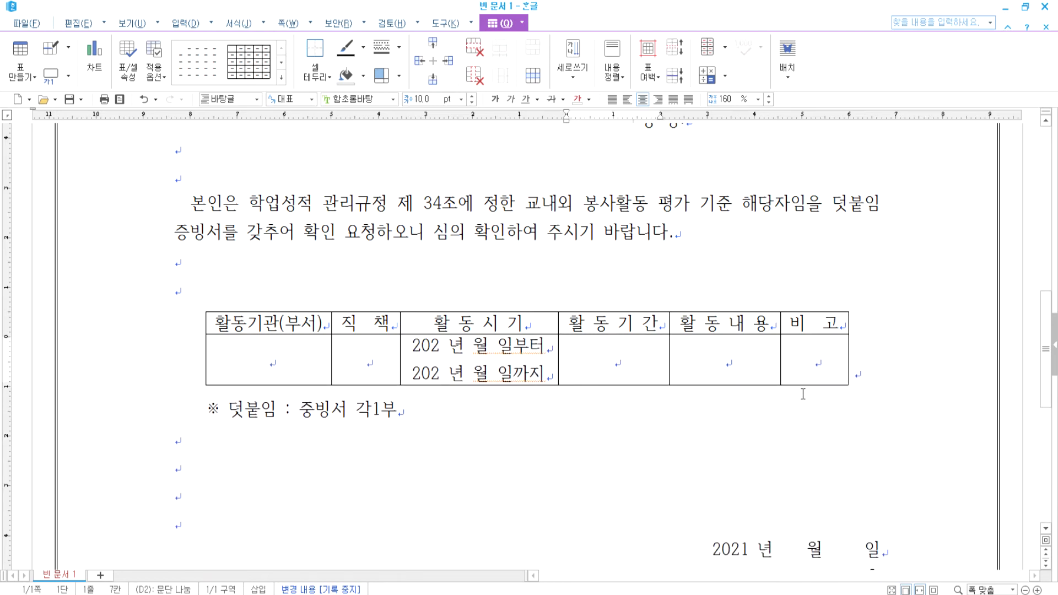
Try enlarging the lower row with four blank lines in the cell below 활동기간, and remove those lines
{"action": "key", "text": "Return"}
{"action": "key", "text": "Return"}
{"action": "key", "text": "Return"}
{"action": "key", "text": "Return"}
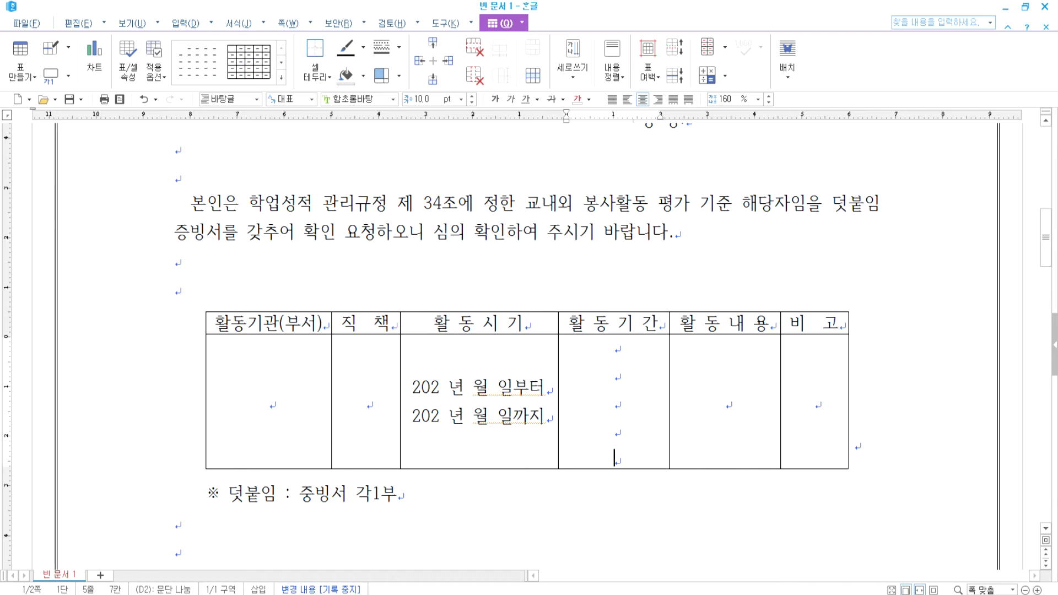
{"action": "key", "text": "BackSpace"}
{"action": "key", "text": "BackSpace"}
{"action": "key", "text": "BackSpace"}
{"action": "key", "text": "BackSpace"}
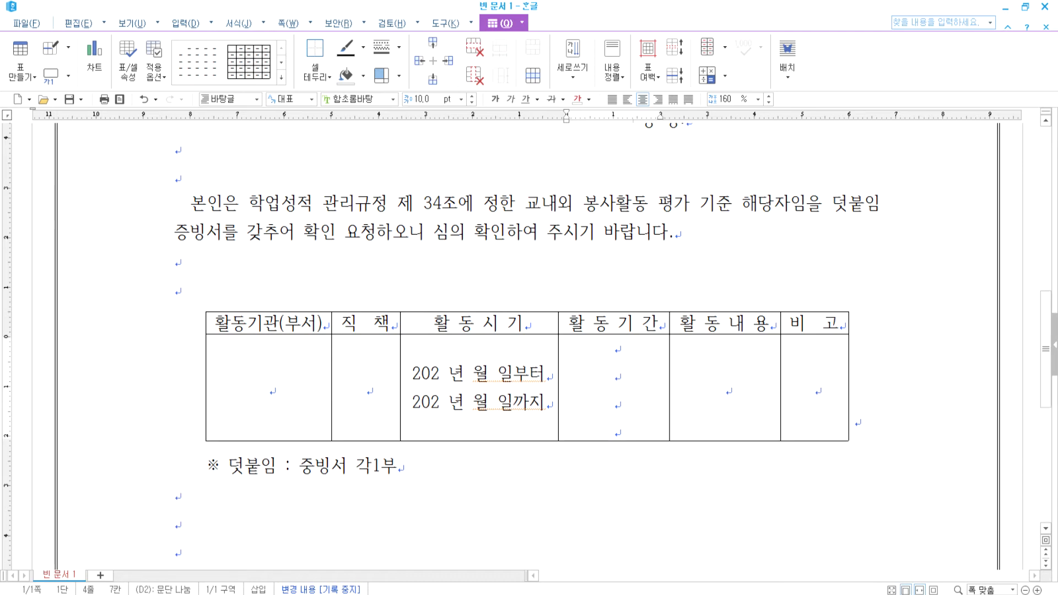
Try out raising and lowering the lower row's height and widening and narrowing the 활동기간 column
{"action": "key", "text": "F5"}
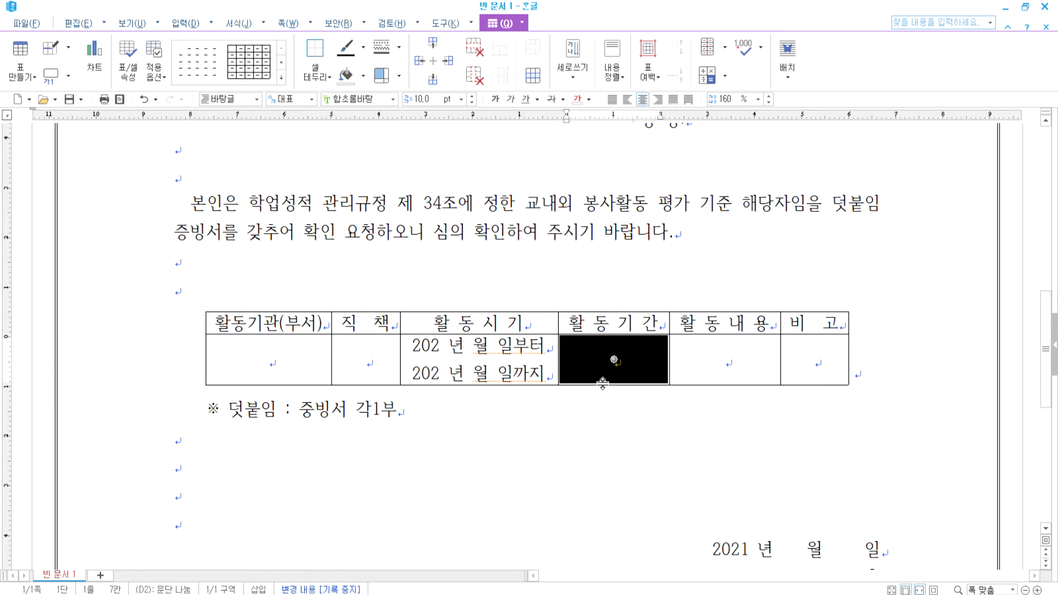
{"action": "key", "text": "ctrl+Down"}
{"action": "key", "text": "ctrl+Down"}
{"action": "key", "text": "ctrl+Down"}
{"action": "key", "text": "ctrl+Down"}
{"action": "key", "text": "ctrl+Down"}
{"action": "key", "text": "ctrl+Up"}
{"action": "key", "text": "ctrl+Up"}
{"action": "key", "text": "ctrl+Up"}
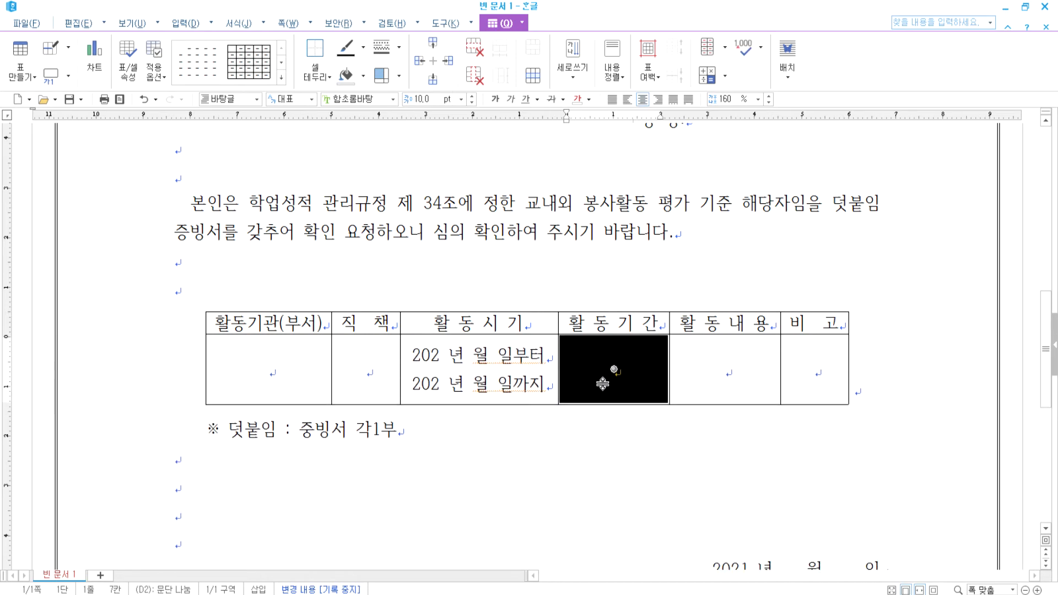
{"action": "key", "text": "ctrl+Up"}
{"action": "key", "text": "ctrl+Right"}
{"action": "key", "text": "ctrl+Right"}
{"action": "key", "text": "ctrl+Right"}
{"action": "key", "text": "ctrl+Left"}
{"action": "key", "text": "ctrl+Left"}
{"action": "key", "text": "ctrl+Left"}
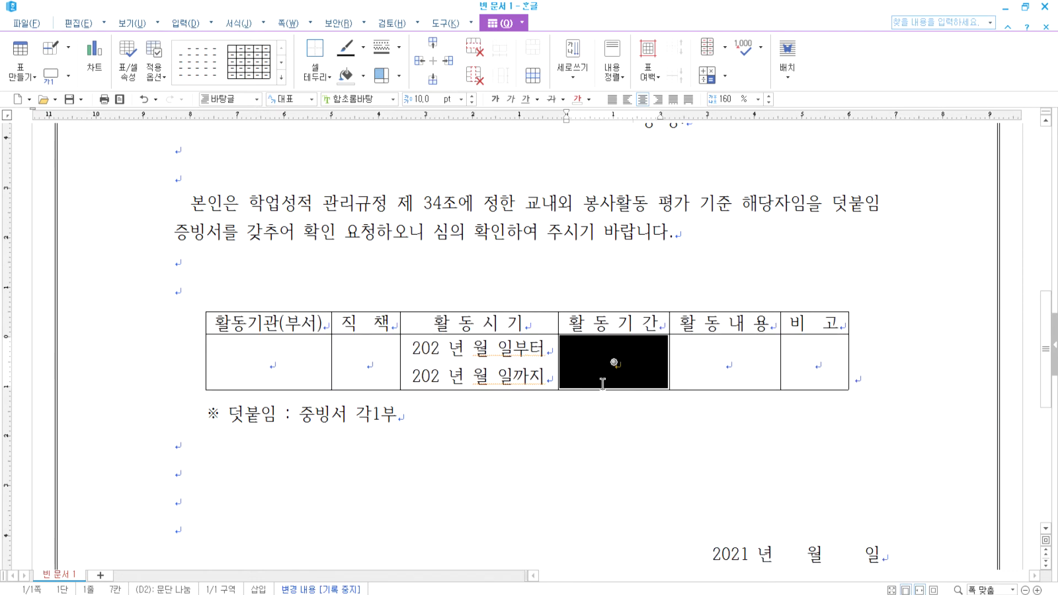
Increase the height of the activity table's lower row to leave blank space above and below the two date lines
{"action": "key", "text": "ctrl+Down"}
{"action": "key", "text": "ctrl+Down"}
{"action": "key", "text": "ctrl+Down"}
{"action": "key", "text": "ctrl+Down"}
{"action": "key", "text": "ctrl+Down"}
{"action": "key", "text": "ctrl+Down"}
{"action": "key", "text": "ctrl+Down"}
{"action": "key", "text": "ctrl+Down"}
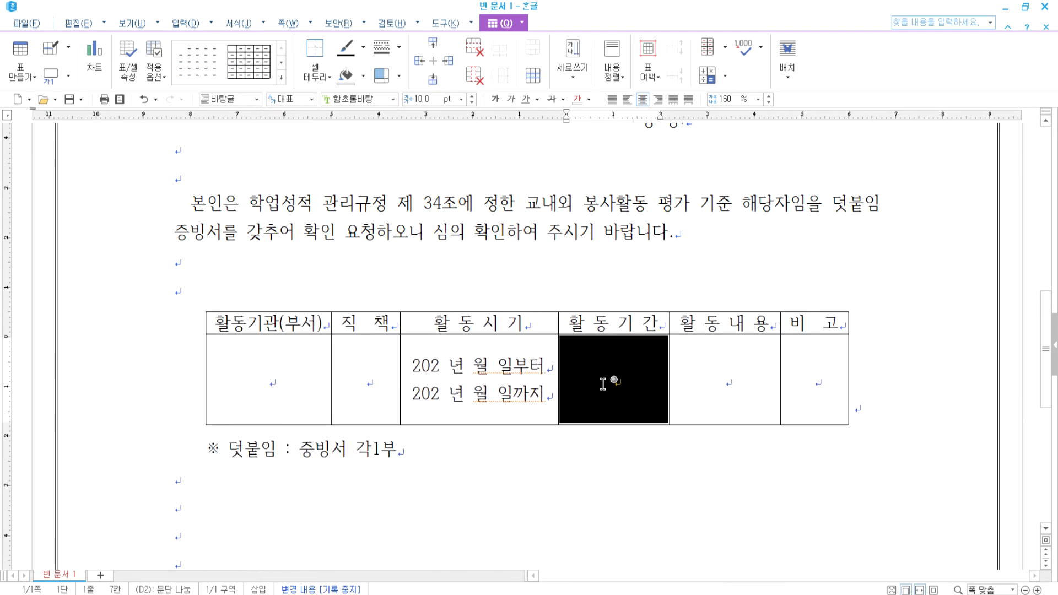
{"action": "key", "text": "ctrl+Down"}
{"action": "key", "text": "ctrl+Down"}
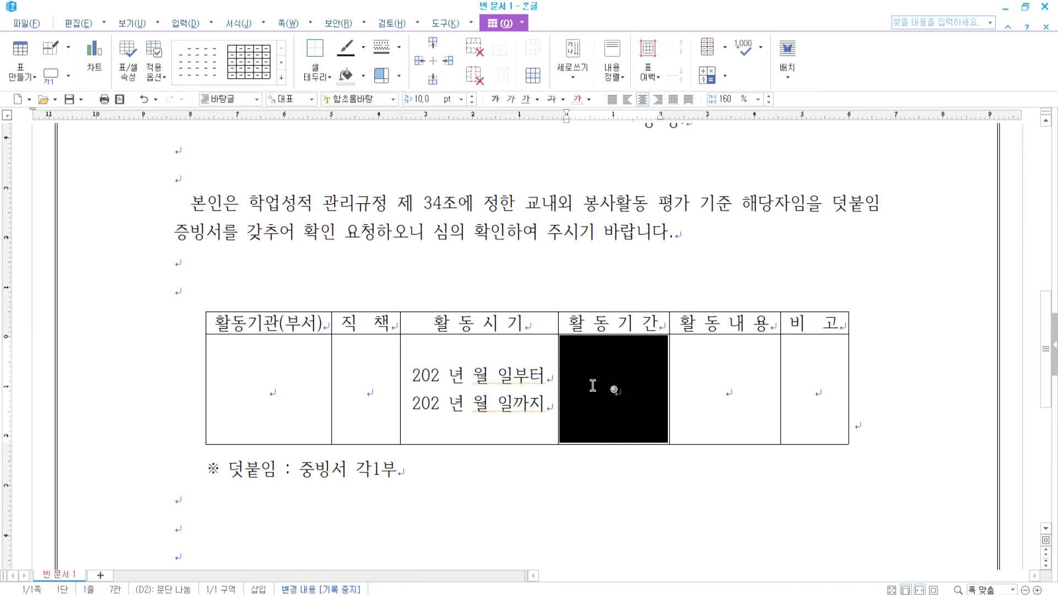
{"action": "left_click", "coordinate": [603, 319]}
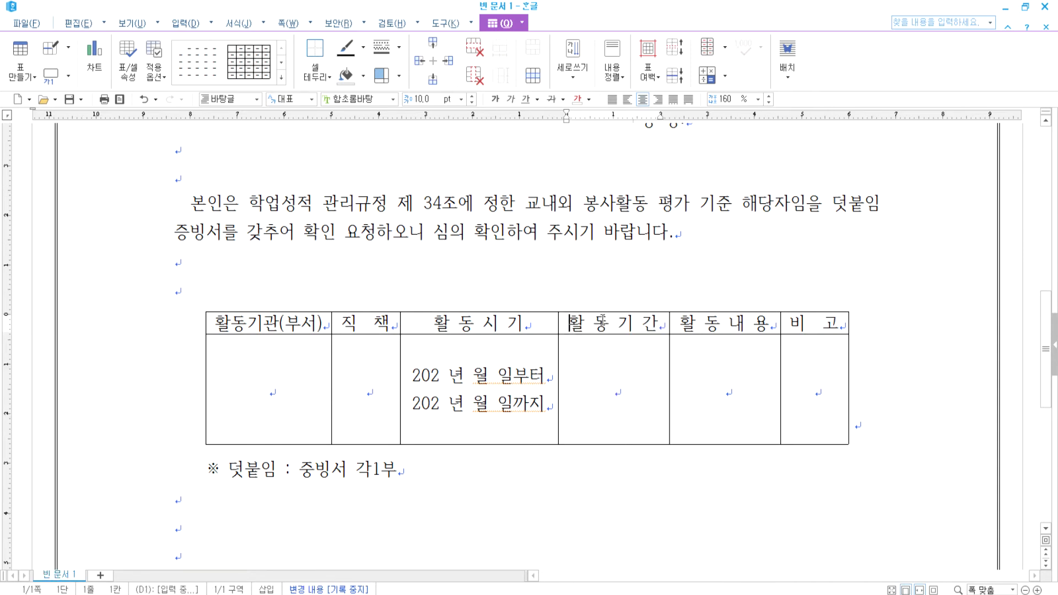
Try raising the height of the activity table's header row from the 활동기간 cell and lowering it back
{"action": "key", "text": "F5"}
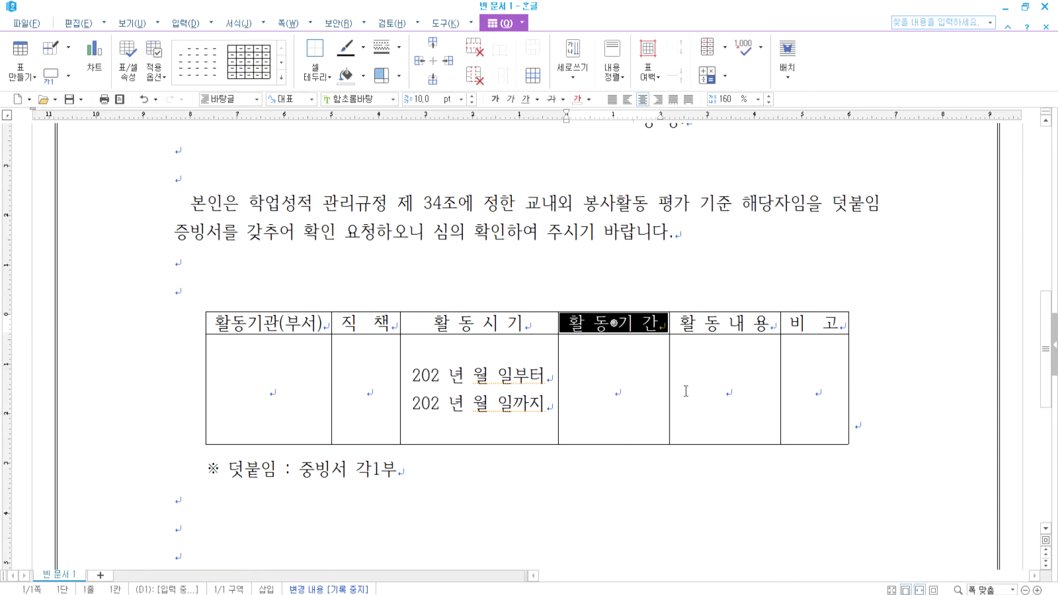
{"action": "key", "text": "ctrl+Down"}
{"action": "key", "text": "ctrl+Down"}
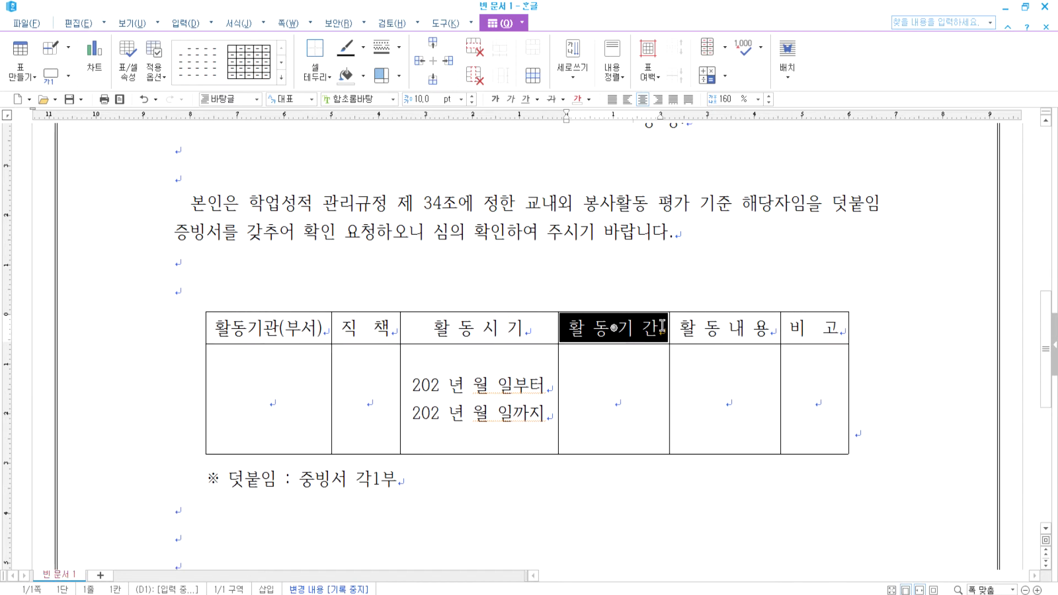
{"action": "key", "text": "ctrl+Up"}
{"action": "key", "text": "ctrl+Up"}
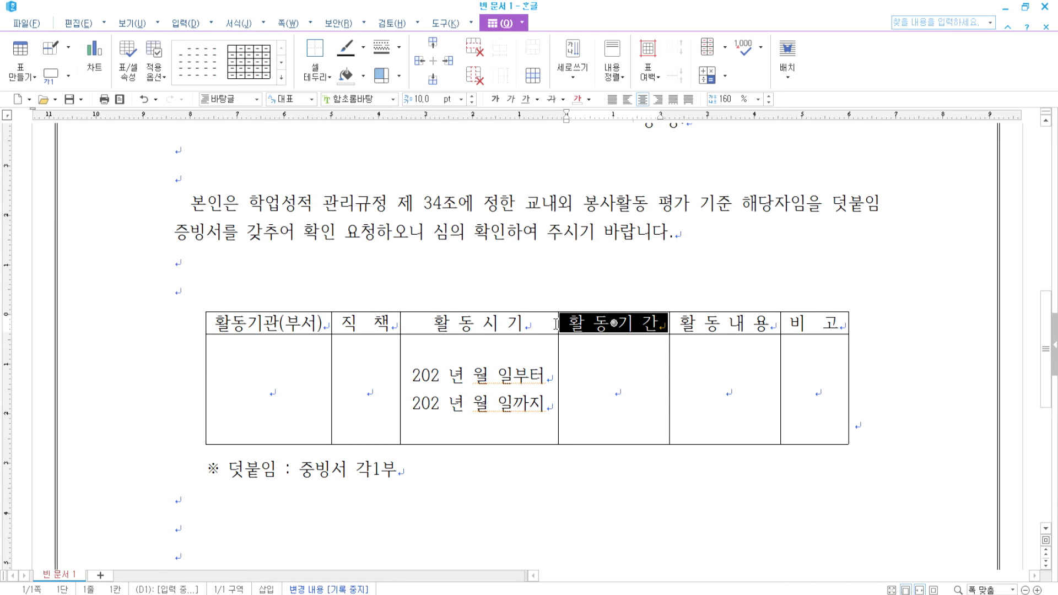
{"action": "scroll", "coordinate": [556, 324], "scroll_direction": "up", "scroll_amount": 8}
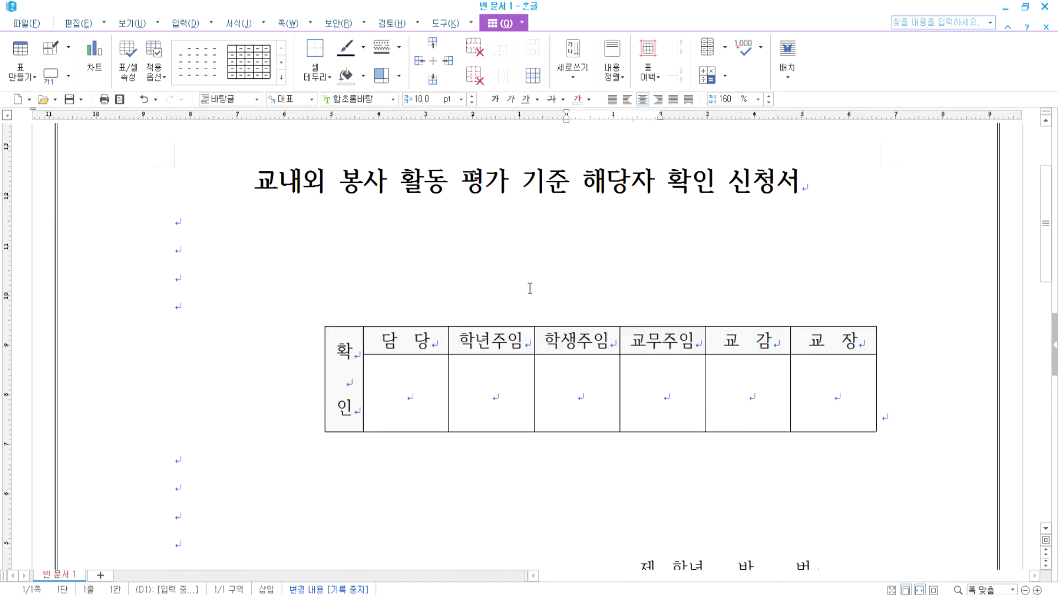
{"action": "scroll", "coordinate": [489, 338], "scroll_direction": "down", "scroll_amount": 8}
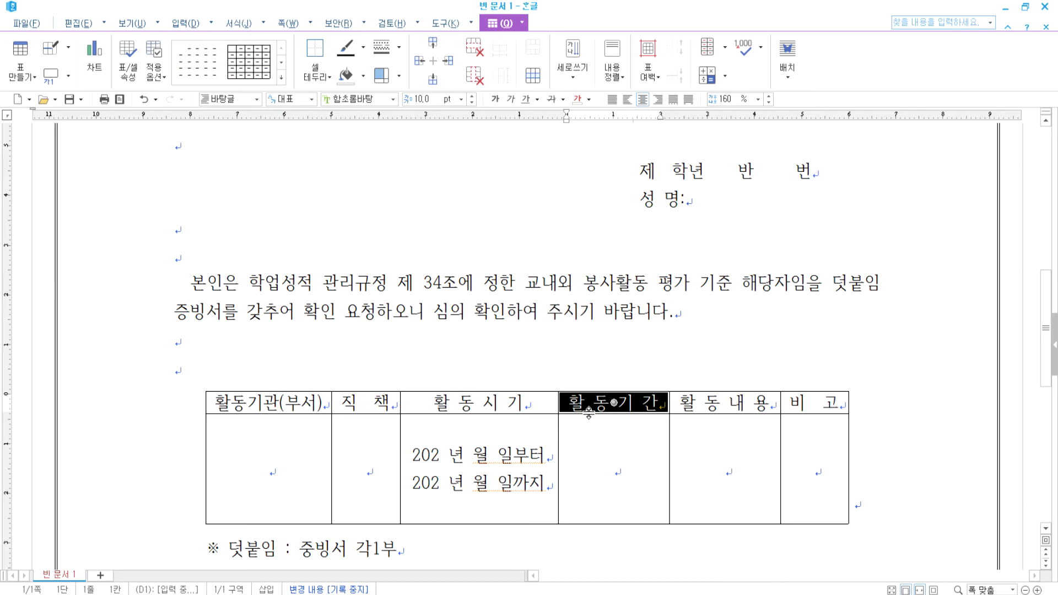
Try out taller and shorter header row heights in the activity table and compare them with the 확인 table's cells
{"action": "key", "text": "ctrl+Down"}
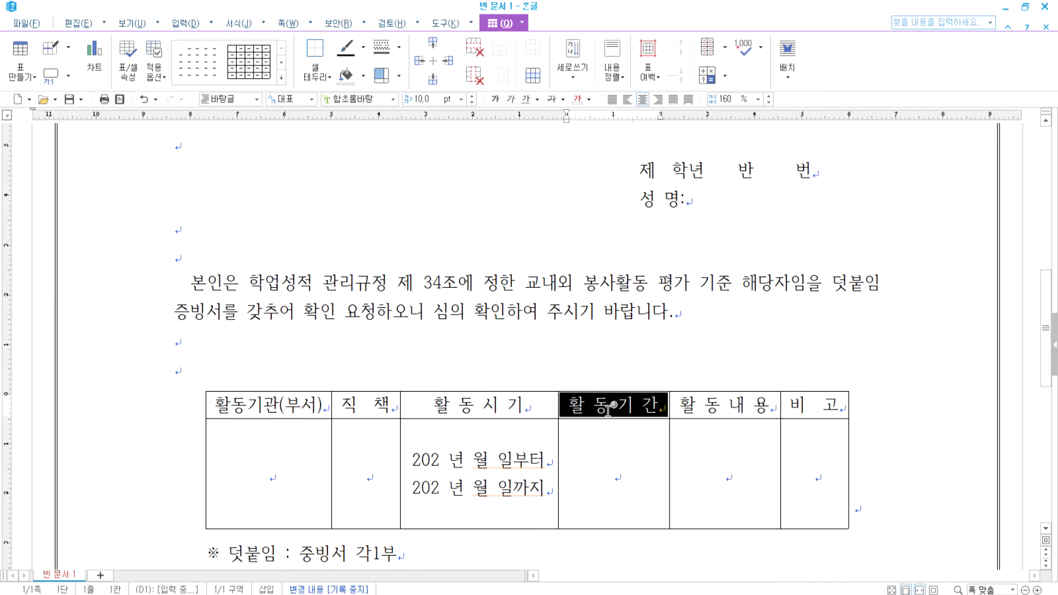
{"action": "key", "text": "ctrl+Down"}
{"action": "key", "text": "ctrl+Up"}
{"action": "key", "text": "ctrl+Up"}
{"action": "key", "text": "ctrl+Down"}
{"action": "key", "text": "ctrl+Down"}
{"action": "scroll", "coordinate": [608, 478], "scroll_direction": "up", "scroll_amount": 10}
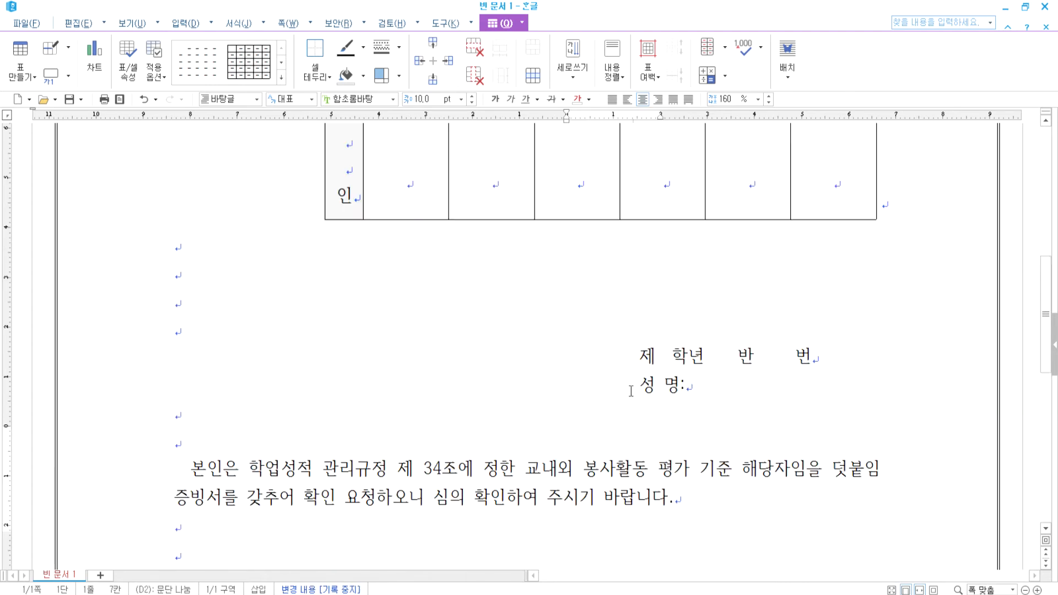
{"action": "left_click_drag", "start_coordinate": [413, 463], "coordinate": [825, 461]}
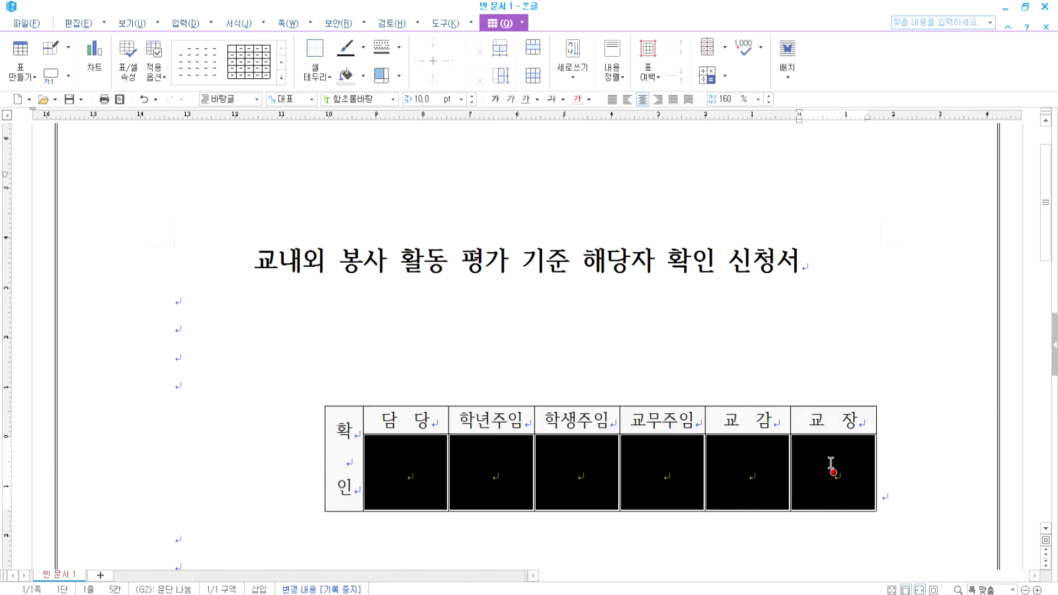
{"action": "scroll", "coordinate": [832, 464], "scroll_direction": "down", "scroll_amount": 10}
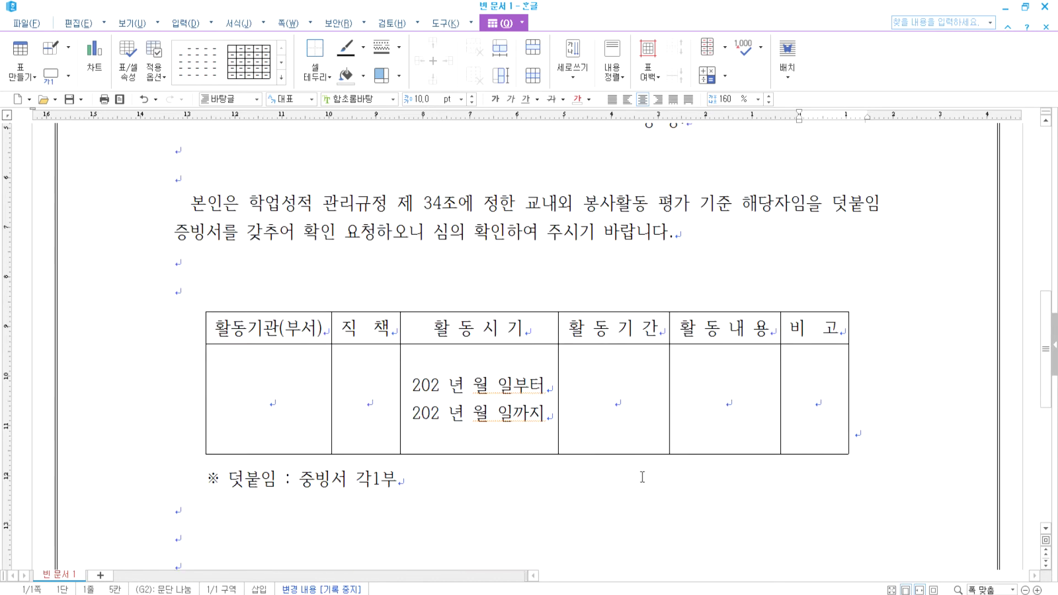
Select the header cells from 활동시기 to 활동내용 and make the activity table's header row one increment taller than its minimum
{"action": "left_click", "coordinate": [576, 329]}
{"action": "left_click_drag", "start_coordinate": [443, 328], "coordinate": [725, 328]}
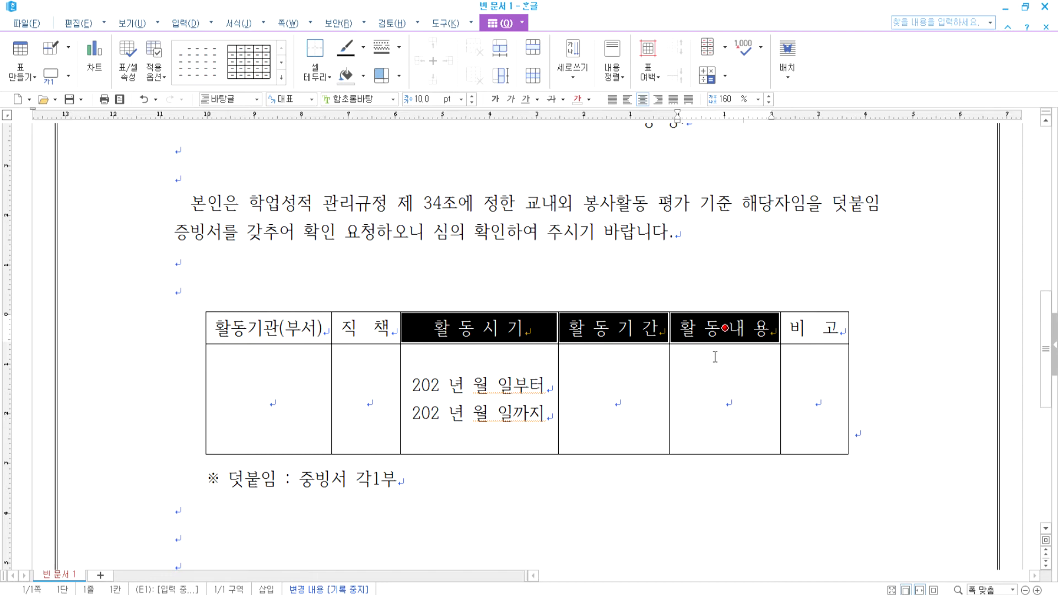
{"action": "key", "text": "ctrl+Up"}
{"action": "key", "text": "ctrl+Up"}
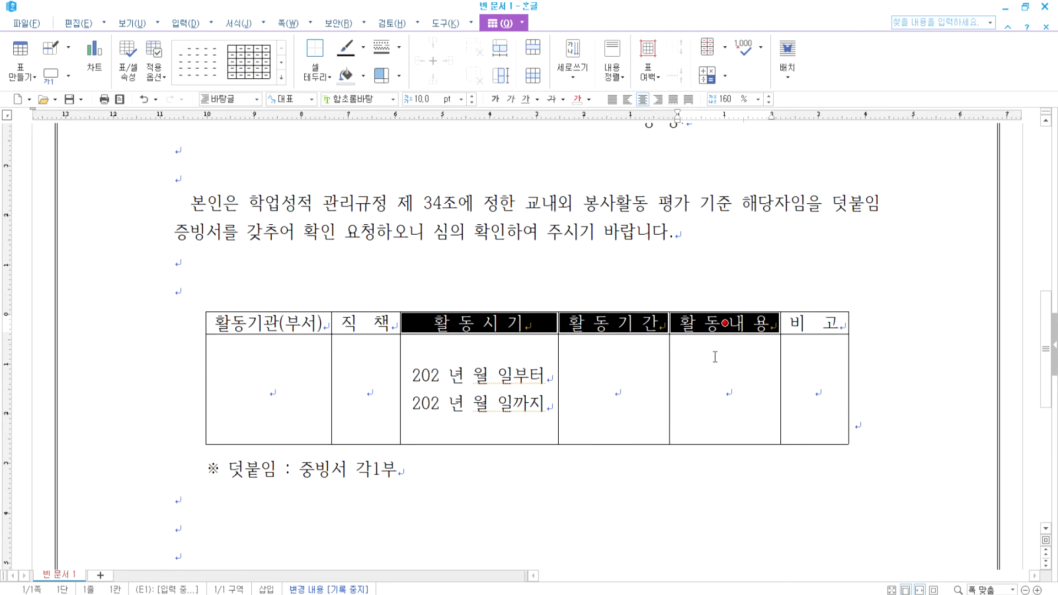
{"action": "key", "text": "ctrl+Down"}
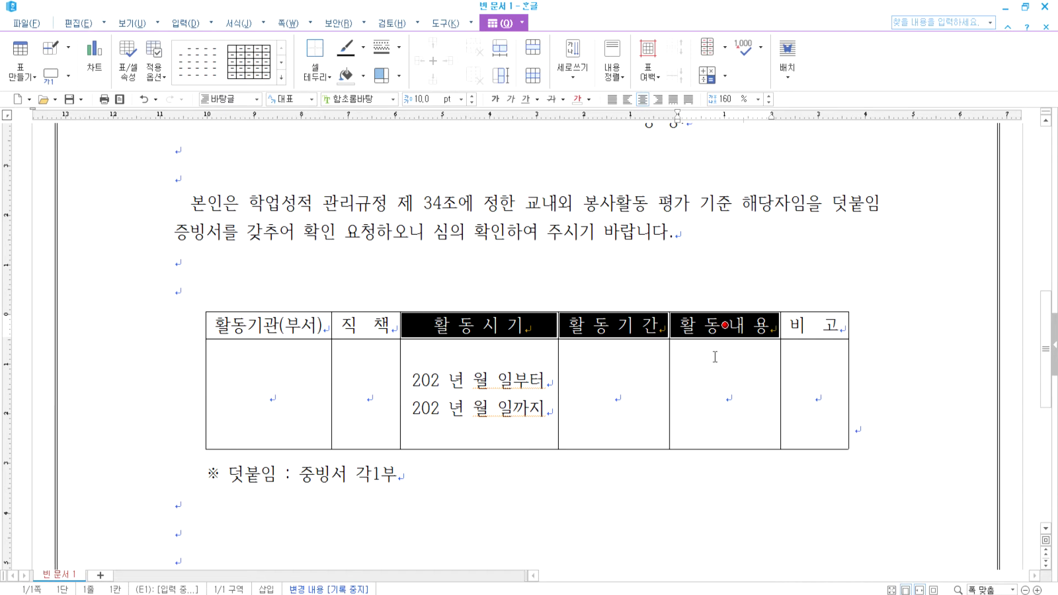
{"action": "left_click", "coordinate": [590, 496]}
Correct the typo in the attachment note below the activity table so it reads 증빙서
{"action": "scroll", "coordinate": [590, 497], "scroll_direction": "down", "scroll_amount": 4}
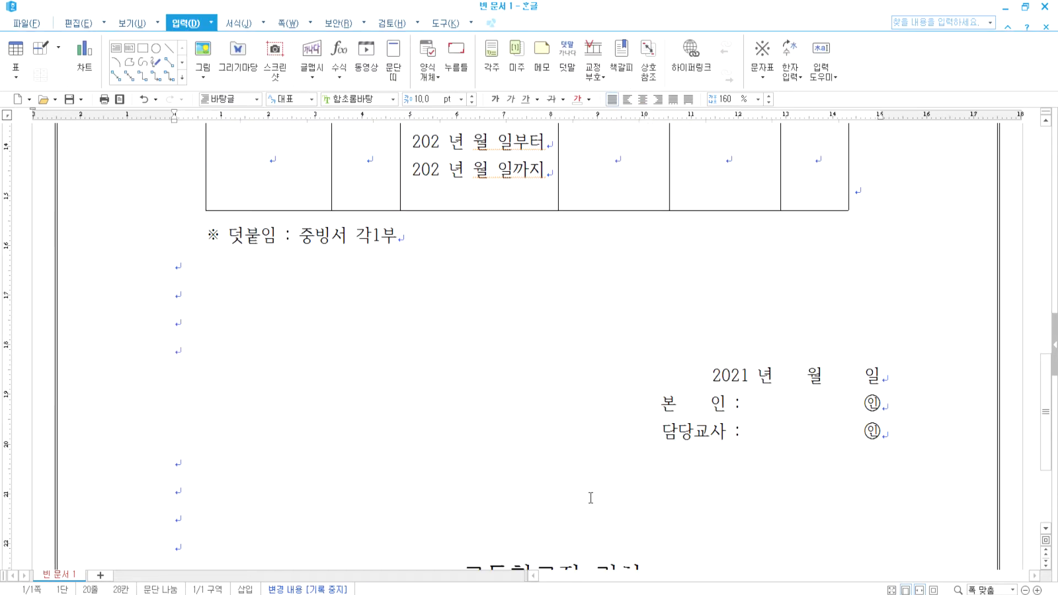
{"action": "left_click", "coordinate": [314, 235]}
{"action": "key", "text": "BackSpace"}
{"action": "type", "text": "증"}
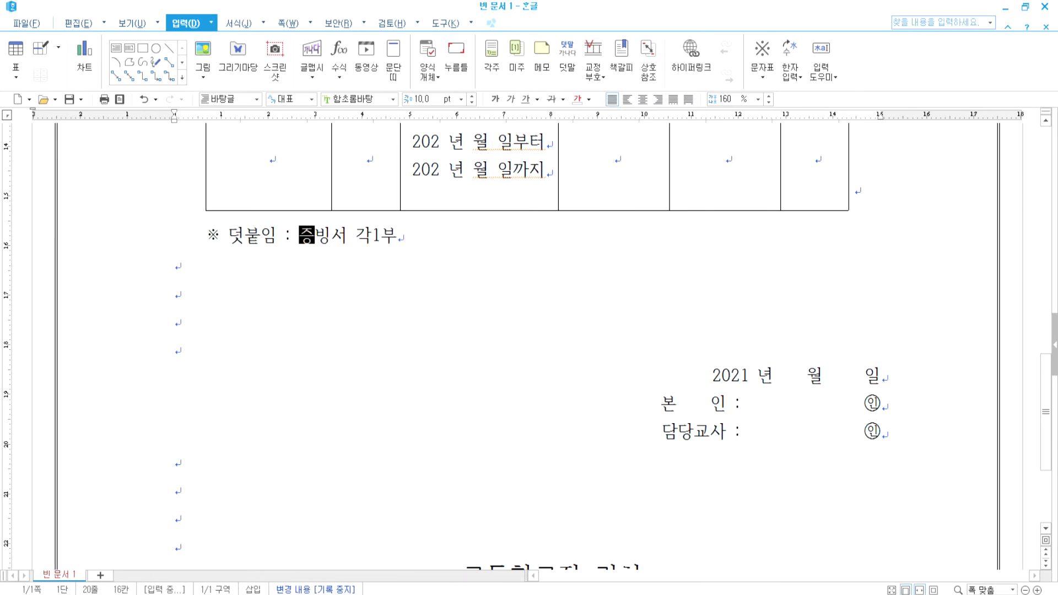
{"action": "left_click", "coordinate": [449, 333]}
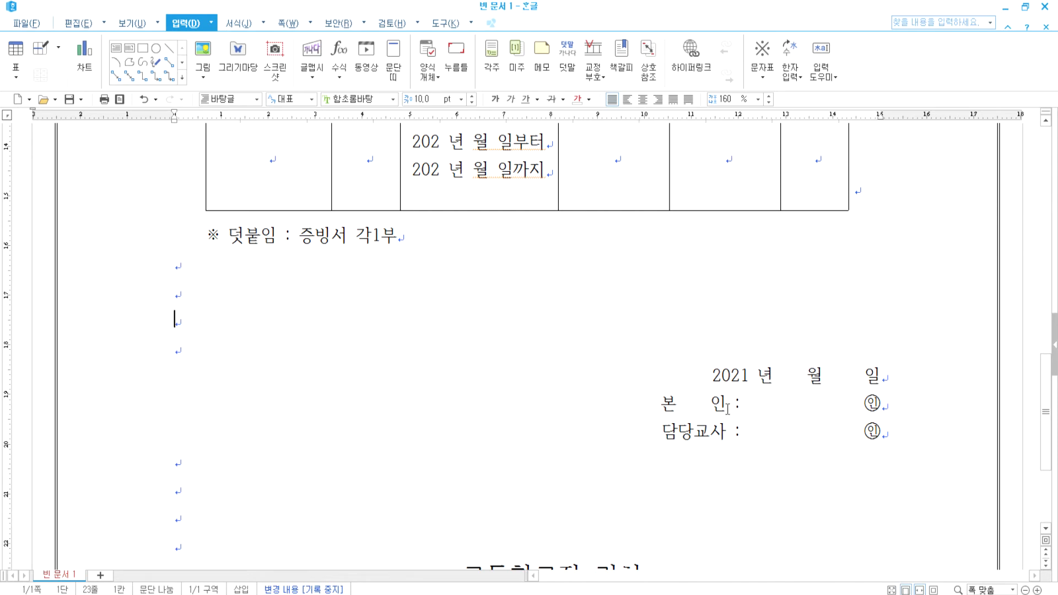
Add an underlined blank after 성 명: for writing the name
{"action": "scroll", "coordinate": [728, 409], "scroll_direction": "up", "scroll_amount": 8}
{"action": "left_click", "coordinate": [690, 278]}
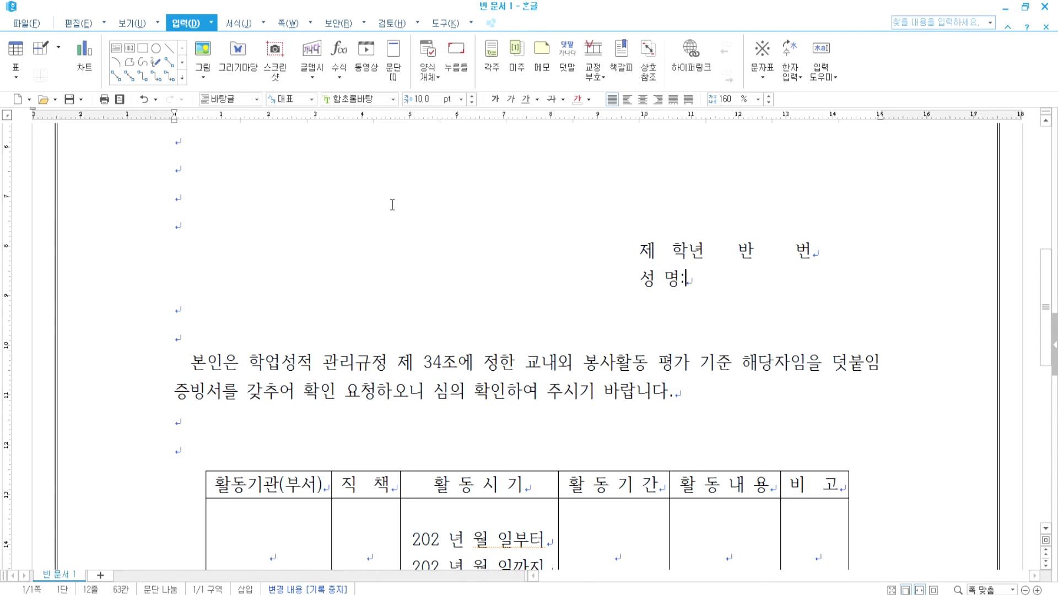
{"action": "left_click", "coordinate": [525, 103]}
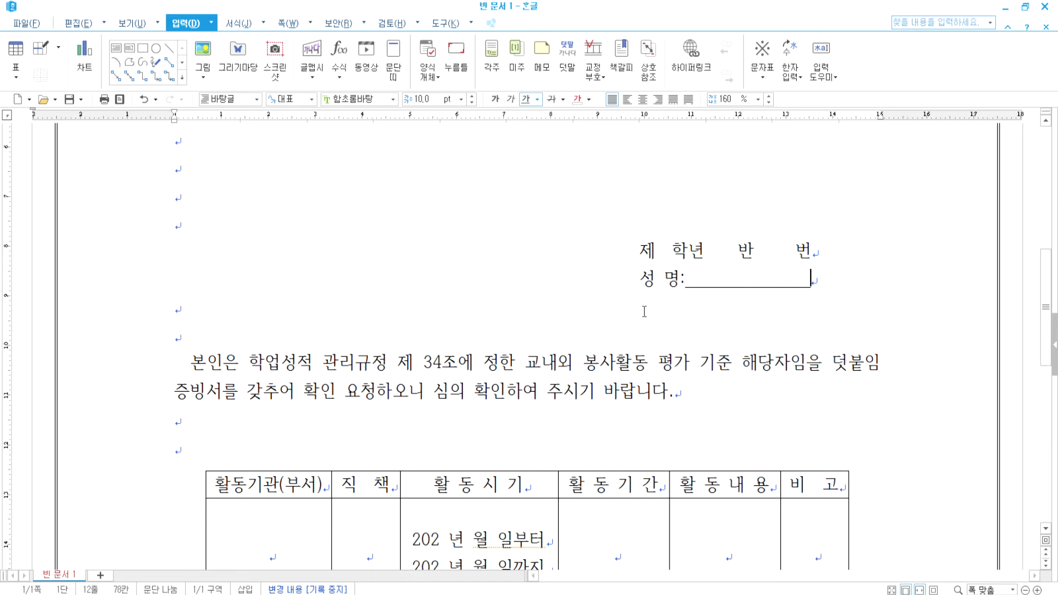
Select the blank after 성 명:, remove its underline and apply it again
{"action": "left_click_drag", "start_coordinate": [685, 279], "coordinate": [814, 281]}
{"action": "left_click", "coordinate": [526, 100]}
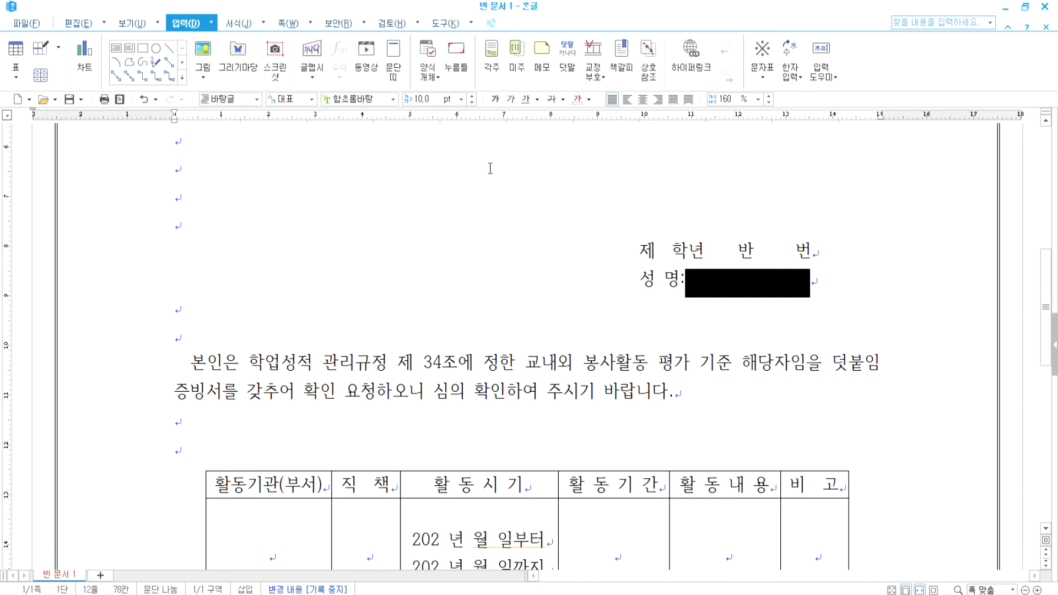
{"action": "left_click", "coordinate": [524, 101]}
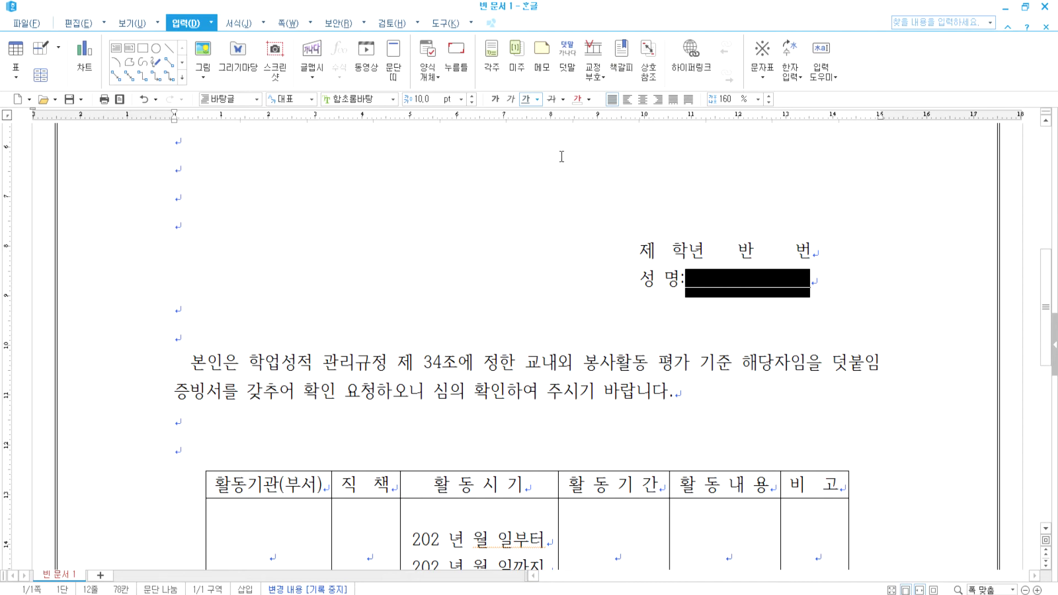
{"action": "left_click", "coordinate": [824, 288]}
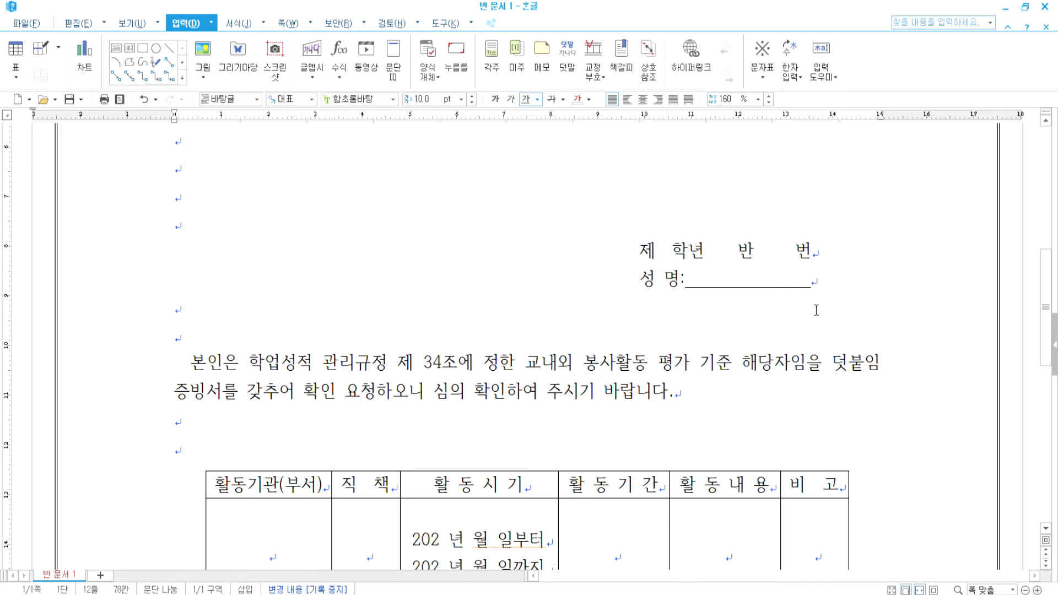
Compare the top part of the form and its 확인 table with the finished sample 봉사확인신청서_완성.hwp
{"action": "scroll", "coordinate": [685, 422], "scroll_direction": "up", "scroll_amount": 5}
{"action": "left_click_drag", "start_coordinate": [392, 266], "coordinate": [832, 313]}
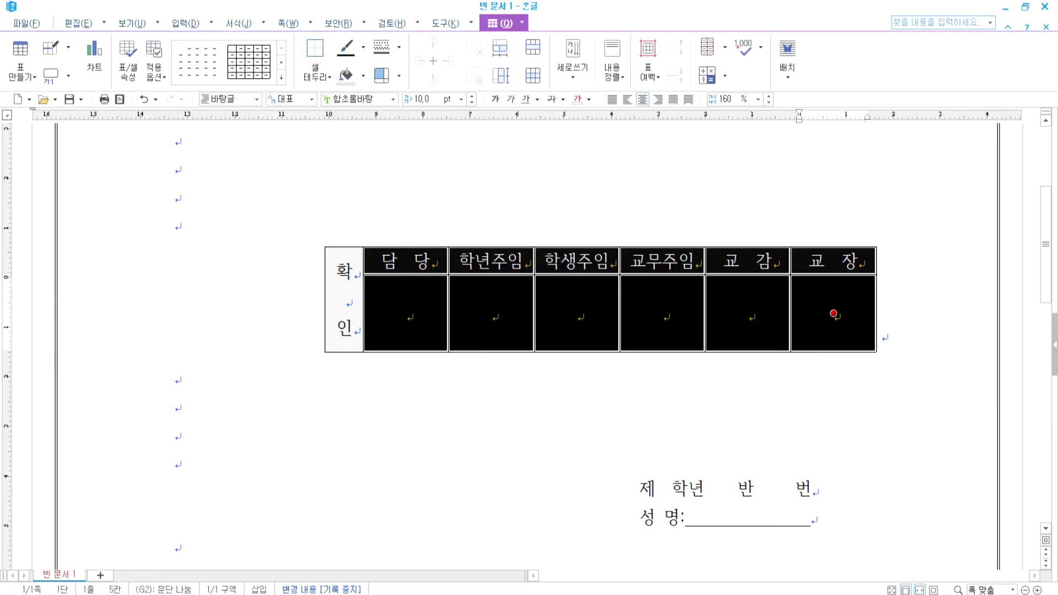
{"action": "scroll", "coordinate": [582, 445], "scroll_direction": "up", "scroll_amount": 1}
{"action": "left_click", "coordinate": [623, 488]}
{"action": "key", "text": "alt+Tab"}
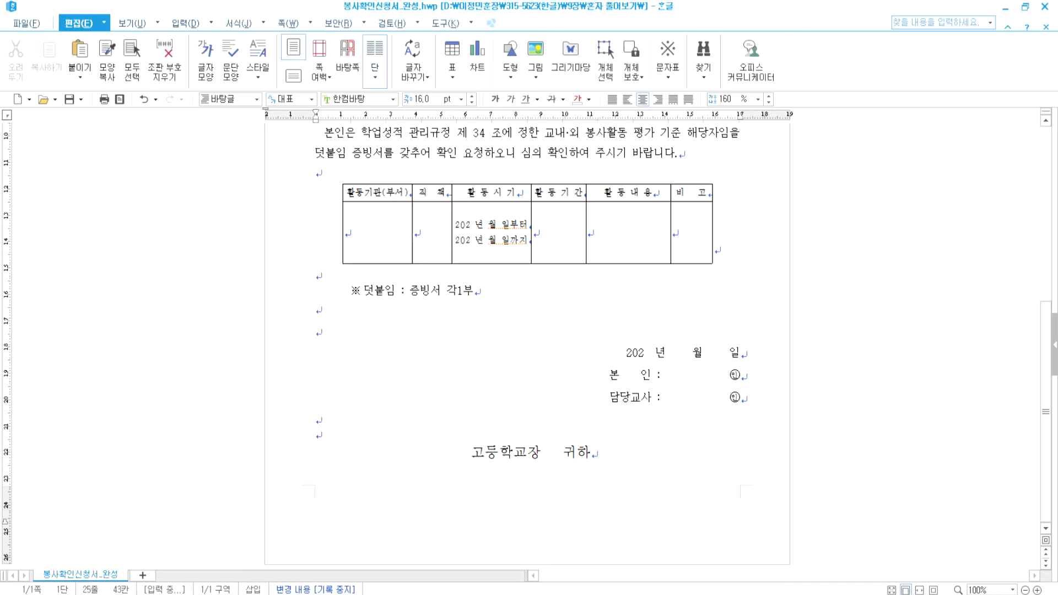
{"action": "scroll", "coordinate": [610, 386], "scroll_direction": "up", "scroll_amount": 5}
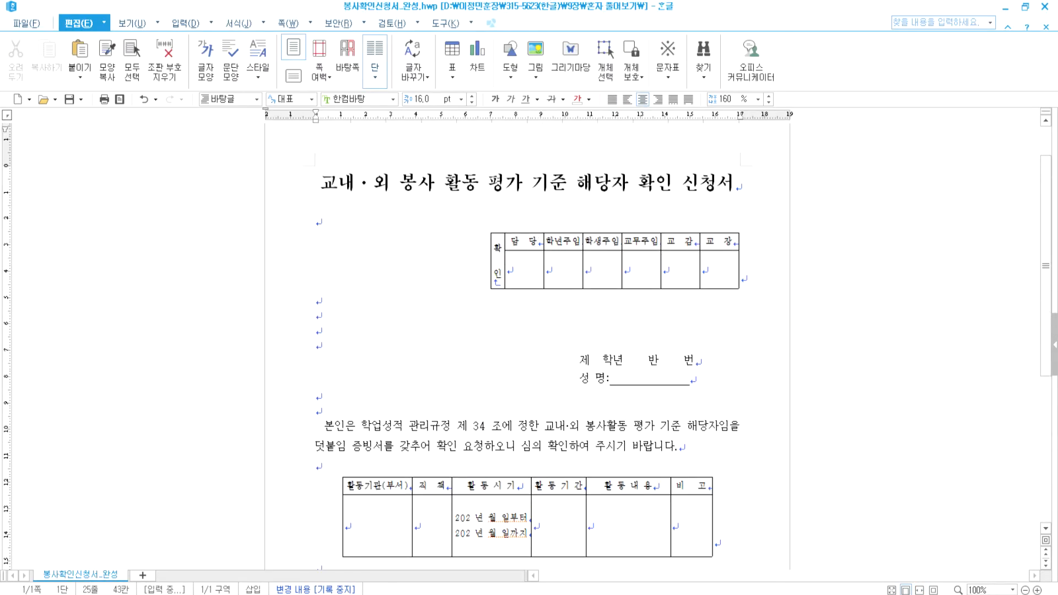
{"action": "key", "text": "alt+Tab"}
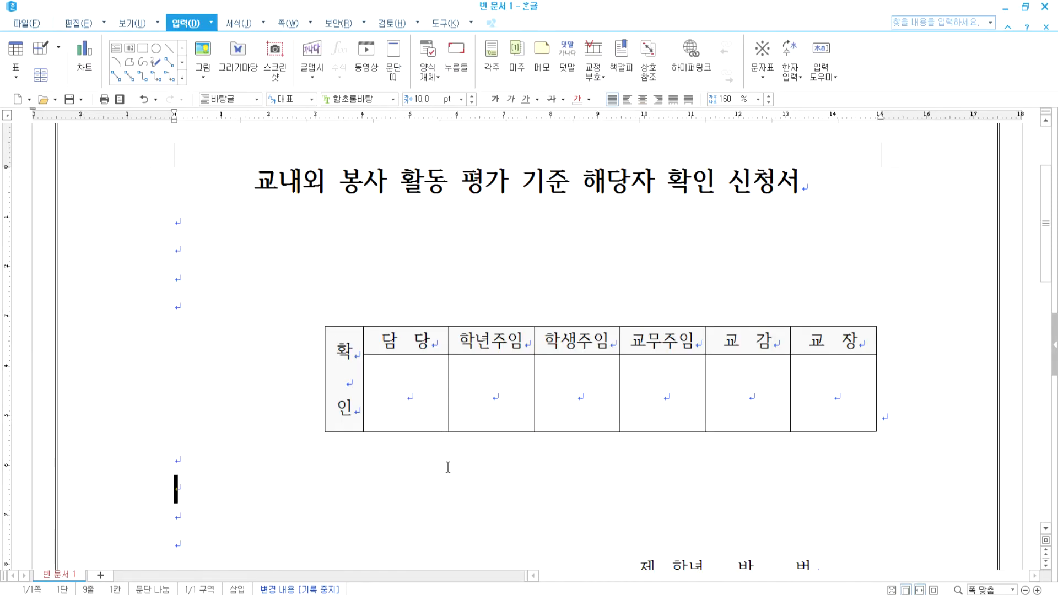
{"action": "key", "text": "alt+Tab"}
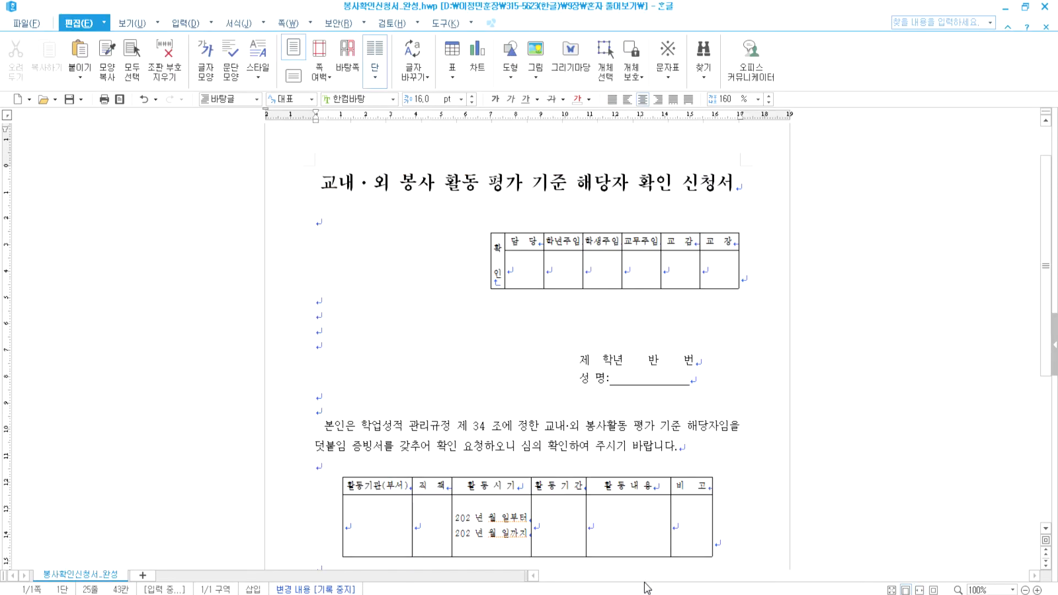
Check the character formatting of the 확인 table's header cells in the sample document
{"action": "left_click", "coordinate": [562, 239]}
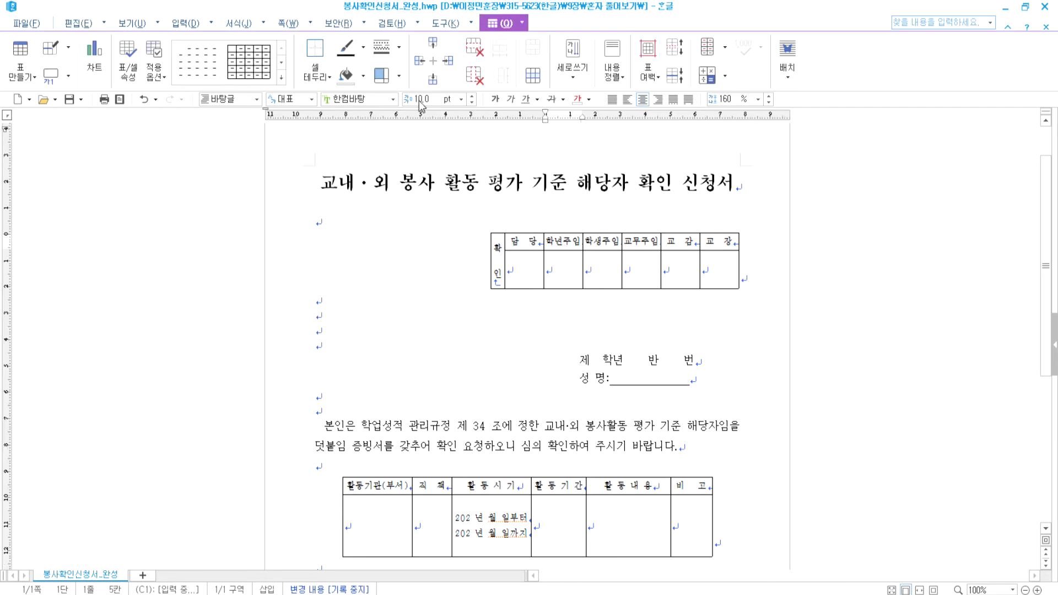
{"action": "left_click", "coordinate": [465, 330]}
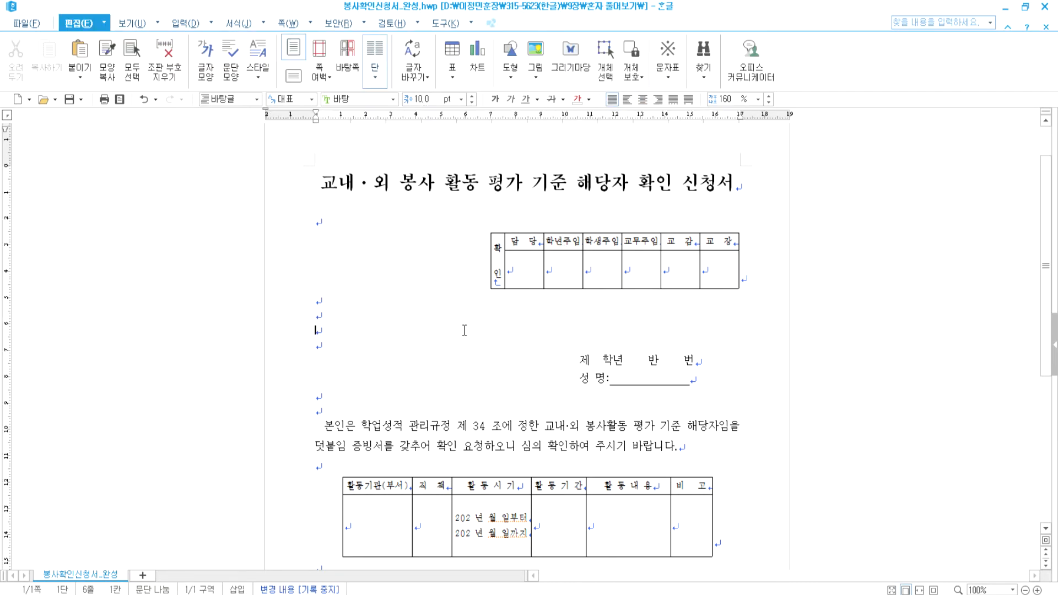
{"action": "left_click_drag", "start_coordinate": [523, 241], "coordinate": [726, 241]}
{"action": "key", "text": "alt+l"}
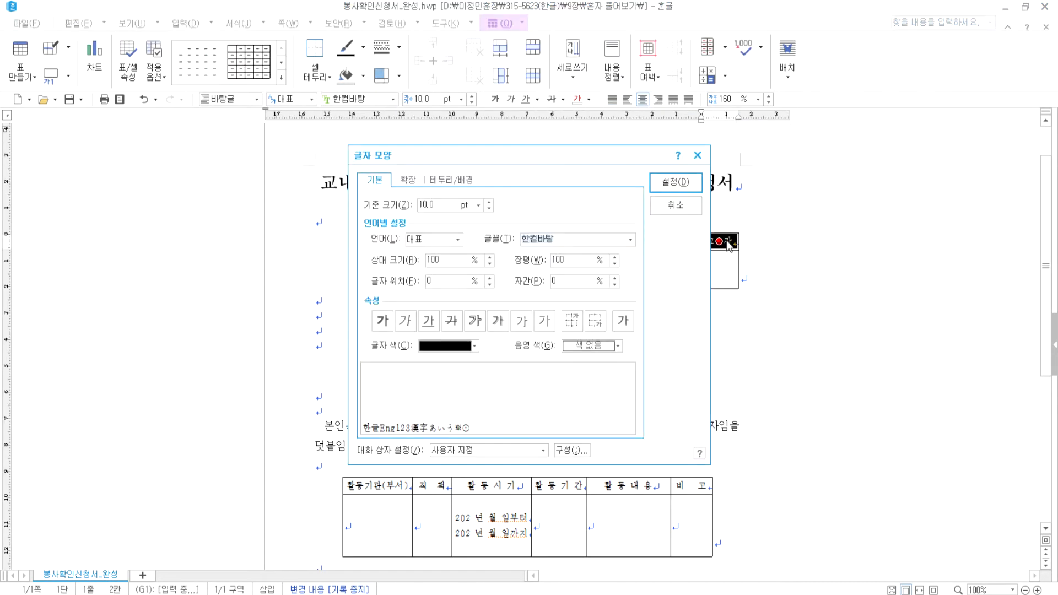
{"action": "key", "text": "Return"}
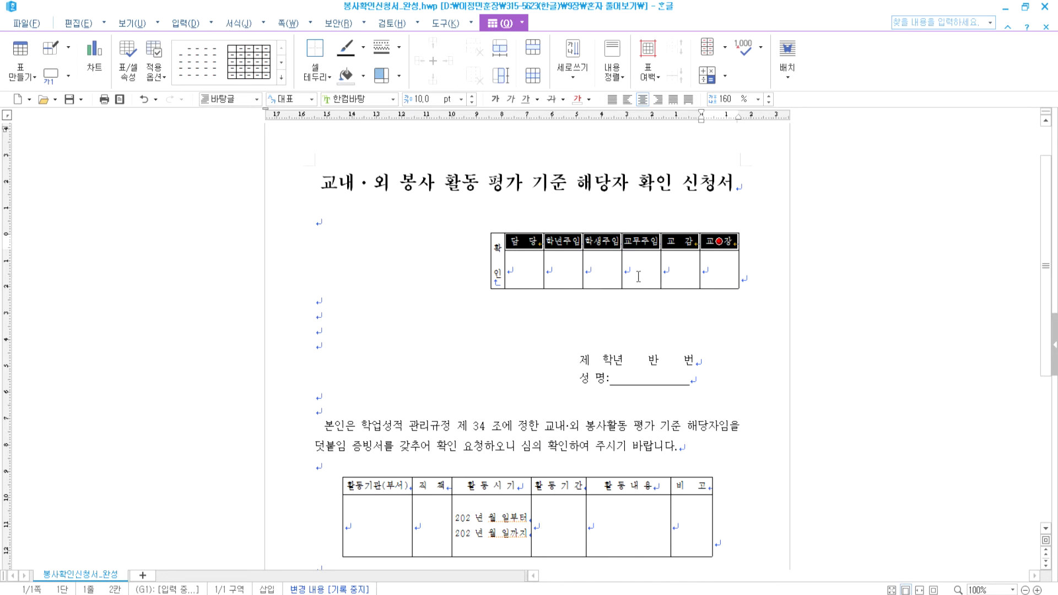
{"action": "left_click", "coordinate": [787, 317]}
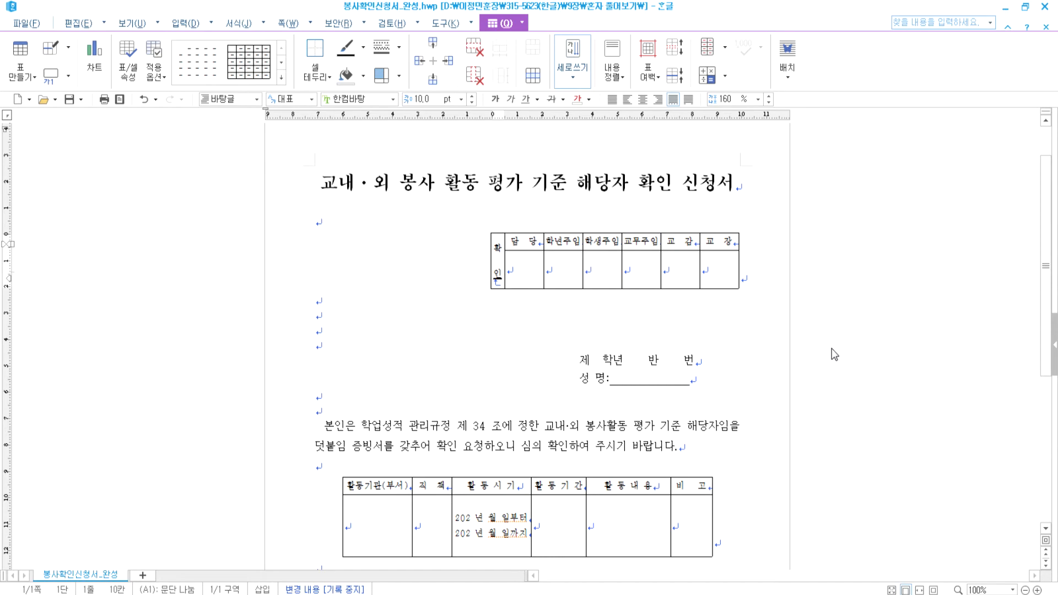
Set the blank document's left and right page margins to 20 mm and check them against the sample document's page setup
{"action": "key", "text": "alt+Tab"}
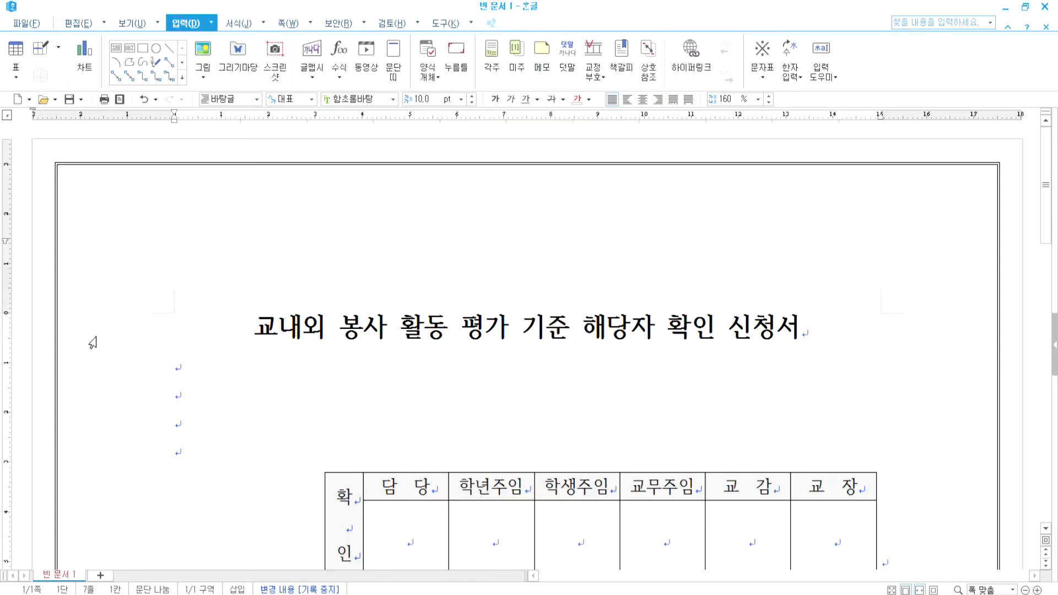
{"action": "scroll", "coordinate": [91, 339], "scroll_direction": "down", "scroll_amount": 3}
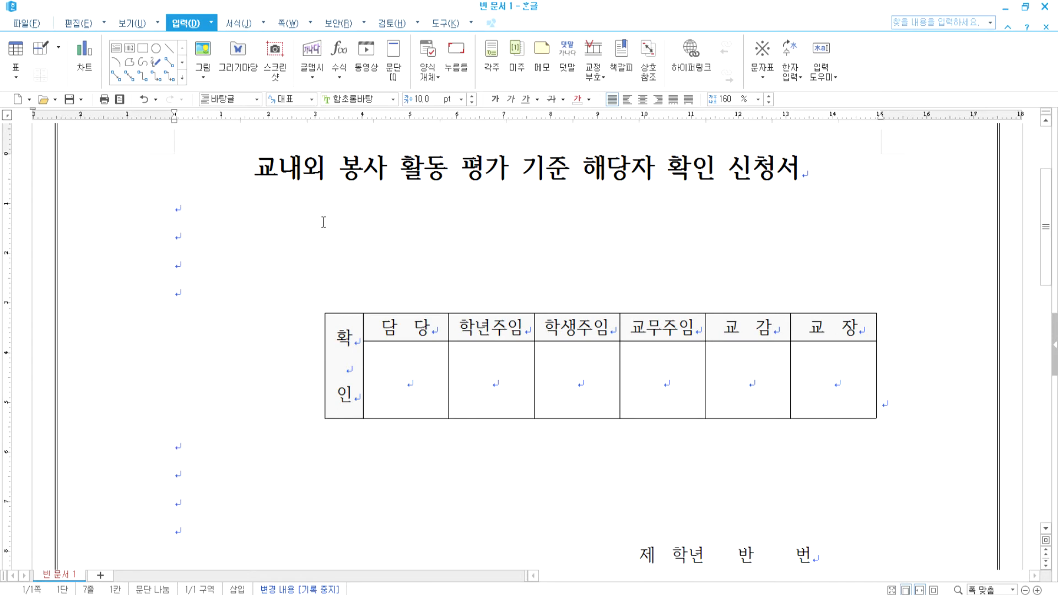
{"action": "left_click", "coordinate": [287, 23]}
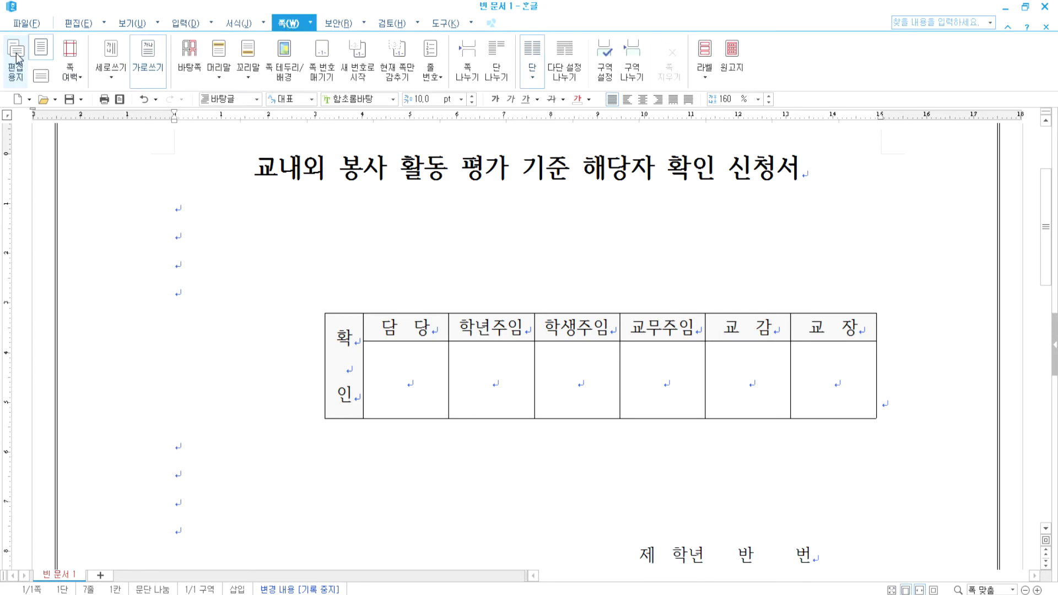
{"action": "left_click", "coordinate": [16, 61]}
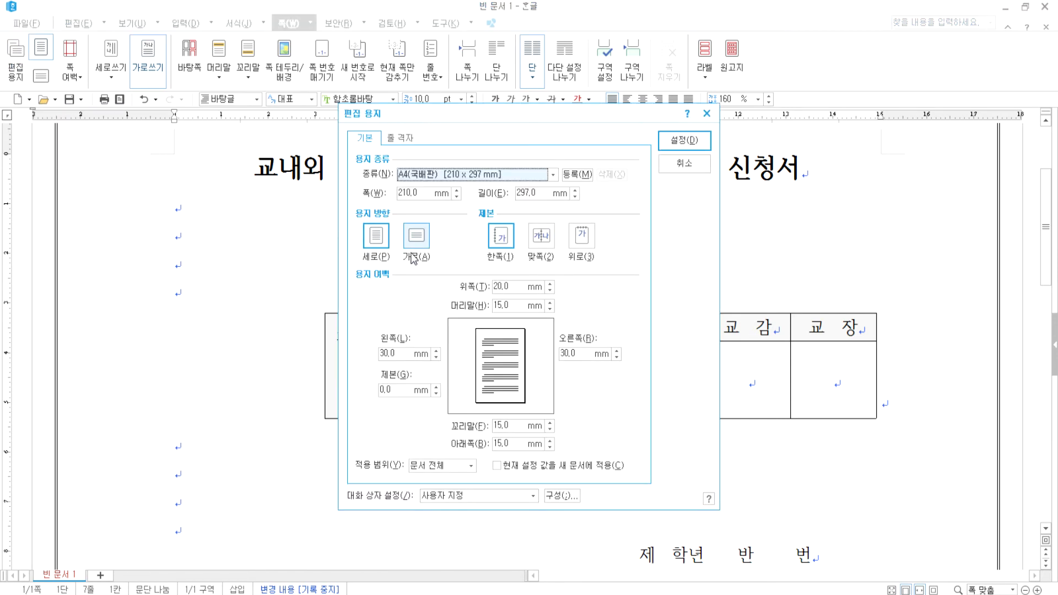
{"action": "left_click", "coordinate": [403, 355]}
{"action": "type", "text": "20"}
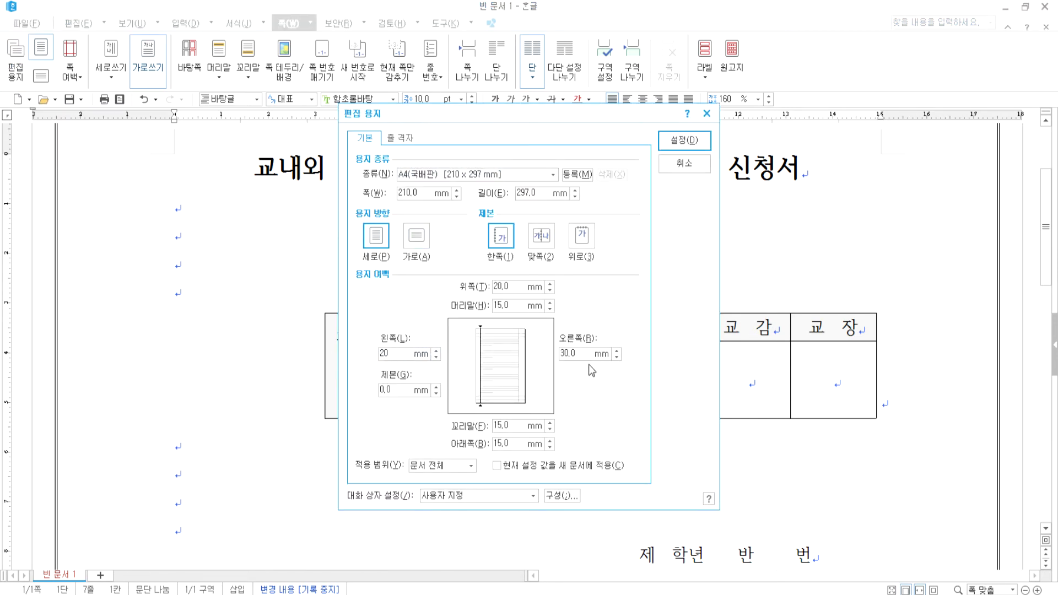
{"action": "key", "text": "Tab"}
{"action": "type", "text": "20"}
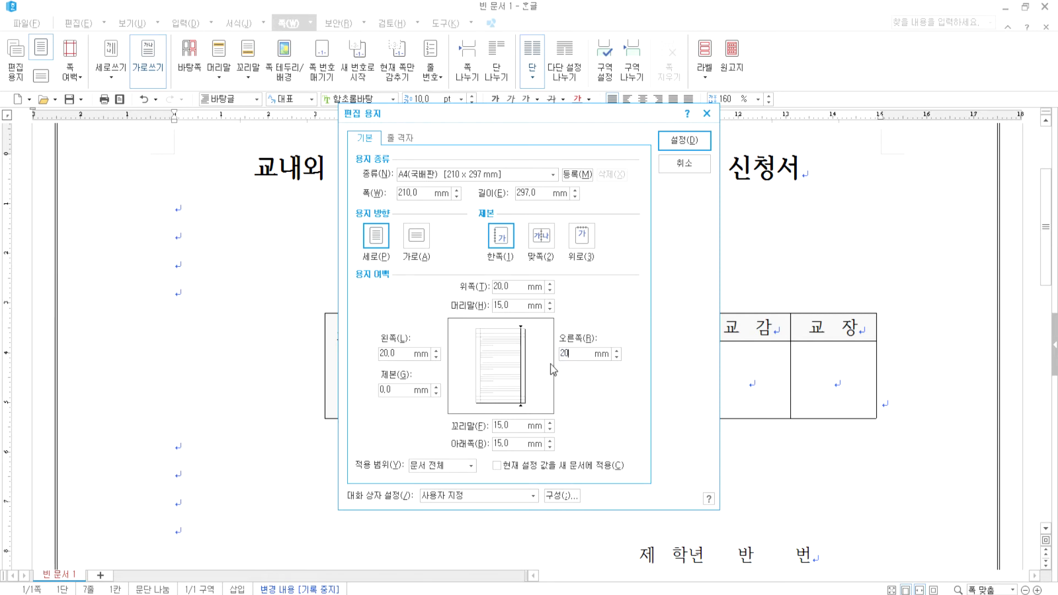
{"action": "left_click", "coordinate": [683, 141]}
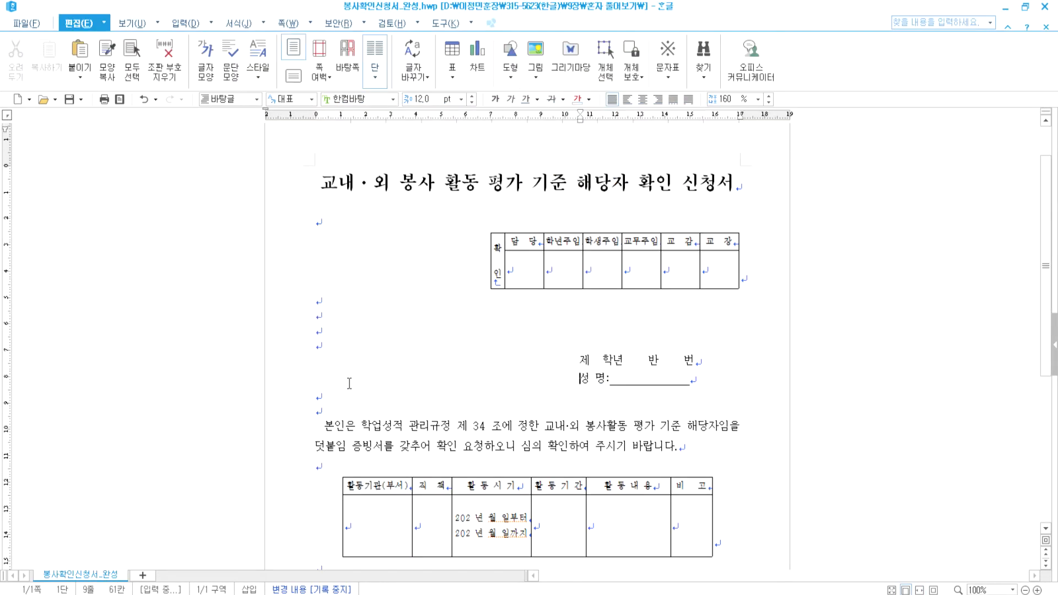
{"action": "key", "text": "F7"}
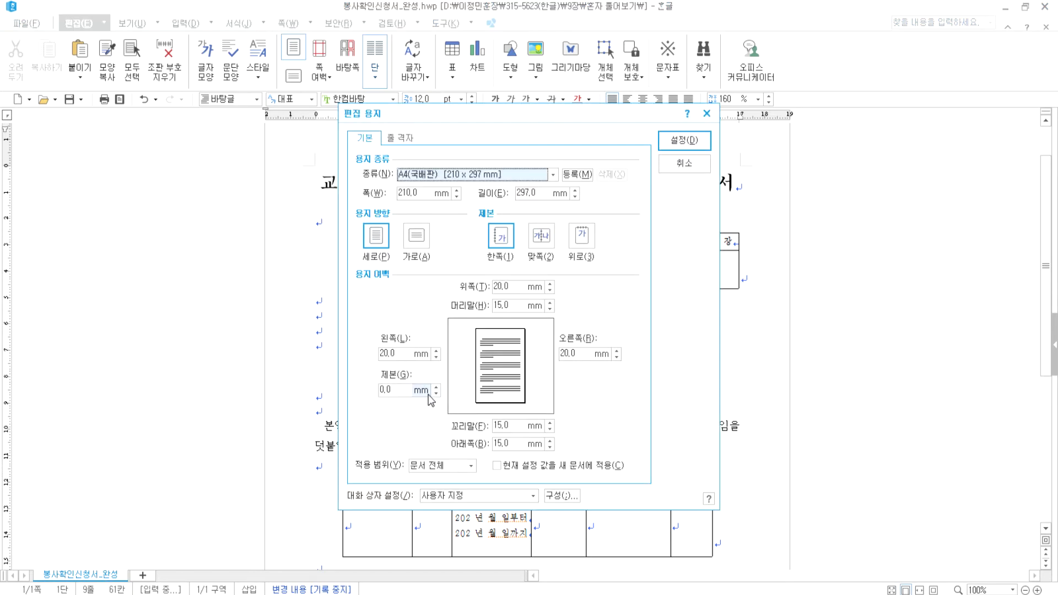
{"action": "left_click", "coordinate": [676, 166]}
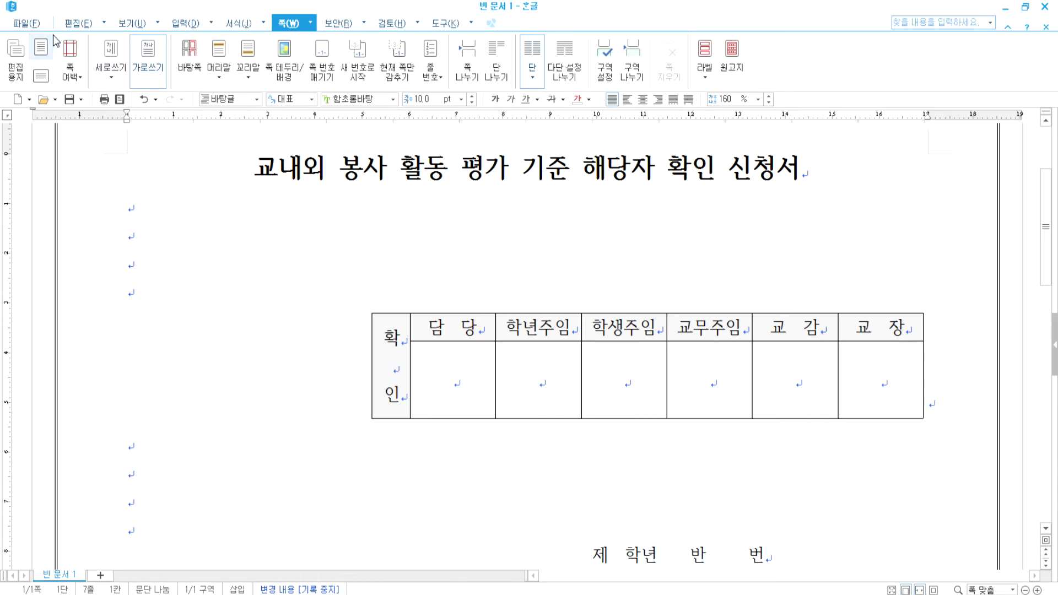
Try narrowing the six columns from 담당 to 교장 in the 확인 table using its blank bottom-row cells
{"action": "left_click", "coordinate": [131, 23]}
{"action": "left_click", "coordinate": [597, 42]}
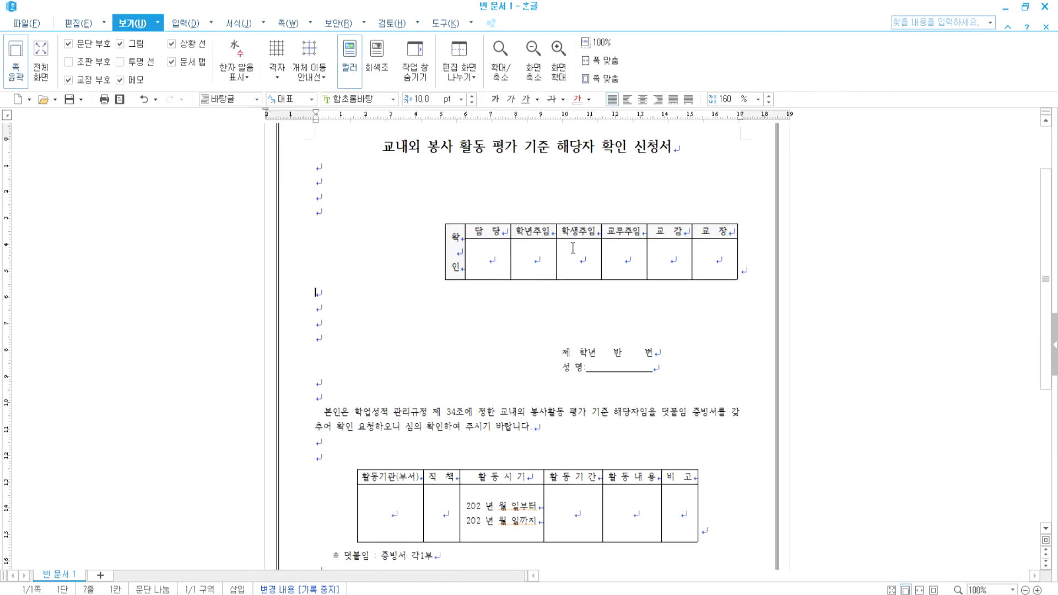
{"action": "left_click_drag", "start_coordinate": [490, 254], "coordinate": [735, 258]}
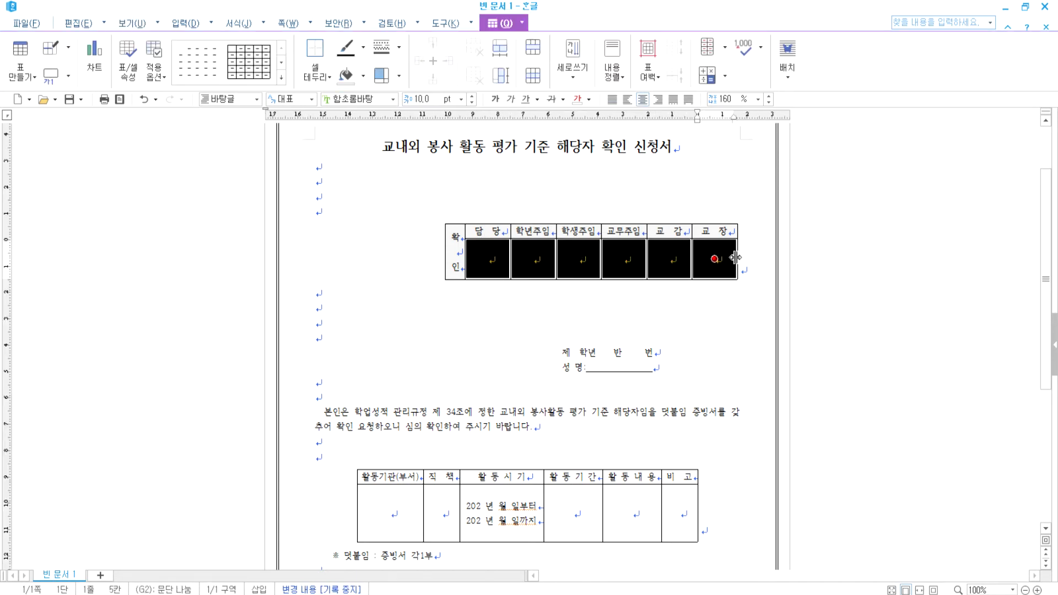
{"action": "key", "text": "ctrl+Left"}
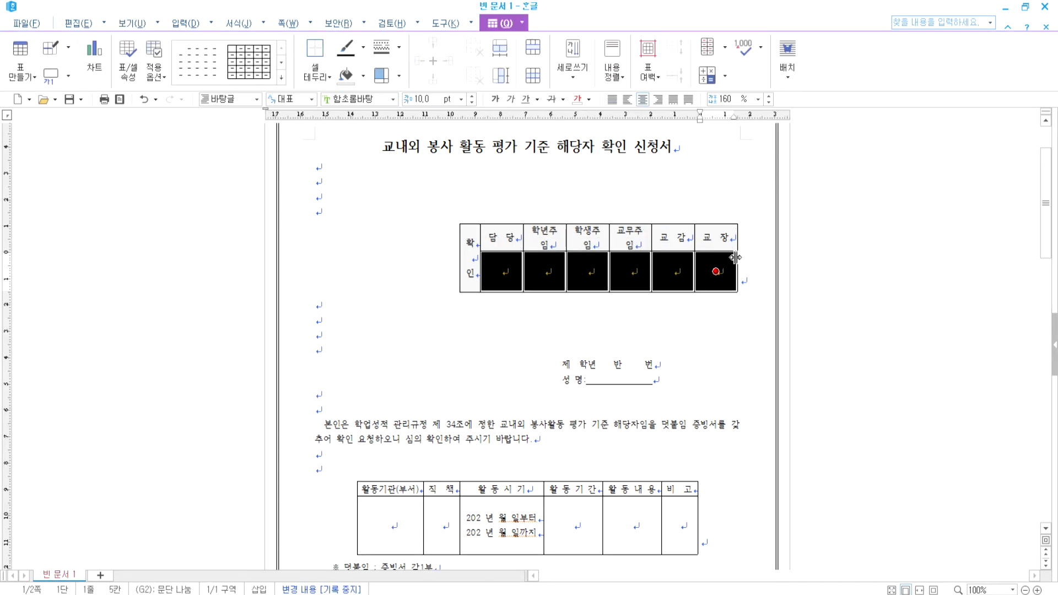
{"action": "key", "text": "ctrl+Right"}
{"action": "key", "text": "Escape"}
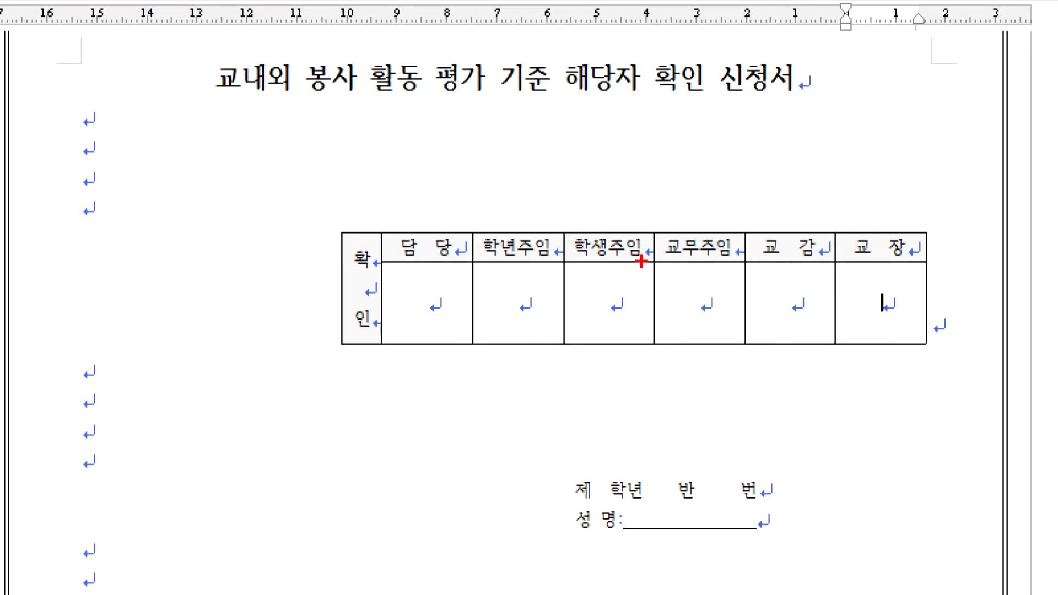
{"action": "mouse_move", "coordinate": [643, 237]}
{"action": "left_mouse_down"}
{"action": "mouse_move", "coordinate": [663, 241]}
{"action": "mouse_move", "coordinate": [664, 256]}
{"action": "left_mouse_up"}
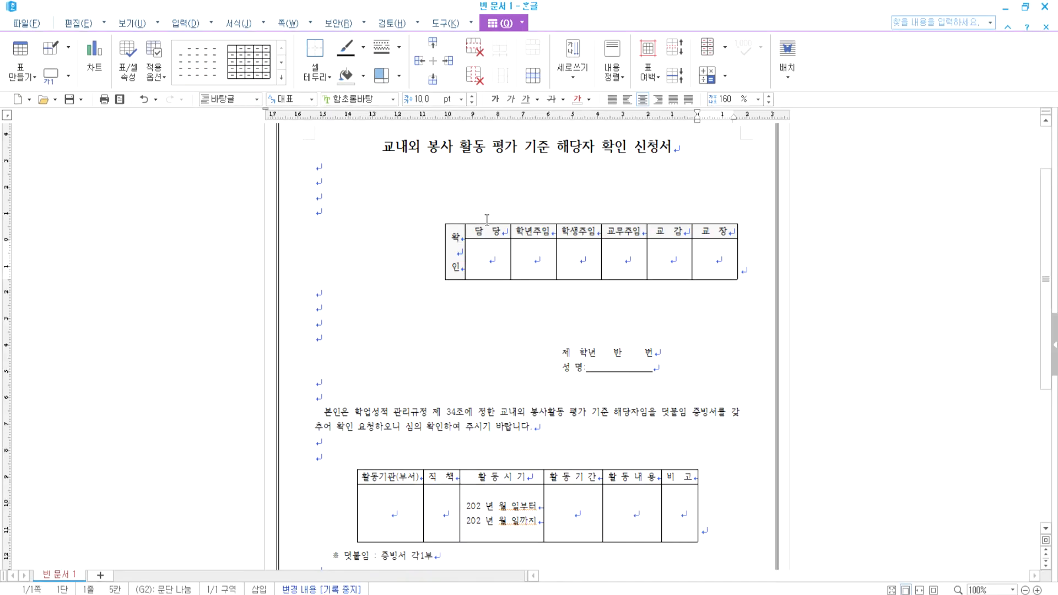
Set the inner margins of all cells in the 확인 table to 0 mm on every side
{"action": "left_click_drag", "start_coordinate": [452, 238], "coordinate": [718, 259]}
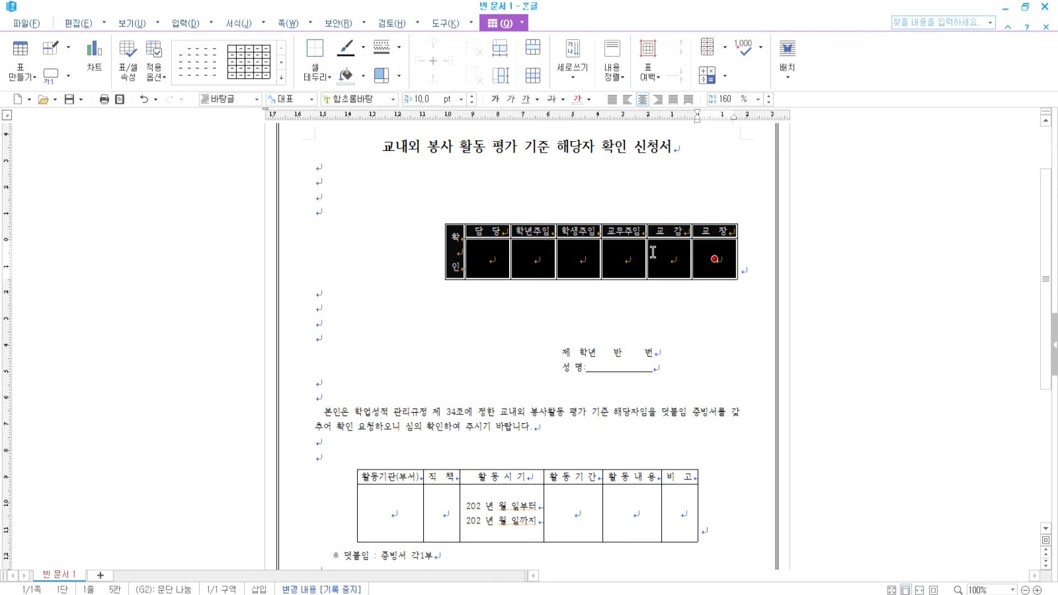
{"action": "key", "text": "p"}
{"action": "key", "text": "Escape"}
{"action": "right_click", "coordinate": [673, 257]}
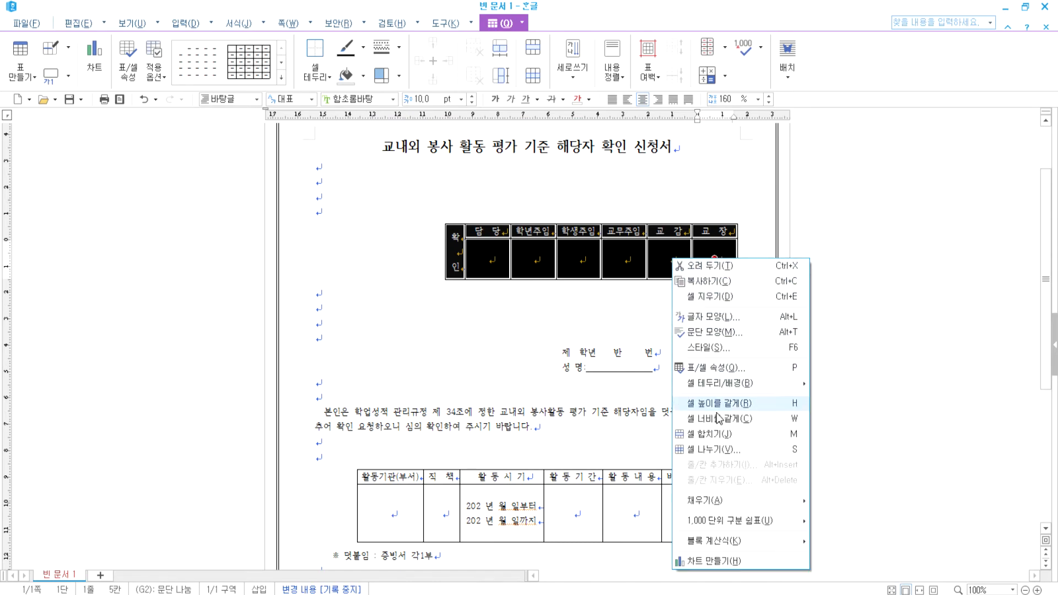
{"action": "left_click", "coordinate": [717, 368]}
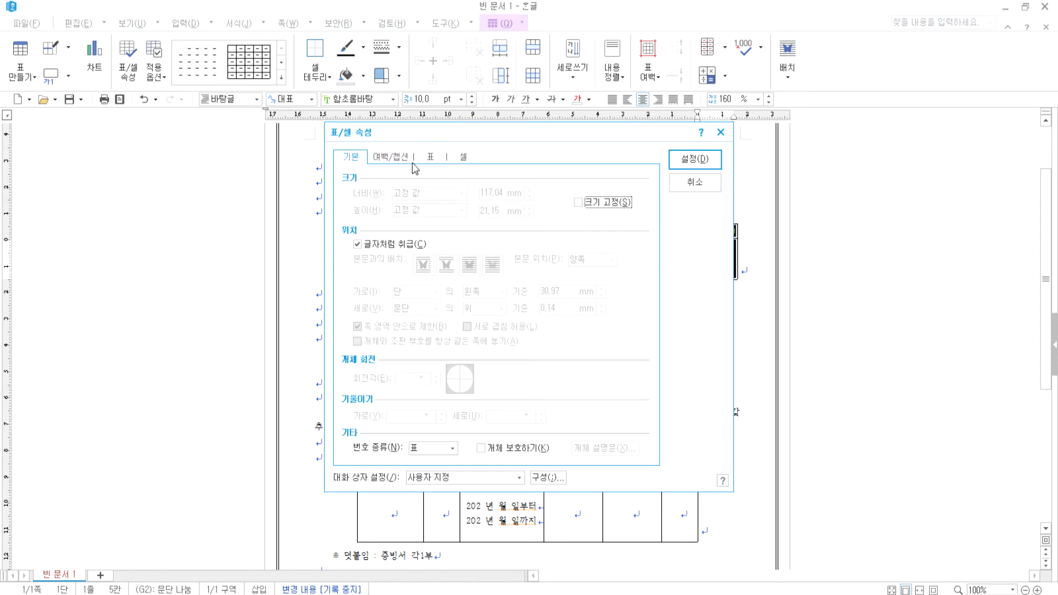
{"action": "left_click", "coordinate": [395, 159]}
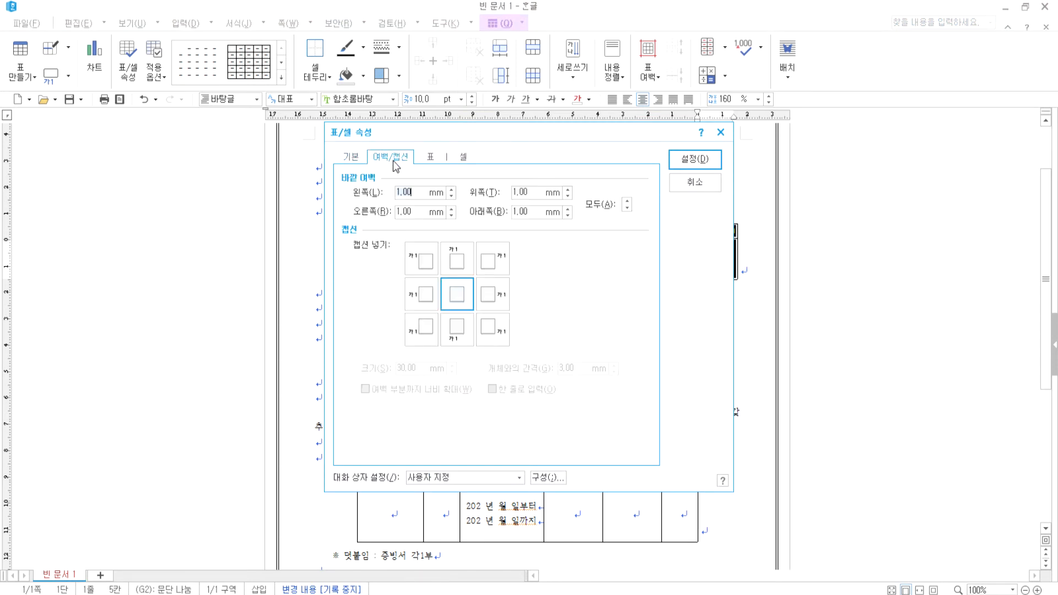
{"action": "left_click", "coordinate": [431, 160]}
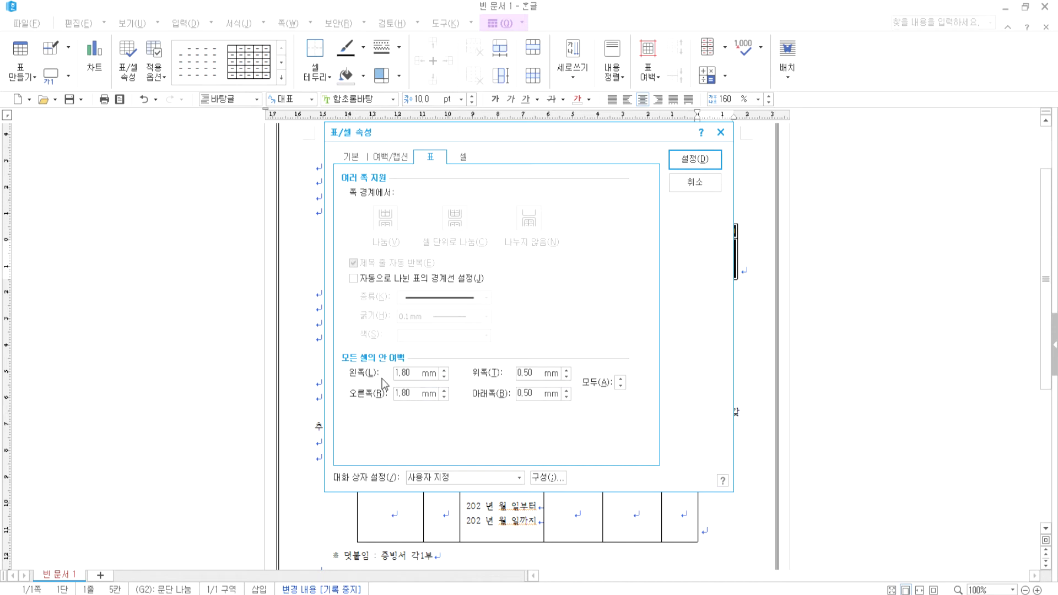
{"action": "left_click", "coordinate": [620, 384]}
{"action": "left_click", "coordinate": [695, 159]}
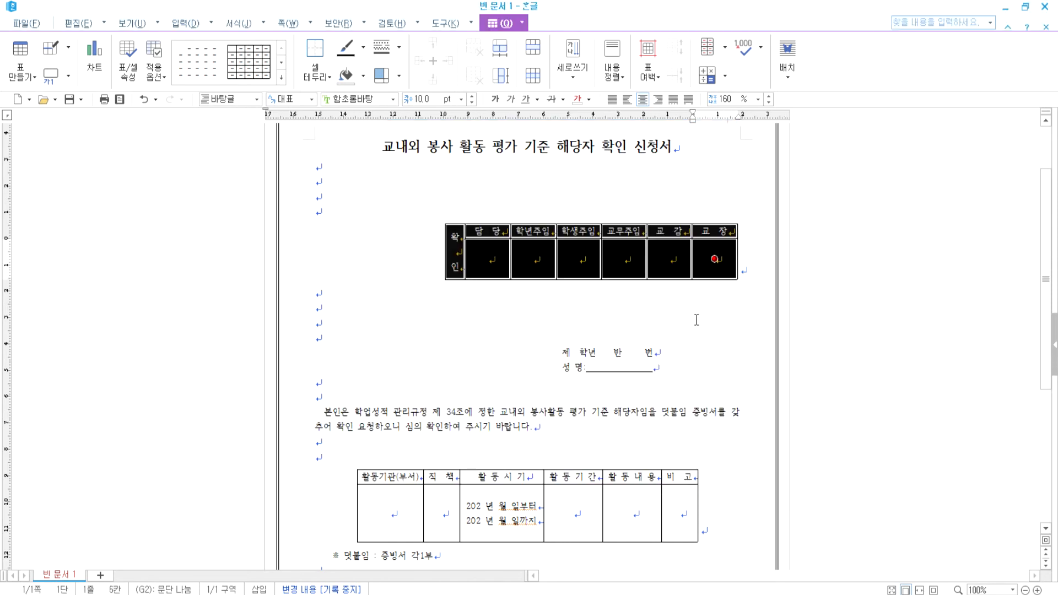
{"action": "double_click", "coordinate": [606, 237]}
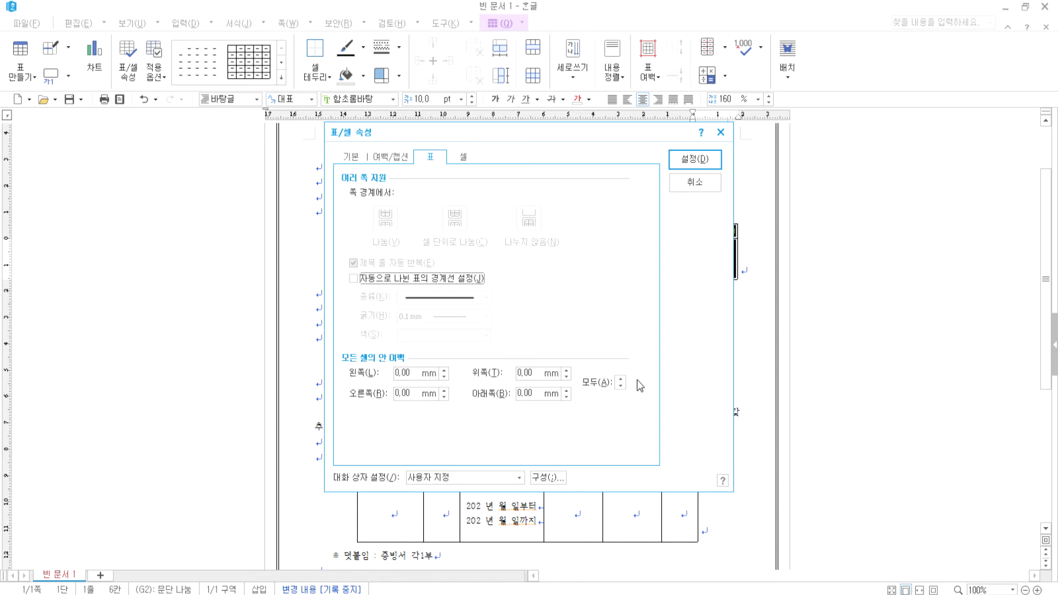
{"action": "left_click", "coordinate": [620, 379]}
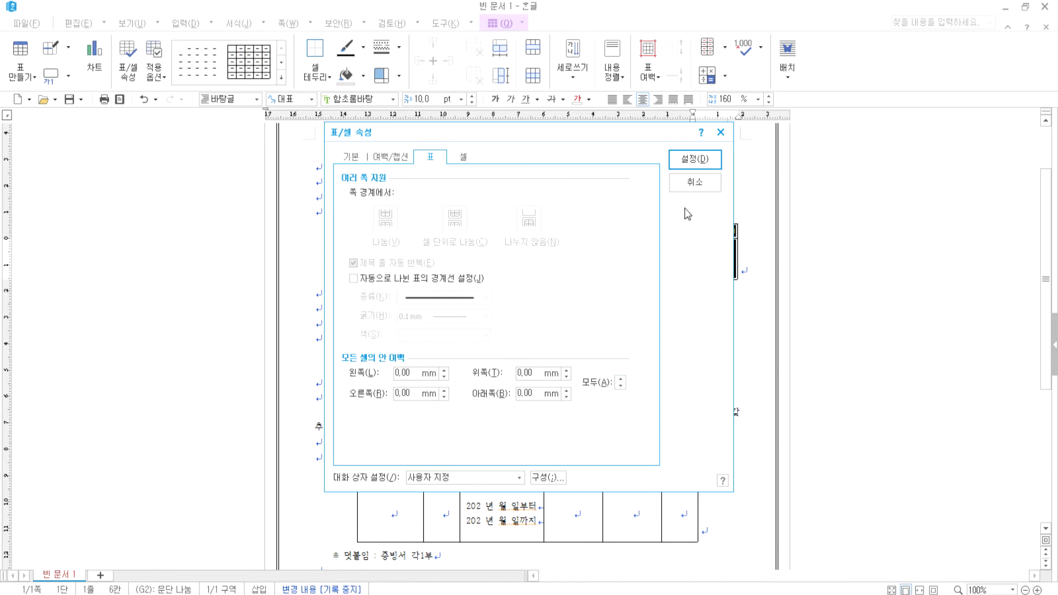
{"action": "left_click", "coordinate": [693, 159]}
Narrow the header and blank cells from 담당 to 교장 together, keeping each header on one line
{"action": "left_click_drag", "start_coordinate": [485, 237], "coordinate": [717, 266]}
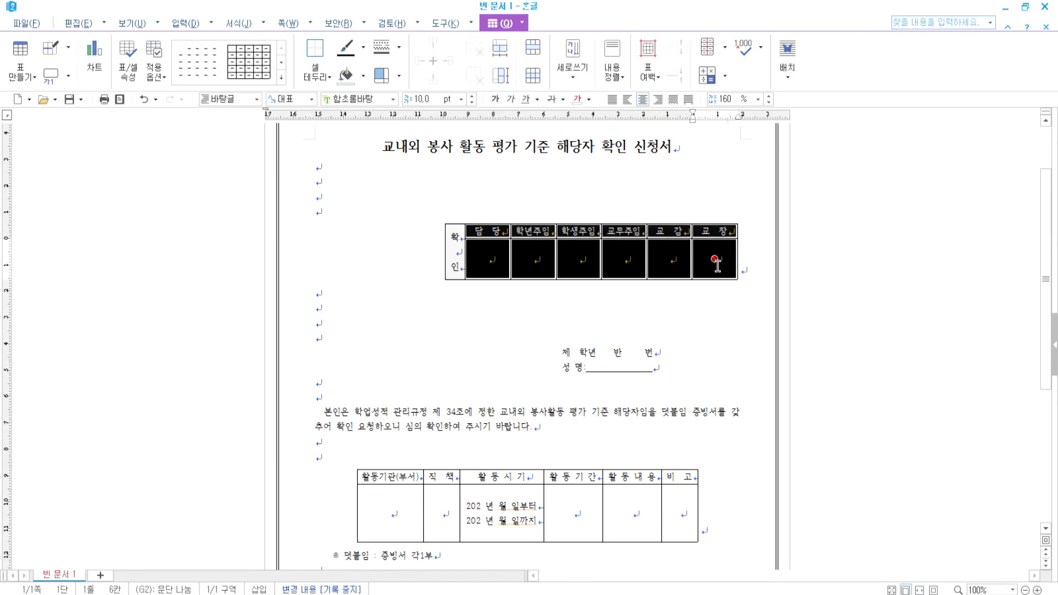
{"action": "key", "text": "ctrl+Left"}
{"action": "key", "text": "ctrl+Left"}
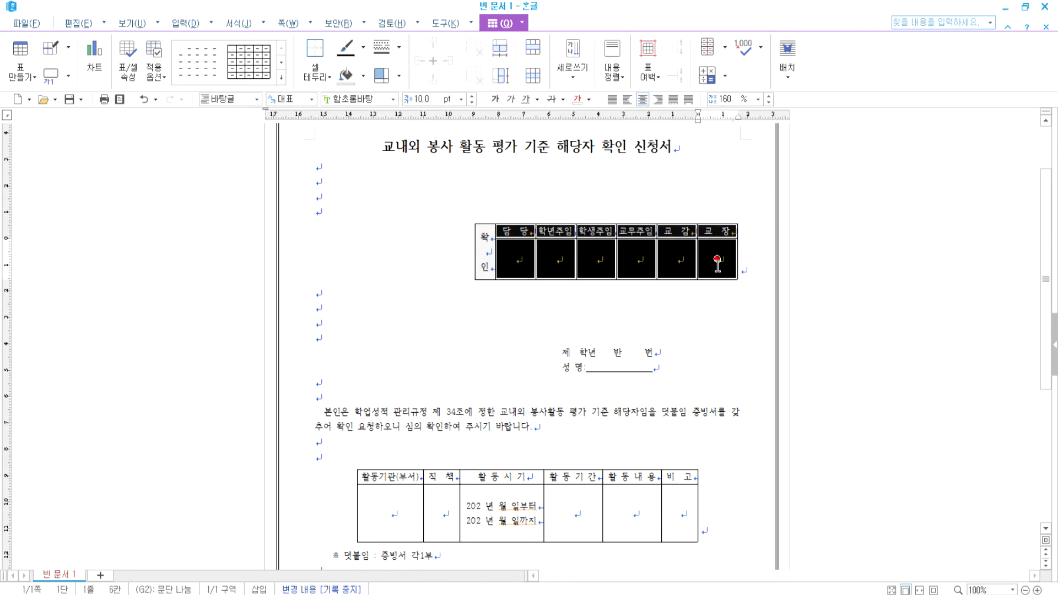
{"action": "key", "text": "ctrl+Left"}
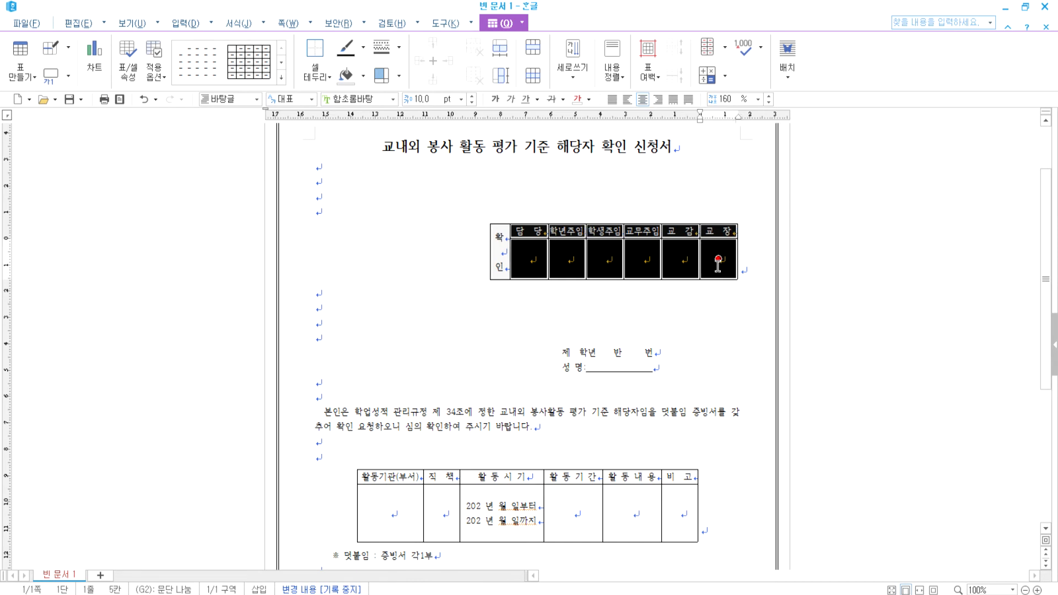
Select the vertical 확인 cell of the approval table and narrow it slightly
{"action": "key", "text": "Left"}
{"action": "key", "text": "Escape"}
{"action": "key", "text": "F5"}
{"action": "key", "text": "Left"}
{"action": "key", "text": "Left"}
{"action": "key", "text": "Left"}
{"action": "key", "text": "Left"}
{"action": "key", "text": "Left"}
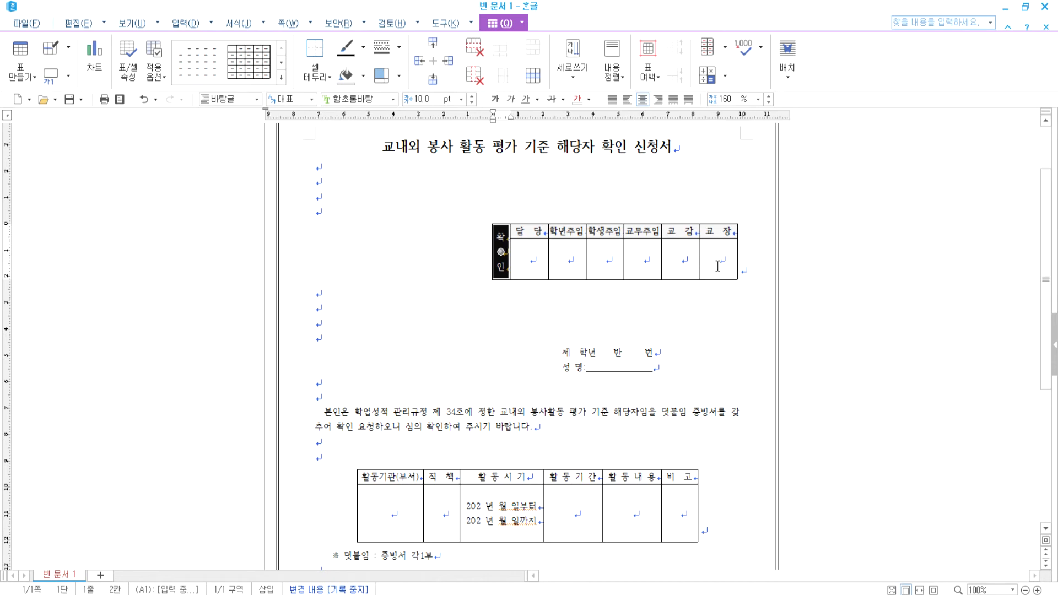
Select the six blank cells under 담당 through 교장 and narrow their columns further
{"action": "key", "text": "Right"}
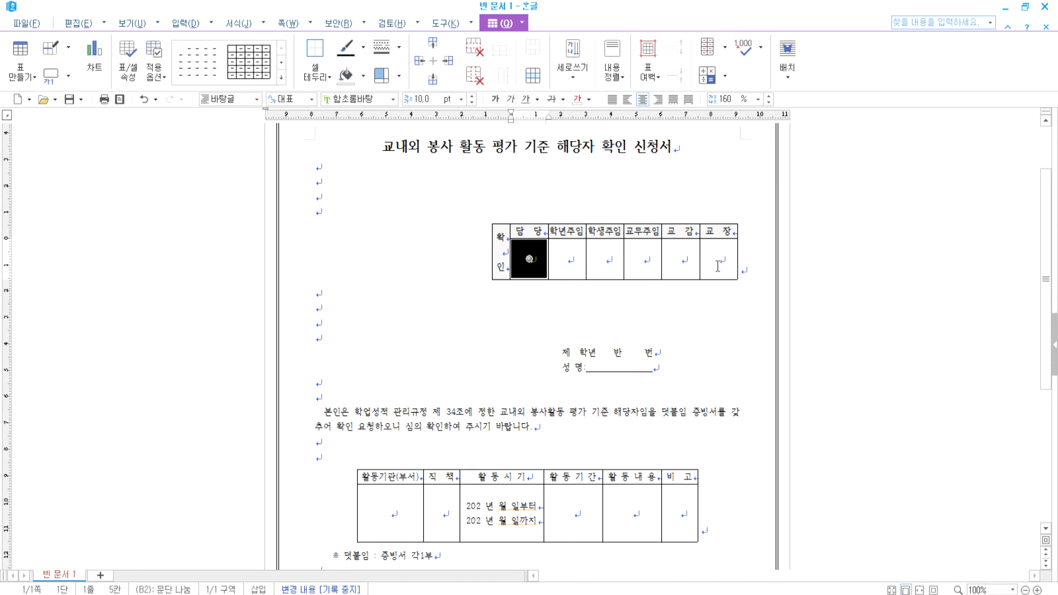
{"action": "key", "text": "shift+Right"}
{"action": "key", "text": "shift+Right"}
{"action": "key", "text": "shift+Right"}
{"action": "key", "text": "shift+Right"}
{"action": "key", "text": "shift+Right"}
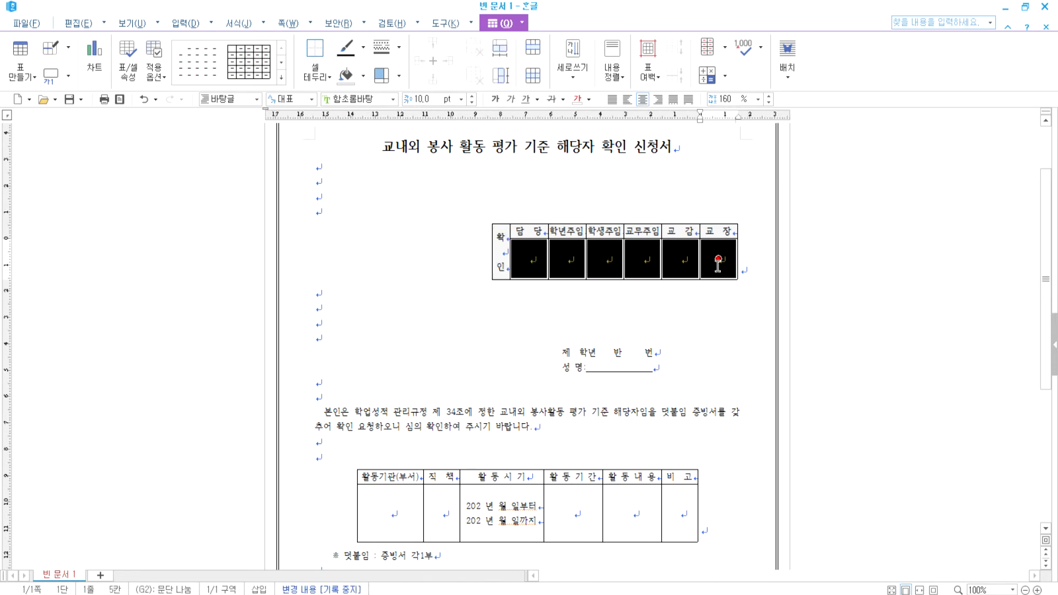
{"action": "key", "text": "ctrl+Left"}
{"action": "key", "text": "ctrl+Left"}
{"action": "key", "text": "ctrl+Right"}
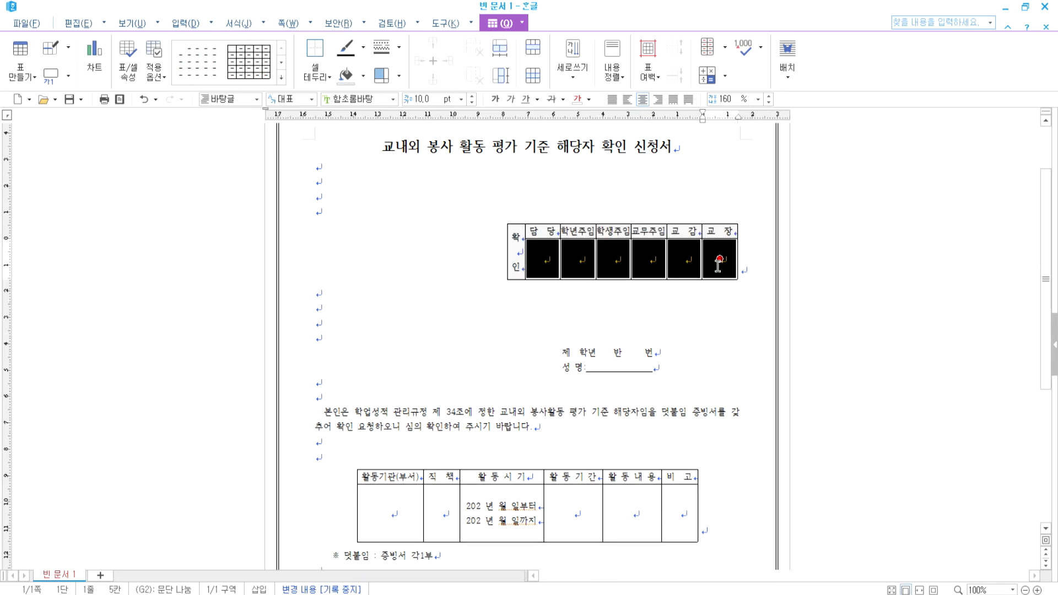
Narrow the vertical 확인 cell one more increment and leave the table
{"action": "left_click", "coordinate": [718, 264]}
{"action": "key", "text": "F5"}
{"action": "key", "text": "Left"}
{"action": "key", "text": "Left"}
{"action": "key", "text": "Left"}
{"action": "key", "text": "Left"}
{"action": "key", "text": "Left"}
{"action": "key", "text": "Left"}
{"action": "key", "text": "ctrl+Left"}
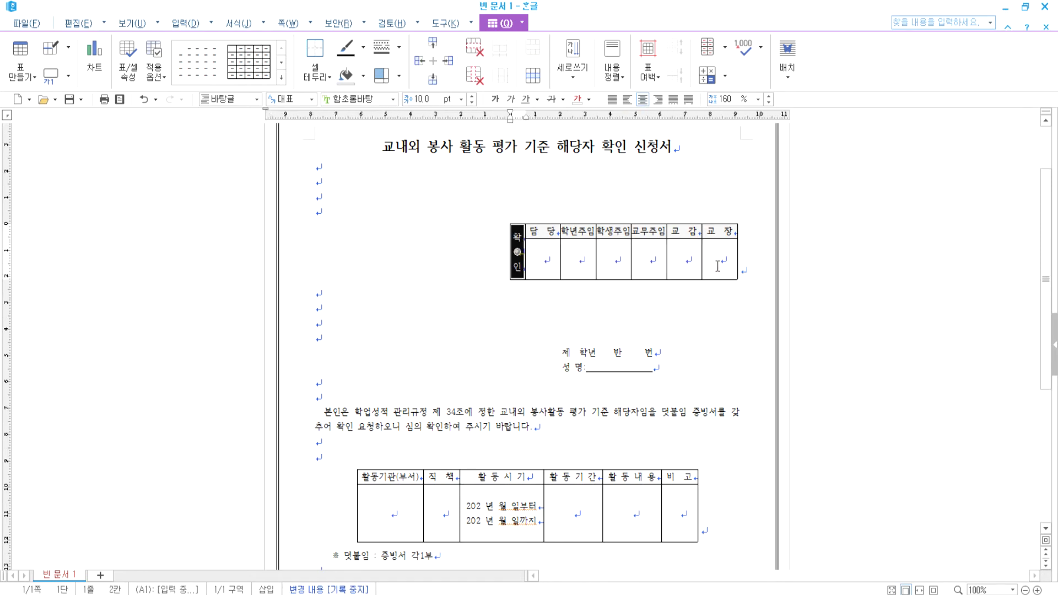
{"action": "key", "text": "Escape"}
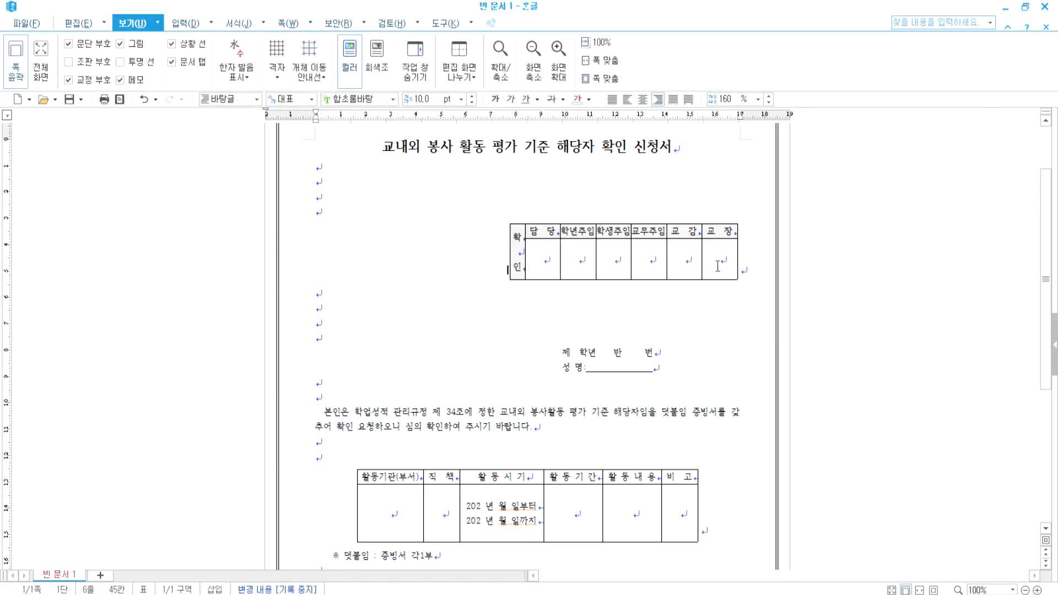
Reduce the height of the 확인 table's blank bottom row by one increment
{"action": "key", "text": "F5"}
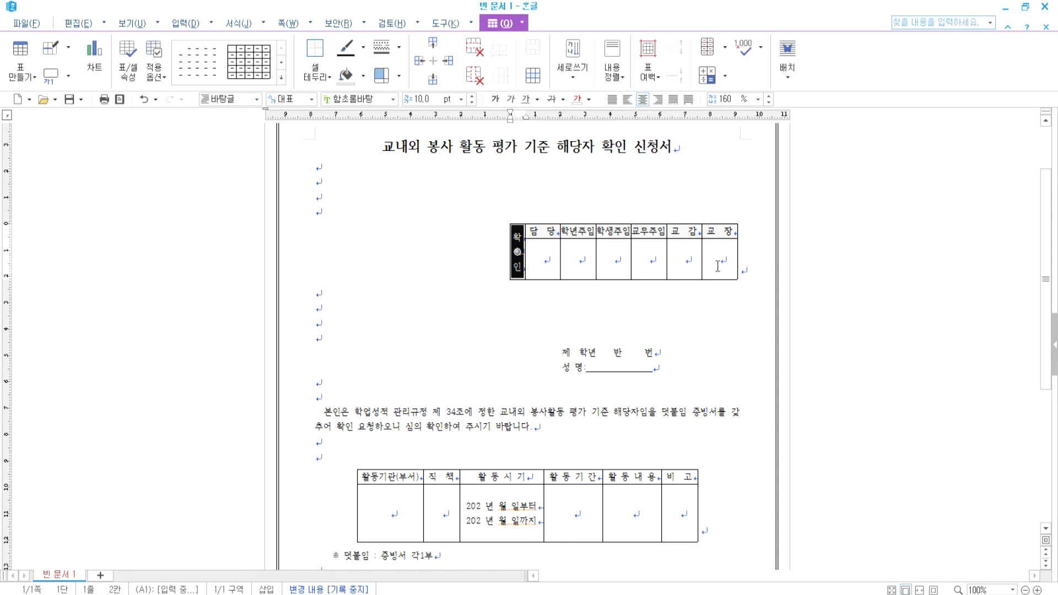
{"action": "key", "text": "Right"}
{"action": "key", "text": "ctrl+Up"}
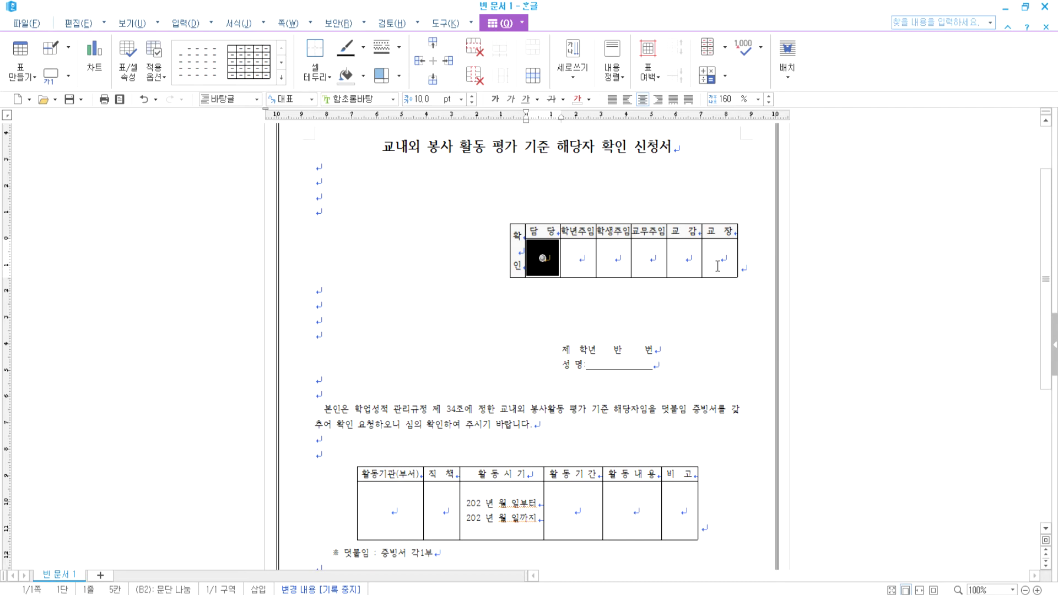
Select the blank cells from 담당 to 교장 and widen their columns by several increments
{"action": "key", "text": "F5"}
{"action": "key", "text": "Right"}
{"action": "key", "text": "Right"}
{"action": "key", "text": "Right"}
{"action": "key", "text": "Right"}
{"action": "key", "text": "Right"}
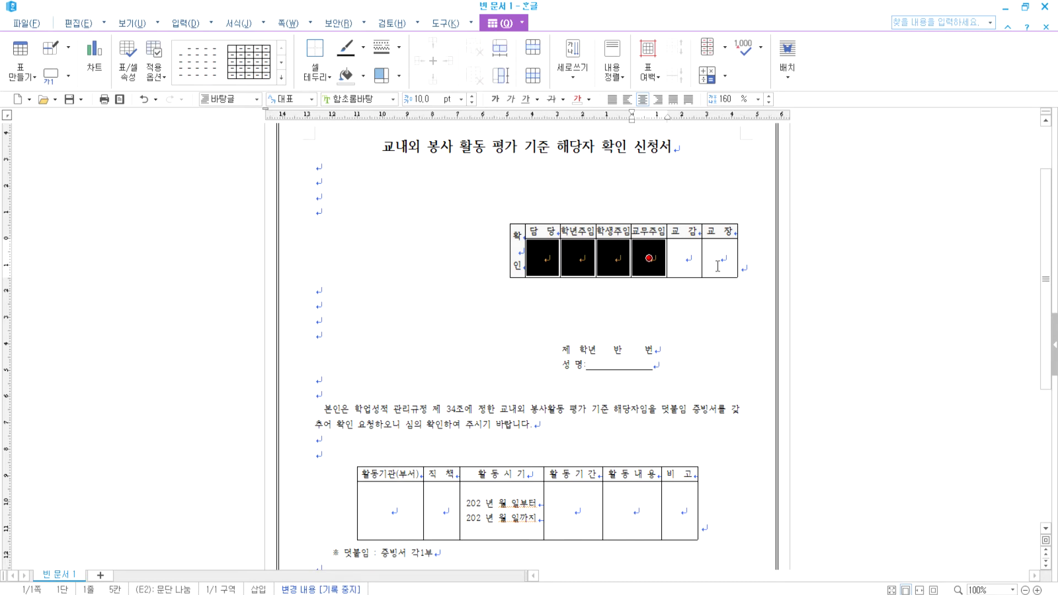
{"action": "key", "text": "ctrl+Right"}
{"action": "key", "text": "ctrl+Right"}
{"action": "key", "text": "ctrl+Right"}
{"action": "key", "text": "ctrl+Right"}
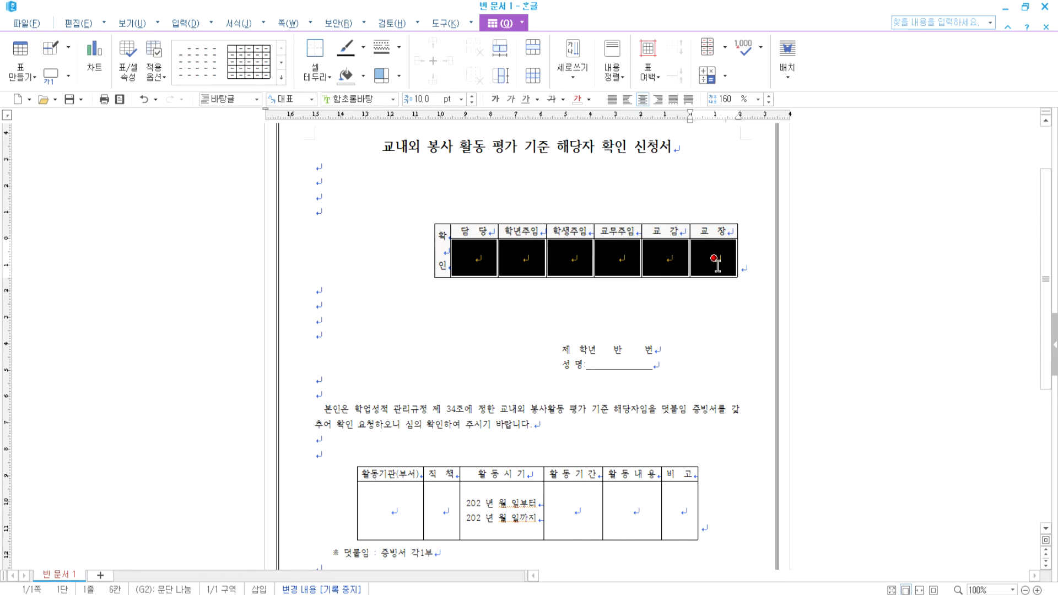
Narrow the columns of the blank cells under 담당 through 교장, keeping each heading on a single line, and deselect them
{"action": "key", "text": "ctrl+Left"}
{"action": "key", "text": "ctrl+Left"}
{"action": "key", "text": "ctrl+Left"}
{"action": "key", "text": "ctrl+Left"}
{"action": "key", "text": "ctrl+Left"}
{"action": "key", "text": "ctrl+Left"}
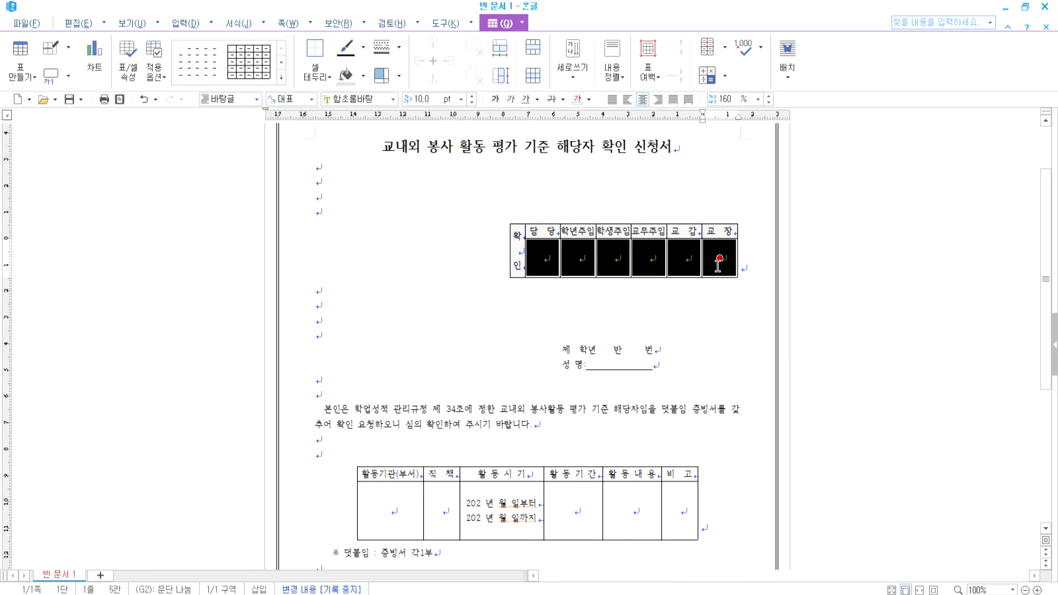
{"action": "key", "text": "ctrl+Left"}
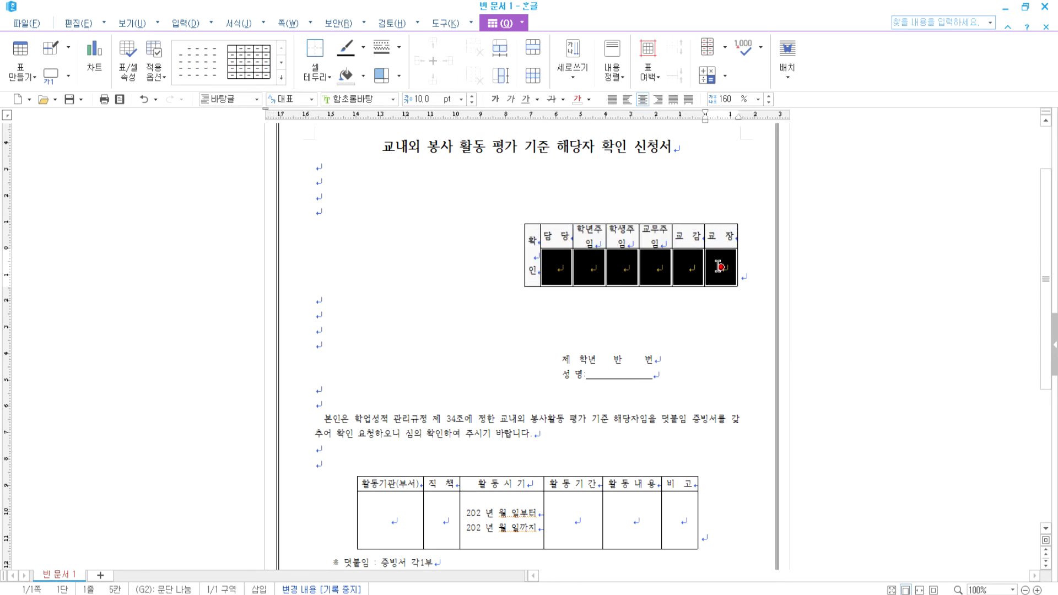
{"action": "key", "text": "ctrl+Right"}
{"action": "key", "text": "Escape"}
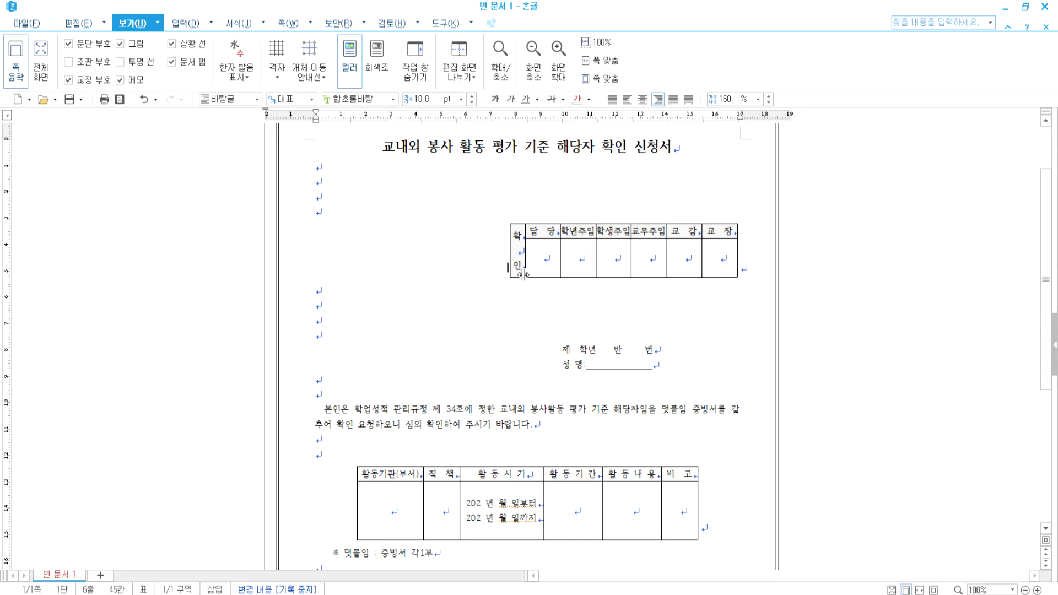
Move the 제 학년 반 번 and 성 명 lines further right by adding leading spaces
{"action": "left_click", "coordinate": [553, 353]}
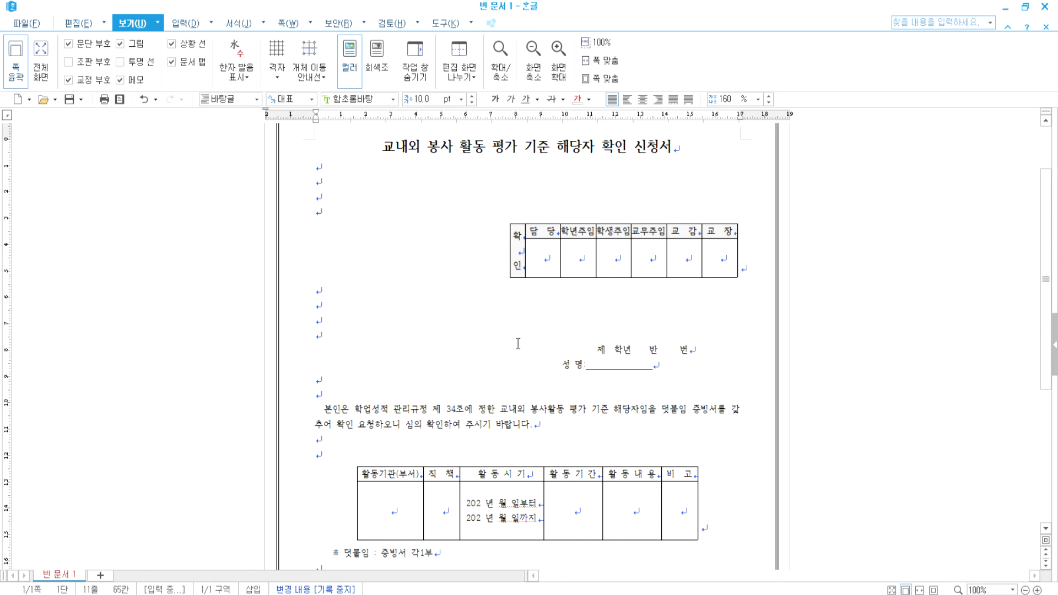
{"action": "left_click", "coordinate": [558, 366]}
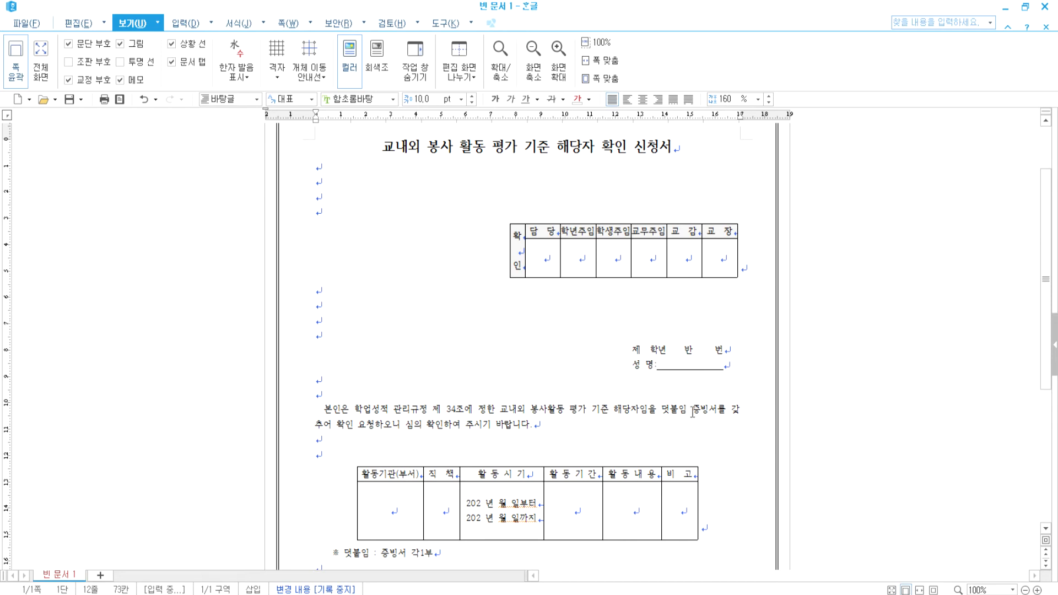
{"action": "scroll", "coordinate": [672, 348], "scroll_direction": "down", "scroll_amount": 4}
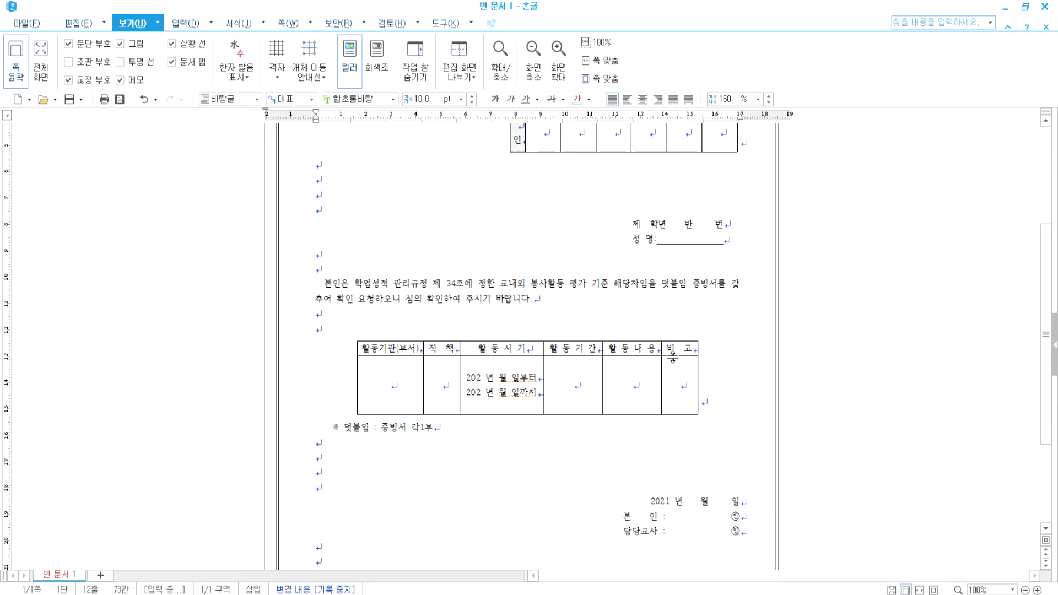
{"action": "scroll", "coordinate": [672, 359], "scroll_direction": "down", "scroll_amount": 3}
{"action": "scroll", "coordinate": [672, 360], "scroll_direction": "up", "scroll_amount": 9}
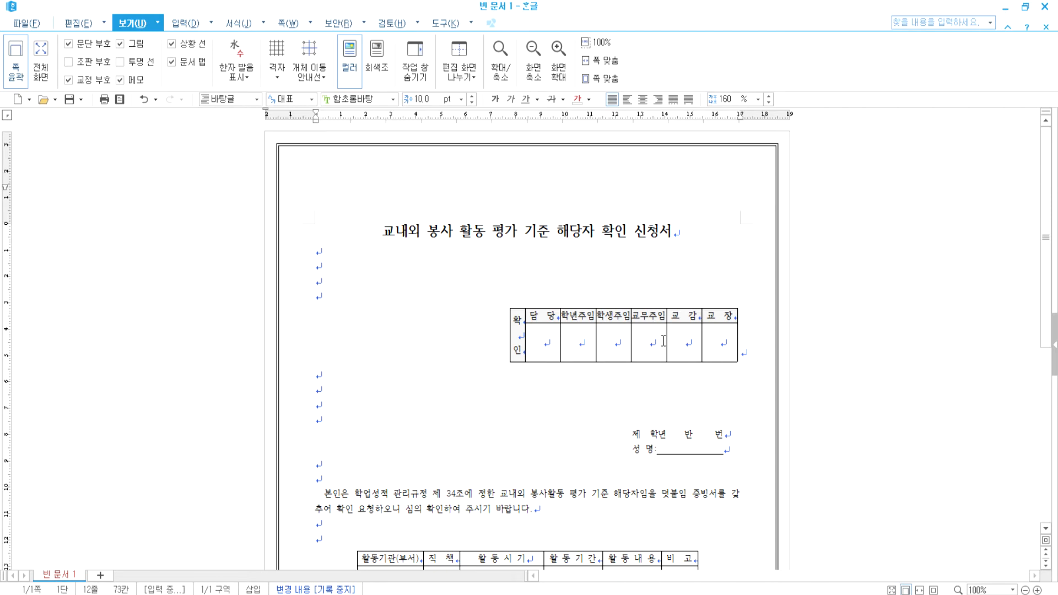
Check the line spacing of the date and signature lines in the 봉사확인신청서_완성 sample and return to the draft
{"action": "scroll", "coordinate": [682, 353], "scroll_direction": "down", "scroll_amount": 7}
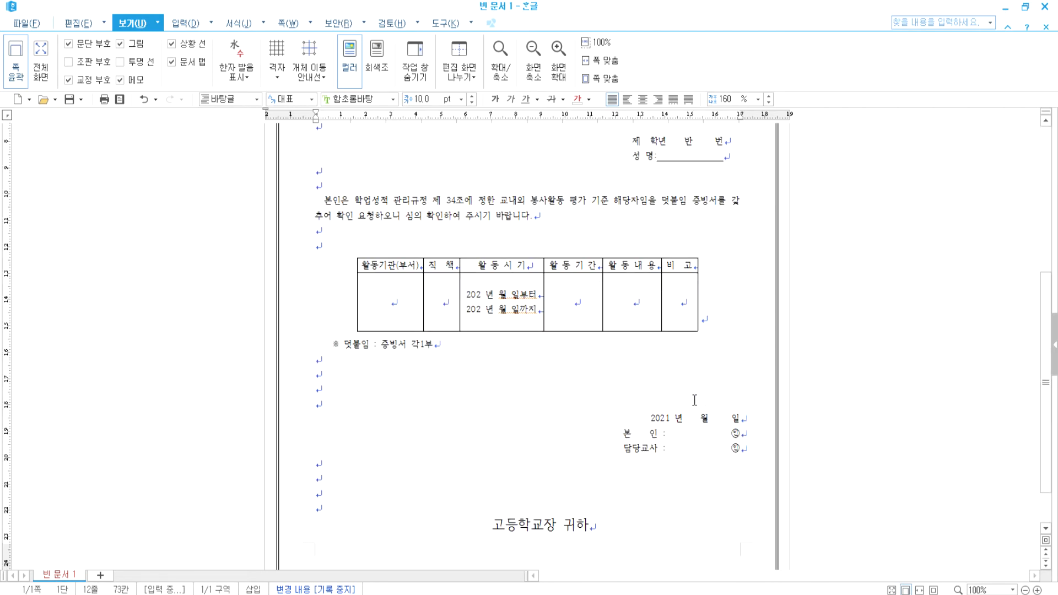
{"action": "scroll", "coordinate": [694, 400], "scroll_direction": "down", "scroll_amount": 1}
{"action": "left_click_drag", "start_coordinate": [594, 362], "coordinate": [745, 399]}
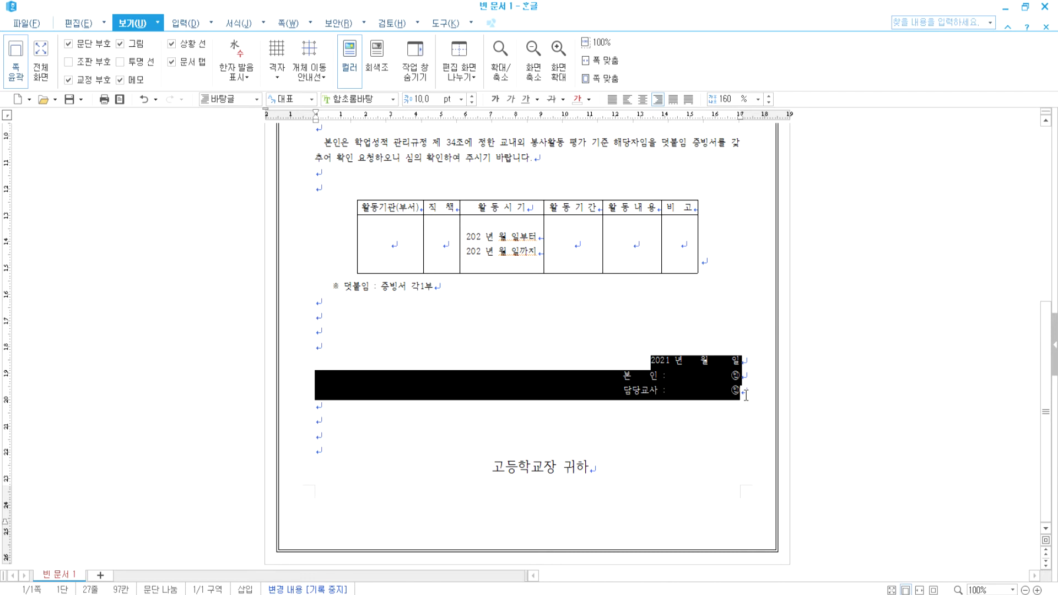
{"action": "left_click", "coordinate": [687, 409]}
{"action": "left_click", "coordinate": [758, 593]}
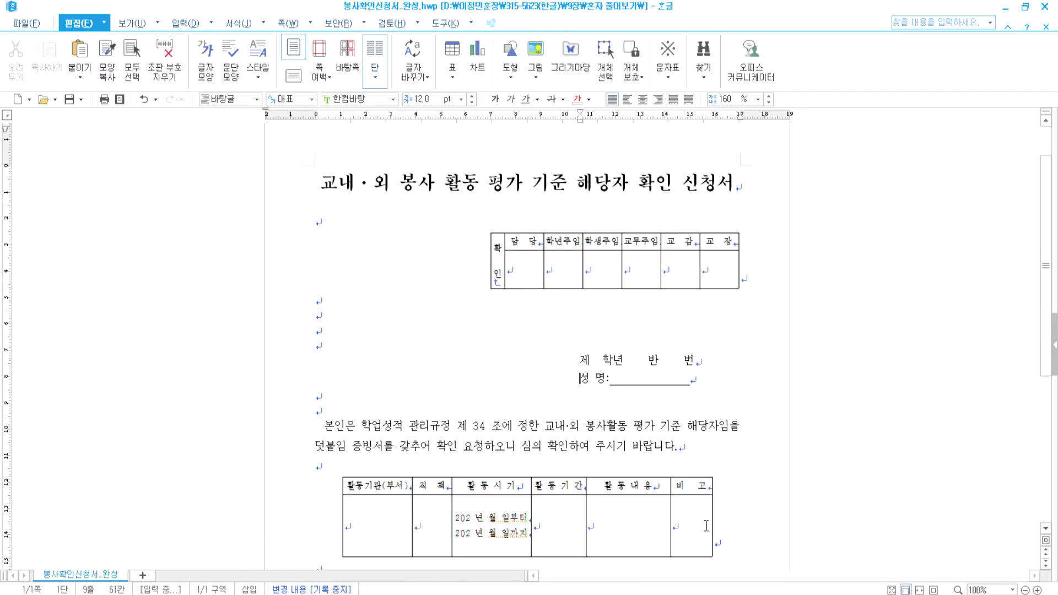
{"action": "scroll", "coordinate": [640, 451], "scroll_direction": "down", "scroll_amount": 4}
{"action": "left_click", "coordinate": [636, 440]}
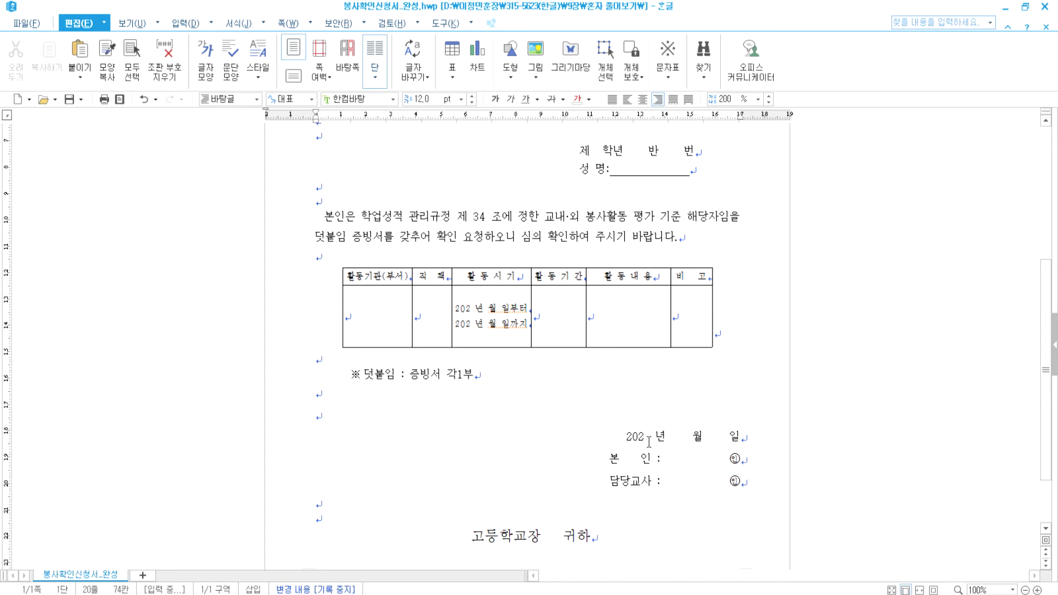
{"action": "left_click", "coordinate": [548, 218]}
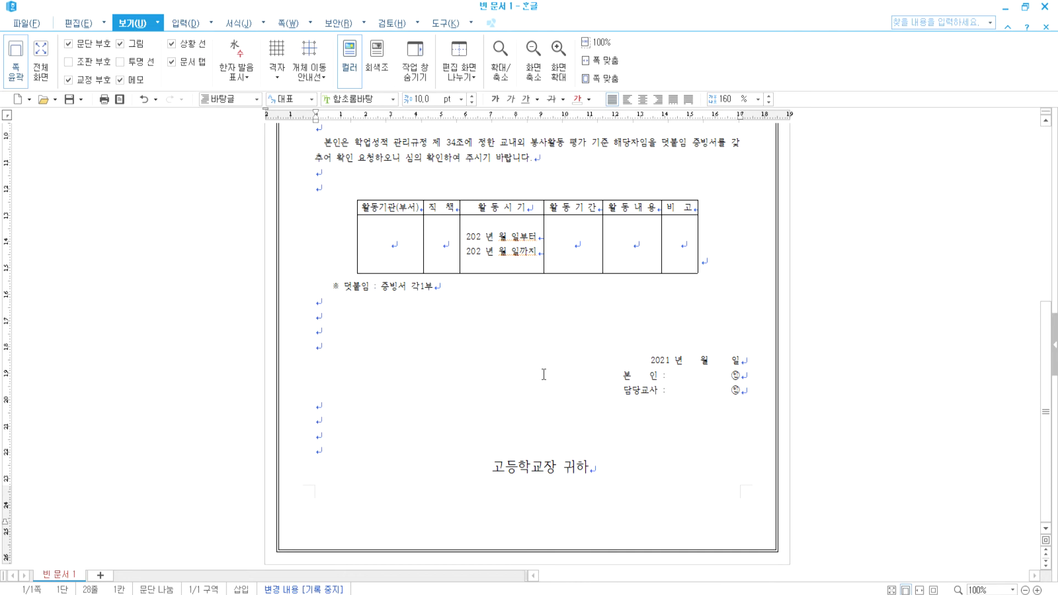
{"action": "scroll", "coordinate": [503, 351], "scroll_direction": "up", "scroll_amount": 8}
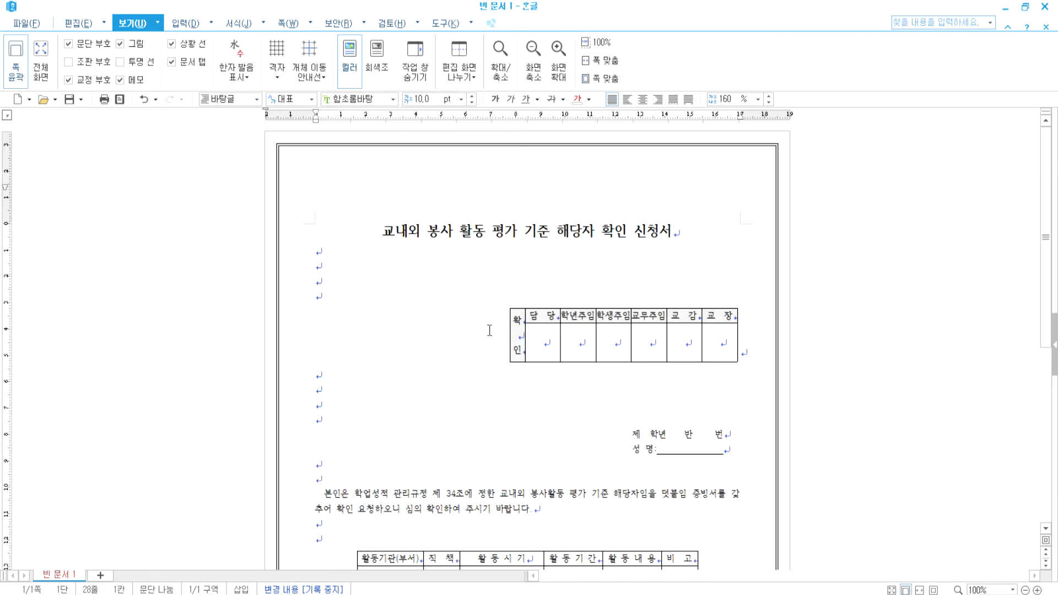
Select the entire draft and set its line spacing to 180%
{"action": "key", "text": "ctrl+a"}
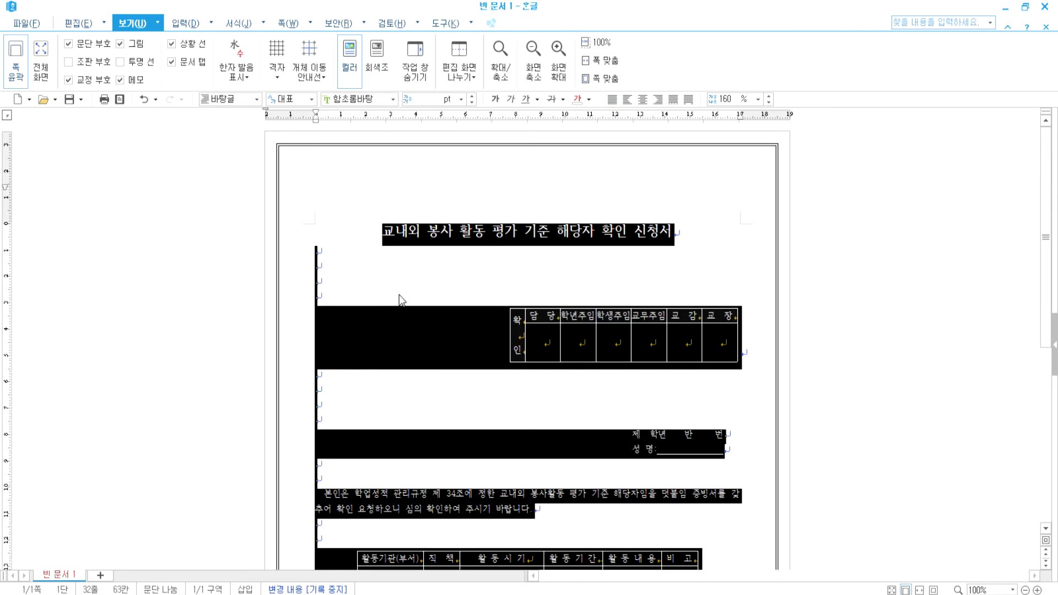
{"action": "left_click", "coordinate": [437, 277]}
{"action": "left_click", "coordinate": [423, 269]}
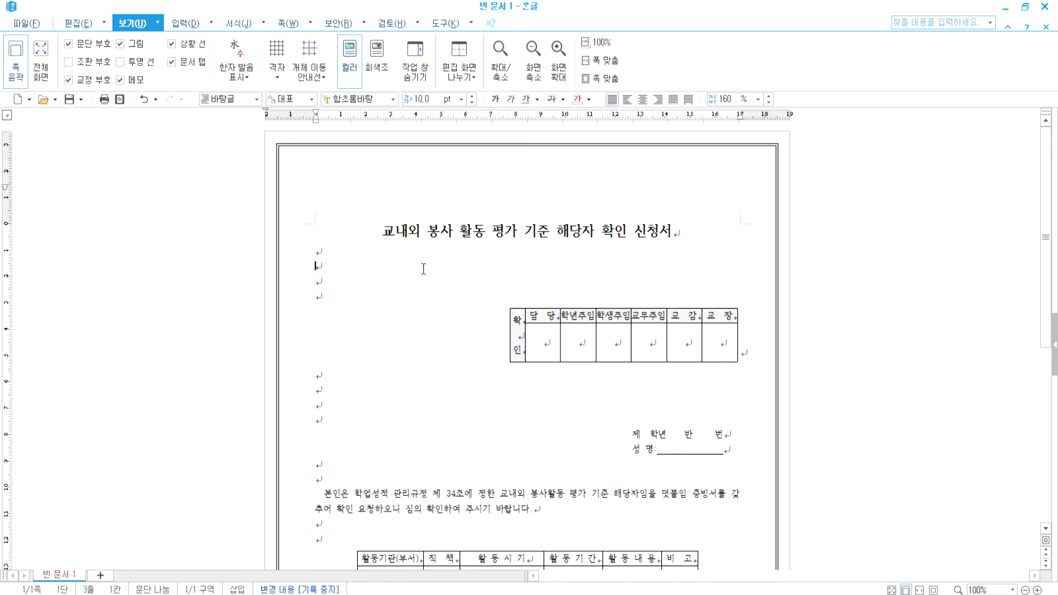
{"action": "key", "text": "ctrl+a"}
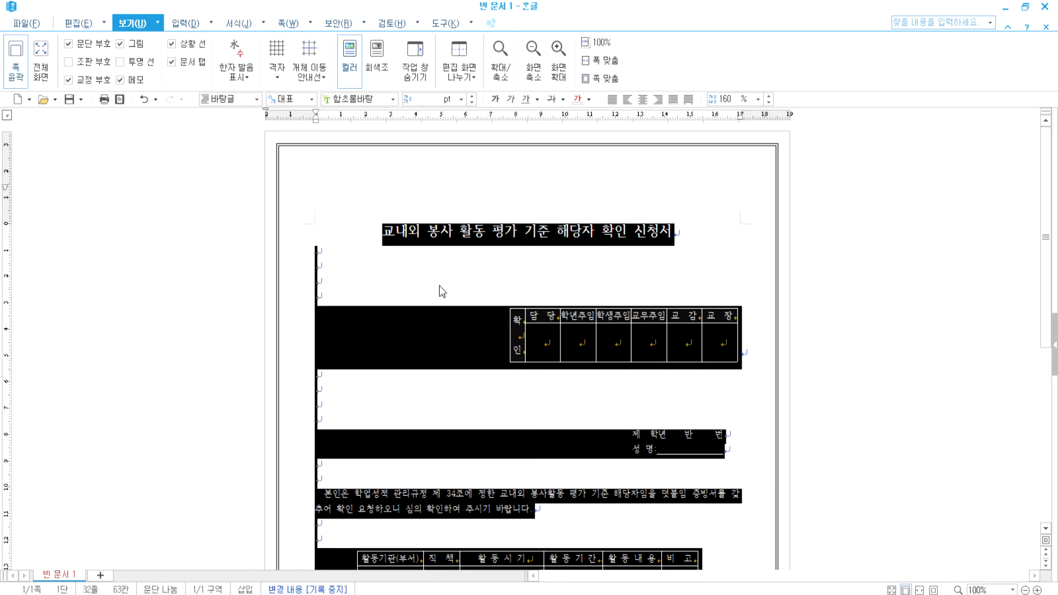
{"action": "left_click", "coordinate": [759, 101]}
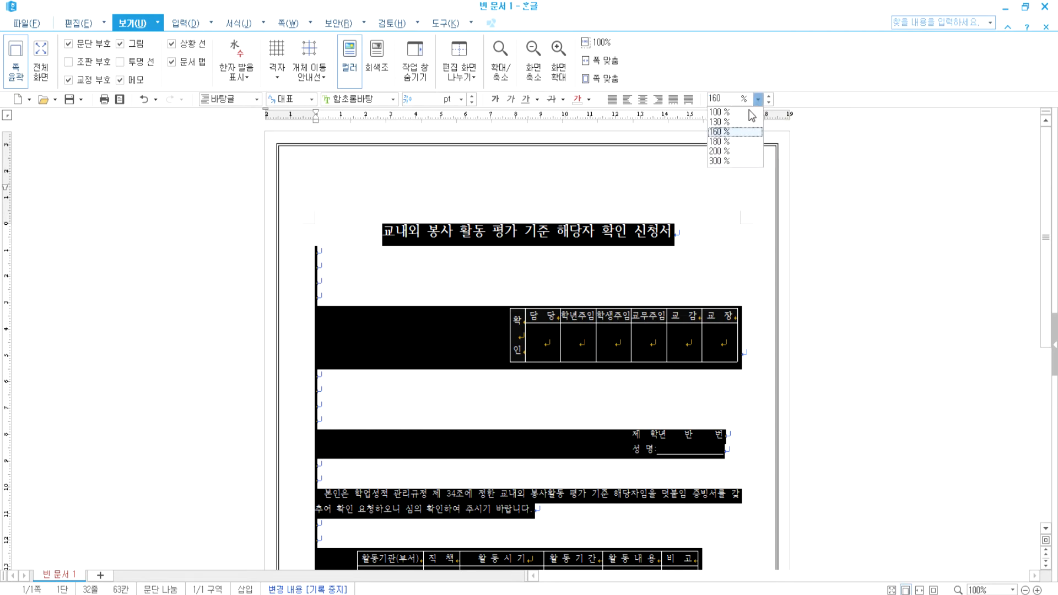
{"action": "left_click", "coordinate": [719, 143]}
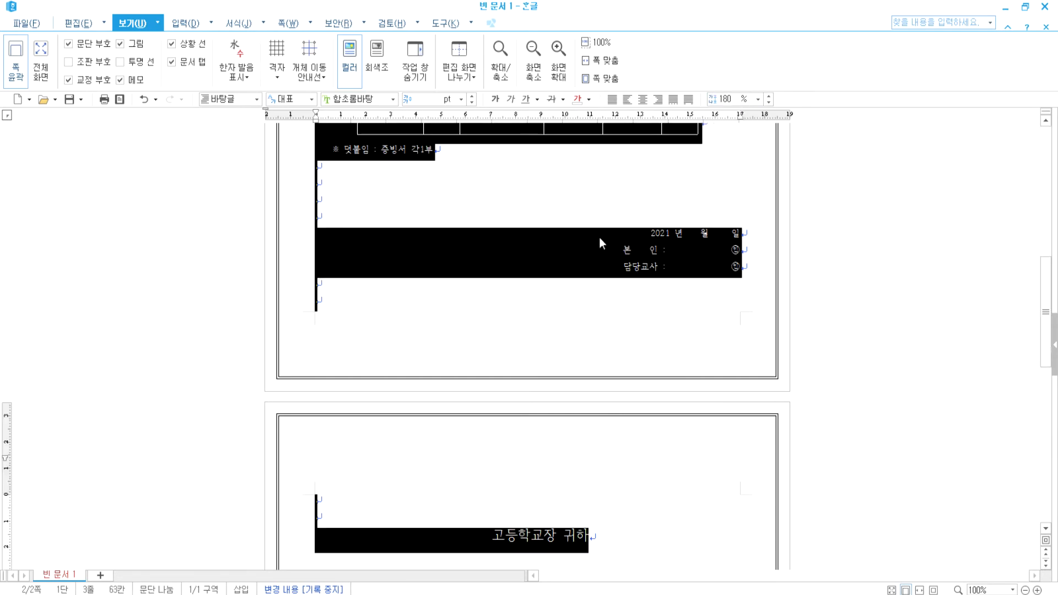
{"action": "left_click", "coordinate": [453, 272]}
Delete one blank line above the 확인 table and one below it
{"action": "scroll", "coordinate": [444, 283], "scroll_direction": "up", "scroll_amount": 6}
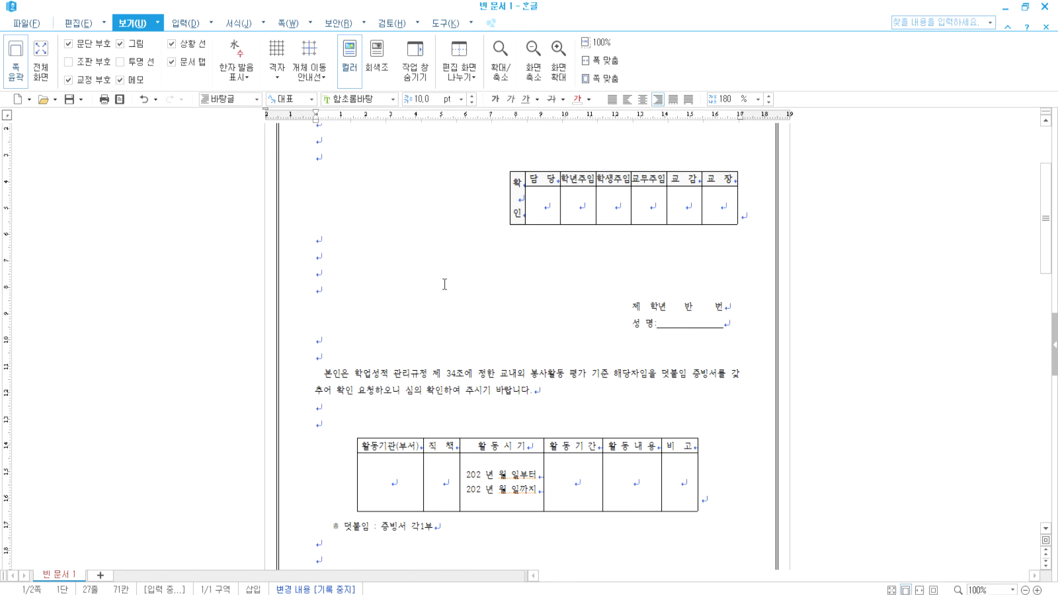
{"action": "scroll", "coordinate": [444, 283], "scroll_direction": "up", "scroll_amount": 2}
{"action": "left_click", "coordinate": [324, 236]}
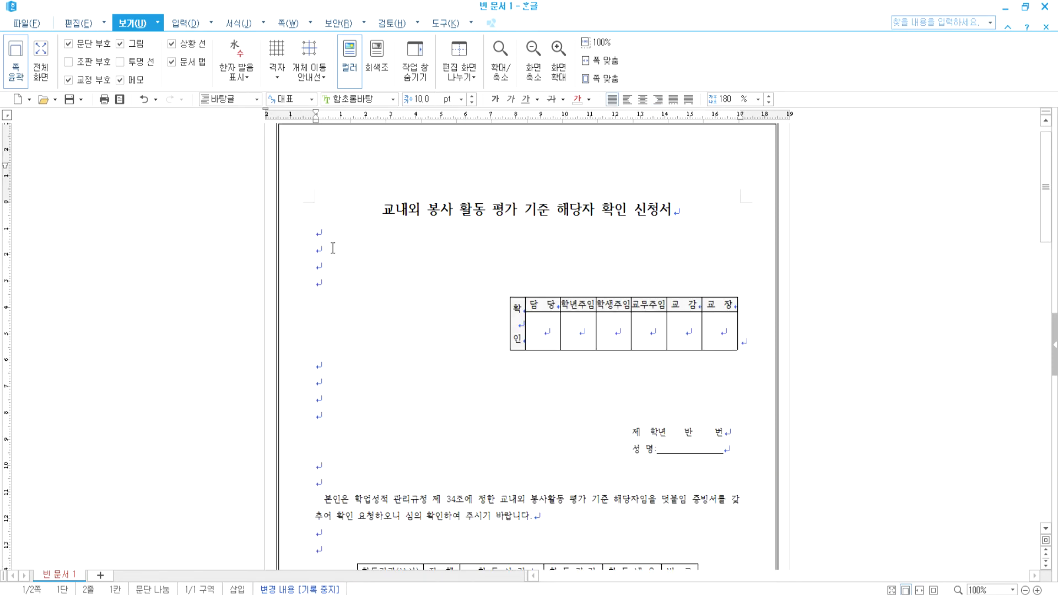
{"action": "key", "text": "Delete"}
{"action": "left_click", "coordinate": [333, 348]}
{"action": "key", "text": "Delete"}
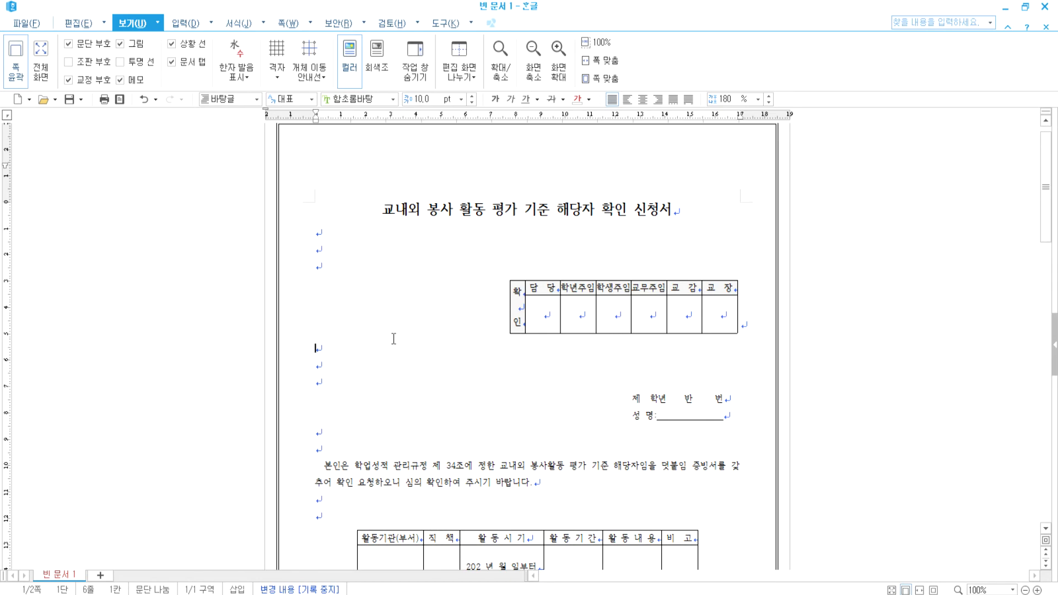
Delete one blank line below the 덧붙임 note and one below the 담당교사 line
{"action": "scroll", "coordinate": [393, 338], "scroll_direction": "down", "scroll_amount": 5}
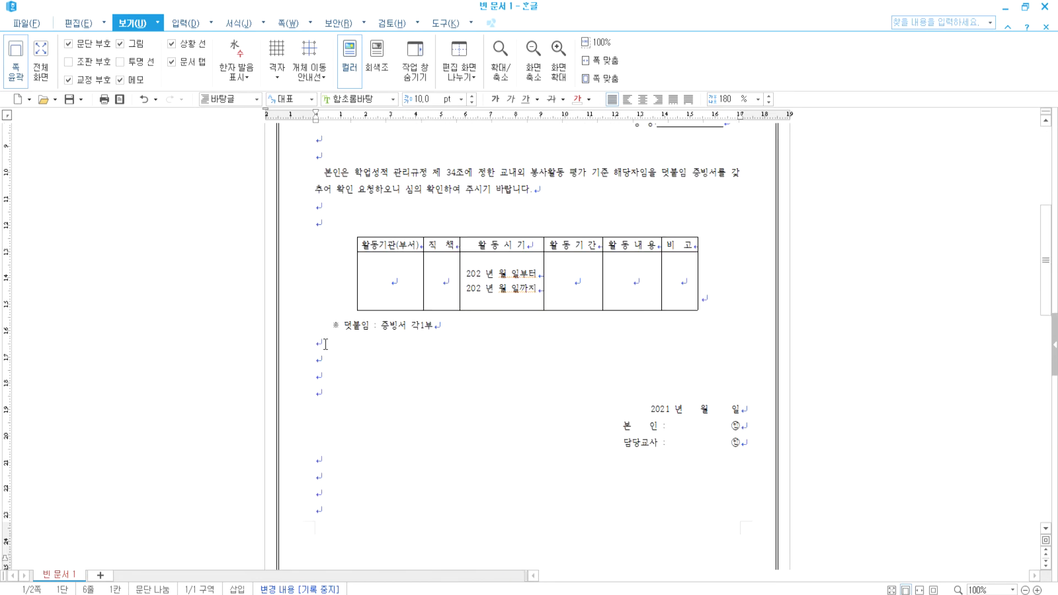
{"action": "left_click", "coordinate": [325, 344]}
{"action": "key", "text": "Delete"}
{"action": "left_click", "coordinate": [324, 401]}
{"action": "key", "text": "Delete"}
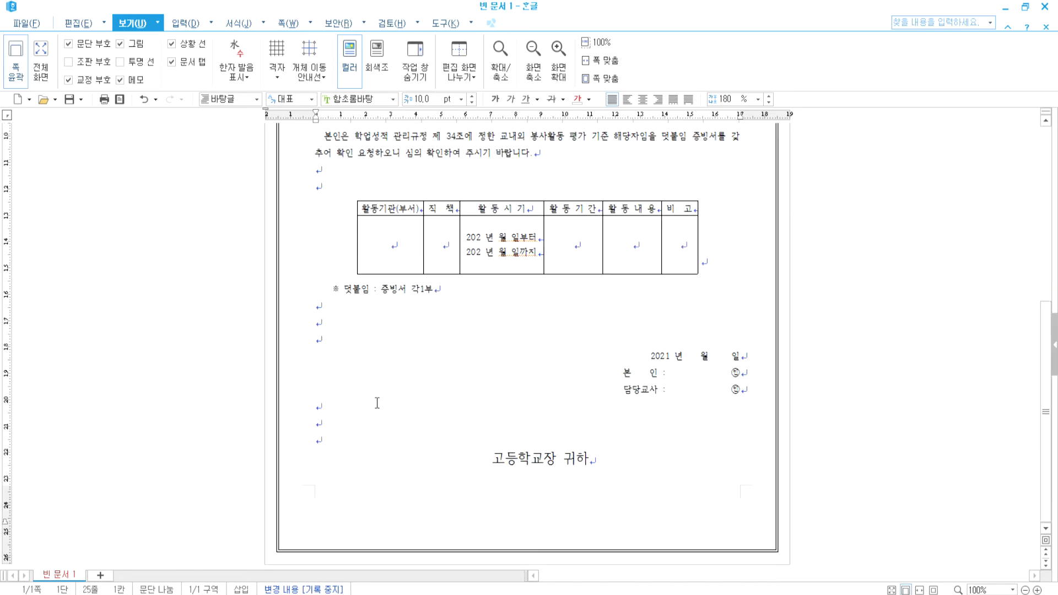
Indent the ※ 덧붙임 : 증빙서 각1부 note with leading spaces to line up with the activity table's left edge
{"action": "scroll", "coordinate": [474, 369], "scroll_direction": "up", "scroll_amount": 1}
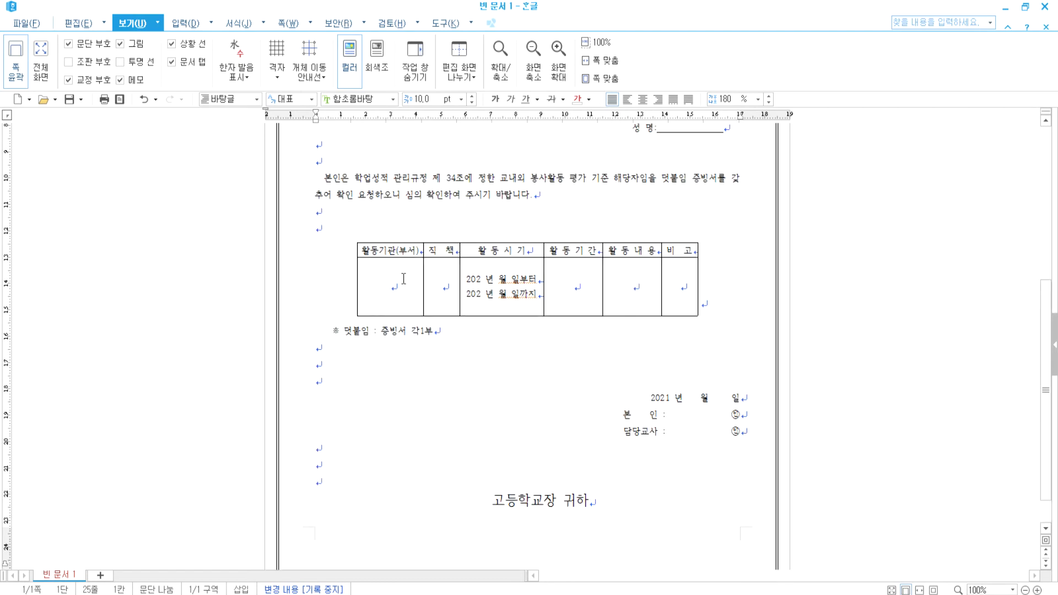
{"action": "left_click", "coordinate": [334, 330]}
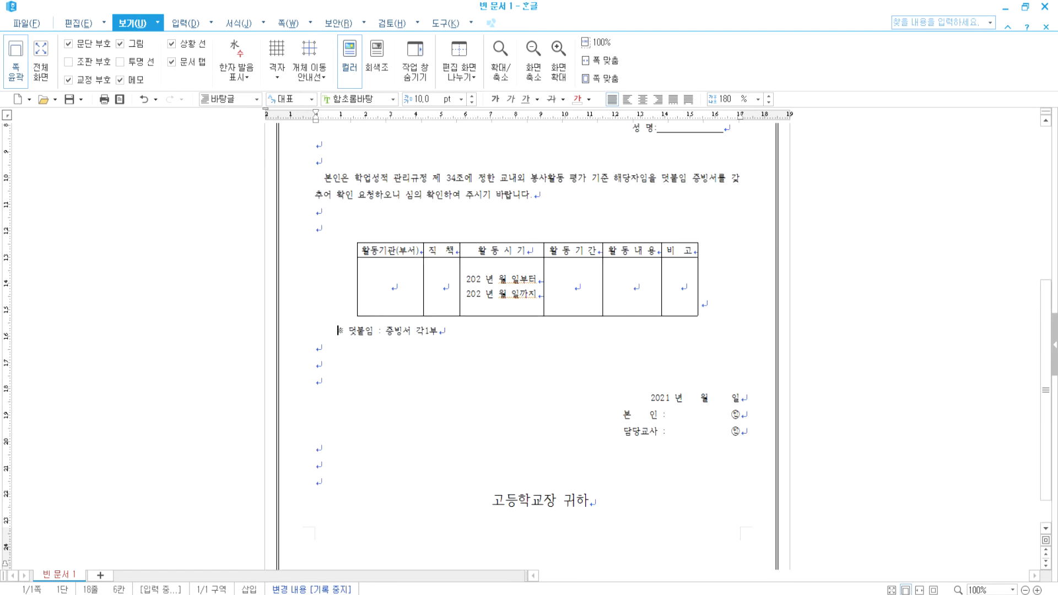
{"action": "scroll", "coordinate": [709, 368], "scroll_direction": "down", "scroll_amount": 1}
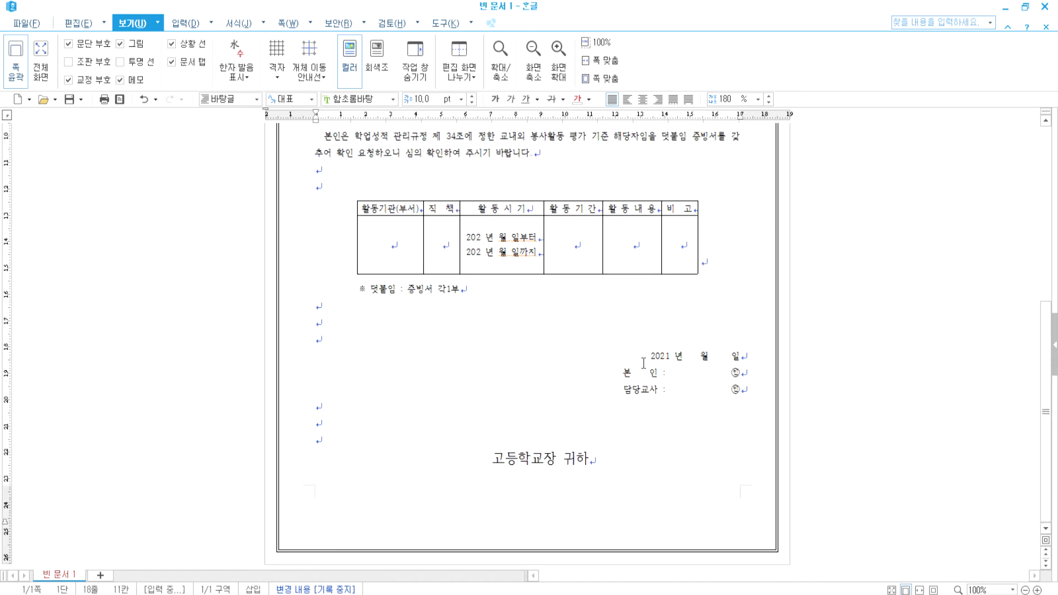
Set the line spacing of the date, 본인 and 담당교사 lines to 200%
{"action": "left_click_drag", "start_coordinate": [626, 354], "coordinate": [746, 389]}
{"action": "left_click", "coordinate": [768, 96]}
{"action": "left_click", "coordinate": [769, 96]}
{"action": "left_click", "coordinate": [769, 97]}
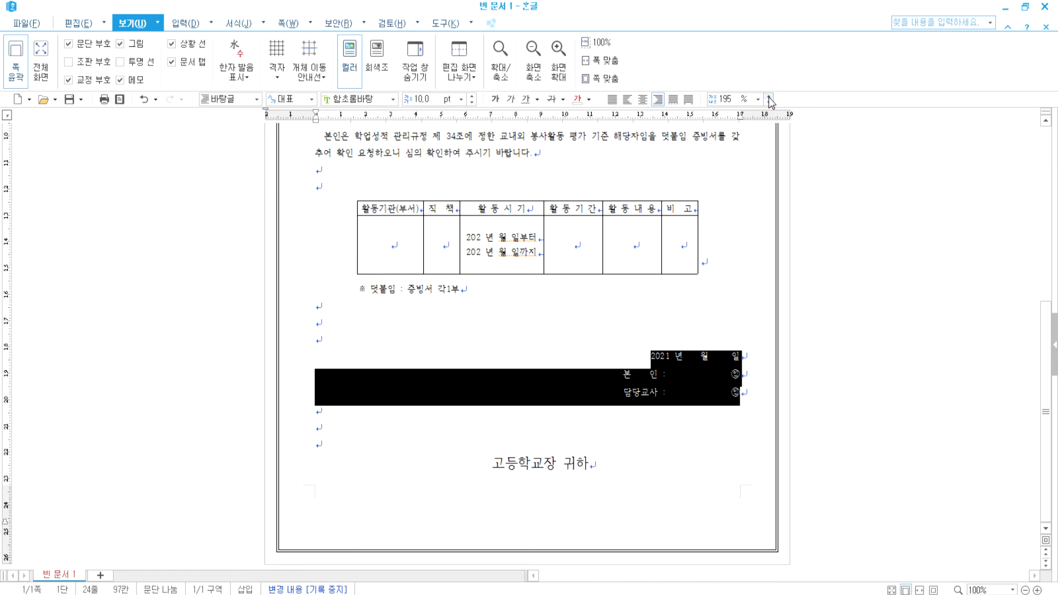
{"action": "left_click", "coordinate": [687, 363]}
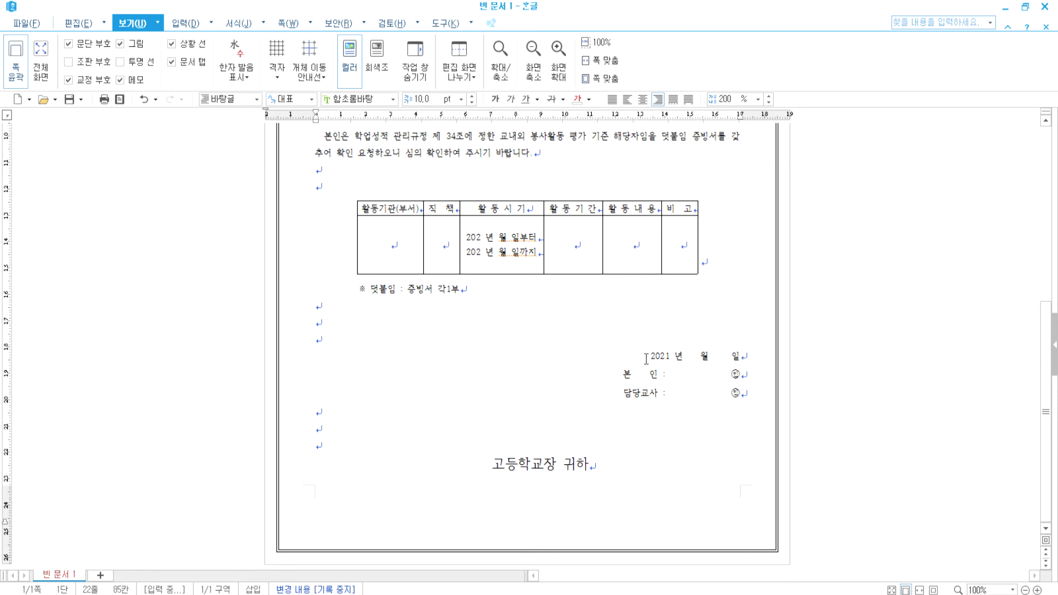
Set the line spacing of the 제 학년 반 번 and 성 명 lines to 205%
{"action": "scroll", "coordinate": [646, 359], "scroll_direction": "up", "scroll_amount": 10}
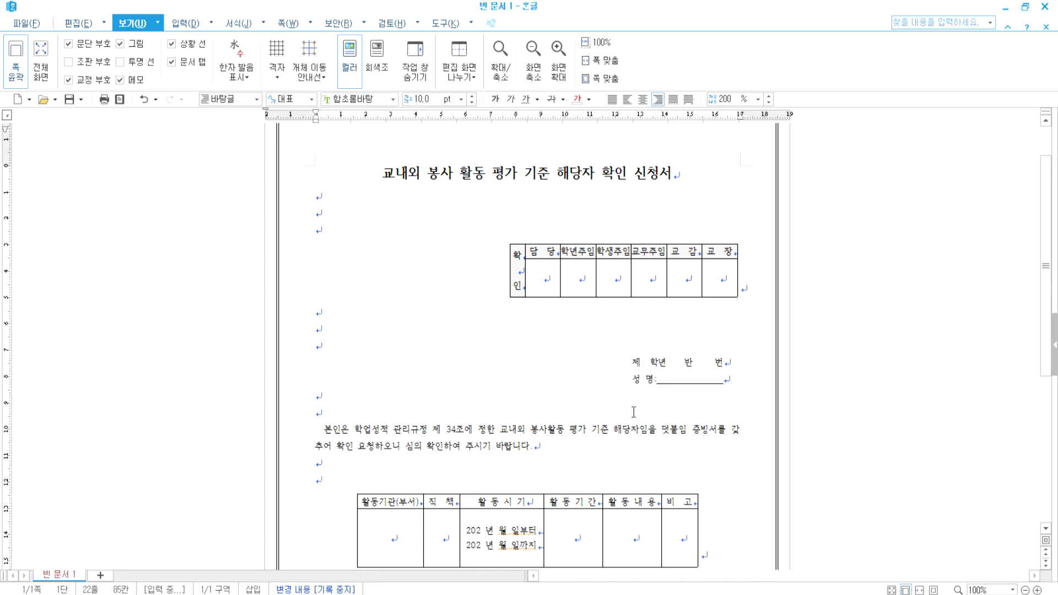
{"action": "scroll", "coordinate": [647, 359], "scroll_direction": "down", "scroll_amount": 10}
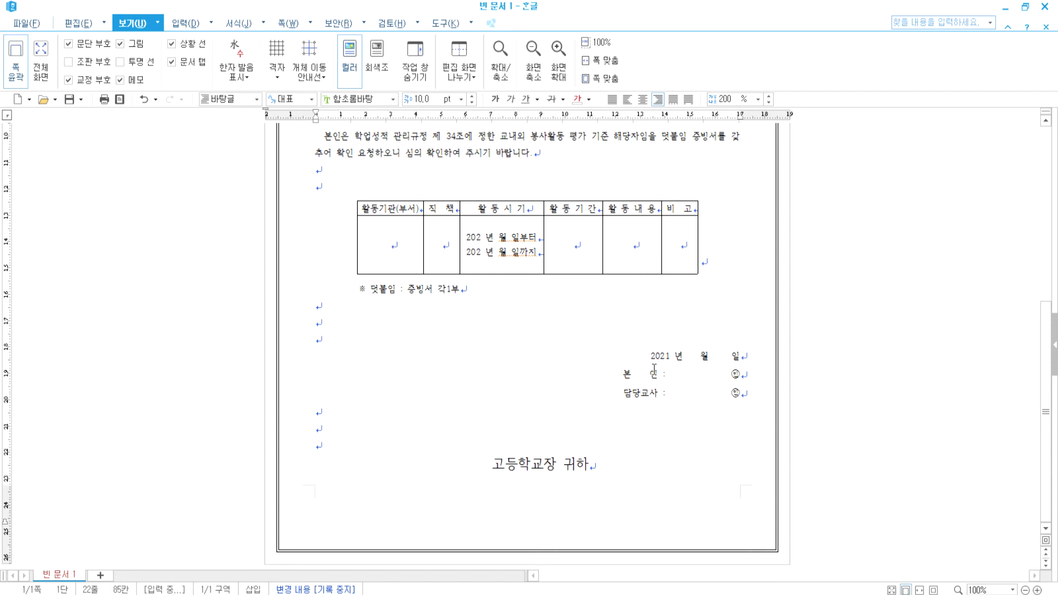
{"action": "scroll", "coordinate": [569, 356], "scroll_direction": "up", "scroll_amount": 3}
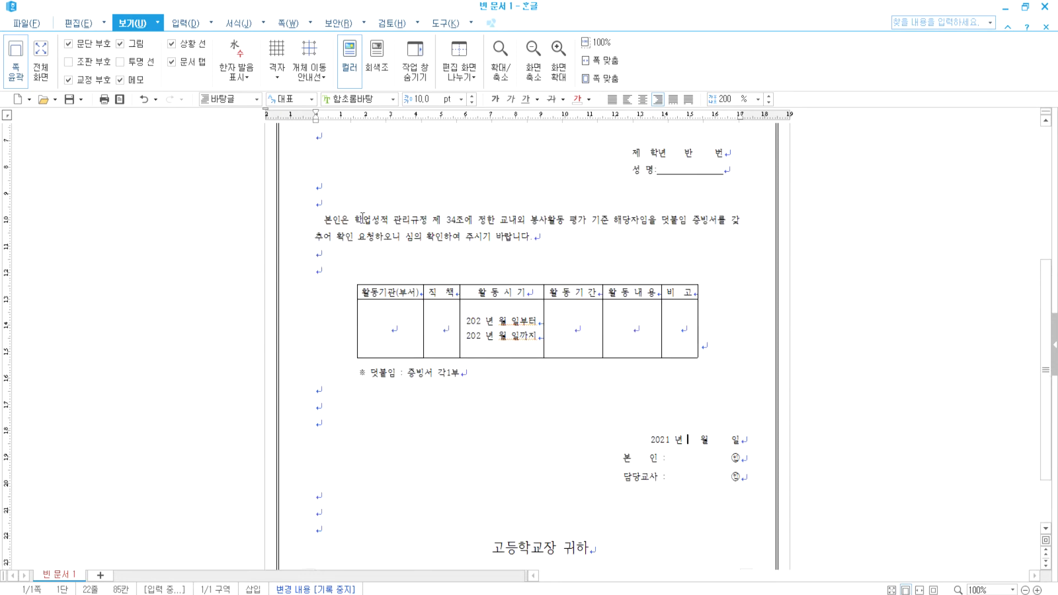
{"action": "left_click_drag", "start_coordinate": [364, 220], "coordinate": [414, 246]}
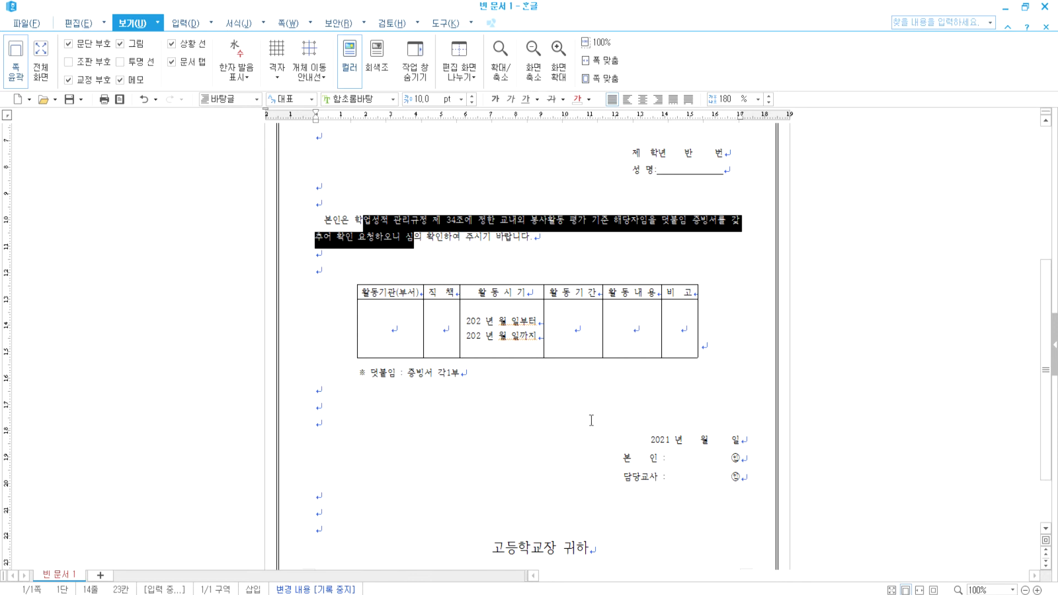
{"action": "left_click_drag", "start_coordinate": [656, 439], "coordinate": [662, 481]}
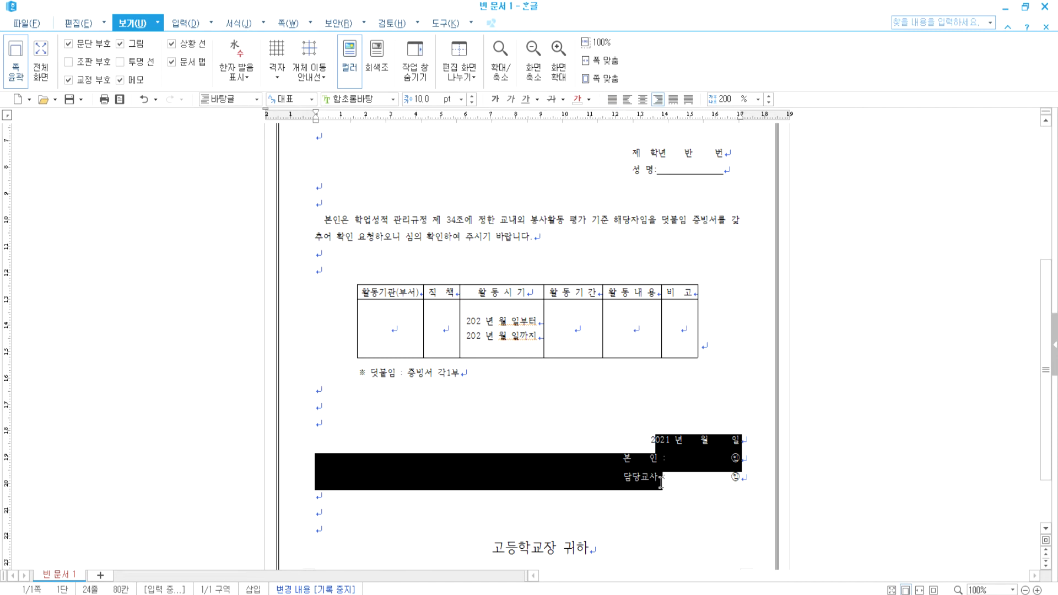
{"action": "left_click_drag", "start_coordinate": [652, 152], "coordinate": [660, 171]}
{"action": "left_click", "coordinate": [768, 97]}
{"action": "left_click", "coordinate": [769, 96]}
{"action": "left_click", "coordinate": [768, 96]}
{"action": "left_click", "coordinate": [769, 96]}
{"action": "left_click", "coordinate": [769, 96]}
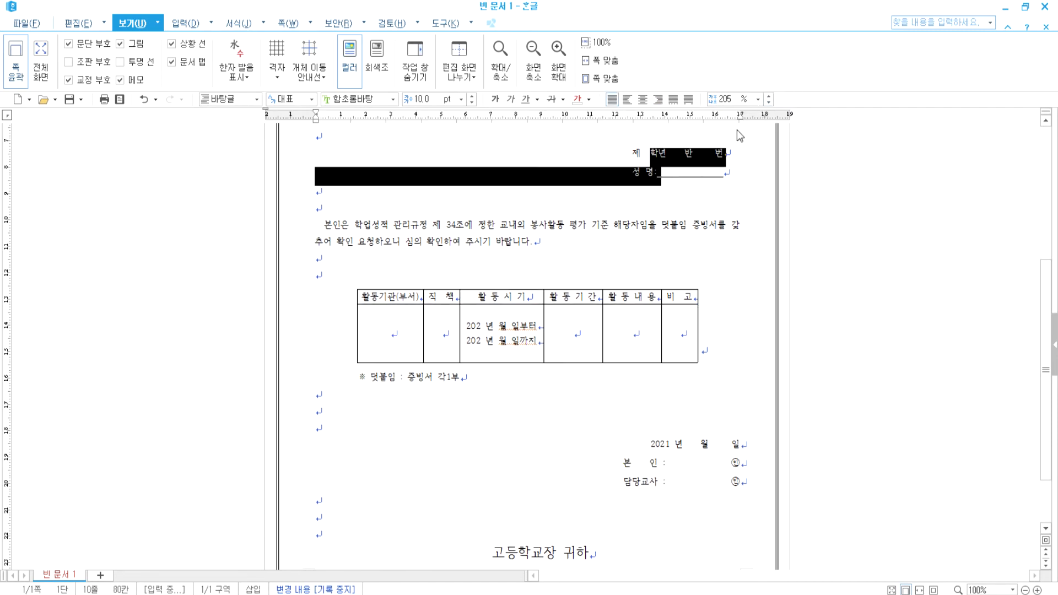
{"action": "left_click", "coordinate": [697, 172]}
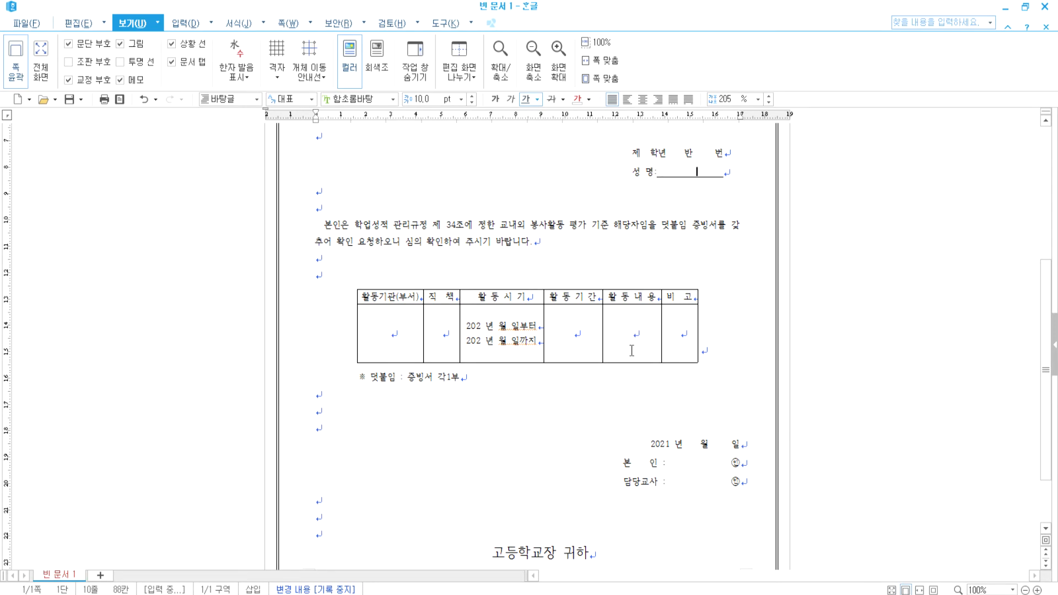
Check the form from the closing line up to the title and preview the whole printed page
{"action": "scroll", "coordinate": [637, 384], "scroll_direction": "down", "scroll_amount": 2}
{"action": "left_click_drag", "start_coordinate": [665, 361], "coordinate": [673, 405]}
{"action": "left_click_drag", "start_coordinate": [485, 471], "coordinate": [599, 480]}
{"action": "left_click", "coordinate": [605, 473]}
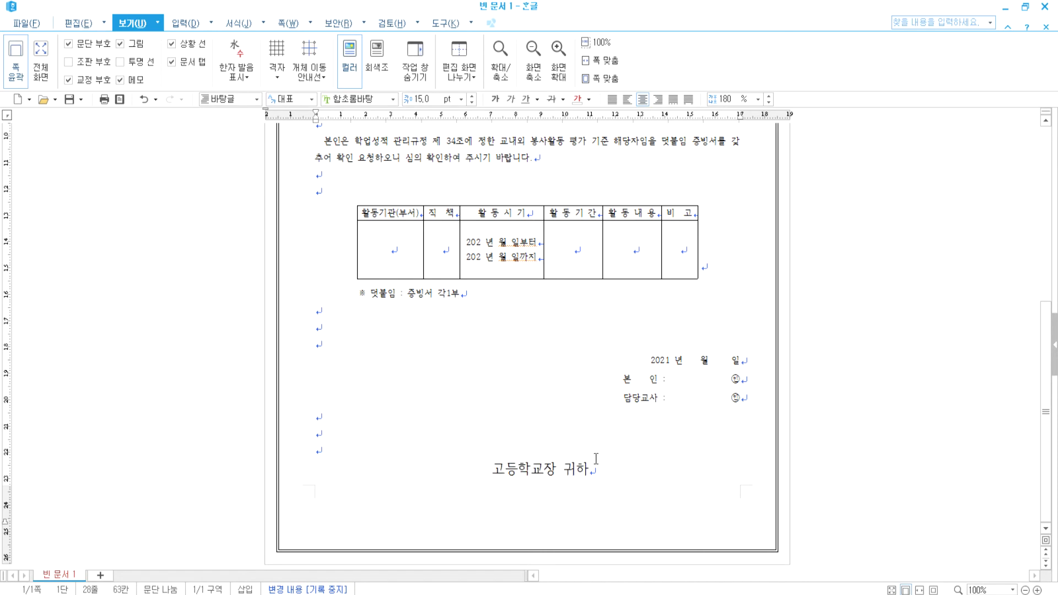
{"action": "scroll", "coordinate": [305, 331], "scroll_direction": "up", "scroll_amount": 6}
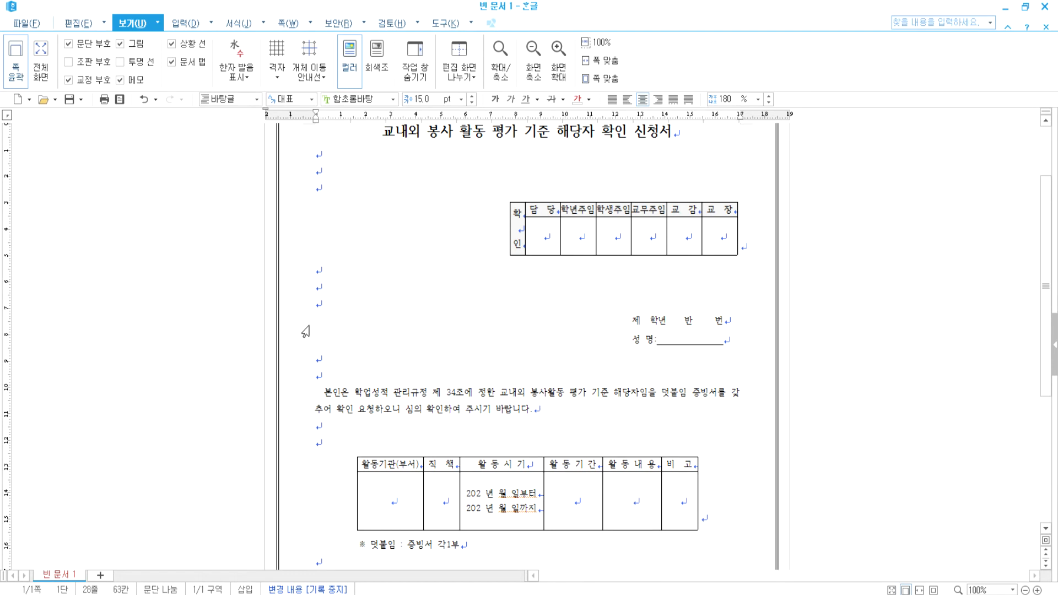
{"action": "left_click", "coordinate": [348, 362]}
{"action": "scroll", "coordinate": [350, 365], "scroll_direction": "up", "scroll_amount": 3}
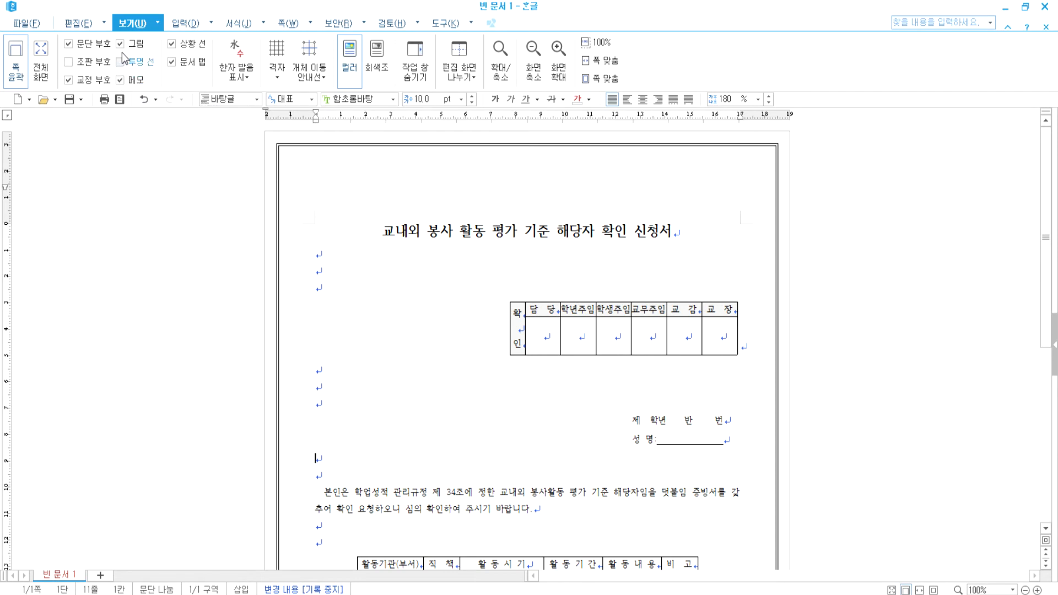
{"action": "left_click", "coordinate": [118, 100]}
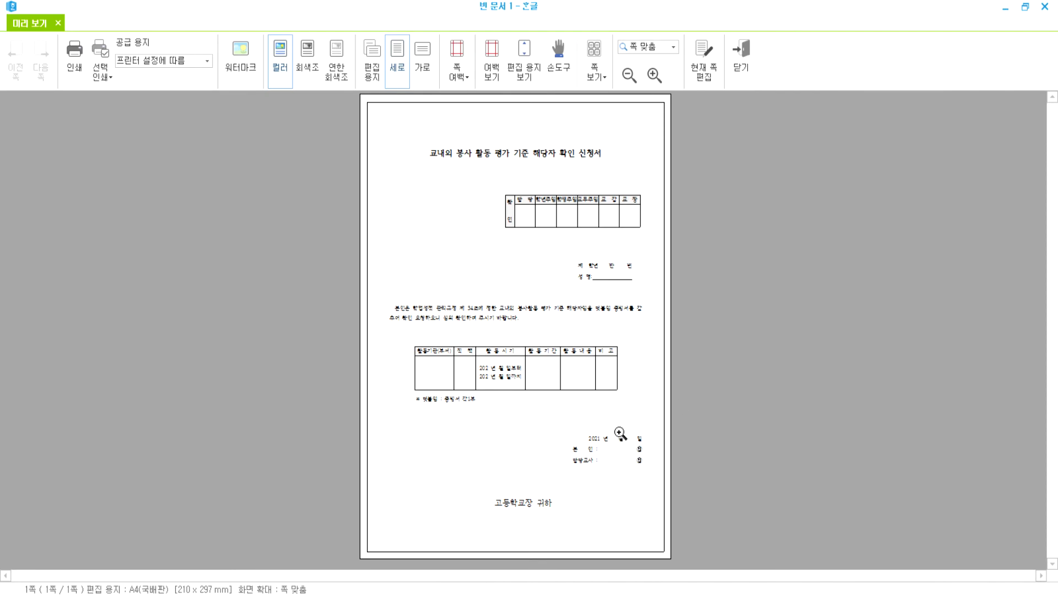
{"action": "key", "text": "Escape"}
Widen all columns of the activity table together so the table spans more of the text width
{"action": "scroll", "coordinate": [618, 454], "scroll_direction": "down", "scroll_amount": 8}
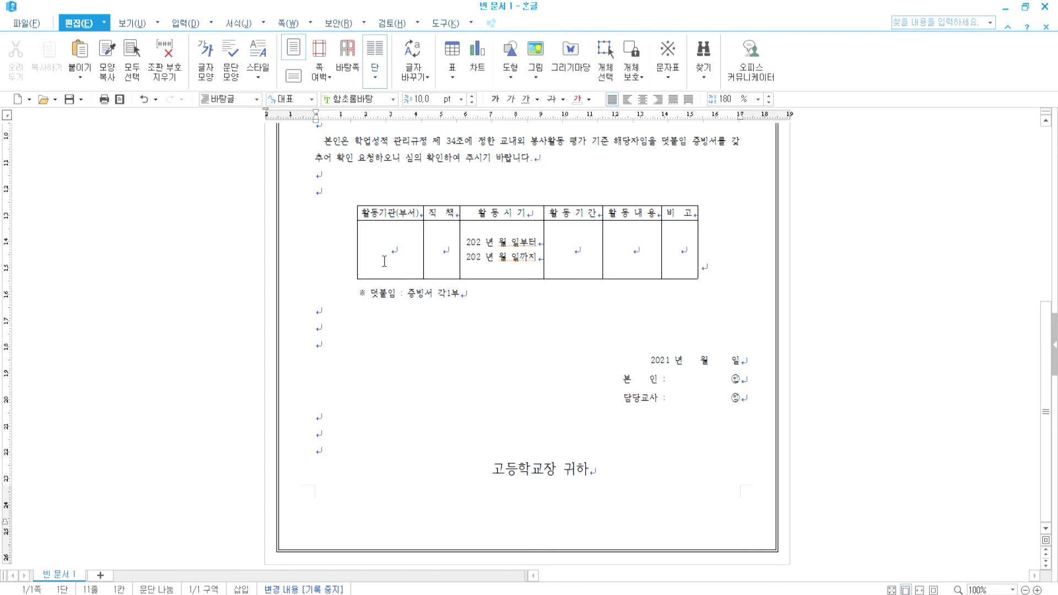
{"action": "scroll", "coordinate": [384, 262], "scroll_direction": "up", "scroll_amount": 3}
{"action": "left_click_drag", "start_coordinate": [390, 297], "coordinate": [706, 364]}
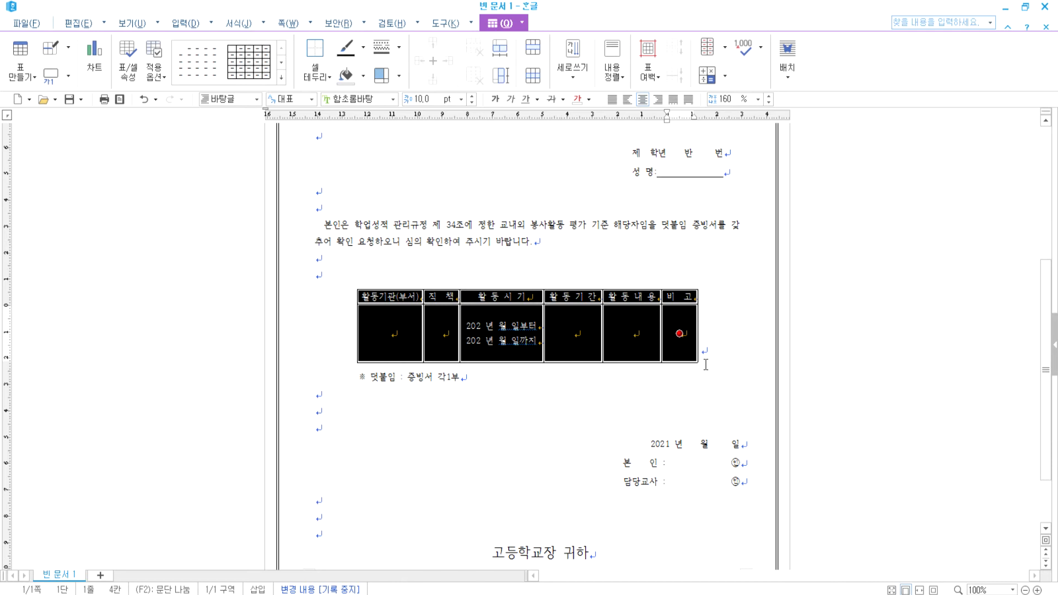
{"action": "key", "text": "ctrl+Right"}
{"action": "key", "text": "ctrl+Right"}
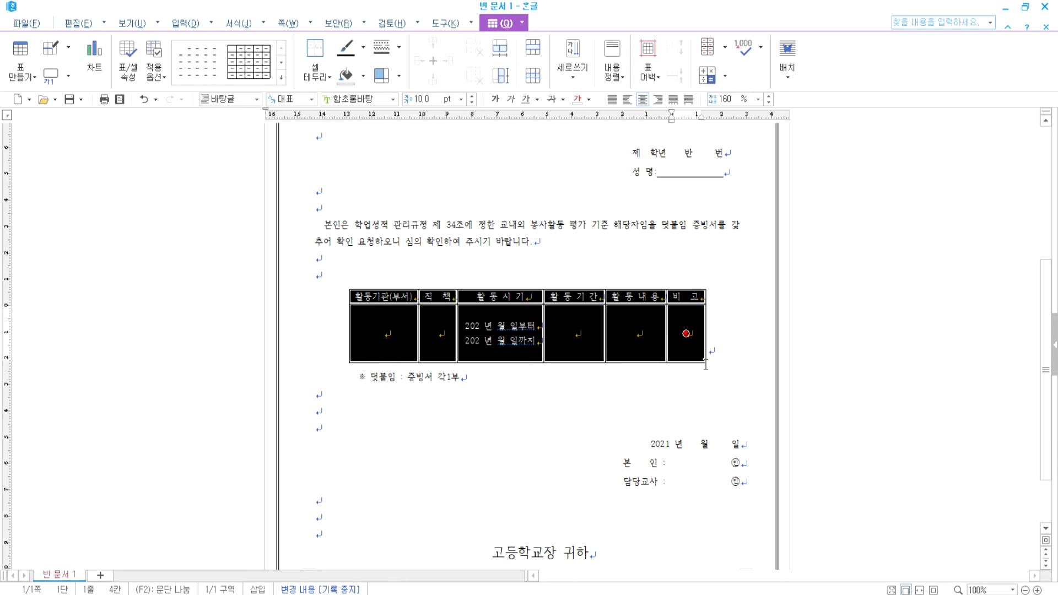
{"action": "key", "text": "ctrl+Right"}
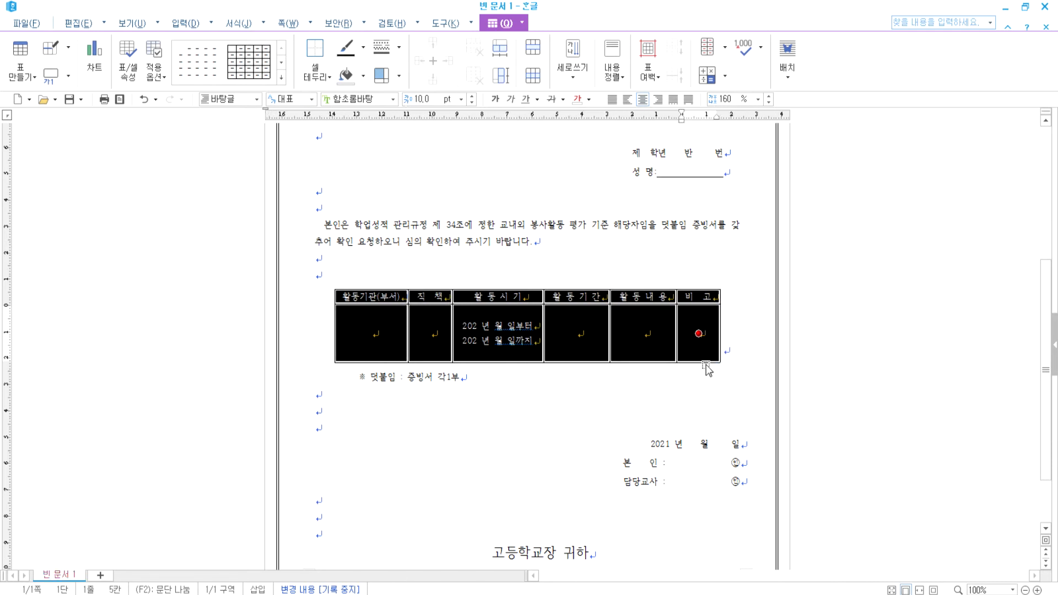
Remove leading spaces from the ※ 덧붙임 note to line it up with the widened activity table's left edge
{"action": "left_click", "coordinate": [328, 372]}
{"action": "key", "text": "Delete"}
{"action": "key", "text": "Delete"}
{"action": "key", "text": "Delete"}
{"action": "key", "text": "Delete"}
{"action": "key", "text": "Delete"}
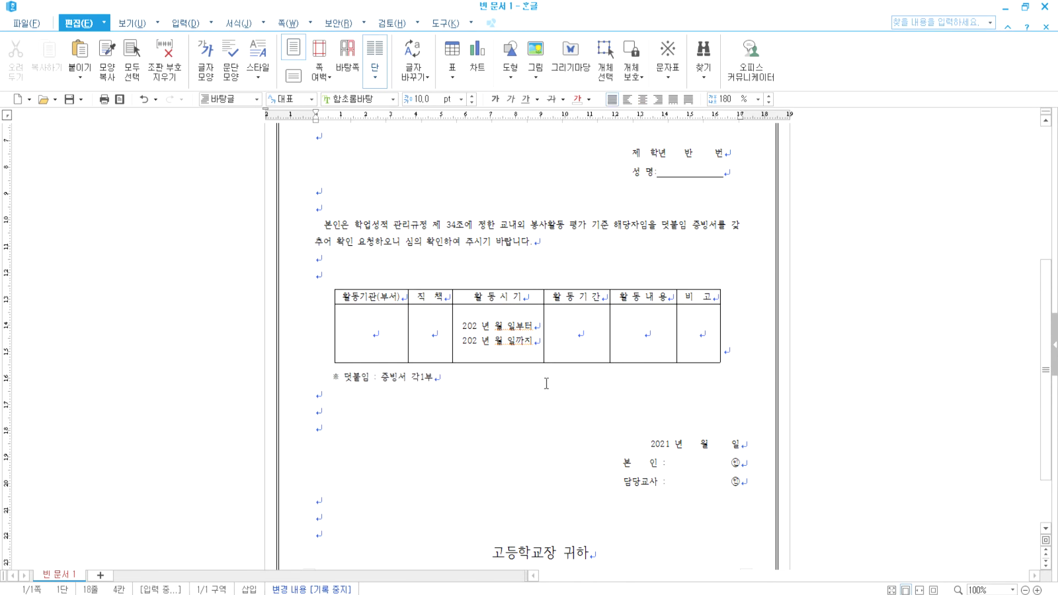
Review both tables, the blank lines between sections and the signature lines for matching layout across the form
{"action": "scroll", "coordinate": [551, 379], "scroll_direction": "up", "scroll_amount": 5}
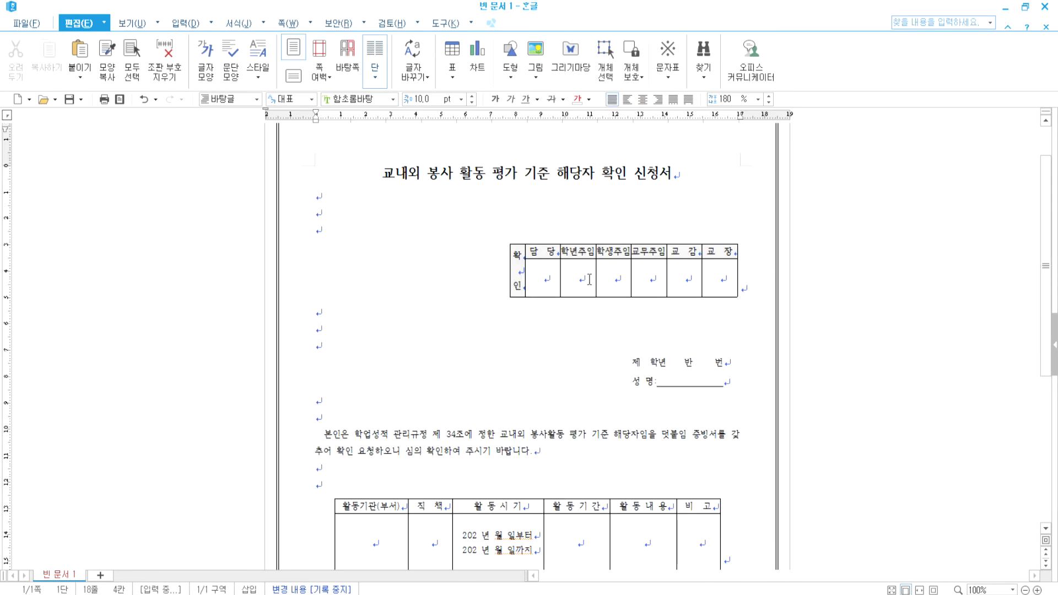
{"action": "scroll", "coordinate": [670, 328], "scroll_direction": "down", "scroll_amount": 3}
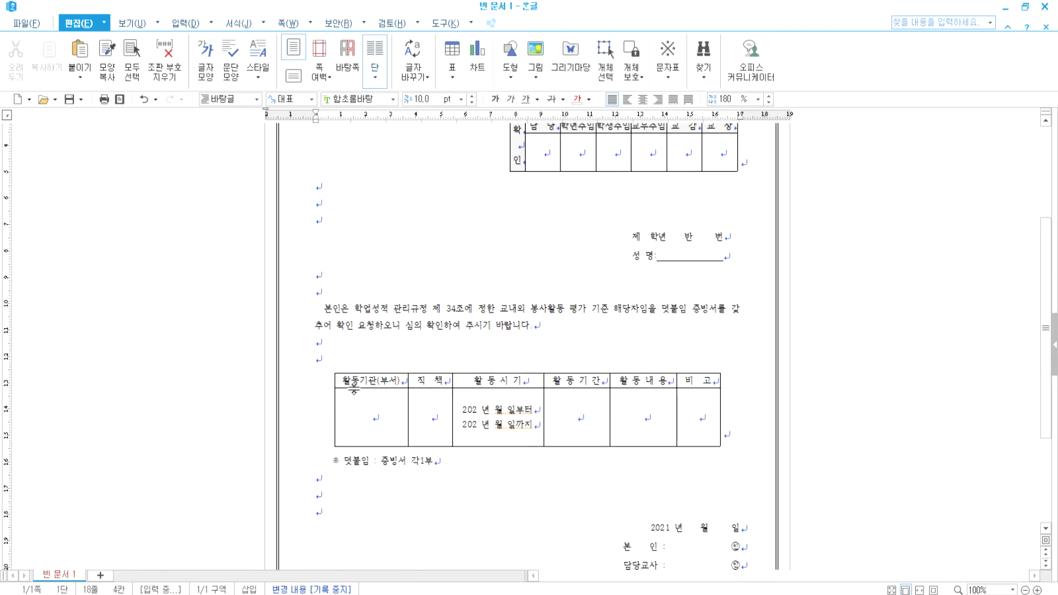
{"action": "left_click_drag", "start_coordinate": [353, 394], "coordinate": [716, 393]}
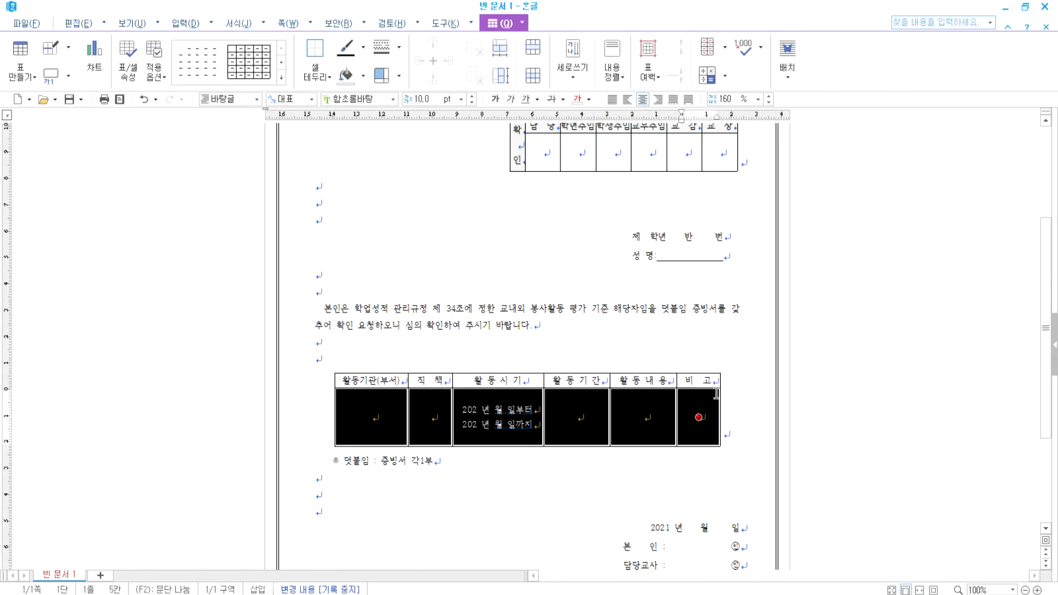
{"action": "left_click", "coordinate": [742, 396]}
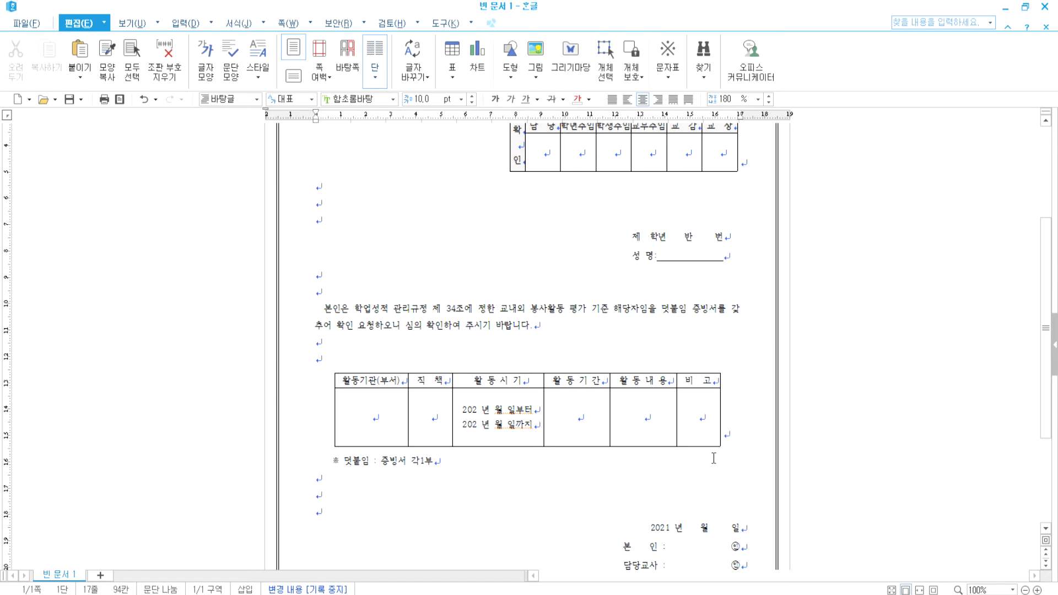
{"action": "scroll", "coordinate": [701, 481], "scroll_direction": "down", "scroll_amount": 1}
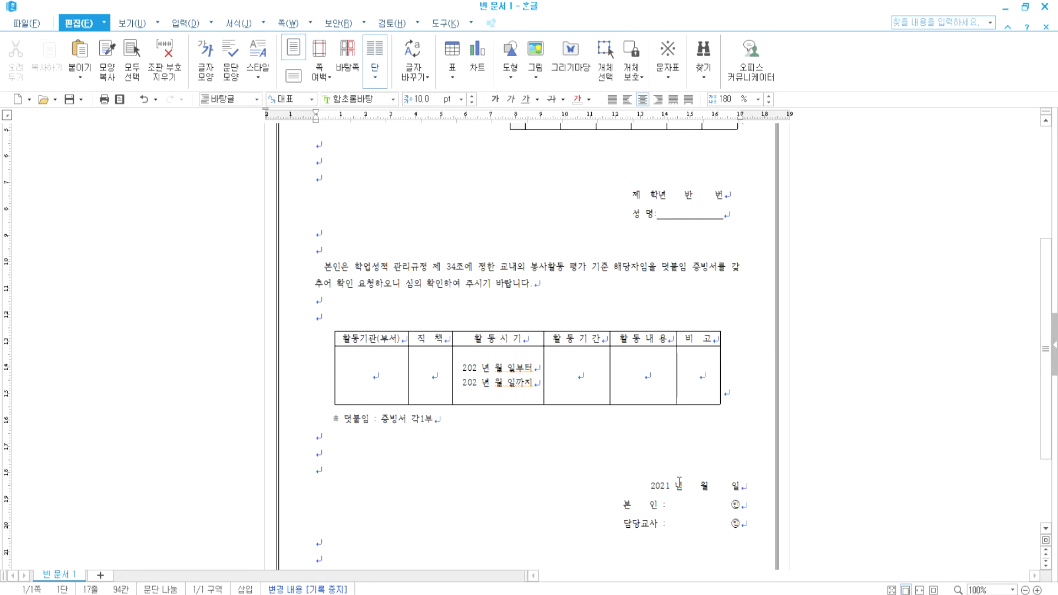
{"action": "left_click", "coordinate": [524, 435]}
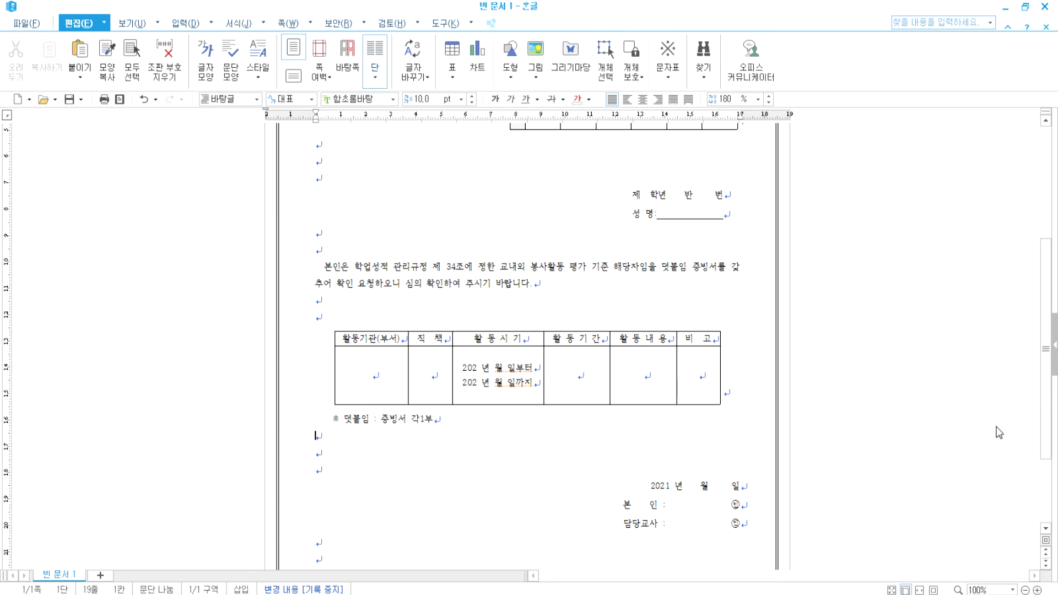
{"action": "scroll", "coordinate": [996, 432], "scroll_direction": "down", "scroll_amount": 3}
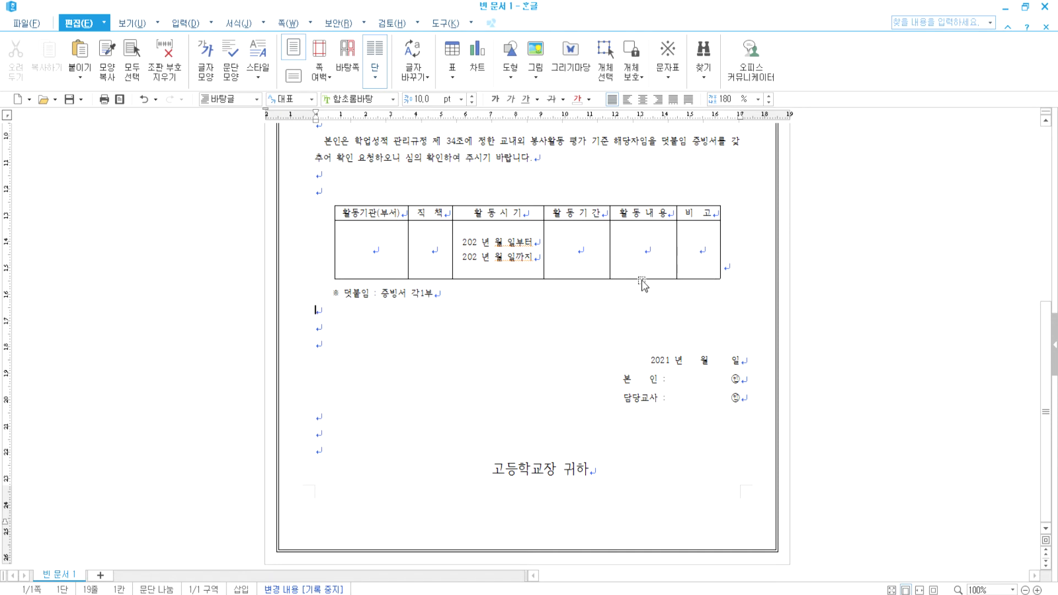
{"action": "left_click_drag", "start_coordinate": [382, 214], "coordinate": [719, 263]}
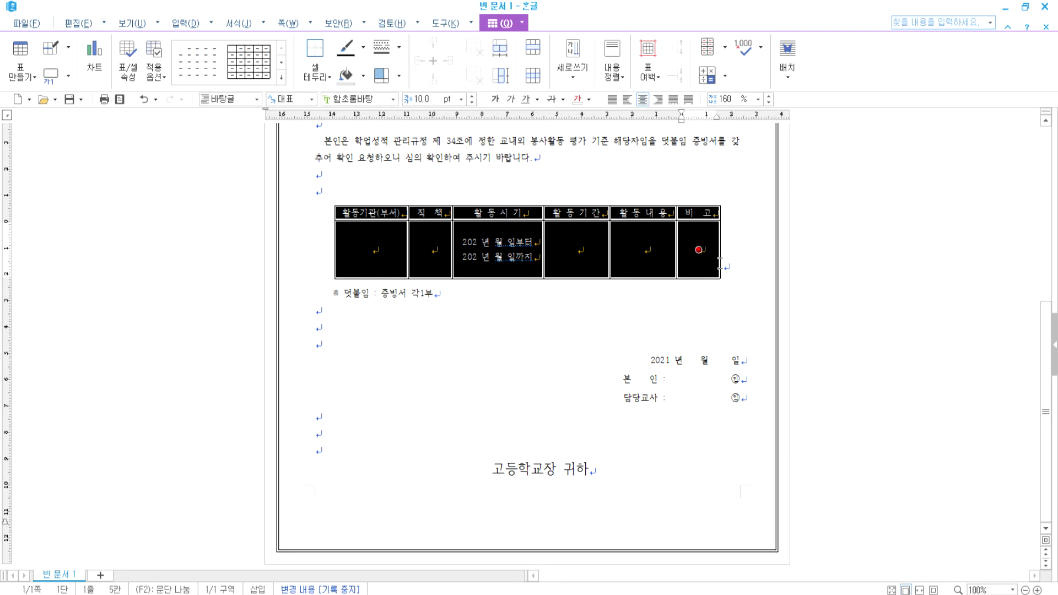
{"action": "left_click", "coordinate": [633, 291]}
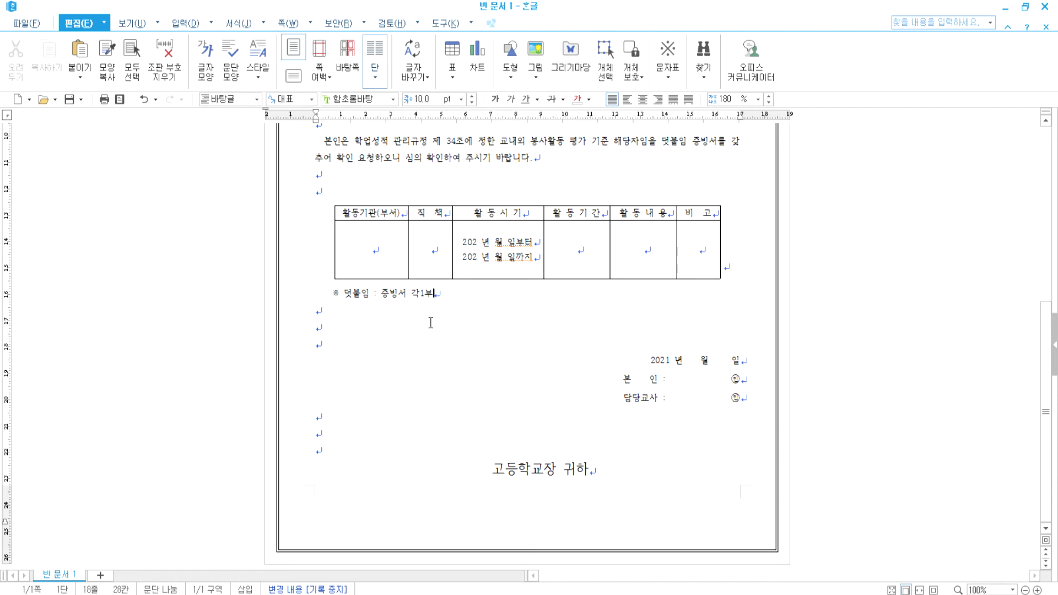
{"action": "scroll", "coordinate": [394, 323], "scroll_direction": "up", "scroll_amount": 3}
{"action": "left_click", "coordinate": [393, 242]}
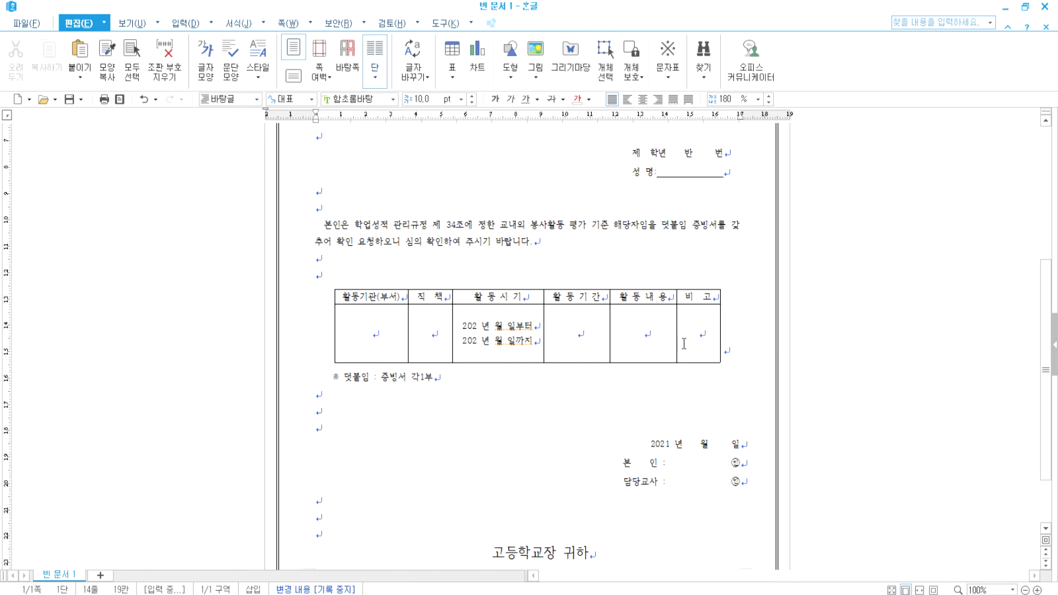
{"action": "left_click", "coordinate": [494, 260]}
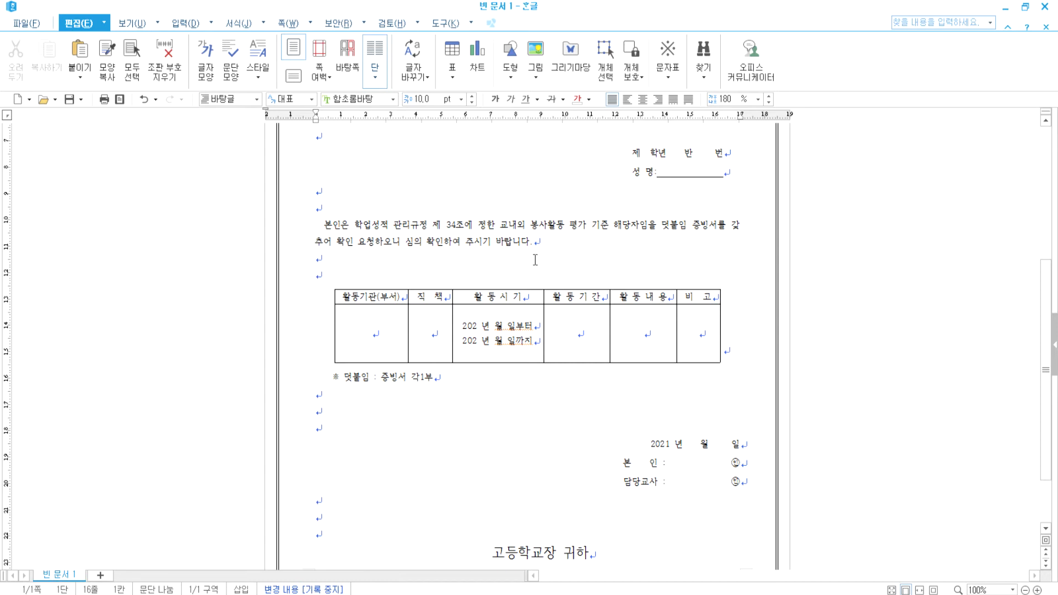
{"action": "scroll", "coordinate": [512, 277], "scroll_direction": "up", "scroll_amount": 3}
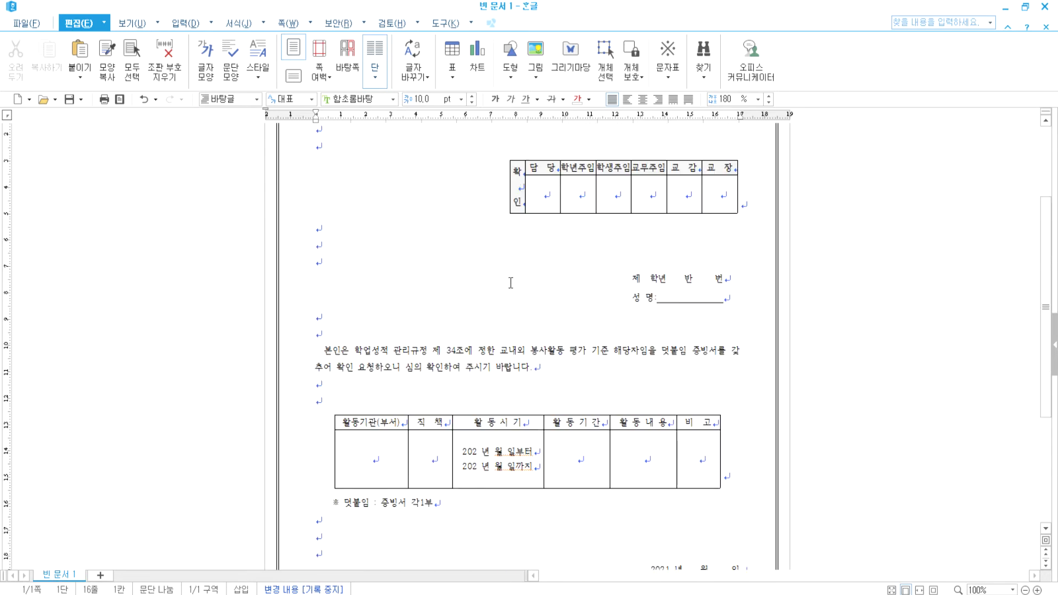
{"action": "scroll", "coordinate": [515, 282], "scroll_direction": "up", "scroll_amount": 2}
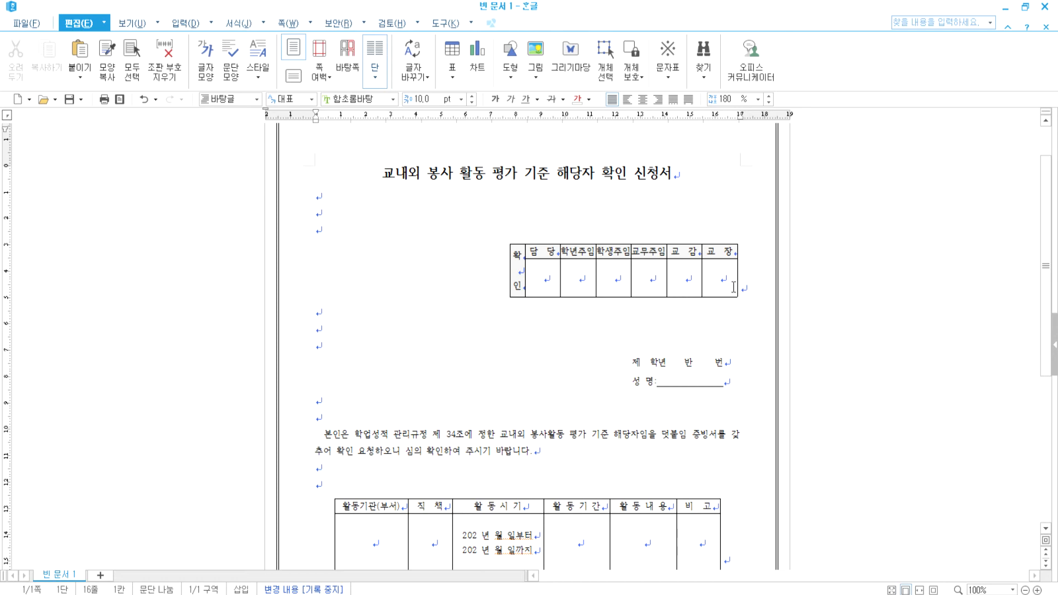
{"action": "left_click", "coordinate": [748, 297]}
{"action": "scroll", "coordinate": [606, 322], "scroll_direction": "down", "scroll_amount": 3}
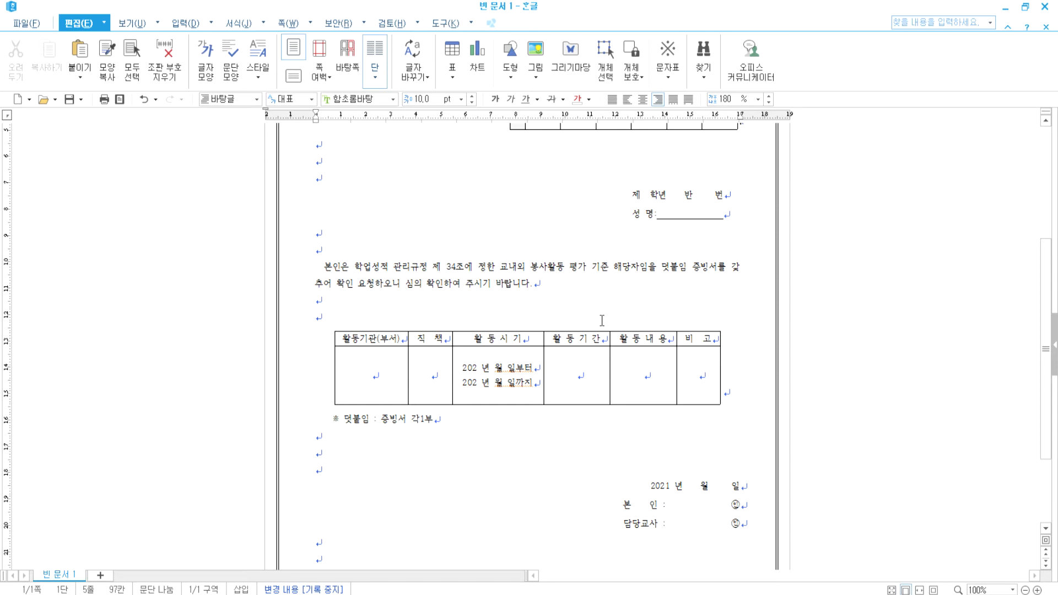
{"action": "scroll", "coordinate": [687, 276], "scroll_direction": "up", "scroll_amount": 3}
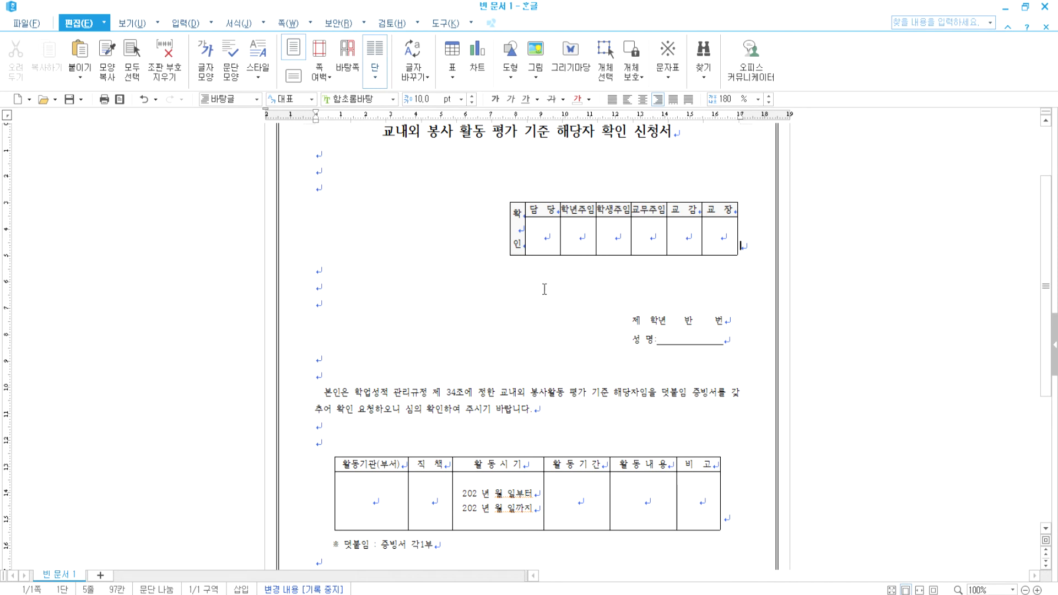
{"action": "scroll", "coordinate": [540, 298], "scroll_direction": "down", "scroll_amount": 3}
{"action": "scroll", "coordinate": [532, 314], "scroll_direction": "down", "scroll_amount": 3}
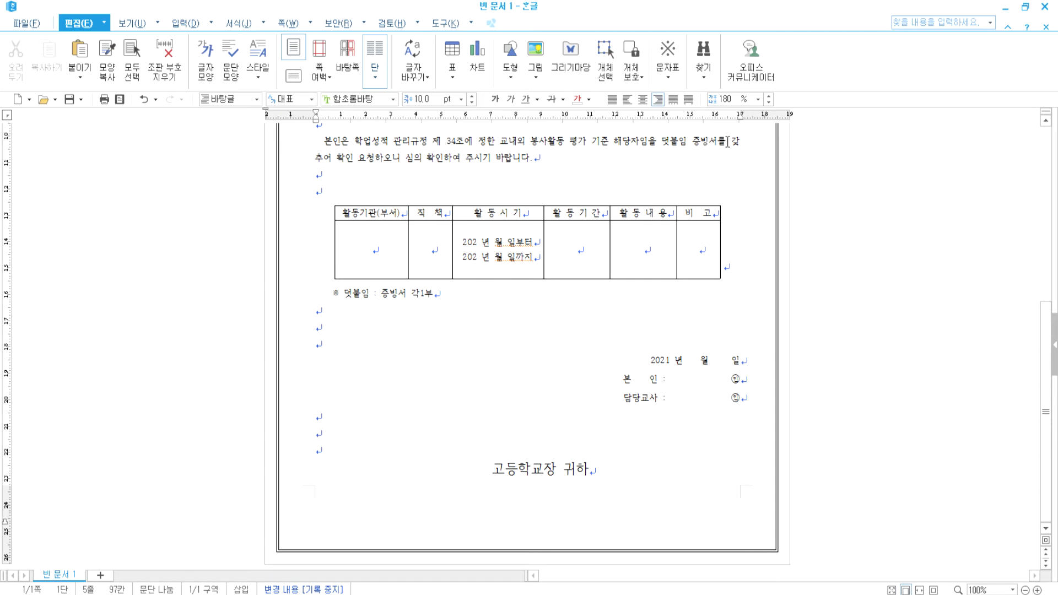
Try a 12 pt font size on the 본인은 statement paragraph and undo the size changes
{"action": "left_click", "coordinate": [727, 142]}
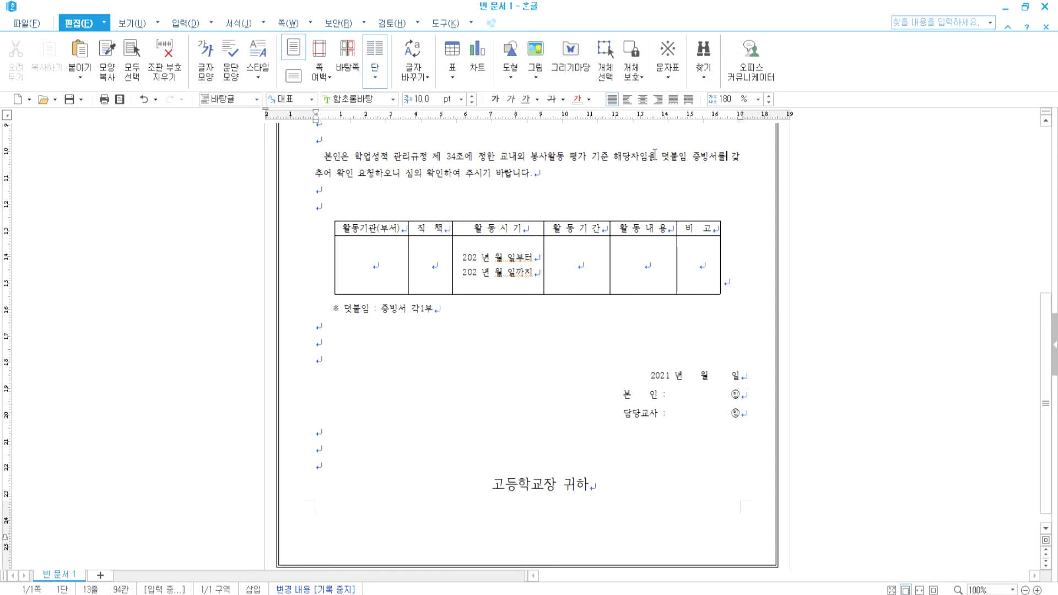
{"action": "left_click_drag", "start_coordinate": [303, 160], "coordinate": [514, 182]}
{"action": "left_click", "coordinate": [472, 96]}
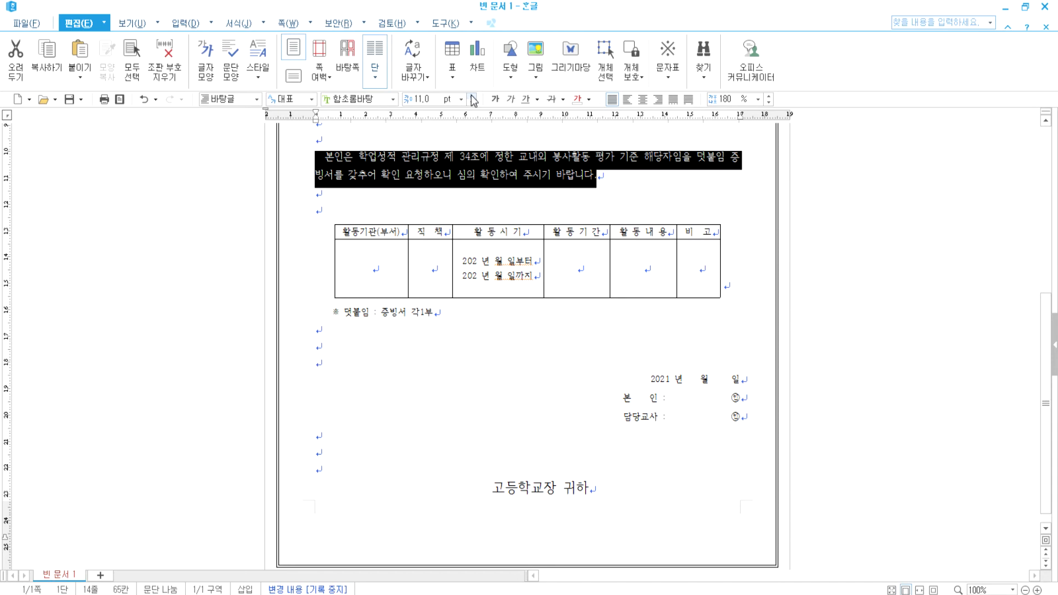
{"action": "left_click", "coordinate": [472, 97]}
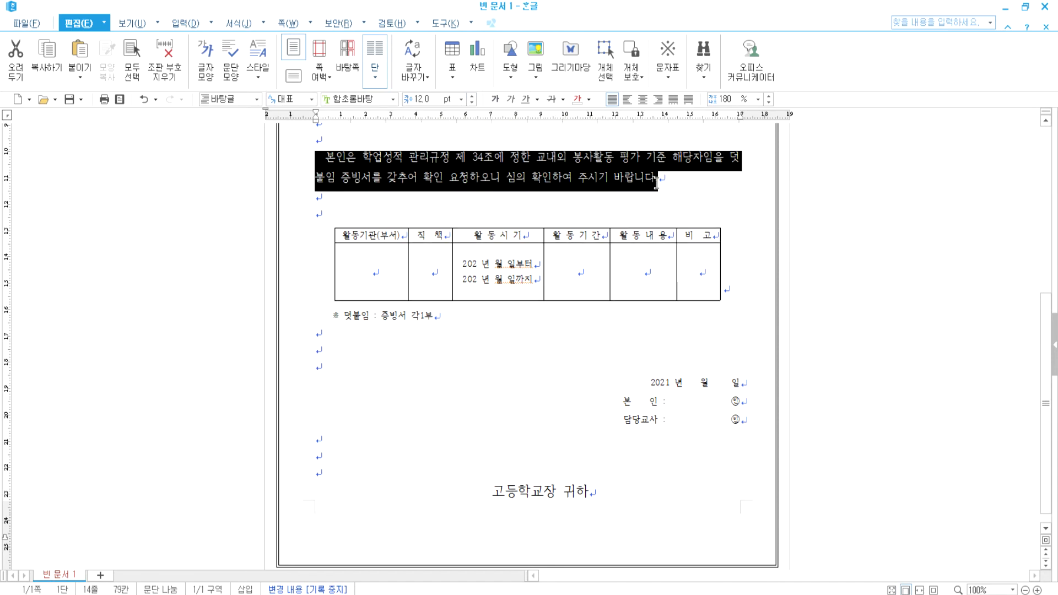
{"action": "left_click", "coordinate": [658, 180]}
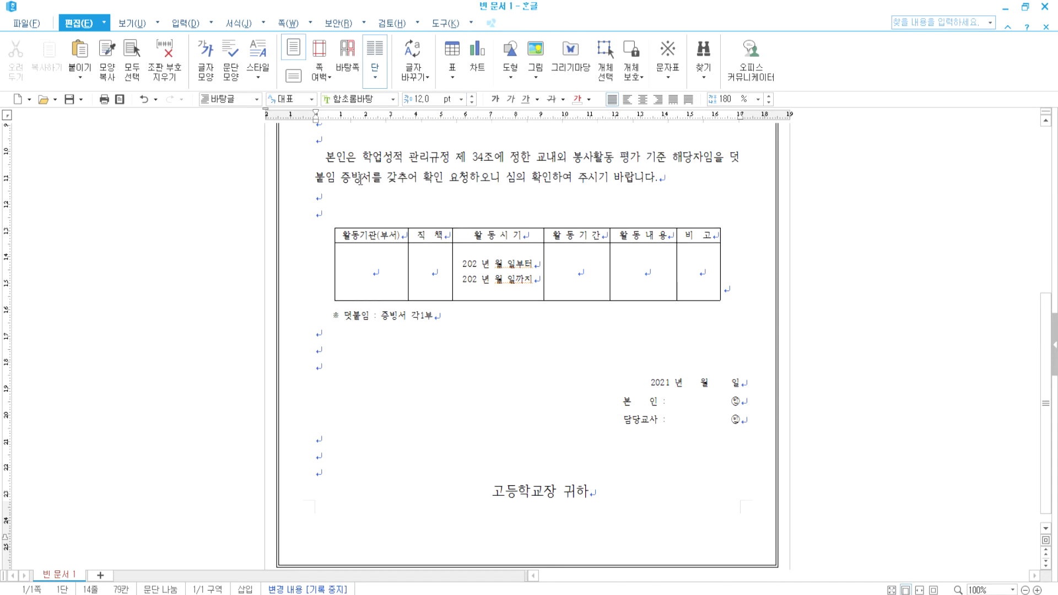
{"action": "key", "text": "ctrl+z"}
{"action": "key", "text": "ctrl+z"}
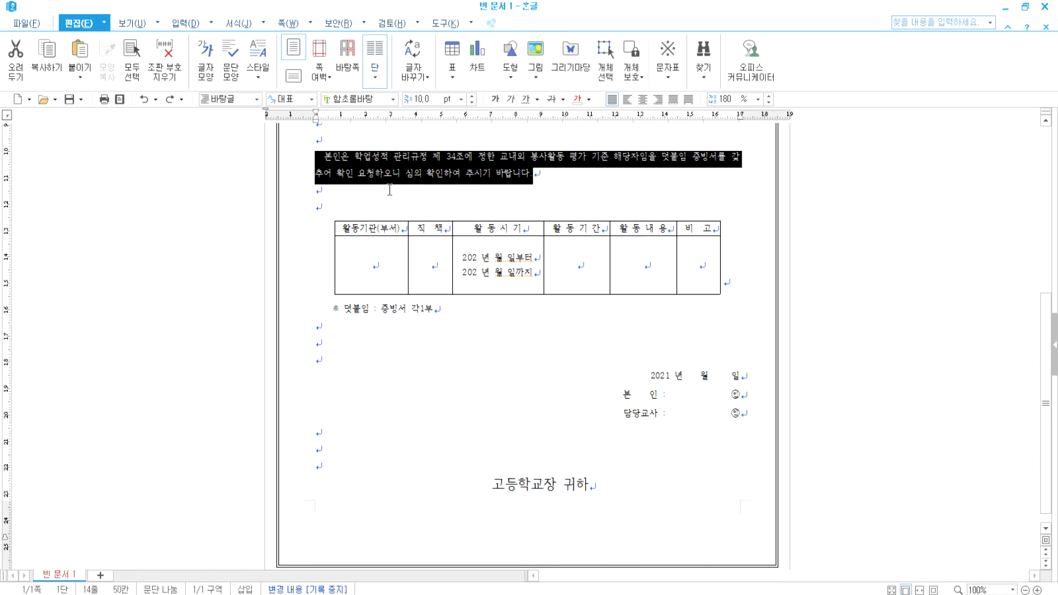
{"action": "left_click", "coordinate": [394, 180]}
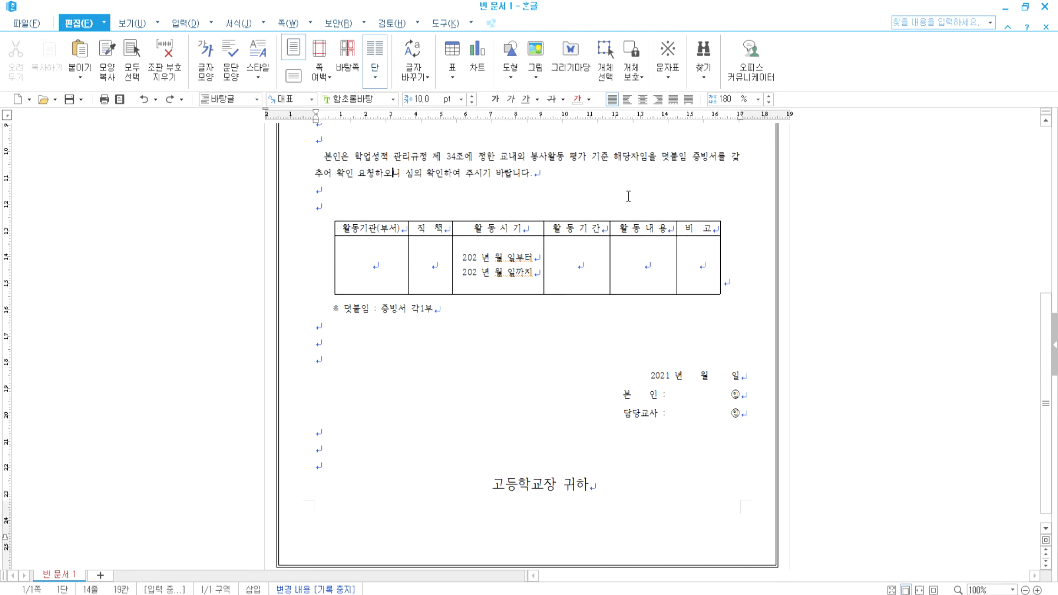
Set the character spacing of the 본인은 statement paragraph to 9%
{"action": "scroll", "coordinate": [529, 220], "scroll_direction": "up", "scroll_amount": 2}
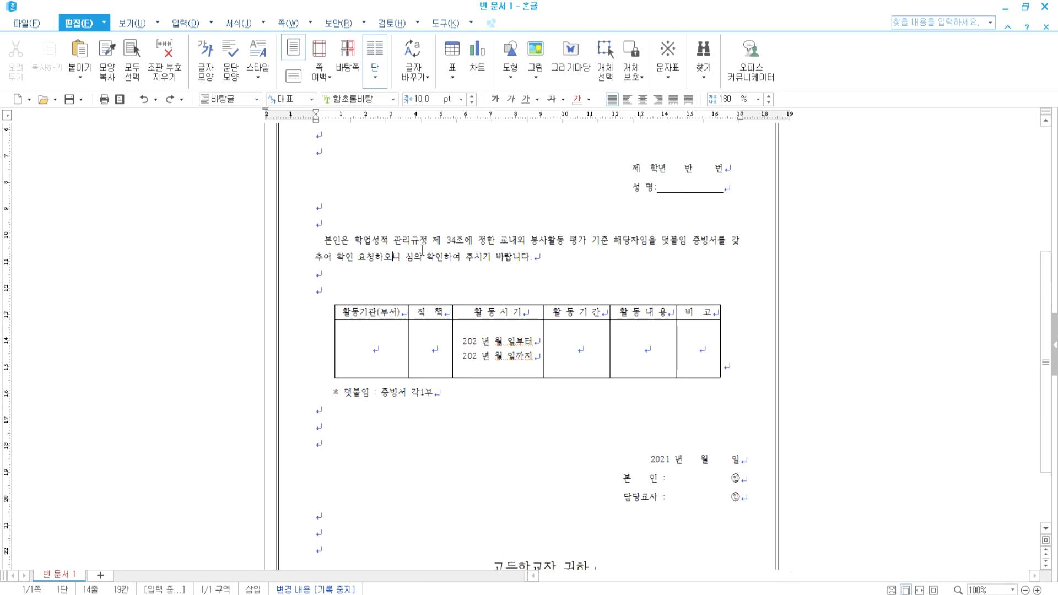
{"action": "left_click_drag", "start_coordinate": [300, 250], "coordinate": [536, 259]}
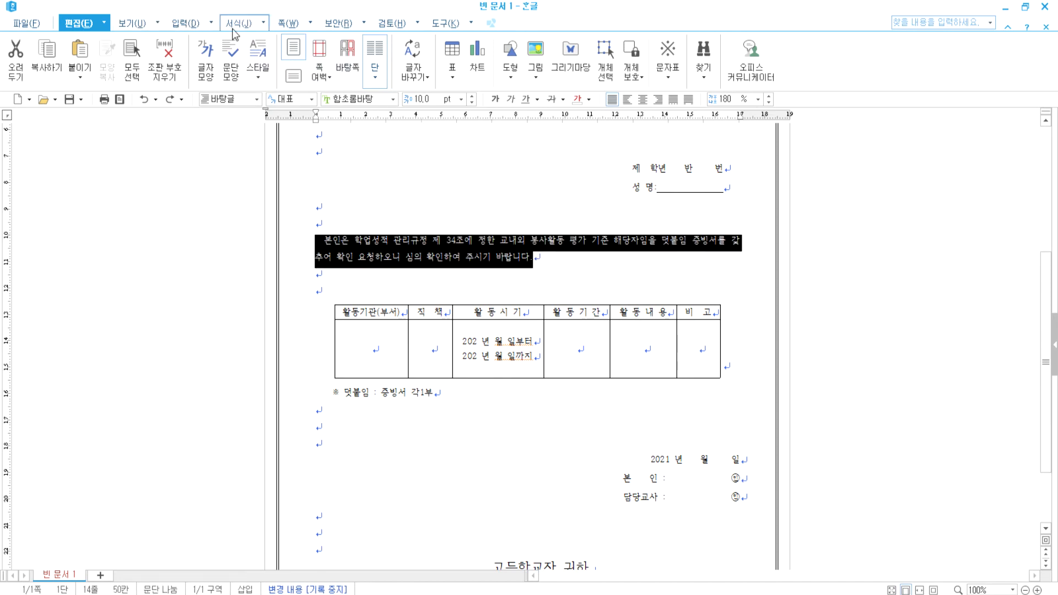
{"action": "left_click", "coordinate": [234, 28]}
{"action": "left_click", "coordinate": [256, 60]}
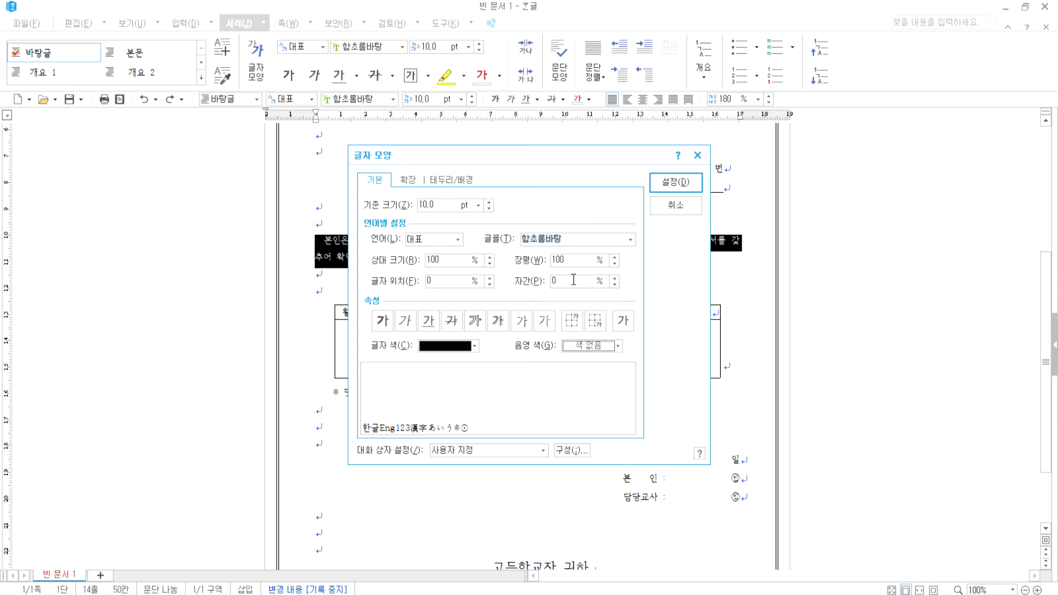
{"action": "left_click", "coordinate": [615, 278]}
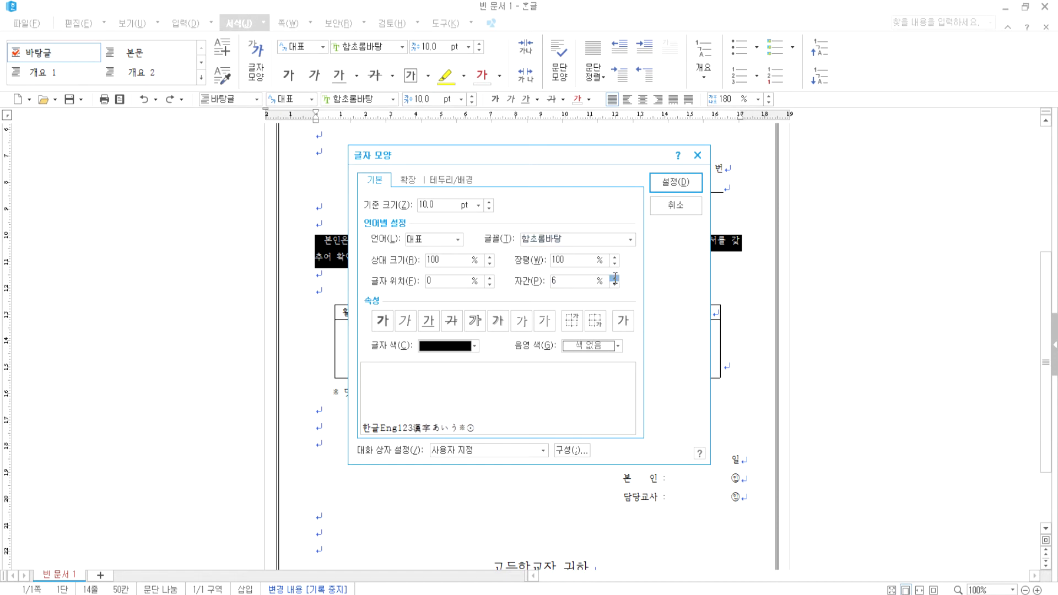
{"action": "left_click", "coordinate": [614, 277]}
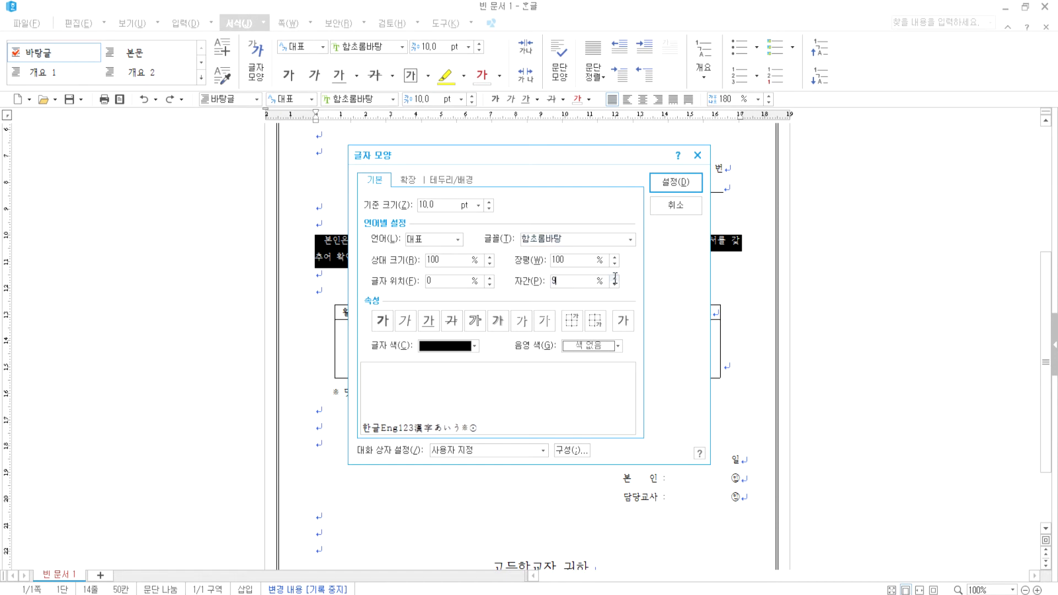
{"action": "left_click", "coordinate": [668, 181]}
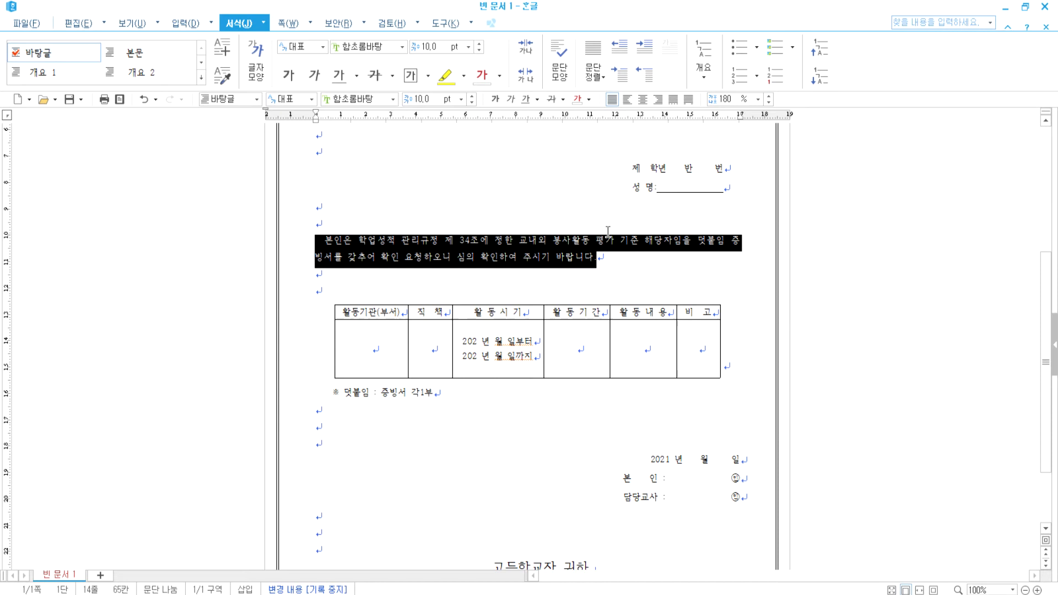
{"action": "left_click", "coordinate": [594, 281]}
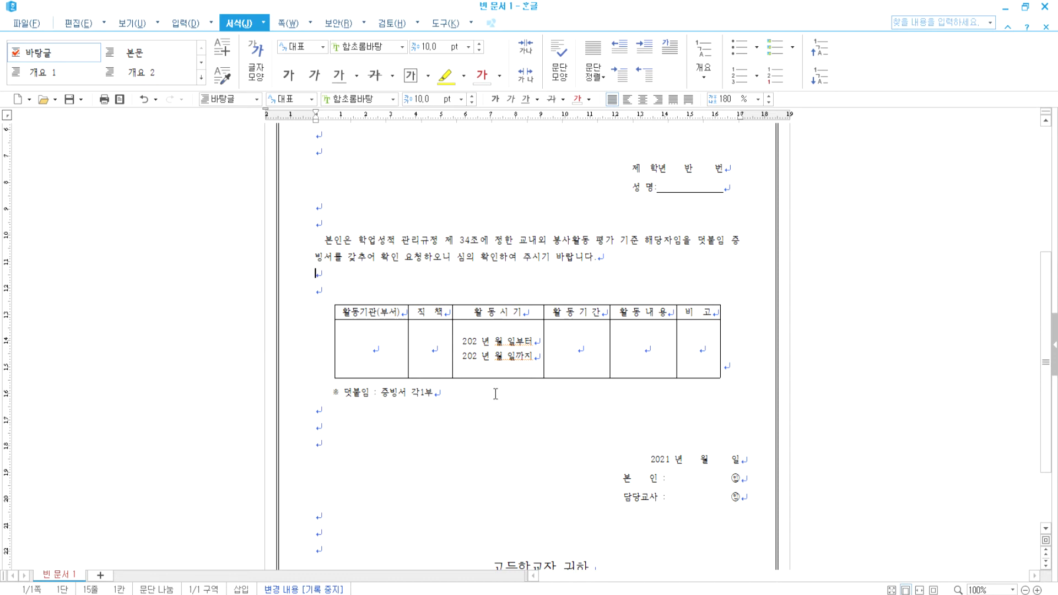
Insert a middle dot (·) special character between 교내 and 외 in the form title
{"action": "scroll", "coordinate": [496, 396], "scroll_direction": "down", "scroll_amount": 3}
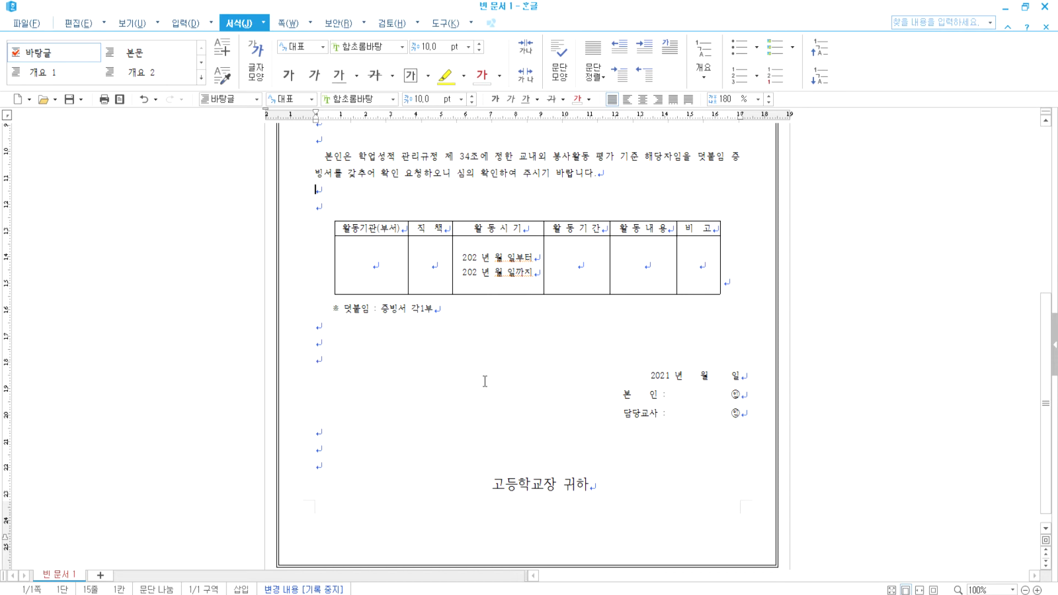
{"action": "scroll", "coordinate": [431, 346], "scroll_direction": "up", "scroll_amount": 5}
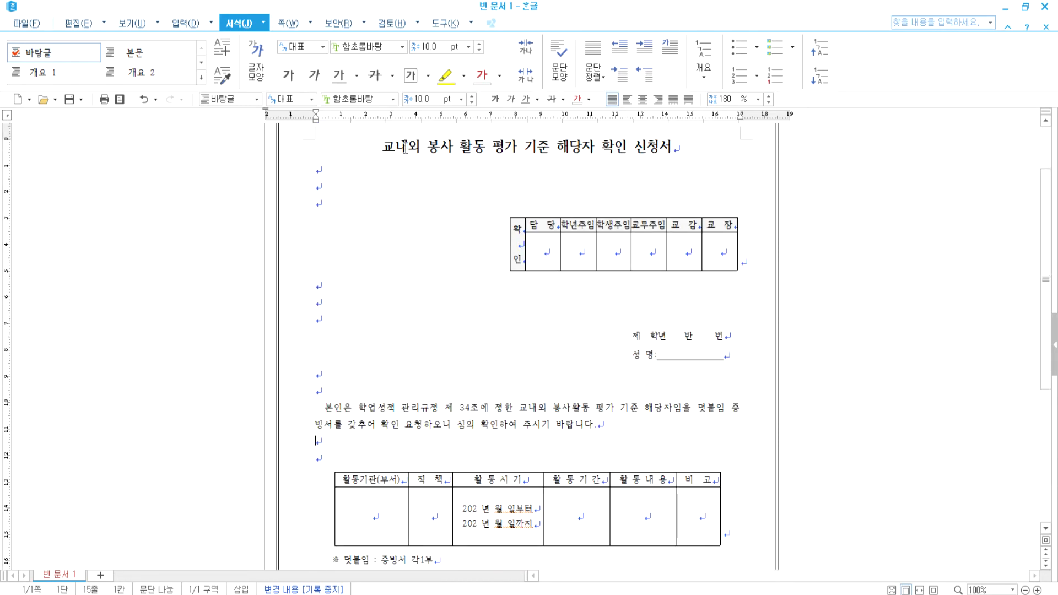
{"action": "left_click", "coordinate": [405, 146]}
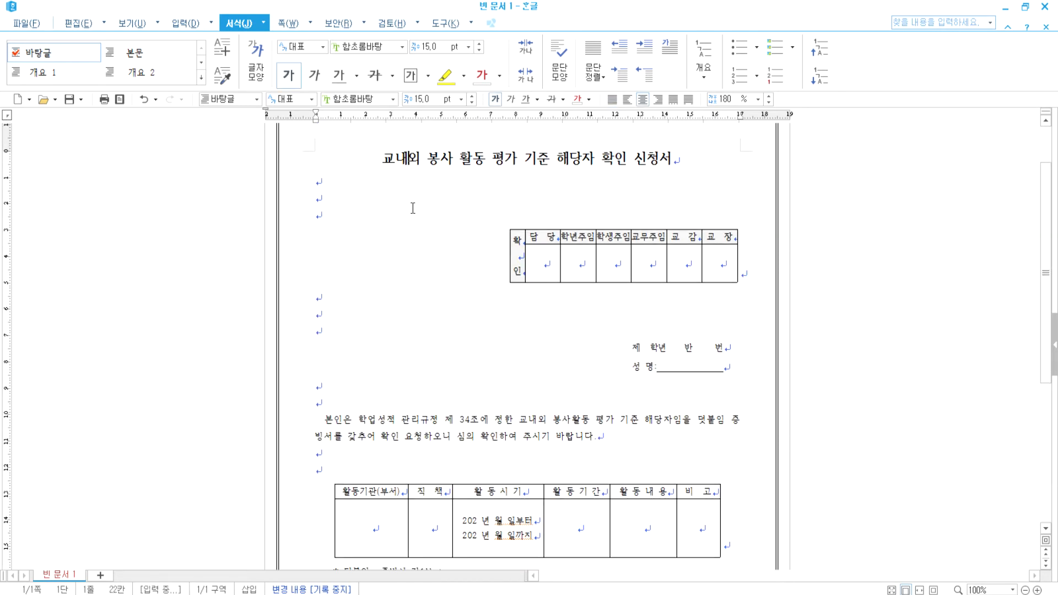
{"action": "left_click", "coordinate": [186, 23]}
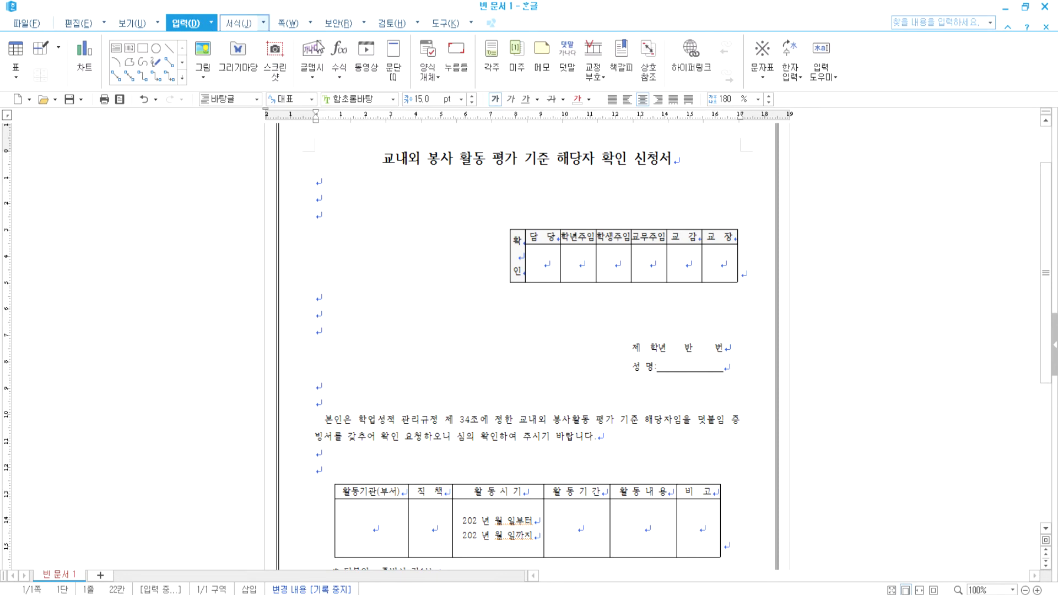
{"action": "left_click", "coordinate": [767, 78]}
{"action": "left_click", "coordinate": [784, 122]}
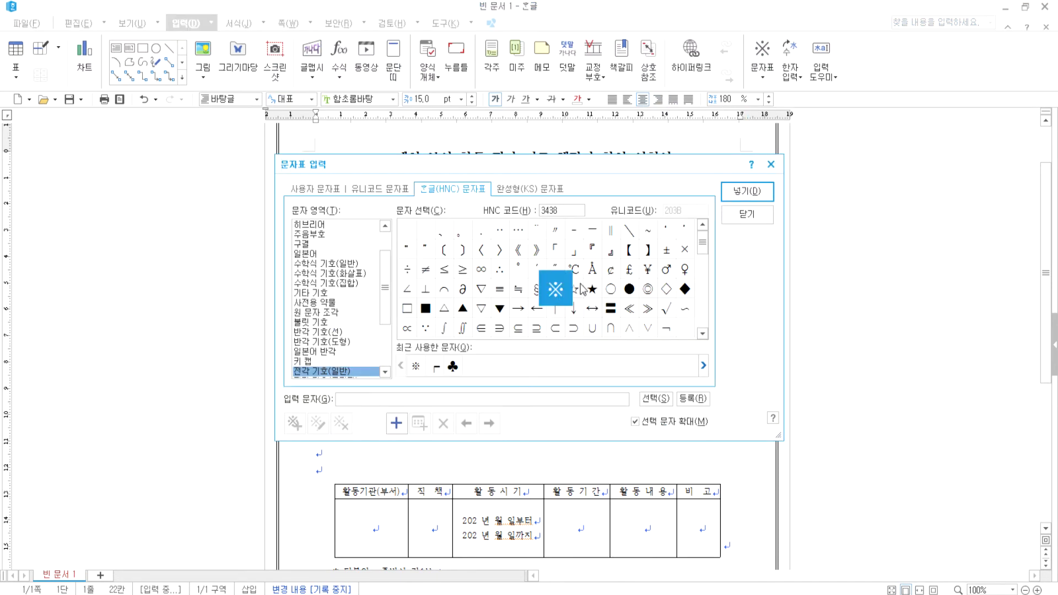
{"action": "left_click", "coordinate": [480, 231]}
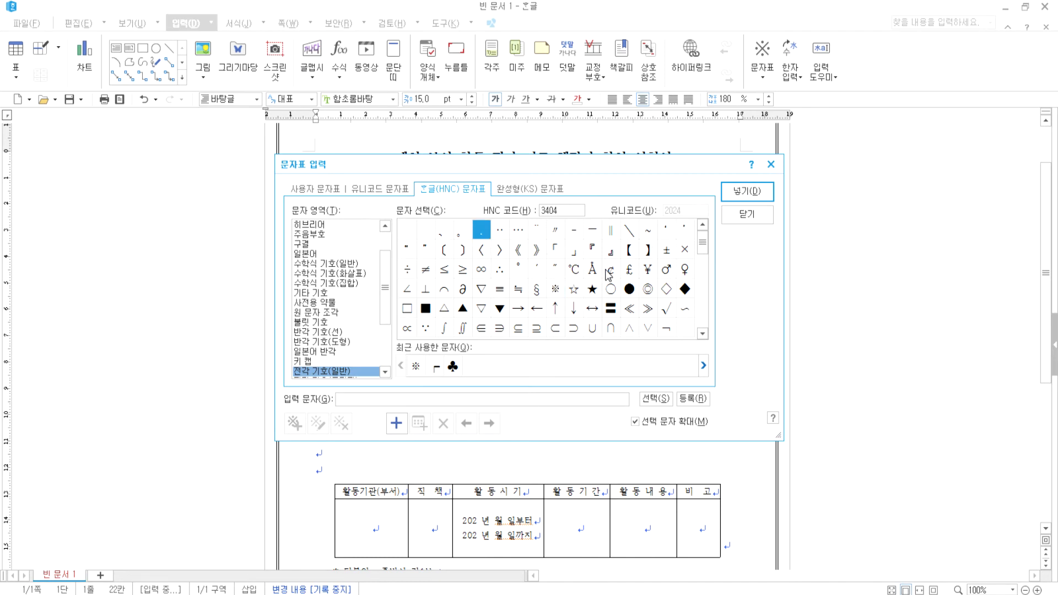
{"action": "left_click", "coordinate": [315, 189]}
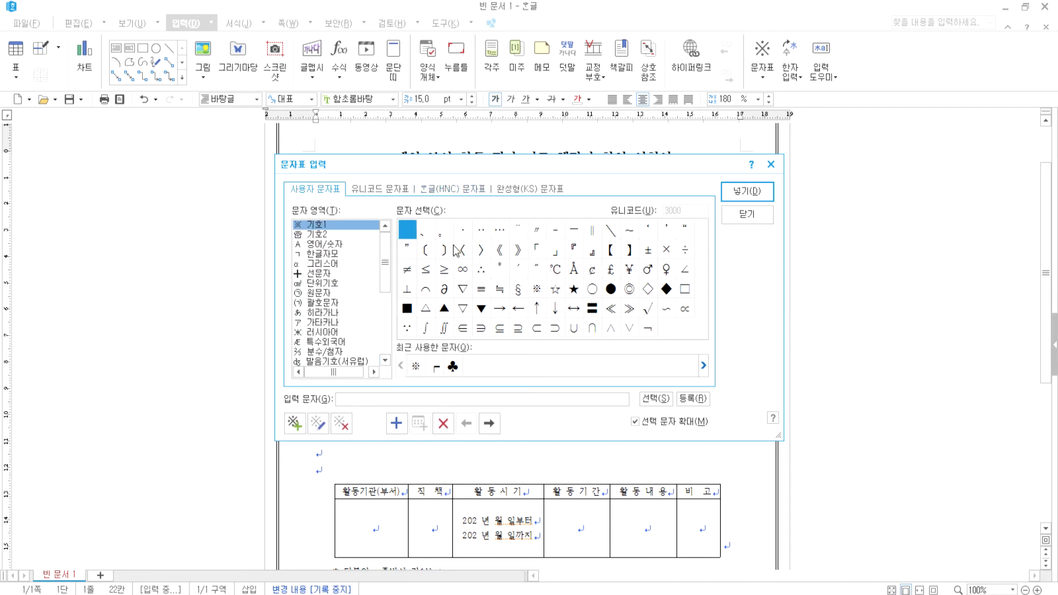
{"action": "left_click", "coordinate": [747, 192]}
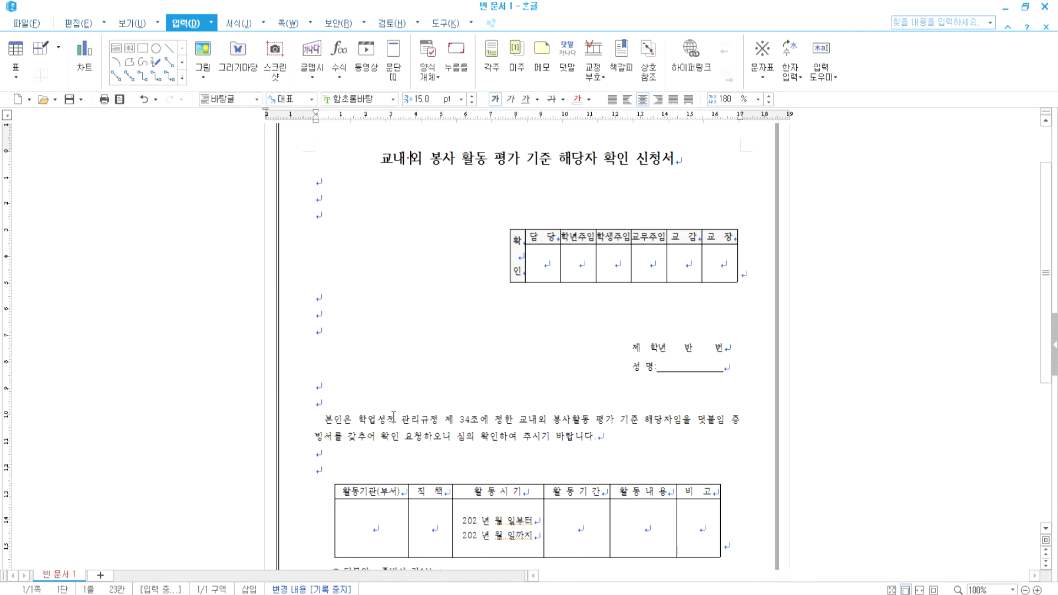
Insert the recently used middle dot between 교내 and 외 in the 본인은 statement paragraph
{"action": "scroll", "coordinate": [474, 286], "scroll_direction": "up", "scroll_amount": 1}
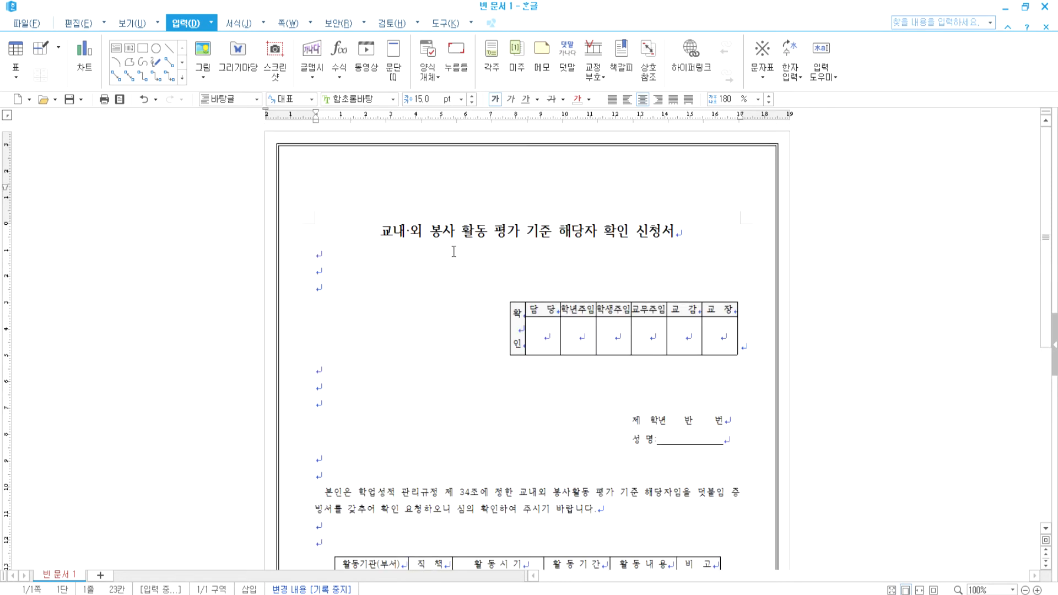
{"action": "scroll", "coordinate": [431, 259], "scroll_direction": "down", "scroll_amount": 2}
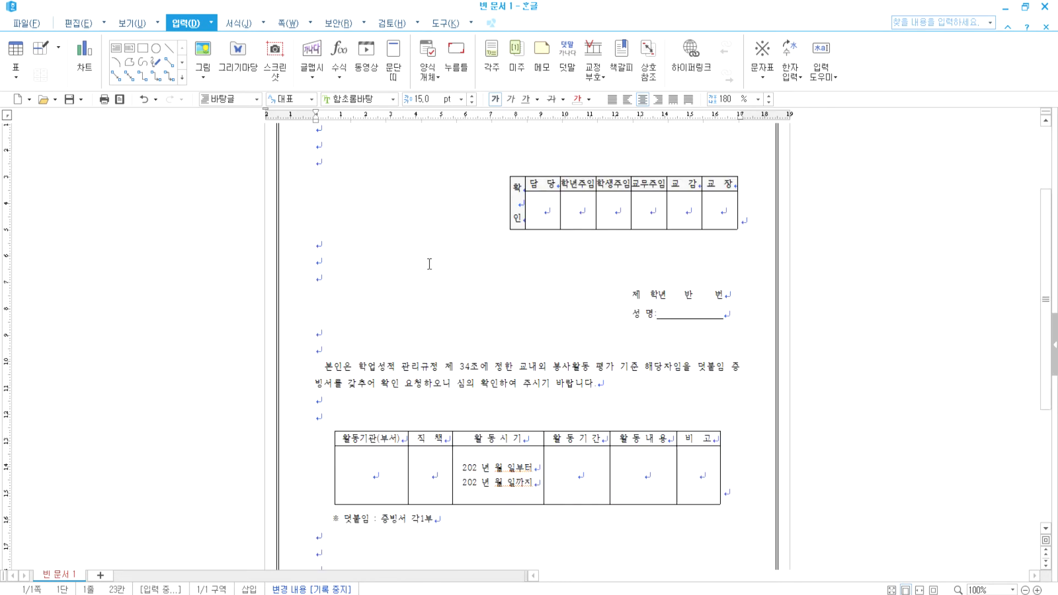
{"action": "left_click", "coordinate": [535, 368]}
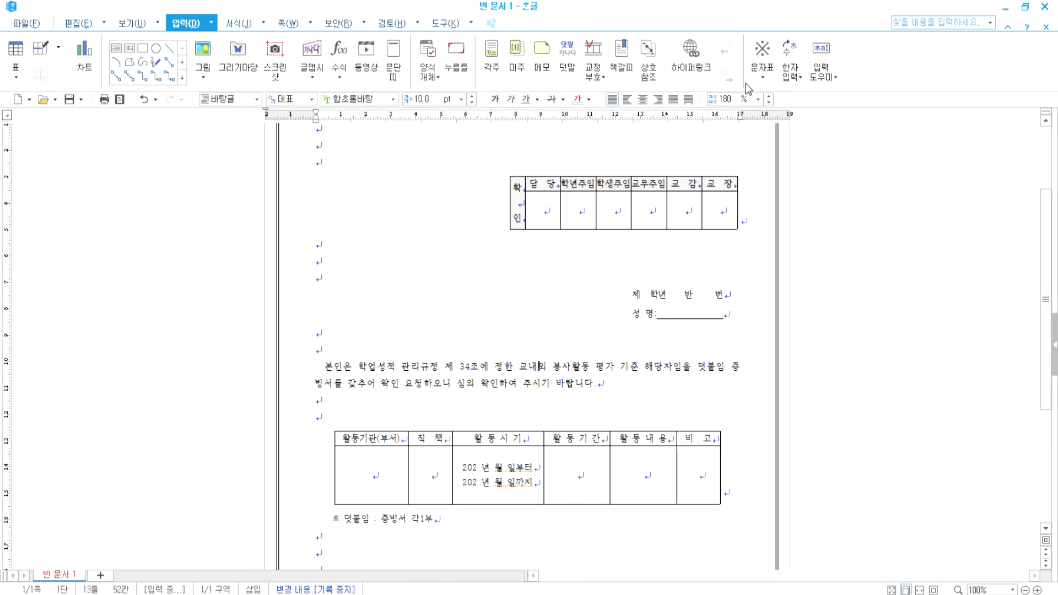
{"action": "left_click", "coordinate": [762, 73]}
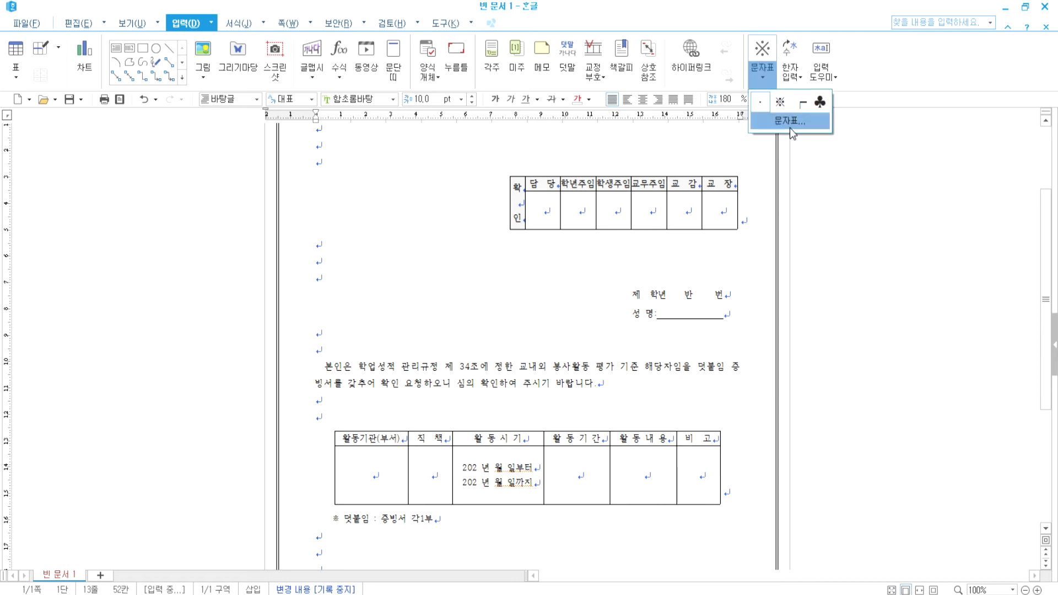
{"action": "left_click", "coordinate": [760, 102]}
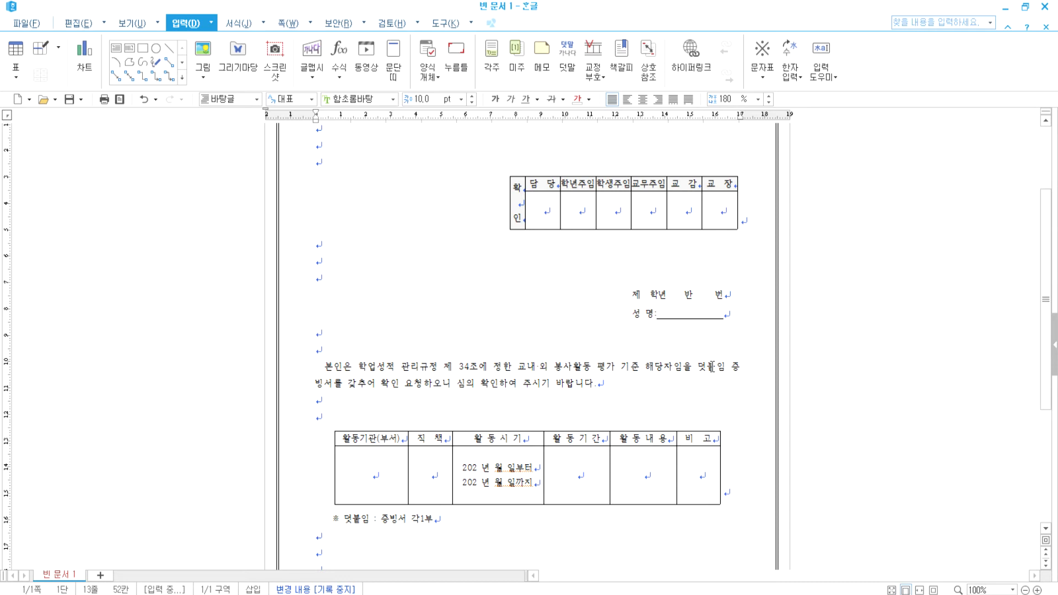
Delete the stray ㅏ and the extra space after 교내 in the title, keeping the middle dot
{"action": "key", "text": "Page_Up"}
{"action": "key", "text": "Page_Up"}
{"action": "key", "text": "Right"}
{"action": "key", "text": "Right"}
{"action": "key", "text": "Right"}
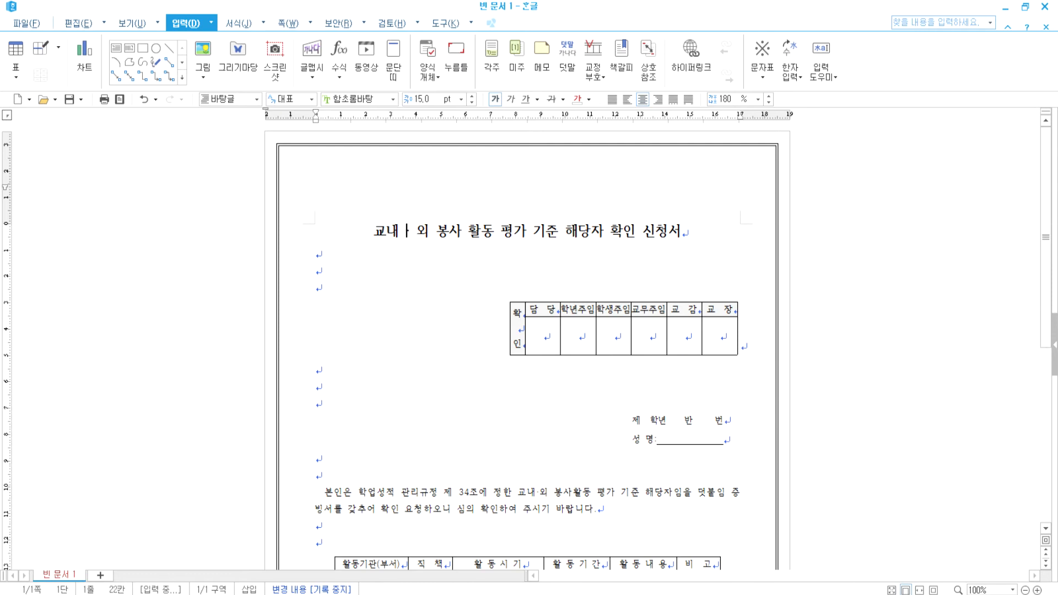
{"action": "key", "text": "Delete"}
{"action": "key", "text": "Right"}
{"action": "key", "text": "Delete"}
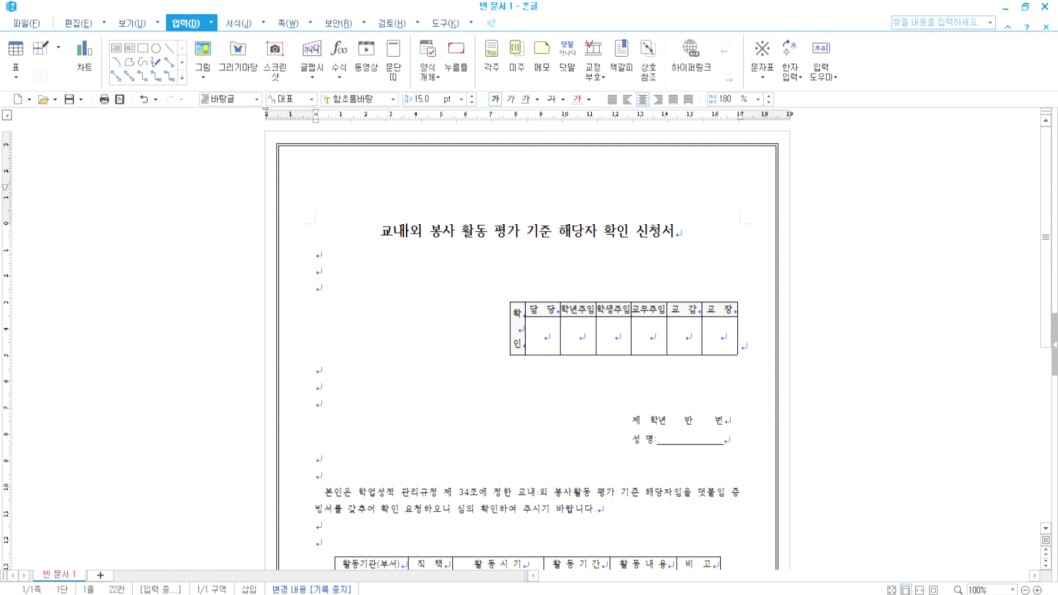
Select the title's middle dot and search the HNC character table's full-width symbol sets for an alternative dot
{"action": "key", "text": "Right"}
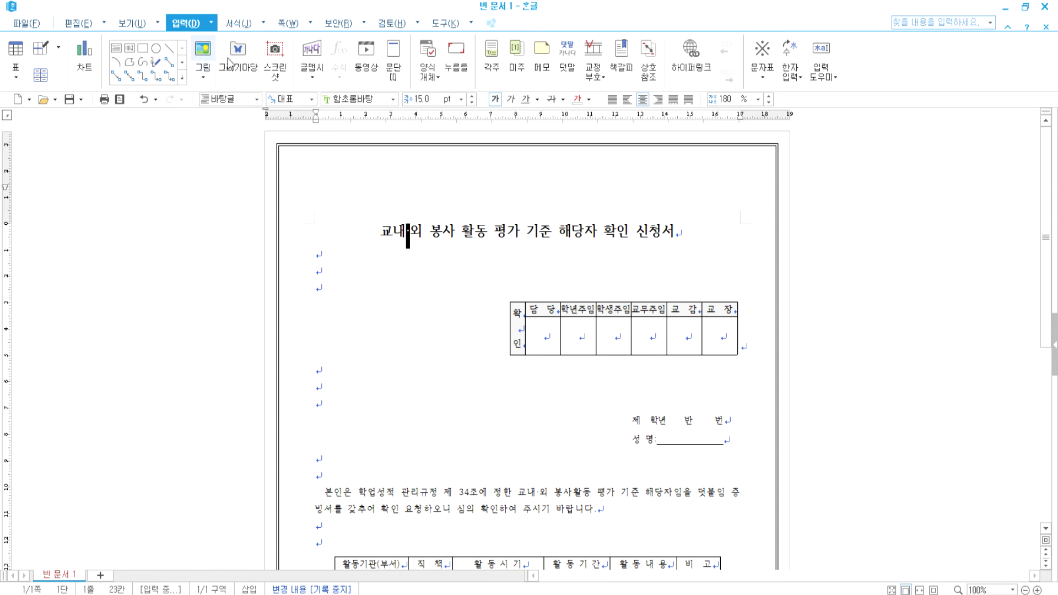
{"action": "left_click", "coordinate": [764, 83]}
{"action": "left_click", "coordinate": [793, 127]}
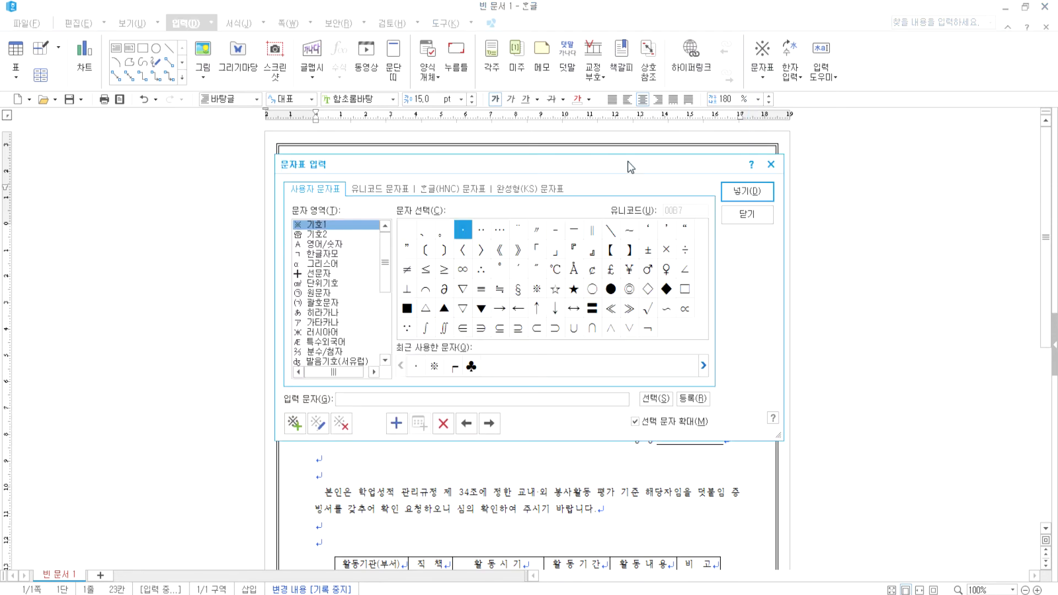
{"action": "left_click_drag", "start_coordinate": [384, 266], "coordinate": [406, 234]}
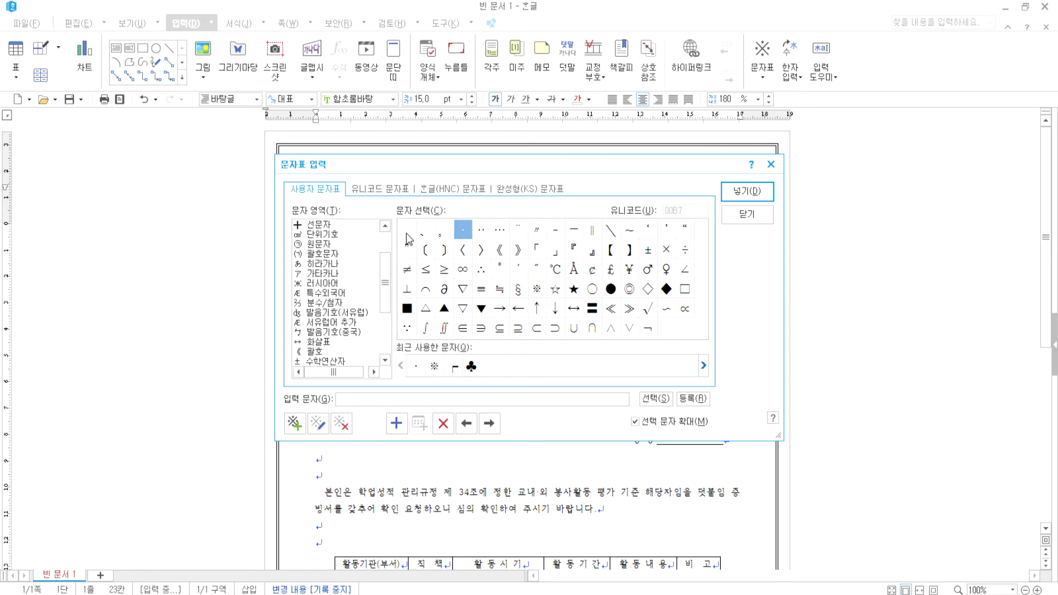
{"action": "left_click", "coordinate": [423, 193]}
{"action": "left_click_drag", "start_coordinate": [386, 297], "coordinate": [389, 331]}
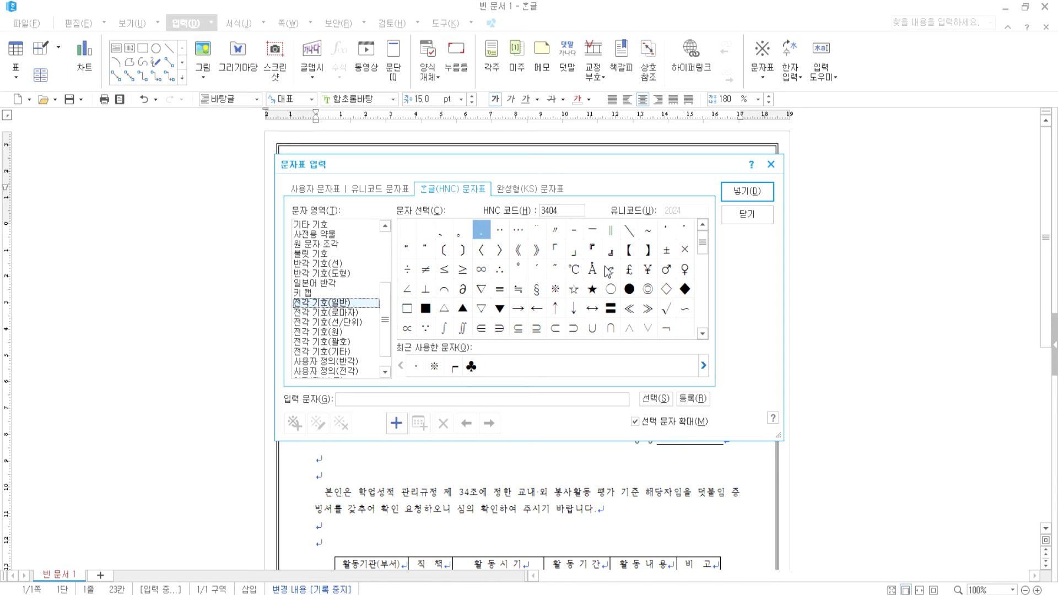
{"action": "mouse_move", "coordinate": [702, 251]}
{"action": "left_mouse_down"}
{"action": "mouse_move", "coordinate": [705, 286]}
{"action": "mouse_move", "coordinate": [703, 246]}
{"action": "left_mouse_up"}
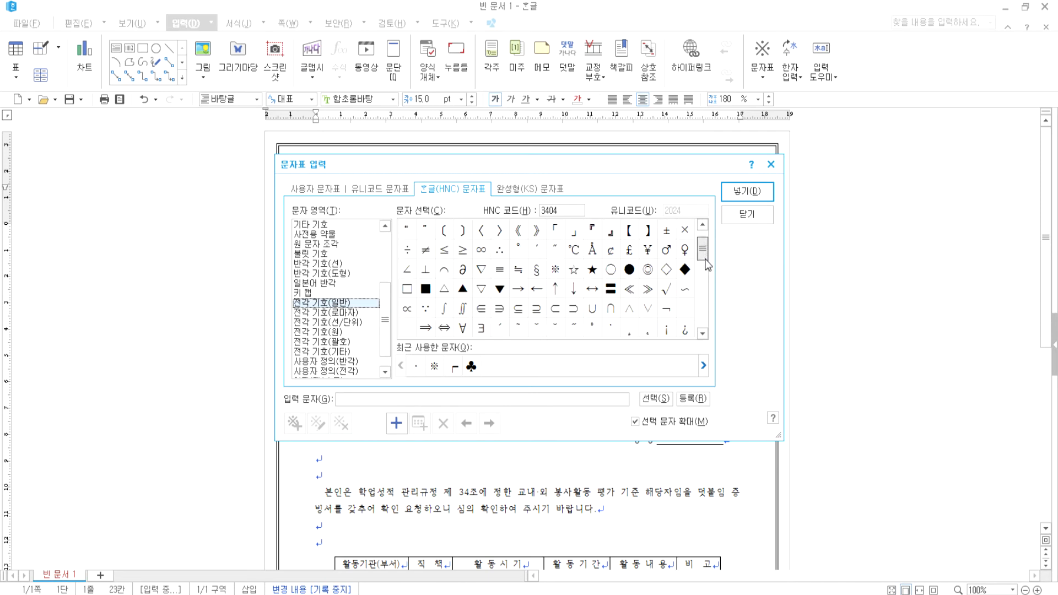
{"action": "left_click", "coordinate": [334, 313]}
{"action": "left_click", "coordinate": [335, 323]}
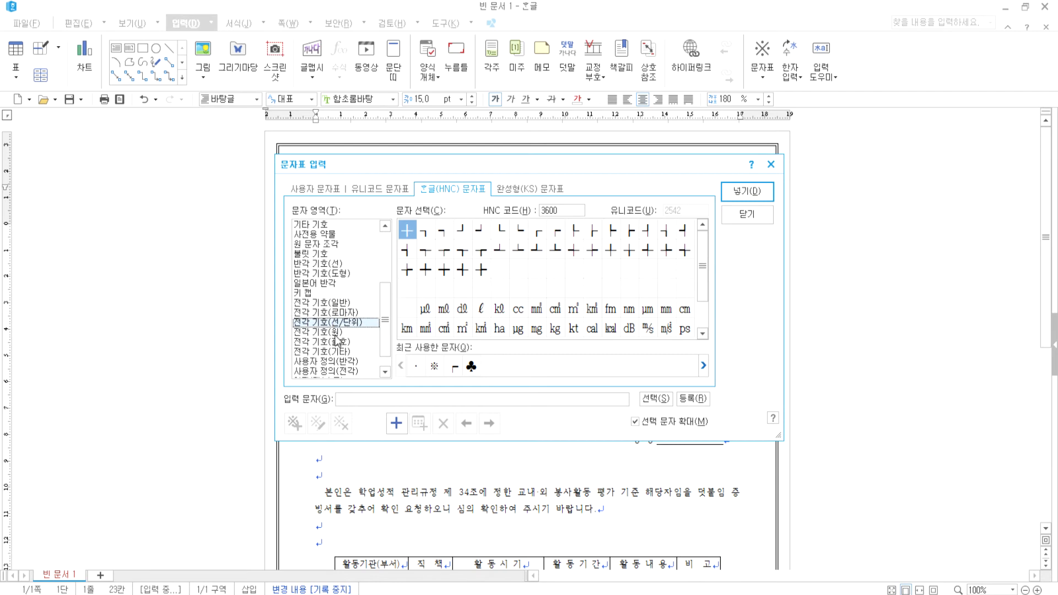
{"action": "left_click", "coordinate": [336, 332]}
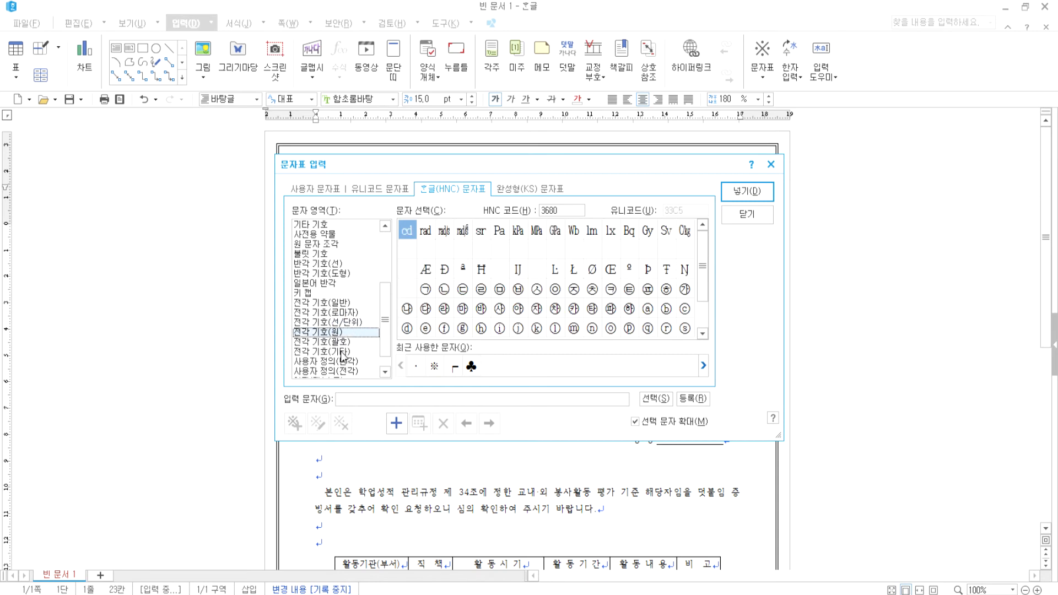
{"action": "left_click", "coordinate": [343, 342]}
{"action": "left_click", "coordinate": [344, 352]}
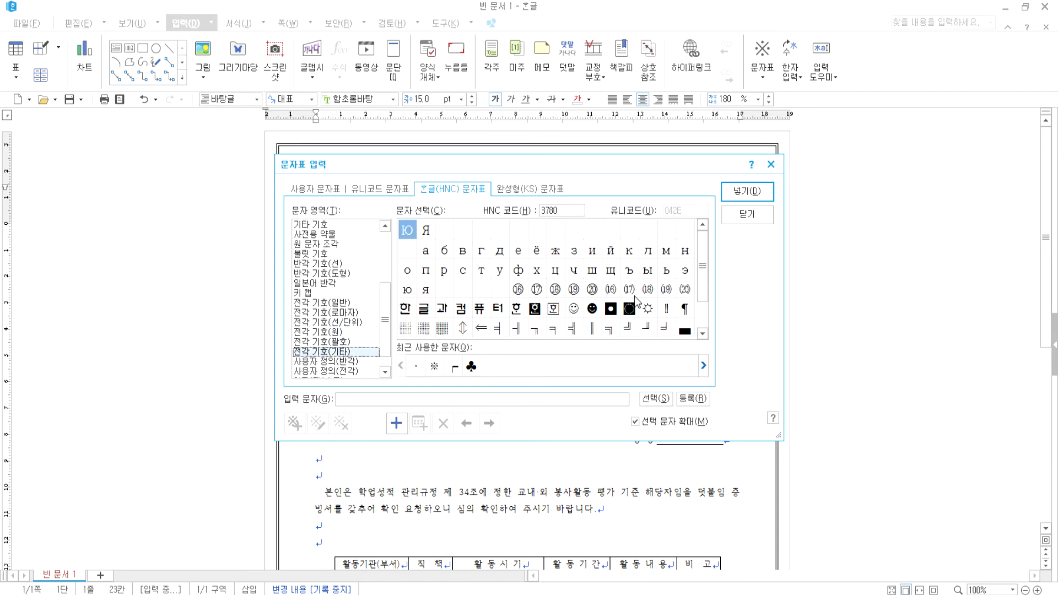
{"action": "left_click", "coordinate": [703, 309]}
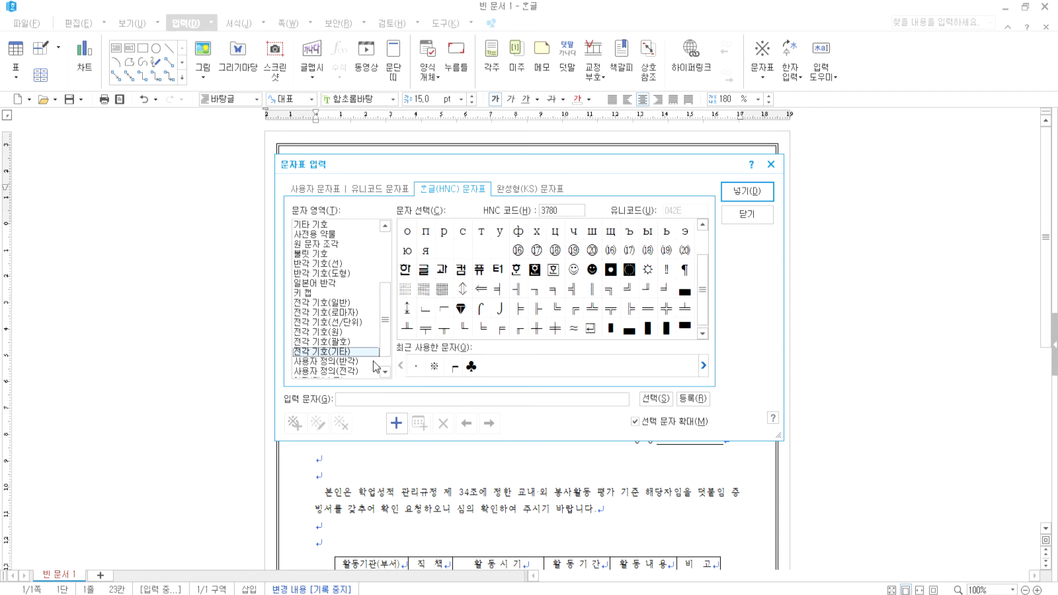
Replace the title's middle dot between 교내 and 외 with the bolder bullet, HNC code 2022, from the 수학식 기호(일반) symbol set
{"action": "left_click", "coordinate": [314, 257]}
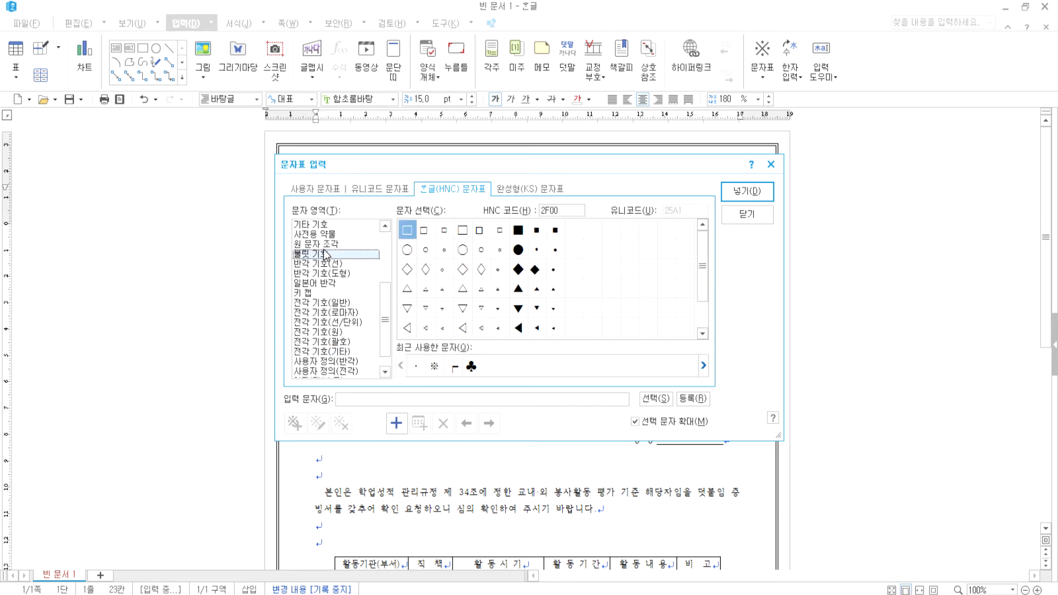
{"action": "left_click", "coordinate": [325, 244]}
{"action": "left_click", "coordinate": [325, 234]}
{"action": "scroll", "coordinate": [329, 277], "scroll_direction": "up", "scroll_amount": 2}
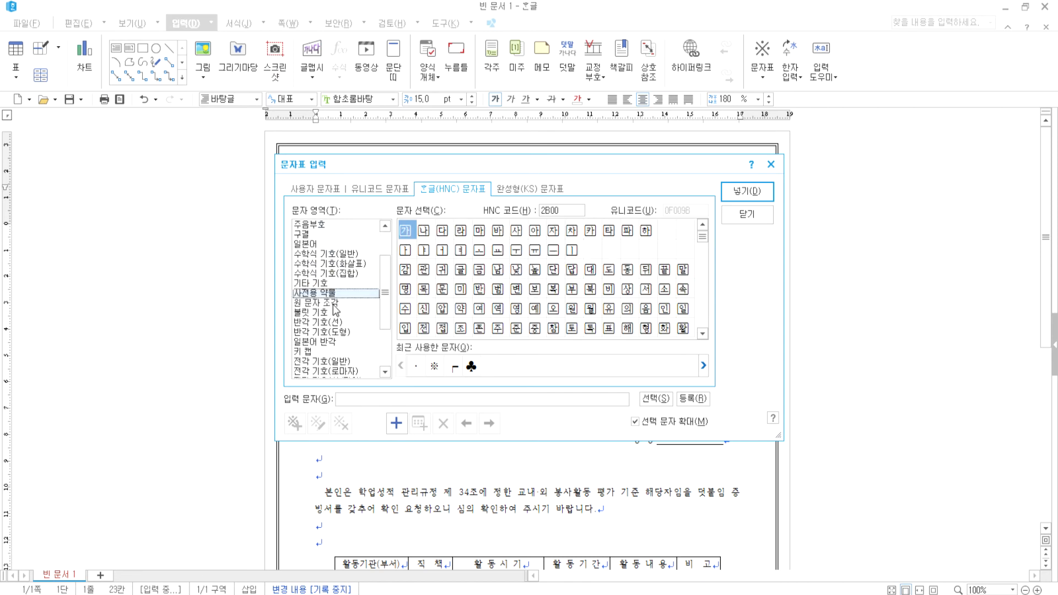
{"action": "left_click", "coordinate": [312, 282]}
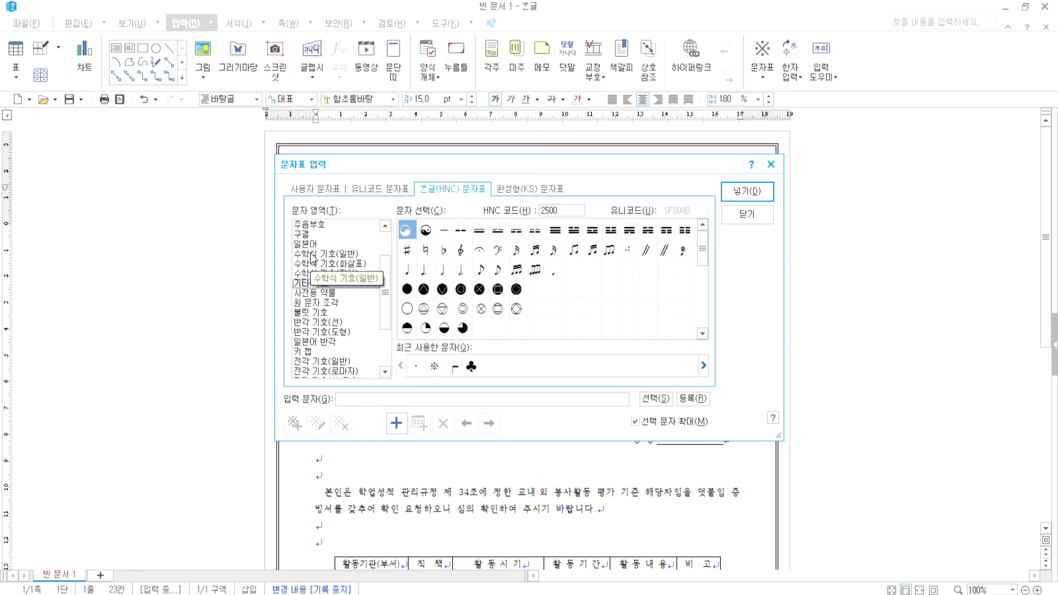
{"action": "left_click", "coordinate": [314, 255]}
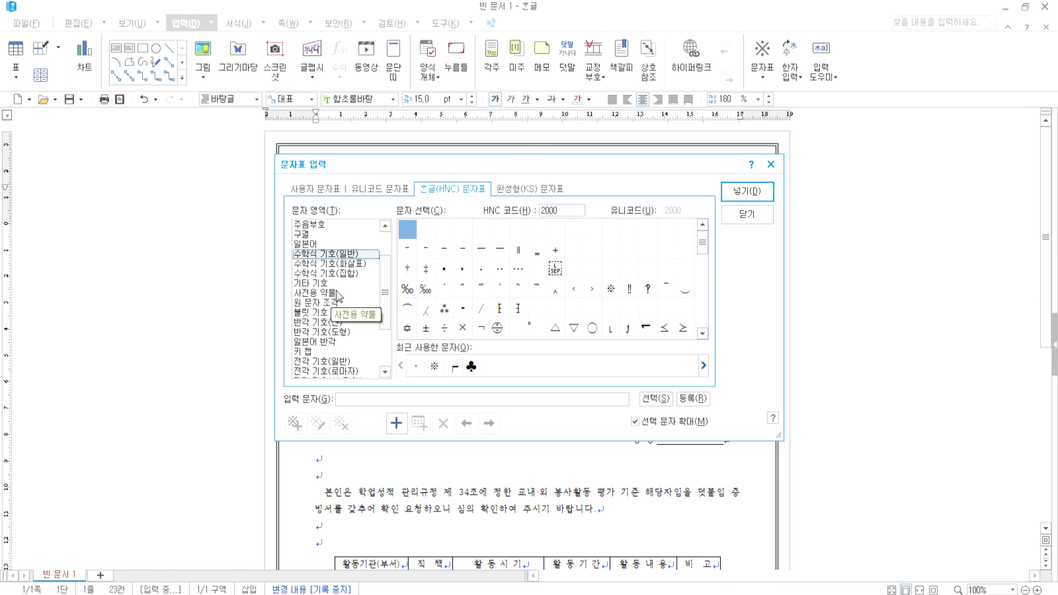
{"action": "left_click", "coordinate": [445, 270]}
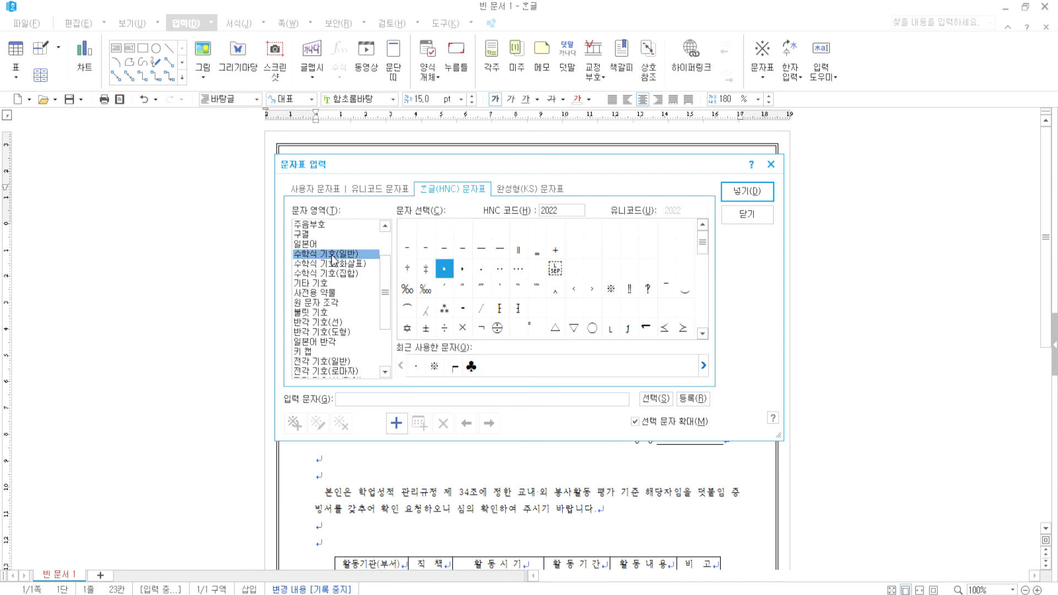
{"action": "key", "text": "Return"}
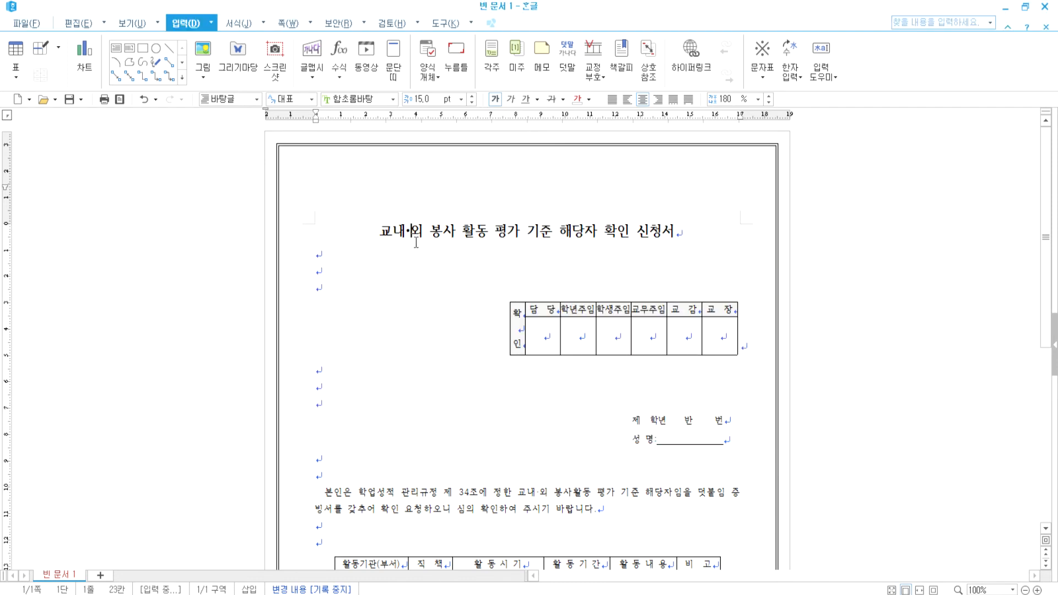
Insert the recently used small middle dot between 봉 and 사 in the form title
{"action": "key", "text": "Right"}
{"action": "key", "text": "Right"}
{"action": "key", "text": "Right"}
{"action": "key", "text": "ctrl+F10"}
{"action": "key", "text": "Escape"}
{"action": "left_click", "coordinate": [762, 78]}
{"action": "left_click", "coordinate": [779, 111]}
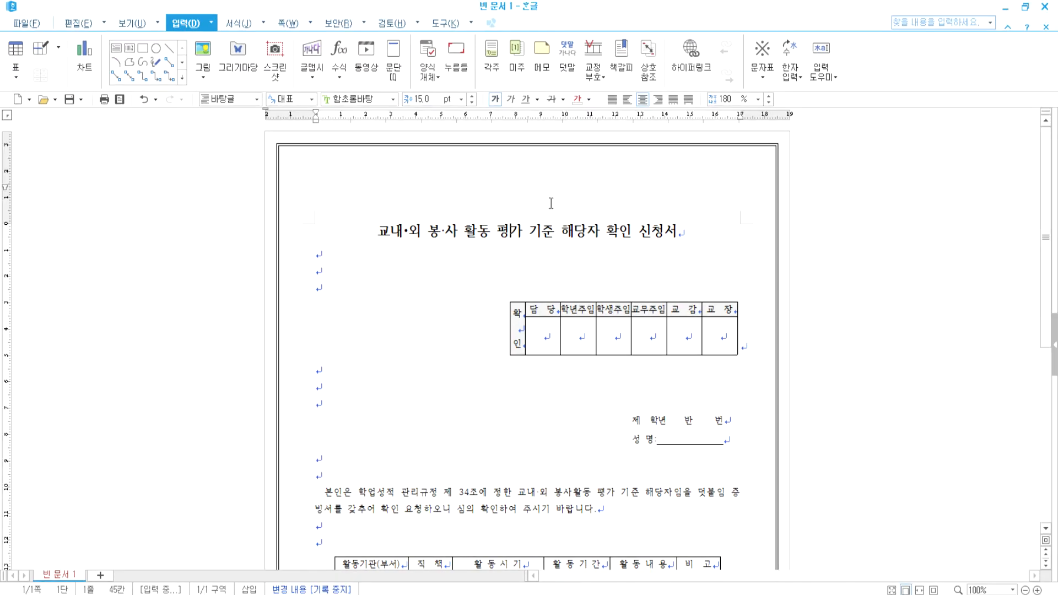
Review the recently used special characters in the character table and the remaining lower part of the form
{"action": "left_click", "coordinate": [763, 77]}
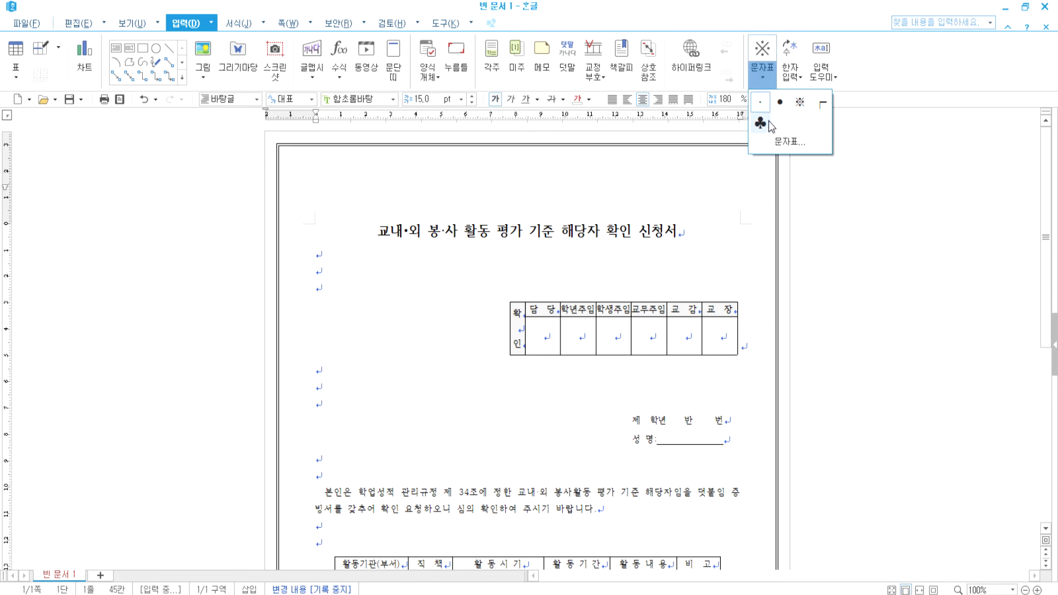
{"action": "left_click", "coordinate": [772, 142]}
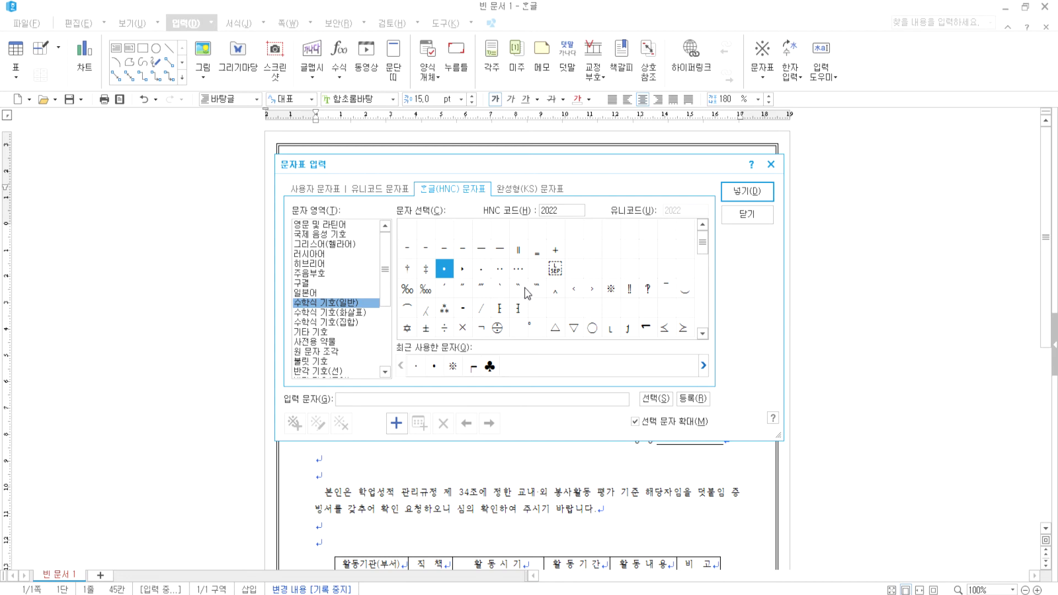
{"action": "key", "text": "Escape"}
{"action": "left_click", "coordinate": [435, 406]}
{"action": "scroll", "coordinate": [448, 355], "scroll_direction": "down", "scroll_amount": 3}
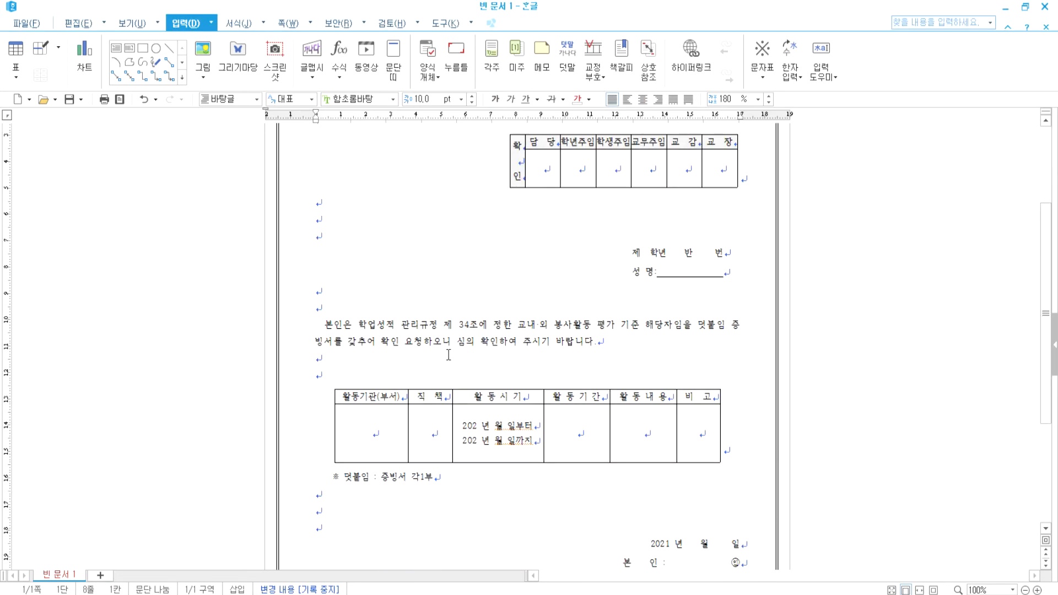
{"action": "scroll", "coordinate": [449, 355], "scroll_direction": "down", "scroll_amount": 3}
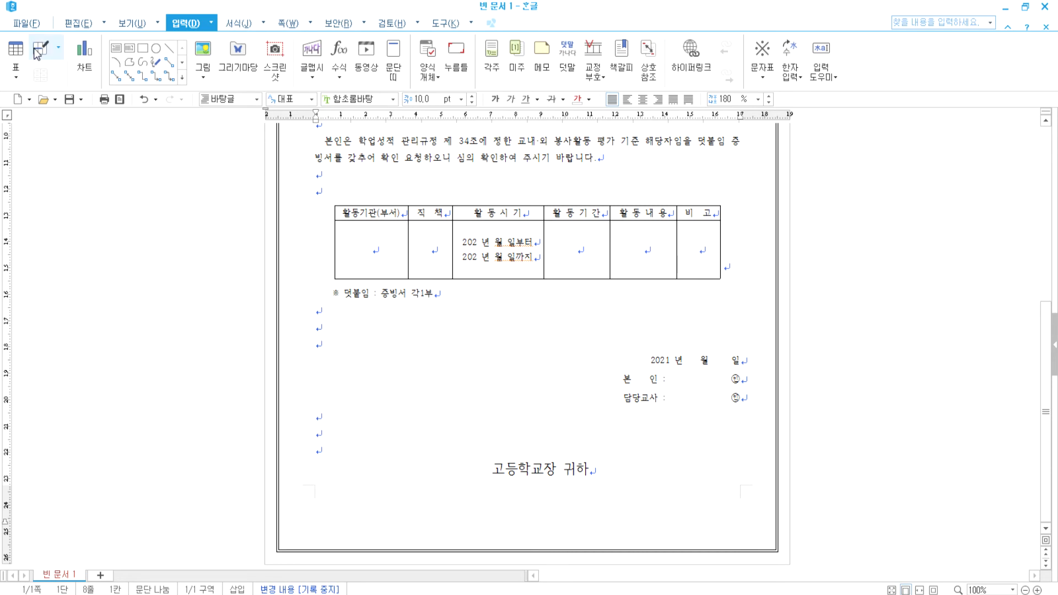
Create a new blank document and enter the heading 표 작성하기 followed by an empty line
{"action": "left_click", "coordinate": [28, 26]}
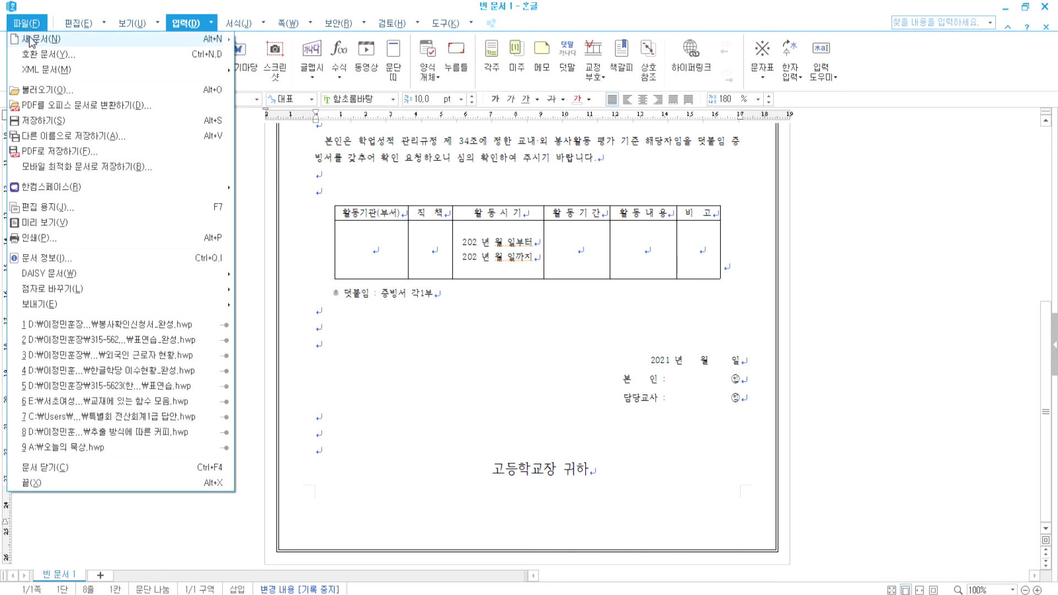
{"action": "left_click", "coordinate": [33, 39]}
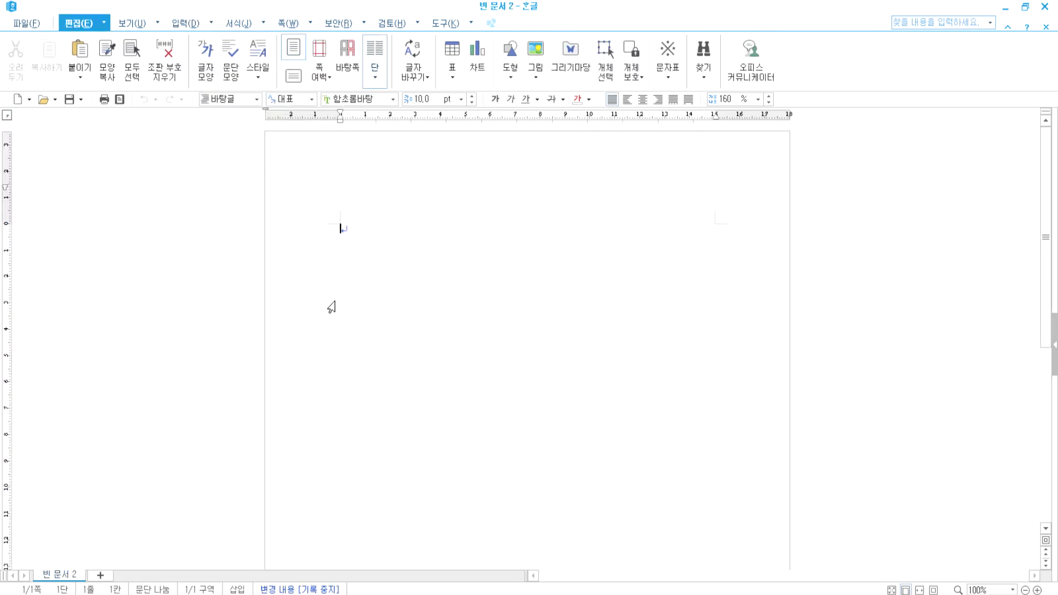
{"action": "type", "text": "표작성하기"}
{"action": "left_click", "coordinate": [348, 228]}
{"action": "key", "text": "End"}
{"action": "key", "text": "Return"}
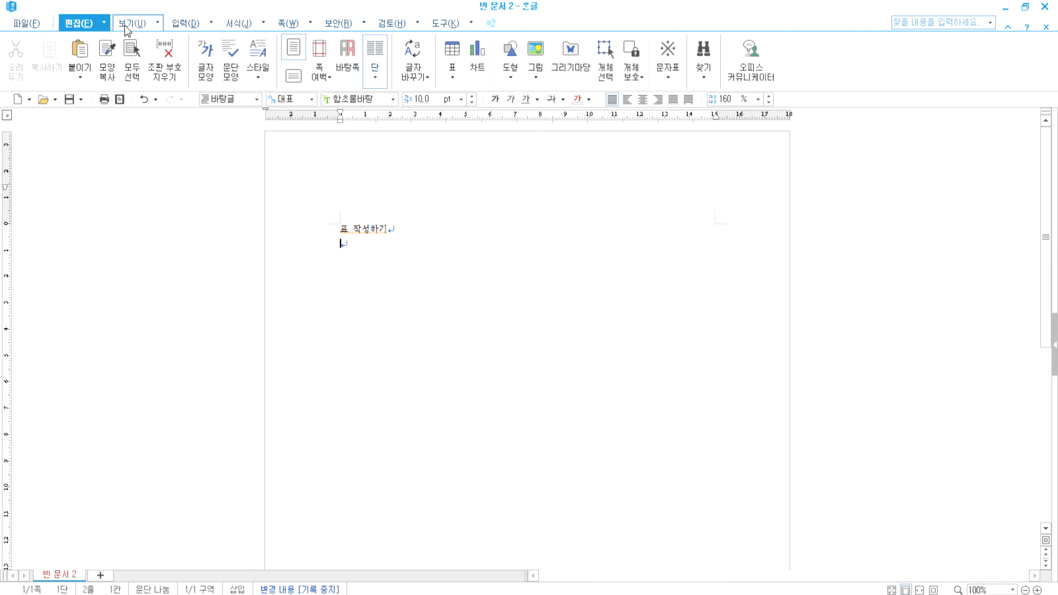
Insert a table with 100 rows and 3 columns below the heading, treated as a character
{"action": "left_click", "coordinate": [130, 23]}
{"action": "left_click", "coordinate": [601, 60]}
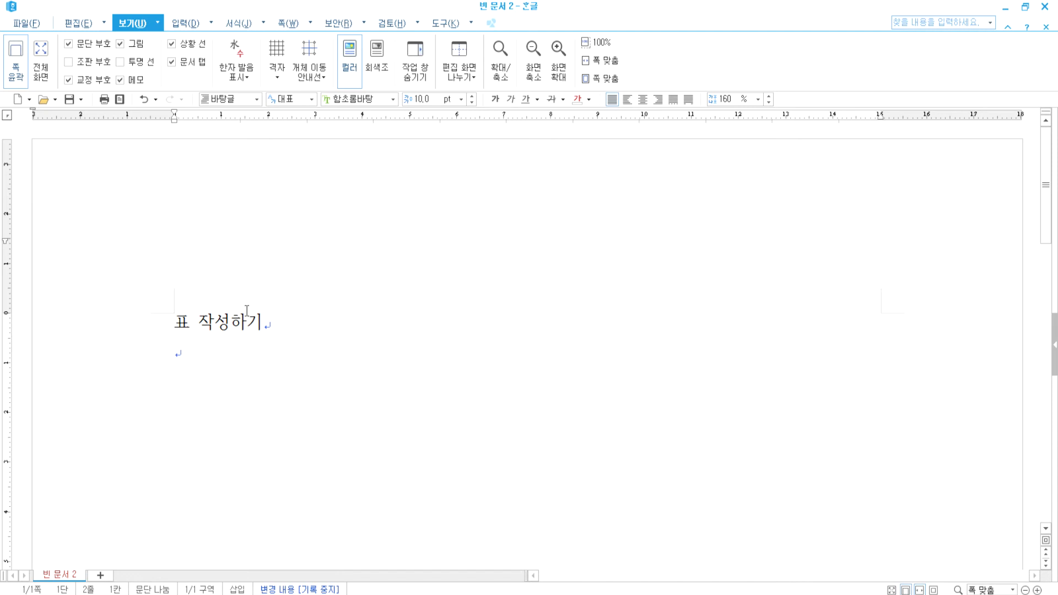
{"action": "left_click", "coordinate": [182, 24]}
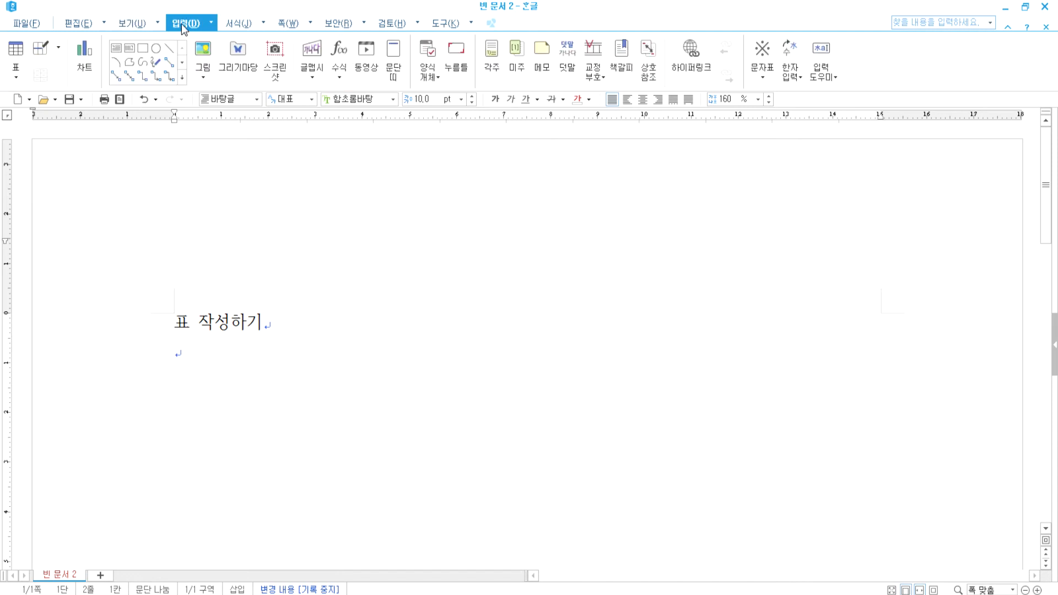
{"action": "left_click", "coordinate": [19, 52]}
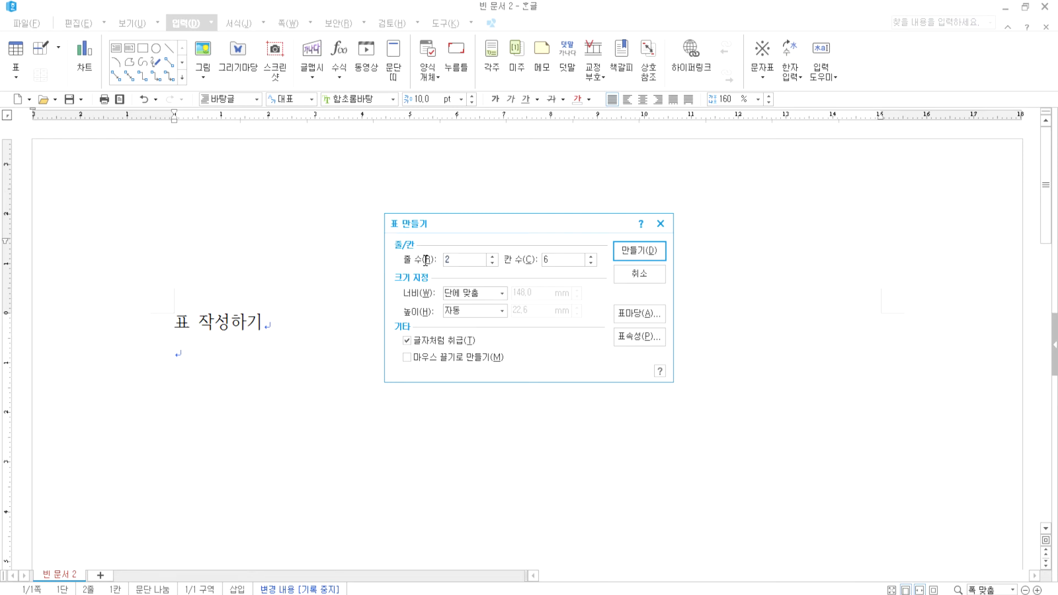
{"action": "type", "text": "100"}
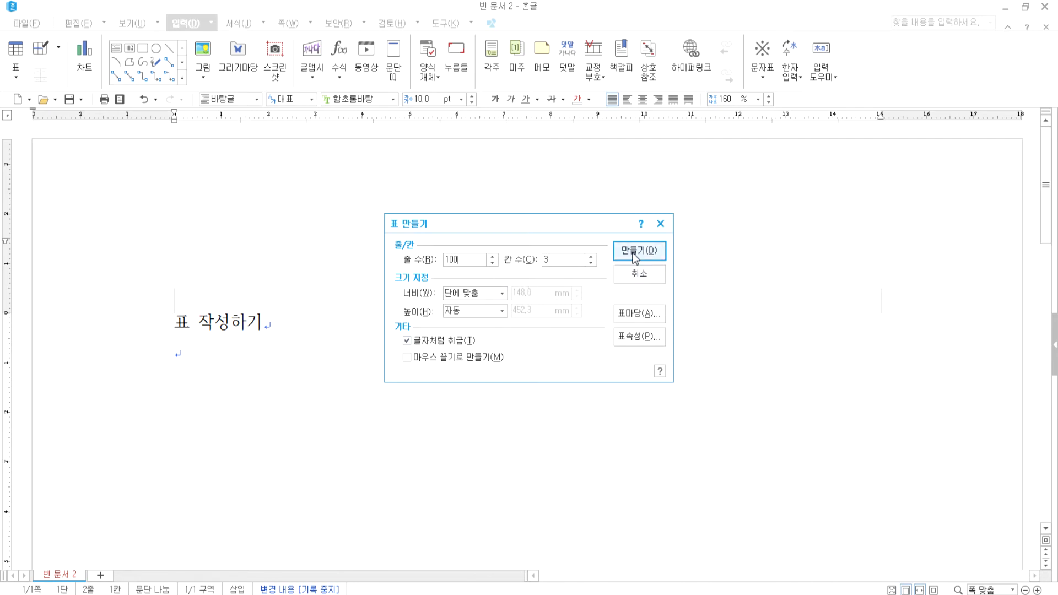
{"action": "left_click", "coordinate": [471, 260]}
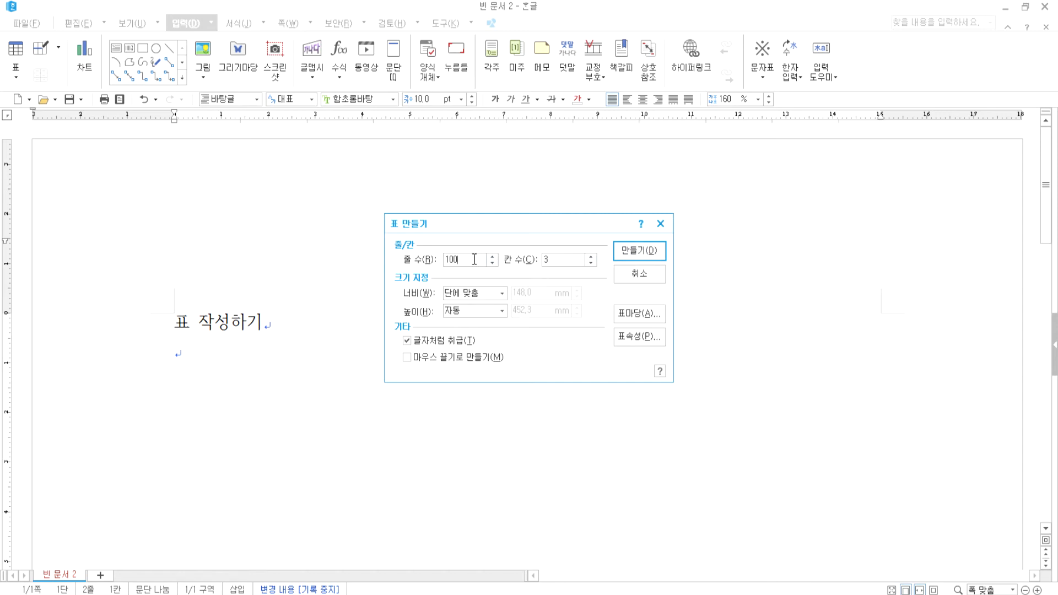
{"action": "left_click", "coordinate": [626, 249]}
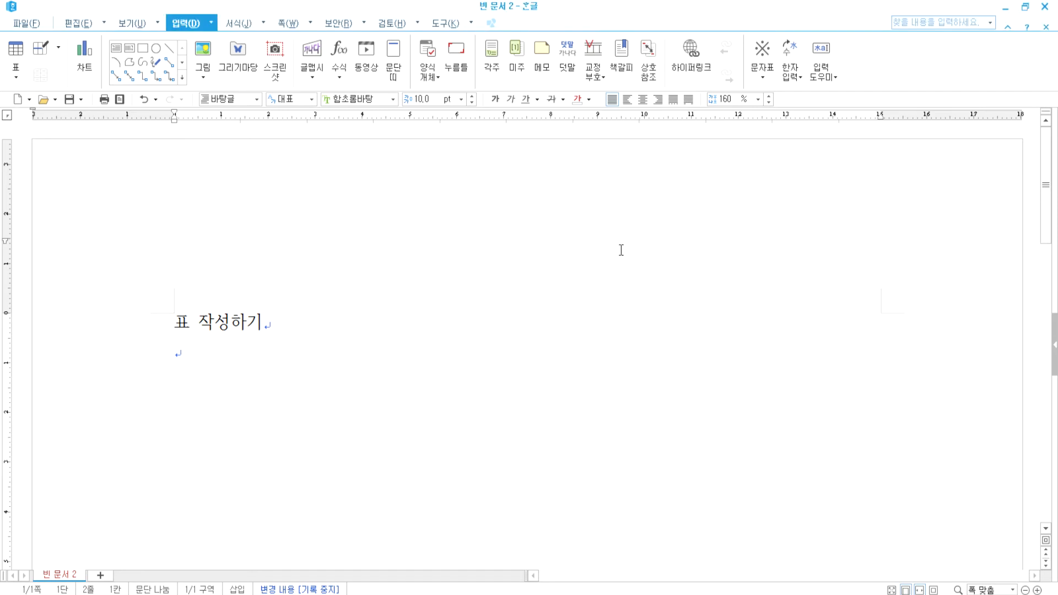
Examine on which page the inserted table starts relative to the 표 작성하기 heading
{"action": "scroll", "coordinate": [342, 372], "scroll_direction": "up", "scroll_amount": 15}
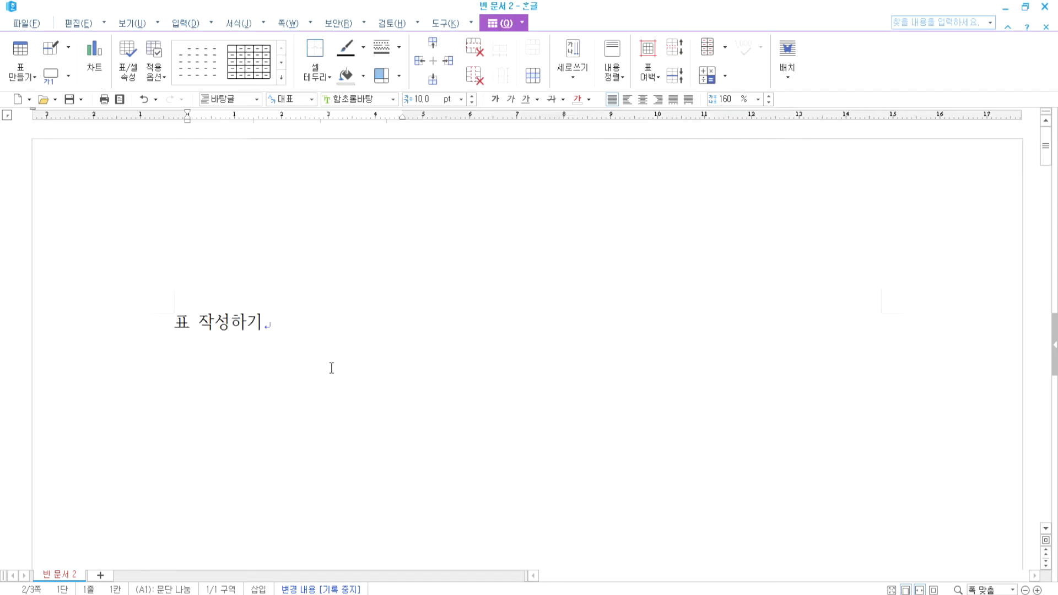
{"action": "left_click", "coordinate": [297, 357]}
{"action": "scroll", "coordinate": [282, 341], "scroll_direction": "down", "scroll_amount": 15}
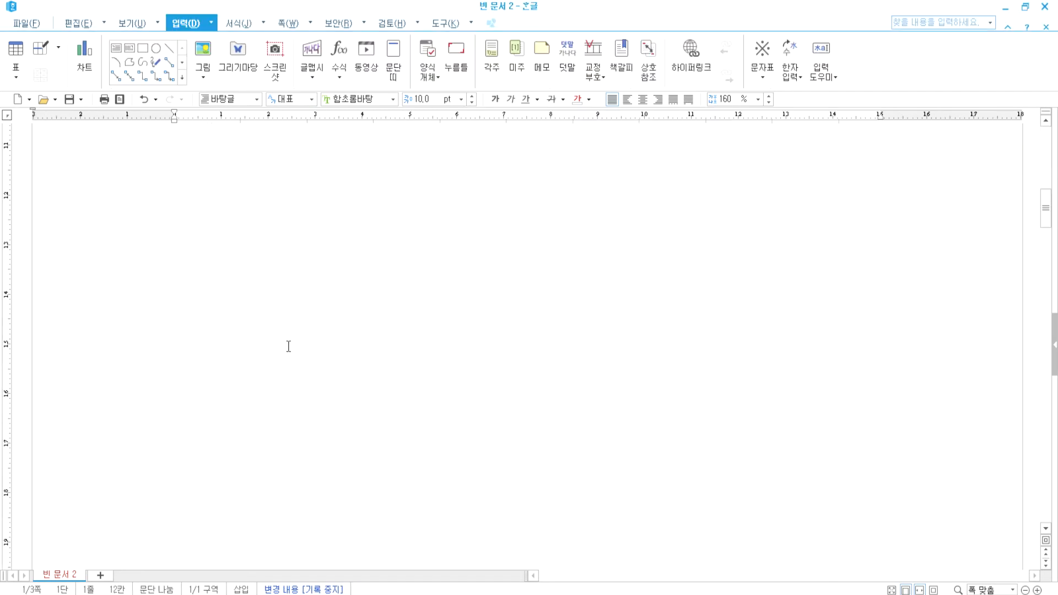
{"action": "scroll", "coordinate": [290, 349], "scroll_direction": "down", "scroll_amount": 5}
{"action": "scroll", "coordinate": [291, 349], "scroll_direction": "up", "scroll_amount": 2}
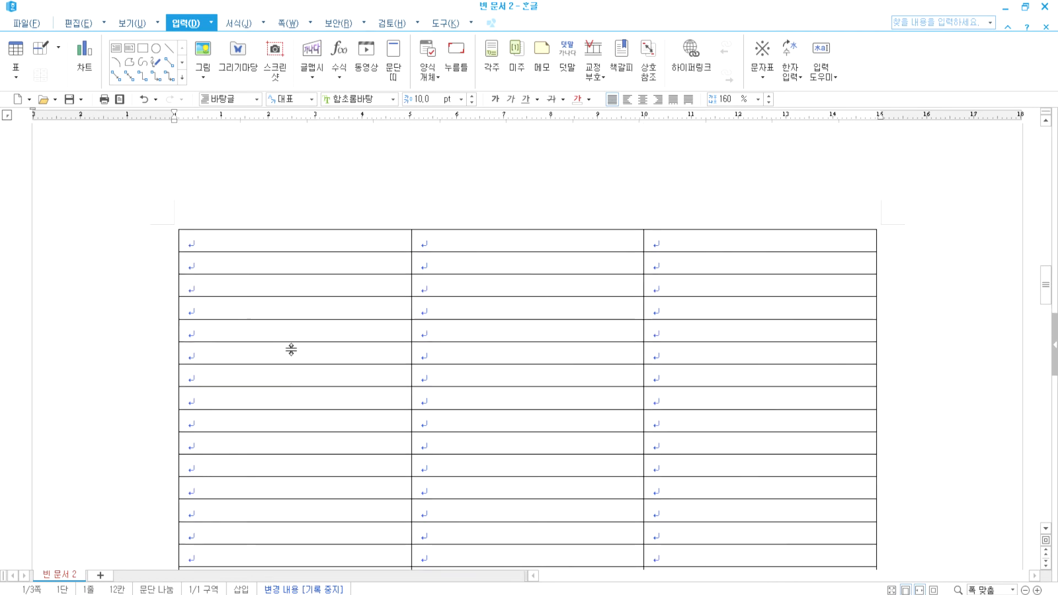
{"action": "left_click", "coordinate": [288, 244]}
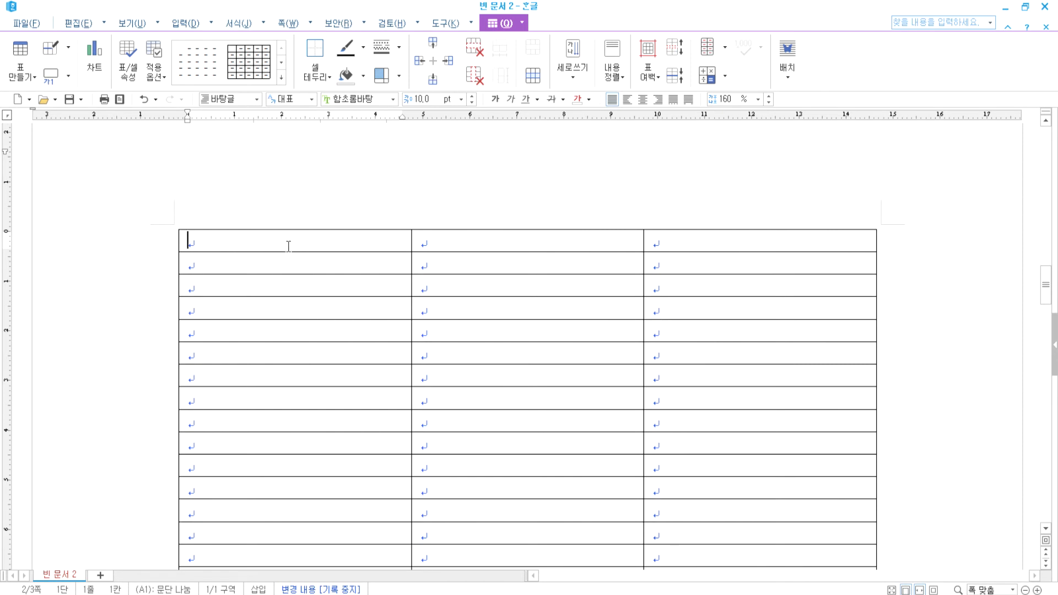
{"action": "scroll", "coordinate": [310, 285], "scroll_direction": "up", "scroll_amount": 5}
{"action": "scroll", "coordinate": [318, 275], "scroll_direction": "up", "scroll_amount": 5}
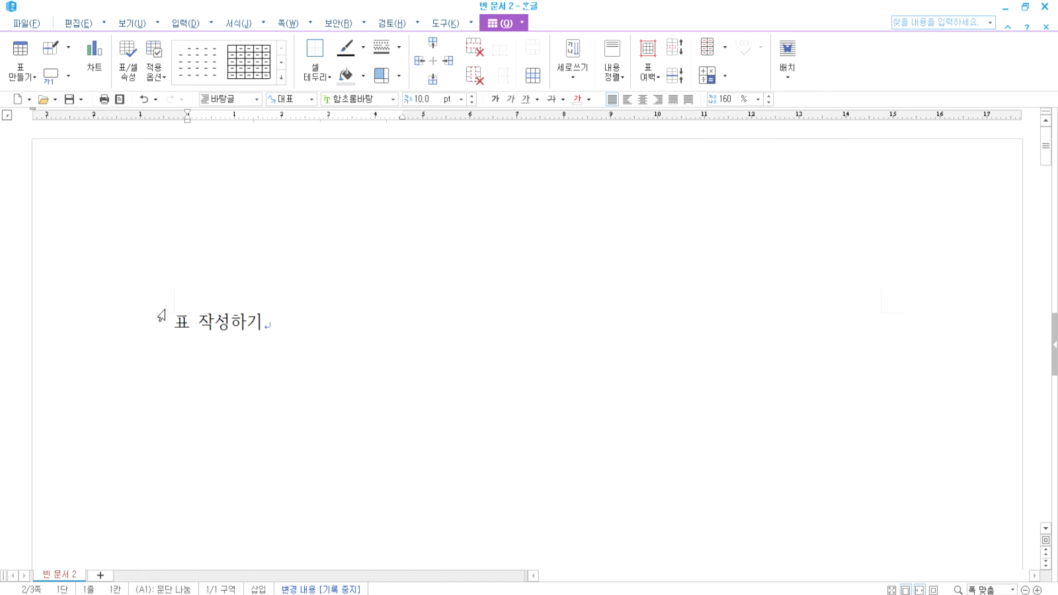
Push the 표 작성하기 heading down the first page by adding 20 blank lines above it
{"action": "left_click", "coordinate": [173, 321]}
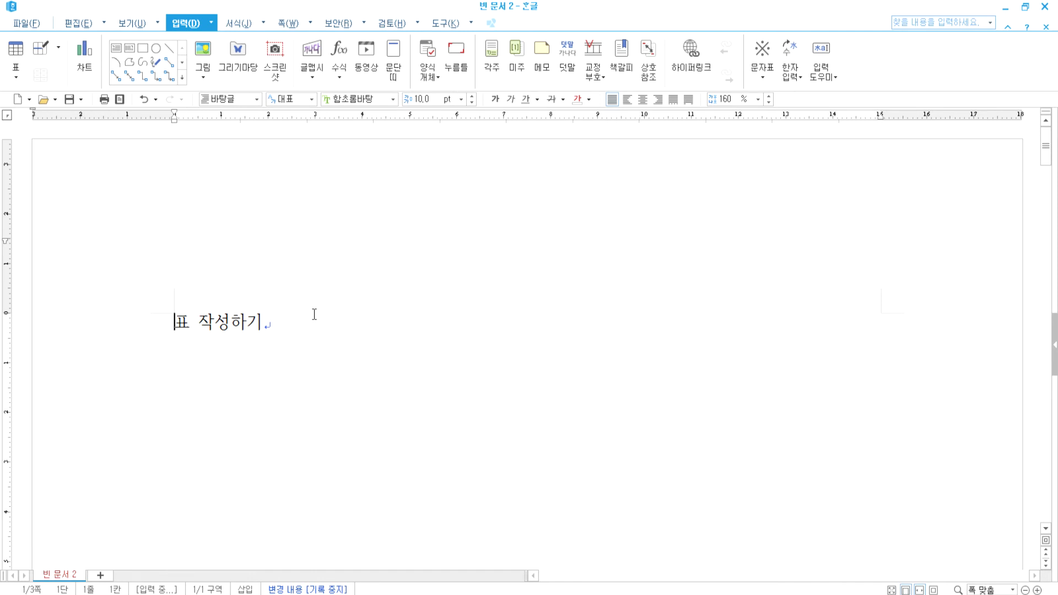
{"action": "key", "text": "Return"}
{"action": "key", "text": "Return"}
{"action": "key", "text": "Return"}
{"action": "key", "text": "Return"}
{"action": "key", "text": "Return"}
{"action": "key", "text": "Return"}
{"action": "key", "text": "Return"}
{"action": "key", "text": "Return"}
{"action": "key", "text": "Return"}
{"action": "key", "text": "Return"}
{"action": "key", "text": "Return"}
{"action": "key", "text": "Return"}
{"action": "key", "text": "Return"}
{"action": "key", "text": "Return"}
{"action": "key", "text": "Return"}
{"action": "key", "text": "Return"}
{"action": "key", "text": "Return"}
{"action": "key", "text": "Return"}
{"action": "key", "text": "Return"}
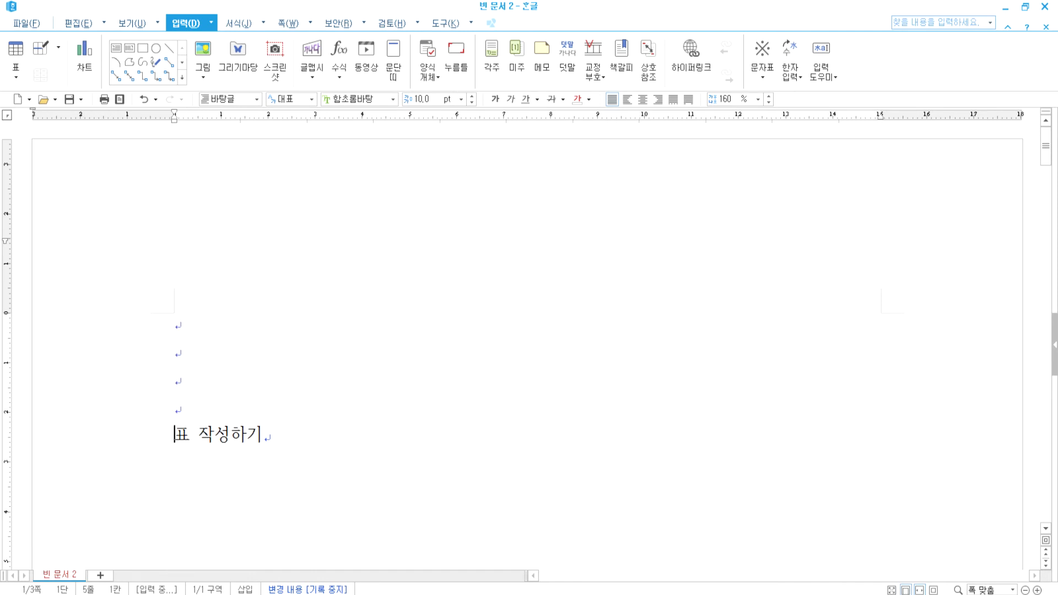
{"action": "left_click_drag", "start_coordinate": [175, 187], "coordinate": [220, 428]}
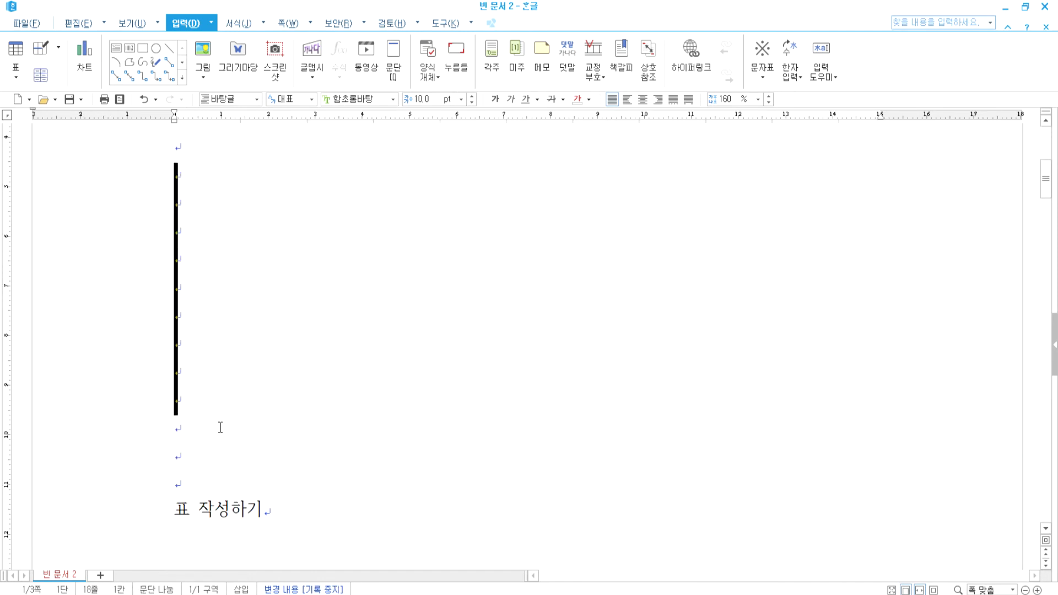
{"action": "scroll", "coordinate": [198, 301], "scroll_direction": "down", "scroll_amount": 3}
{"action": "left_click", "coordinate": [279, 285]}
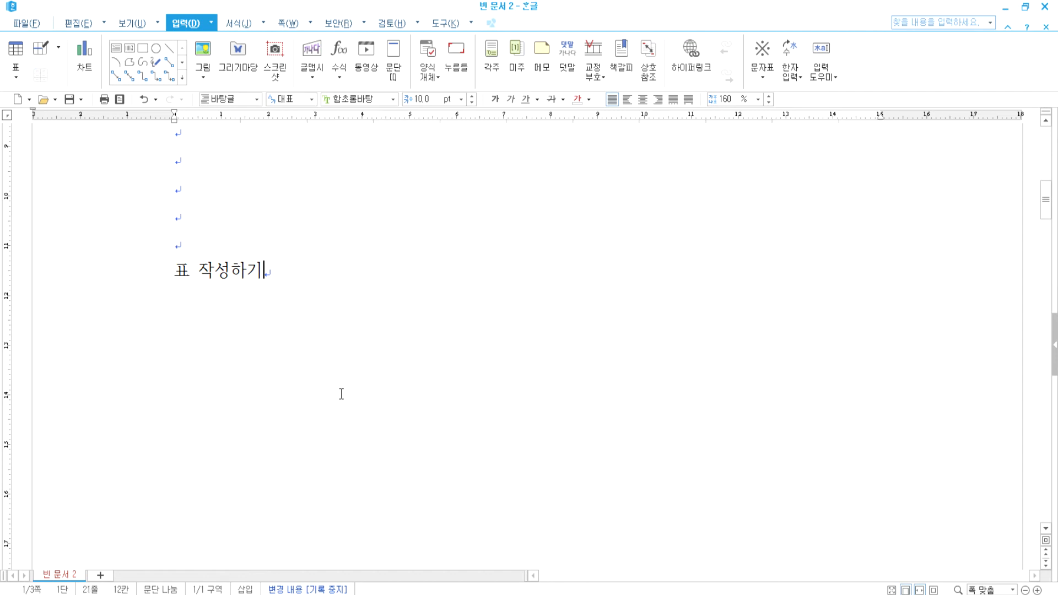
Turn off the table's 글자처럼 취급 (treat as character) placement option
{"action": "scroll", "coordinate": [341, 394], "scroll_direction": "down", "scroll_amount": 15}
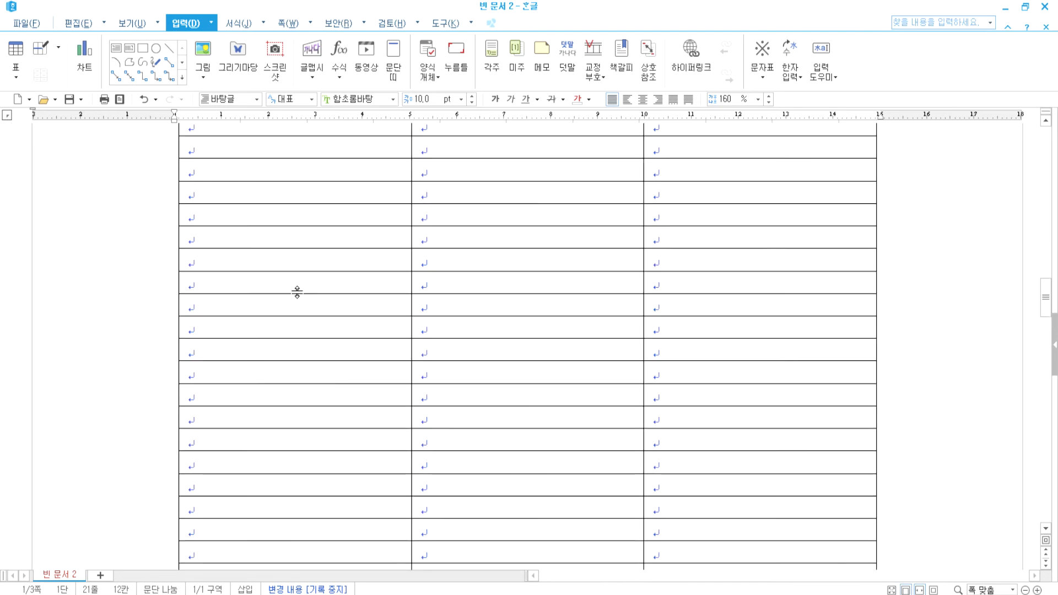
{"action": "left_click", "coordinate": [284, 219]}
{"action": "left_click", "coordinate": [793, 72]}
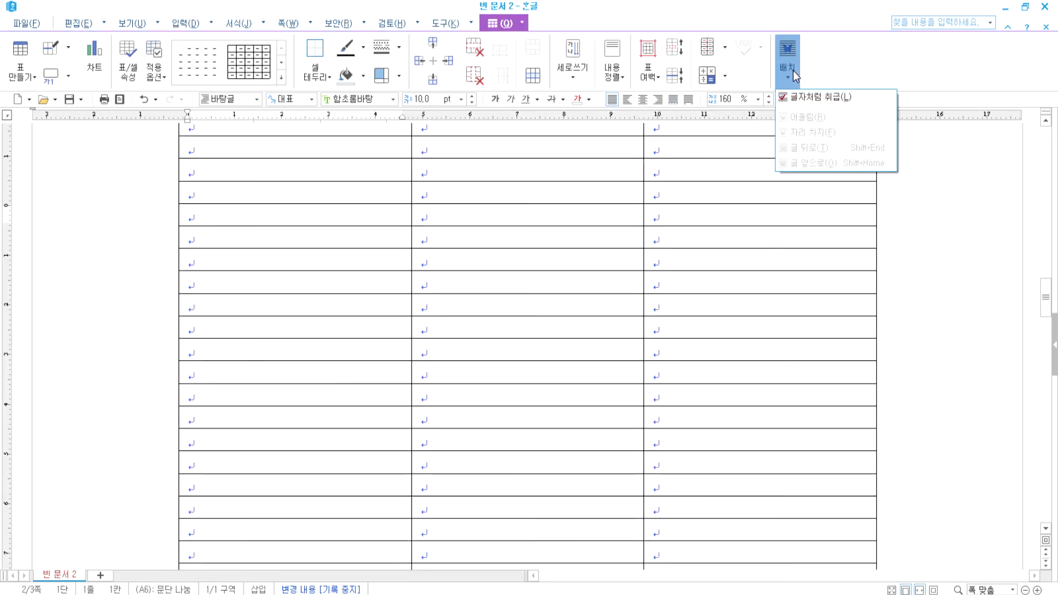
{"action": "left_click", "coordinate": [800, 97]}
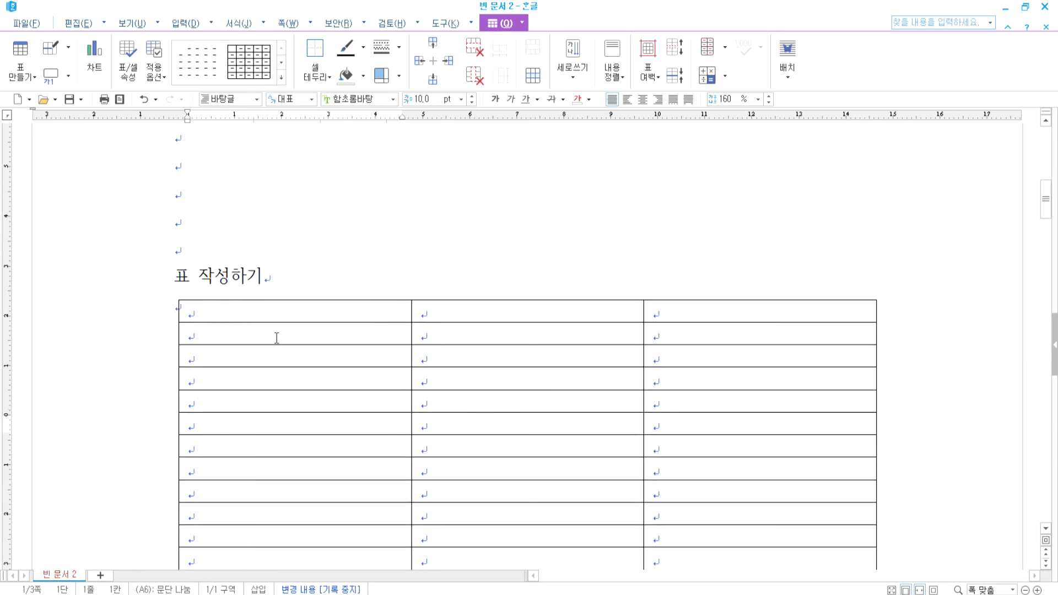
Turn the table's 글자처럼 취급 placement back on and check its position relative to the heading
{"action": "left_click", "coordinate": [793, 68]}
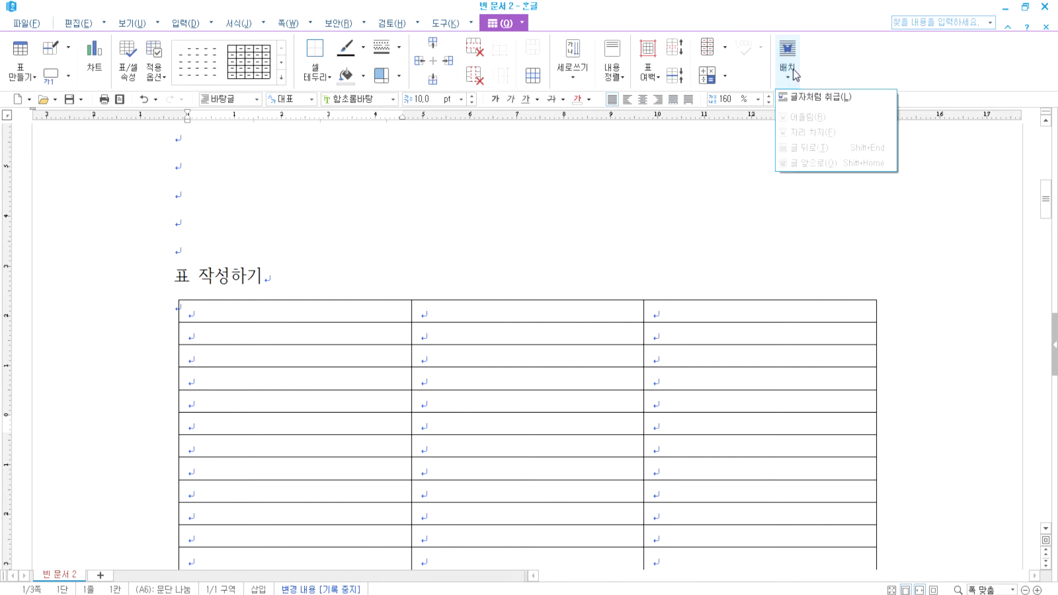
{"action": "left_click", "coordinate": [816, 97]}
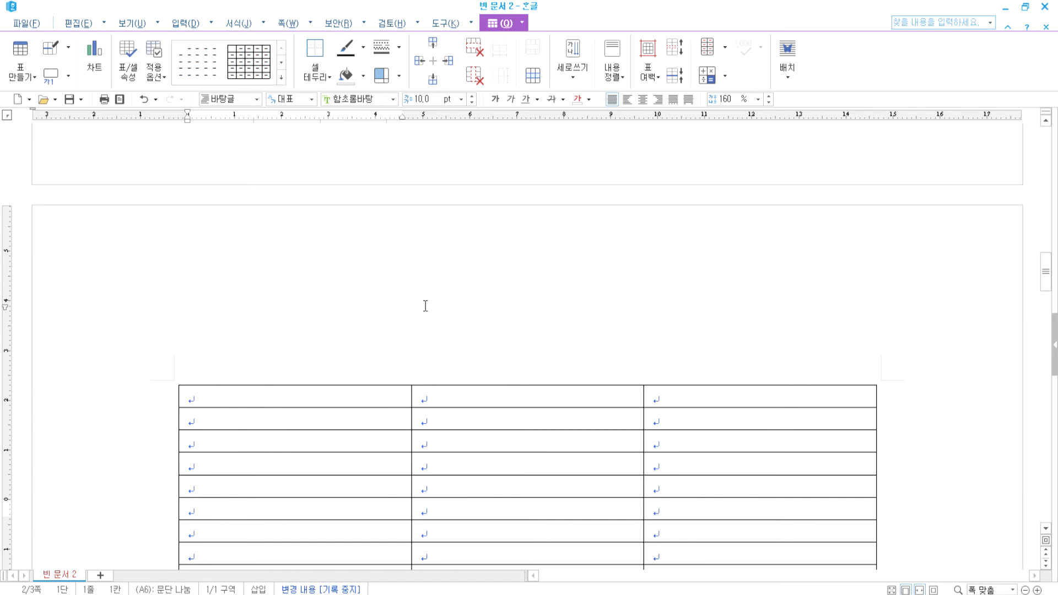
{"action": "scroll", "coordinate": [425, 305], "scroll_direction": "up", "scroll_amount": 10}
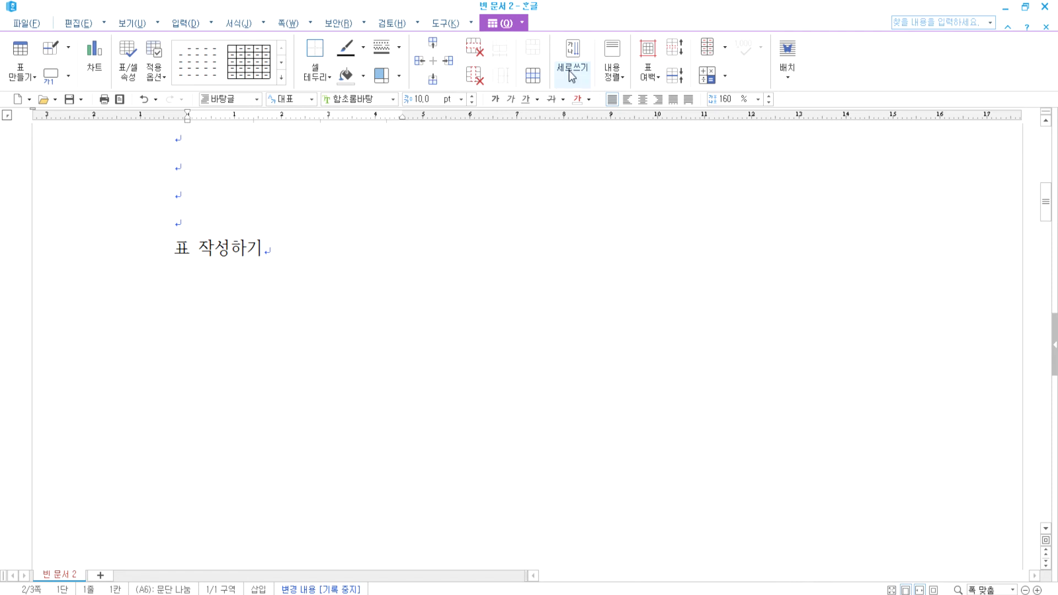
Turn off the table's 글자처럼 취급 (treat as character) placement and enter 1 and 2 in the first two cells of the first column
{"action": "left_click", "coordinate": [782, 68]}
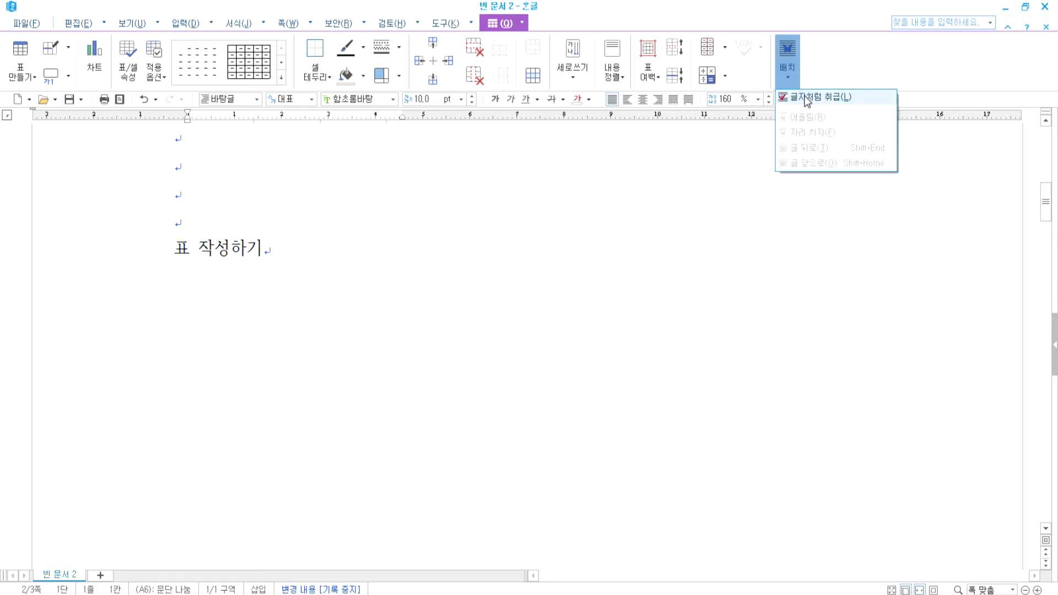
{"action": "left_click", "coordinate": [806, 98]}
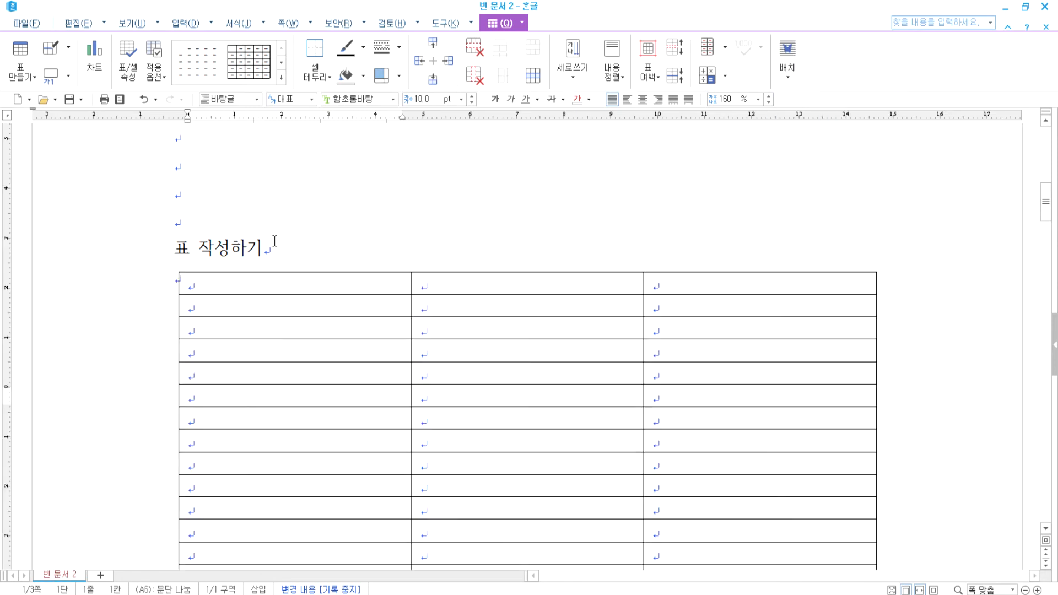
{"action": "left_click", "coordinate": [223, 281]}
{"action": "type", "text": "1"}
{"action": "left_click", "coordinate": [219, 308]}
{"action": "type", "text": "2"}
Try to select the first-column cells across the pages and examine how the table breaks between pages
{"action": "left_click_drag", "start_coordinate": [243, 281], "coordinate": [246, 584]}
{"action": "scroll", "coordinate": [224, 455], "scroll_direction": "up", "scroll_amount": 5}
{"action": "scroll", "coordinate": [226, 440], "scroll_direction": "down", "scroll_amount": 15}
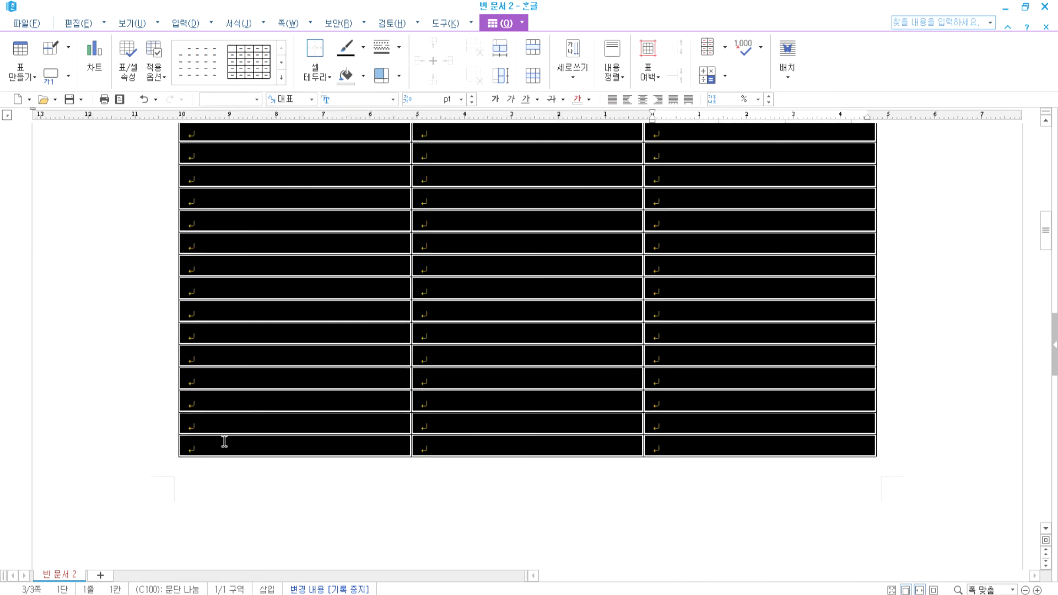
{"action": "scroll", "coordinate": [220, 431], "scroll_direction": "down", "scroll_amount": 10}
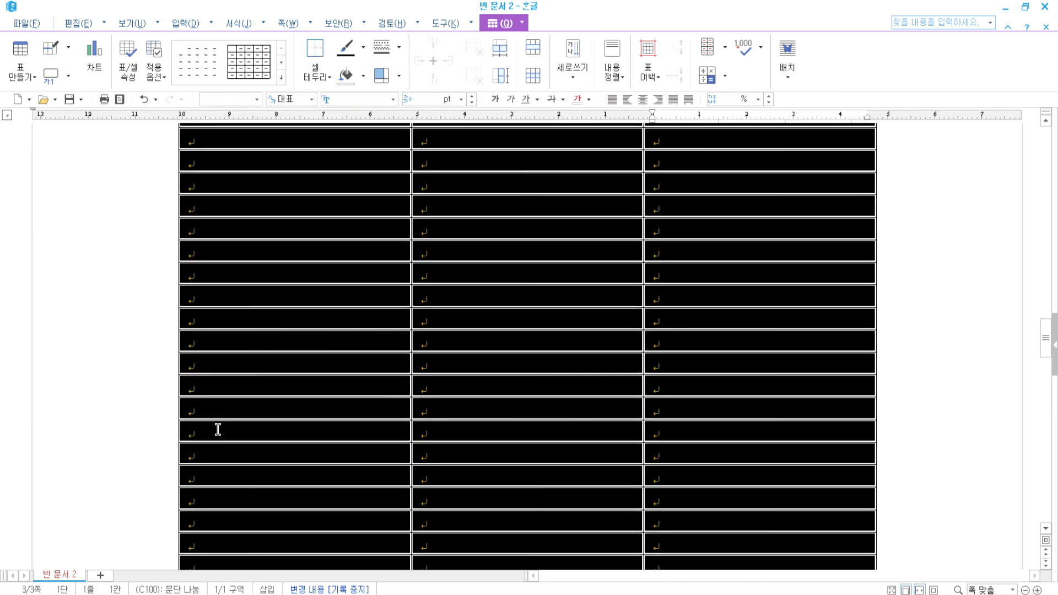
{"action": "left_click", "coordinate": [200, 432], "text": "shift"}
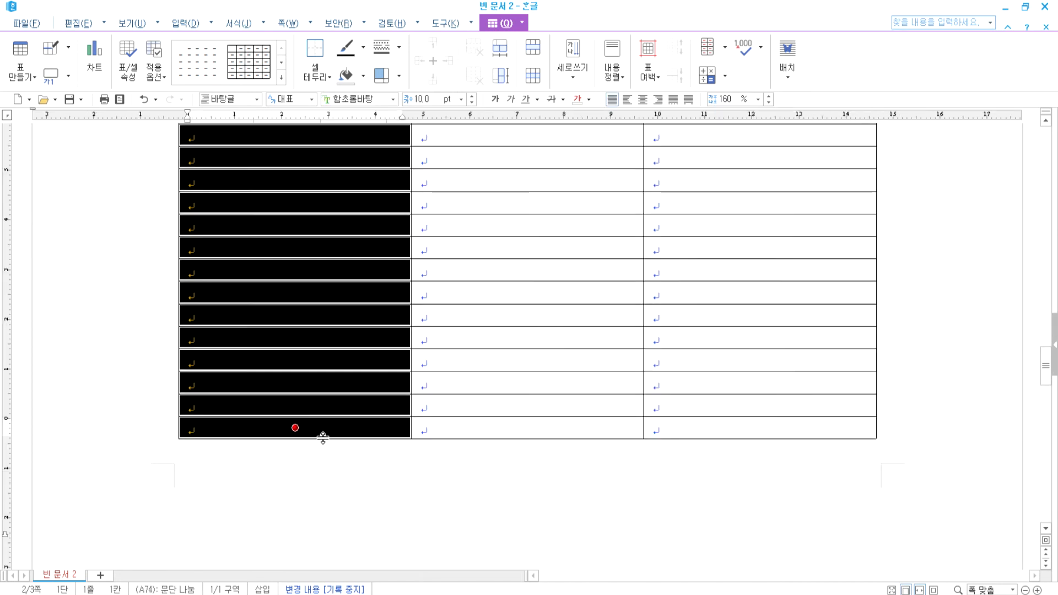
{"action": "scroll", "coordinate": [323, 437], "scroll_direction": "down", "scroll_amount": 8}
{"action": "scroll", "coordinate": [309, 416], "scroll_direction": "up", "scroll_amount": 6}
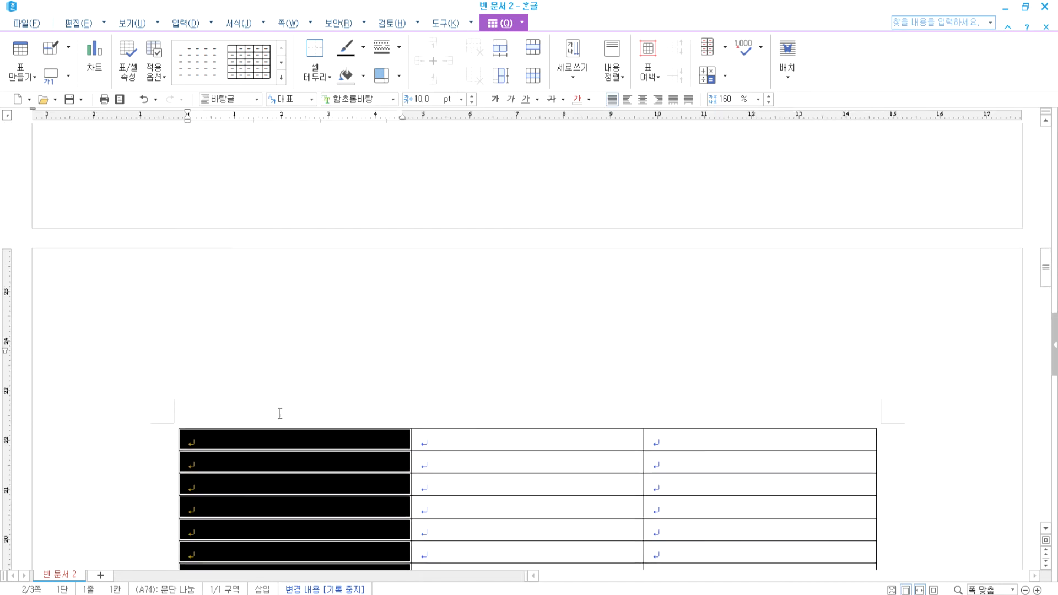
{"action": "scroll", "coordinate": [662, 391], "scroll_direction": "up", "scroll_amount": 3}
{"action": "scroll", "coordinate": [680, 392], "scroll_direction": "up", "scroll_amount": 2}
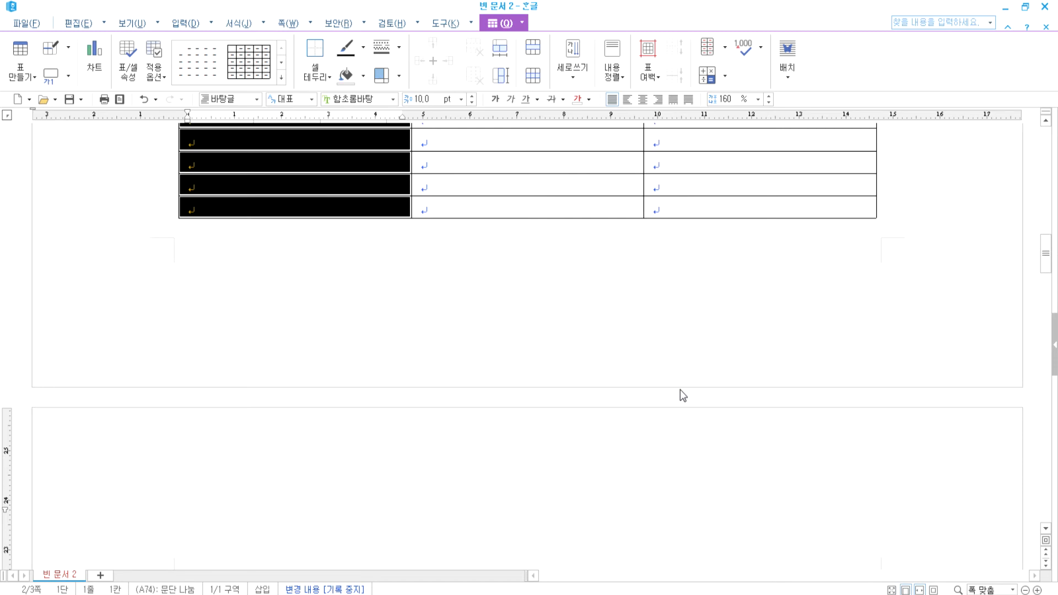
{"action": "scroll", "coordinate": [677, 390], "scroll_direction": "down", "scroll_amount": 5}
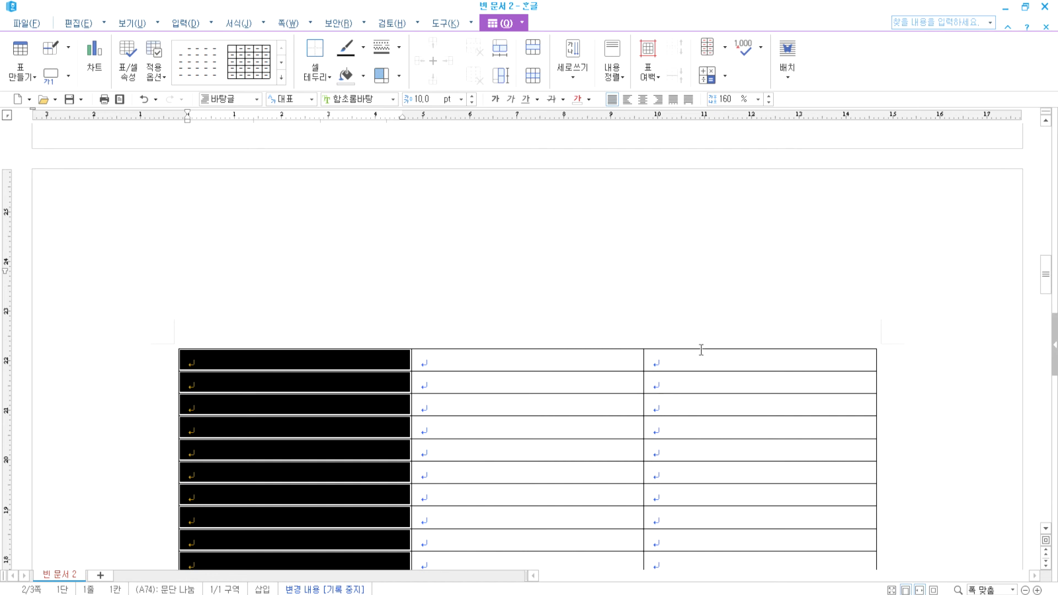
Turn on the table's 글자처럼 취급 placement and examine the table at the page's lower edge
{"action": "left_click", "coordinate": [789, 75]}
{"action": "left_click", "coordinate": [801, 97]}
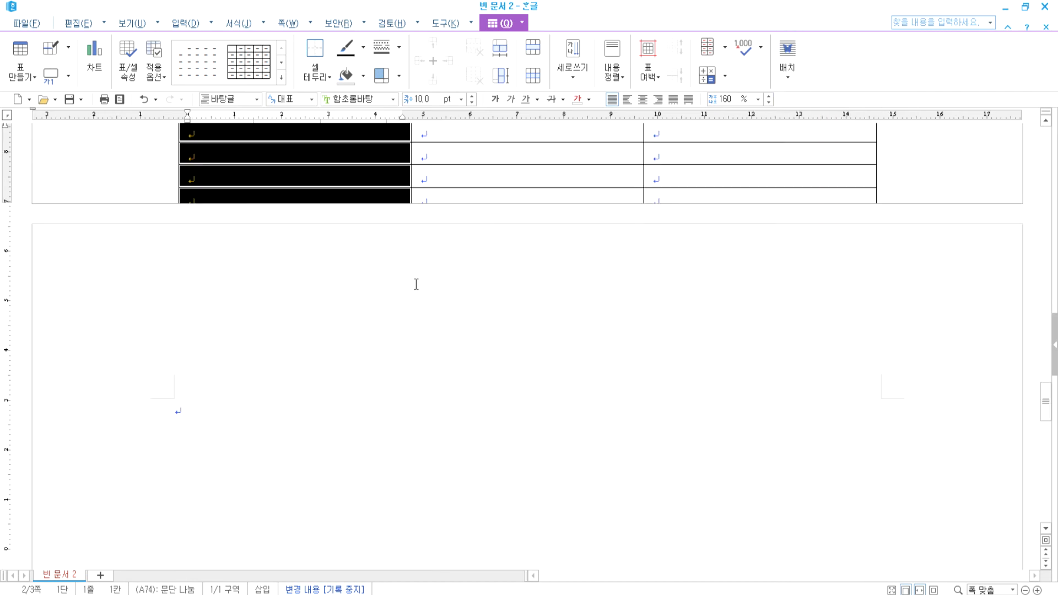
{"action": "scroll", "coordinate": [359, 303], "scroll_direction": "up", "scroll_amount": 5}
{"action": "scroll", "coordinate": [189, 267], "scroll_direction": "down", "scroll_amount": 3}
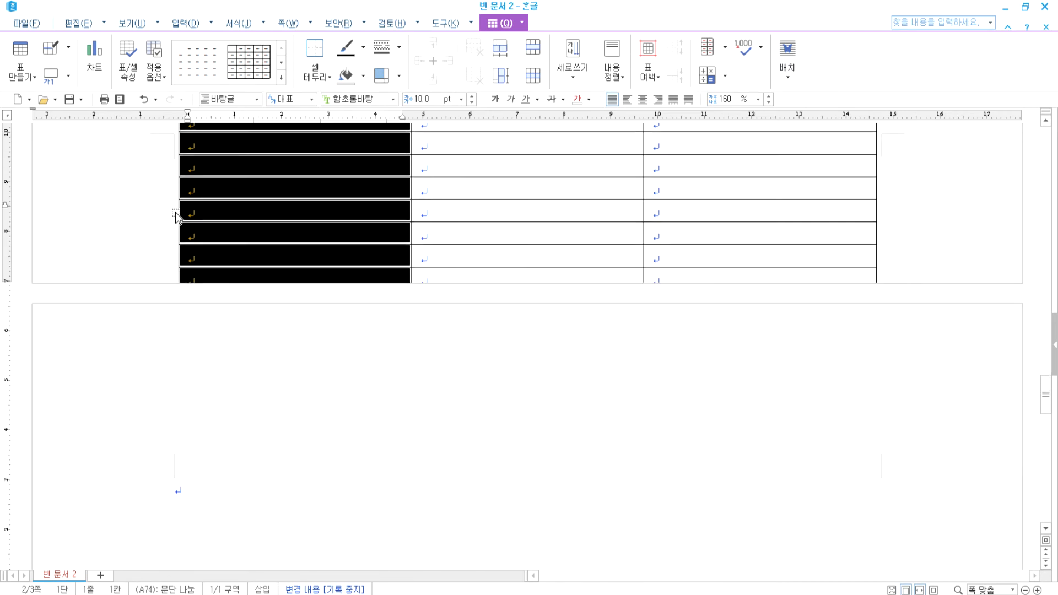
{"action": "scroll", "coordinate": [174, 213], "scroll_direction": "up", "scroll_amount": 2}
{"action": "left_click", "coordinate": [178, 238]}
{"action": "left_click", "coordinate": [198, 238]}
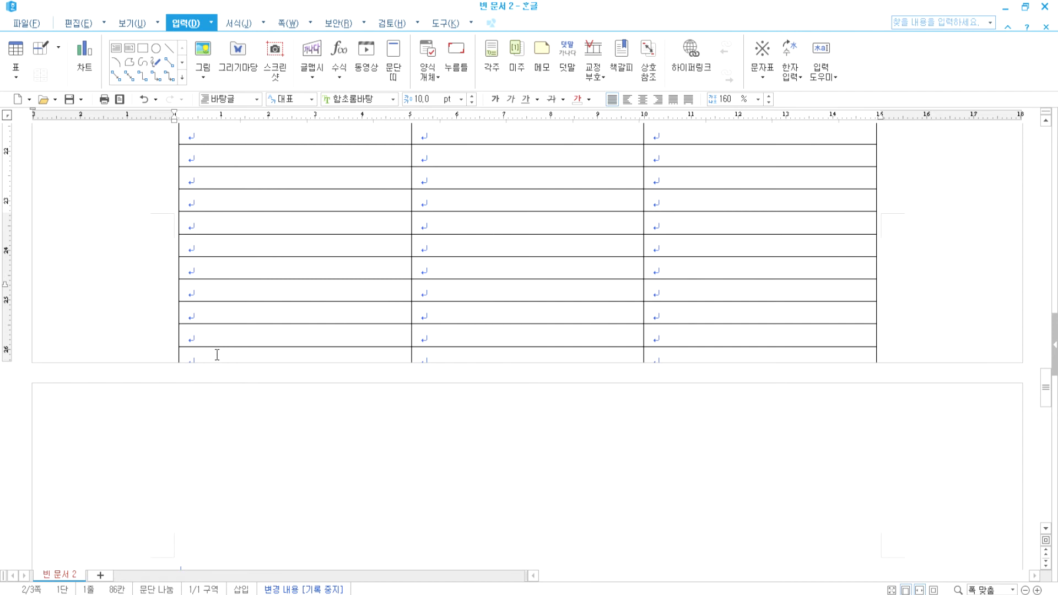
Turn the table's 글자처럼 취급 placement off again
{"action": "left_click", "coordinate": [559, 156]}
{"action": "left_click", "coordinate": [794, 48]}
{"action": "left_click", "coordinate": [801, 95]}
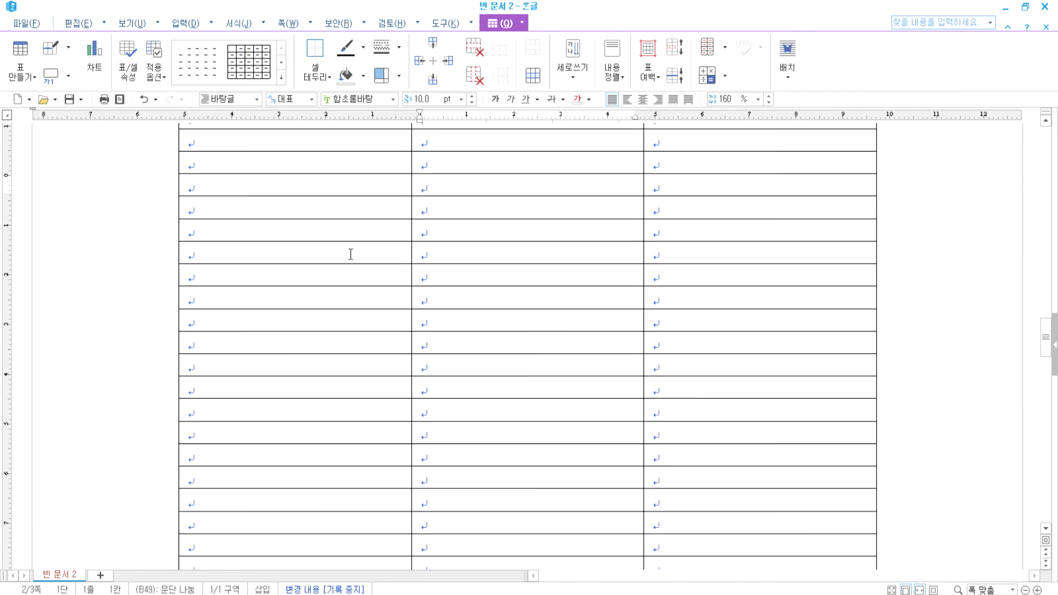
Try auto-filling the first column with consecutive numbers down to row 24 at the end of the first page, and undo the fill
{"action": "scroll", "coordinate": [295, 258], "scroll_direction": "up", "scroll_amount": 10}
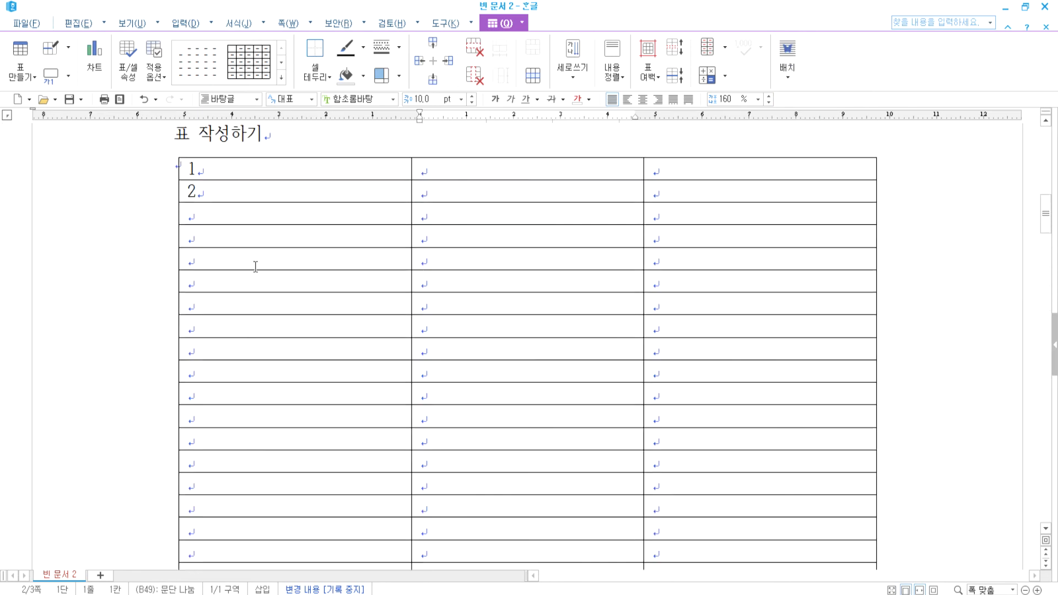
{"action": "left_click_drag", "start_coordinate": [231, 252], "coordinate": [299, 402]}
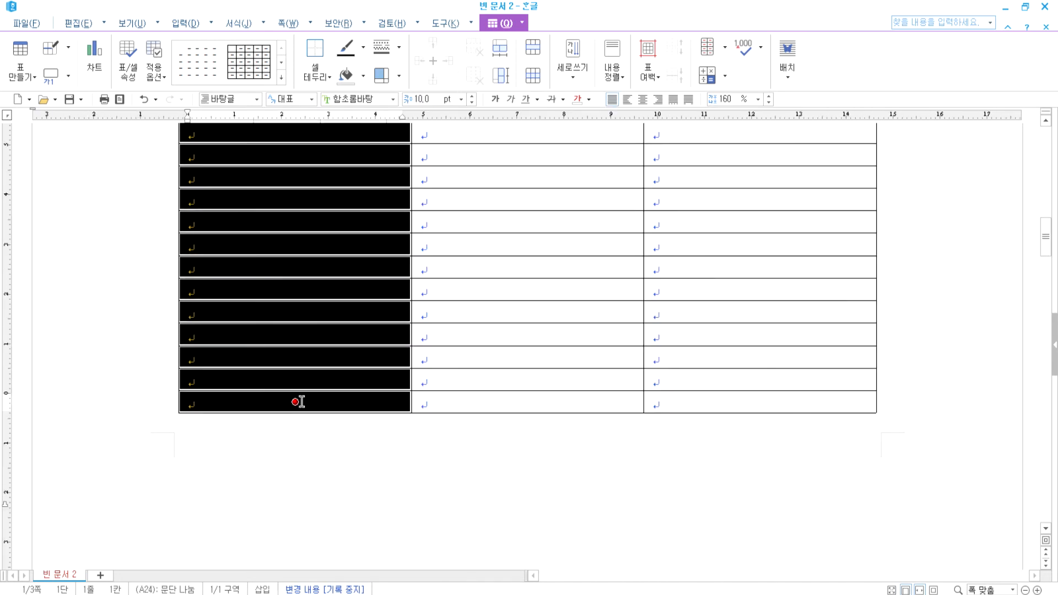
{"action": "key", "text": "a"}
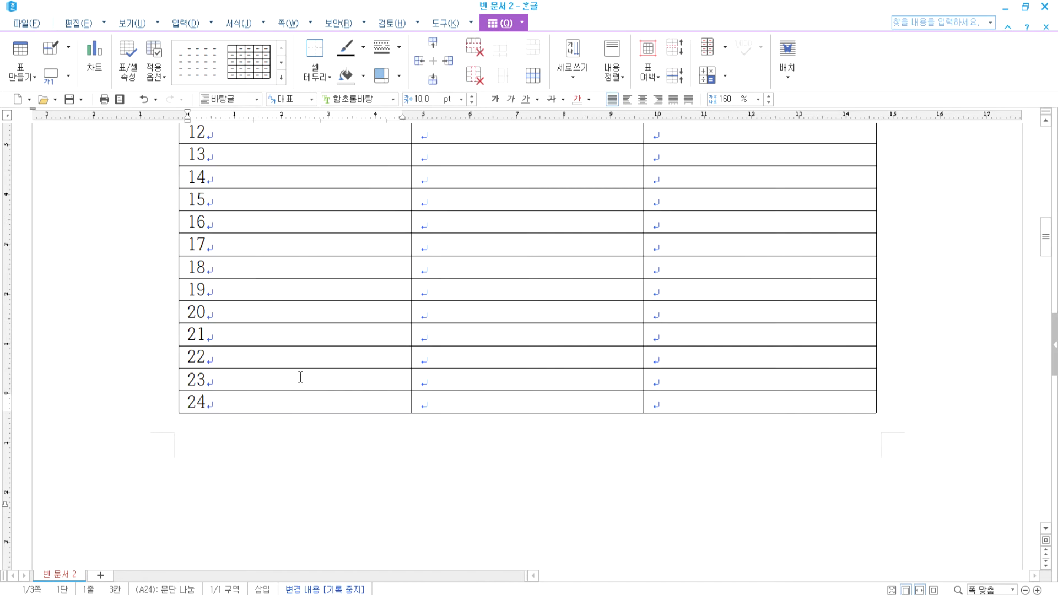
{"action": "scroll", "coordinate": [259, 385], "scroll_direction": "down", "scroll_amount": 10}
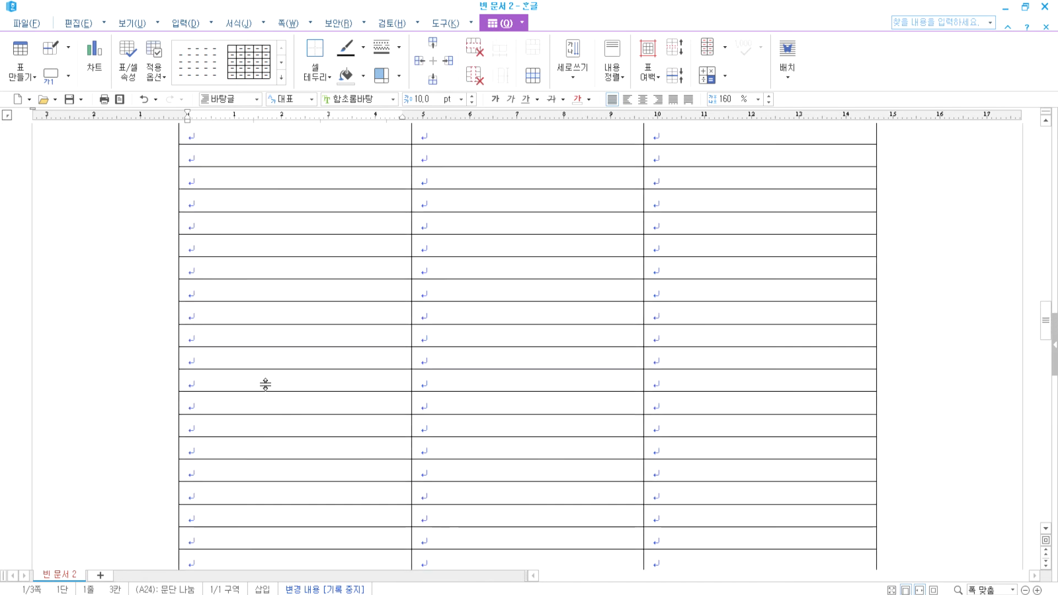
{"action": "scroll", "coordinate": [265, 384], "scroll_direction": "down", "scroll_amount": 3}
{"action": "scroll", "coordinate": [252, 377], "scroll_direction": "up", "scroll_amount": 5}
{"action": "key", "text": "shift+Escape"}
Try auto-filling the first column with consecutive numbers down to row 74 at the end of the second page, and undo the fill
{"action": "left_click_drag", "start_coordinate": [220, 194], "coordinate": [224, 236]}
{"action": "scroll", "coordinate": [228, 277], "scroll_direction": "down", "scroll_amount": 5}
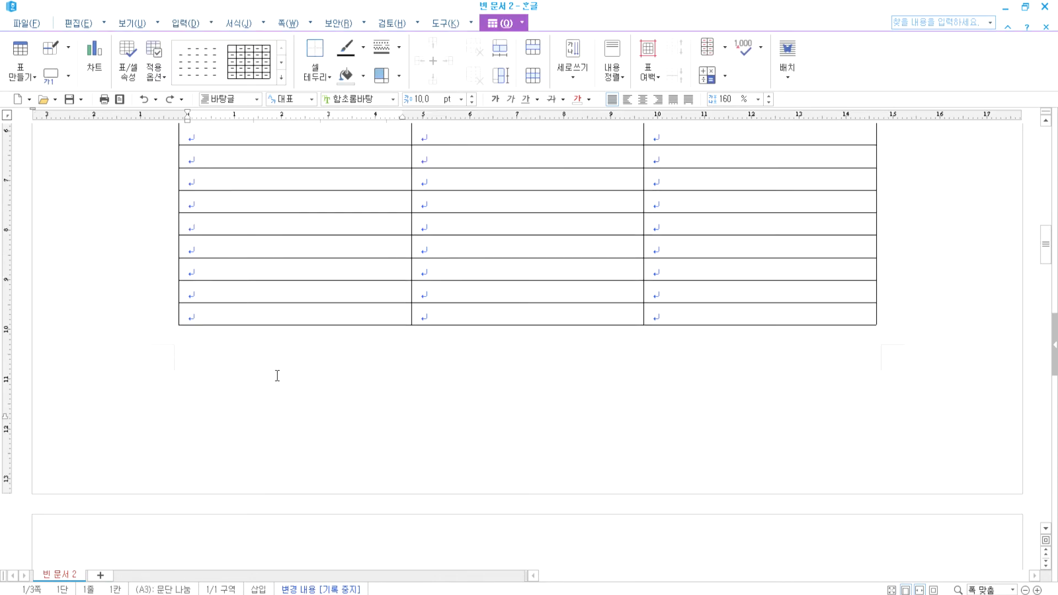
{"action": "scroll", "coordinate": [276, 375], "scroll_direction": "up", "scroll_amount": 2}
{"action": "scroll", "coordinate": [218, 432], "scroll_direction": "down", "scroll_amount": 2}
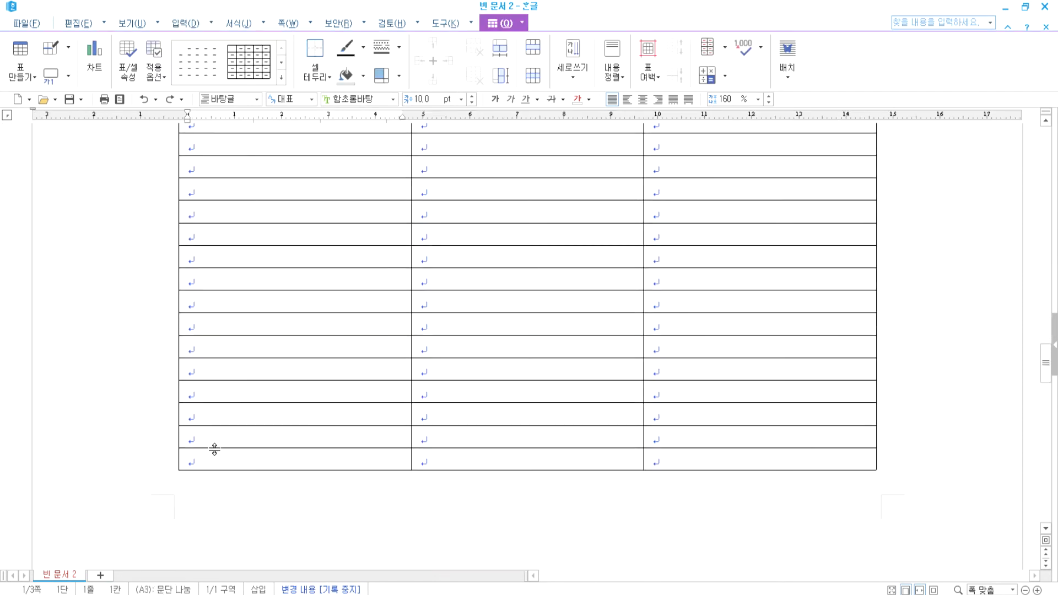
{"action": "left_click", "coordinate": [214, 459], "text": "shift"}
{"action": "key", "text": "a"}
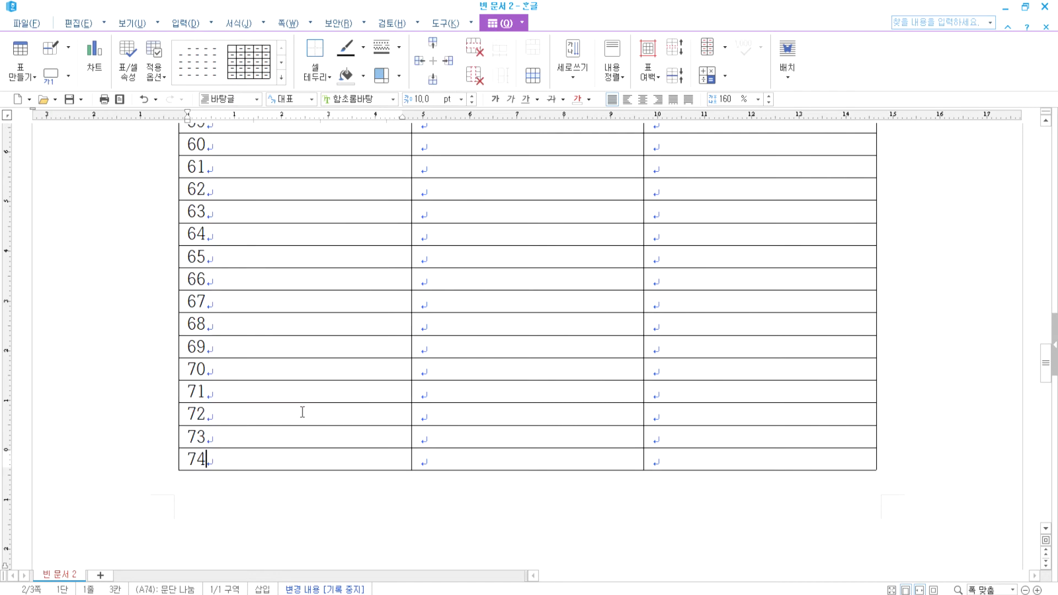
{"action": "scroll", "coordinate": [303, 411], "scroll_direction": "down", "scroll_amount": 6}
{"action": "scroll", "coordinate": [288, 418], "scroll_direction": "up", "scroll_amount": 3}
{"action": "key", "text": "ctrl+z"}
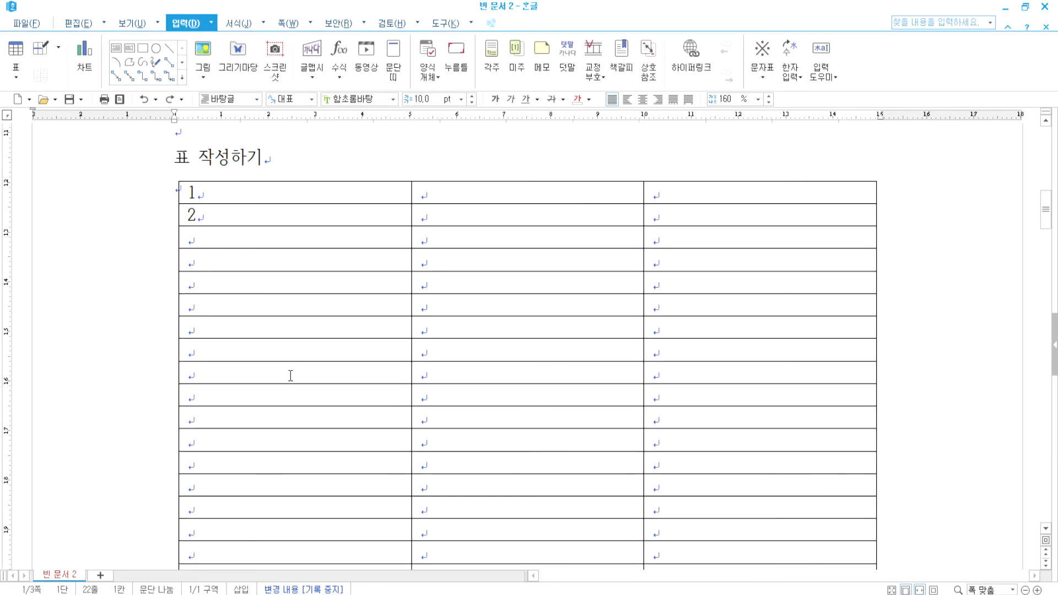
Auto-fill the whole first column with consecutive numbers from 1 to 100 across all three pages
{"action": "left_click_drag", "start_coordinate": [220, 202], "coordinate": [295, 305]}
{"action": "scroll", "coordinate": [254, 386], "scroll_direction": "down", "scroll_amount": 10}
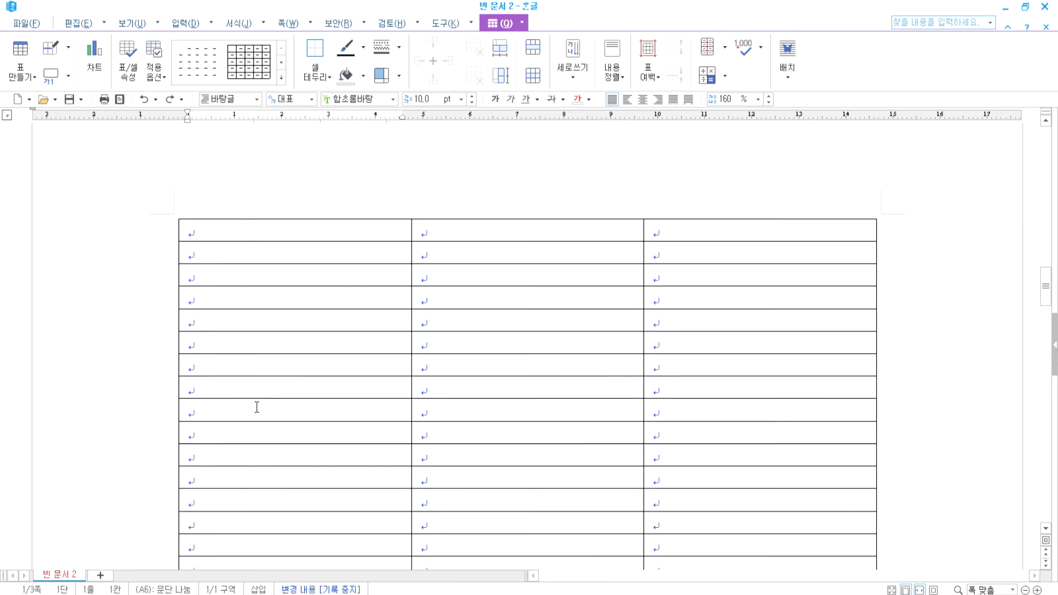
{"action": "scroll", "coordinate": [259, 400], "scroll_direction": "down", "scroll_amount": 3}
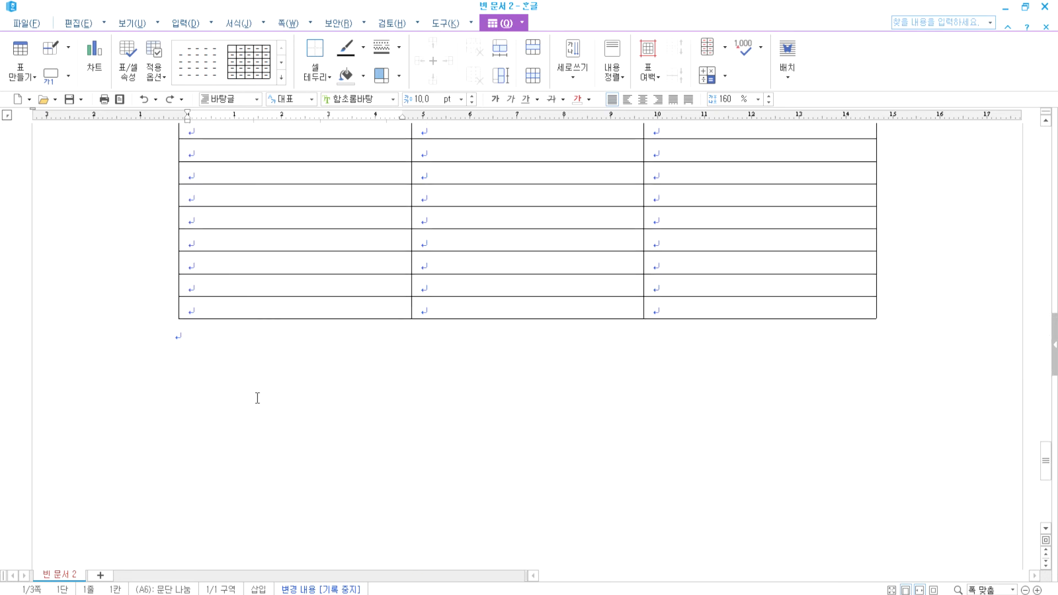
{"action": "left_click", "coordinate": [207, 307], "text": "shift"}
{"action": "key", "text": "a"}
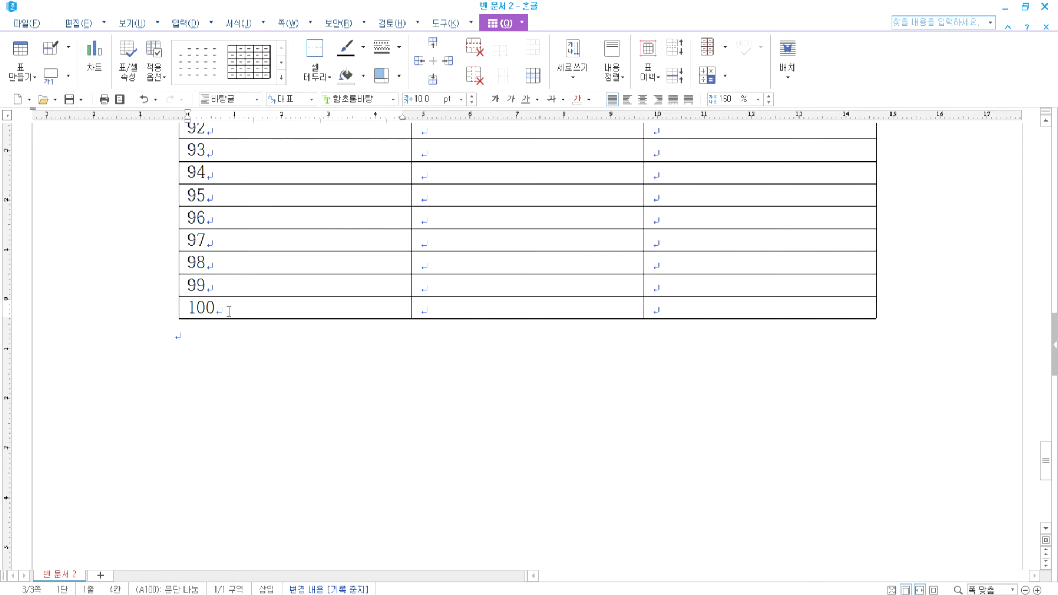
Select the first-column cells from 1 to 100 as one range across the pages, and clear the selection
{"action": "scroll", "coordinate": [361, 382], "scroll_direction": "up", "scroll_amount": 5}
{"action": "scroll", "coordinate": [362, 380], "scroll_direction": "up", "scroll_amount": 20}
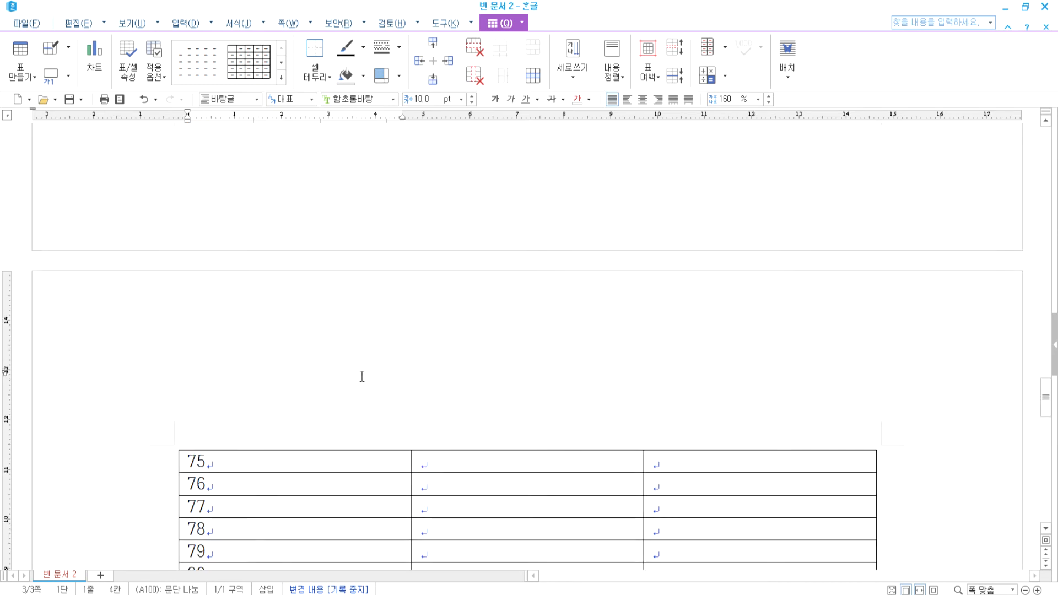
{"action": "scroll", "coordinate": [351, 331], "scroll_direction": "up", "scroll_amount": 10}
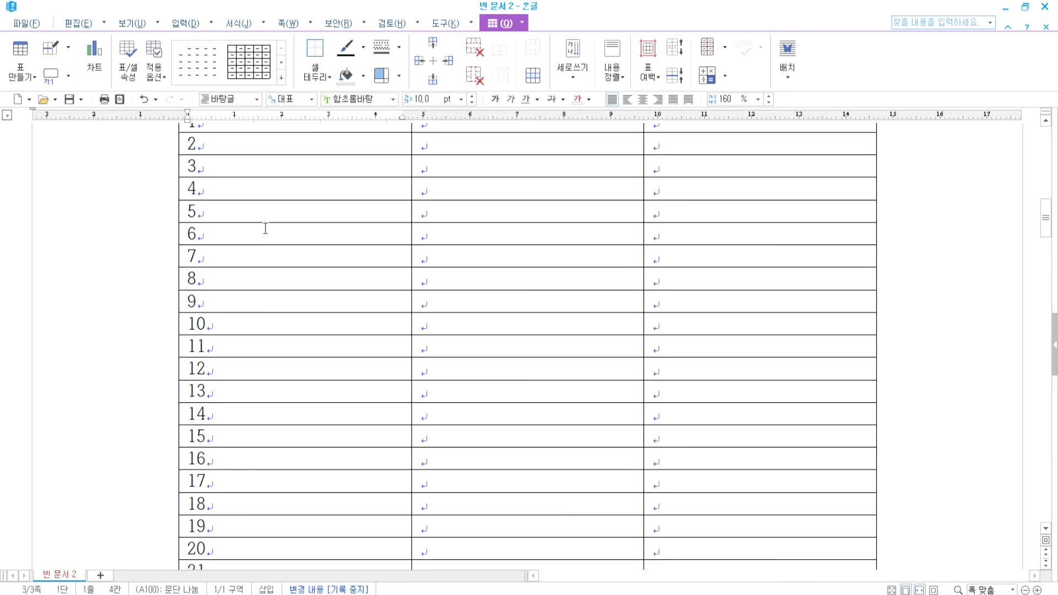
{"action": "left_click_drag", "start_coordinate": [219, 200], "coordinate": [212, 225]}
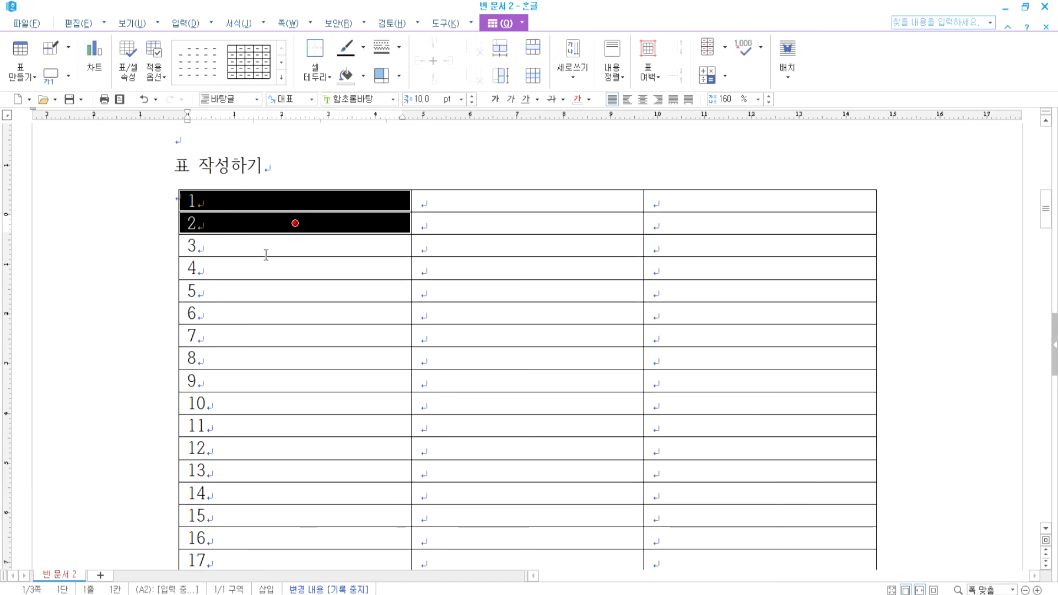
{"action": "scroll", "coordinate": [402, 252], "scroll_direction": "down", "scroll_amount": 8}
{"action": "scroll", "coordinate": [396, 274], "scroll_direction": "down", "scroll_amount": 20}
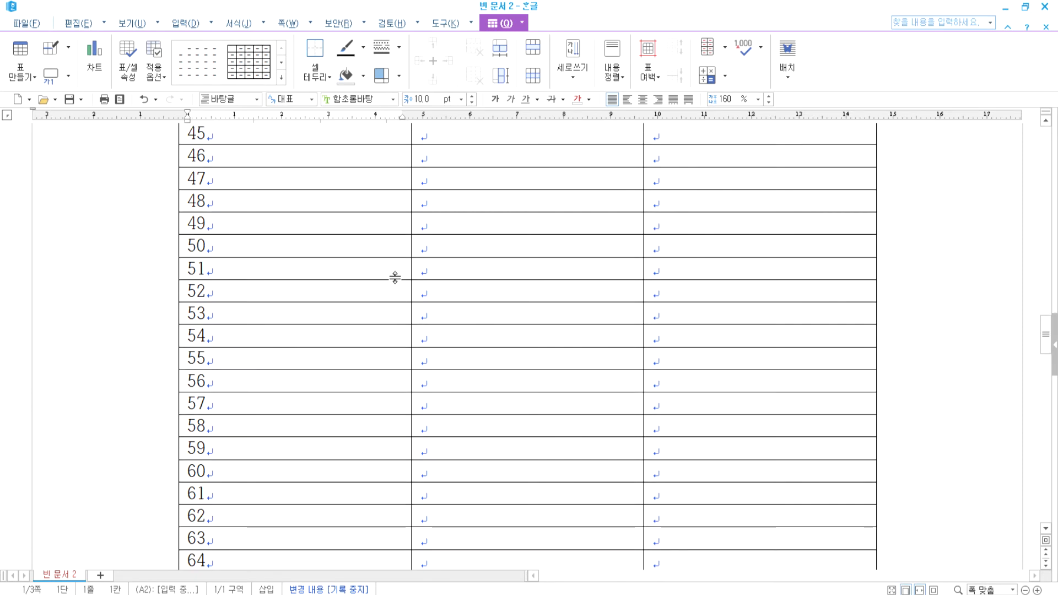
{"action": "scroll", "coordinate": [381, 282], "scroll_direction": "down", "scroll_amount": 3}
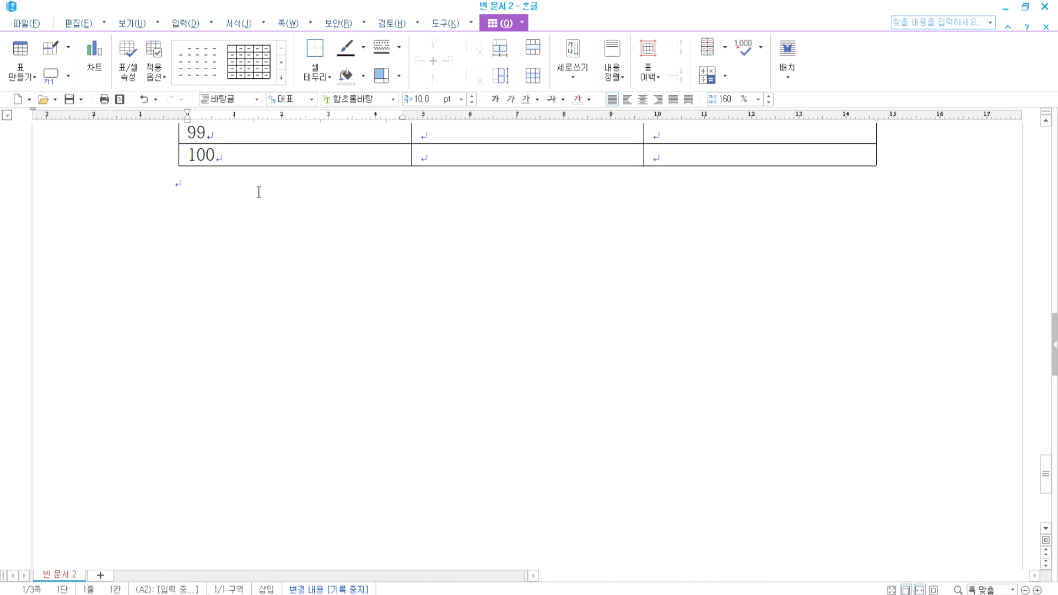
{"action": "left_click", "coordinate": [229, 156], "text": "shift"}
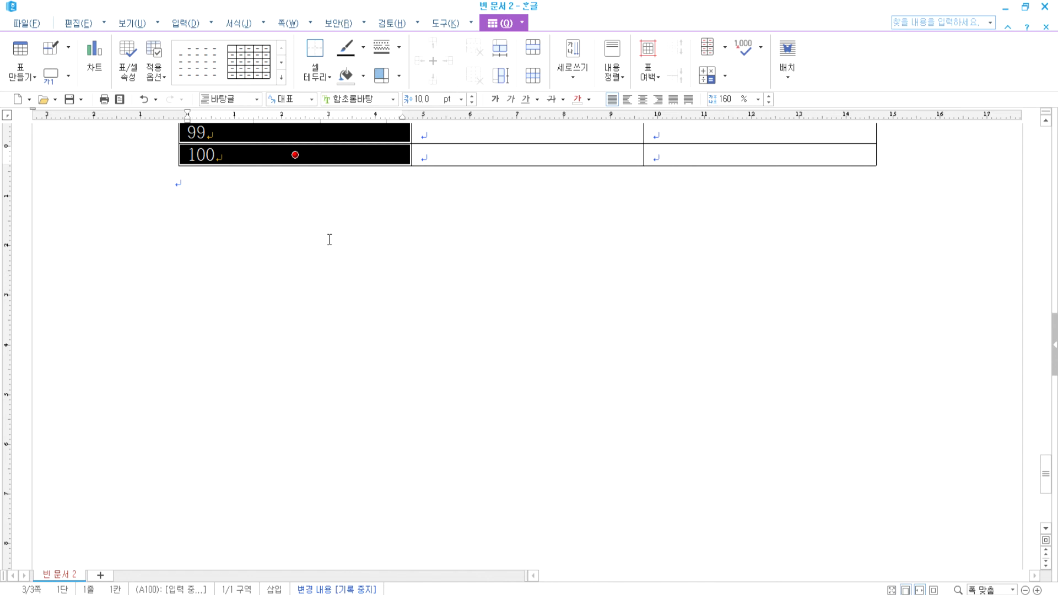
{"action": "key", "text": "Escape"}
Examine how the numbered table rows continue across the page boundary and end on the last page
{"action": "scroll", "coordinate": [275, 227], "scroll_direction": "up", "scroll_amount": 3}
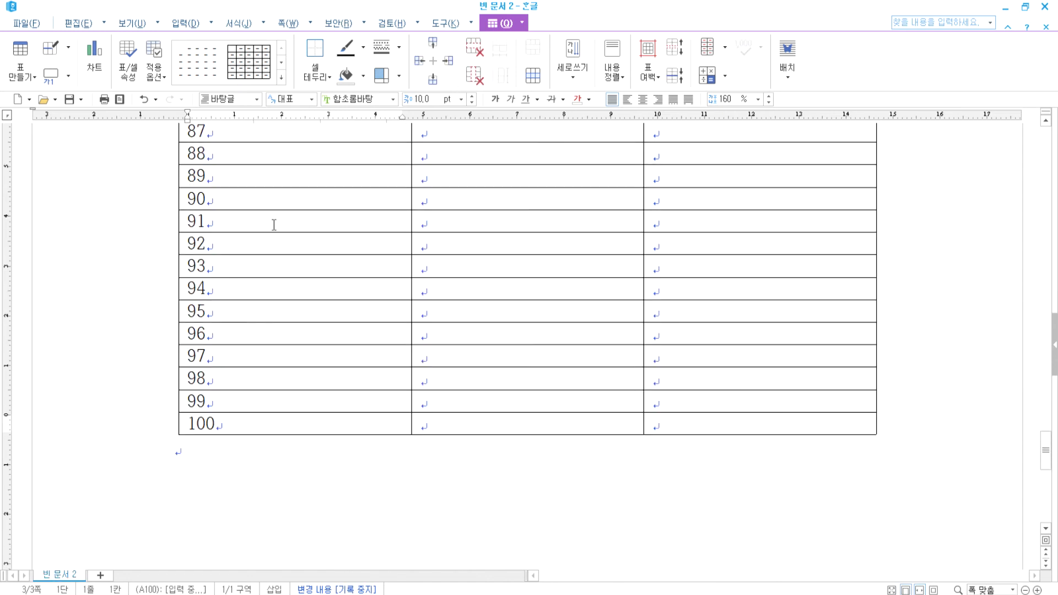
{"action": "scroll", "coordinate": [246, 423], "scroll_direction": "up", "scroll_amount": 3}
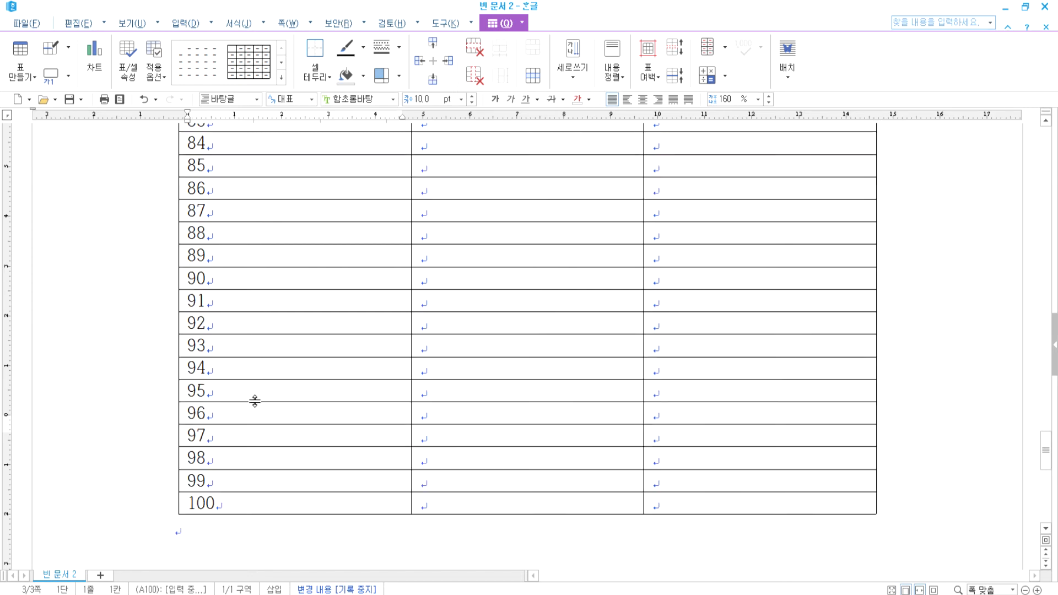
{"action": "scroll", "coordinate": [255, 401], "scroll_direction": "up", "scroll_amount": 10}
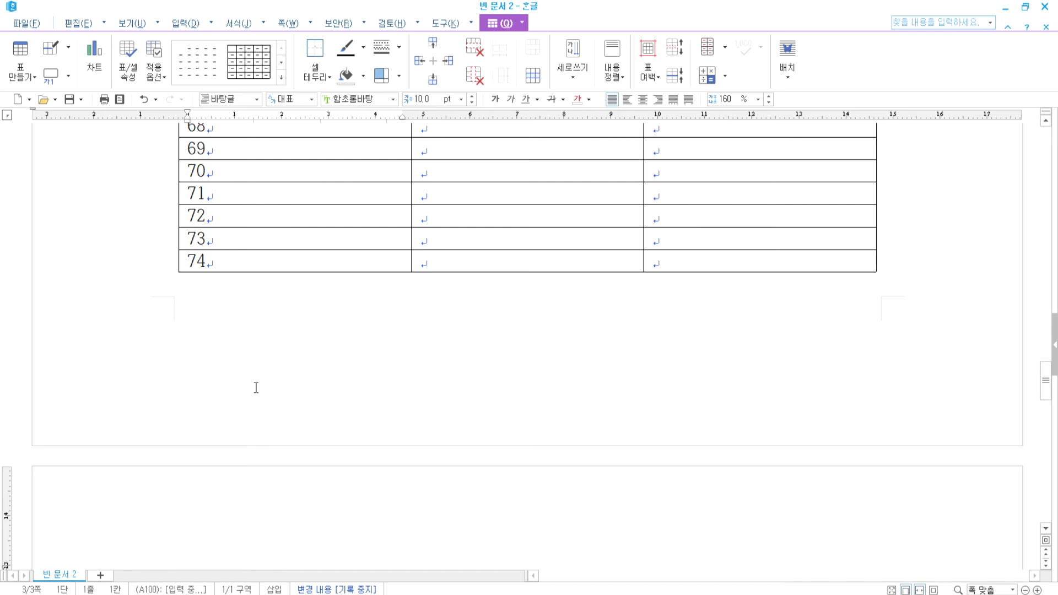
{"action": "scroll", "coordinate": [256, 387], "scroll_direction": "down", "scroll_amount": 15}
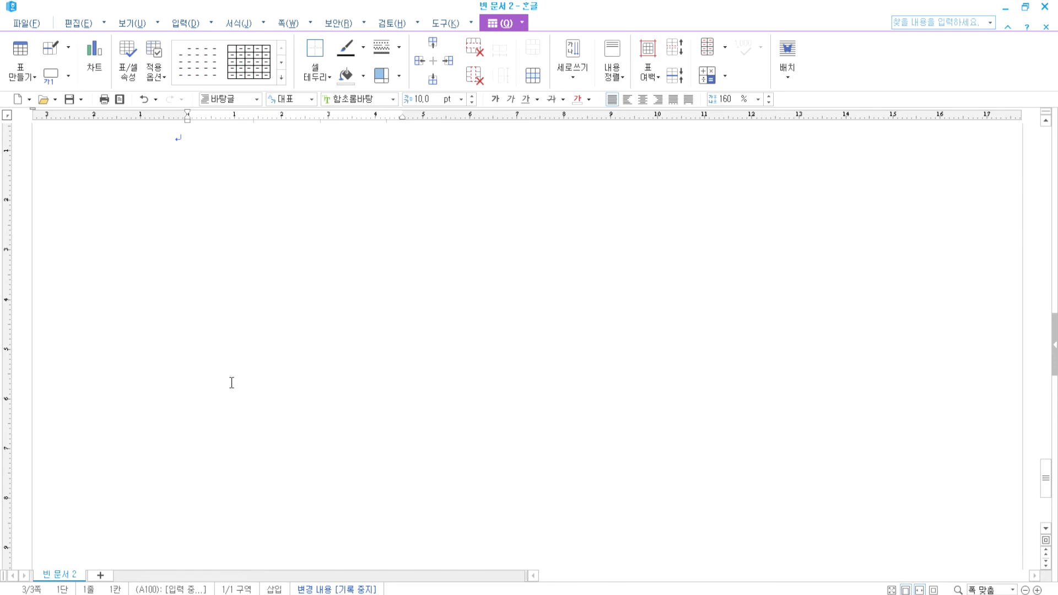
{"action": "scroll", "coordinate": [263, 323], "scroll_direction": "up", "scroll_amount": 3}
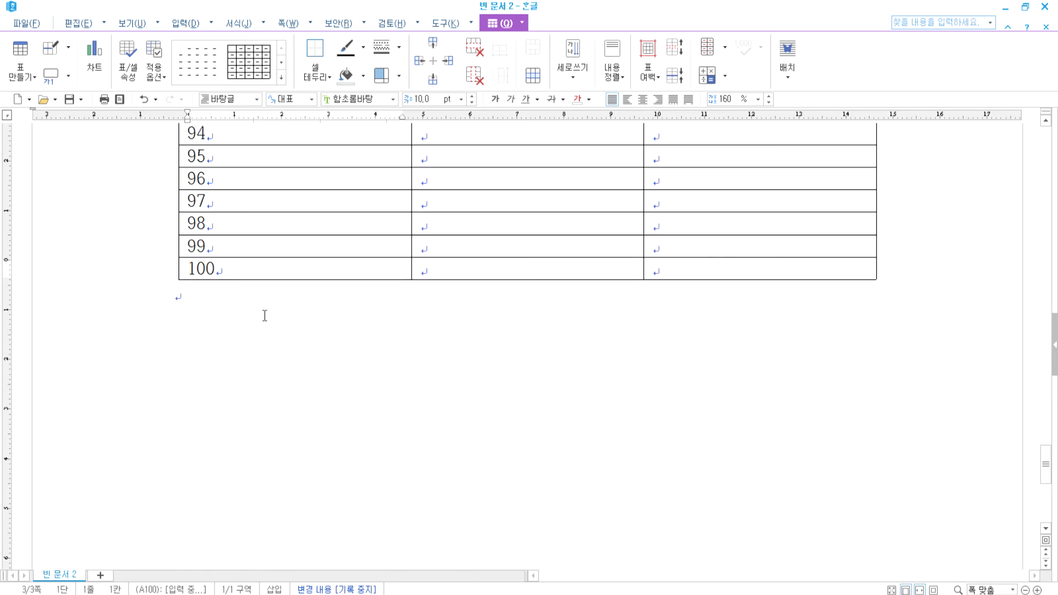
{"action": "scroll", "coordinate": [264, 315], "scroll_direction": "up", "scroll_amount": 15}
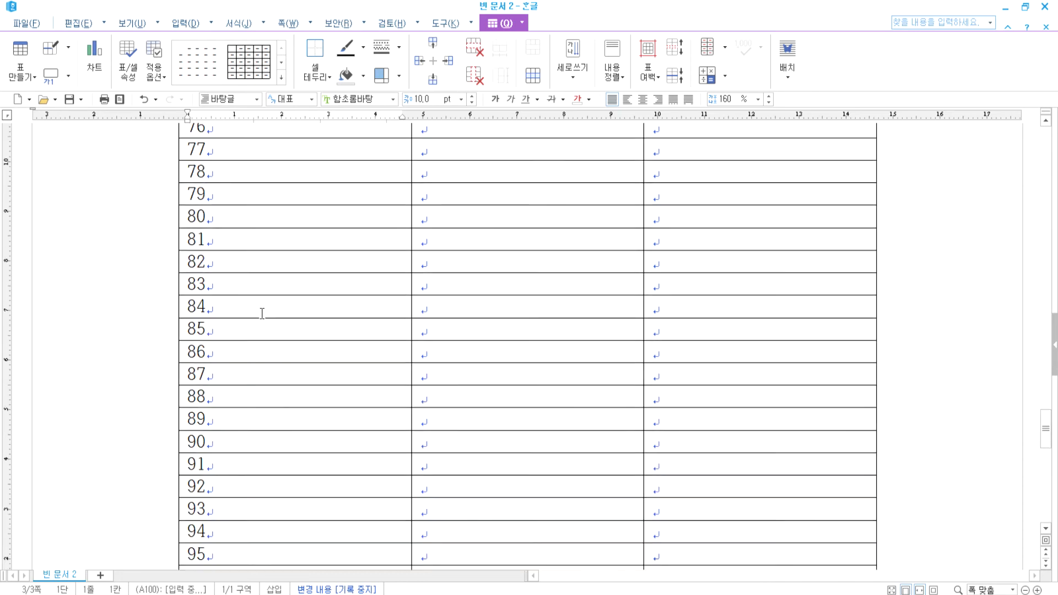
Insert an empty row above the row numbered 1 at the start of the table
{"action": "scroll", "coordinate": [262, 312], "scroll_direction": "up", "scroll_amount": 12}
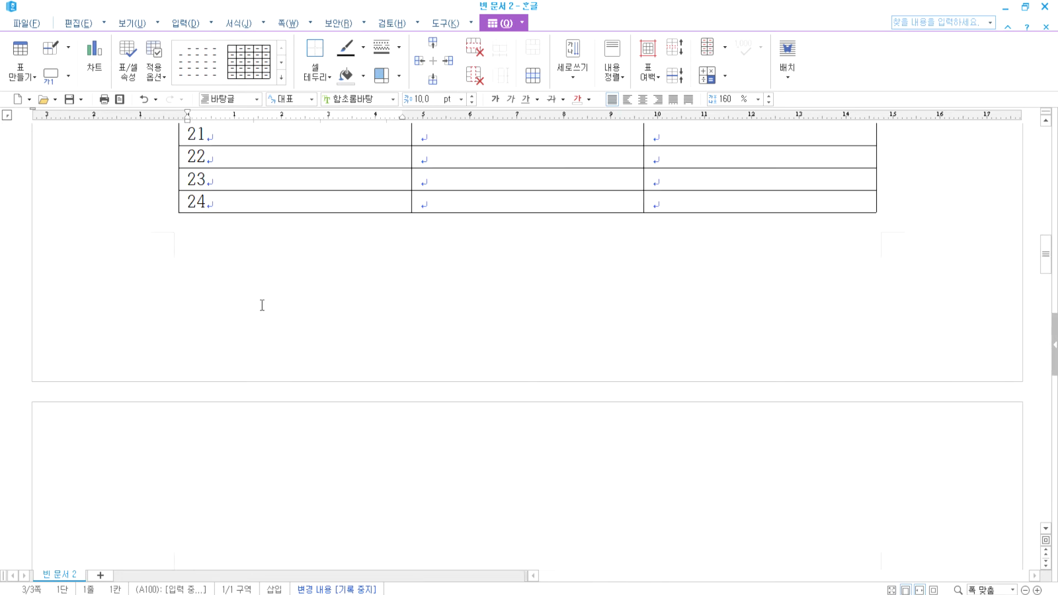
{"action": "left_click", "coordinate": [215, 319]}
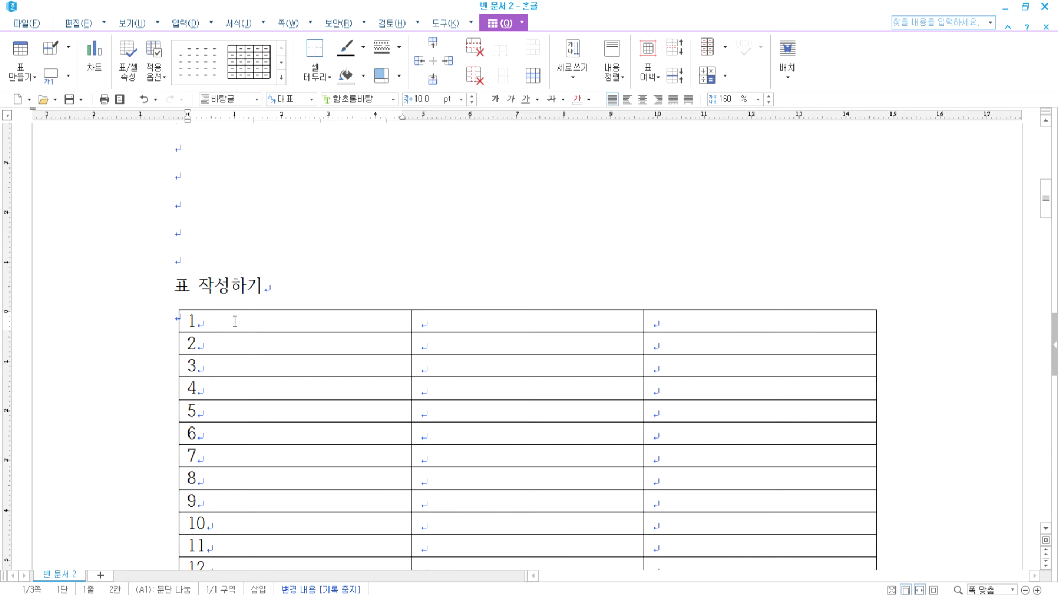
{"action": "left_click_drag", "start_coordinate": [235, 321], "coordinate": [538, 318]}
{"action": "left_click", "coordinate": [547, 317]}
{"action": "left_click", "coordinate": [378, 321]}
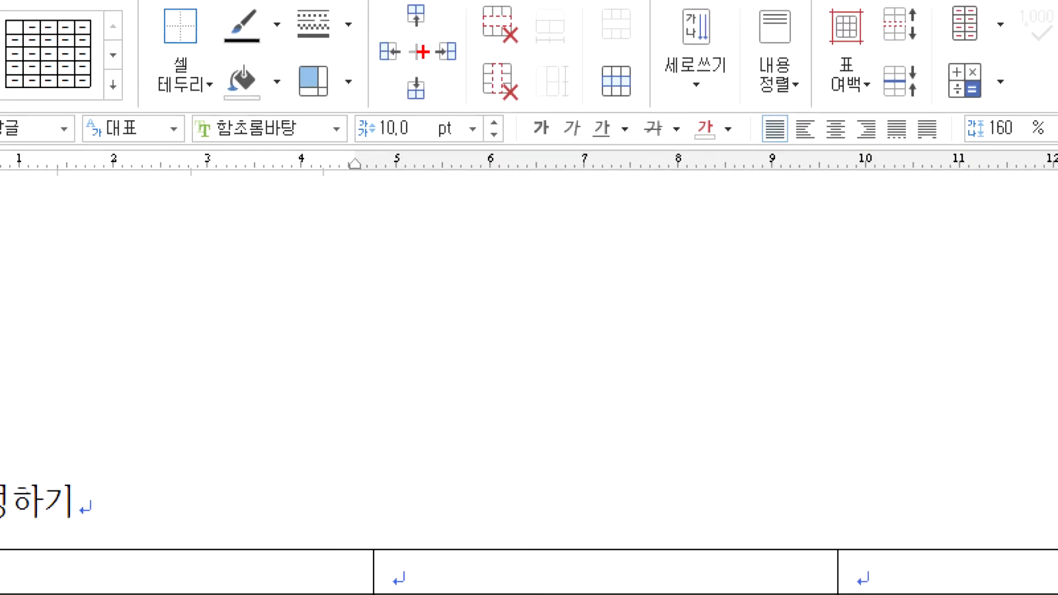
{"action": "mouse_move", "coordinate": [387, 25]}
{"action": "left_mouse_down"}
{"action": "mouse_move", "coordinate": [441, 2]}
{"action": "mouse_move", "coordinate": [432, 34]}
{"action": "left_mouse_up"}
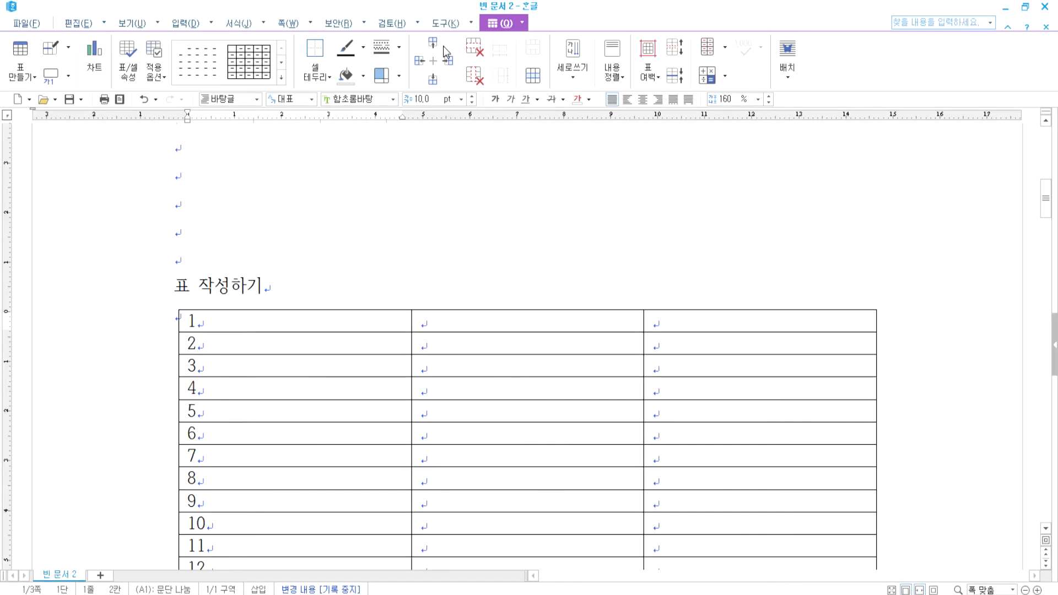
{"action": "left_click", "coordinate": [433, 44]}
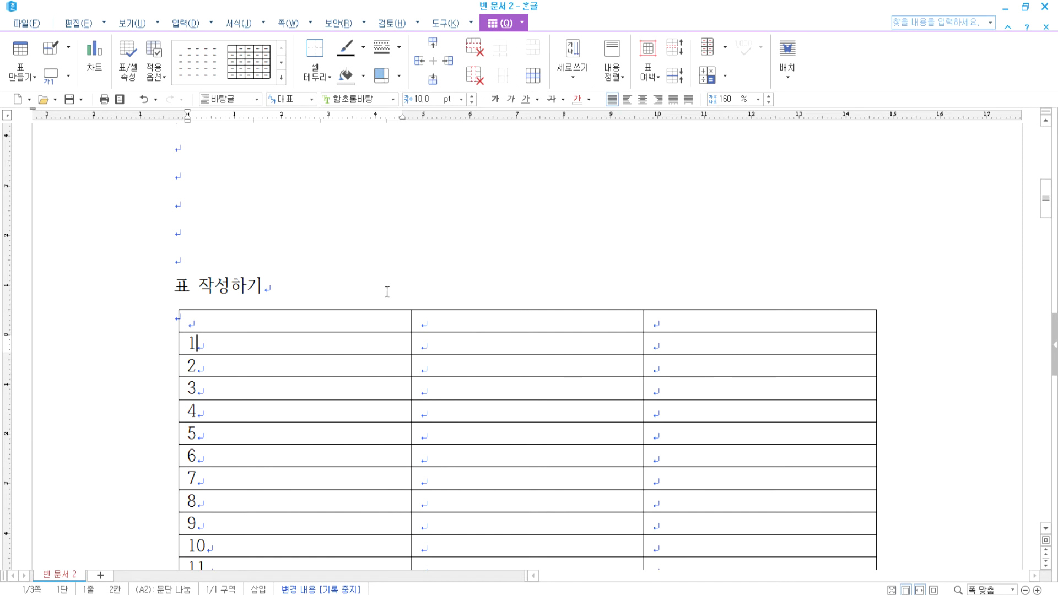
Fill the empty first row with the column headings 번호, 이름 and 성적
{"action": "left_click", "coordinate": [291, 328]}
{"action": "type", "text": "번호"}
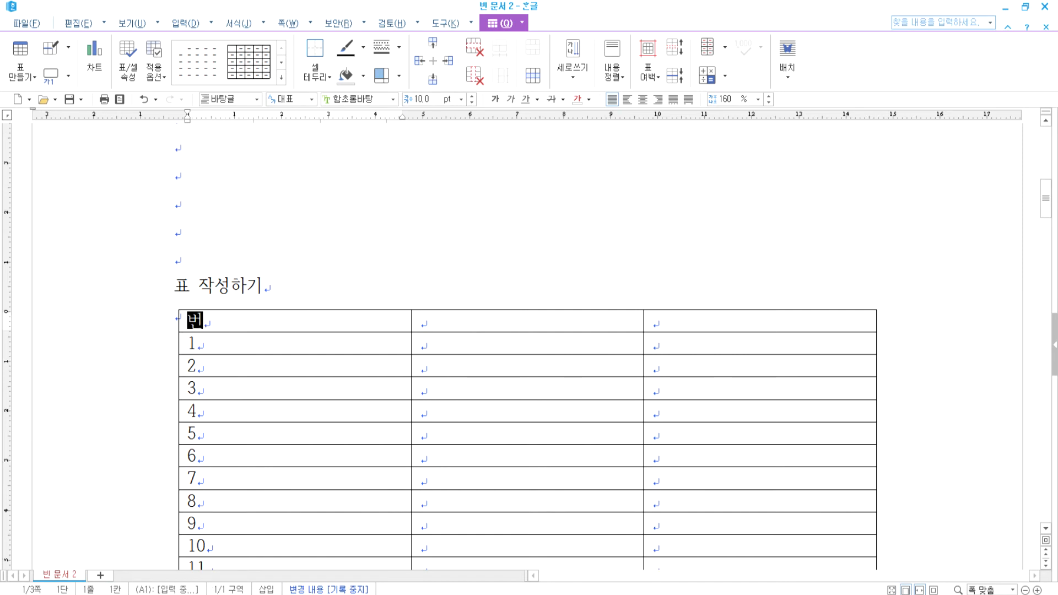
{"action": "key", "text": "Tab"}
{"action": "type", "text": "이름"}
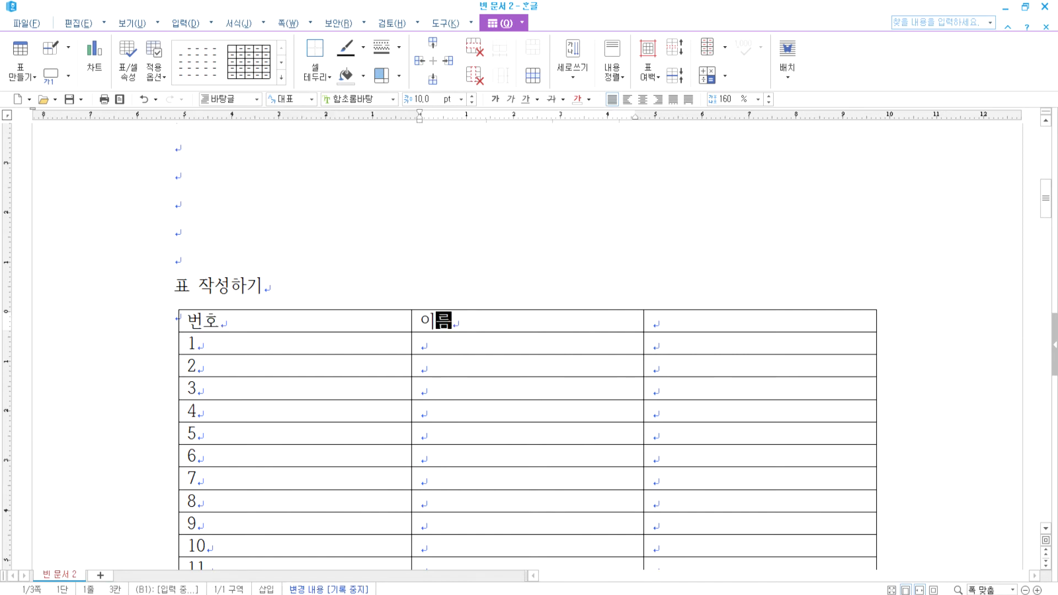
{"action": "key", "text": "Tab"}
{"action": "type", "text": "성적"}
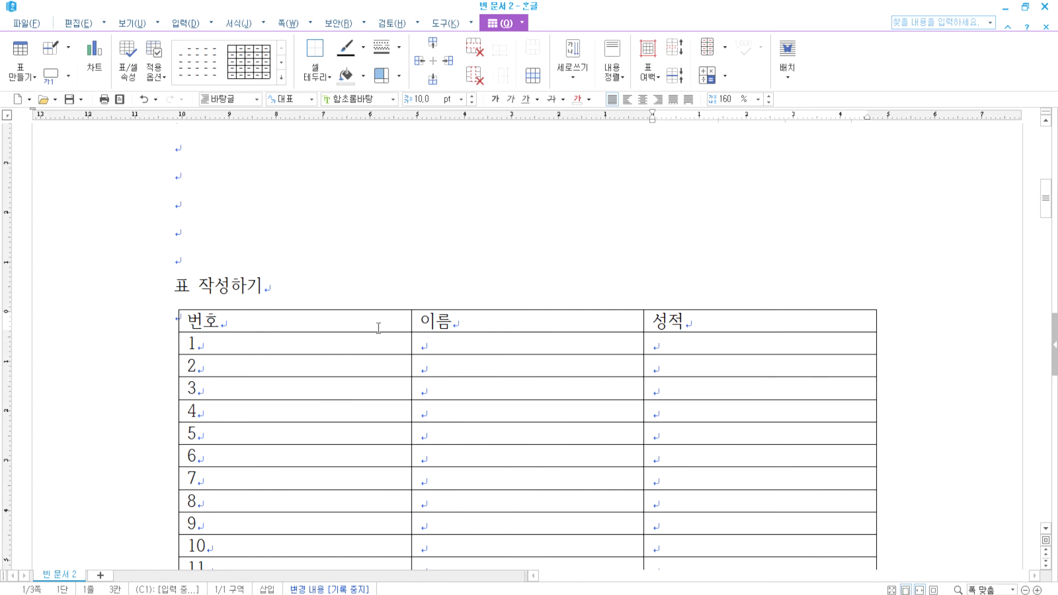
{"action": "left_click", "coordinate": [420, 342]}
{"action": "left_click", "coordinate": [394, 320]}
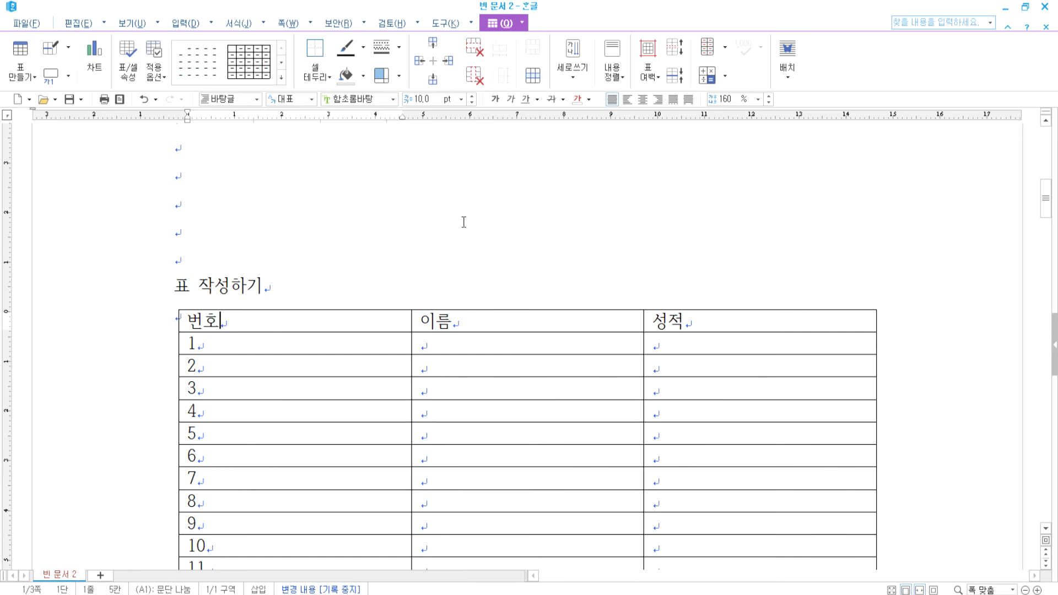
{"action": "left_click", "coordinate": [471, 320]}
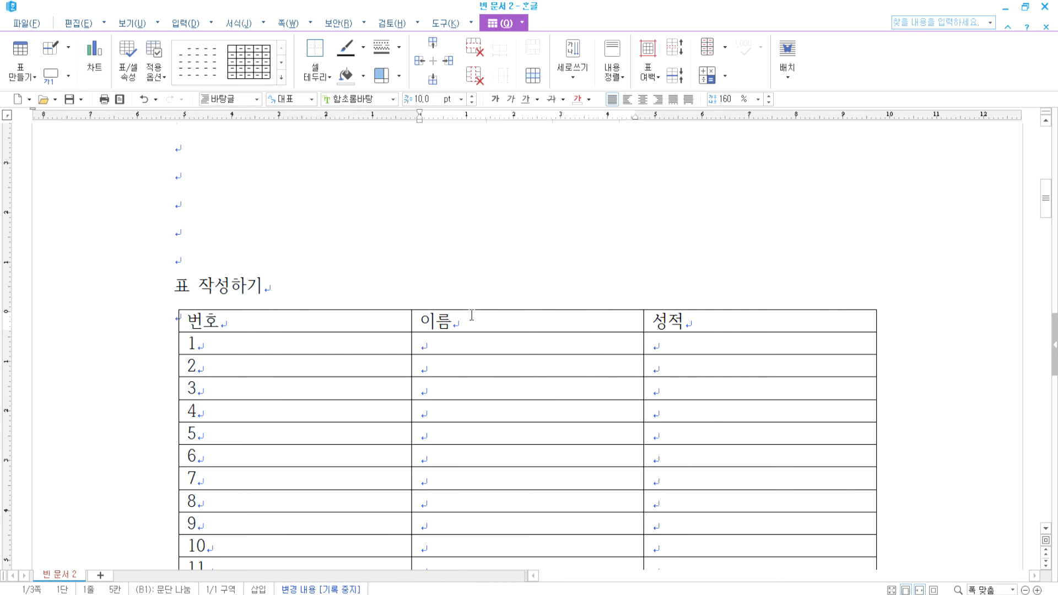
{"action": "left_click_drag", "start_coordinate": [321, 347], "coordinate": [744, 347]}
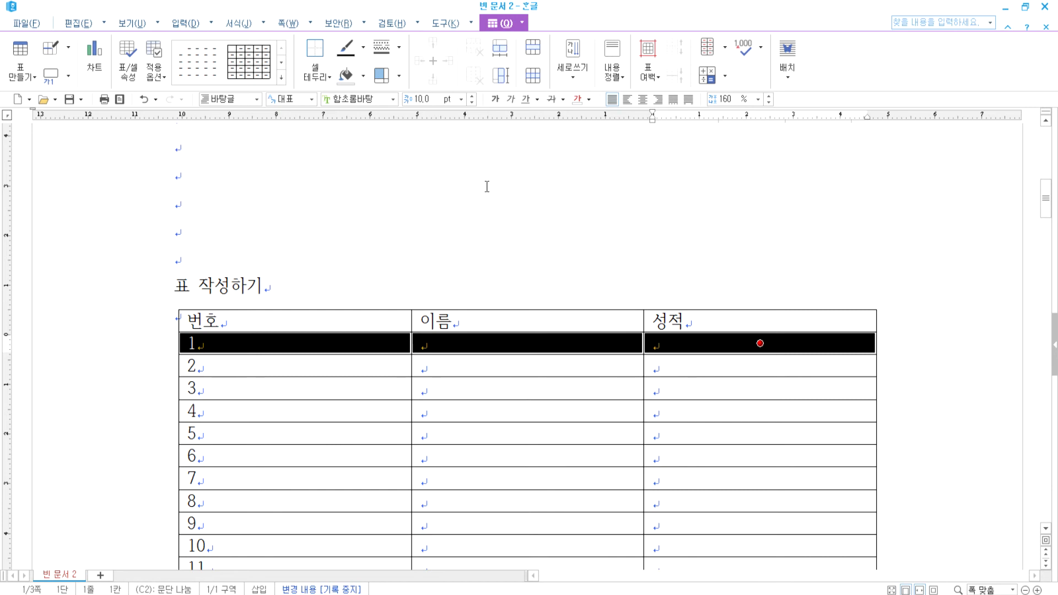
{"action": "key", "text": "Escape"}
{"action": "left_click", "coordinate": [252, 340]}
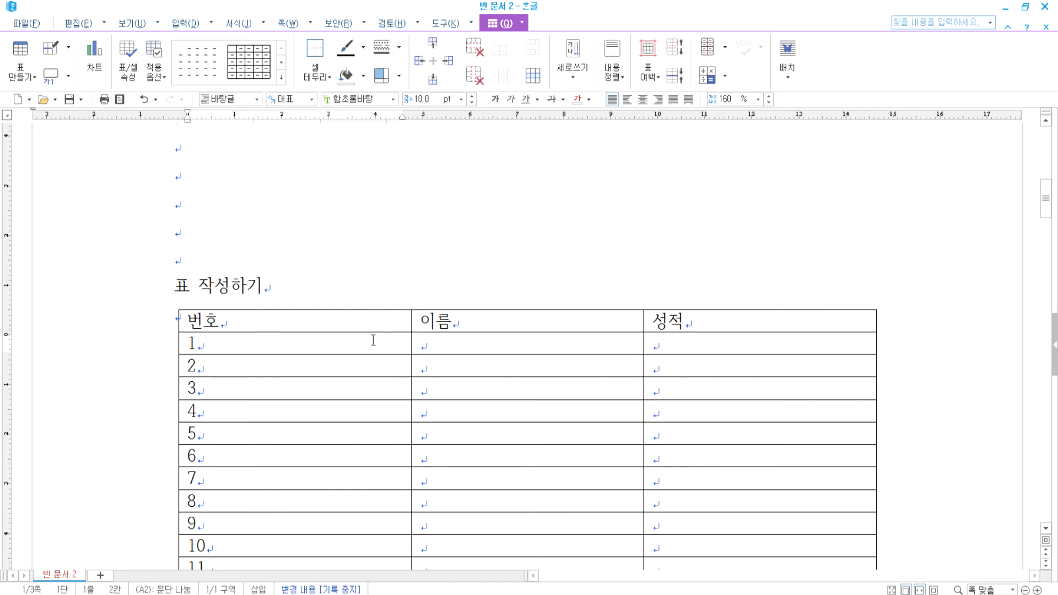
Try inserting an empty column before the 이름 column and another before the 번호 column, undoing each insertion
{"action": "left_click", "coordinate": [465, 346]}
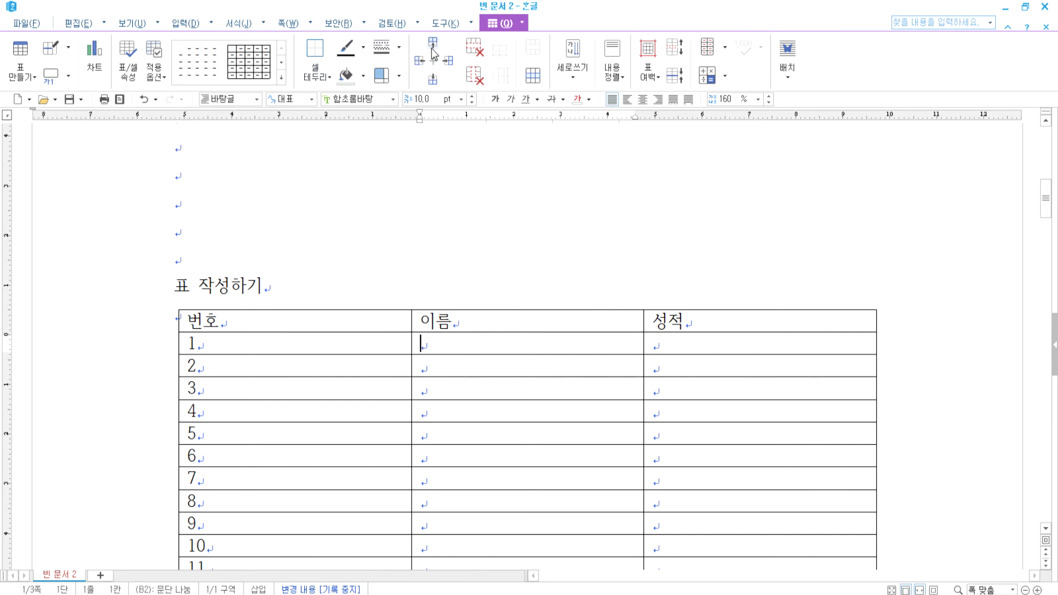
{"action": "left_click", "coordinate": [420, 60]}
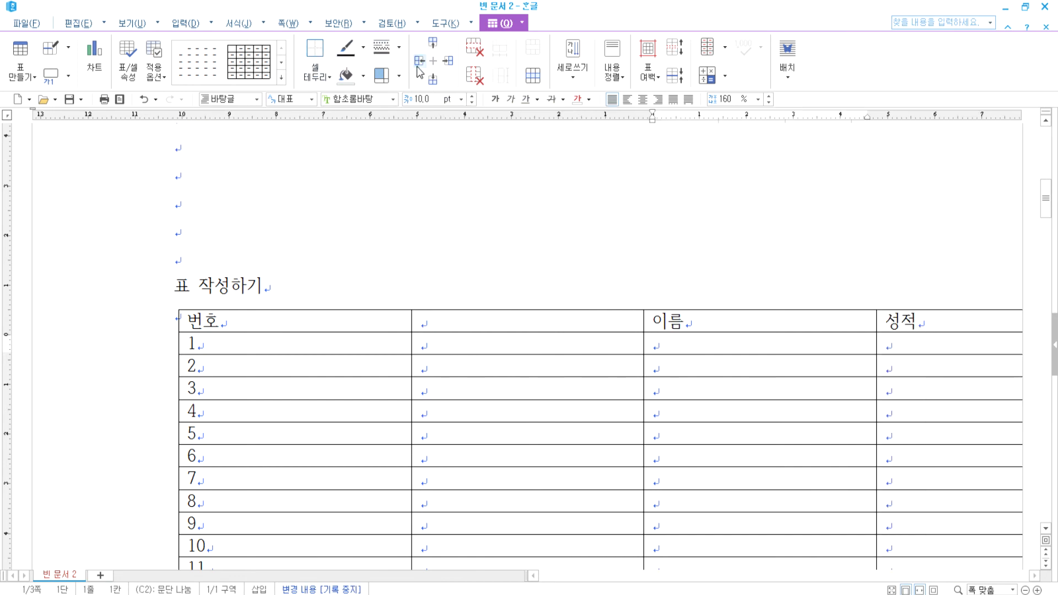
{"action": "key", "text": "ctrl+z"}
{"action": "left_click", "coordinate": [288, 322]}
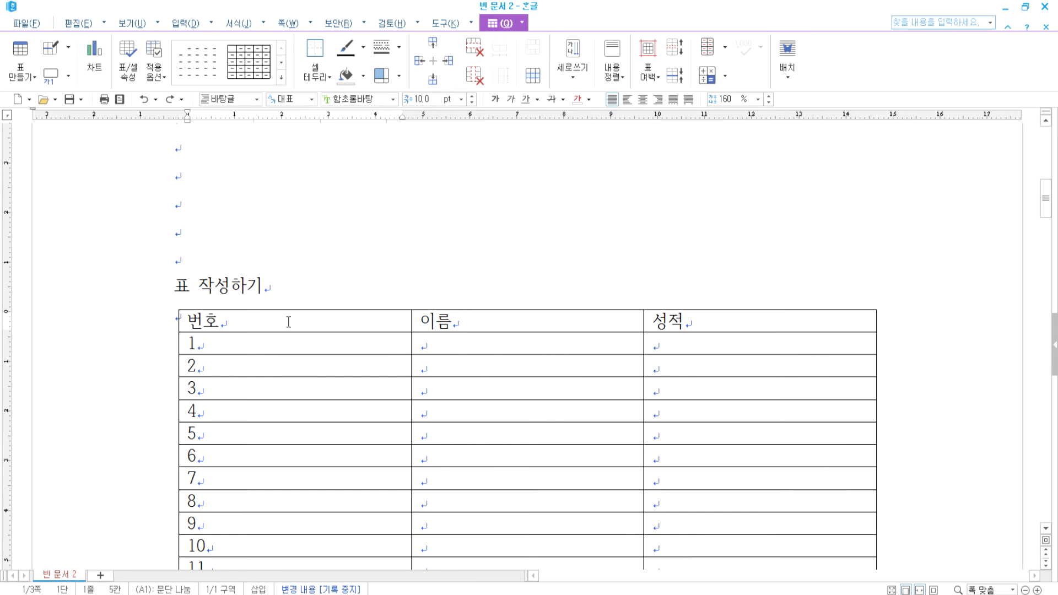
{"action": "left_click", "coordinate": [420, 61]}
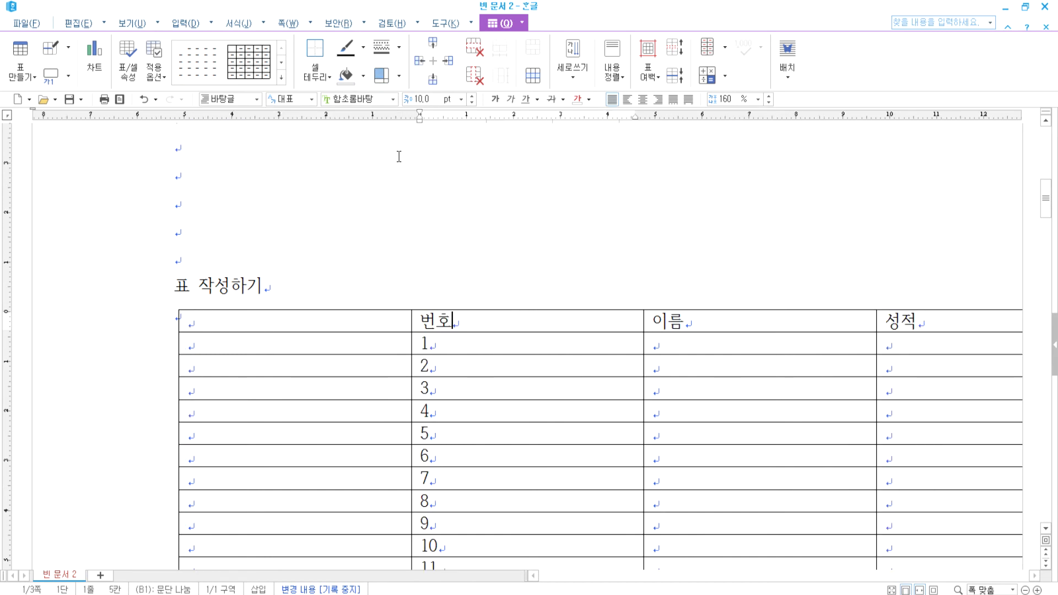
{"action": "key", "text": "ctrl+z"}
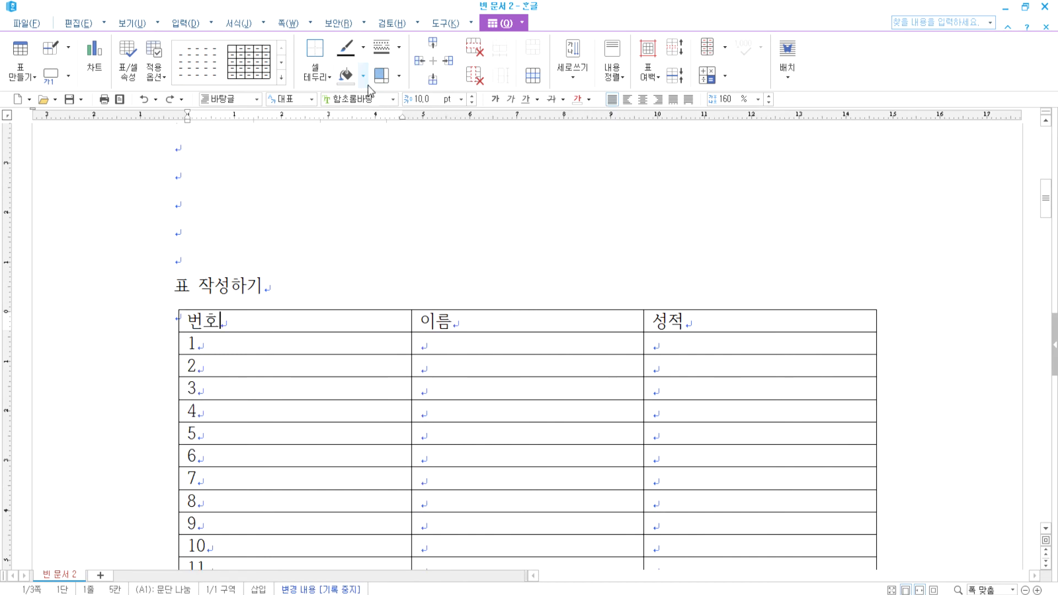
Try inserting an empty row above the heading row from the 번호 cell and again from the 이름 cell, undoing each insertion
{"action": "left_click", "coordinate": [433, 48]}
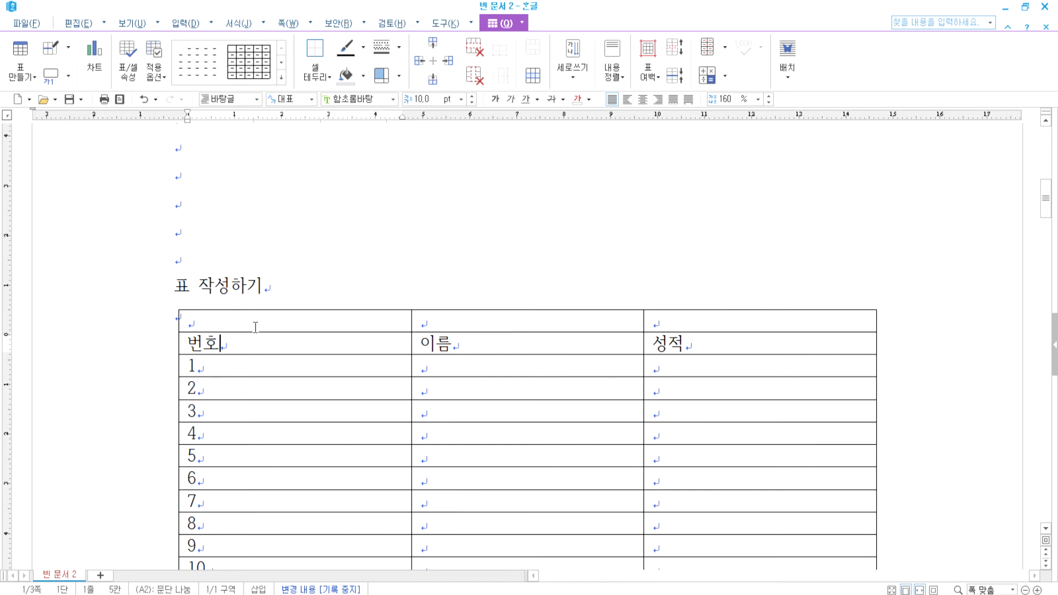
{"action": "key", "text": "ctrl+z"}
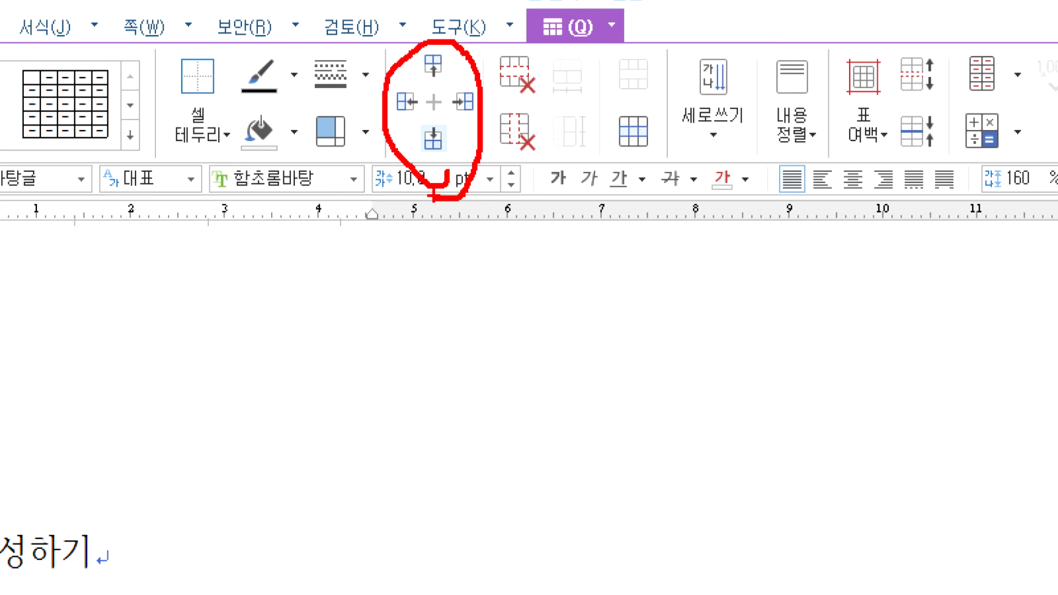
{"action": "left_click", "coordinate": [498, 318]}
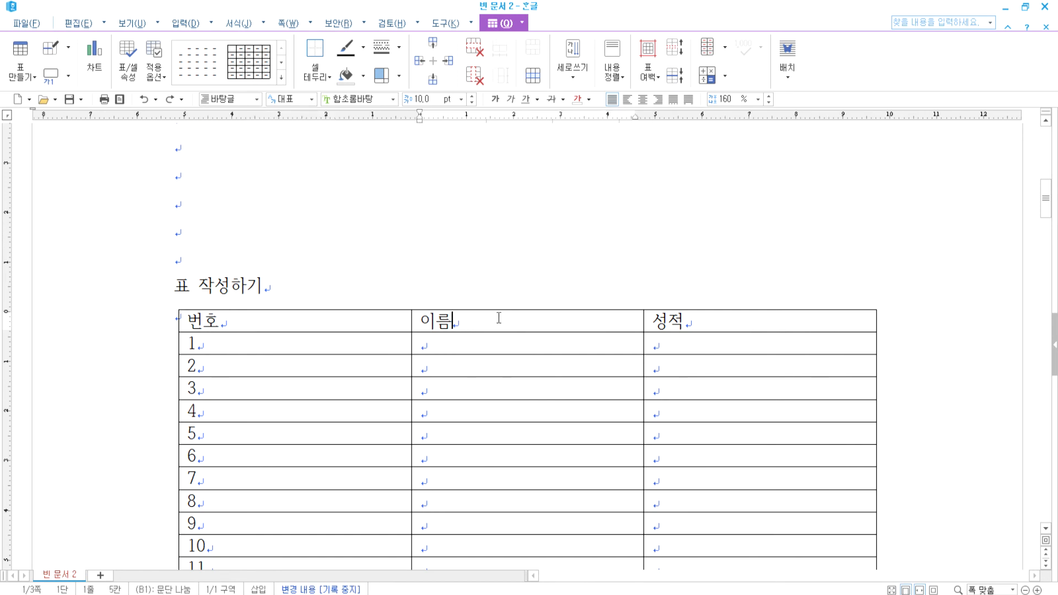
{"action": "left_click", "coordinate": [434, 45]}
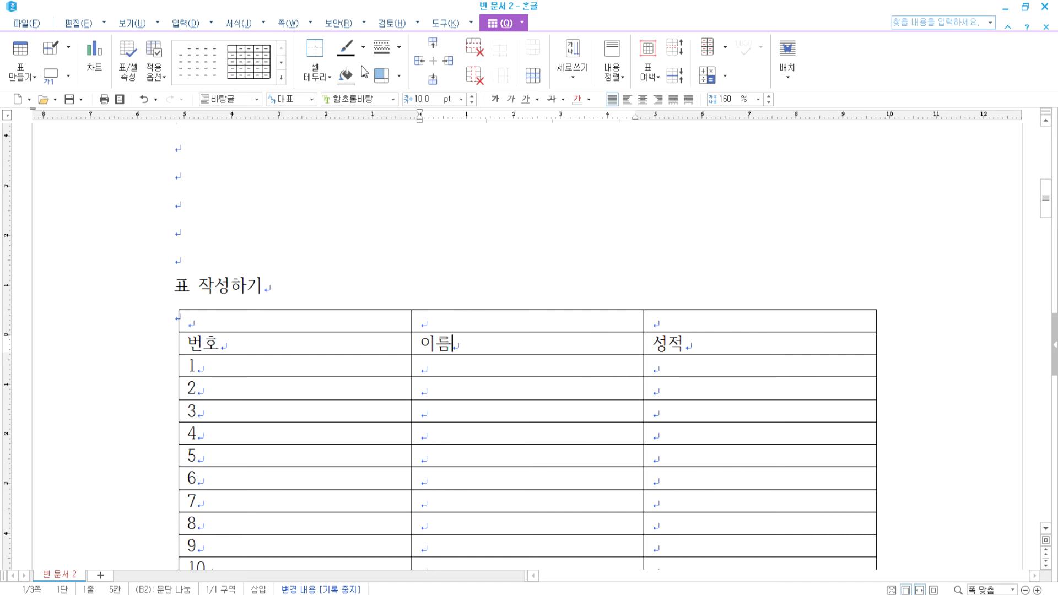
{"action": "left_click", "coordinate": [143, 100]}
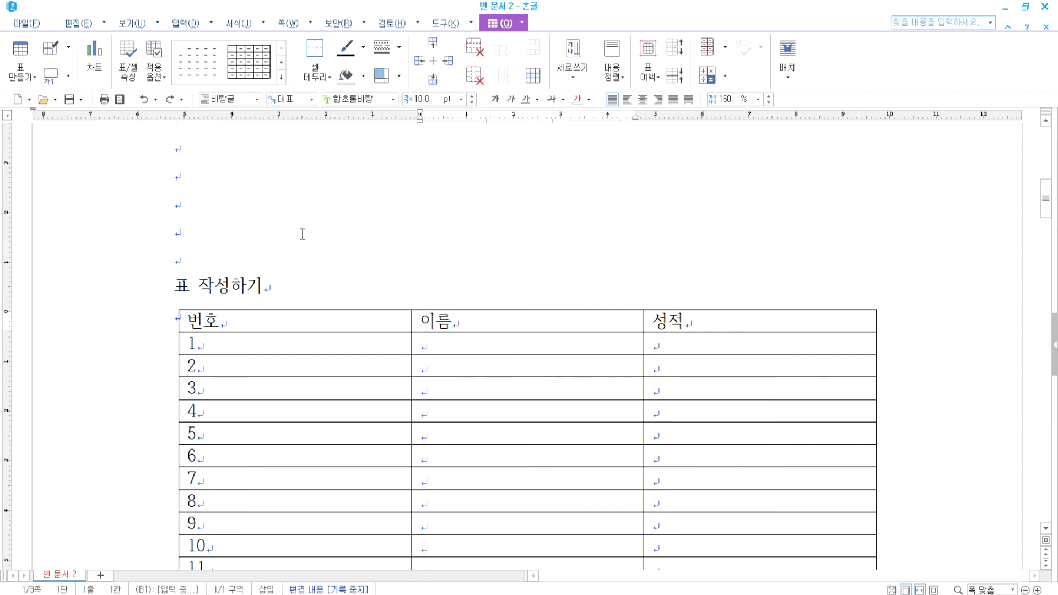
Select the empty paragraphs at the start of the first page, and place the cursor in the first one
{"action": "scroll", "coordinate": [303, 232], "scroll_direction": "down", "scroll_amount": 10}
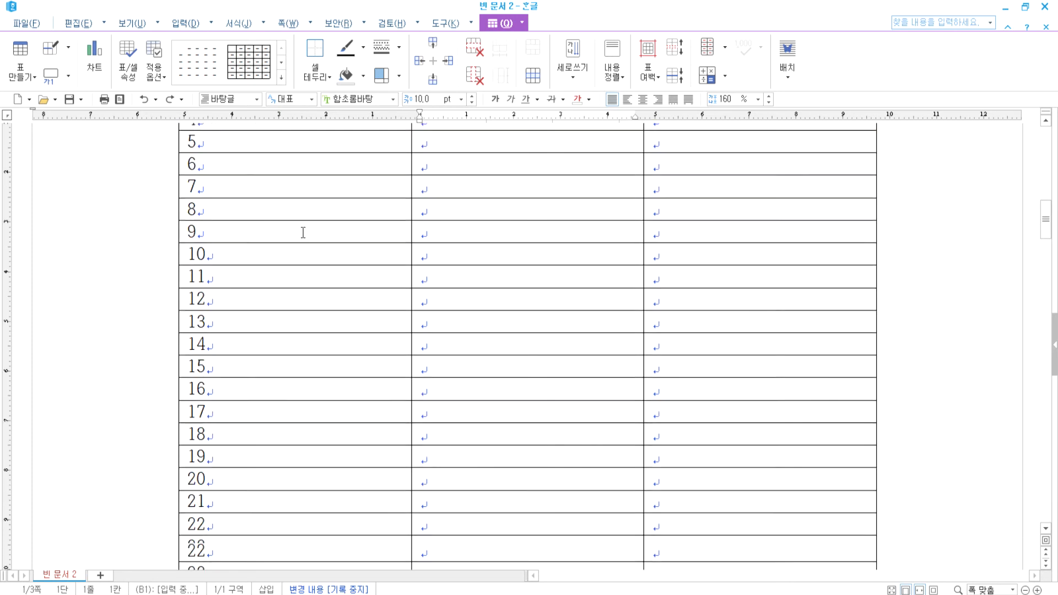
{"action": "scroll", "coordinate": [303, 232], "scroll_direction": "down", "scroll_amount": 3}
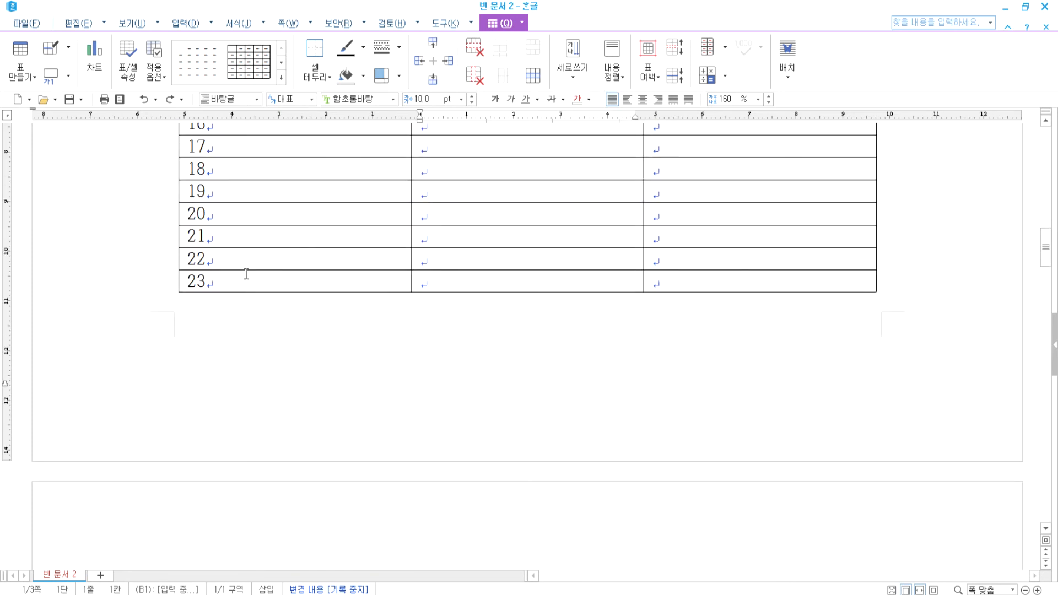
{"action": "scroll", "coordinate": [225, 274], "scroll_direction": "up", "scroll_amount": 13}
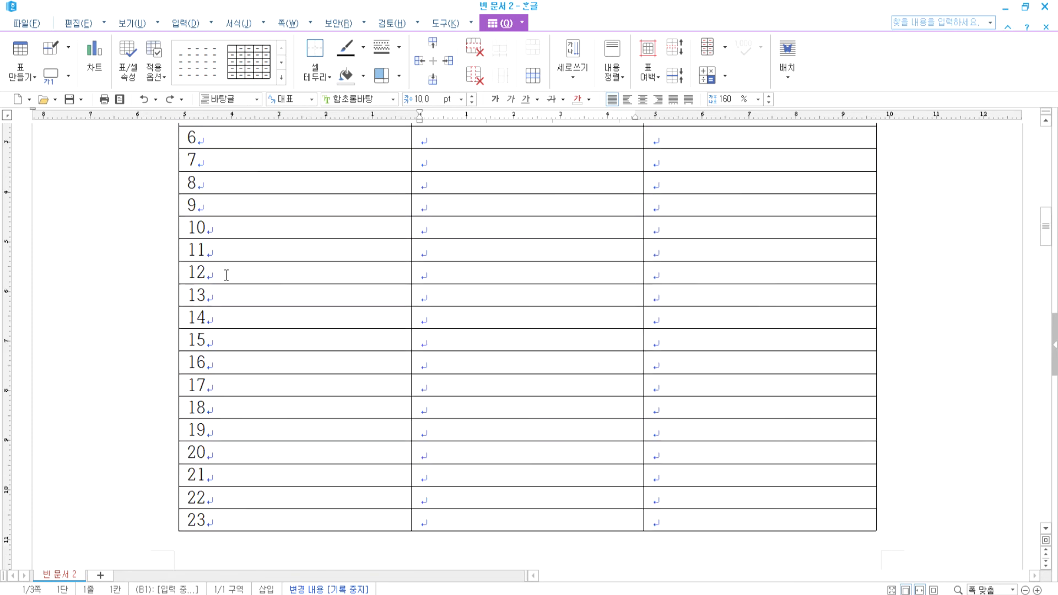
{"action": "left_click_drag", "start_coordinate": [157, 214], "coordinate": [179, 413]}
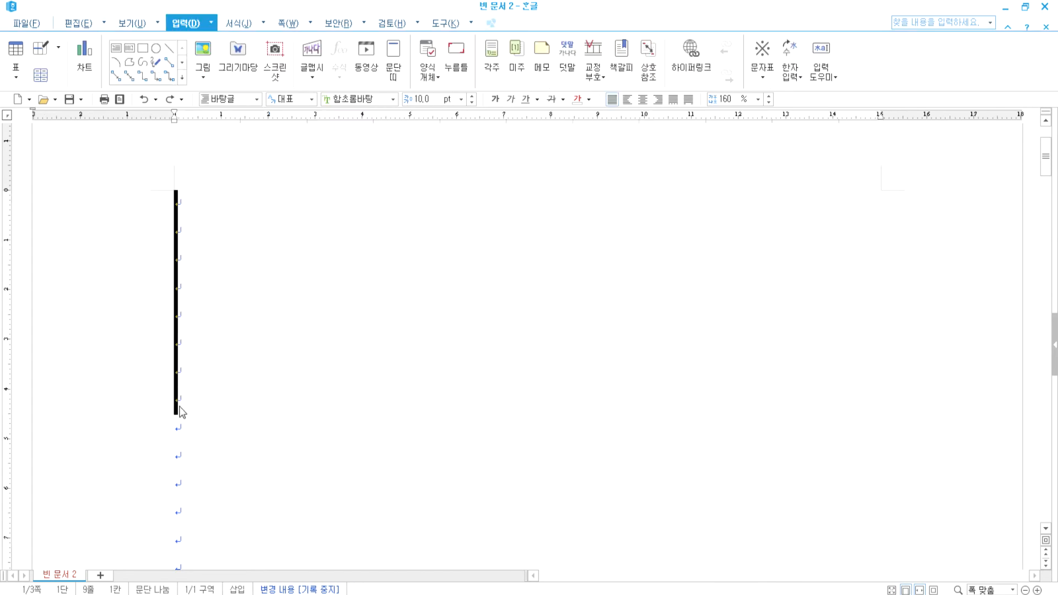
{"action": "left_click", "coordinate": [180, 256]}
{"action": "left_click", "coordinate": [178, 203]}
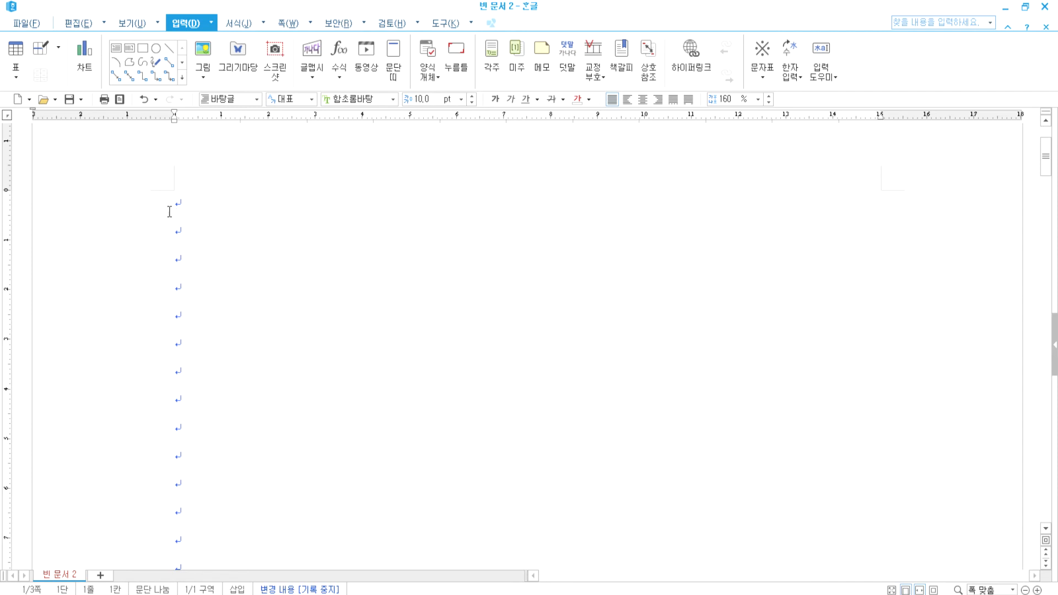
Delete the surplus blank lines at the start of the document, leaving six above the heading "표 작성하기"
{"action": "key", "text": "Delete"}
{"action": "key", "text": "Delete"}
{"action": "key", "text": "Delete"}
{"action": "key", "text": "Delete"}
{"action": "key", "text": "Delete"}
{"action": "key", "text": "Delete"}
{"action": "key", "text": "Delete"}
{"action": "key", "text": "Delete"}
{"action": "key", "text": "Delete"}
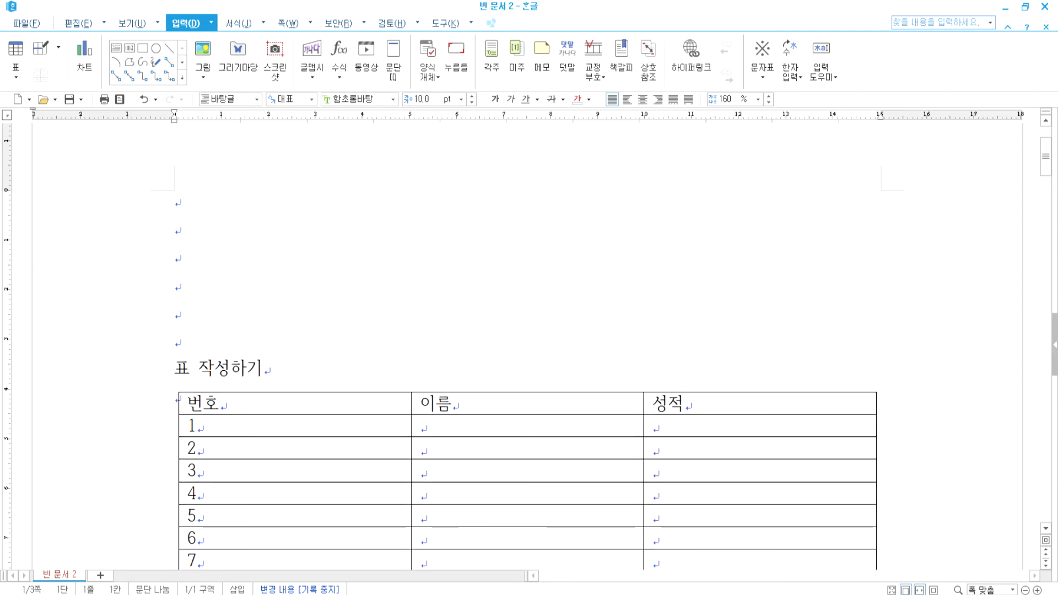
{"action": "scroll", "coordinate": [172, 211], "scroll_direction": "down", "scroll_amount": 15}
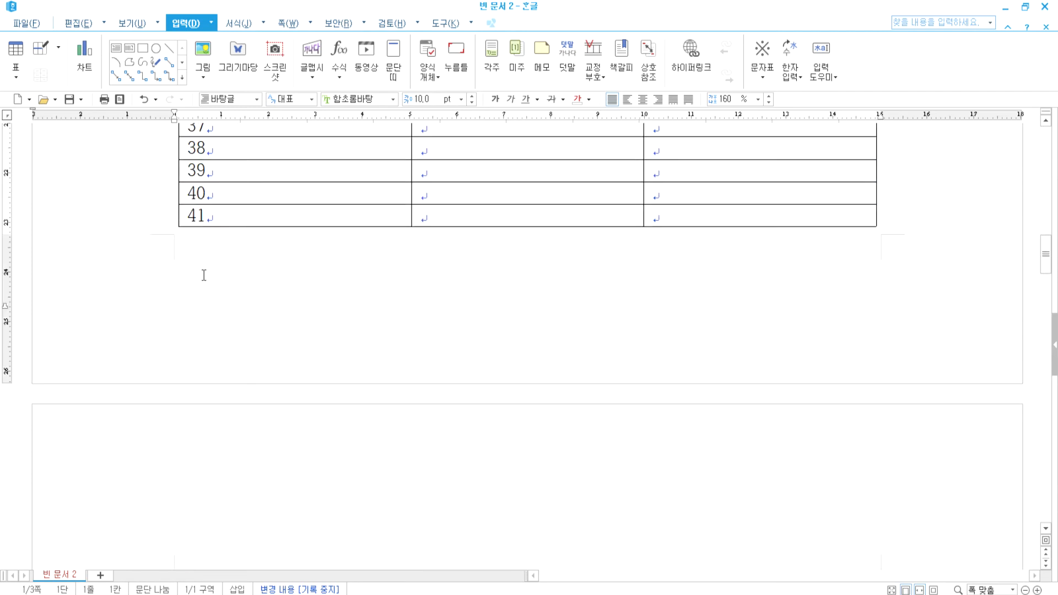
{"action": "scroll", "coordinate": [205, 241], "scroll_direction": "up", "scroll_amount": 15}
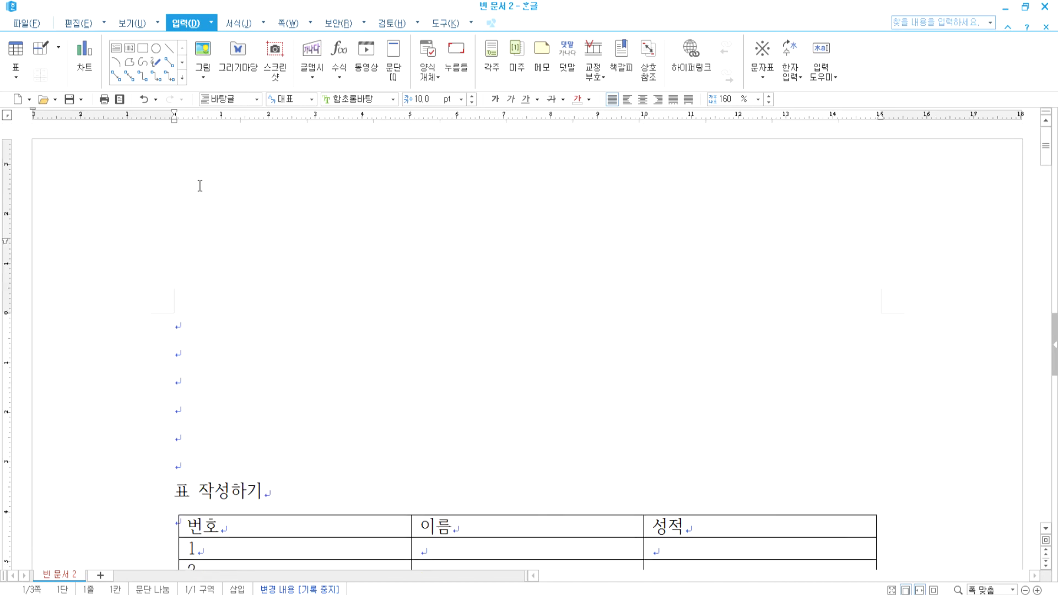
Insert five blank lines at the start of the document to move the table further down
{"action": "key", "text": "Return"}
{"action": "key", "text": "Return"}
{"action": "key", "text": "Return"}
{"action": "key", "text": "Return"}
{"action": "key", "text": "Return"}
Examine how the table splits between the first and second pages and whether its header row repeats there
{"action": "scroll", "coordinate": [203, 310], "scroll_direction": "down", "scroll_amount": 5}
{"action": "scroll", "coordinate": [226, 309], "scroll_direction": "down", "scroll_amount": 15}
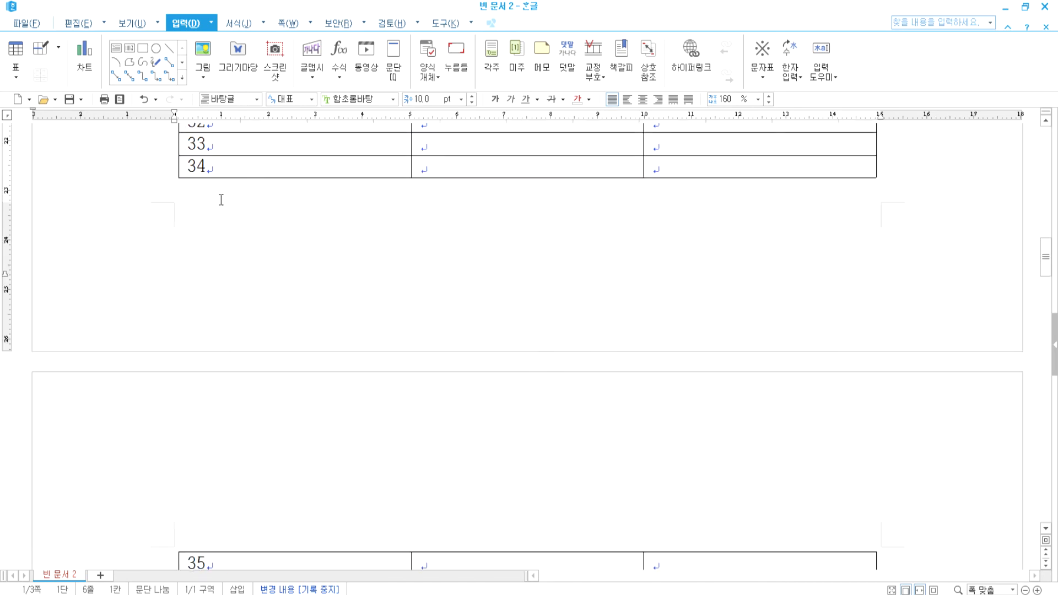
{"action": "scroll", "coordinate": [222, 199], "scroll_direction": "down", "scroll_amount": 10}
{"action": "left_click", "coordinate": [221, 248]}
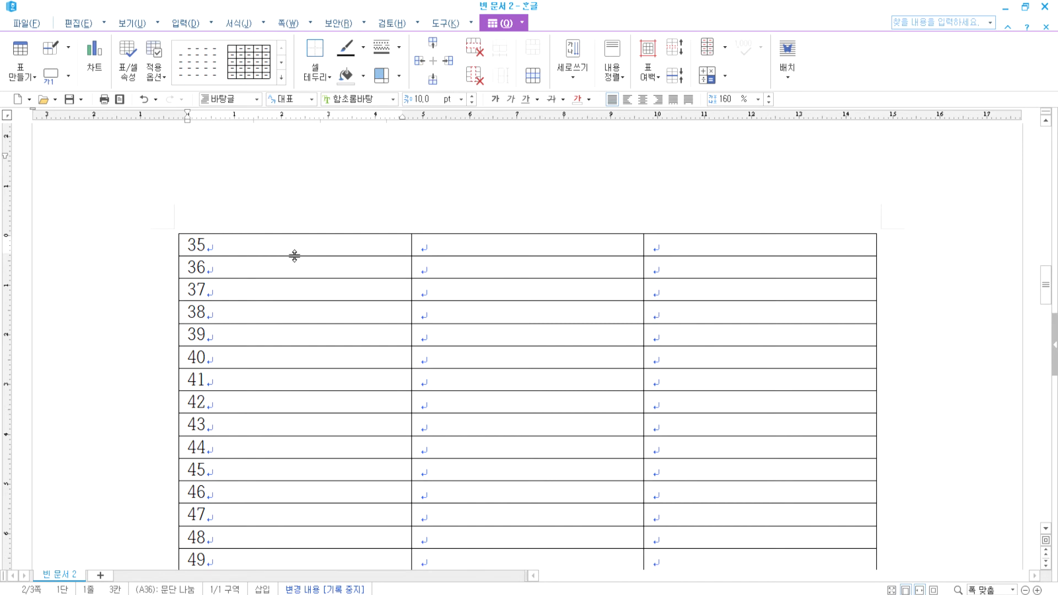
{"action": "scroll", "coordinate": [293, 266], "scroll_direction": "up", "scroll_amount": 15}
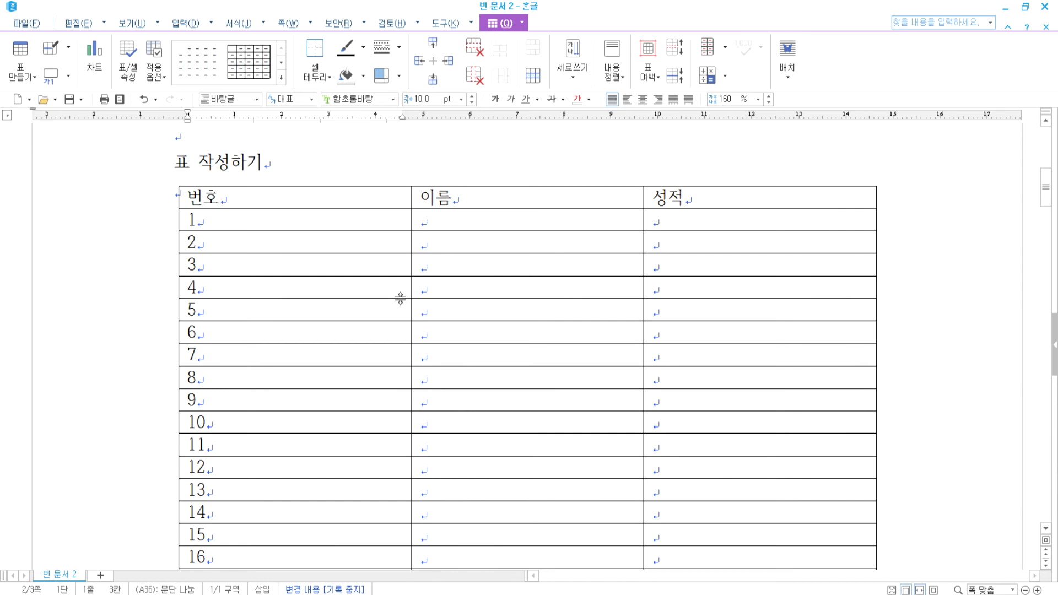
{"action": "scroll", "coordinate": [359, 362], "scroll_direction": "down", "scroll_amount": 12}
{"action": "scroll", "coordinate": [329, 372], "scroll_direction": "down", "scroll_amount": 4}
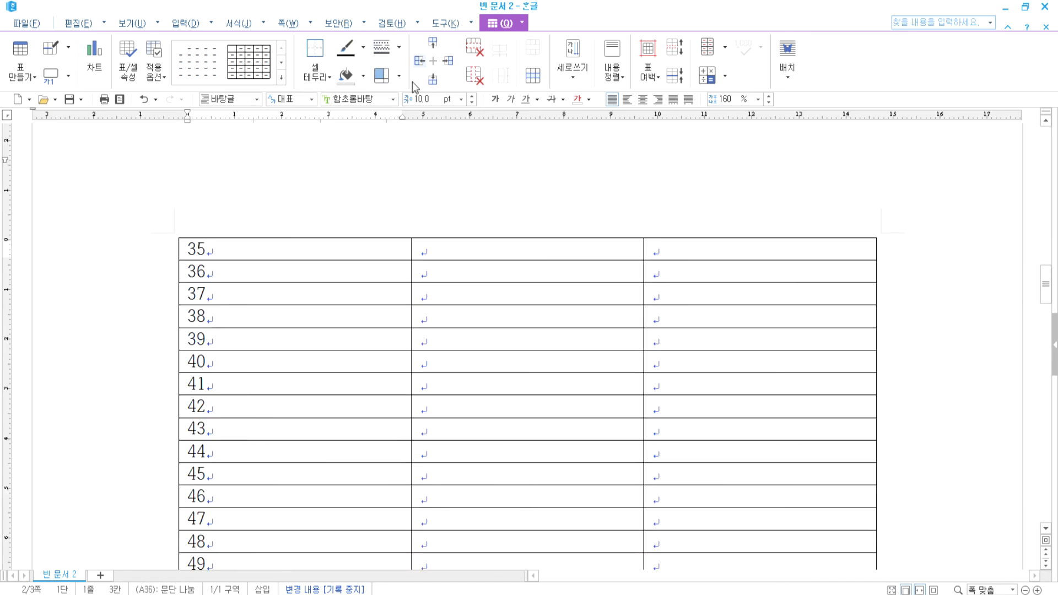
{"action": "scroll", "coordinate": [255, 291], "scroll_direction": "up", "scroll_amount": 3}
{"action": "scroll", "coordinate": [253, 294], "scroll_direction": "up", "scroll_amount": 3}
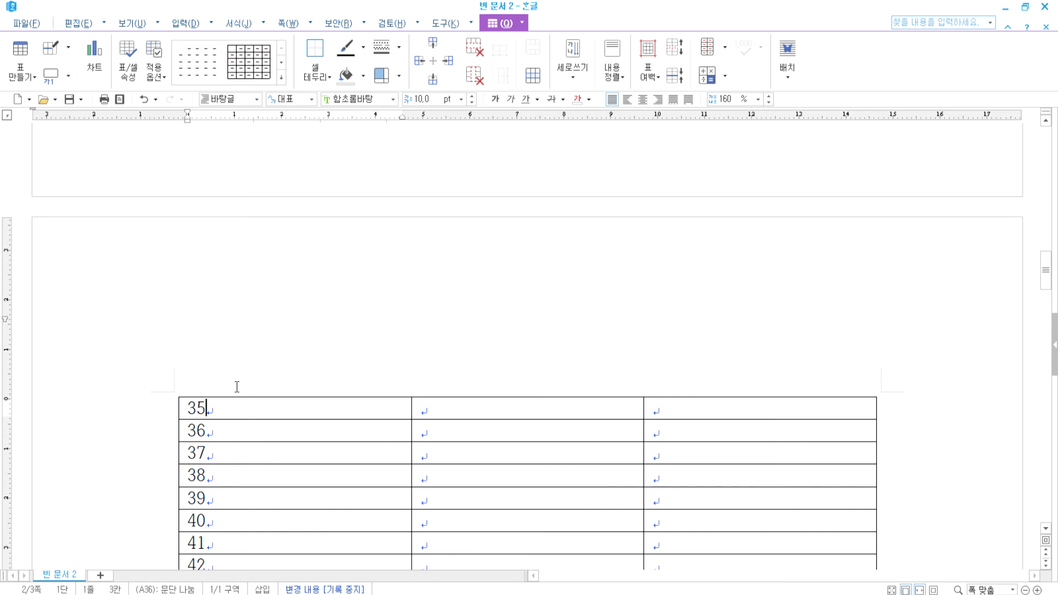
{"action": "scroll", "coordinate": [237, 387], "scroll_direction": "up", "scroll_amount": 15}
{"action": "left_click_drag", "start_coordinate": [178, 205], "coordinate": [186, 323]}
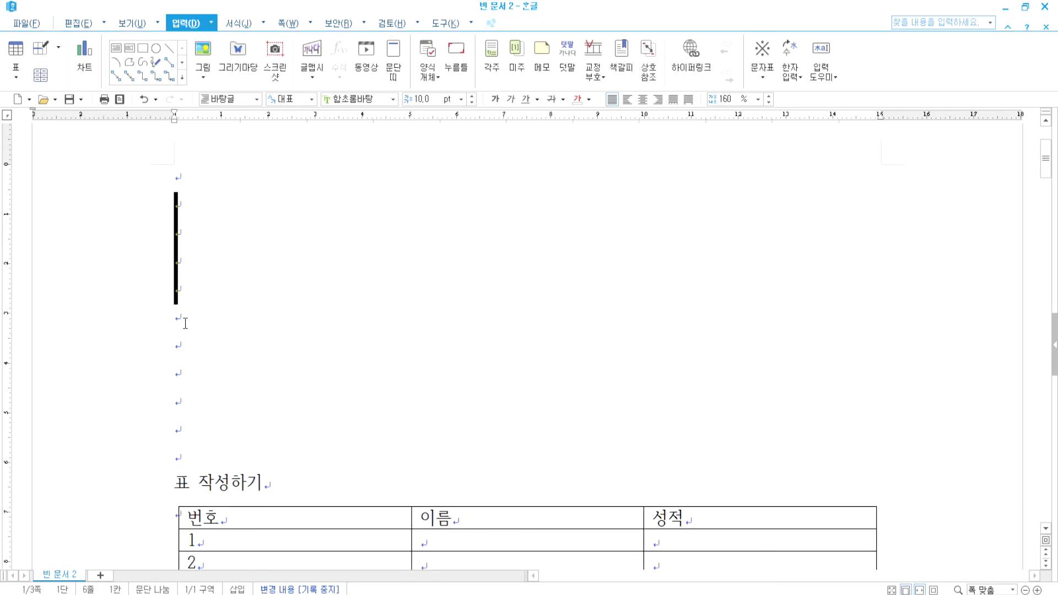
{"action": "scroll", "coordinate": [186, 324], "scroll_direction": "down", "scroll_amount": 15}
{"action": "scroll", "coordinate": [239, 435], "scroll_direction": "down", "scroll_amount": 5}
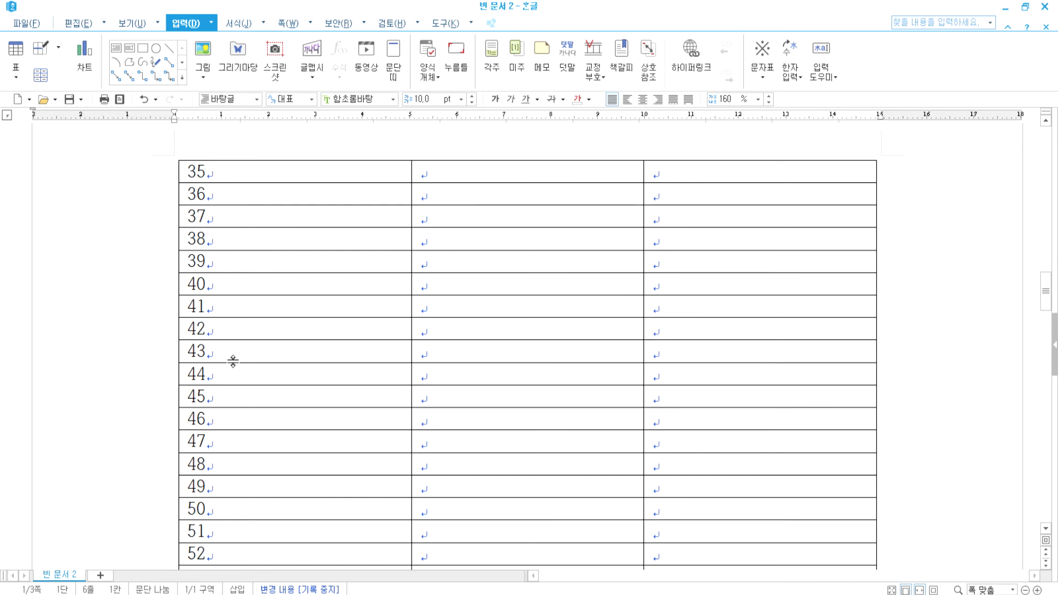
{"action": "scroll", "coordinate": [232, 330], "scroll_direction": "up", "scroll_amount": 20}
{"action": "scroll", "coordinate": [237, 308], "scroll_direction": "down", "scroll_amount": 6}
{"action": "scroll", "coordinate": [270, 397], "scroll_direction": "down", "scroll_amount": 12}
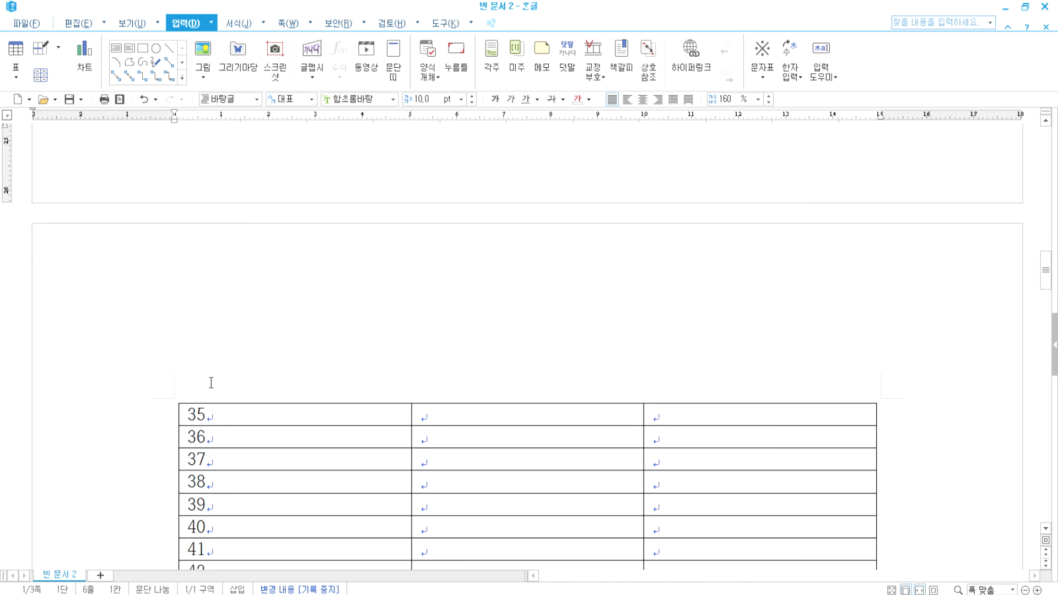
{"action": "scroll", "coordinate": [194, 191], "scroll_direction": "up", "scroll_amount": 8}
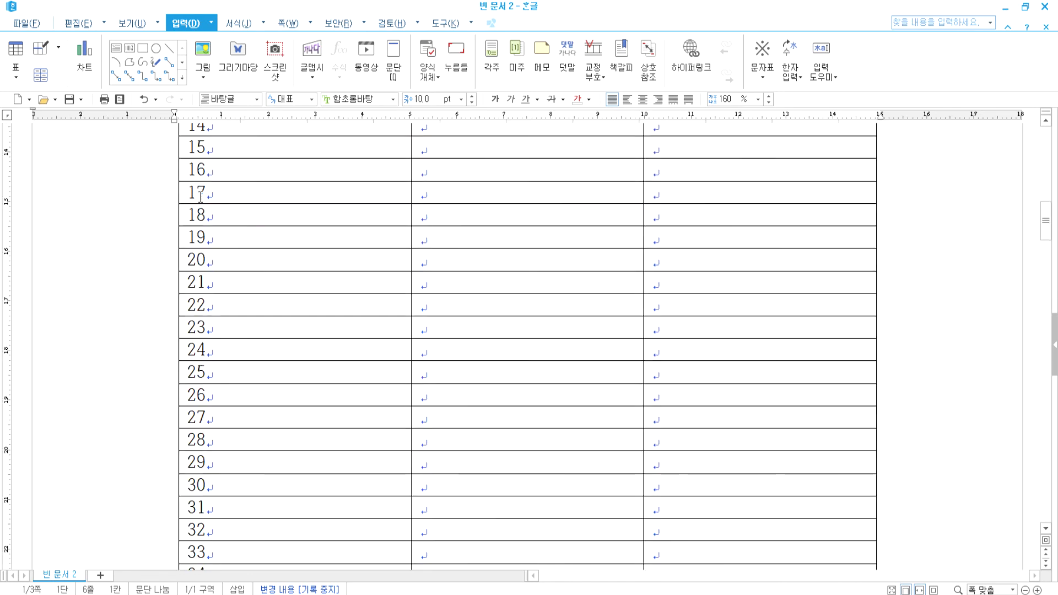
{"action": "left_click", "coordinate": [303, 194]}
{"action": "left_click", "coordinate": [485, 192]}
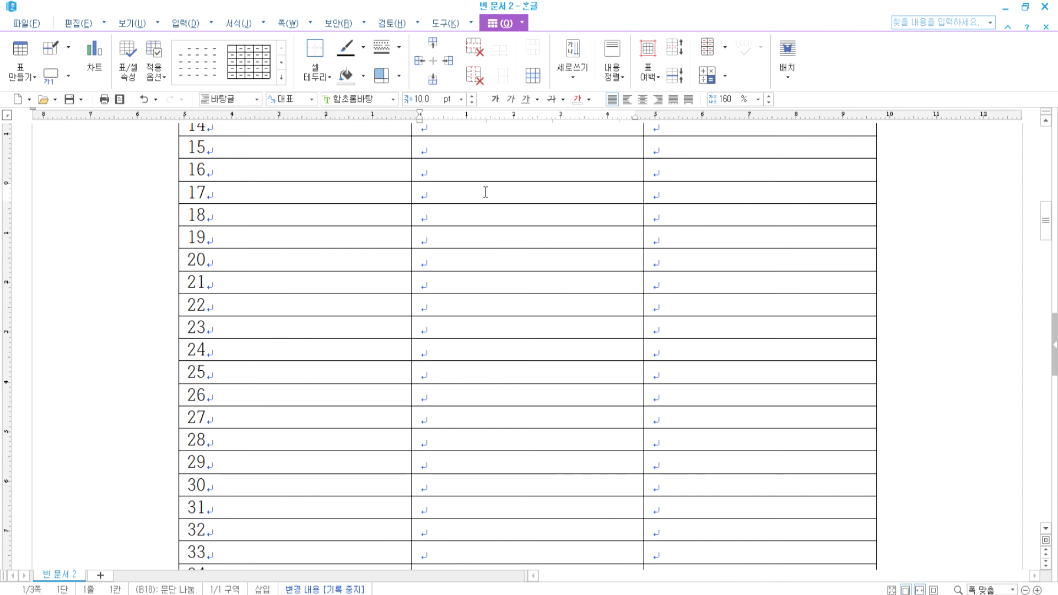
{"action": "scroll", "coordinate": [496, 194], "scroll_direction": "up", "scroll_amount": 4}
{"action": "scroll", "coordinate": [424, 226], "scroll_direction": "up", "scroll_amount": 4}
{"action": "left_click", "coordinate": [489, 285]}
{"action": "scroll", "coordinate": [542, 284], "scroll_direction": "down", "scroll_amount": 3}
{"action": "left_click", "coordinate": [523, 252]}
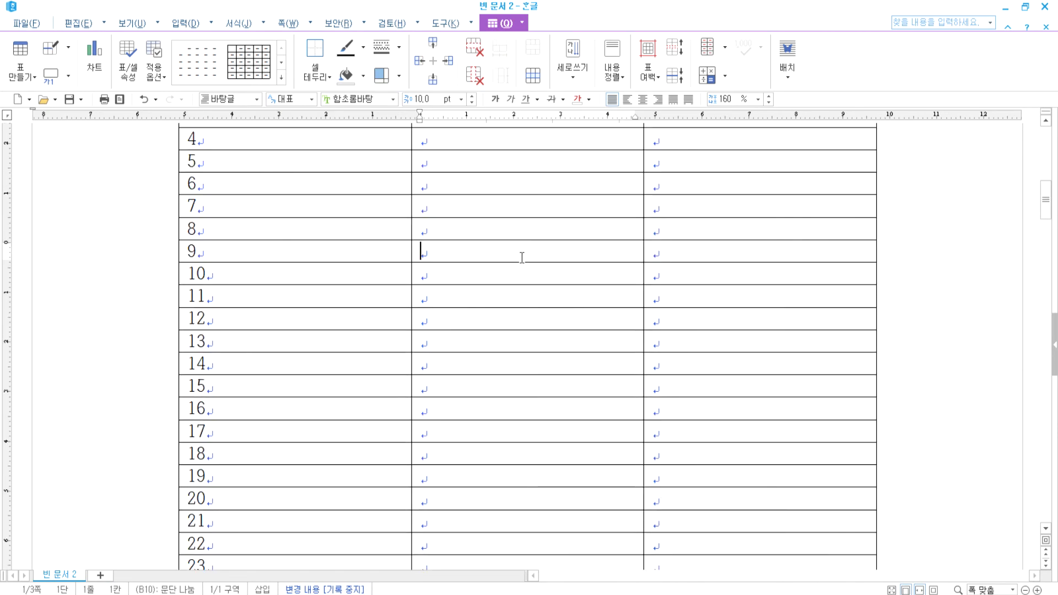
{"action": "right_click", "coordinate": [522, 256]}
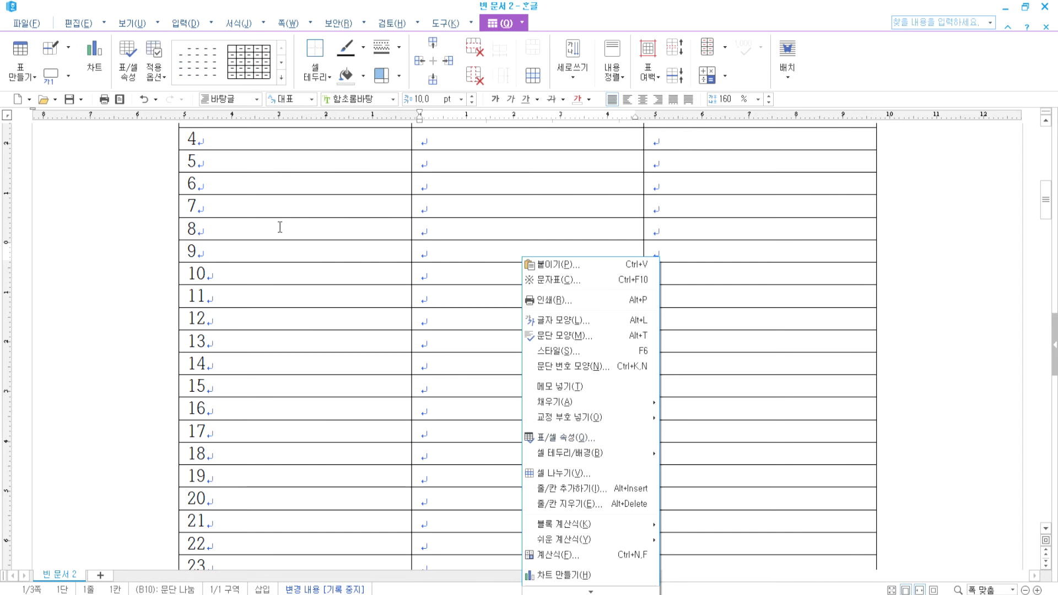
{"action": "key", "text": "ctrl+1"}
{"action": "left_click", "coordinate": [137, 101]}
{"action": "mouse_move", "coordinate": [145, 112]}
{"action": "left_mouse_down"}
{"action": "mouse_move", "coordinate": [167, 83]}
{"action": "mouse_move", "coordinate": [156, 97]}
{"action": "left_mouse_up"}
{"action": "key", "text": "Escape"}
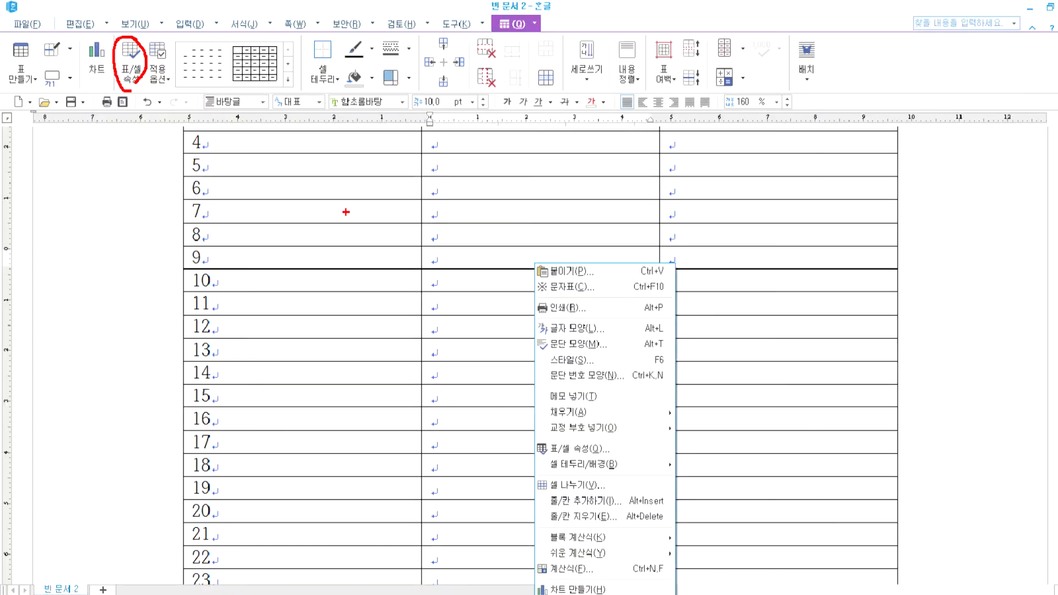
{"action": "left_click", "coordinate": [431, 228]}
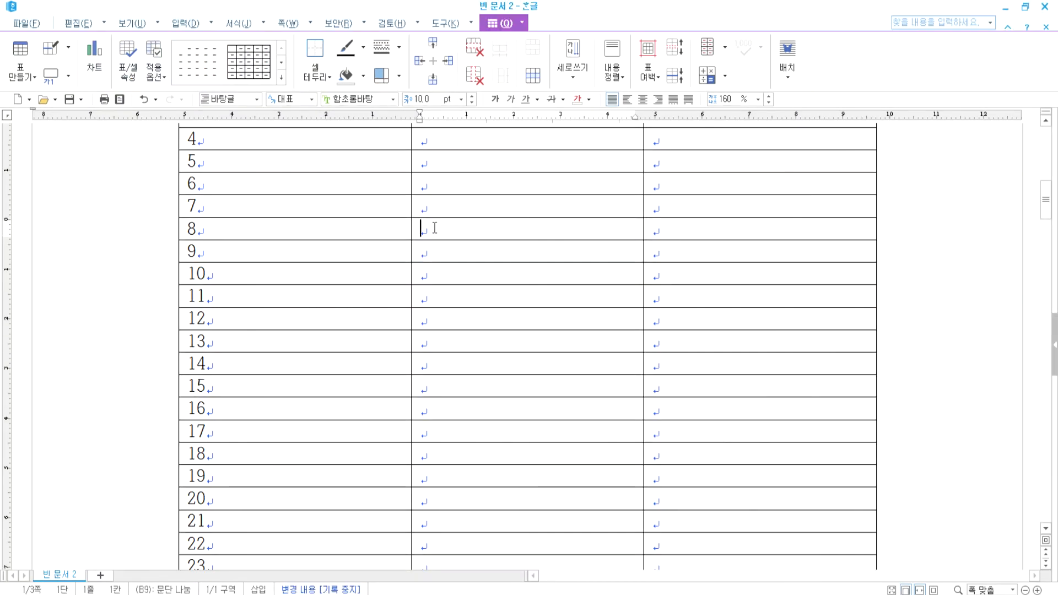
{"action": "left_click", "coordinate": [523, 25]}
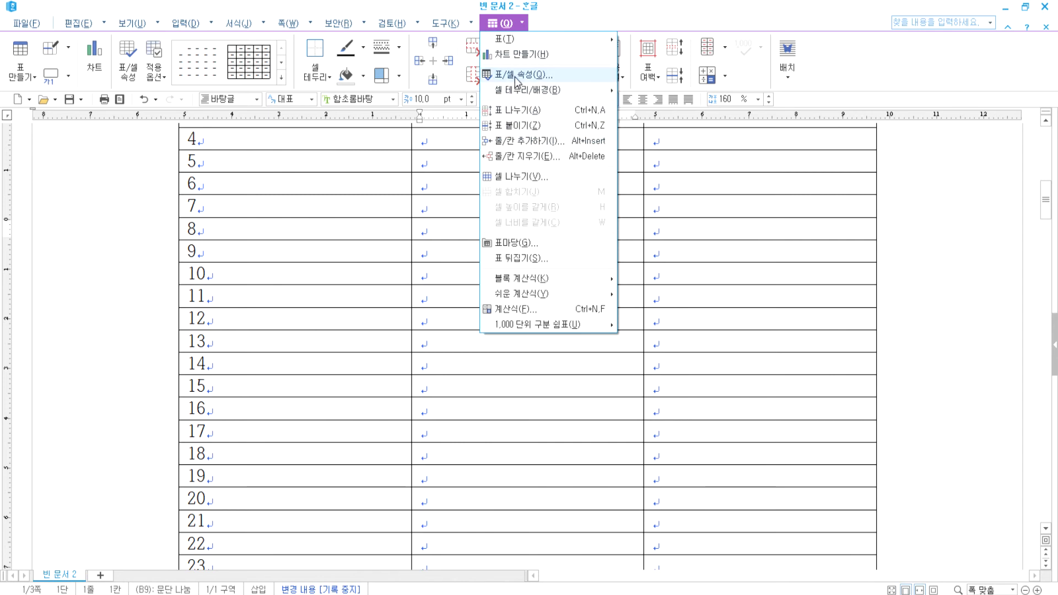
{"action": "left_click", "coordinate": [456, 227]}
{"action": "right_click", "coordinate": [455, 227]}
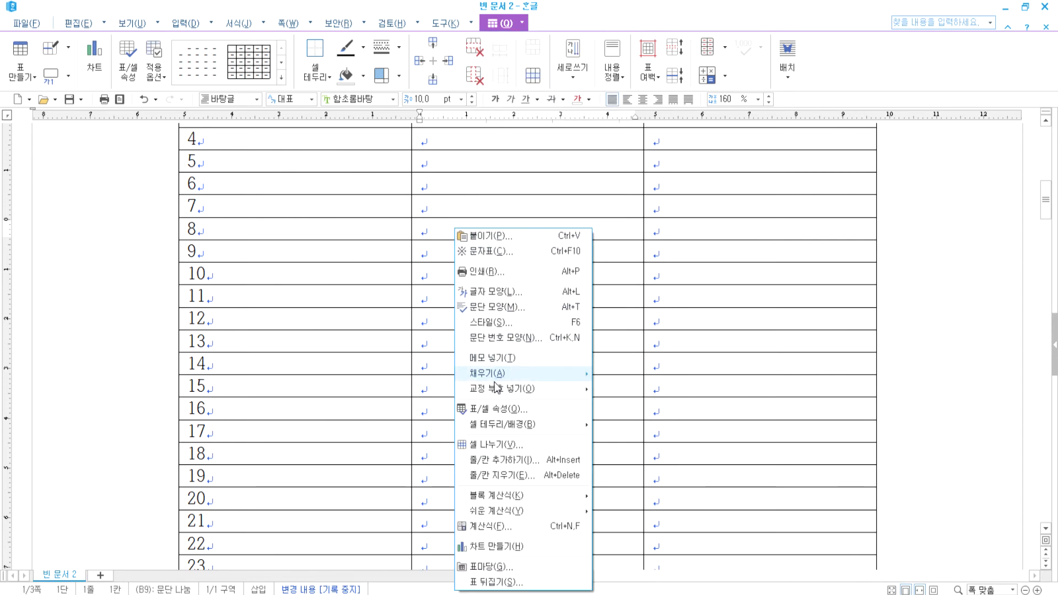
{"action": "left_click", "coordinate": [490, 409]}
{"action": "key", "text": "Escape"}
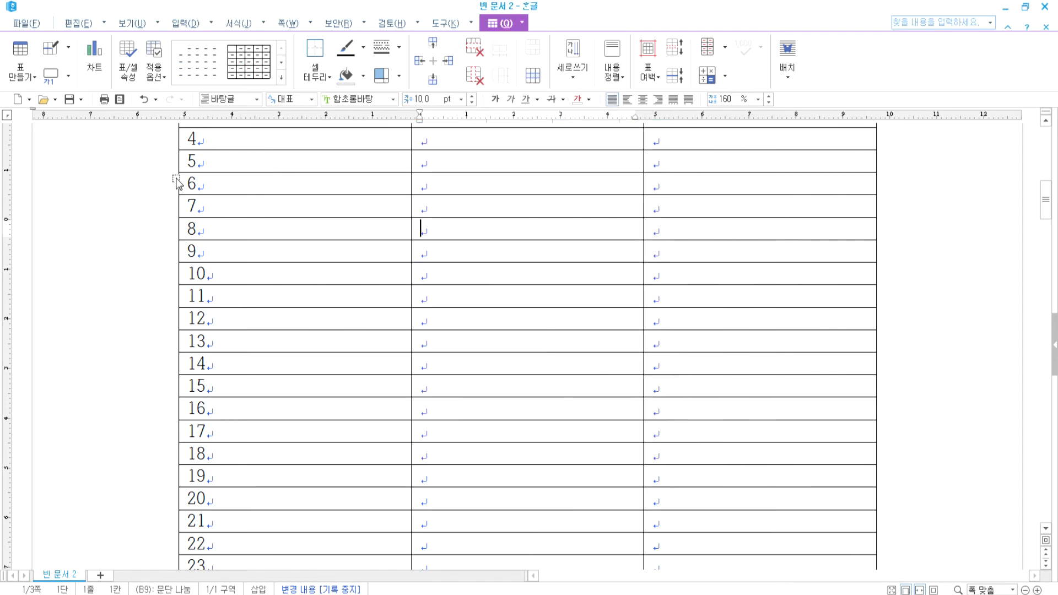
Review the 표 and 셀 settings in 표/셀 속성 for the 이름 column cell in row 8
{"action": "left_click", "coordinate": [126, 65]}
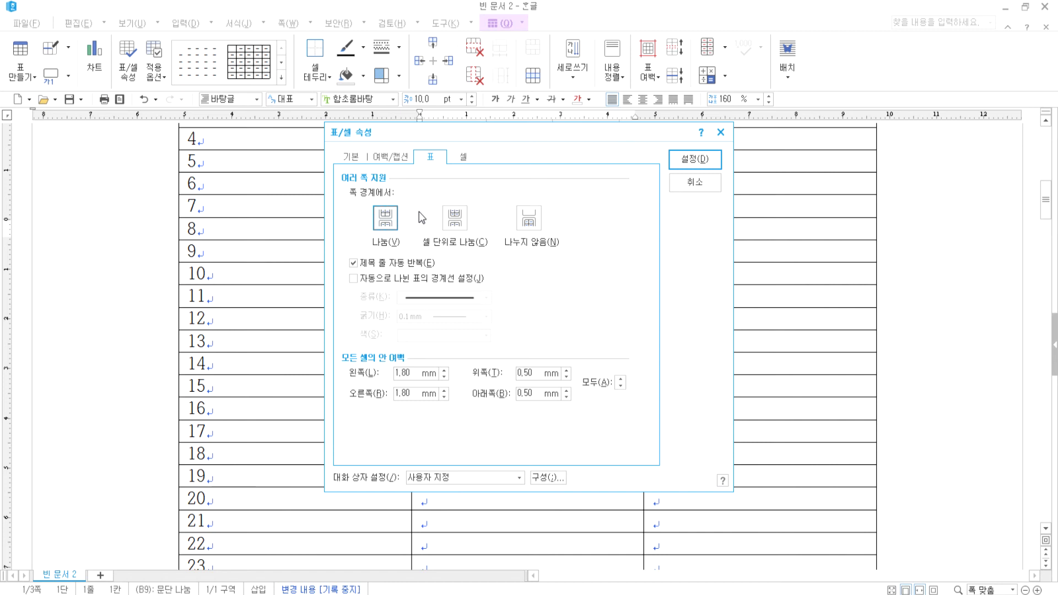
{"action": "left_click", "coordinate": [462, 158]}
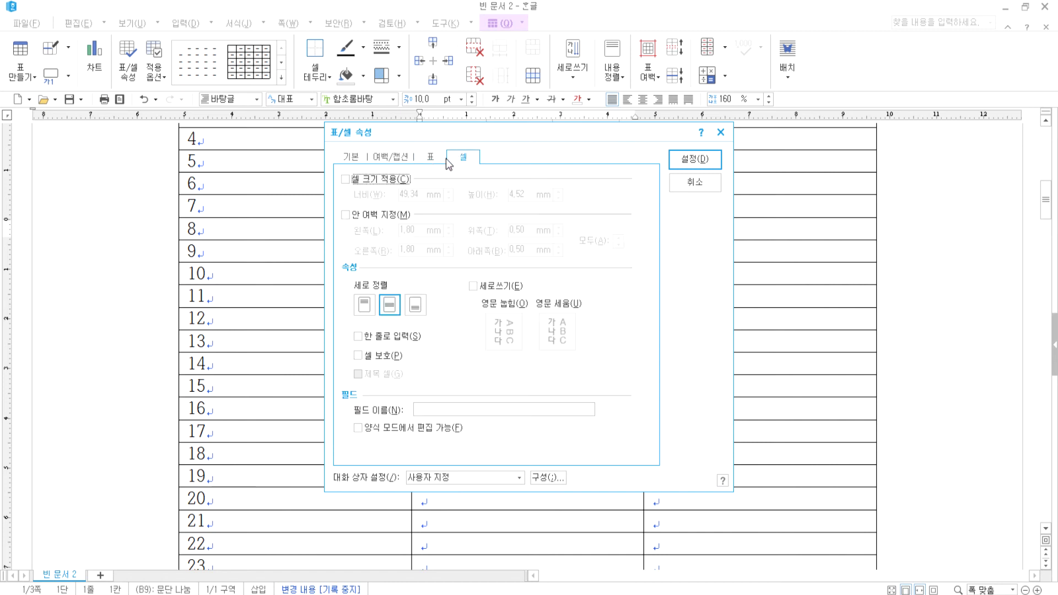
{"action": "left_click", "coordinate": [432, 159]}
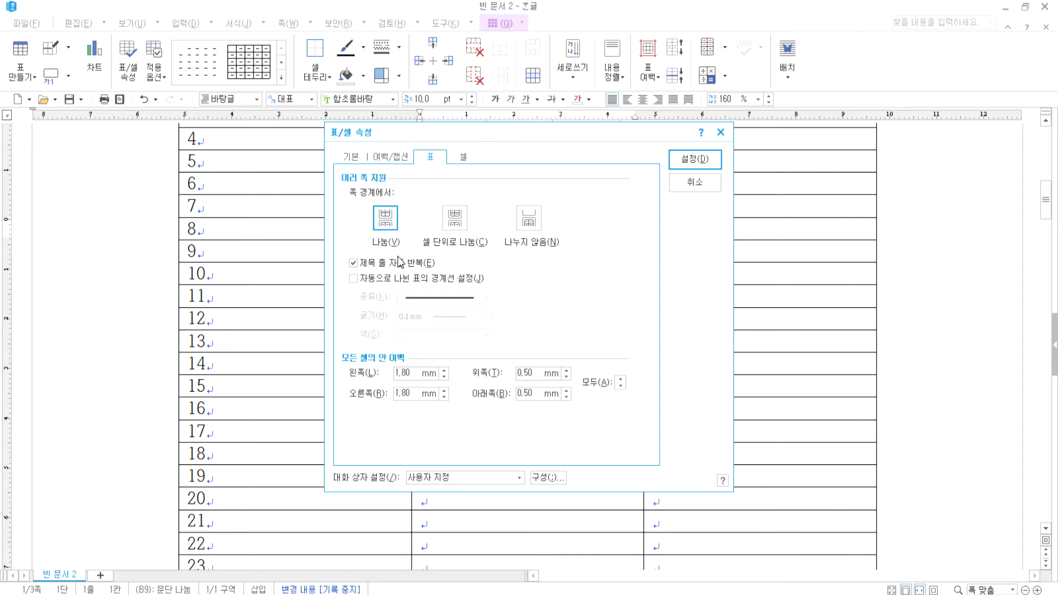
{"action": "key", "text": "Return"}
Review the 기본, 여백/캡션, 표 and 셀 settings in 표/셀 속성 for the 이름 header cell
{"action": "scroll", "coordinate": [309, 248], "scroll_direction": "up", "scroll_amount": 5}
{"action": "left_click_drag", "start_coordinate": [283, 367], "coordinate": [694, 368]}
{"action": "left_click", "coordinate": [579, 368]}
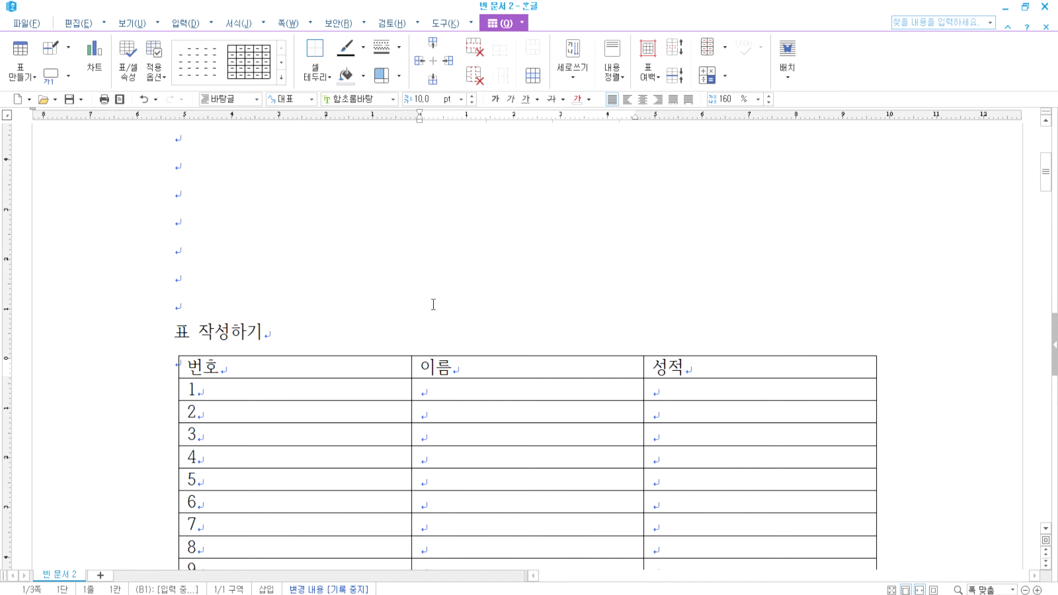
{"action": "left_click", "coordinate": [127, 61]}
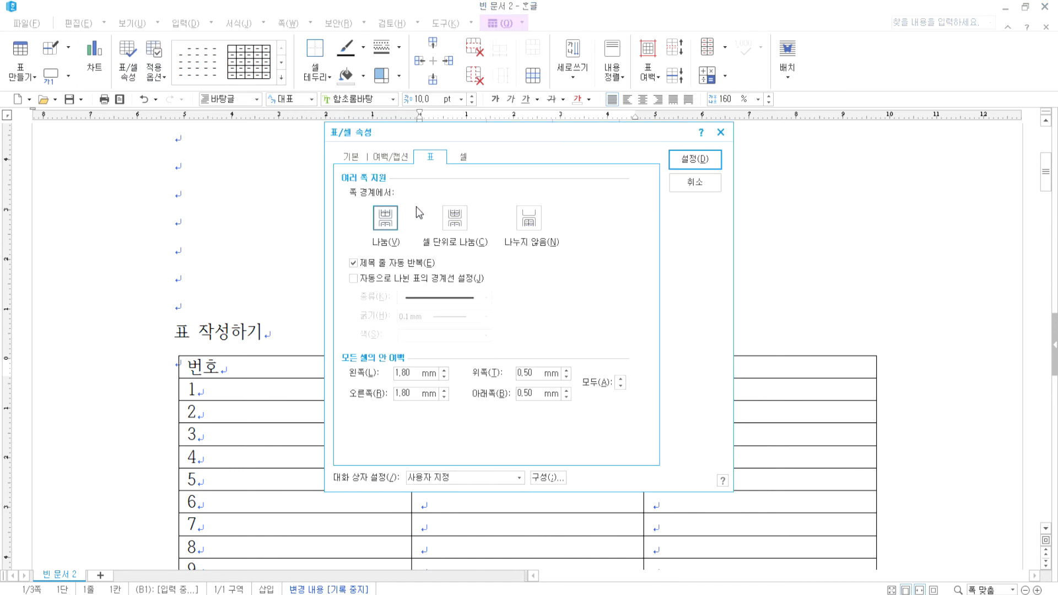
{"action": "left_click", "coordinate": [352, 158]}
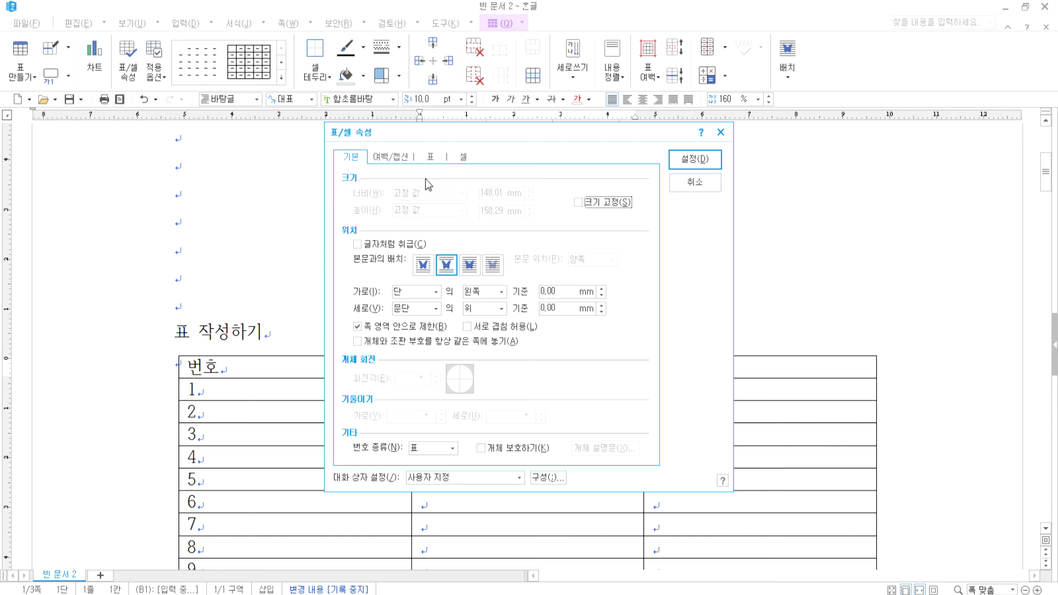
{"action": "left_click", "coordinate": [391, 158]}
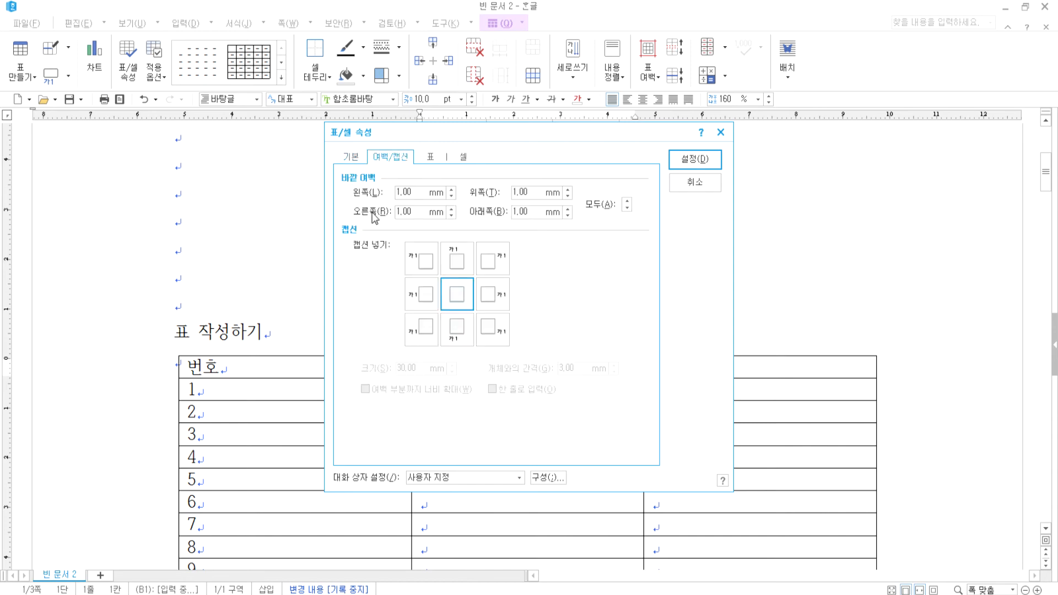
{"action": "left_click", "coordinate": [429, 157]}
{"action": "left_click", "coordinate": [463, 157]}
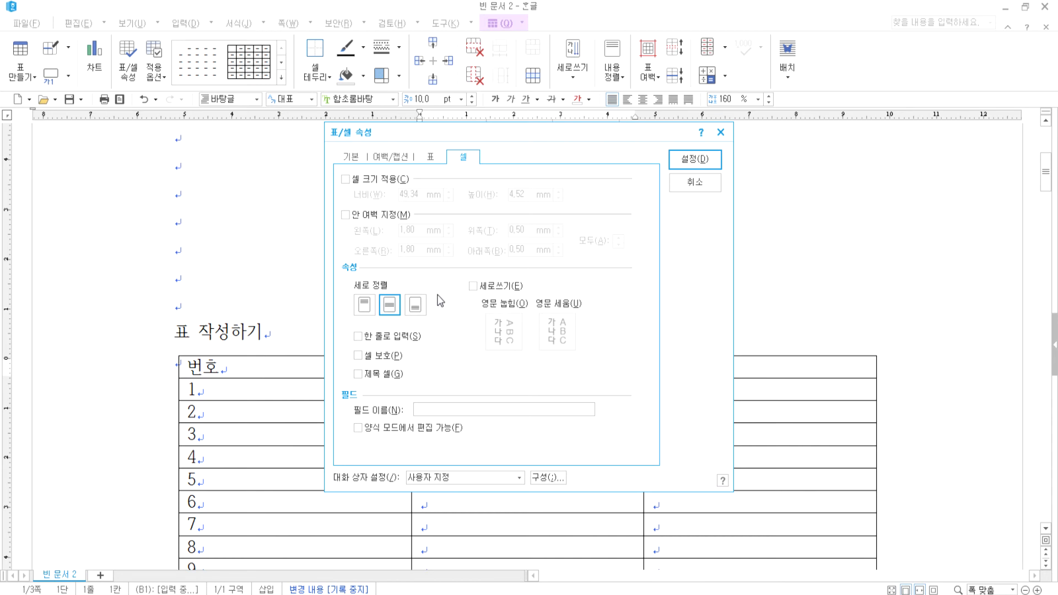
{"action": "key", "text": "Escape"}
{"action": "left_click_drag", "start_coordinate": [359, 368], "coordinate": [713, 358]}
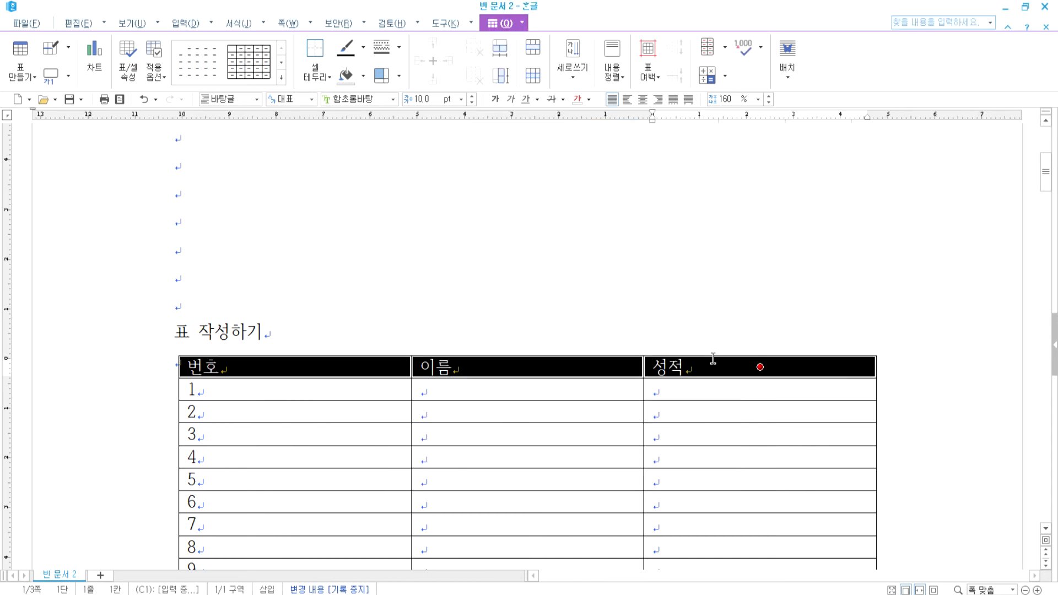
{"action": "key", "text": "Escape"}
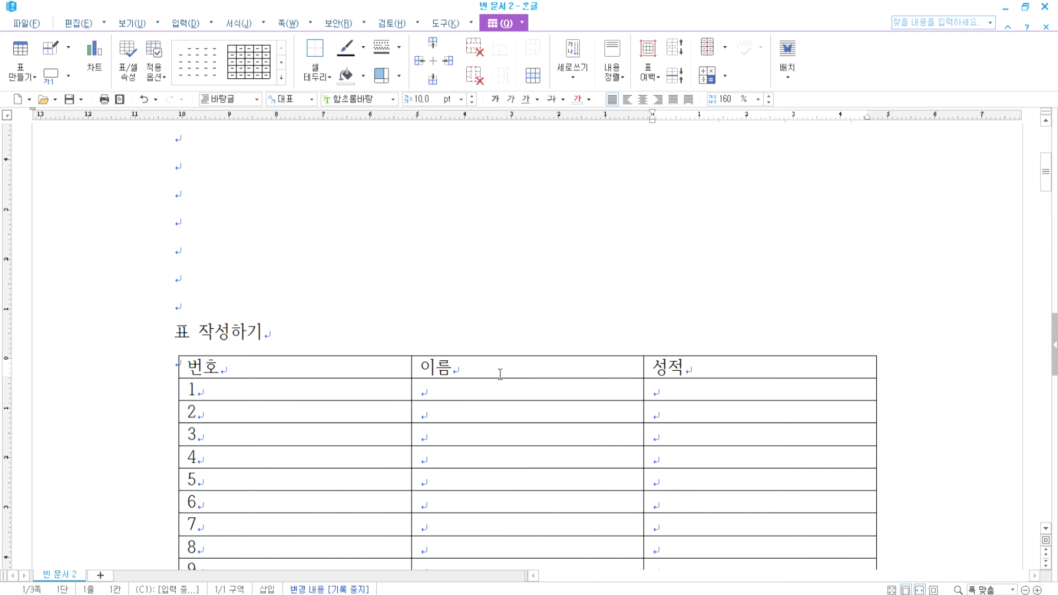
{"action": "left_click_drag", "start_coordinate": [386, 369], "coordinate": [527, 368]}
Mark the 이름 header cell as 제목 셀 in 표/셀 속성 and apply the setting
{"action": "left_click", "coordinate": [528, 368]}
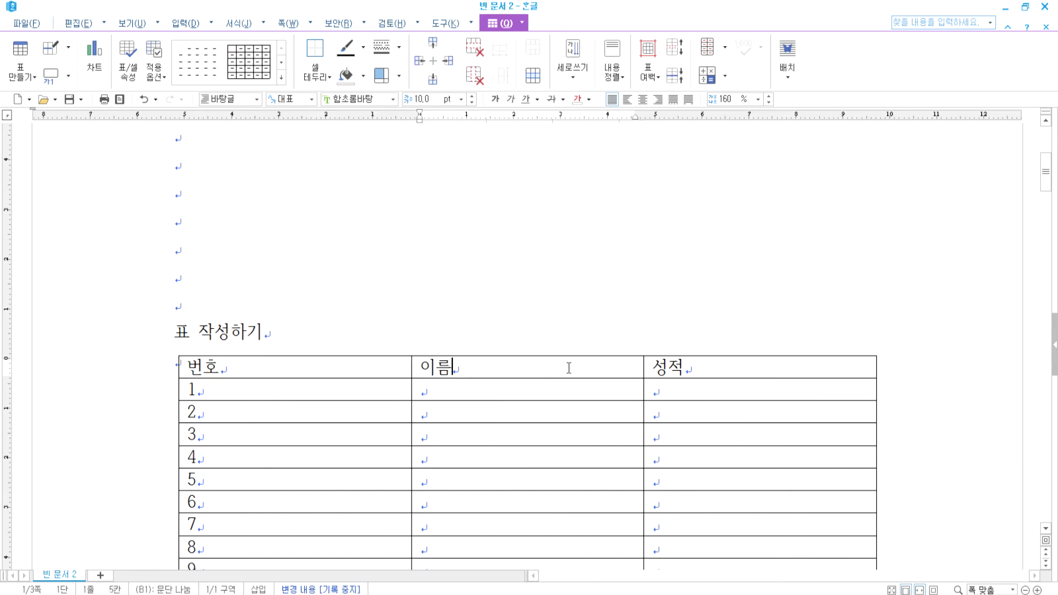
{"action": "left_click", "coordinate": [127, 72]}
{"action": "left_click", "coordinate": [430, 157]}
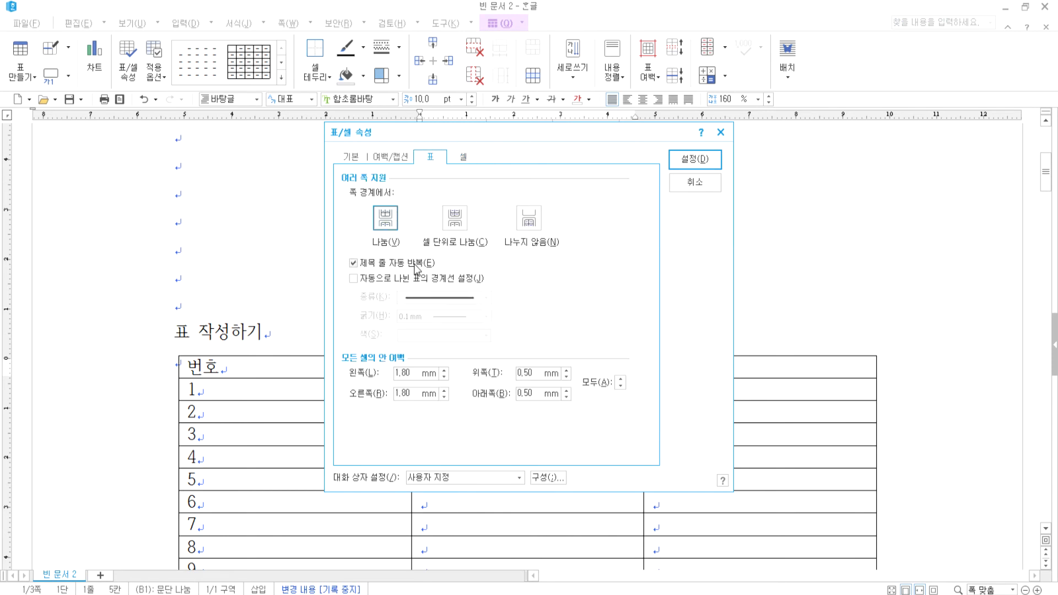
{"action": "left_click_drag", "start_coordinate": [501, 133], "coordinate": [750, 111]}
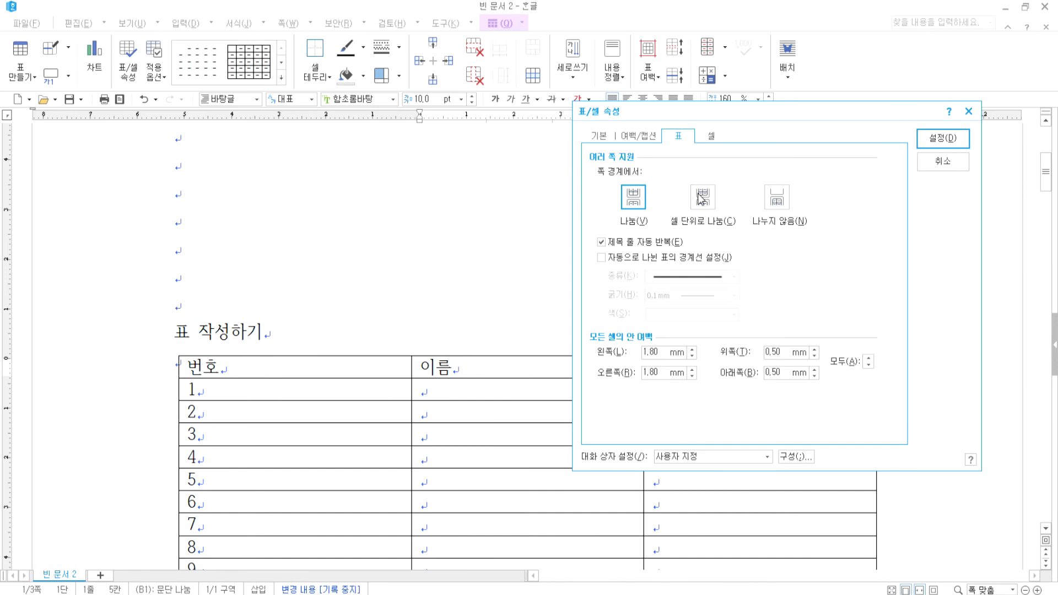
{"action": "left_click", "coordinate": [711, 136]}
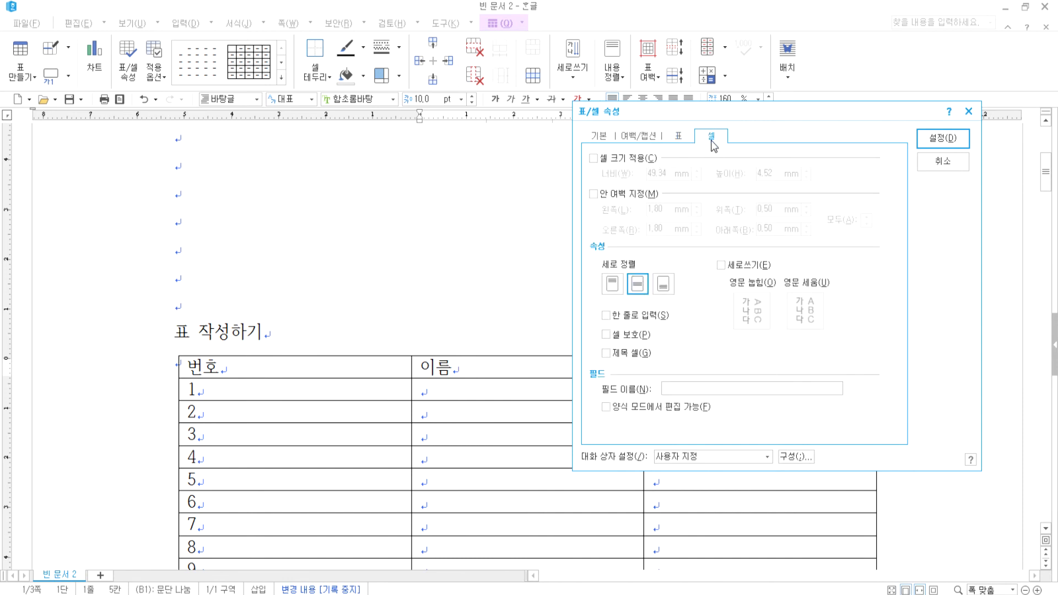
{"action": "left_click", "coordinate": [619, 356]}
{"action": "left_click_drag", "start_coordinate": [692, 119], "coordinate": [613, 103]}
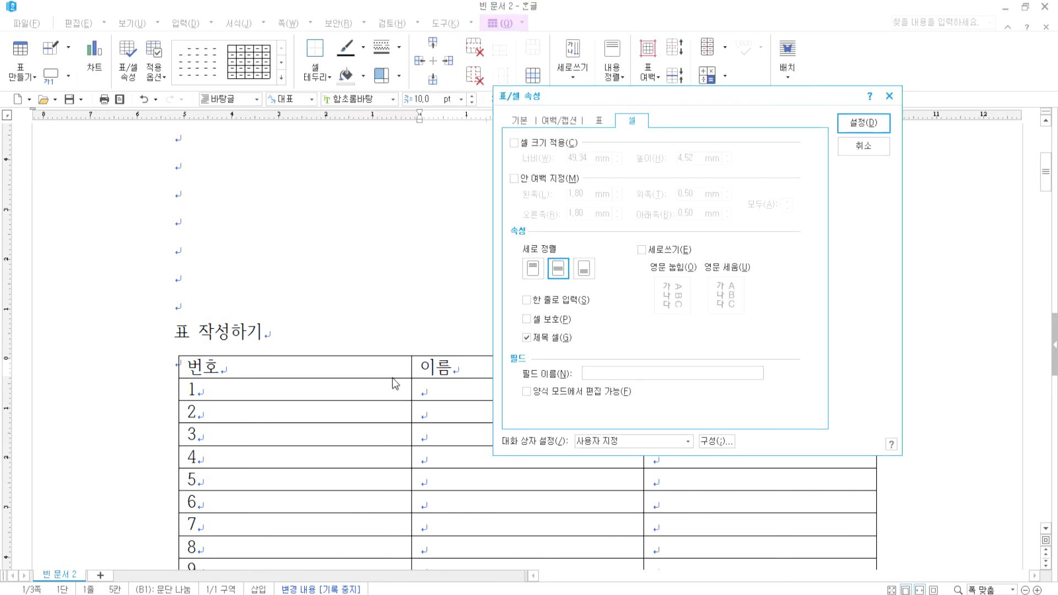
{"action": "left_click", "coordinate": [553, 339]}
{"action": "left_click", "coordinate": [551, 345]}
{"action": "left_click", "coordinate": [866, 124]}
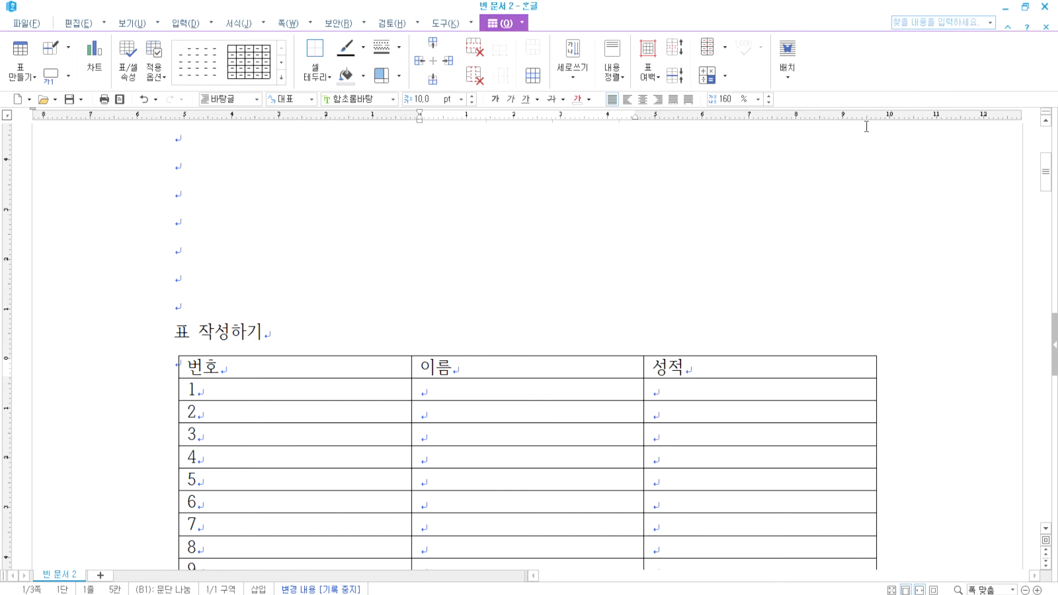
Check whether the header row repeats at the top of the table on the second and third pages
{"action": "scroll", "coordinate": [455, 405], "scroll_direction": "down", "scroll_amount": 15}
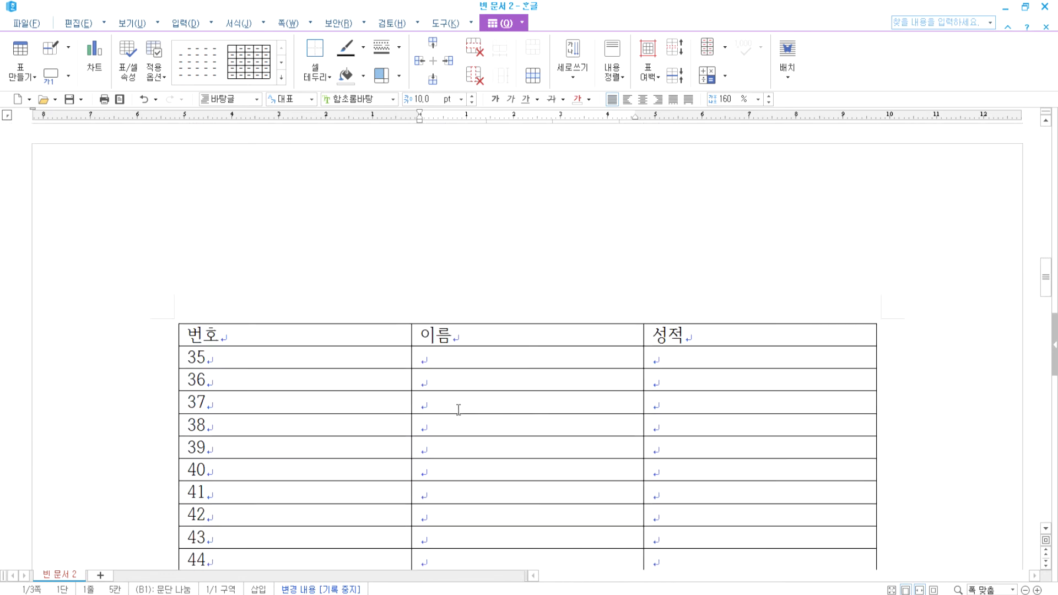
{"action": "left_click", "coordinate": [359, 359]}
{"action": "scroll", "coordinate": [385, 406], "scroll_direction": "down", "scroll_amount": 10}
{"action": "scroll", "coordinate": [387, 408], "scroll_direction": "down", "scroll_amount": 13}
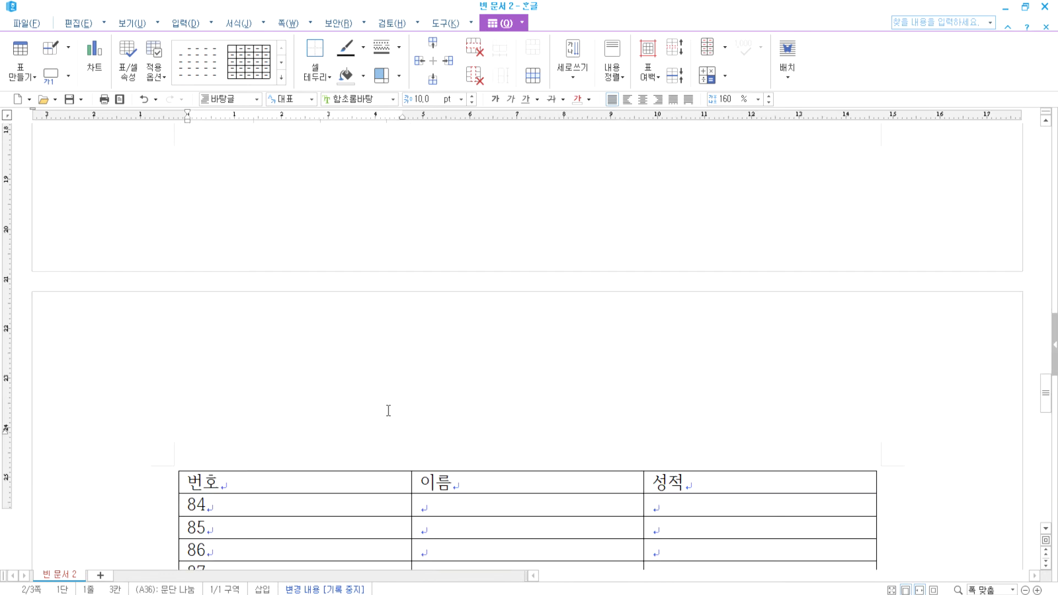
{"action": "scroll", "coordinate": [498, 389], "scroll_direction": "down", "scroll_amount": 9}
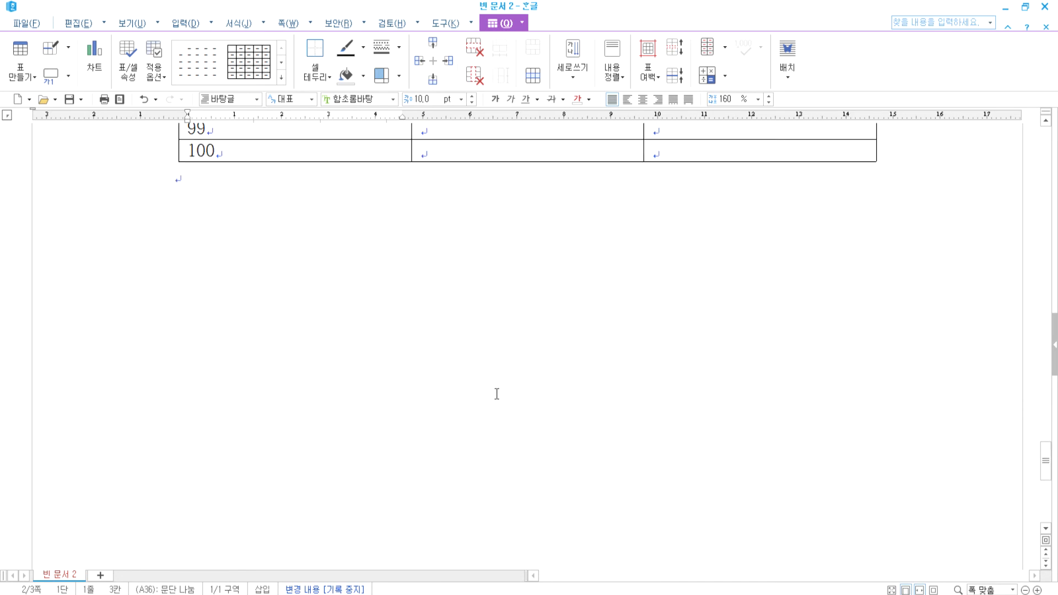
{"action": "scroll", "coordinate": [496, 391], "scroll_direction": "up", "scroll_amount": 8}
{"action": "scroll", "coordinate": [495, 393], "scroll_direction": "up", "scroll_amount": 20}
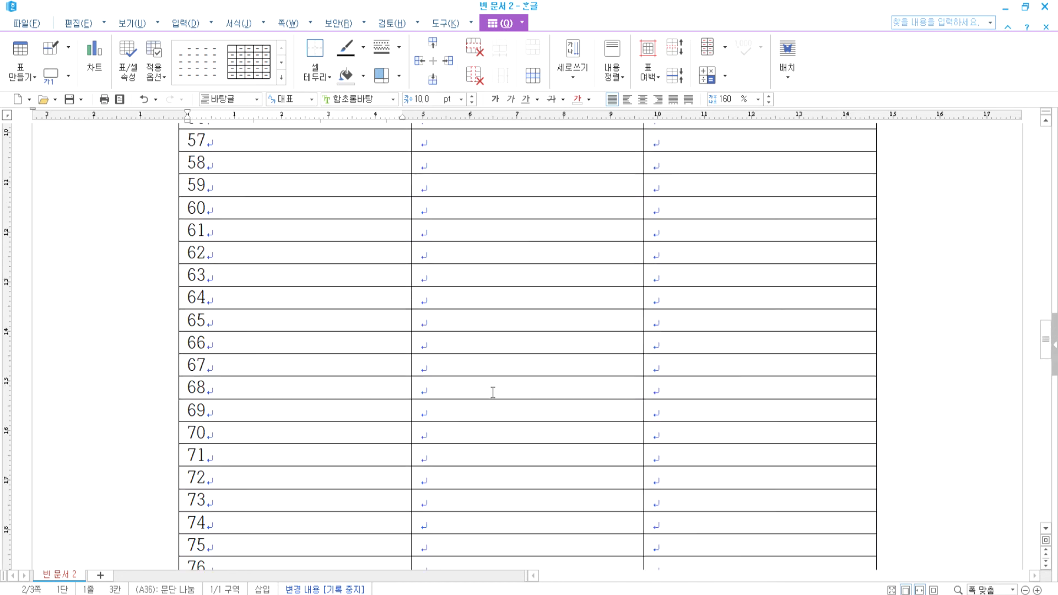
{"action": "scroll", "coordinate": [486, 379], "scroll_direction": "up", "scroll_amount": 15}
Delete blank lines at the start of the document and check how the table breaks onto the second page
{"action": "left_click", "coordinate": [235, 336]}
{"action": "scroll", "coordinate": [276, 362], "scroll_direction": "down", "scroll_amount": 10}
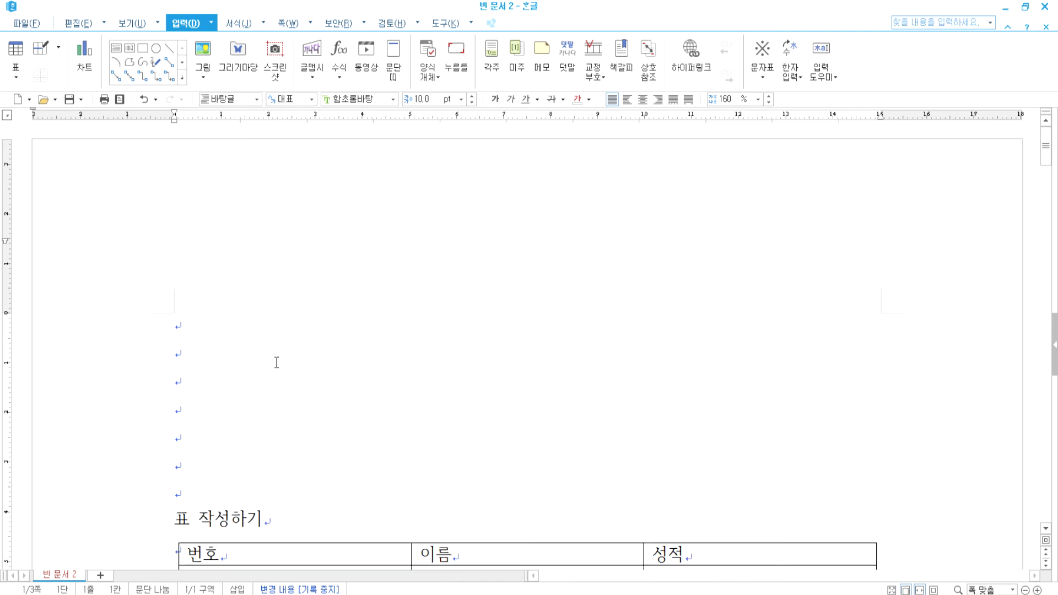
{"action": "scroll", "coordinate": [281, 372], "scroll_direction": "down", "scroll_amount": 15}
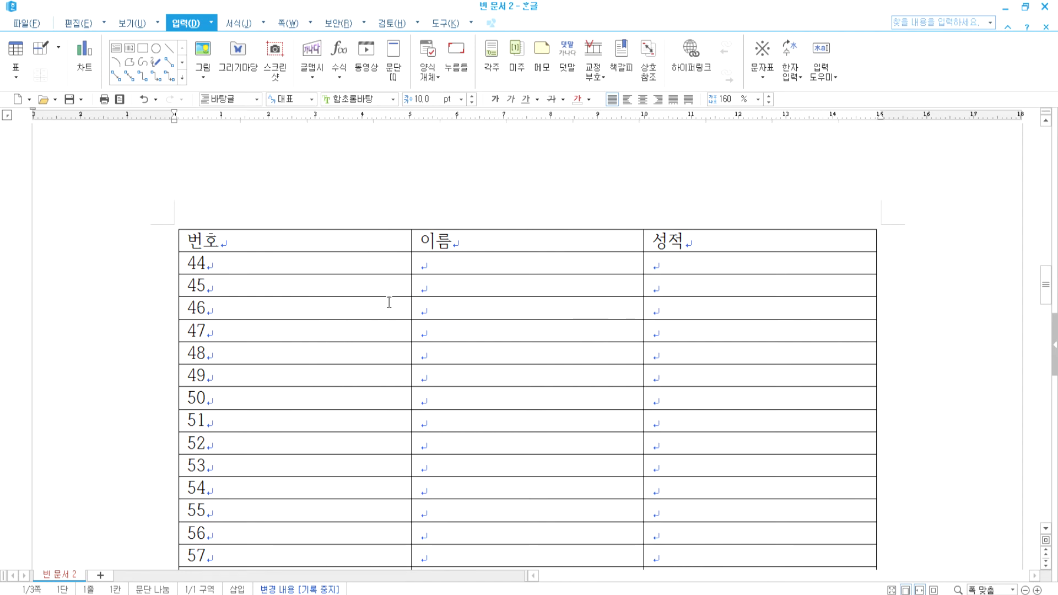
{"action": "scroll", "coordinate": [380, 330], "scroll_direction": "up", "scroll_amount": 10}
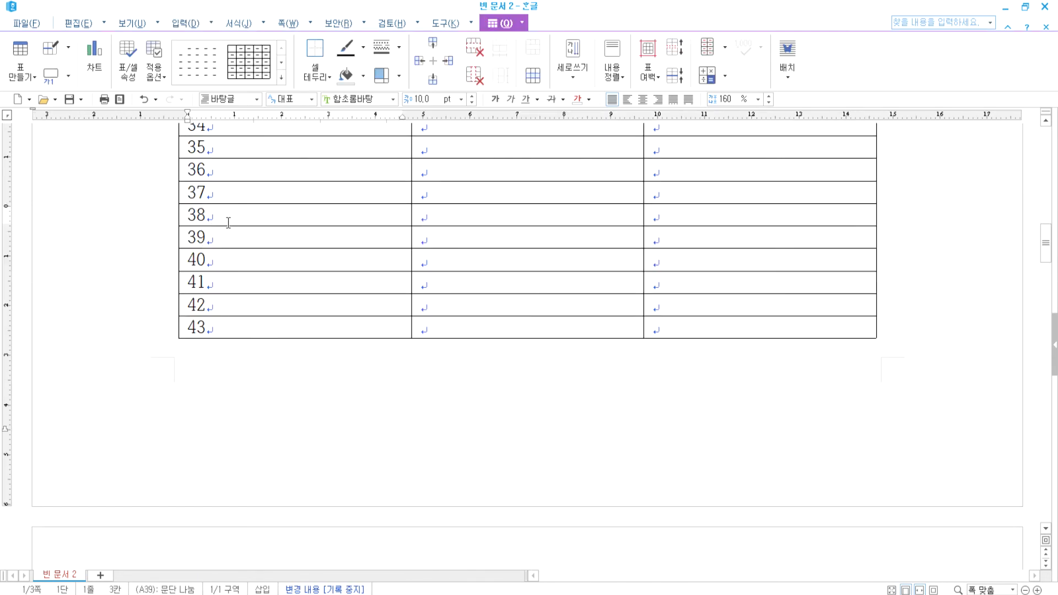
{"action": "scroll", "coordinate": [276, 314], "scroll_direction": "up", "scroll_amount": 10}
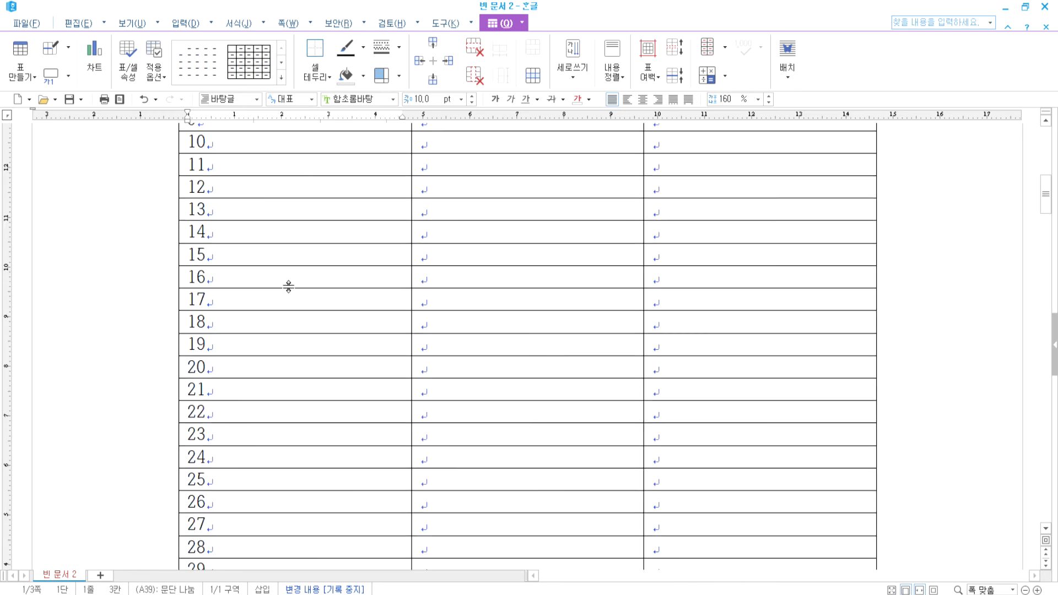
Mark the 번호 header cell as 제목 셀 in 표/셀 속성
{"action": "left_click", "coordinate": [272, 313]}
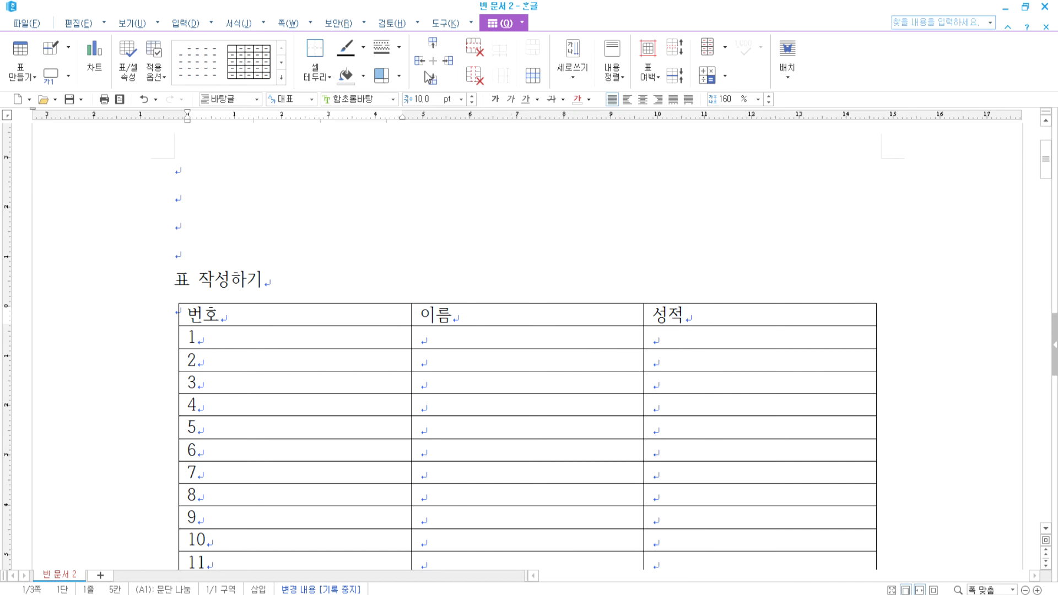
{"action": "left_click", "coordinate": [128, 55]}
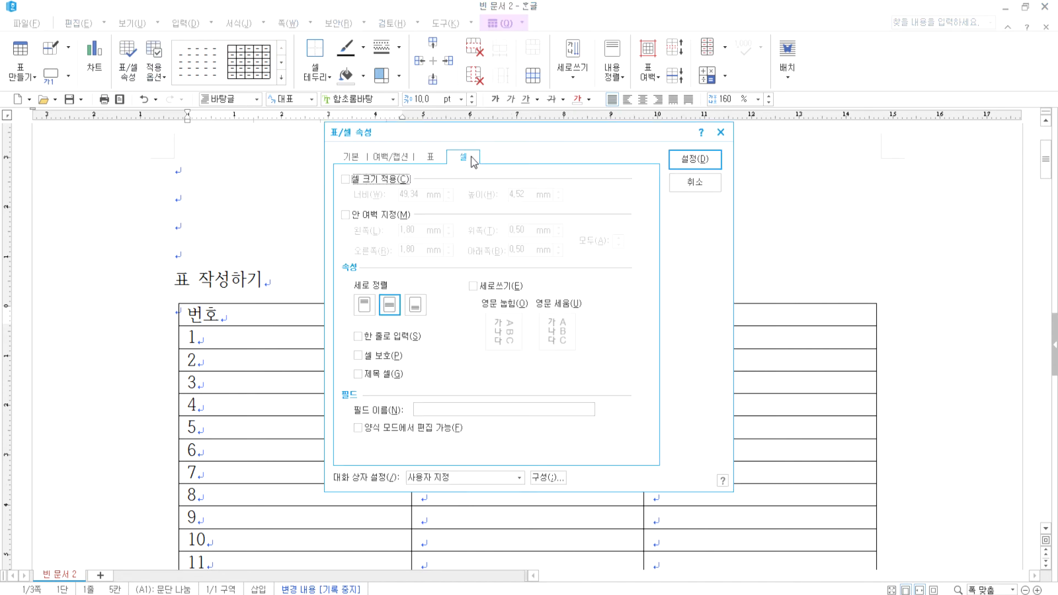
{"action": "left_click", "coordinate": [371, 377]}
{"action": "left_click", "coordinate": [695, 159]}
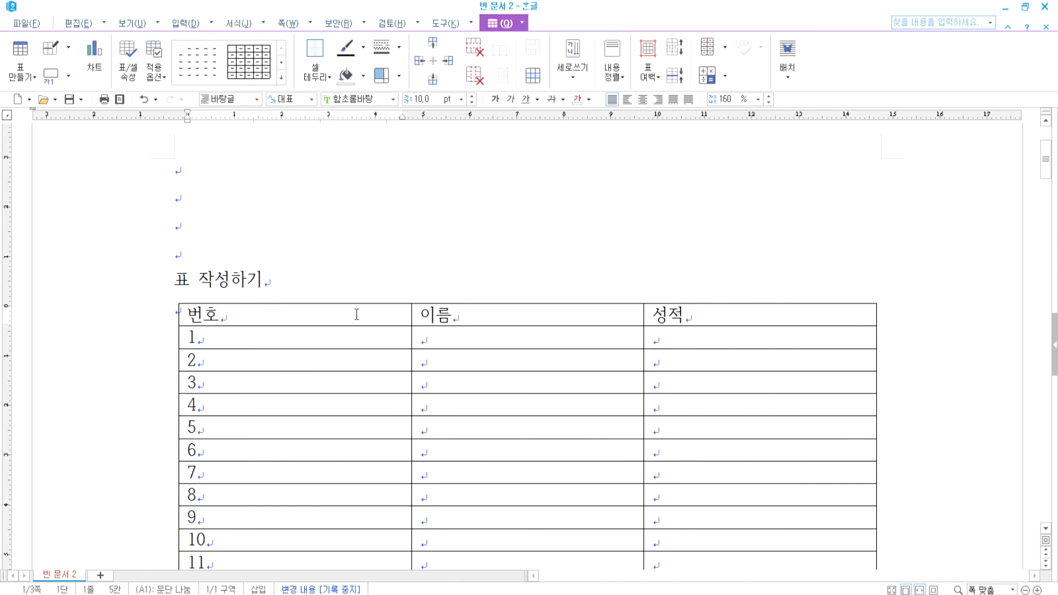
{"action": "left_click_drag", "start_coordinate": [354, 309], "coordinate": [742, 313]}
{"action": "left_click", "coordinate": [128, 60]}
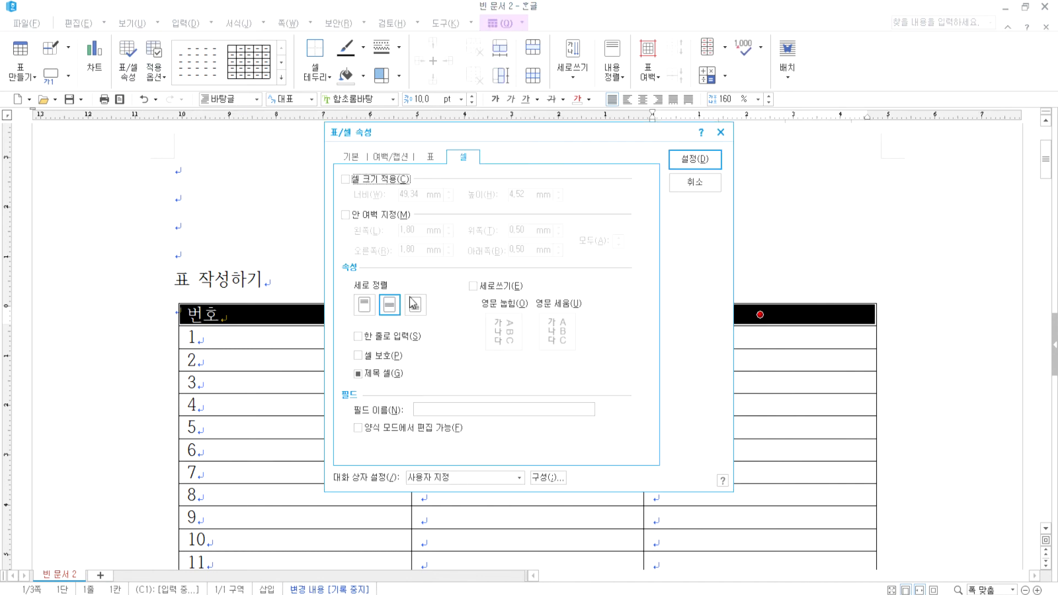
{"action": "left_click", "coordinate": [374, 373]}
{"action": "left_click", "coordinate": [683, 184]}
{"action": "left_click", "coordinate": [487, 318]}
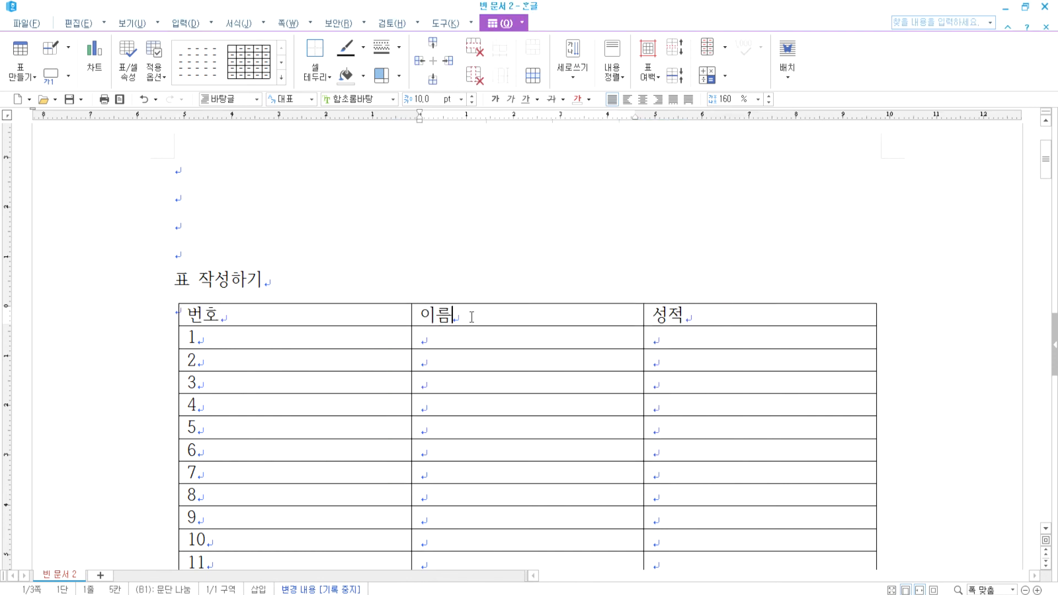
{"action": "left_click", "coordinate": [261, 320]}
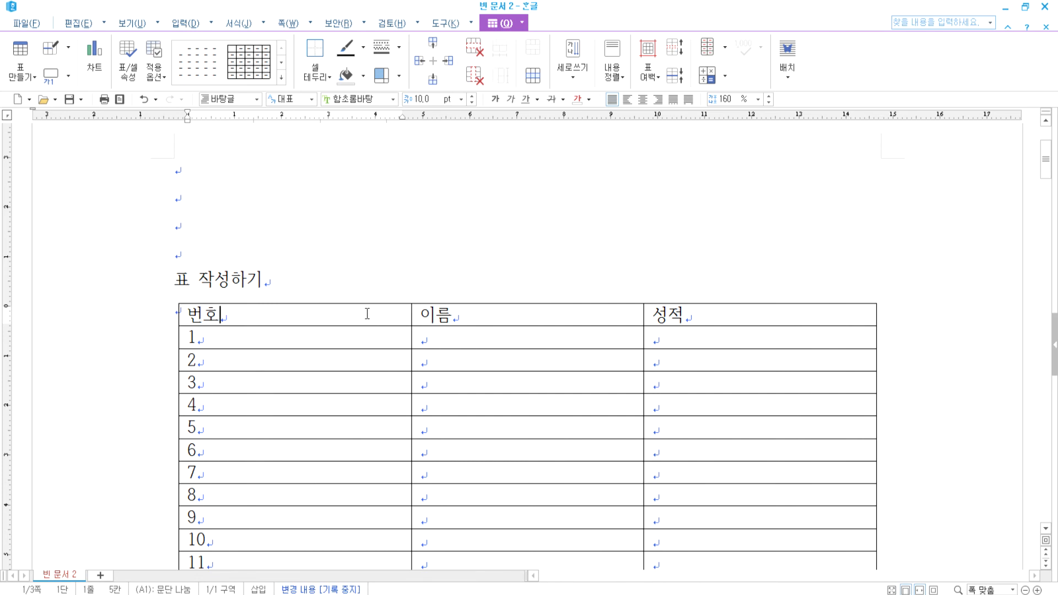
Mark the whole header row (번호, 이름, 성적) as 제목 셀 in 표/셀 속성 and check the start of the second page
{"action": "left_click_drag", "start_coordinate": [319, 310], "coordinate": [711, 317]}
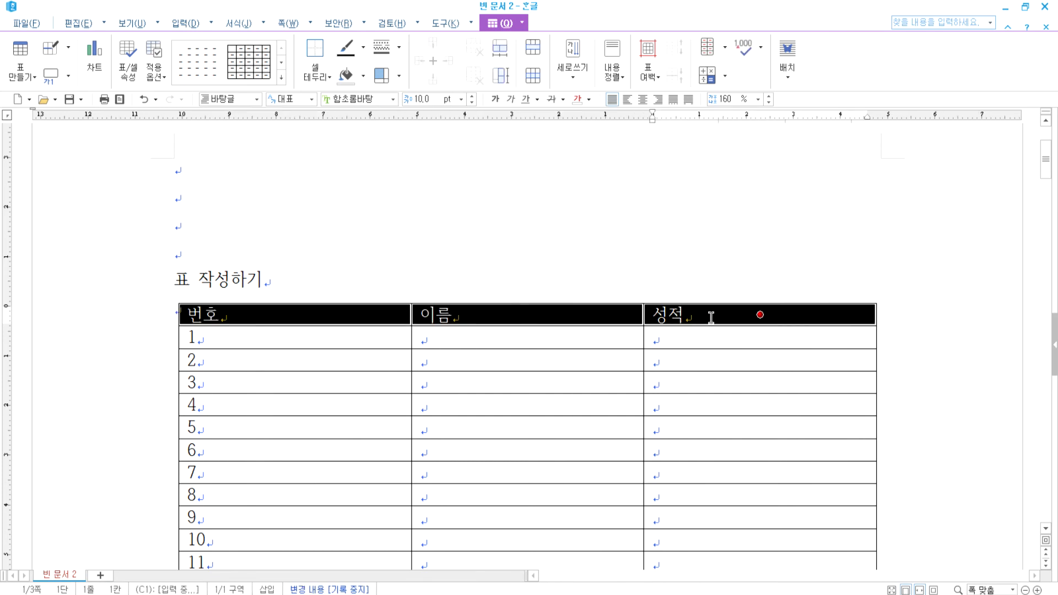
{"action": "left_click", "coordinate": [132, 77]}
{"action": "key", "text": "Escape"}
{"action": "left_click", "coordinate": [138, 77]}
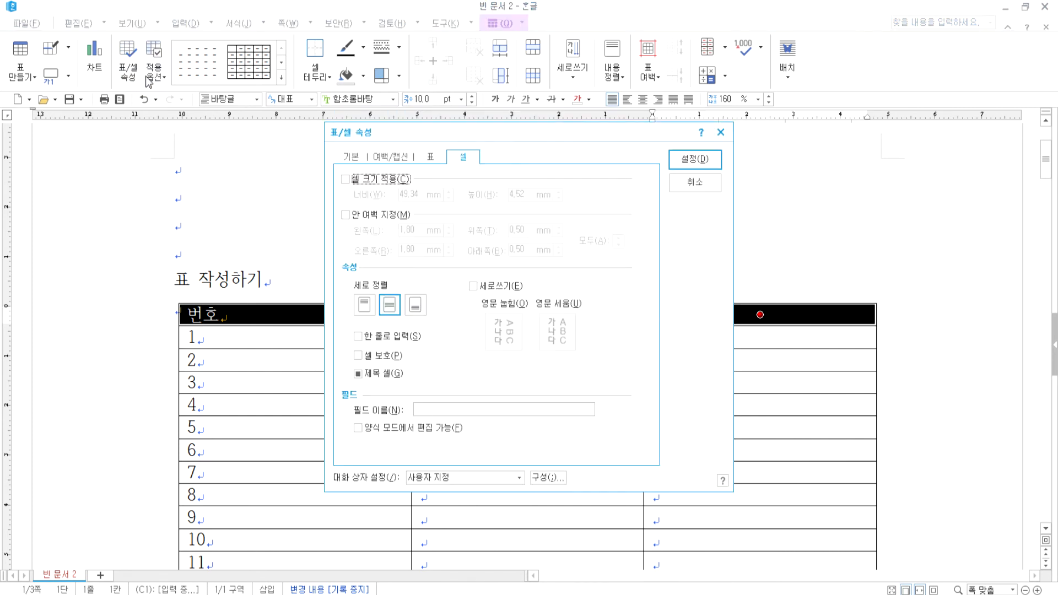
{"action": "left_click", "coordinate": [375, 376]}
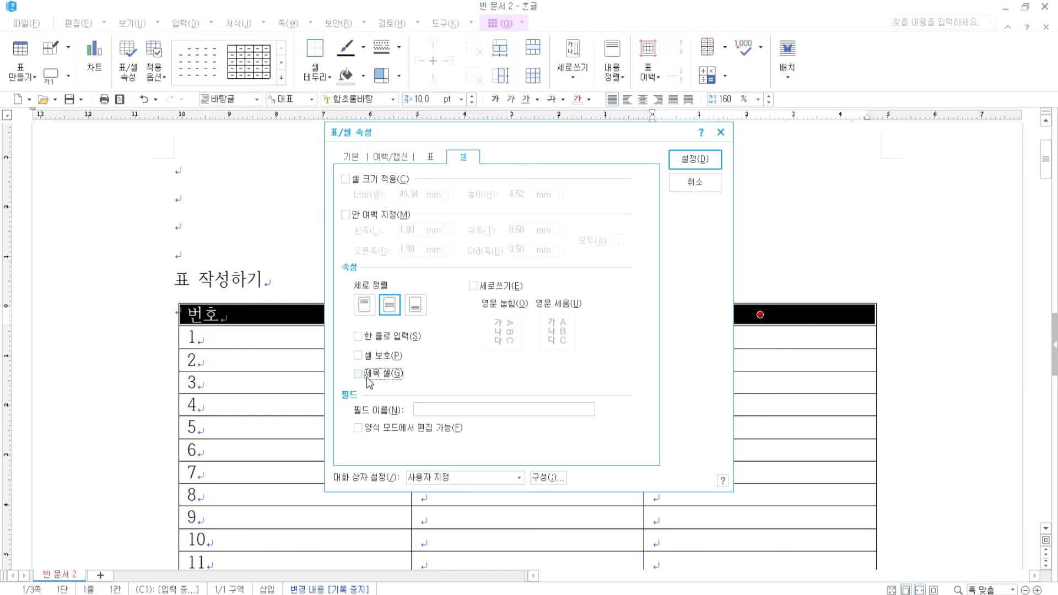
{"action": "left_click", "coordinate": [359, 379]}
{"action": "left_click", "coordinate": [357, 379]}
{"action": "left_click", "coordinate": [684, 161]}
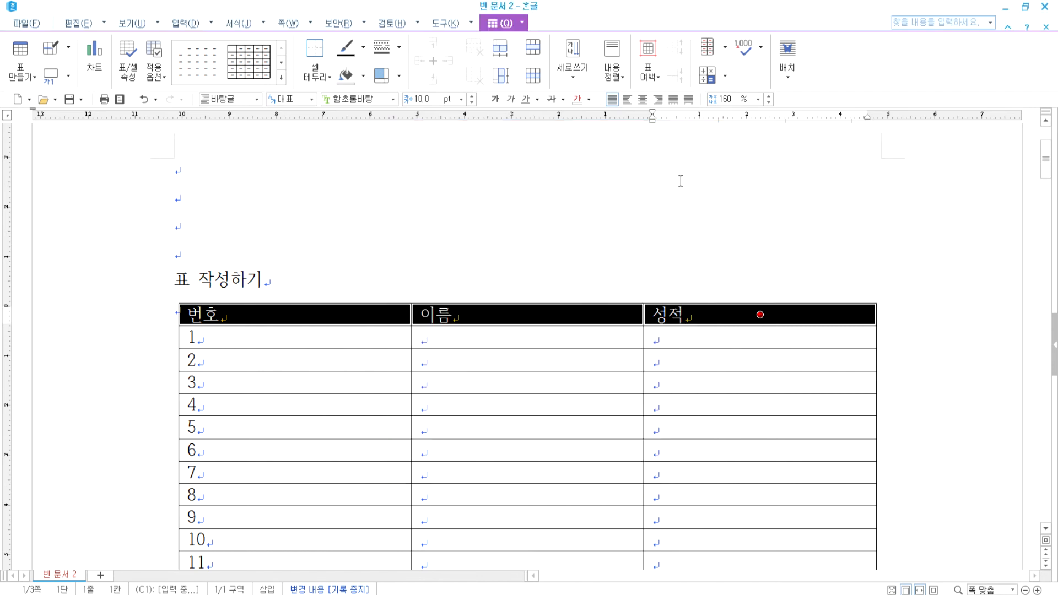
{"action": "scroll", "coordinate": [411, 397], "scroll_direction": "down", "scroll_amount": 20}
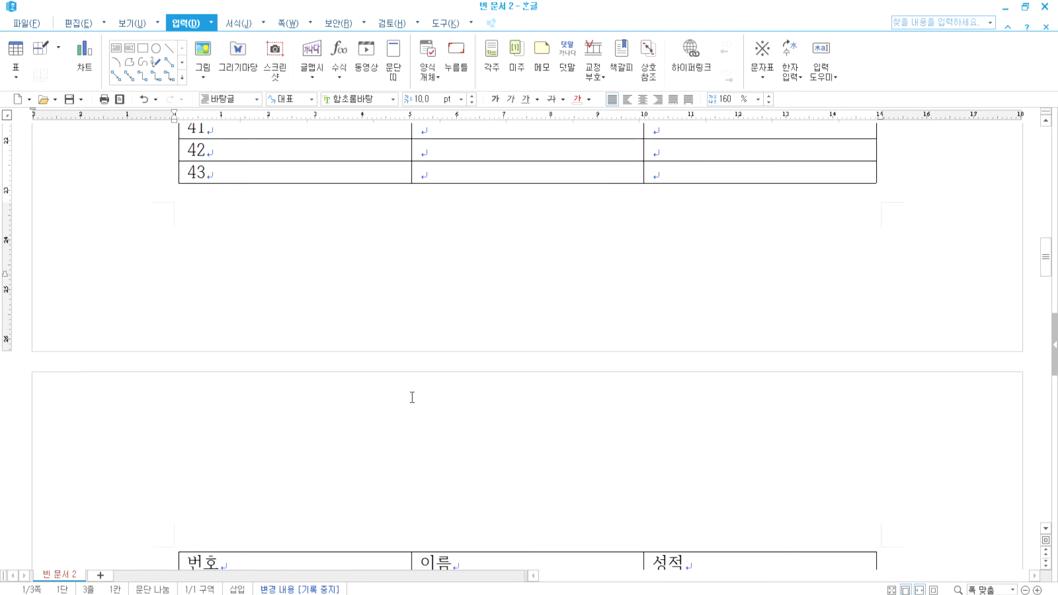
{"action": "scroll", "coordinate": [418, 384], "scroll_direction": "up", "scroll_amount": 10}
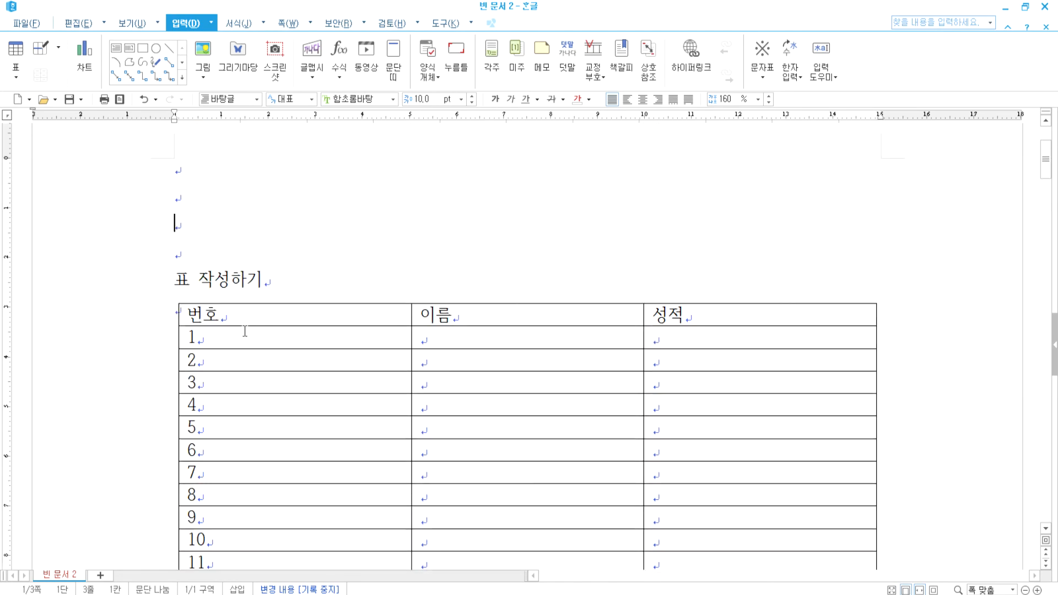
Enter five lines of sample text in row 1's 이름 cell: "sdf" four times and "dsf" on the last line
{"action": "left_click", "coordinate": [285, 333]}
{"action": "left_click", "coordinate": [456, 338]}
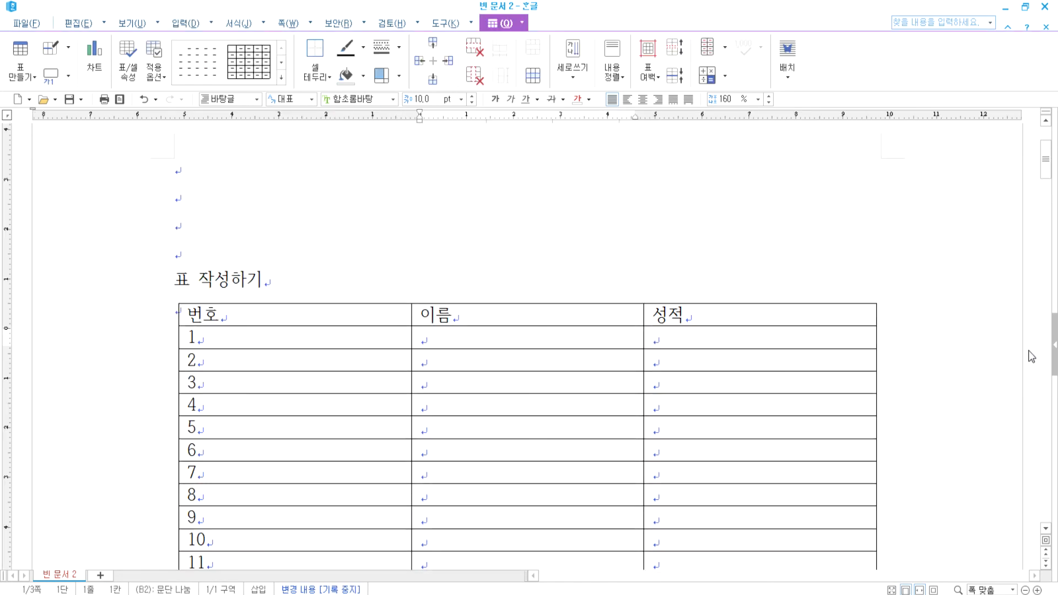
{"action": "type", "text": "sdf"}
{"action": "key", "text": "Return"}
{"action": "type", "text": "sdf"}
{"action": "key", "text": "Return"}
{"action": "type", "text": "sdf"}
{"action": "key", "text": "Return"}
{"action": "type", "text": "sdf"}
{"action": "key", "text": "Return"}
{"action": "type", "text": "dsf"}
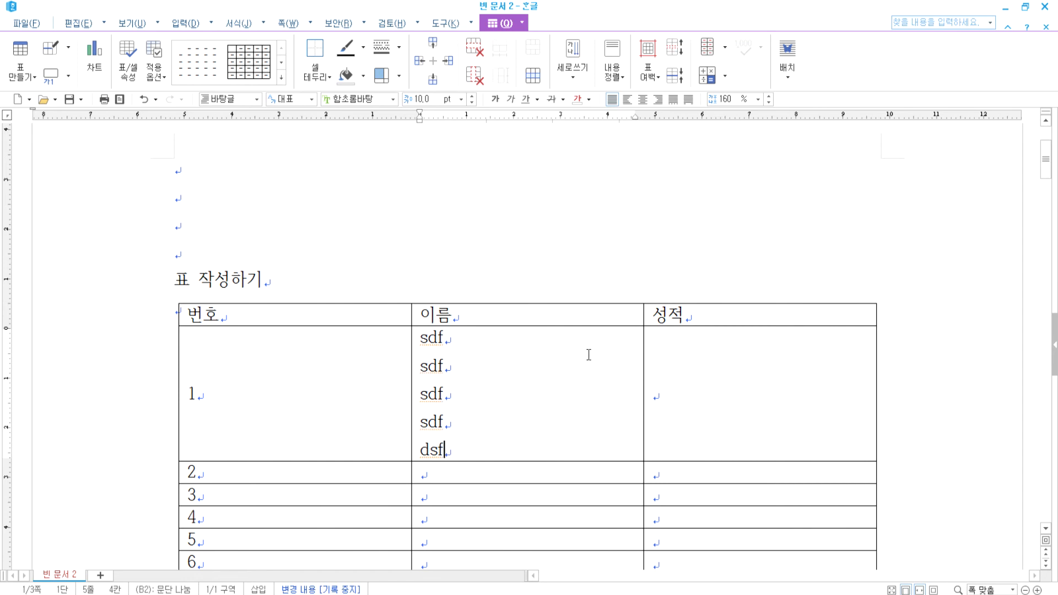
Enter the lines "sdf", "sd" and "sdf" in the 이름 cell of row 38 at the page break
{"action": "scroll", "coordinate": [567, 362], "scroll_direction": "down", "scroll_amount": 15}
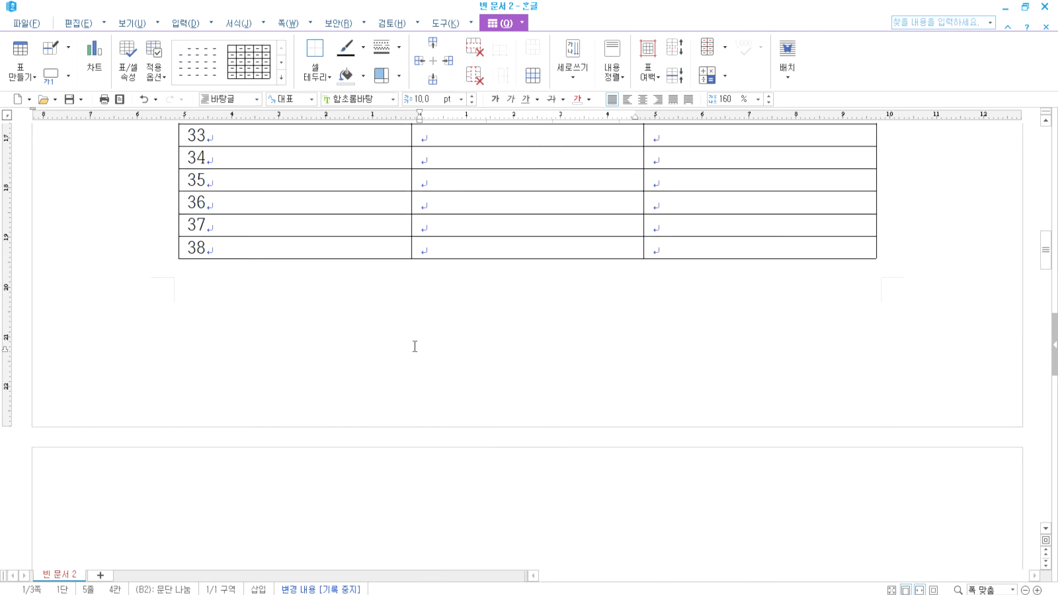
{"action": "scroll", "coordinate": [271, 251], "scroll_direction": "down", "scroll_amount": 5}
{"action": "scroll", "coordinate": [267, 265], "scroll_direction": "up", "scroll_amount": 5}
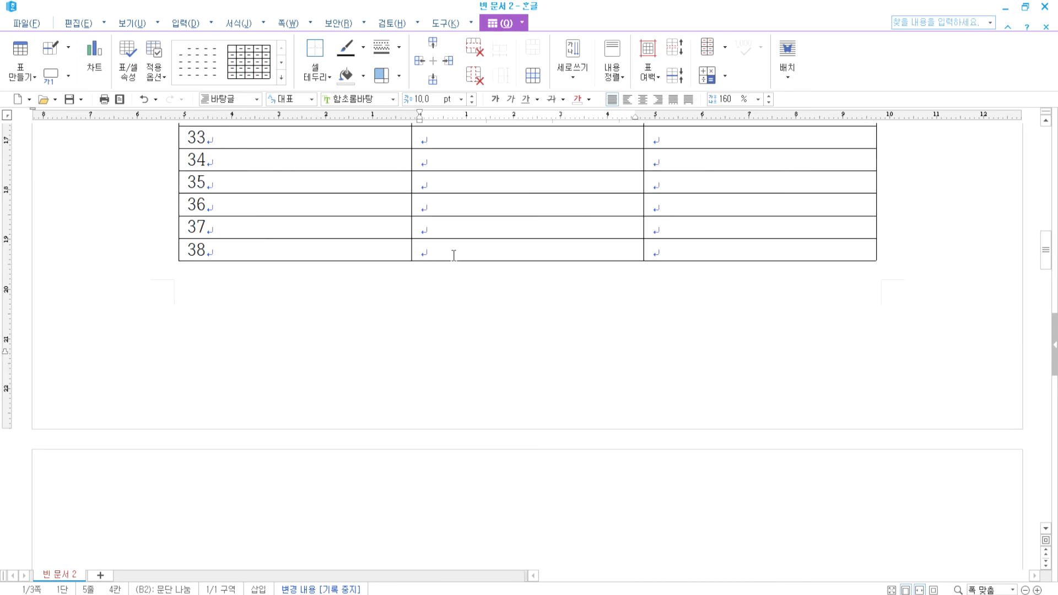
{"action": "left_click", "coordinate": [422, 249]}
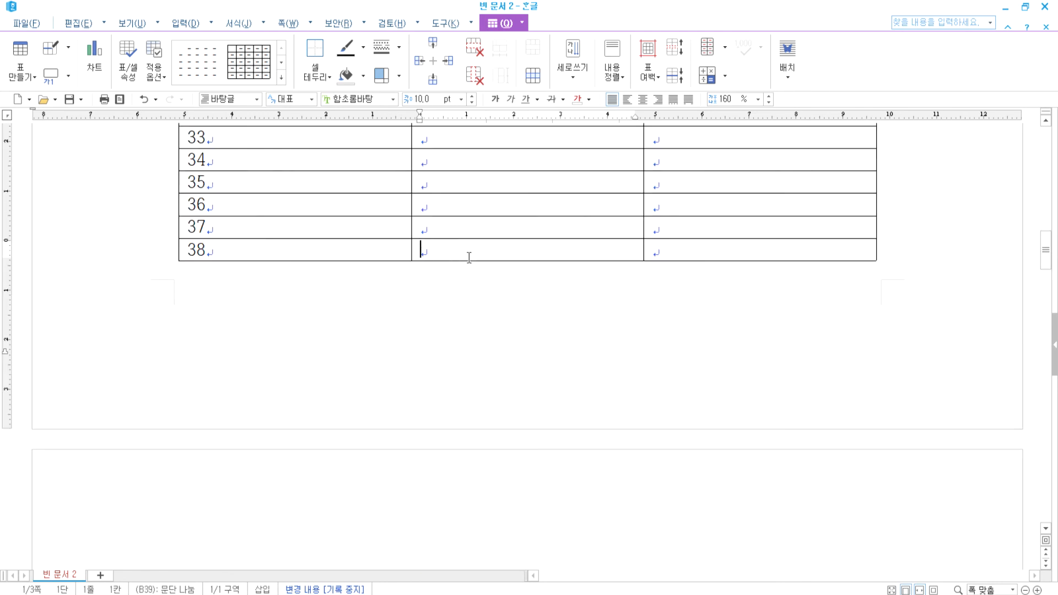
{"action": "type", "text": "sdf"}
{"action": "key", "text": "BackSpace"}
{"action": "key", "text": "Return"}
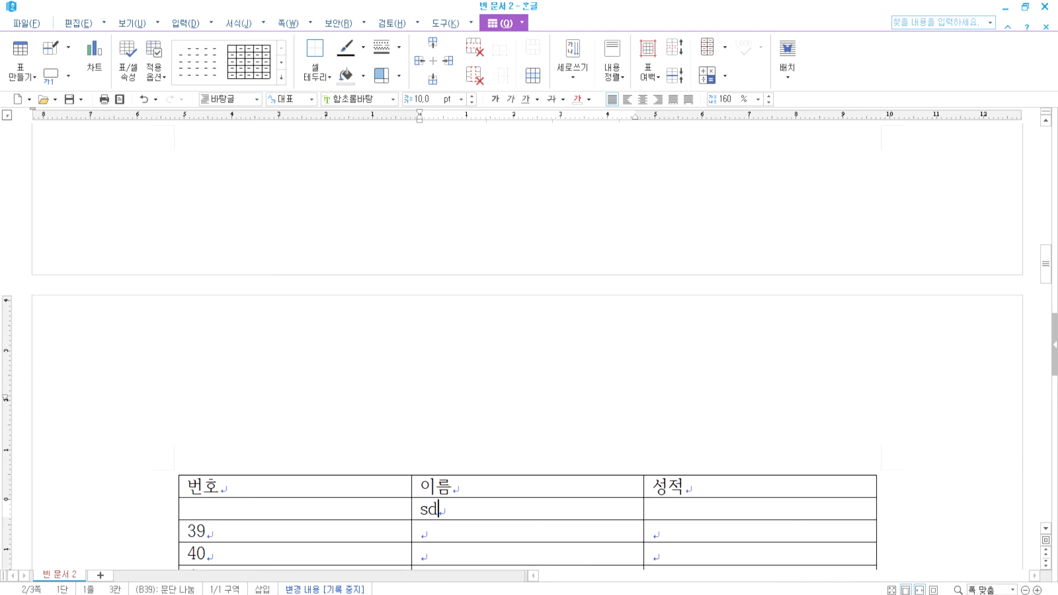
{"action": "type", "text": "sdf"}
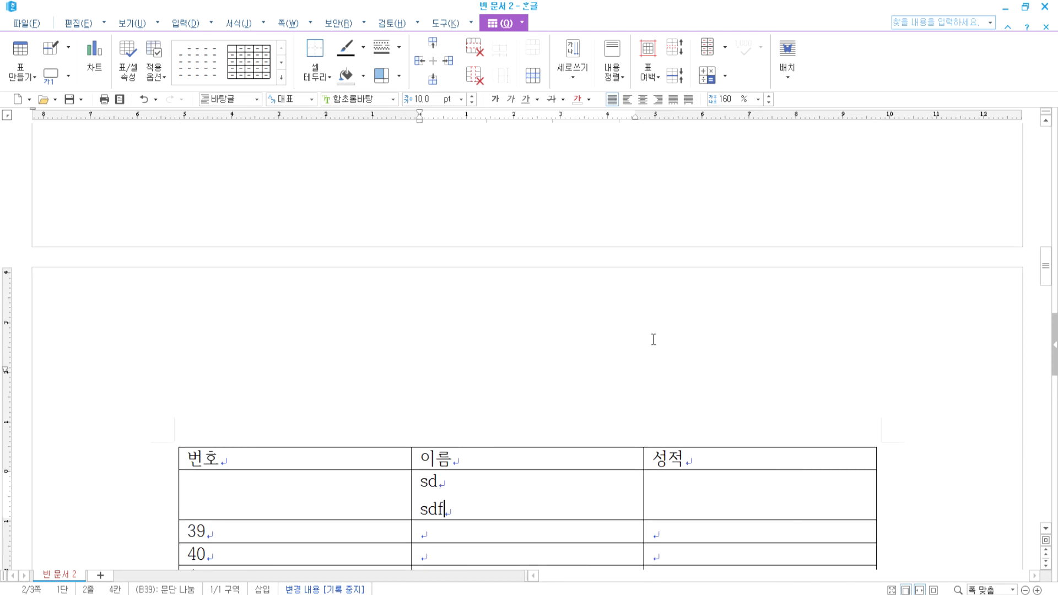
Select the 번호 and 이름 cells of row 38 and examine how they split across the page break
{"action": "scroll", "coordinate": [642, 342], "scroll_direction": "up", "scroll_amount": 3}
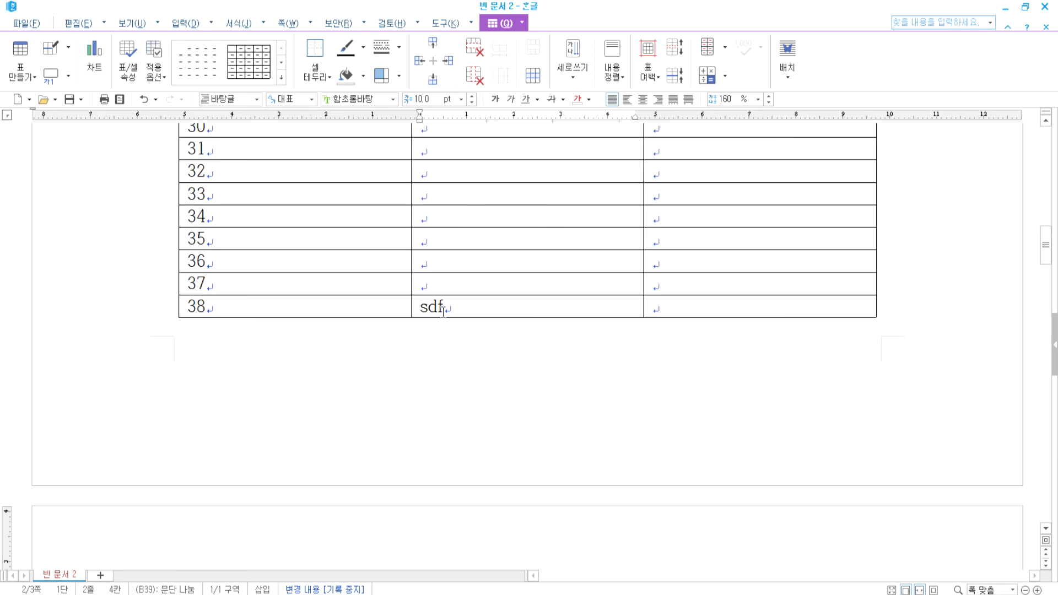
{"action": "left_click_drag", "start_coordinate": [233, 309], "coordinate": [472, 307]}
{"action": "scroll", "coordinate": [437, 333], "scroll_direction": "down", "scroll_amount": 5}
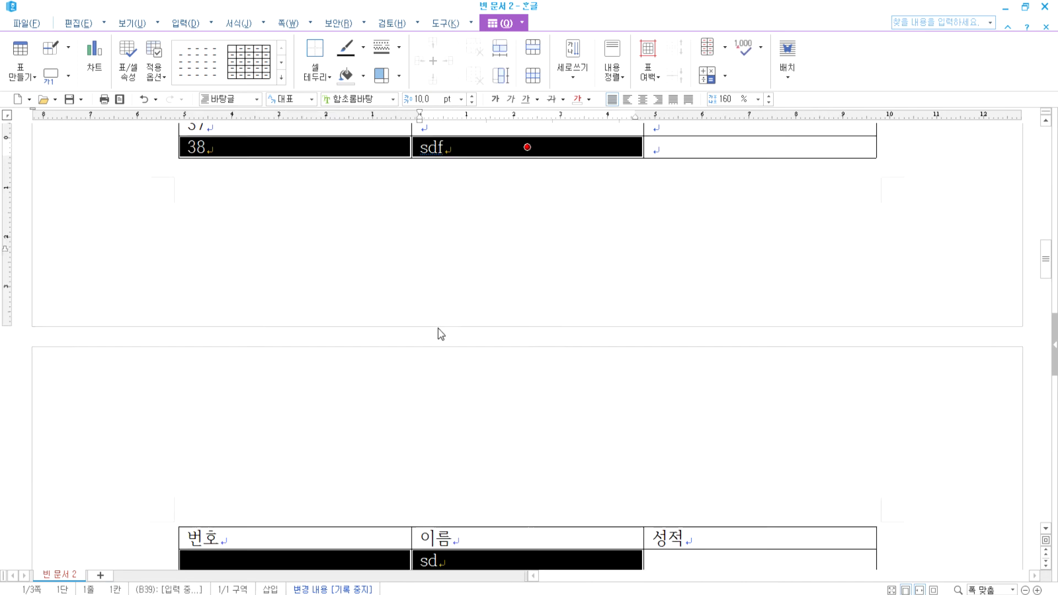
Examine how row 38's 번호 and 이름 cells are divided between the first and second pages
{"action": "left_click", "coordinate": [297, 338]}
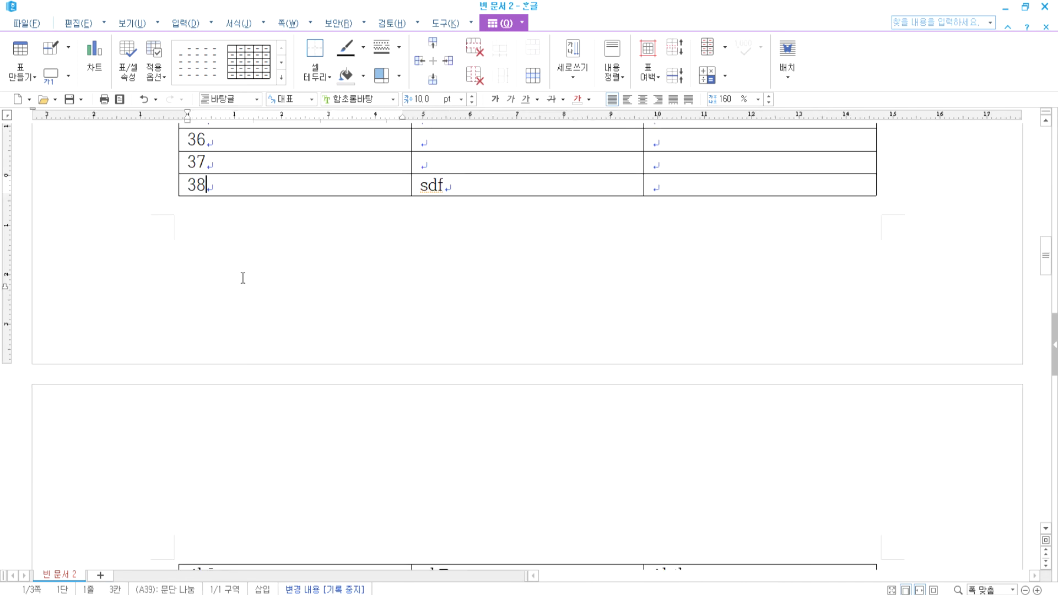
{"action": "key", "text": "Down"}
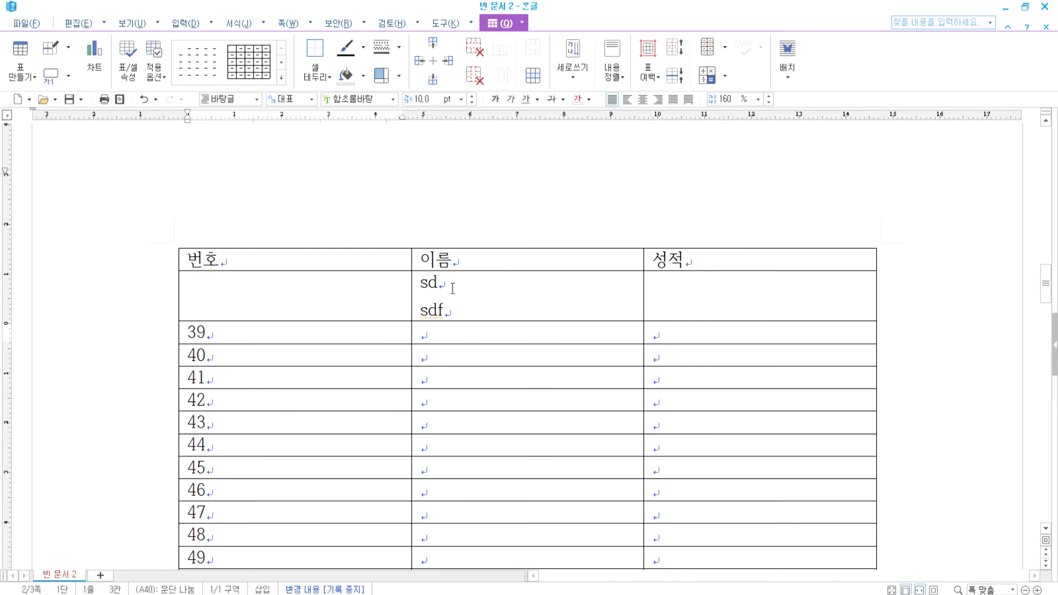
{"action": "scroll", "coordinate": [436, 295], "scroll_direction": "up", "scroll_amount": 6}
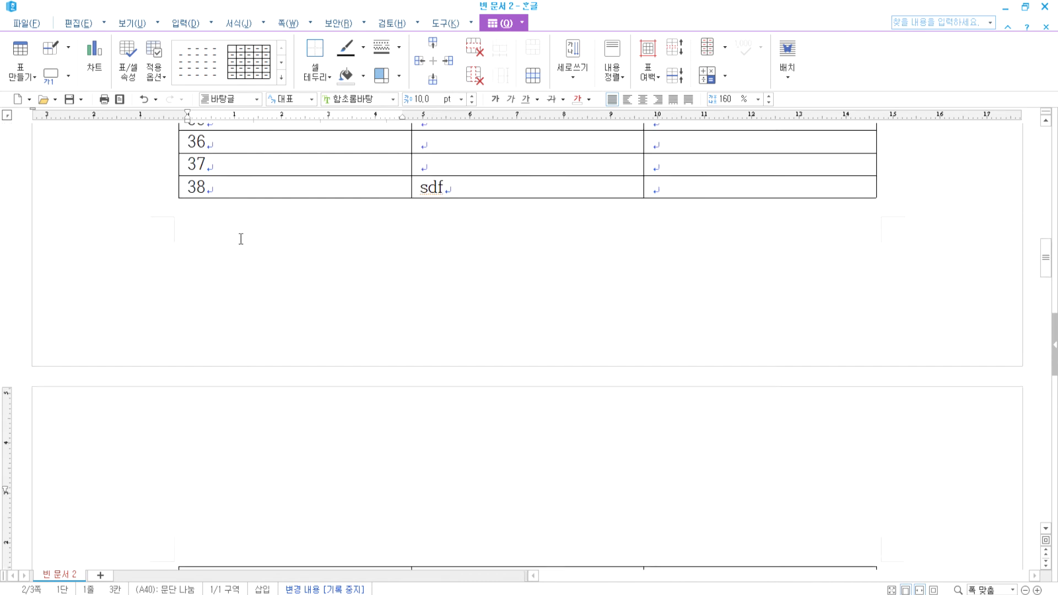
{"action": "left_click", "coordinate": [203, 267]}
{"action": "left_click_drag", "start_coordinate": [203, 267], "coordinate": [197, 268]}
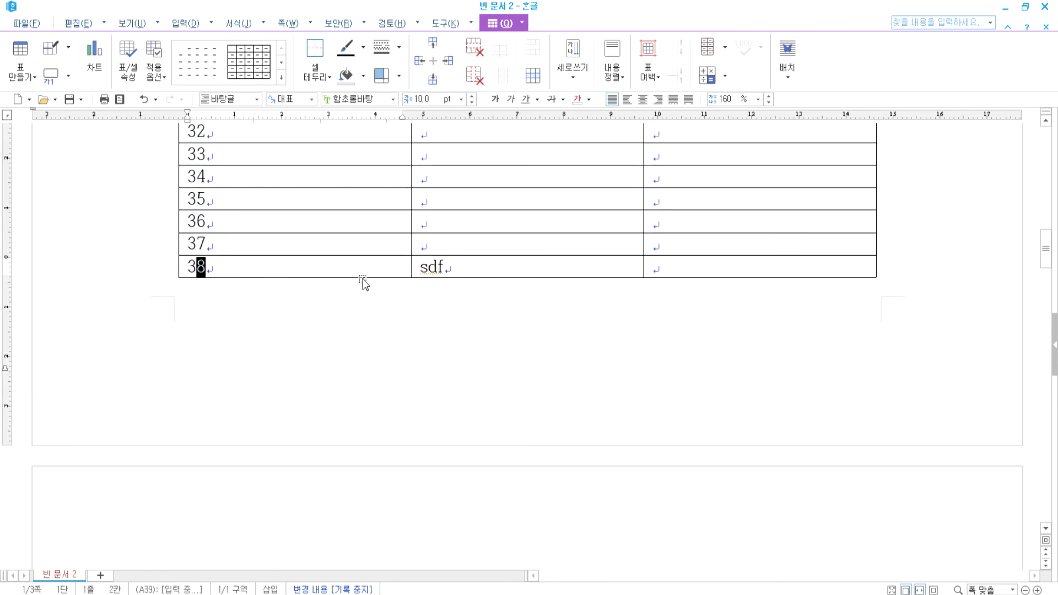
Replace the text in row 38's 이름 cell with a sample Korean full name, one syllable on each of three lines
{"action": "left_click", "coordinate": [460, 268]}
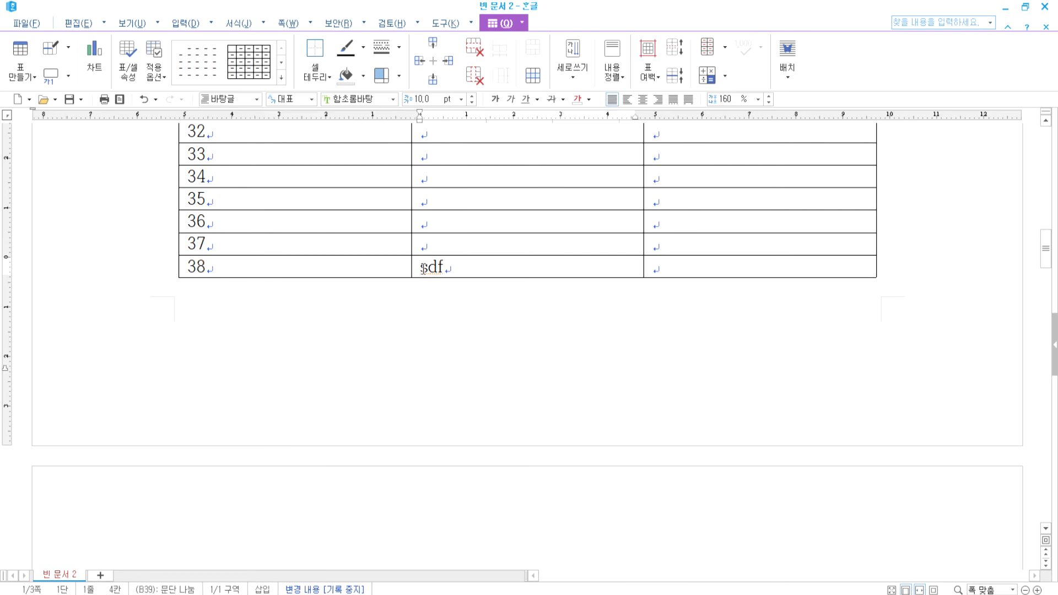
{"action": "left_click_drag", "start_coordinate": [420, 268], "coordinate": [497, 284]}
{"action": "key", "text": "Delete"}
{"action": "type", "text": "df"}
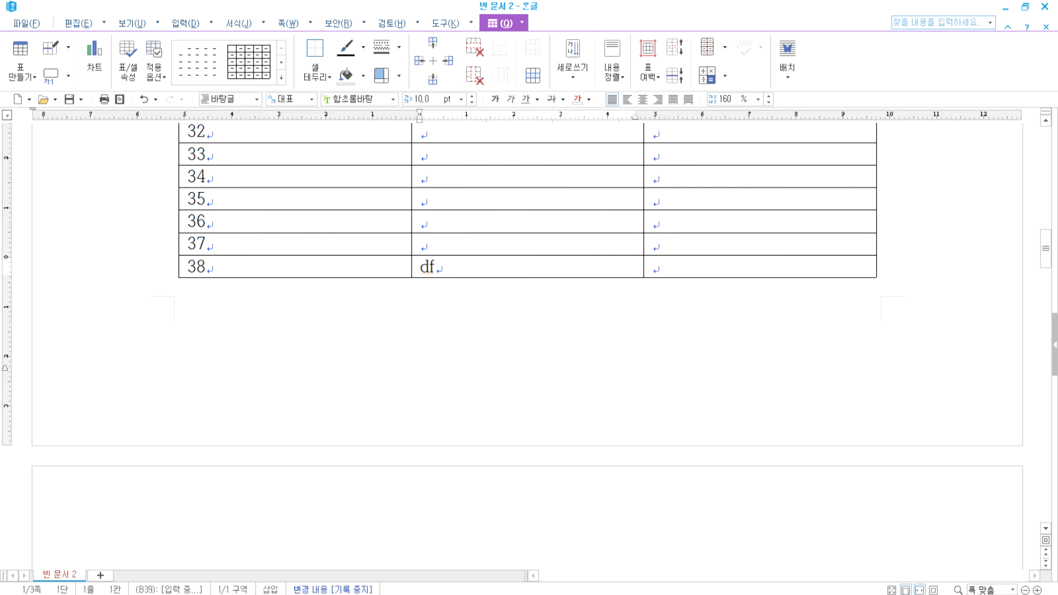
{"action": "key", "text": "Delete"}
{"action": "key", "text": "Delete"}
{"action": "type", "text": "gnh"}
{"action": "key", "text": "BackSpace"}
{"action": "key", "text": "BackSpace"}
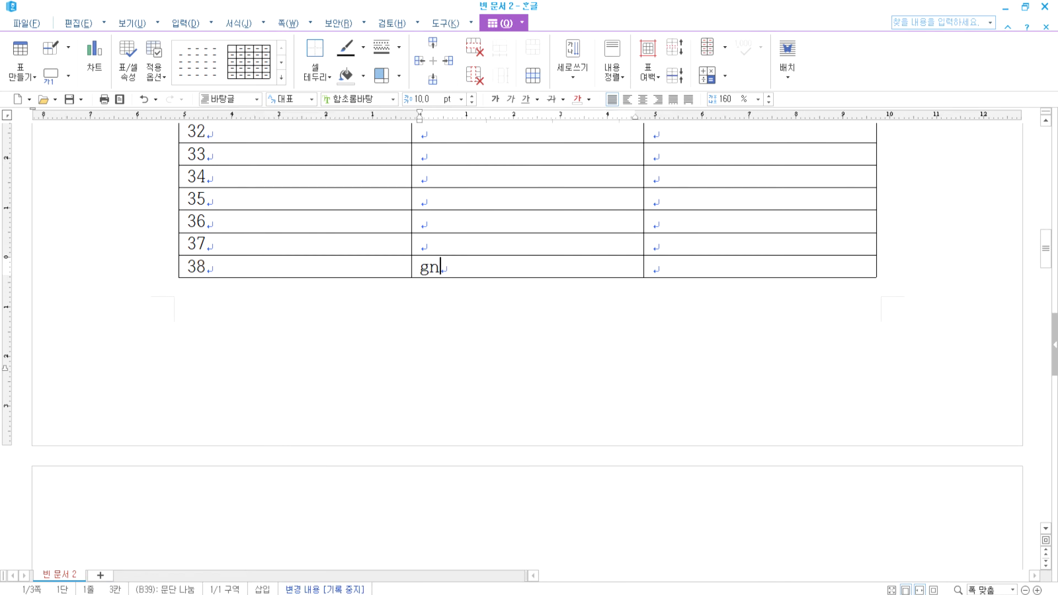
{"action": "key", "text": "Hangul"}
{"action": "type", "text": "휴"}
{"action": "key", "text": "BackSpace"}
{"action": "key", "text": "BackSpace"}
{"action": "key", "text": "BackSpace"}
{"action": "type", "text": "휴ㅗ"}
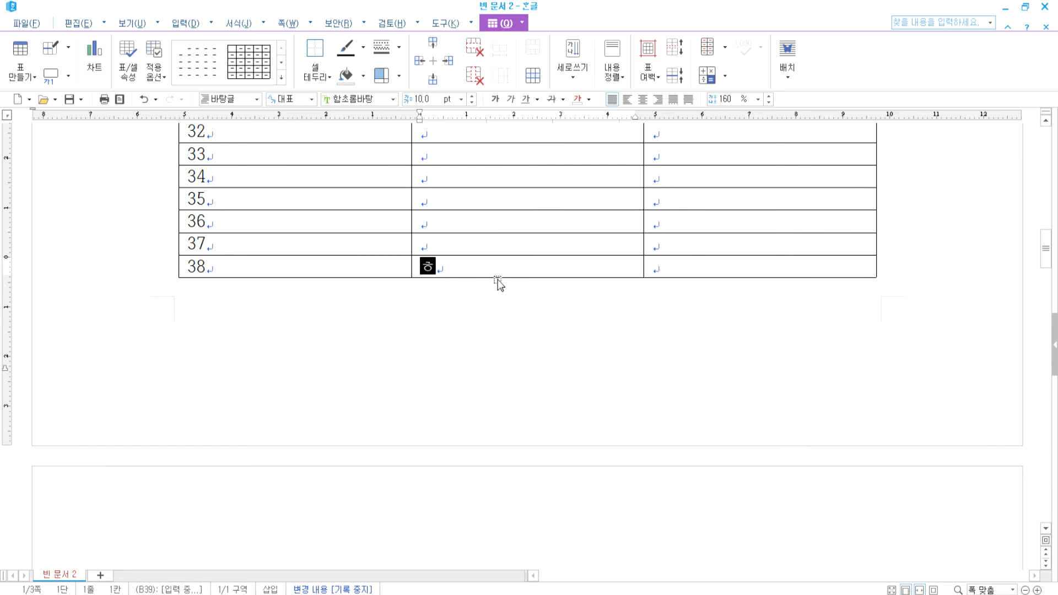
{"action": "key", "text": "BackSpace"}
{"action": "key", "text": "BackSpace"}
{"action": "type", "text": "홍"}
{"action": "key", "text": "Return"}
{"action": "type", "text": "길"}
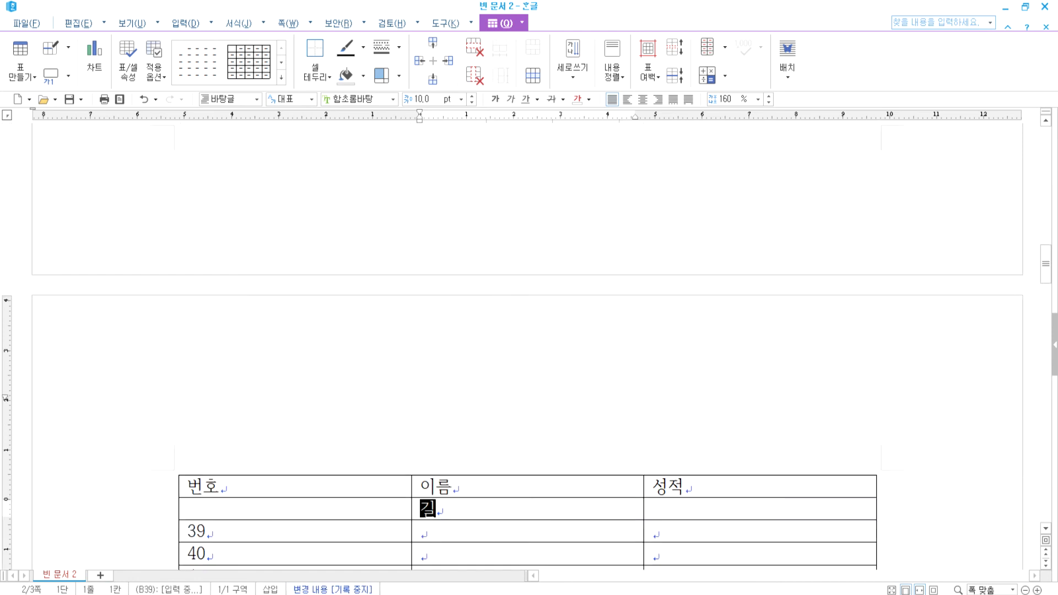
{"action": "key", "text": "Return"}
{"action": "type", "text": "동"}
Check how the three lines of the name in row 38 are distributed across the page break
{"action": "scroll", "coordinate": [524, 297], "scroll_direction": "up", "scroll_amount": 5}
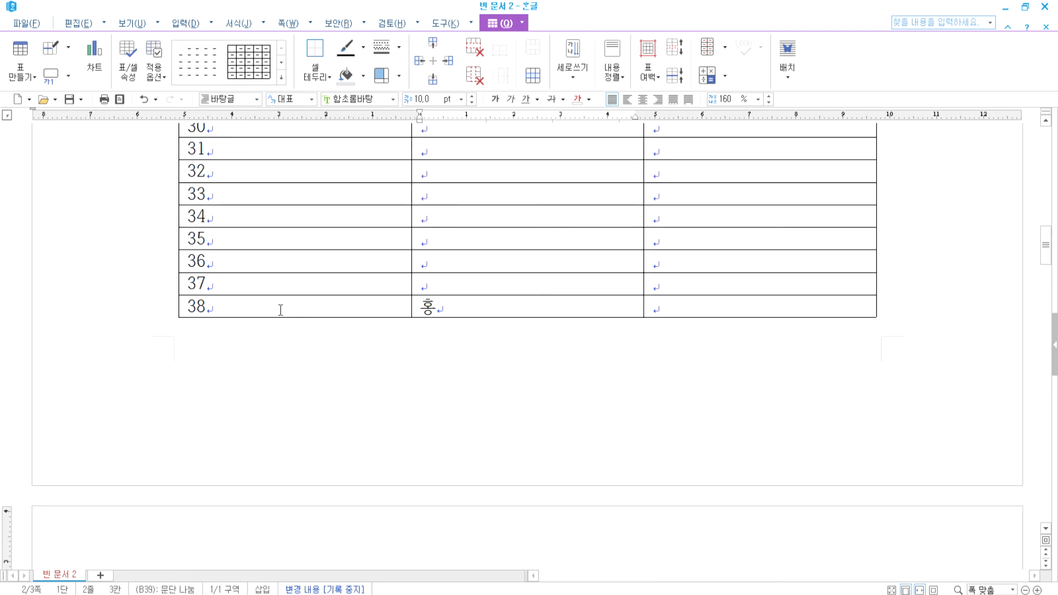
{"action": "left_click_drag", "start_coordinate": [215, 307], "coordinate": [199, 307]}
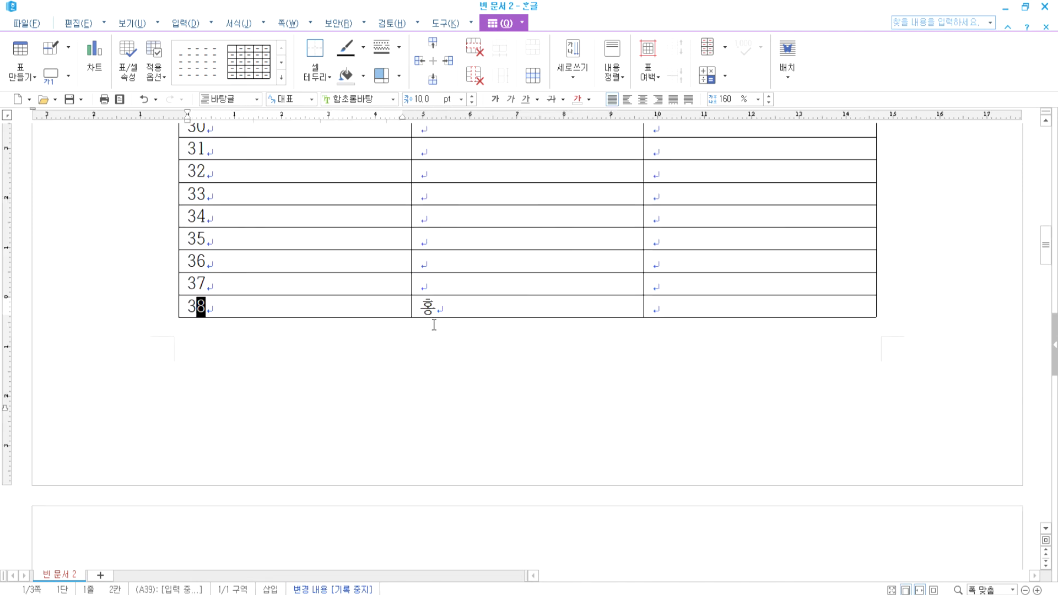
{"action": "scroll", "coordinate": [433, 330], "scroll_direction": "down", "scroll_amount": 5}
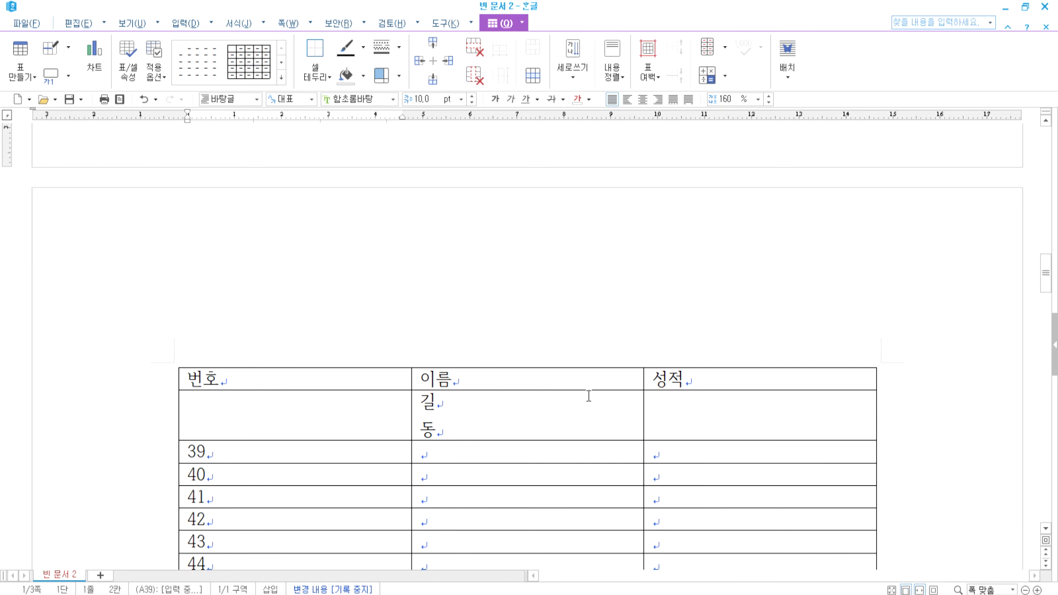
Set the table's 쪽 경계에서 option to 셀 단위로 나눔 in 표/셀 속성 and compare both sides of the page break
{"action": "left_click", "coordinate": [515, 424]}
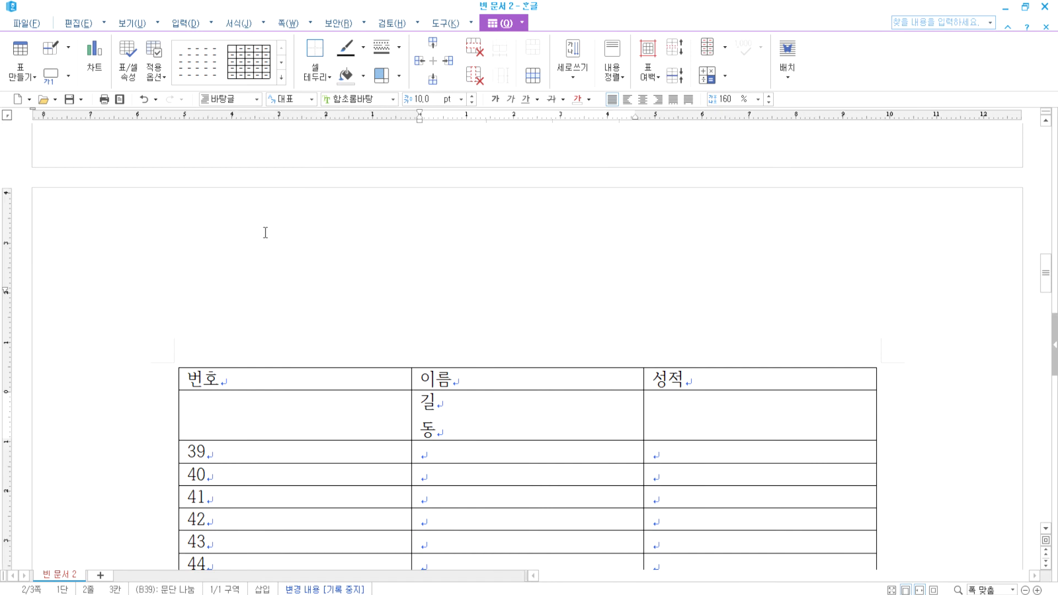
{"action": "left_click", "coordinate": [131, 62]}
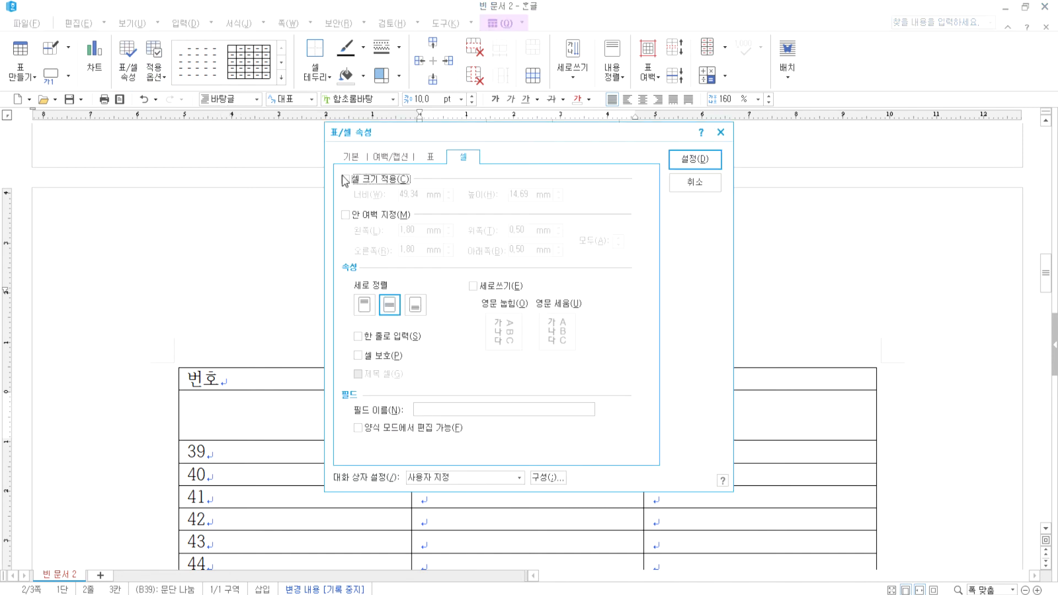
{"action": "left_click", "coordinate": [430, 157]}
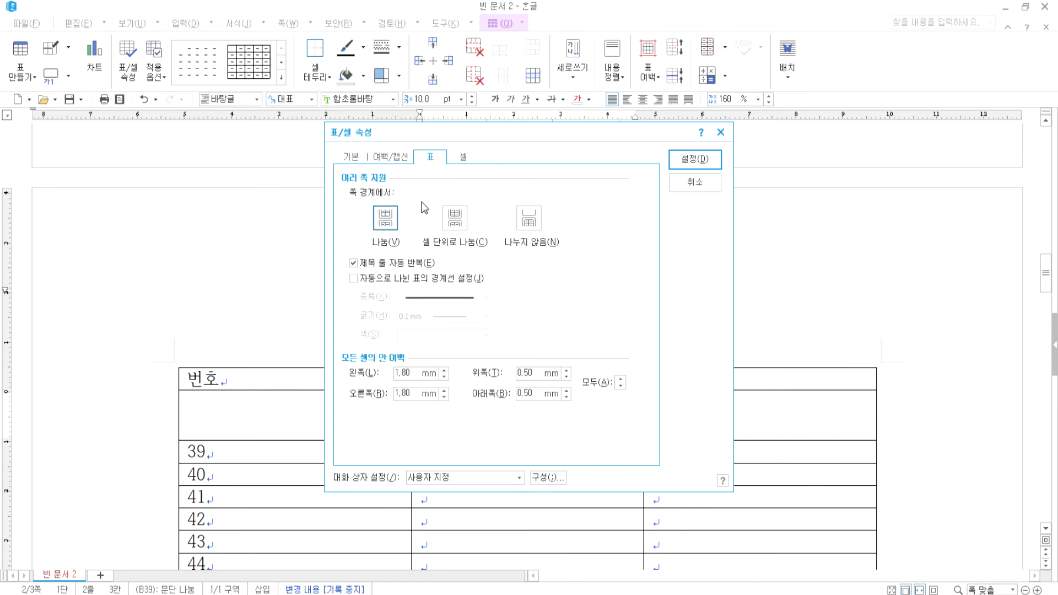
{"action": "left_click_drag", "start_coordinate": [459, 138], "coordinate": [575, 132]}
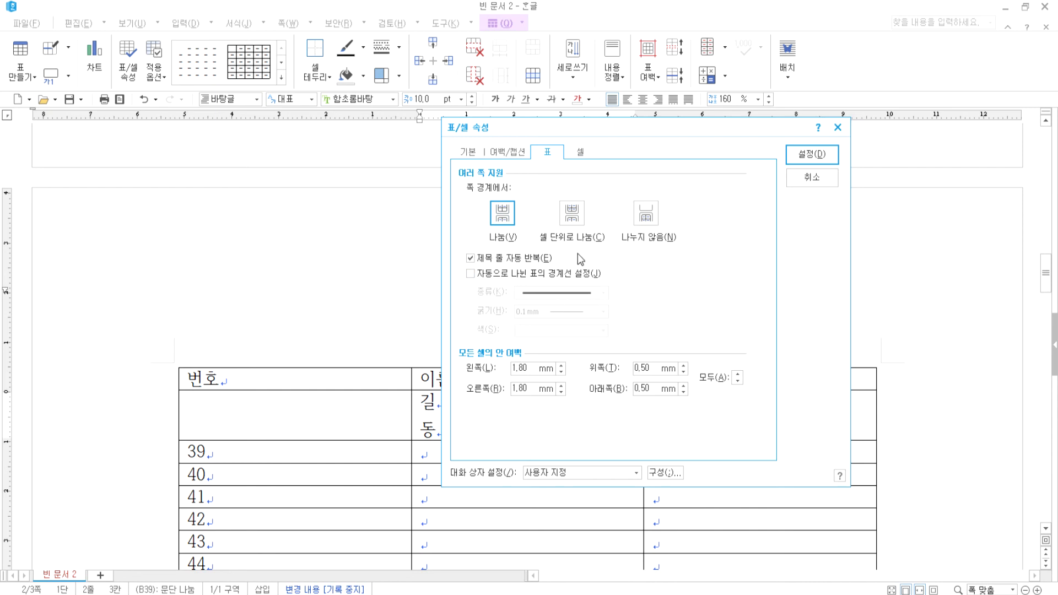
{"action": "left_click", "coordinate": [573, 232]}
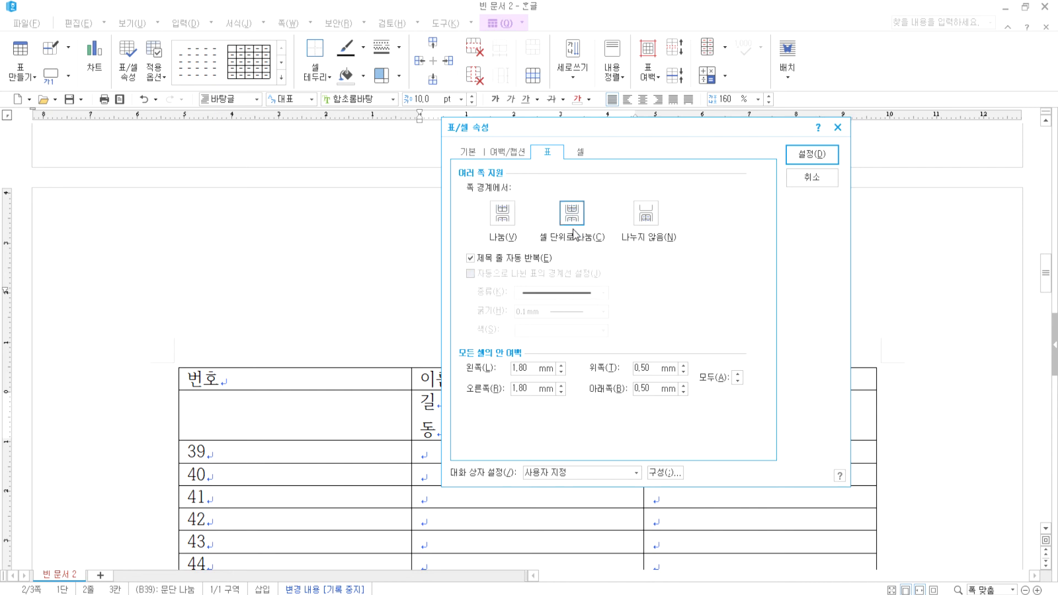
{"action": "left_click_drag", "start_coordinate": [659, 120], "coordinate": [782, 97]}
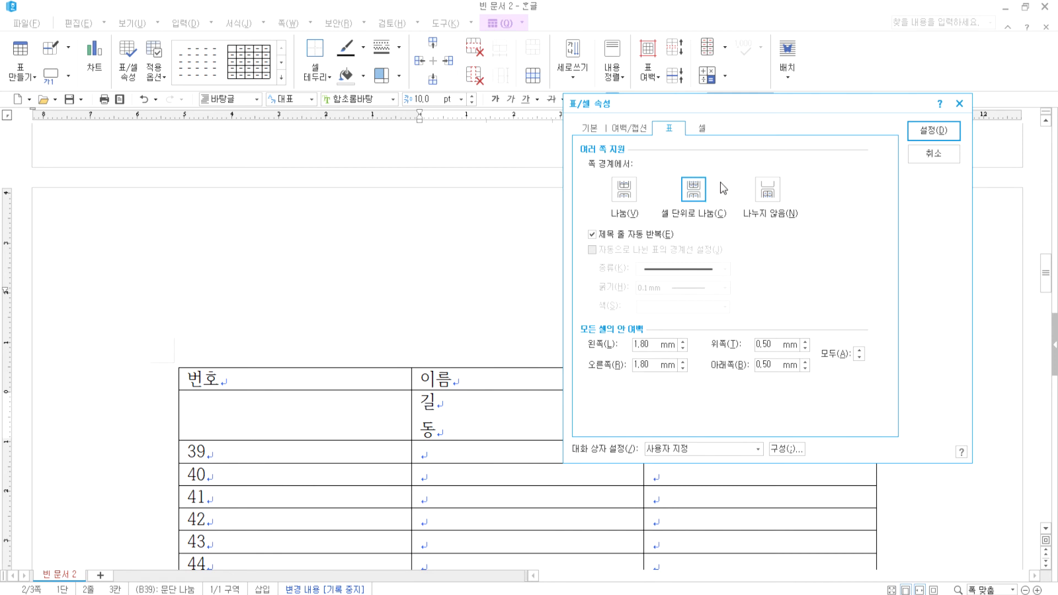
{"action": "left_click", "coordinate": [926, 135]}
{"action": "scroll", "coordinate": [353, 349], "scroll_direction": "up", "scroll_amount": 3}
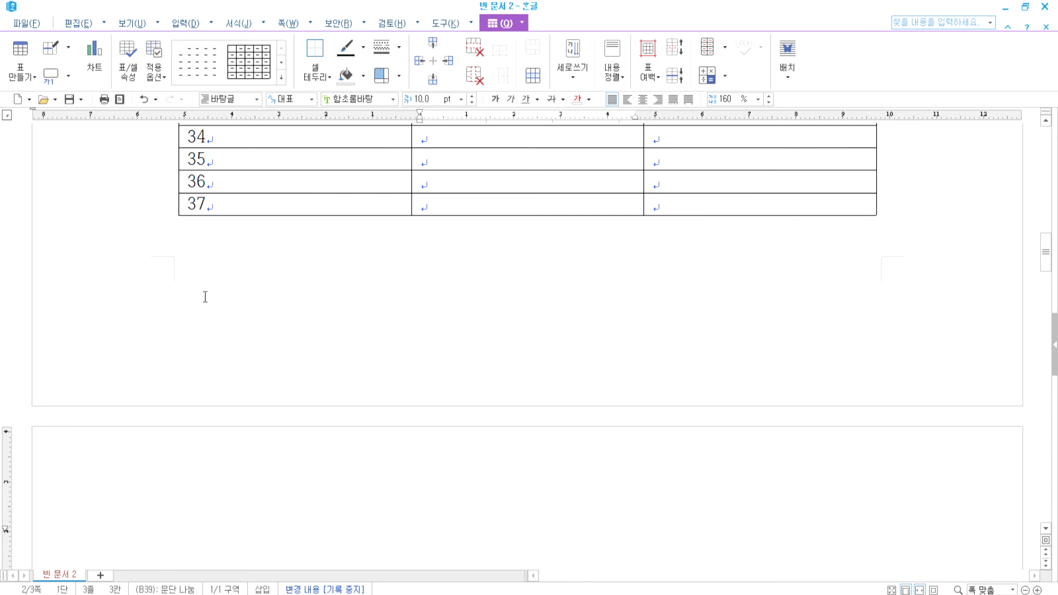
{"action": "scroll", "coordinate": [205, 297], "scroll_direction": "down", "scroll_amount": 3}
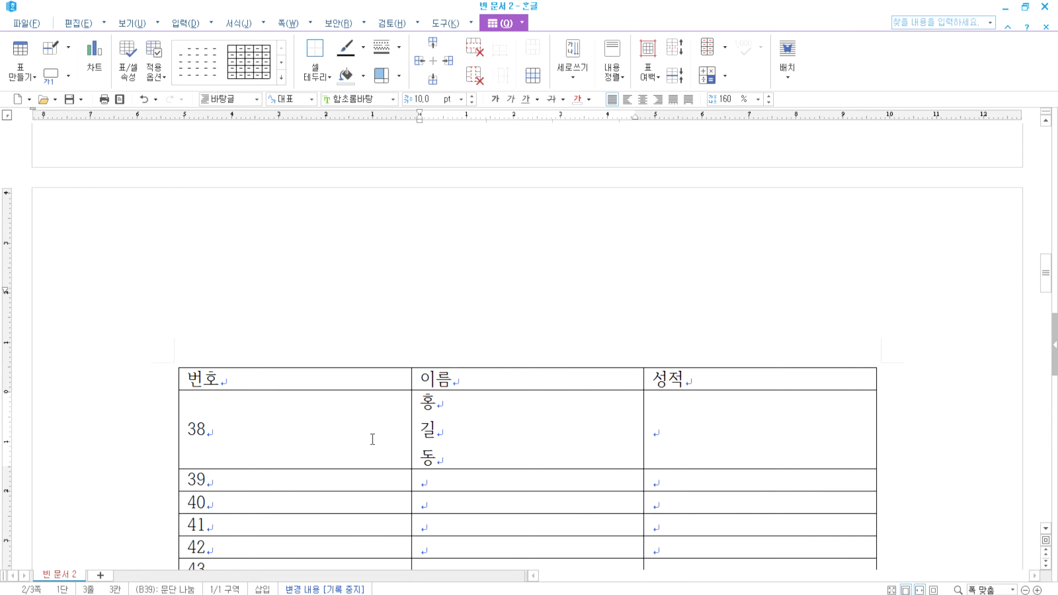
{"action": "scroll", "coordinate": [366, 439], "scroll_direction": "up", "scroll_amount": 3}
{"action": "scroll", "coordinate": [248, 391], "scroll_direction": "down", "scroll_amount": 3}
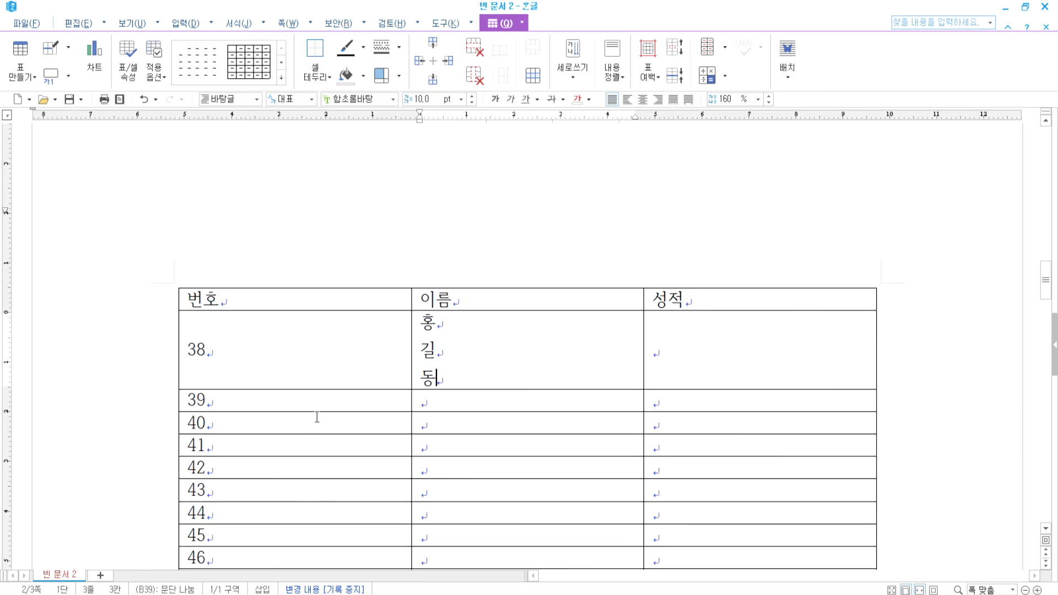
Change the table's 쪽 경계에서 option to 나누지 않음 and inspect the table's placement across the pages
{"action": "left_click", "coordinate": [128, 60]}
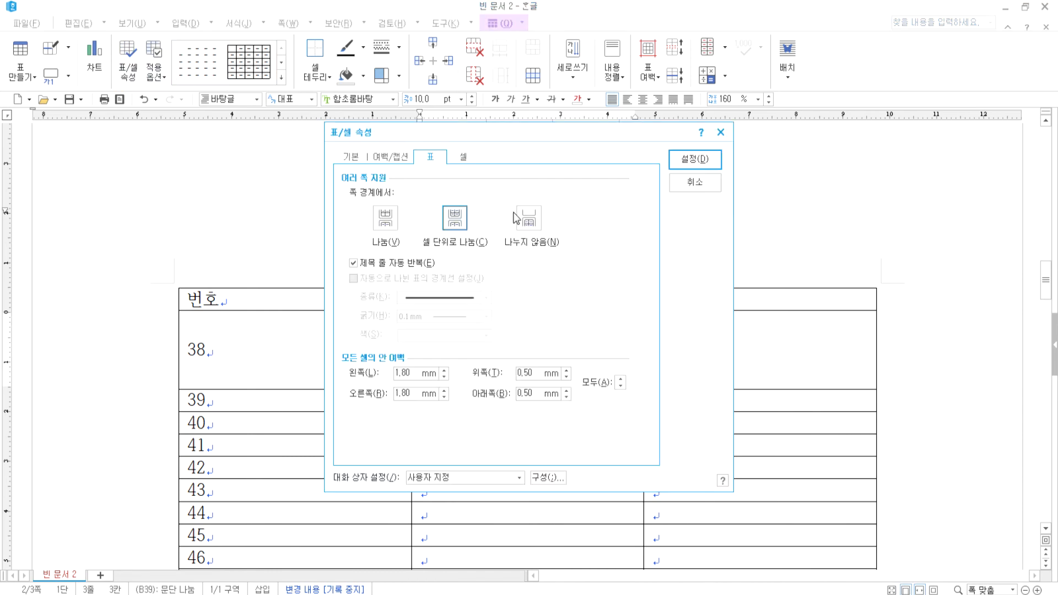
{"action": "left_click", "coordinate": [528, 226]}
{"action": "left_click", "coordinate": [678, 160]}
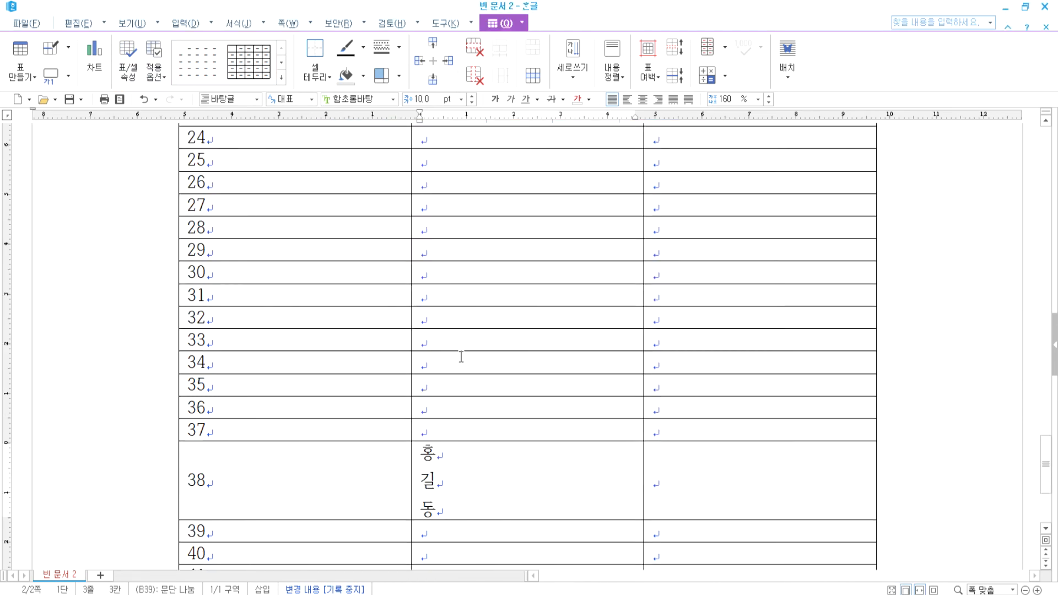
{"action": "scroll", "coordinate": [463, 361], "scroll_direction": "down", "scroll_amount": 3}
{"action": "scroll", "coordinate": [467, 361], "scroll_direction": "up", "scroll_amount": 18}
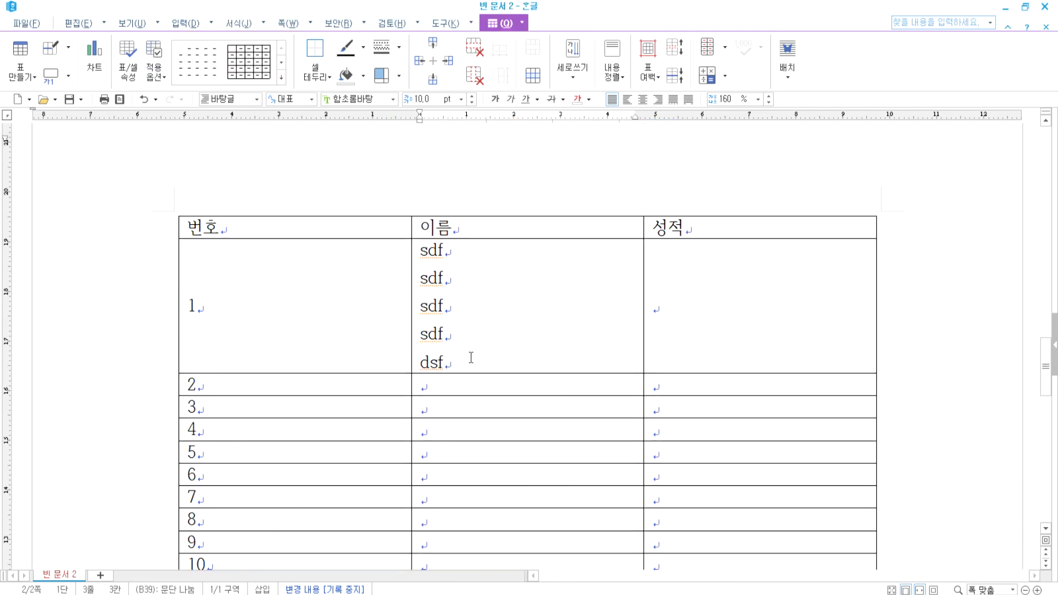
{"action": "scroll", "coordinate": [444, 345], "scroll_direction": "up", "scroll_amount": 10}
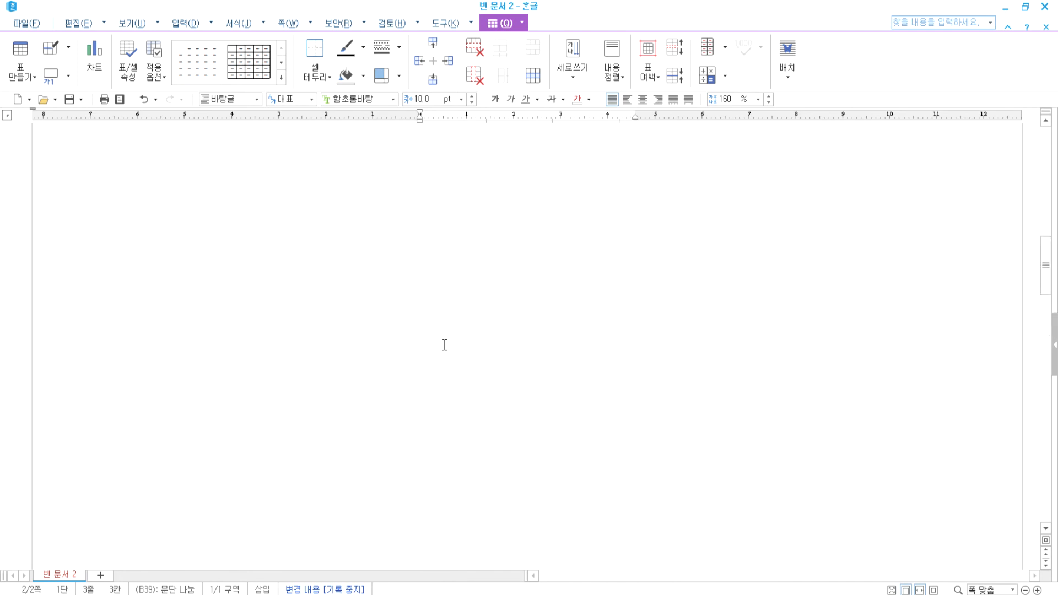
{"action": "left_click_drag", "start_coordinate": [189, 266], "coordinate": [254, 268]}
{"action": "scroll", "coordinate": [286, 317], "scroll_direction": "down", "scroll_amount": 12}
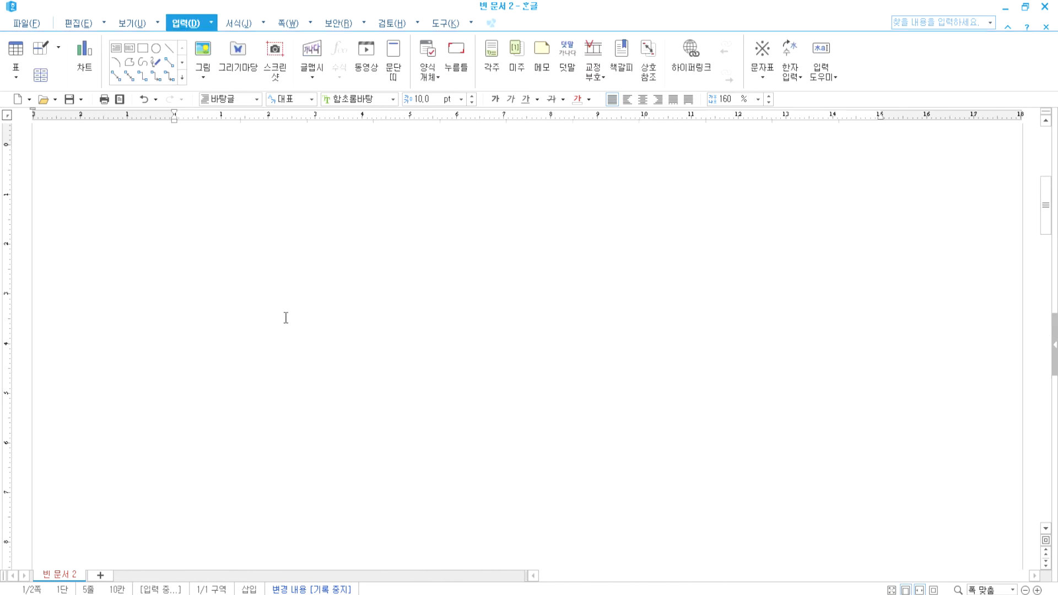
{"action": "scroll", "coordinate": [339, 326], "scroll_direction": "down", "scroll_amount": 5}
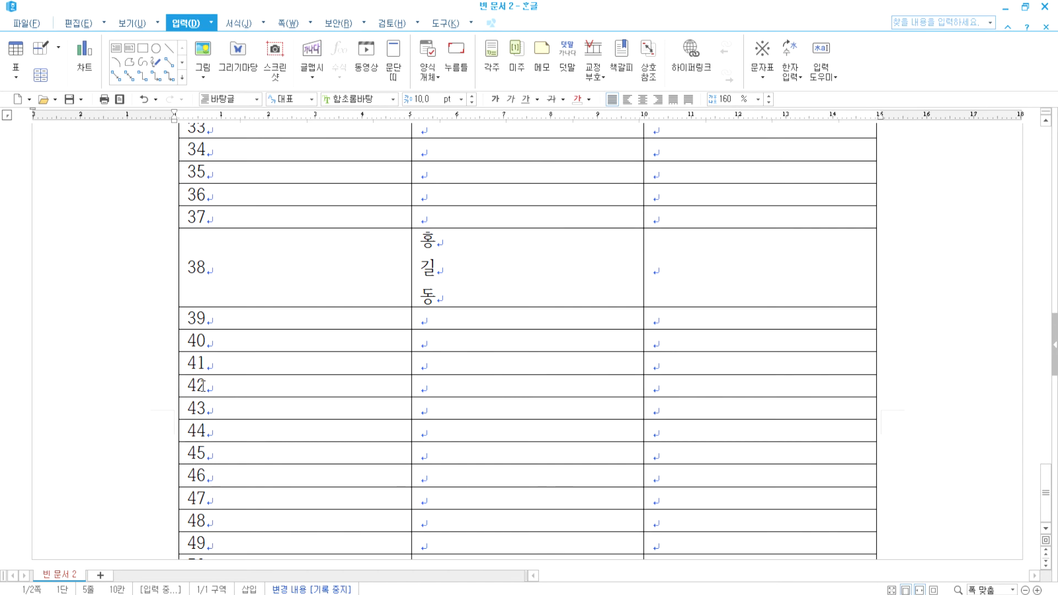
Switch the table's 쪽 경계에서 option back to 셀 단위로 나눔 and check row 38 at the page break
{"action": "left_click", "coordinate": [473, 215]}
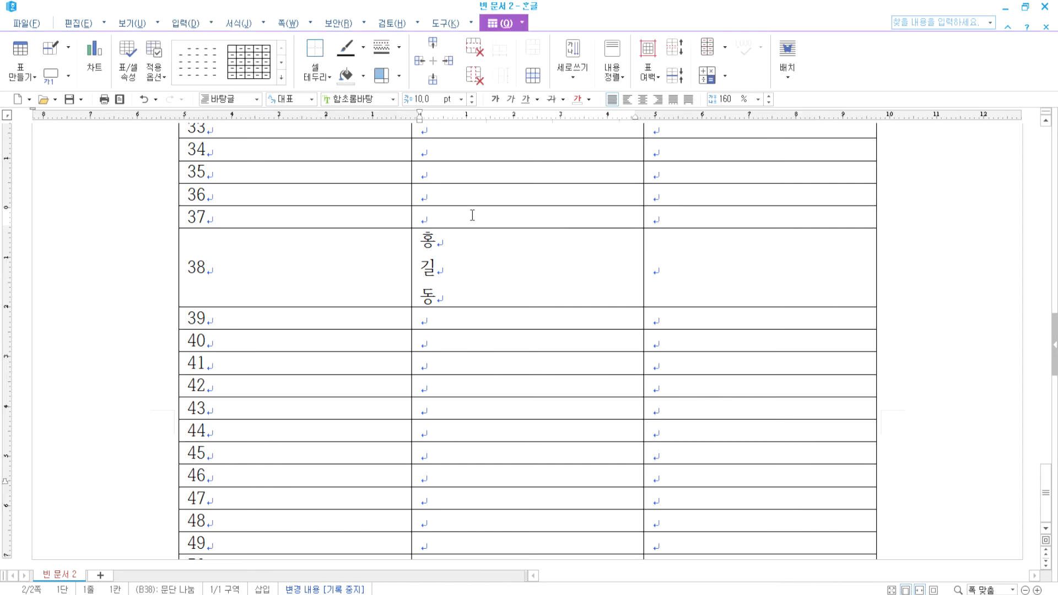
{"action": "left_click", "coordinate": [128, 55]}
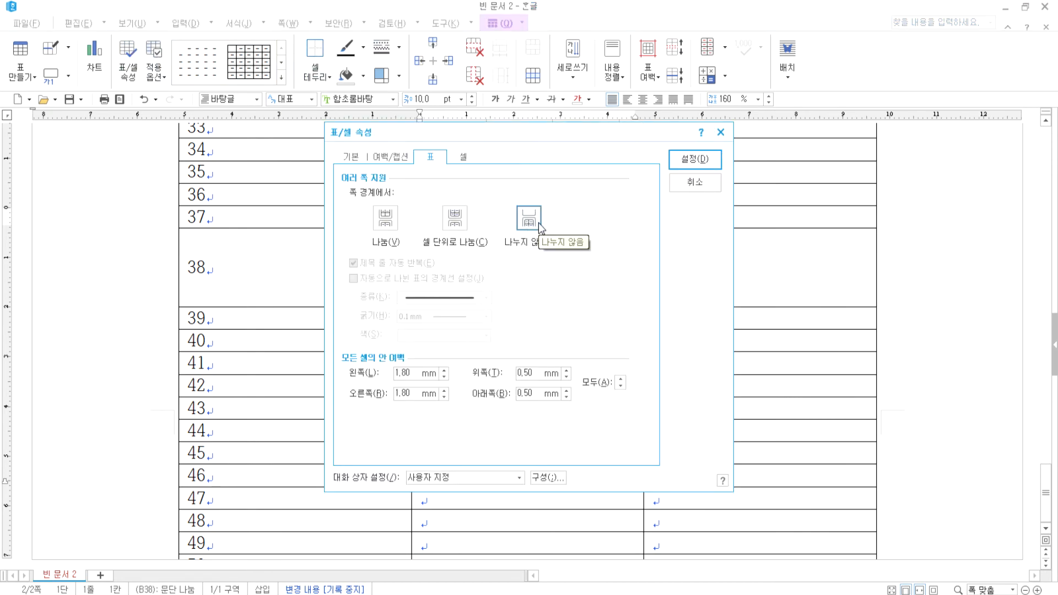
{"action": "left_click", "coordinate": [455, 217]}
{"action": "left_click", "coordinate": [686, 168]}
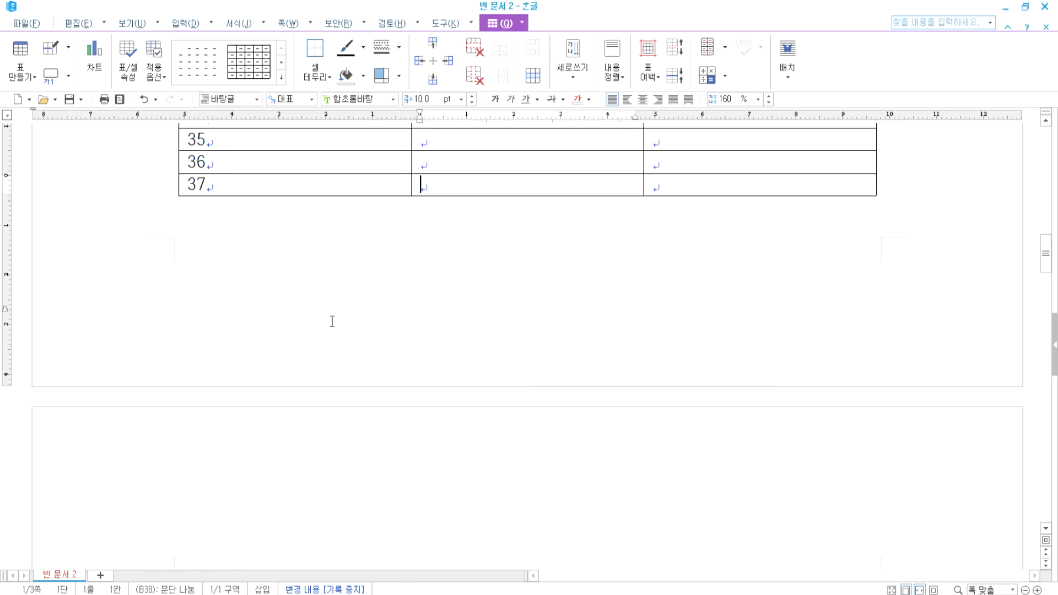
{"action": "scroll", "coordinate": [358, 319], "scroll_direction": "down", "scroll_amount": 3}
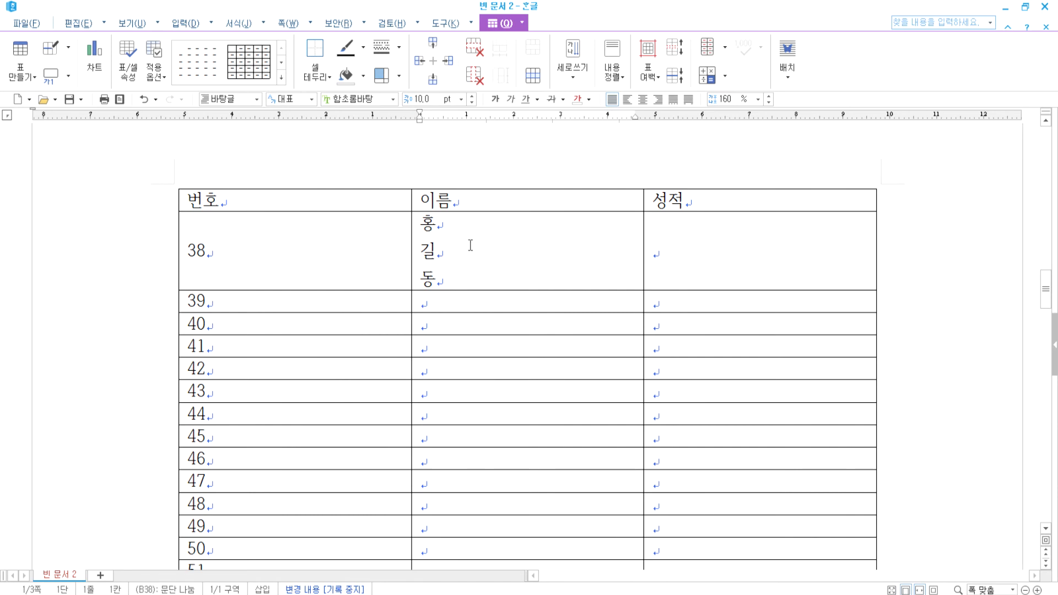
Set the table's 쪽 경계에서 option to 나눔, review the cell properties, apply the settings and look over the table
{"action": "left_click", "coordinate": [128, 55]}
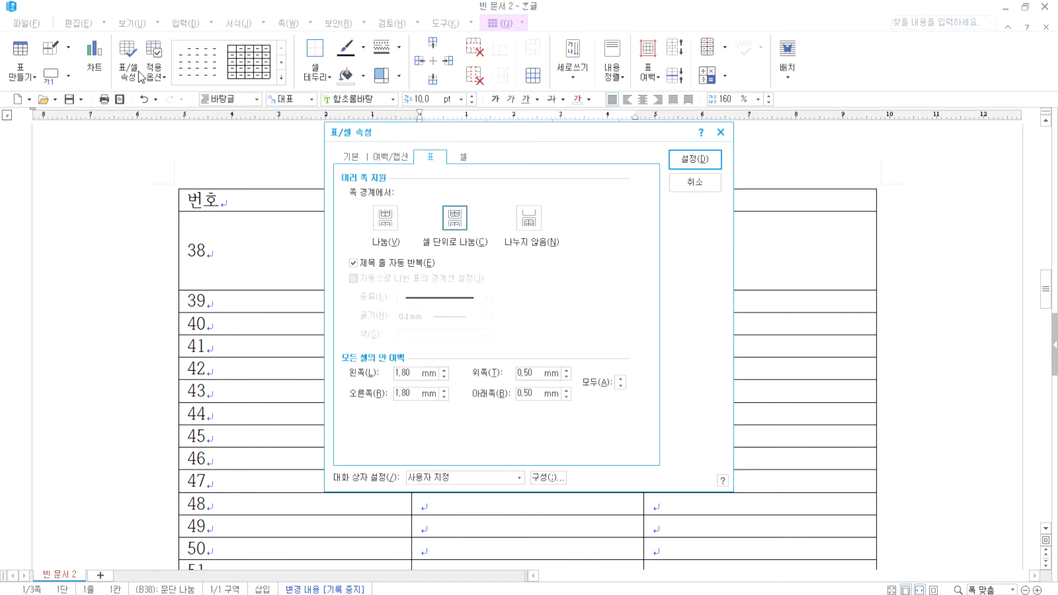
{"action": "left_click", "coordinate": [386, 224]}
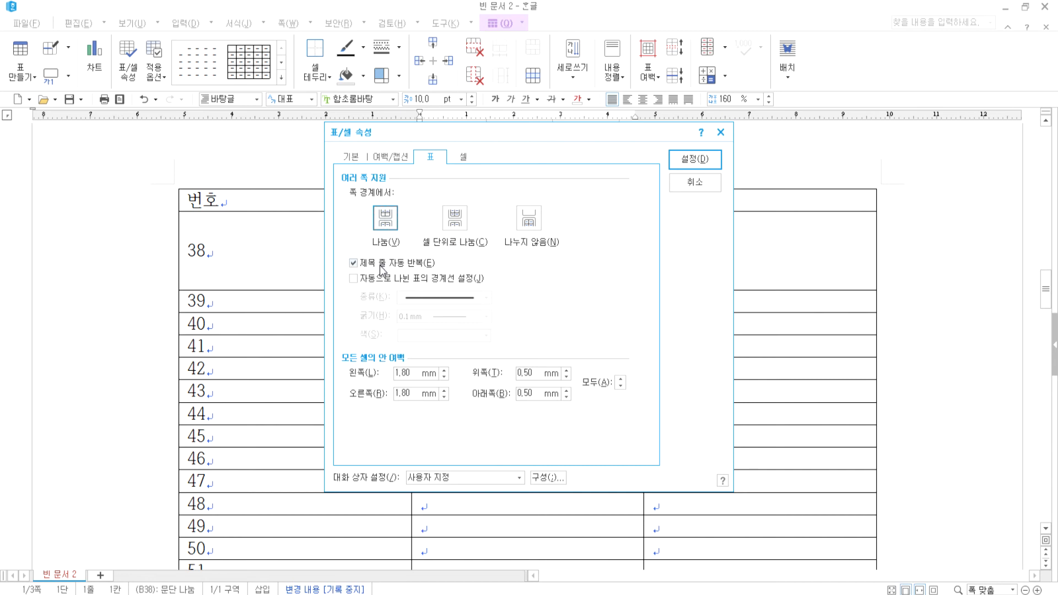
{"action": "left_click", "coordinate": [468, 160]}
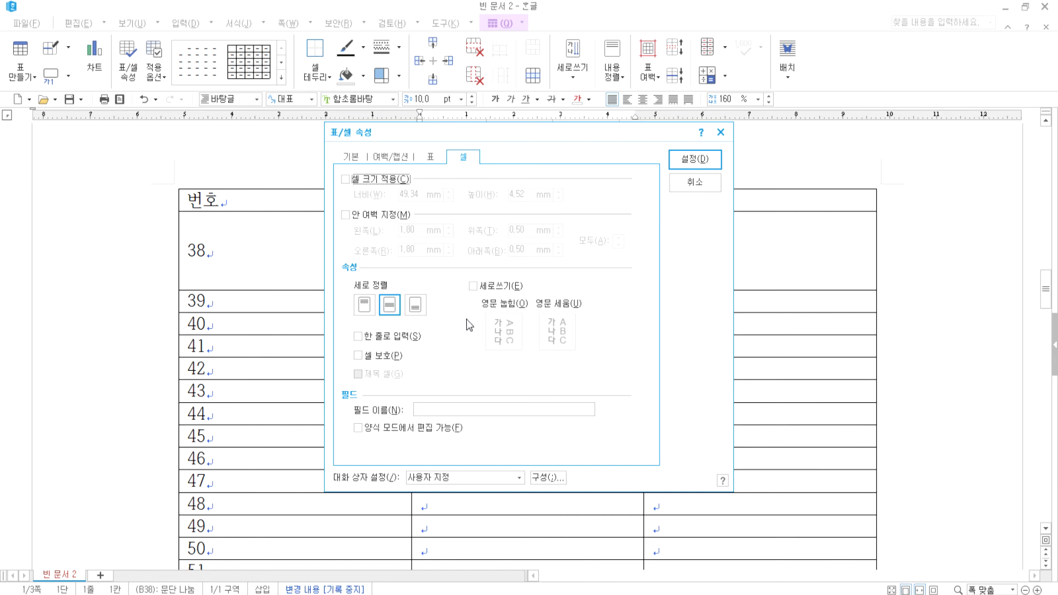
{"action": "key", "text": "Return"}
{"action": "scroll", "coordinate": [438, 307], "scroll_direction": "up", "scroll_amount": 3}
{"action": "scroll", "coordinate": [437, 307], "scroll_direction": "down", "scroll_amount": 15}
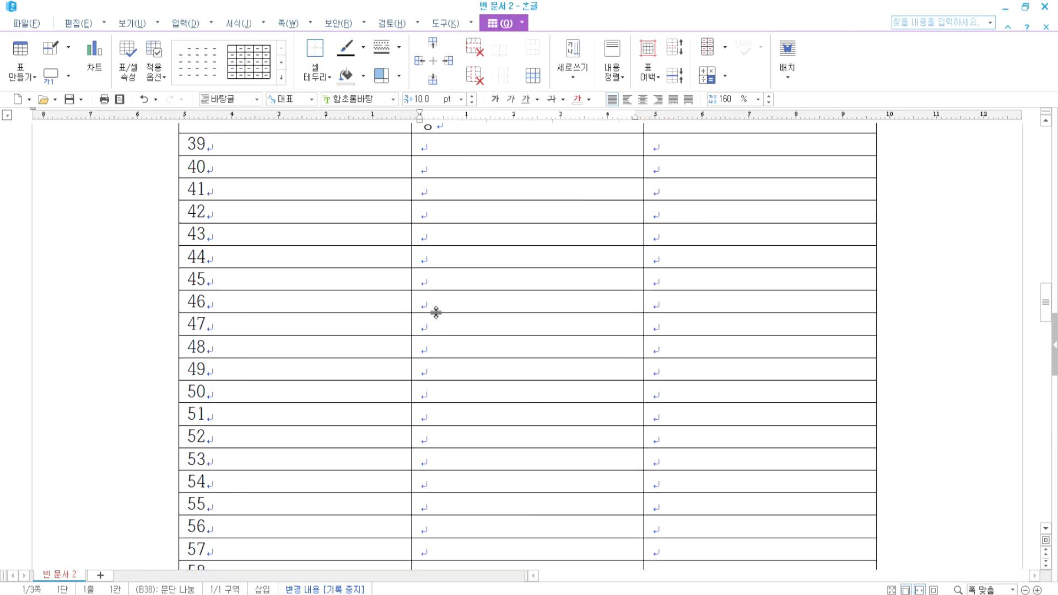
Review the numbered table through row 100 and back to the header, briefly selecting rows 1 to 5 and releasing the selection
{"action": "scroll", "coordinate": [434, 320], "scroll_direction": "down", "scroll_amount": 8}
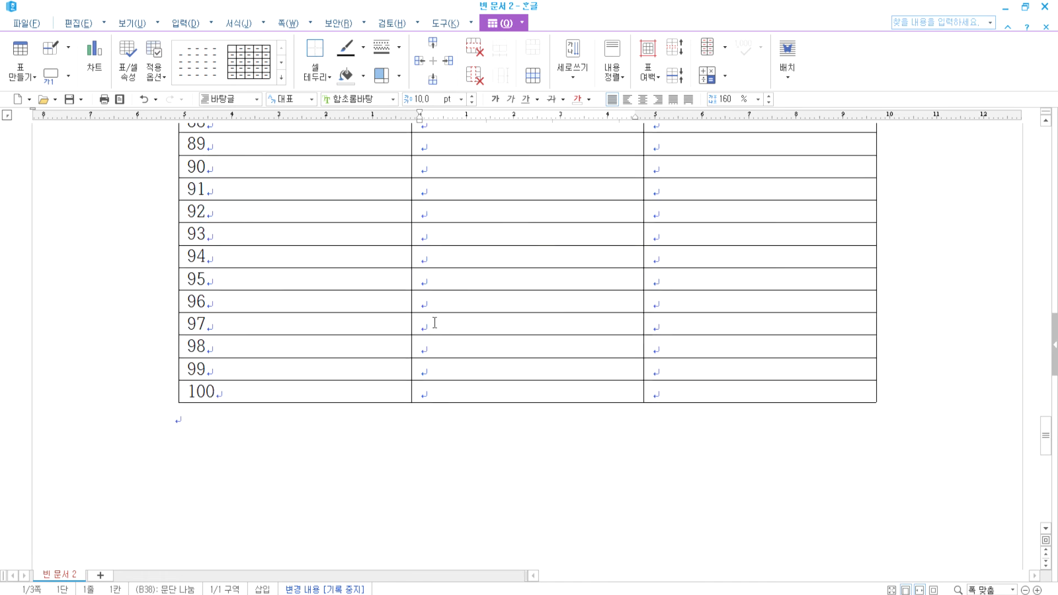
{"action": "scroll", "coordinate": [434, 324], "scroll_direction": "up", "scroll_amount": 3}
{"action": "scroll", "coordinate": [435, 323], "scroll_direction": "up", "scroll_amount": 12}
{"action": "scroll", "coordinate": [433, 303], "scroll_direction": "up", "scroll_amount": 13}
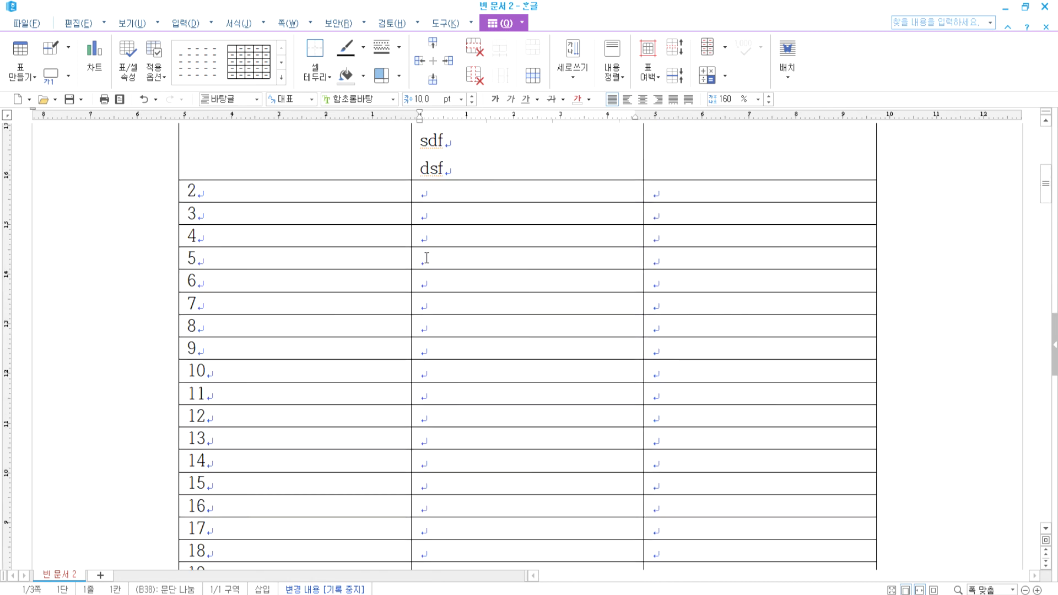
{"action": "scroll", "coordinate": [426, 258], "scroll_direction": "up", "scroll_amount": 3}
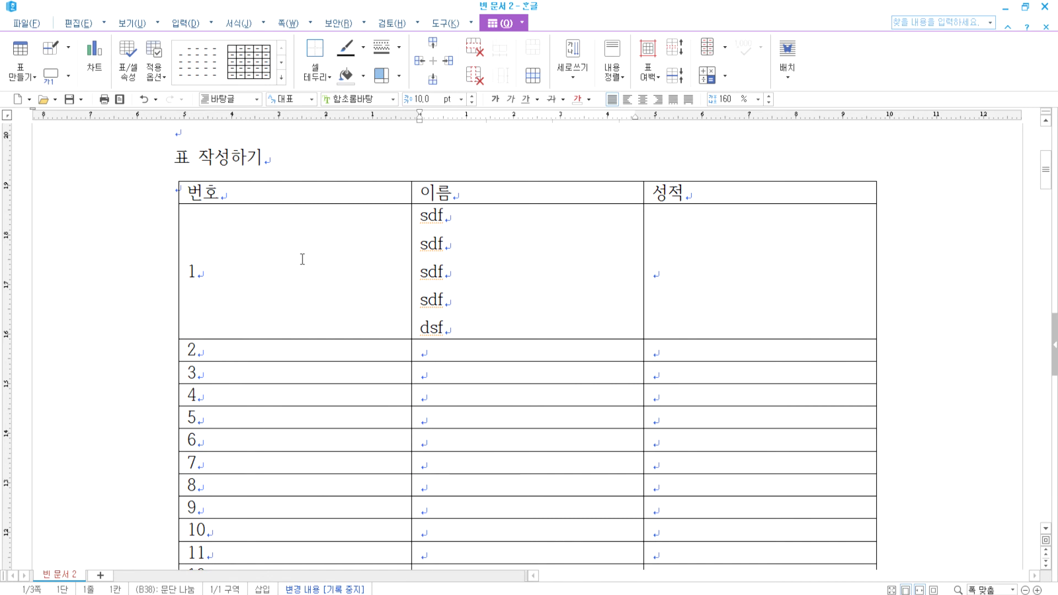
{"action": "left_click_drag", "start_coordinate": [291, 274], "coordinate": [731, 428]}
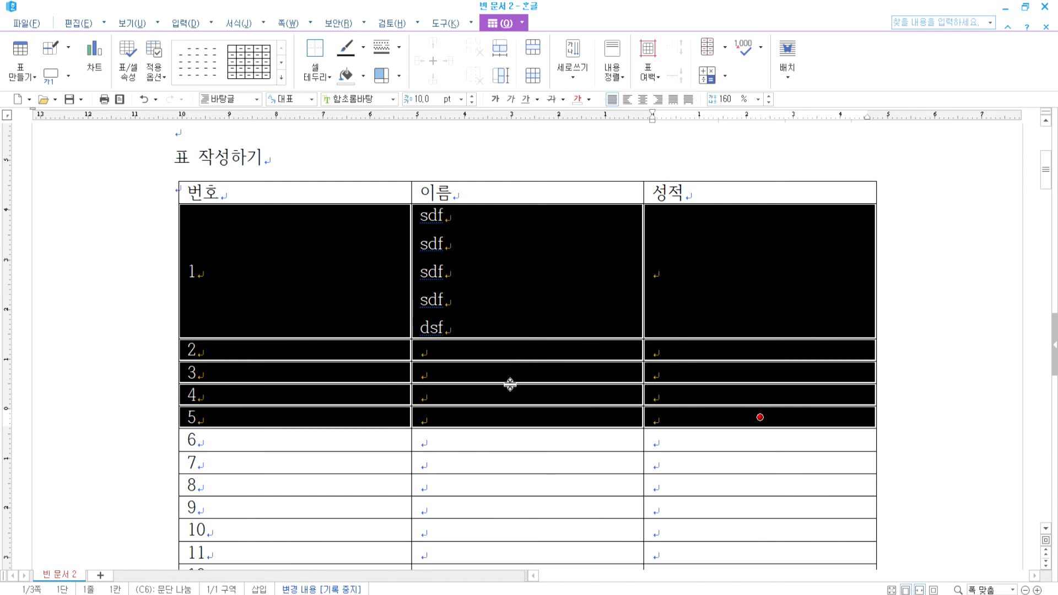
{"action": "left_click", "coordinate": [524, 274]}
{"action": "key", "text": "Escape"}
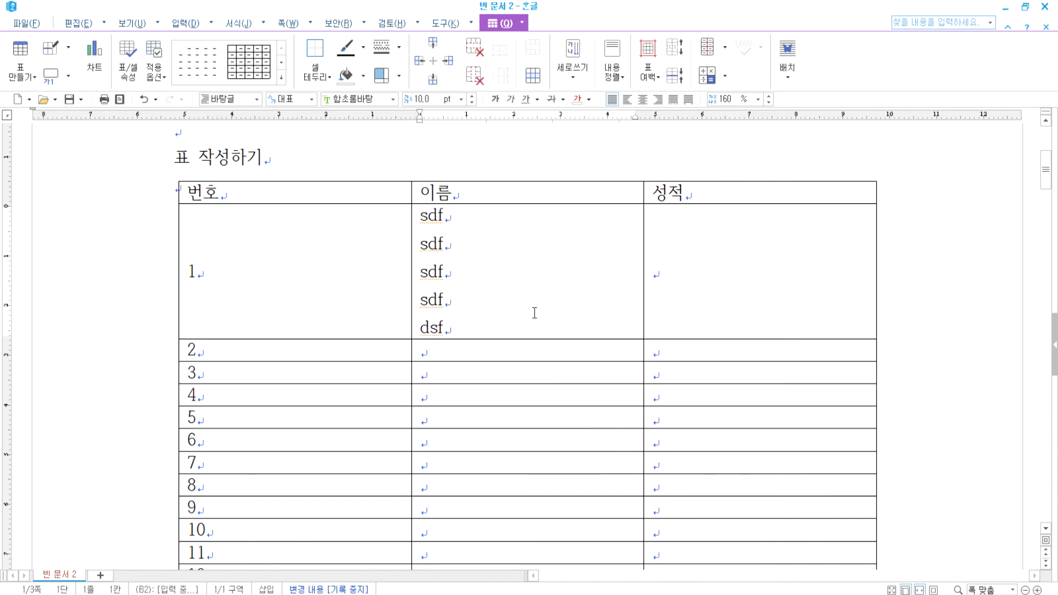
Create a new blank document and turn off its 쪽 윤곽 display
{"action": "left_click", "coordinate": [32, 26]}
{"action": "left_click", "coordinate": [40, 43]}
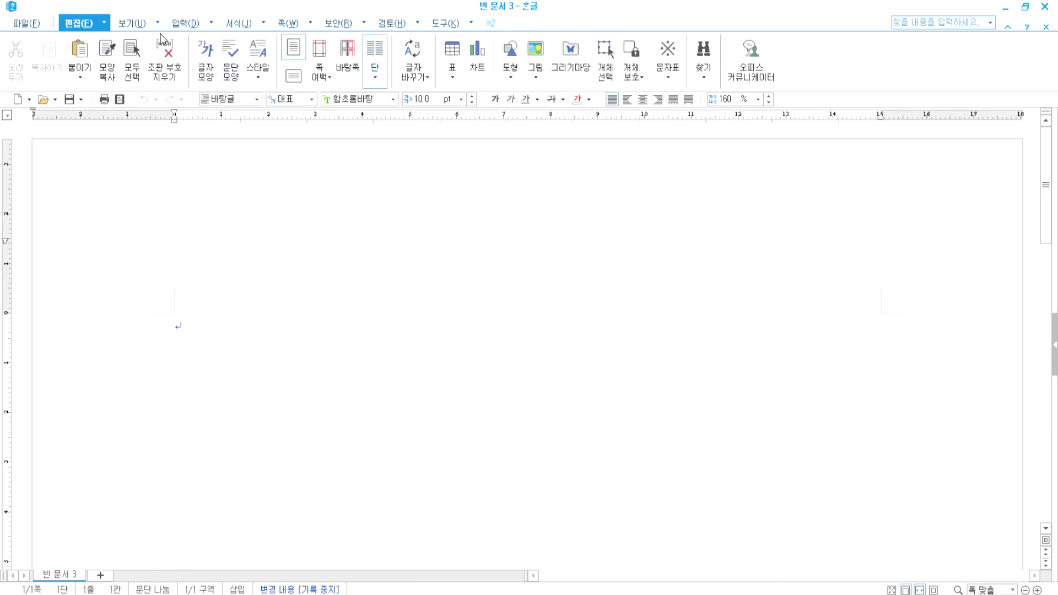
{"action": "left_click", "coordinate": [16, 24]}
{"action": "mouse_move", "coordinate": [40, 39]}
{"action": "left_click", "coordinate": [304, 43]}
{"action": "left_click", "coordinate": [133, 23]}
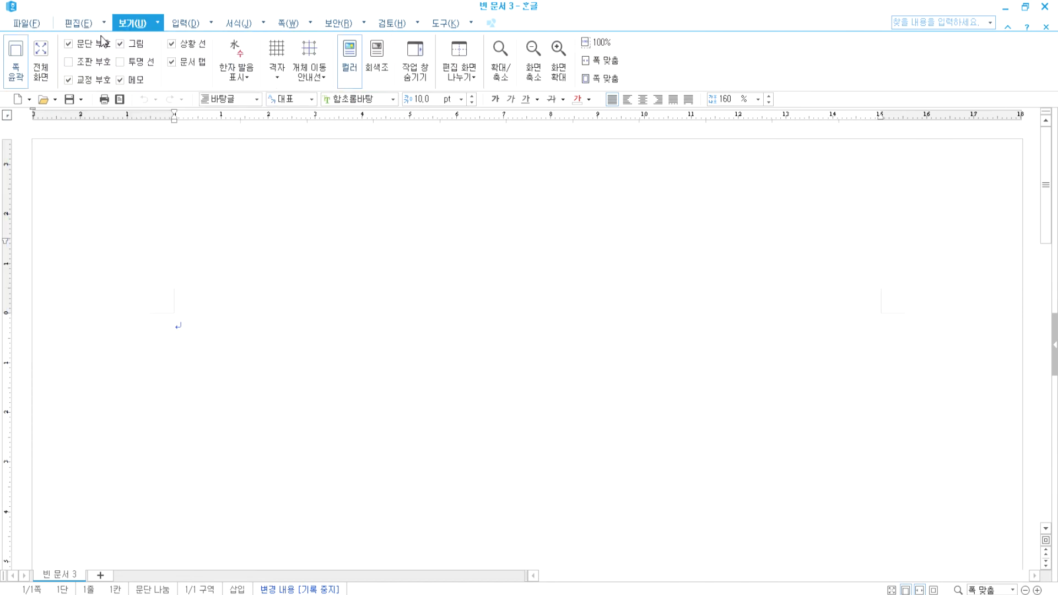
{"action": "left_click", "coordinate": [16, 58]}
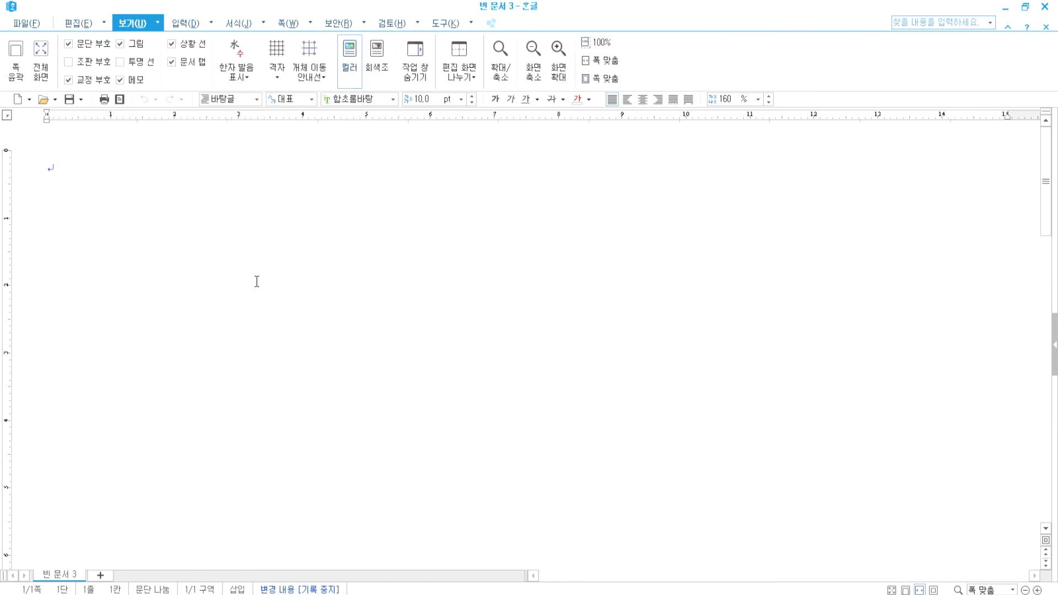
Insert a table with 10 rows and 10 columns into the blank document
{"action": "left_click", "coordinate": [187, 24]}
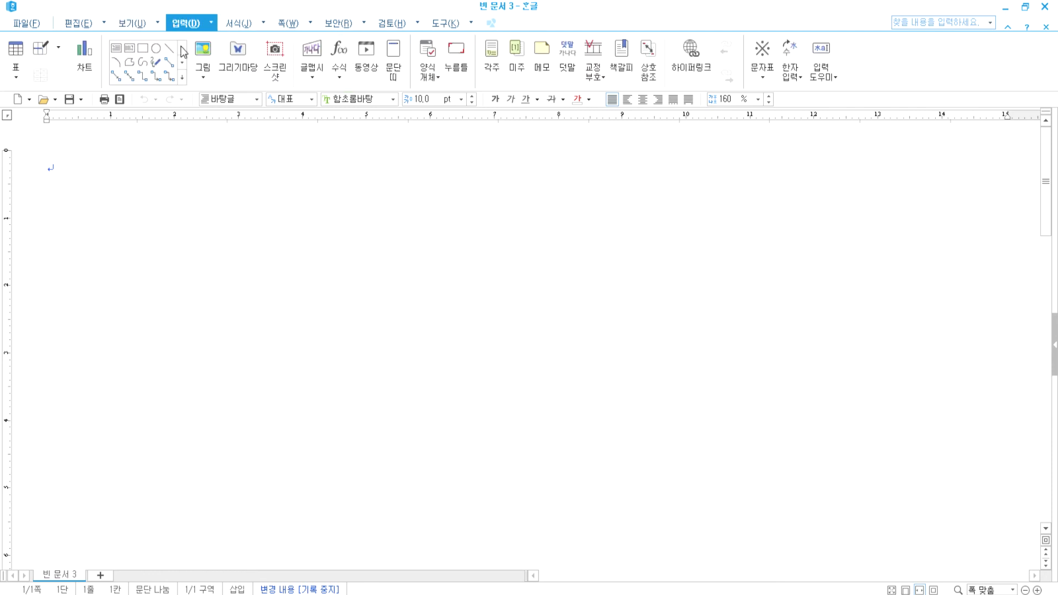
{"action": "left_click", "coordinate": [14, 49]}
{"action": "type", "text": "10"}
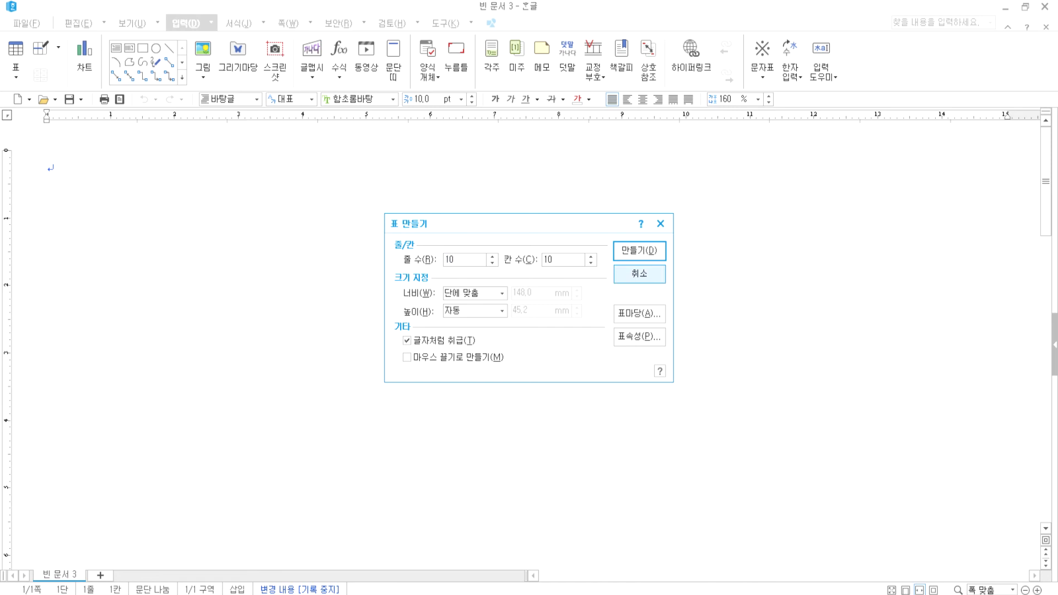
{"action": "type", "text": "10"}
{"action": "key", "text": "Return"}
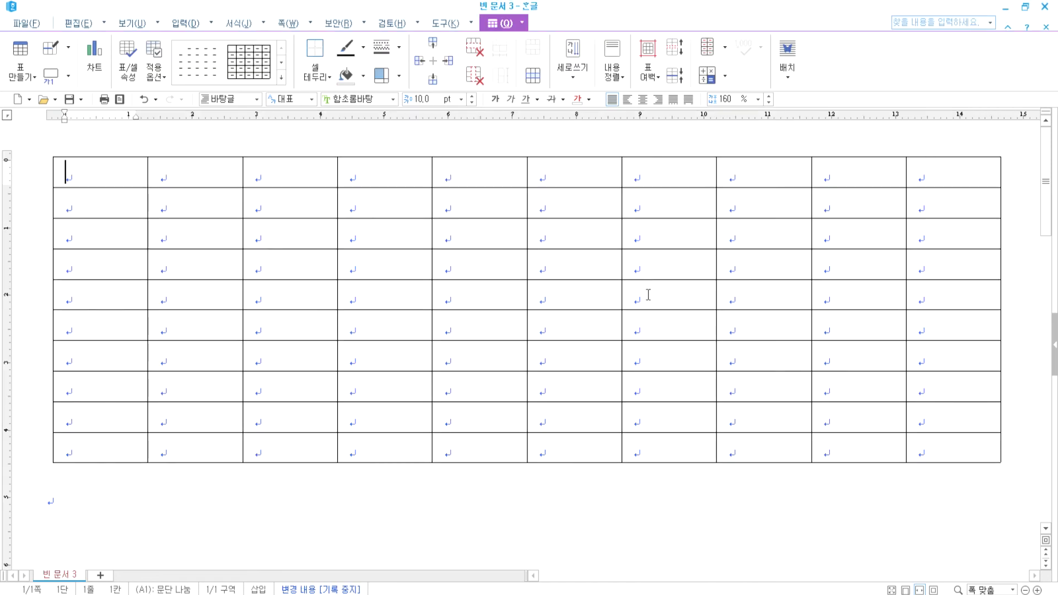
{"action": "scroll", "coordinate": [612, 347], "scroll_direction": "down", "scroll_amount": 3}
{"action": "scroll", "coordinate": [604, 347], "scroll_direction": "up", "scroll_amount": 3}
Select all the table's cells, review the 기본, 여백/캡션, 표 and 셀 settings in 표/셀 속성, and cancel without changes
{"action": "left_click_drag", "start_coordinate": [95, 170], "coordinate": [947, 459]}
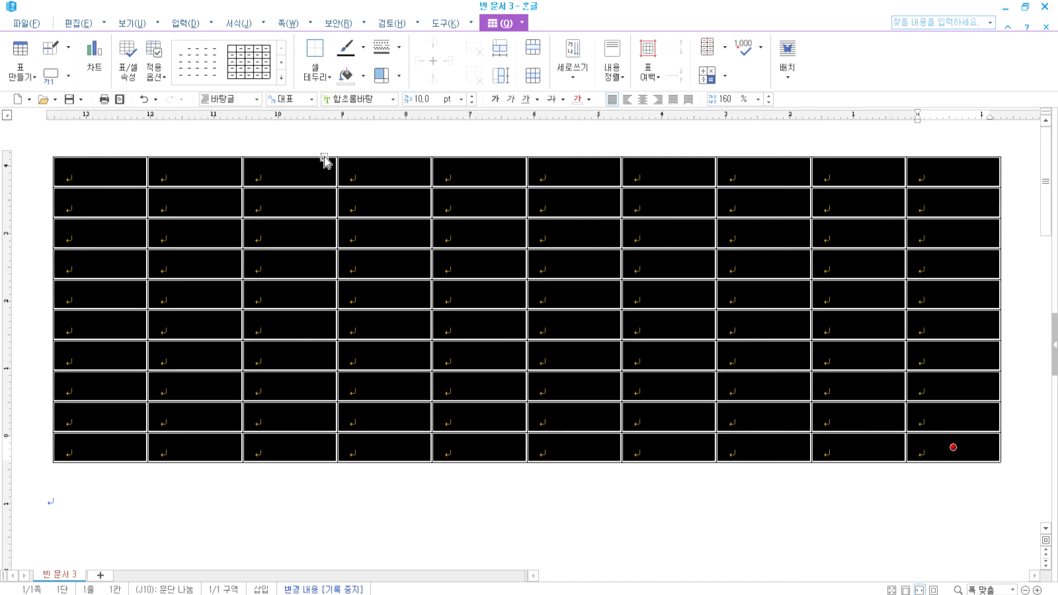
{"action": "left_click", "coordinate": [127, 62]}
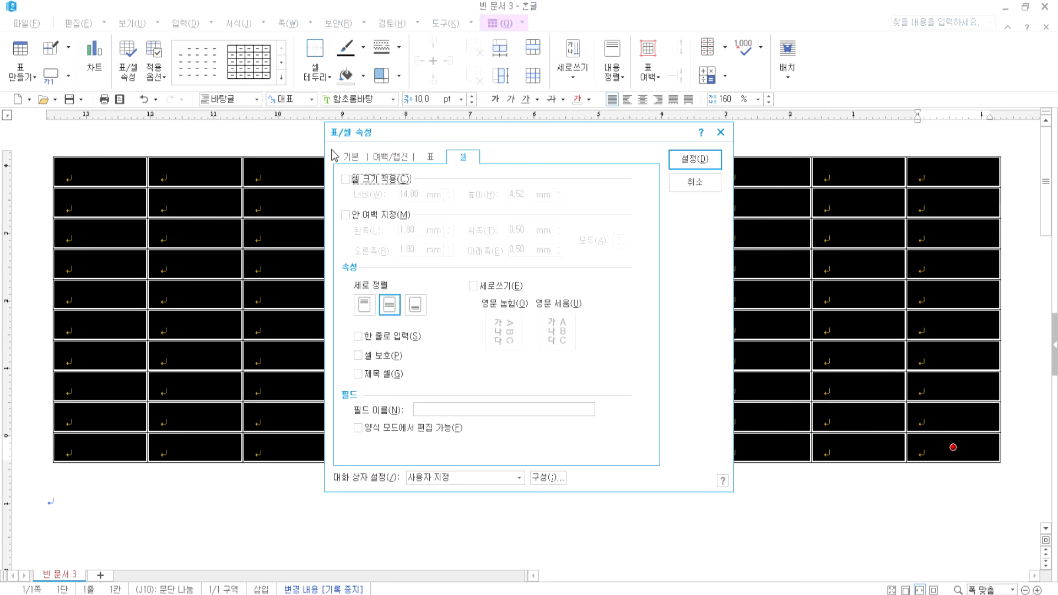
{"action": "left_click", "coordinate": [351, 157]}
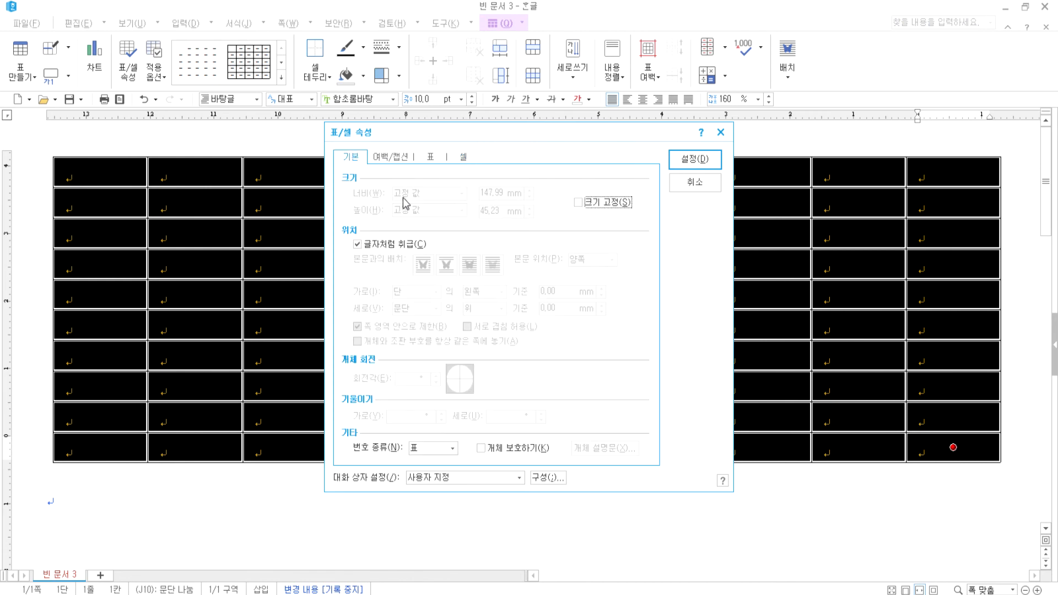
{"action": "left_click", "coordinate": [387, 161]}
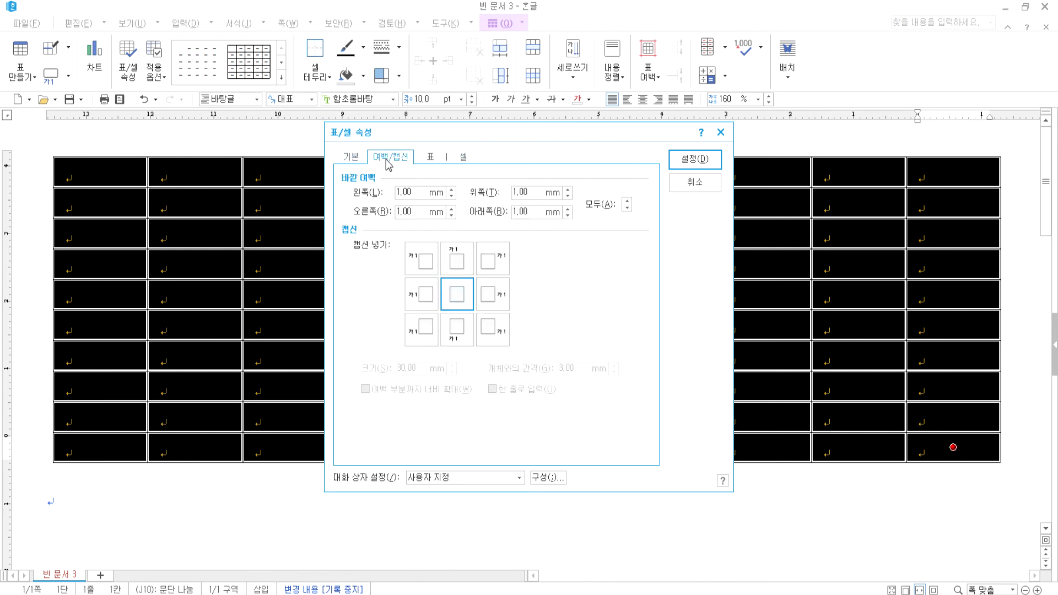
{"action": "left_click", "coordinate": [432, 159]}
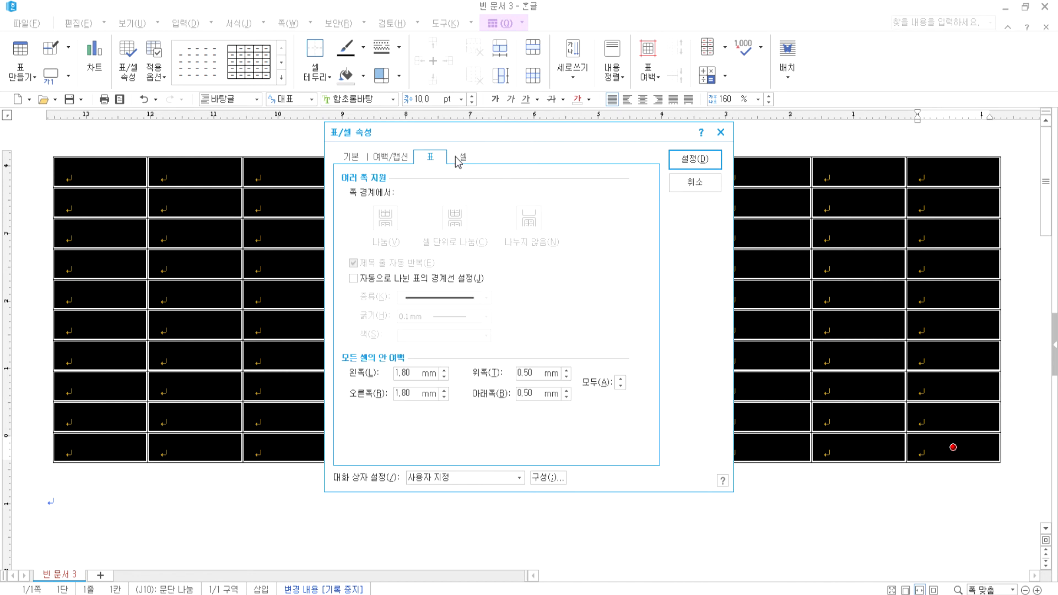
{"action": "left_click", "coordinate": [464, 160]}
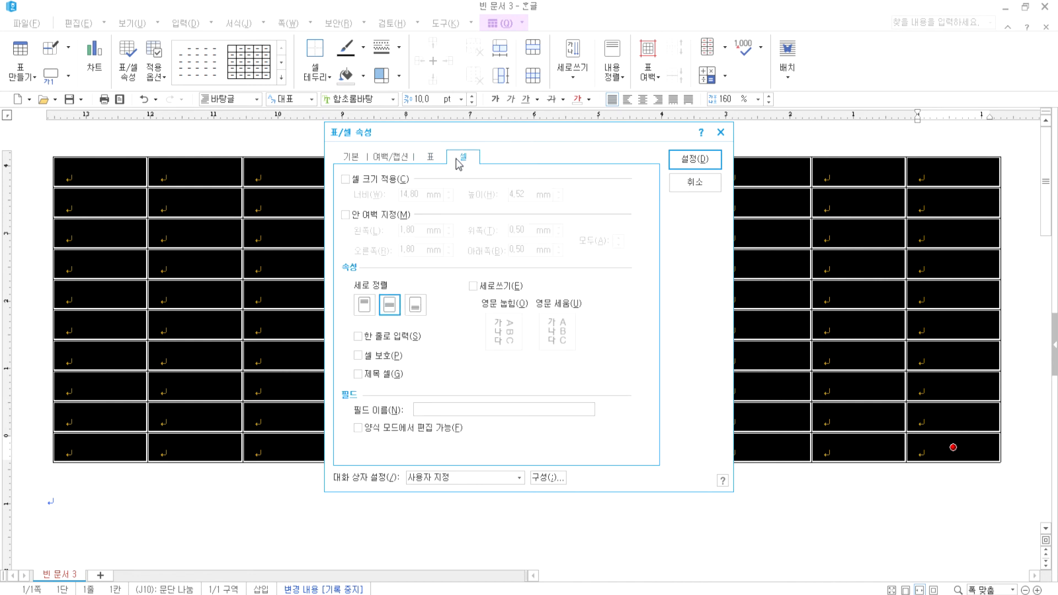
{"action": "left_click", "coordinate": [686, 186]}
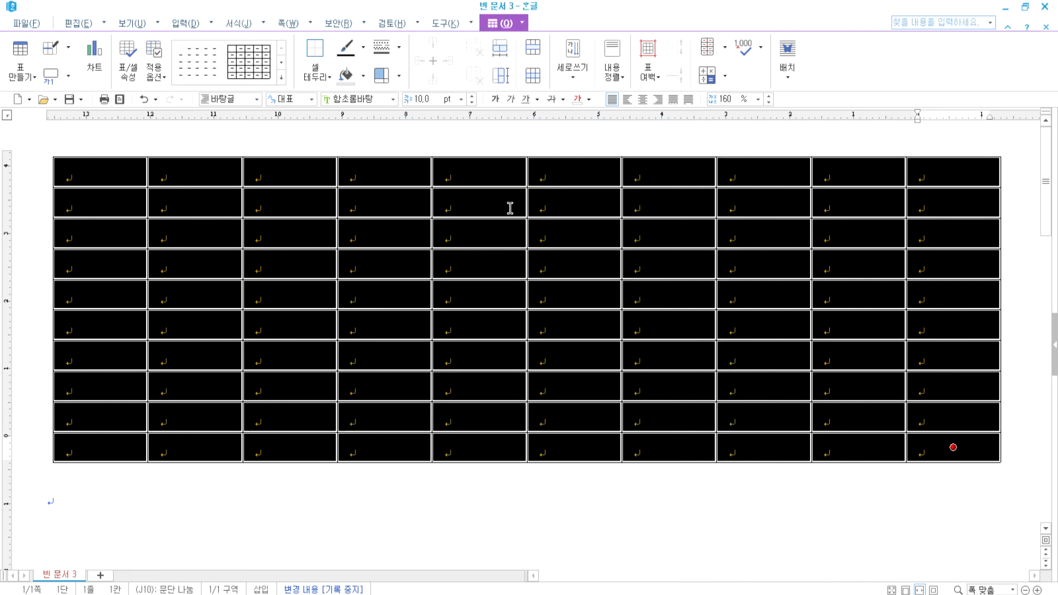
Look at the 셀 테두리/배경 choices for the selected cells, open the background settings and close them without changes
{"action": "right_click", "coordinate": [467, 176]}
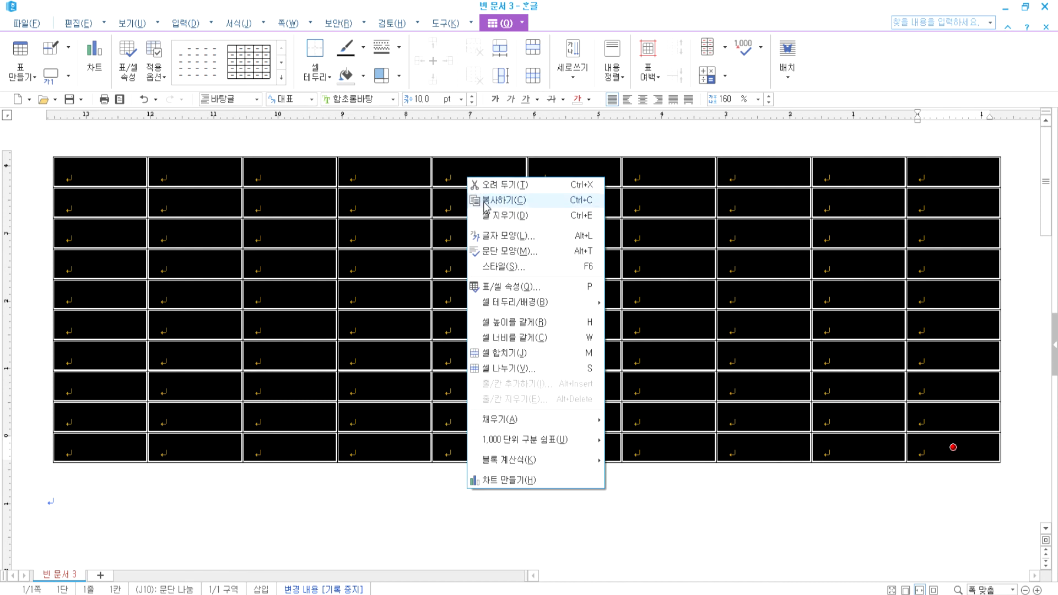
{"action": "mouse_move", "coordinate": [503, 306]}
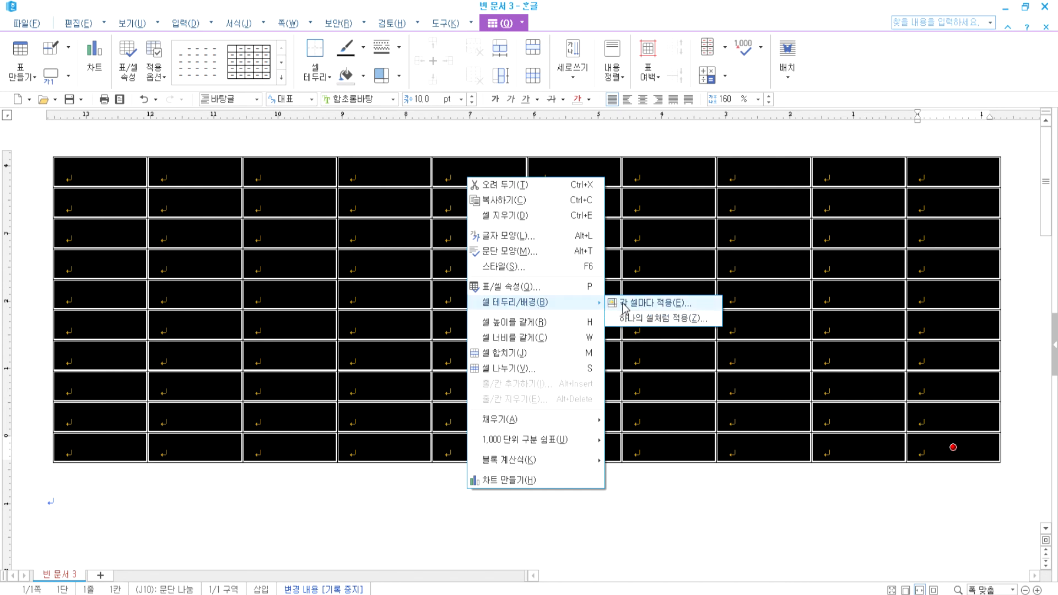
{"action": "key", "text": "Escape"}
{"action": "key", "text": "c"}
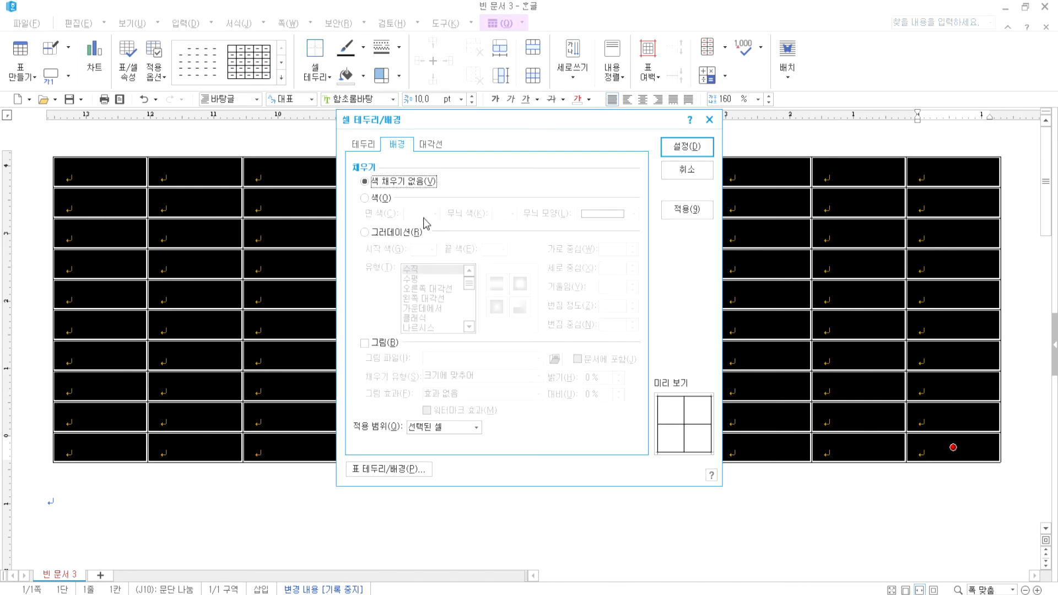
{"action": "key", "text": "Escape"}
Try a 수직 white-to-black 그러데이션 background on the selected cells with 각 셀마다 적용, and undo it
{"action": "right_click", "coordinate": [554, 242]}
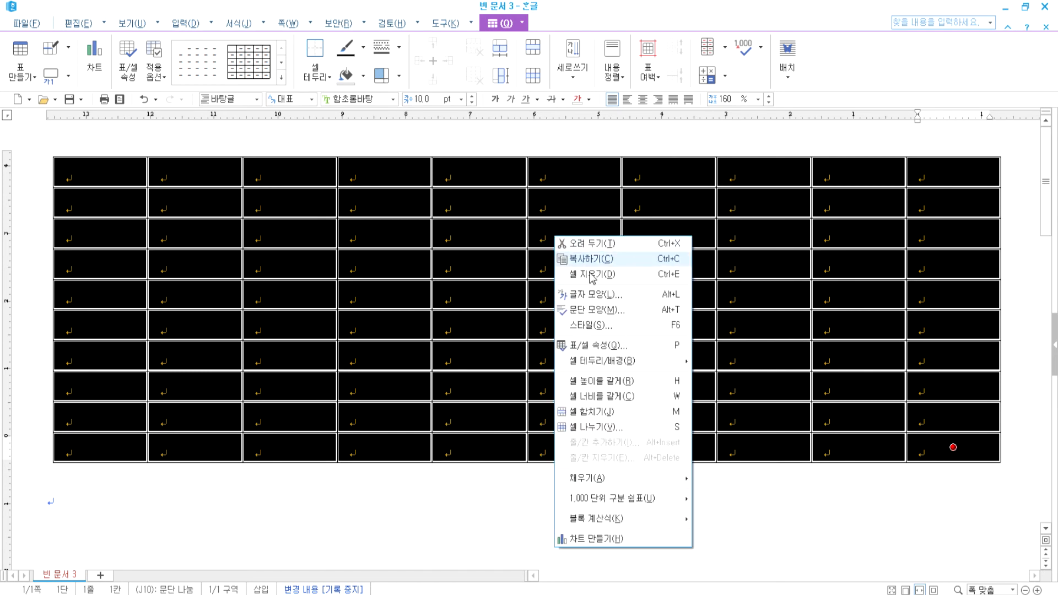
{"action": "mouse_move", "coordinate": [598, 361]}
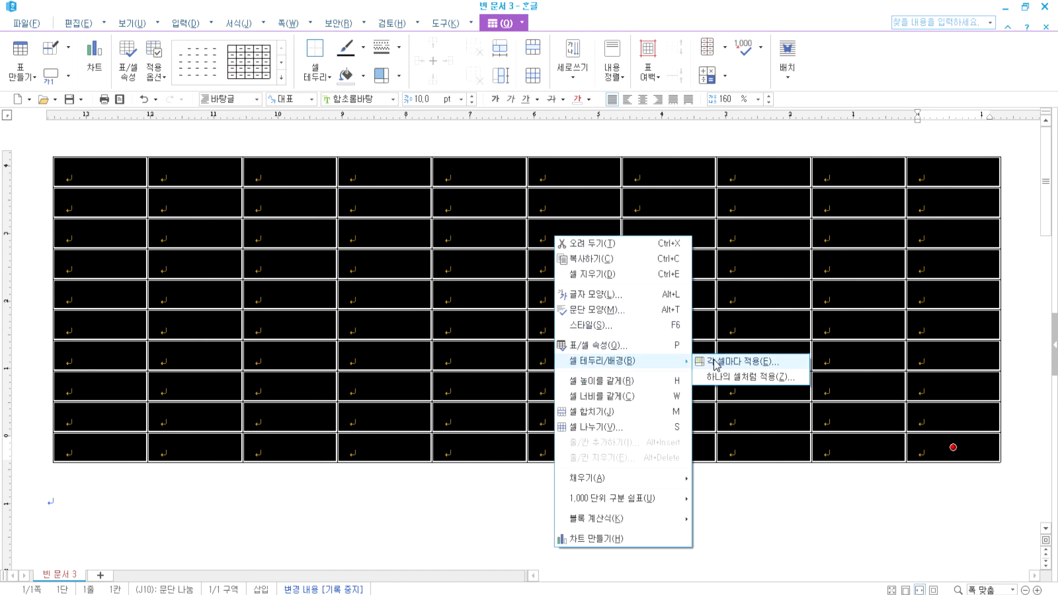
{"action": "left_click", "coordinate": [715, 363]}
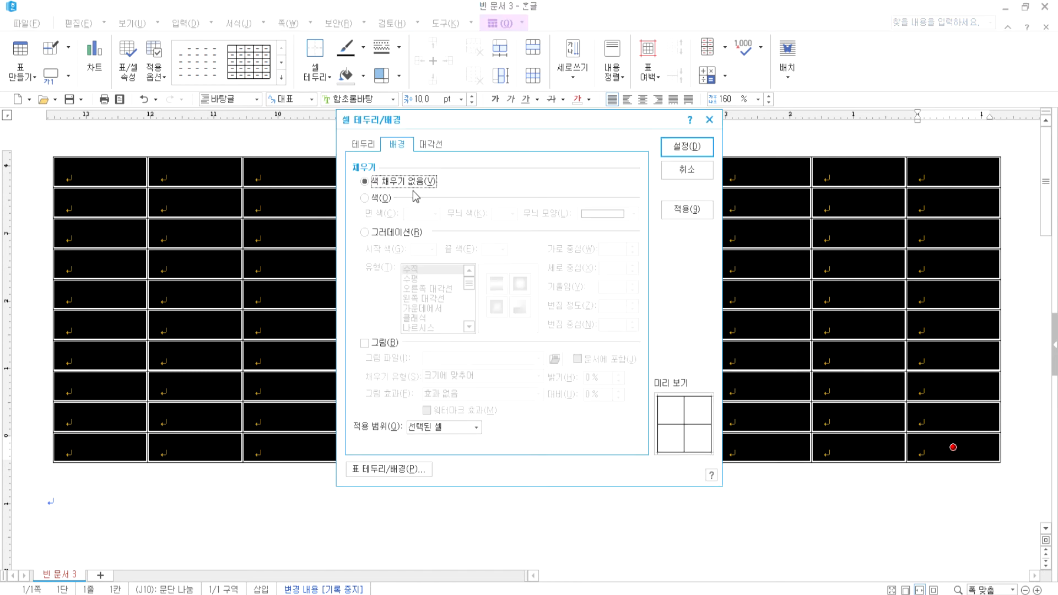
{"action": "left_click", "coordinate": [363, 145]}
{"action": "left_click", "coordinate": [396, 144]}
{"action": "left_click", "coordinate": [392, 234]}
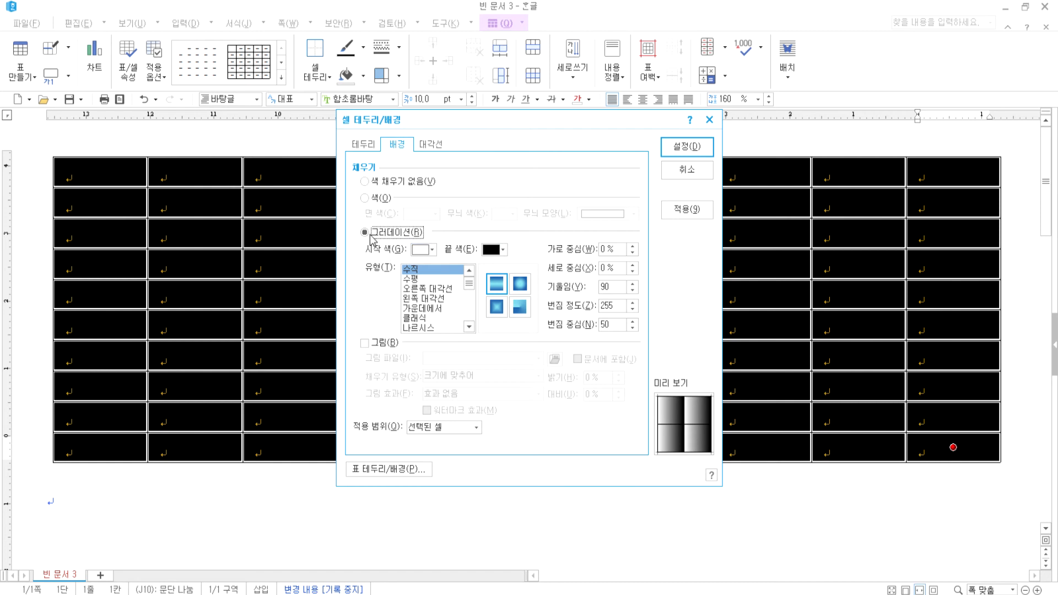
{"action": "left_click", "coordinate": [364, 181]}
{"action": "left_click", "coordinate": [365, 232]}
{"action": "left_click", "coordinate": [680, 149]}
{"action": "left_click", "coordinate": [558, 493]}
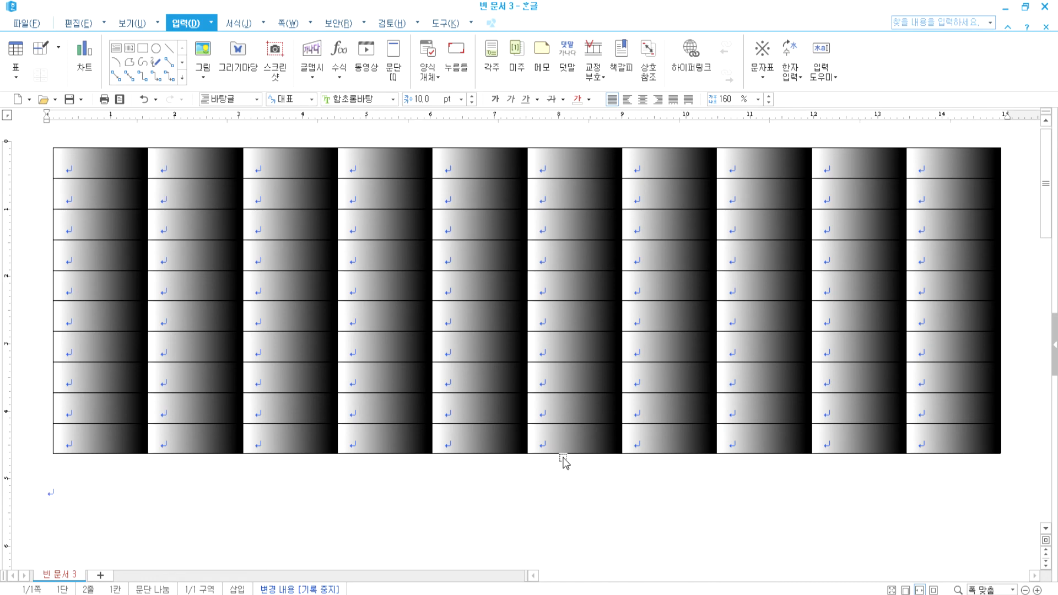
{"action": "key", "text": "ctrl+z"}
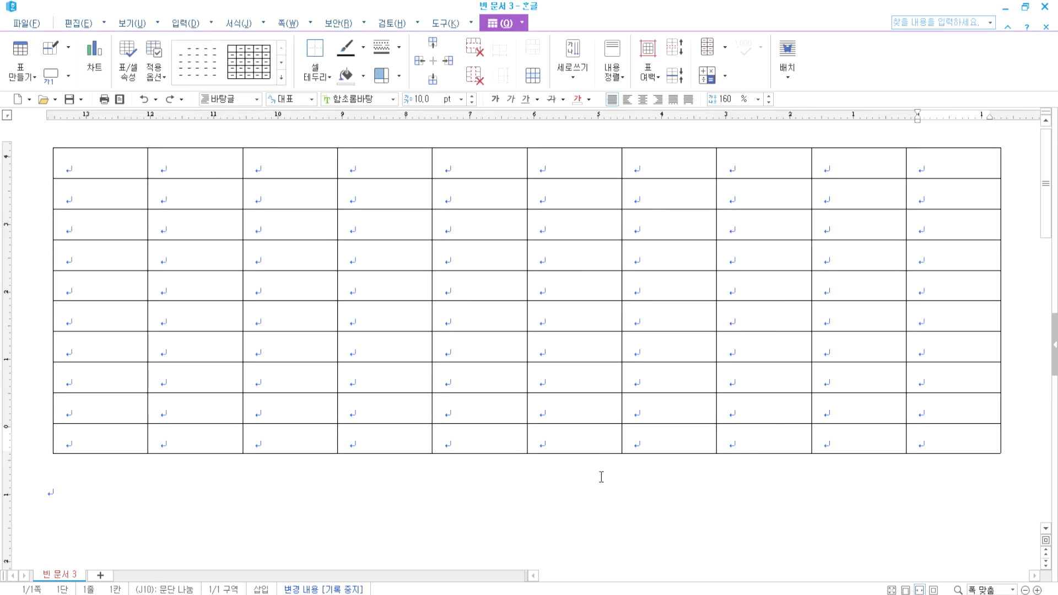
Try the 수직 white-to-black 그러데이션 across all the table's cells with 하나의 셀처럼 적용, and undo it
{"action": "left_click_drag", "start_coordinate": [111, 177], "coordinate": [951, 438]}
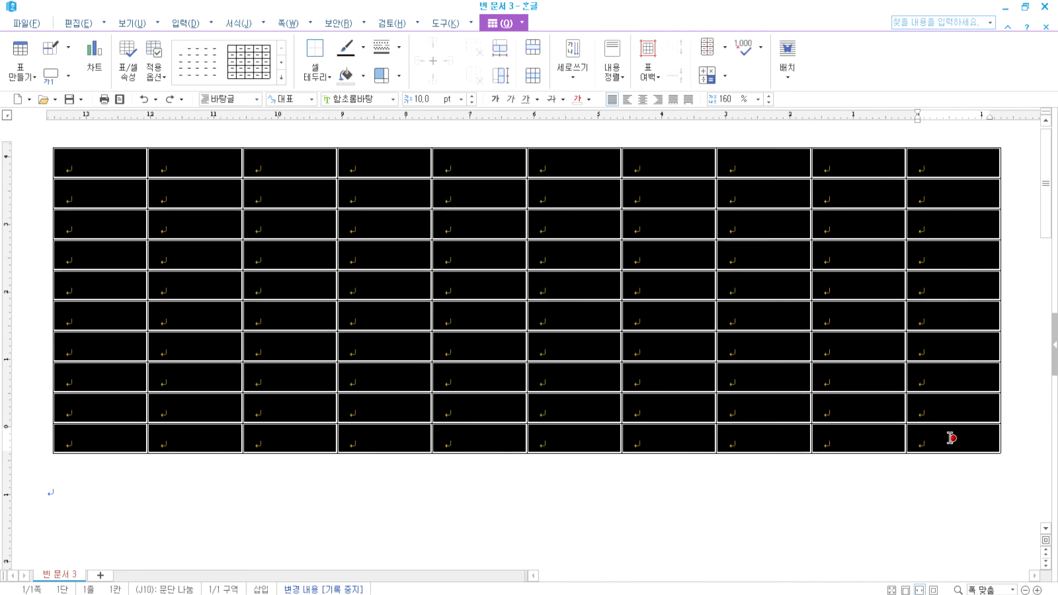
{"action": "right_click", "coordinate": [466, 190]}
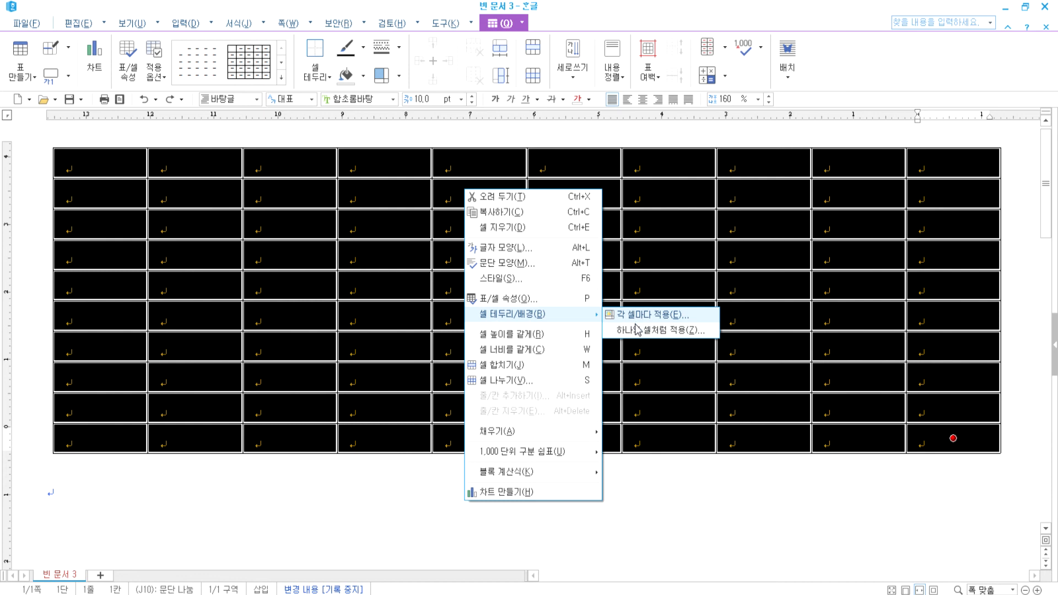
{"action": "left_click", "coordinate": [636, 335]}
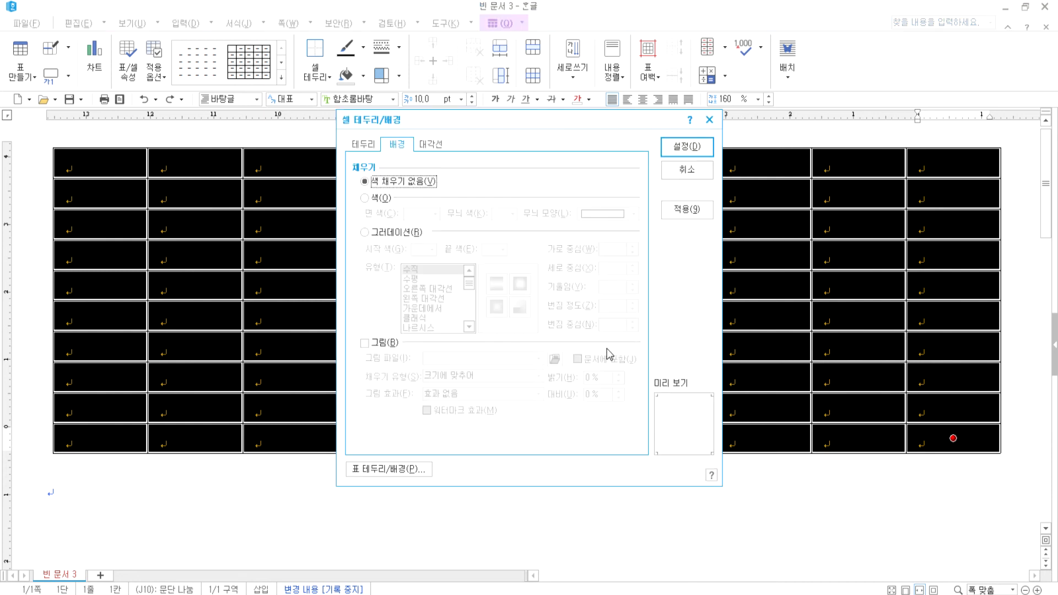
{"action": "left_click", "coordinate": [389, 233]}
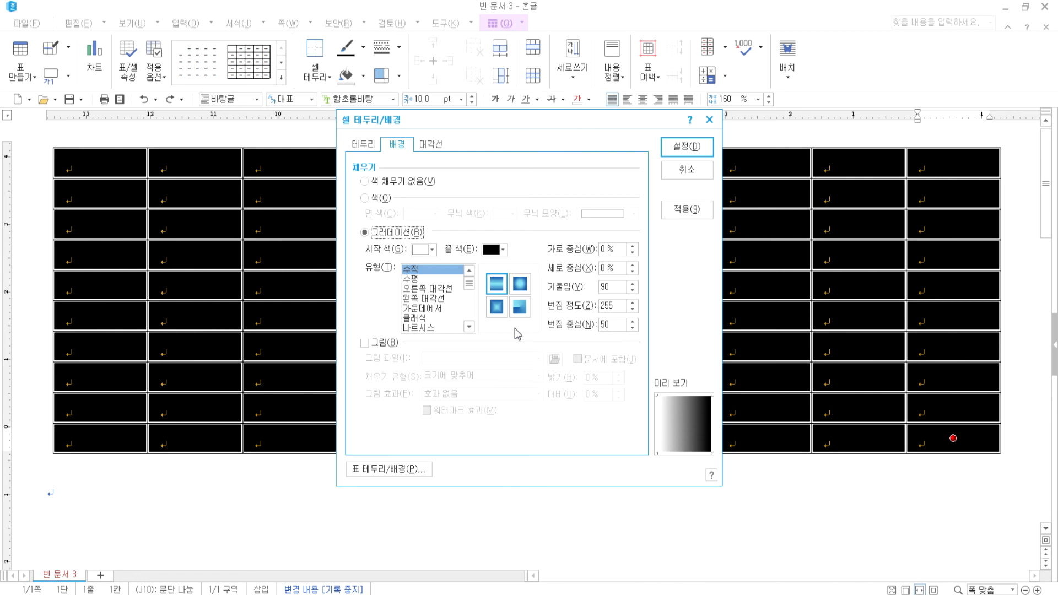
{"action": "left_click", "coordinate": [687, 147]}
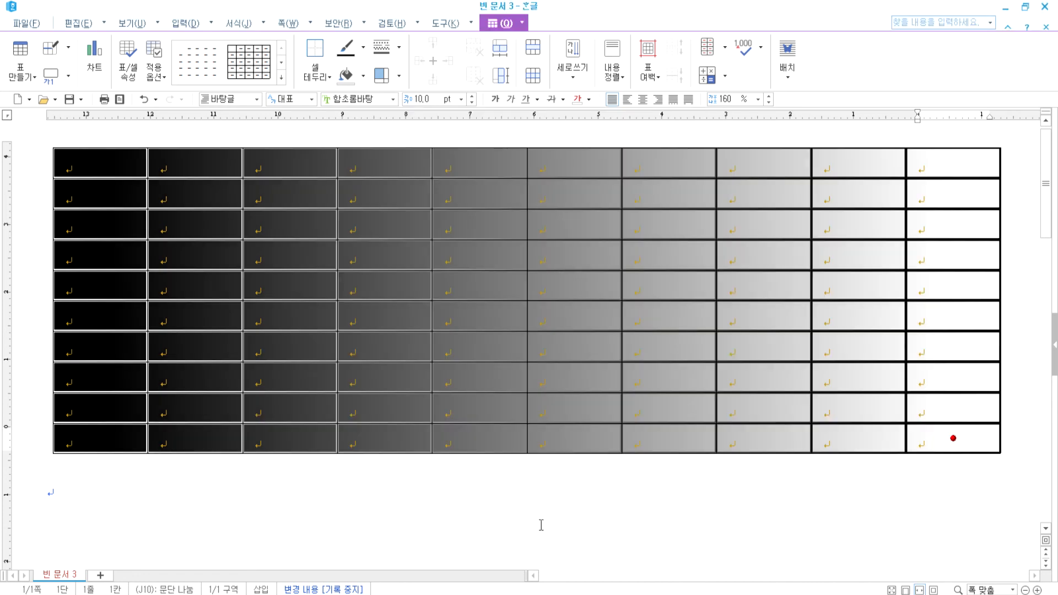
{"action": "left_click", "coordinate": [529, 544]}
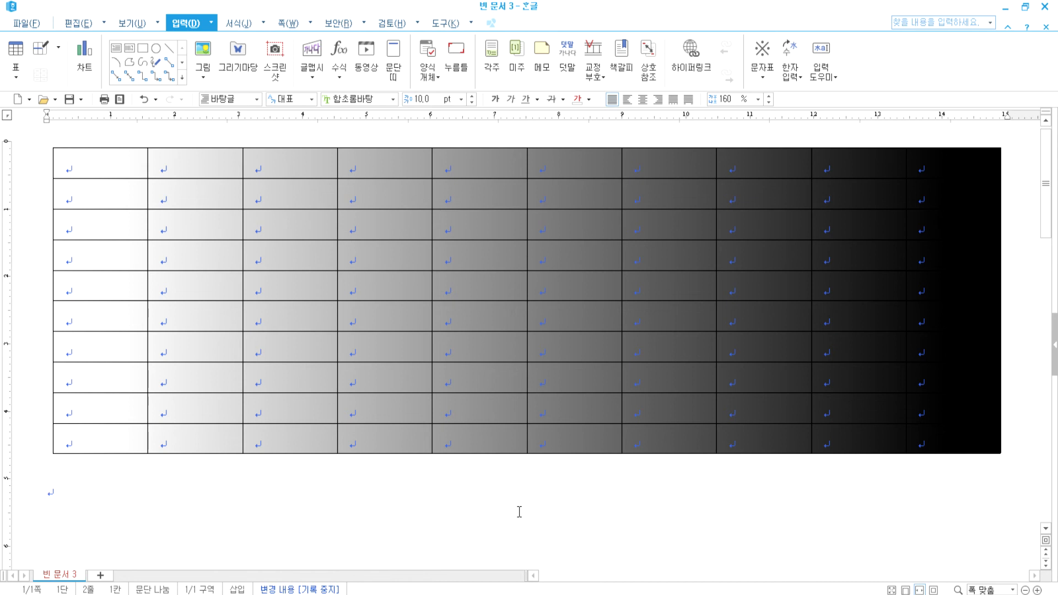
{"action": "key", "text": "ctrl+z"}
Select all the table's cells, enable a 그림 background with 각 셀마다 적용, and bring up the picture file selection
{"action": "left_click_drag", "start_coordinate": [125, 166], "coordinate": [937, 438]}
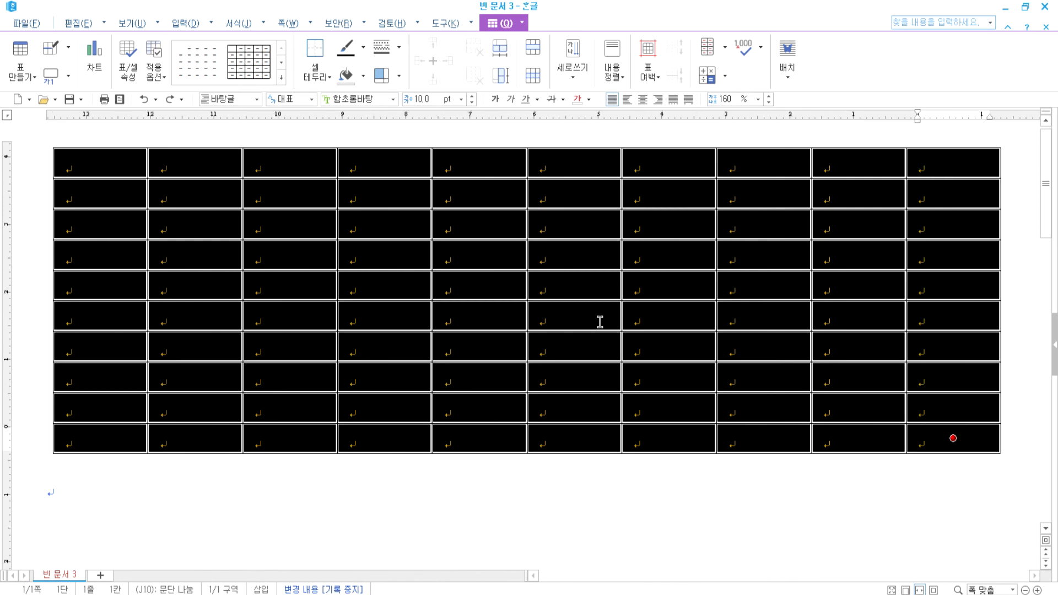
{"action": "right_click", "coordinate": [485, 226]}
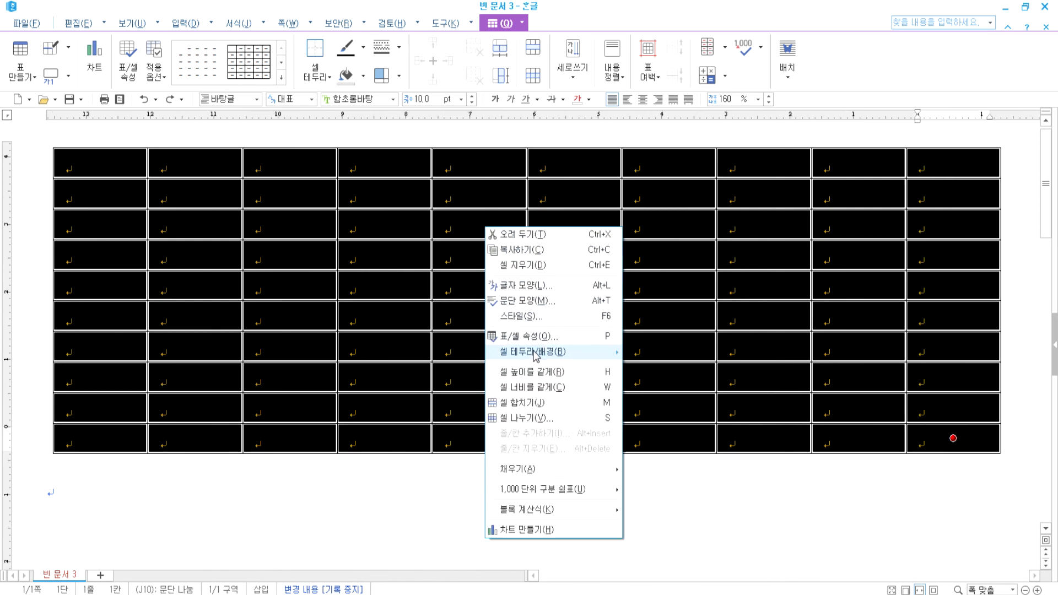
{"action": "mouse_move", "coordinate": [537, 353]}
{"action": "left_click", "coordinate": [643, 359]}
{"action": "left_click", "coordinate": [368, 340]}
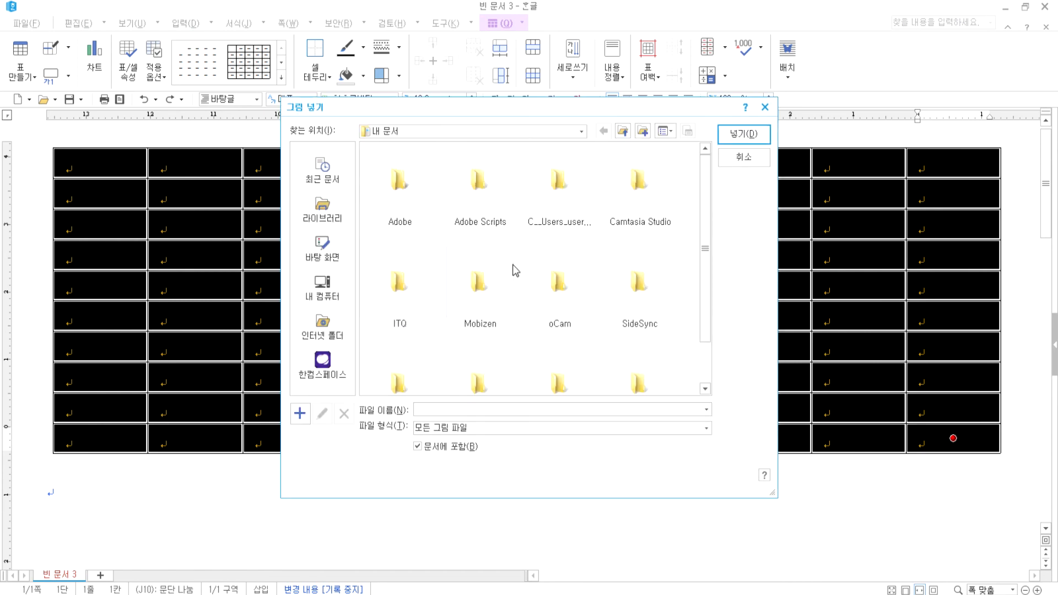
Browse from drive D: through the 315-5623(한글) folder to the 혼자 풀어보기 picture folder
{"action": "left_click_drag", "start_coordinate": [704, 243], "coordinate": [704, 334]}
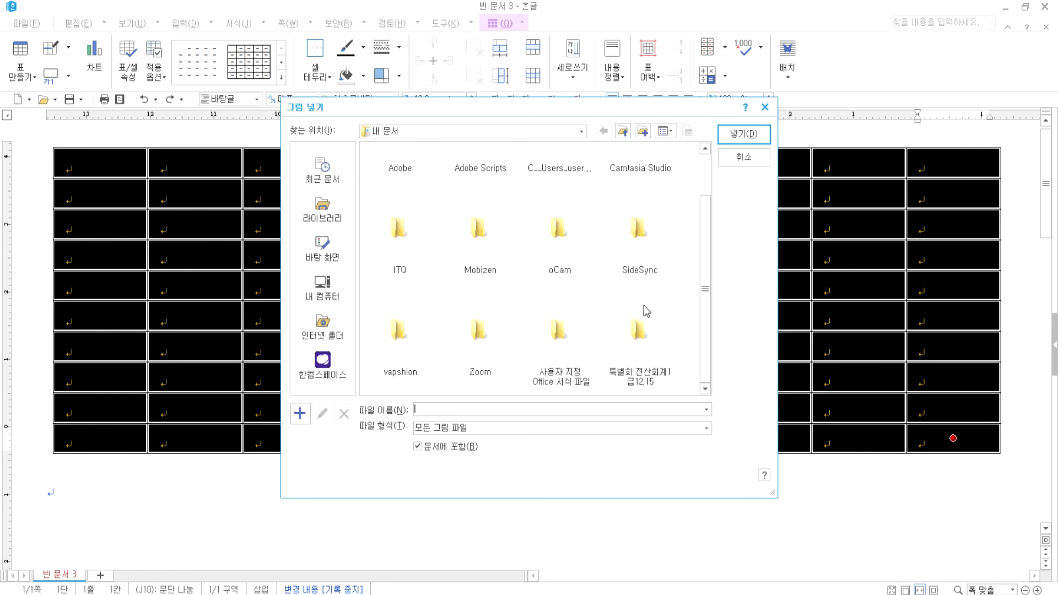
{"action": "left_click", "coordinate": [341, 285]}
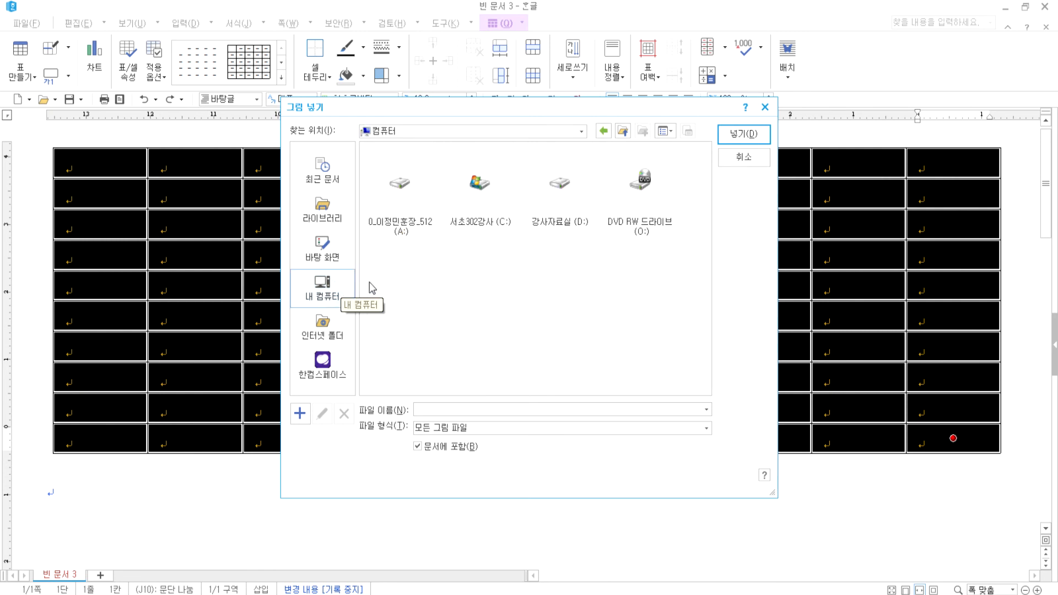
{"action": "double_click", "coordinate": [567, 203]}
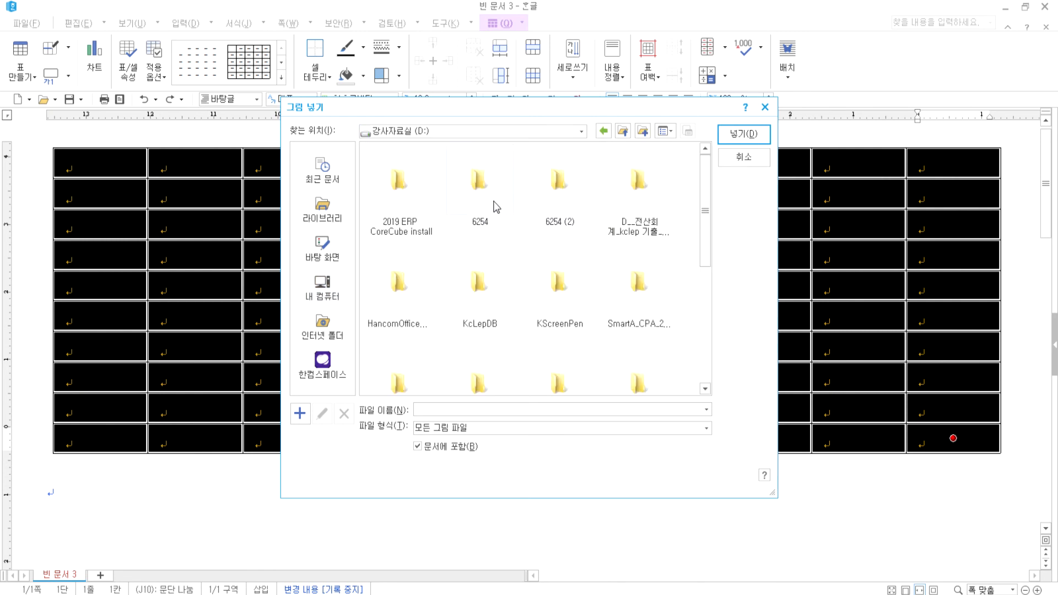
{"action": "left_click_drag", "start_coordinate": [704, 223], "coordinate": [714, 363]}
{"action": "double_click", "coordinate": [554, 229]}
{"action": "double_click", "coordinate": [416, 173]}
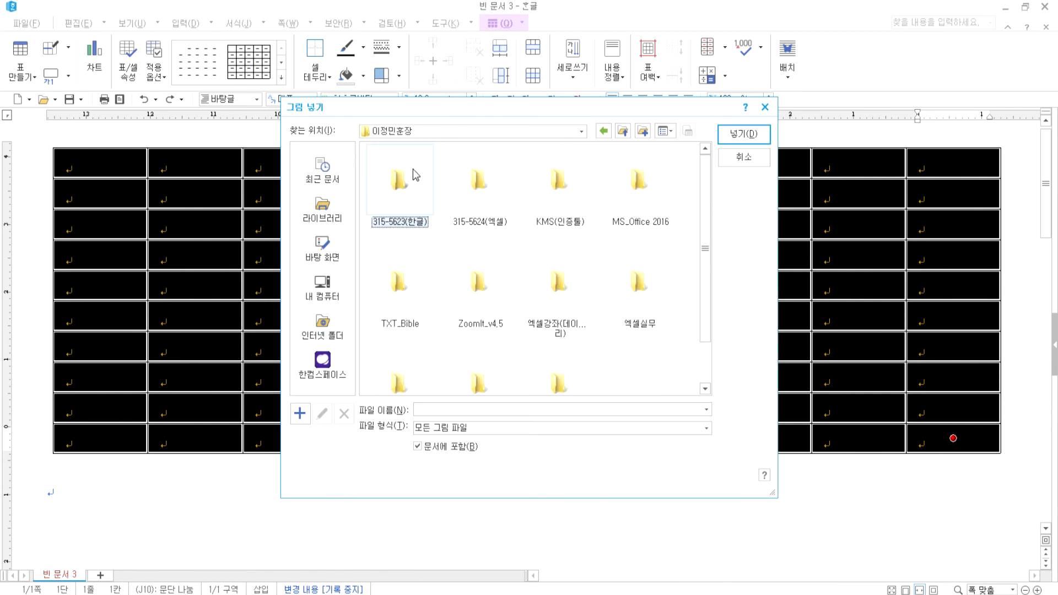
{"action": "scroll", "coordinate": [502, 319], "scroll_direction": "down", "scroll_amount": 2}
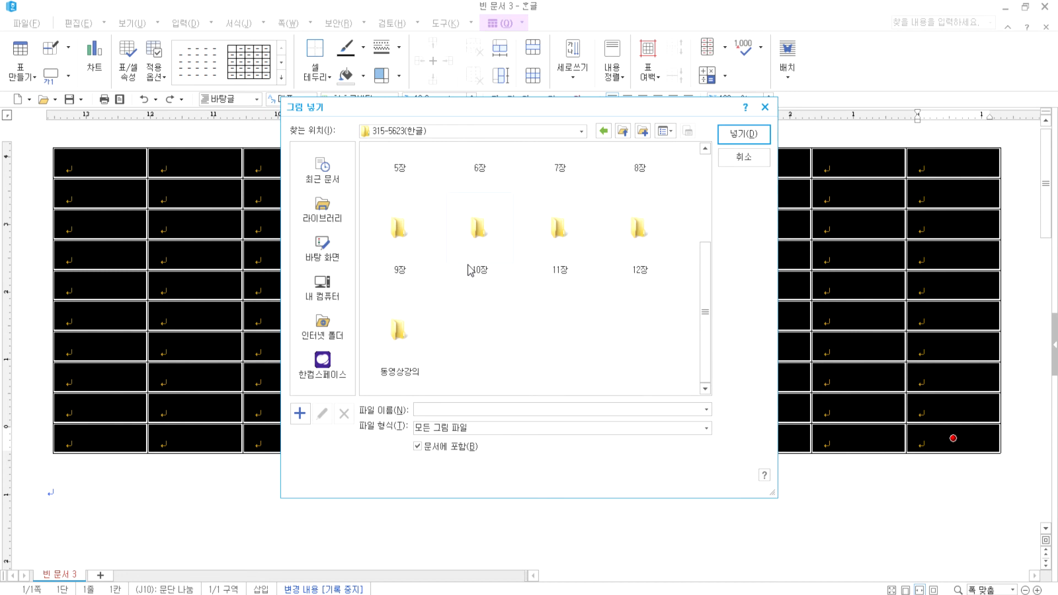
{"action": "double_click", "coordinate": [402, 232]}
{"action": "double_click", "coordinate": [396, 200]}
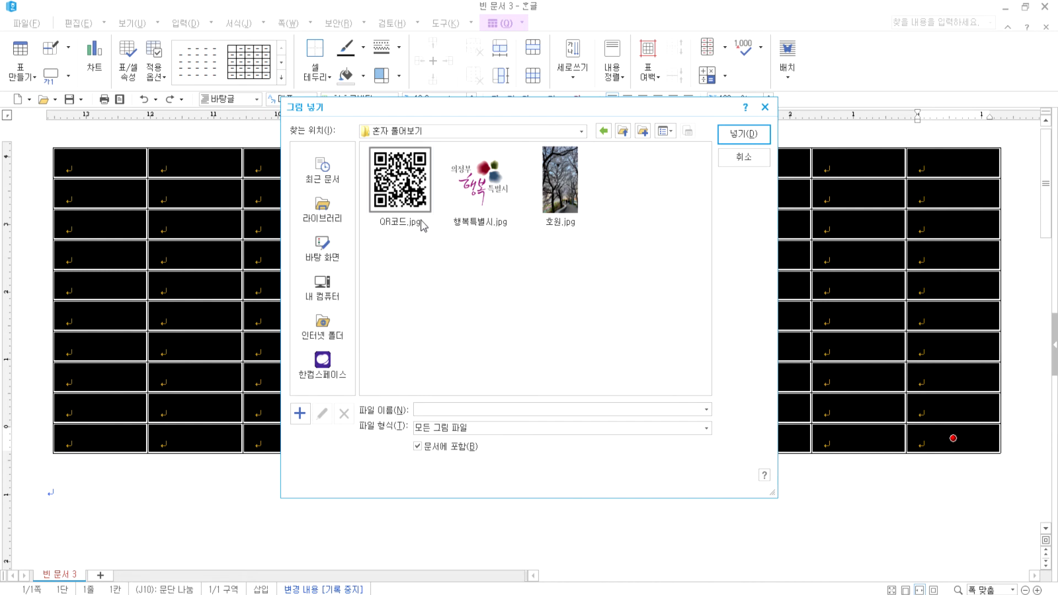
Try 행복특별시.jpg as the background picture of each cell, and undo it
{"action": "left_click", "coordinate": [484, 212]}
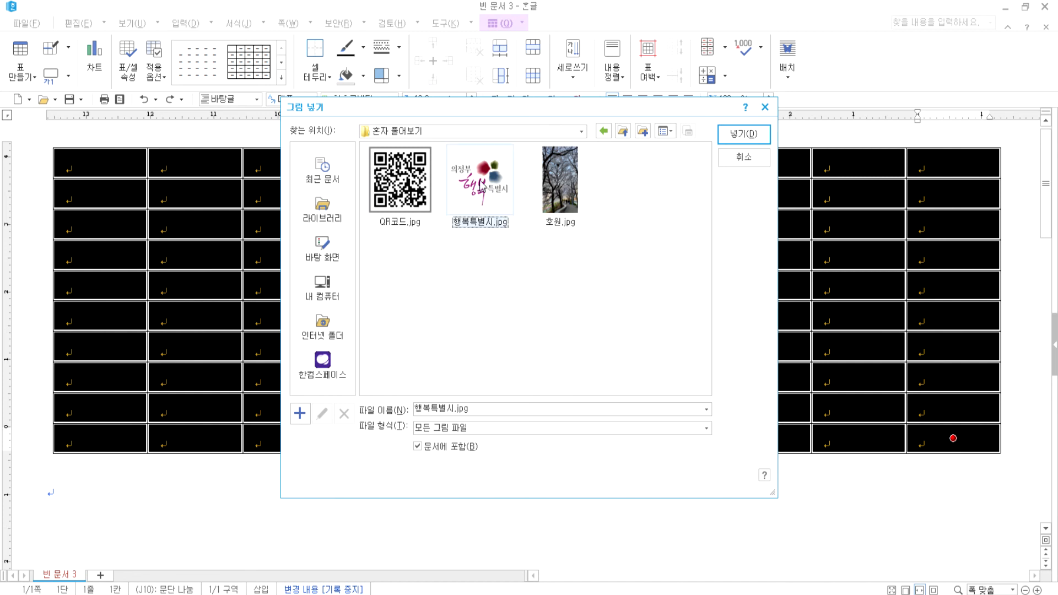
{"action": "left_click", "coordinate": [743, 134]}
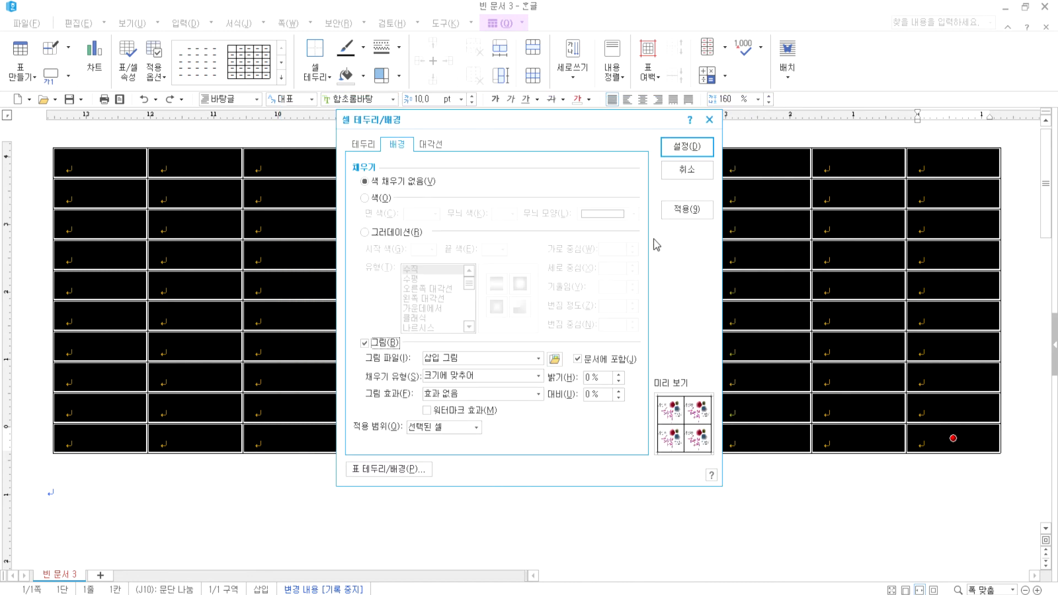
{"action": "left_click", "coordinate": [687, 147]}
{"action": "left_click", "coordinate": [500, 488]}
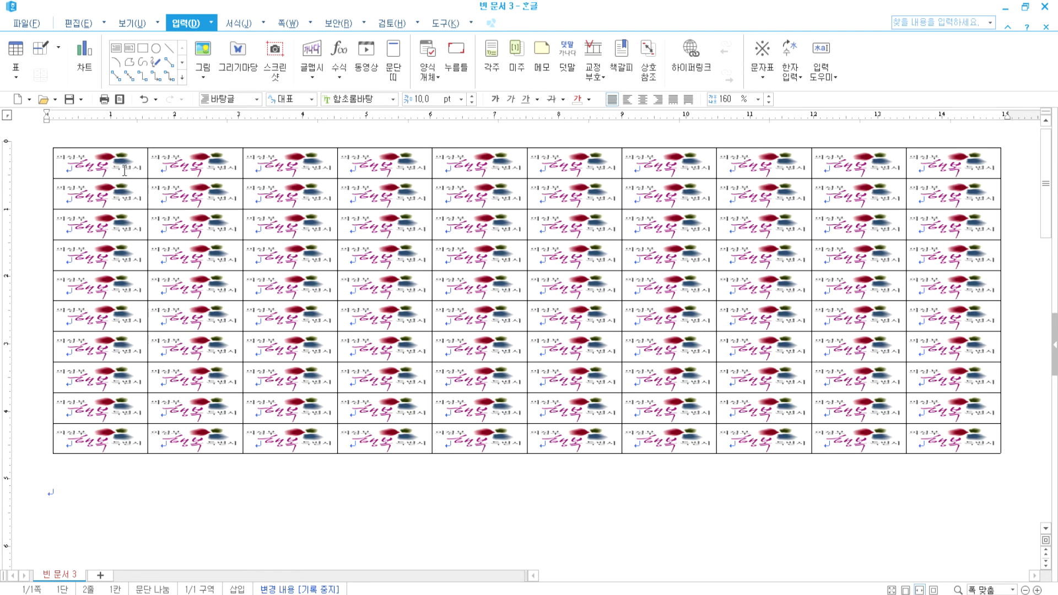
{"action": "key", "text": "ctrl+z"}
Select all the table's cells again and enable the 그림 background with 각 셀마다 적용
{"action": "left_click_drag", "start_coordinate": [132, 163], "coordinate": [944, 437]}
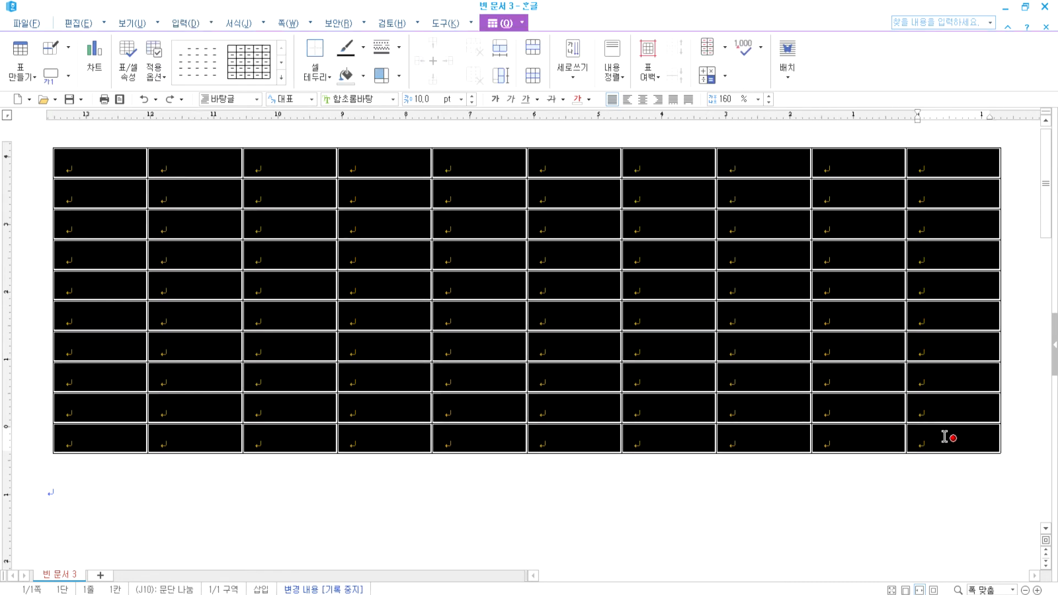
{"action": "right_click", "coordinate": [550, 229]}
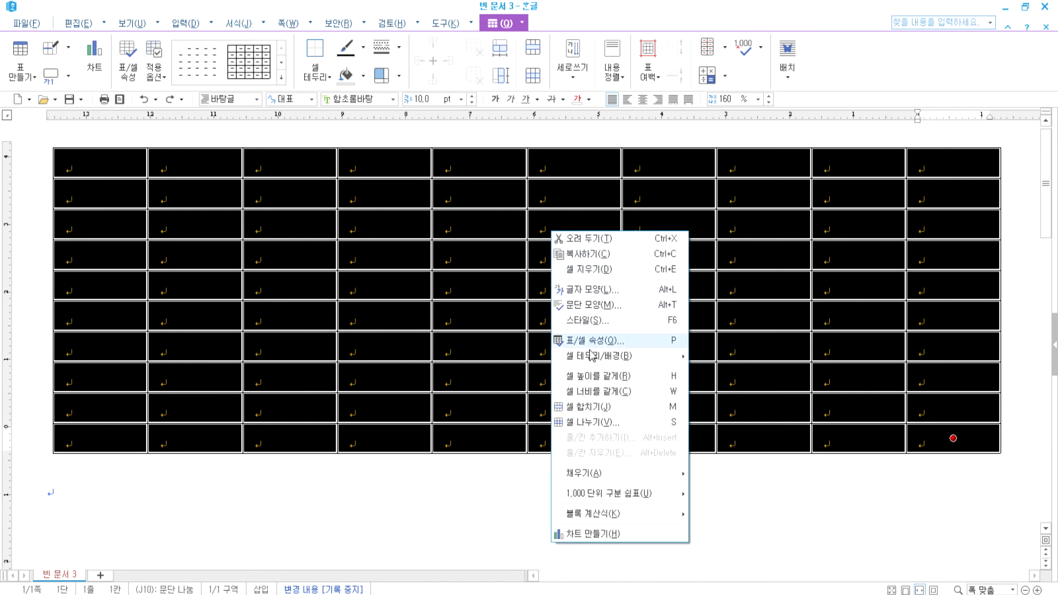
{"action": "mouse_move", "coordinate": [590, 358]}
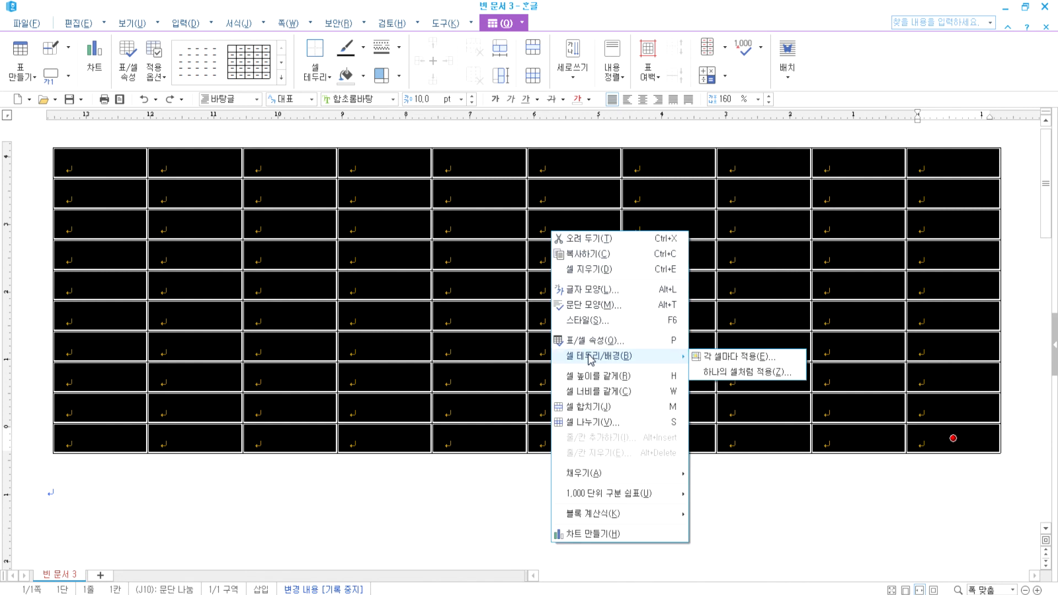
{"action": "left_click", "coordinate": [722, 363]}
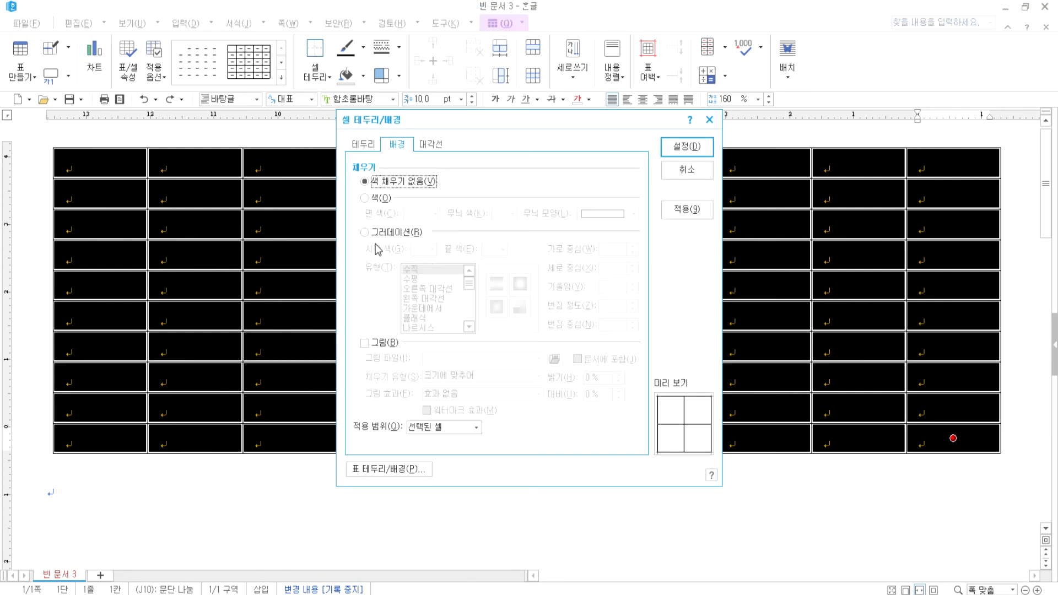
{"action": "left_click", "coordinate": [386, 343]}
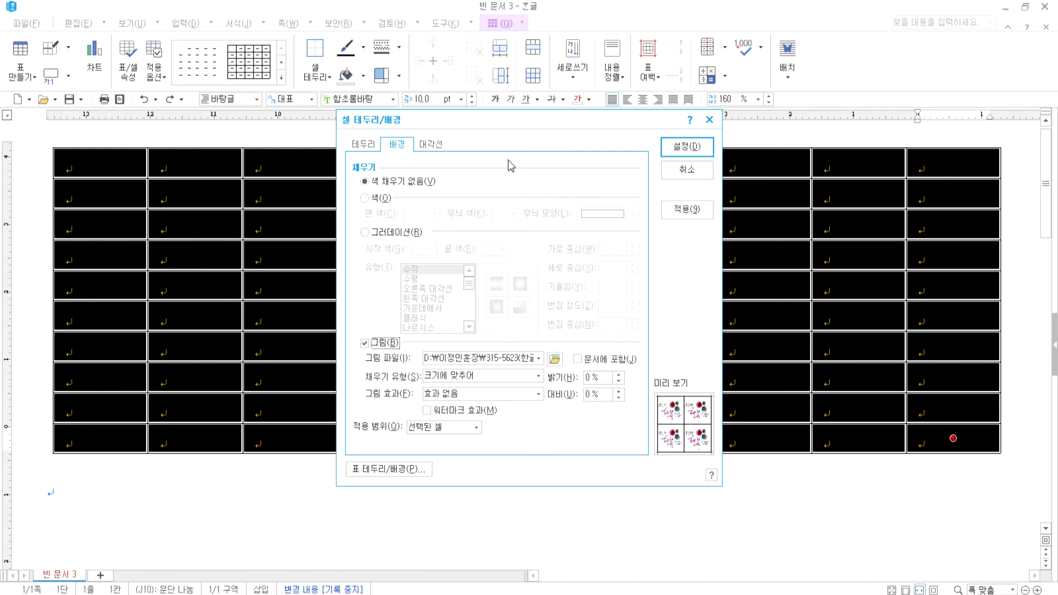
{"action": "left_click_drag", "start_coordinate": [508, 120], "coordinate": [547, 19]}
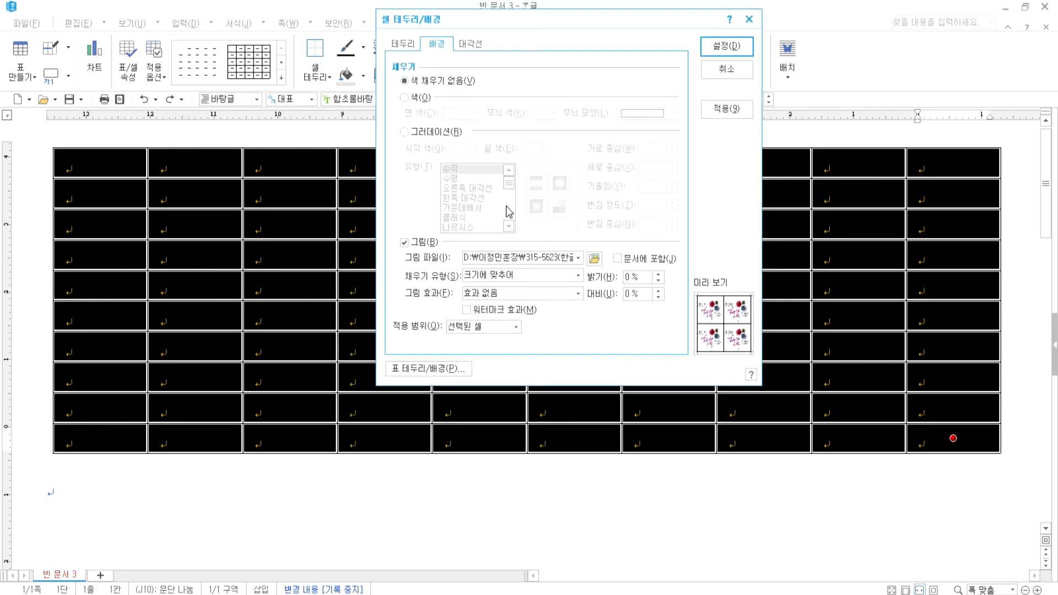
Choose 행복특별시.jpg from the 혼자 풀어보기 folder again, apply it to each selected cell, and undo it
{"action": "left_click", "coordinate": [593, 267]}
{"action": "left_click", "coordinate": [594, 259]}
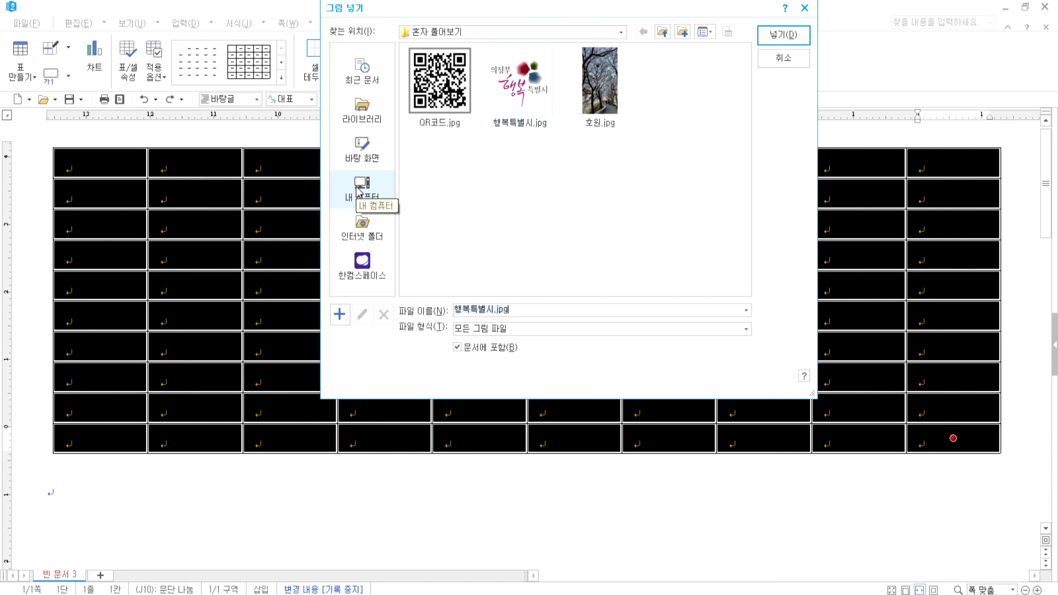
{"action": "left_click", "coordinate": [662, 32]}
{"action": "double_click", "coordinate": [445, 88]}
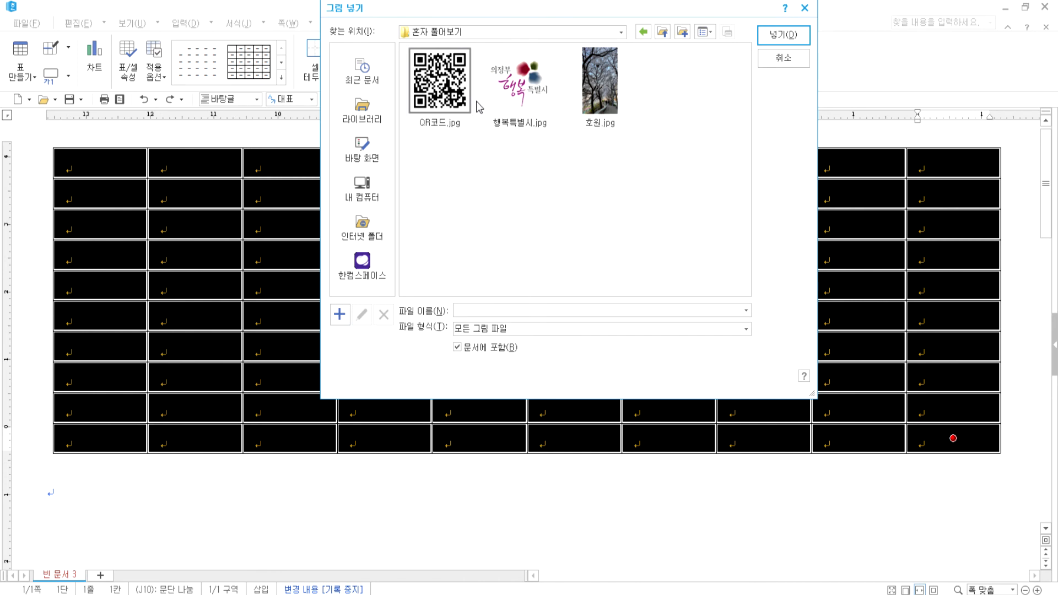
{"action": "left_click", "coordinate": [534, 103]}
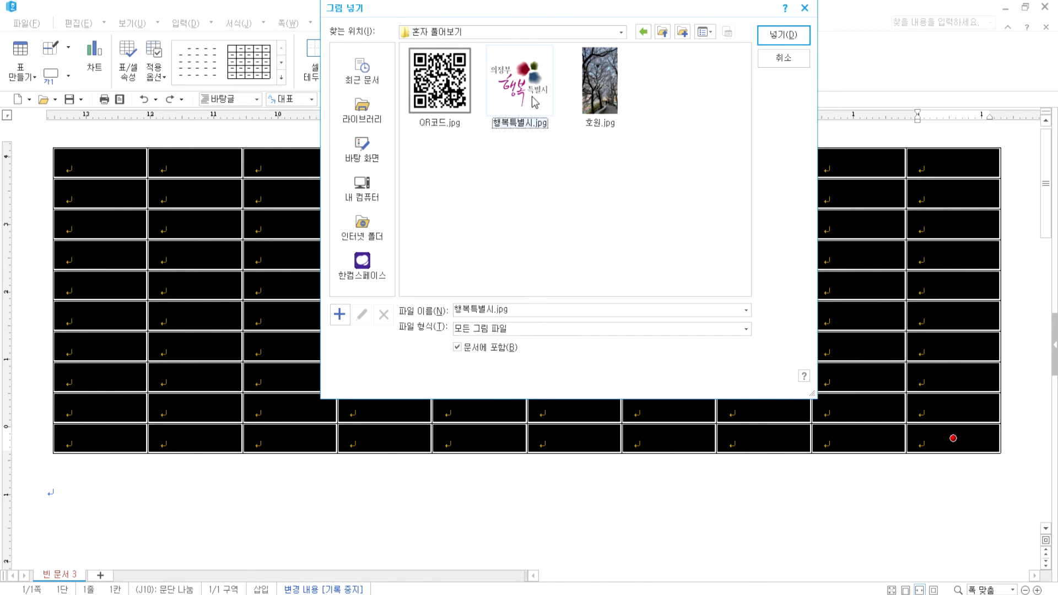
{"action": "left_click", "coordinate": [779, 40]}
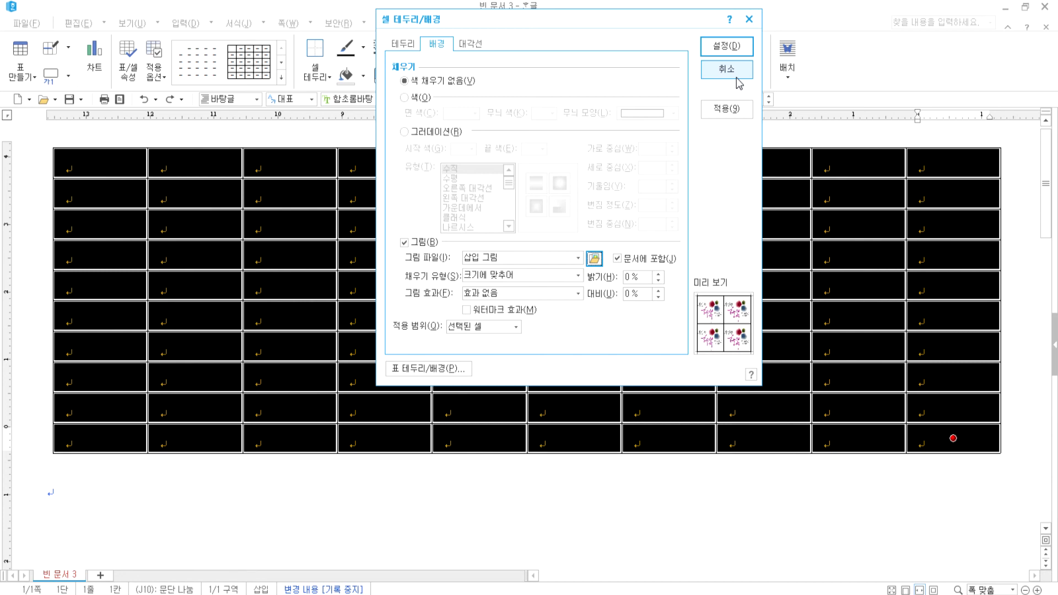
{"action": "left_click", "coordinate": [727, 47]}
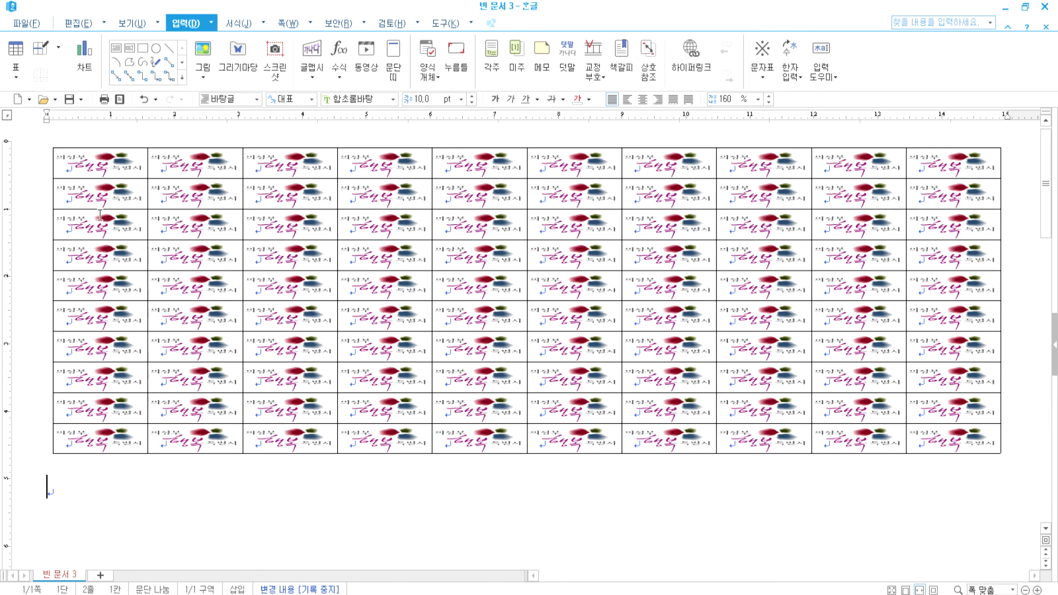
{"action": "key", "text": "ctrl+z"}
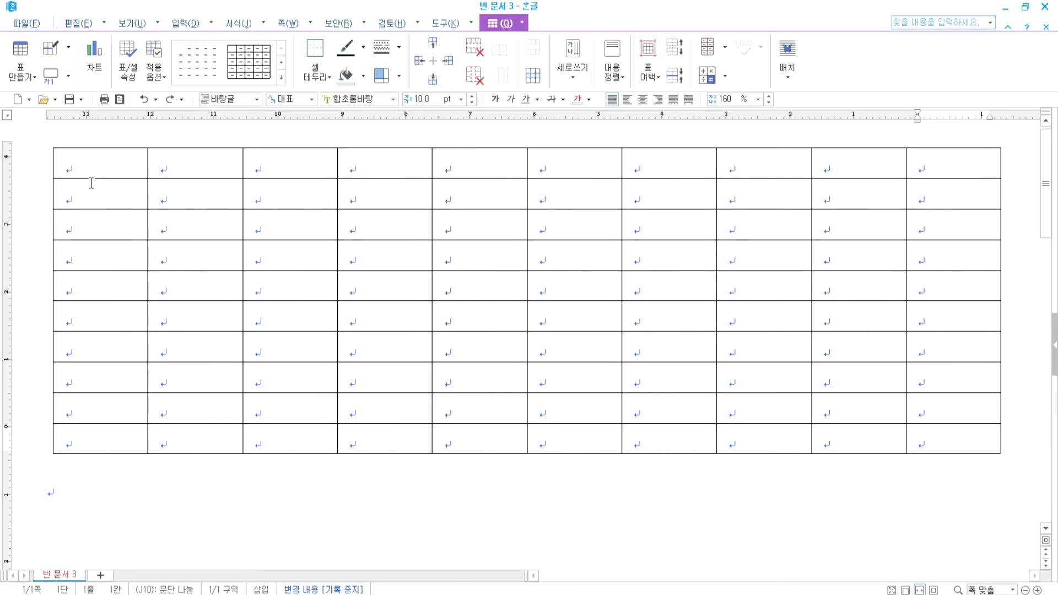
Fill all the table's cells with the 행복특별시.jpg picture as one background using 하나의 셀처럼 적용
{"action": "left_click_drag", "start_coordinate": [113, 163], "coordinate": [945, 447]}
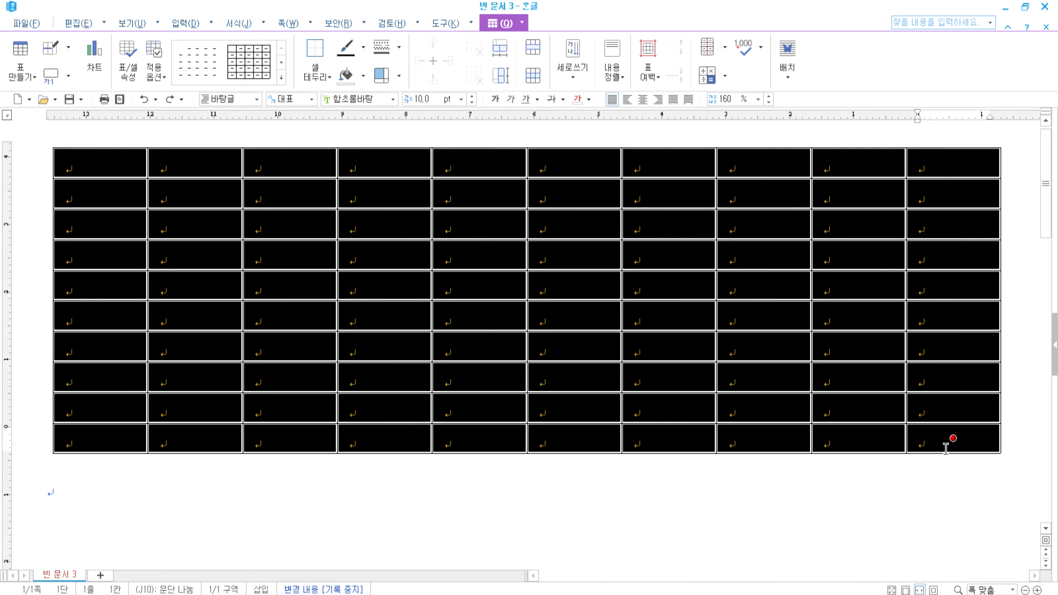
{"action": "right_click", "coordinate": [561, 235]}
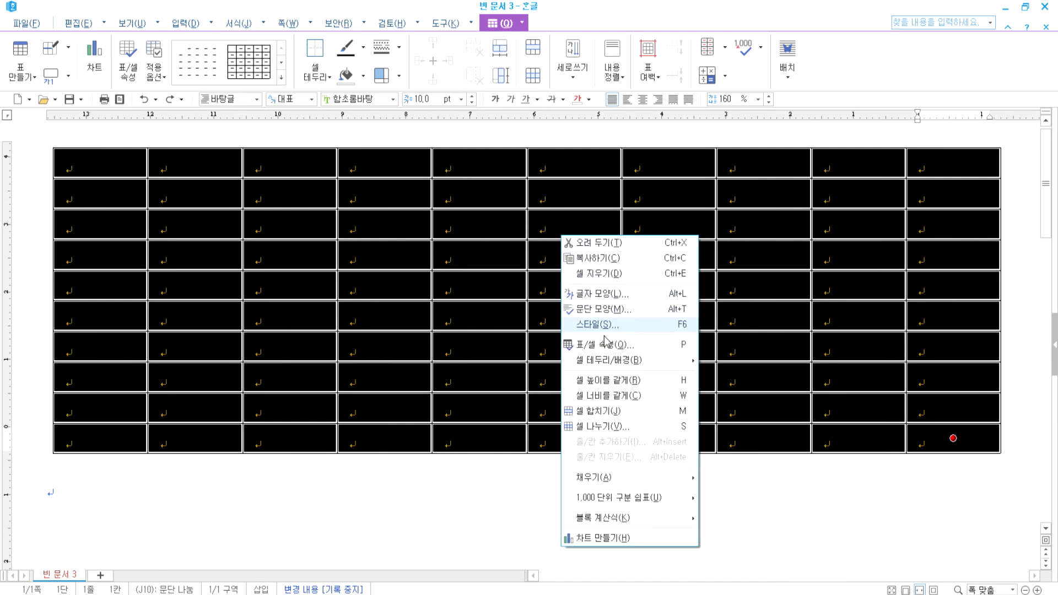
{"action": "mouse_move", "coordinate": [602, 365]}
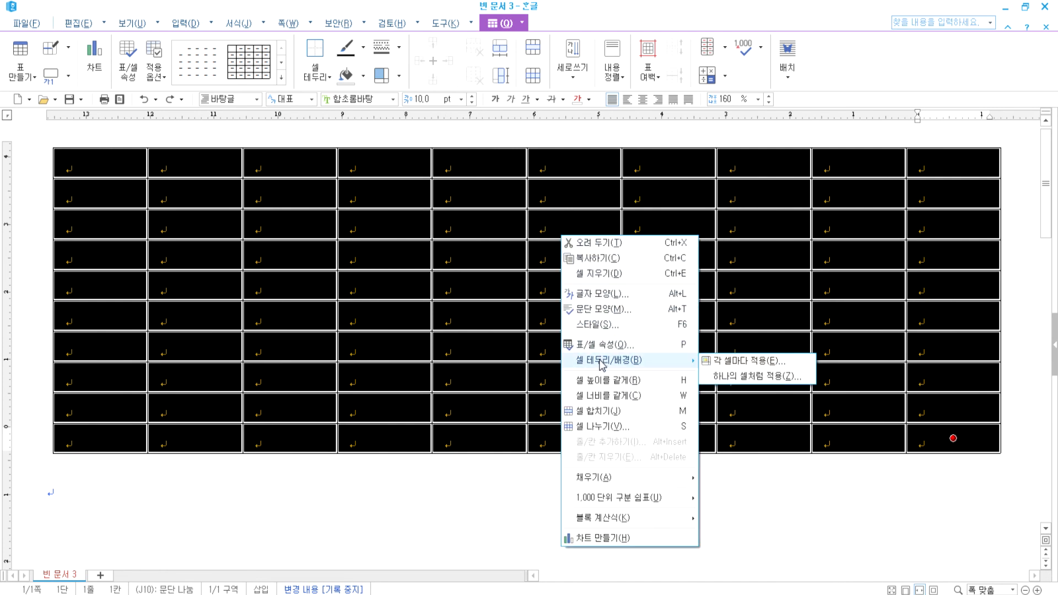
{"action": "left_click", "coordinate": [736, 377]}
{"action": "left_click", "coordinate": [383, 345]}
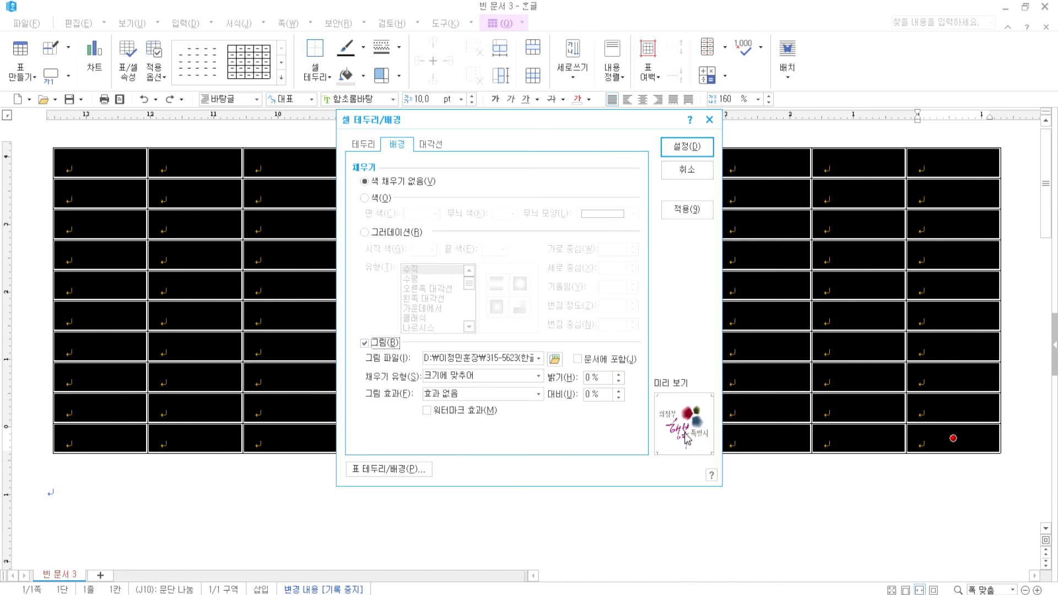
{"action": "left_click", "coordinate": [675, 150]}
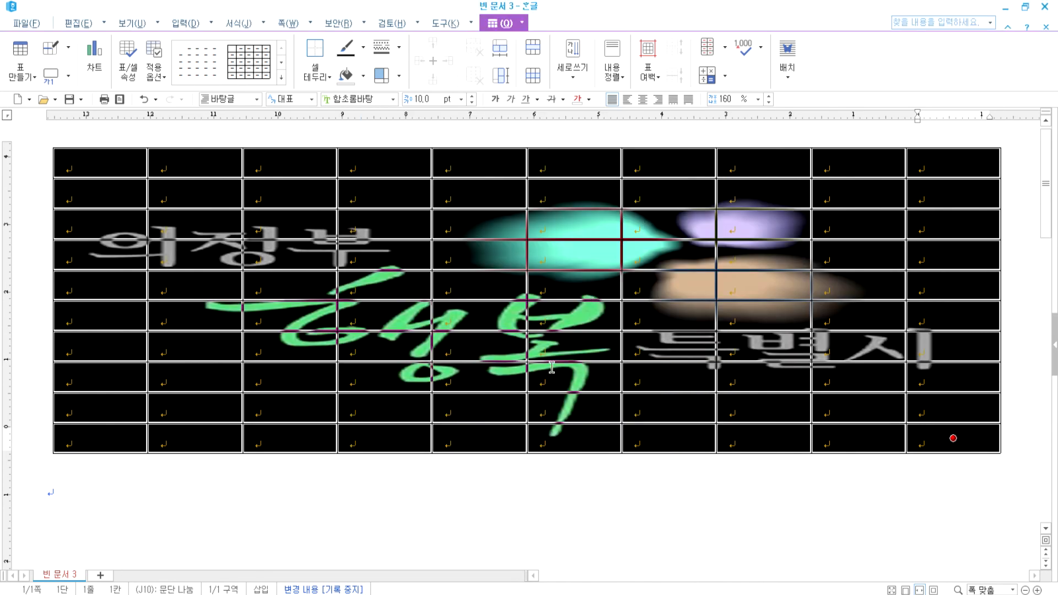
{"action": "left_click", "coordinate": [501, 467]}
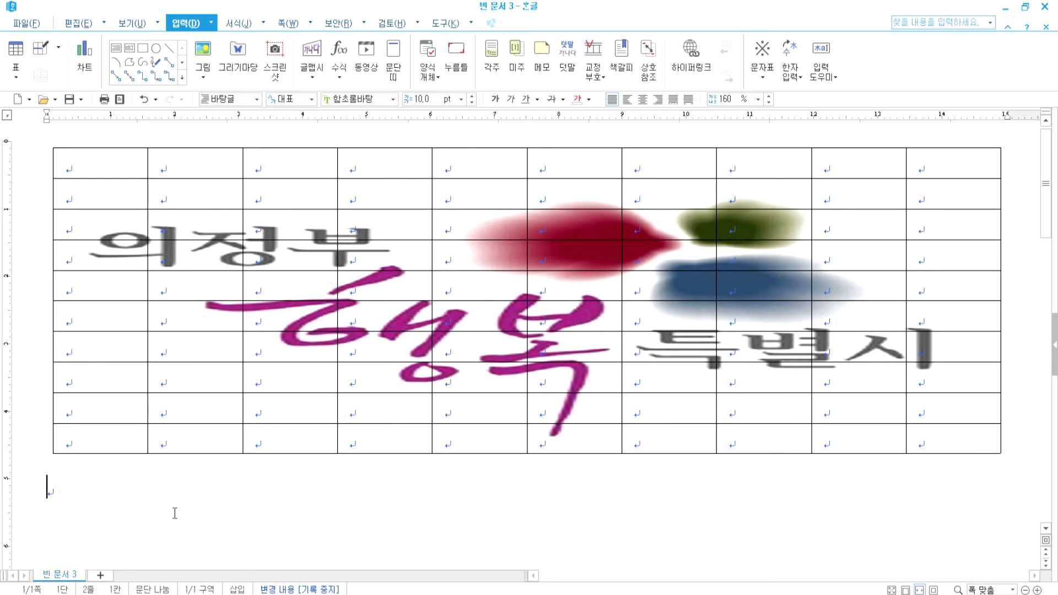
Place a copy of the whole picture-filled table directly below the original
{"action": "left_click", "coordinate": [200, 462]}
{"action": "left_click_drag", "start_coordinate": [200, 588], "coordinate": [176, 521]}
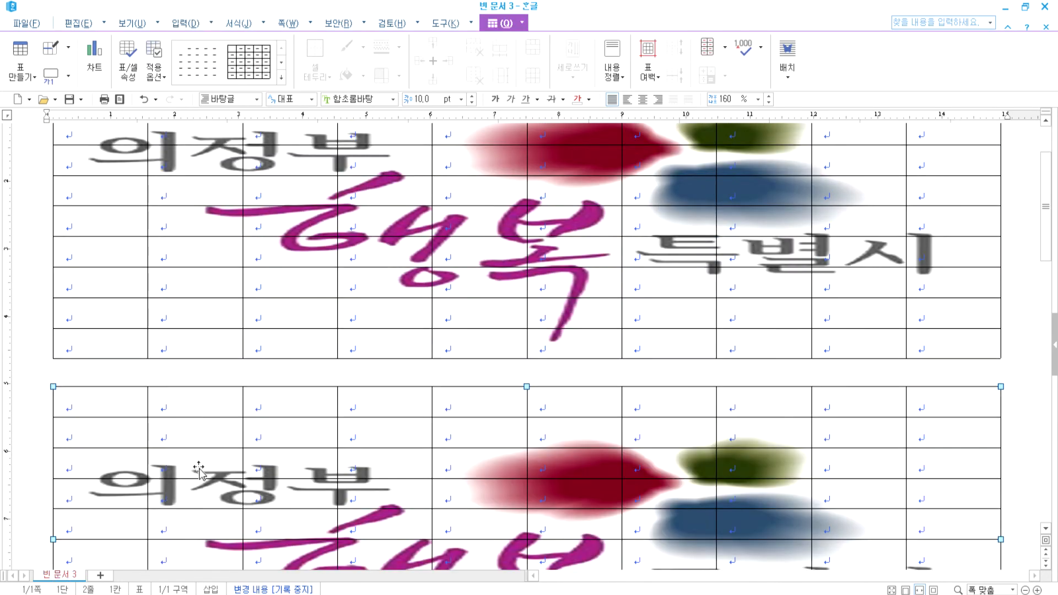
Remove the picture background from all cells of the upper table with 하나의 셀처럼 적용, keeping 색 채우기 없음
{"action": "scroll", "coordinate": [207, 435], "scroll_direction": "up", "scroll_amount": 2}
{"action": "left_click_drag", "start_coordinate": [102, 191], "coordinate": [856, 452]}
{"action": "right_click", "coordinate": [603, 287]}
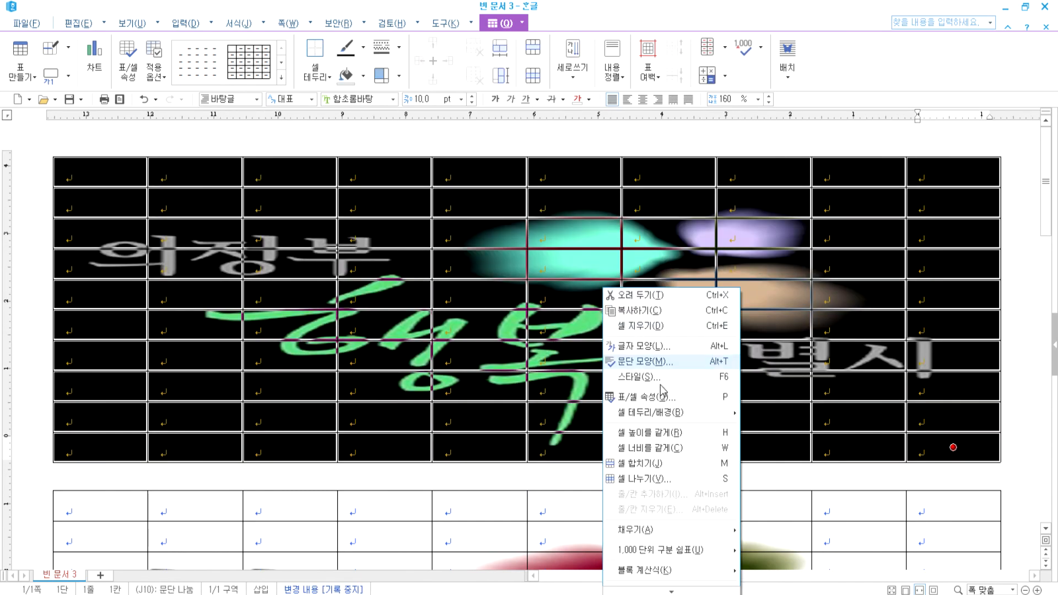
{"action": "mouse_move", "coordinate": [645, 413]}
{"action": "left_click", "coordinate": [783, 428]}
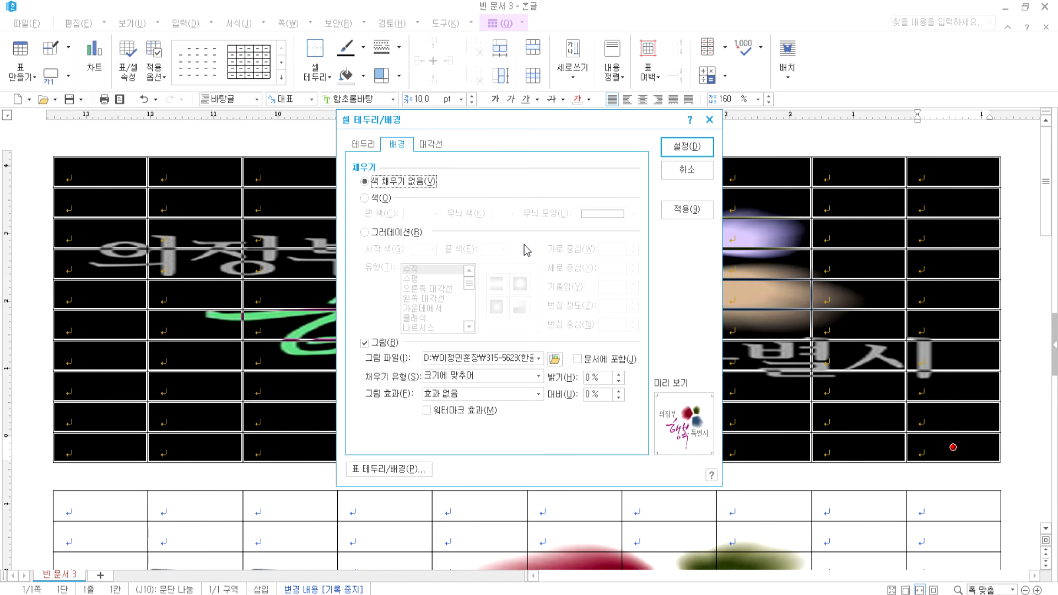
{"action": "left_click", "coordinate": [396, 182]}
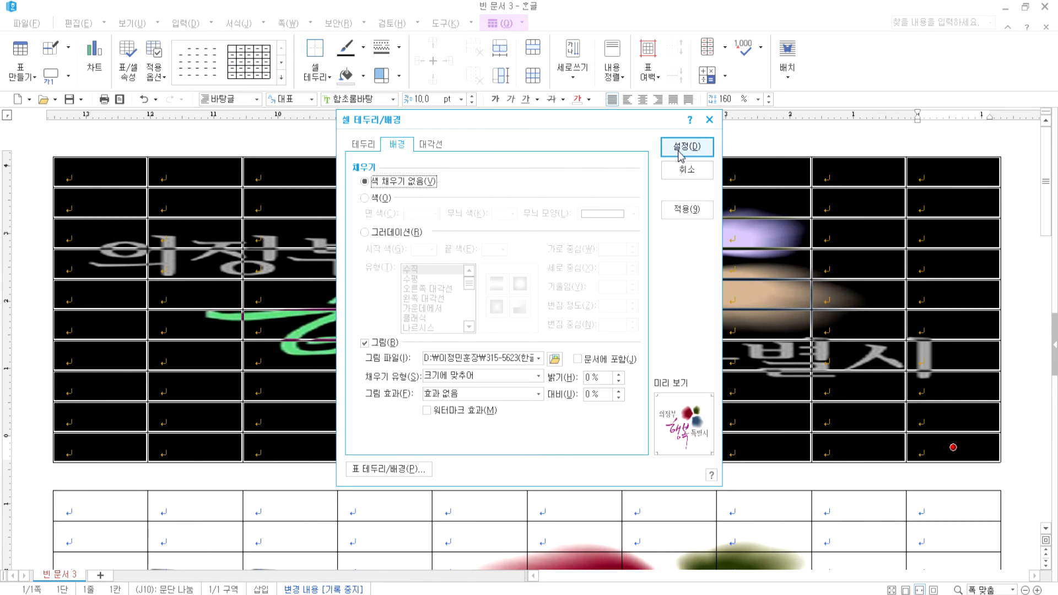
{"action": "left_click", "coordinate": [386, 343]}
{"action": "left_click", "coordinate": [689, 147]}
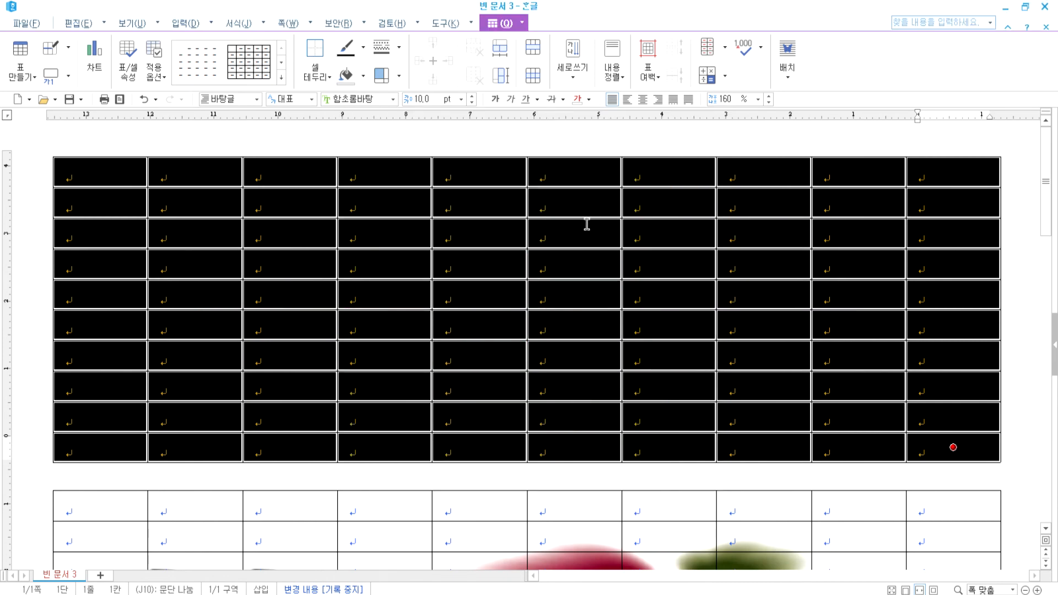
Fill each cell of the upper table separately with the 행복특별시.jpg picture using 각 셀마다 적용, and compare it with the lower table
{"action": "right_click", "coordinate": [586, 224]}
{"action": "mouse_move", "coordinate": [631, 349]}
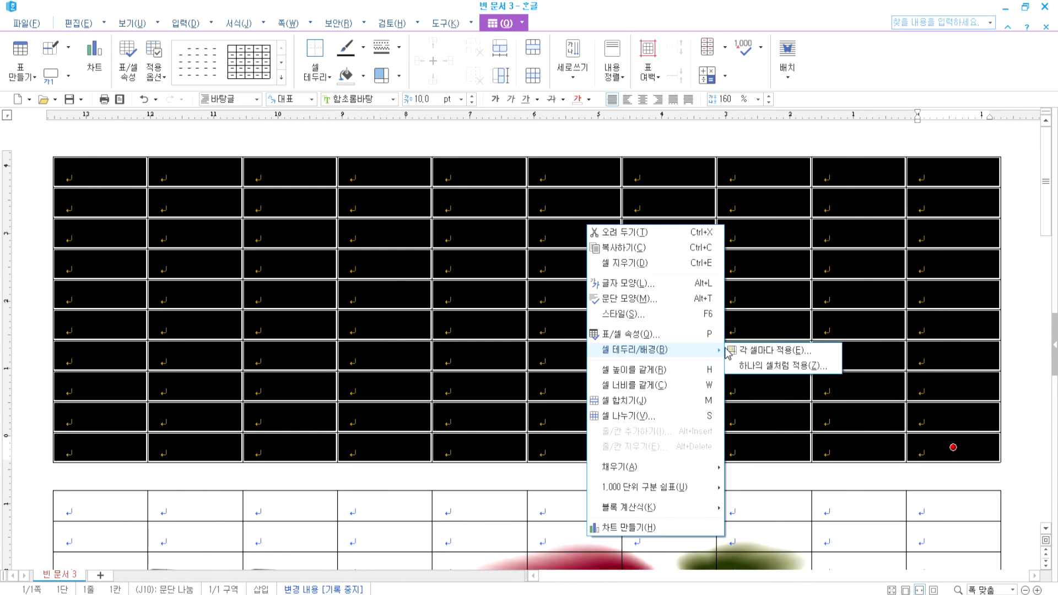
{"action": "left_click", "coordinate": [771, 349]}
{"action": "left_click", "coordinate": [379, 343]}
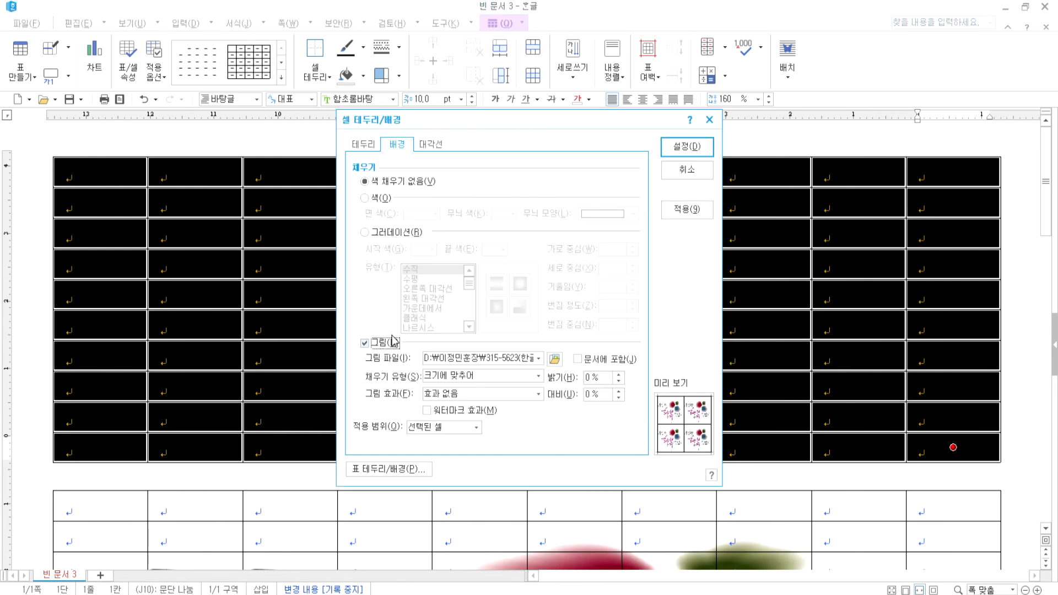
{"action": "left_click", "coordinate": [695, 147]}
{"action": "left_click", "coordinate": [724, 145]}
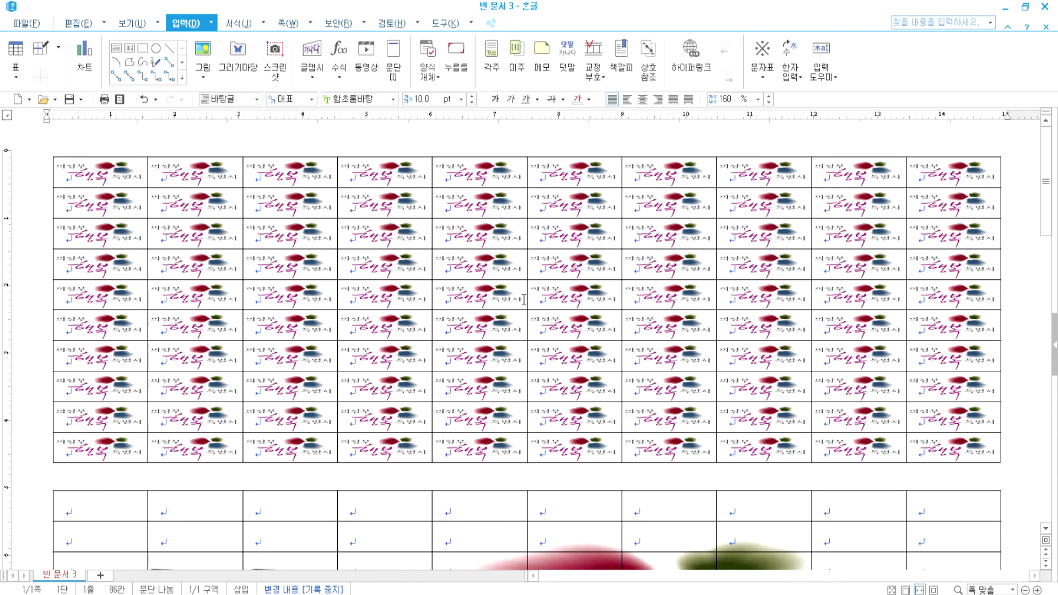
{"action": "scroll", "coordinate": [604, 373], "scroll_direction": "down", "scroll_amount": 5}
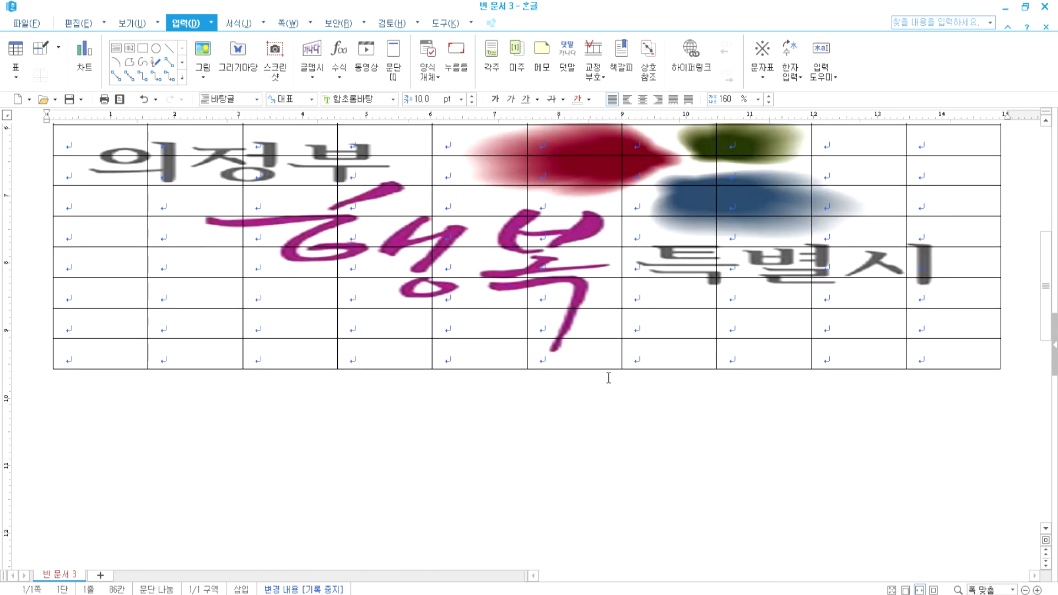
{"action": "scroll", "coordinate": [608, 394], "scroll_direction": "up", "scroll_amount": 5}
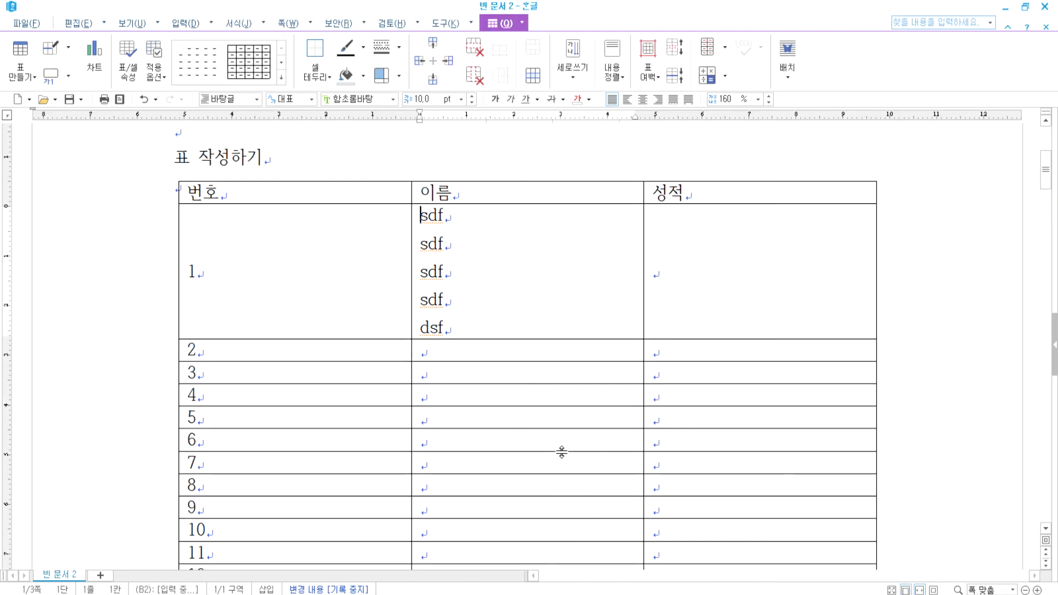
Examine how the 번호, 이름, 성적 table in 빈 문서 2 continues across the page break with its title row
{"action": "scroll", "coordinate": [428, 396], "scroll_direction": "down", "scroll_amount": 5}
{"action": "scroll", "coordinate": [428, 397], "scroll_direction": "down", "scroll_amount": 10}
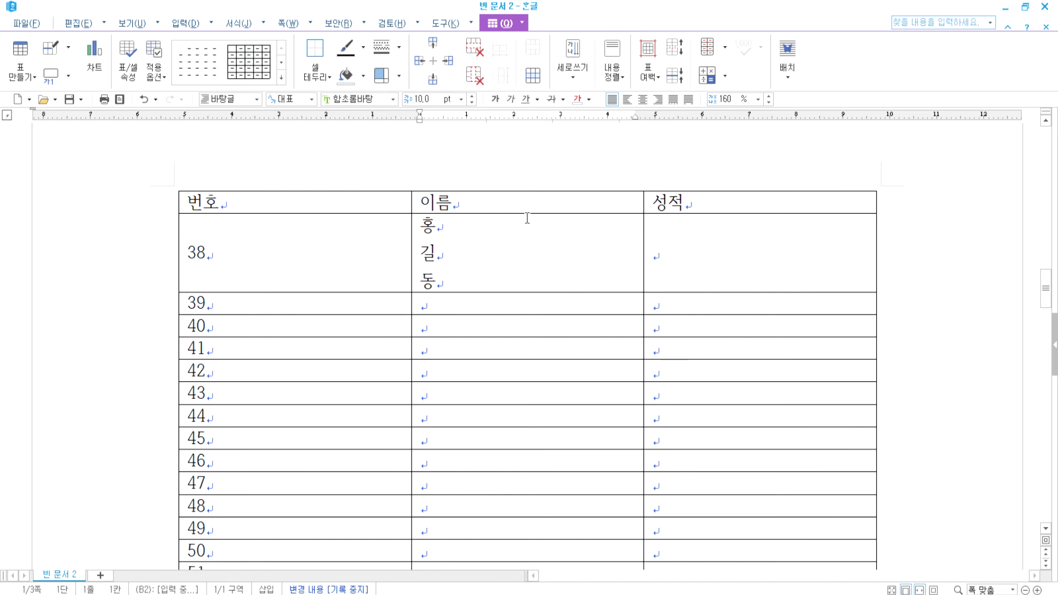
{"action": "scroll", "coordinate": [439, 279], "scroll_direction": "up", "scroll_amount": 8}
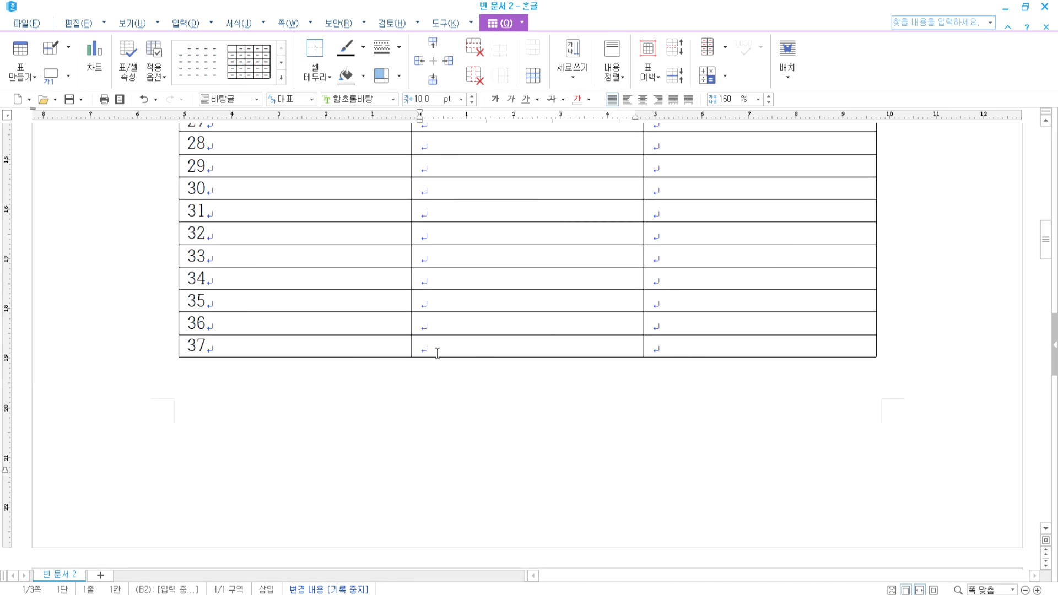
{"action": "scroll", "coordinate": [437, 353], "scroll_direction": "down", "scroll_amount": 8}
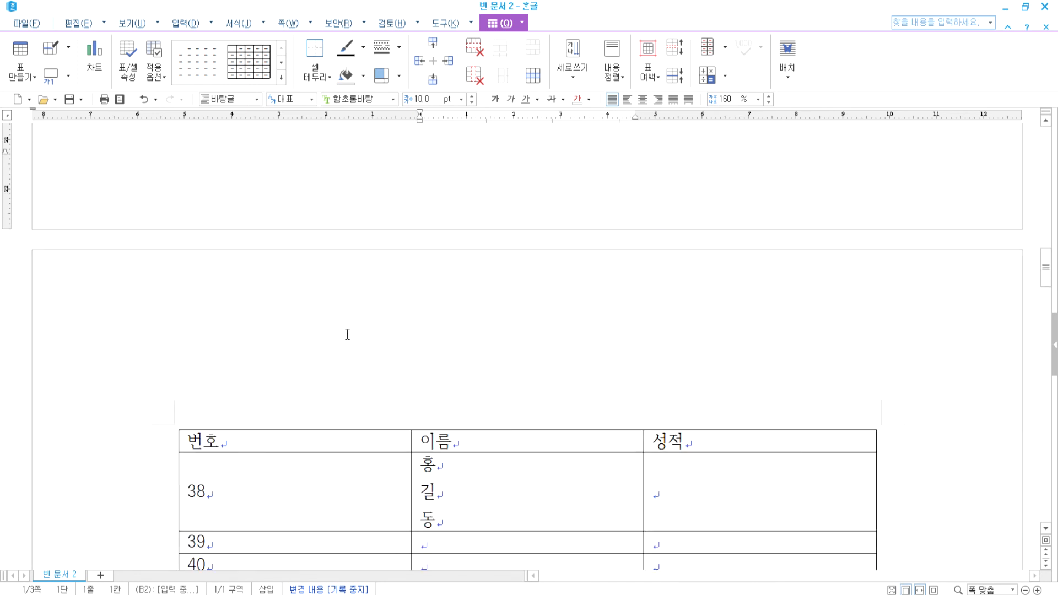
{"action": "scroll", "coordinate": [347, 333], "scroll_direction": "up", "scroll_amount": 6}
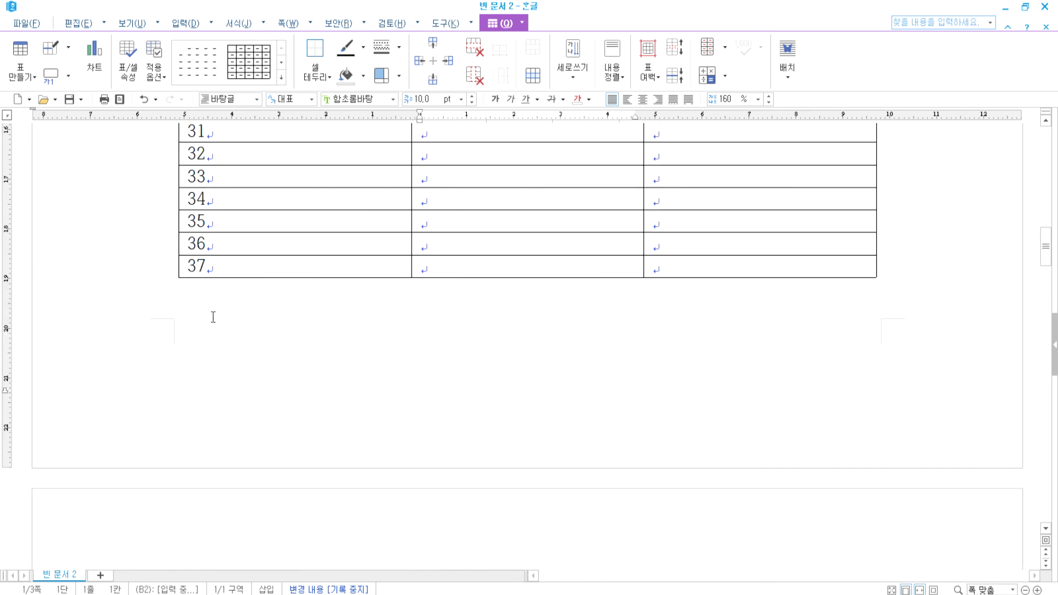
{"action": "scroll", "coordinate": [236, 336], "scroll_direction": "down", "scroll_amount": 5}
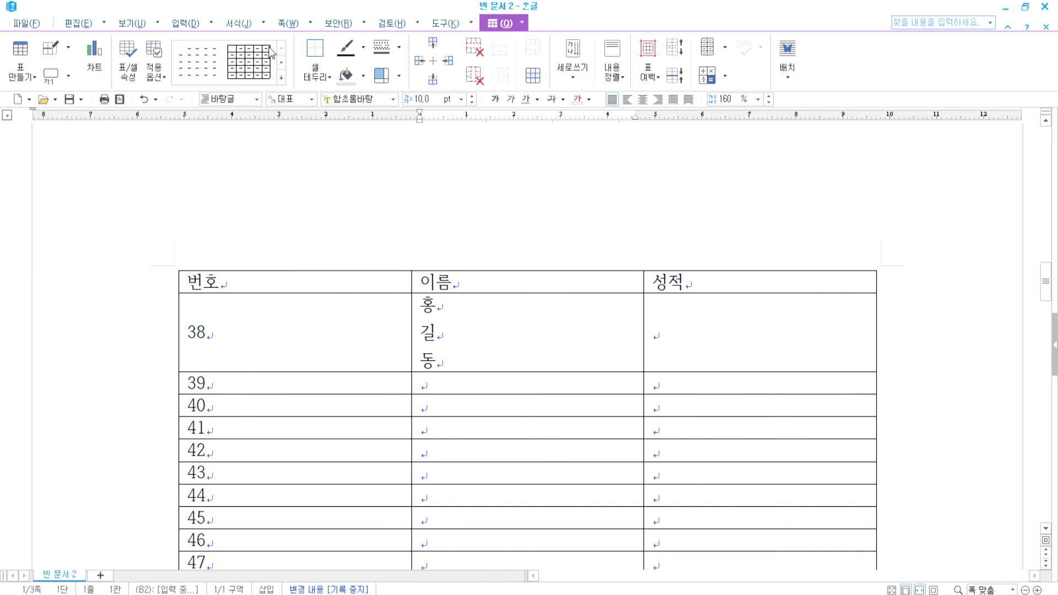
Open 표연습_완성.hwp from the 9장 folder and 호원동 메아리_완성.hwp from its 혼자 풀어보기 subfolder
{"action": "left_click", "coordinate": [44, 104]}
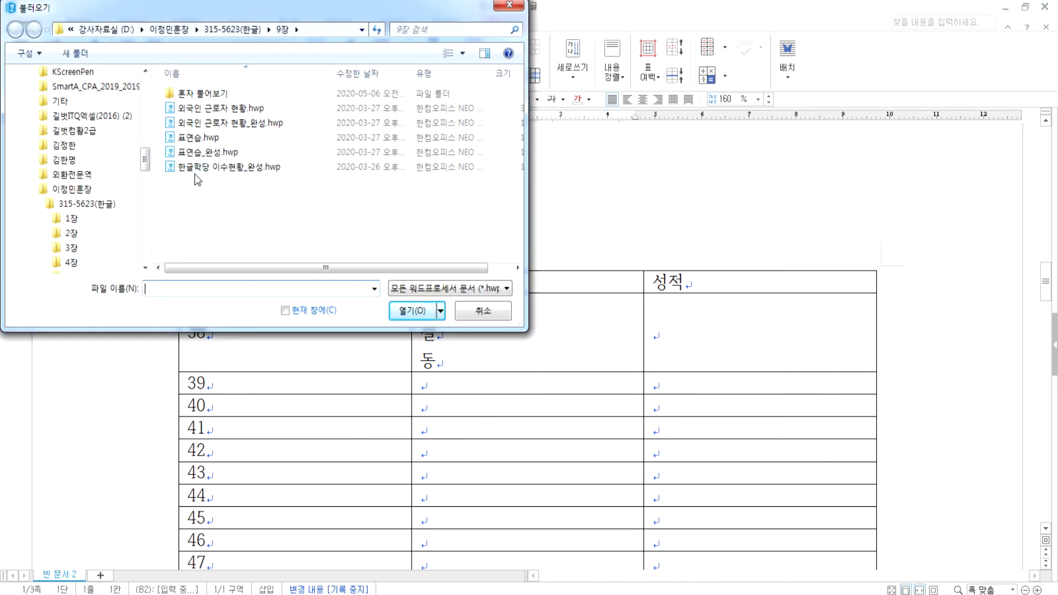
{"action": "double_click", "coordinate": [187, 152]}
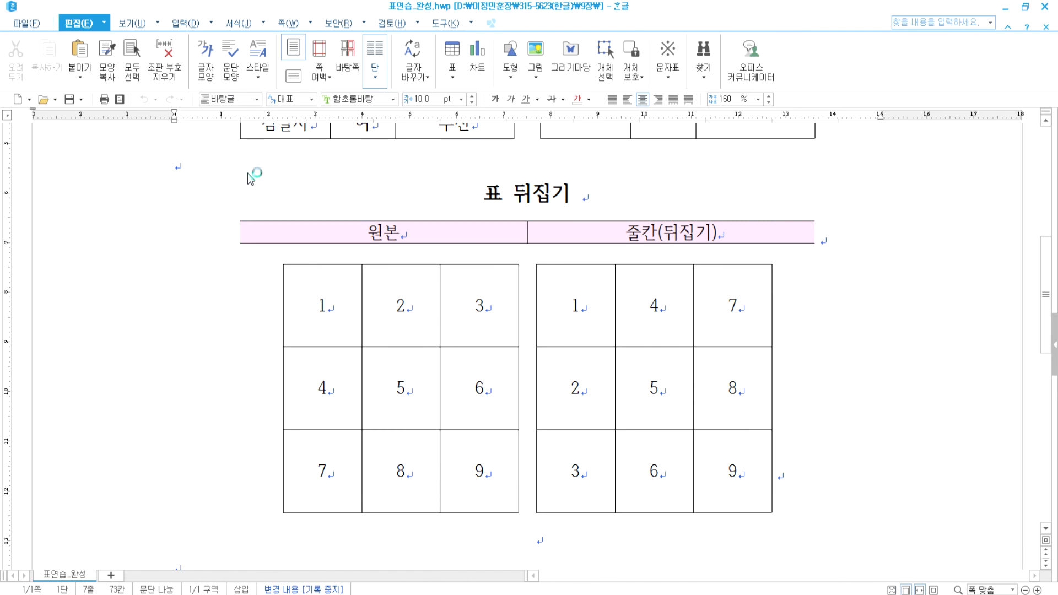
{"action": "left_click", "coordinate": [44, 103]}
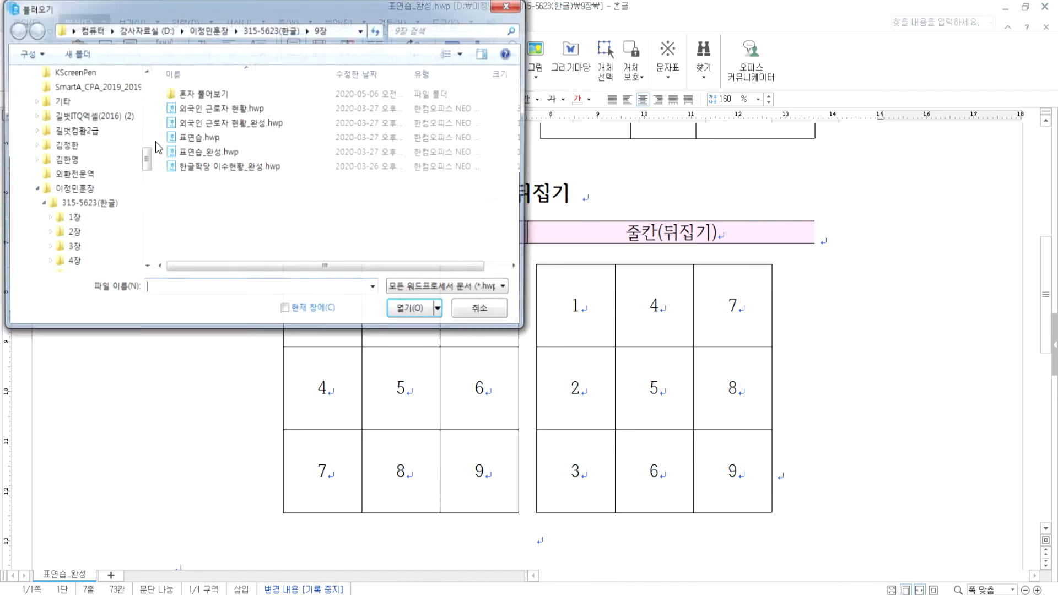
{"action": "double_click", "coordinate": [190, 94]}
{"action": "double_click", "coordinate": [269, 117]}
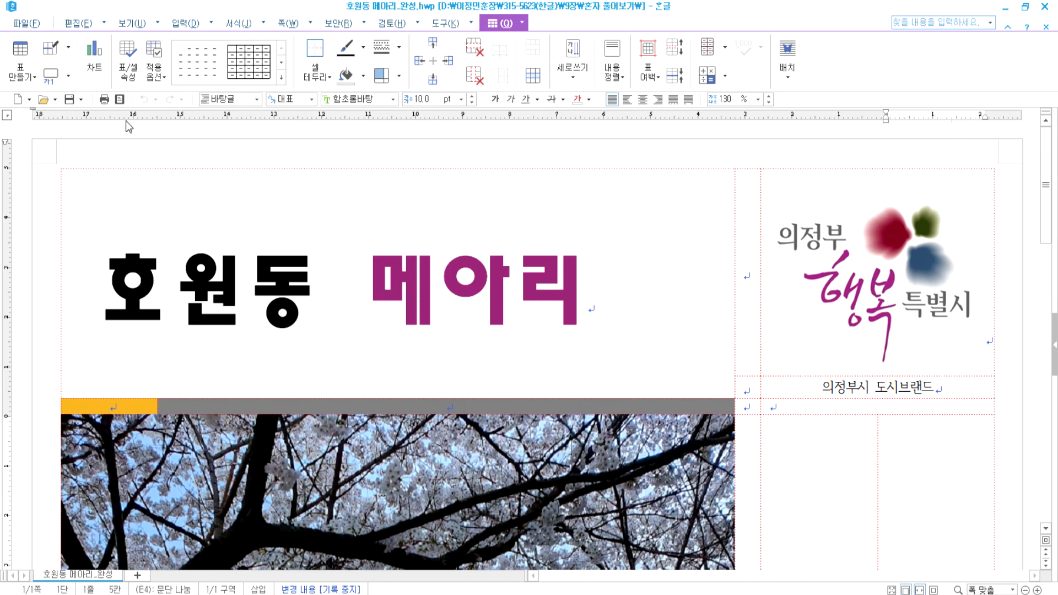
Check the whole newsletter page in print preview, and look through its table layout in the editing view
{"action": "left_click", "coordinate": [119, 100]}
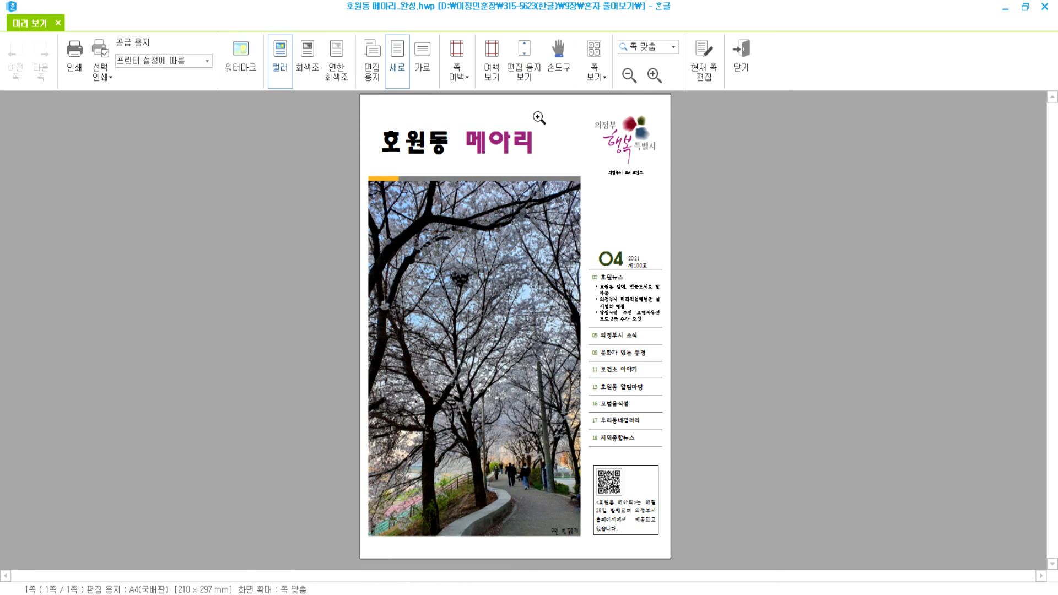
{"action": "key", "text": "Escape"}
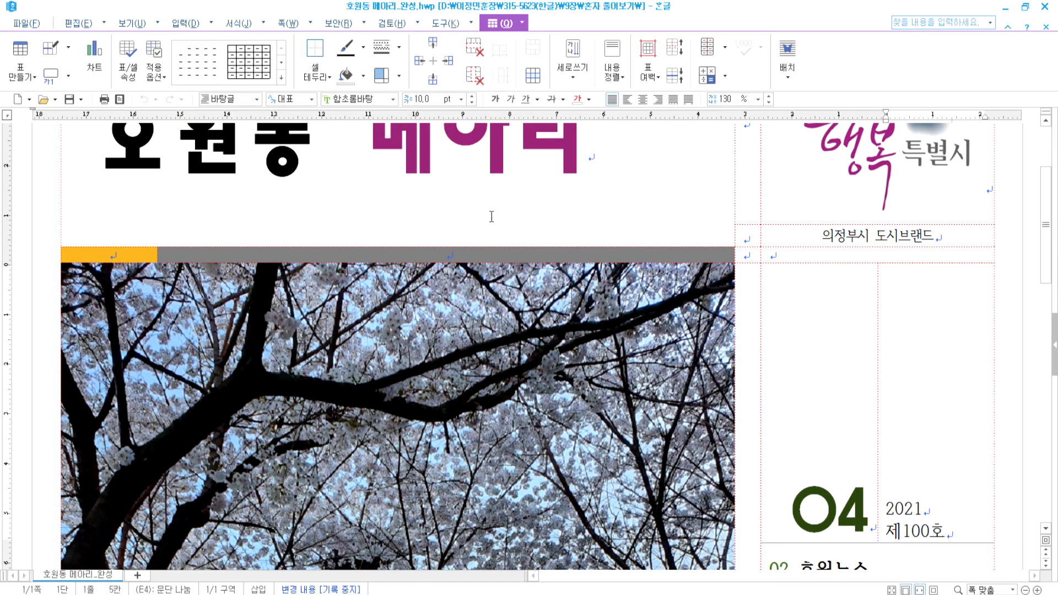
{"action": "scroll", "coordinate": [748, 289], "scroll_direction": "down", "scroll_amount": 15}
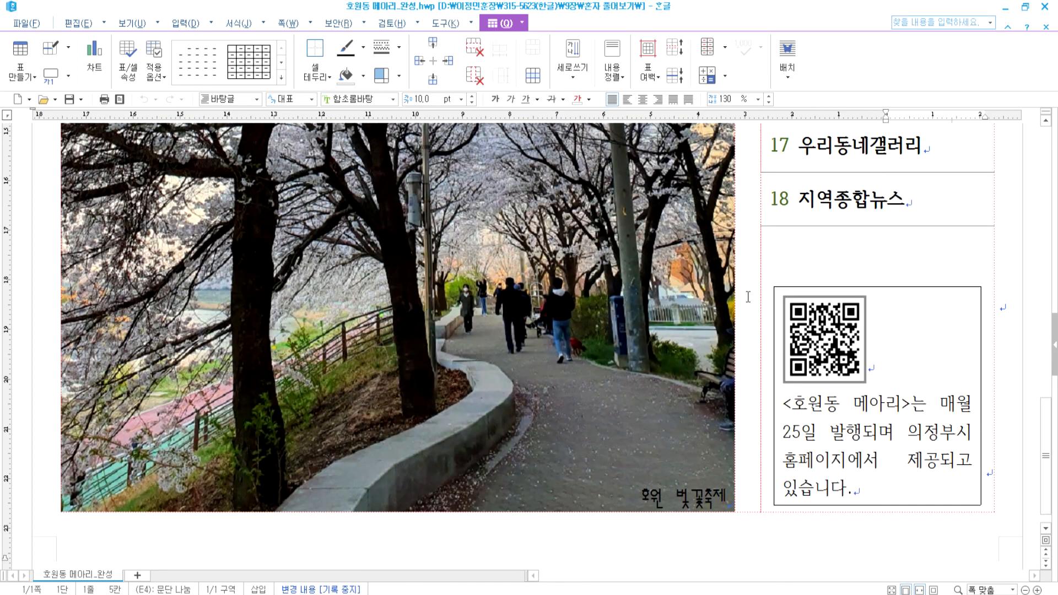
{"action": "scroll", "coordinate": [748, 296], "scroll_direction": "up", "scroll_amount": 15}
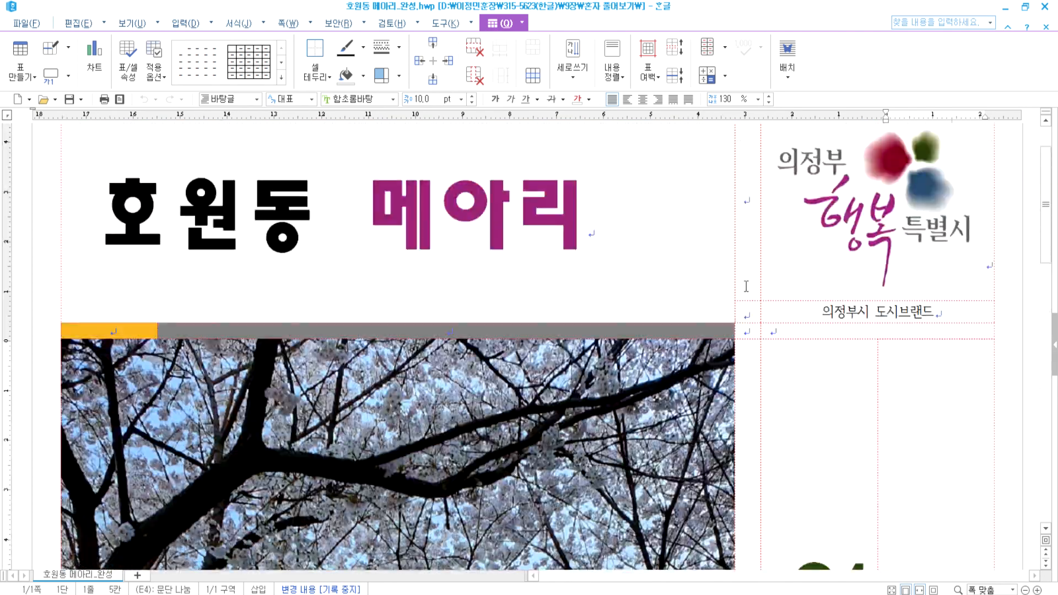
{"action": "key", "text": "alt+Tab"}
{"action": "key", "text": "alt+Tab"}
View the newsletter at 100% in print preview and return to the start of the page for editing
{"action": "left_click", "coordinate": [119, 99]}
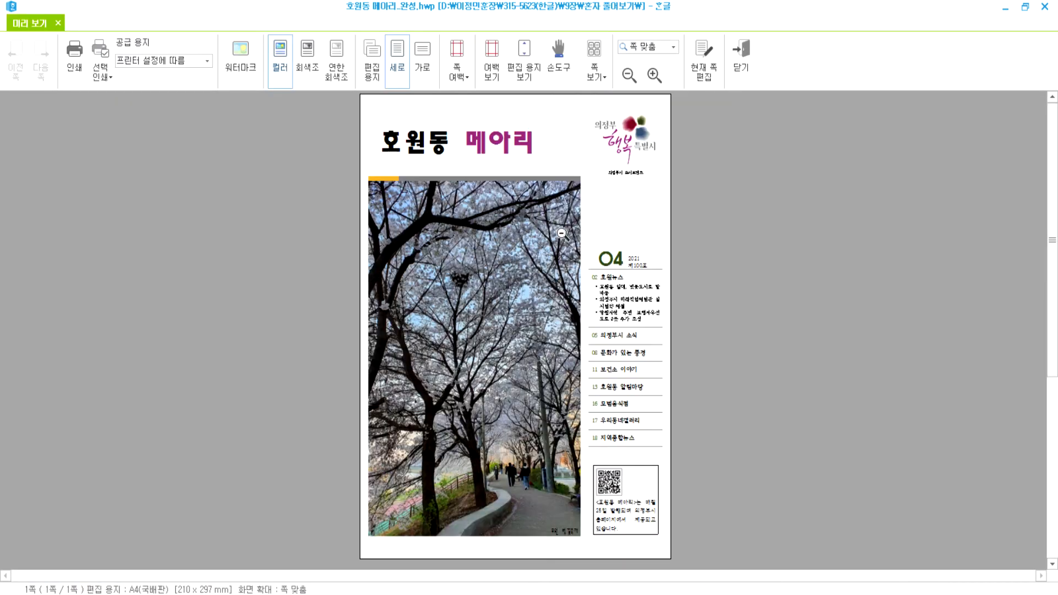
{"action": "left_click", "coordinate": [506, 233]}
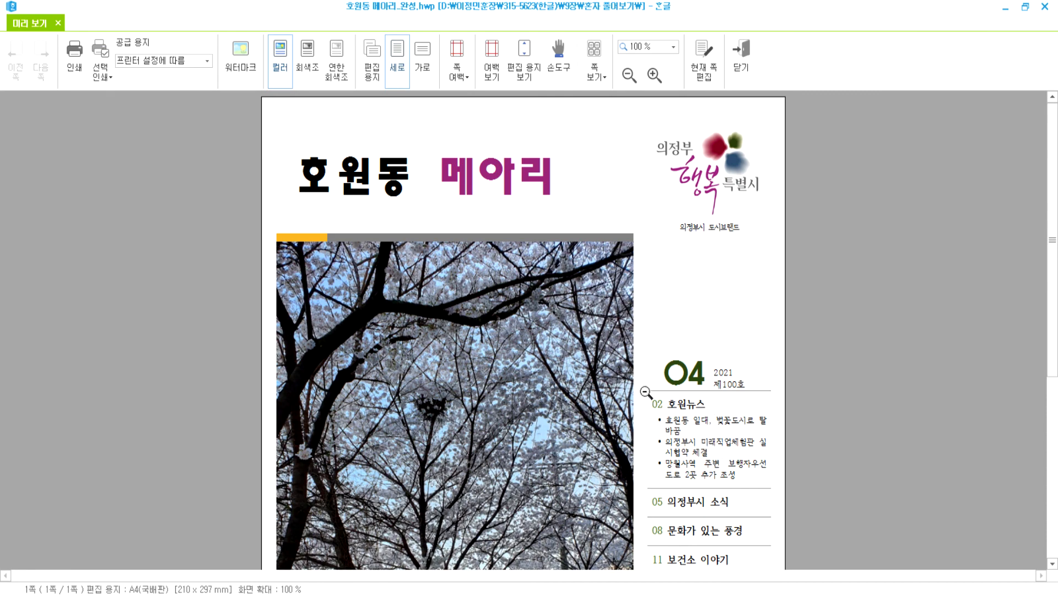
{"action": "key", "text": "Escape"}
{"action": "key", "text": "Up"}
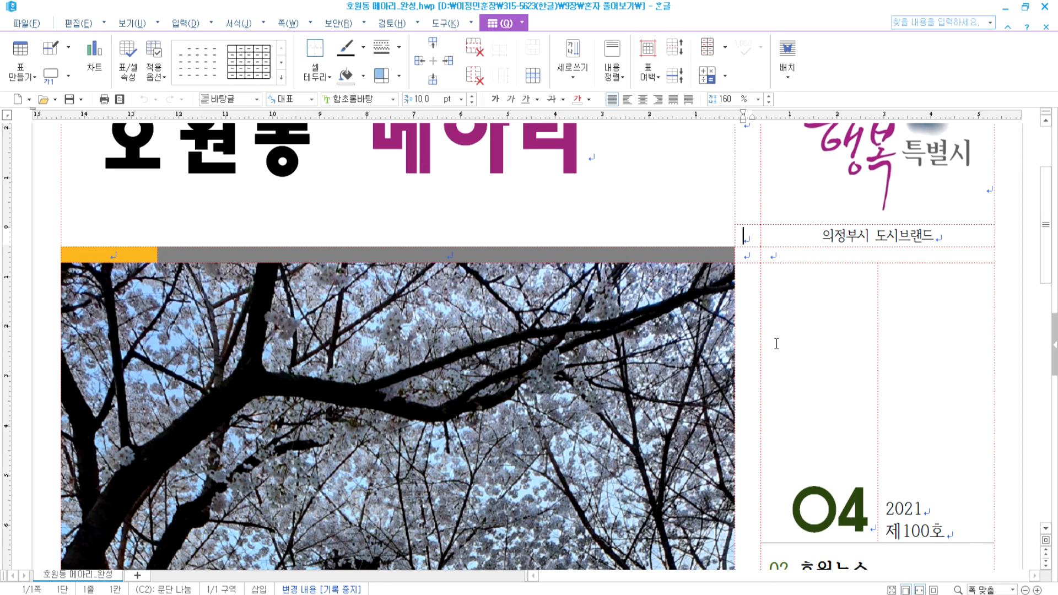
{"action": "scroll", "coordinate": [774, 351], "scroll_direction": "up", "scroll_amount": 3}
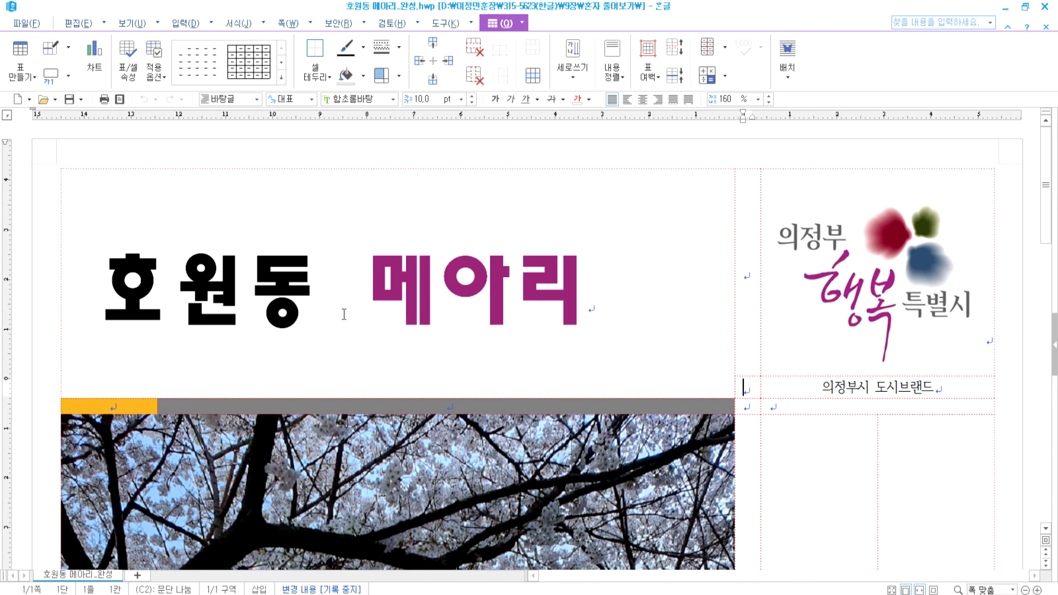
Inspect the orange and grey bar below the newsletter title in print preview at whole-page and 100% zoom
{"action": "left_click", "coordinate": [119, 99]}
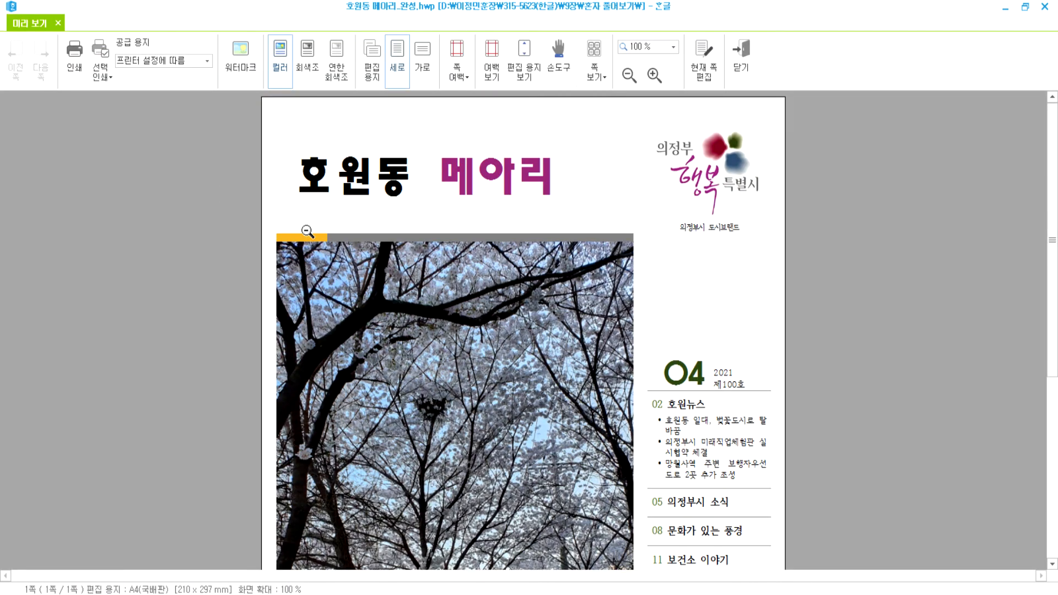
{"action": "left_click", "coordinate": [308, 249]}
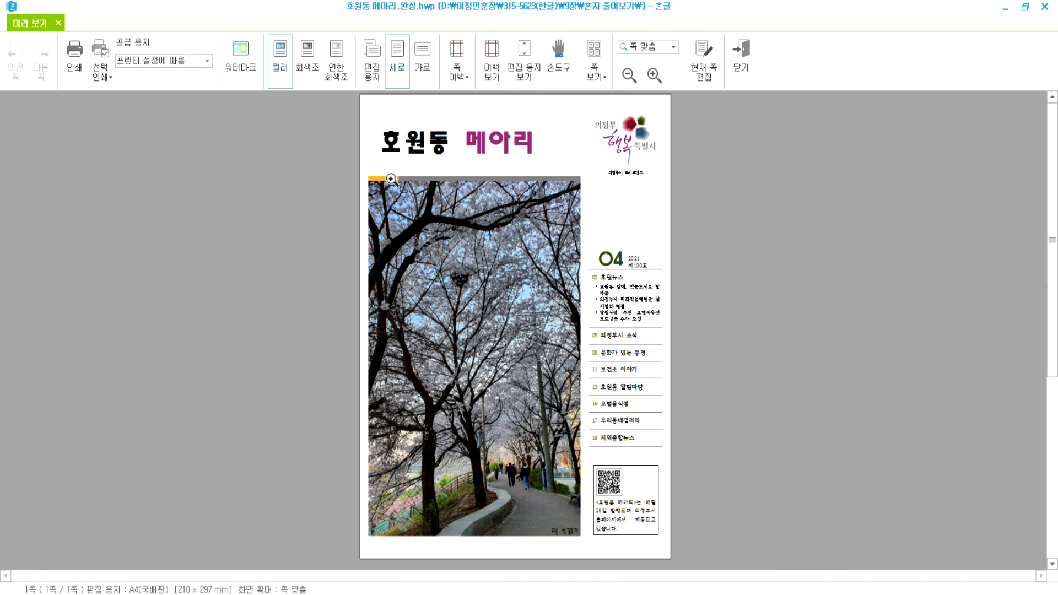
{"action": "left_click", "coordinate": [391, 179]}
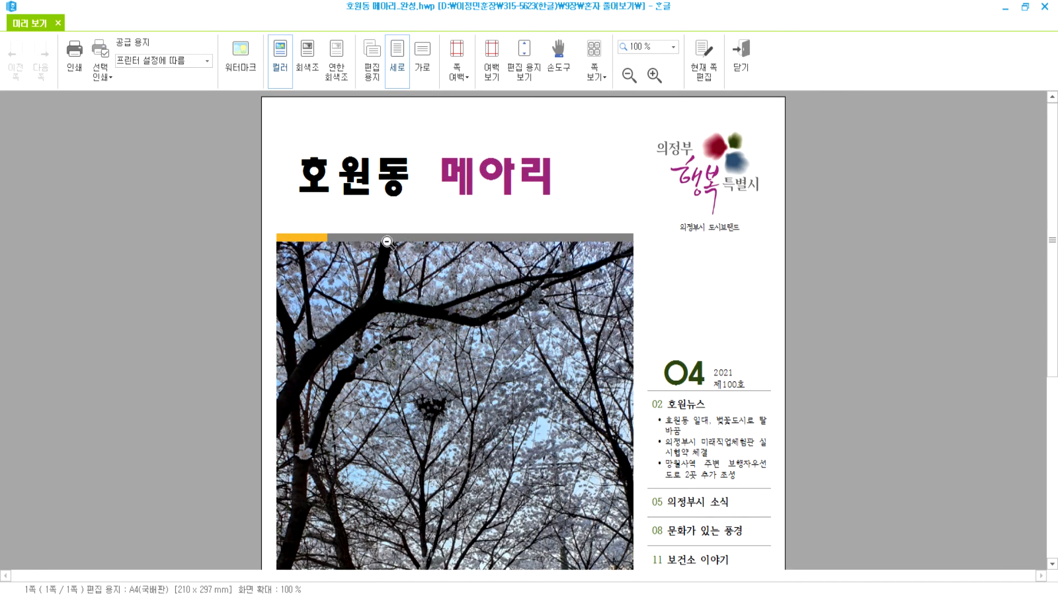
{"action": "key", "text": "Escape"}
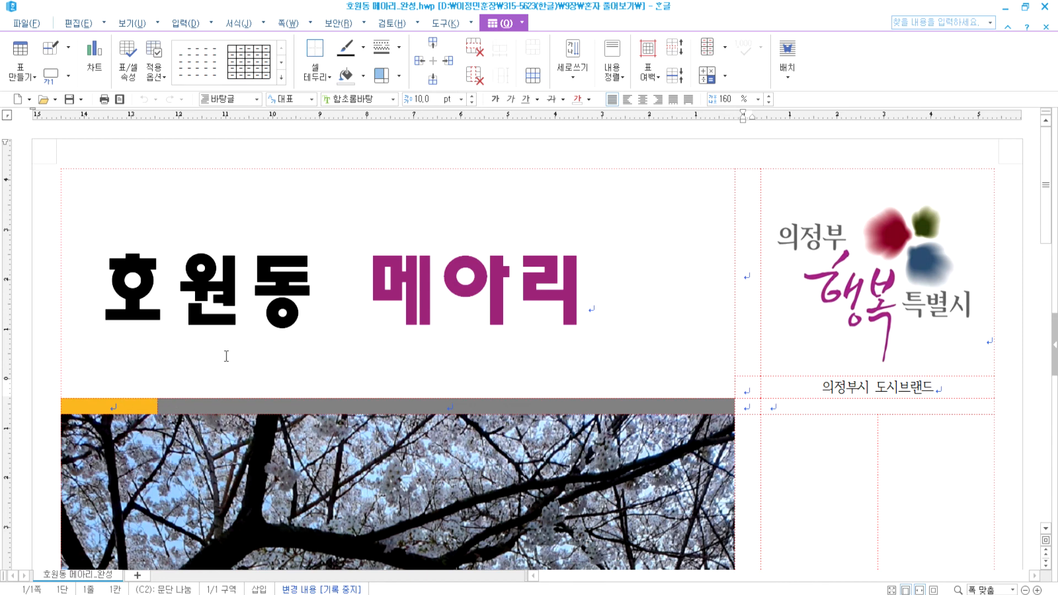
Examine the newsletter's title text, the logo picture and the narrow empty cell between them
{"action": "left_click_drag", "start_coordinate": [588, 287], "coordinate": [102, 289]}
{"action": "left_click", "coordinate": [809, 289]}
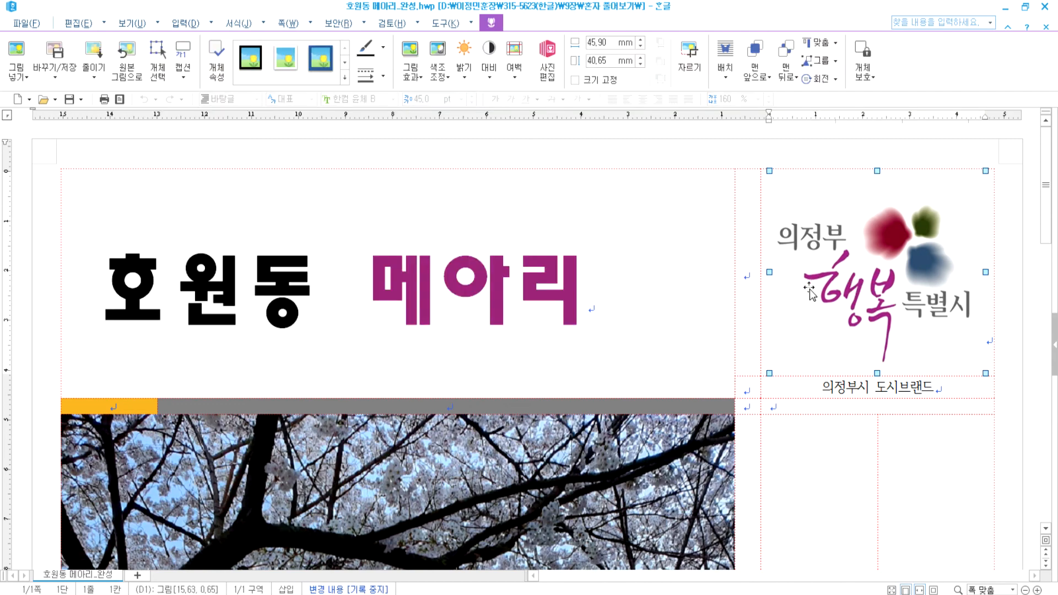
{"action": "left_click", "coordinate": [753, 306]}
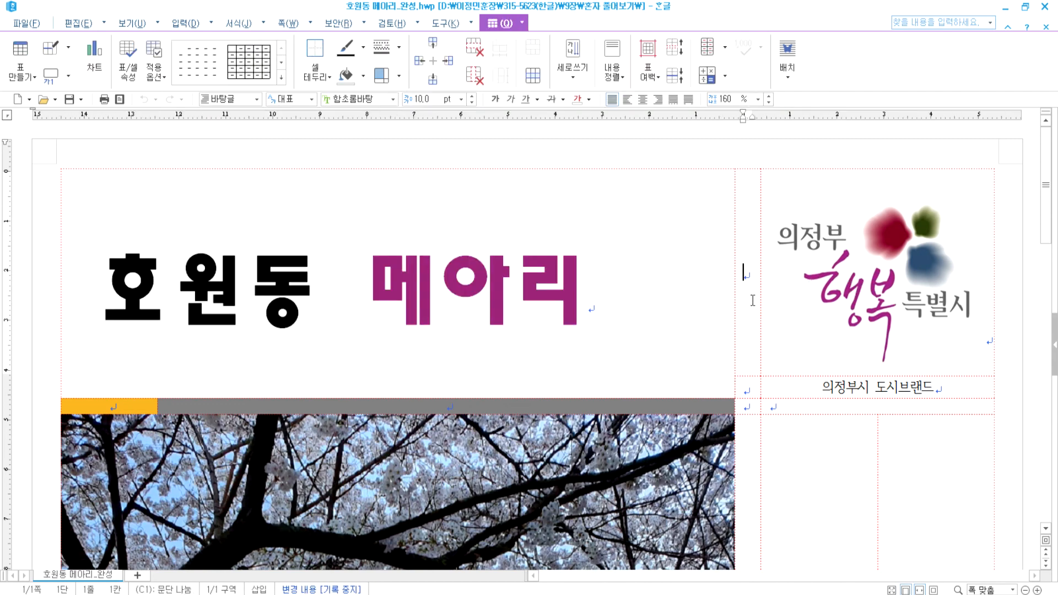
{"action": "scroll", "coordinate": [753, 305], "scroll_direction": "down", "scroll_amount": 5}
{"action": "scroll", "coordinate": [753, 306], "scroll_direction": "down", "scroll_amount": 6}
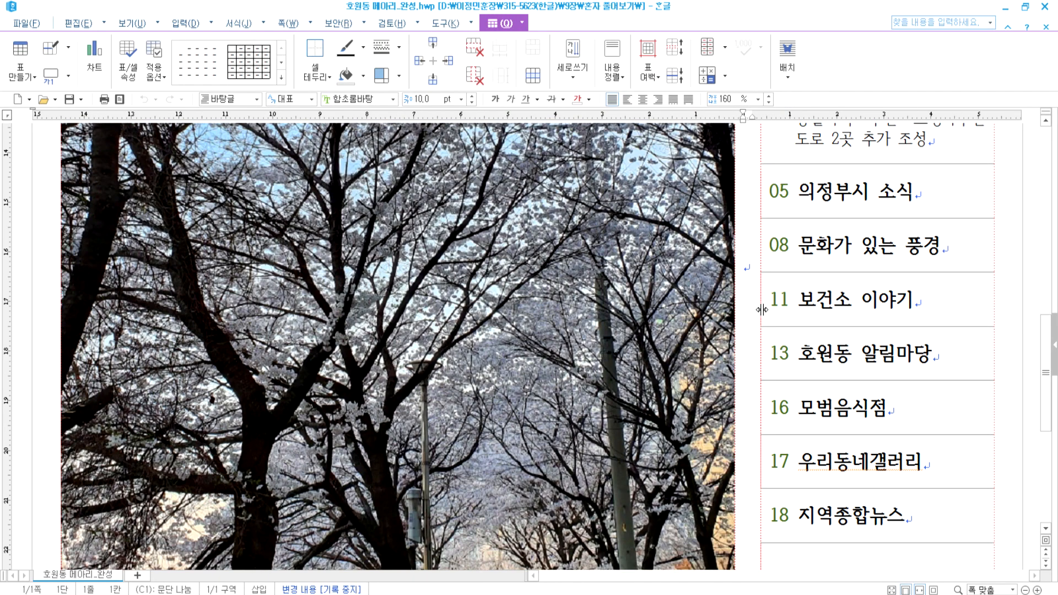
Examine the contents list cells and the nested QR code box, and bring up the newsletter's print preview
{"action": "left_click", "coordinate": [834, 294]}
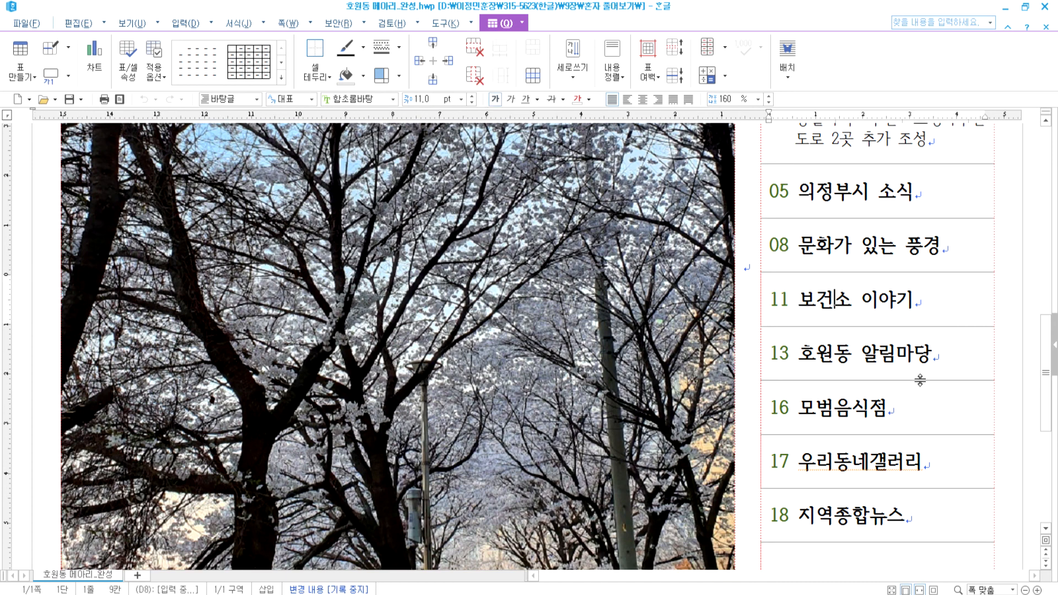
{"action": "scroll", "coordinate": [914, 375], "scroll_direction": "down", "scroll_amount": 5}
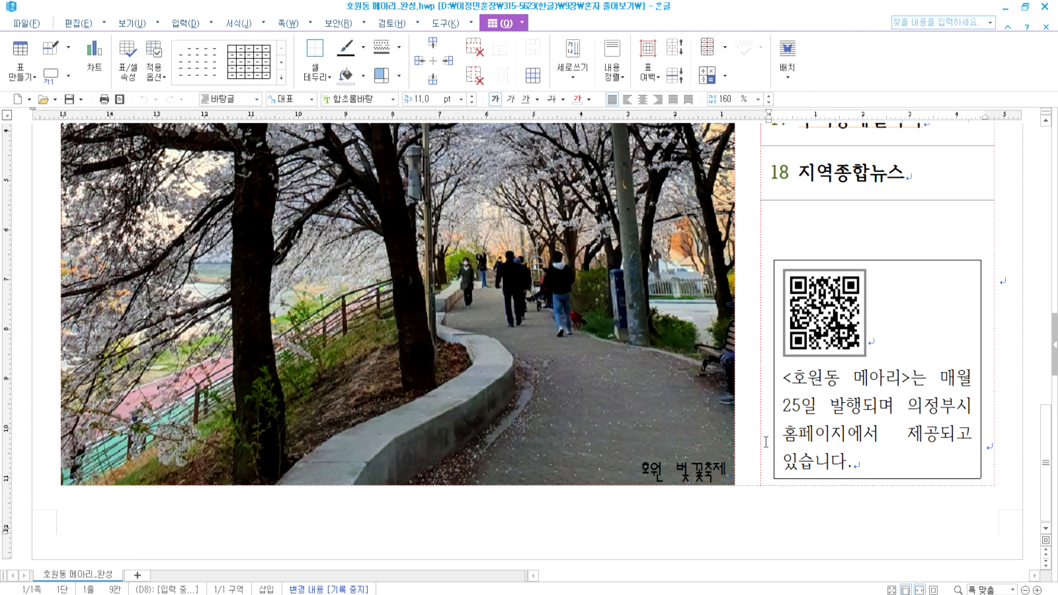
{"action": "left_click", "coordinate": [788, 466]}
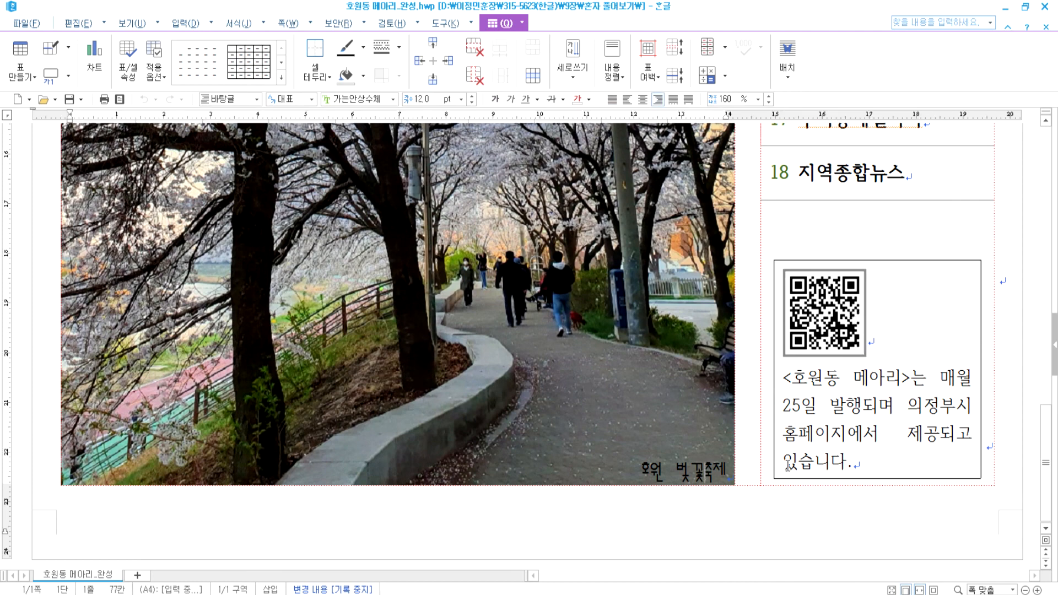
{"action": "left_click", "coordinate": [799, 434]}
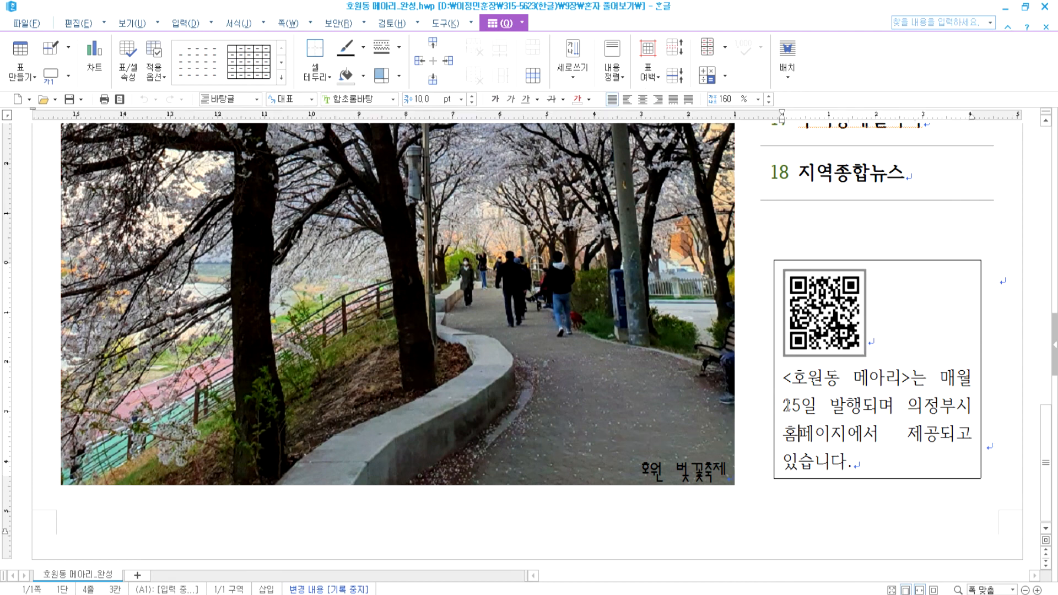
{"action": "left_click", "coordinate": [848, 240]}
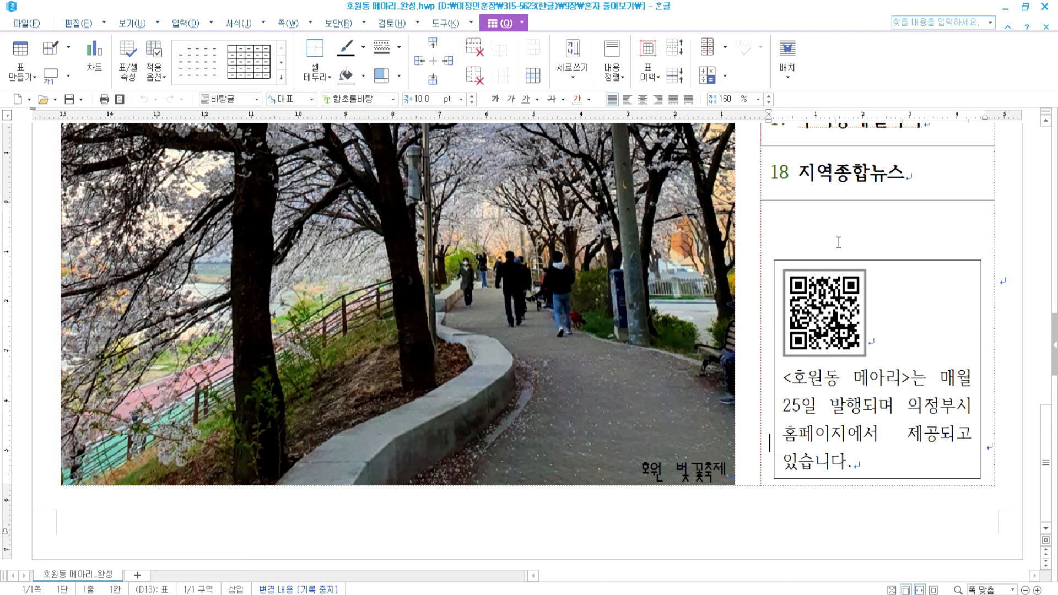
{"action": "left_click", "coordinate": [119, 99]}
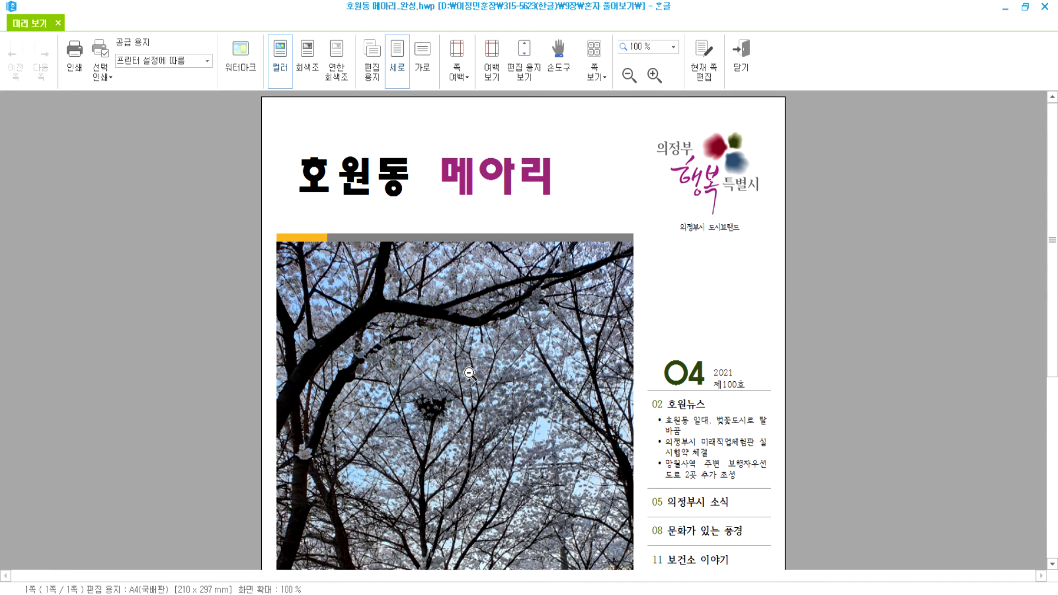
Leave the print preview and examine the orange and grey bar cells below the newsletter title
{"action": "key", "text": "Escape"}
{"action": "scroll", "coordinate": [155, 258], "scroll_direction": "up", "scroll_amount": 11}
{"action": "scroll", "coordinate": [157, 238], "scroll_direction": "up", "scroll_amount": 3}
{"action": "left_click_drag", "start_coordinate": [144, 406], "coordinate": [326, 407]}
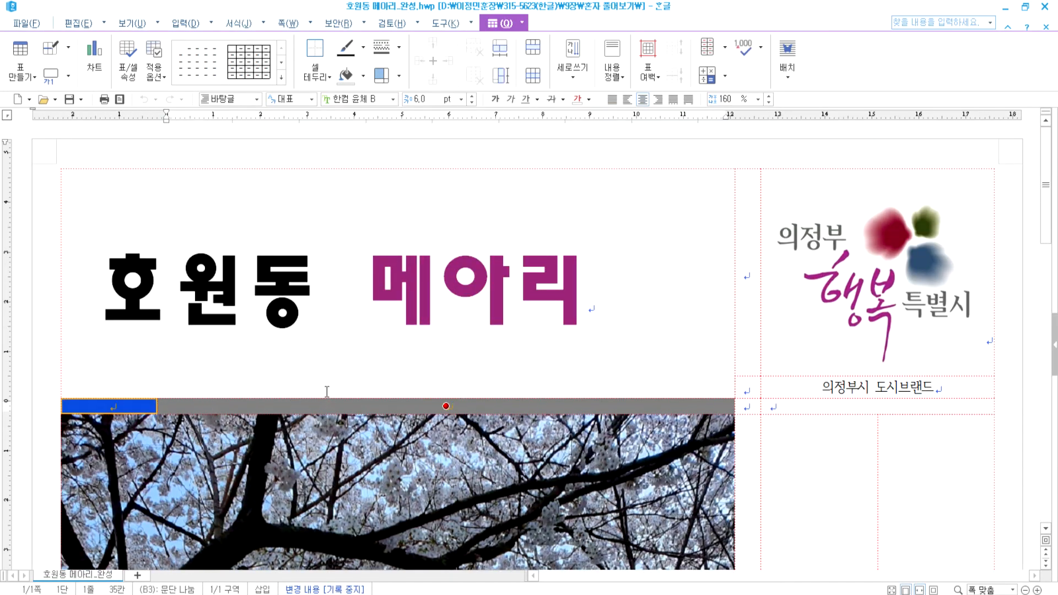
{"action": "key", "text": "Escape"}
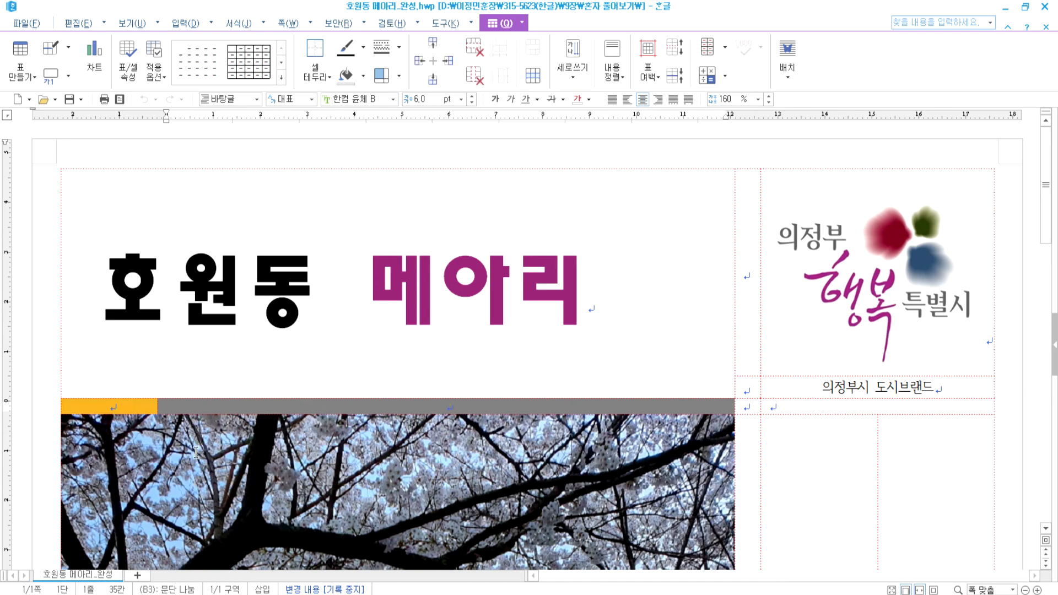
Examine the large cherry blossom photo cell along its full height, from the coloured bar to the page's end
{"action": "scroll", "coordinate": [237, 435], "scroll_direction": "down", "scroll_amount": 3}
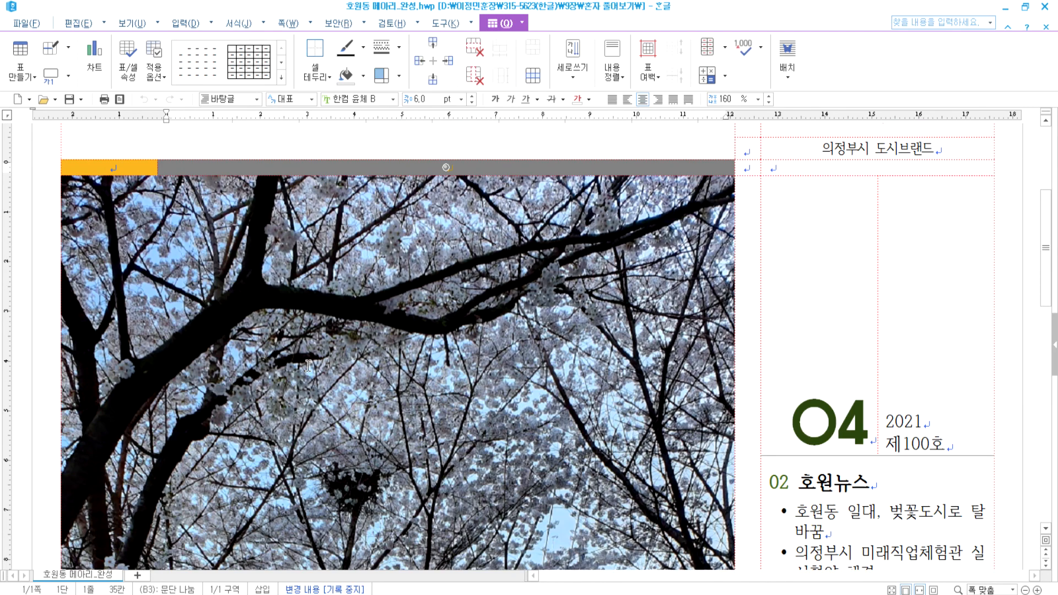
{"action": "left_click", "coordinate": [309, 367]}
{"action": "key", "text": "F5"}
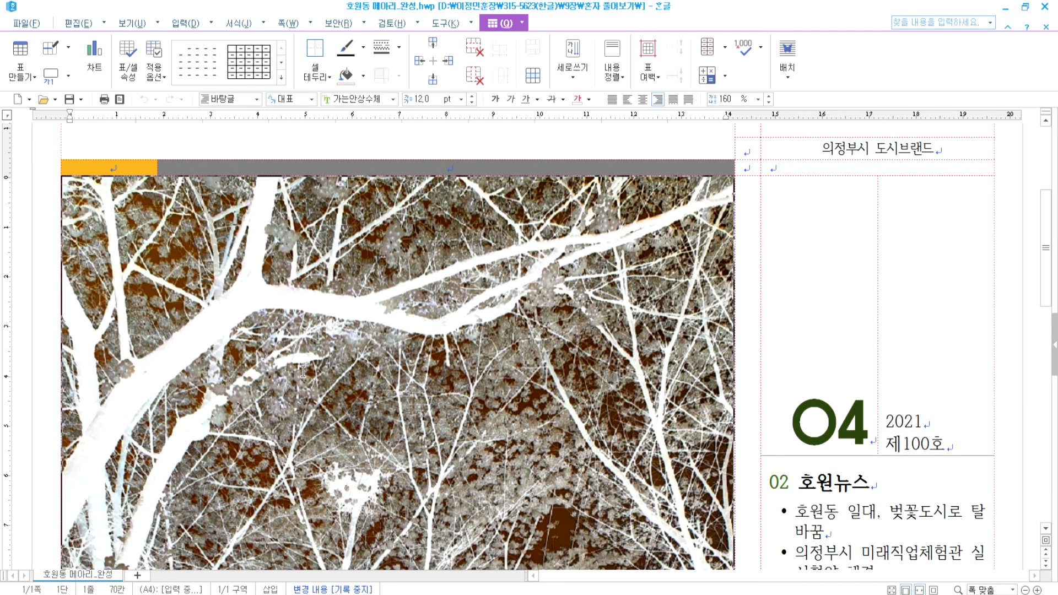
{"action": "scroll", "coordinate": [275, 352], "scroll_direction": "down", "scroll_amount": 10}
{"action": "scroll", "coordinate": [238, 328], "scroll_direction": "up", "scroll_amount": 1}
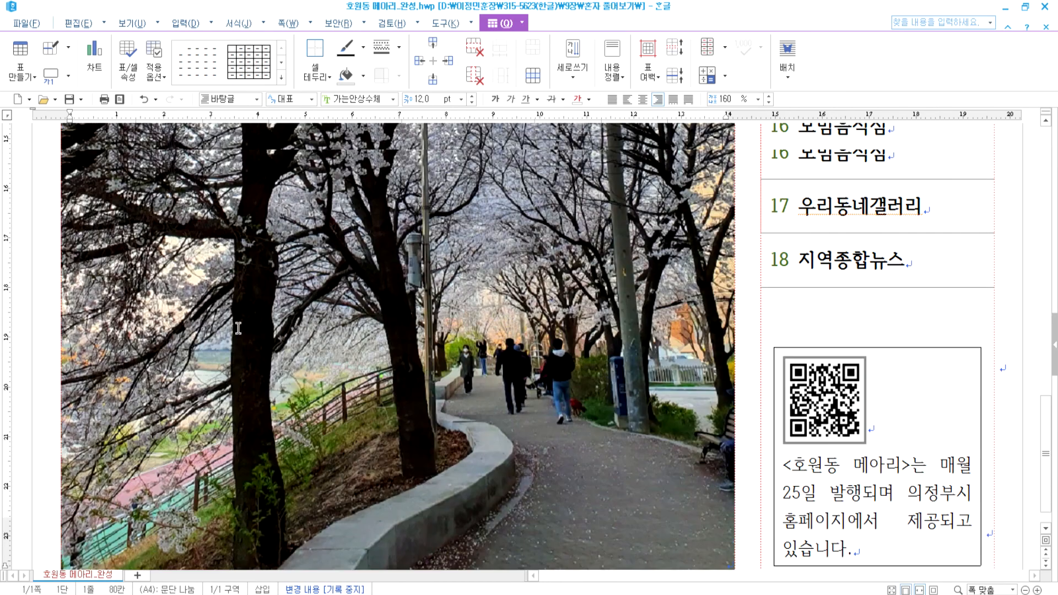
{"action": "scroll", "coordinate": [238, 328], "scroll_direction": "up", "scroll_amount": 6}
{"action": "scroll", "coordinate": [251, 323], "scroll_direction": "up", "scroll_amount": 4}
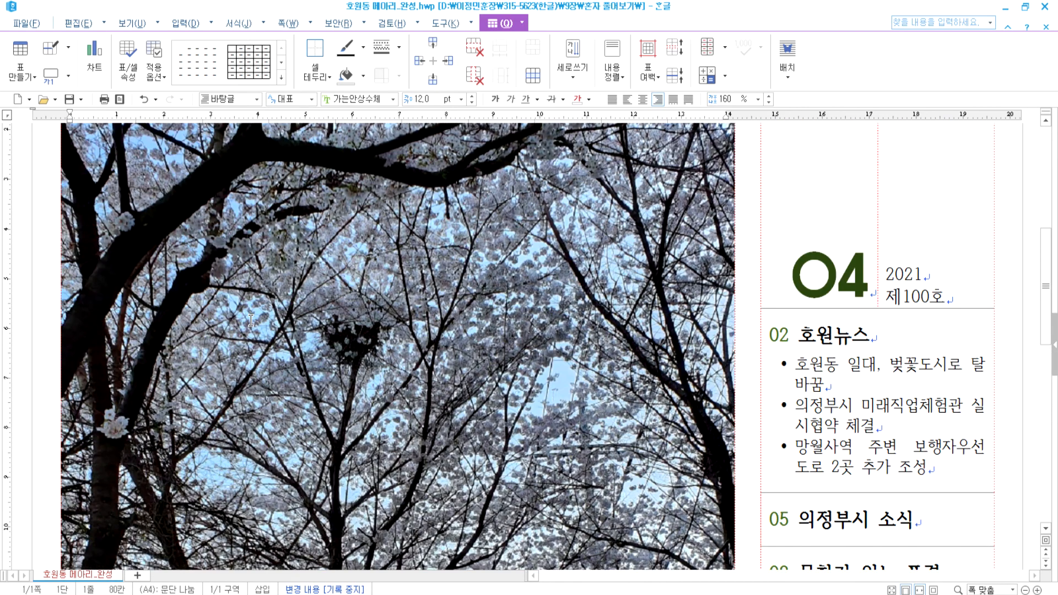
{"action": "scroll", "coordinate": [251, 323], "scroll_direction": "up", "scroll_amount": 2}
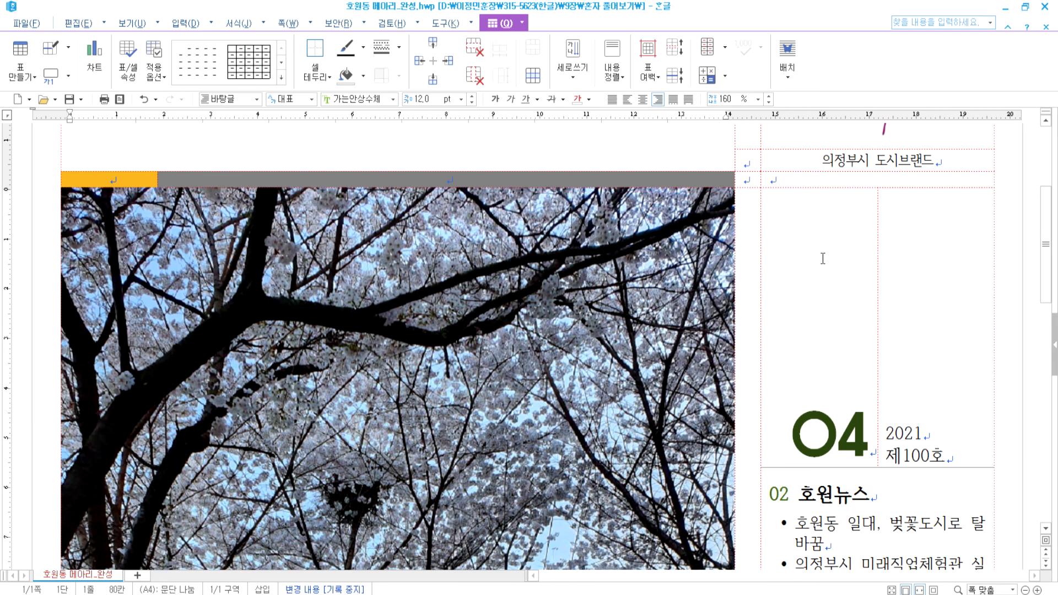
Examine the two cells holding the 04 and 2021 제100호 issue information and the 호원뉴스 cell beneath them
{"action": "left_click_drag", "start_coordinate": [823, 258], "coordinate": [931, 252]}
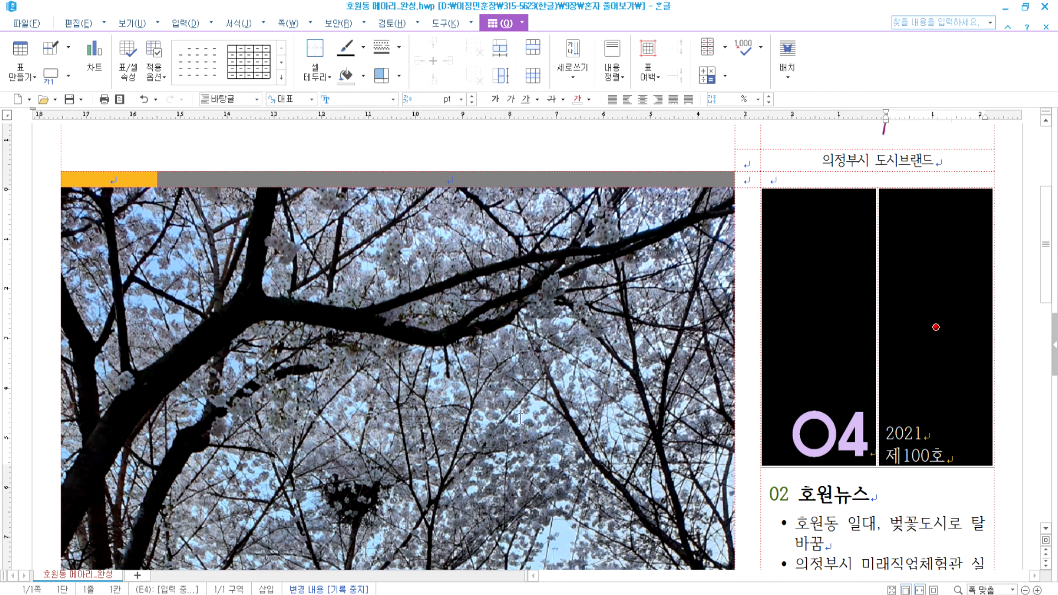
{"action": "scroll", "coordinate": [856, 486], "scroll_direction": "down", "scroll_amount": 3}
{"action": "scroll", "coordinate": [857, 486], "scroll_direction": "down", "scroll_amount": 3}
{"action": "left_click", "coordinate": [847, 390]}
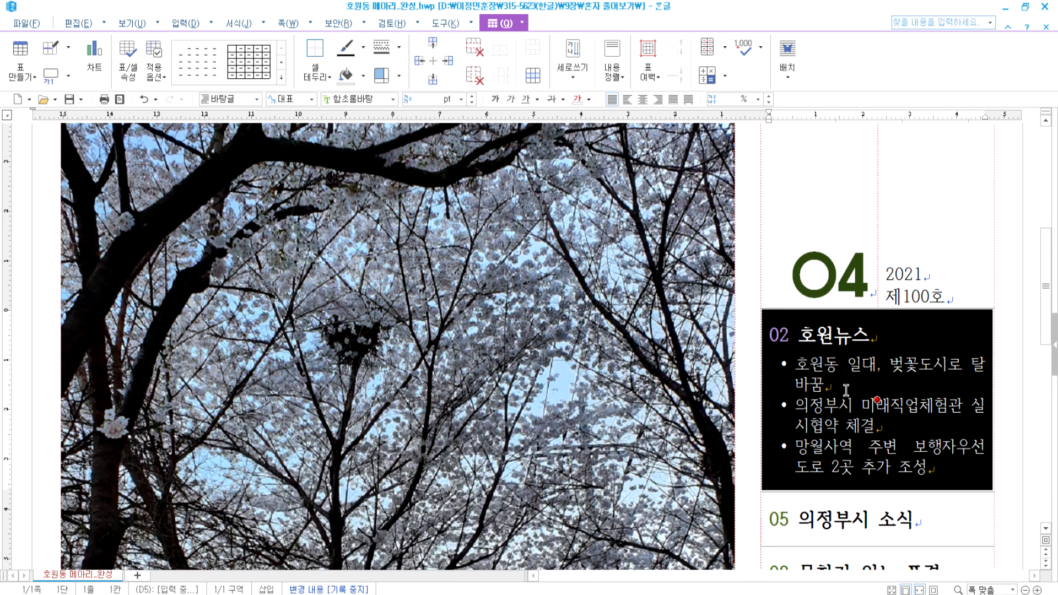
{"action": "scroll", "coordinate": [819, 270], "scroll_direction": "up", "scroll_amount": 3}
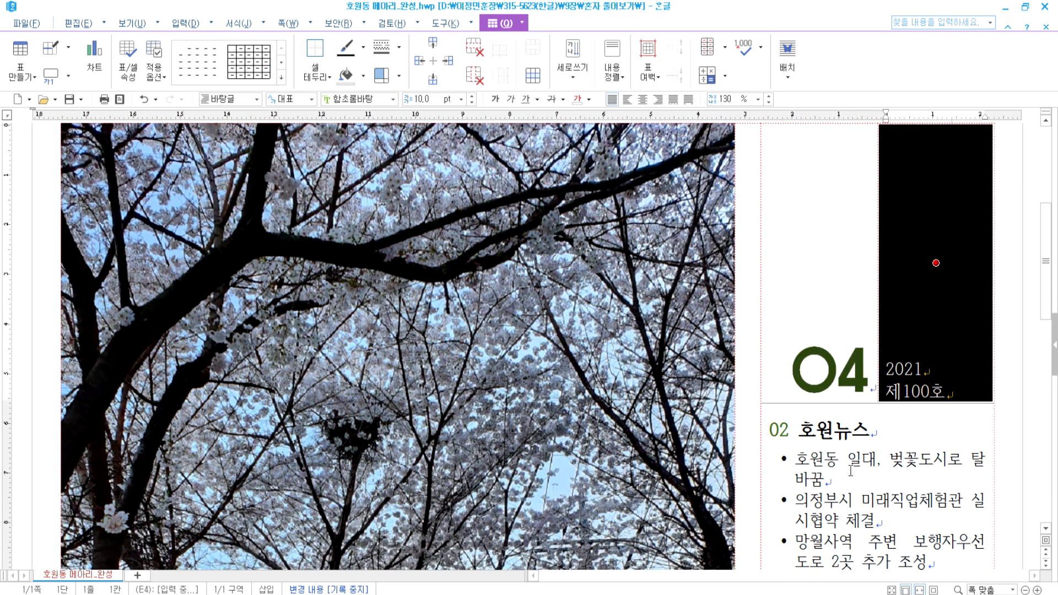
{"action": "scroll", "coordinate": [814, 245], "scroll_direction": "up", "scroll_amount": 1}
{"action": "scroll", "coordinate": [875, 442], "scroll_direction": "down", "scroll_amount": 1}
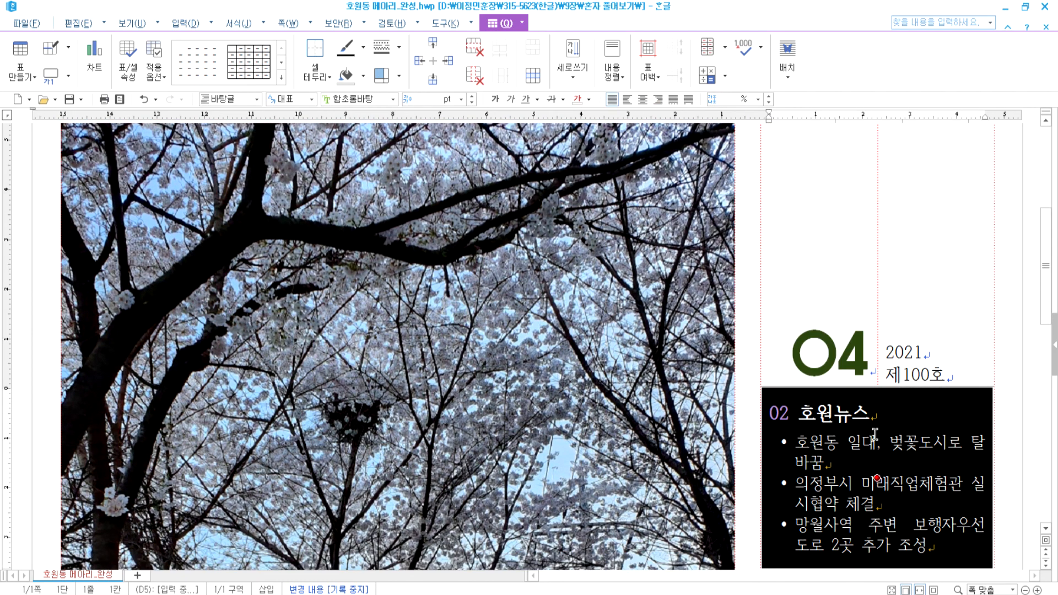
{"action": "left_click_drag", "start_coordinate": [818, 262], "coordinate": [941, 263]}
{"action": "left_click", "coordinate": [877, 478]}
{"action": "scroll", "coordinate": [853, 465], "scroll_direction": "down", "scroll_amount": 3}
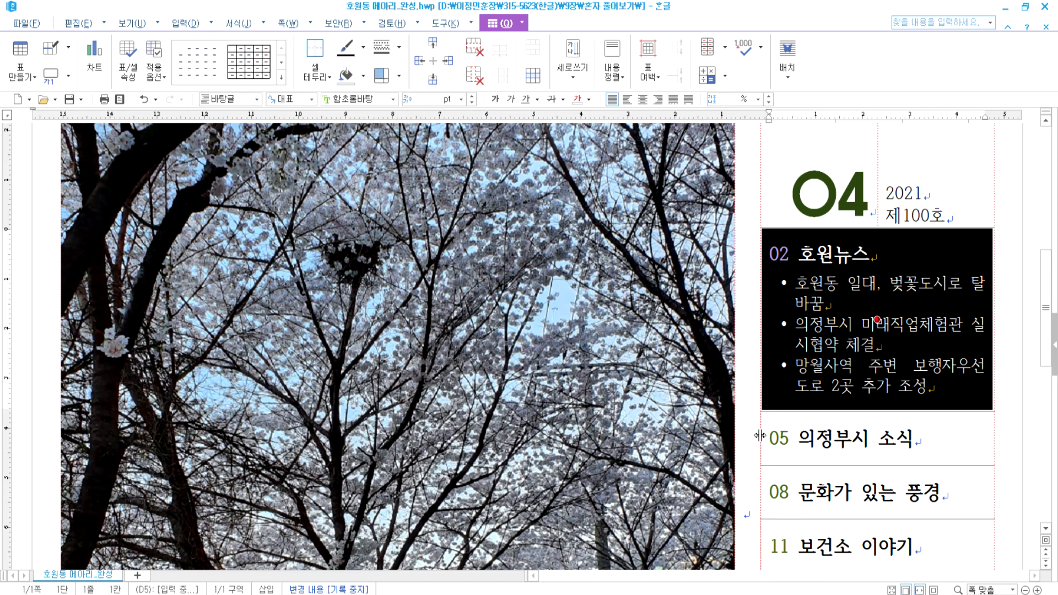
Examine the contents list down to the QR code box, and view the whole newsletter page in print preview
{"action": "left_click", "coordinate": [760, 436]}
{"action": "scroll", "coordinate": [806, 463], "scroll_direction": "down", "scroll_amount": 10}
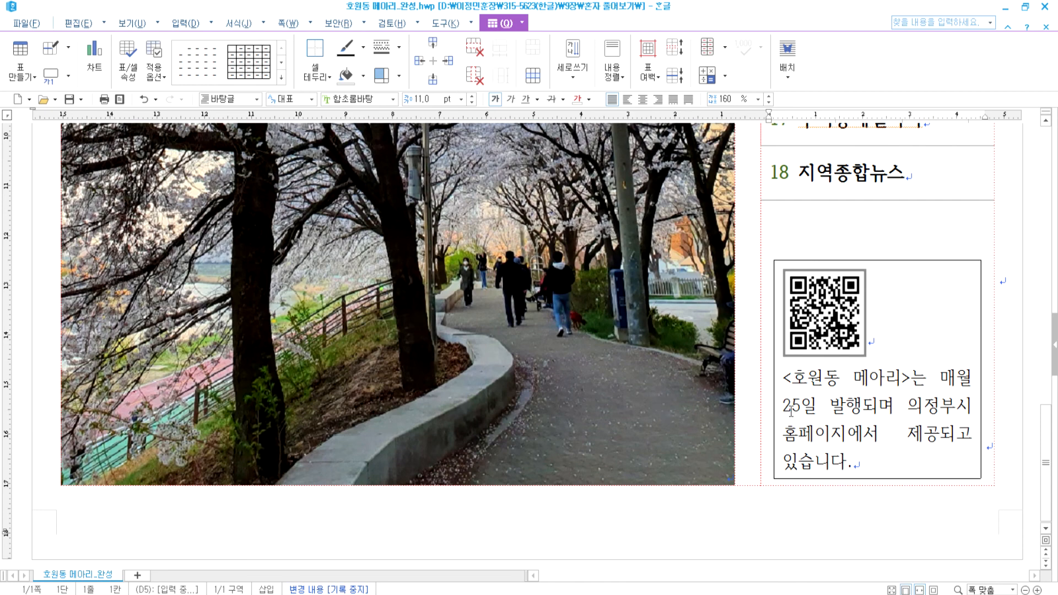
{"action": "left_click", "coordinate": [119, 99]}
{"action": "left_click", "coordinate": [600, 326]}
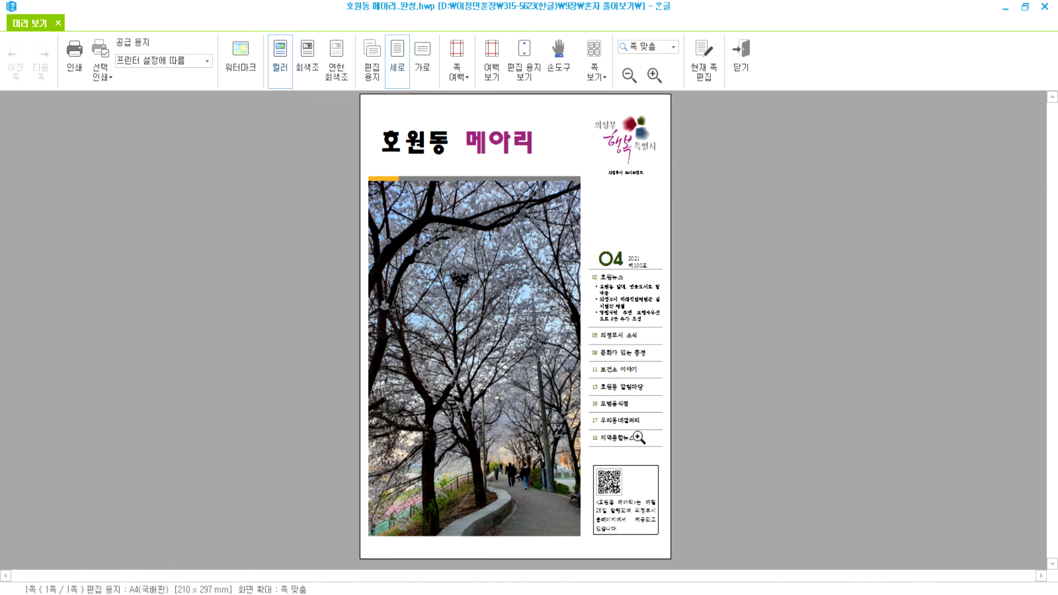
{"action": "key", "text": "Escape"}
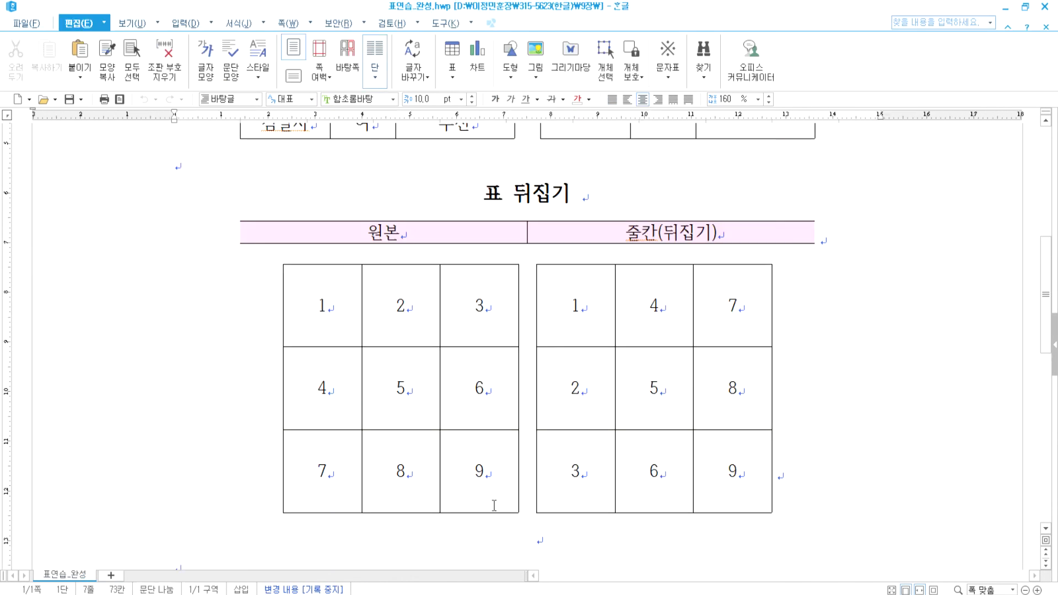
Create a new blank document and turn off the page outline (쪽 윤곽) view
{"action": "key", "text": "alt+n"}
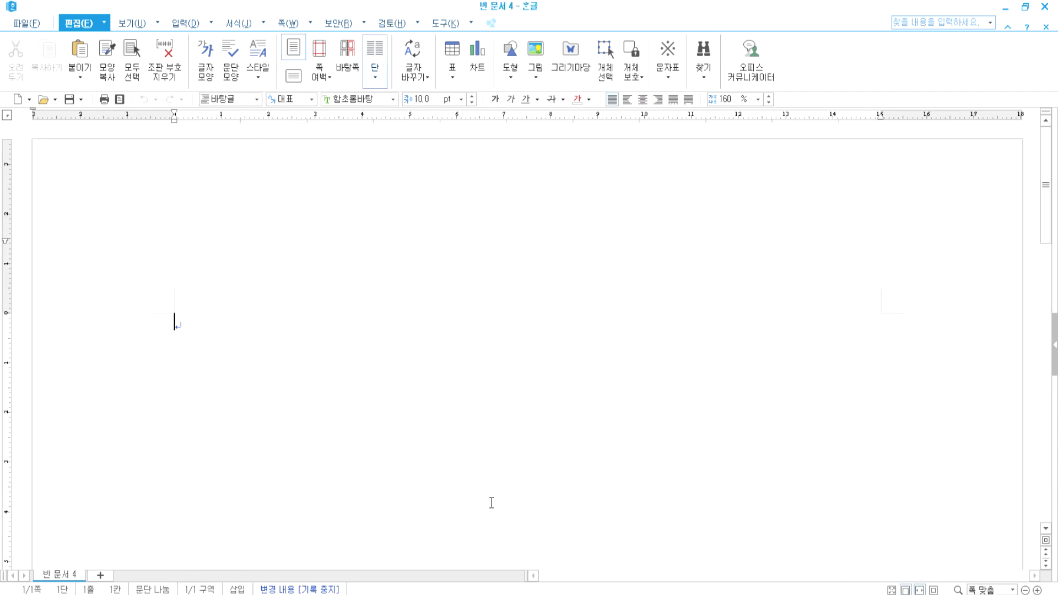
{"action": "left_click", "coordinate": [132, 24]}
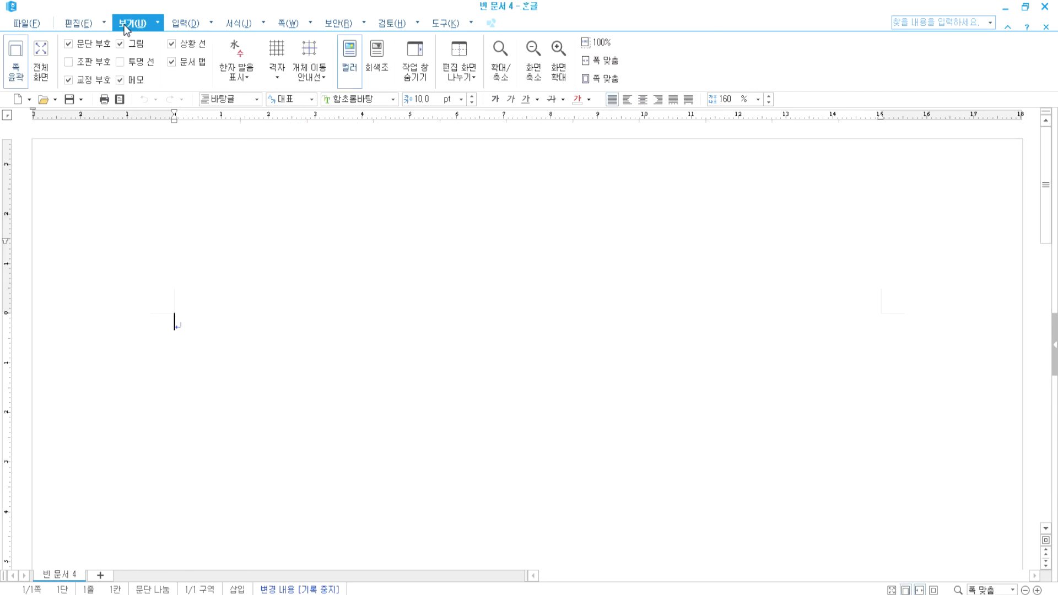
{"action": "left_click", "coordinate": [16, 60]}
{"action": "left_click", "coordinate": [26, 23]}
{"action": "left_click", "coordinate": [27, 23]}
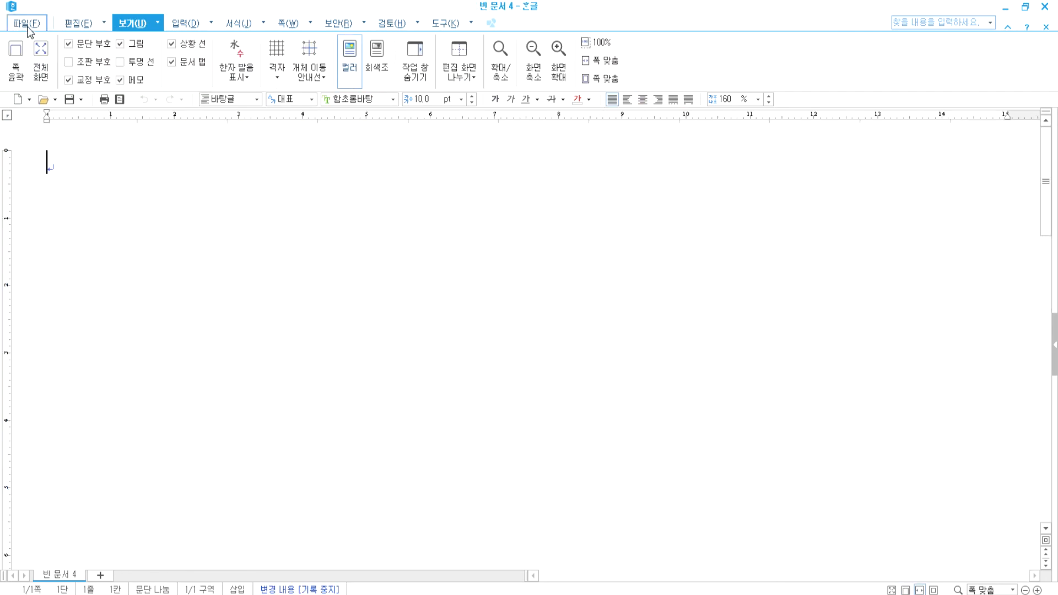
Insert a table with 3 rows and 3 columns into the blank document
{"action": "left_click", "coordinate": [185, 24]}
{"action": "left_click", "coordinate": [15, 52]}
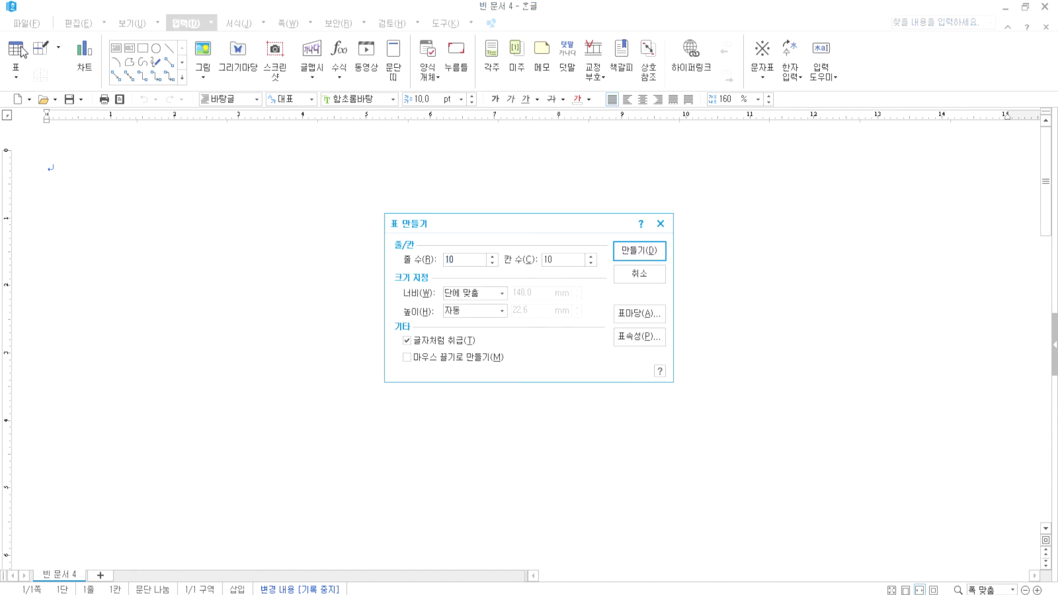
{"action": "type", "text": "33"}
{"action": "key", "text": "Return"}
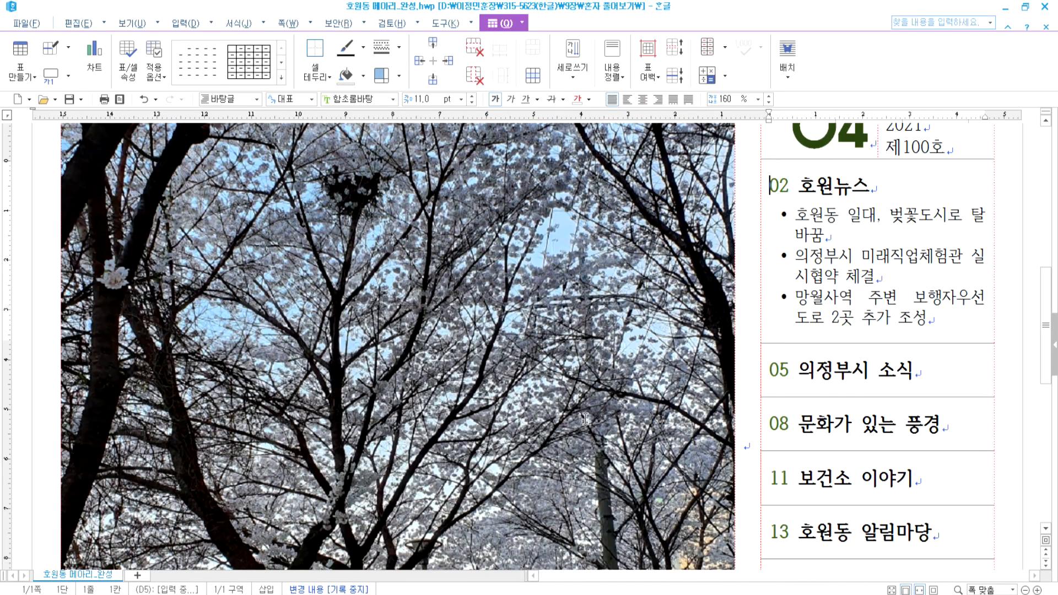
Examine the finished newsletter's row structure, covering the title and logo row and the tall photo row
{"action": "scroll", "coordinate": [585, 419], "scroll_direction": "up", "scroll_amount": 10}
{"action": "left_click_drag", "start_coordinate": [441, 286], "coordinate": [949, 274]}
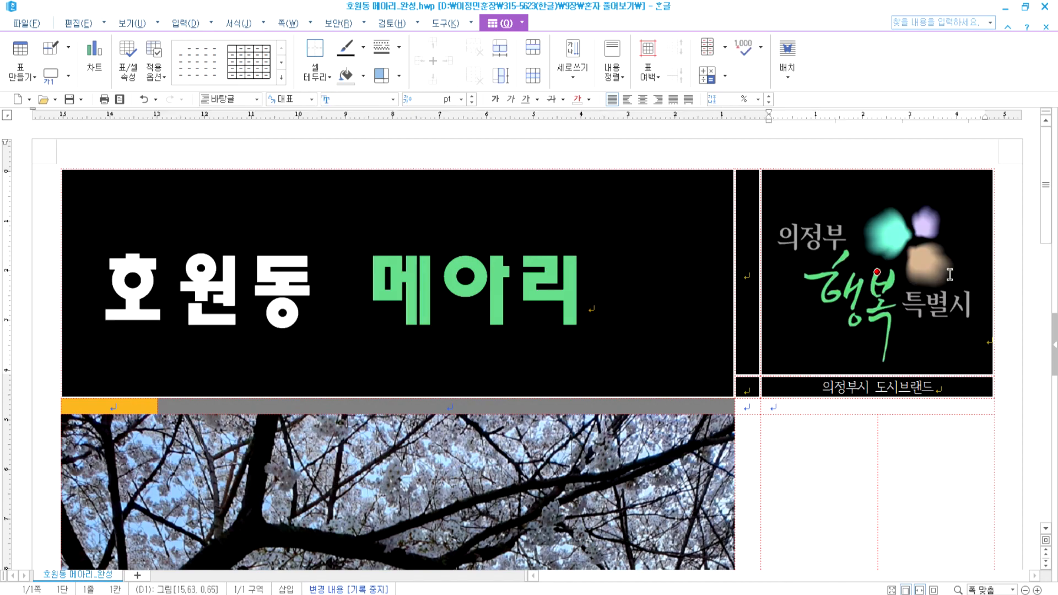
{"action": "scroll", "coordinate": [925, 301], "scroll_direction": "down", "scroll_amount": 4}
{"action": "left_click_drag", "start_coordinate": [417, 325], "coordinate": [723, 313]}
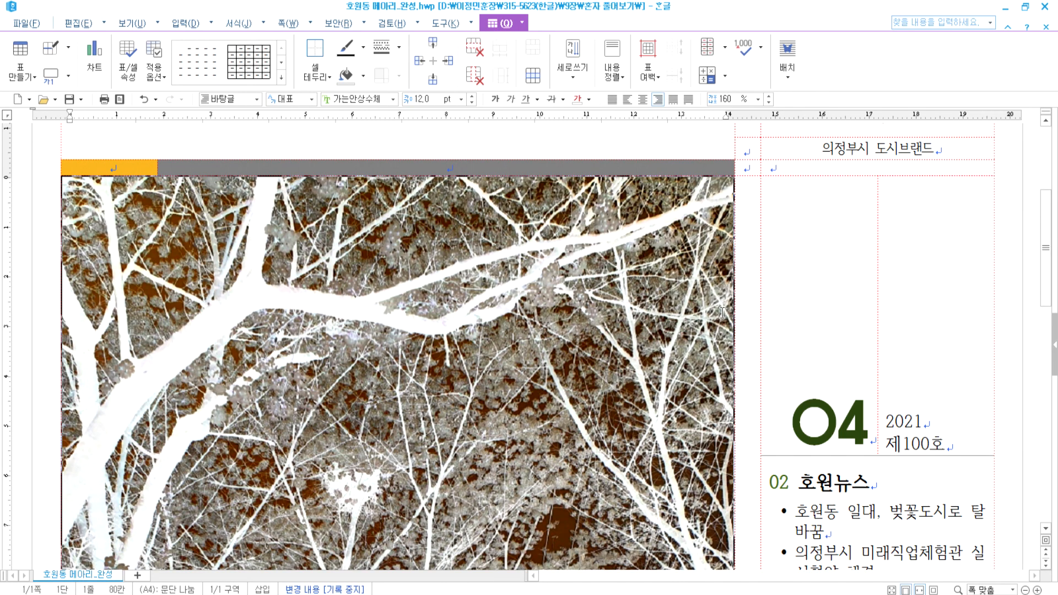
{"action": "scroll", "coordinate": [723, 313], "scroll_direction": "down", "scroll_amount": 10}
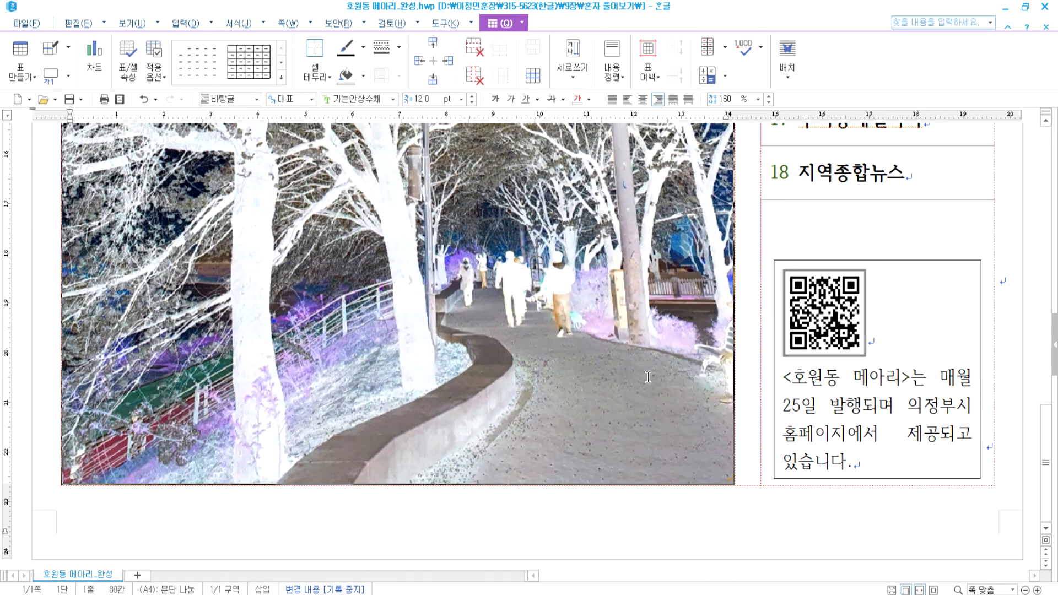
{"action": "scroll", "coordinate": [648, 376], "scroll_direction": "up", "scroll_amount": 10}
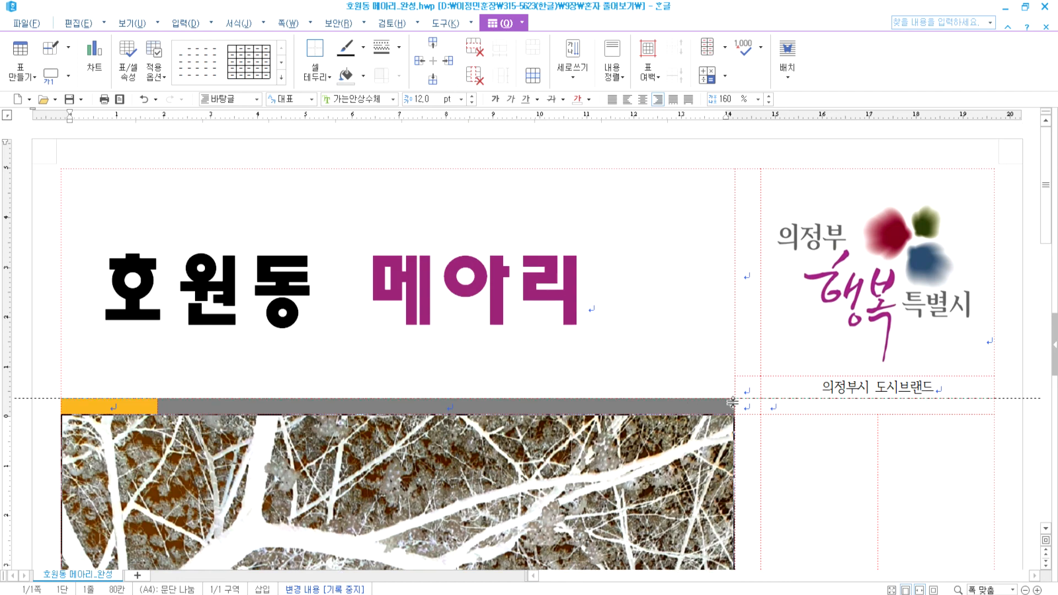
Examine the finished newsletter's three-column structure: the title column, the narrow blank column and the logo column
{"action": "left_click", "coordinate": [715, 411]}
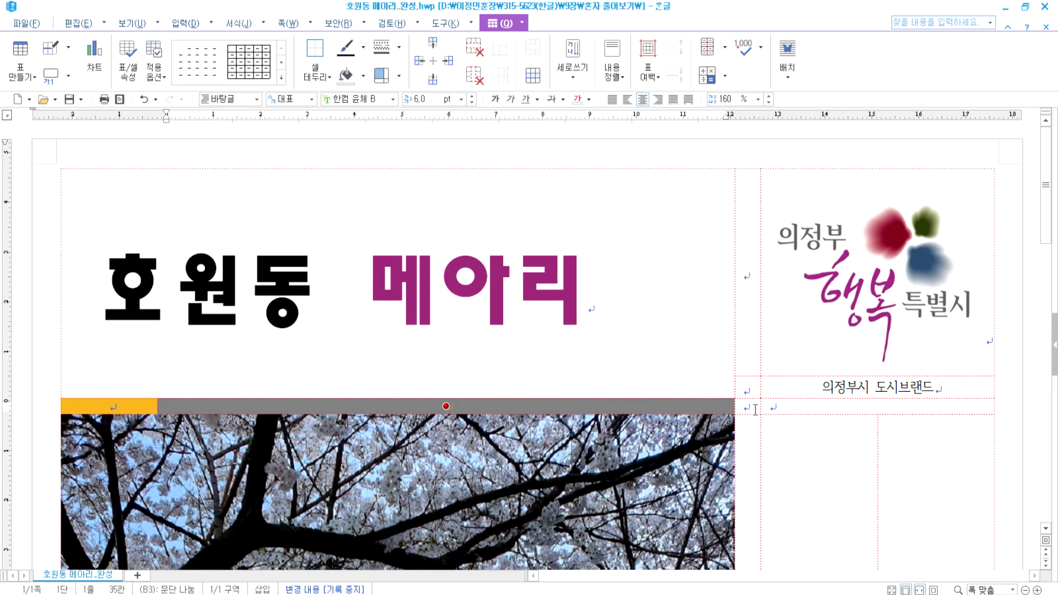
{"action": "left_click_drag", "start_coordinate": [618, 307], "coordinate": [633, 467]}
{"action": "left_click_drag", "start_coordinate": [742, 340], "coordinate": [746, 458]}
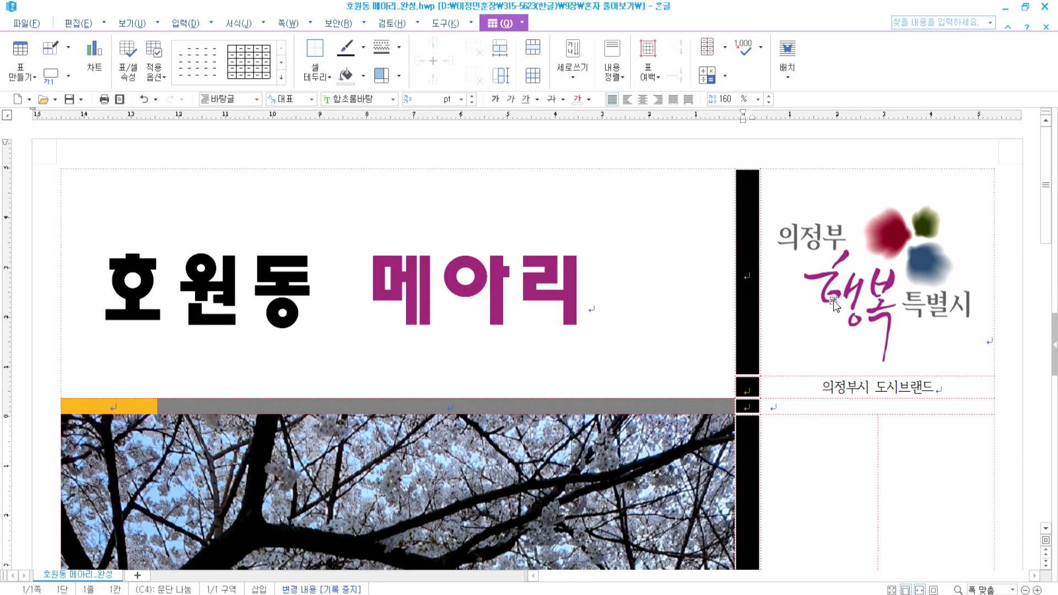
{"action": "left_click_drag", "start_coordinate": [835, 305], "coordinate": [838, 449]}
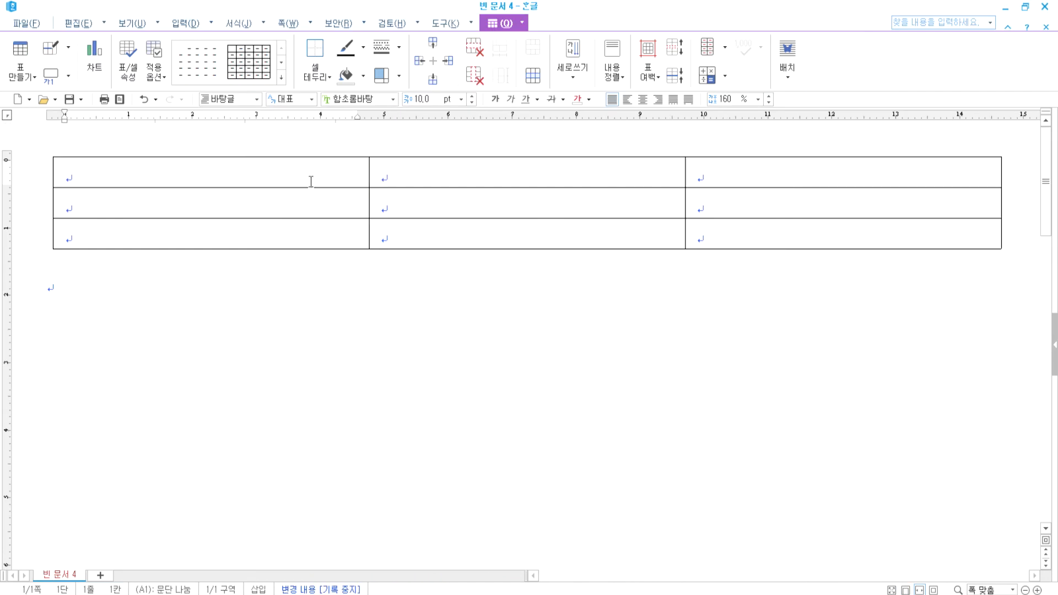
Widen the new table's first column to about 9 cm by narrowing the middle one, and stretch the last row to about 19 cm tall
{"action": "left_click_drag", "start_coordinate": [371, 170], "coordinate": [669, 170]}
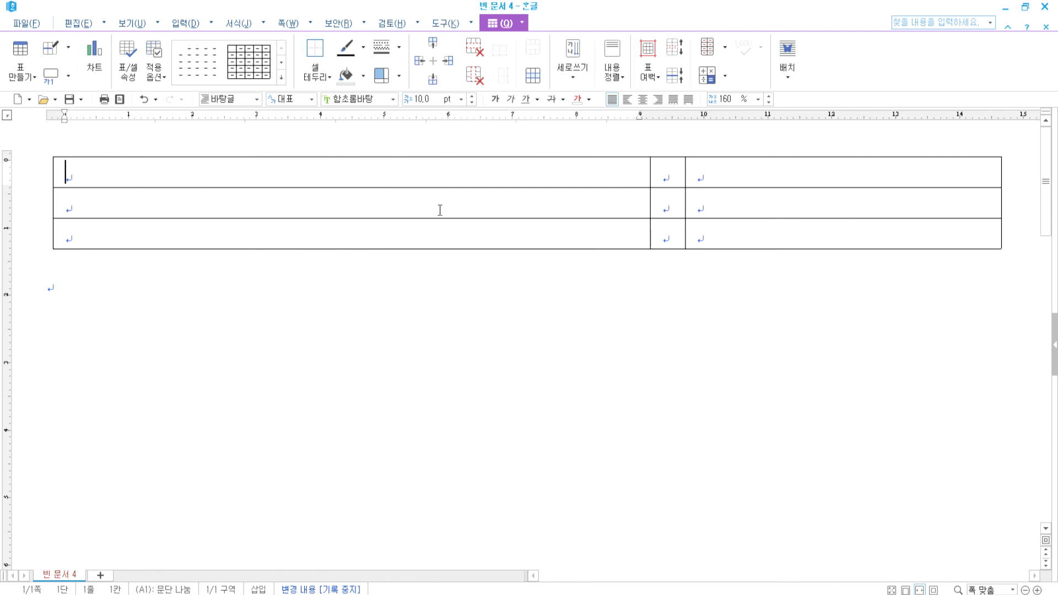
{"action": "left_click", "coordinate": [430, 238]}
{"action": "key", "text": "F5"}
{"action": "key", "text": "ctrl+Down"}
{"action": "key", "text": "ctrl+Down"}
{"action": "key", "text": "ctrl+Down"}
{"action": "key", "text": "ctrl+Down"}
{"action": "key", "text": "ctrl+Down"}
{"action": "key", "text": "ctrl+Down"}
{"action": "key", "text": "ctrl+Down"}
{"action": "key", "text": "ctrl+Down"}
{"action": "key", "text": "ctrl+Down"}
{"action": "key", "text": "ctrl+Down"}
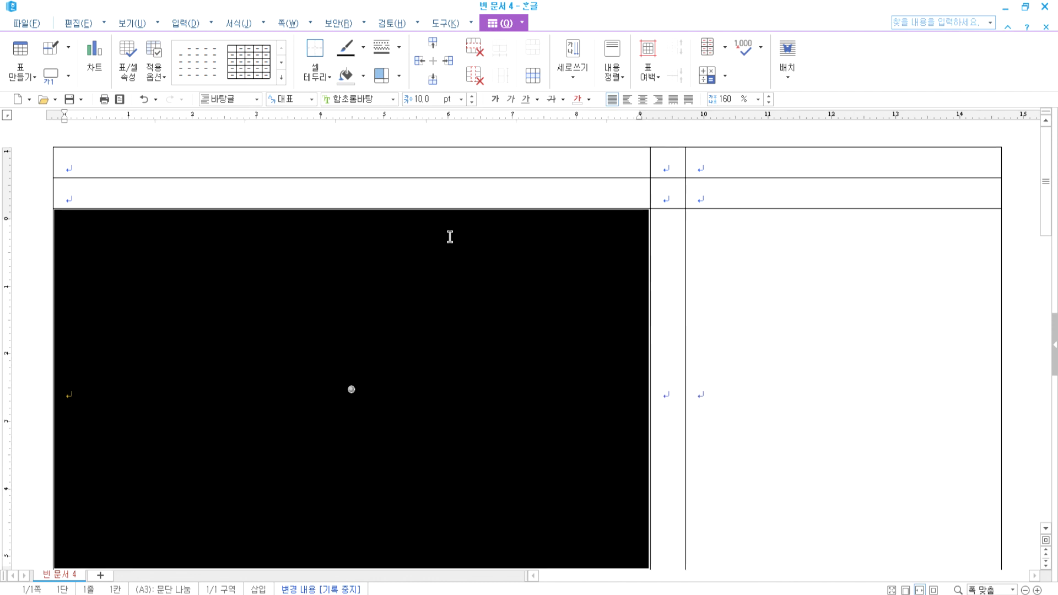
{"action": "key", "text": "ctrl+Down"}
{"action": "key", "text": "ctrl+Down"}
{"action": "key", "text": "ctrl+Down"}
{"action": "key", "text": "ctrl+Down"}
{"action": "key", "text": "ctrl+Down"}
{"action": "key", "text": "ctrl+Down"}
{"action": "key", "text": "ctrl+Down"}
{"action": "key", "text": "ctrl+Down"}
{"action": "key", "text": "ctrl+Down"}
{"action": "scroll", "coordinate": [413, 248], "scroll_direction": "down", "scroll_amount": 6}
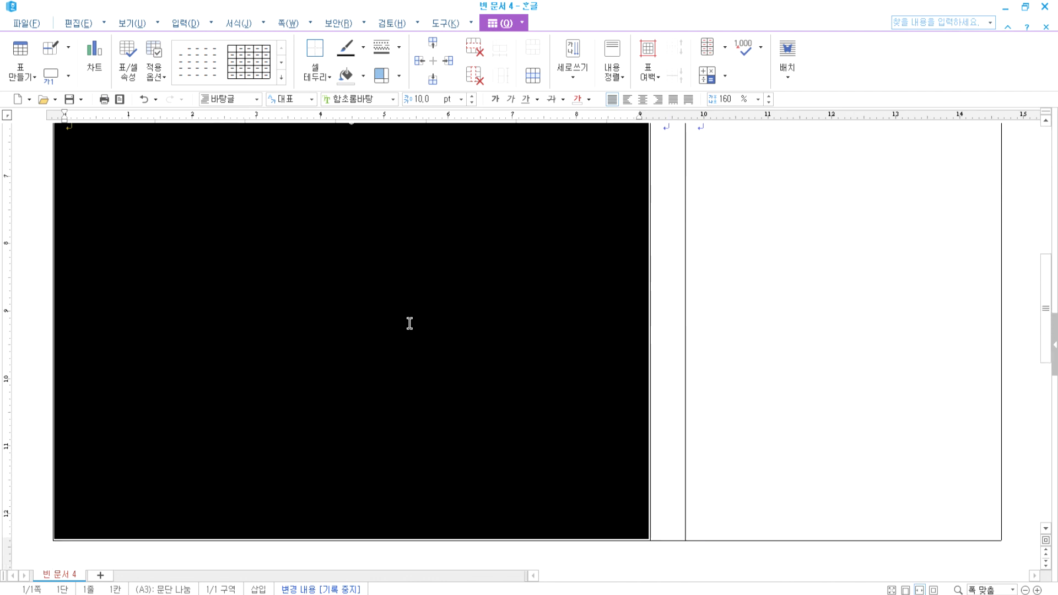
{"action": "scroll", "coordinate": [409, 324], "scroll_direction": "down", "scroll_amount": 3}
{"action": "key", "text": "ctrl+Down"}
{"action": "key", "text": "ctrl+Down"}
{"action": "key", "text": "ctrl+Down"}
{"action": "key", "text": "ctrl+Down"}
{"action": "key", "text": "ctrl+Down"}
{"action": "key", "text": "ctrl+Down"}
{"action": "key", "text": "ctrl+Down"}
{"action": "key", "text": "ctrl+Down"}
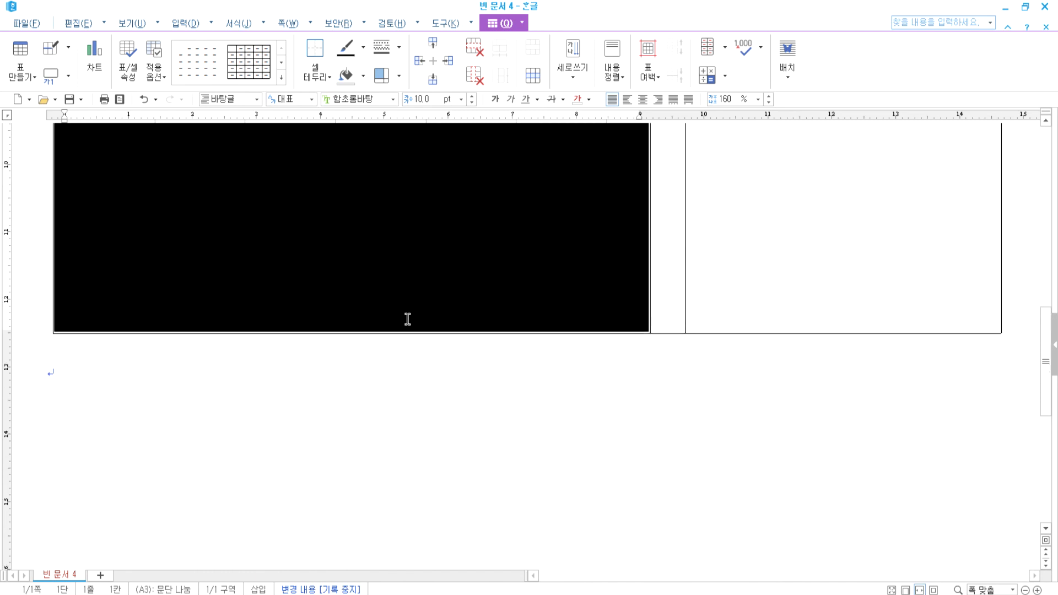
{"action": "scroll", "coordinate": [406, 286], "scroll_direction": "down", "scroll_amount": 4}
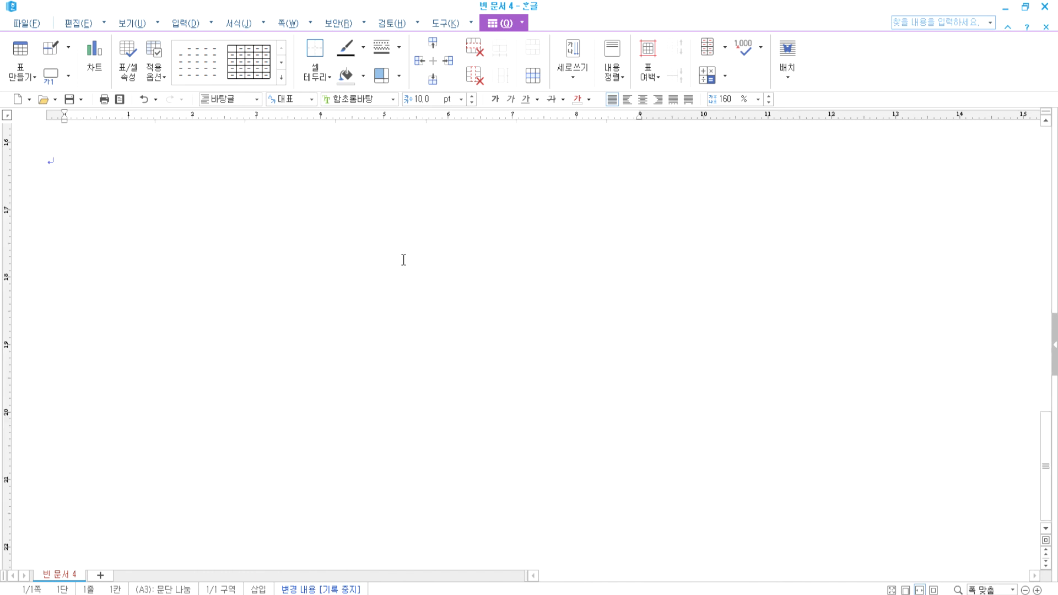
{"action": "key", "text": "ctrl+Down"}
{"action": "key", "text": "ctrl+Down"}
{"action": "key", "text": "ctrl+Down"}
{"action": "key", "text": "ctrl+Down"}
{"action": "key", "text": "ctrl+Down"}
{"action": "key", "text": "ctrl+Down"}
{"action": "key", "text": "ctrl+Down"}
{"action": "key", "text": "ctrl+Down"}
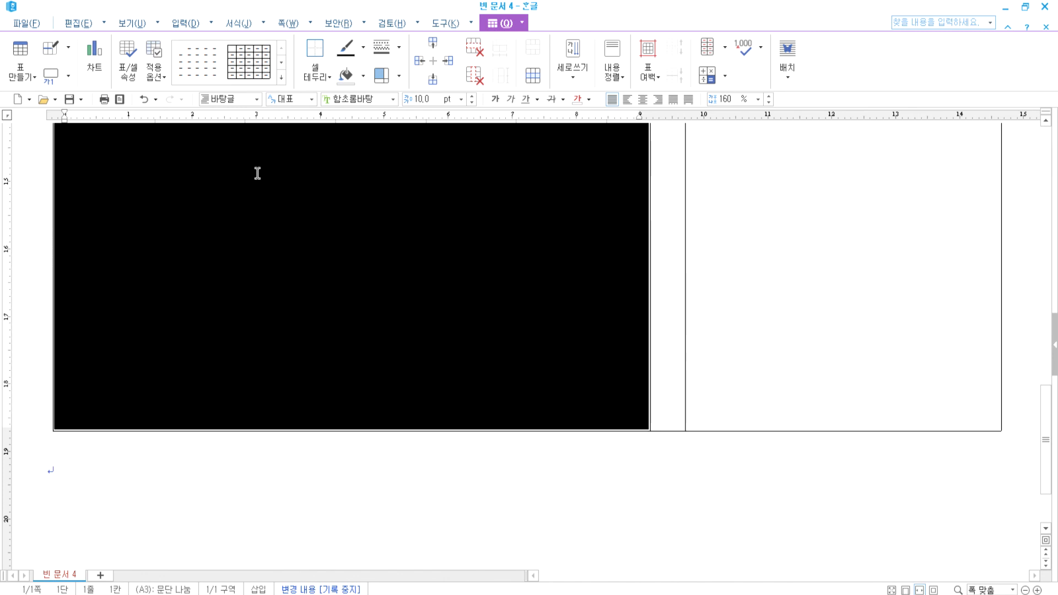
Check the new table's layout on the whole page in print preview and return to editing
{"action": "key", "text": "Escape"}
{"action": "left_click", "coordinate": [120, 100]}
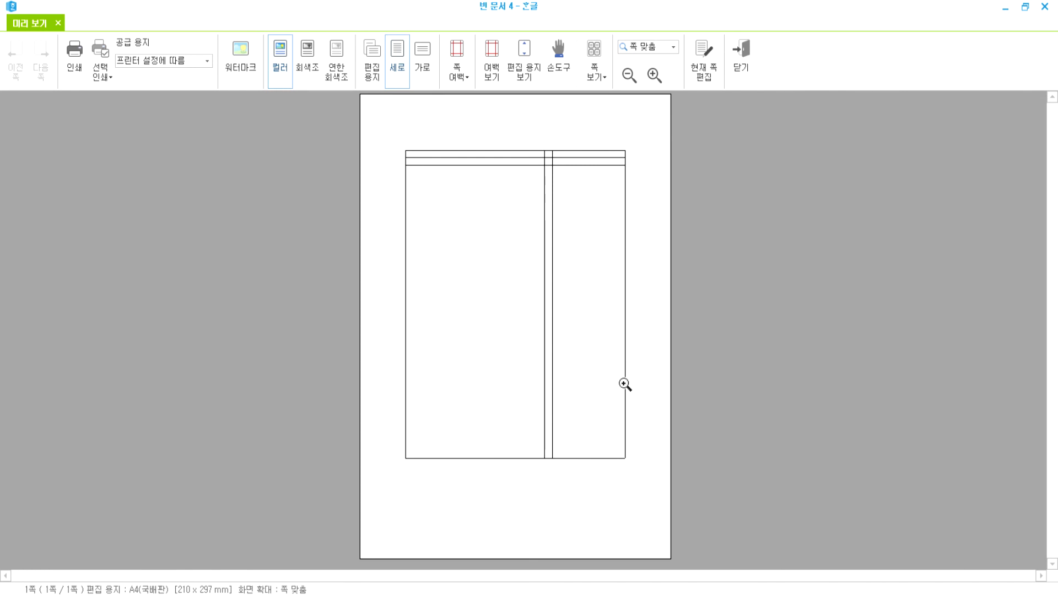
{"action": "key", "text": "Escape"}
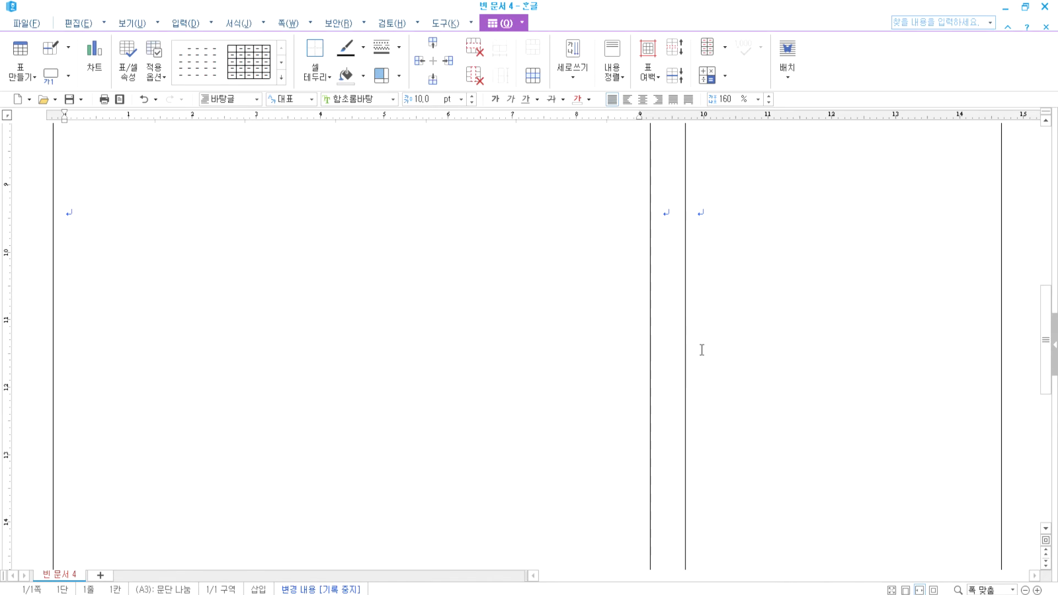
Split the tall last-row cell of the third column into 7 rows, following the finished newsletter's layout
{"action": "left_click", "coordinate": [760, 311]}
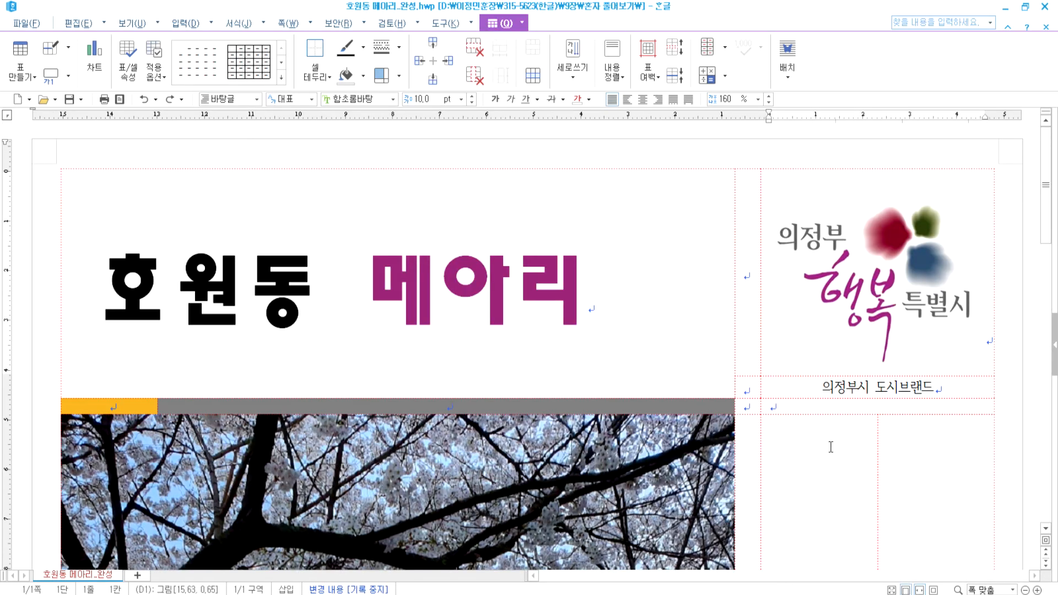
{"action": "scroll", "coordinate": [831, 441], "scroll_direction": "down", "scroll_amount": 5}
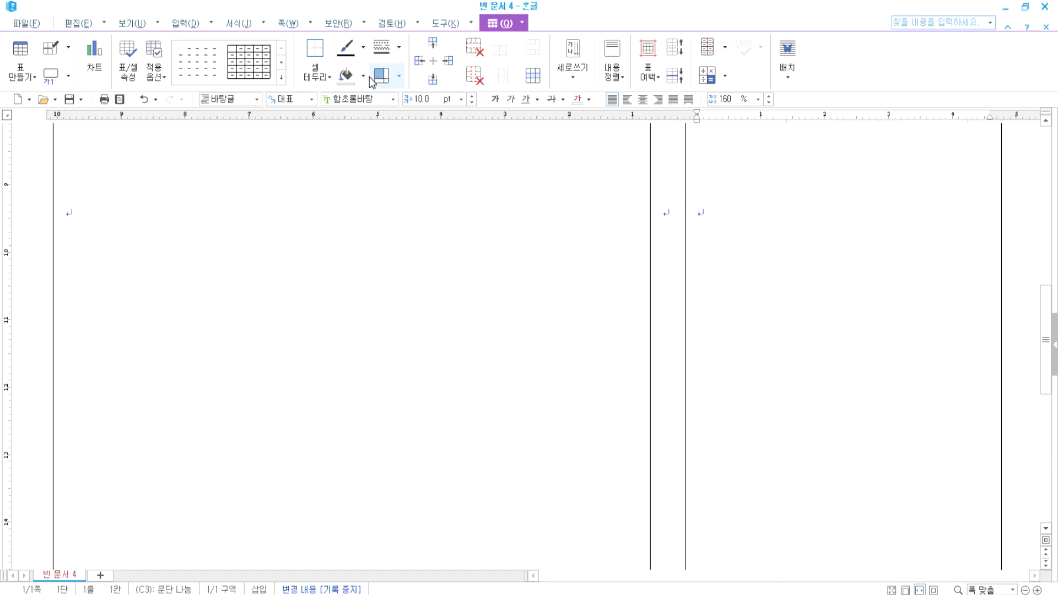
{"action": "left_click", "coordinate": [532, 76]}
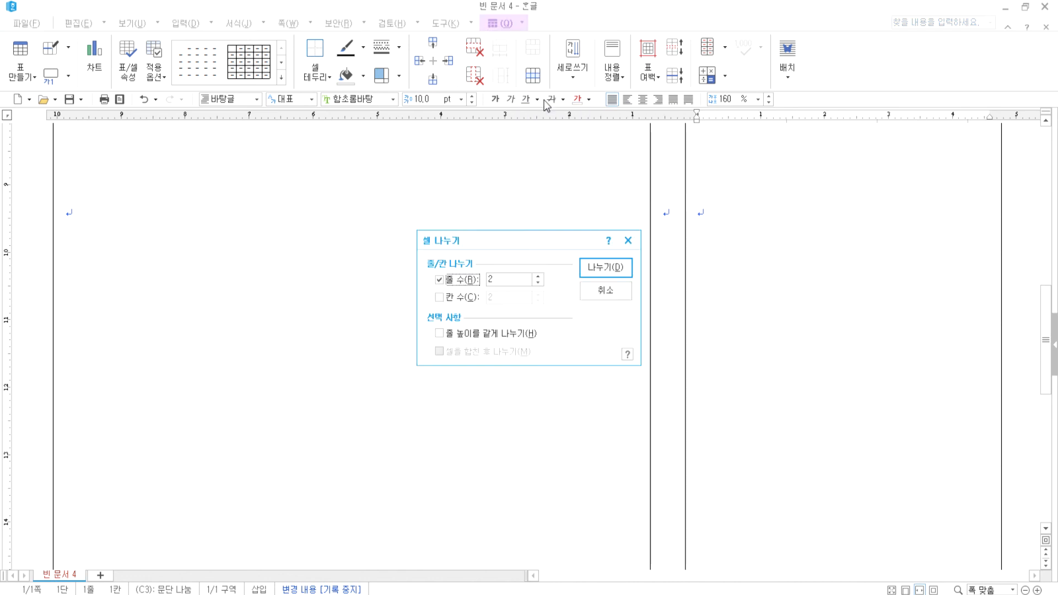
{"action": "left_click", "coordinate": [538, 277]}
{"action": "left_click", "coordinate": [538, 277]}
{"action": "left_click", "coordinate": [538, 276]}
{"action": "left_click", "coordinate": [538, 276]}
{"action": "left_click", "coordinate": [598, 271]}
{"action": "scroll", "coordinate": [727, 383], "scroll_direction": "down", "scroll_amount": 5}
{"action": "scroll", "coordinate": [724, 317], "scroll_direction": "up", "scroll_amount": 5}
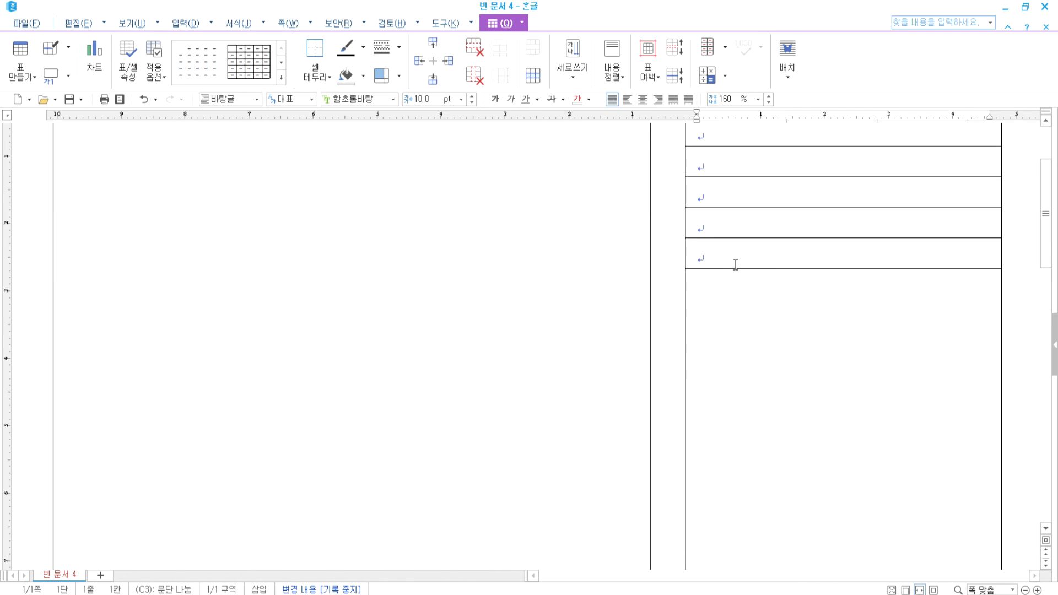
Make the seven split cells in the third column equal in height
{"action": "left_click_drag", "start_coordinate": [725, 248], "coordinate": [746, 471]}
{"action": "scroll", "coordinate": [747, 469], "scroll_direction": "down", "scroll_amount": 9}
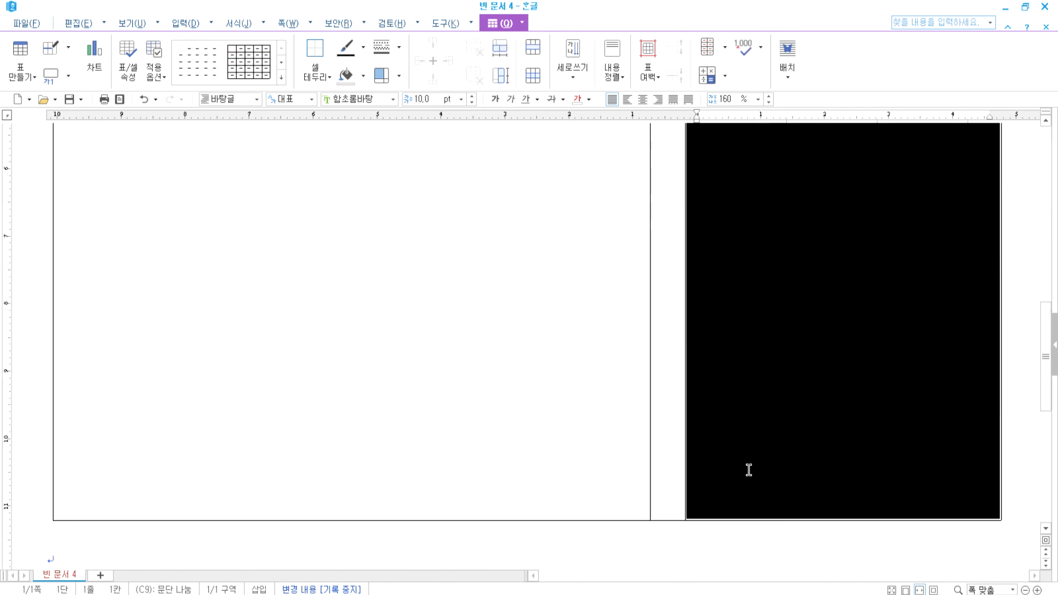
{"action": "left_click", "coordinate": [500, 75]}
{"action": "scroll", "coordinate": [720, 328], "scroll_direction": "up", "scroll_amount": 5}
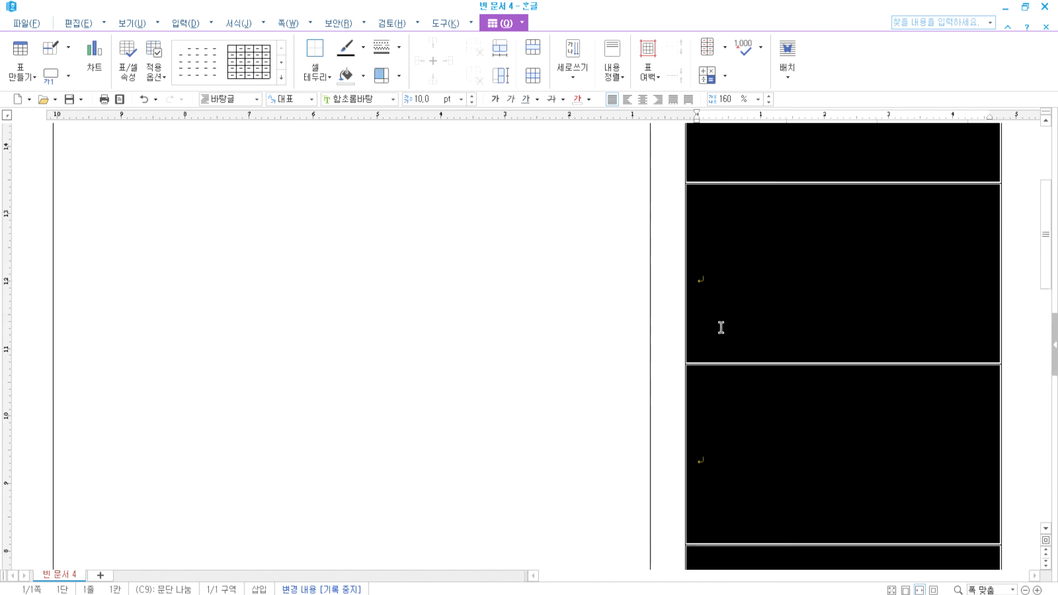
{"action": "key", "text": "Escape"}
{"action": "scroll", "coordinate": [718, 329], "scroll_direction": "up", "scroll_amount": 9}
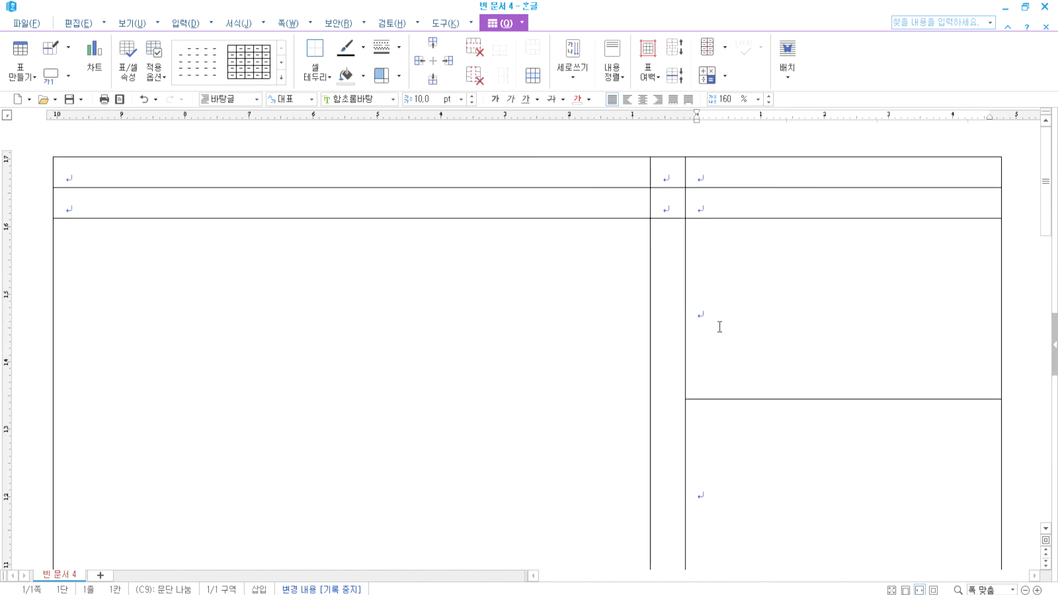
Remove all outer and inner border lines from the whole table by setting the cell border style to none
{"action": "left_click", "coordinate": [710, 313]}
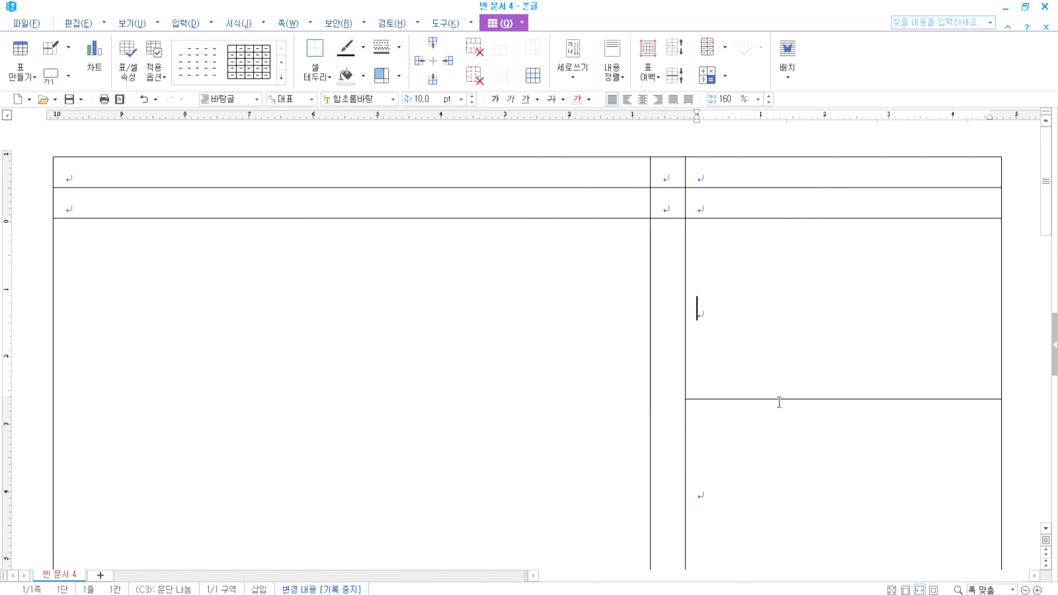
{"action": "left_click_drag", "start_coordinate": [584, 171], "coordinate": [850, 349]}
{"action": "key", "text": "Page_Down"}
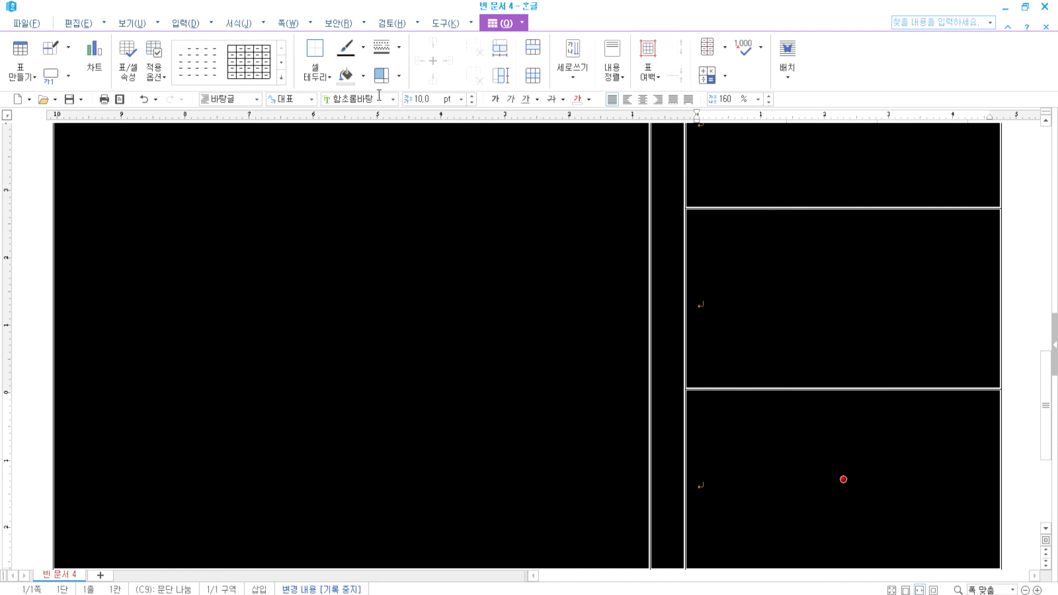
{"action": "left_click", "coordinate": [399, 49]}
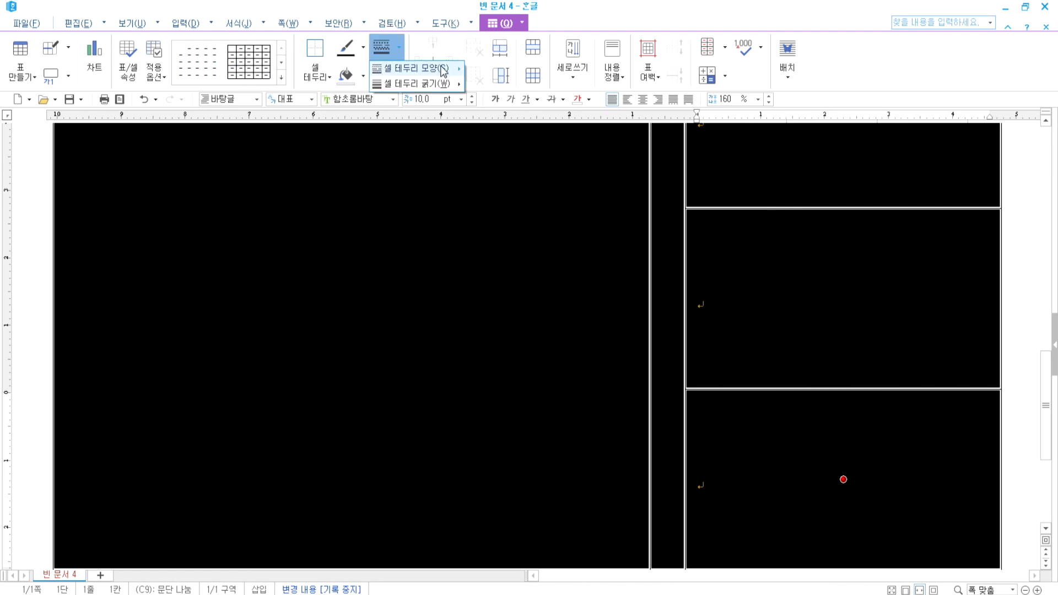
{"action": "mouse_move", "coordinate": [435, 69]}
{"action": "left_click", "coordinate": [488, 74]}
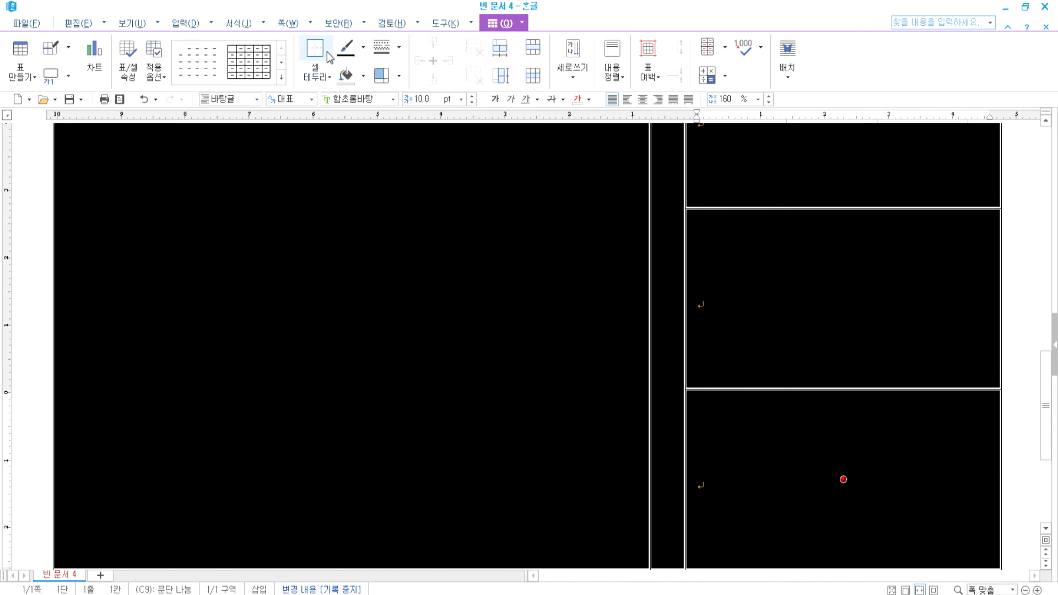
{"action": "left_click", "coordinate": [316, 74]}
{"action": "left_click", "coordinate": [333, 105]}
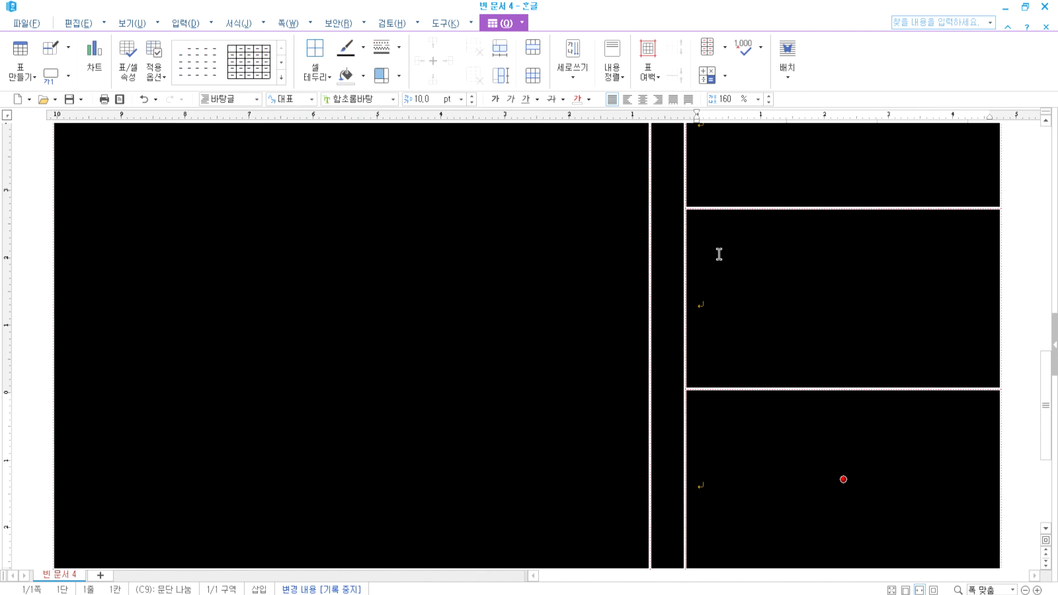
{"action": "left_click", "coordinate": [780, 347]}
{"action": "scroll", "coordinate": [767, 386], "scroll_direction": "down", "scroll_amount": 5}
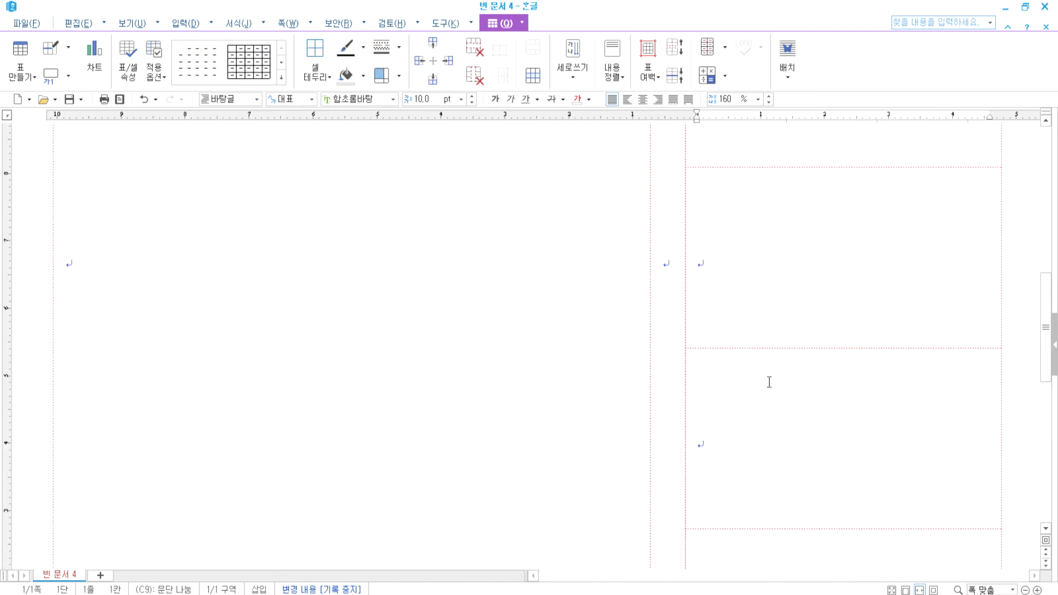
{"action": "left_click", "coordinate": [639, 432]}
{"action": "scroll", "coordinate": [573, 276], "scroll_direction": "up", "scroll_amount": 10}
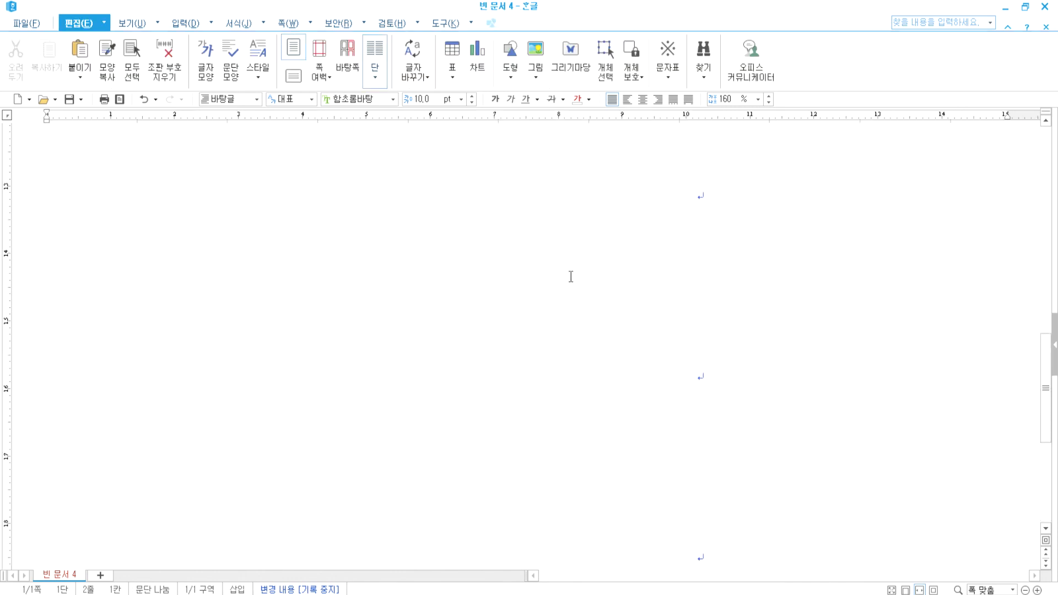
{"action": "left_click", "coordinate": [586, 264]}
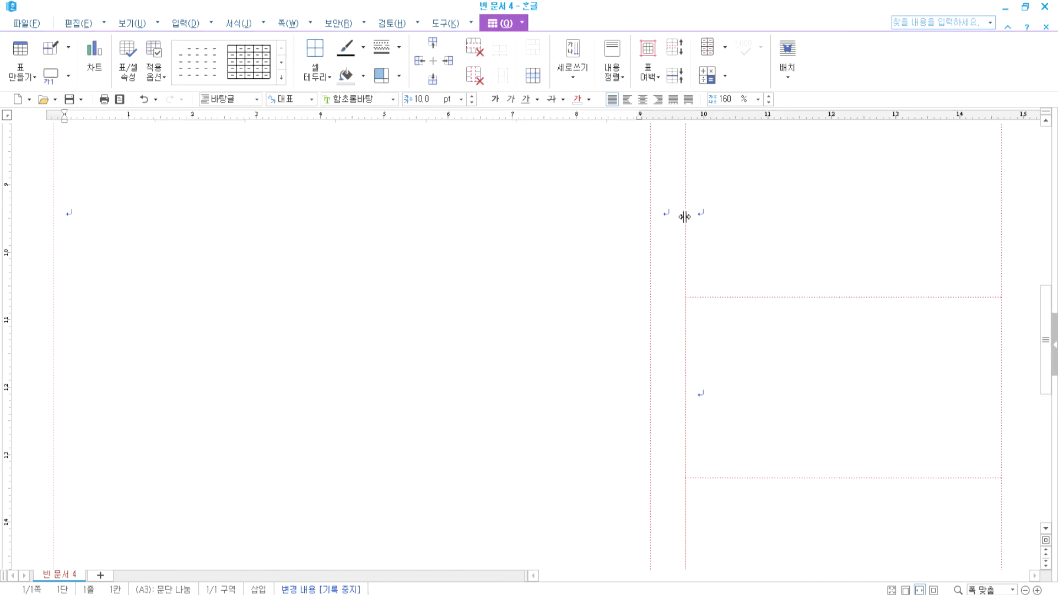
{"action": "scroll", "coordinate": [665, 364], "scroll_direction": "up", "scroll_amount": 10}
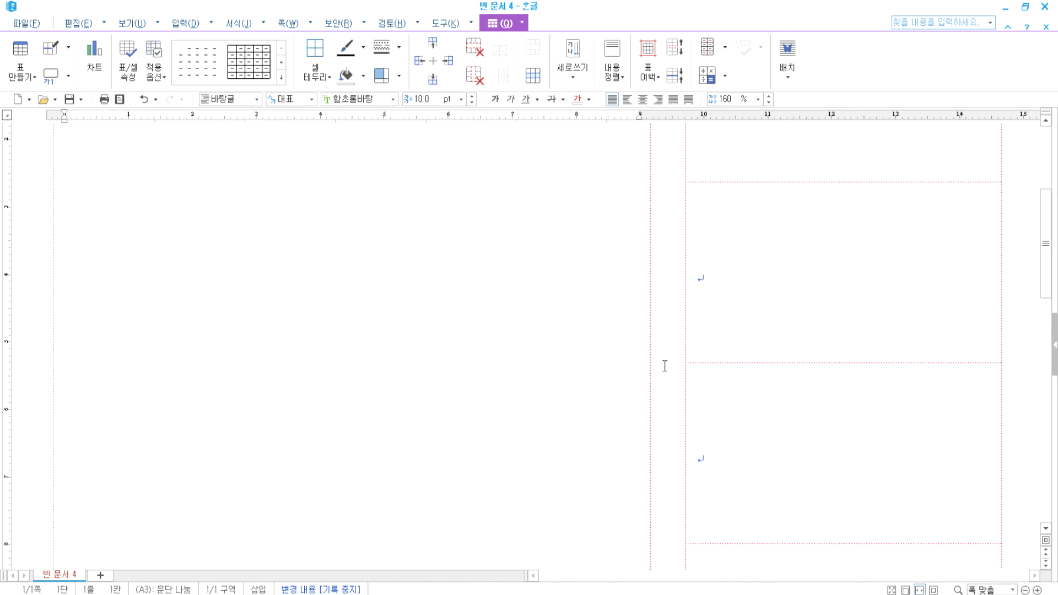
Increase the height of the table's first row to about 2.7 cm
{"action": "left_click", "coordinate": [152, 166]}
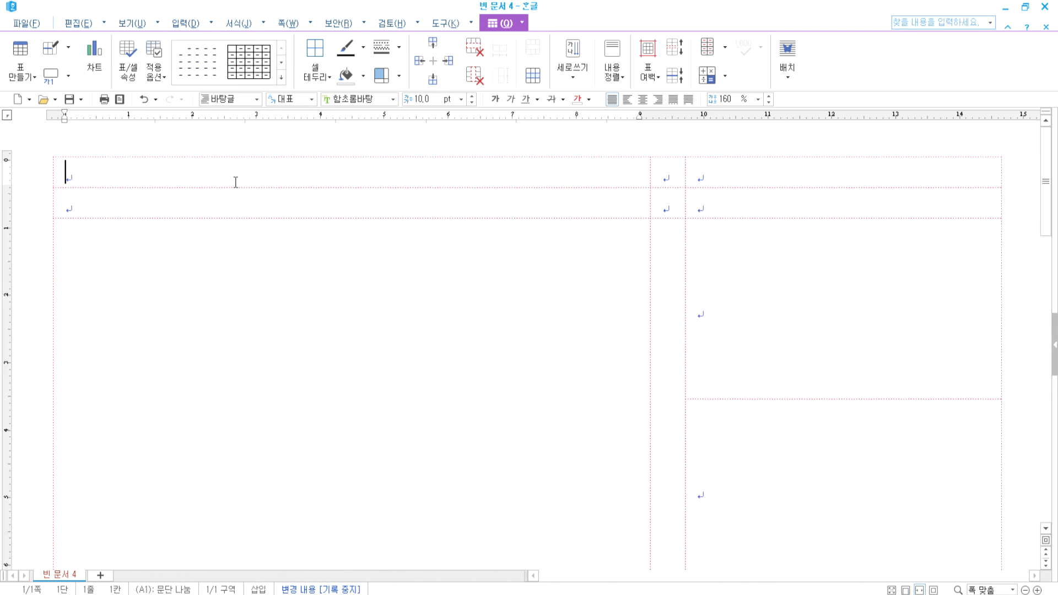
{"action": "key", "text": "F5"}
{"action": "key", "text": "ctrl+Down"}
{"action": "key", "text": "ctrl+Down"}
{"action": "key", "text": "ctrl+Down"}
{"action": "key", "text": "ctrl+Down"}
{"action": "key", "text": "ctrl+Down"}
{"action": "key", "text": "ctrl+Down"}
{"action": "key", "text": "ctrl+Down"}
{"action": "key", "text": "ctrl+Down"}
{"action": "key", "text": "ctrl+Down"}
{"action": "key", "text": "ctrl+Down"}
{"action": "key", "text": "ctrl+Down"}
{"action": "key", "text": "ctrl+Down"}
{"action": "key", "text": "ctrl+Down"}
{"action": "key", "text": "ctrl+Down"}
{"action": "key", "text": "ctrl+Down"}
{"action": "key", "text": "ctrl+Down"}
{"action": "key", "text": "ctrl+Down"}
{"action": "key", "text": "ctrl+Down"}
{"action": "key", "text": "ctrl+Down"}
{"action": "key", "text": "ctrl+Down"}
{"action": "key", "text": "ctrl+Down"}
{"action": "key", "text": "ctrl+Down"}
{"action": "key", "text": "ctrl+Down"}
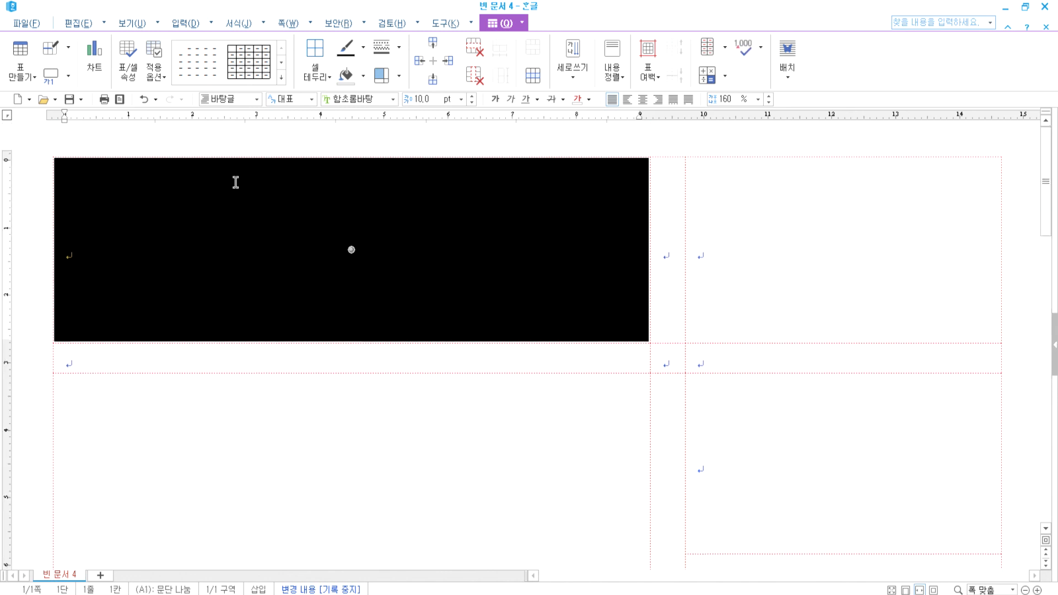
{"action": "key", "text": "Escape"}
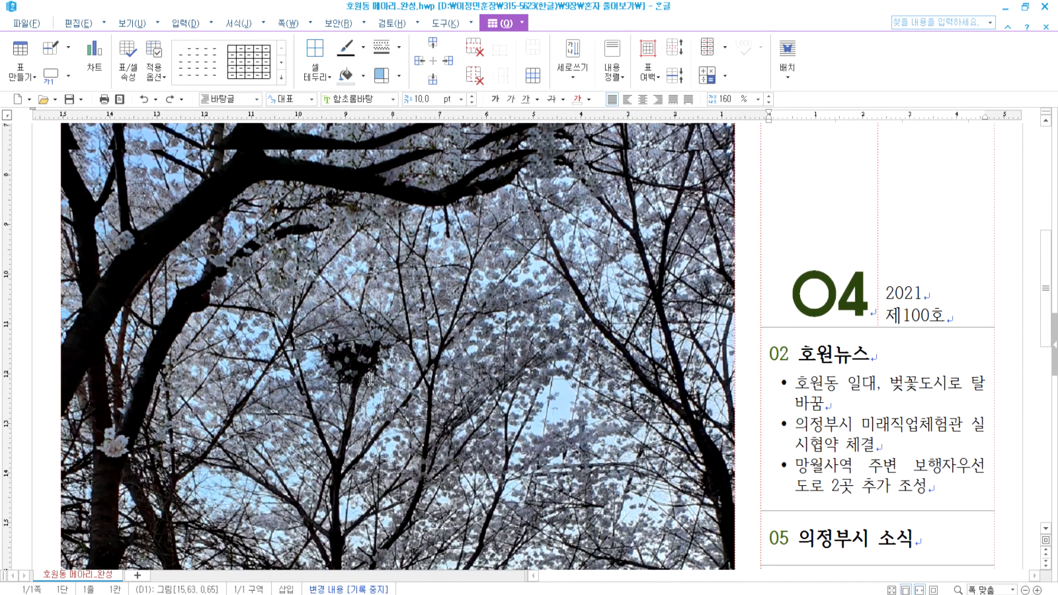
Compare the finished newsletter's title text and logo cells with the new table's first row
{"action": "scroll", "coordinate": [371, 379], "scroll_direction": "up", "scroll_amount": 5}
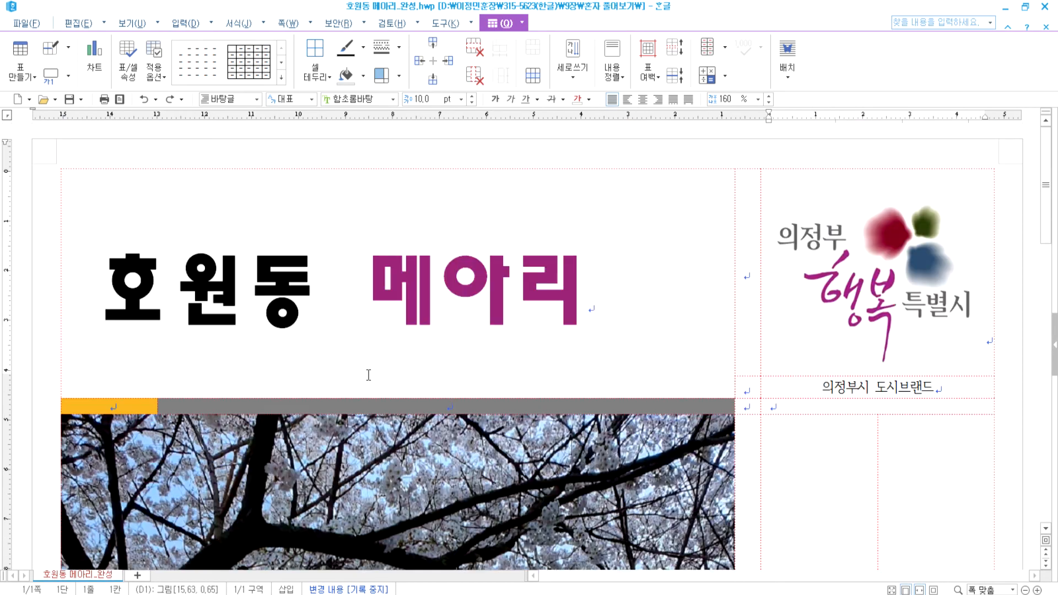
{"action": "left_click", "coordinate": [345, 324]}
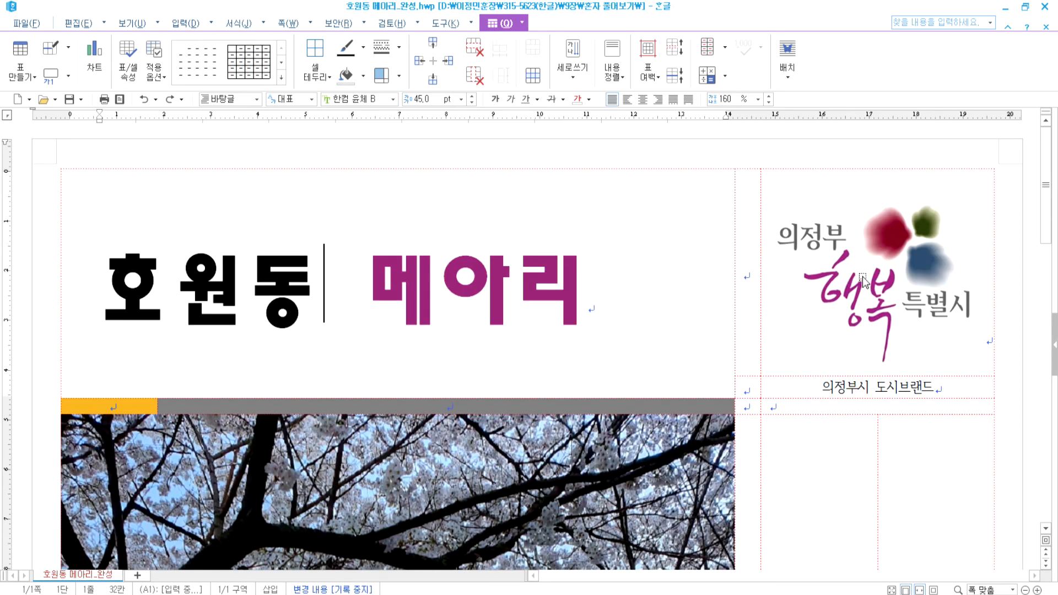
{"action": "left_click_drag", "start_coordinate": [584, 283], "coordinate": [420, 286]}
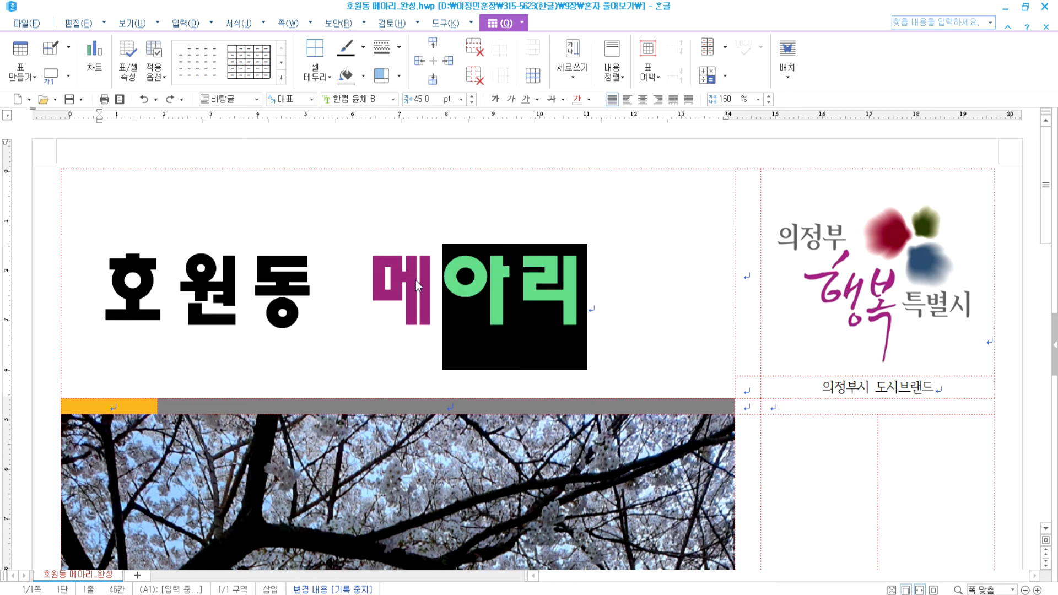
{"action": "left_click", "coordinate": [815, 282]}
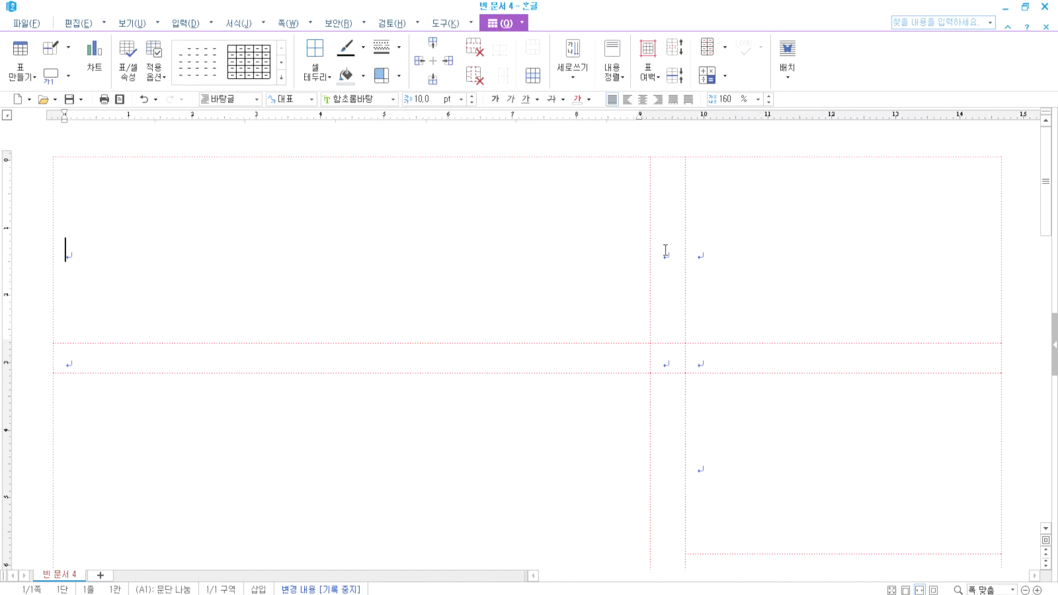
{"action": "left_click", "coordinate": [716, 253]}
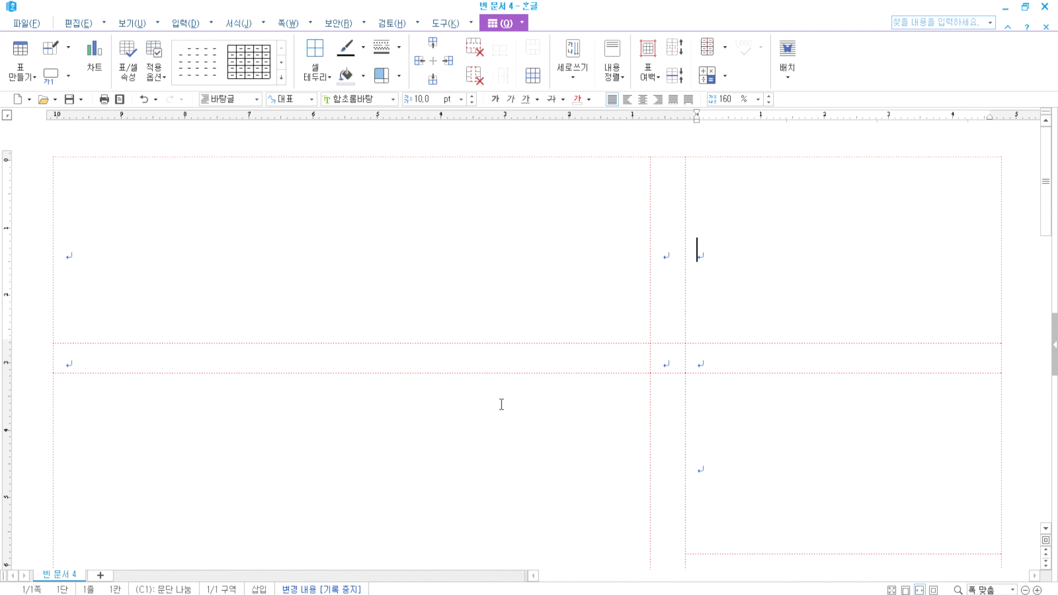
{"action": "left_click", "coordinate": [363, 267]}
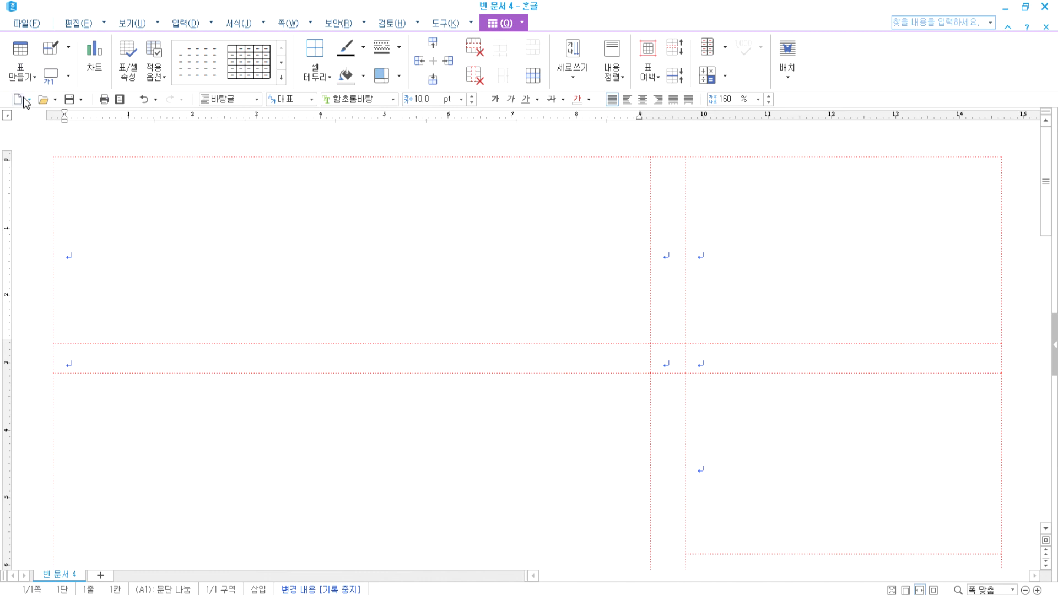
Open the 문서마당 template collection at the 가정 문서 category and preview 가훈 1 and 냉장고 물품 목록 1
{"action": "left_click", "coordinate": [27, 24]}
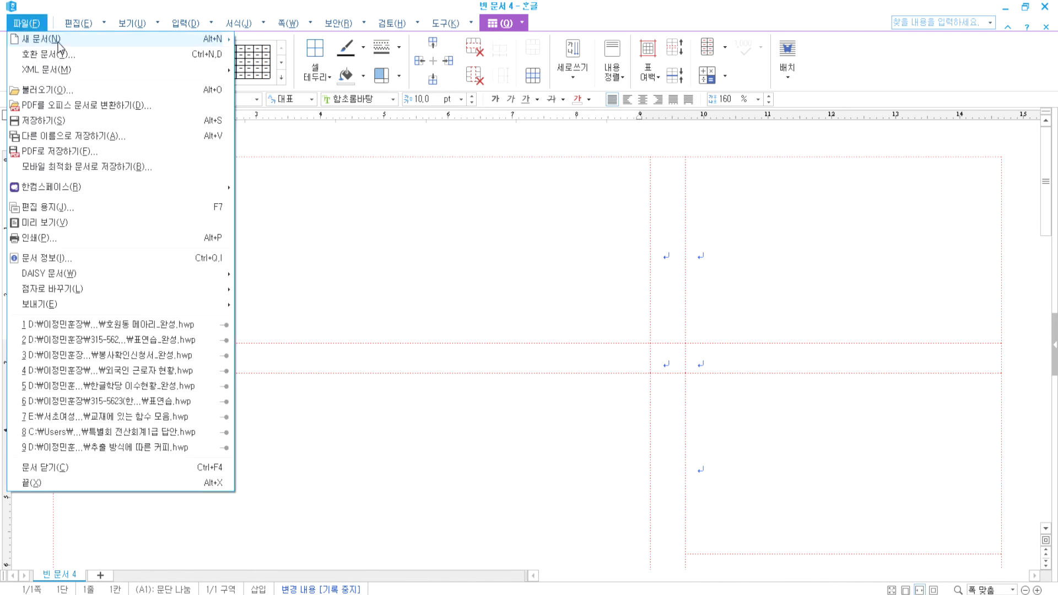
{"action": "mouse_move", "coordinate": [229, 39]}
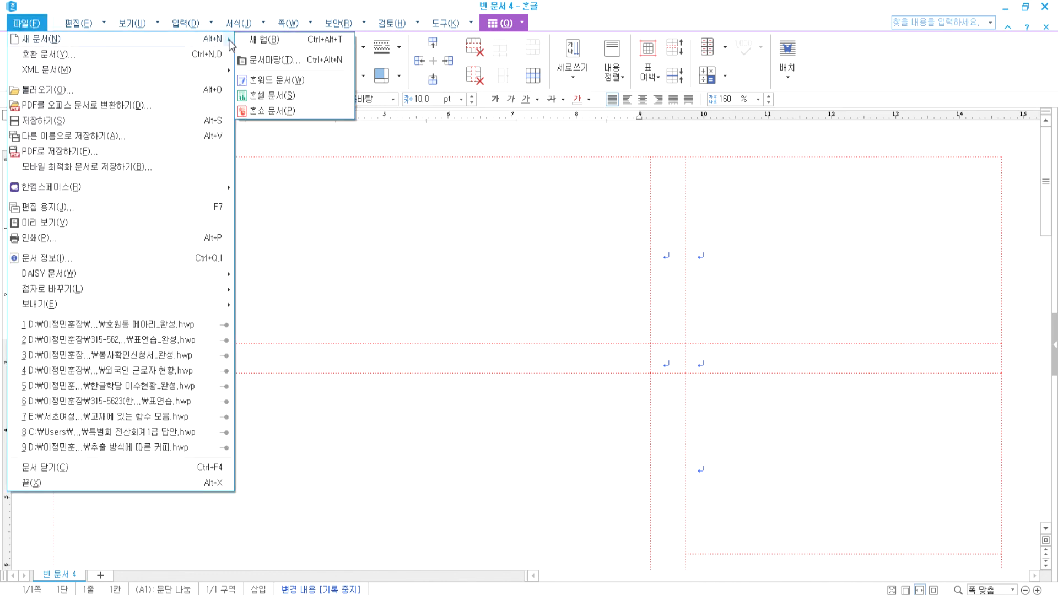
{"action": "left_click", "coordinate": [281, 60]}
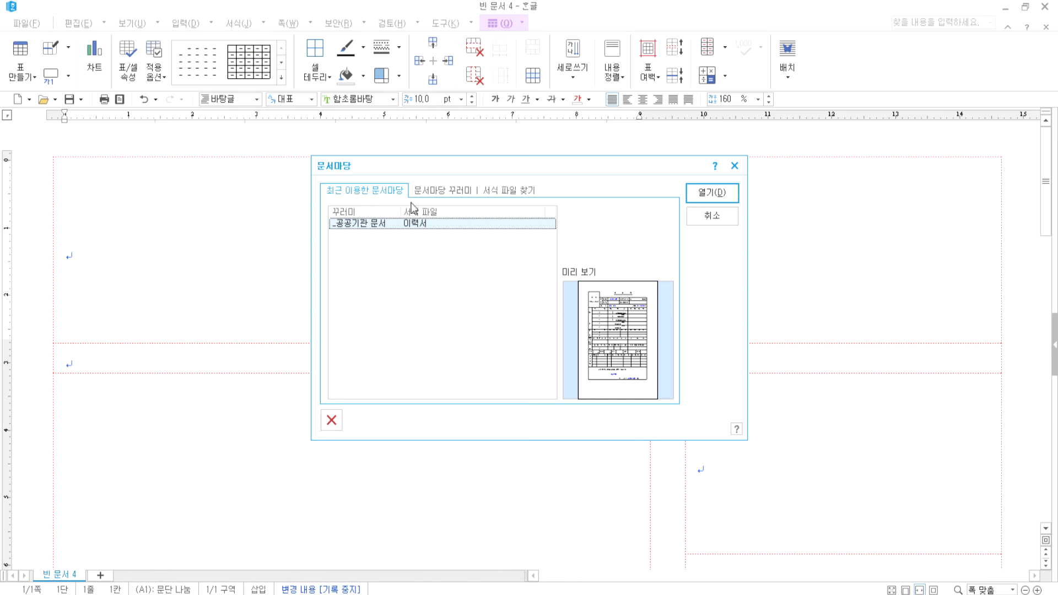
{"action": "left_click", "coordinate": [433, 192]}
{"action": "left_click", "coordinate": [347, 232]}
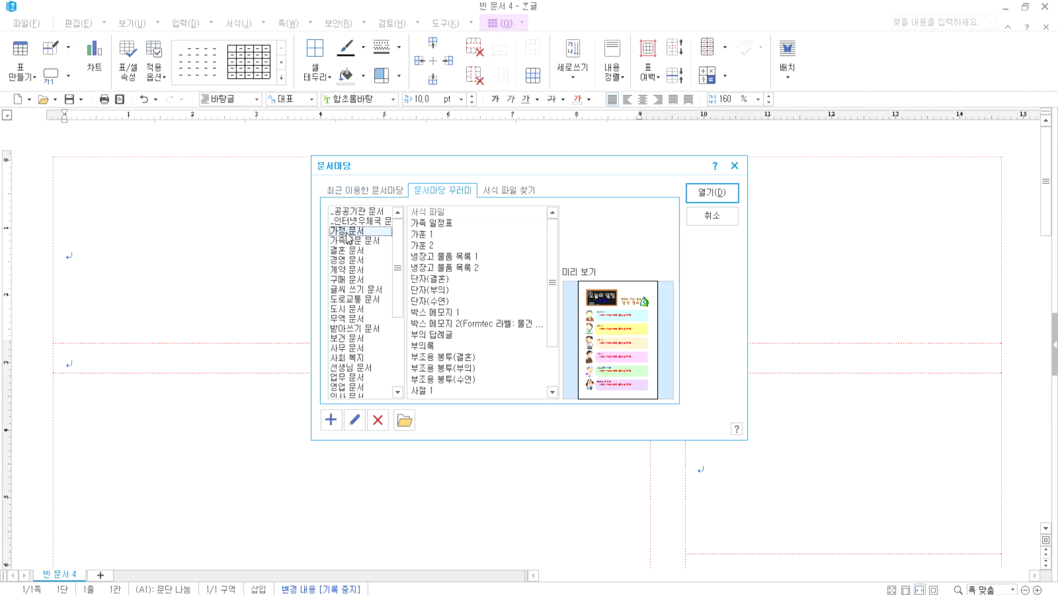
{"action": "left_click", "coordinate": [430, 234]}
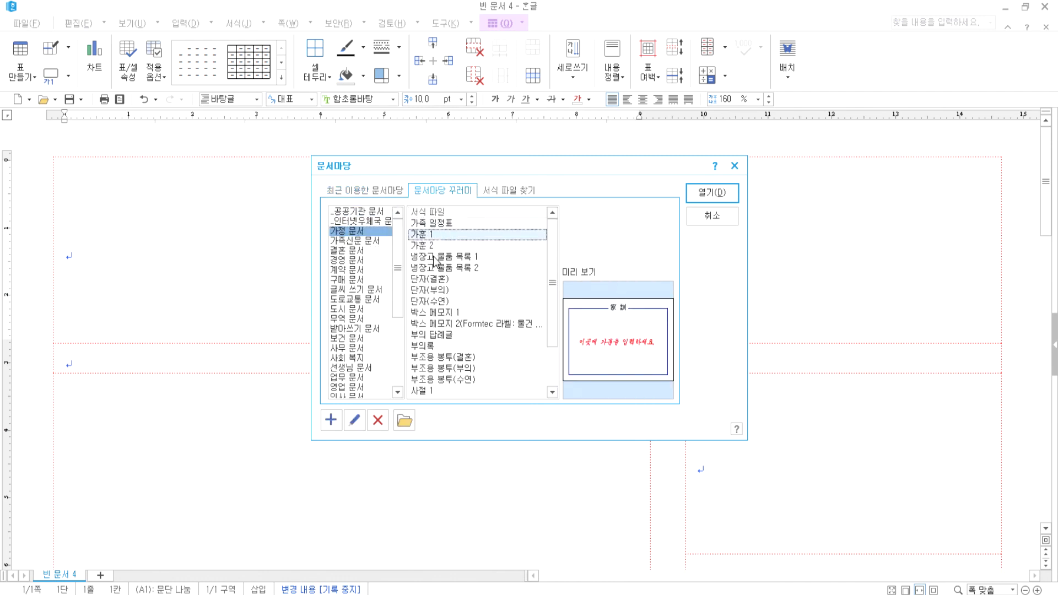
{"action": "left_click", "coordinate": [433, 257]}
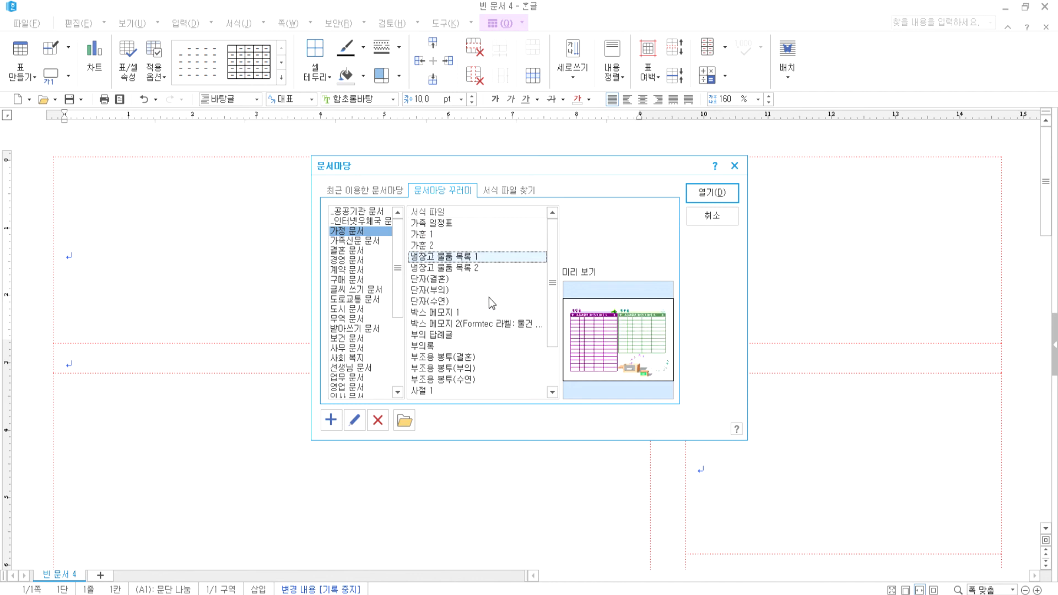
Create a new document from the 아기 발달표 template in 가정 문서 and look through its table
{"action": "scroll", "coordinate": [447, 309], "scroll_direction": "down", "scroll_amount": 3}
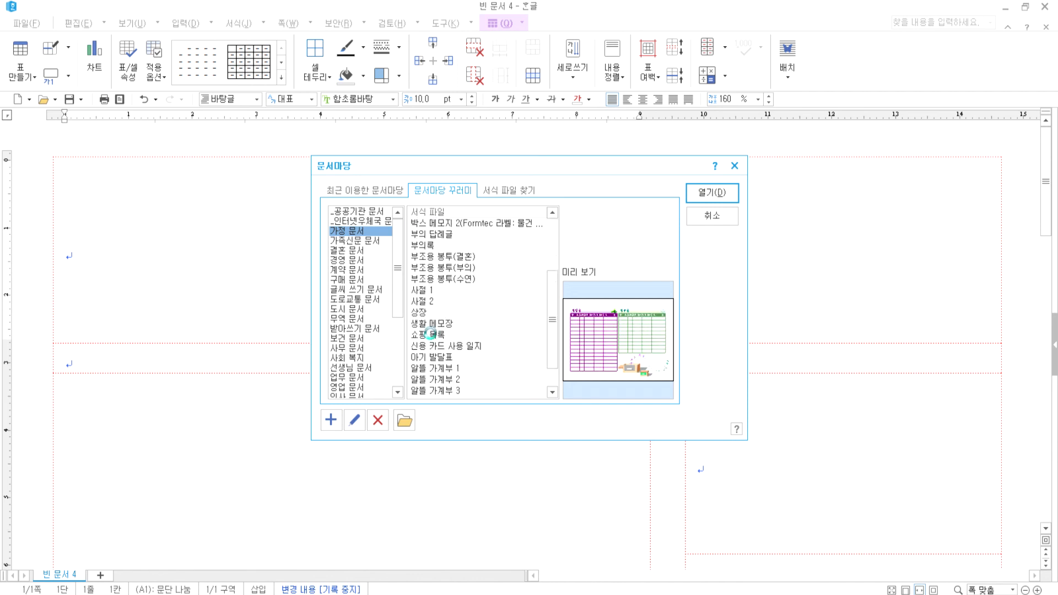
{"action": "left_click", "coordinate": [430, 325]}
{"action": "left_click", "coordinate": [431, 357]}
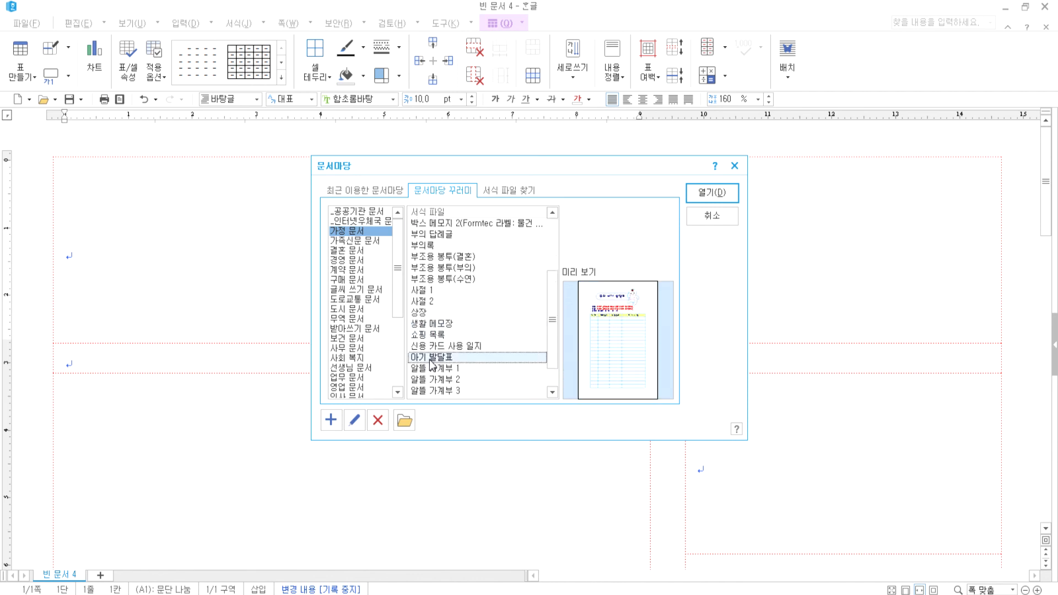
{"action": "left_click", "coordinate": [712, 192]}
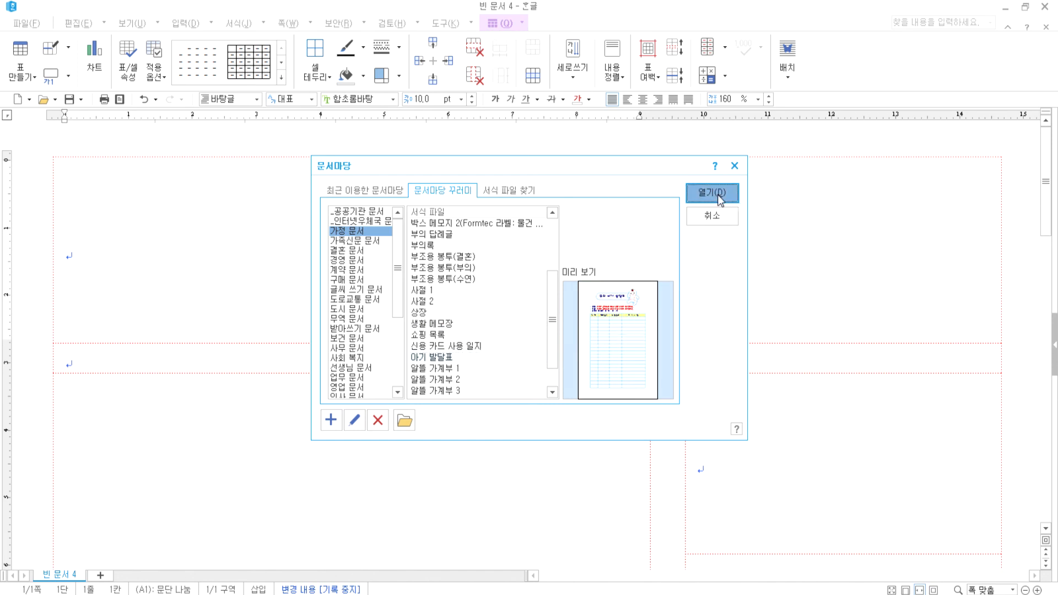
{"action": "scroll", "coordinate": [331, 261], "scroll_direction": "down", "scroll_amount": 10}
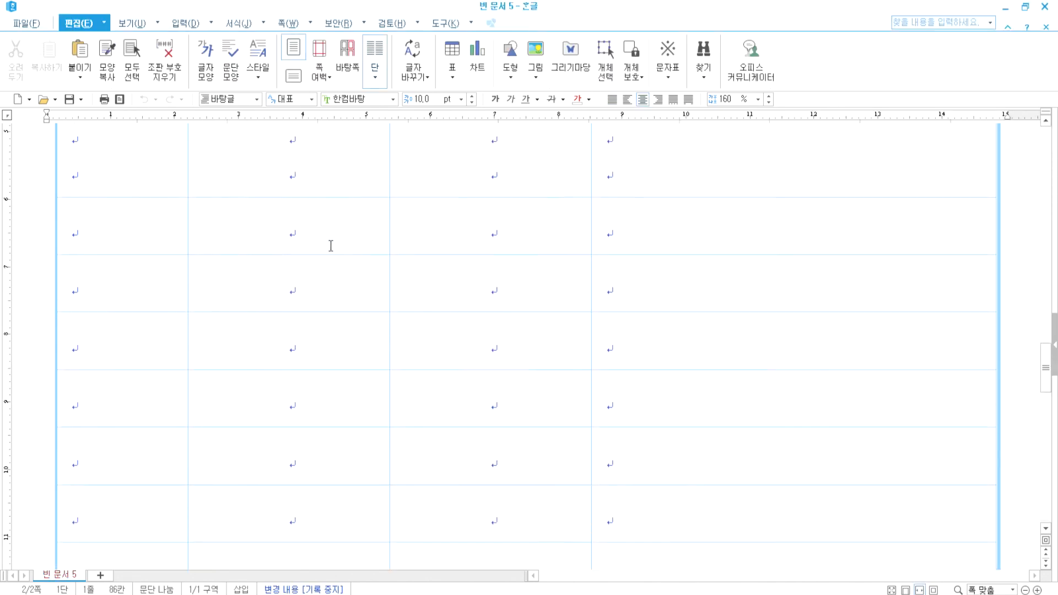
Examine the 우리 아기 발달표 title and the parent-name and birth-date fields above the growth table
{"action": "scroll", "coordinate": [229, 266], "scroll_direction": "up", "scroll_amount": 6}
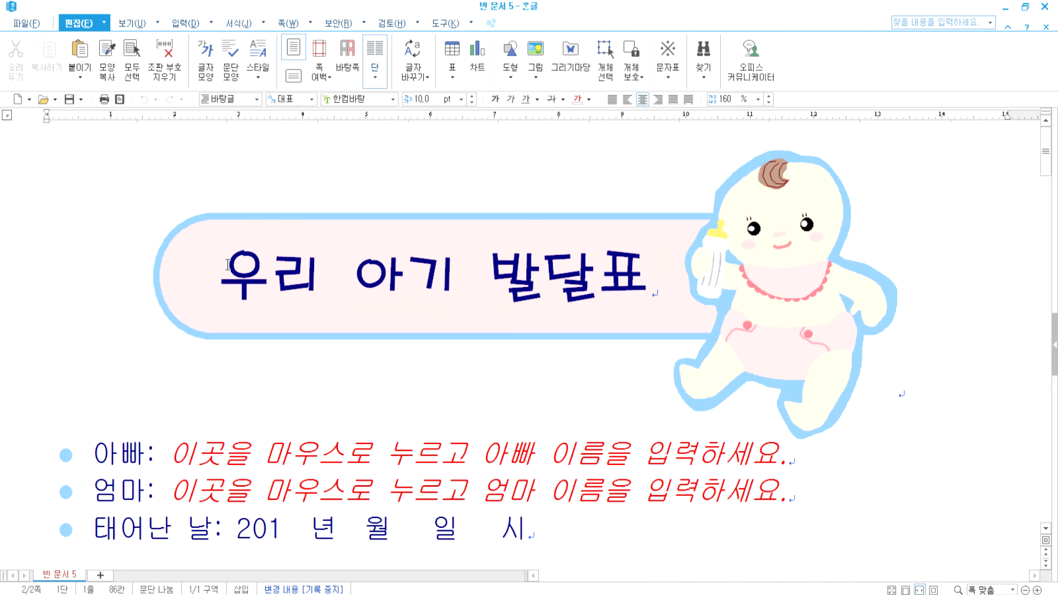
{"action": "scroll", "coordinate": [230, 269], "scroll_direction": "down", "scroll_amount": 1}
{"action": "scroll", "coordinate": [306, 266], "scroll_direction": "down", "scroll_amount": 5}
{"action": "scroll", "coordinate": [306, 266], "scroll_direction": "up", "scroll_amount": 3}
{"action": "left_click", "coordinate": [243, 241]}
{"action": "left_click", "coordinate": [241, 270]}
{"action": "left_click", "coordinate": [281, 309]}
{"action": "scroll", "coordinate": [274, 316], "scroll_direction": "down", "scroll_amount": 4}
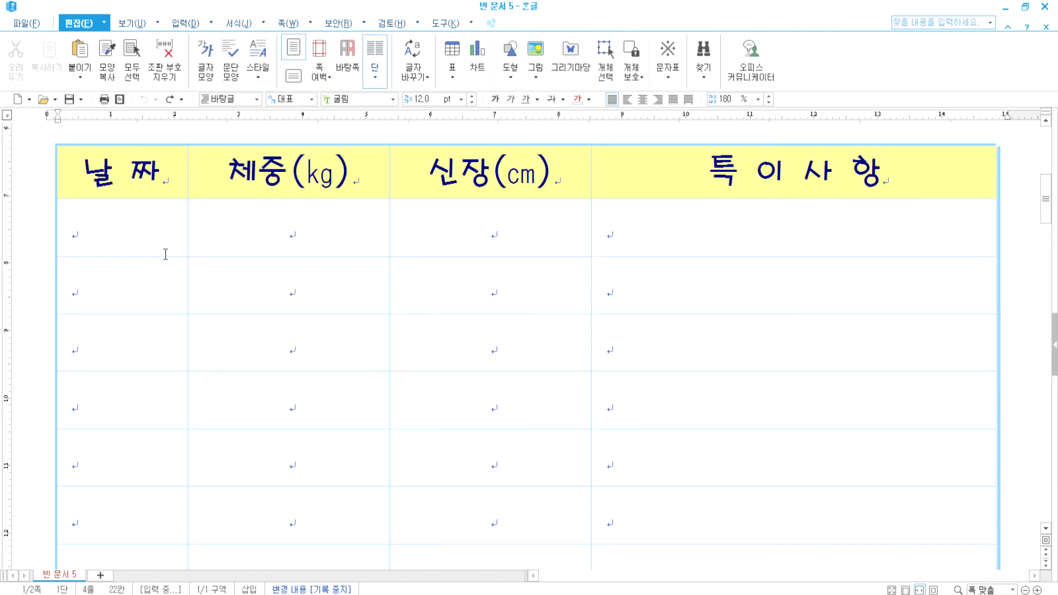
Check the entry cells under 날짜, 체중(kg), 신장(cm) and 특이사항, and inspect the table header on the second page
{"action": "left_click", "coordinate": [132, 227]}
{"action": "left_click", "coordinate": [288, 234]}
{"action": "left_click", "coordinate": [449, 238]}
{"action": "left_click", "coordinate": [643, 234]}
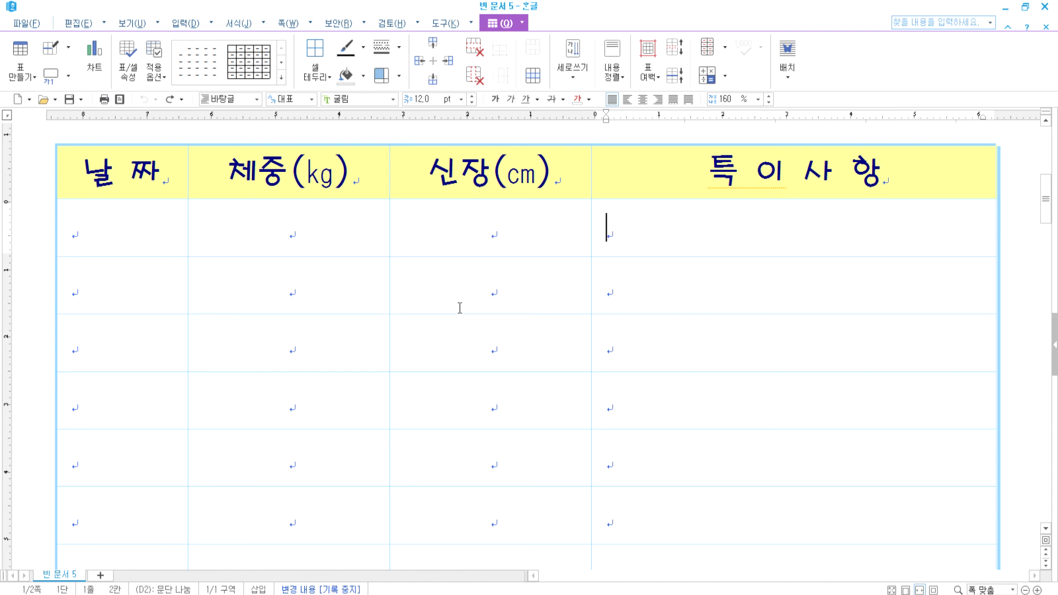
{"action": "left_click", "coordinate": [111, 249]}
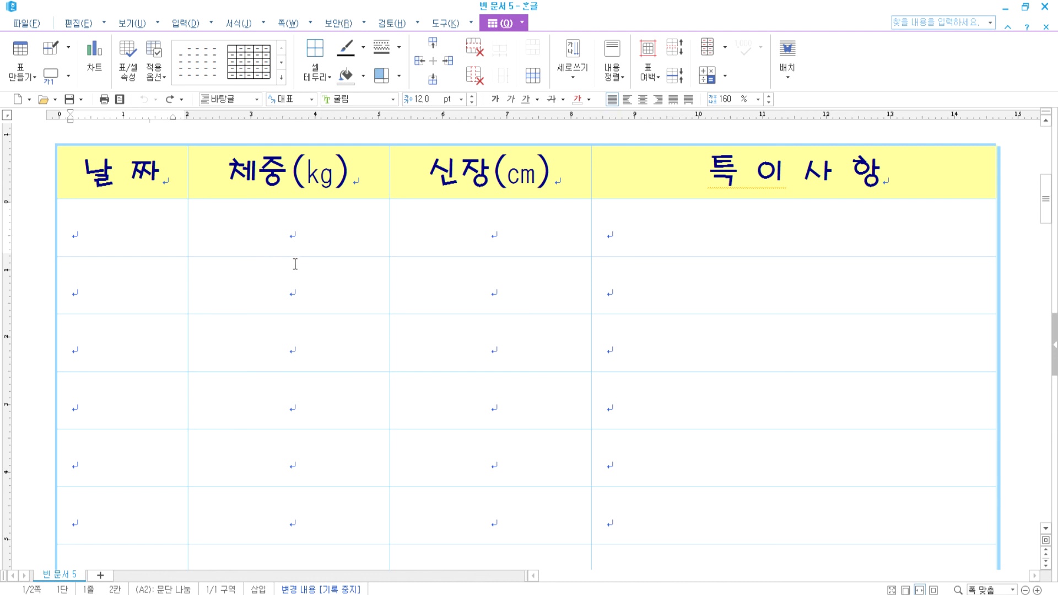
{"action": "scroll", "coordinate": [292, 290], "scroll_direction": "down", "scroll_amount": 15}
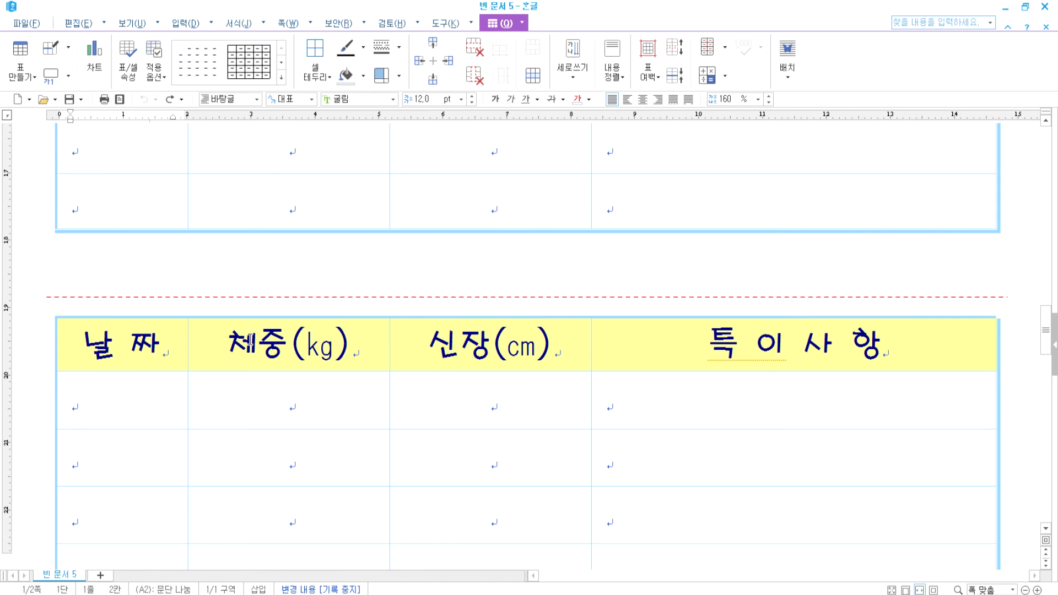
{"action": "scroll", "coordinate": [582, 362], "scroll_direction": "down", "scroll_amount": 10}
{"action": "scroll", "coordinate": [582, 362], "scroll_direction": "up", "scroll_amount": 3}
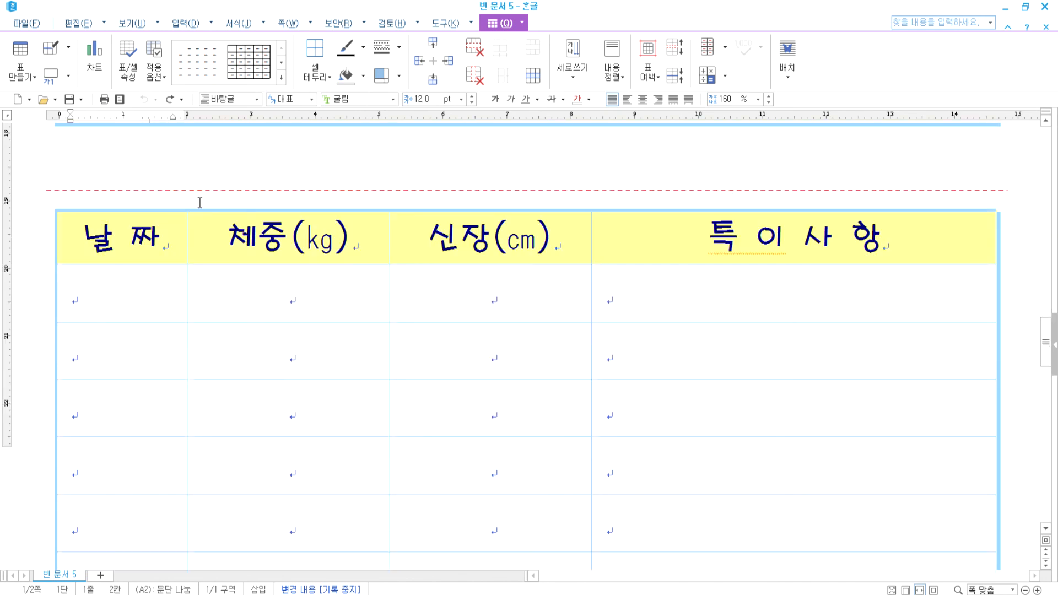
Create a new document from the 가족 신문 02 template in 가족신문 문서 and turn on the 쪽 윤곽 page outline
{"action": "left_click", "coordinate": [55, 100]}
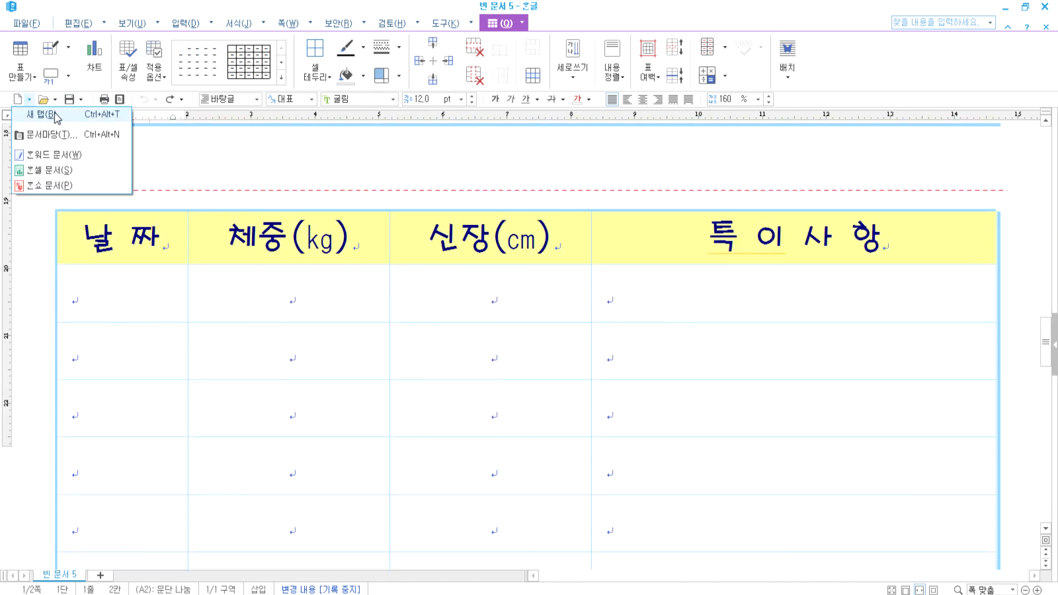
{"action": "left_click", "coordinate": [38, 132]}
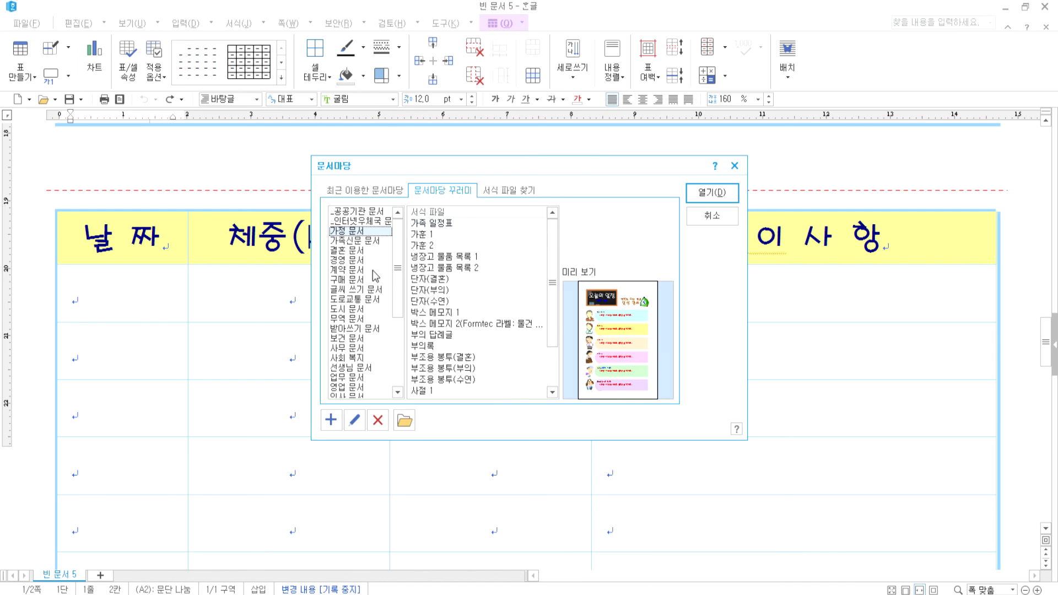
{"action": "left_click", "coordinate": [347, 243]}
{"action": "left_click", "coordinate": [432, 235]}
{"action": "left_click", "coordinate": [434, 225]}
{"action": "left_click", "coordinate": [435, 234]}
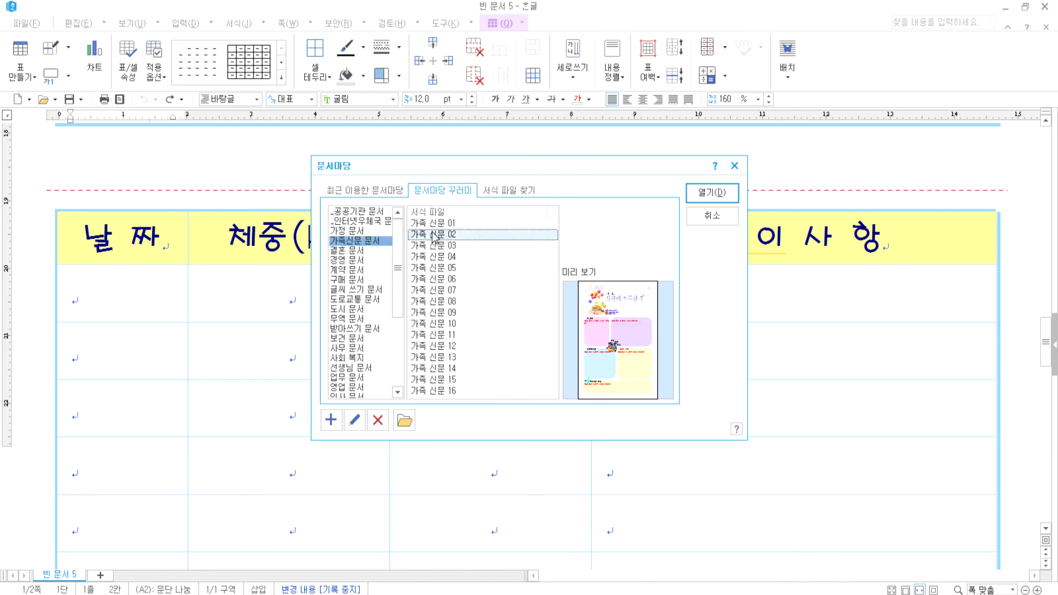
{"action": "left_click", "coordinate": [712, 193]}
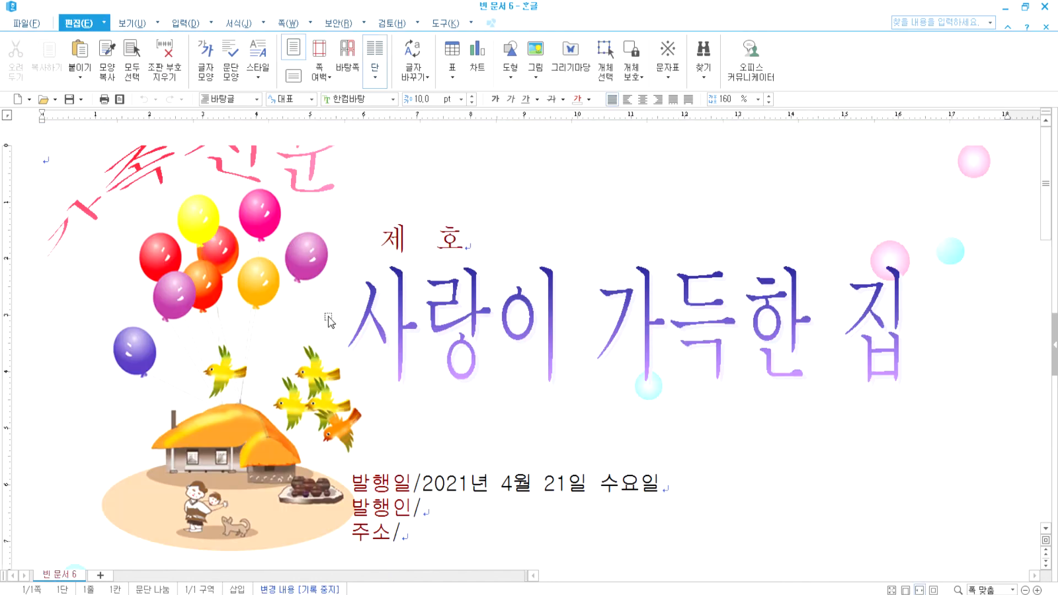
{"action": "left_click", "coordinate": [132, 23]}
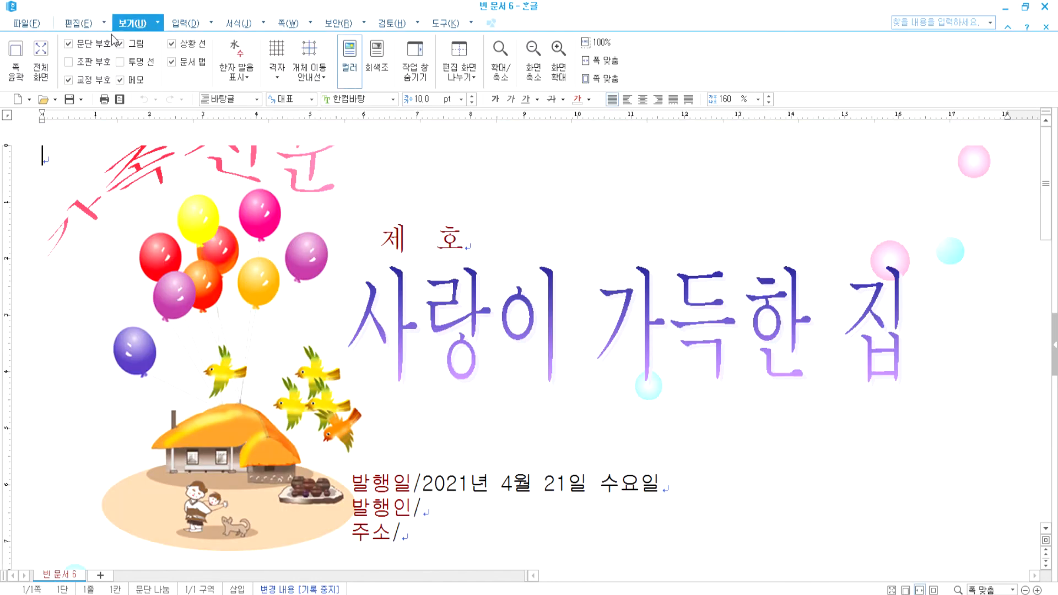
{"action": "left_click", "coordinate": [16, 61]}
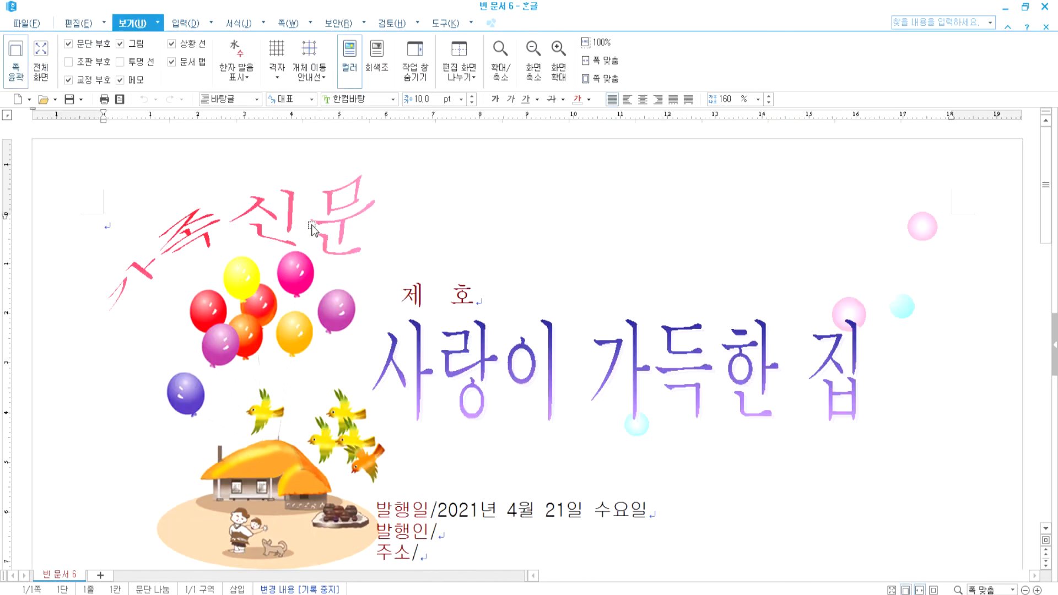
Check the issue-number box and the publisher and address lines under the 사랑이 가득한 집 title
{"action": "left_click", "coordinate": [437, 296]}
{"action": "scroll", "coordinate": [479, 364], "scroll_direction": "down", "scroll_amount": 3}
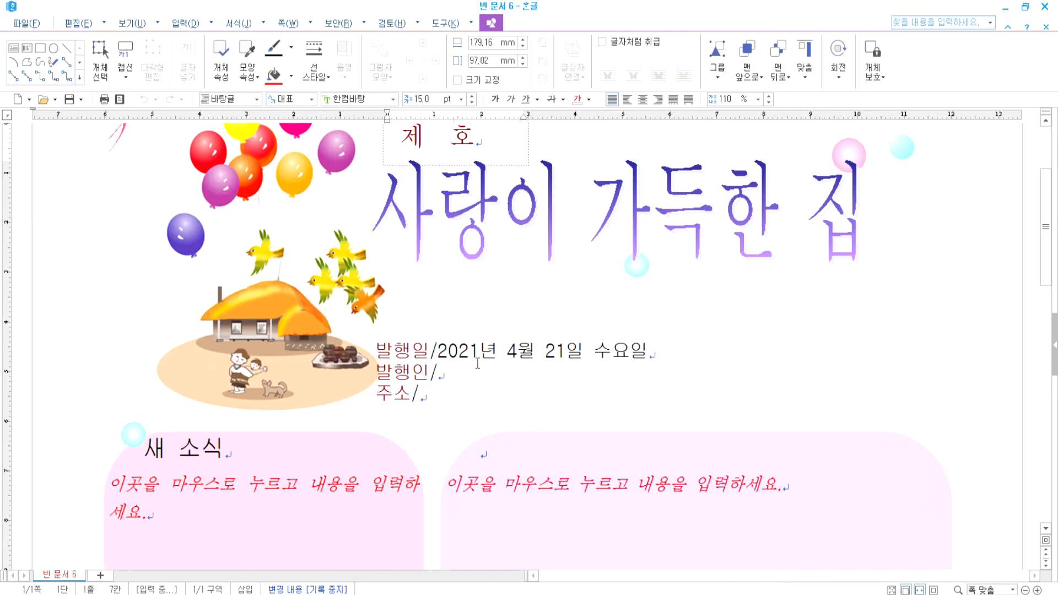
{"action": "left_click", "coordinate": [448, 373]}
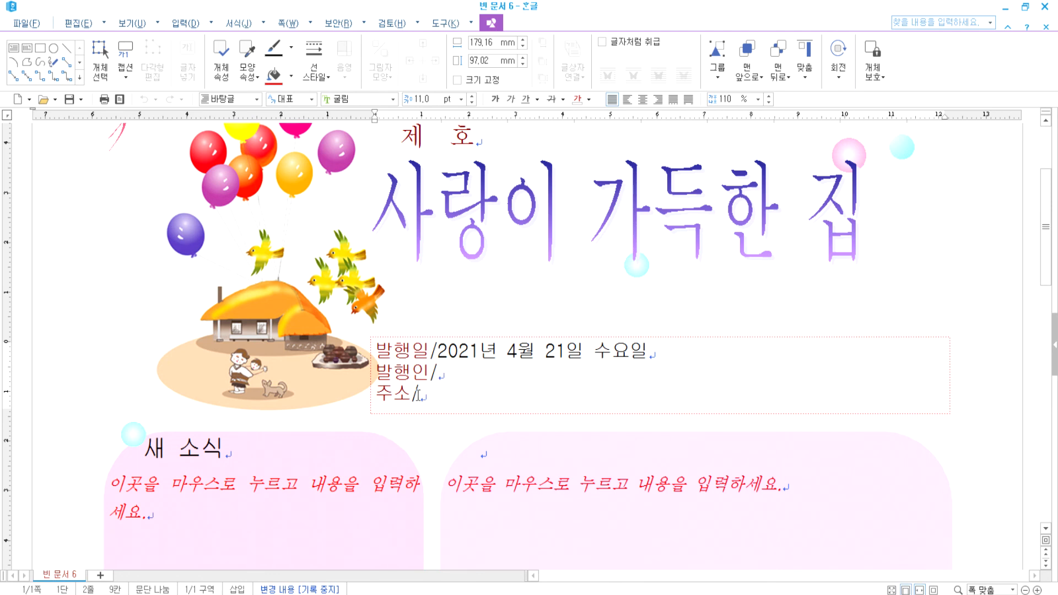
Check the content prompts in the 새 소식 box and the box beside it, and look through the remaining article boxes
{"action": "left_click", "coordinate": [190, 485]}
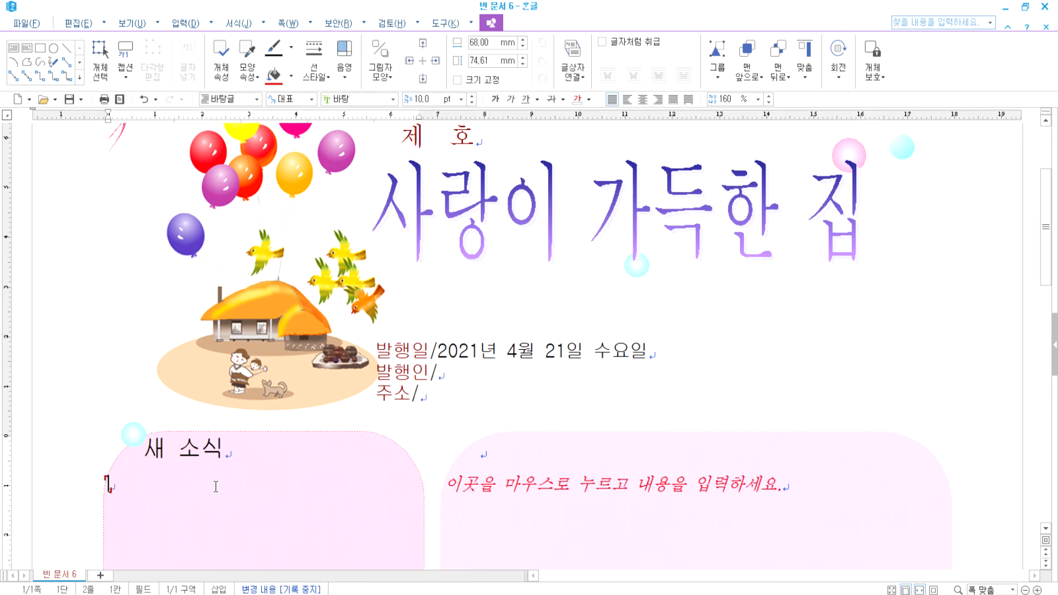
{"action": "left_click", "coordinate": [494, 486]}
{"action": "scroll", "coordinate": [361, 478], "scroll_direction": "down", "scroll_amount": 3}
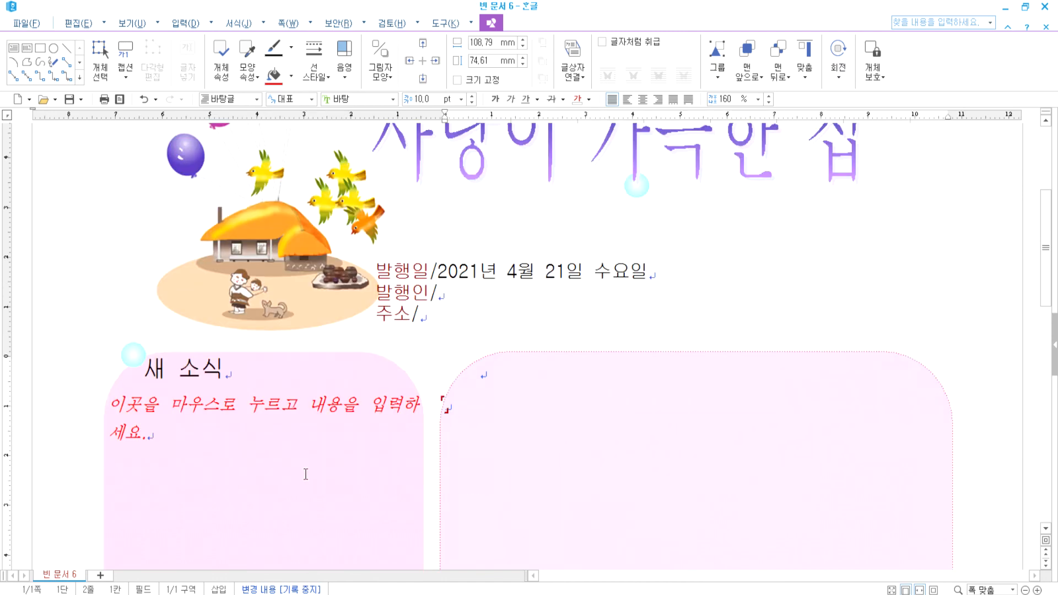
{"action": "left_click", "coordinate": [147, 408]}
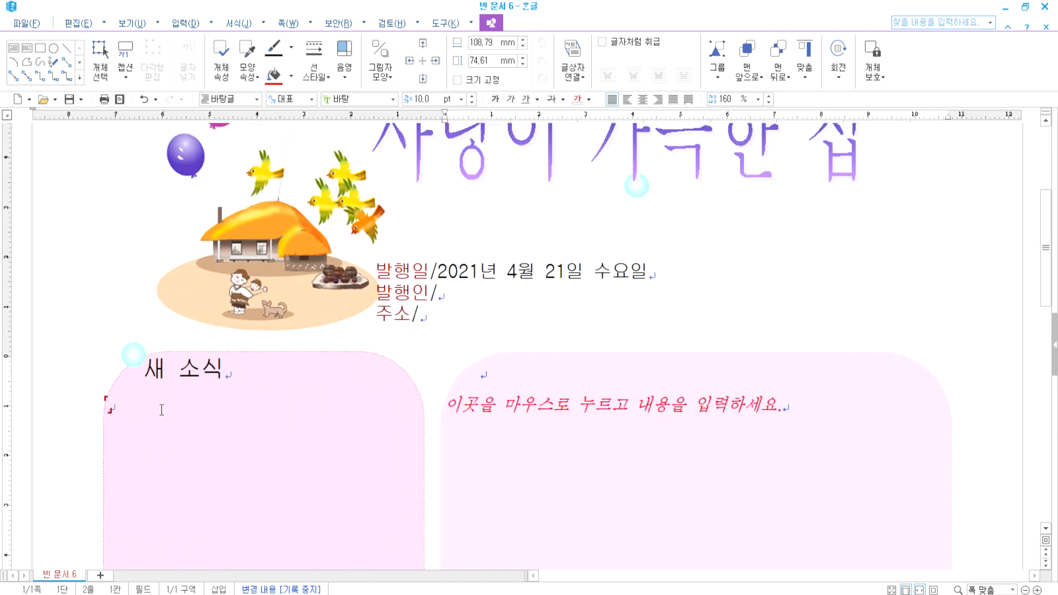
{"action": "left_click", "coordinate": [531, 402]}
{"action": "scroll", "coordinate": [377, 442], "scroll_direction": "down", "scroll_amount": 15}
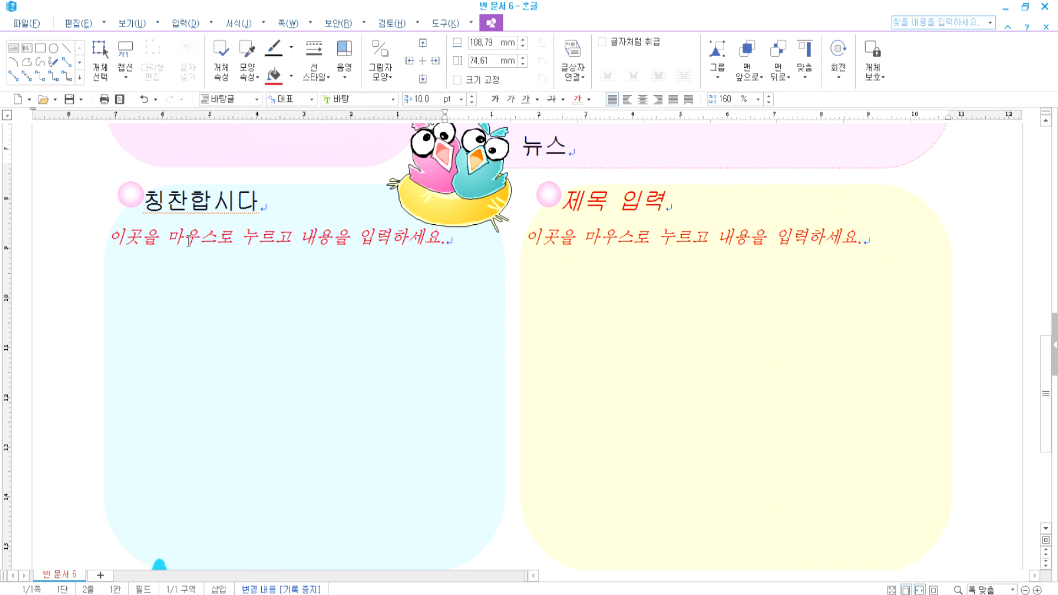
{"action": "scroll", "coordinate": [359, 304], "scroll_direction": "down", "scroll_amount": 5}
{"action": "scroll", "coordinate": [427, 397], "scroll_direction": "up", "scroll_amount": 15}
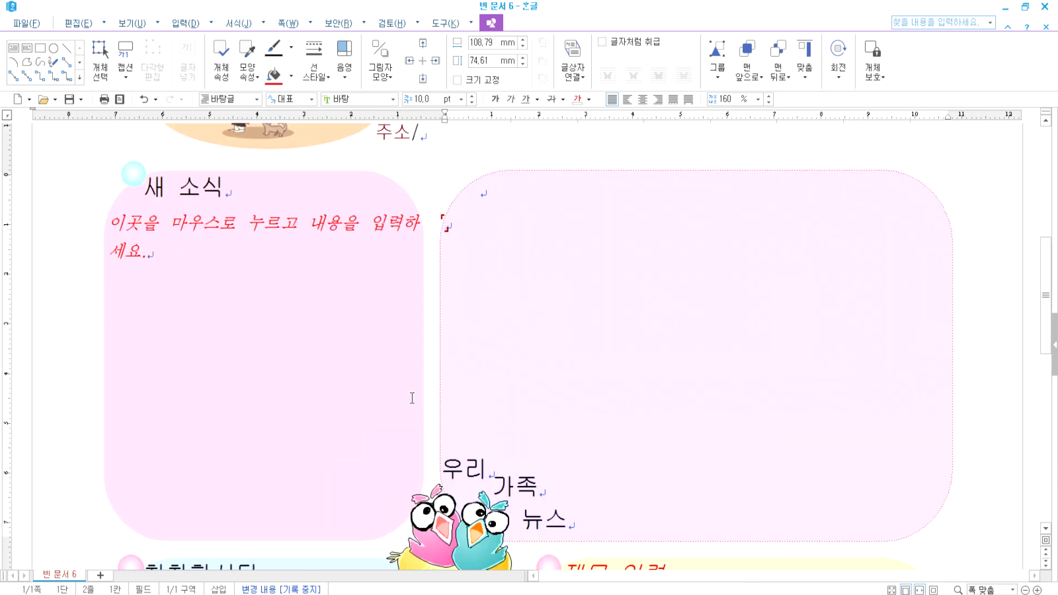
{"action": "scroll", "coordinate": [293, 342], "scroll_direction": "up", "scroll_amount": 3}
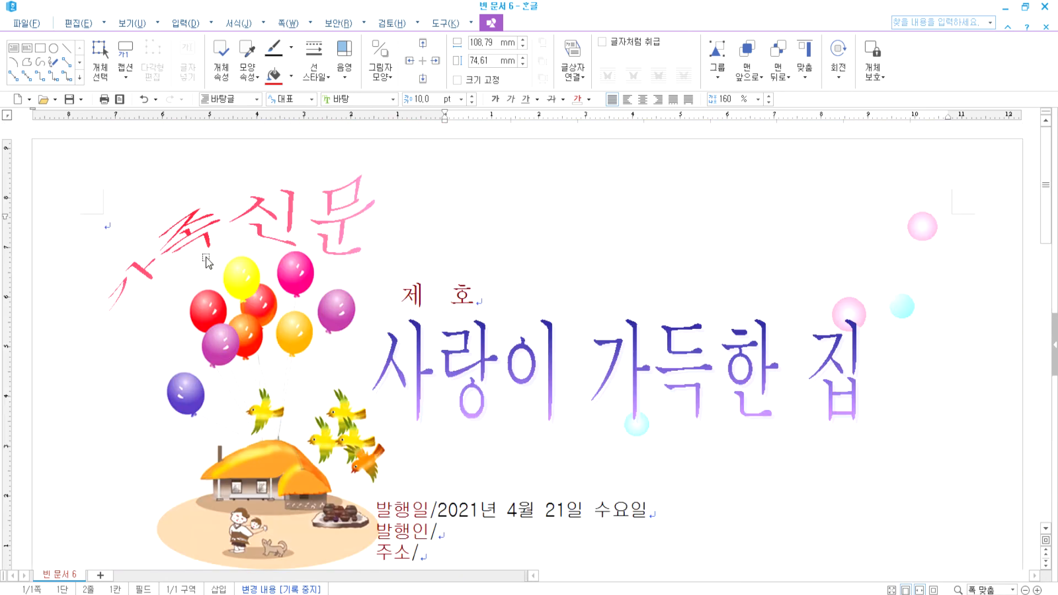
Reopen the 문서마당 template collection and preview 가족 신문 05 and 가족 신문 03 in the 가족신문 문서 category
{"action": "left_click", "coordinate": [29, 100]}
{"action": "left_click", "coordinate": [46, 132]}
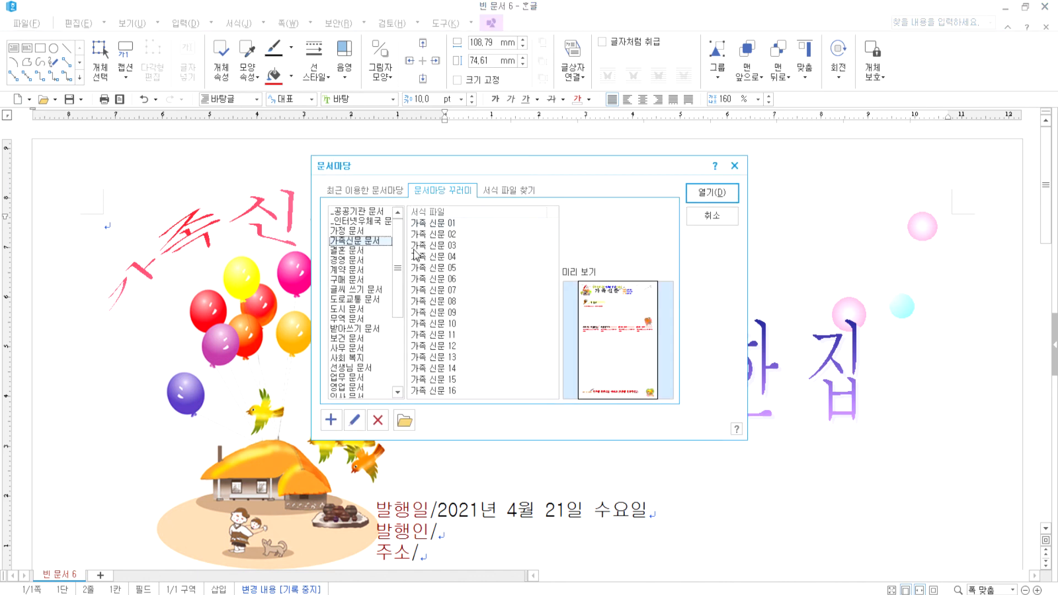
{"action": "left_click", "coordinate": [366, 251]}
{"action": "left_click", "coordinate": [361, 241]}
{"action": "left_click", "coordinate": [444, 269]}
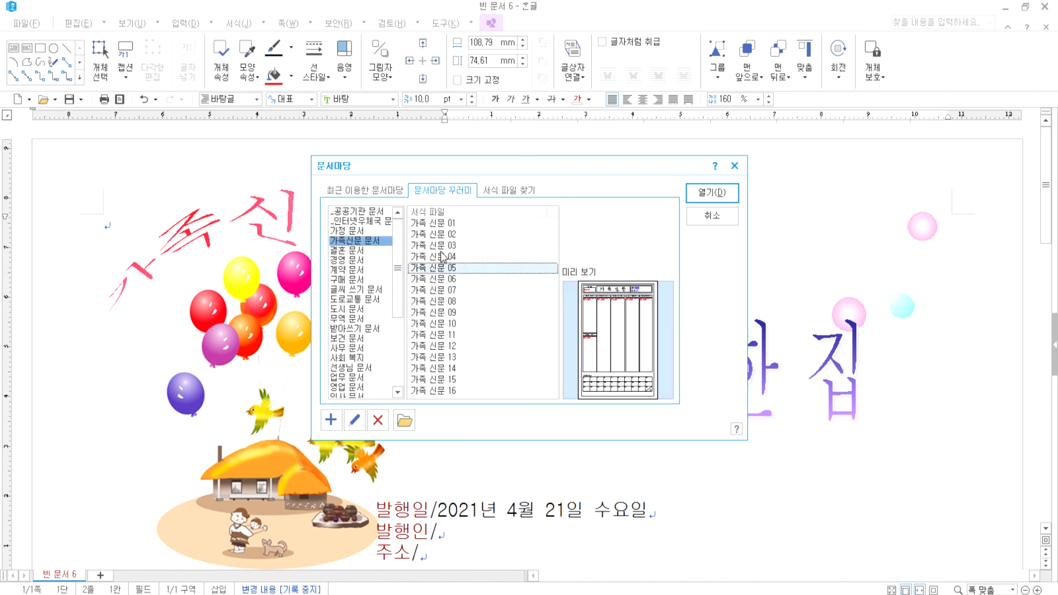
{"action": "left_click", "coordinate": [440, 246]}
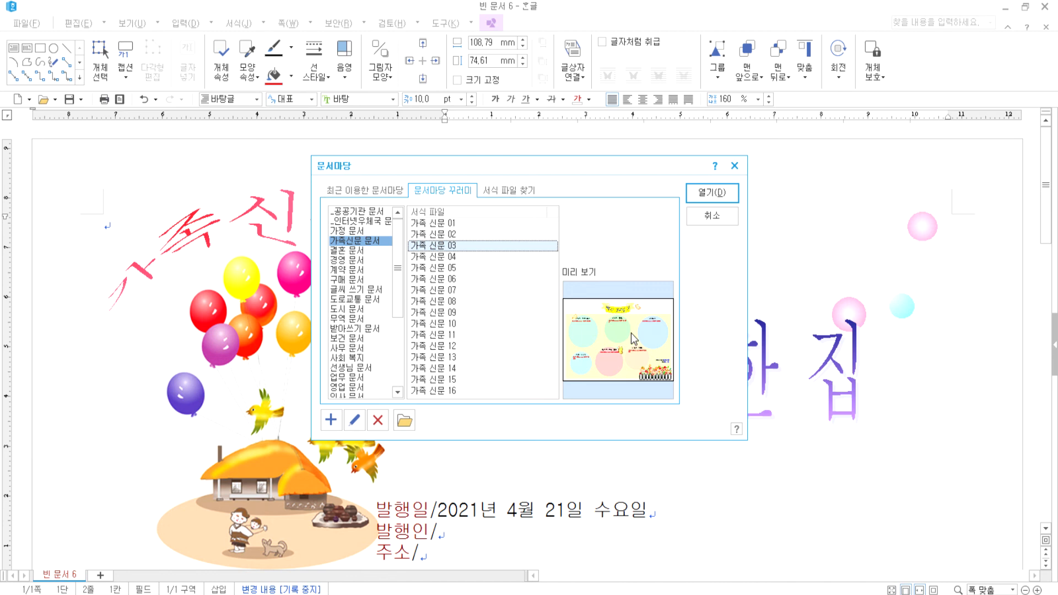
Preview the 결혼 문서 templates 결혼 예식지 2, 결혼식 답례글 2(신부) and 3(신랑), 결혼식의 식순 and 납길서
{"action": "left_click", "coordinate": [353, 251]}
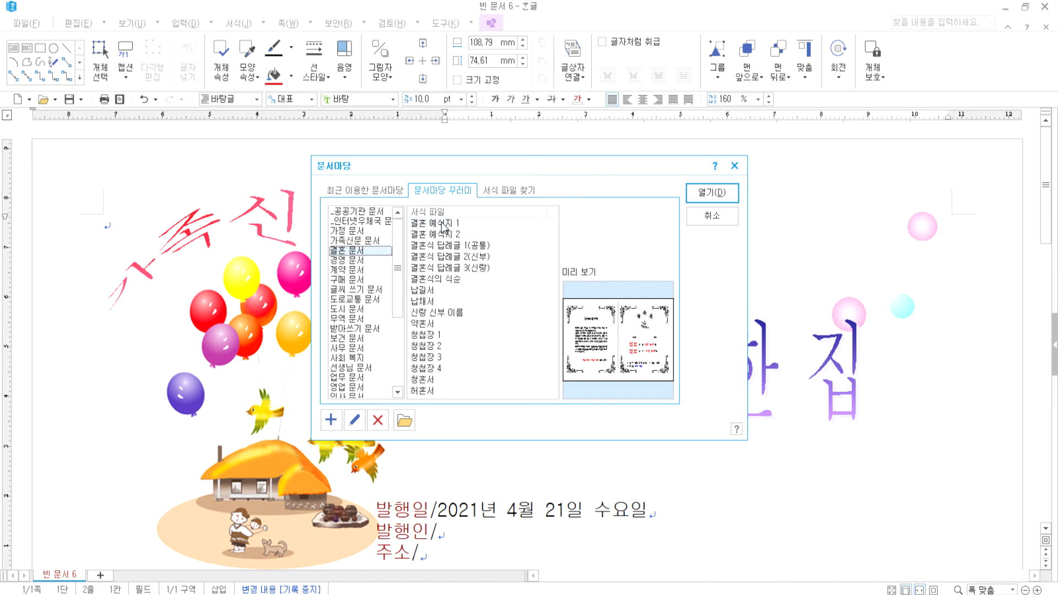
{"action": "left_click", "coordinate": [433, 232]}
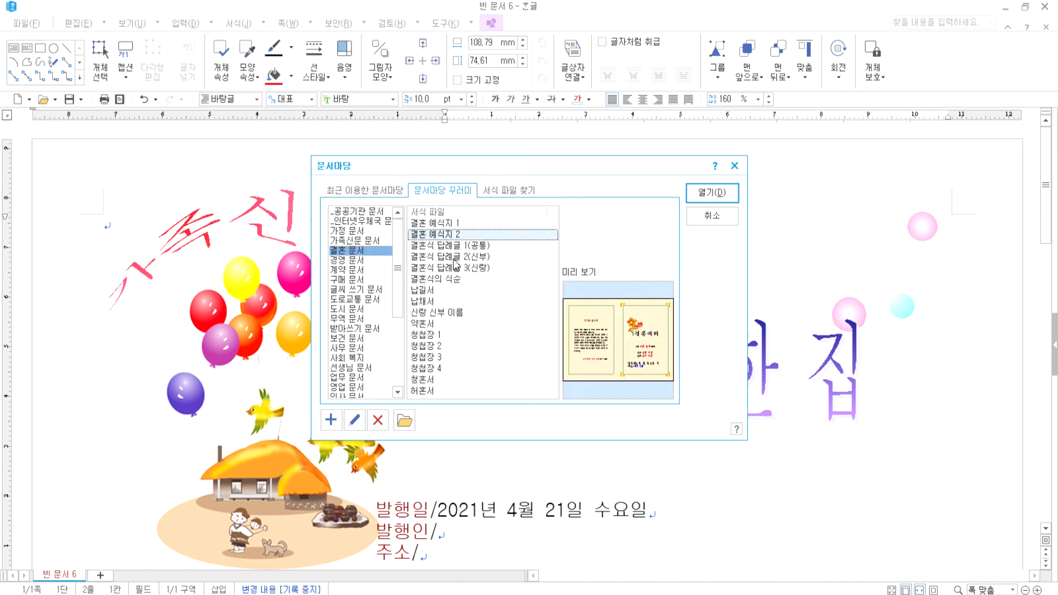
{"action": "left_click", "coordinate": [455, 258]}
{"action": "left_click", "coordinate": [455, 269]}
{"action": "left_click", "coordinate": [453, 283]}
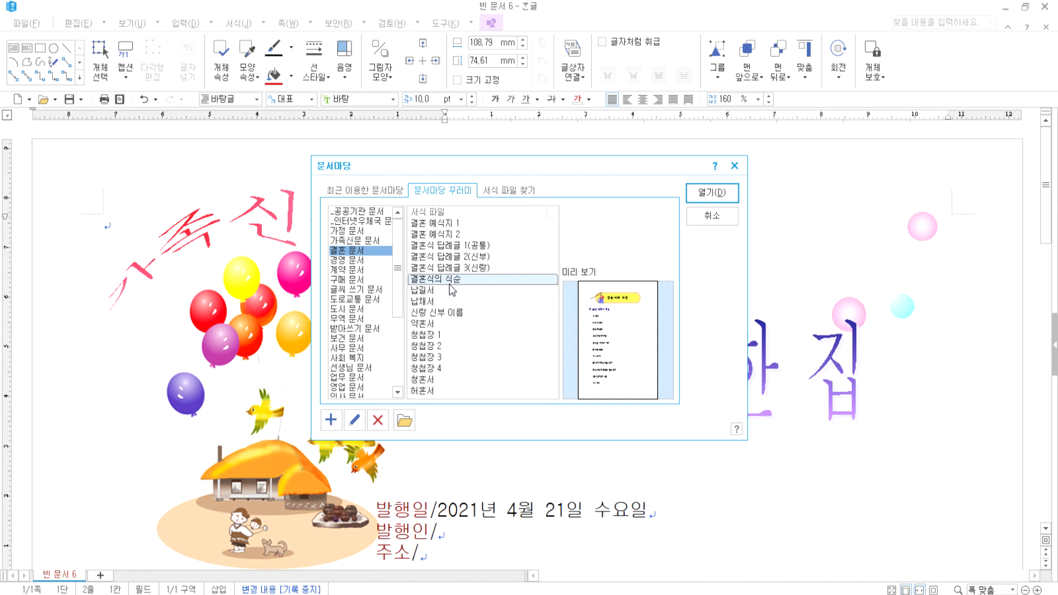
{"action": "left_click", "coordinate": [428, 289]}
{"action": "left_click", "coordinate": [428, 283]}
Preview the wedding invitation templates 청첩장 1 to 4 along with 청혼서 and 허혼서
{"action": "left_click", "coordinate": [436, 334]}
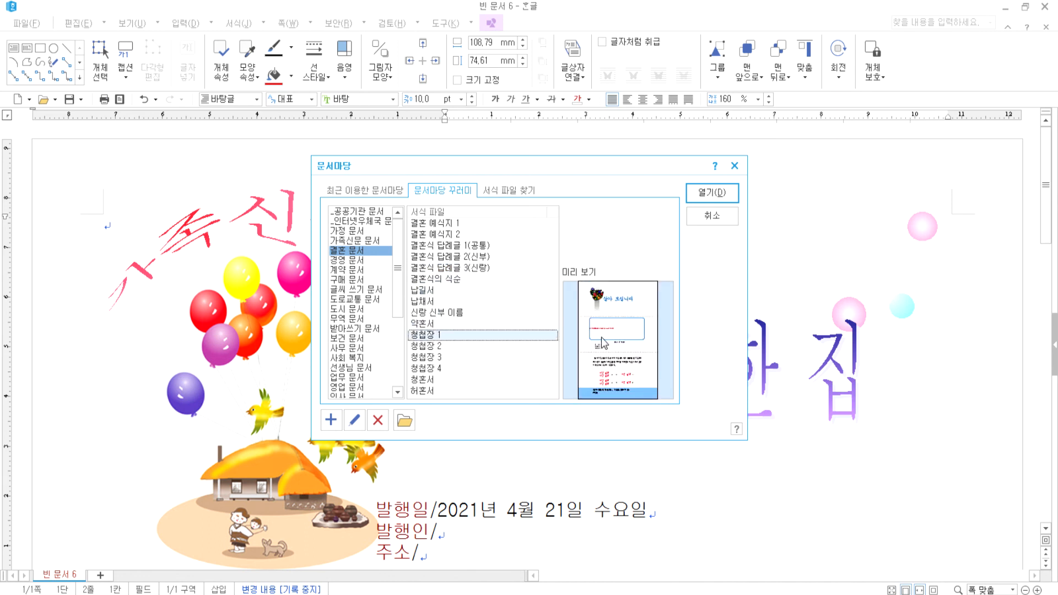
{"action": "left_click", "coordinate": [431, 347]}
{"action": "left_click", "coordinate": [429, 359]}
{"action": "left_click", "coordinate": [426, 369]}
{"action": "left_click", "coordinate": [424, 379]}
{"action": "left_click", "coordinate": [424, 390]}
{"action": "left_click", "coordinate": [424, 357]}
{"action": "left_click", "coordinate": [424, 336]}
{"action": "left_click", "coordinate": [427, 358]}
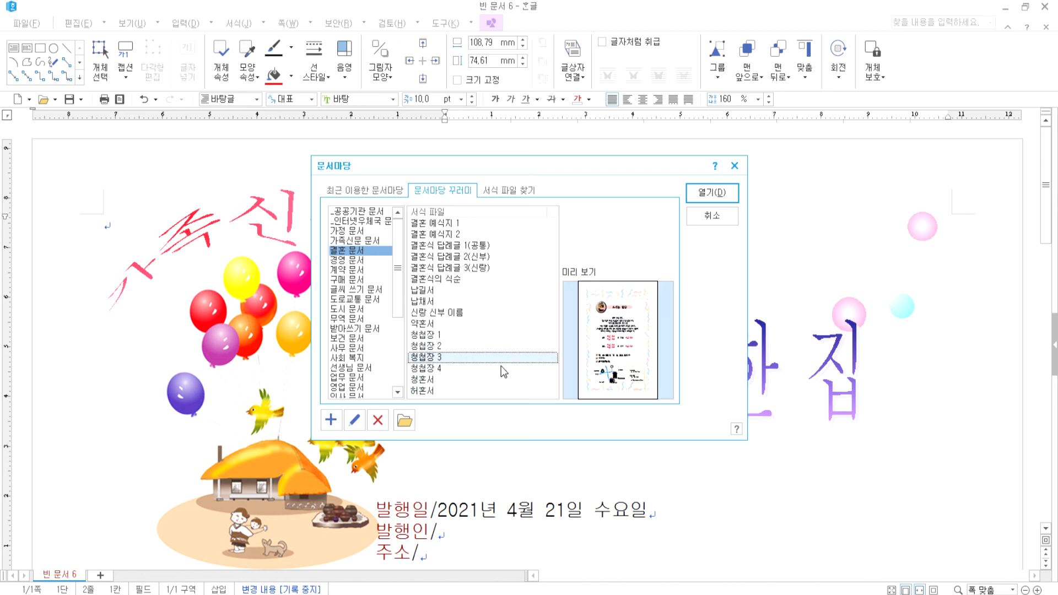
Create a new document from the 마약사용허가신청서 template in the 보건 문서 category
{"action": "left_click", "coordinate": [348, 330]}
{"action": "left_click", "coordinate": [350, 339]}
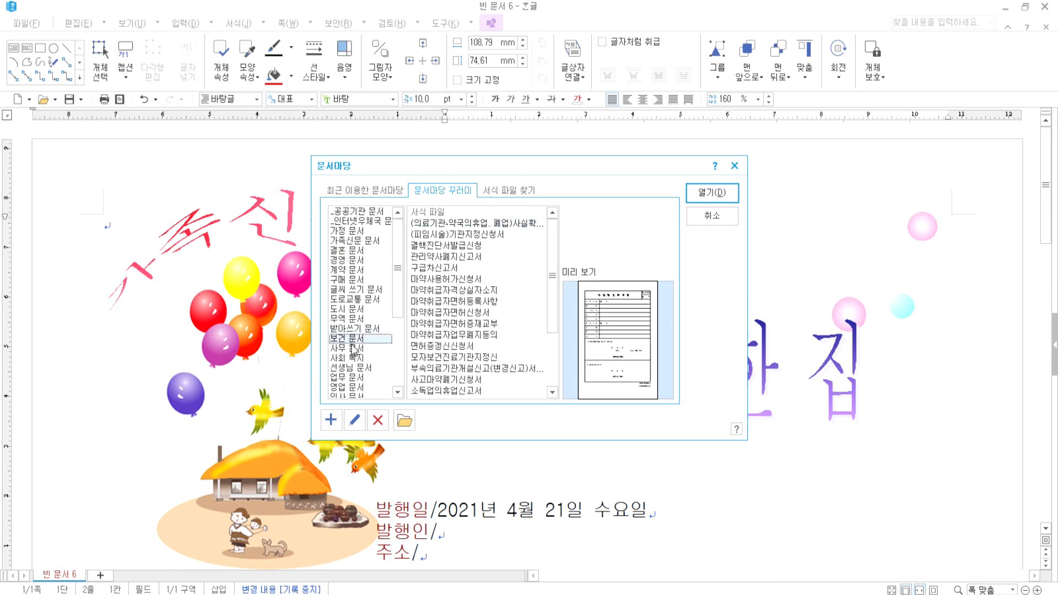
{"action": "left_click", "coordinate": [427, 281]}
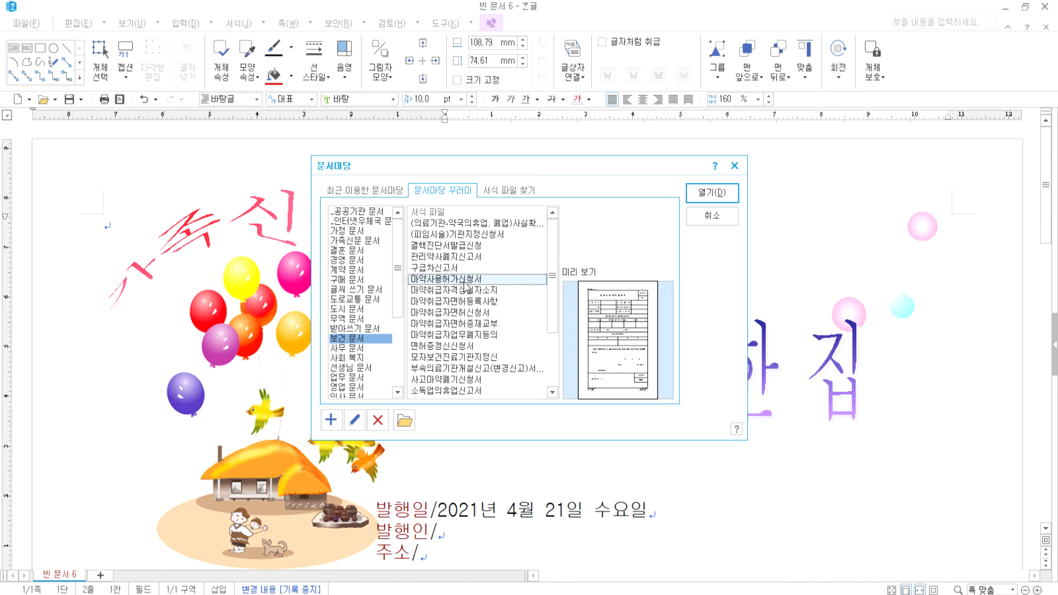
{"action": "left_click", "coordinate": [712, 192]}
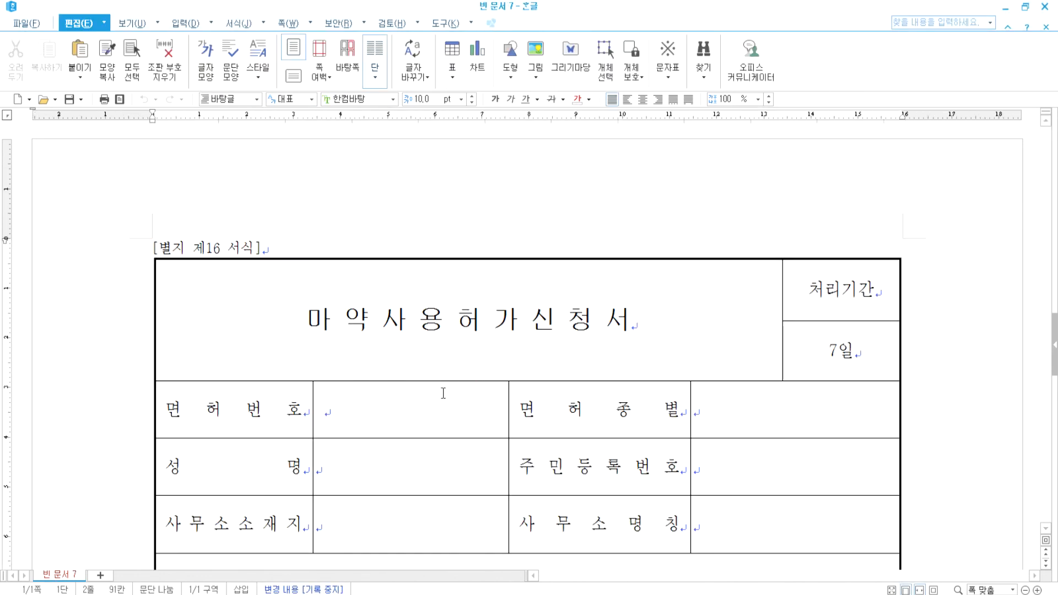
Look through the application form's table and inspect the hidden-border cell below the 수수료 amount
{"action": "scroll", "coordinate": [720, 428], "scroll_direction": "down", "scroll_amount": 15}
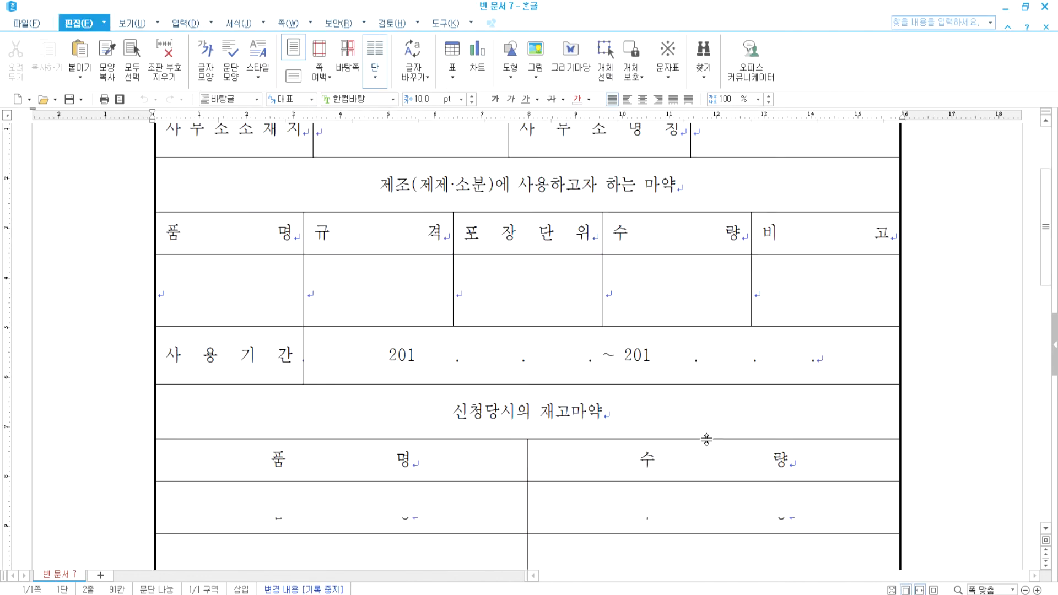
{"action": "scroll", "coordinate": [704, 441], "scroll_direction": "down", "scroll_amount": 5}
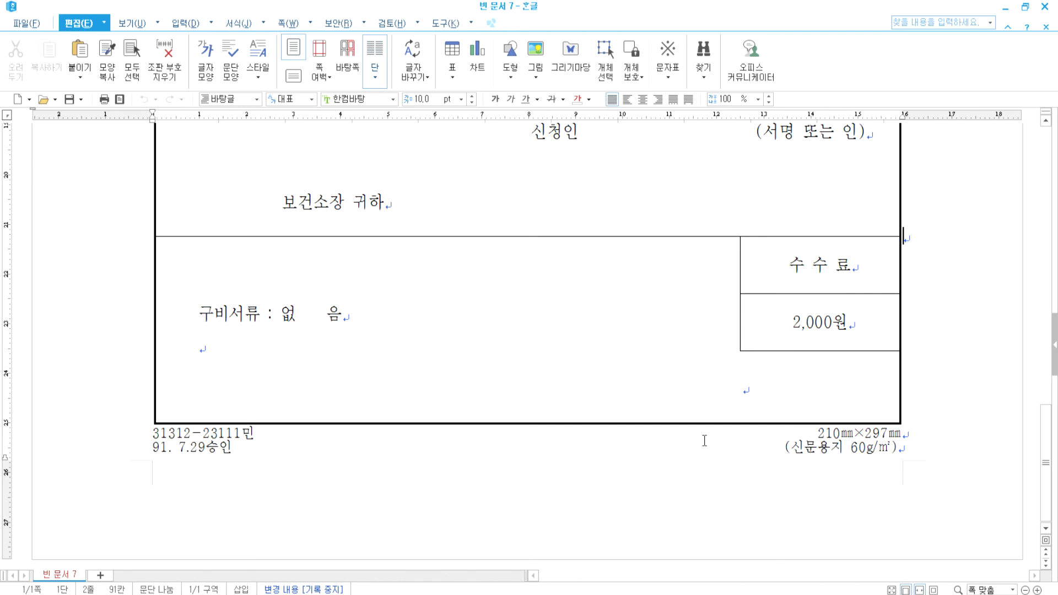
{"action": "left_click", "coordinate": [746, 385]}
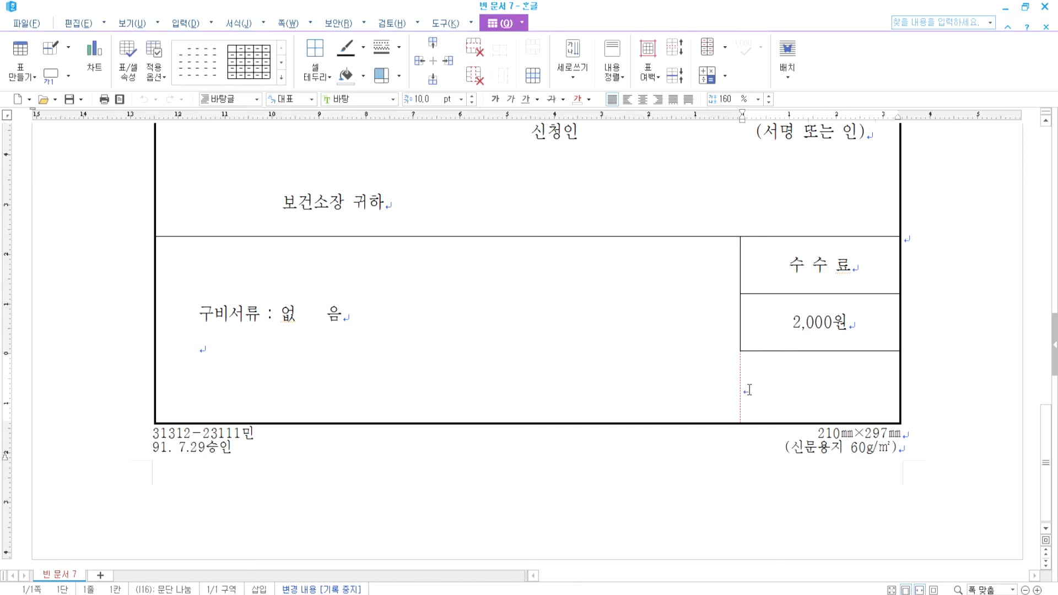
{"action": "left_click", "coordinate": [690, 447]}
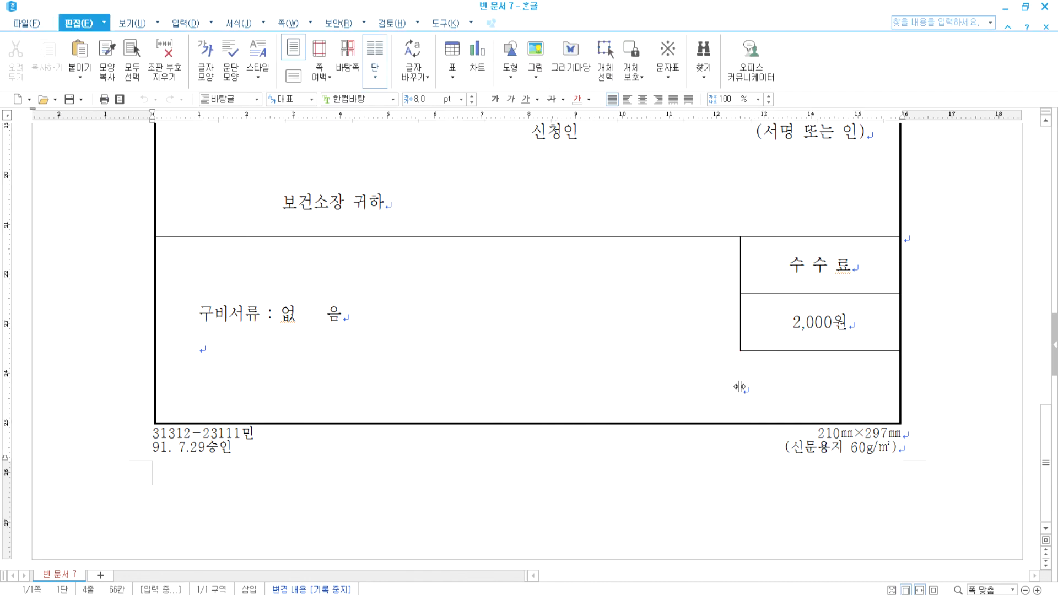
Inspect the hidden-border cell below the 2,000원 fee amount by placing the cursor inside and outside the table
{"action": "left_click", "coordinate": [772, 377]}
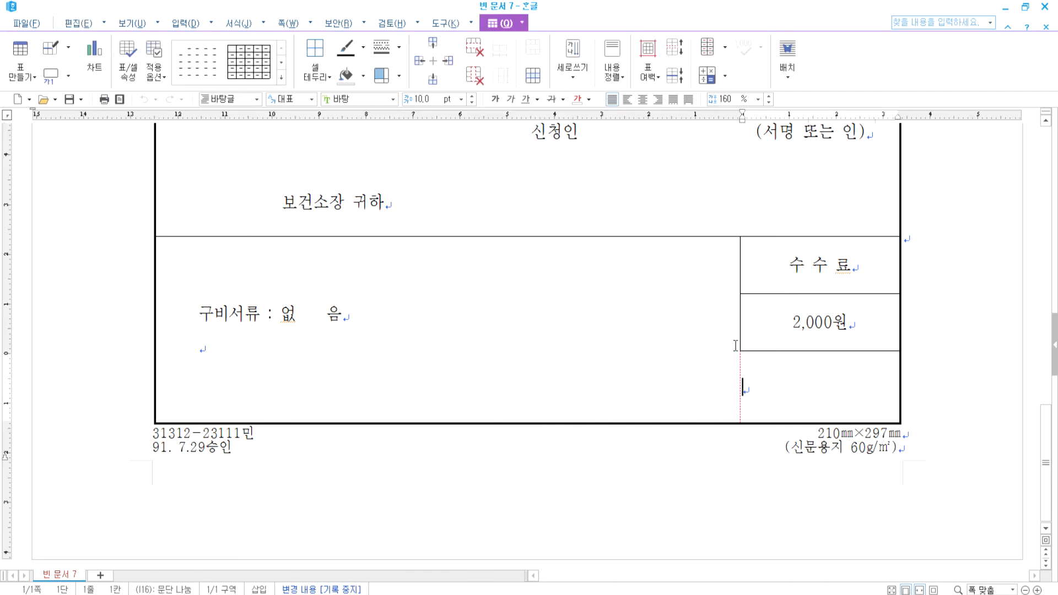
{"action": "left_click", "coordinate": [735, 492]}
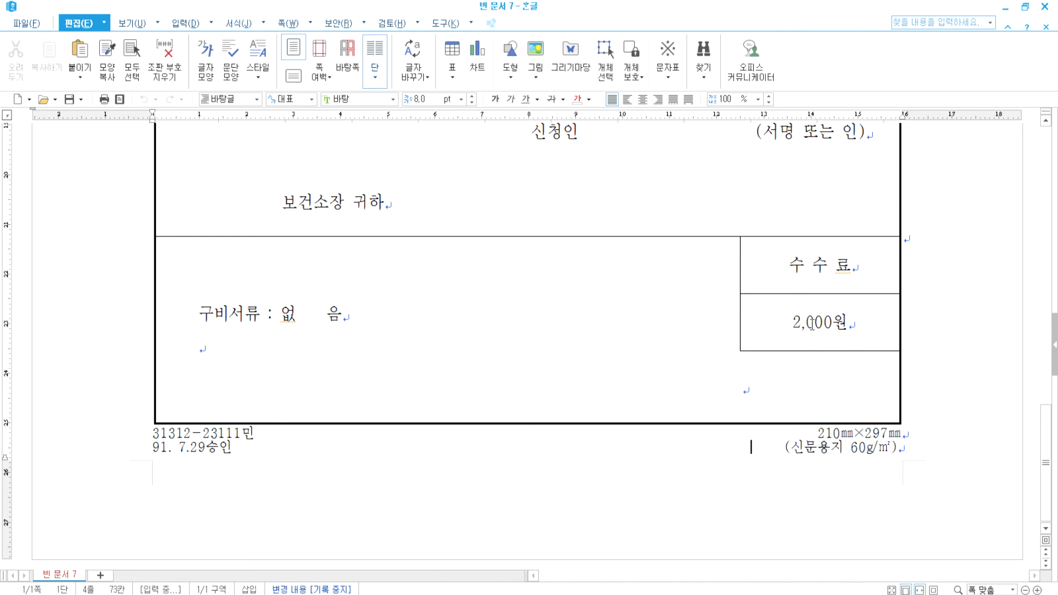
{"action": "left_click", "coordinate": [760, 387]}
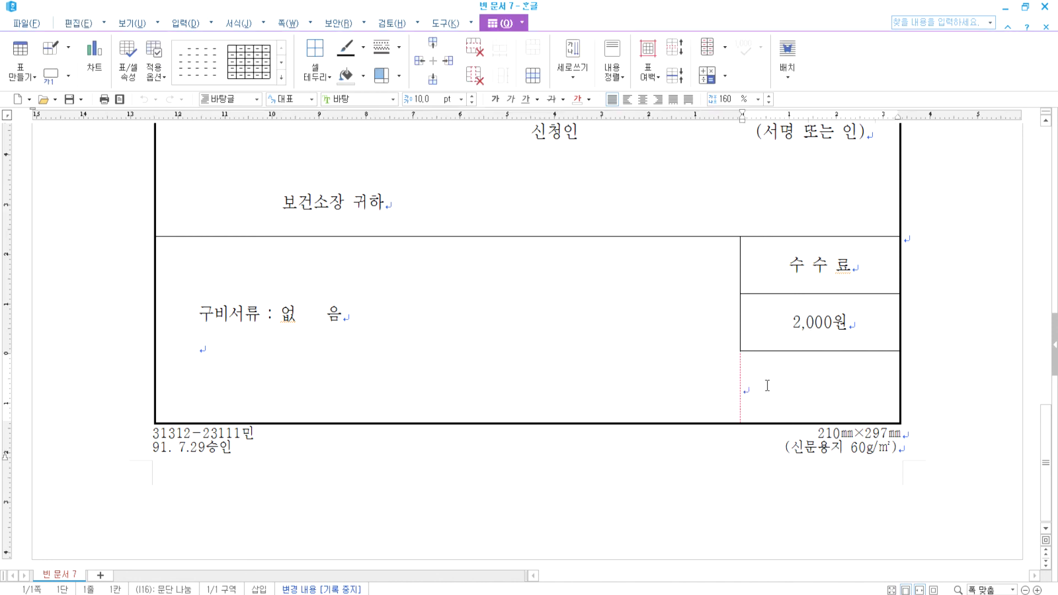
{"action": "scroll", "coordinate": [758, 406], "scroll_direction": "up", "scroll_amount": 3}
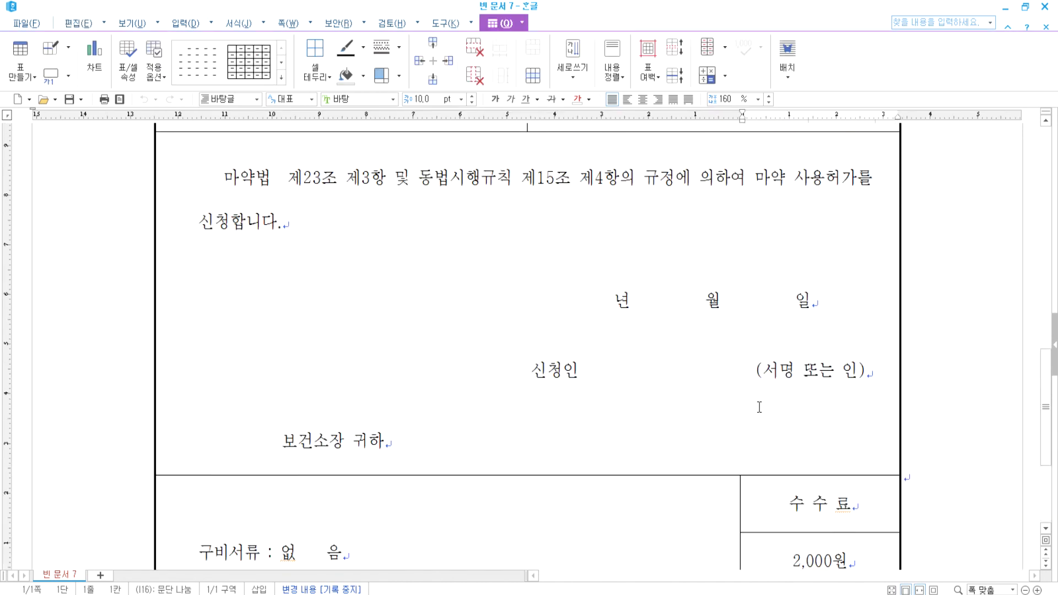
{"action": "scroll", "coordinate": [758, 410], "scroll_direction": "down", "scroll_amount": 3}
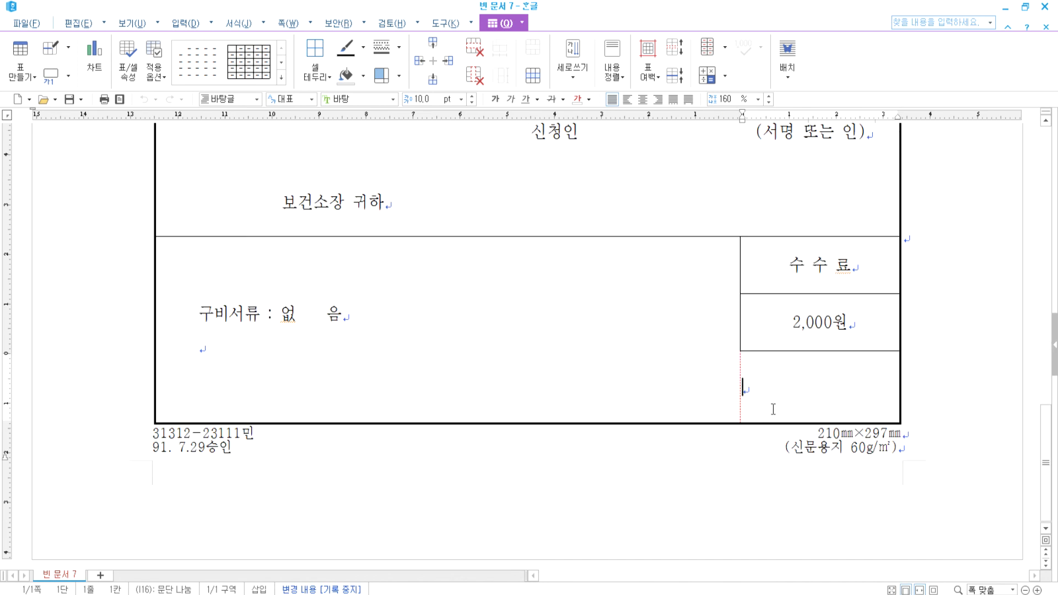
{"action": "left_click", "coordinate": [719, 495]}
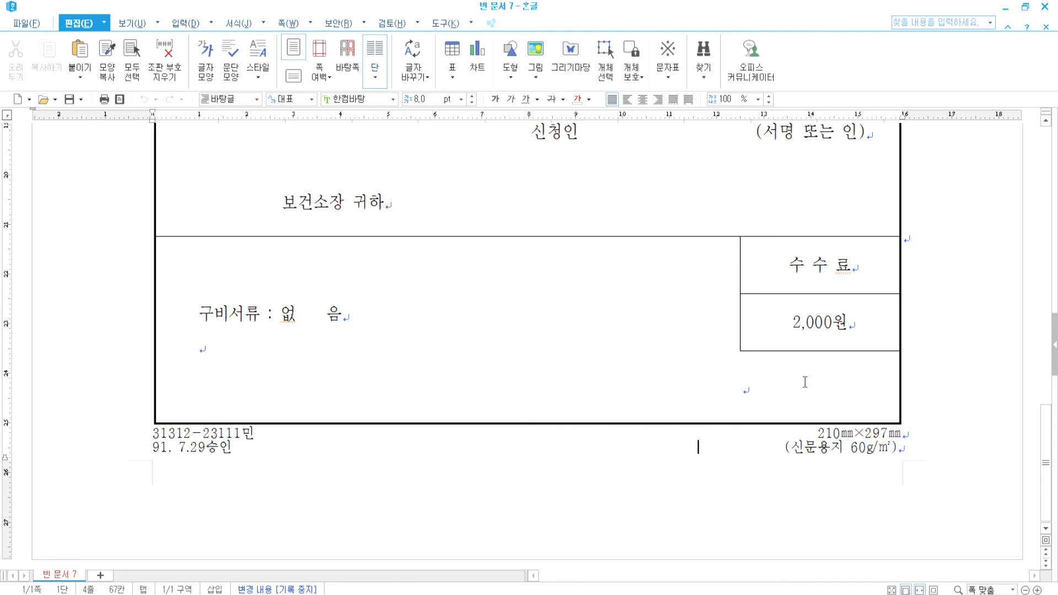
{"action": "left_click_drag", "start_coordinate": [784, 329], "coordinate": [845, 324]}
{"action": "left_click", "coordinate": [769, 401]}
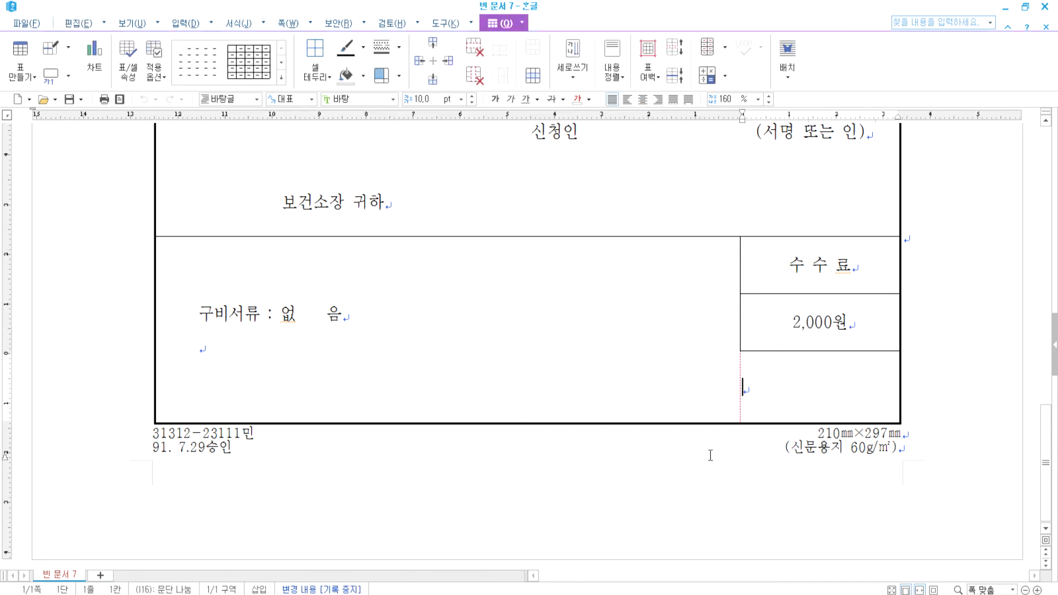
Review the 마약사용허가신청서 form's table from the title row down to the 구비서류 cell
{"action": "scroll", "coordinate": [682, 461], "scroll_direction": "up", "scroll_amount": 15}
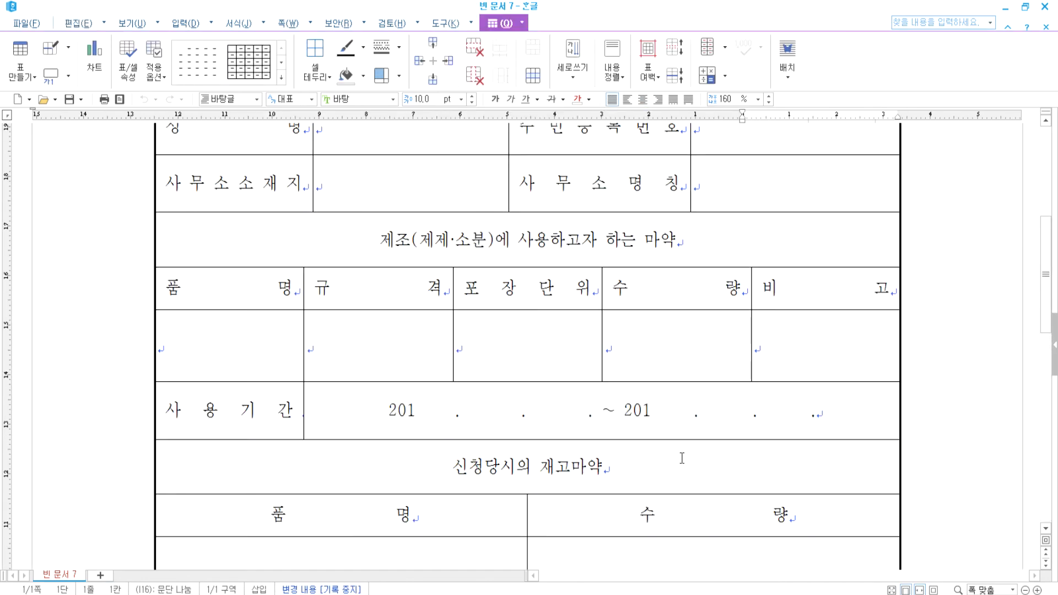
{"action": "scroll", "coordinate": [682, 458], "scroll_direction": "up", "scroll_amount": 3}
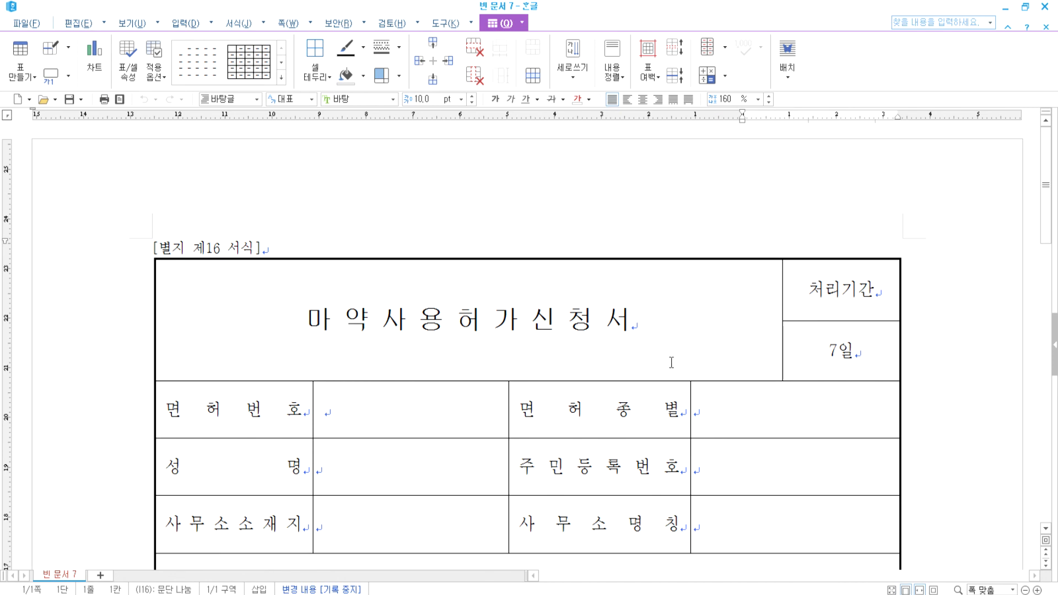
{"action": "scroll", "coordinate": [678, 397], "scroll_direction": "down", "scroll_amount": 5}
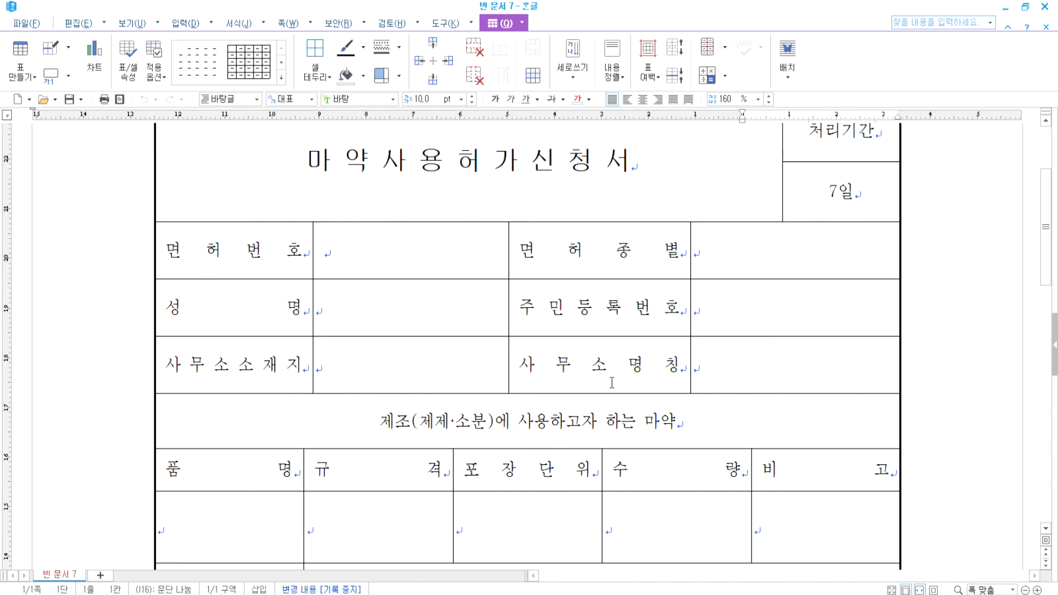
{"action": "scroll", "coordinate": [616, 390], "scroll_direction": "up", "scroll_amount": 3}
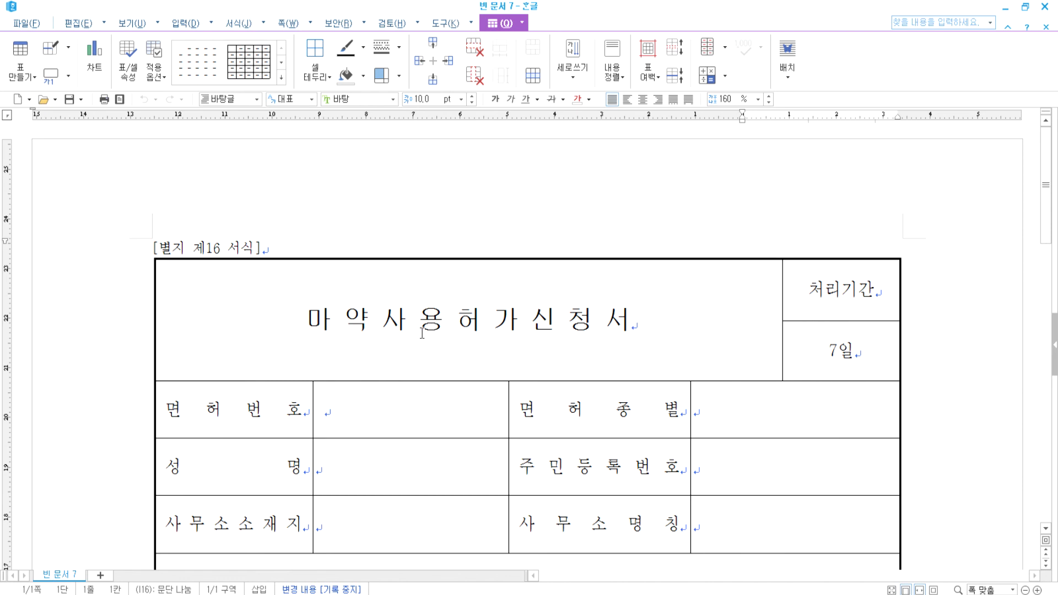
{"action": "scroll", "coordinate": [243, 333], "scroll_direction": "down", "scroll_amount": 15}
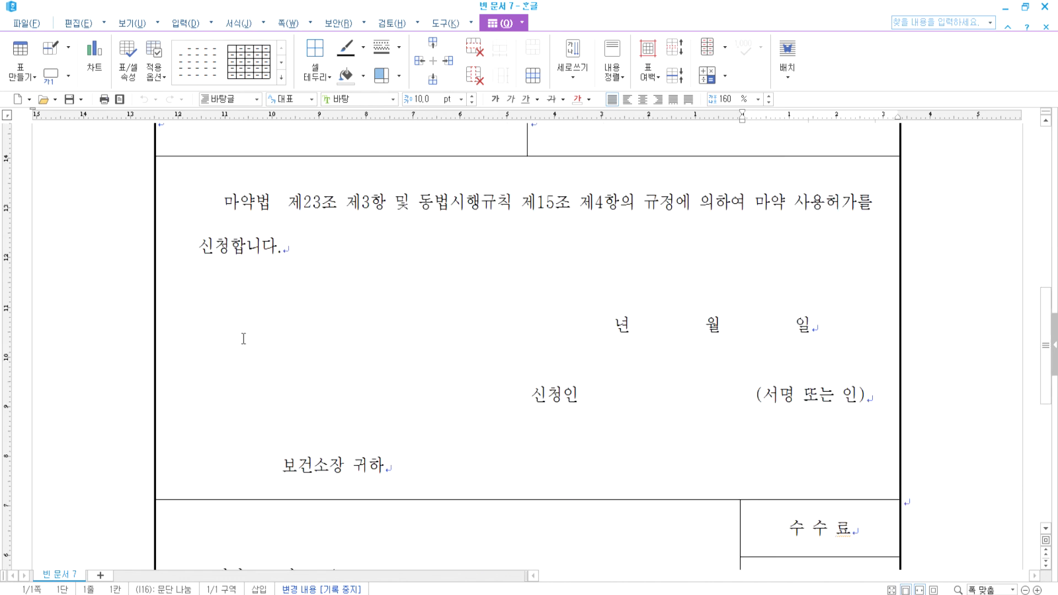
{"action": "left_click", "coordinate": [256, 455]}
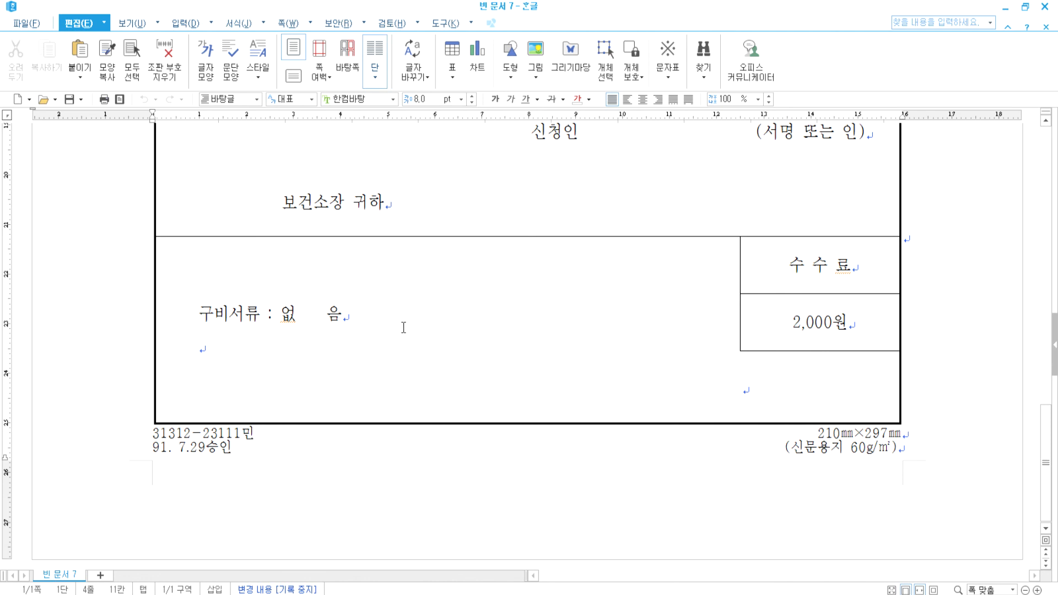
{"action": "left_click", "coordinate": [403, 328]}
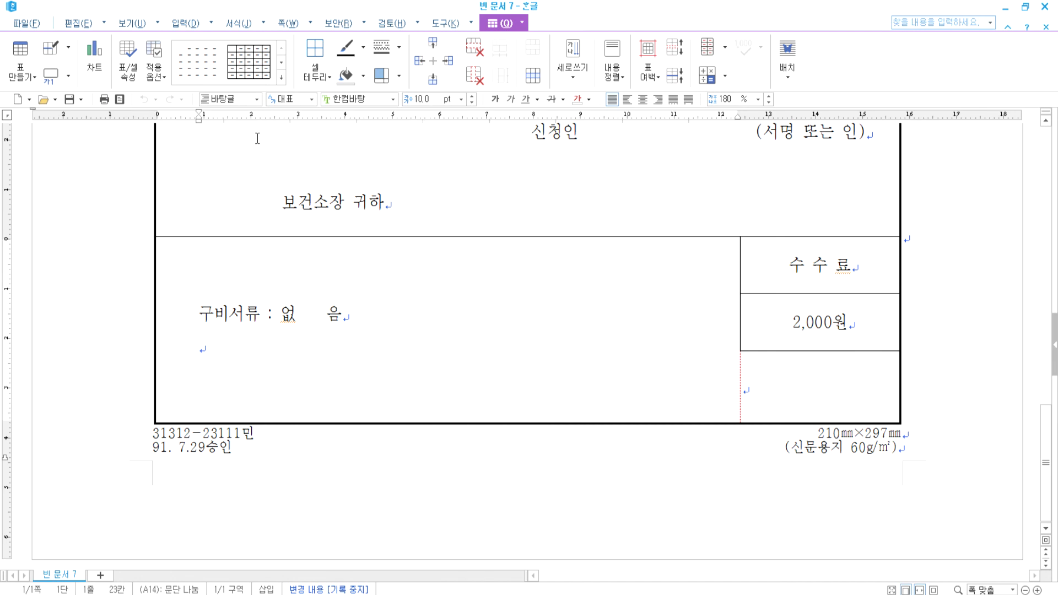
Open the 문서마당 template gallery and preview 가정 통신문 1 to 3 in the 선생님 문서 category
{"action": "left_click", "coordinate": [29, 99]}
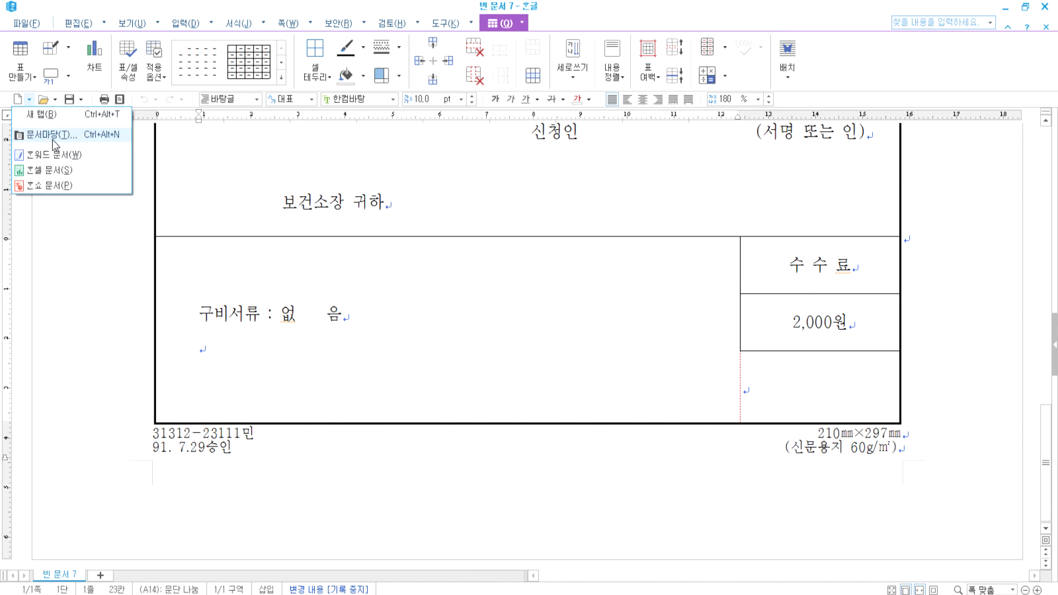
{"action": "left_click", "coordinate": [56, 136]}
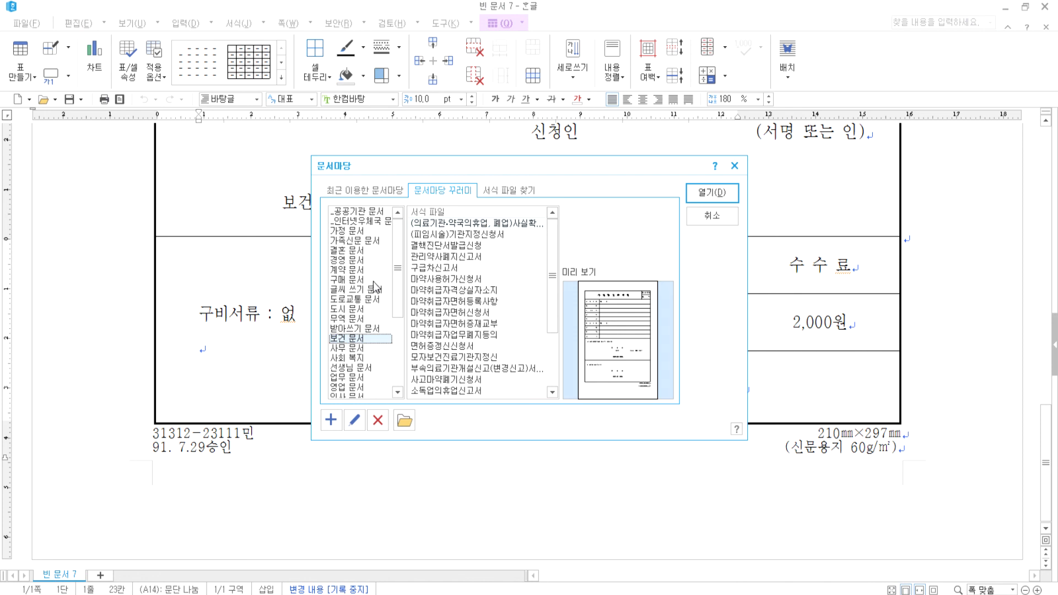
{"action": "left_click", "coordinate": [349, 368]}
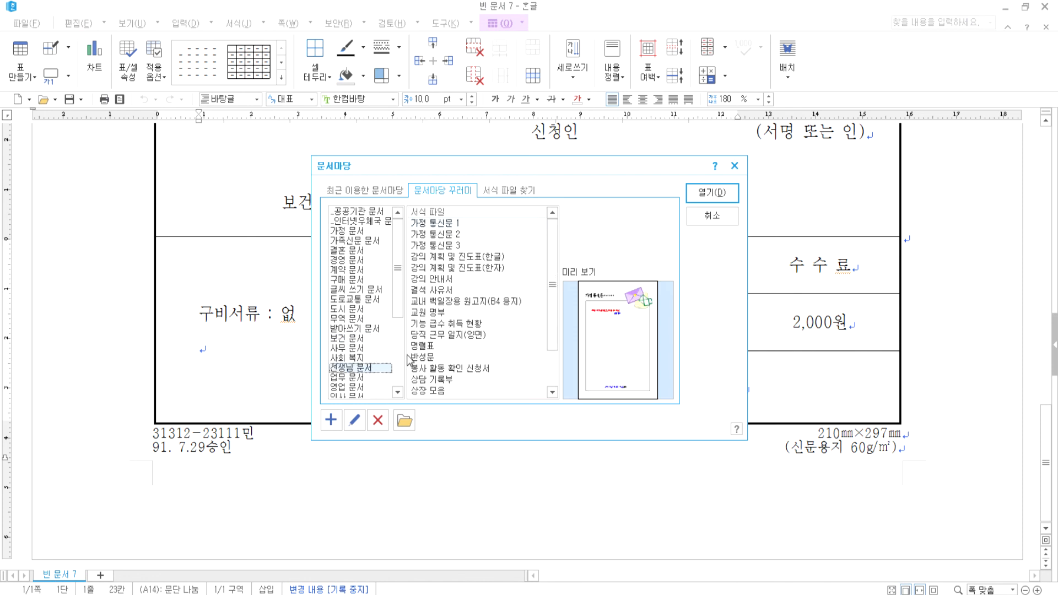
{"action": "left_click", "coordinate": [444, 234]}
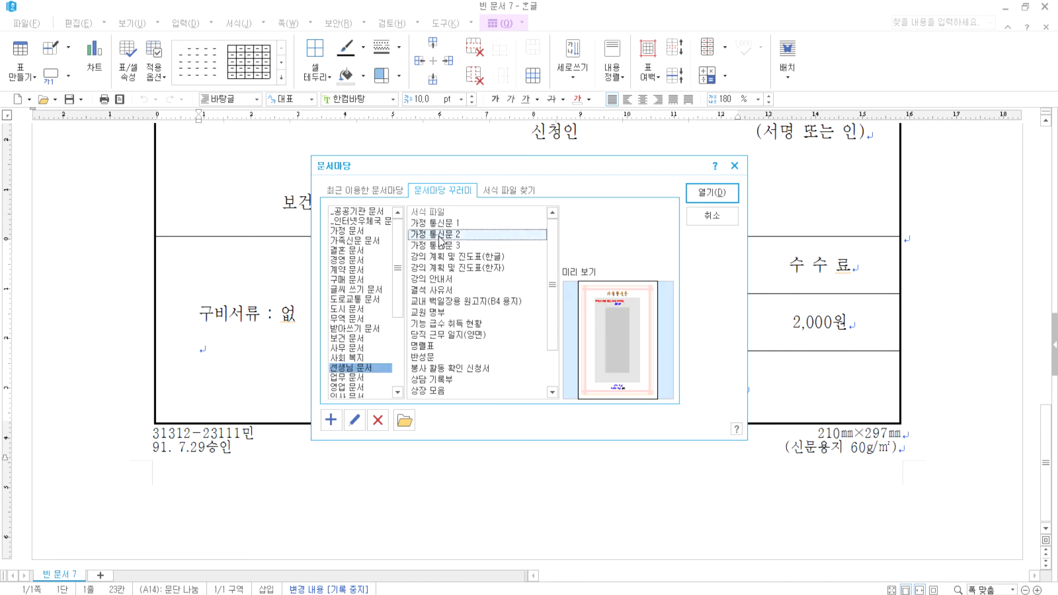
{"action": "left_click", "coordinate": [440, 254]}
{"action": "left_click", "coordinate": [440, 235]}
{"action": "left_click", "coordinate": [440, 227]}
{"action": "left_click", "coordinate": [441, 236]}
{"action": "left_click", "coordinate": [441, 246]}
{"action": "left_click", "coordinate": [441, 225]}
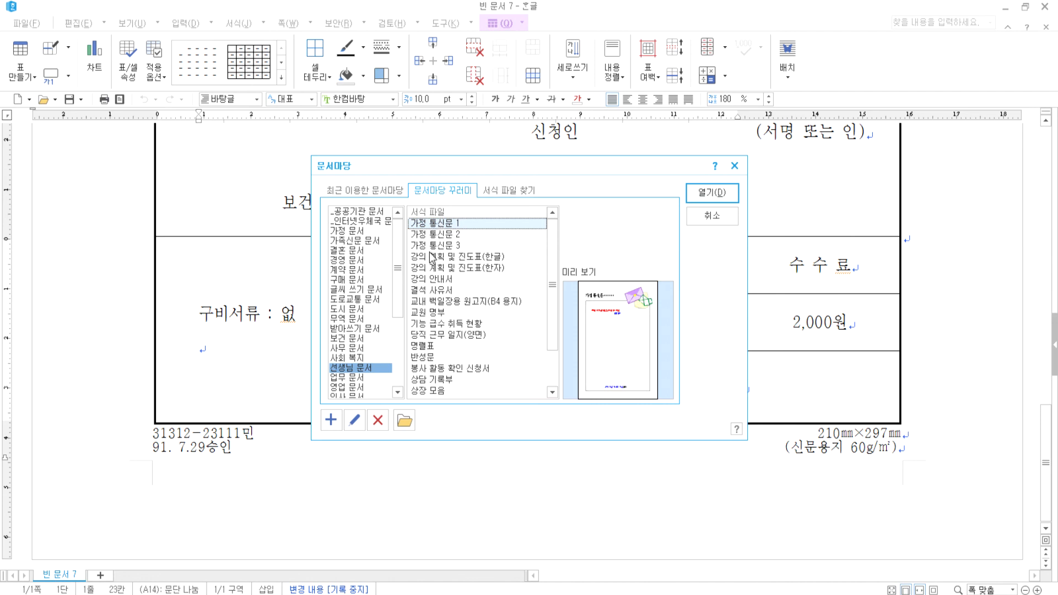
Compare the preview of the 교원 명부 template with 가정 통신문 1 and 2
{"action": "left_click", "coordinate": [432, 313]}
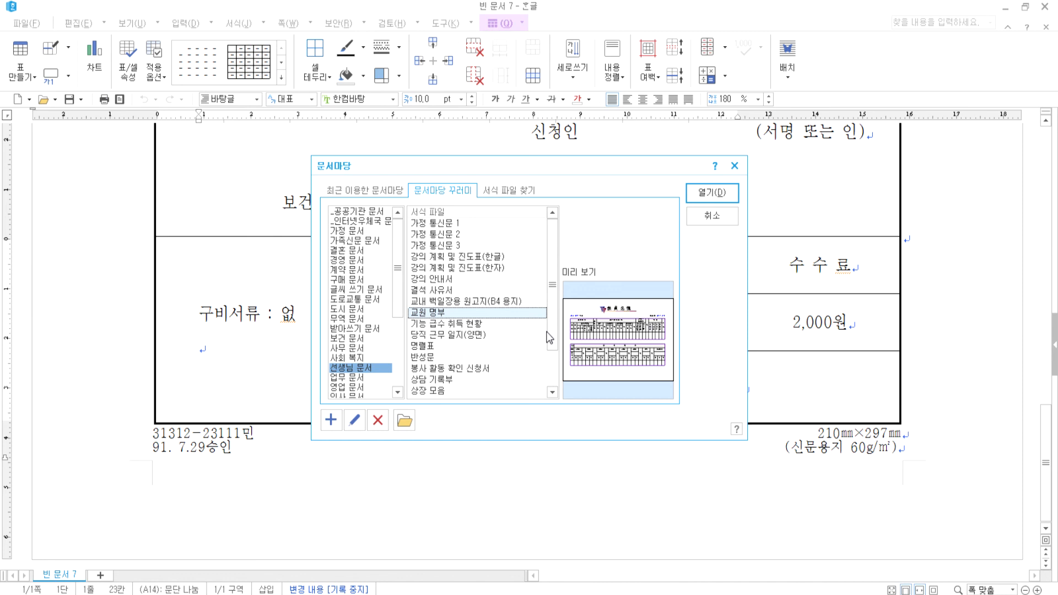
{"action": "left_click", "coordinate": [427, 224]}
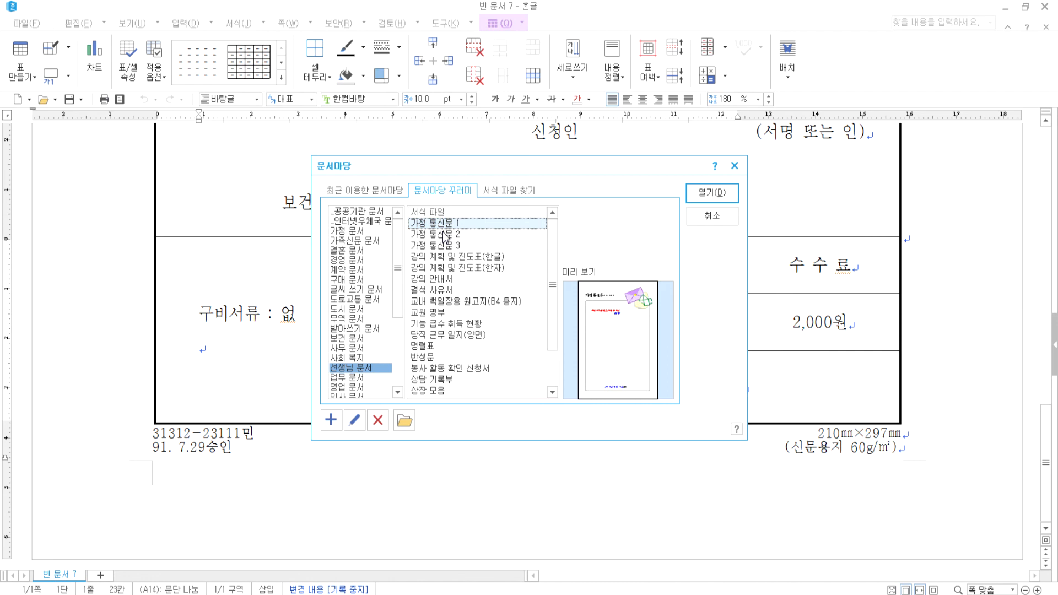
{"action": "left_click", "coordinate": [445, 235]}
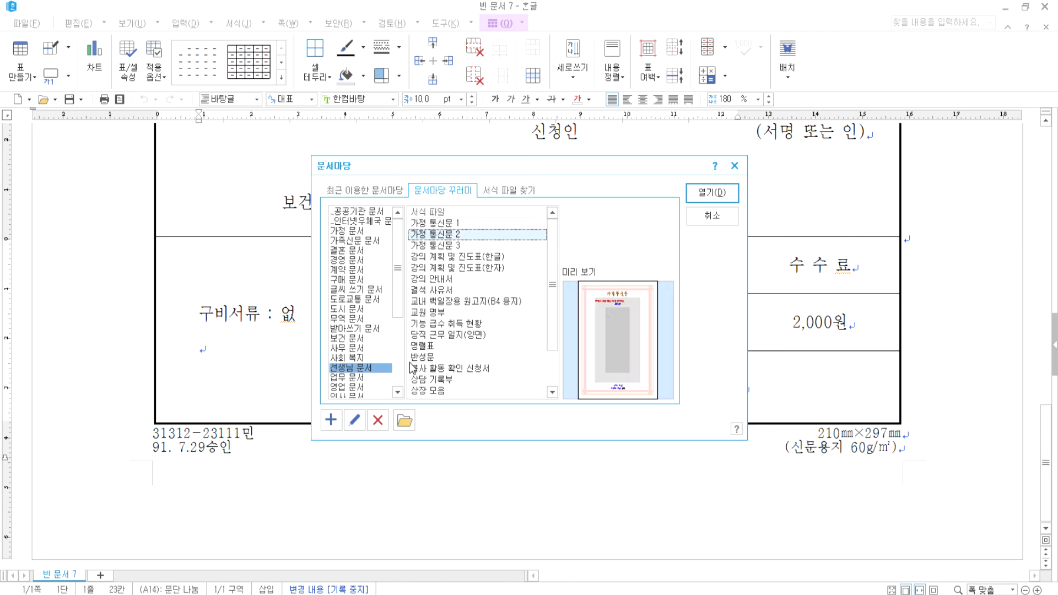
{"action": "left_click", "coordinate": [425, 313]}
{"action": "scroll", "coordinate": [430, 341], "scroll_direction": "down", "scroll_amount": 1}
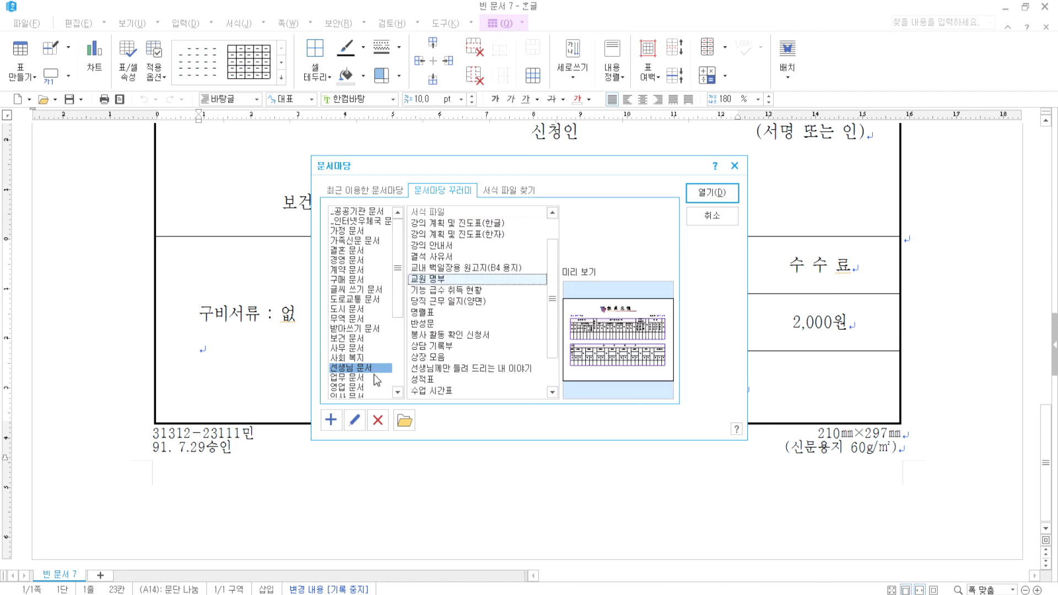
Browse the 업무 문서 and 정화 문서 template categories
{"action": "left_click", "coordinate": [354, 379]}
{"action": "scroll", "coordinate": [366, 380], "scroll_direction": "down", "scroll_amount": 1}
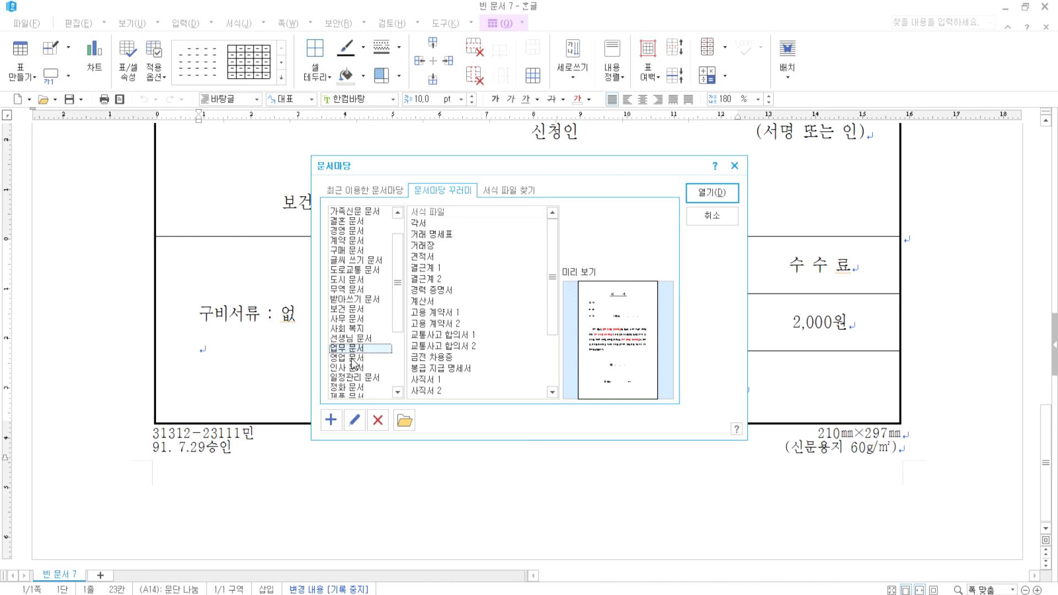
{"action": "left_click", "coordinate": [351, 388]}
{"action": "scroll", "coordinate": [377, 368], "scroll_direction": "down", "scroll_amount": 3}
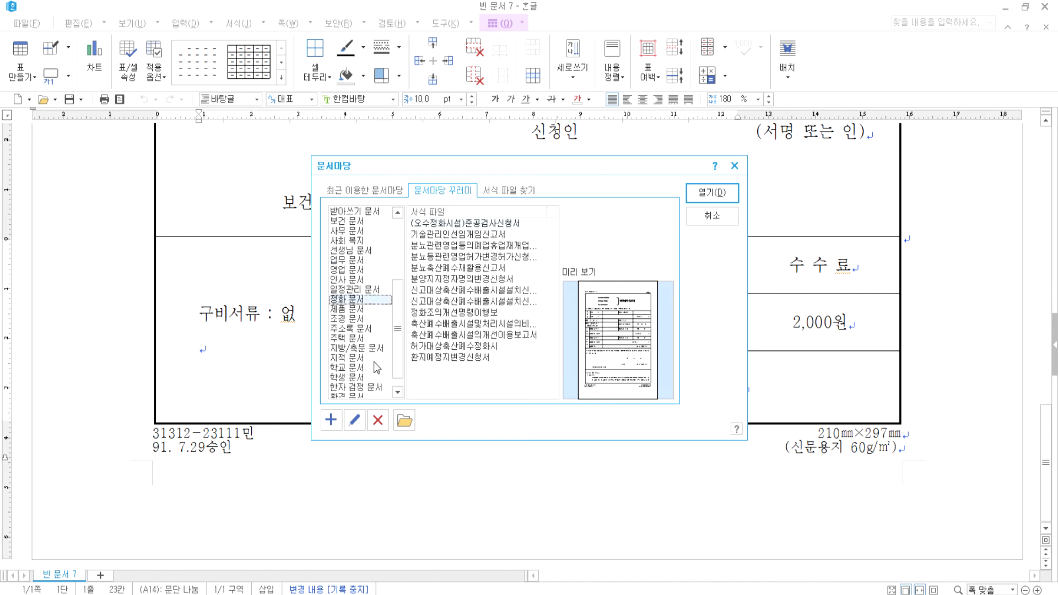
Create a new document from the 국유림대부·사용허가연기신청서 template in the 조경 문서 category
{"action": "left_click", "coordinate": [353, 320]}
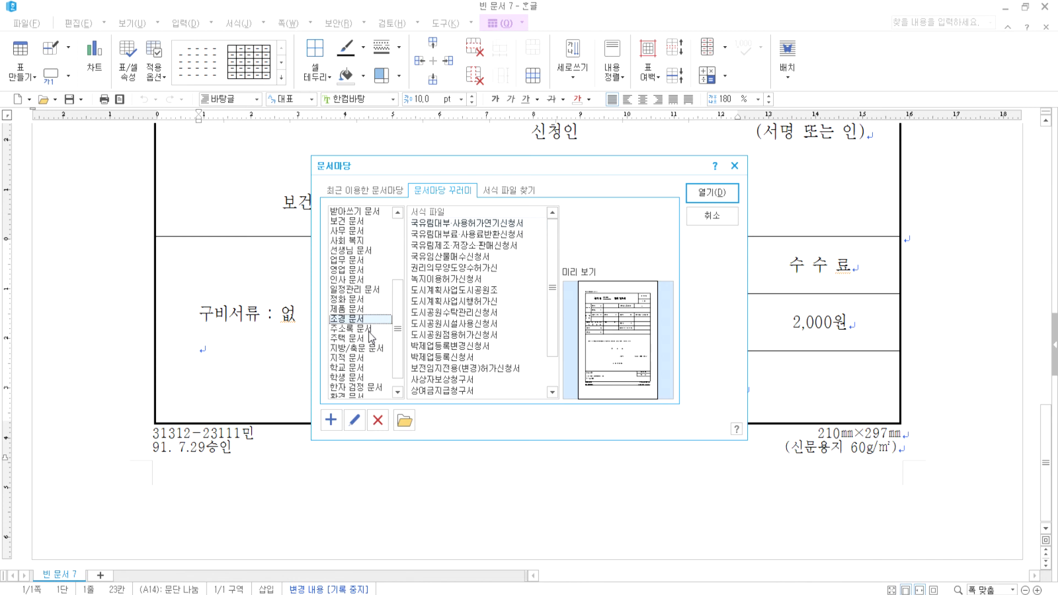
{"action": "left_click", "coordinate": [435, 224]}
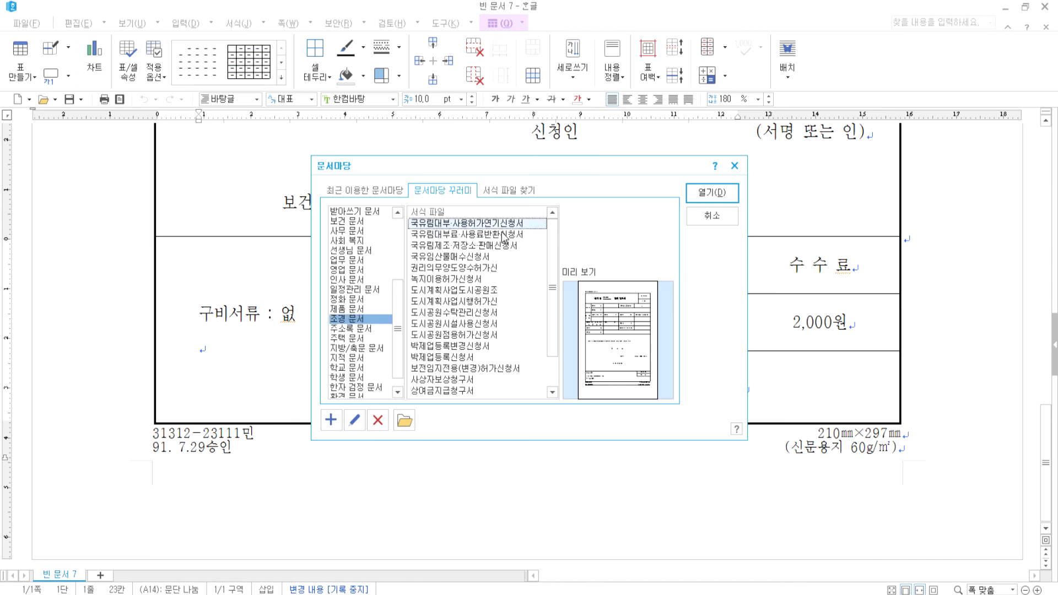
{"action": "left_click", "coordinate": [697, 196]}
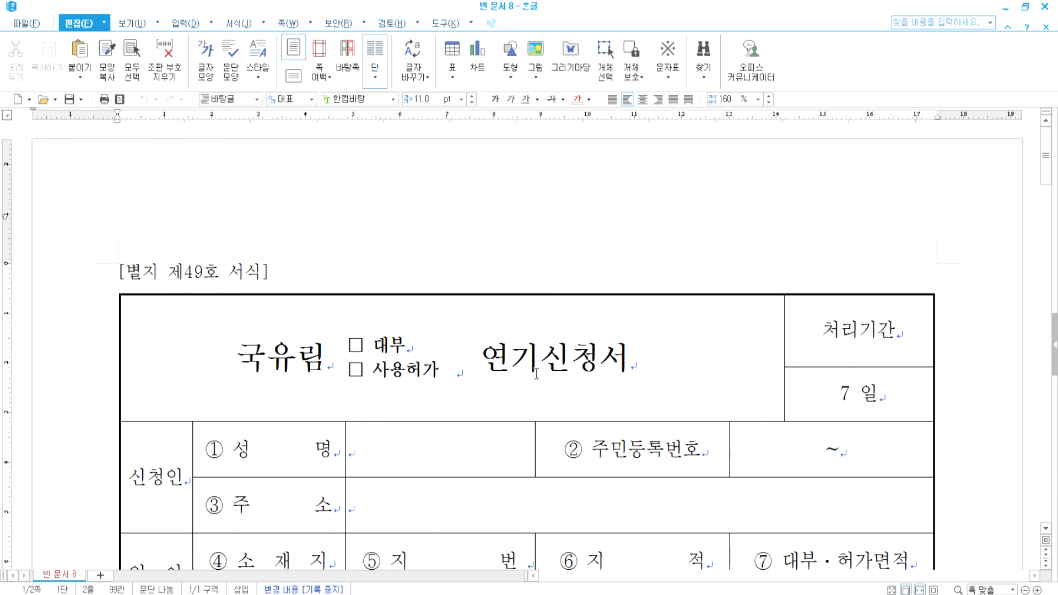
Start a 글자 겹치기 character overlap at the 사용허가 checkbox in the title row, using the outlined square shape
{"action": "left_click", "coordinate": [358, 369]}
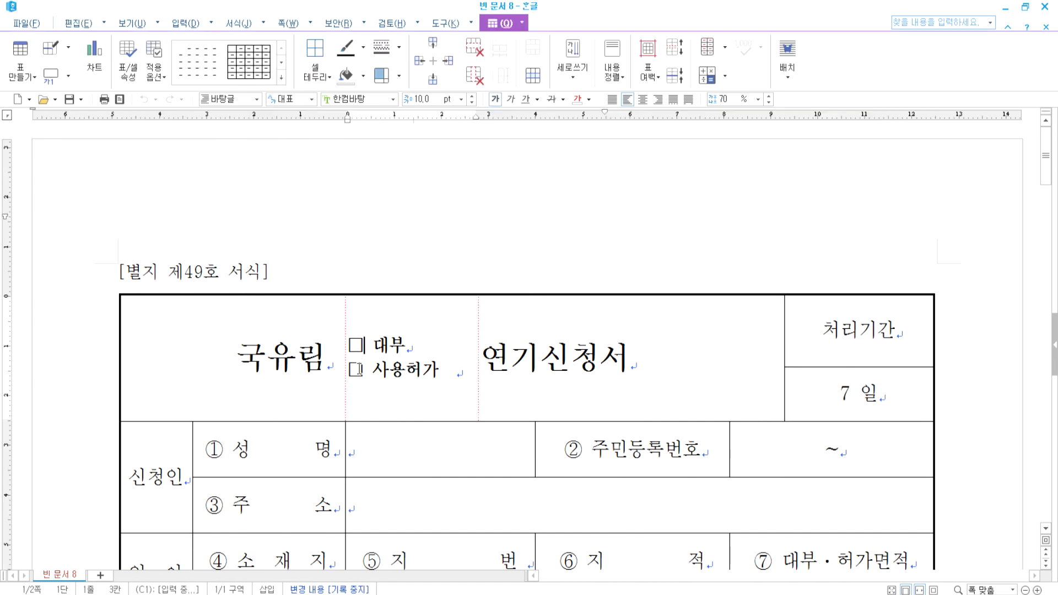
{"action": "left_click", "coordinate": [354, 354]}
{"action": "left_click", "coordinate": [354, 374]}
{"action": "left_click", "coordinate": [182, 25]}
{"action": "left_click", "coordinate": [834, 77]}
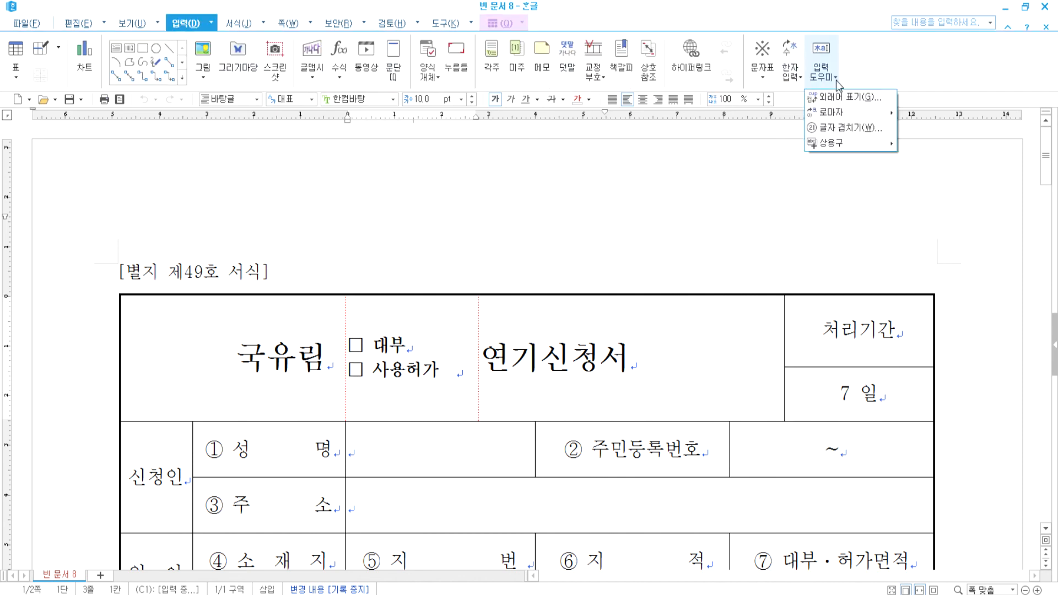
{"action": "left_click", "coordinate": [843, 129]}
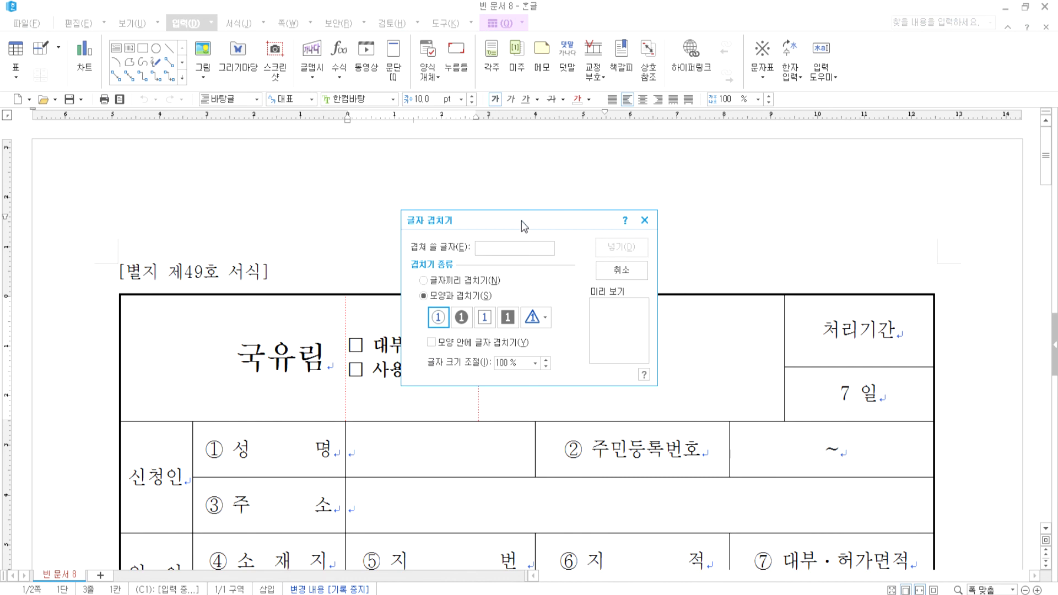
{"action": "left_click_drag", "start_coordinate": [521, 220], "coordinate": [569, 210]}
{"action": "left_click", "coordinate": [537, 308]}
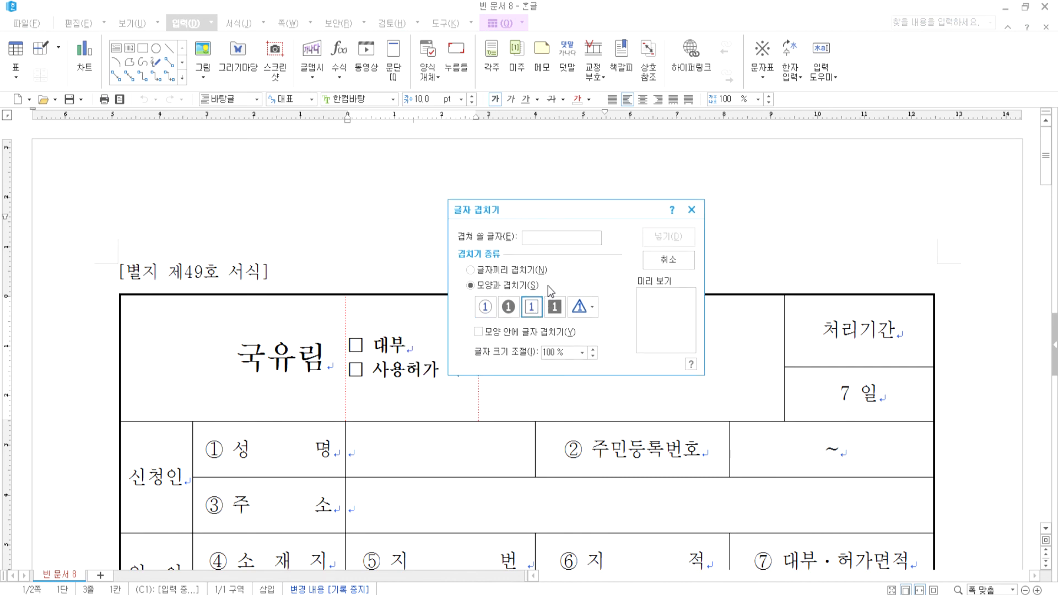
{"action": "type", "text": "ㅍ"}
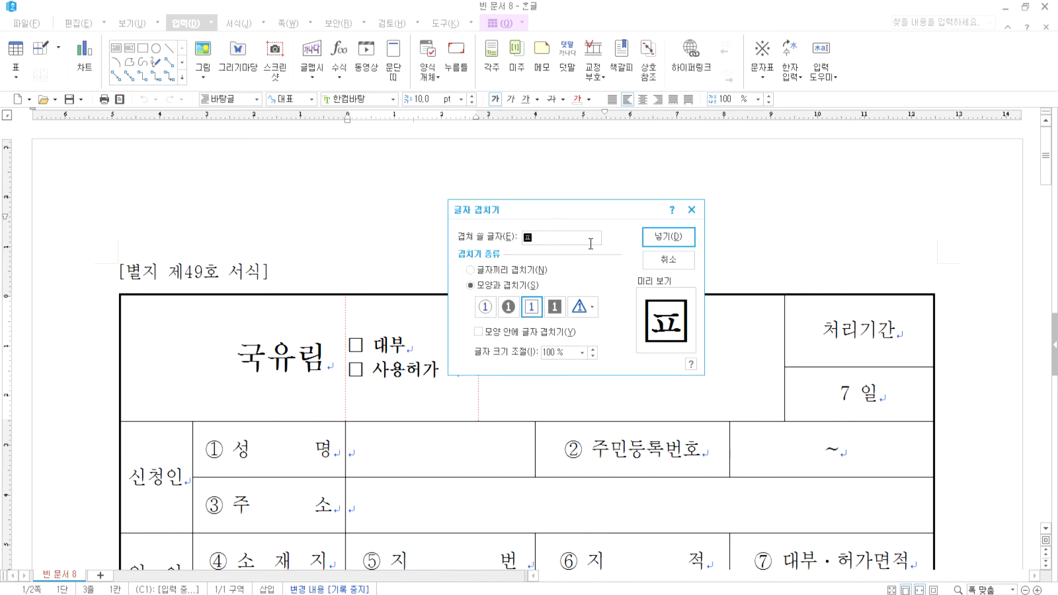
{"action": "key", "text": "BackSpace"}
{"action": "key", "text": "Hangul"}
{"action": "type", "text": "V"}
{"action": "key", "text": "BackSpace"}
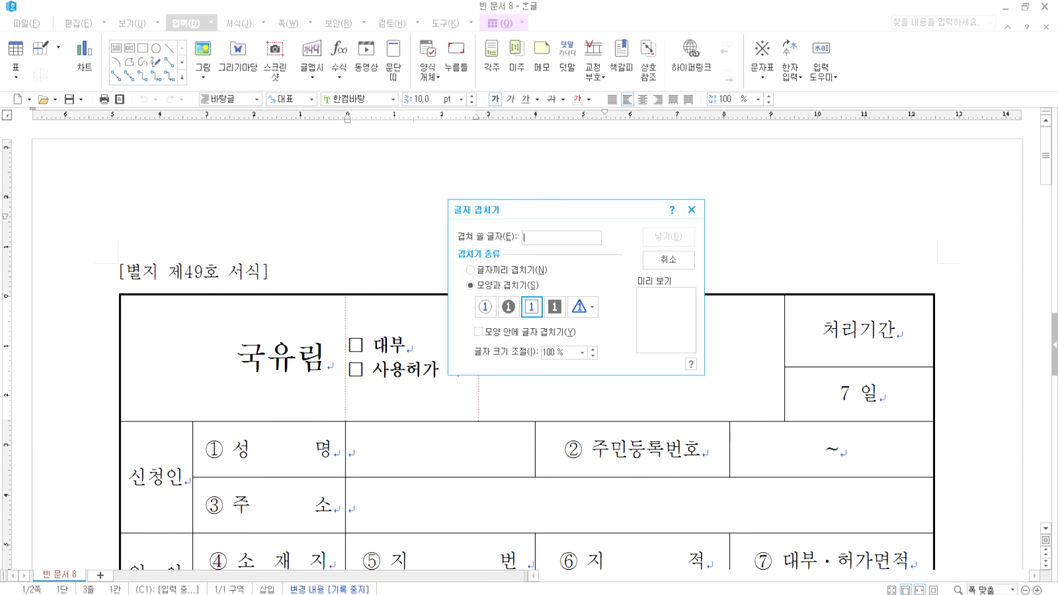
Insert a boxed √ from the 전각 기호(일반) characters before 사용허가 and delete the empty square beside it
{"action": "right_click", "coordinate": [542, 236]}
{"action": "left_click", "coordinate": [583, 349]}
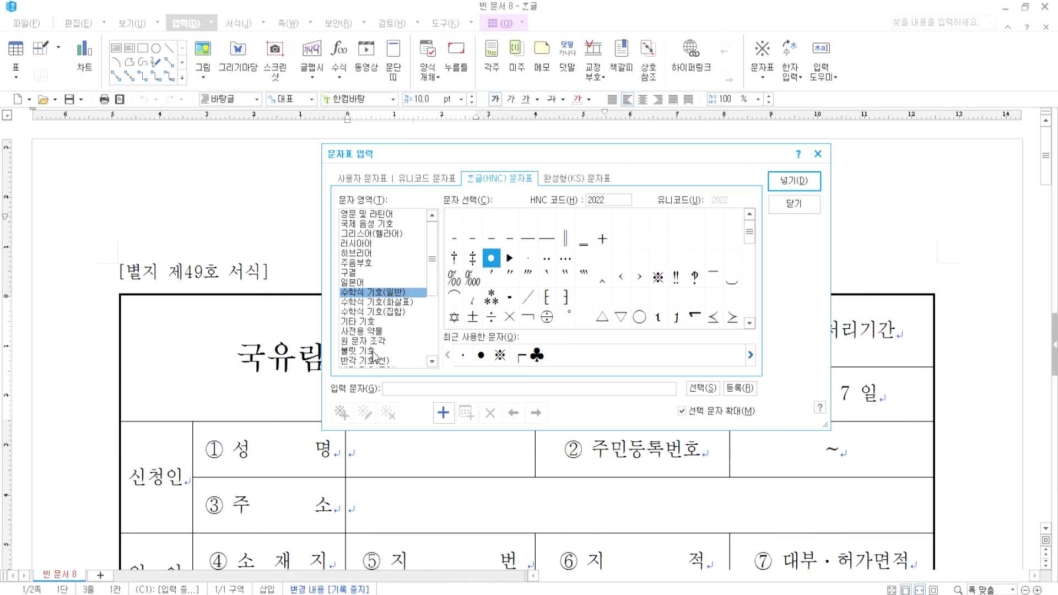
{"action": "scroll", "coordinate": [435, 267], "scroll_direction": "down", "scroll_amount": 3}
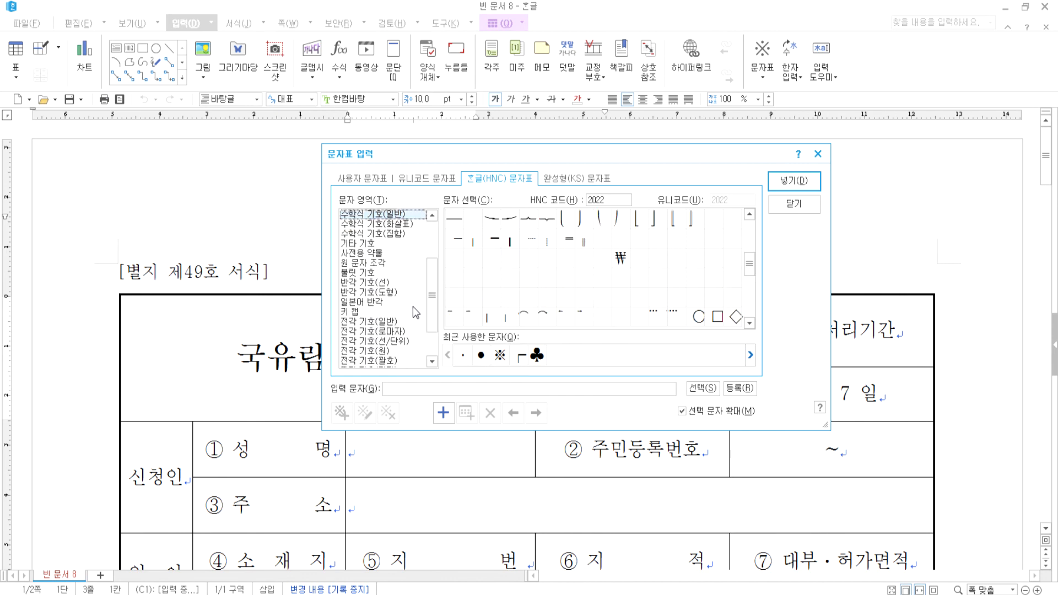
{"action": "left_click", "coordinate": [391, 322]}
{"action": "left_click", "coordinate": [711, 302]}
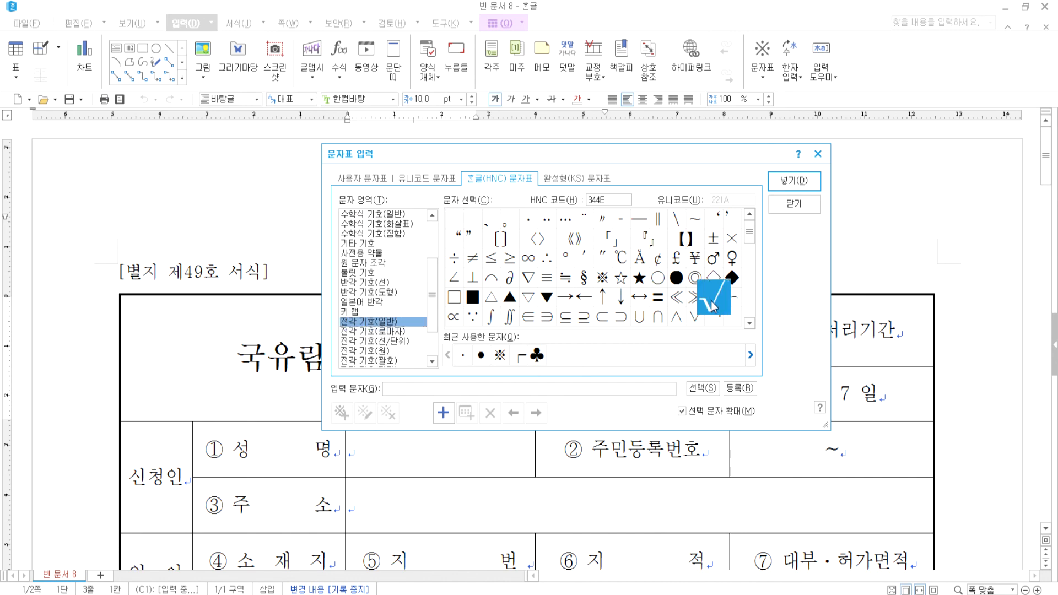
{"action": "left_click", "coordinate": [794, 180]}
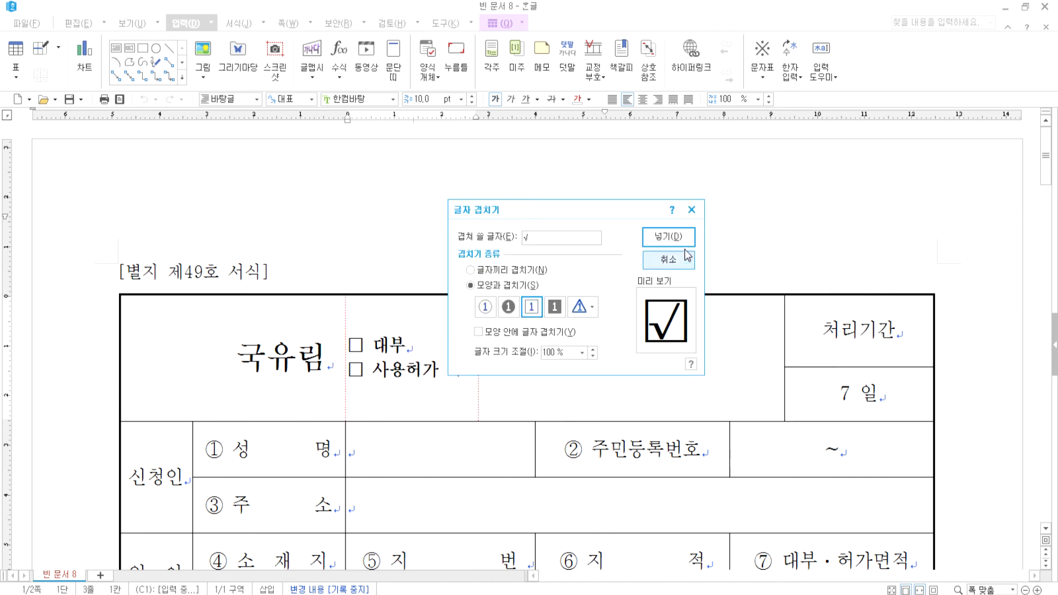
{"action": "left_click", "coordinate": [673, 238]}
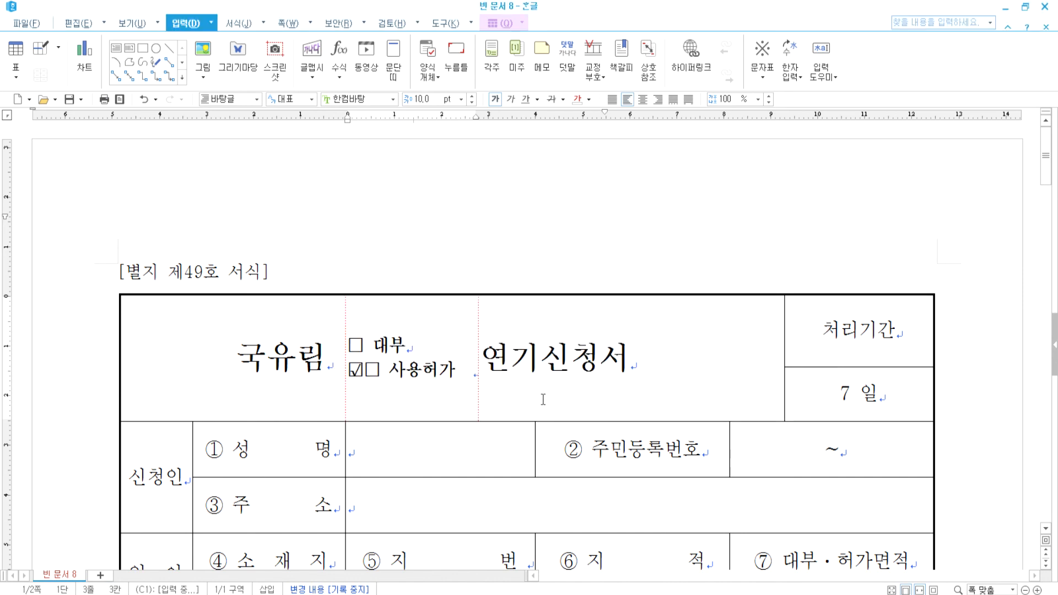
{"action": "key", "text": "Delete"}
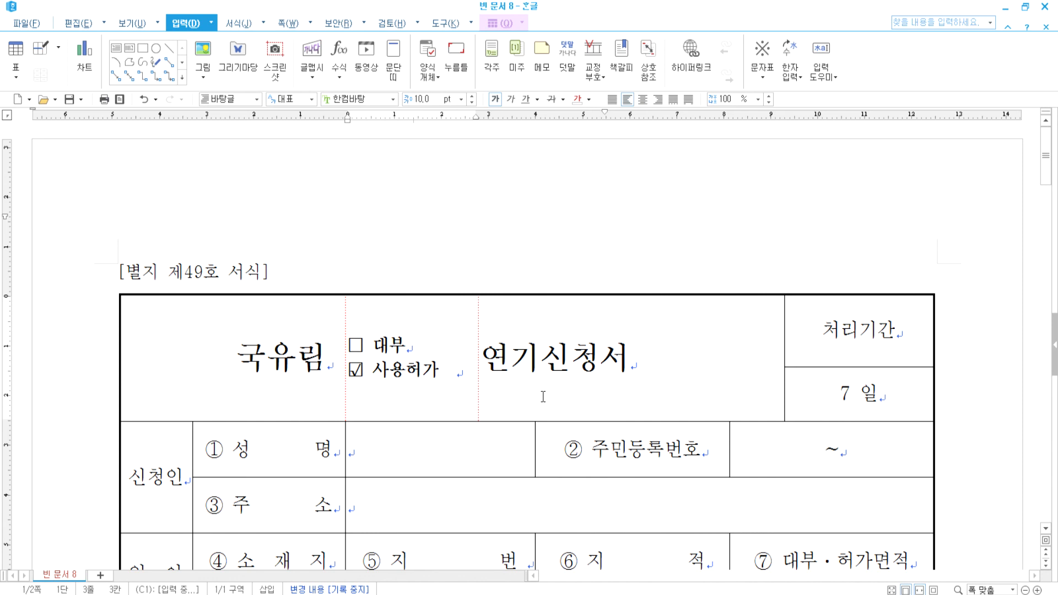
Try removing the unchecked 대부 option line above 사용허가, then undo the deletion
{"action": "left_click", "coordinate": [408, 347]}
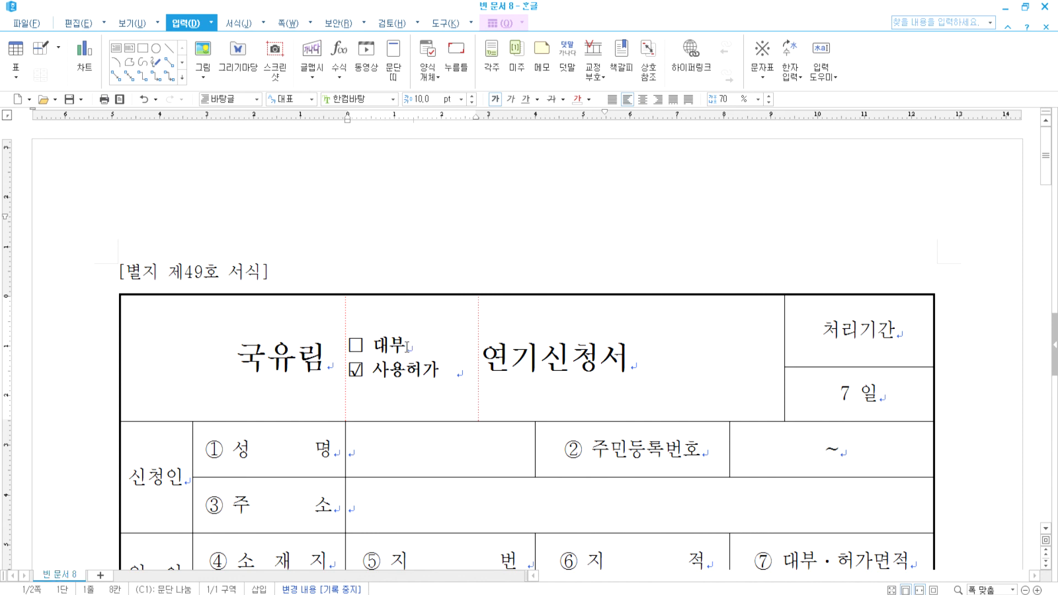
{"action": "left_click_drag", "start_coordinate": [408, 347], "coordinate": [348, 343]}
{"action": "key", "text": "Delete"}
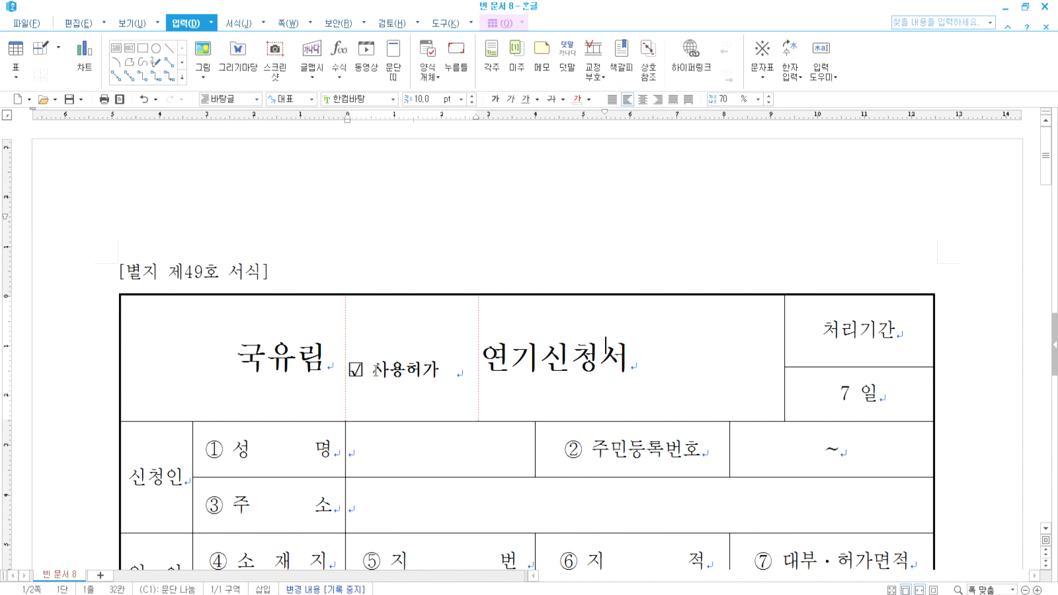
{"action": "left_click", "coordinate": [371, 396]}
{"action": "left_click_drag", "start_coordinate": [371, 379], "coordinate": [439, 376]}
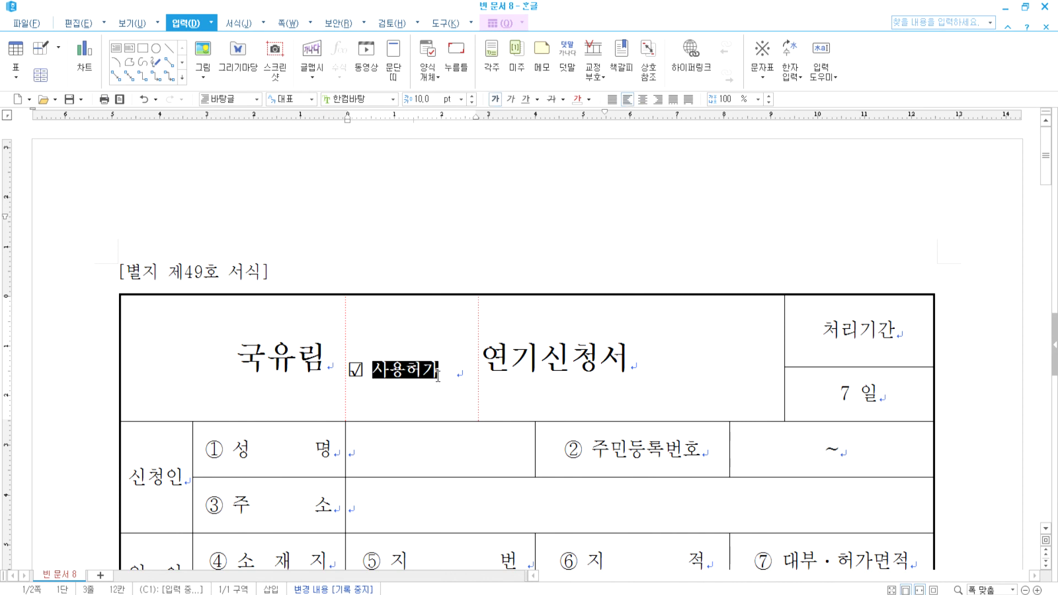
{"action": "left_click", "coordinate": [408, 405]}
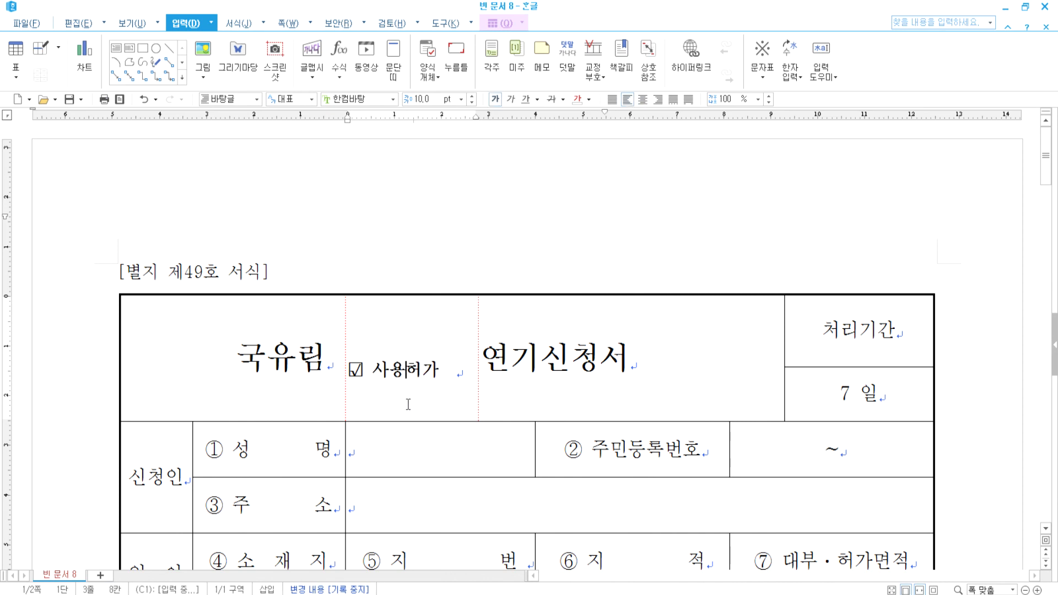
{"action": "key", "text": "ctrl+z"}
{"action": "left_click", "coordinate": [456, 395]}
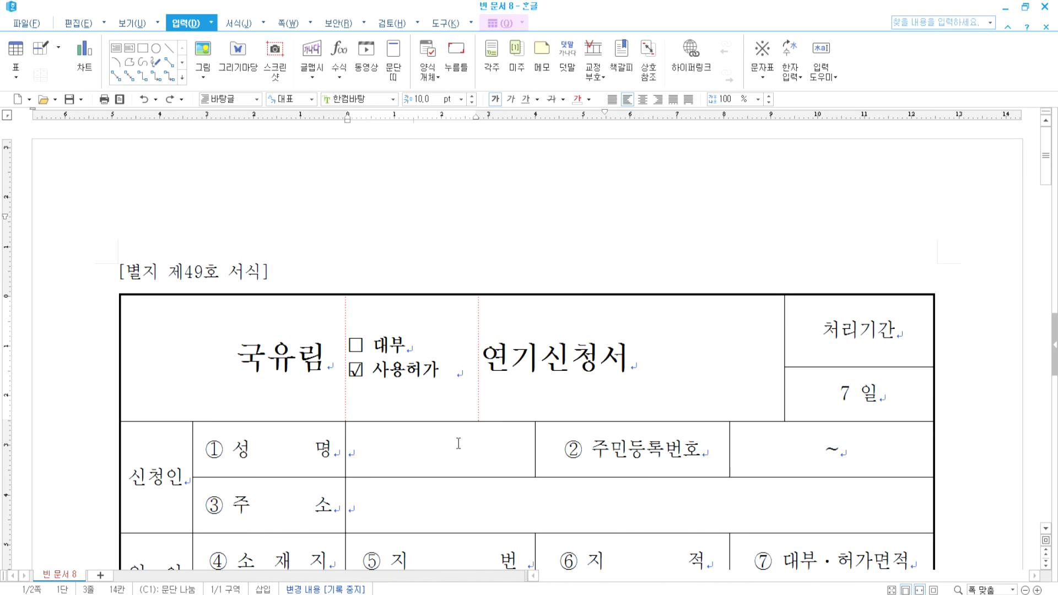
Examine the form's table structure from the title row down to the attachment, fee and paper specification rows
{"action": "scroll", "coordinate": [457, 440], "scroll_direction": "down", "scroll_amount": 4}
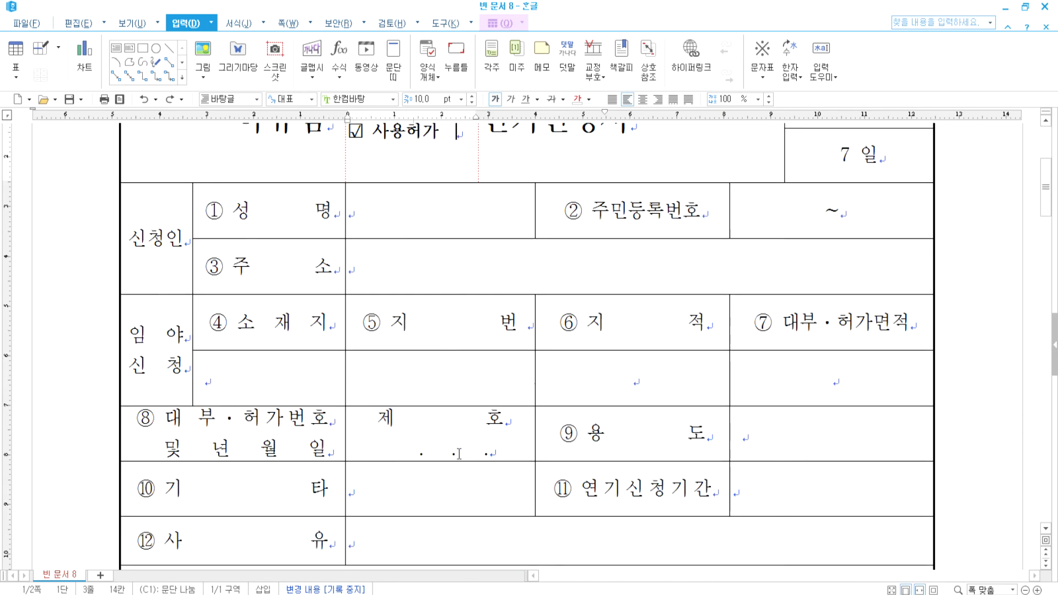
{"action": "scroll", "coordinate": [459, 453], "scroll_direction": "down", "scroll_amount": 13}
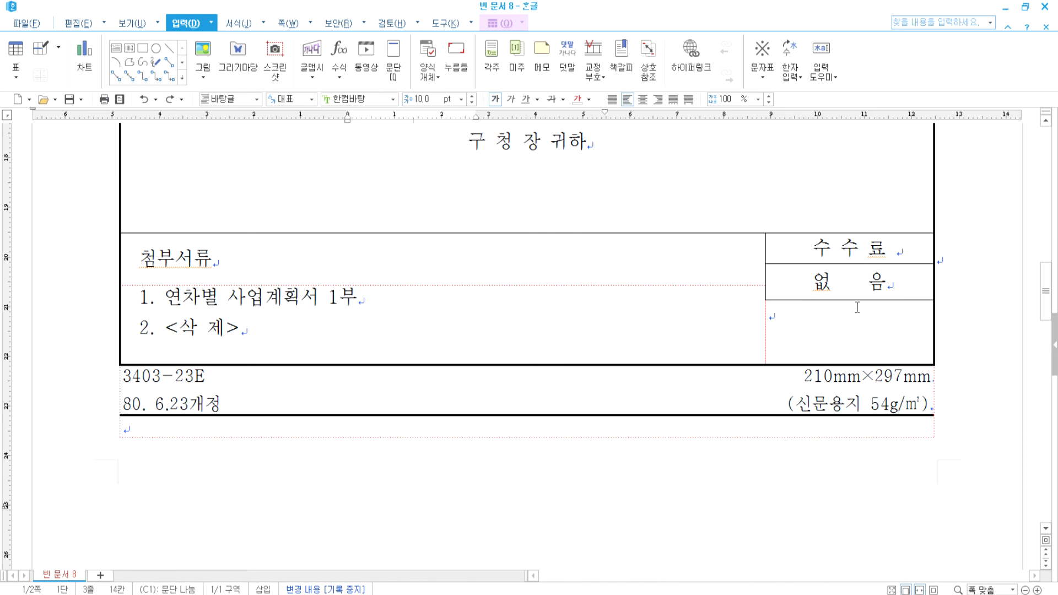
{"action": "left_click_drag", "start_coordinate": [796, 403], "coordinate": [861, 401]}
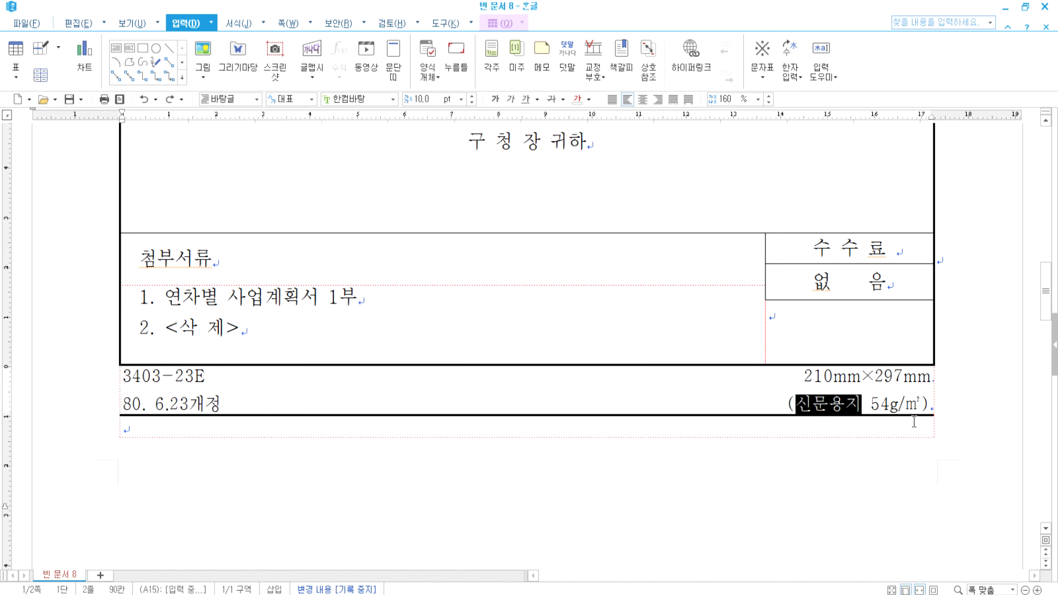
{"action": "left_click", "coordinate": [804, 410]}
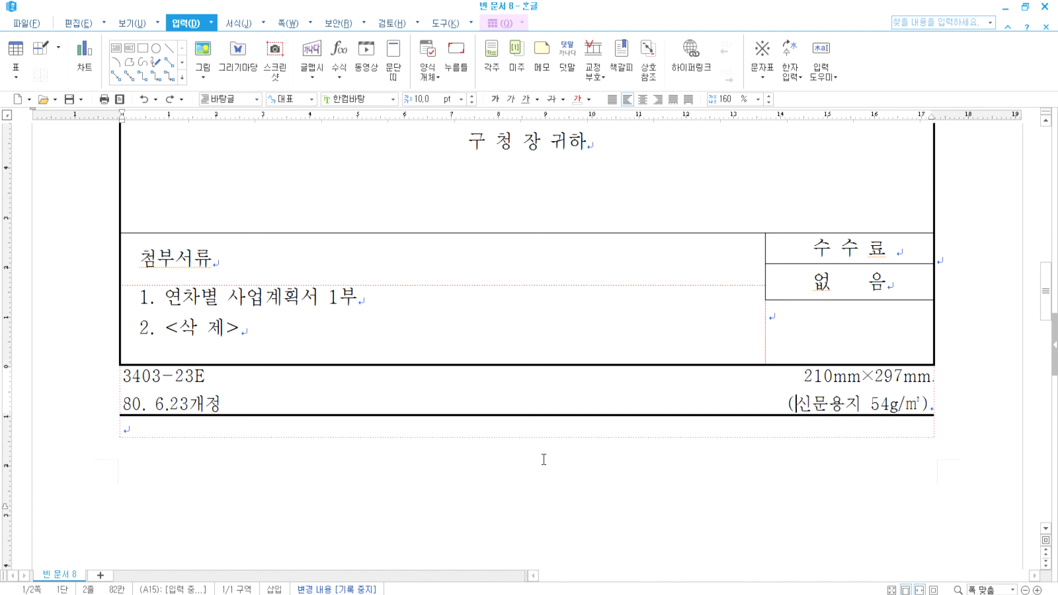
{"action": "left_click", "coordinate": [298, 463]}
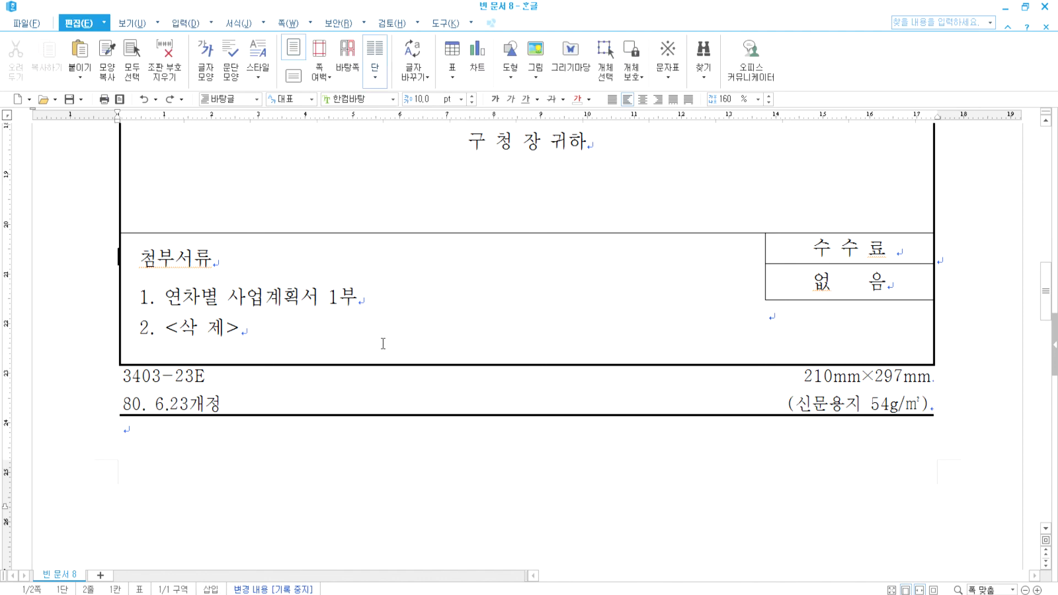
{"action": "scroll", "coordinate": [382, 342], "scroll_direction": "up", "scroll_amount": 15}
{"action": "scroll", "coordinate": [453, 312], "scroll_direction": "down", "scroll_amount": 15}
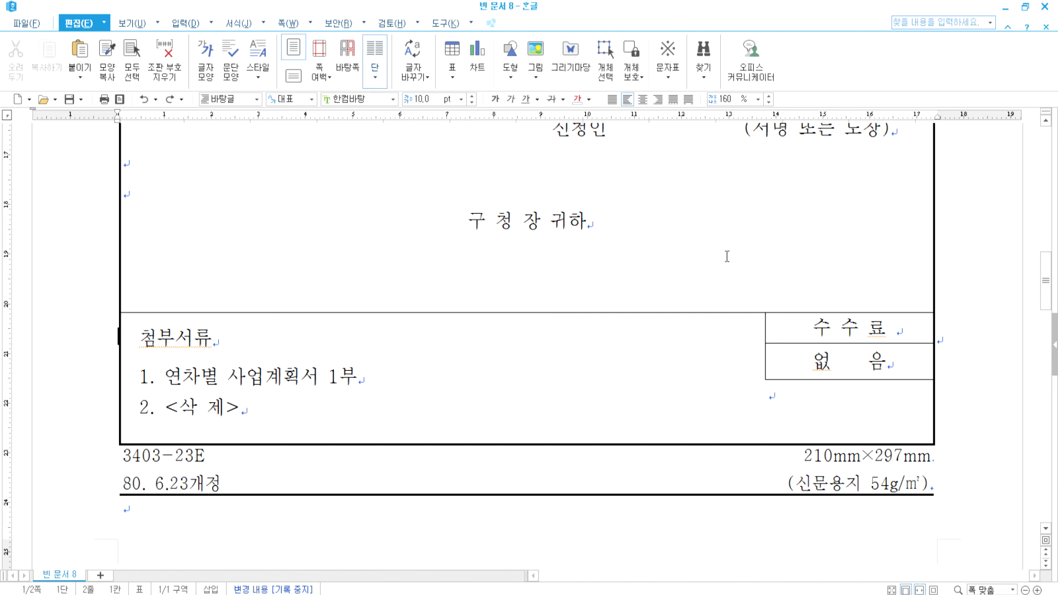
{"action": "scroll", "coordinate": [709, 297], "scroll_direction": "up", "scroll_amount": 15}
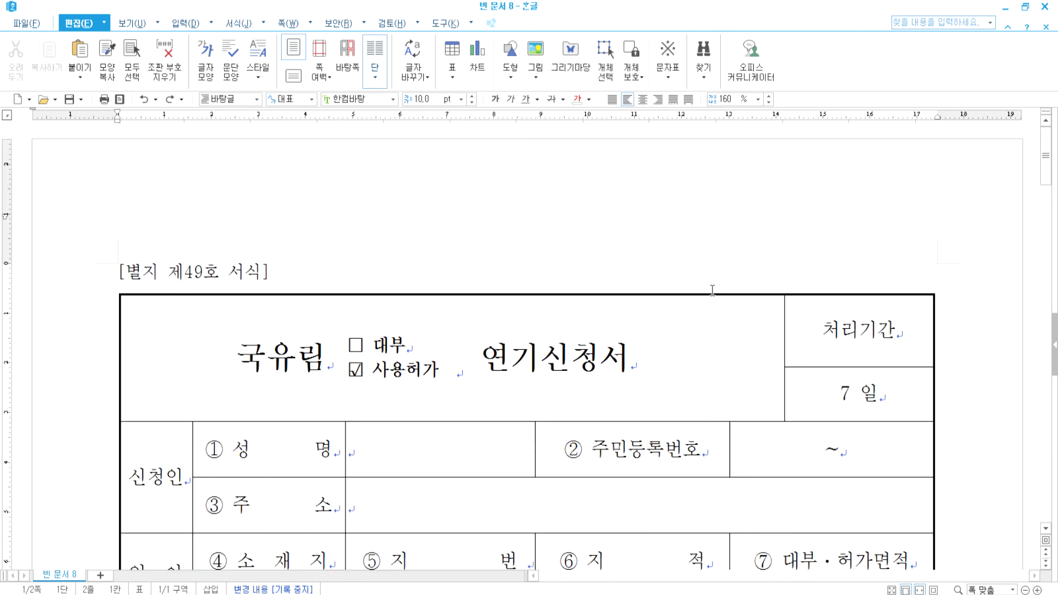